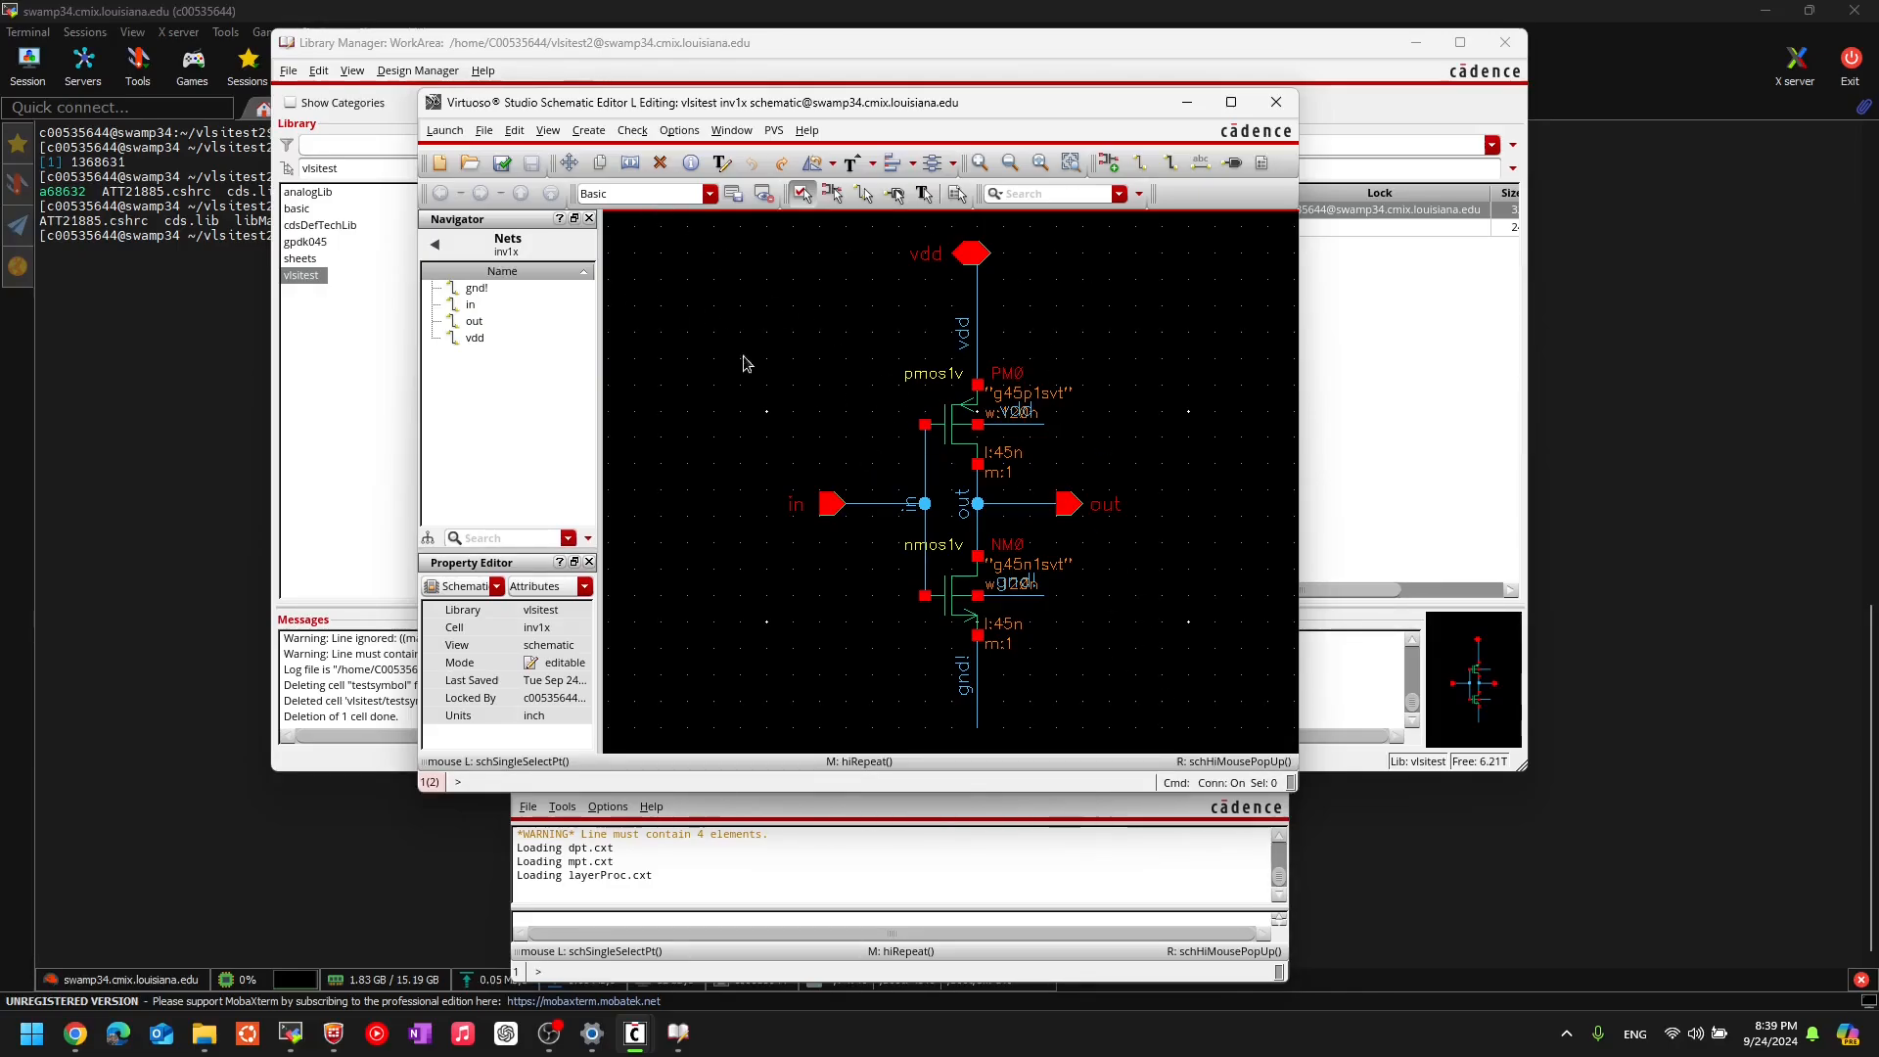
Step: Launch Layout XL from the schematic and create a new layout view for cell inv1x in library vlsitest with automatic configuration
{"action": "left_click", "coordinate": [443, 131]}
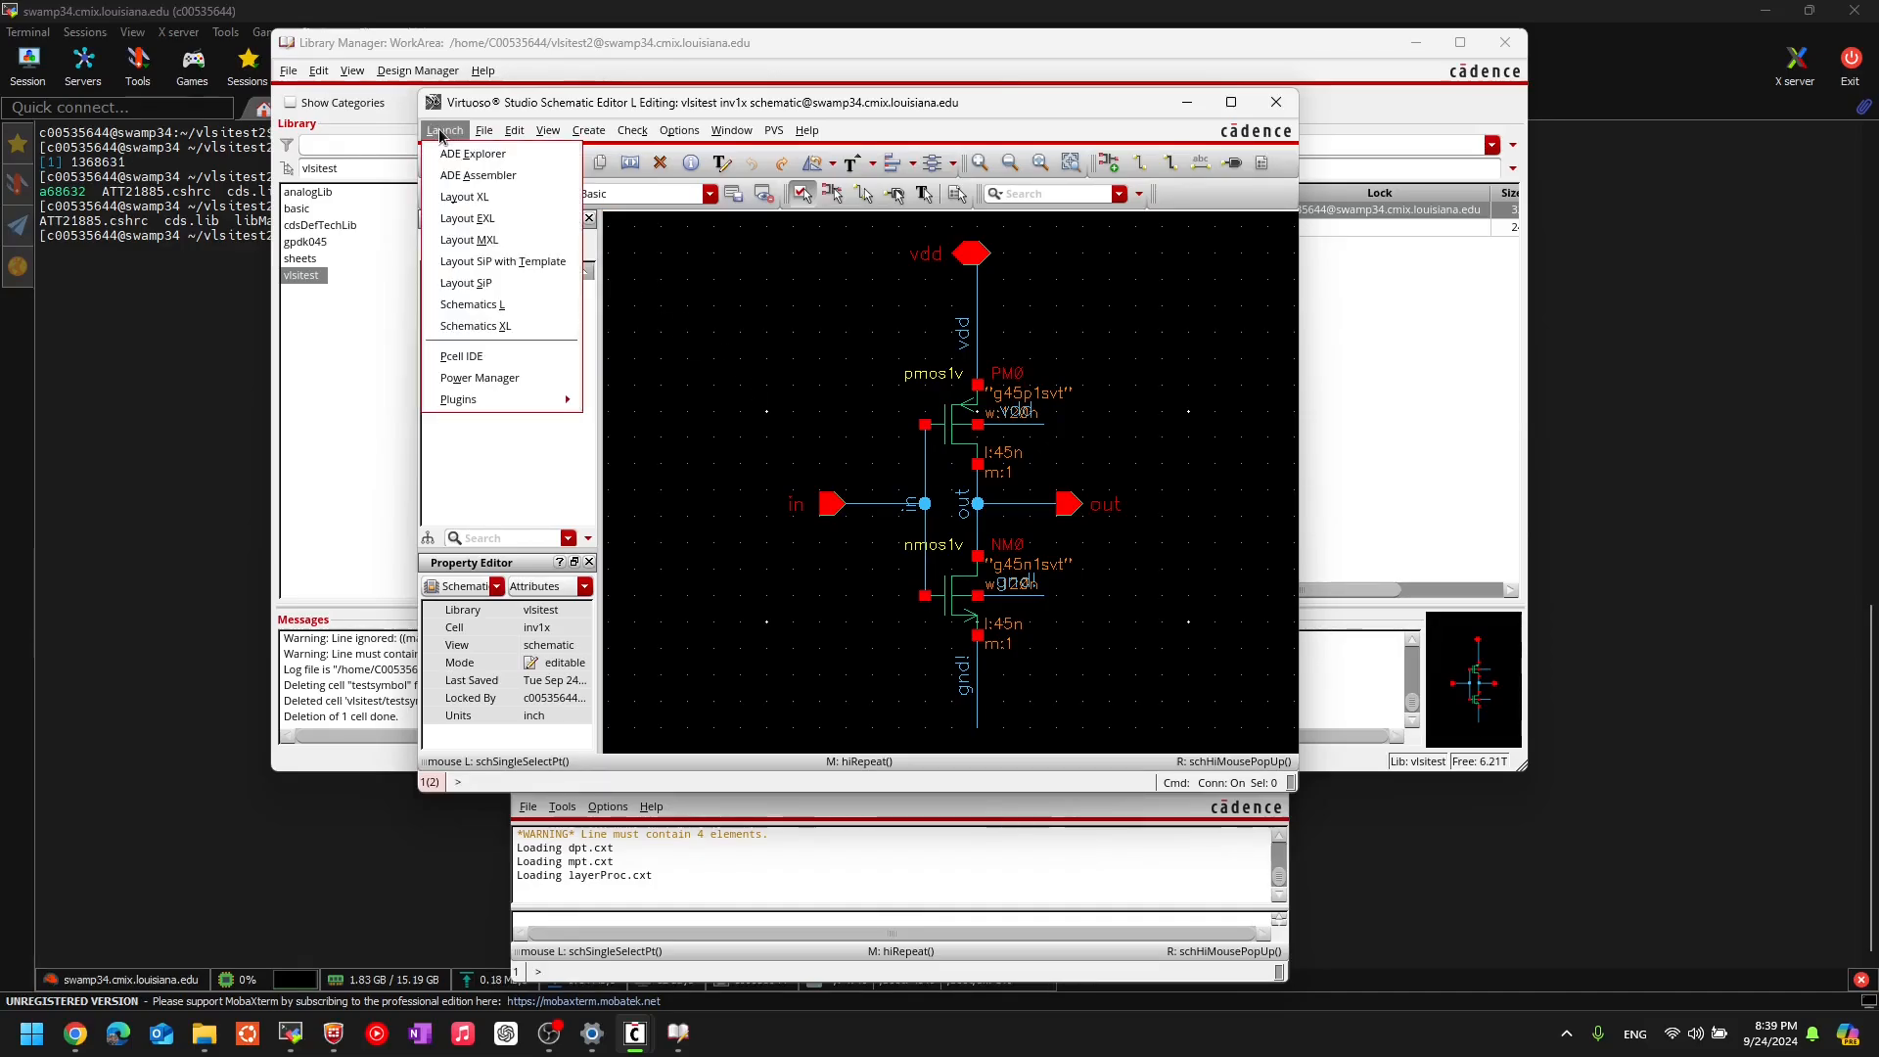
{"action": "left_click", "coordinate": [468, 197]}
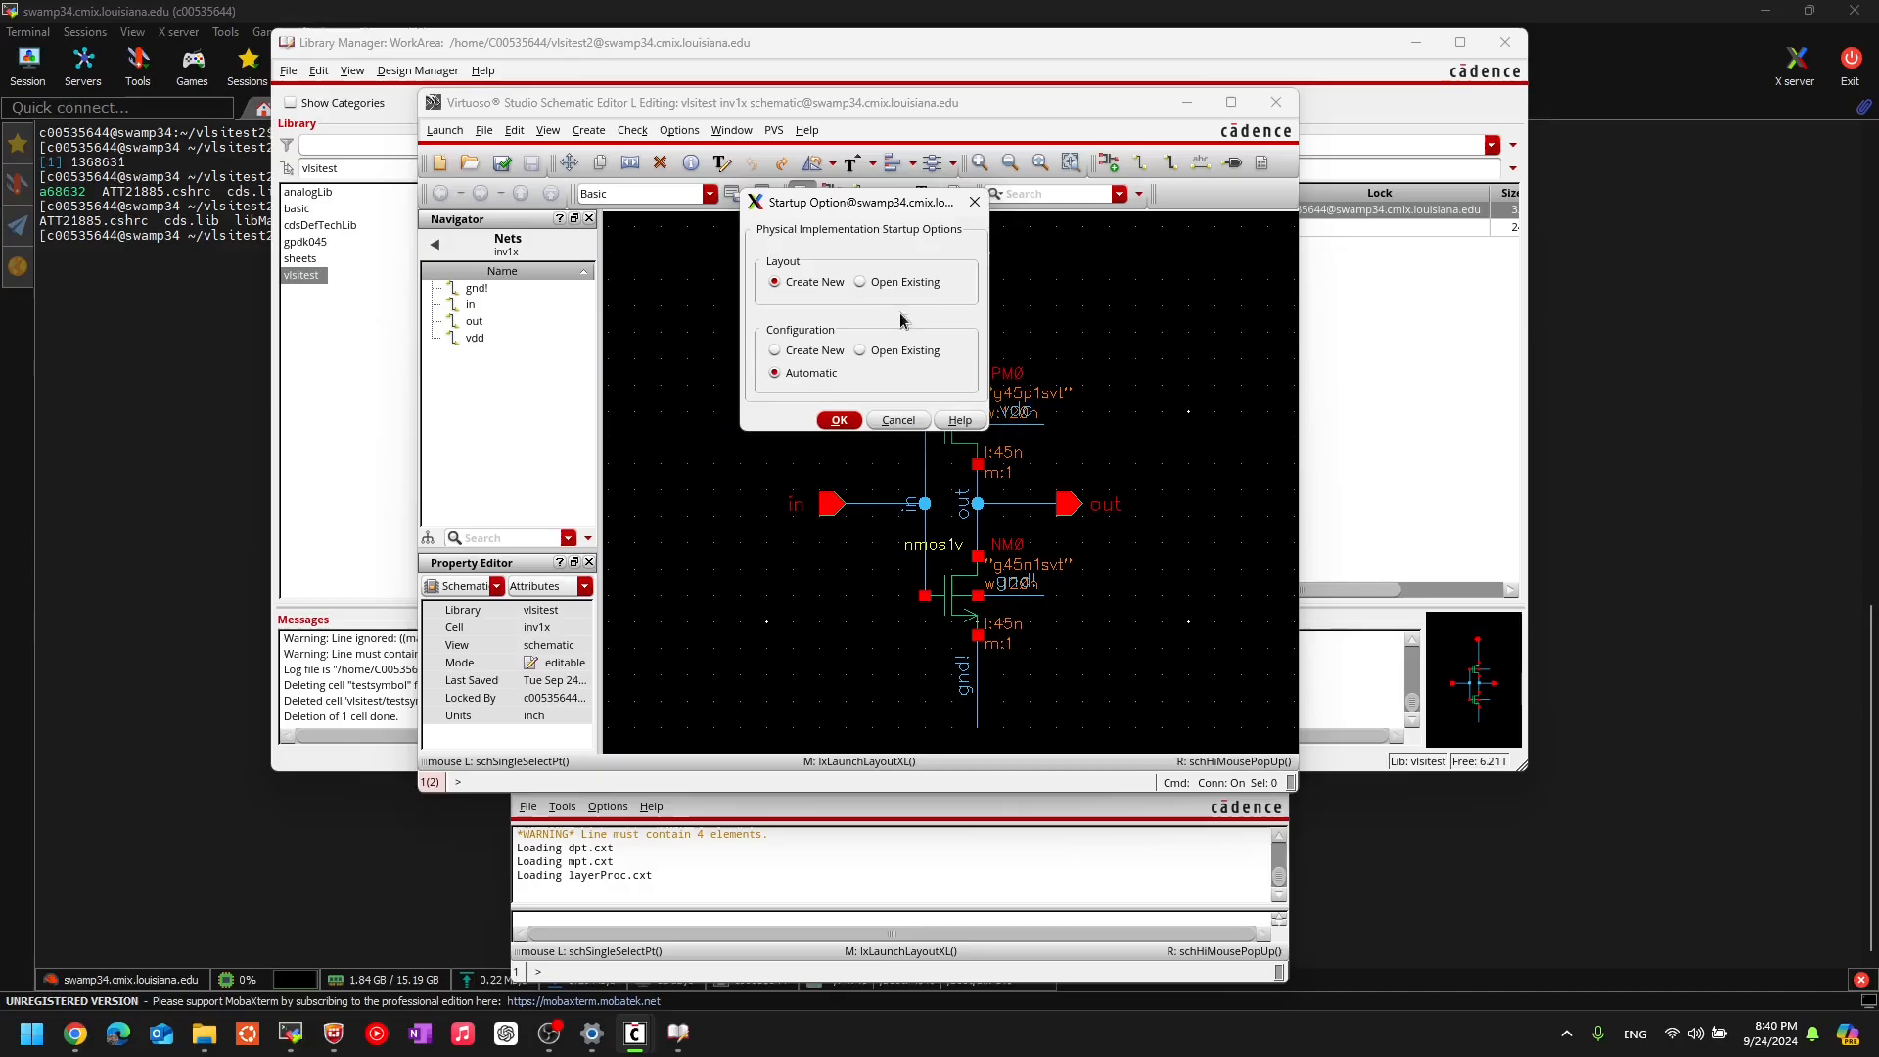
{"action": "left_click", "coordinate": [839, 420]}
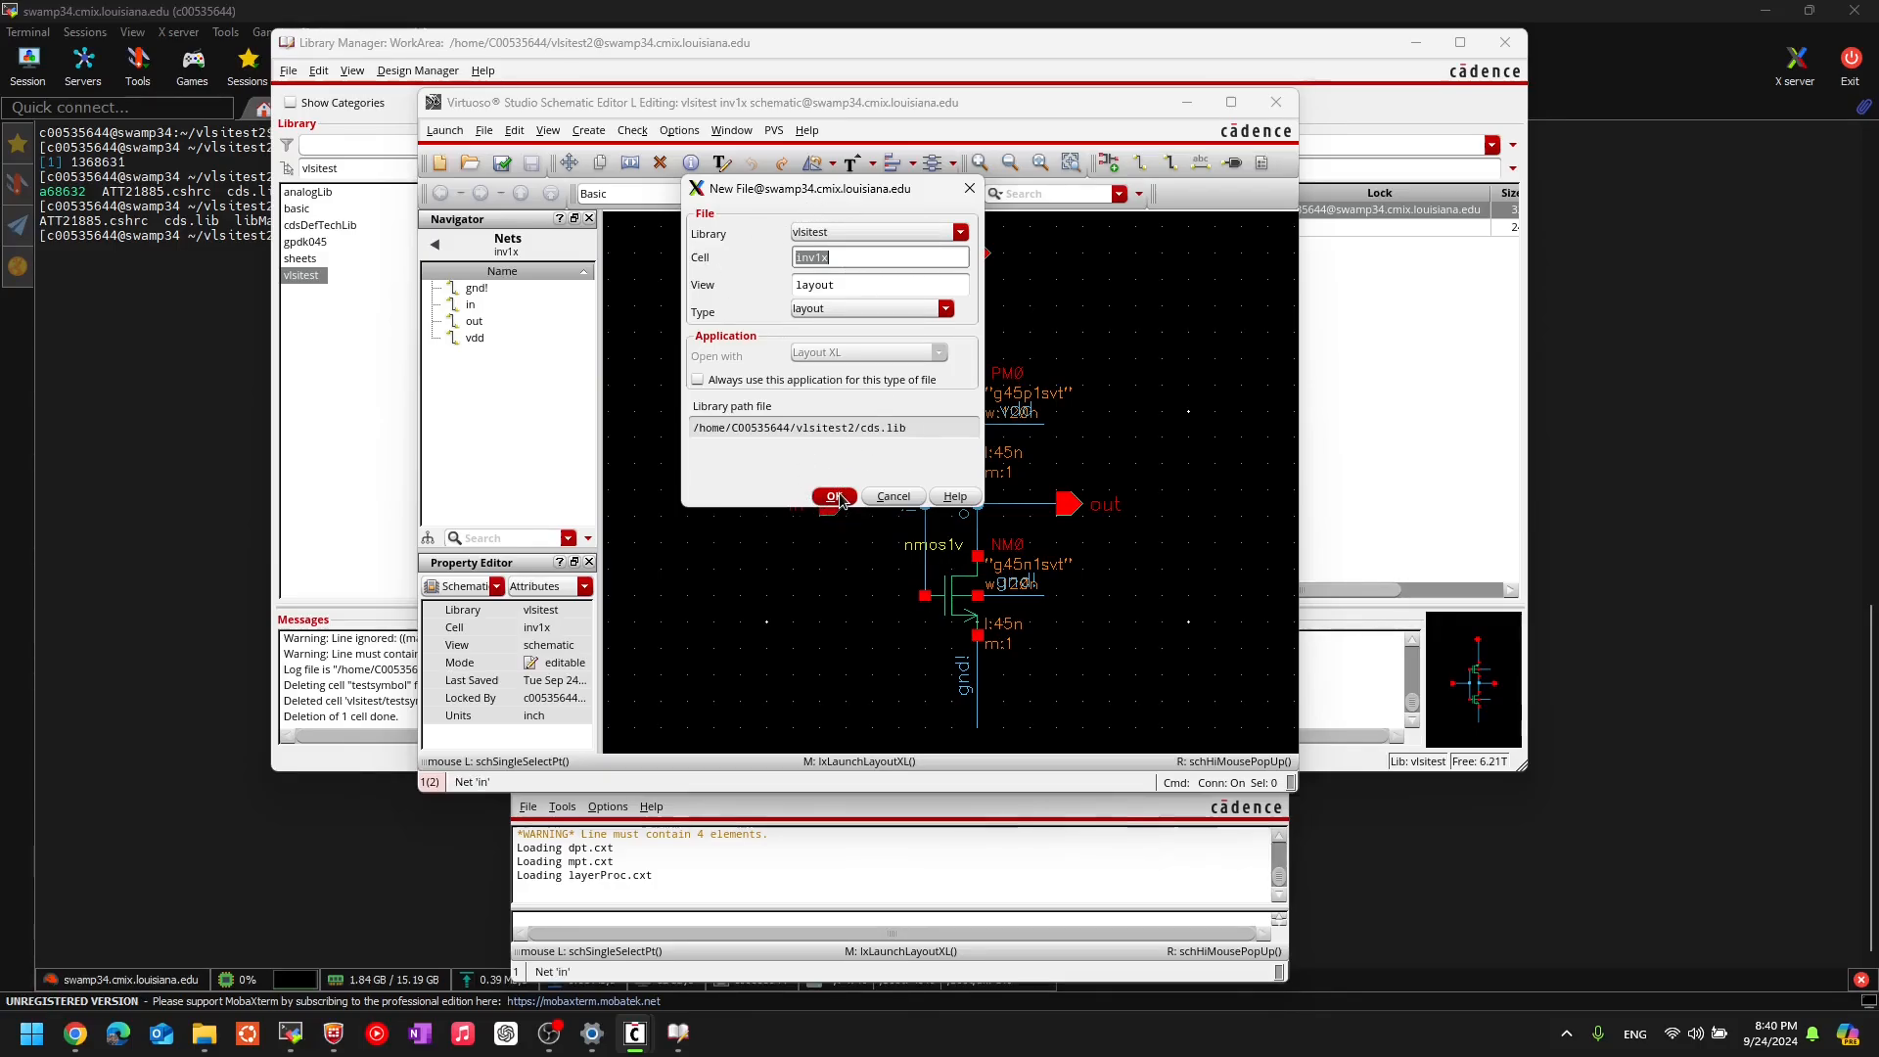
{"action": "left_click", "coordinate": [837, 258]}
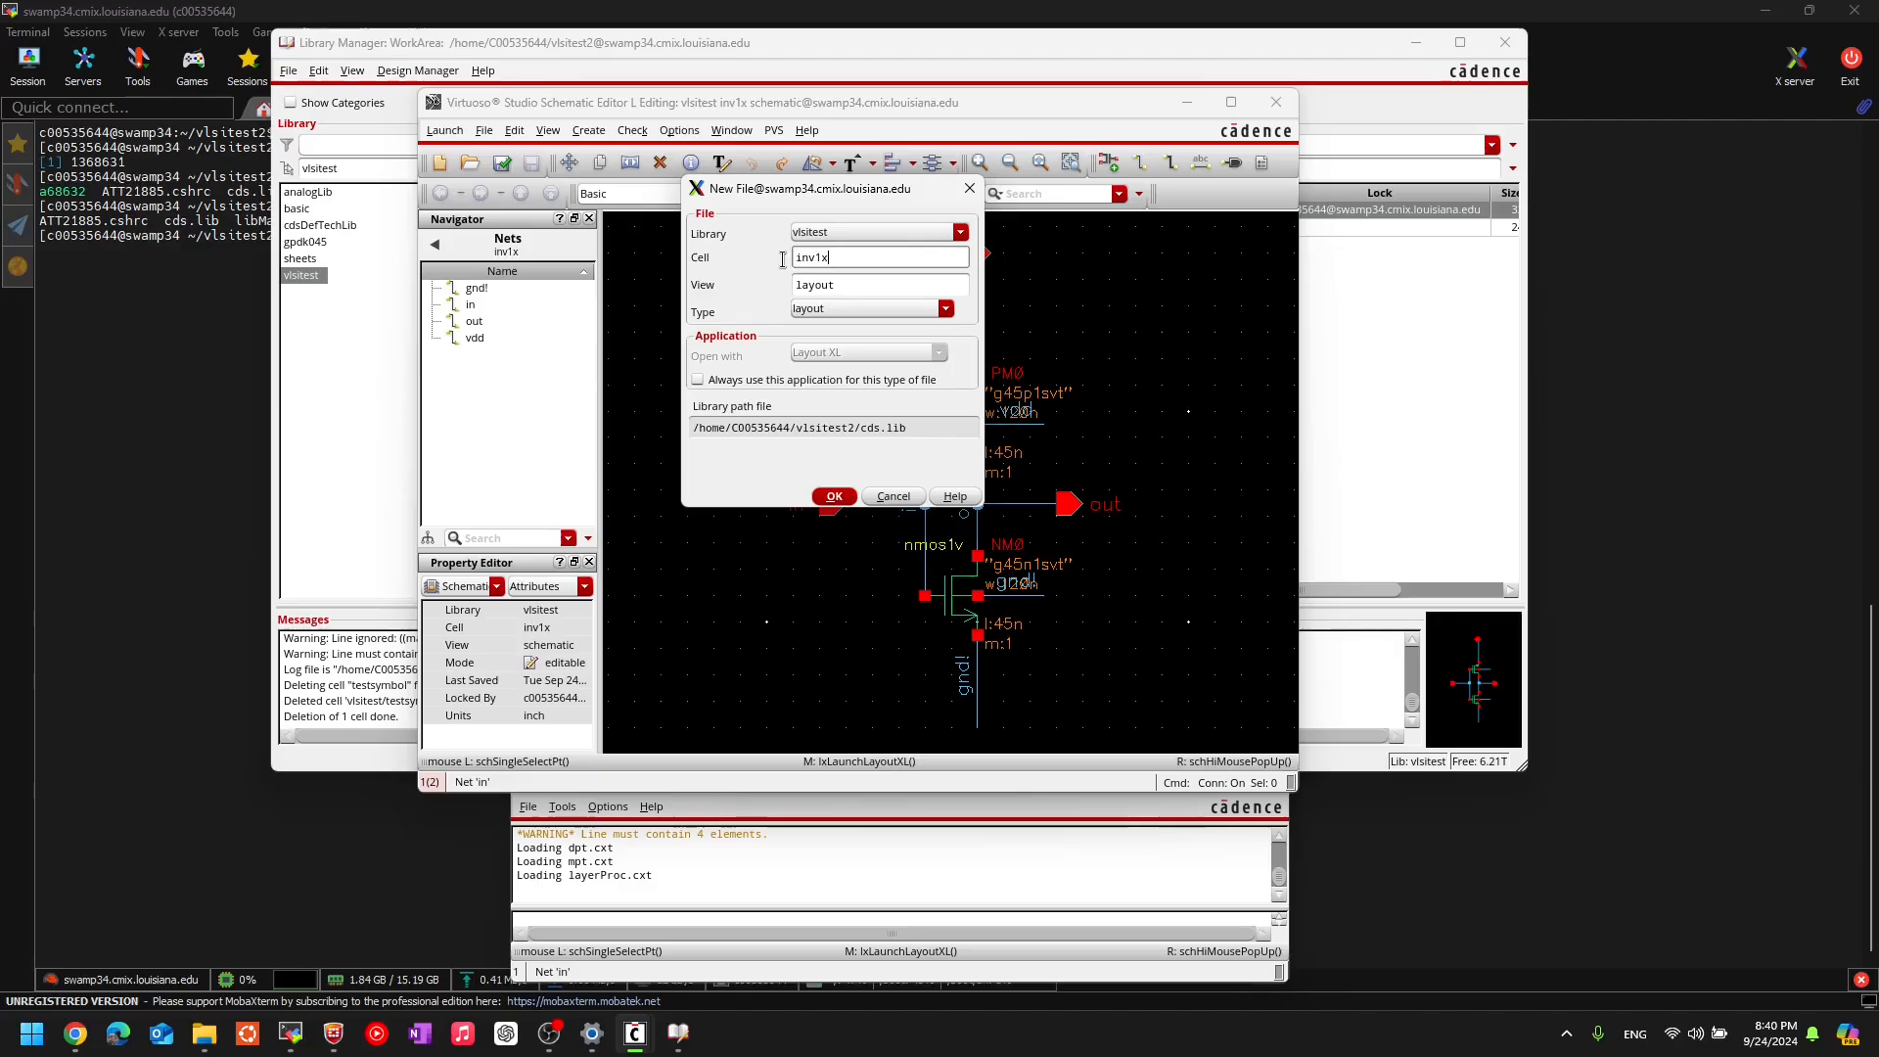
{"action": "double_click", "coordinate": [834, 257]}
{"action": "left_click", "coordinate": [833, 257]}
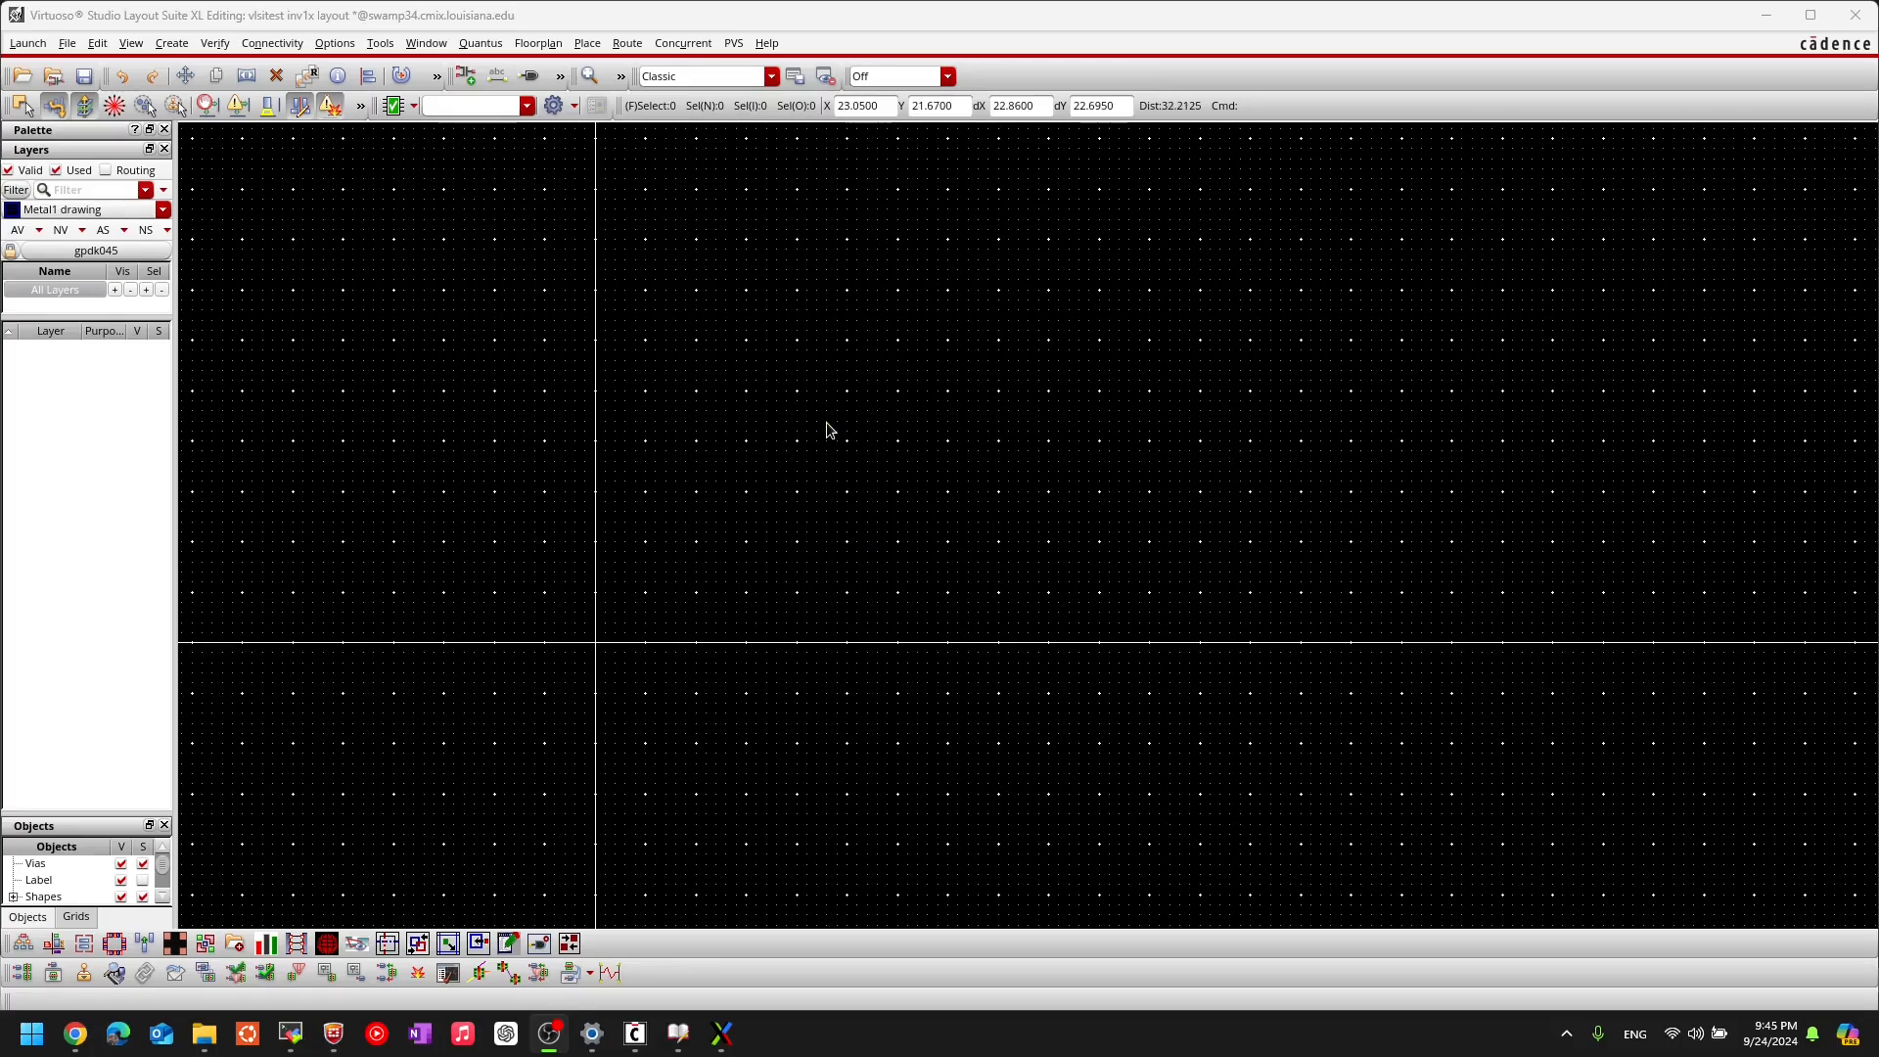
Step: Start generating the layout with all elements from source and open the I/O pin settings
{"action": "left_click", "coordinate": [270, 108]}
{"action": "left_click", "coordinate": [257, 44]}
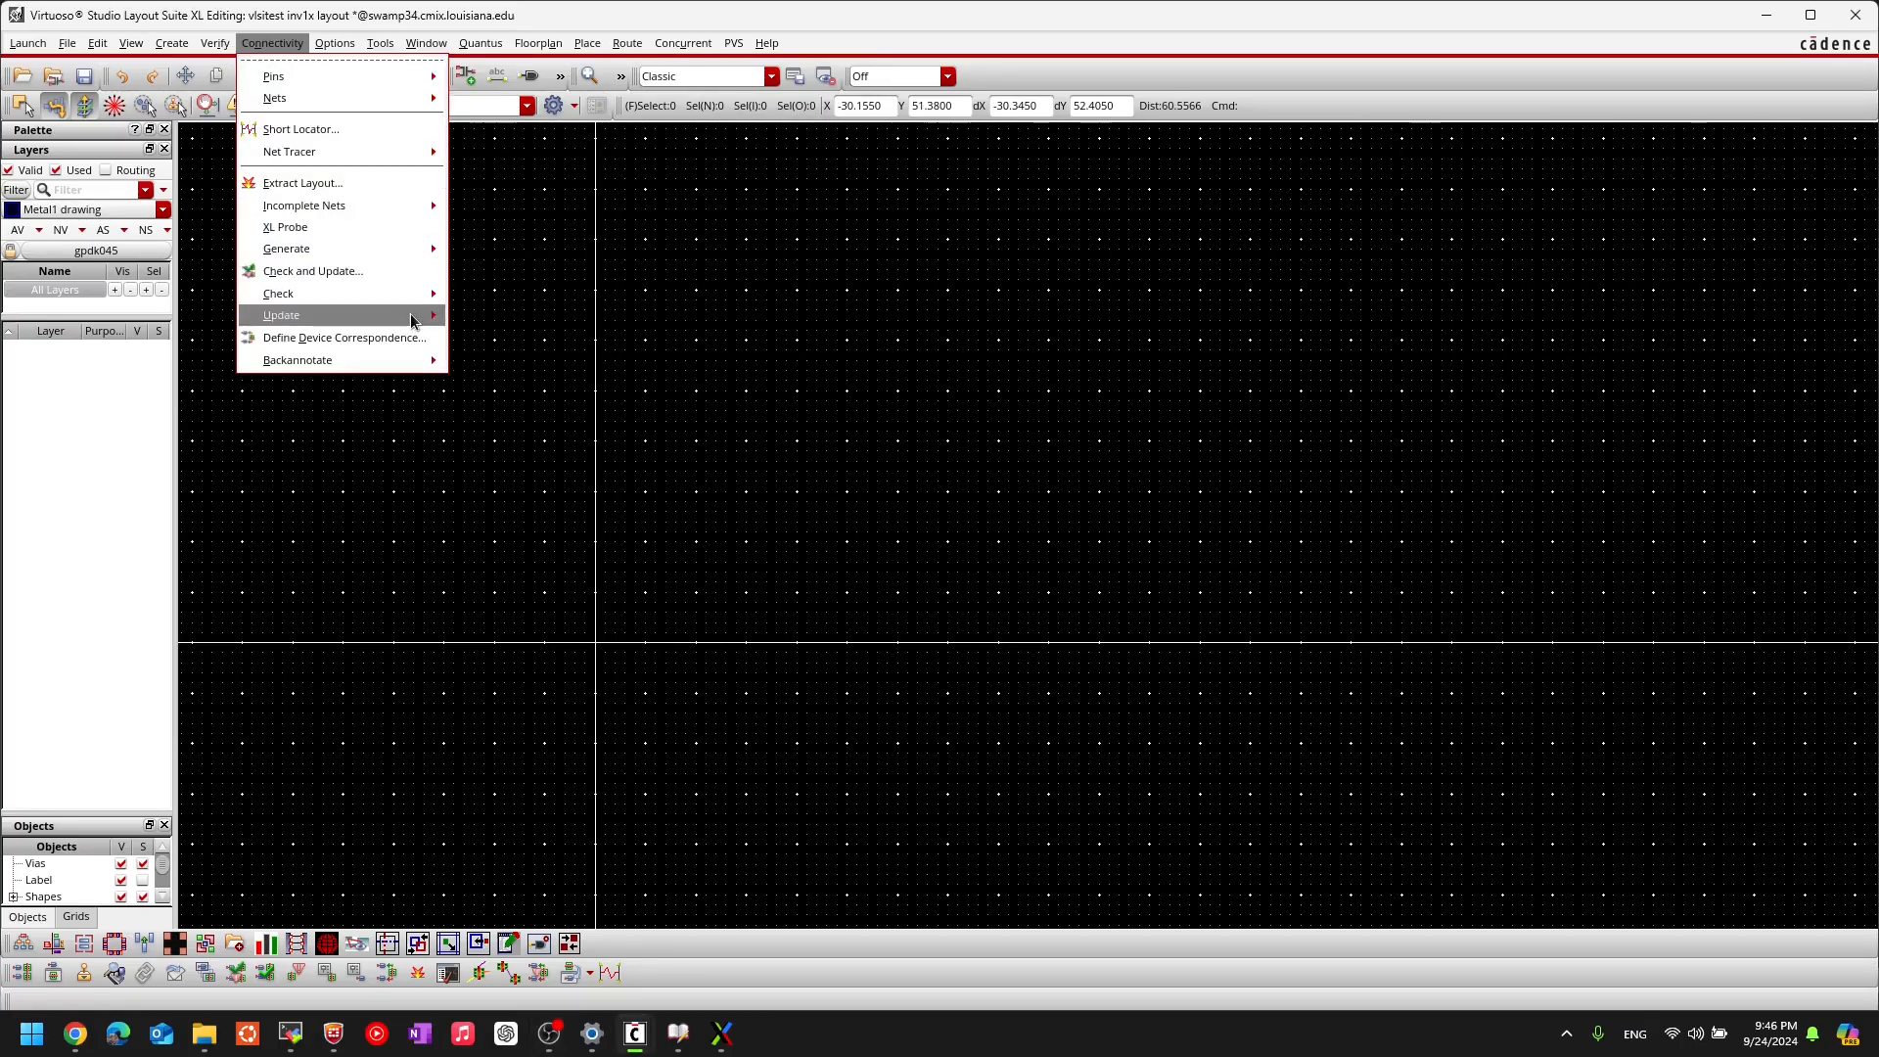
{"action": "mouse_move", "coordinate": [373, 251]}
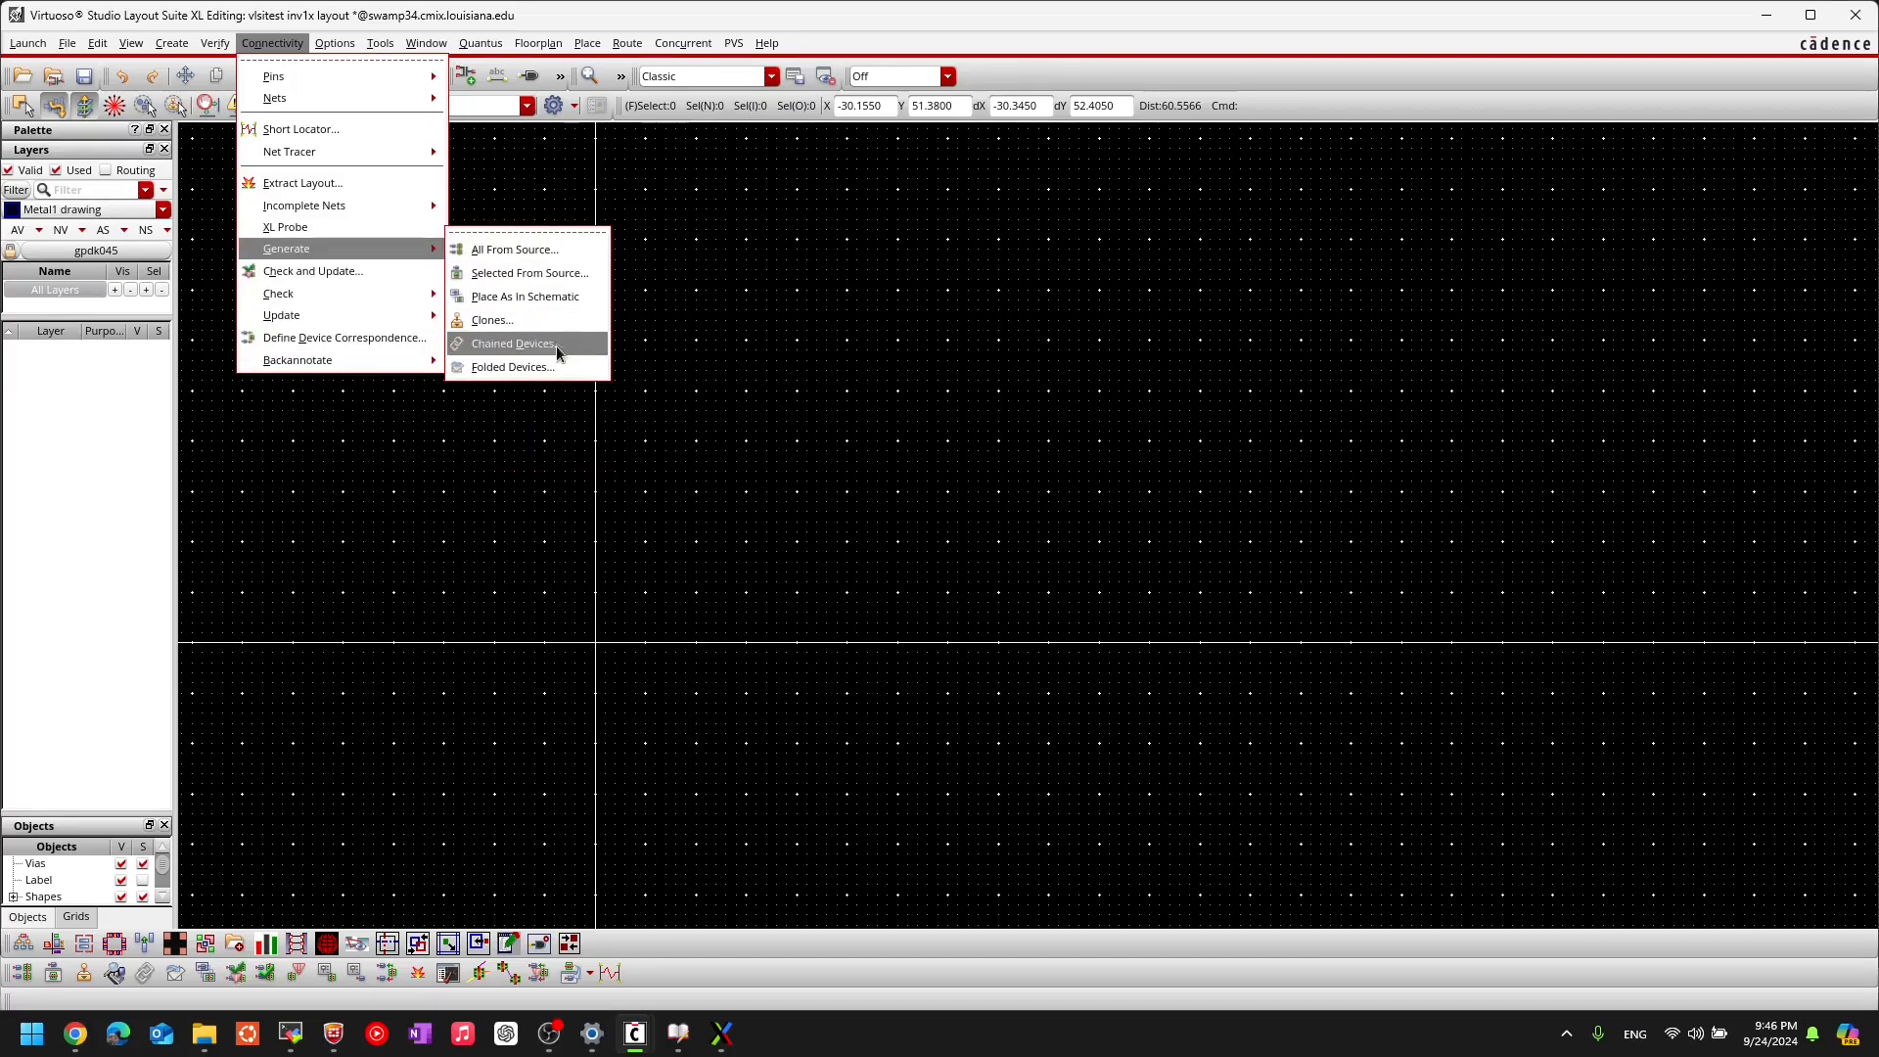
{"action": "left_click", "coordinate": [538, 251]}
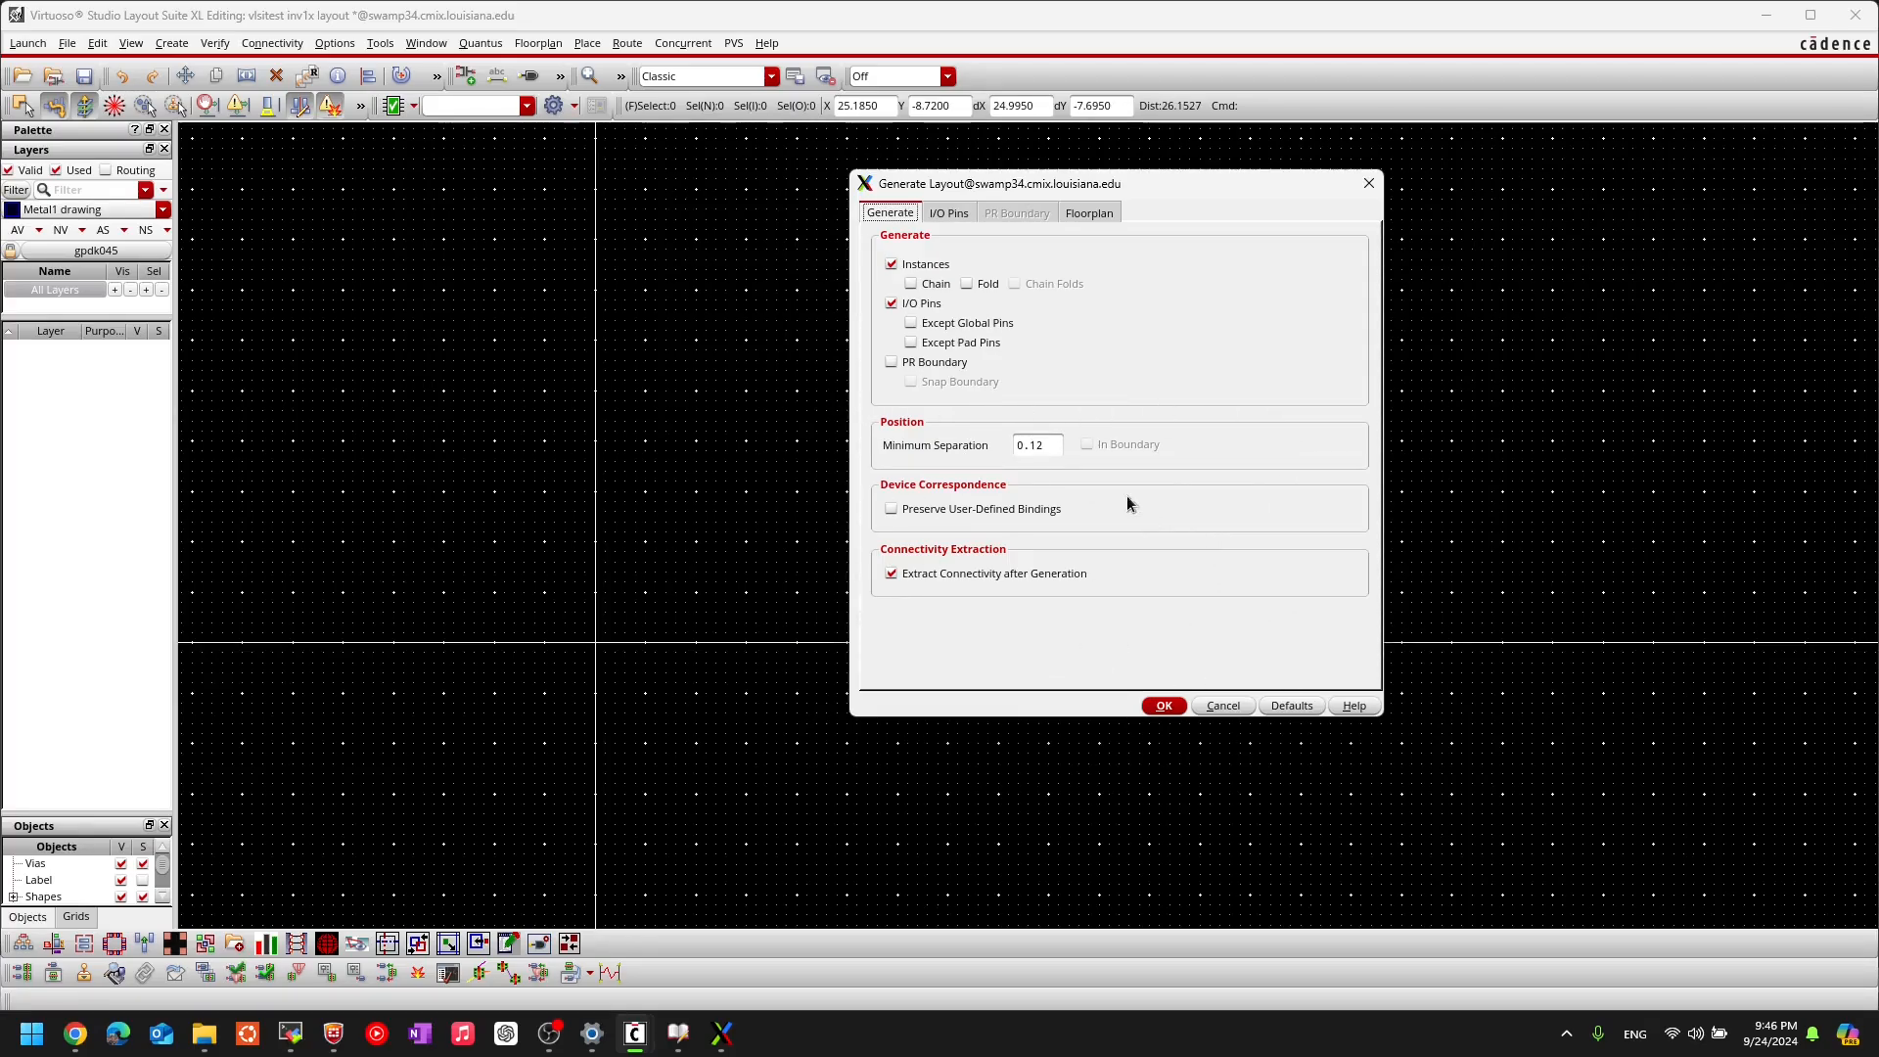
{"action": "left_click", "coordinate": [949, 213]}
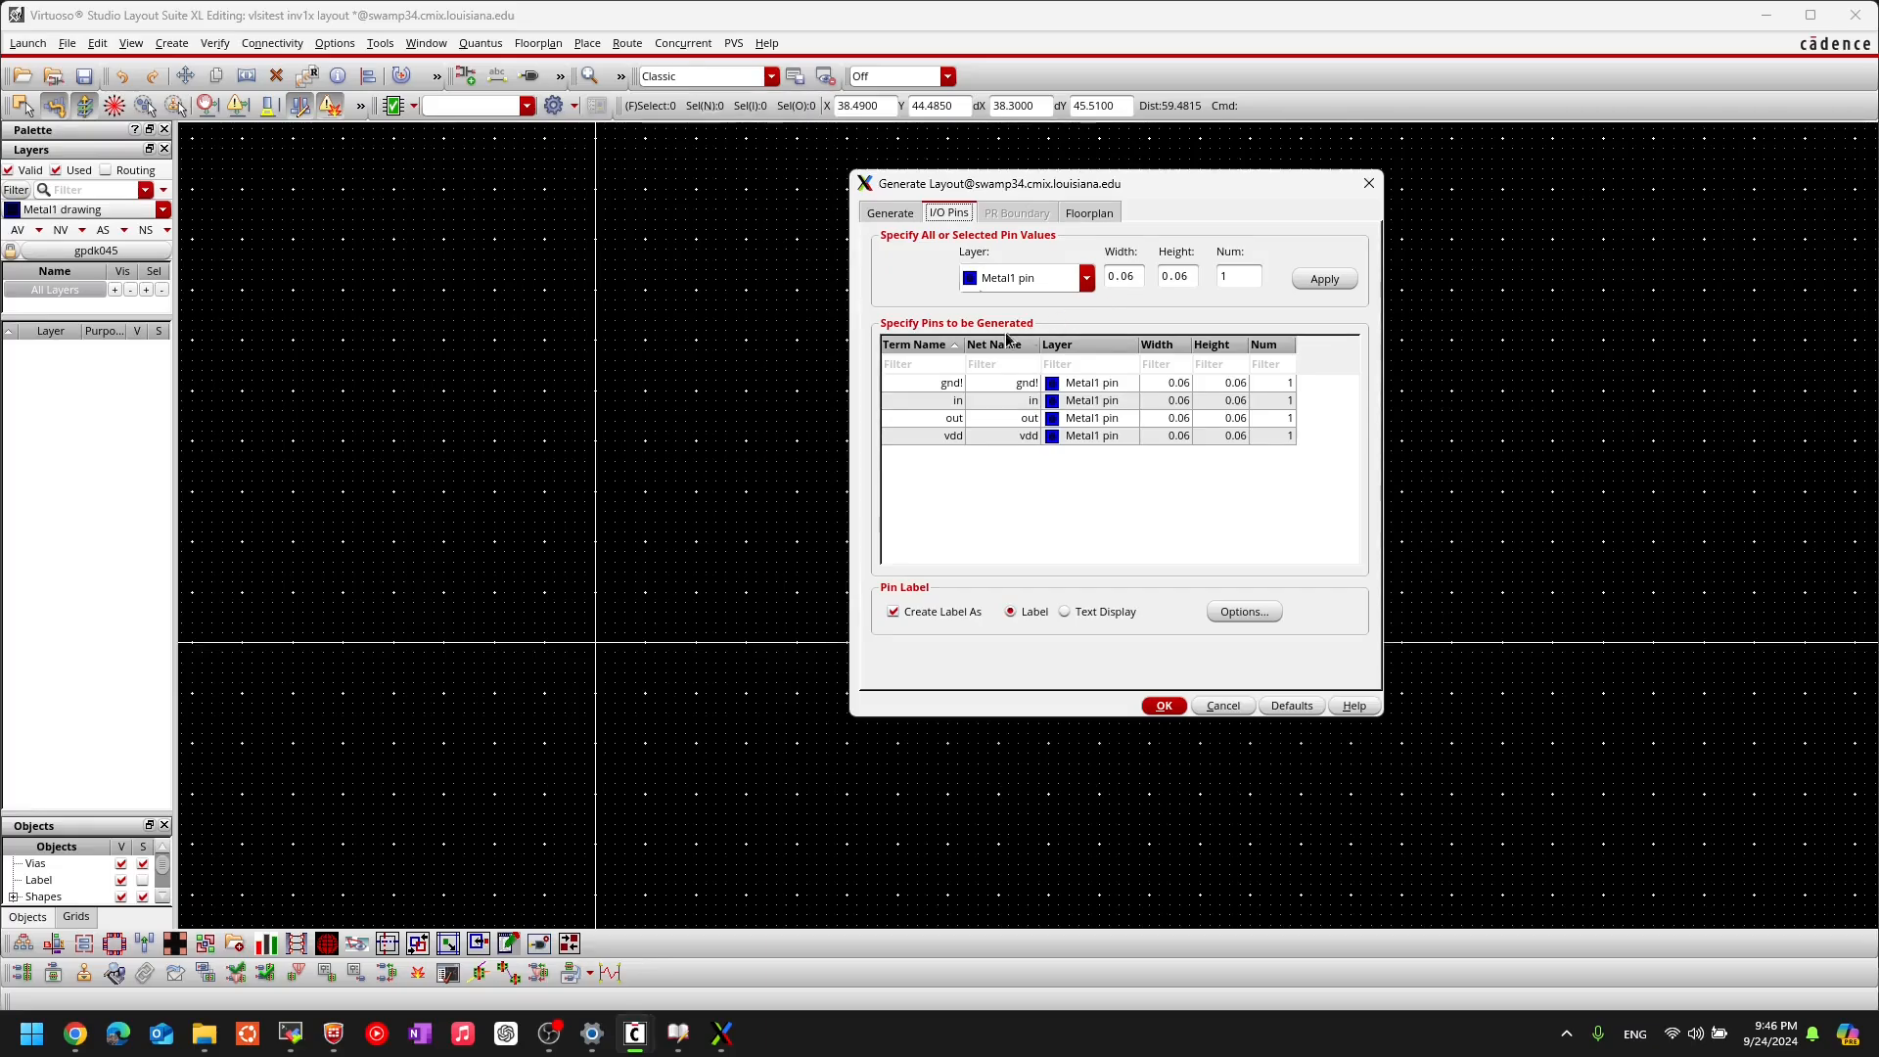
Step: Apply the Metal1 drawing layer to all I/O pins to be generated
{"action": "left_click_drag", "start_coordinate": [1037, 281], "coordinate": [962, 281]}
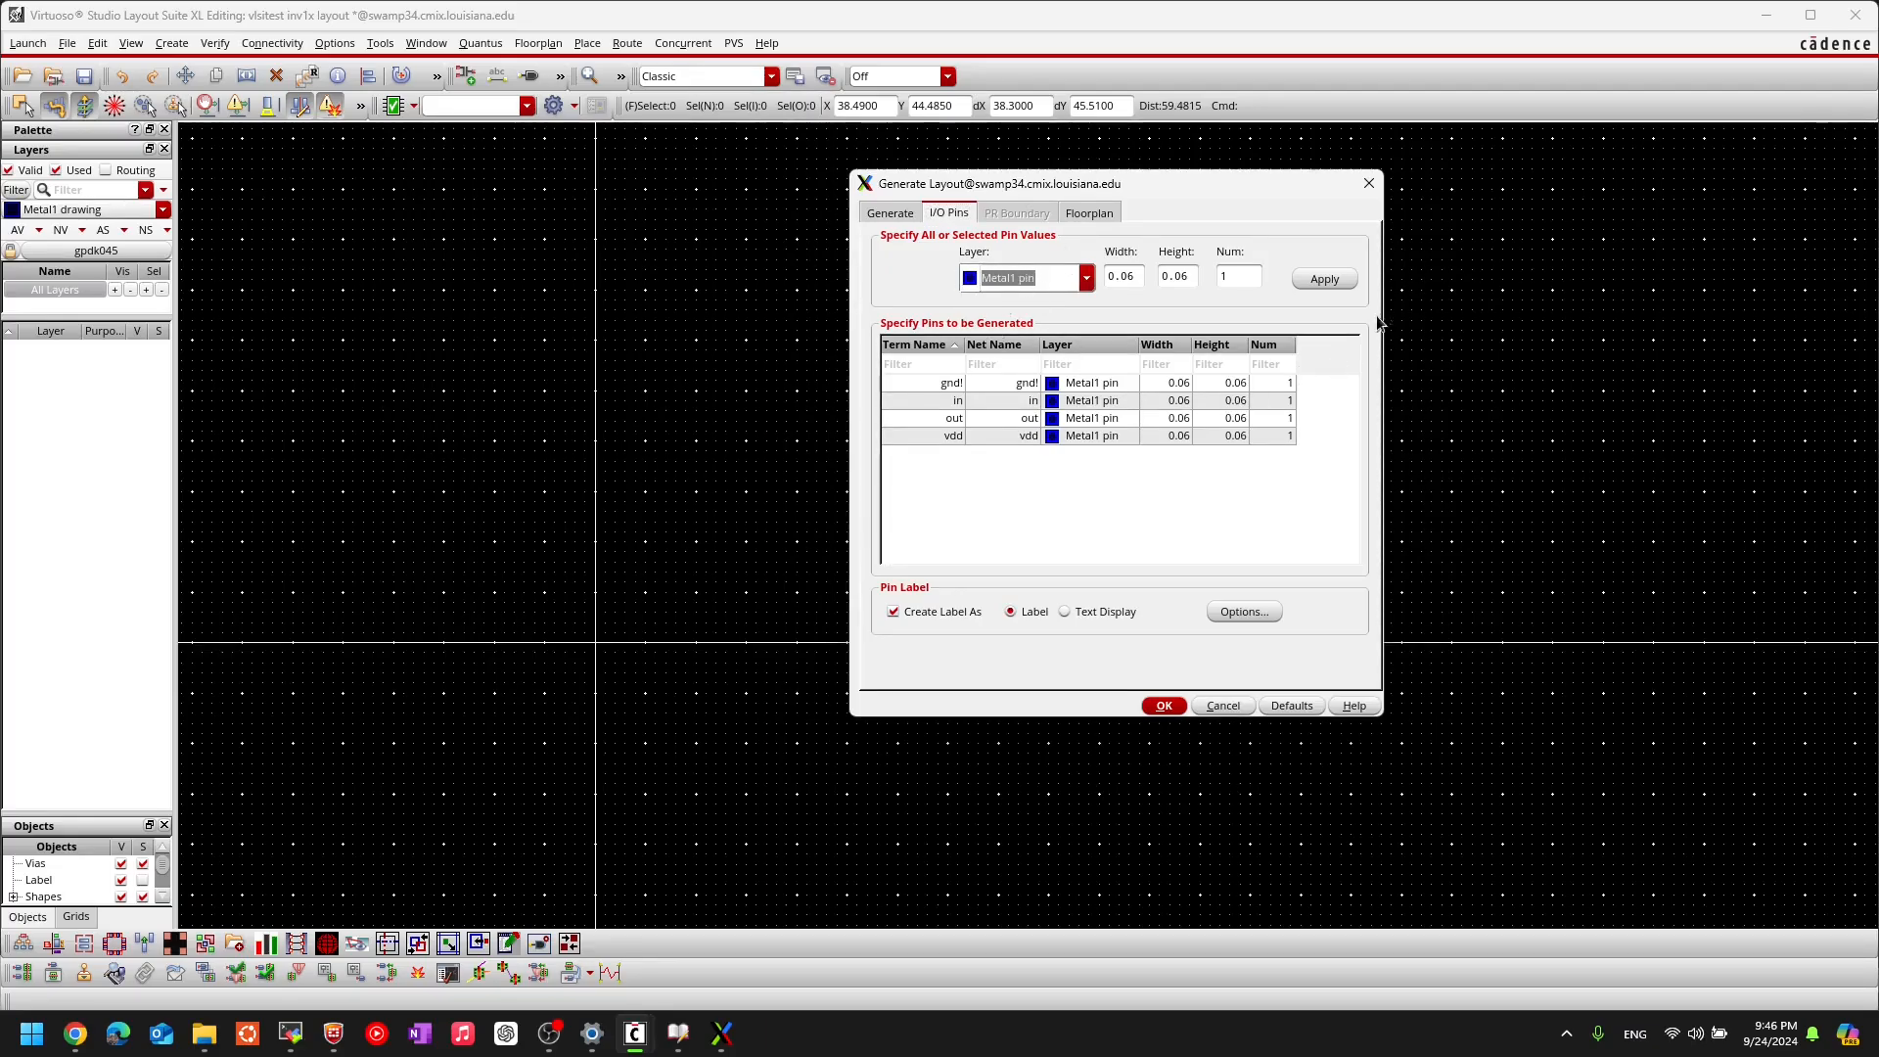
{"action": "left_click", "coordinate": [1035, 282]}
{"action": "left_click", "coordinate": [1086, 280]}
{"action": "left_click_drag", "start_coordinate": [1085, 406], "coordinate": [1115, 278]}
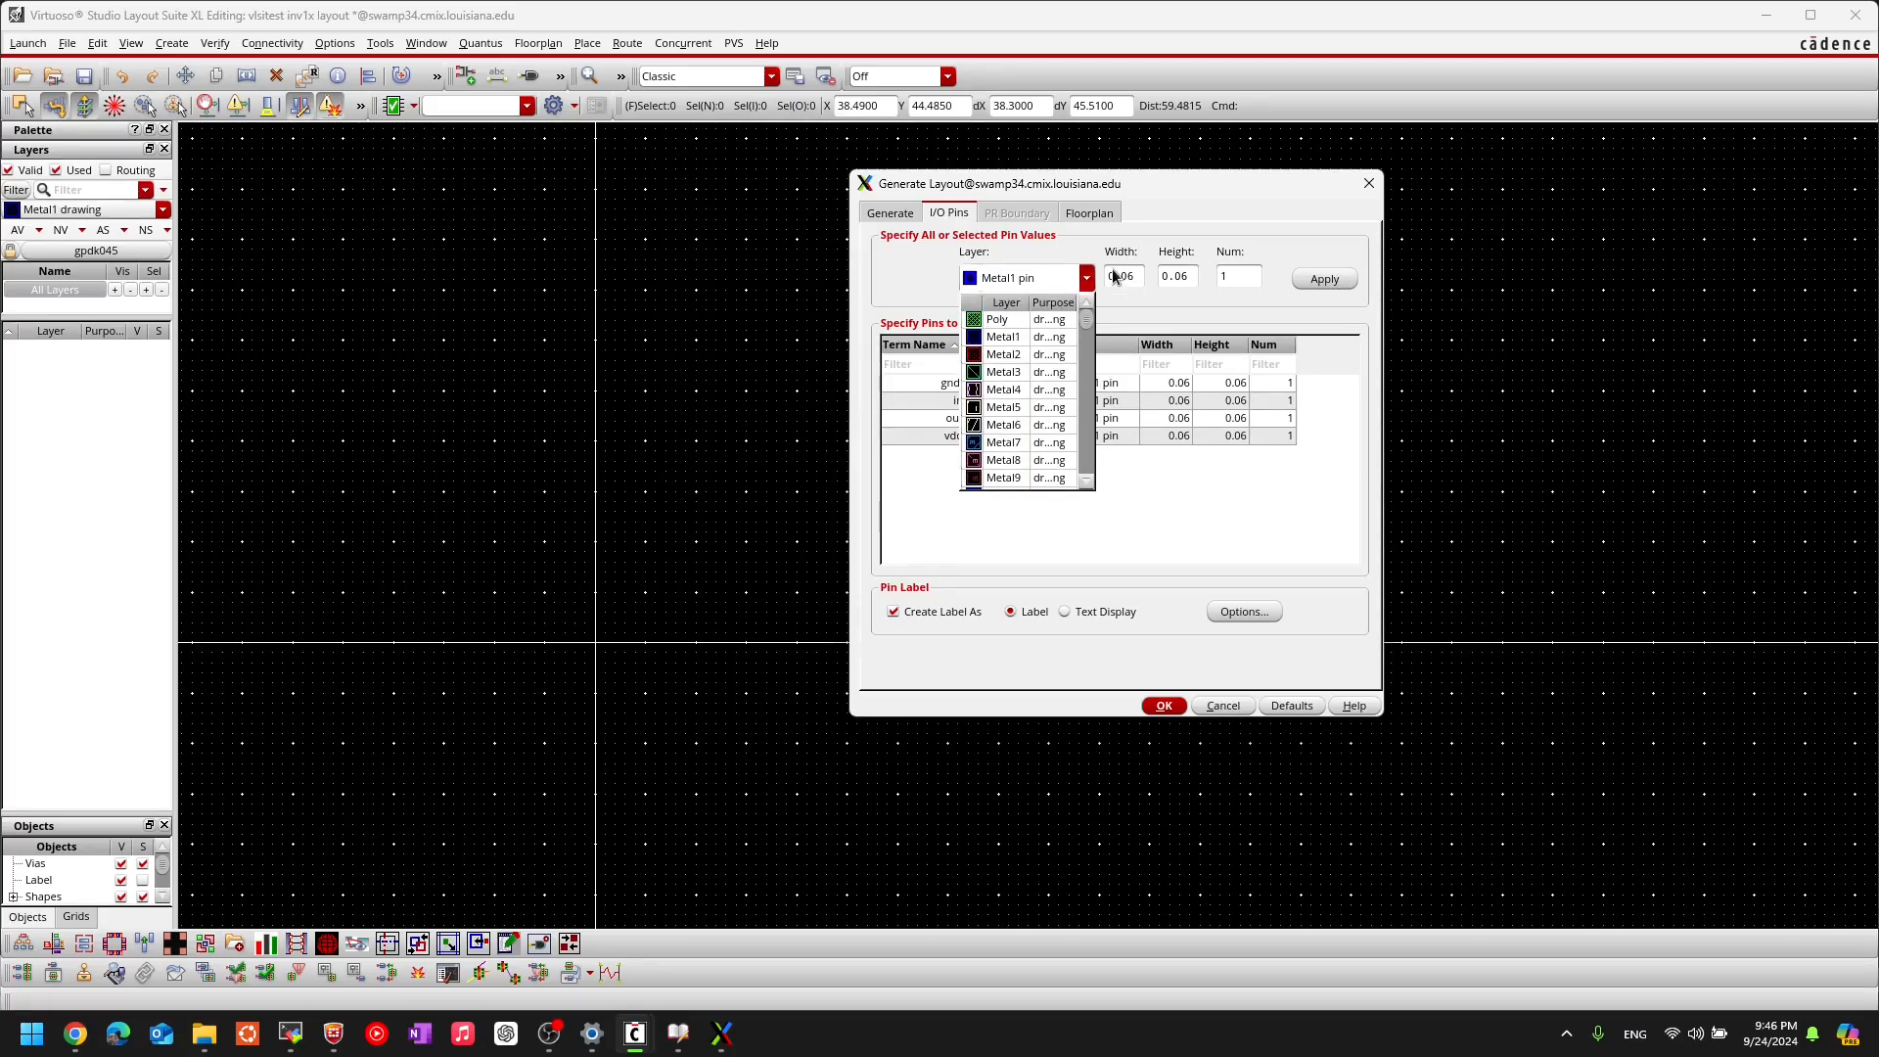
{"action": "left_click", "coordinate": [1075, 335]}
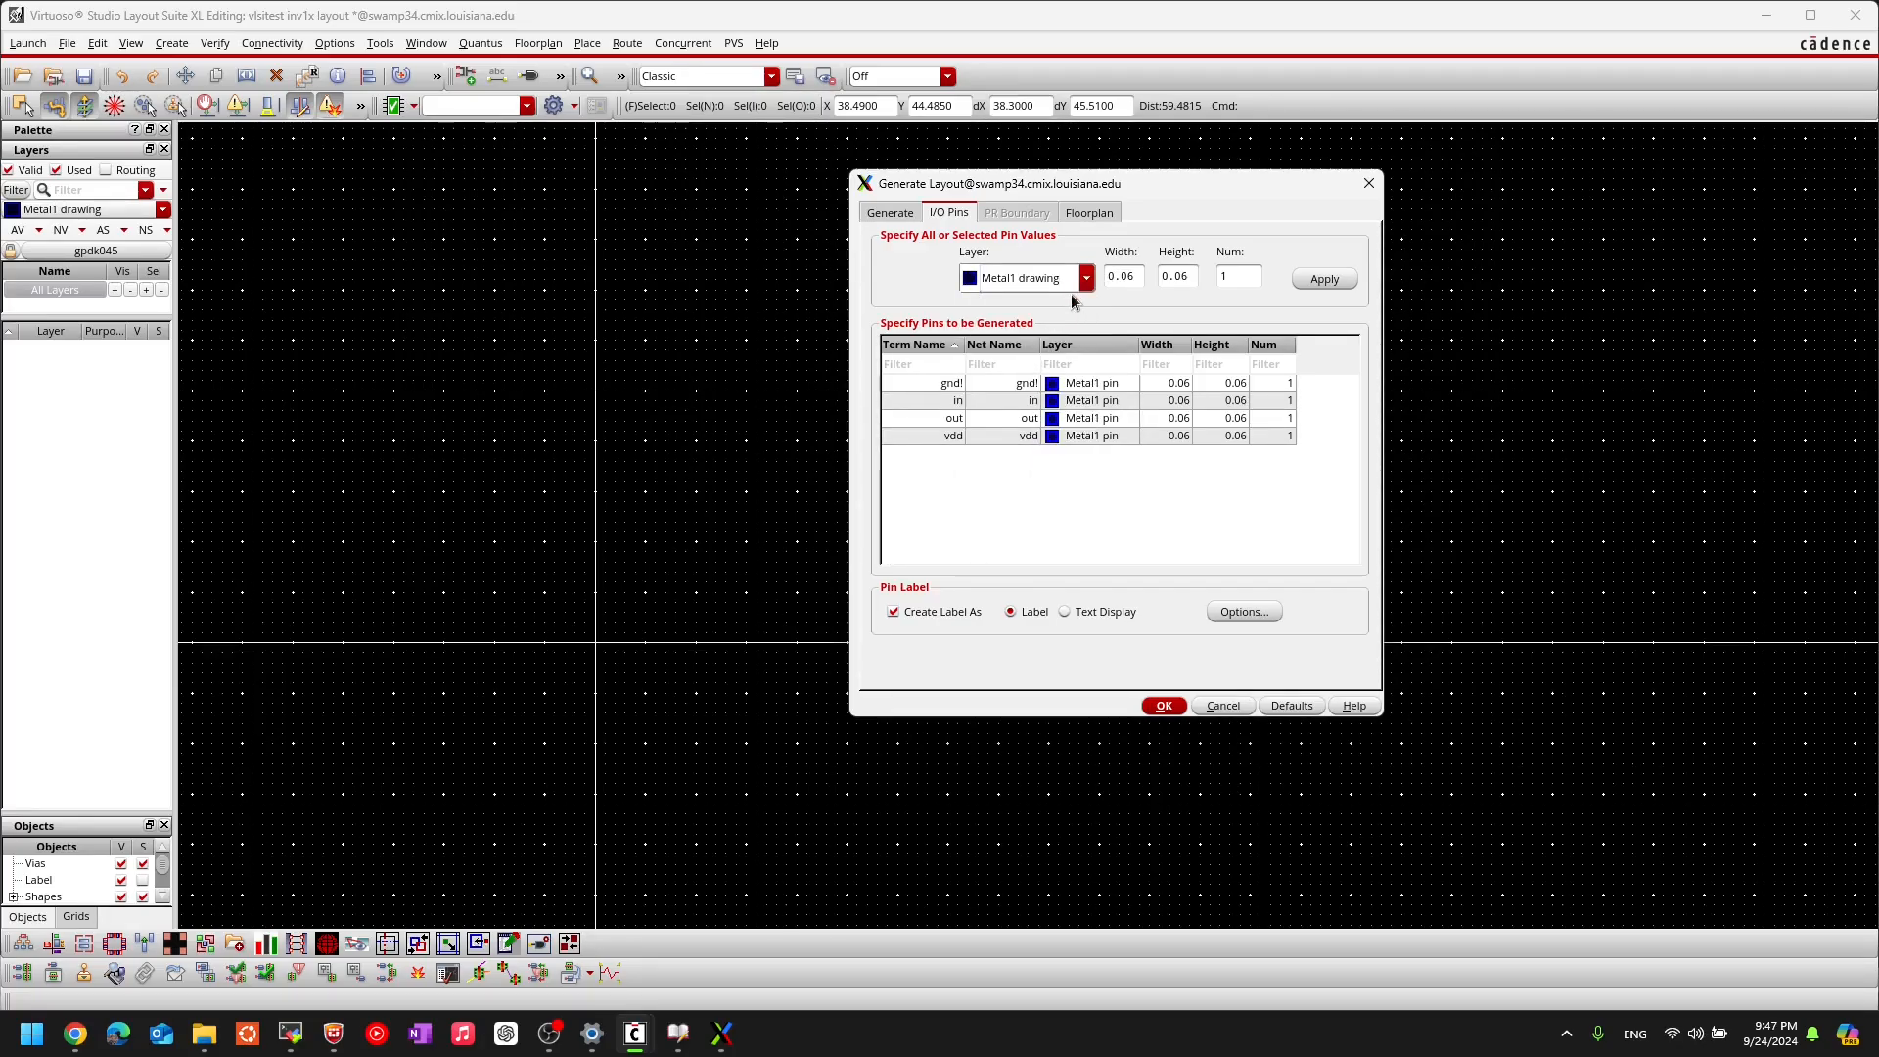
{"action": "left_click", "coordinate": [1322, 280]}
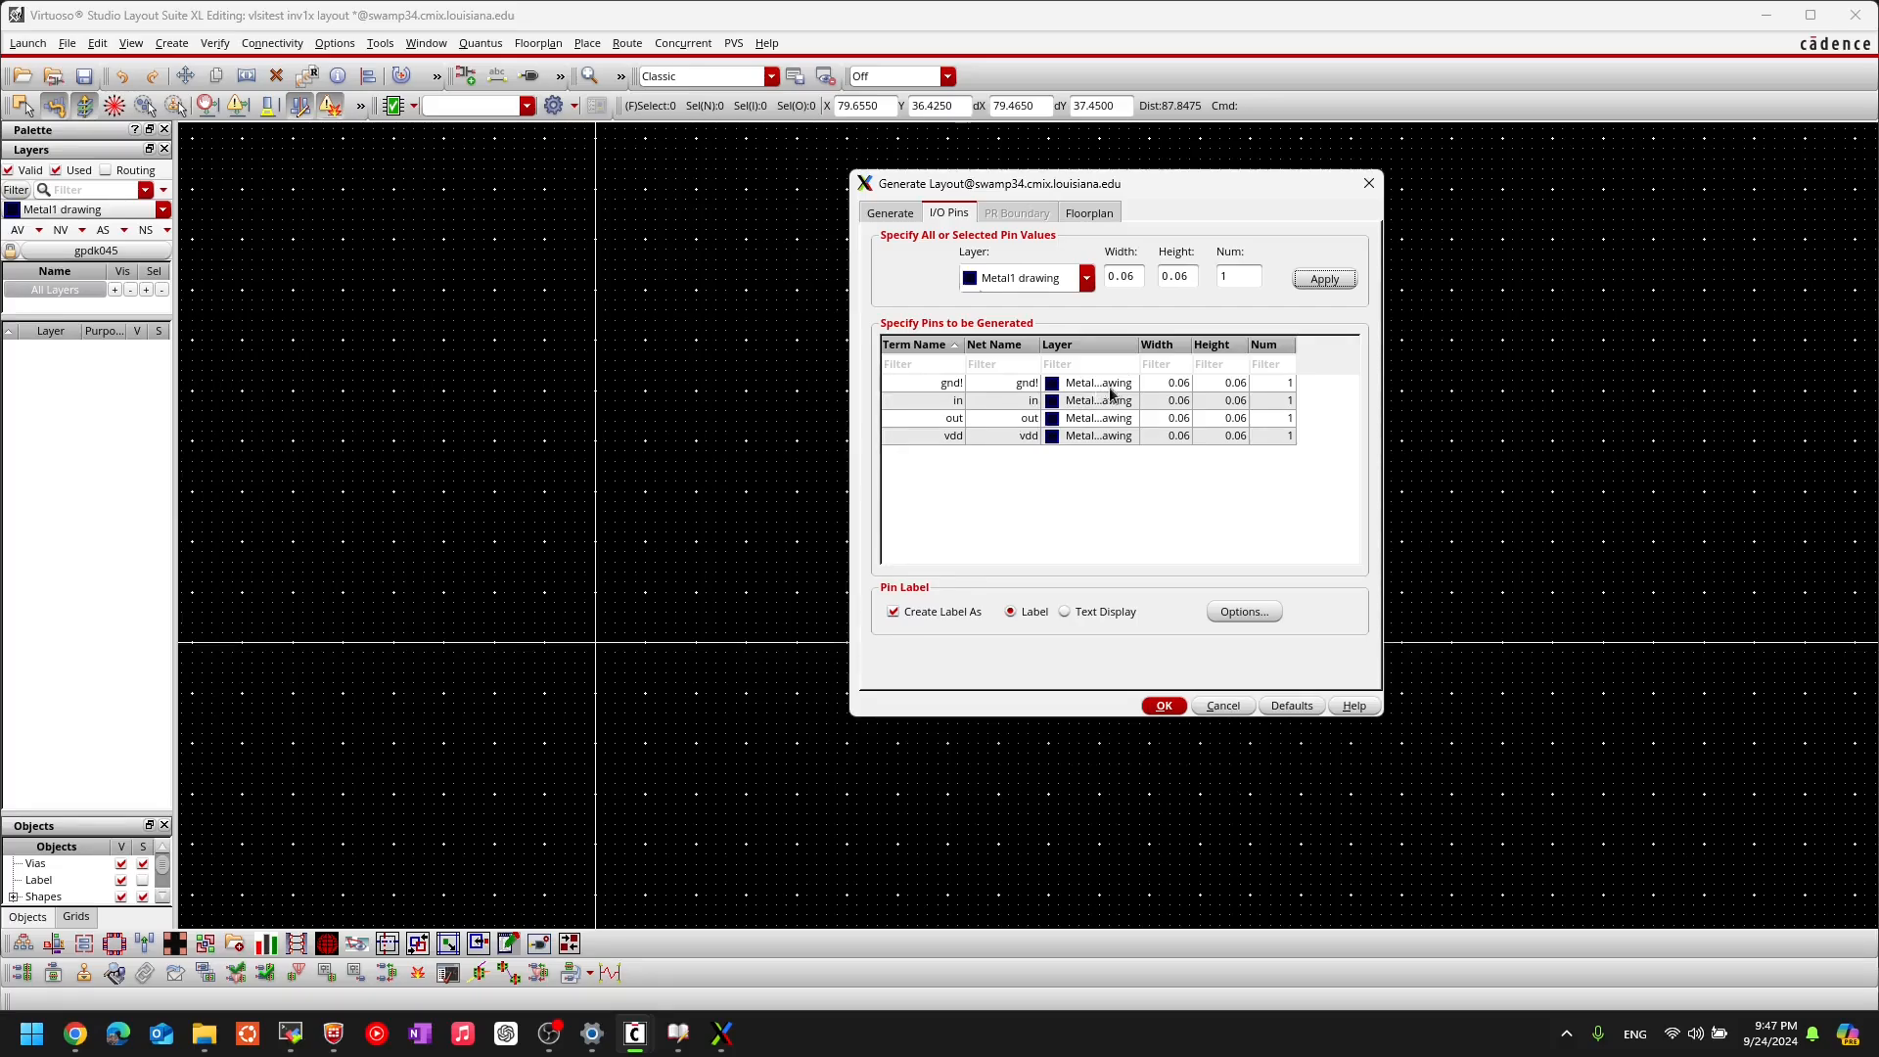
Step: Set the layer of all I/O pins to Metal1 pin and apply it
{"action": "left_click", "coordinate": [1085, 280]}
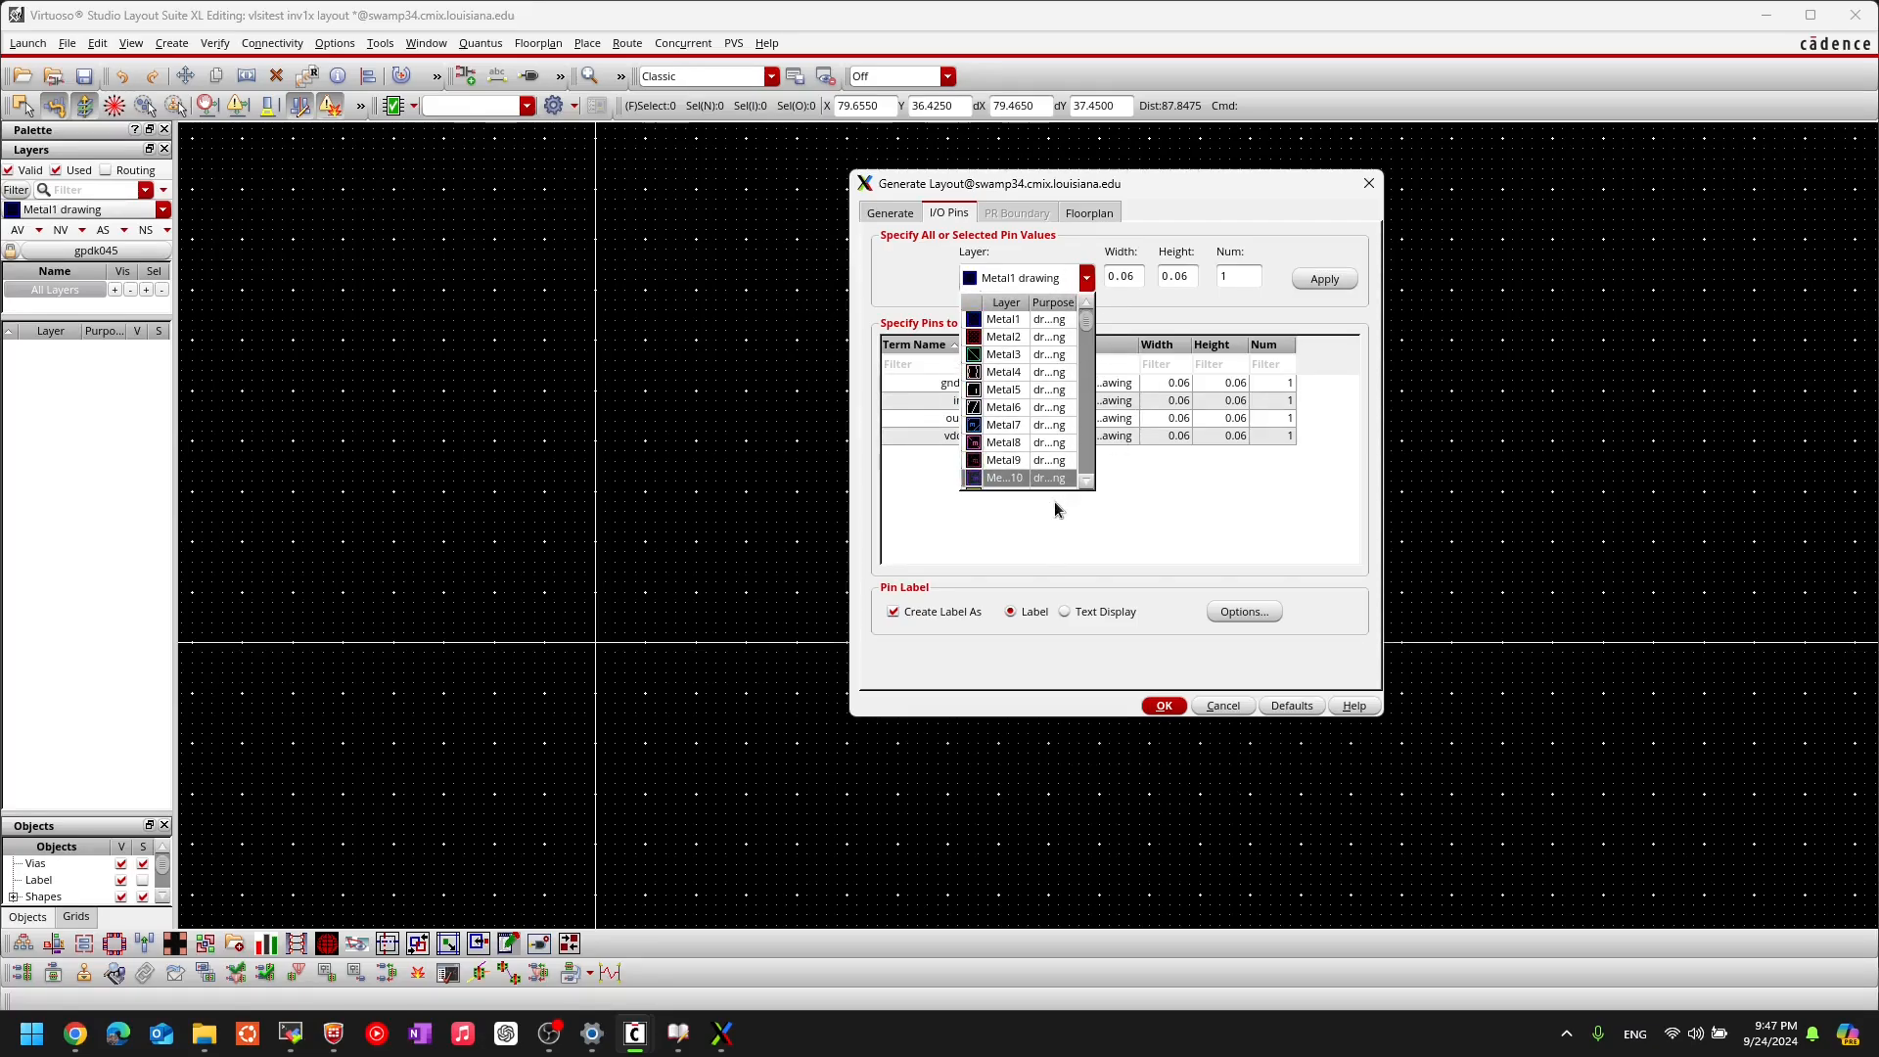
{"action": "left_click_drag", "start_coordinate": [1086, 323], "coordinate": [1086, 421]}
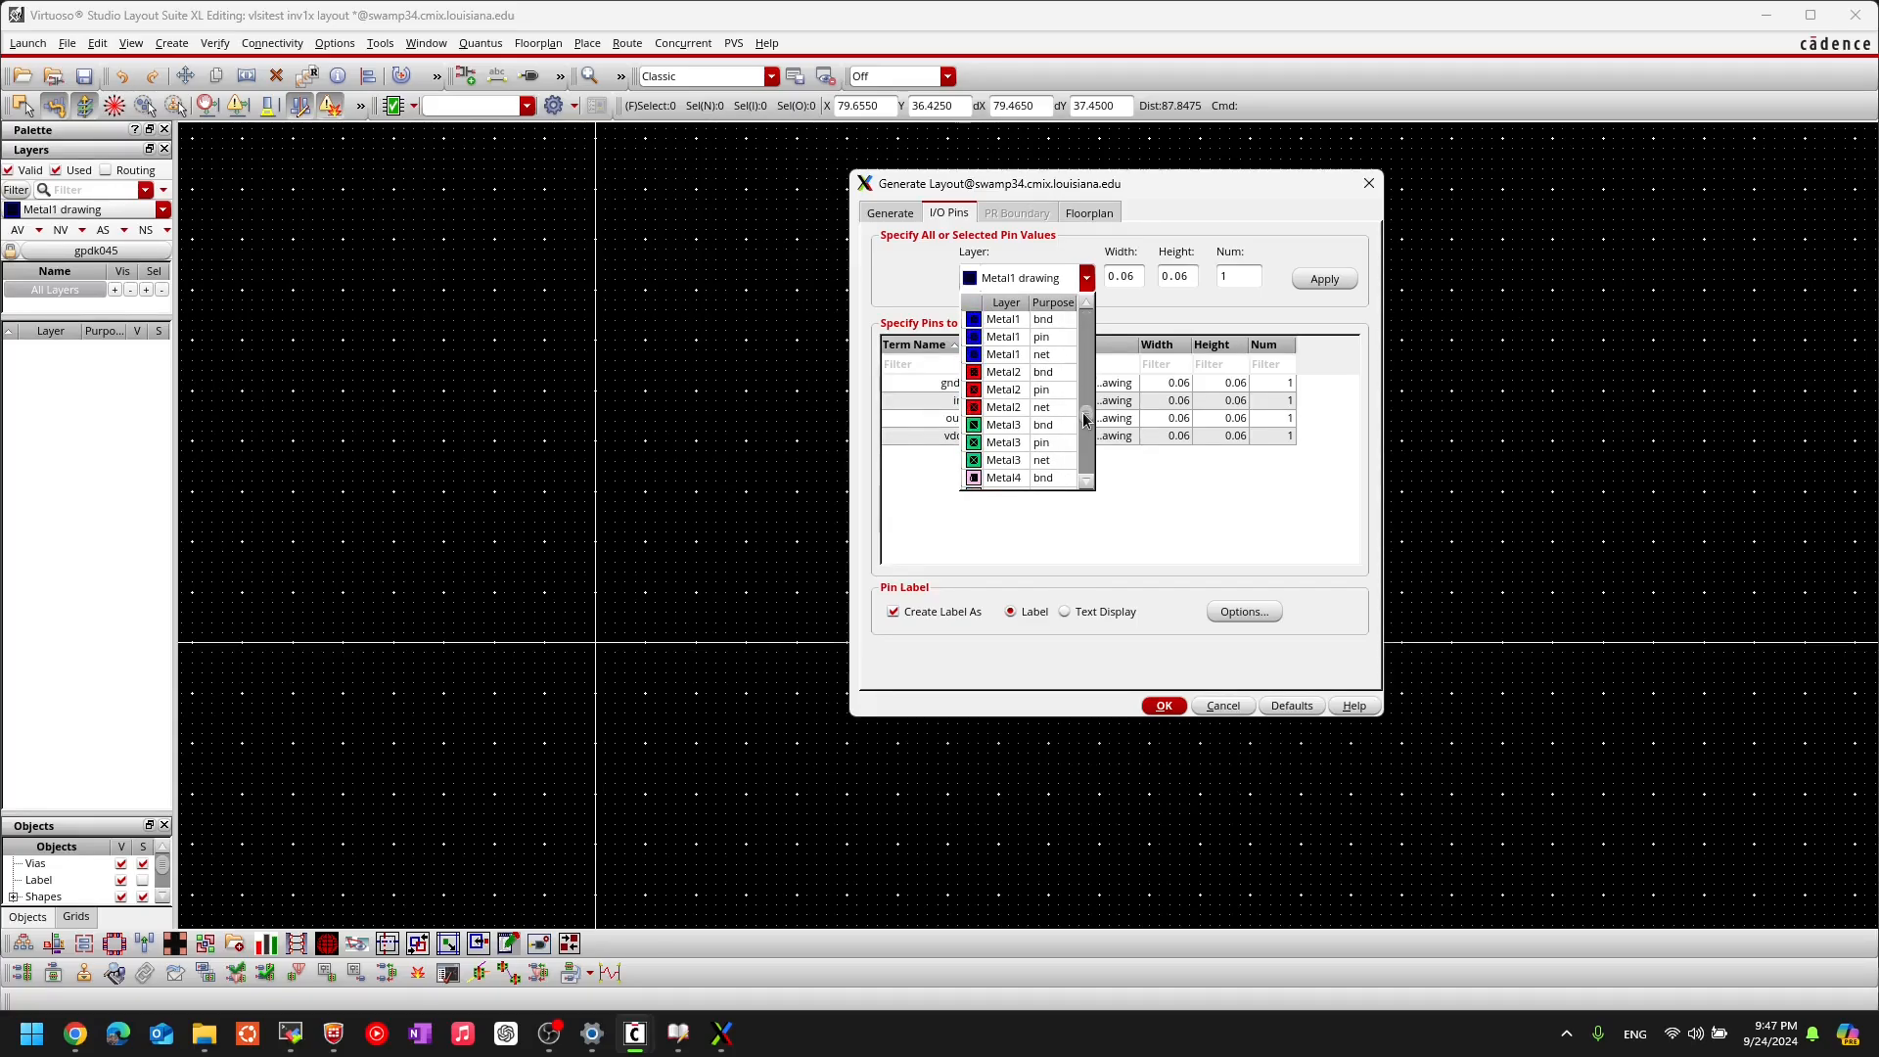
{"action": "left_click", "coordinate": [1012, 341]}
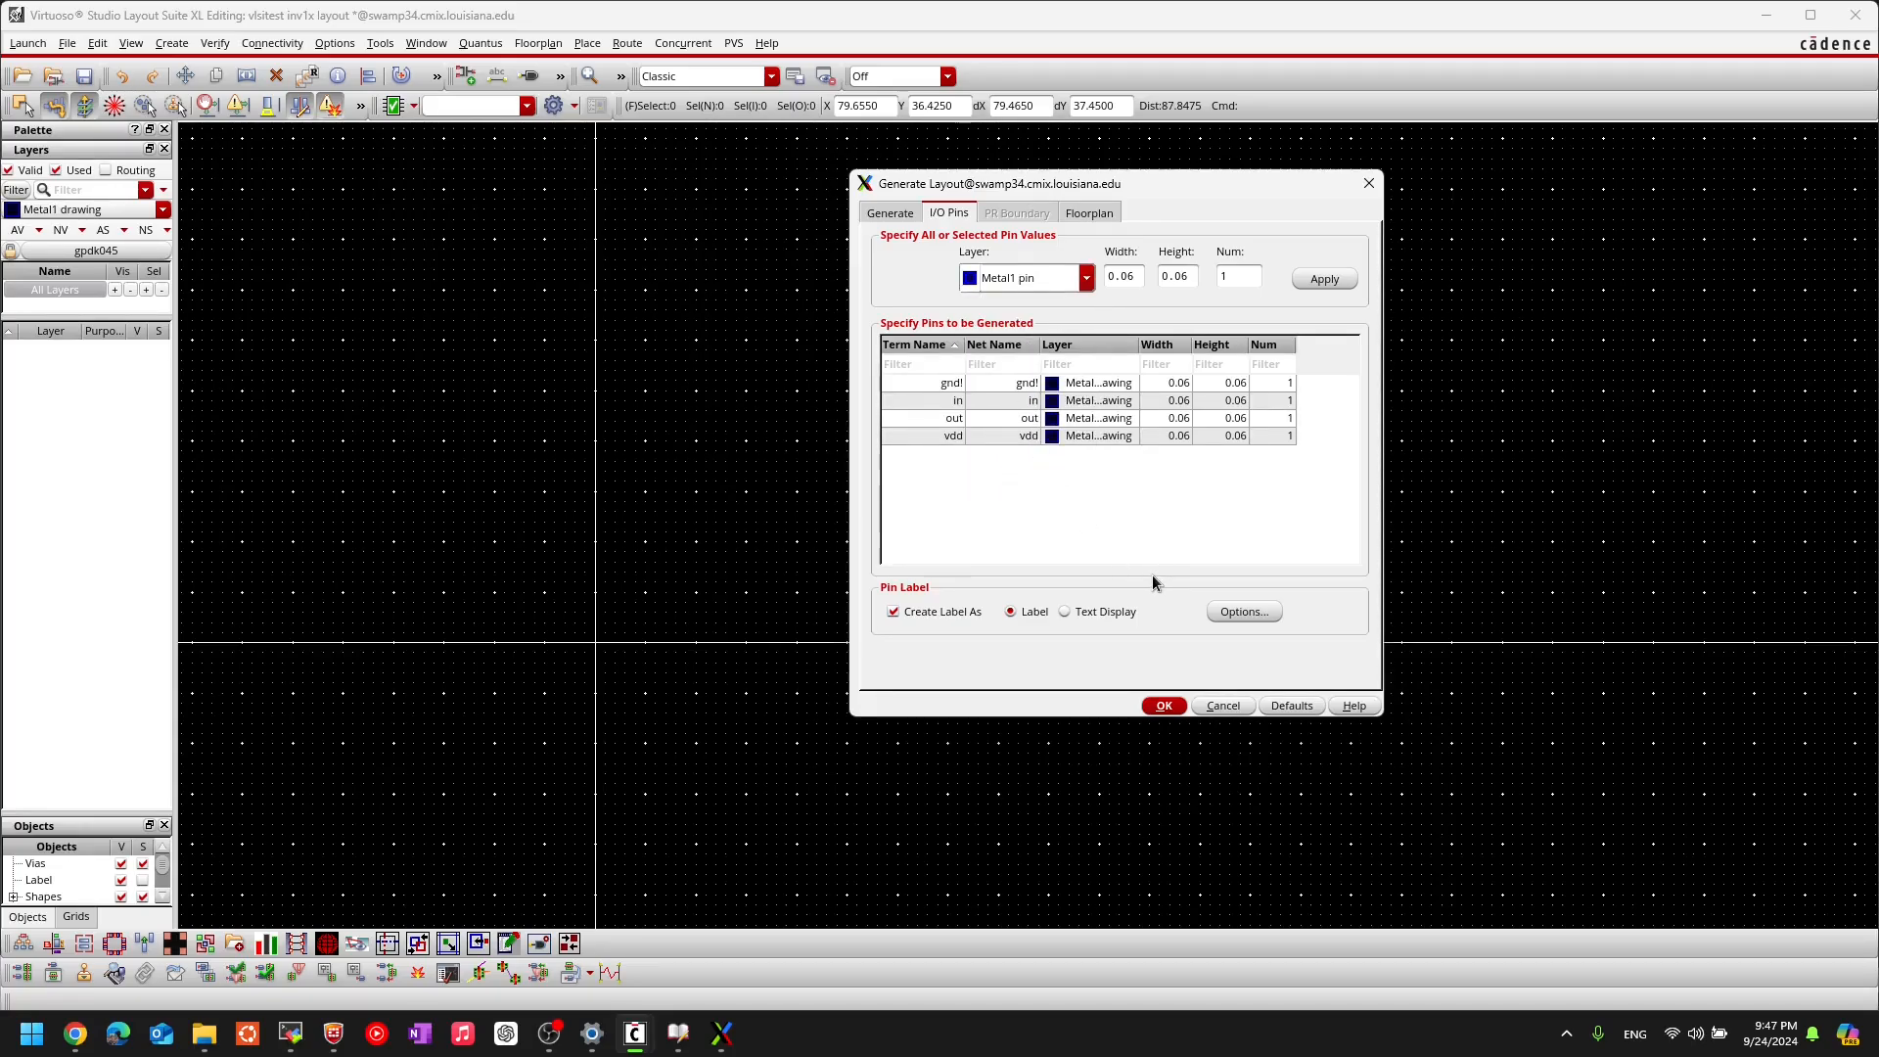
{"action": "left_click", "coordinate": [1316, 284]}
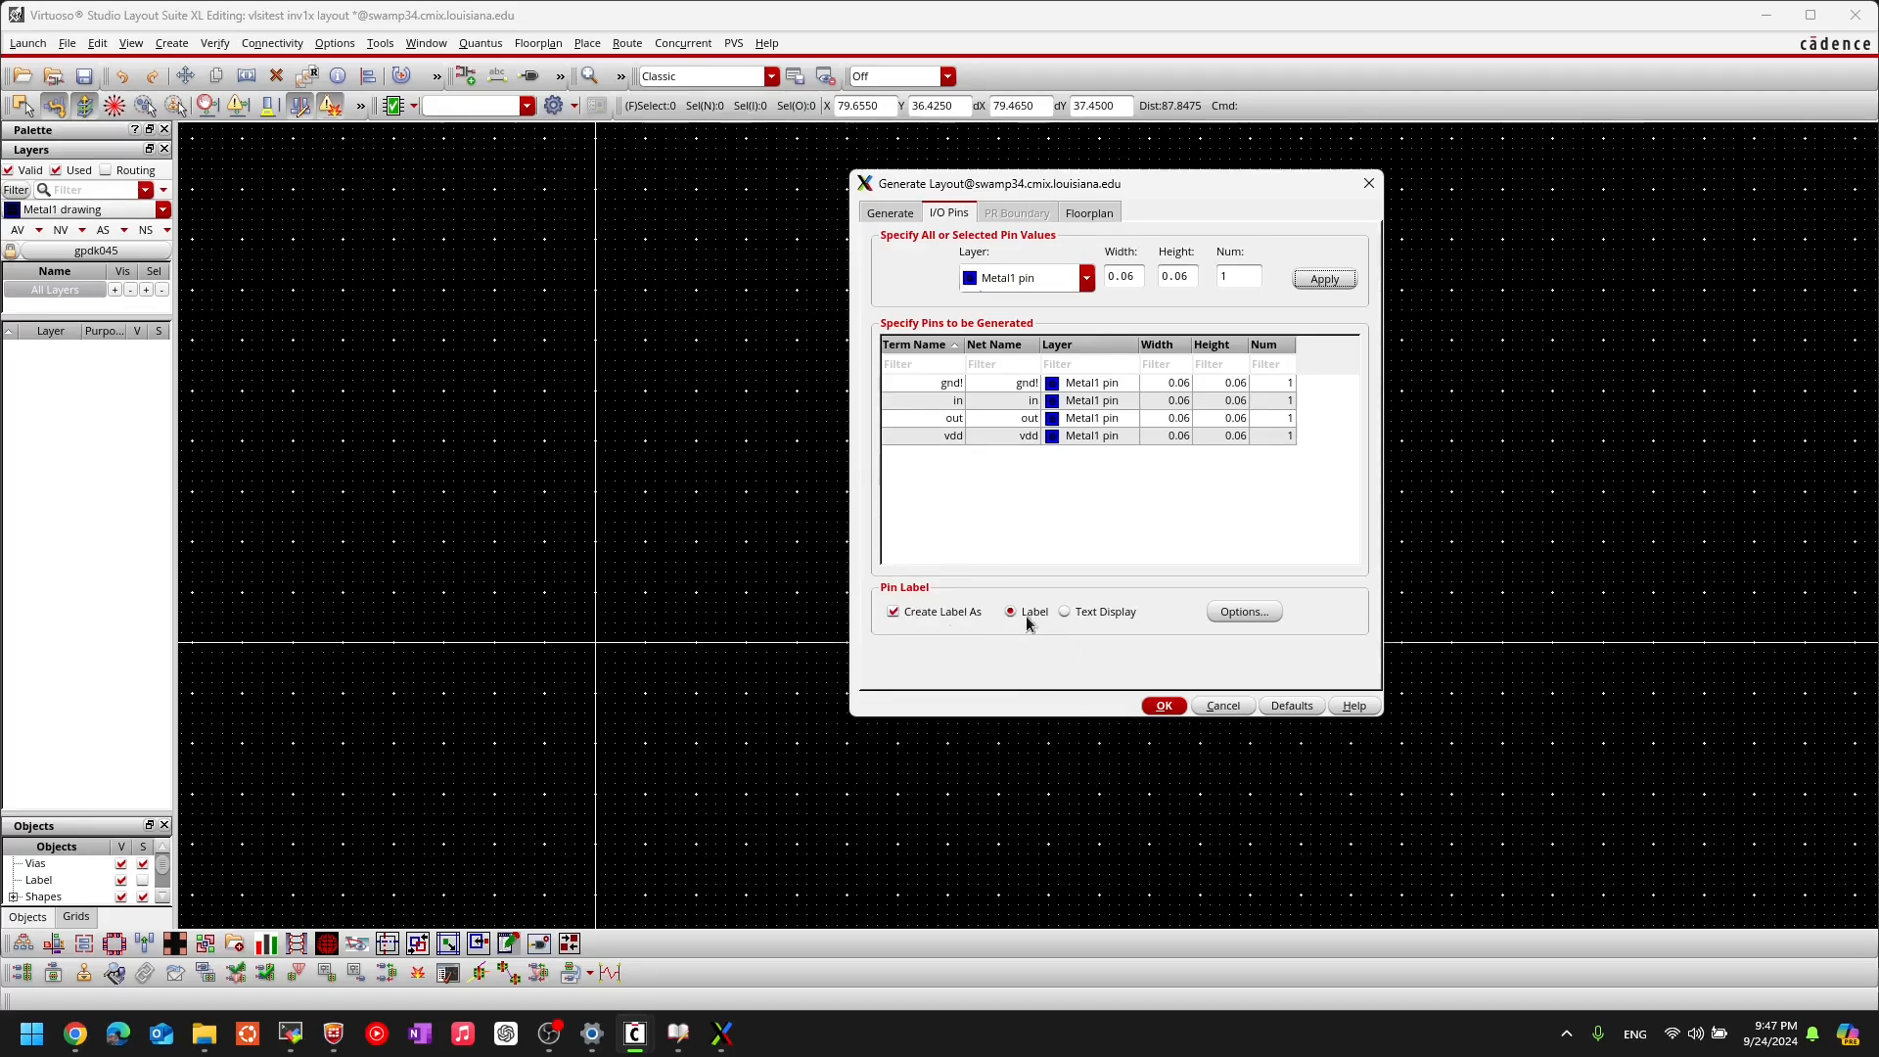
Step: Accept the pin label text style with height 0.2, layer Metal1 and purpose label
{"action": "left_click", "coordinate": [1241, 612]}
{"action": "left_click_drag", "start_coordinate": [606, 240], "coordinate": [751, 284]}
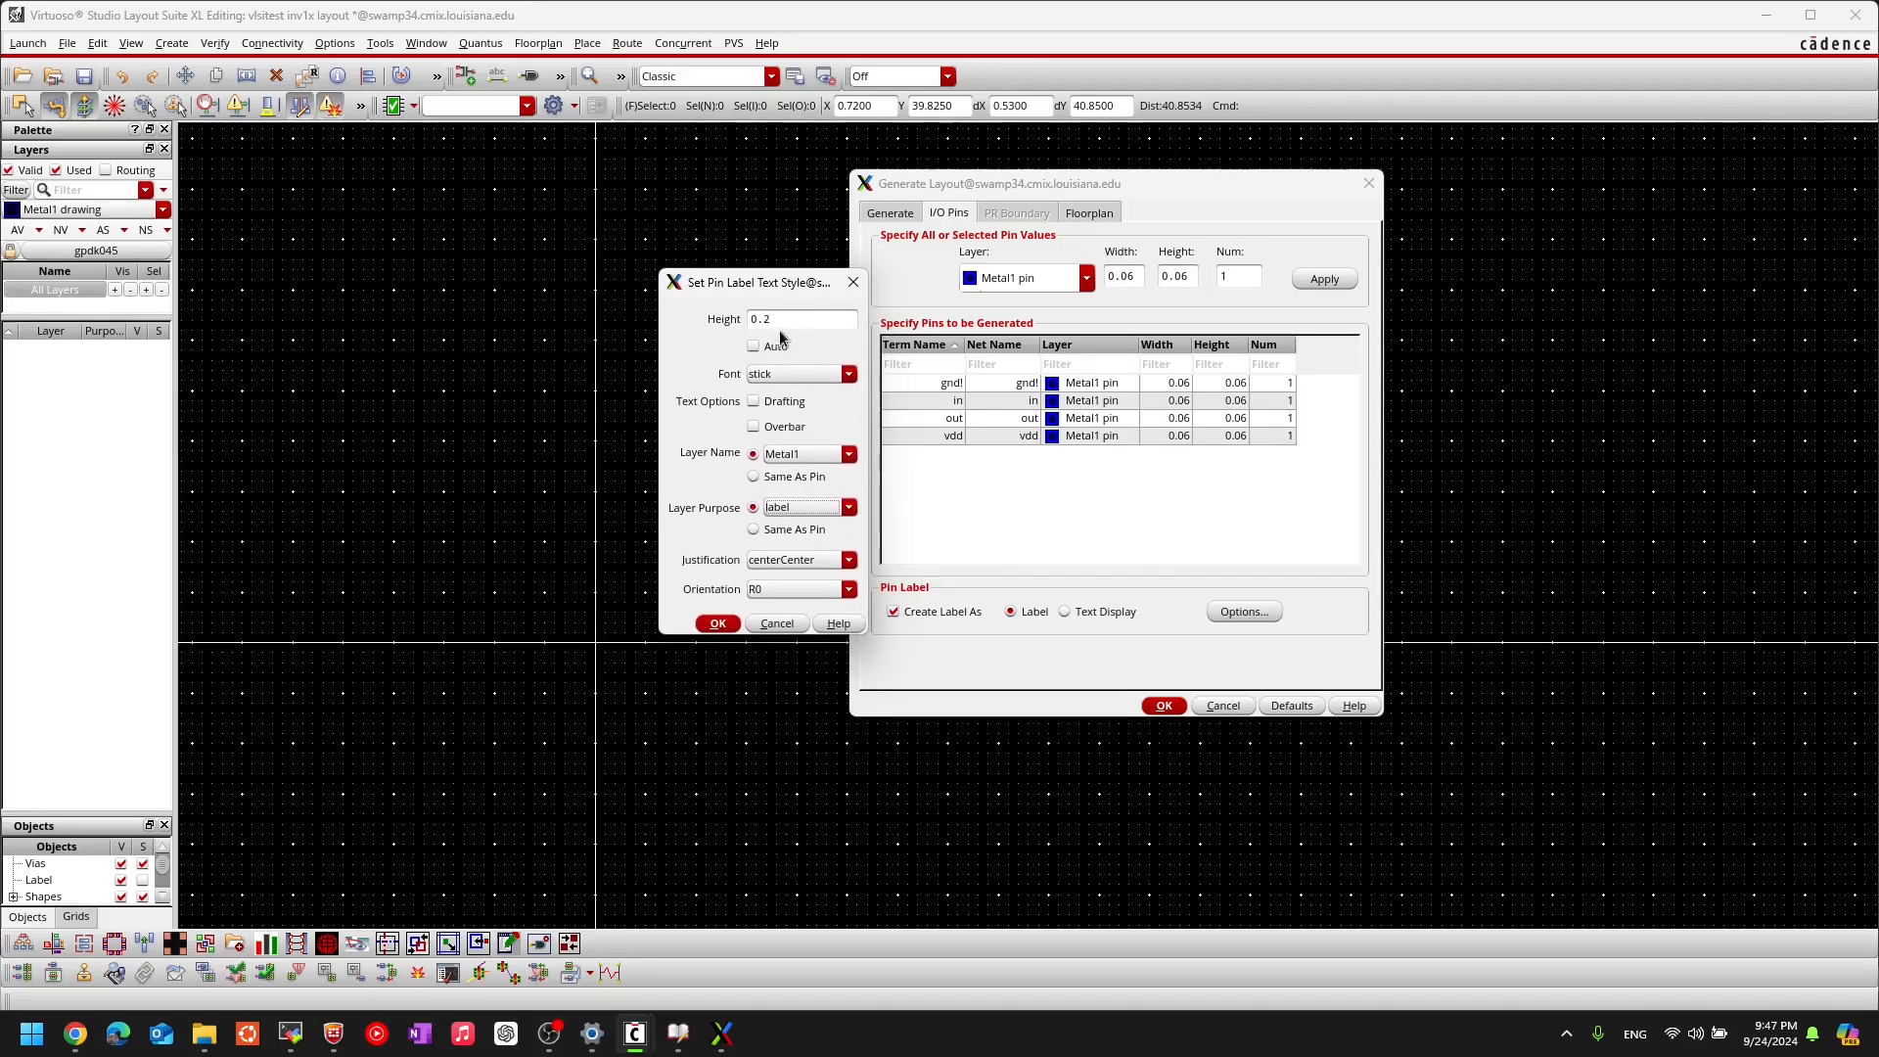
{"action": "left_click", "coordinate": [789, 319]}
{"action": "left_click_drag", "start_coordinate": [789, 319], "coordinate": [731, 315]}
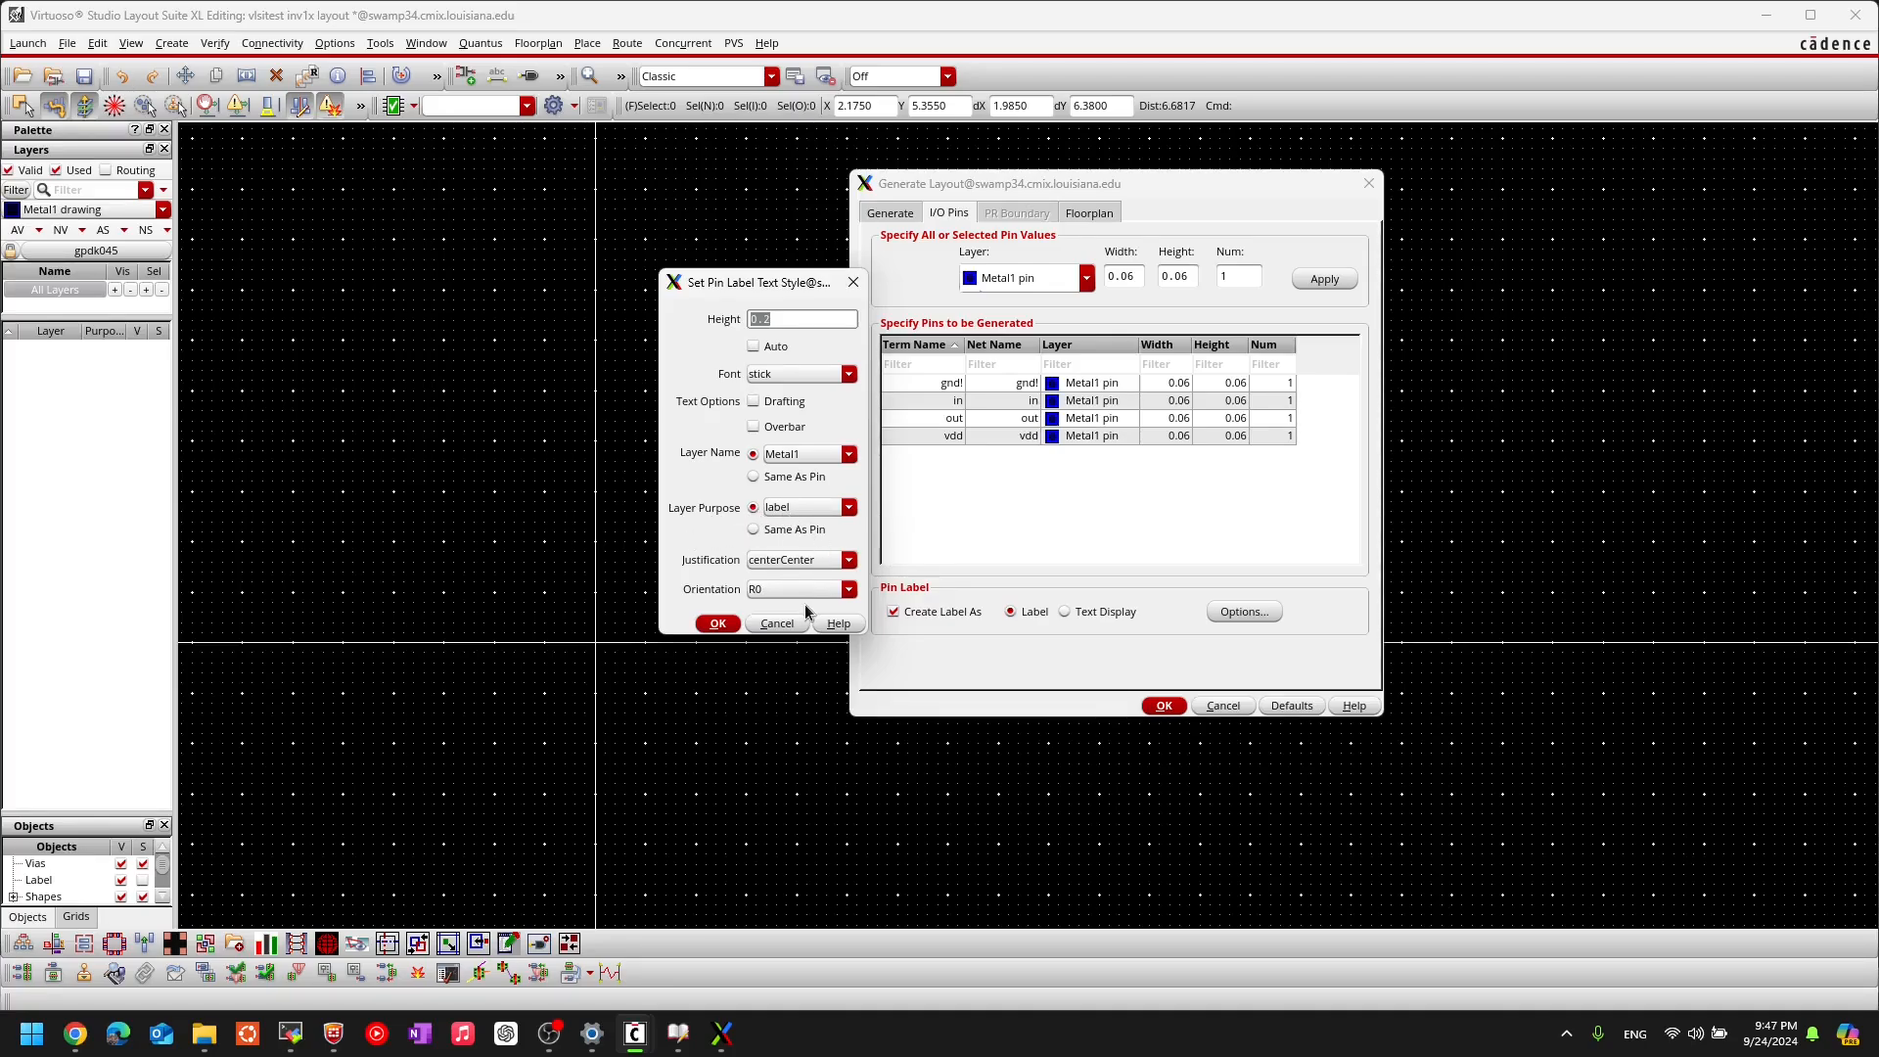
{"action": "left_click", "coordinate": [717, 624]}
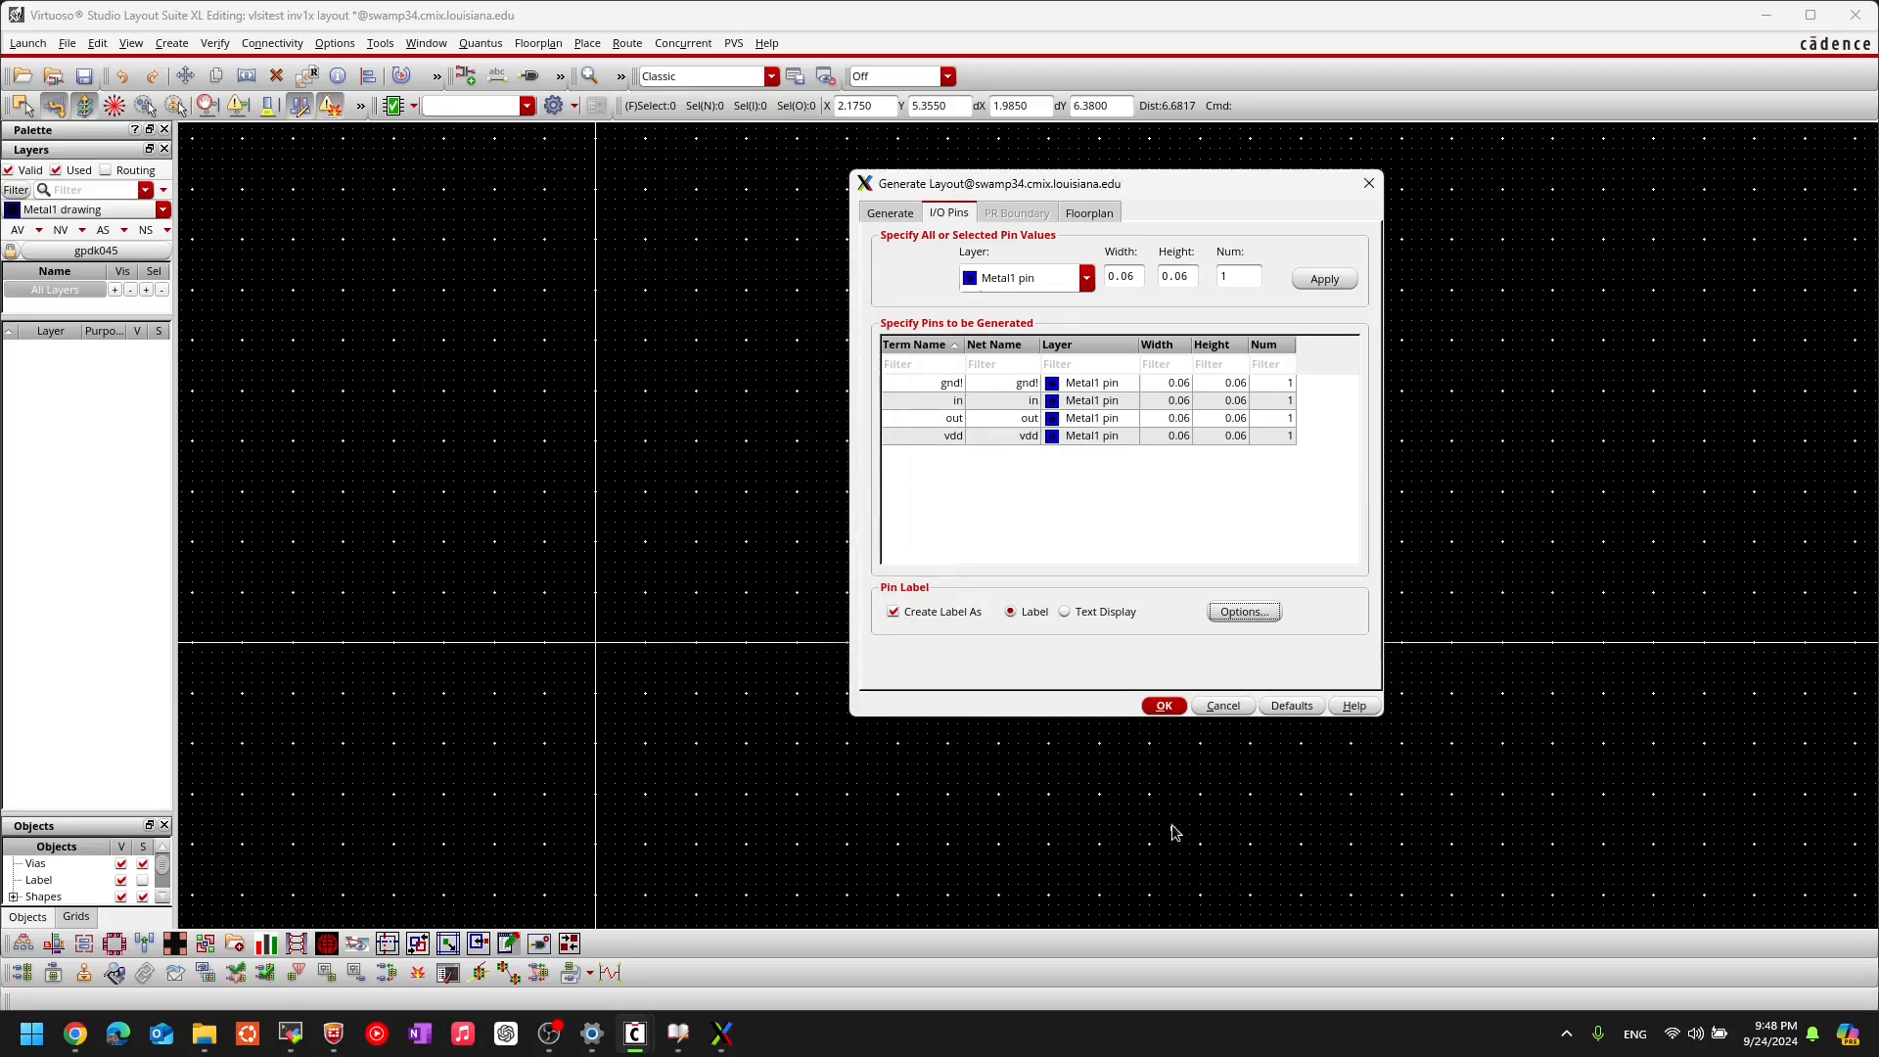
Step: Review the general and floorplan settings, and generate the layout with instances, I/O pins and connectivity extraction
{"action": "left_click", "coordinate": [887, 212]}
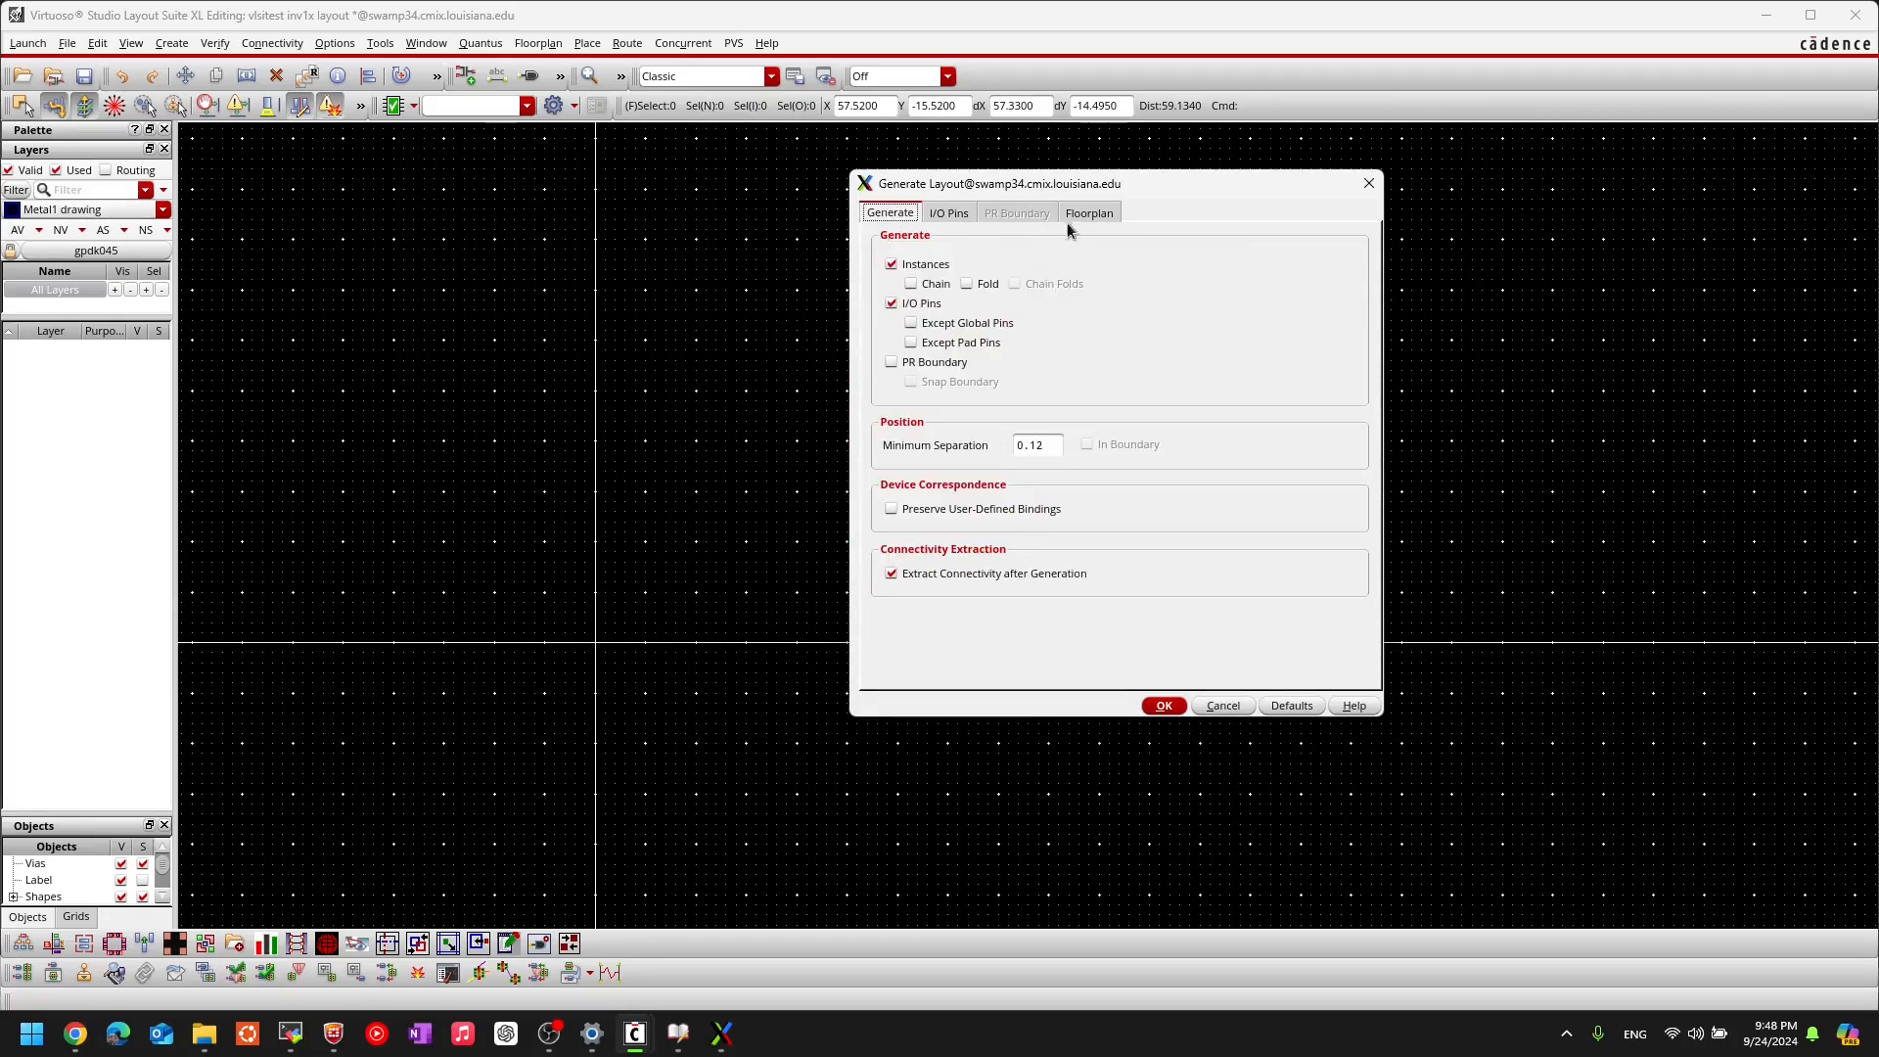
{"action": "left_click", "coordinate": [1089, 212]}
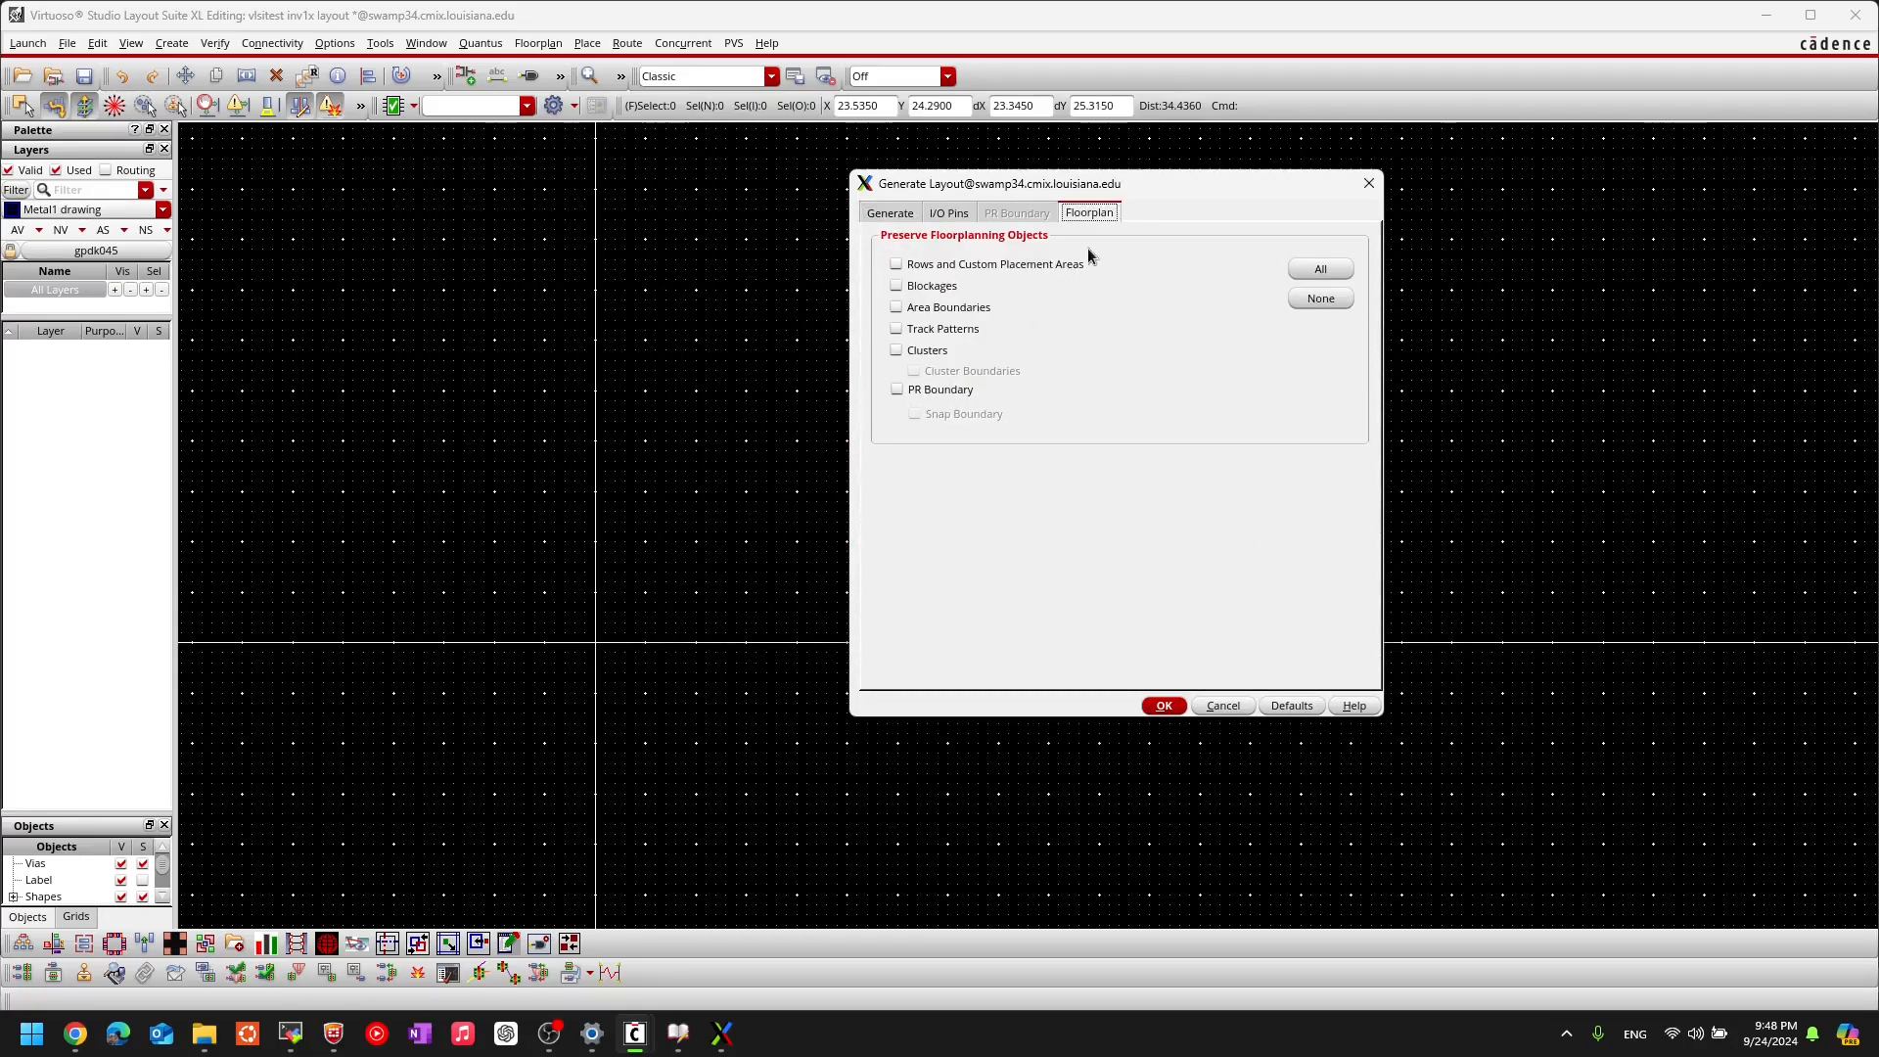
{"action": "left_click", "coordinate": [952, 218]}
{"action": "left_click", "coordinate": [899, 215]}
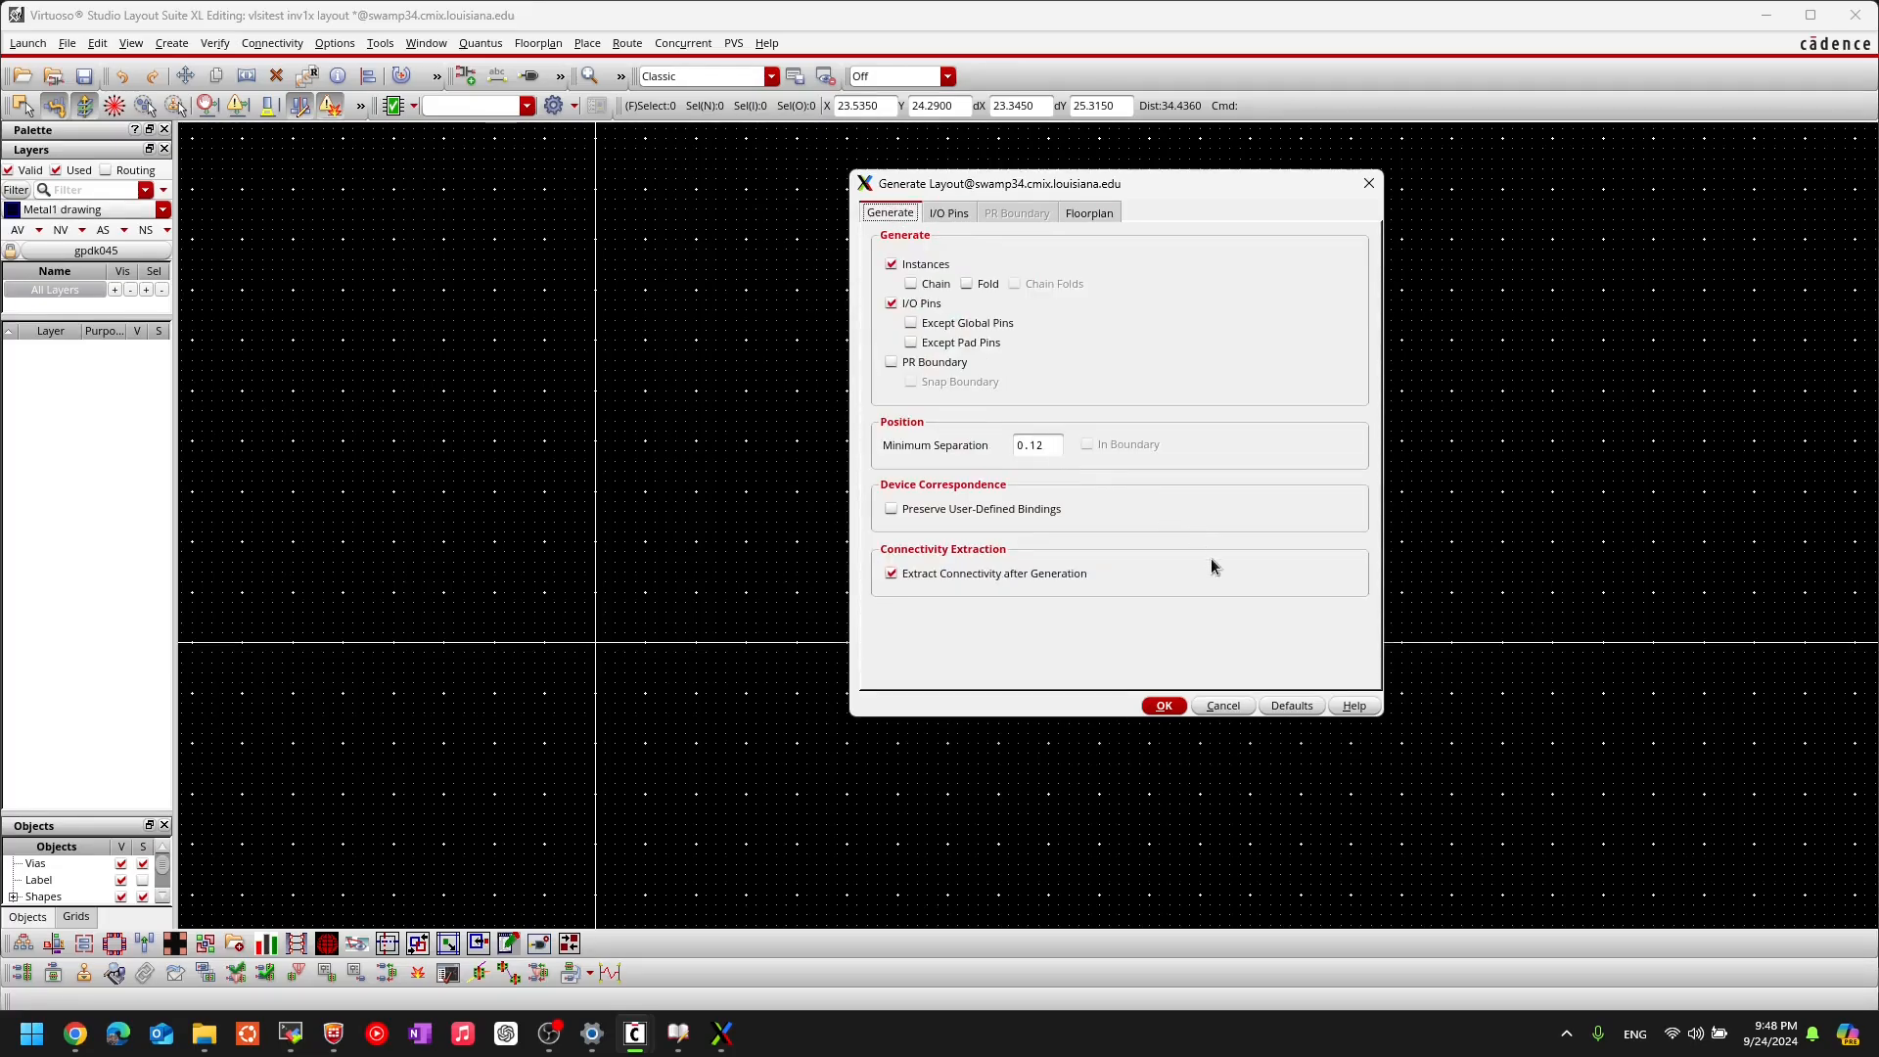
{"action": "left_click", "coordinate": [1179, 707]}
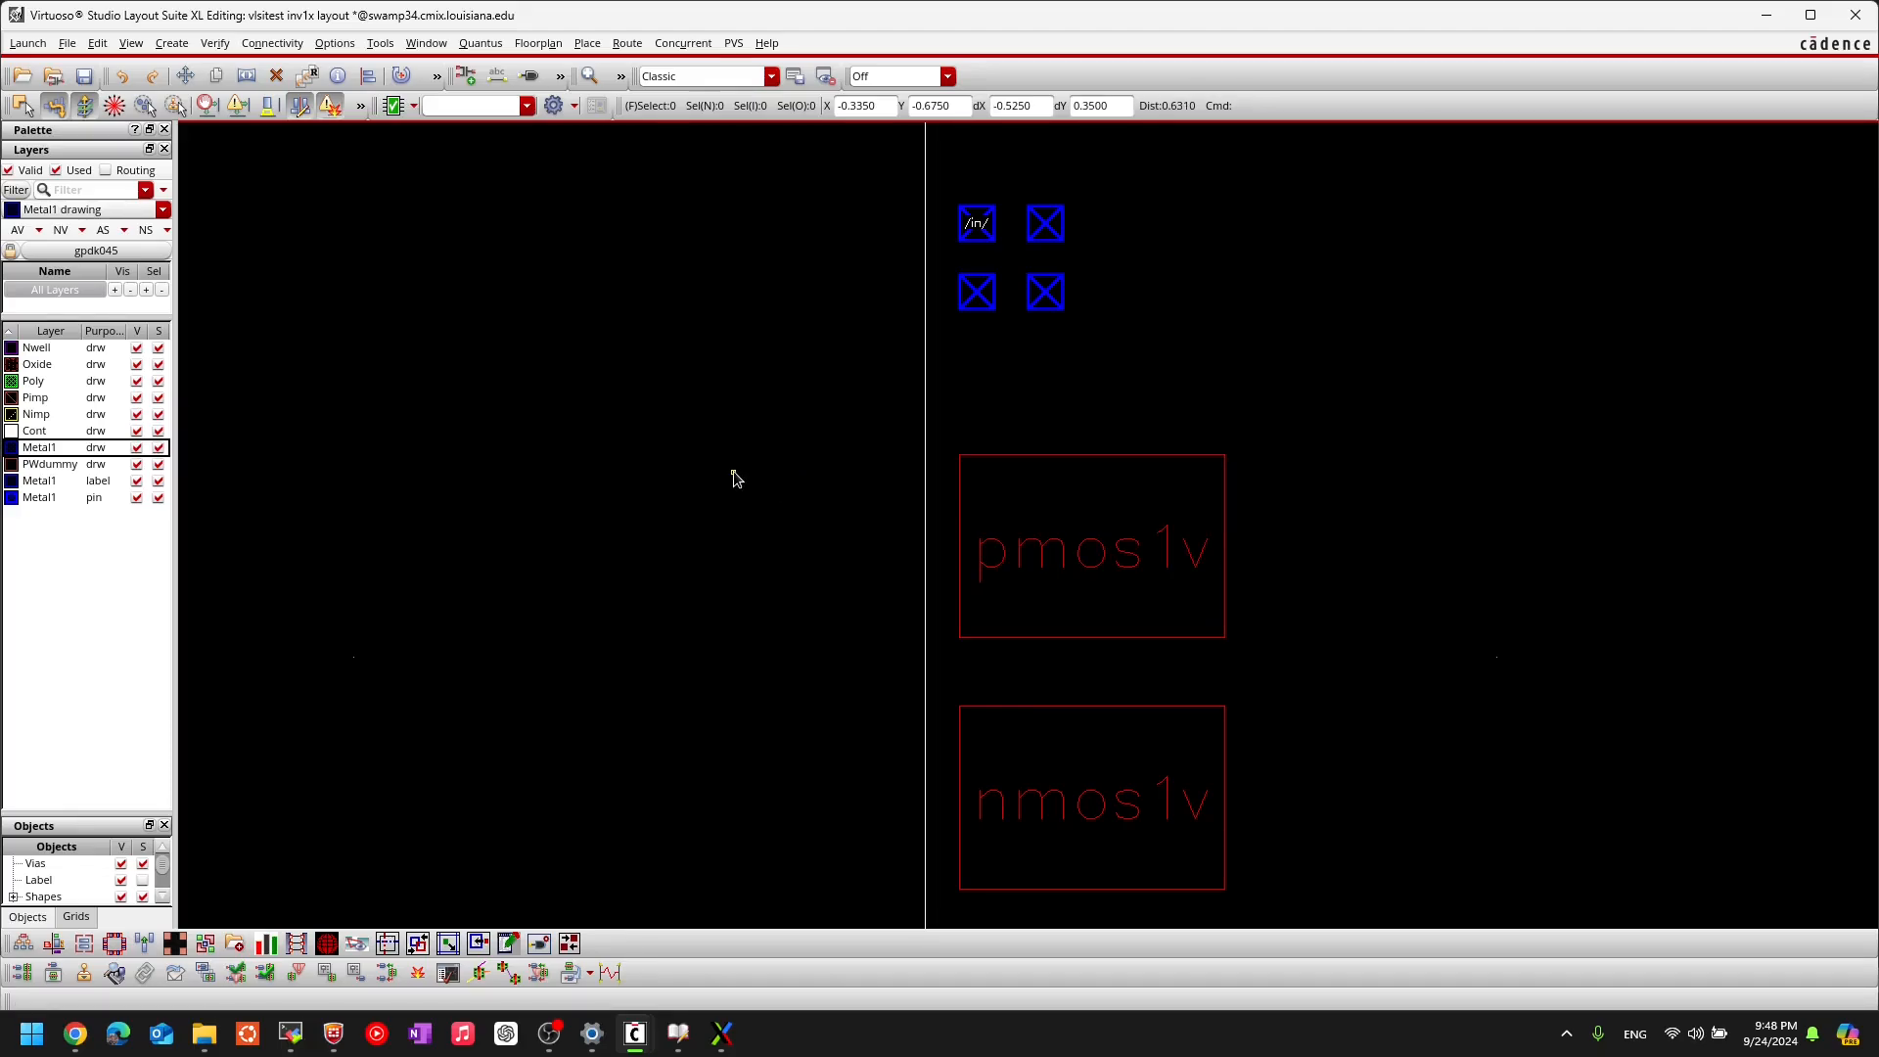
Step: Set the stop display level to 30 in the display options so the instances show their internal layers
{"action": "key", "text": "e"}
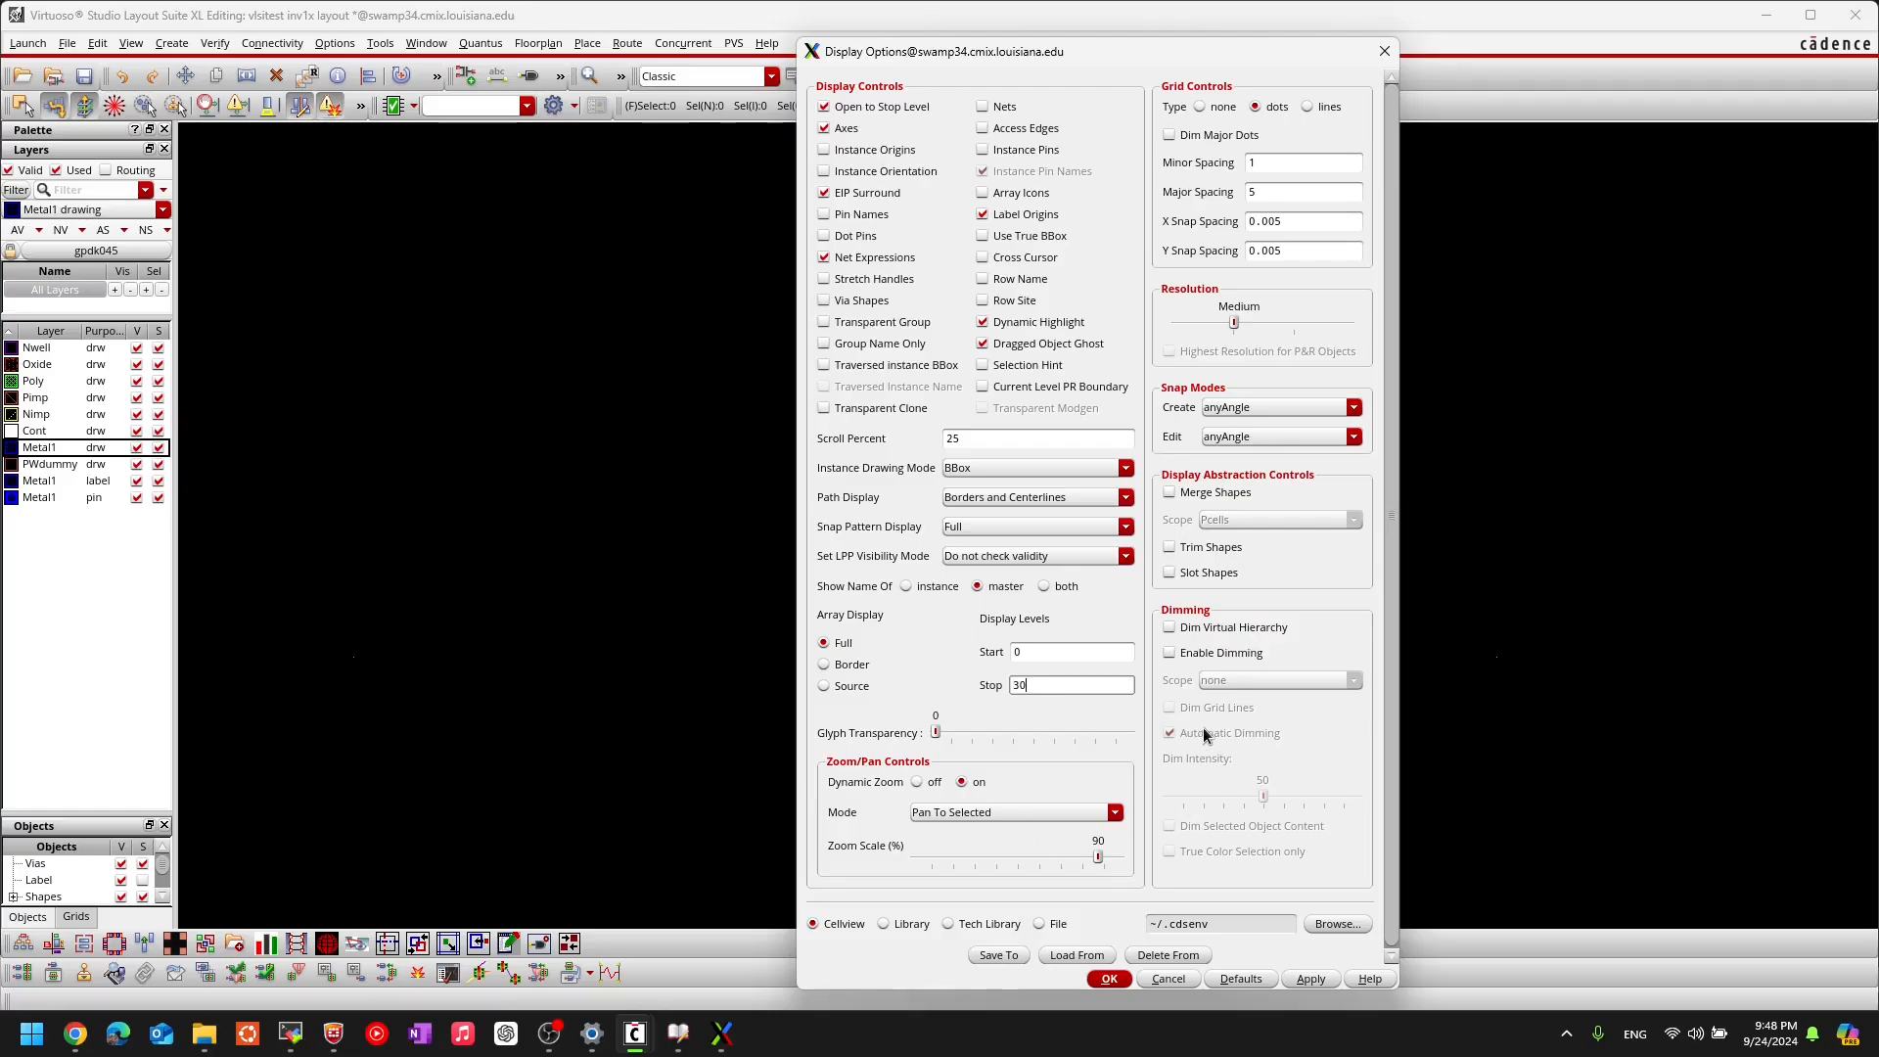
{"action": "key", "text": "BackSpace"}
{"action": "key", "text": "BackSpace"}
{"action": "left_click", "coordinate": [1109, 979]}
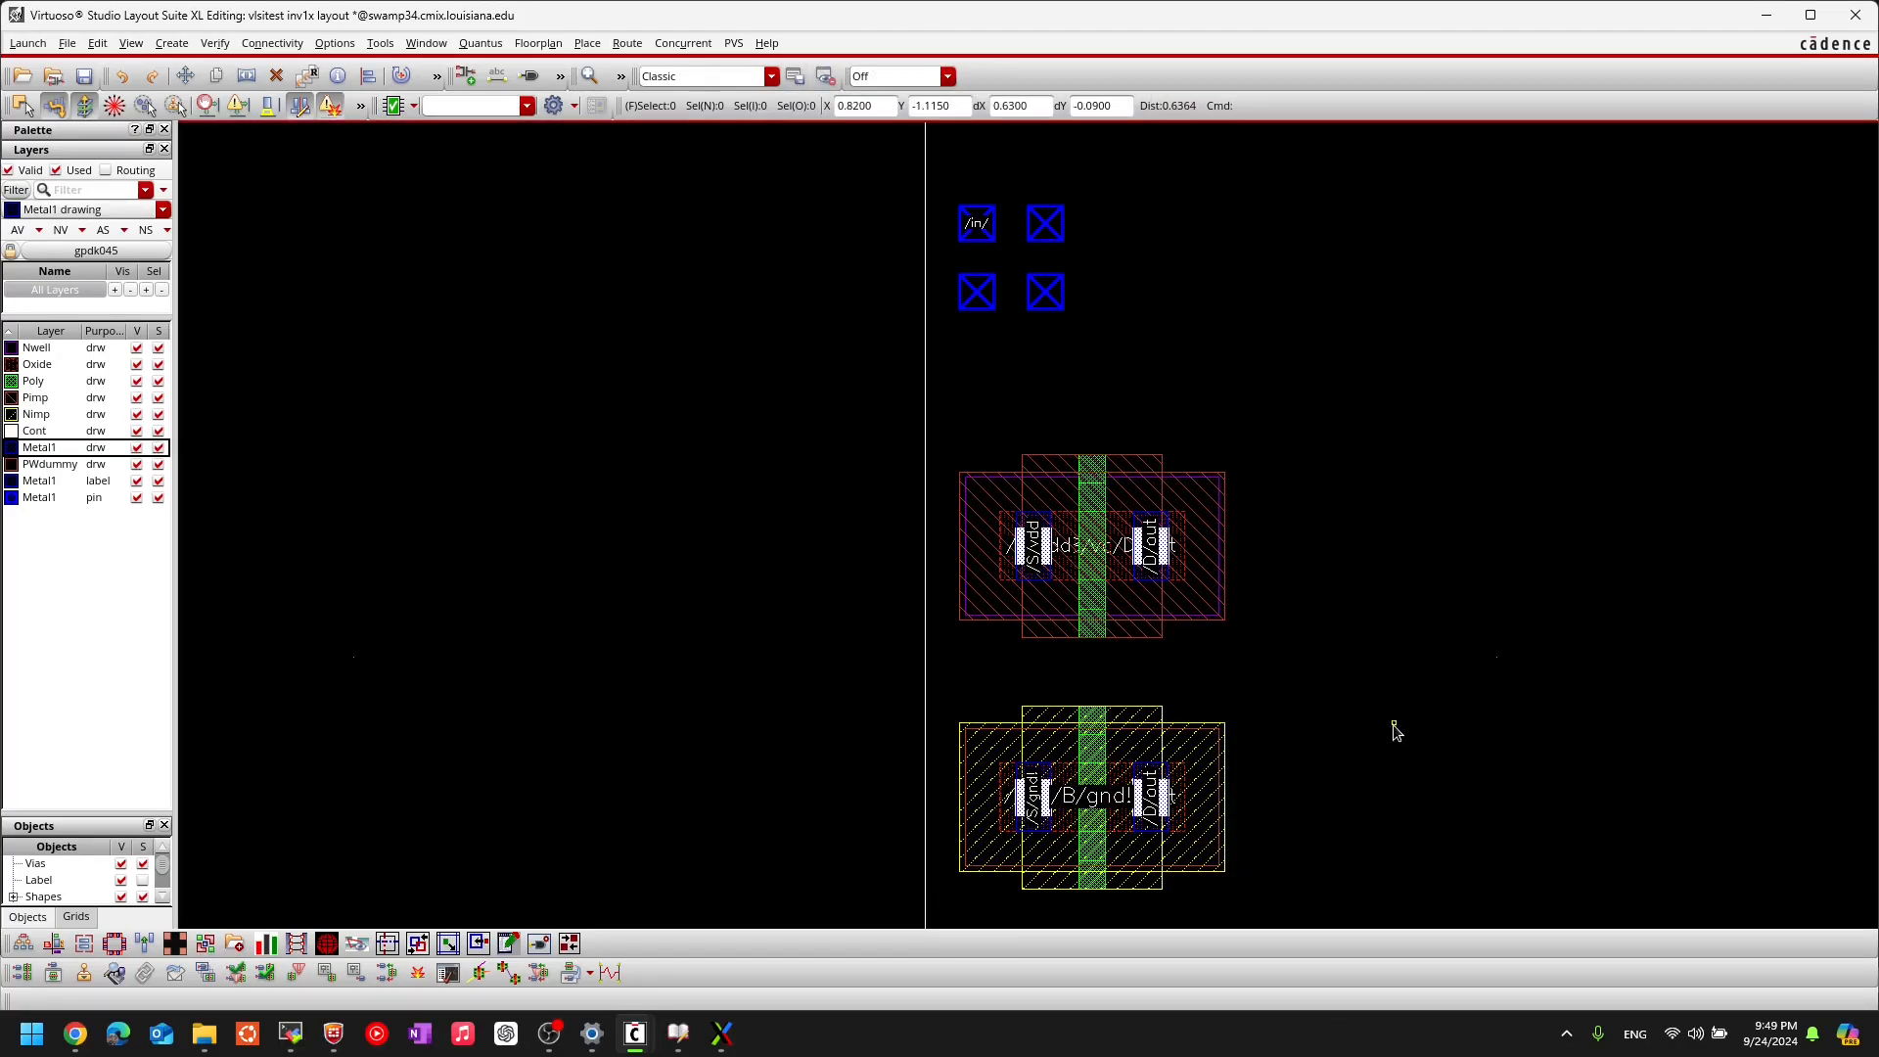
Step: Examine the generated pmos1v and nmos1v devices, including their source, drain, gate and body labels
{"action": "scroll", "coordinate": [1258, 879], "scroll_direction": "up", "scroll_amount": 2}
{"action": "scroll", "coordinate": [1253, 877], "scroll_direction": "down", "scroll_amount": 2}
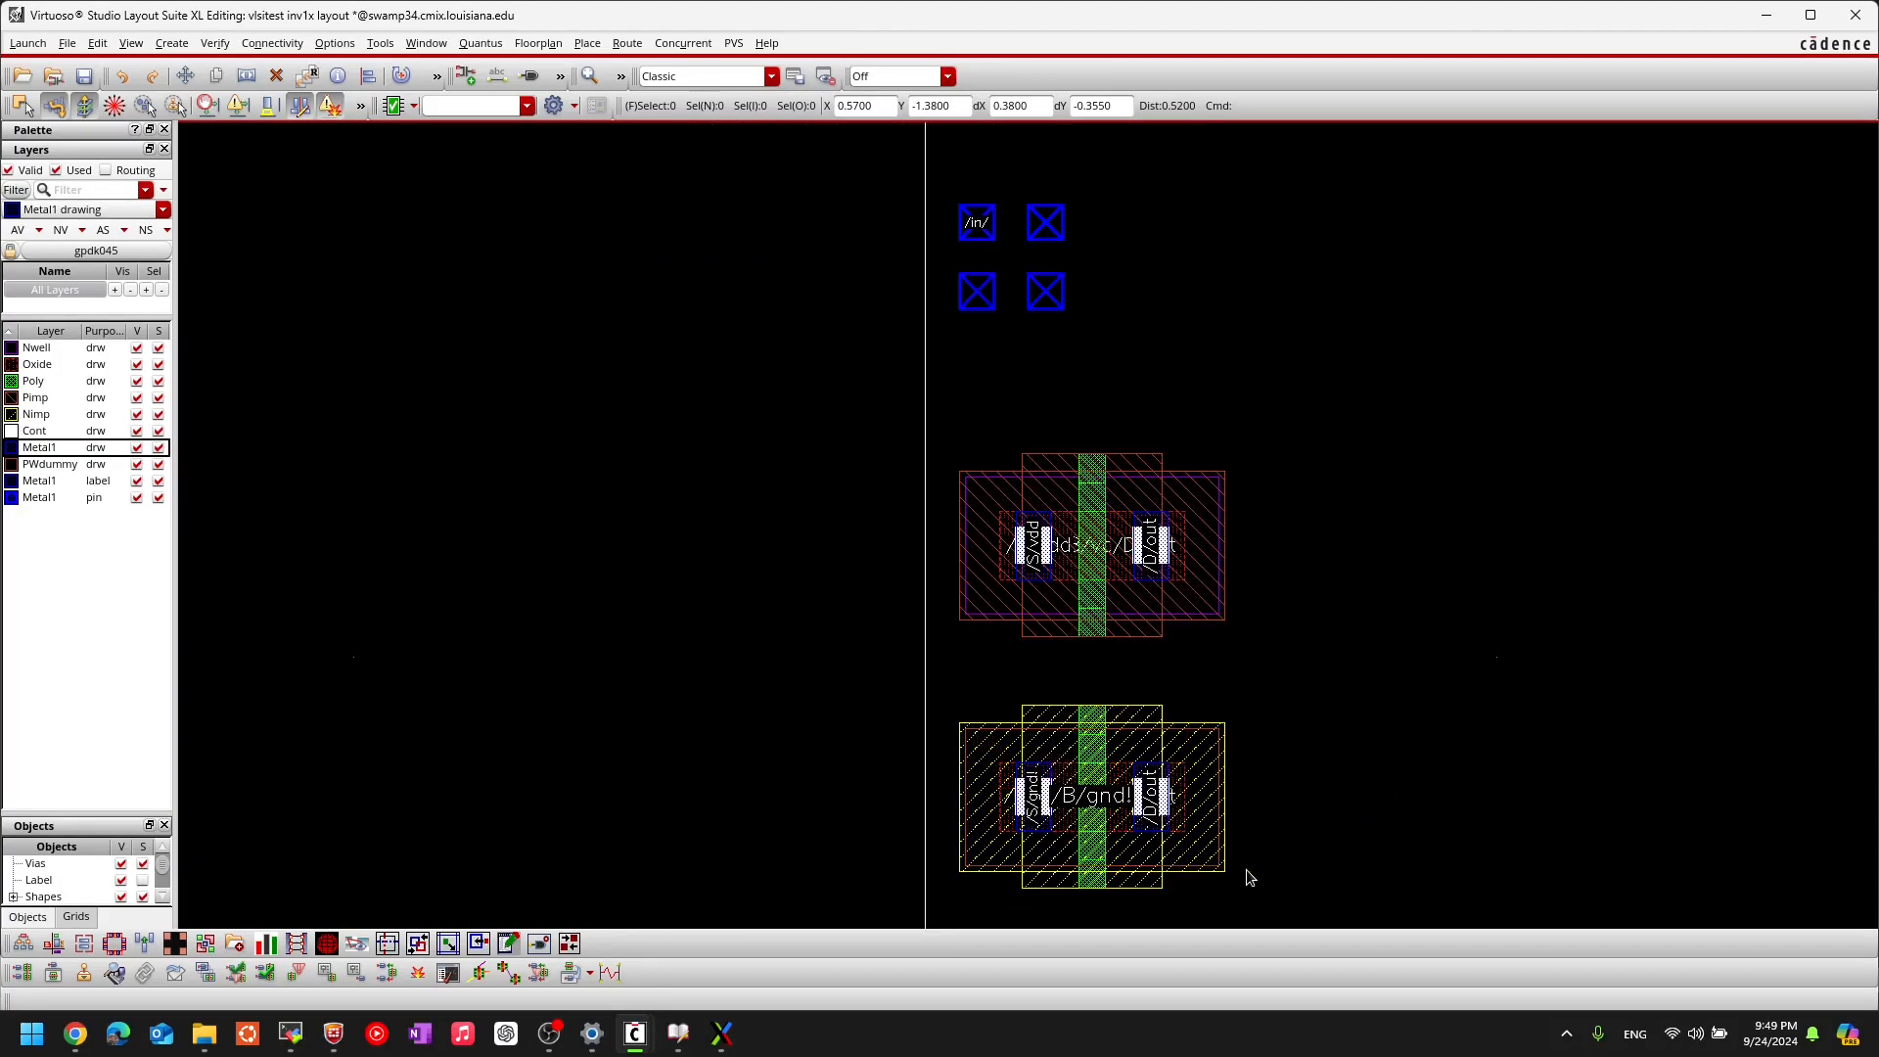
{"action": "scroll", "coordinate": [1236, 876], "scroll_direction": "up", "scroll_amount": 2}
{"action": "middle_click_drag", "start_coordinate": [1355, 600], "coordinate": [1463, 794]}
{"action": "middle_click_drag", "start_coordinate": [1355, 620], "coordinate": [1299, 396]}
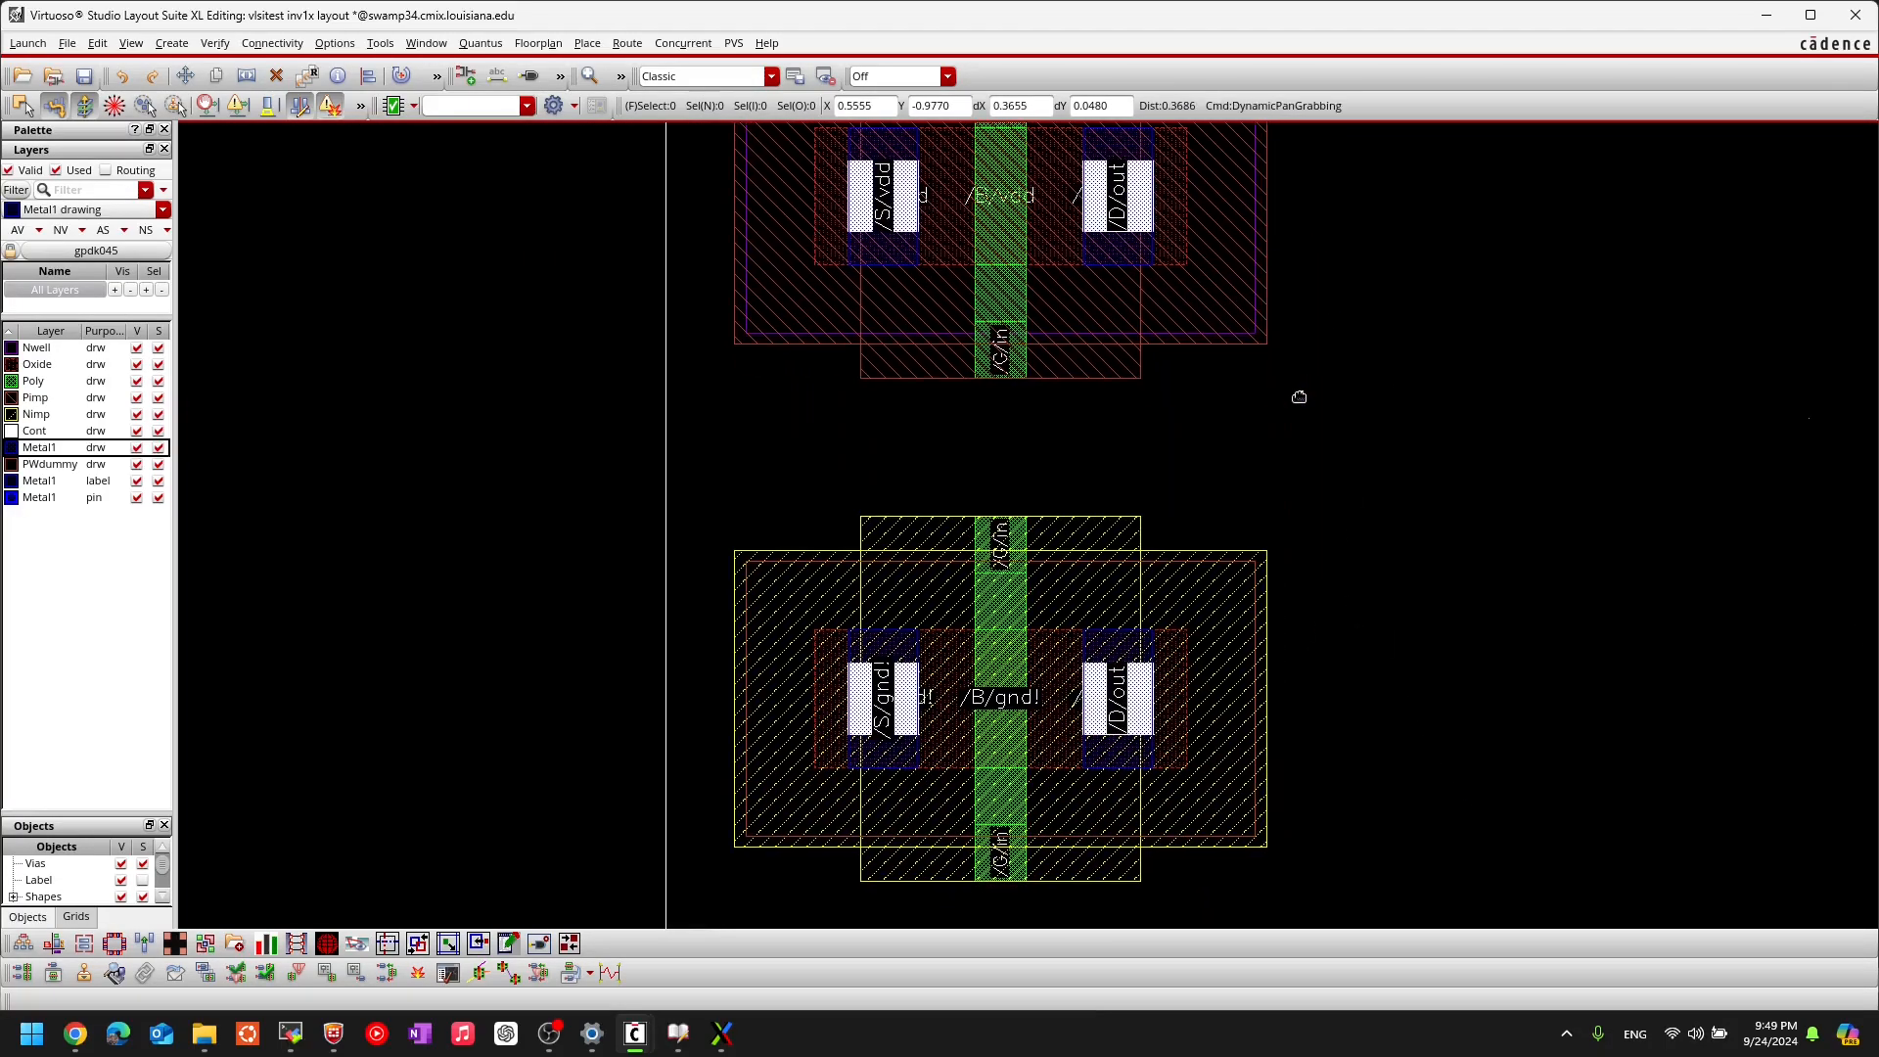
{"action": "middle_click_drag", "start_coordinate": [1413, 522], "coordinate": [1400, 459]}
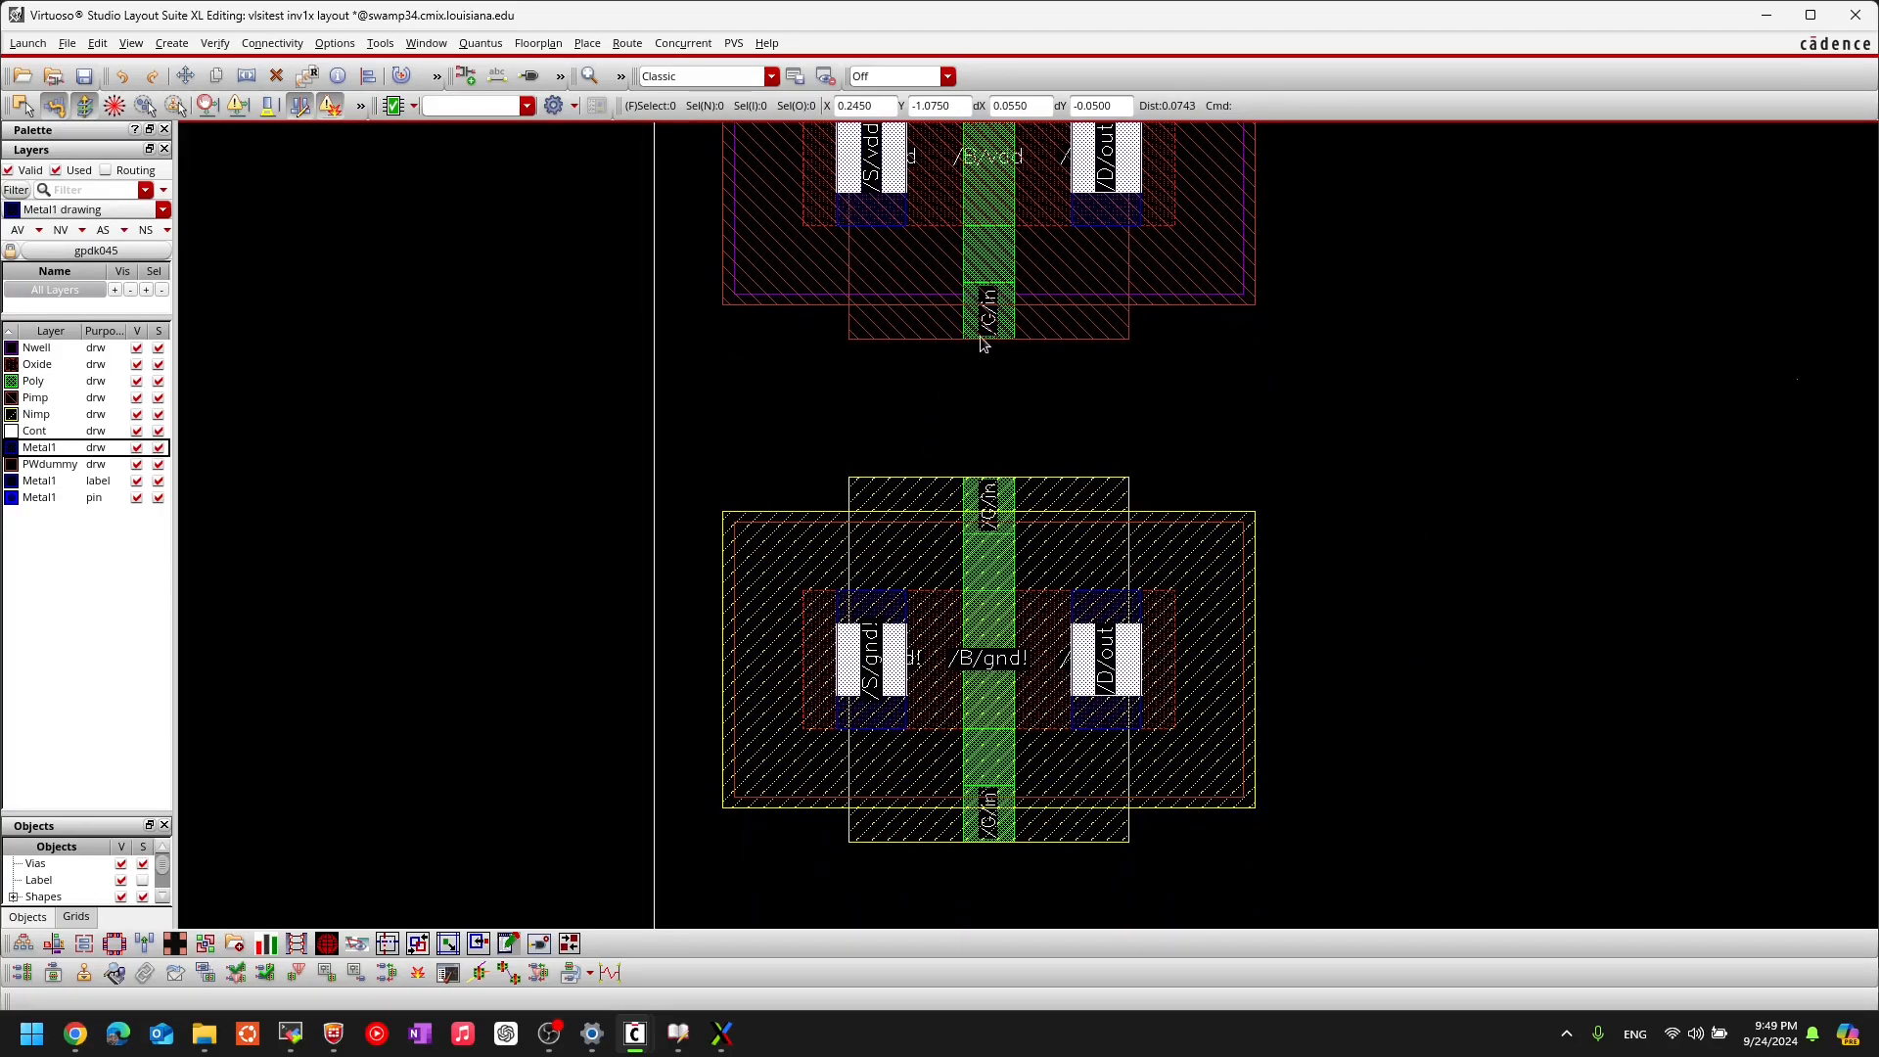
{"action": "middle_click_drag", "start_coordinate": [812, 445], "coordinate": [959, 678]}
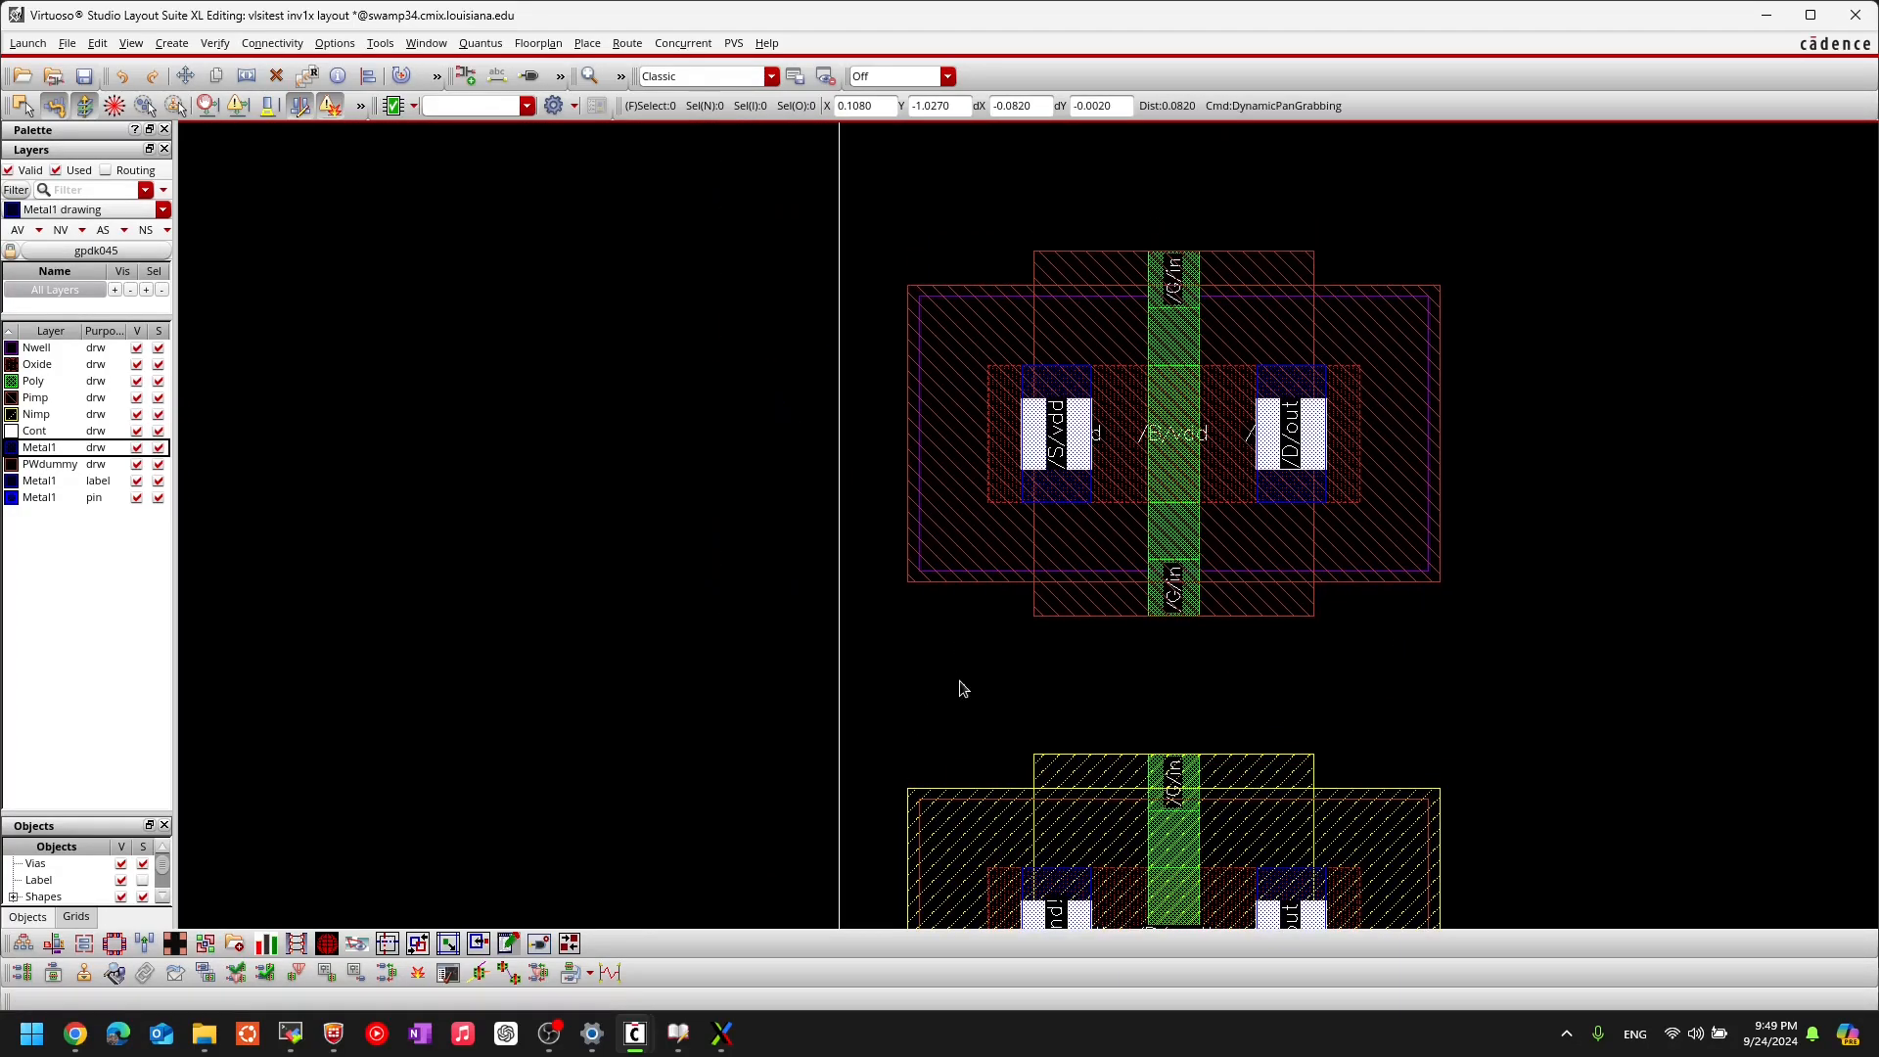
{"action": "scroll", "coordinate": [960, 678], "scroll_direction": "down", "scroll_amount": 1}
{"action": "middle_click_drag", "start_coordinate": [1235, 721], "coordinate": [1179, 591]}
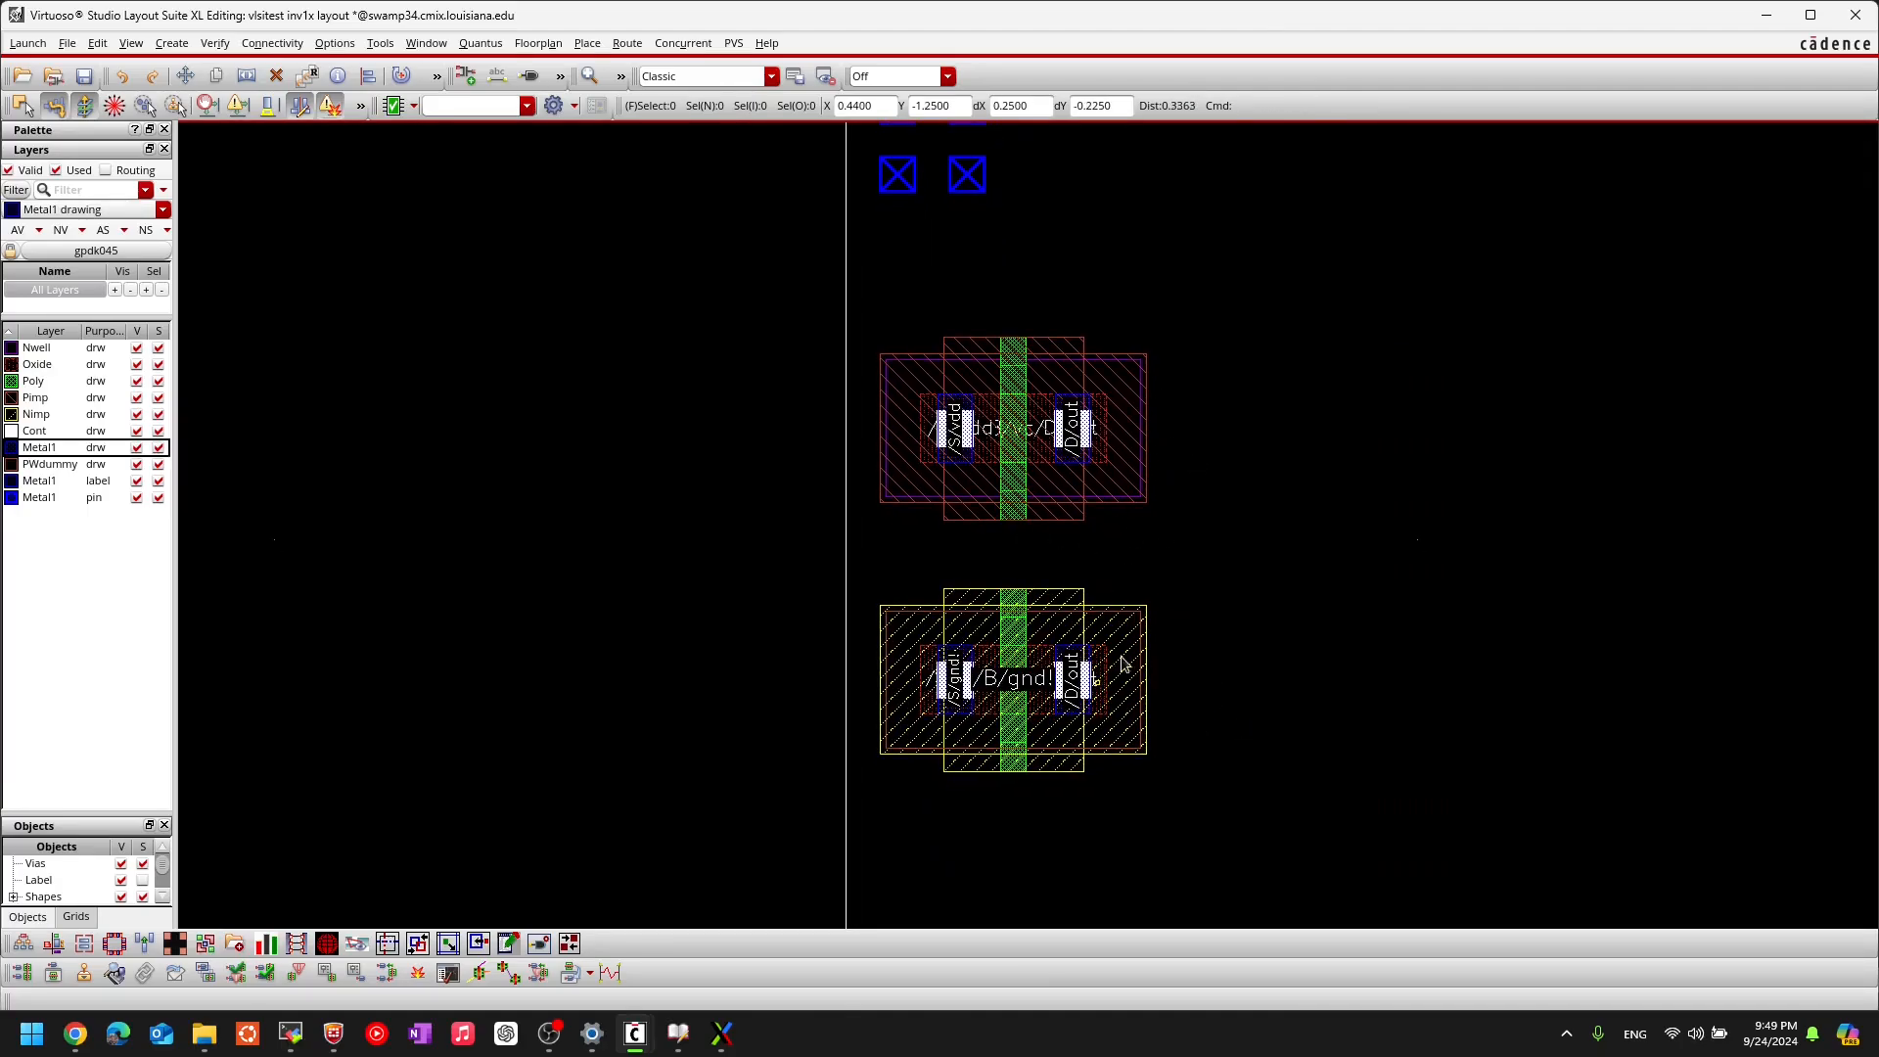
{"action": "scroll", "coordinate": [1163, 638], "scroll_direction": "up", "scroll_amount": 1}
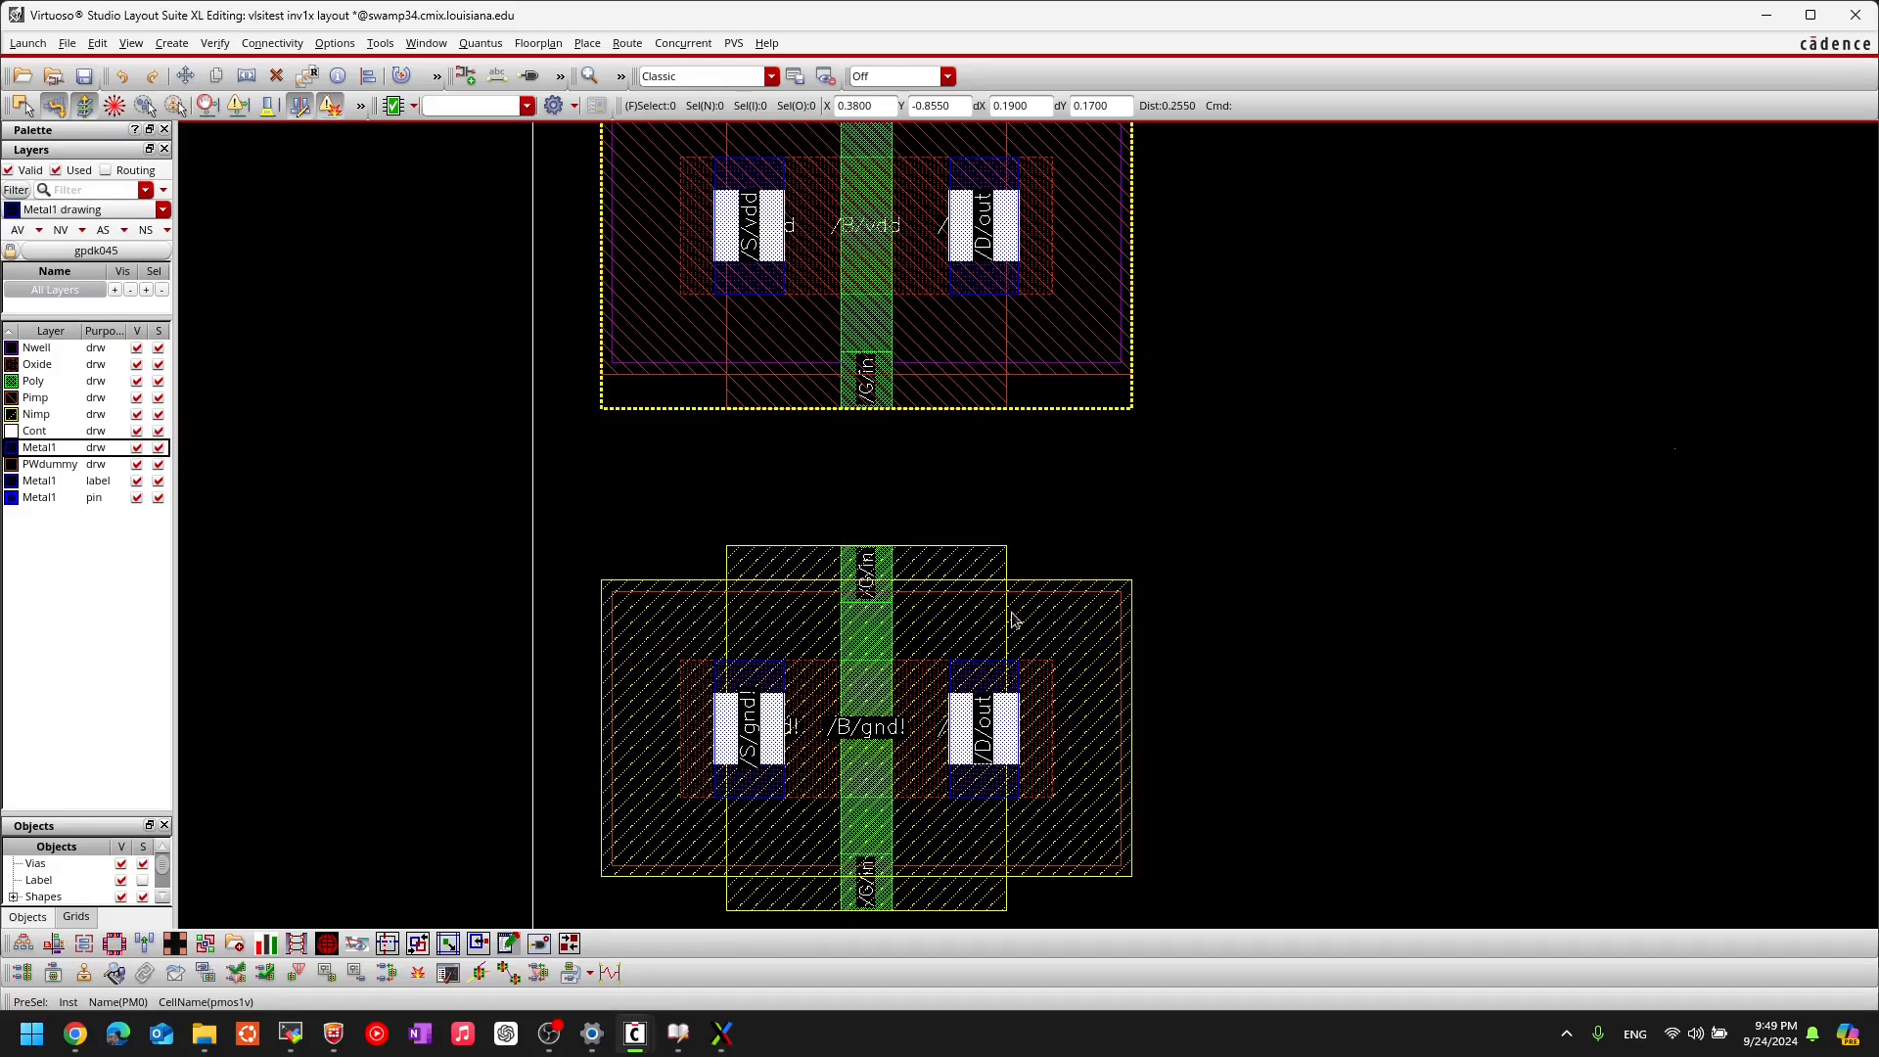
{"action": "left_click", "coordinate": [766, 676]}
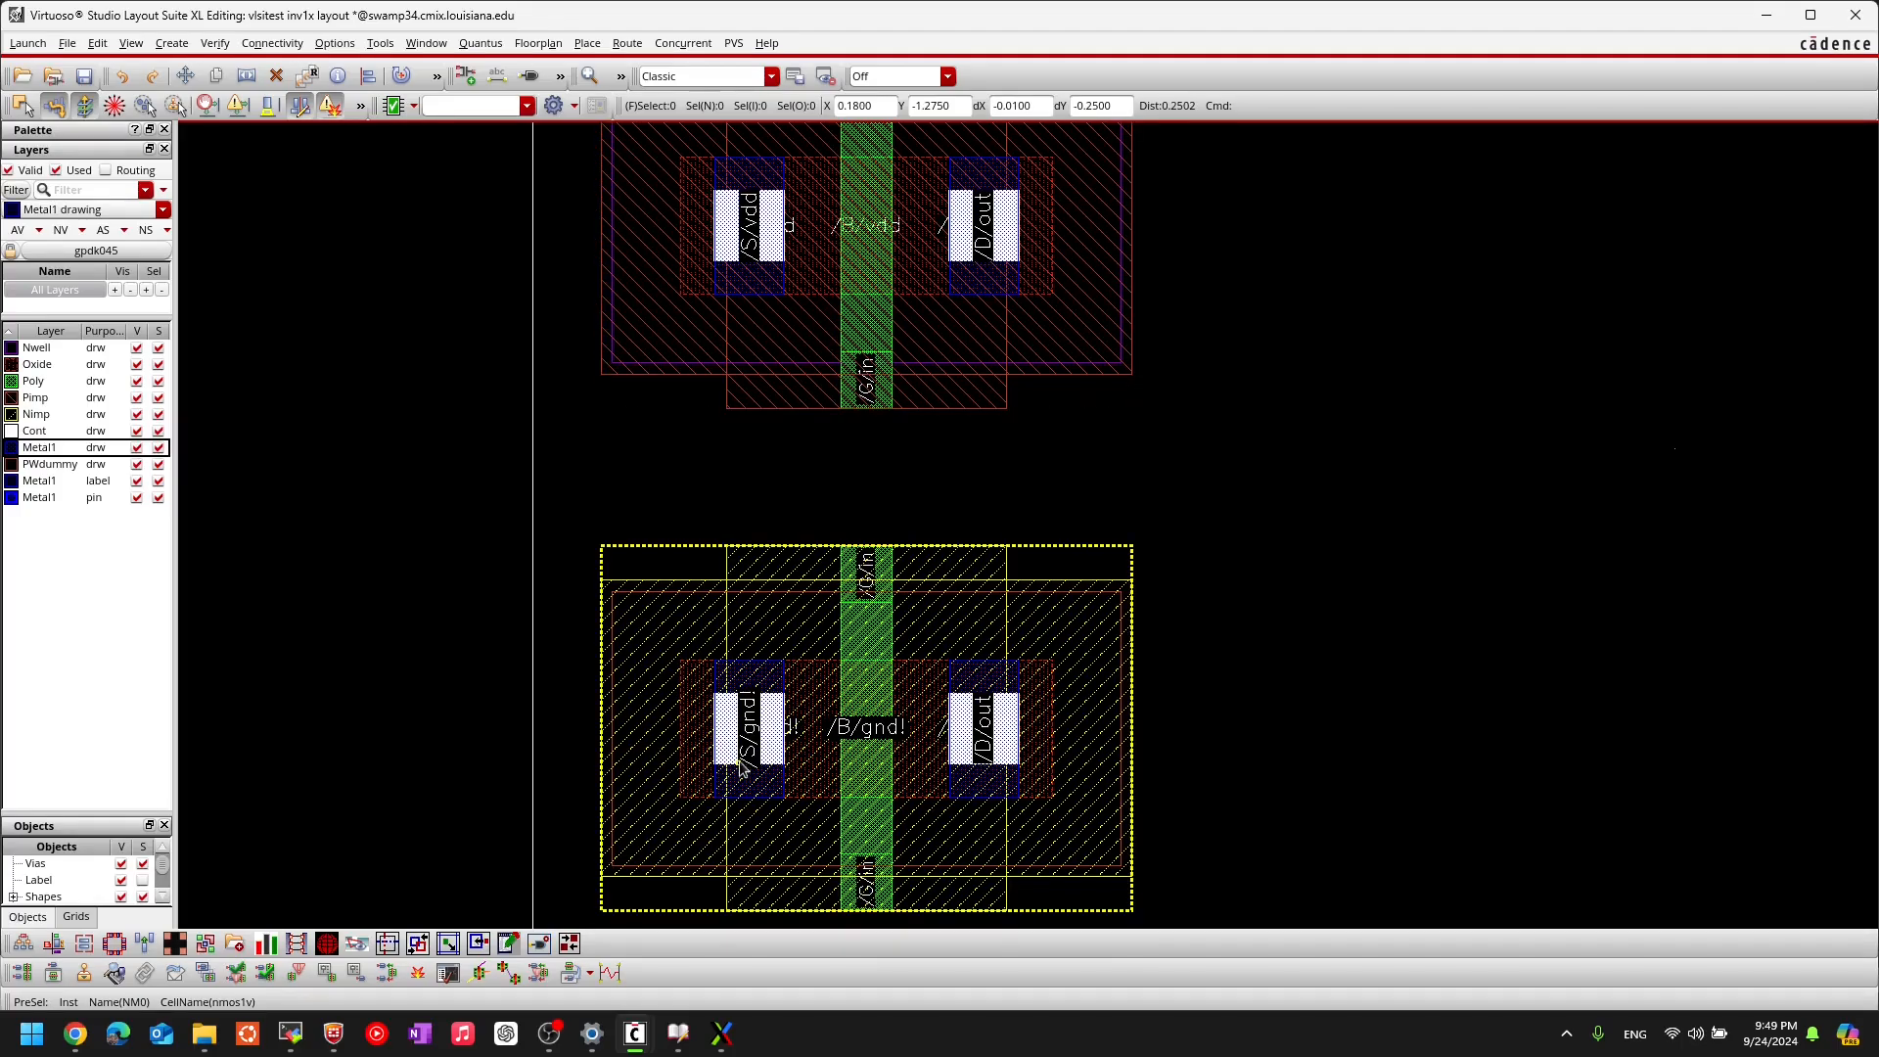
{"action": "scroll", "coordinate": [744, 759], "scroll_direction": "down", "scroll_amount": 1, "text": "ctrl"}
{"action": "scroll", "coordinate": [792, 584], "scroll_direction": "up", "scroll_amount": 1, "text": "ctrl"}
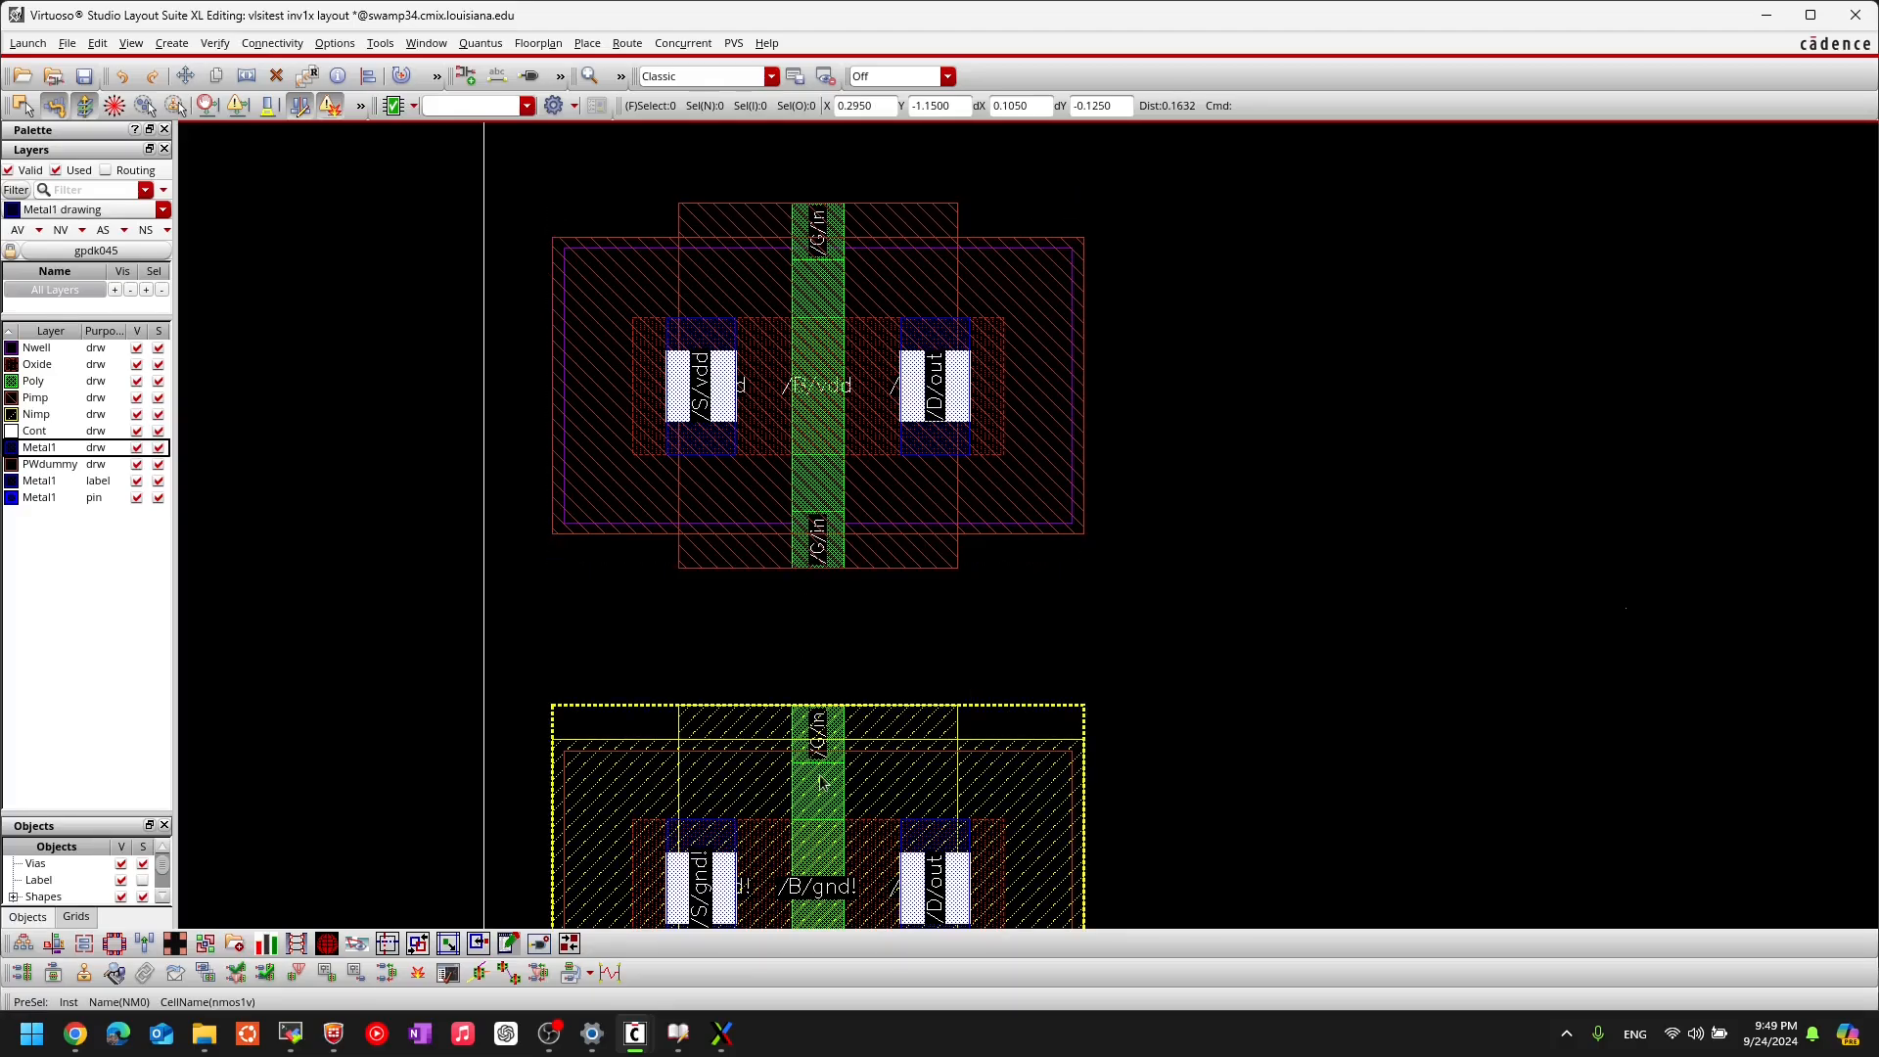
{"action": "scroll", "coordinate": [796, 822], "scroll_direction": "up", "scroll_amount": 2}
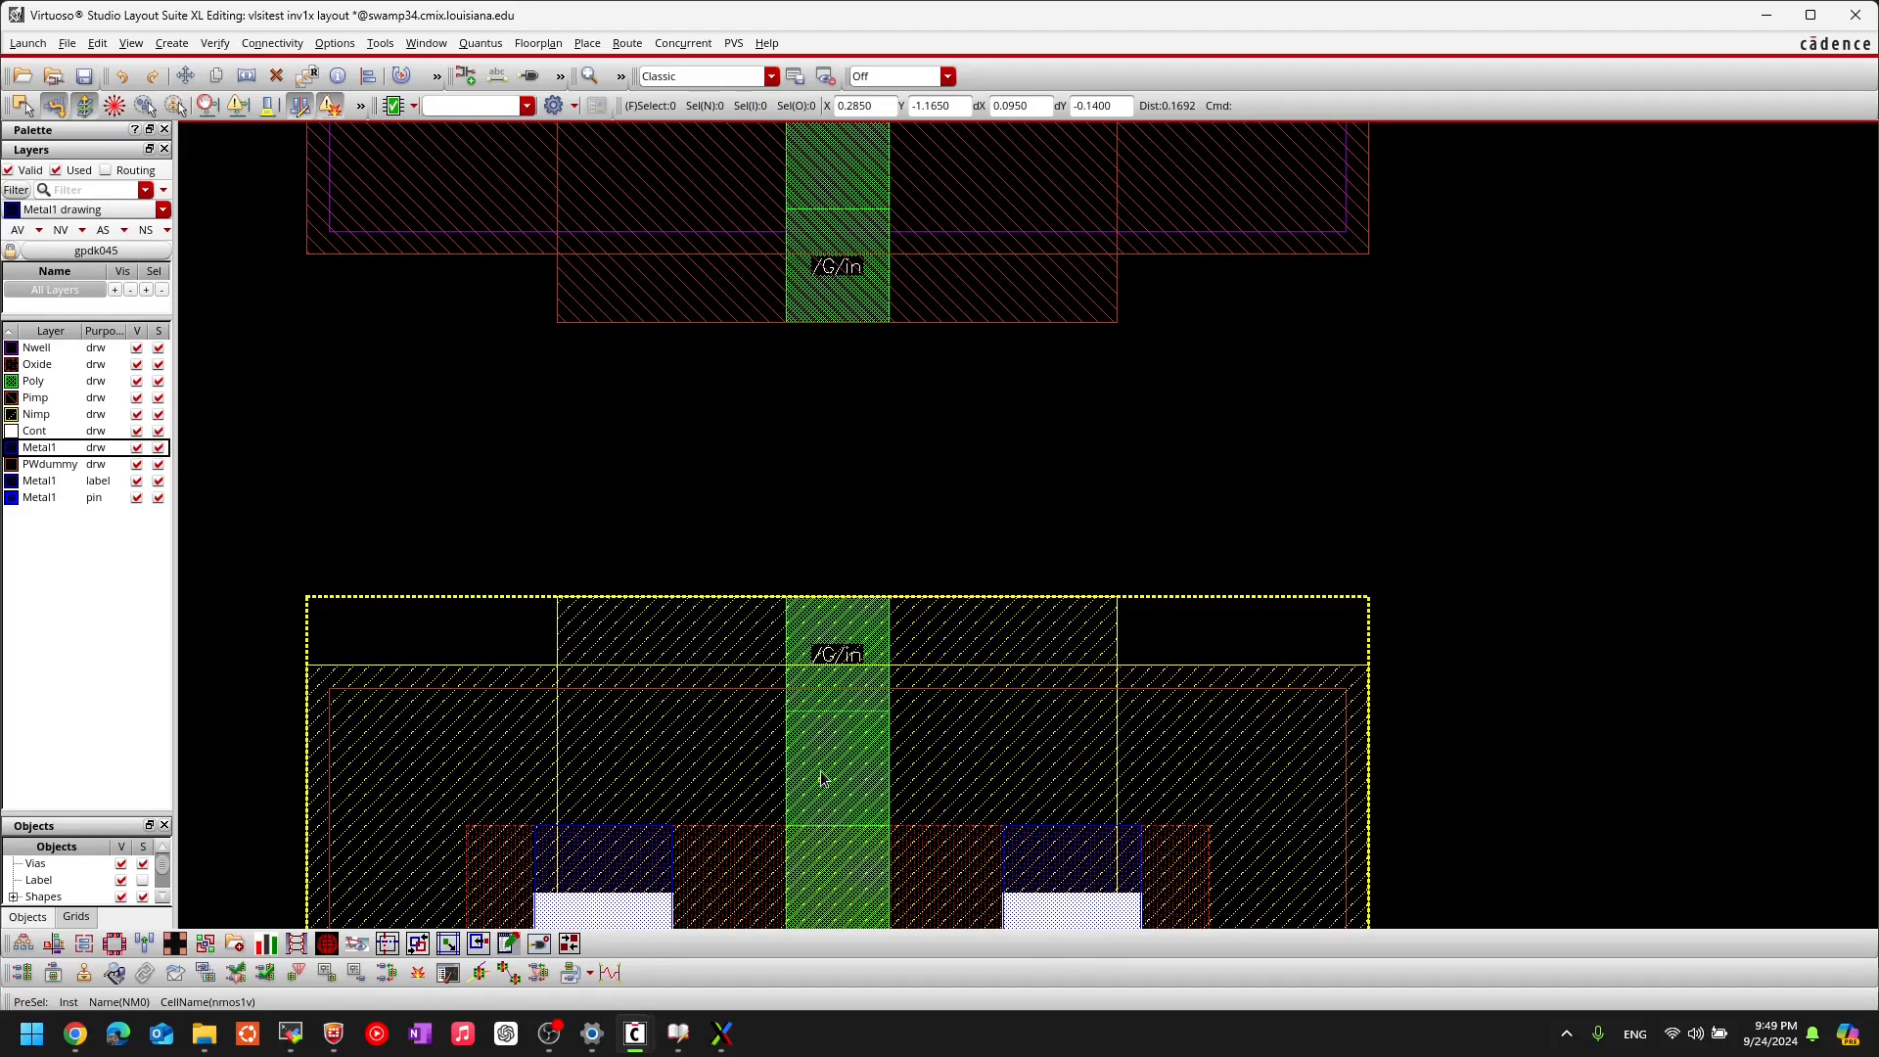
Step: Route a vertical Poly wire about 0.12 long from the PMOS gate to the NMOS gate to join the in net
{"action": "scroll", "coordinate": [826, 780], "scroll_direction": "down", "scroll_amount": 1}
{"action": "scroll", "coordinate": [768, 629], "scroll_direction": "down", "scroll_amount": 1}
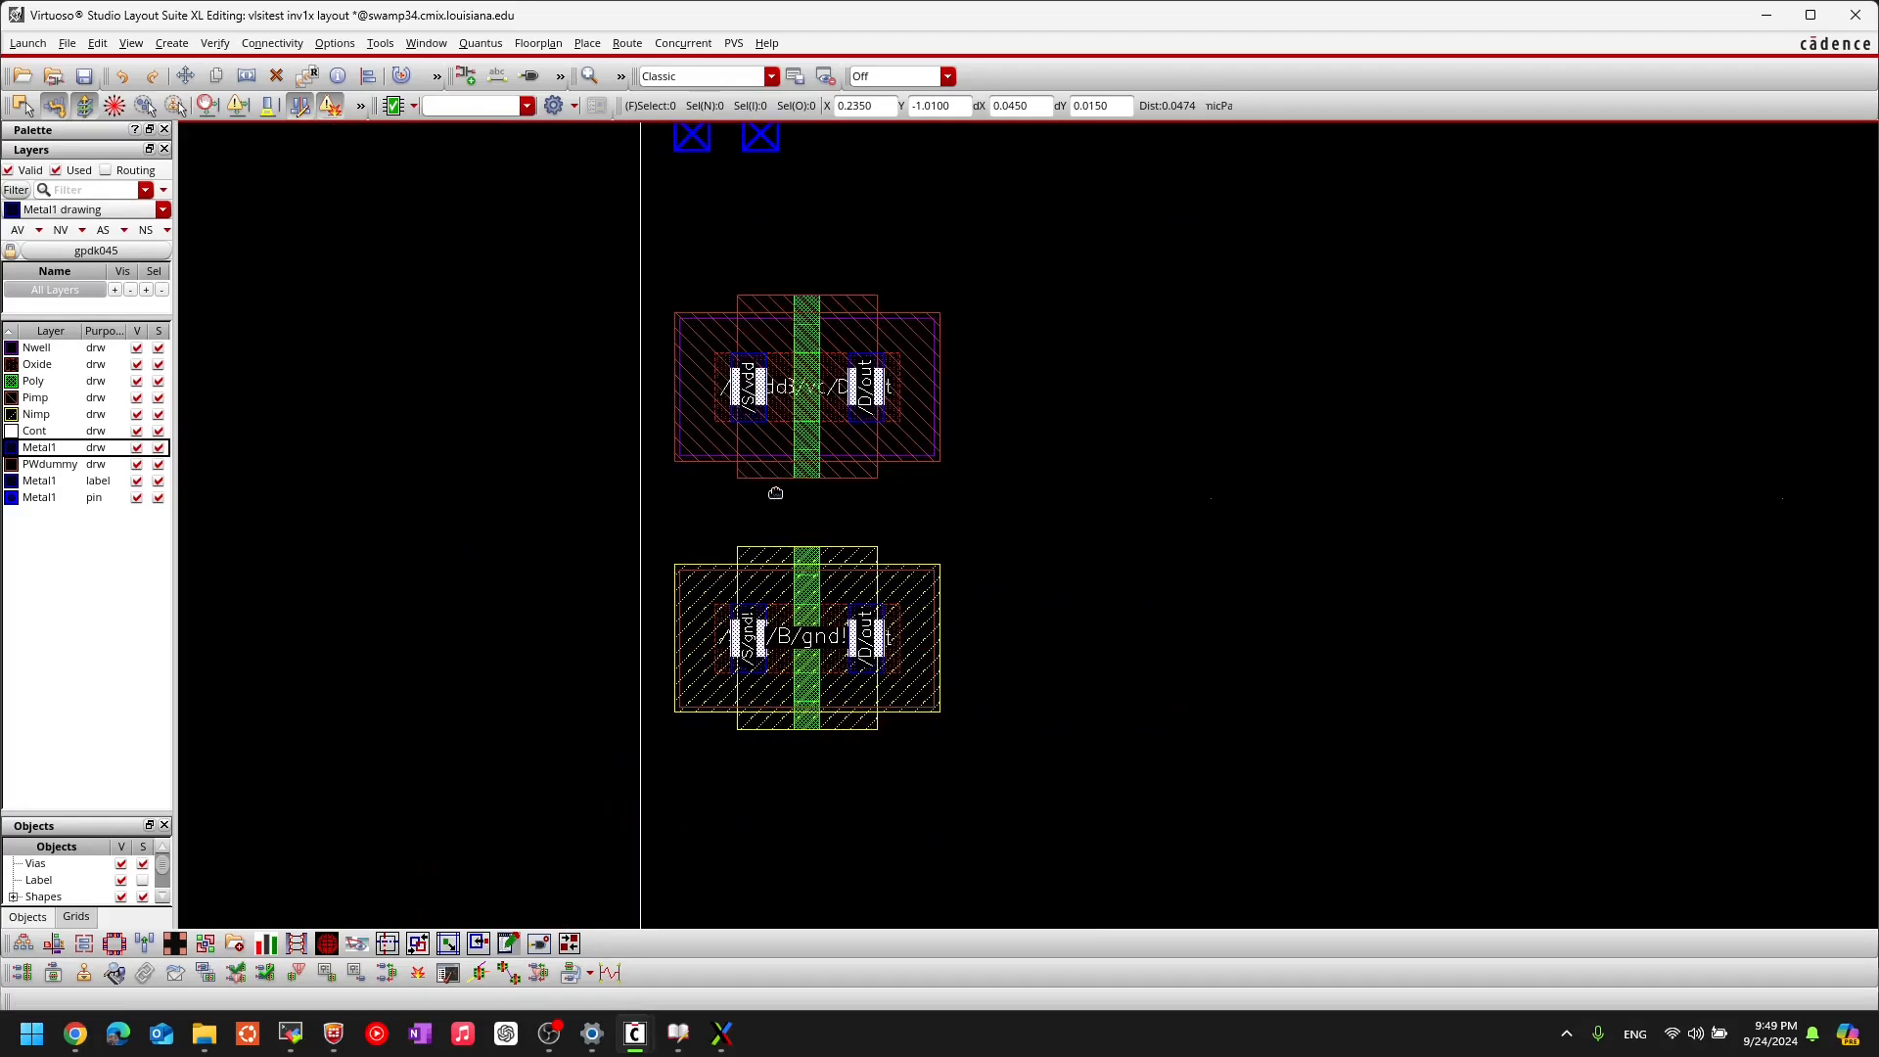
{"action": "scroll", "coordinate": [781, 495], "scroll_direction": "up", "scroll_amount": 1}
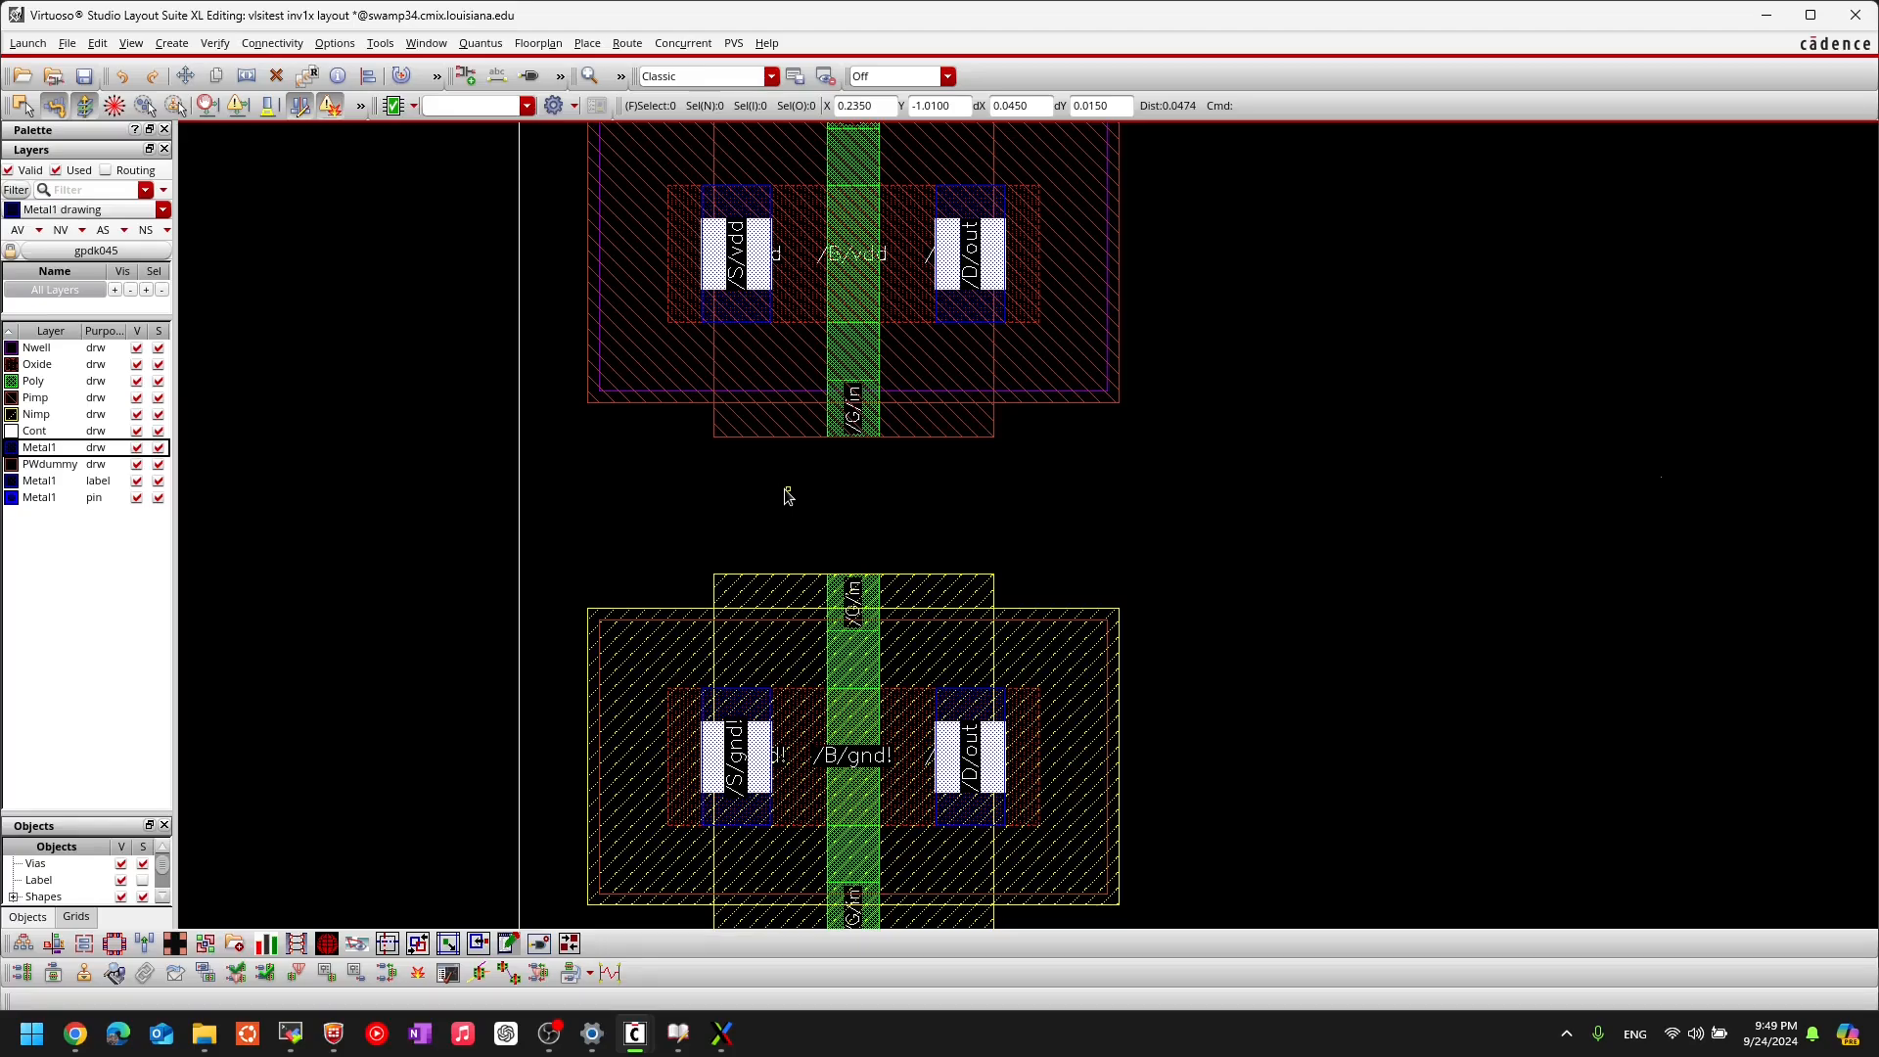
{"action": "key", "text": "p"}
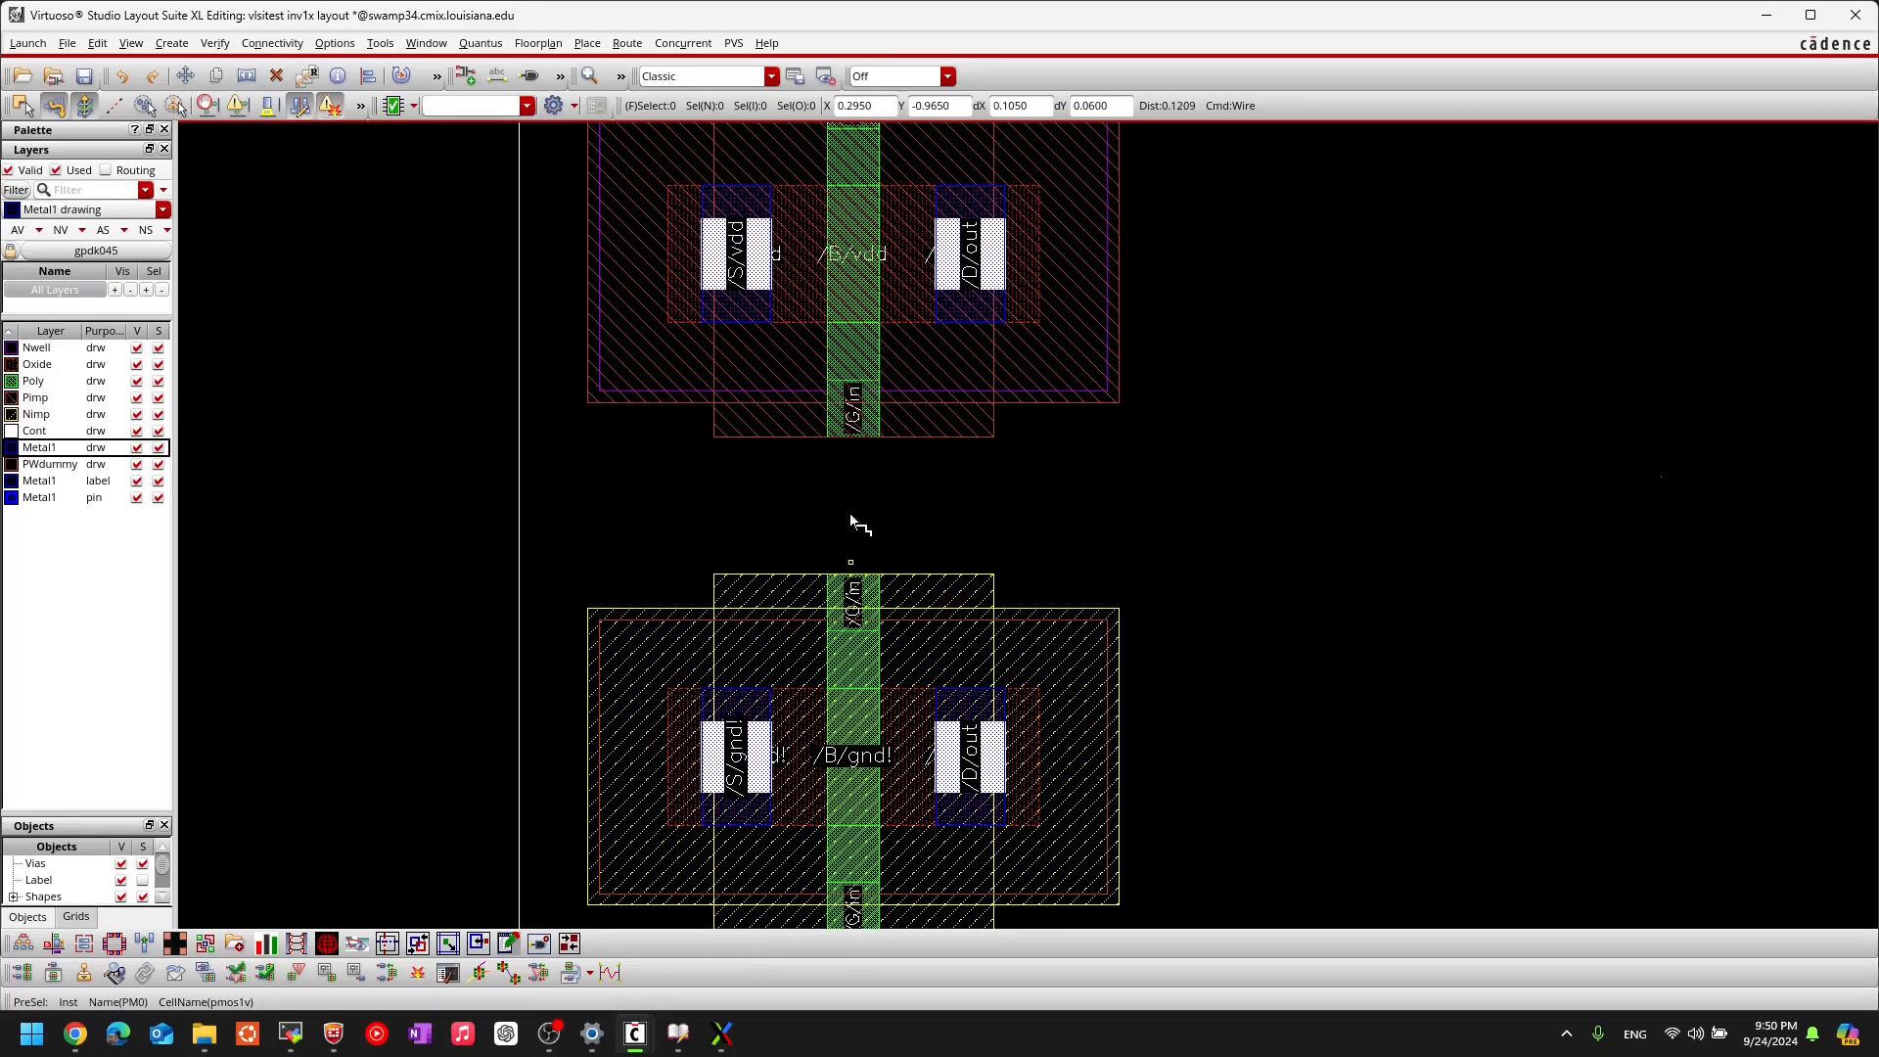
{"action": "scroll", "coordinate": [853, 448], "scroll_direction": "up", "scroll_amount": 3, "text": "ctrl"}
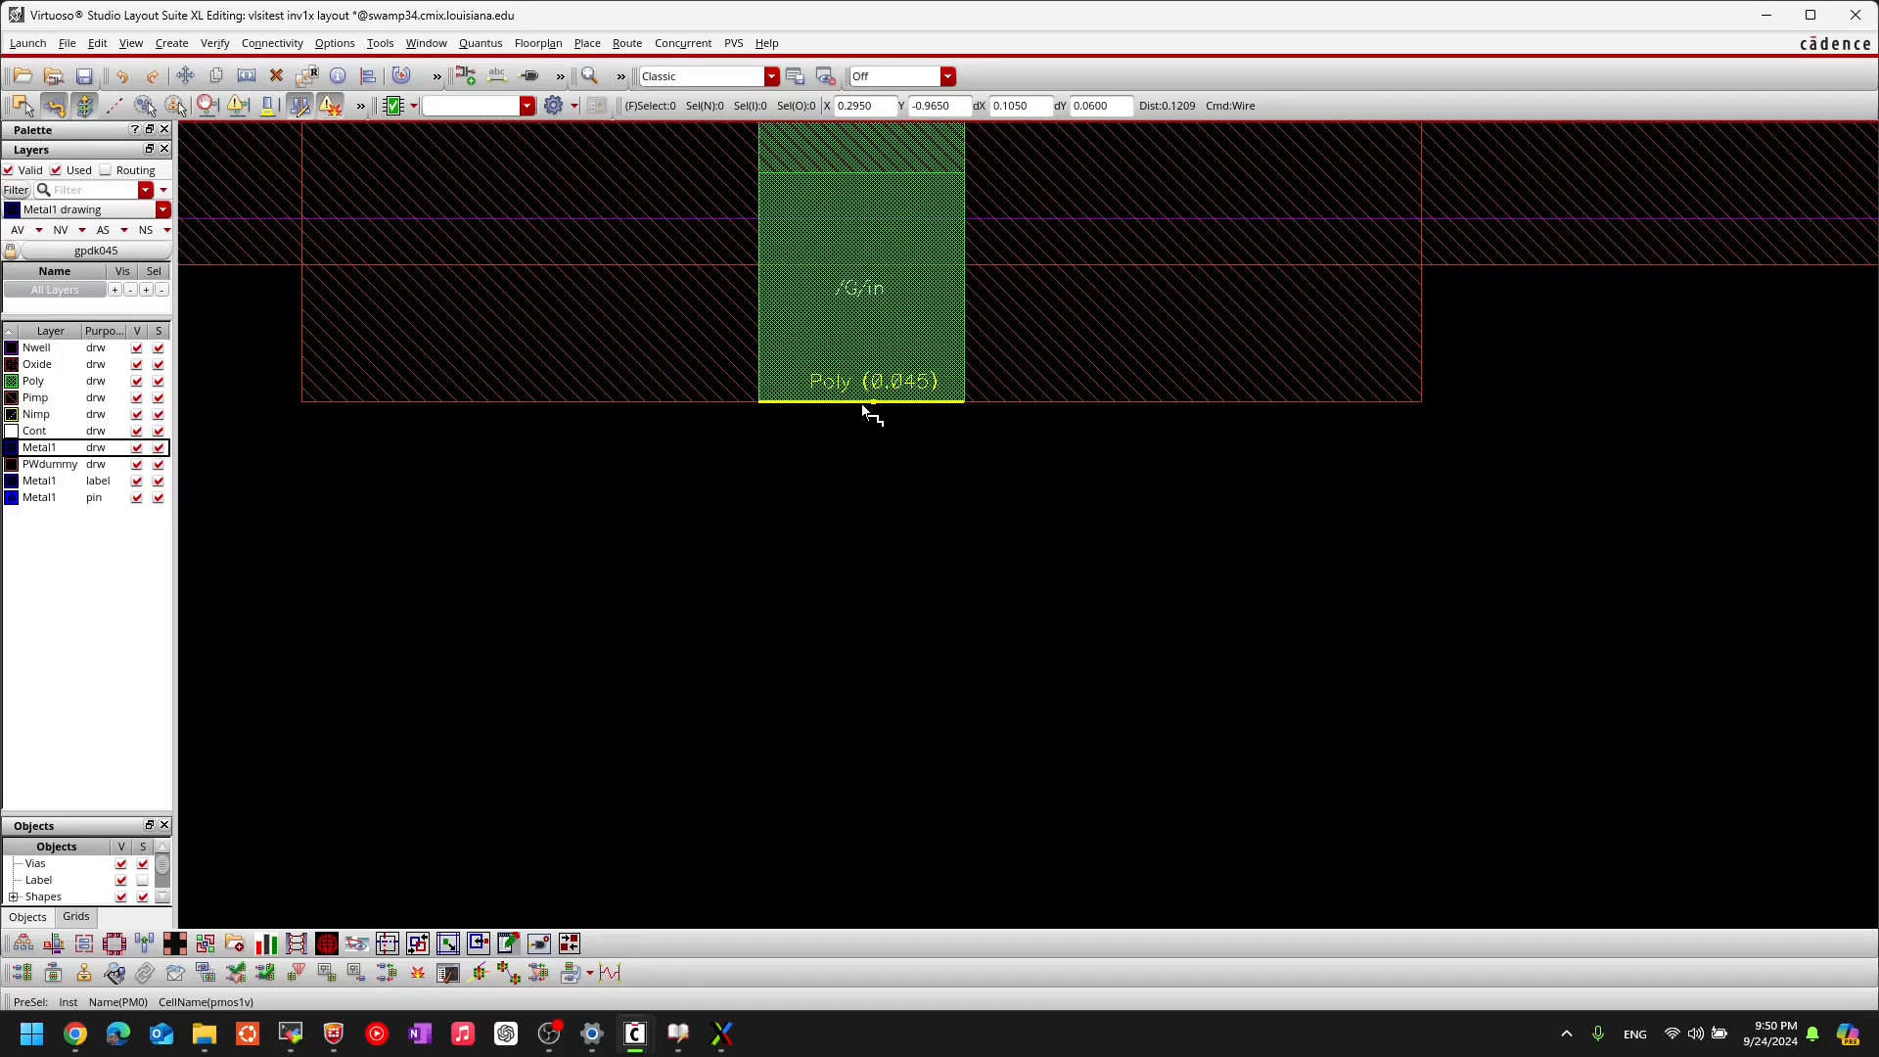
{"action": "left_click", "coordinate": [863, 411]}
{"action": "scroll", "coordinate": [868, 556], "scroll_direction": "down", "scroll_amount": 3, "text": "ctrl"}
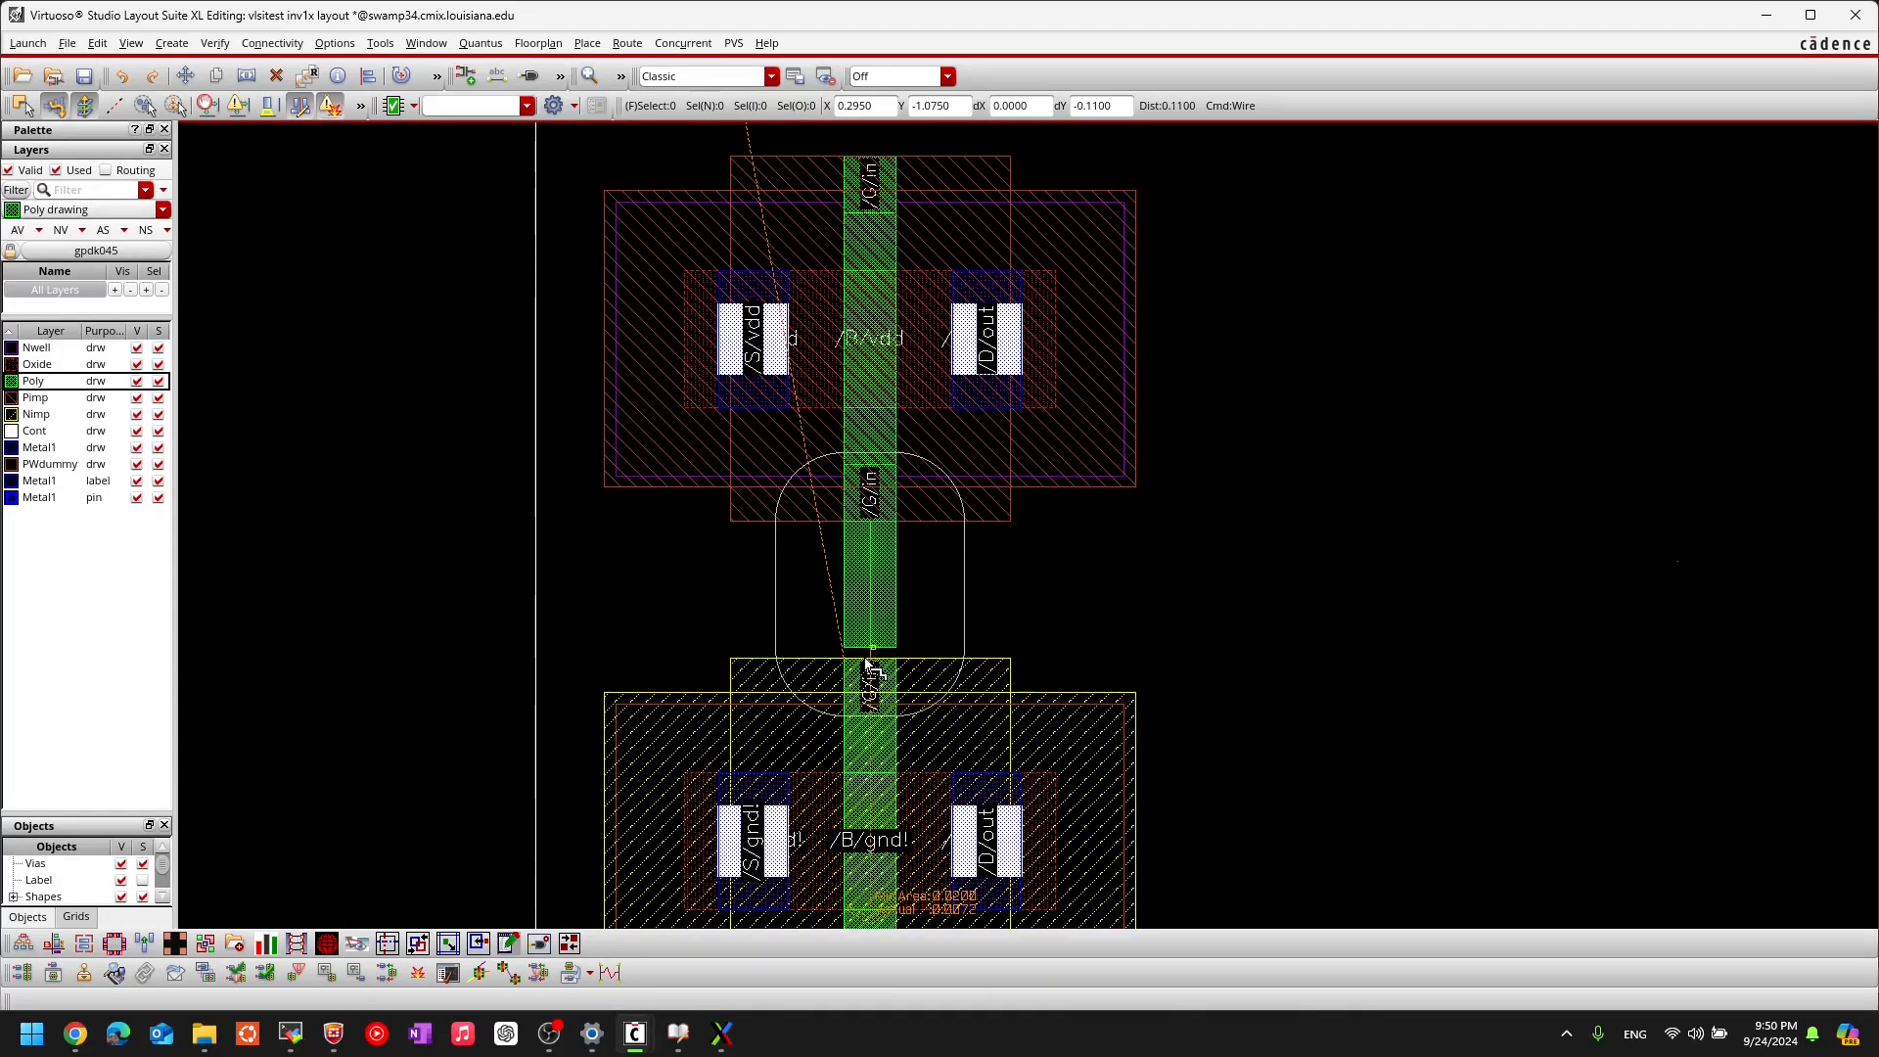
{"action": "scroll", "coordinate": [866, 666], "scroll_direction": "up", "scroll_amount": 2, "text": "ctrl"}
{"action": "scroll", "coordinate": [868, 662], "scroll_direction": "down", "scroll_amount": 2, "text": "ctrl"}
{"action": "double_click", "coordinate": [874, 665]}
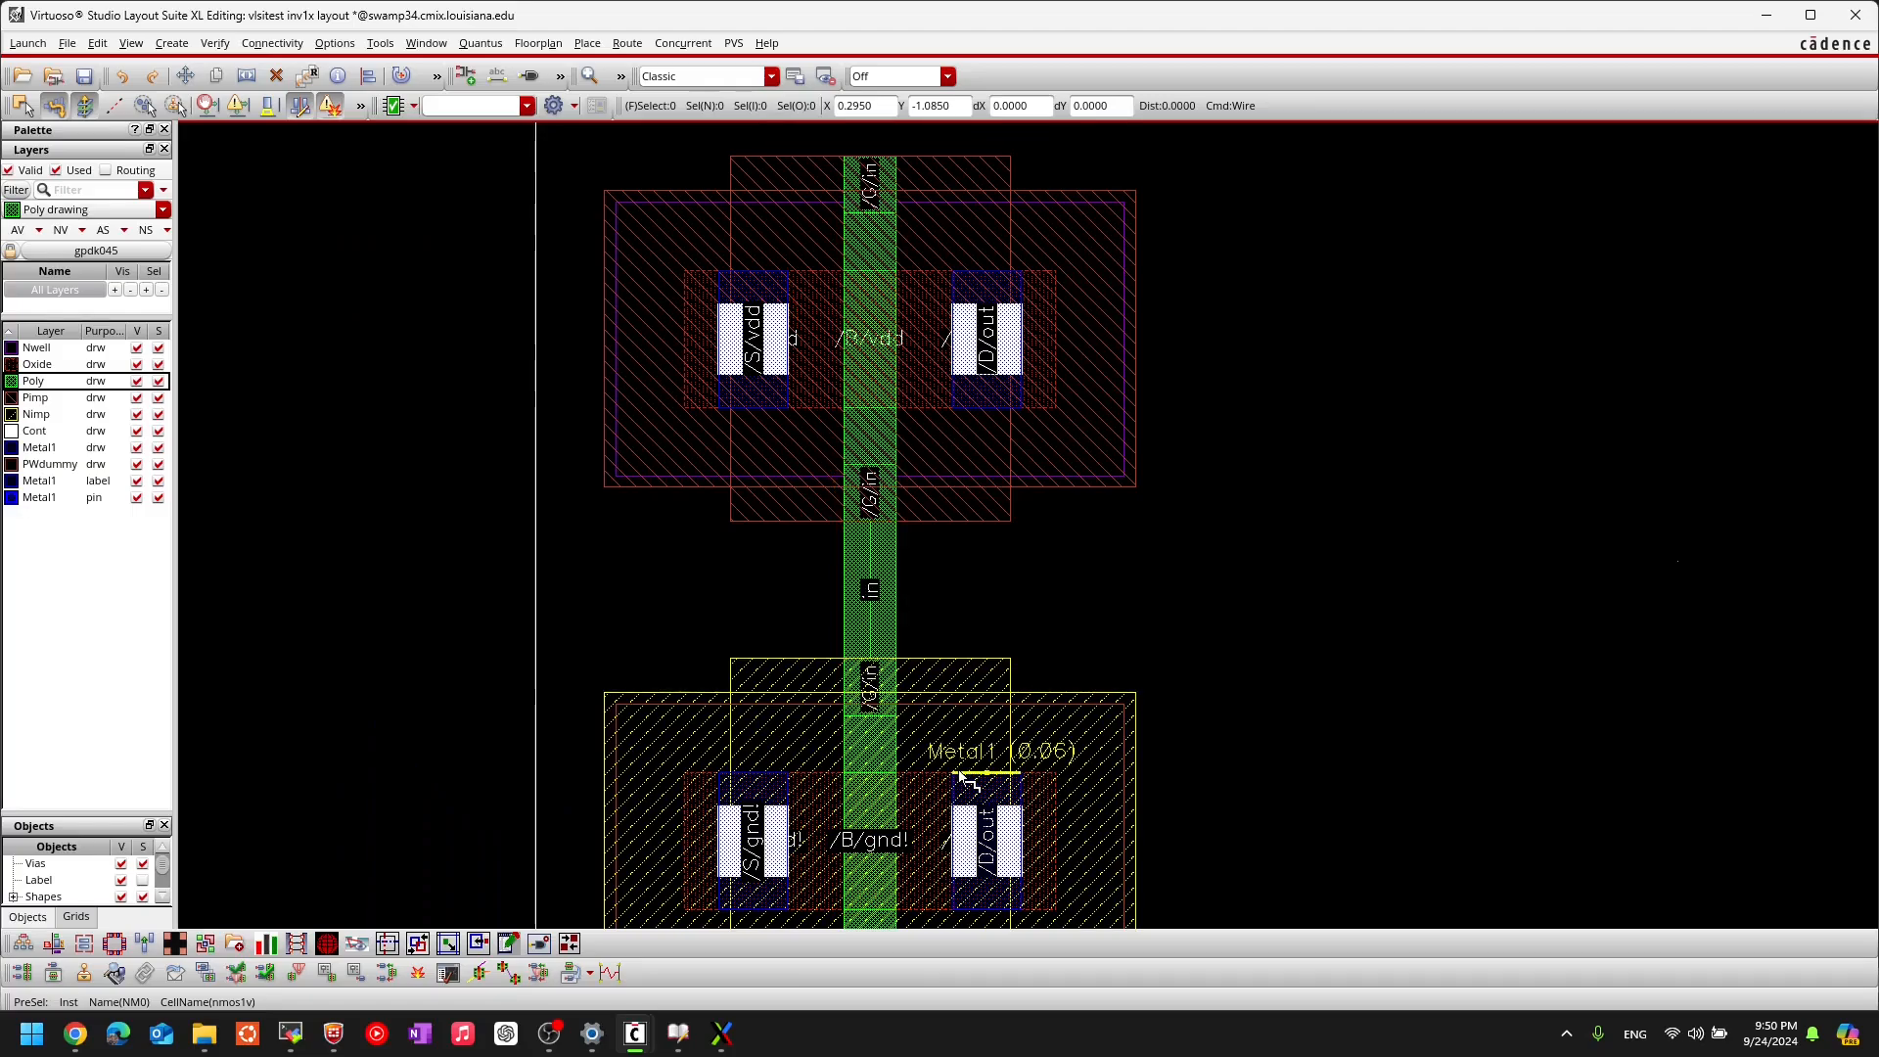
Step: Route a vertical Metal1 wire about 0.32 long from the PMOS drain to the NMOS drain to join the out net
{"action": "left_click", "coordinate": [1009, 415]}
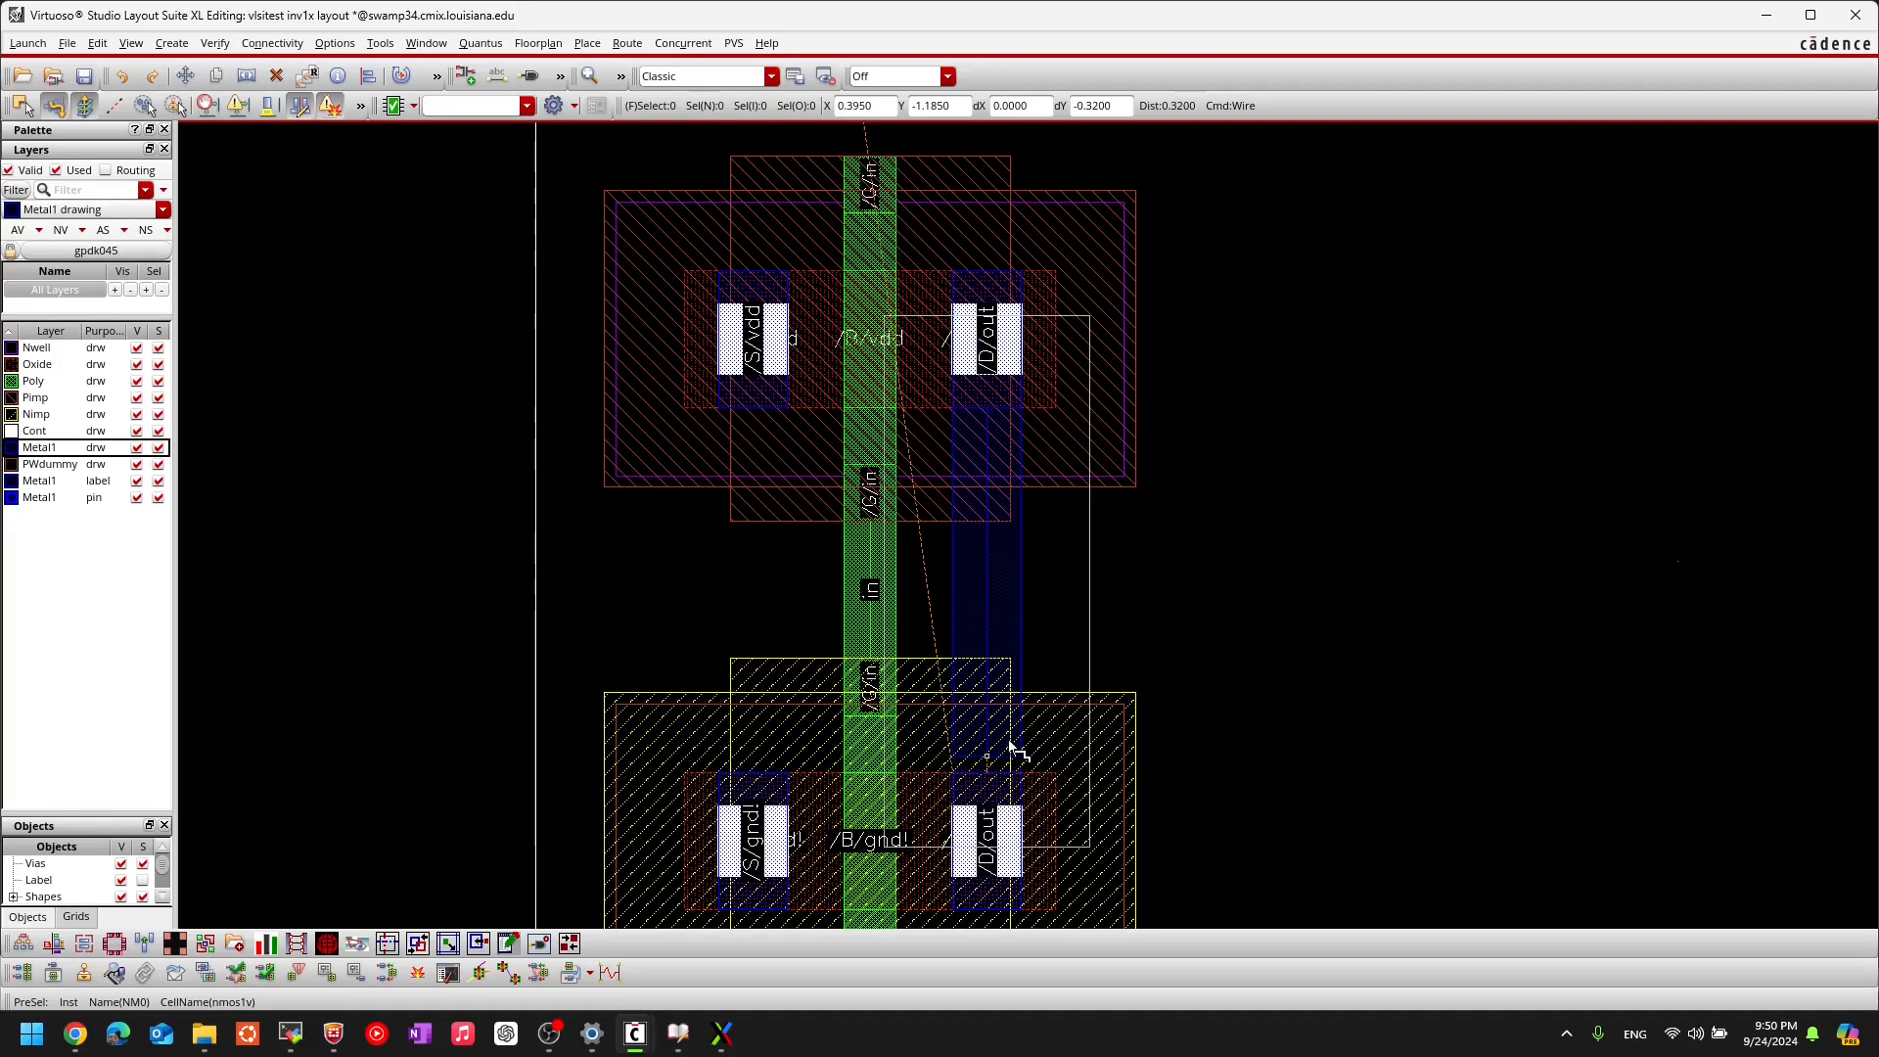
{"action": "left_click", "coordinate": [1004, 773]}
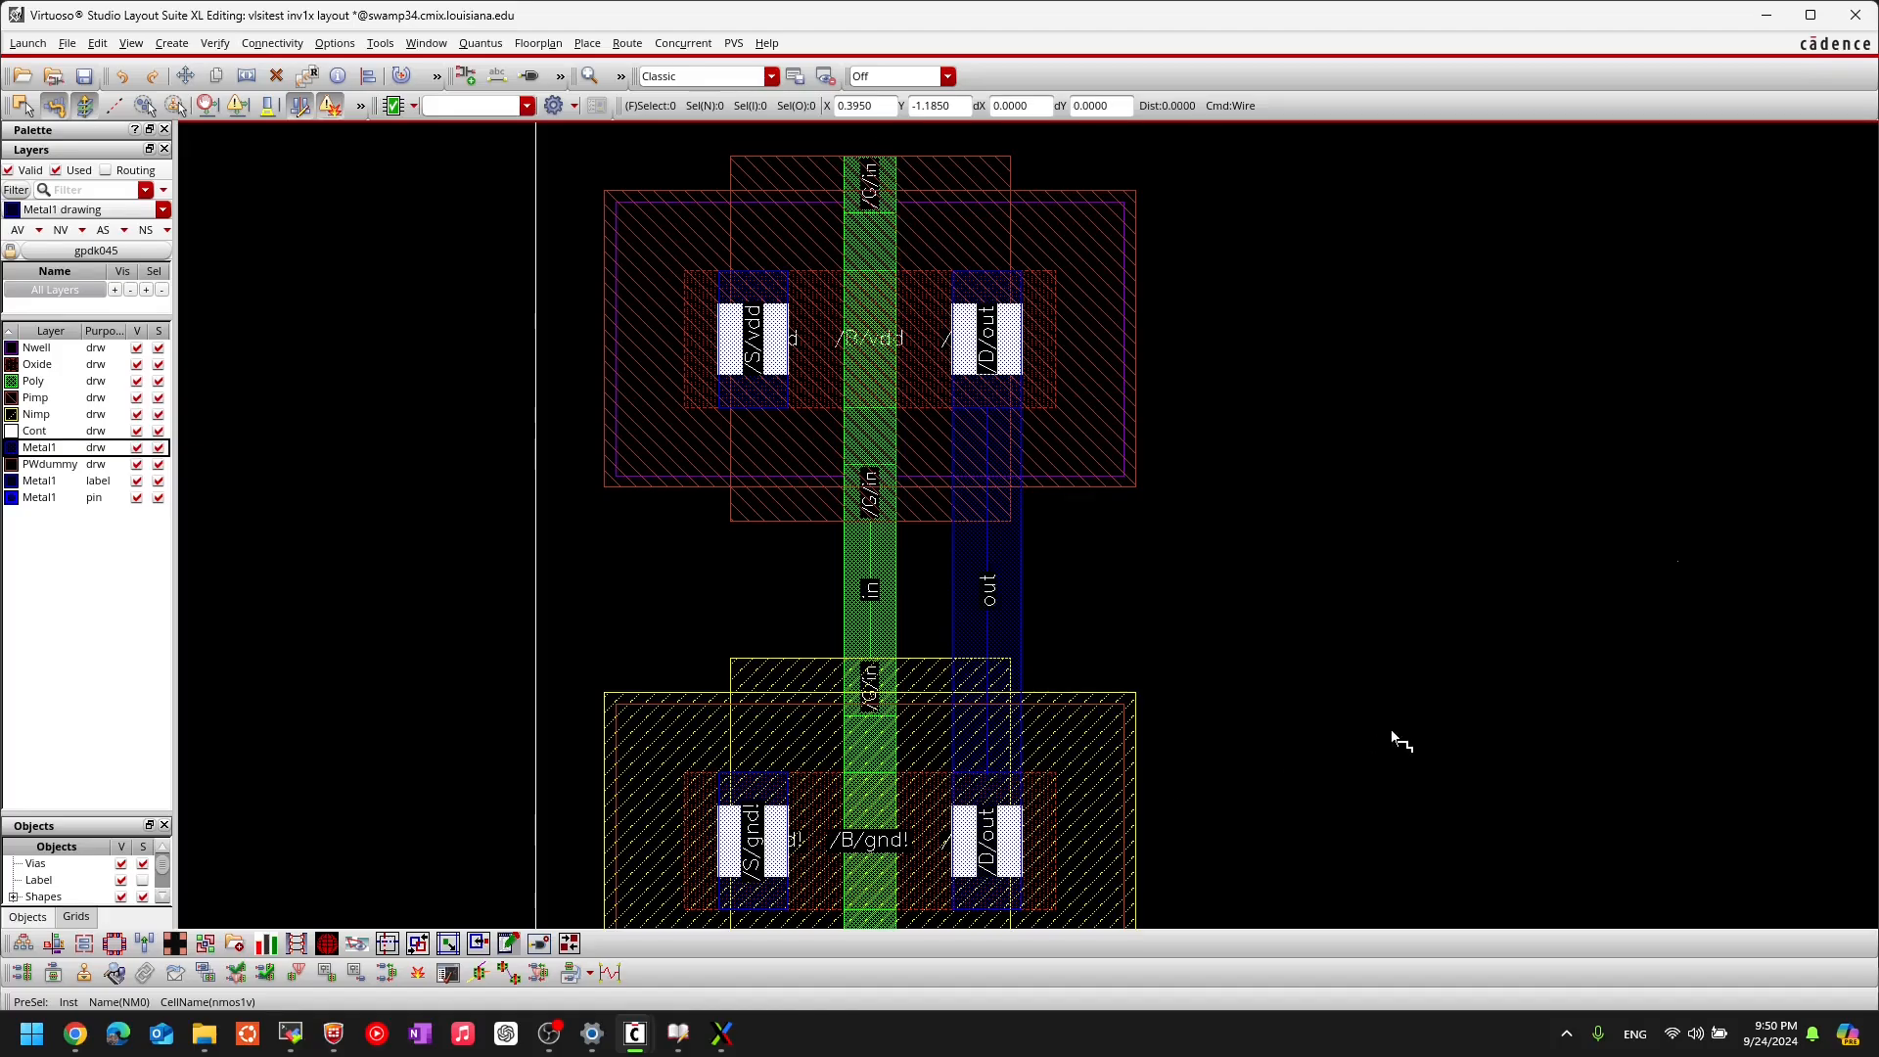
{"action": "scroll", "coordinate": [1183, 673], "scroll_direction": "down", "scroll_amount": 1}
{"action": "scroll", "coordinate": [1154, 628], "scroll_direction": "up", "scroll_amount": 1}
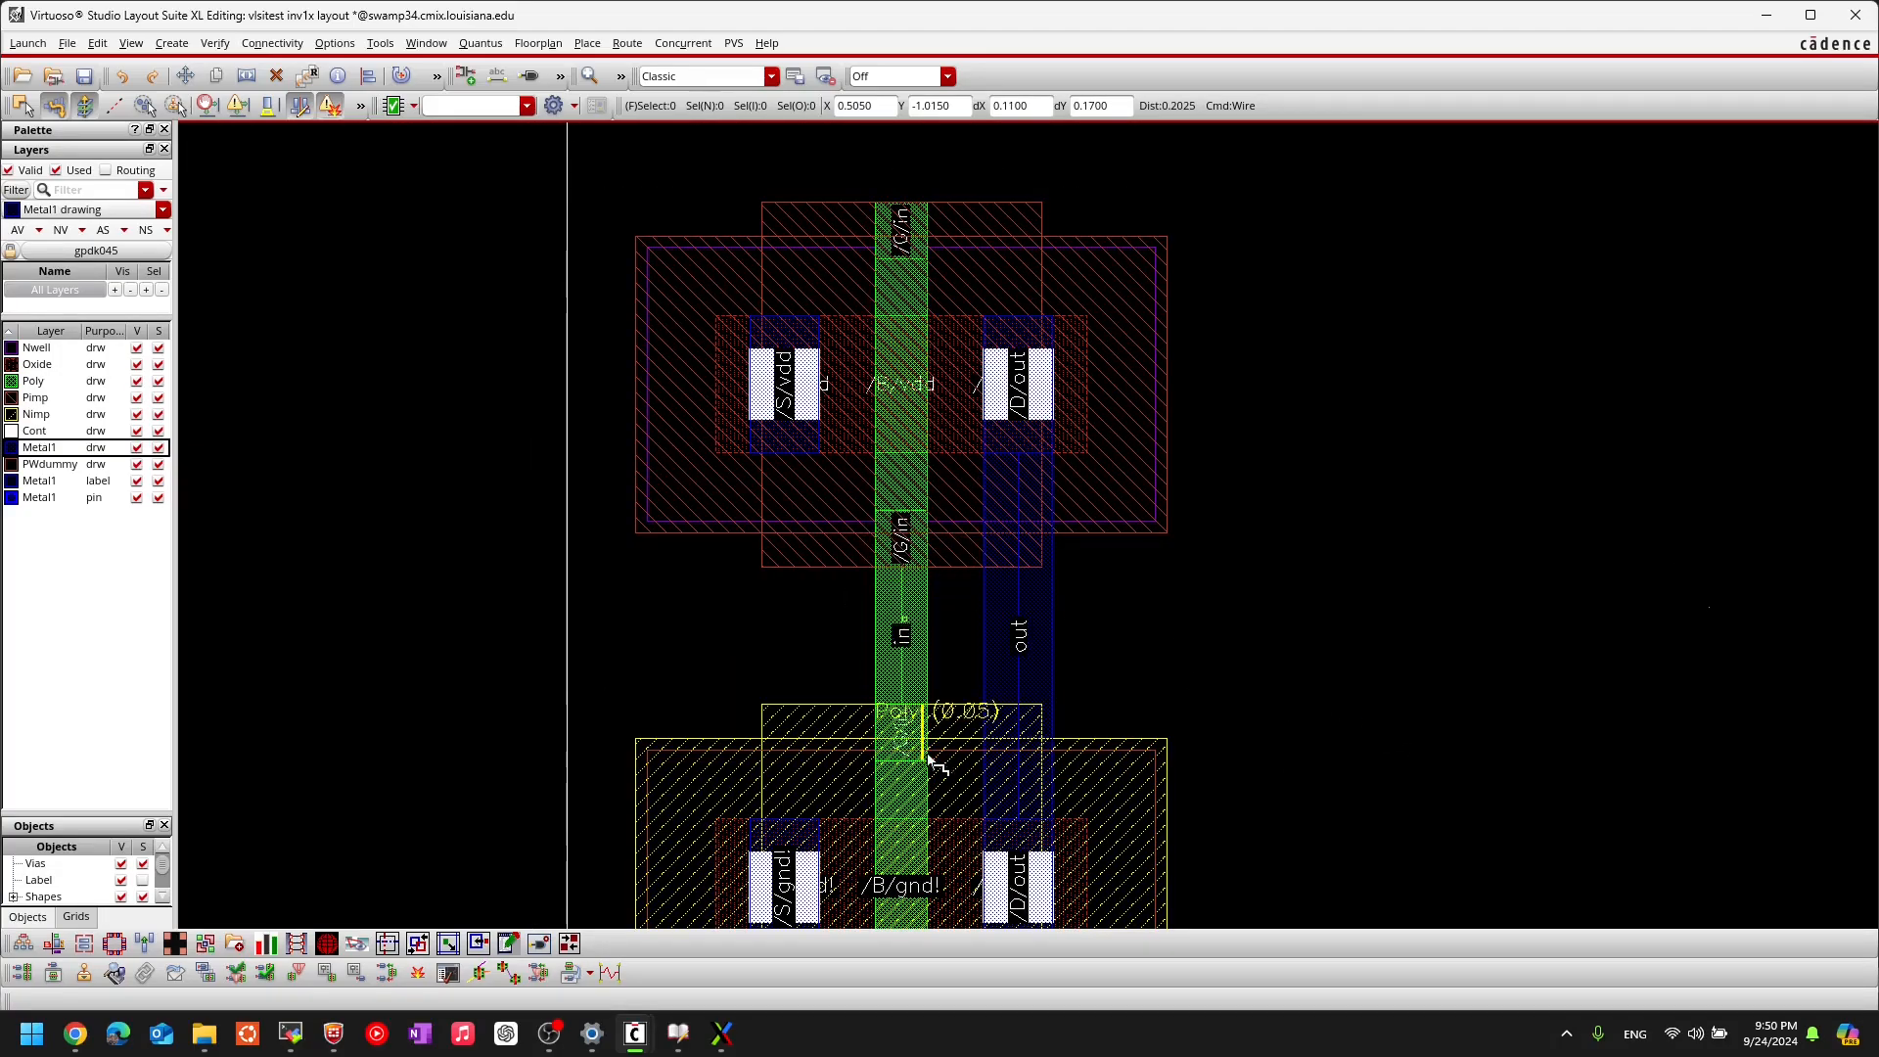
Step: Configure a single via with definition M1_NWELL, 1 row and 3 columns
{"action": "scroll", "coordinate": [977, 761], "scroll_direction": "down", "scroll_amount": 2}
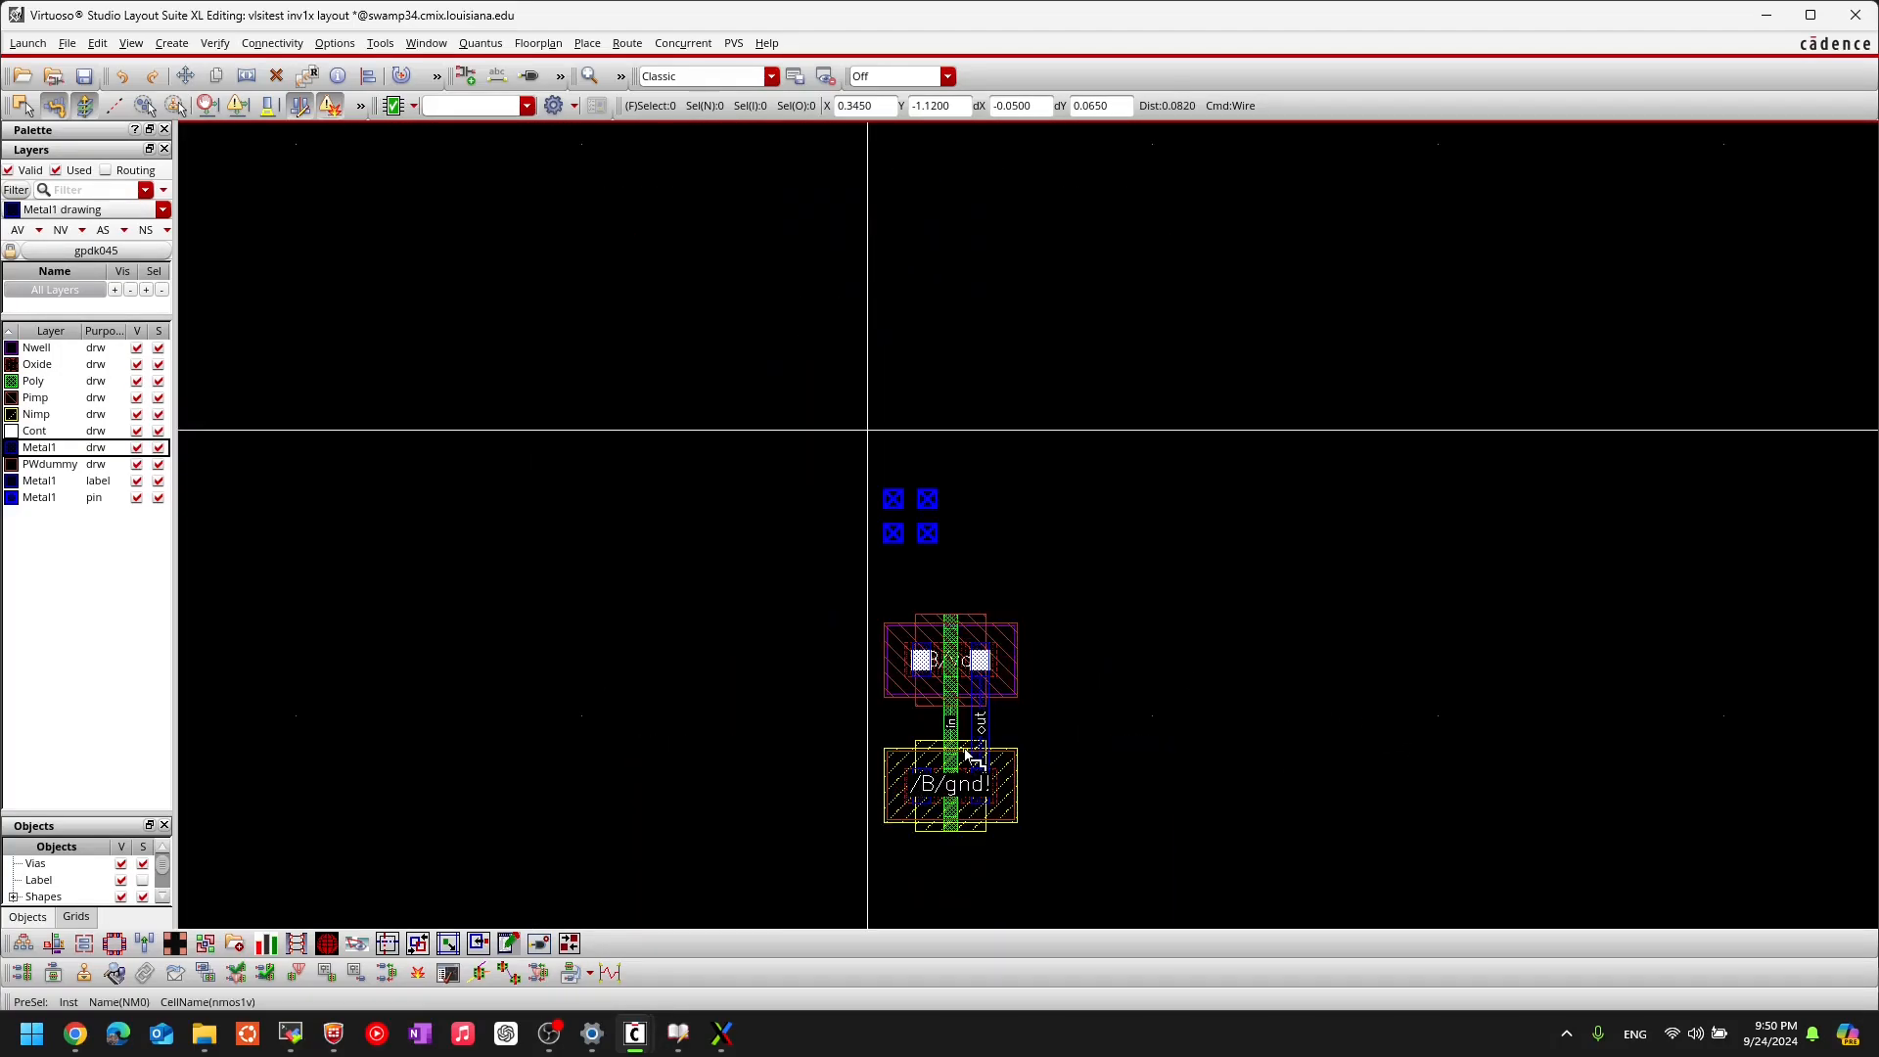
{"action": "scroll", "coordinate": [796, 747], "scroll_direction": "up", "scroll_amount": 1}
{"action": "middle_click_drag", "start_coordinate": [721, 620], "coordinate": [708, 534]}
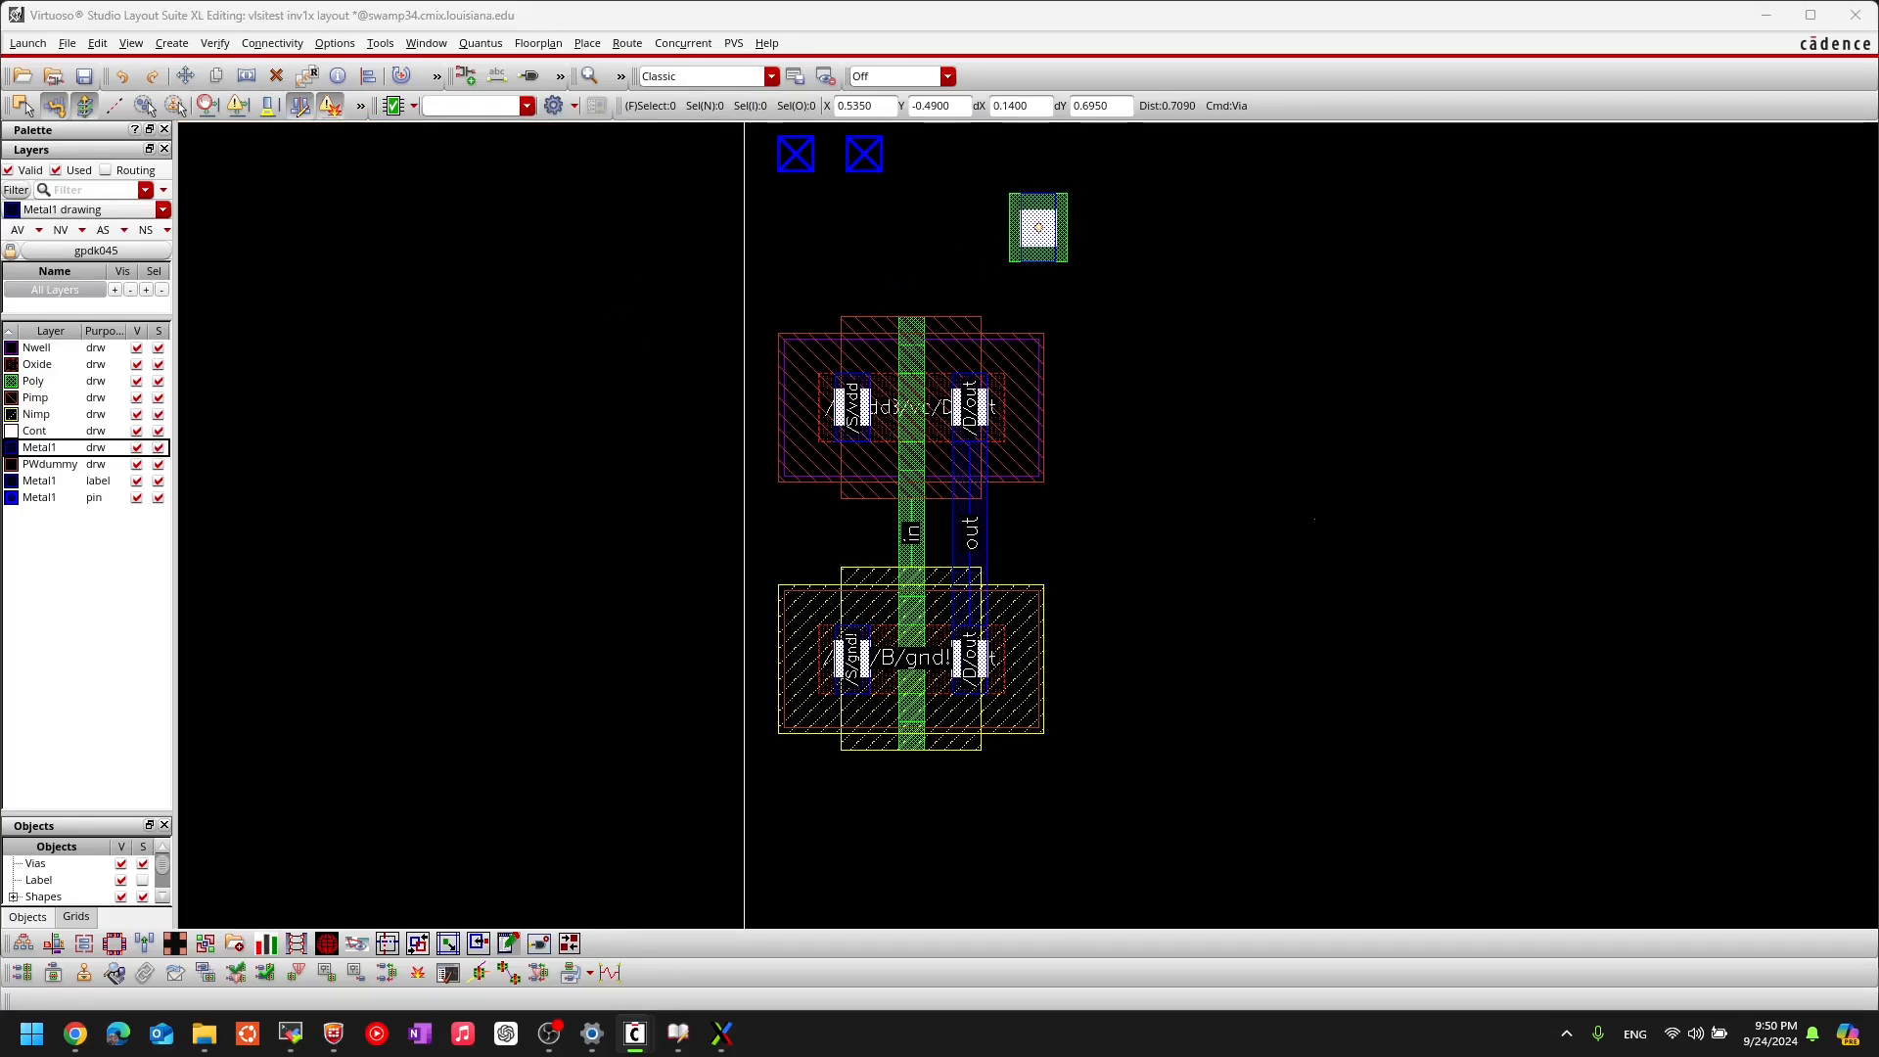
{"action": "key", "text": "F3"}
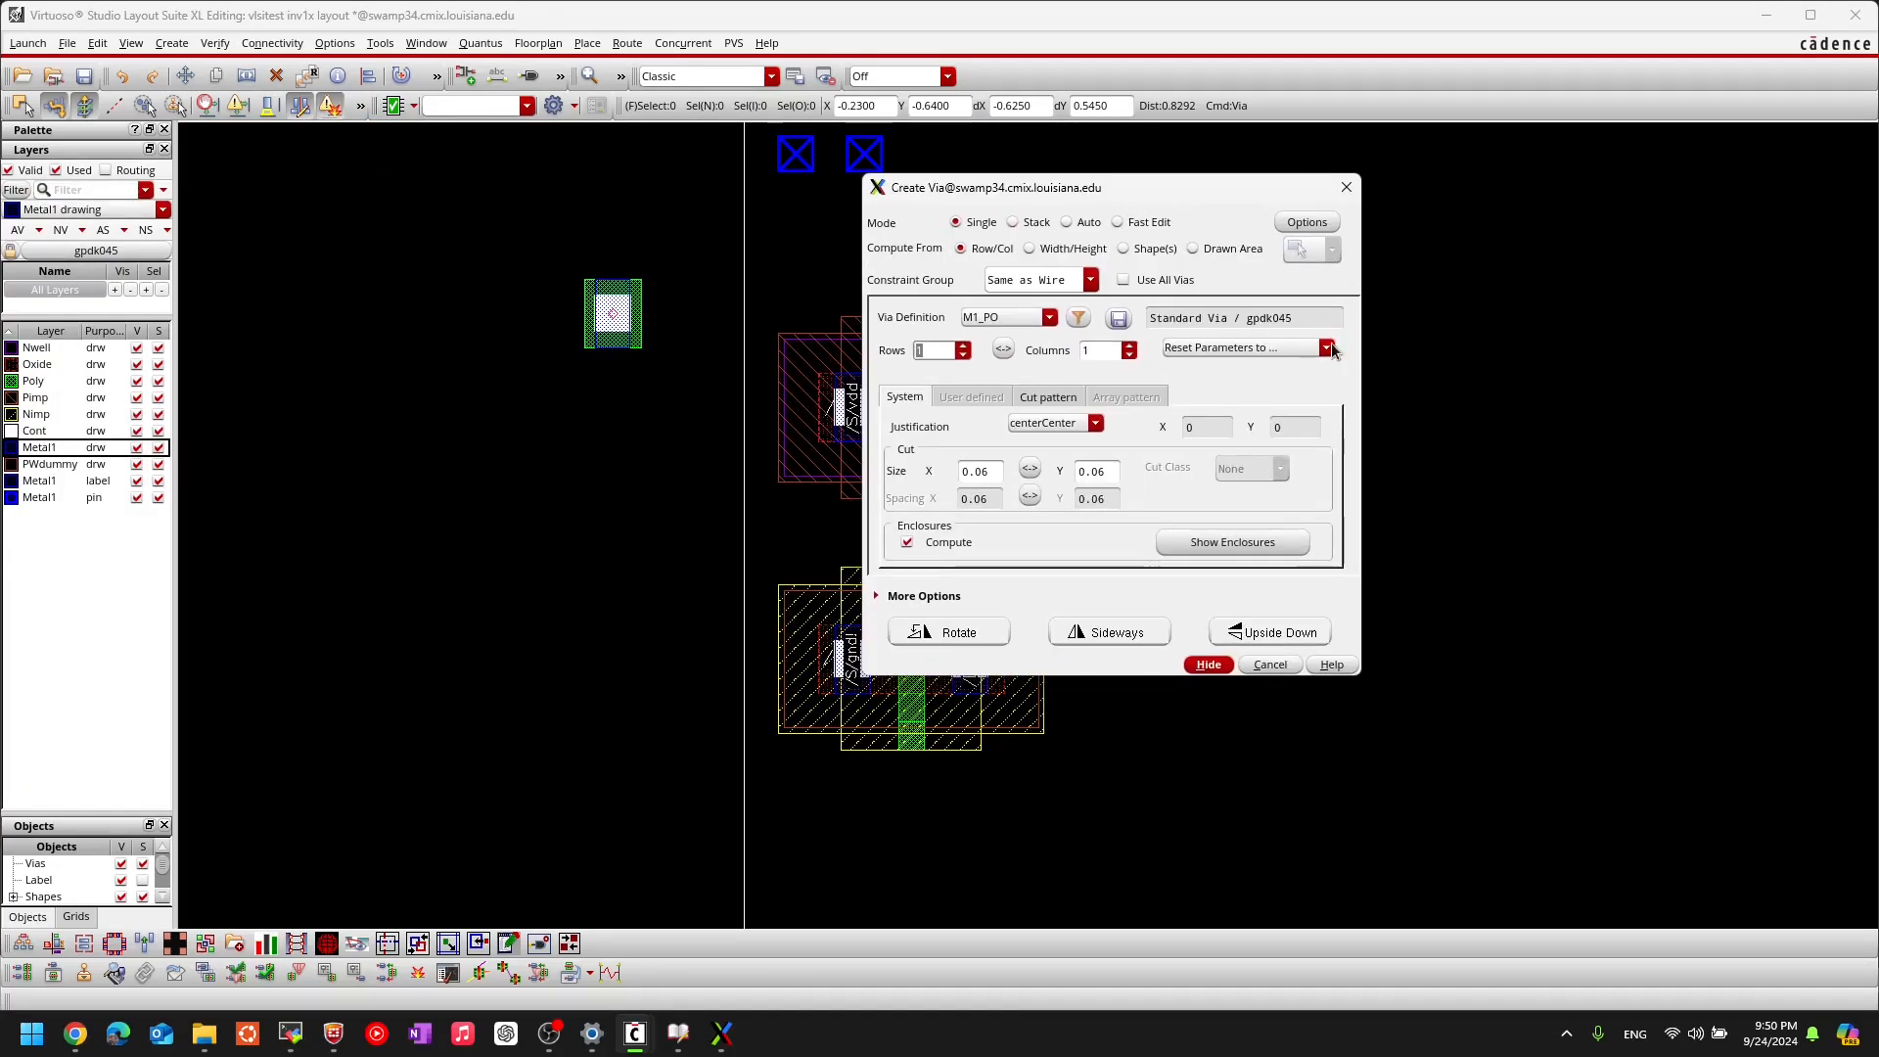
{"action": "left_click_drag", "start_coordinate": [1092, 187], "coordinate": [1339, 161]}
{"action": "left_click", "coordinate": [1296, 293]}
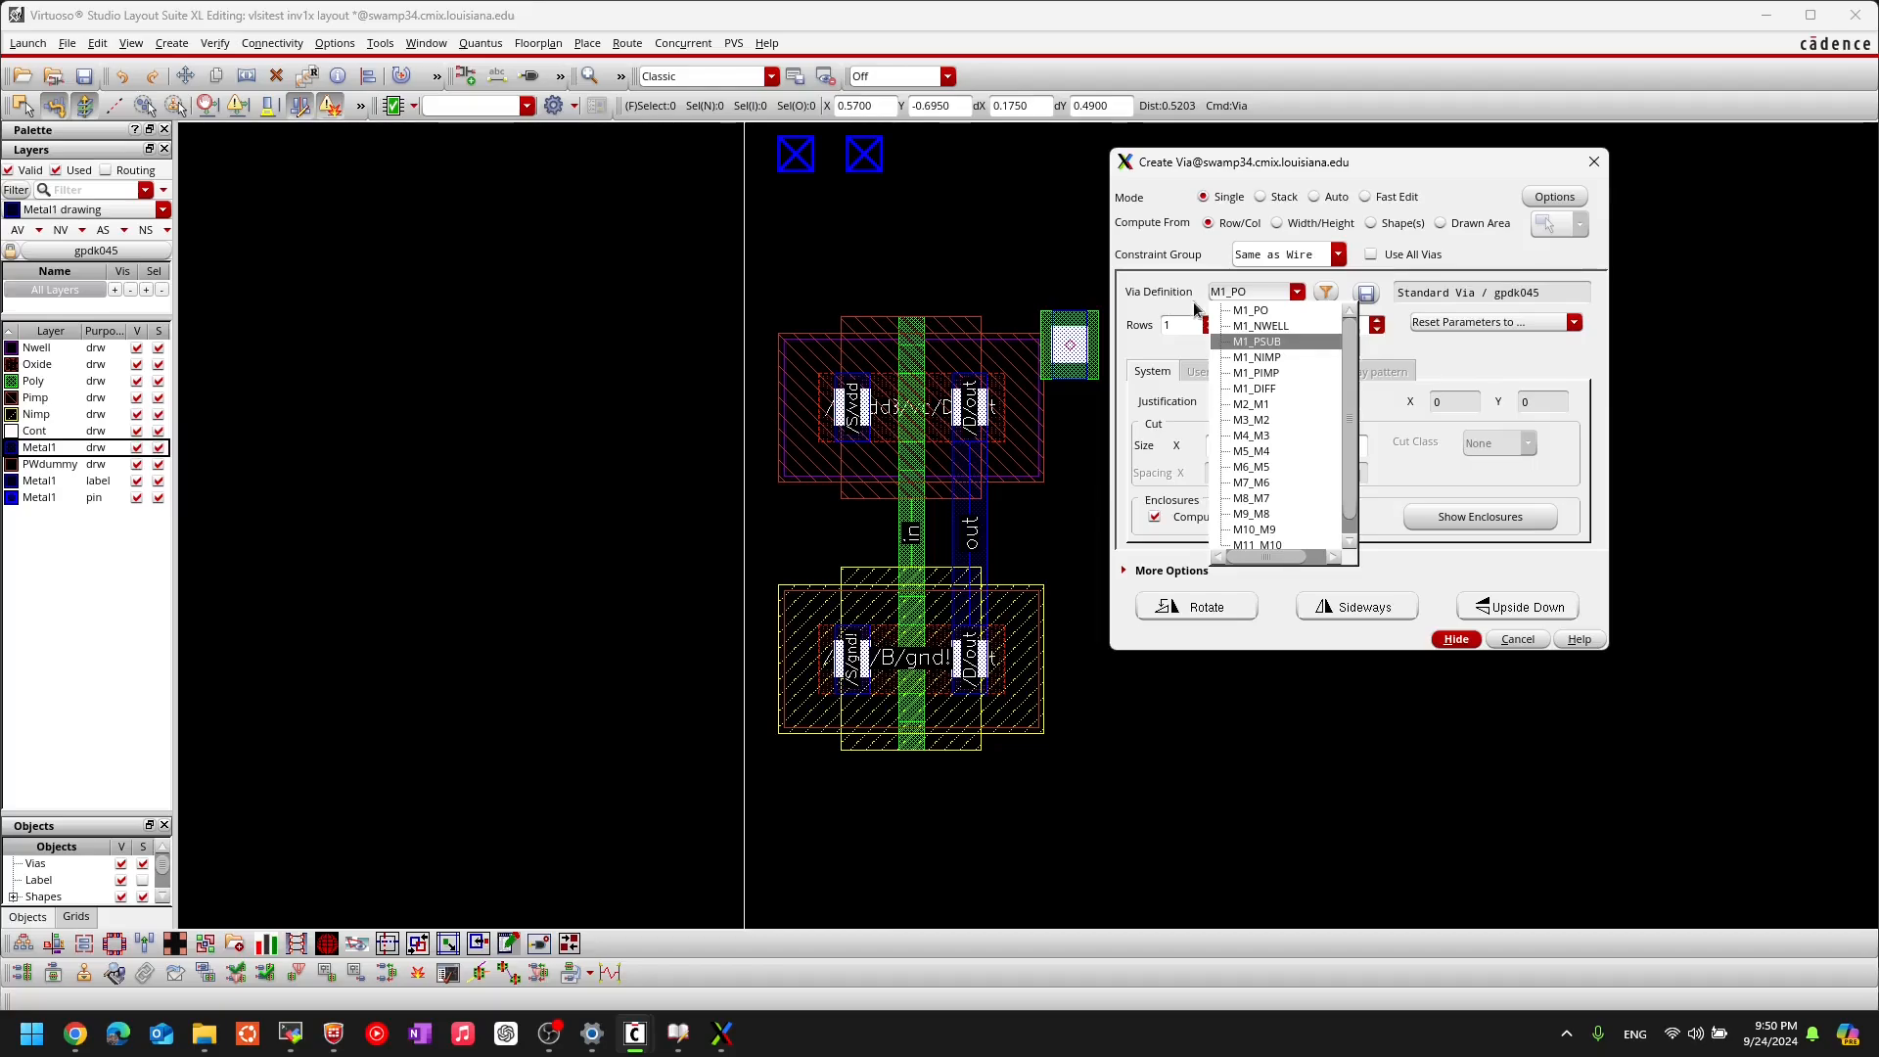
{"action": "left_click", "coordinate": [1273, 329]}
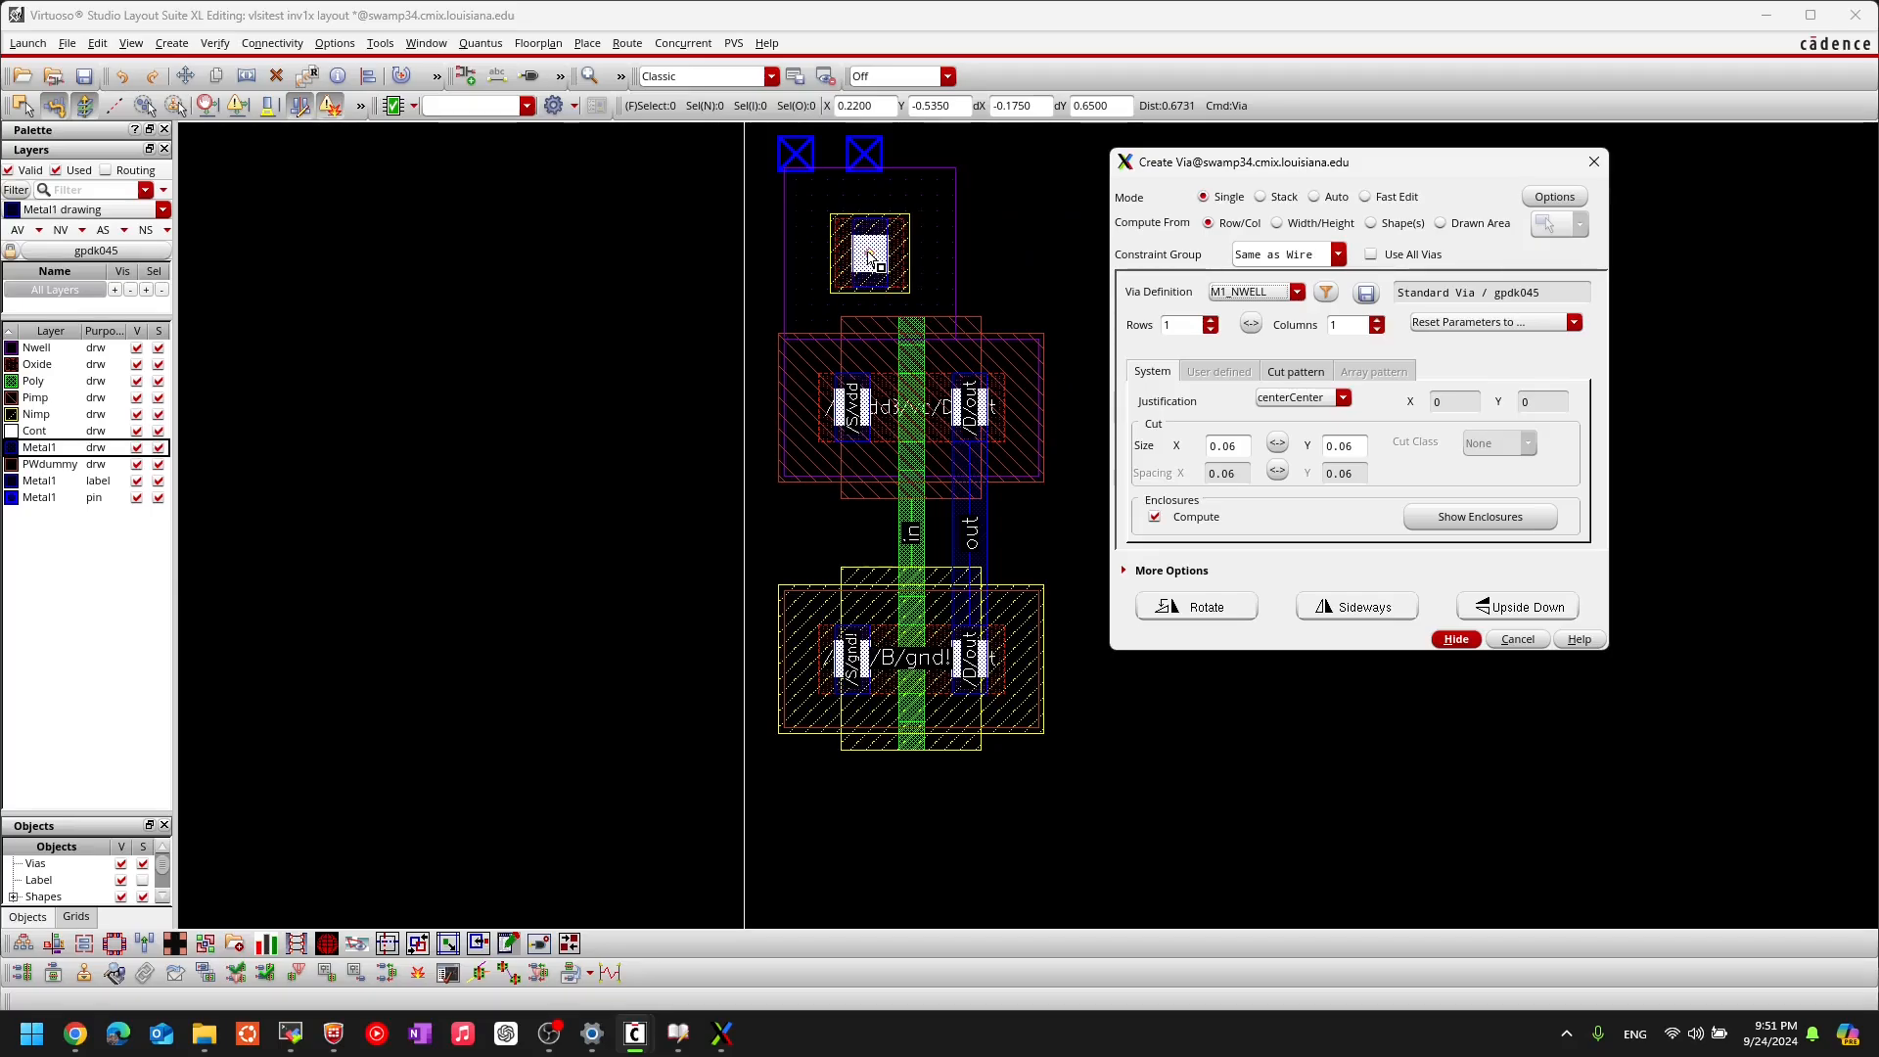
{"action": "left_click", "coordinate": [1379, 321]}
{"action": "left_click", "coordinate": [1378, 321]}
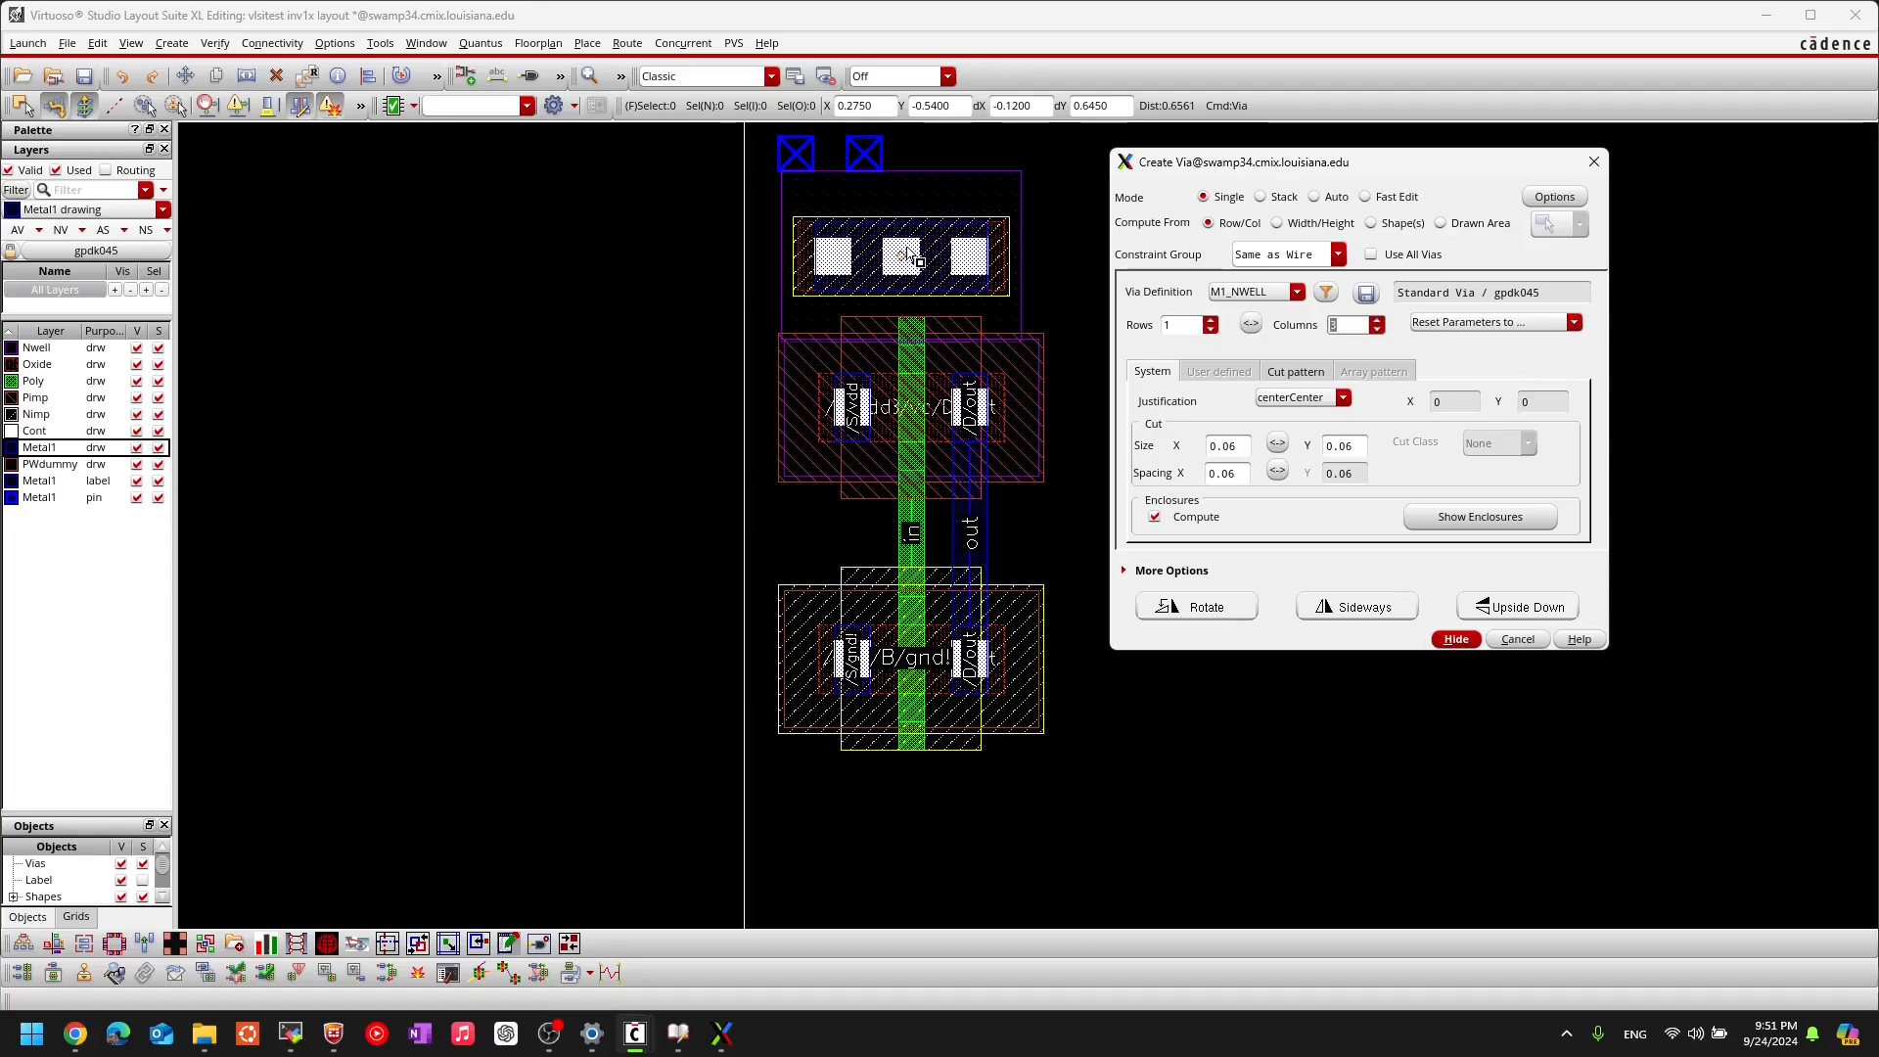
Step: Place the three-contact M1_NWELL via above the PMOS, aligned with the gate at about X 0.295, Y -0.535
{"action": "scroll", "coordinate": [918, 257], "scroll_direction": "up", "scroll_amount": 1, "text": "ctrl"}
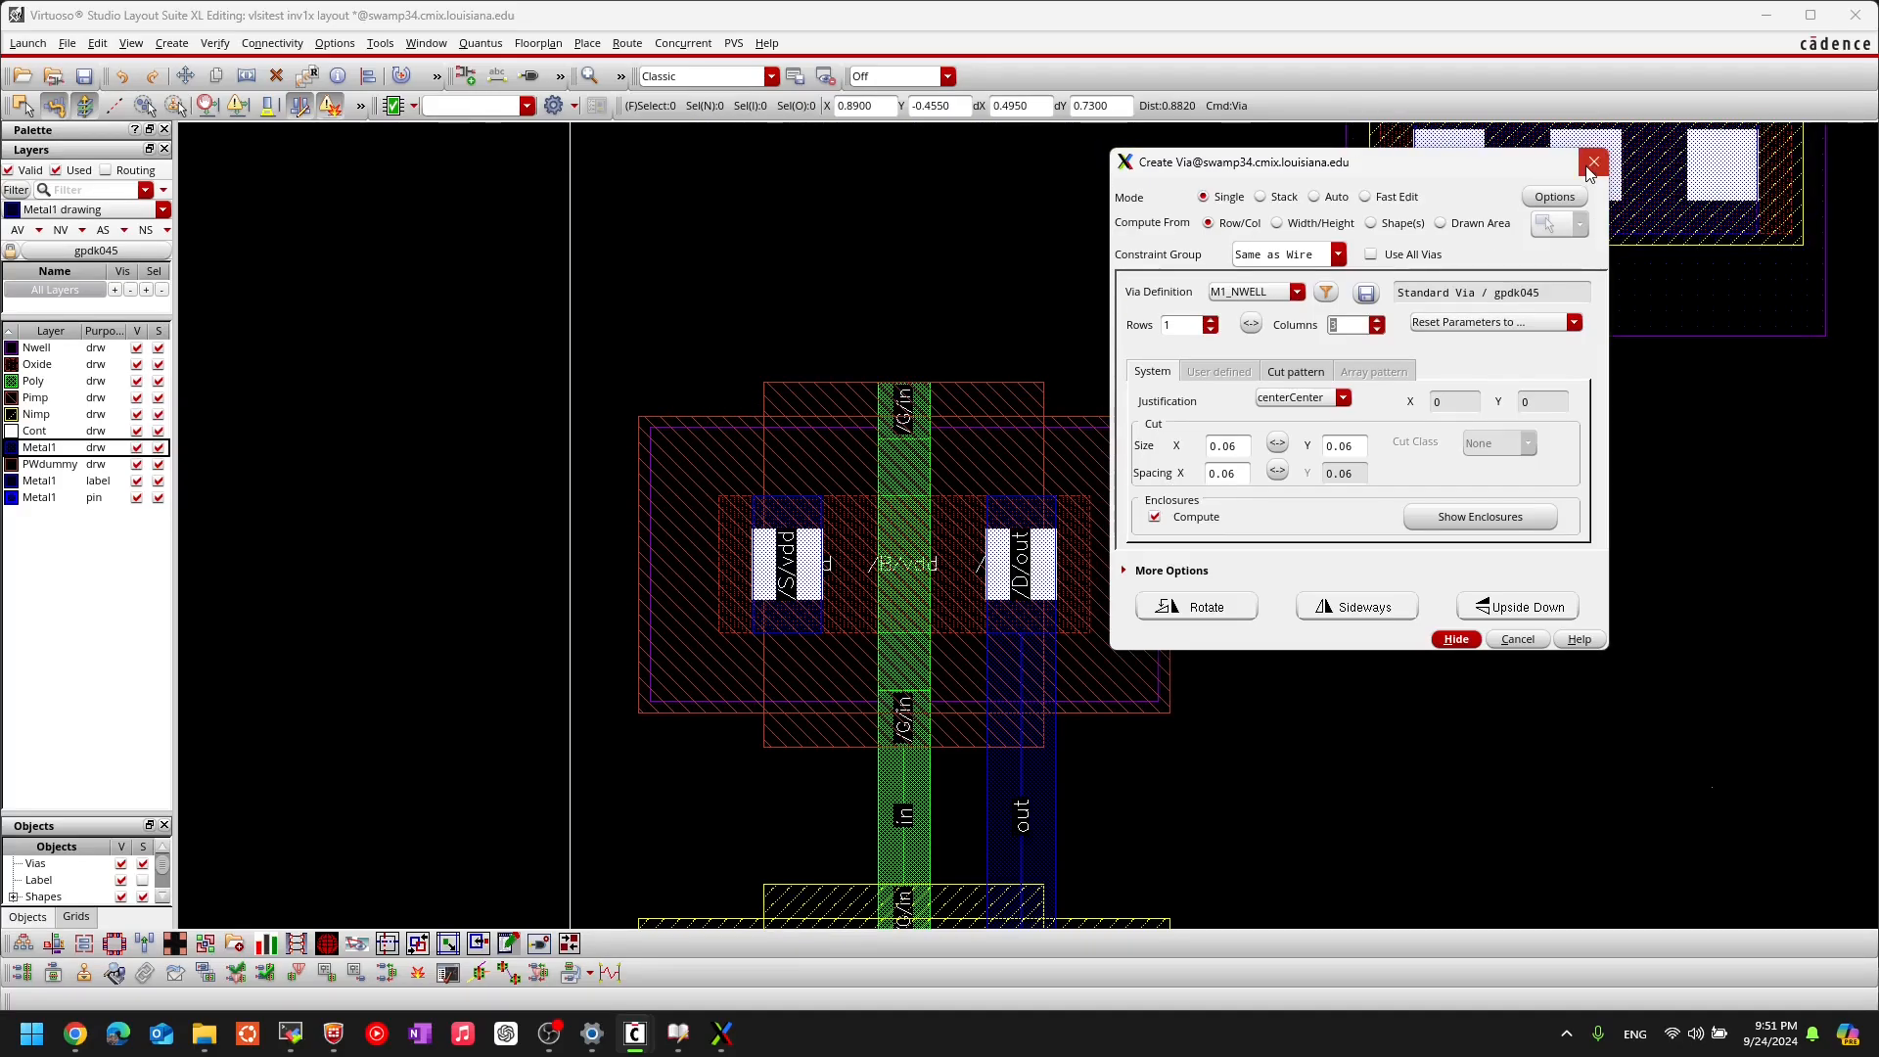
{"action": "left_click", "coordinate": [1456, 640]}
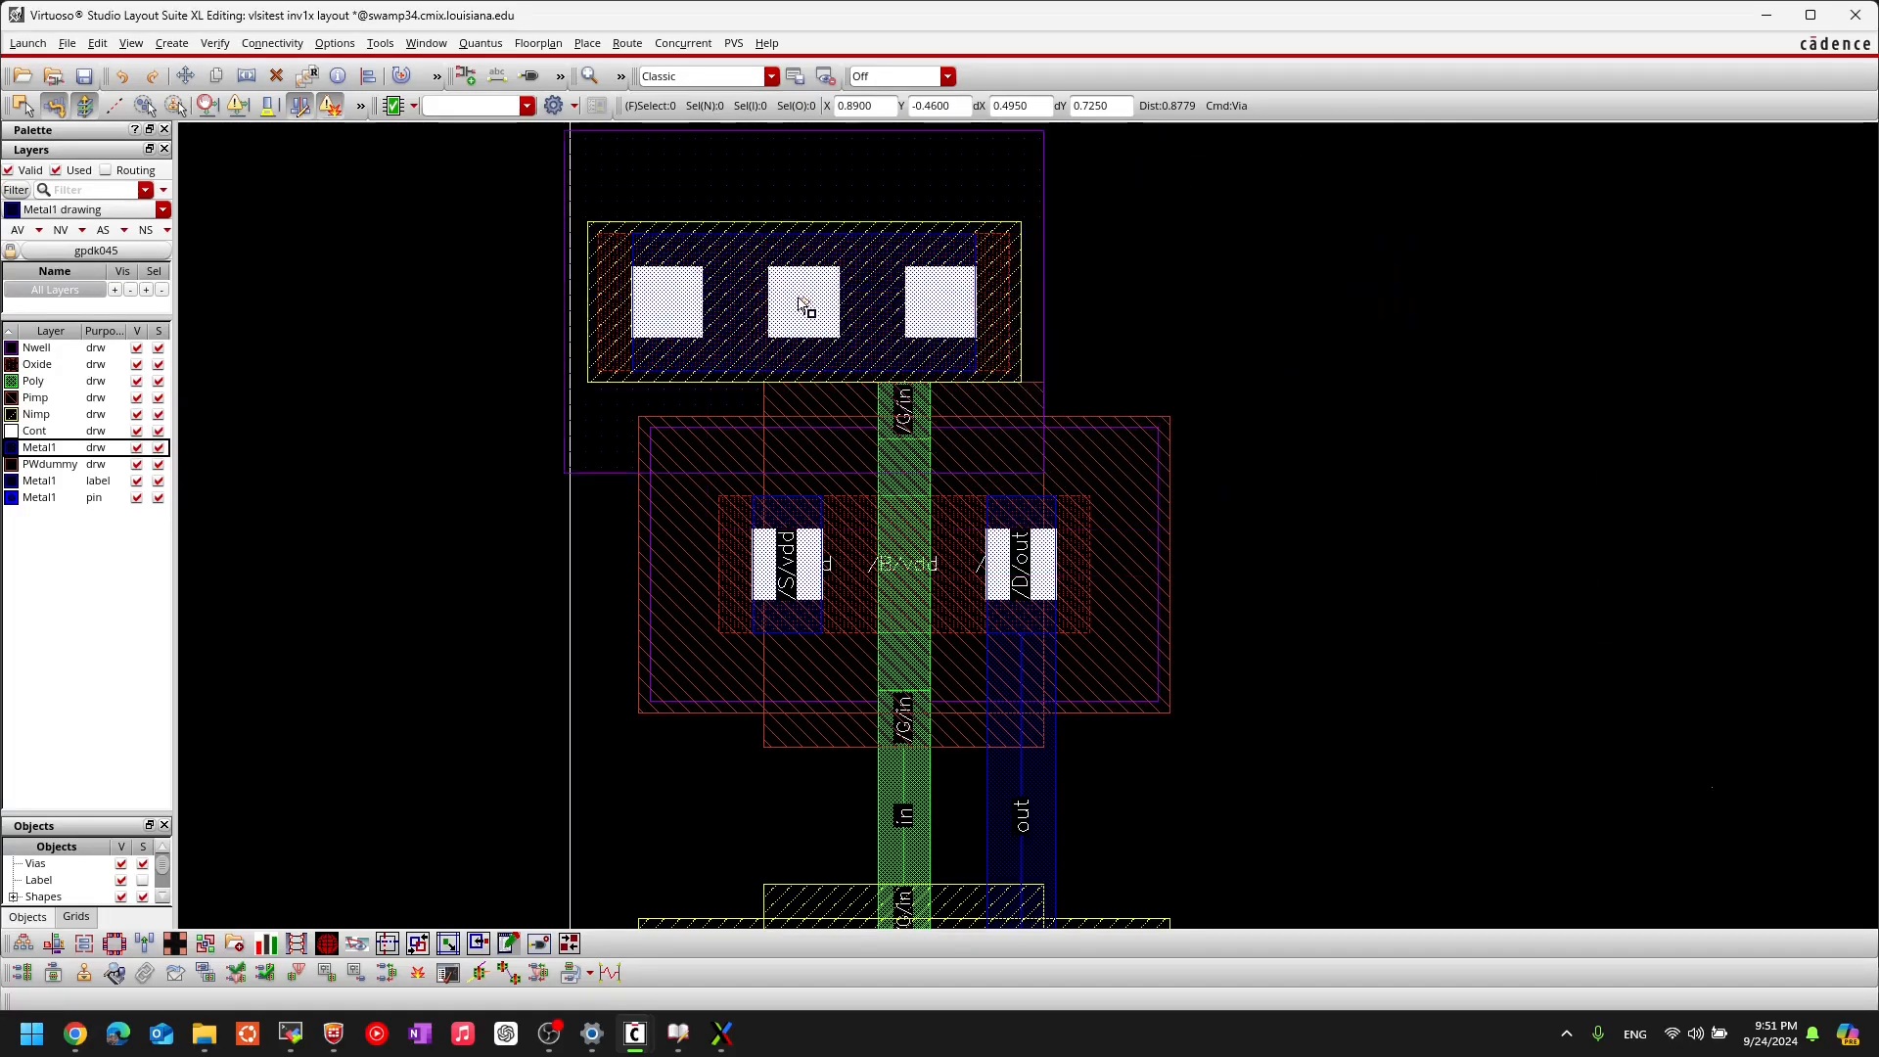
{"action": "scroll", "coordinate": [1018, 315], "scroll_direction": "down", "scroll_amount": 1}
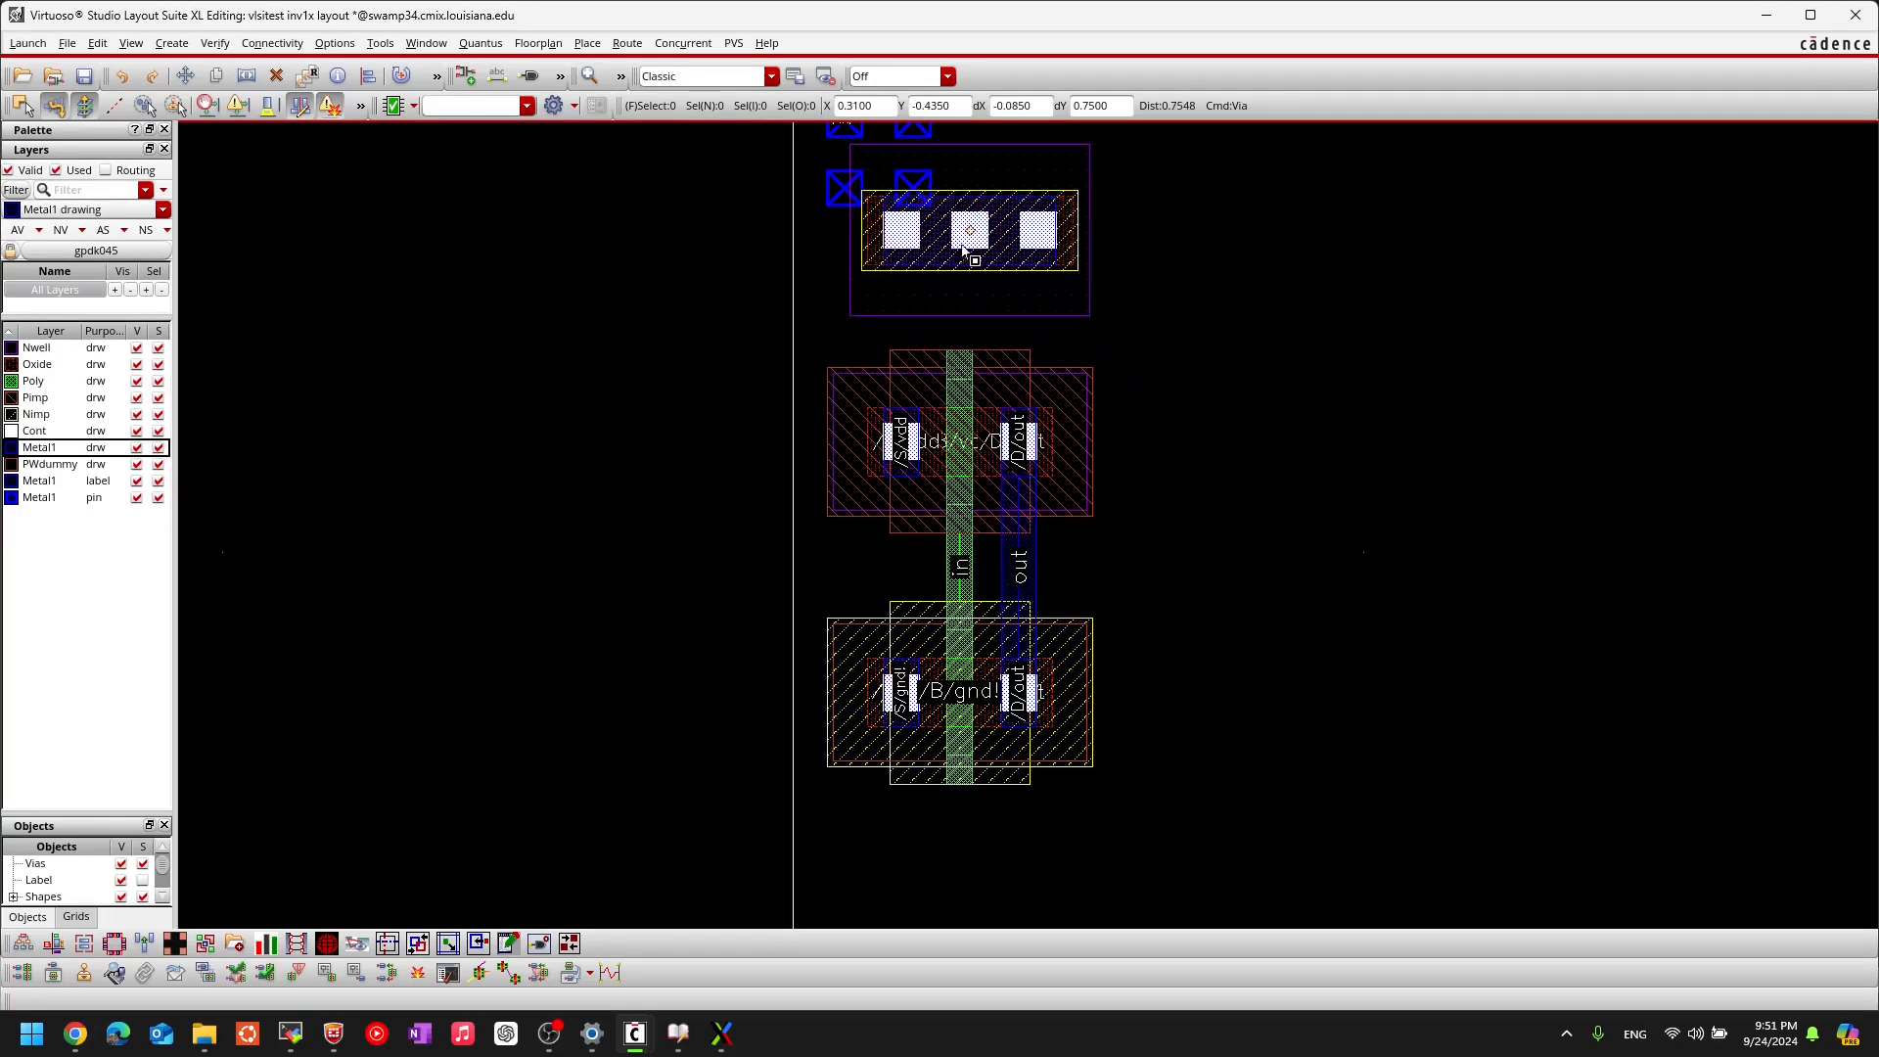
{"action": "scroll", "coordinate": [963, 262], "scroll_direction": "up", "scroll_amount": 1}
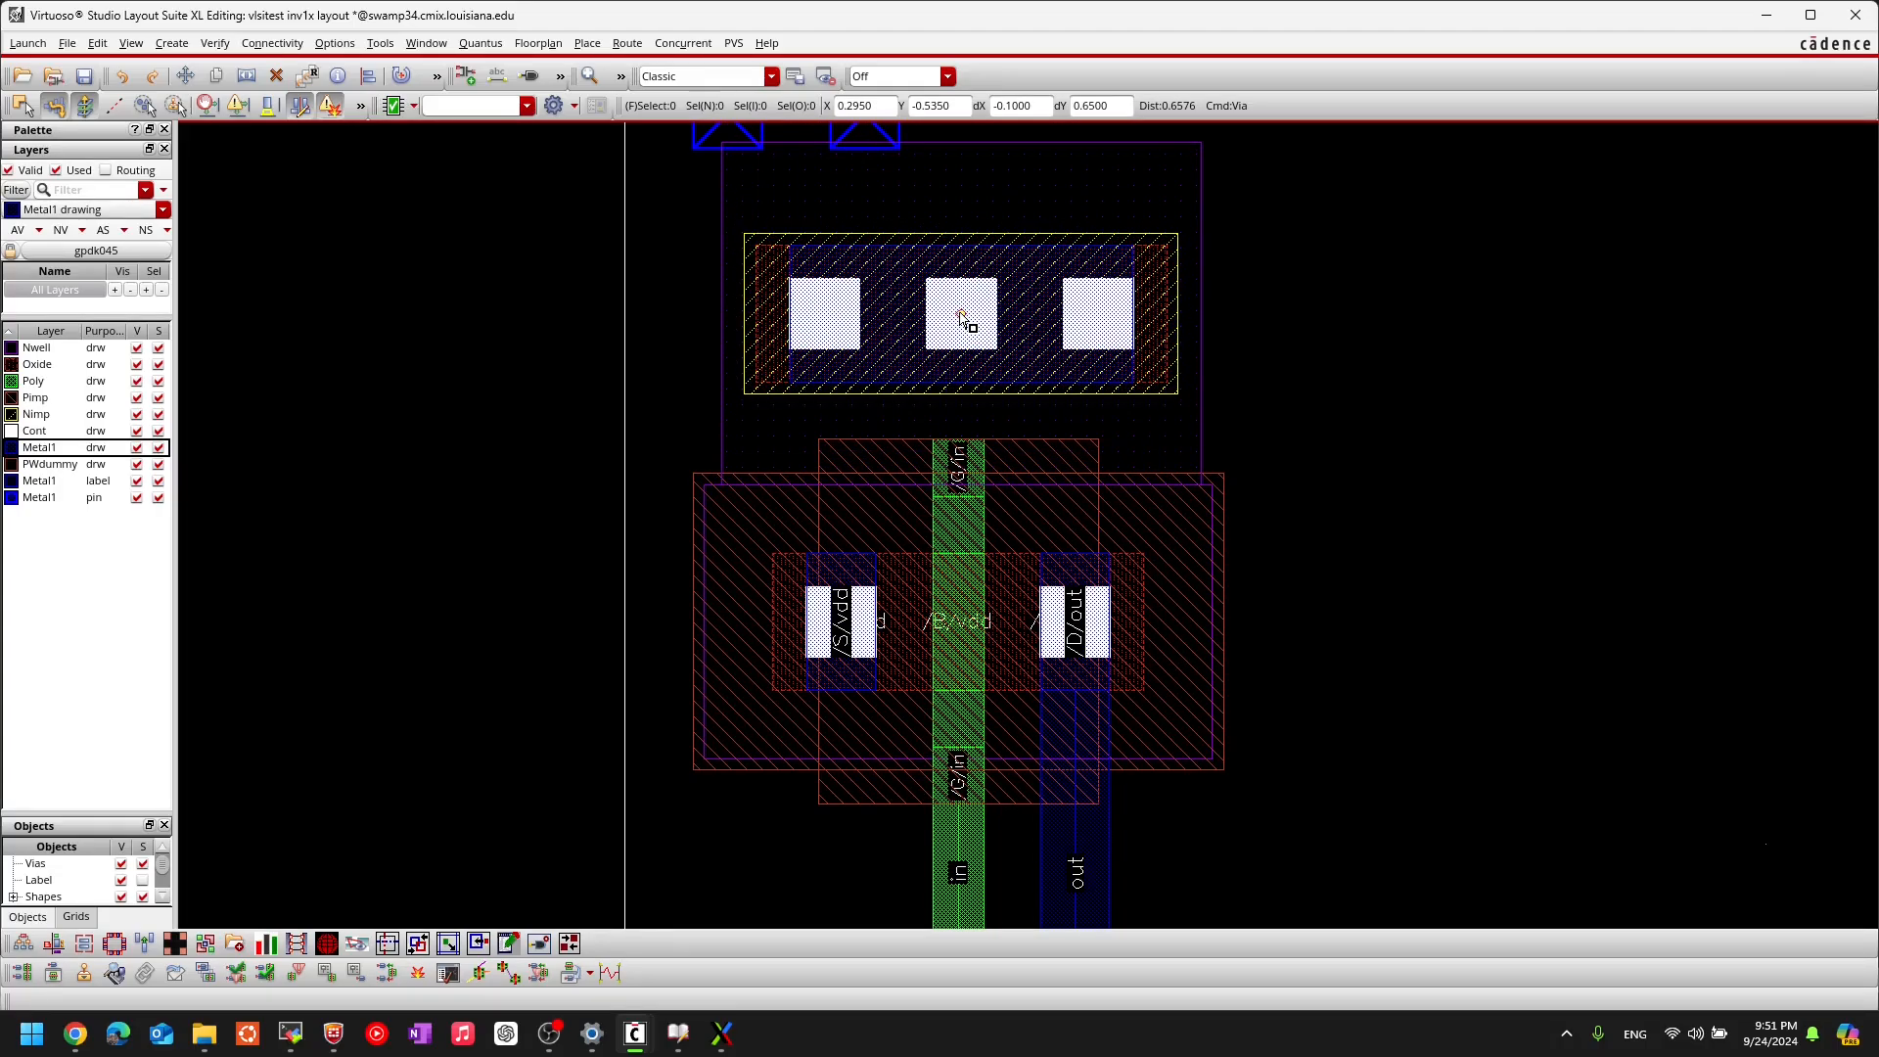
{"action": "left_click", "coordinate": [965, 318]}
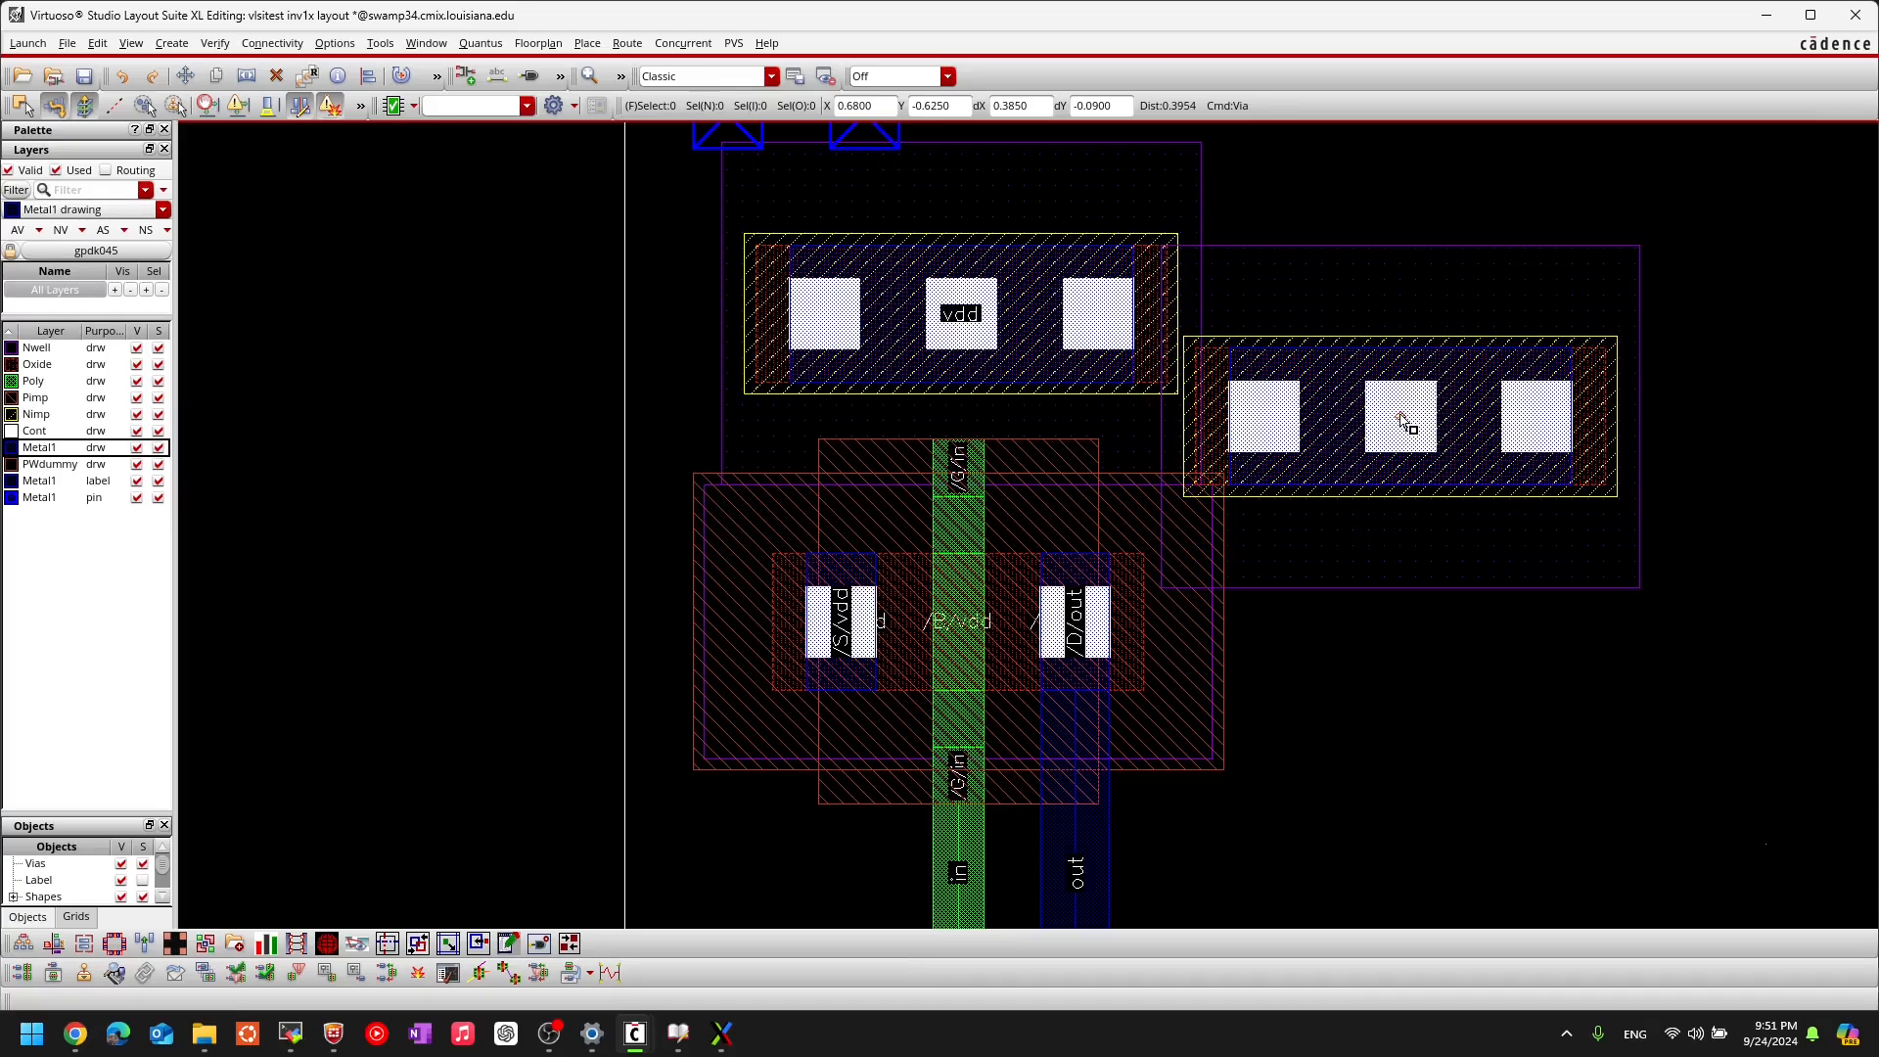
{"action": "key", "text": "Escape"}
Step: Configure another single via with definition M1_PSUB, 1 row and 3 columns
{"action": "scroll", "coordinate": [1386, 428], "scroll_direction": "down", "scroll_amount": 2}
{"action": "scroll", "coordinate": [1284, 405], "scroll_direction": "up", "scroll_amount": 4}
{"action": "scroll", "coordinate": [1284, 405], "scroll_direction": "down", "scroll_amount": 4}
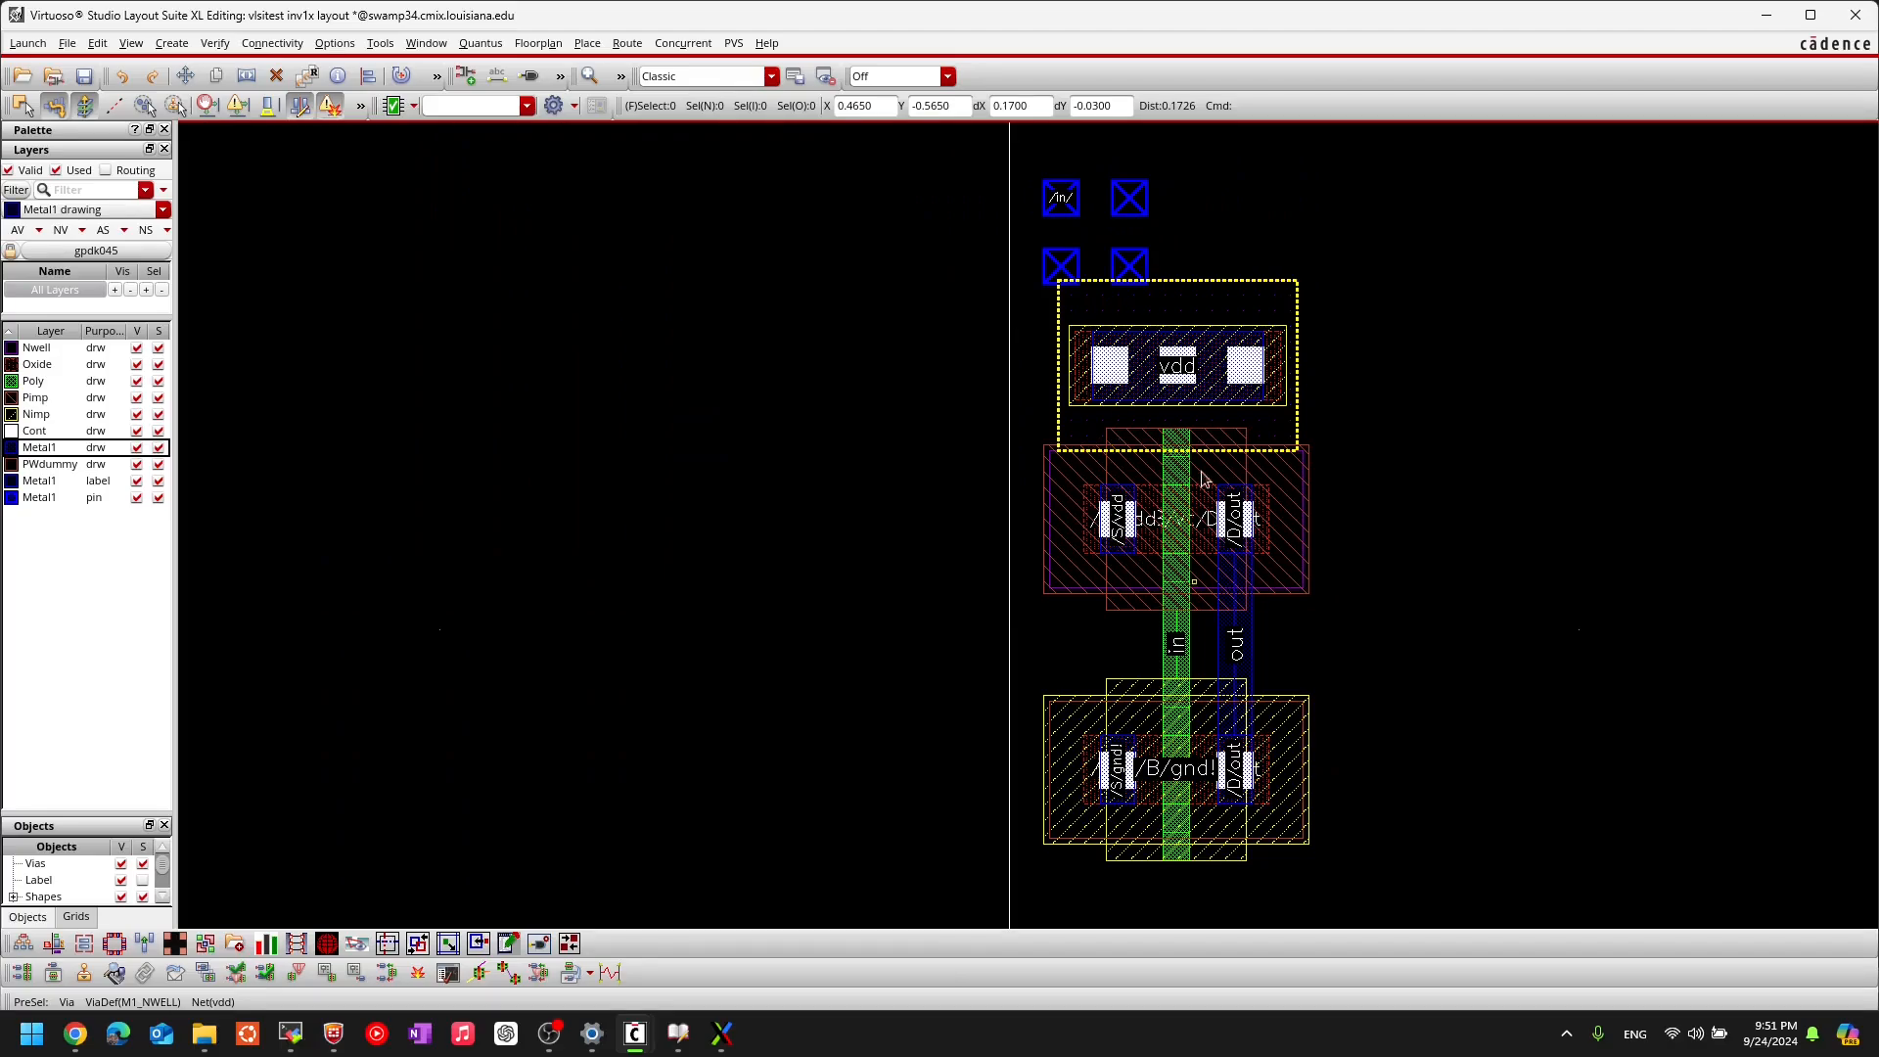
{"action": "middle_click_drag", "start_coordinate": [1416, 662], "coordinate": [1141, 442]}
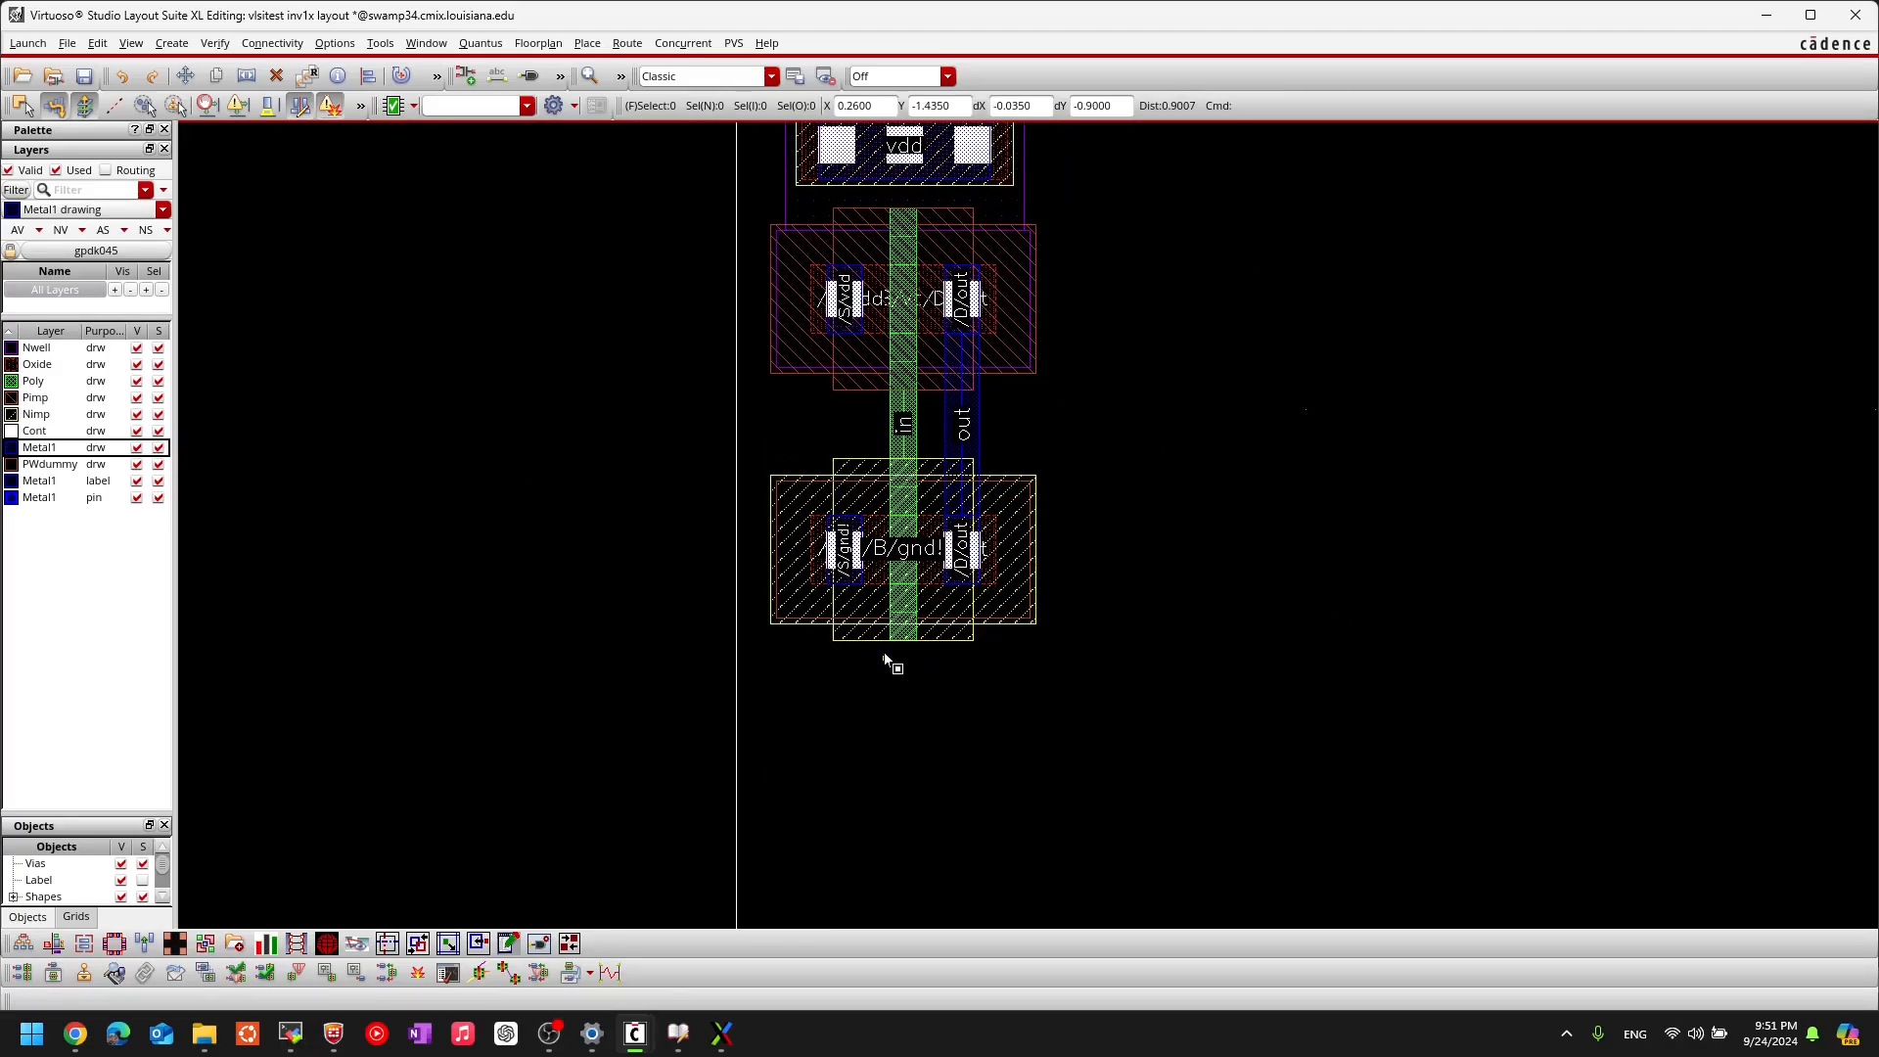
{"action": "key", "text": "o"}
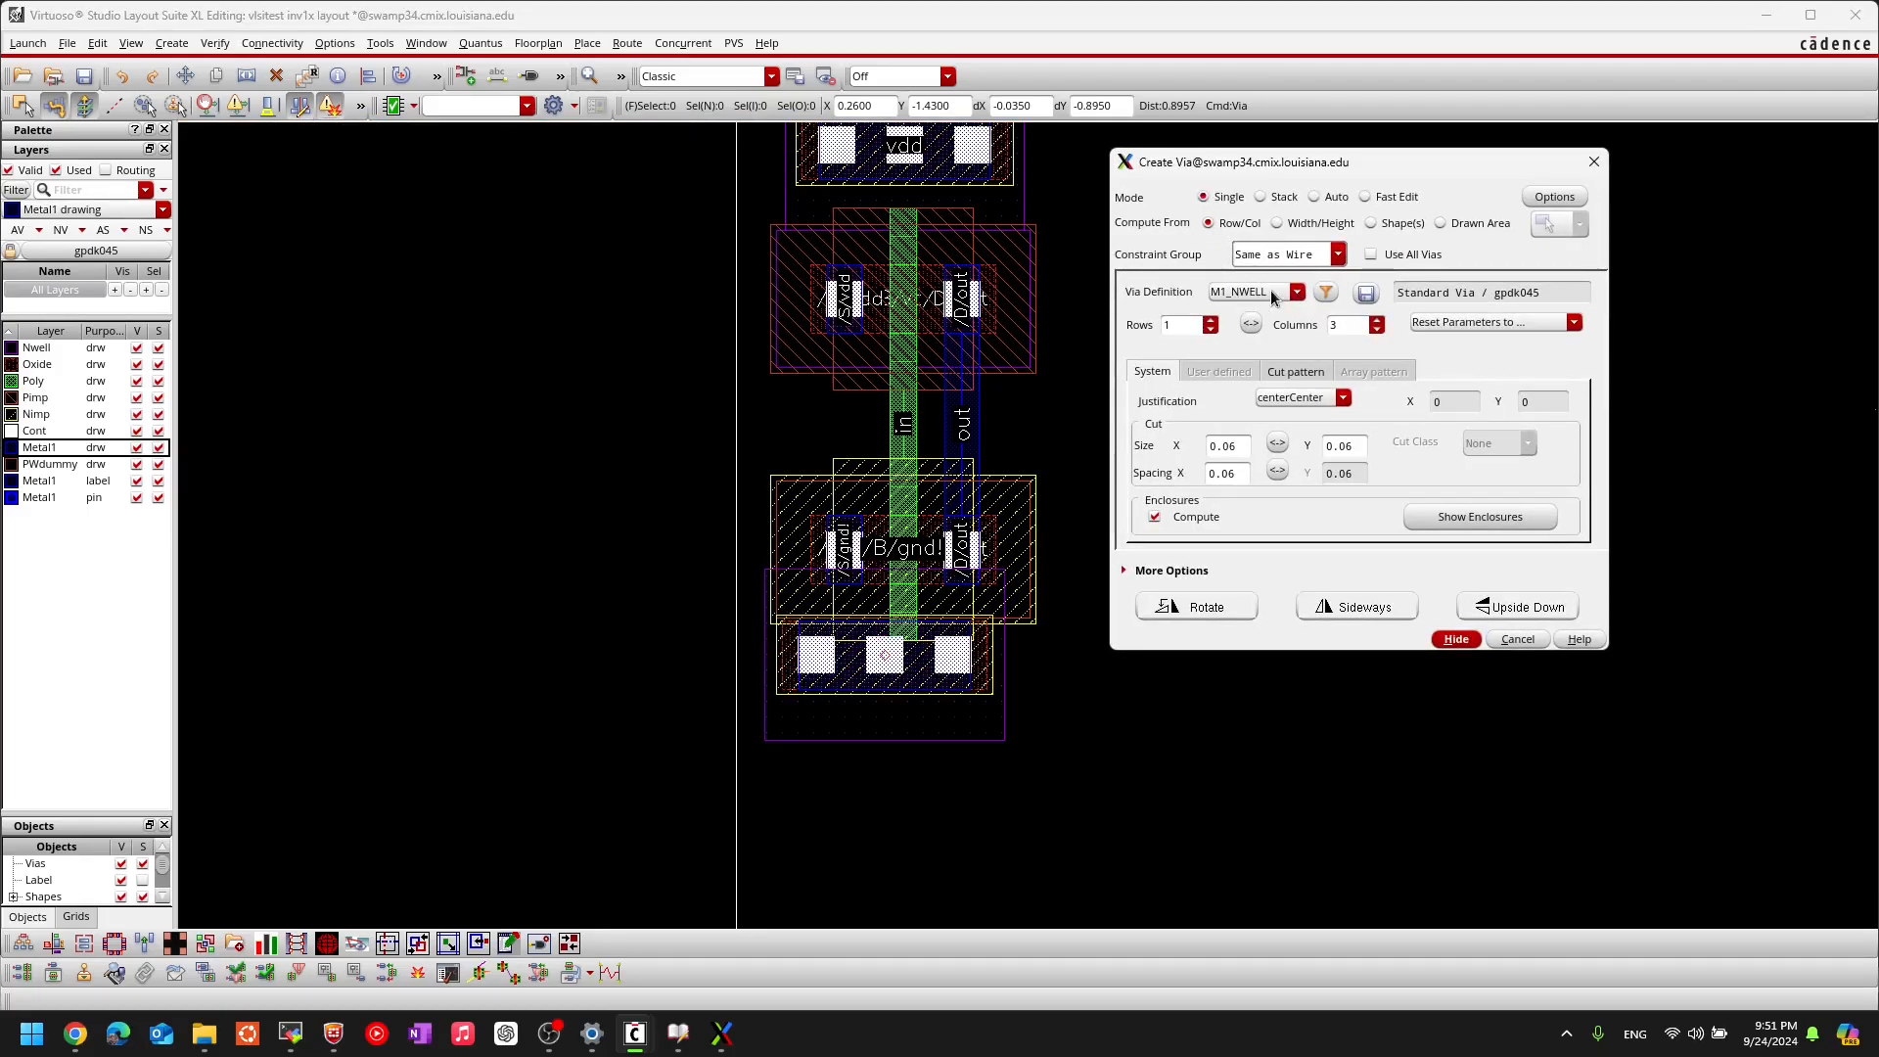
{"action": "left_click", "coordinate": [1268, 293]}
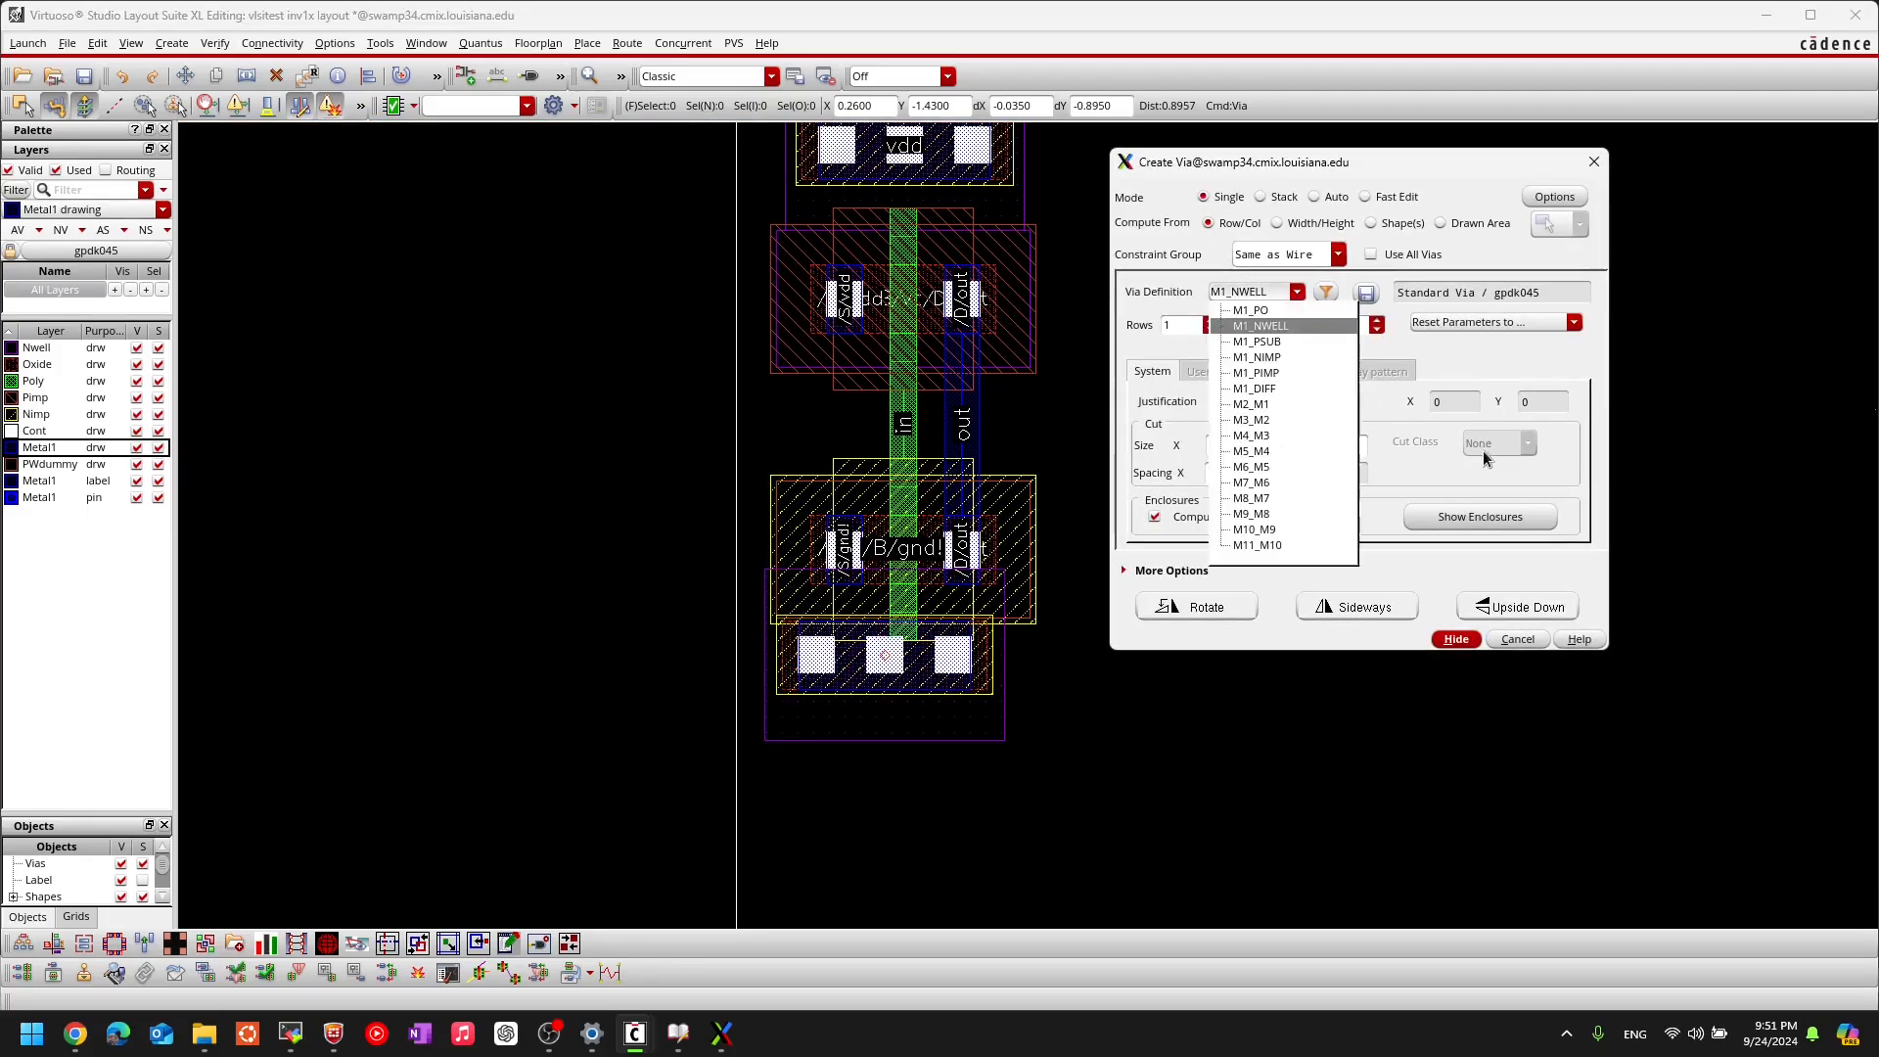
{"action": "left_click", "coordinate": [1284, 340]}
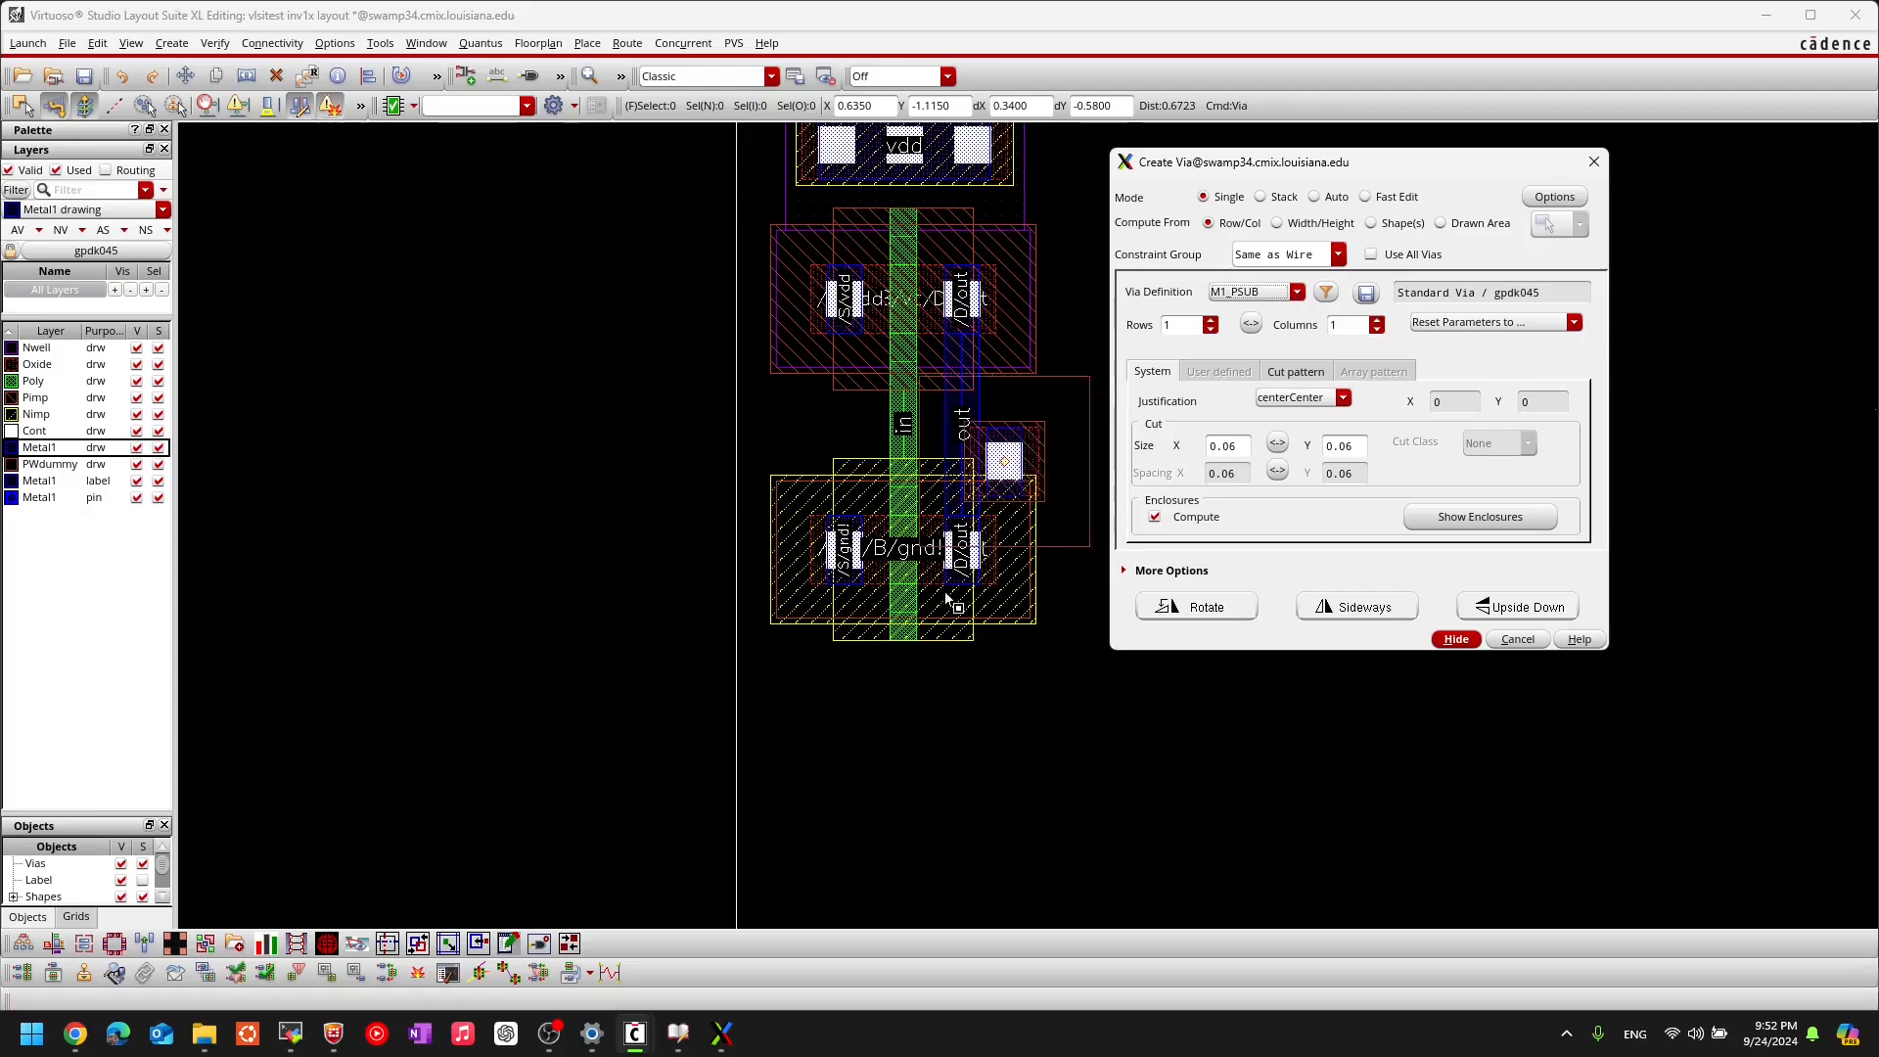
{"action": "left_click", "coordinate": [1378, 320]}
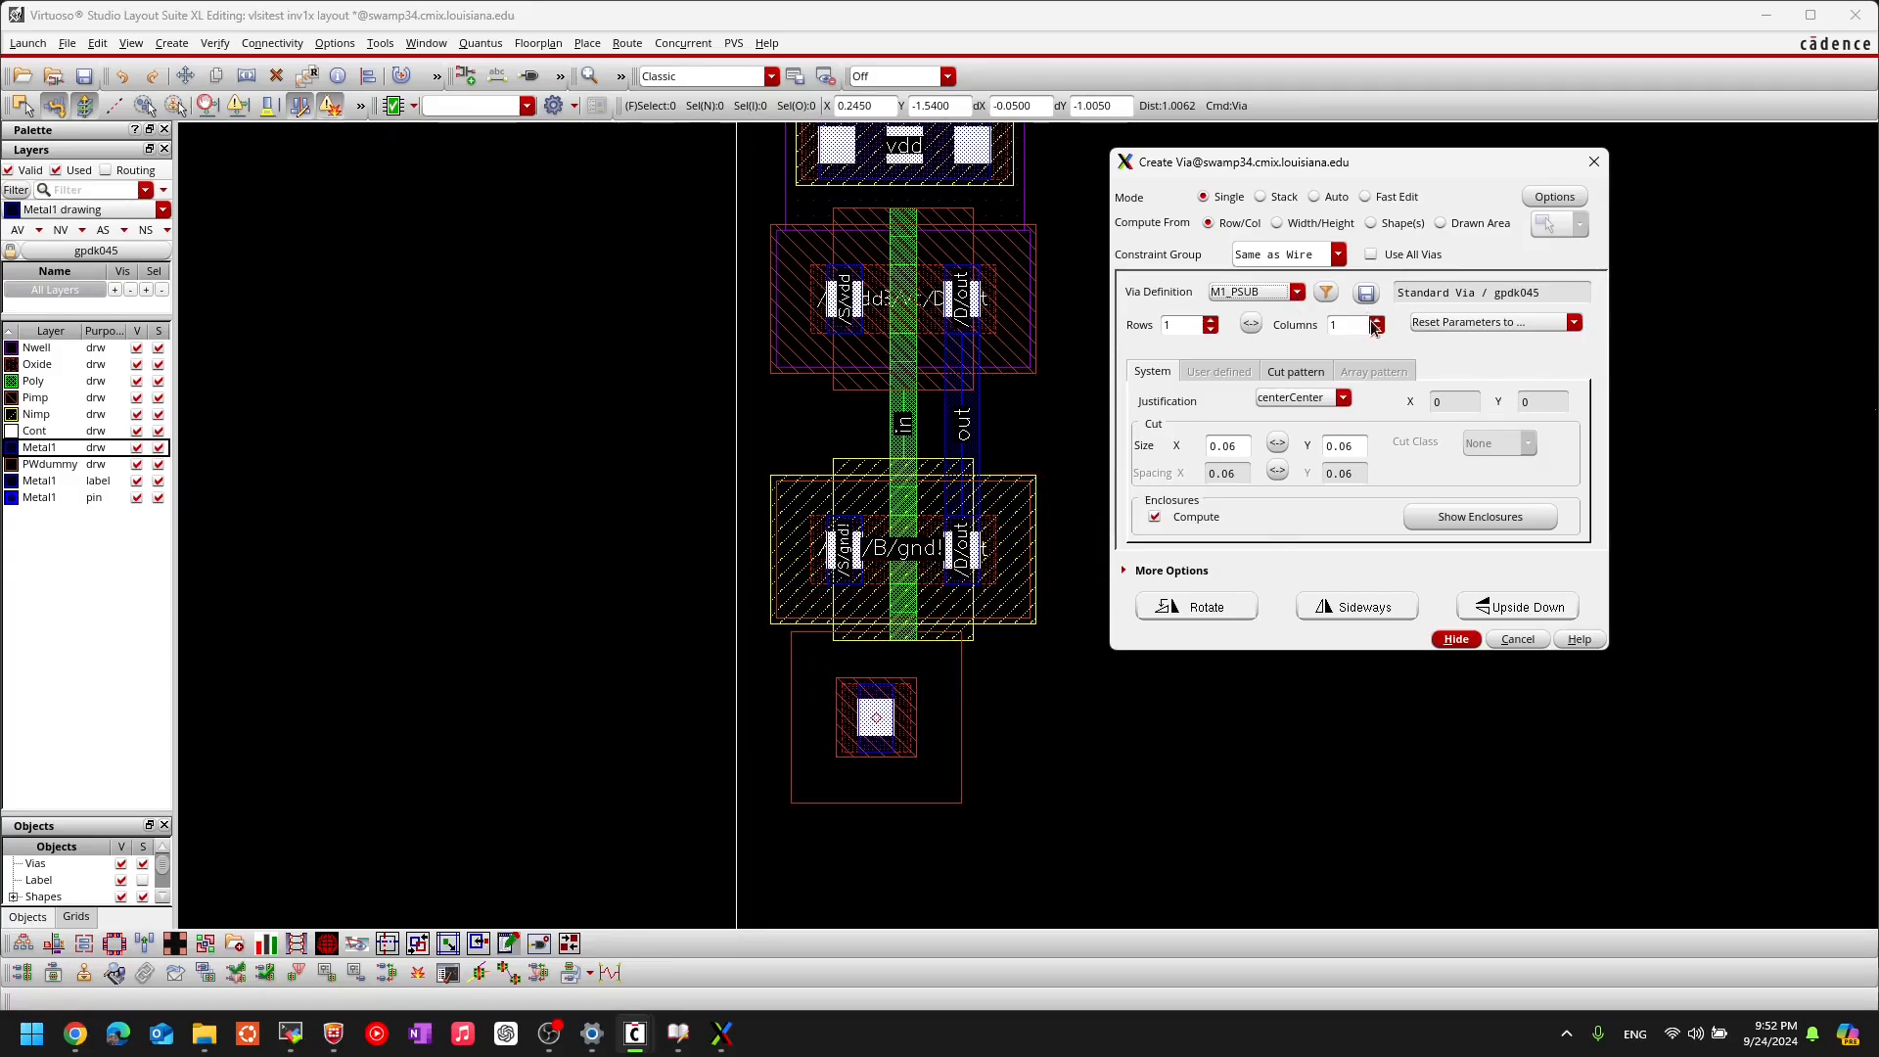
{"action": "left_click", "coordinate": [1377, 319]}
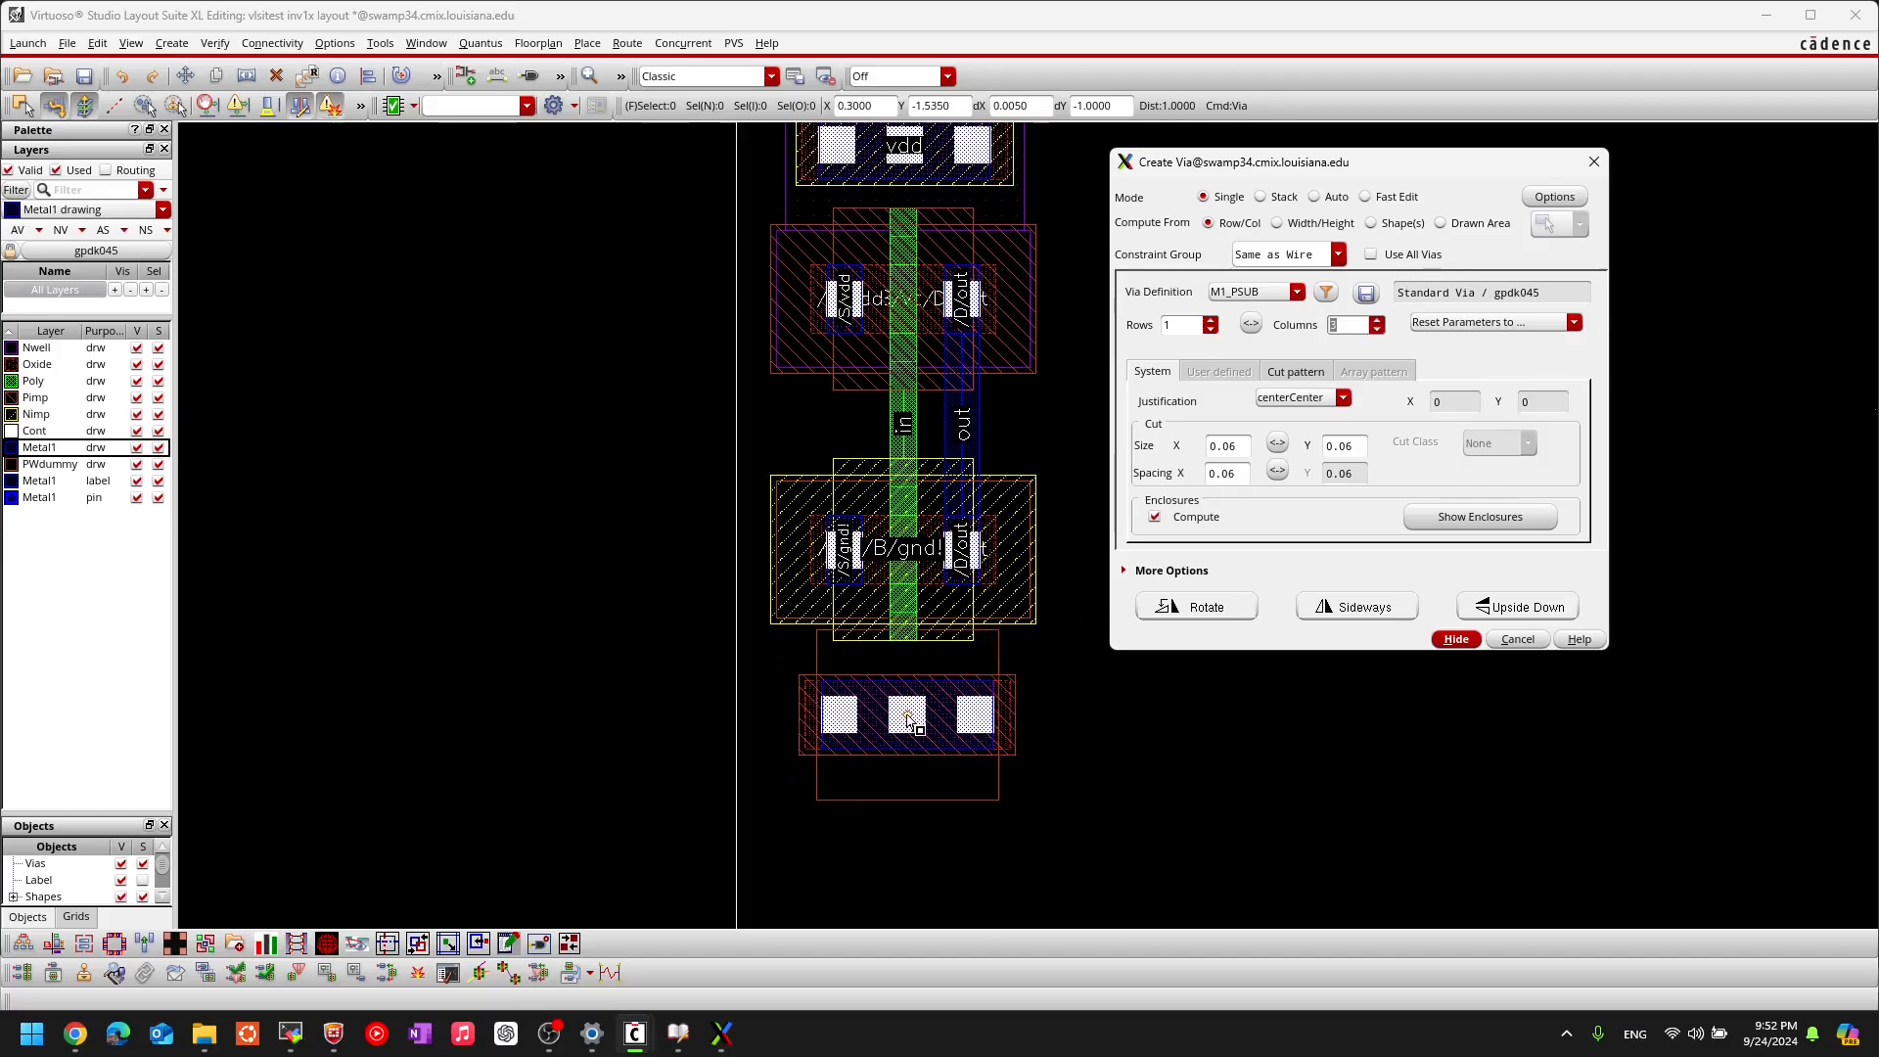
Step: Place the three-contact M1_PSUB via below the NMOS, aligned with the gate at about X 0.295, Y -1.515
{"action": "scroll", "coordinate": [892, 697], "scroll_direction": "up", "scroll_amount": 1, "text": "ctrl"}
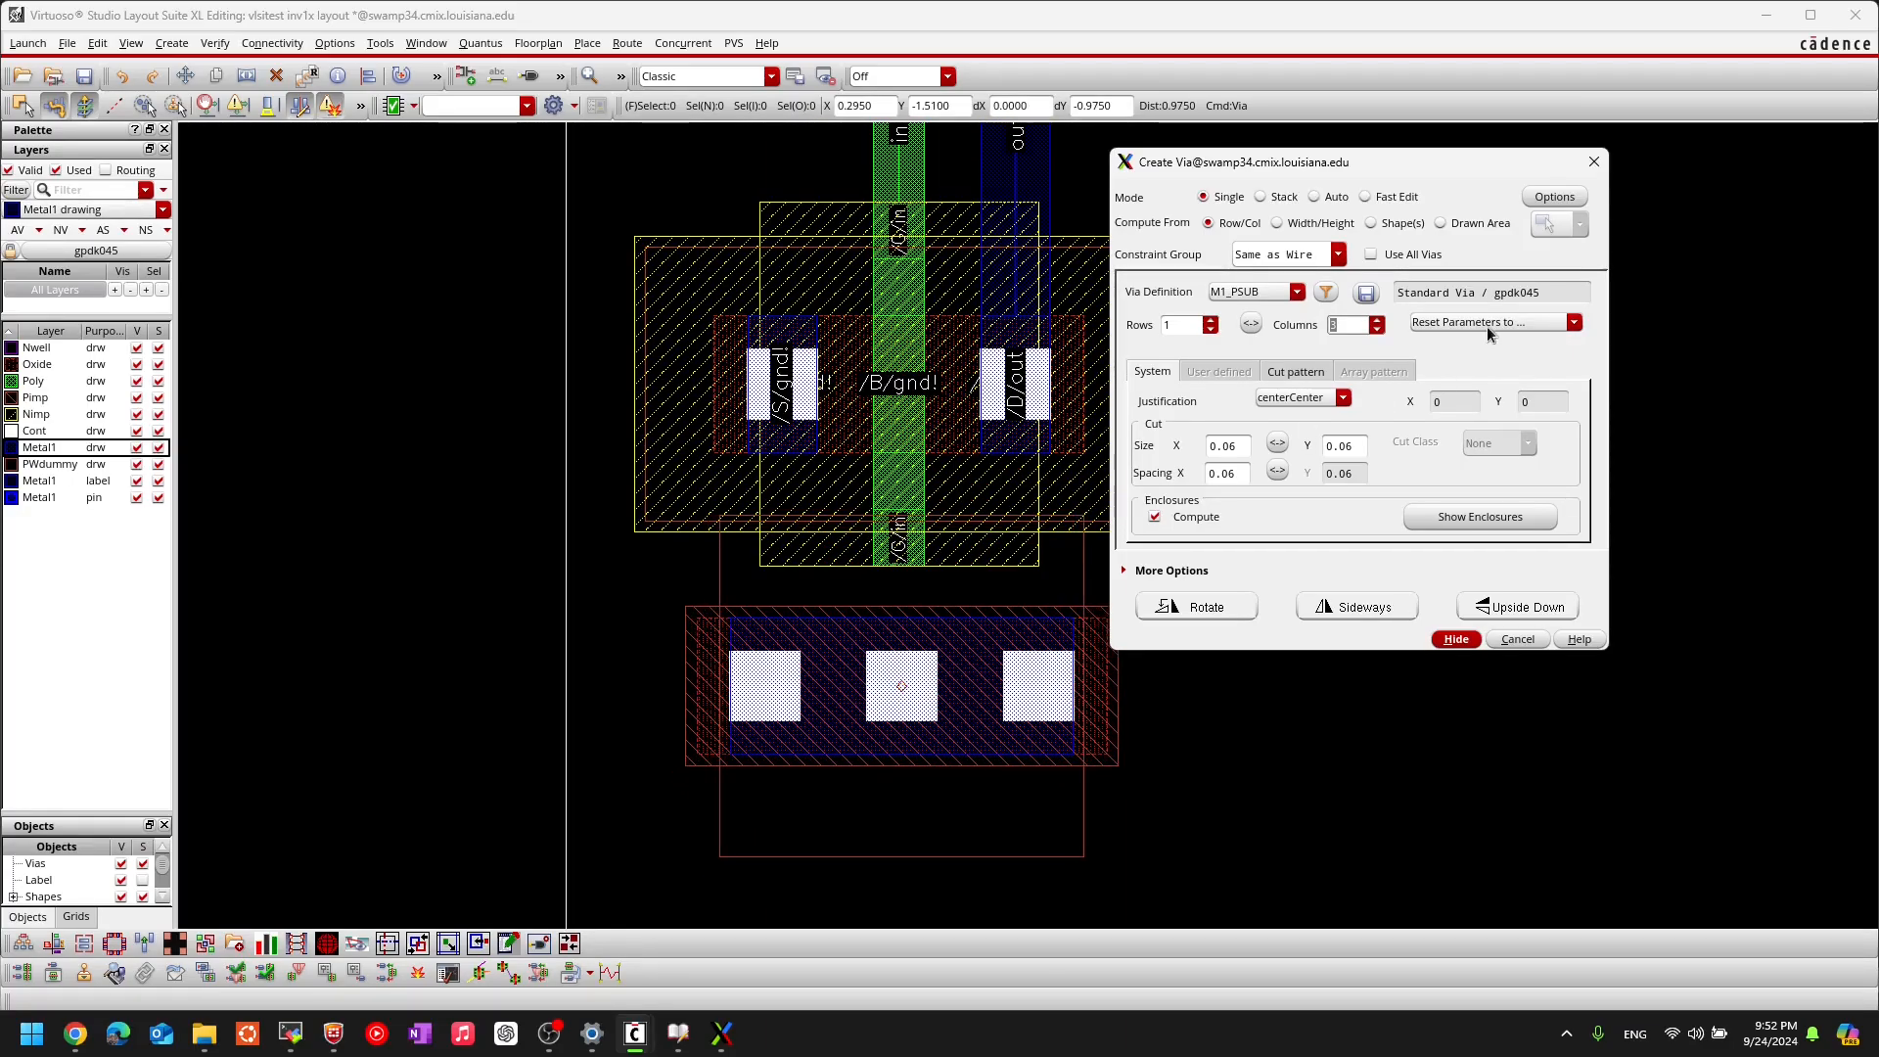
{"action": "left_click", "coordinate": [1457, 640]}
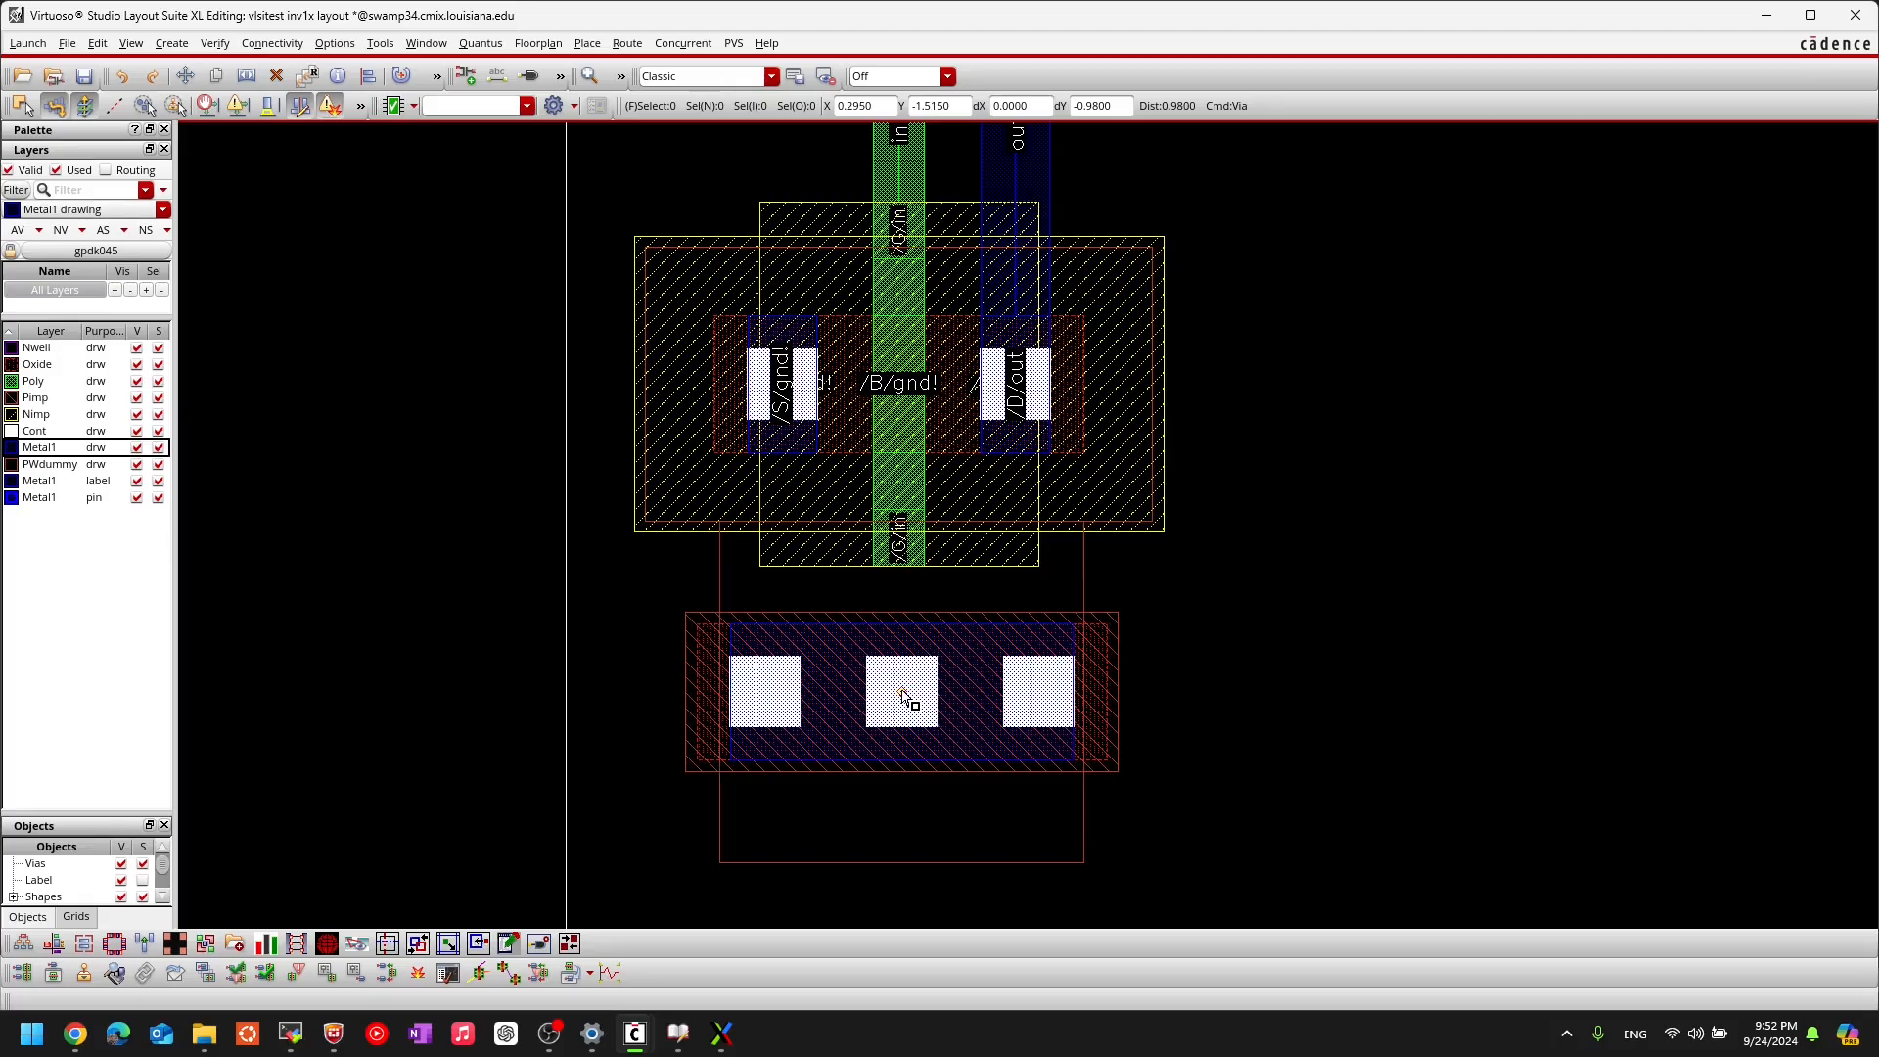
{"action": "left_click", "coordinate": [904, 697]}
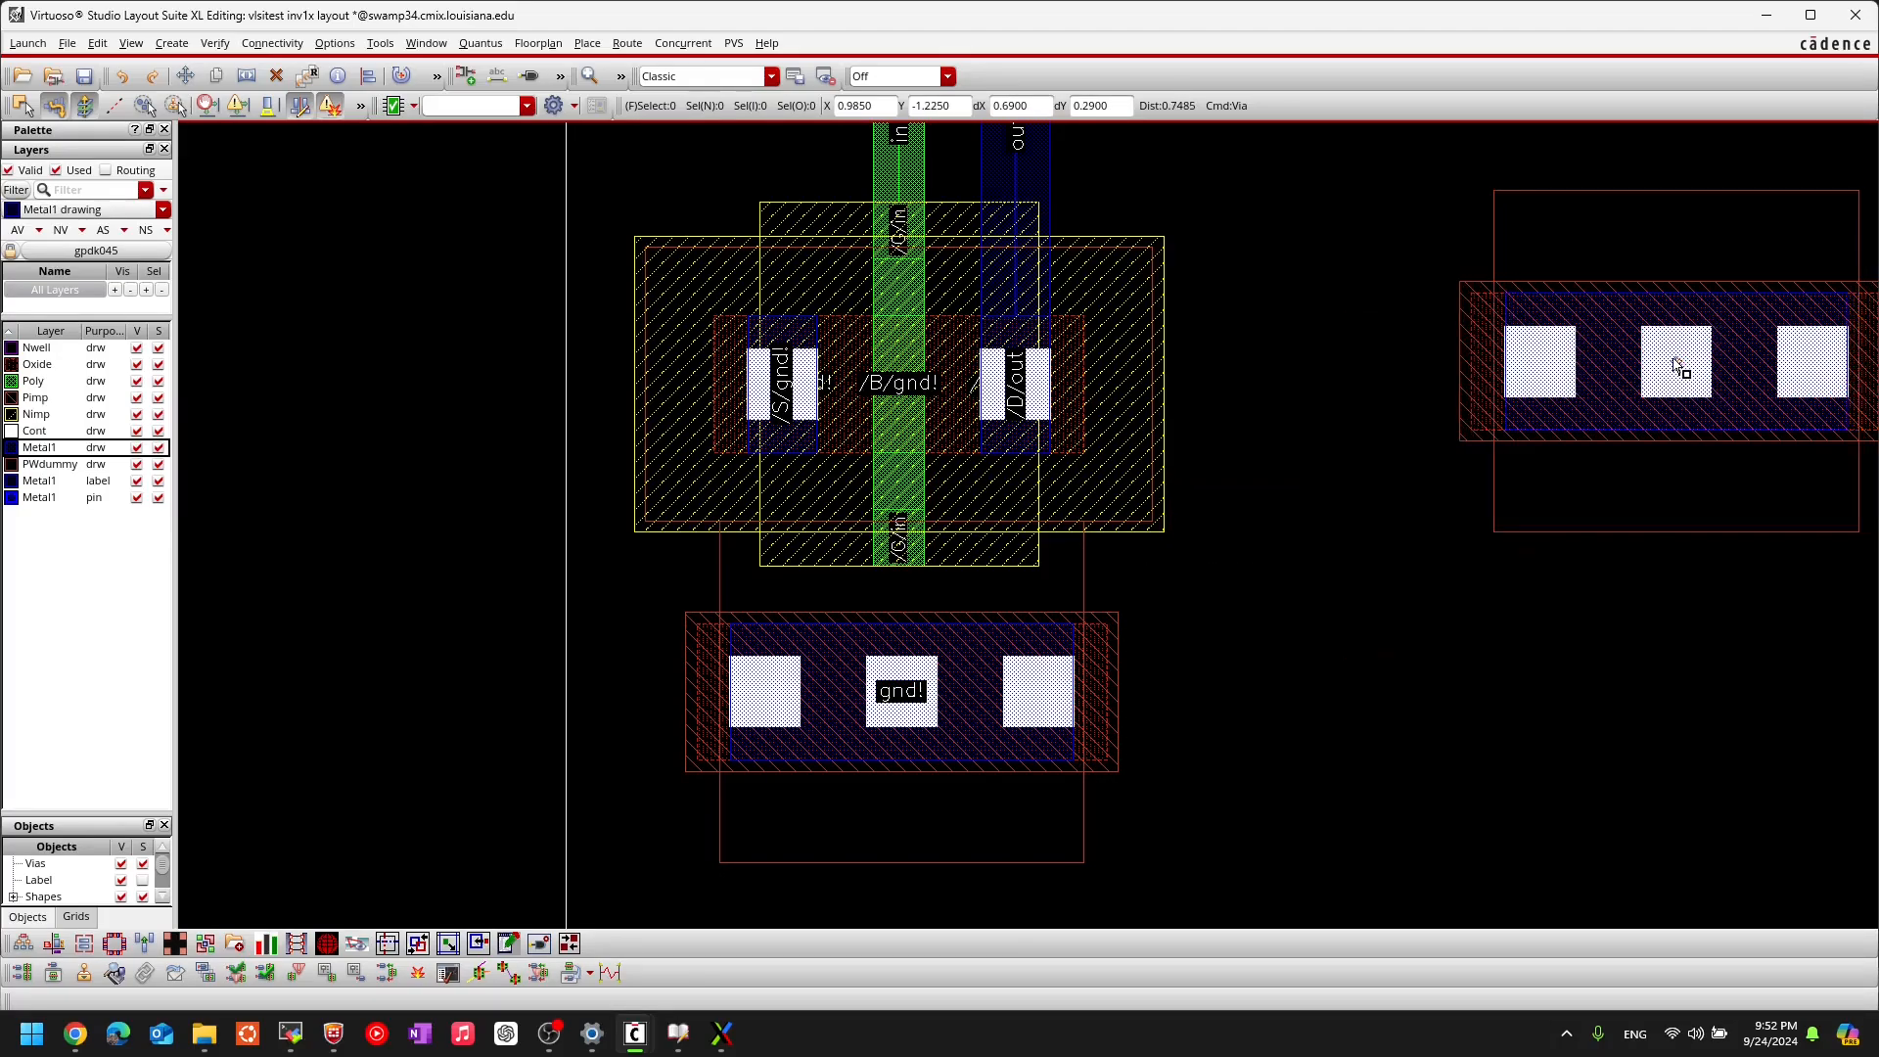
{"action": "key", "text": "Escape"}
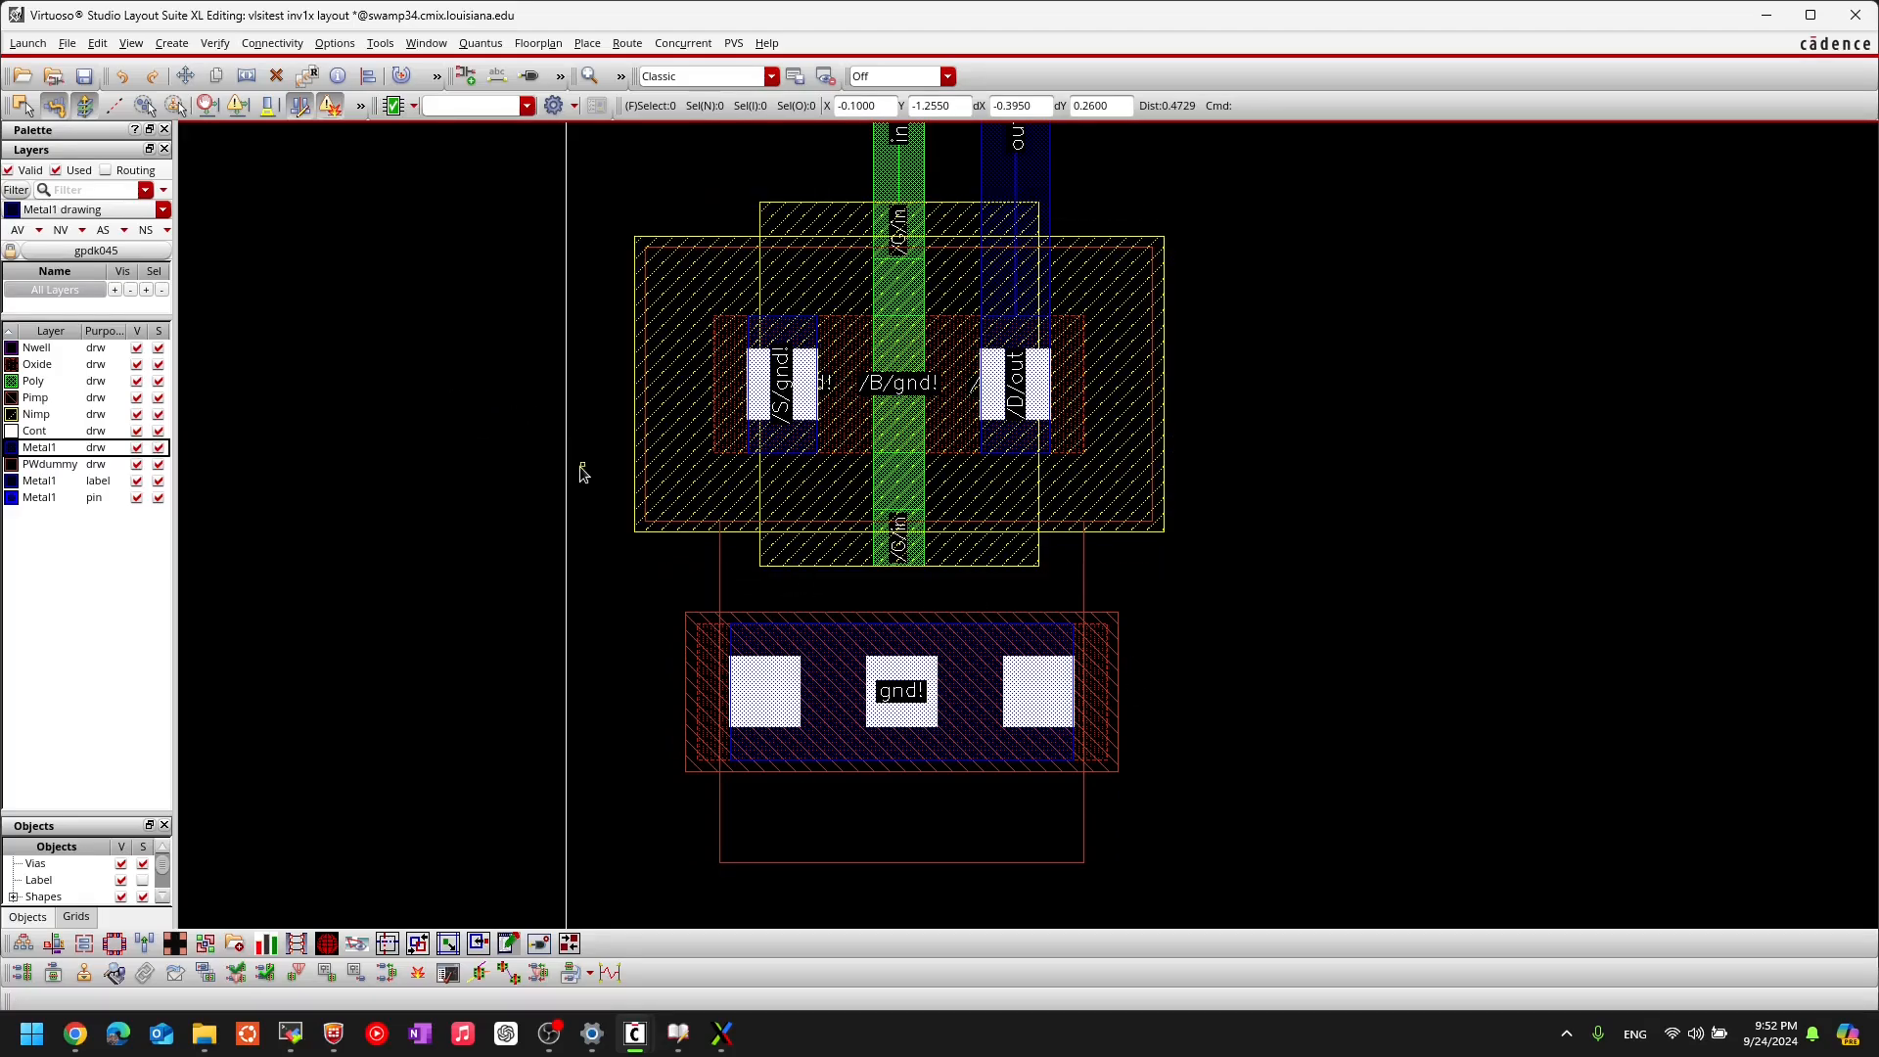
{"action": "scroll", "coordinate": [580, 464], "scroll_direction": "down", "scroll_amount": 1}
{"action": "middle_click_drag", "start_coordinate": [577, 465], "coordinate": [723, 471]}
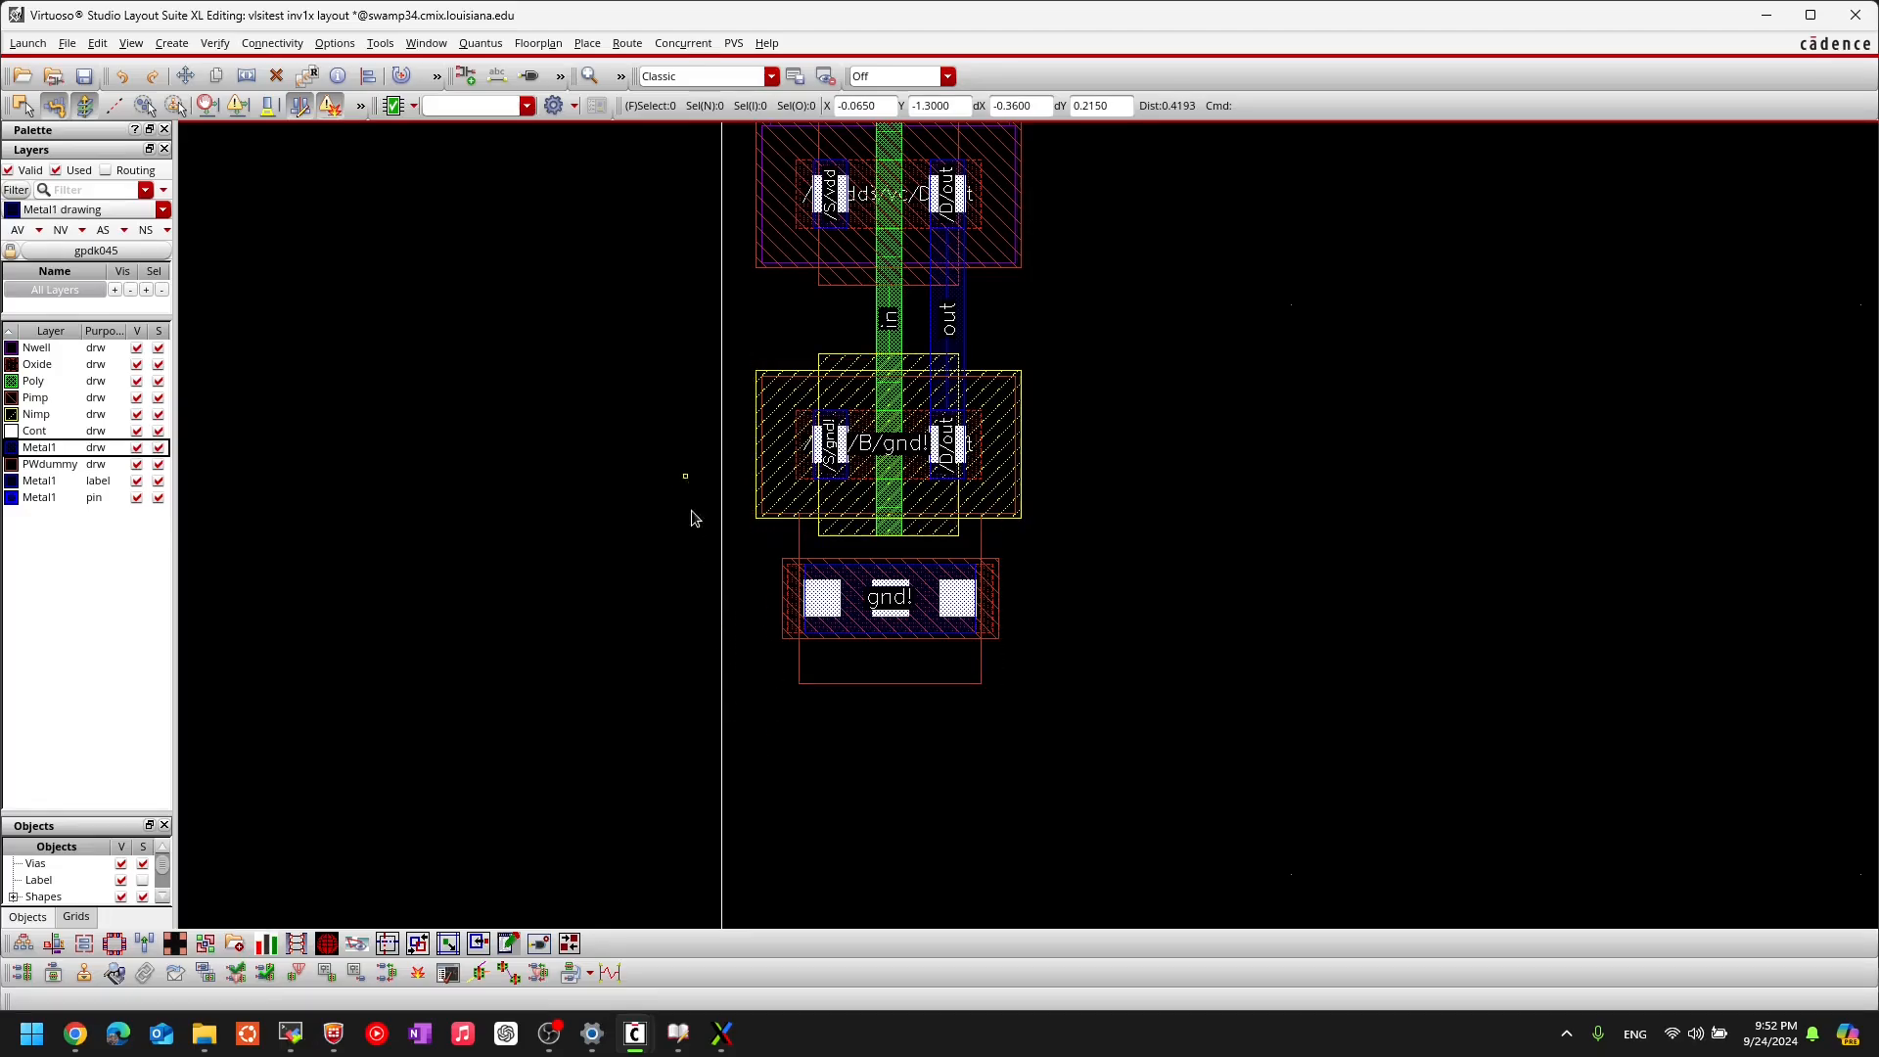
{"action": "middle_click_drag", "start_coordinate": [688, 524], "coordinate": [705, 612]}
{"action": "scroll", "coordinate": [705, 611], "scroll_direction": "up", "scroll_amount": 1, "text": "ctrl"}
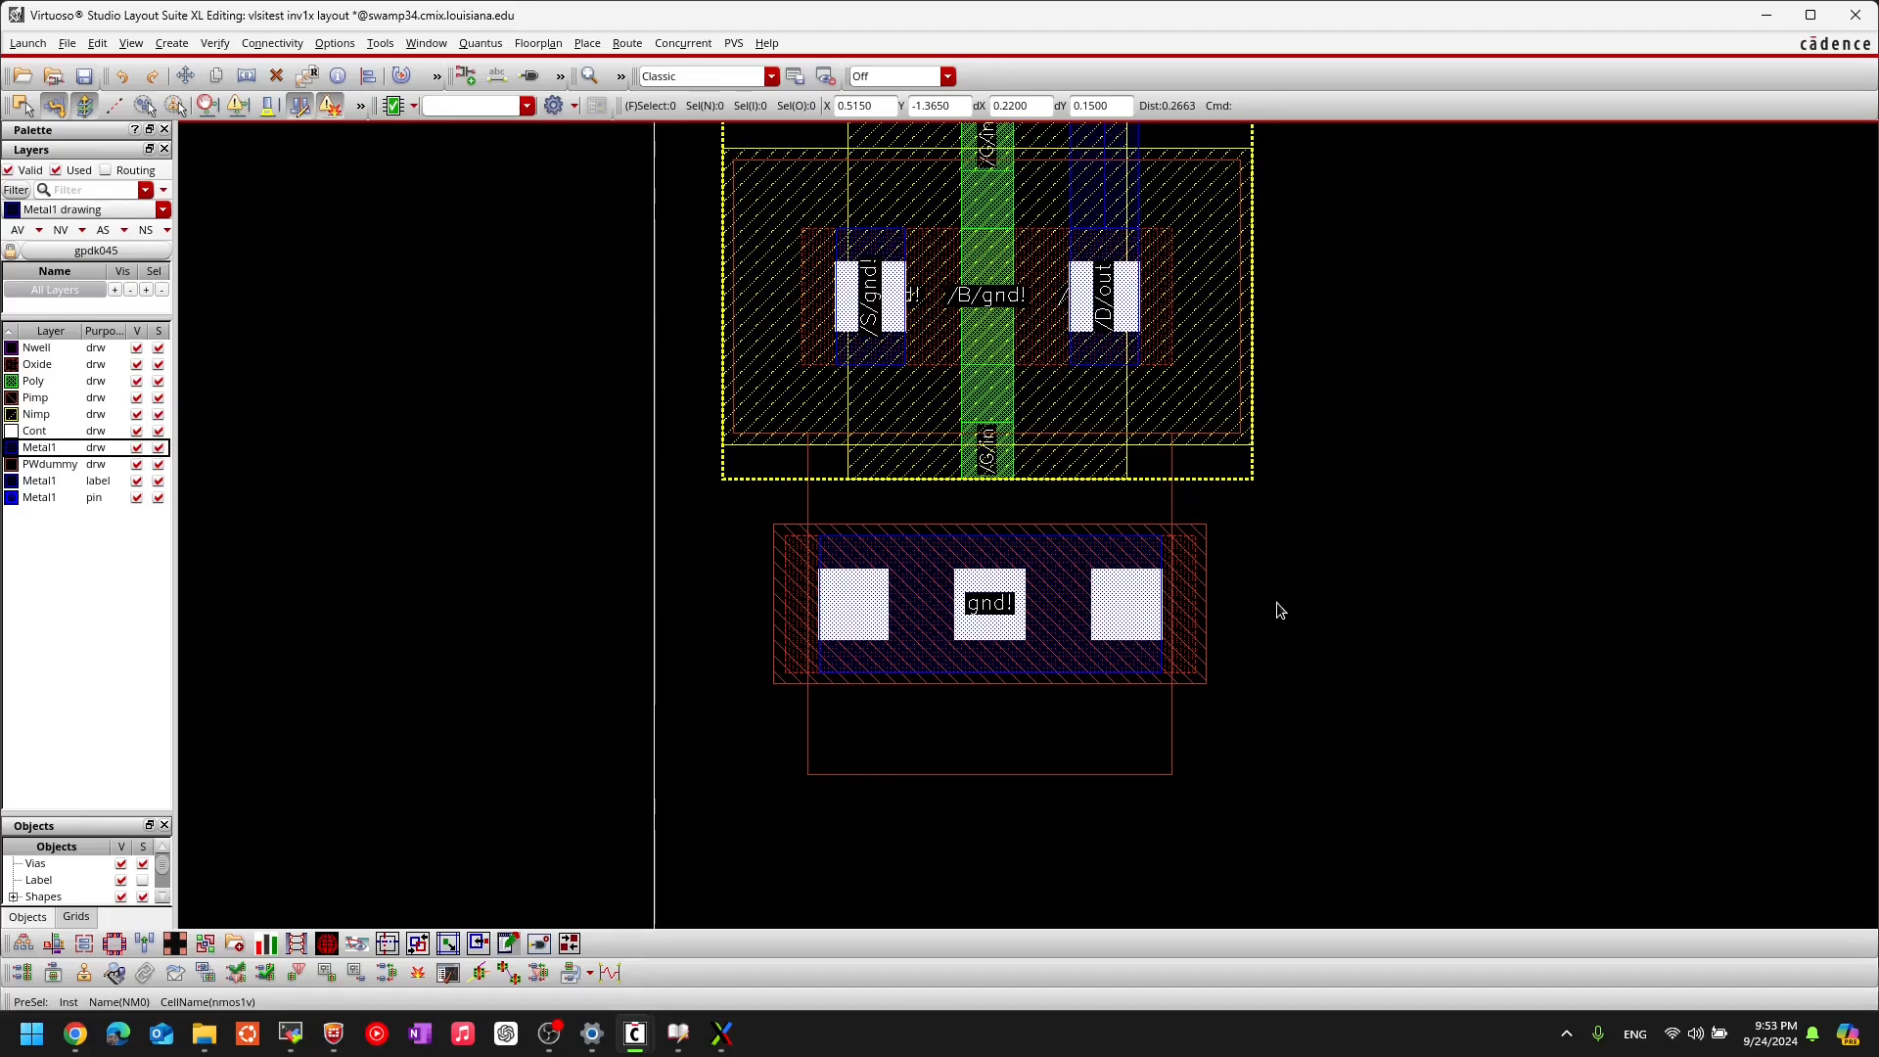
{"action": "scroll", "coordinate": [1418, 459], "scroll_direction": "down", "scroll_amount": 3}
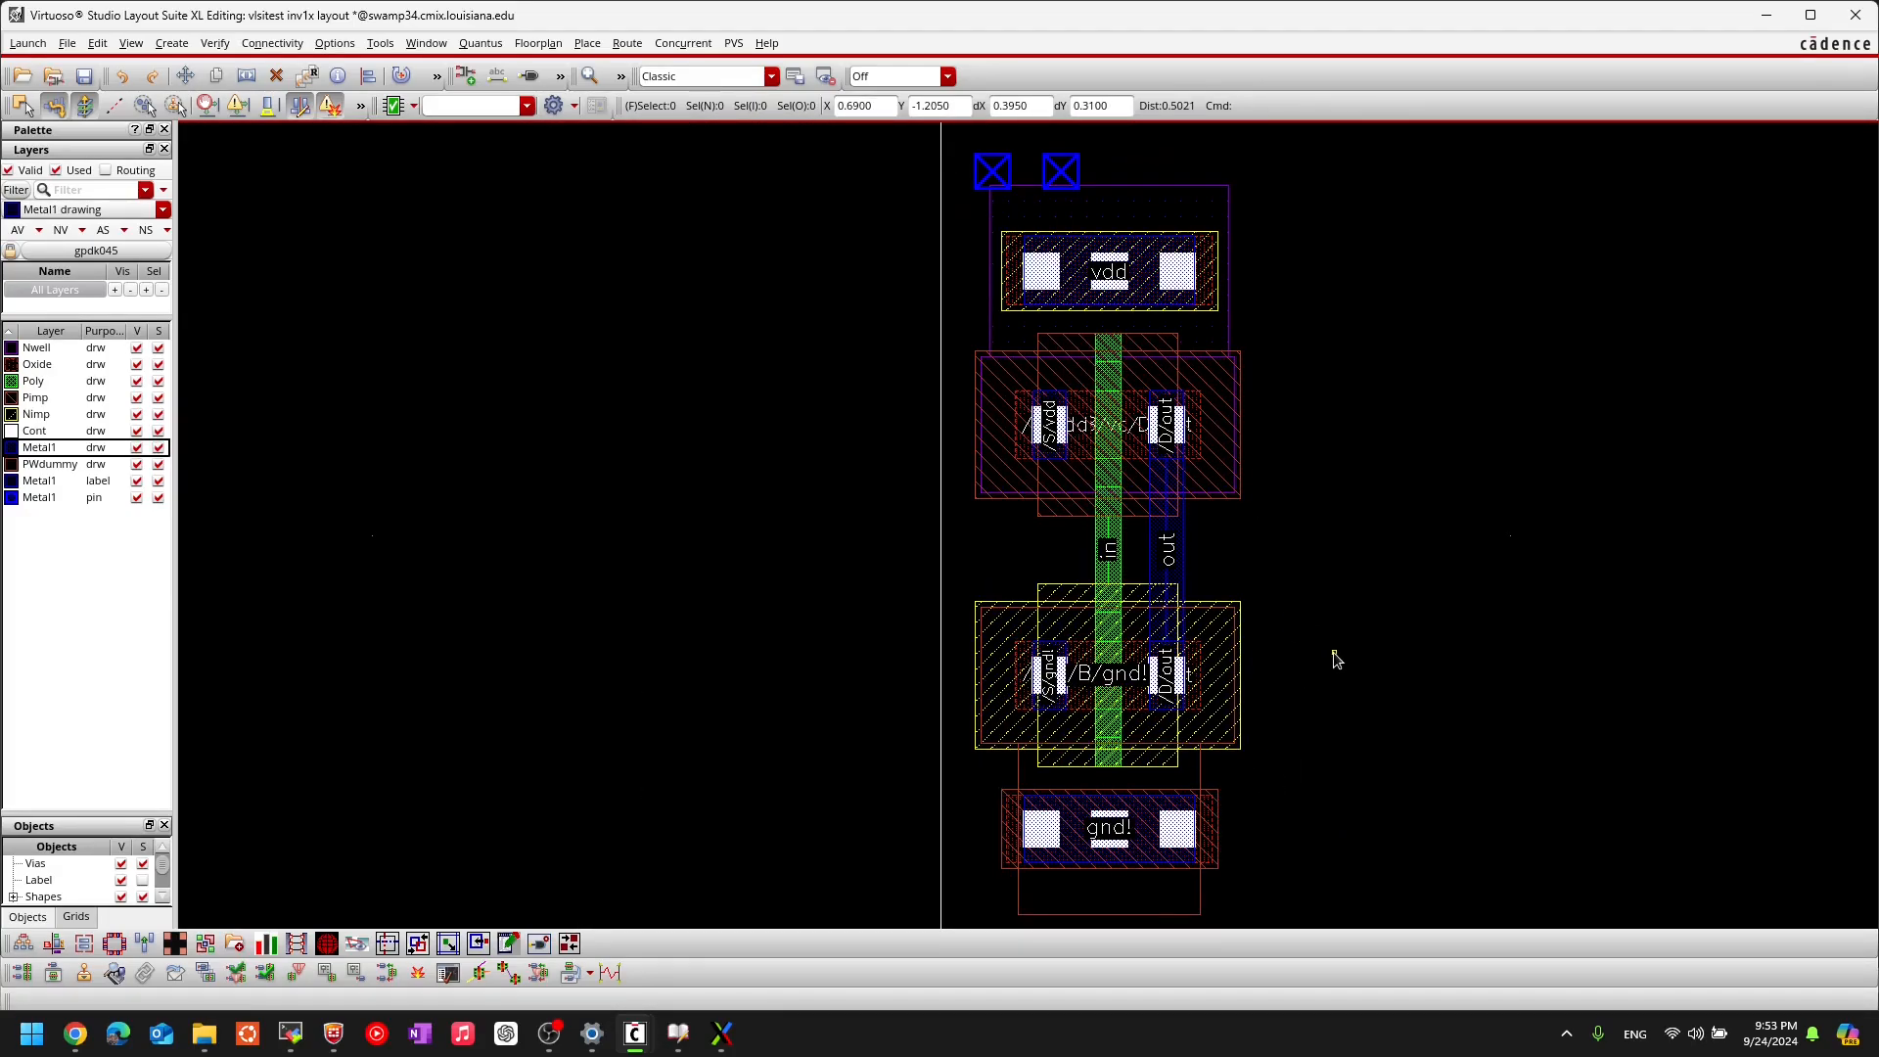
{"action": "middle_click_drag", "start_coordinate": [886, 504], "coordinate": [599, 522]}
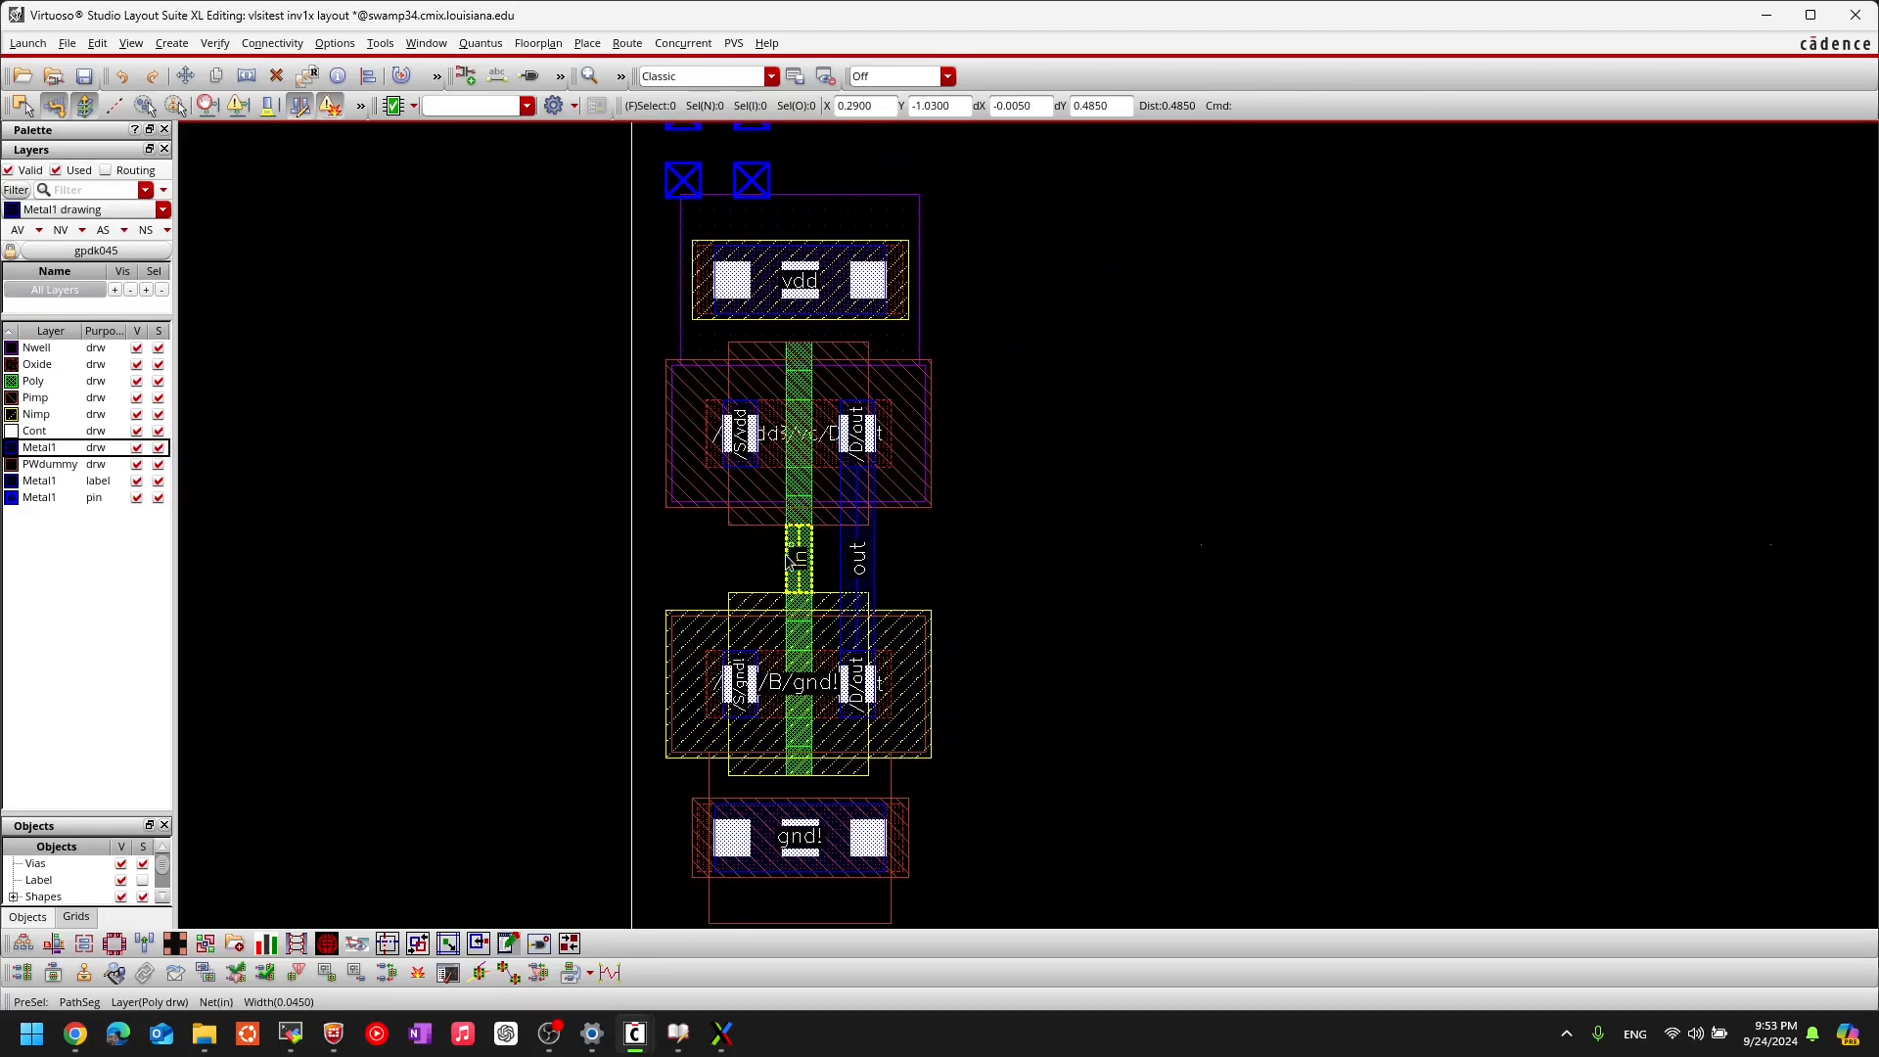
Step: Place a rotated single M1_PO via against the source-side edge of the gate poly, midway between the transistors, at about X 0.21, Y -1.025
{"action": "scroll", "coordinate": [765, 581], "scroll_direction": "up", "scroll_amount": 2, "text": "ctrl"}
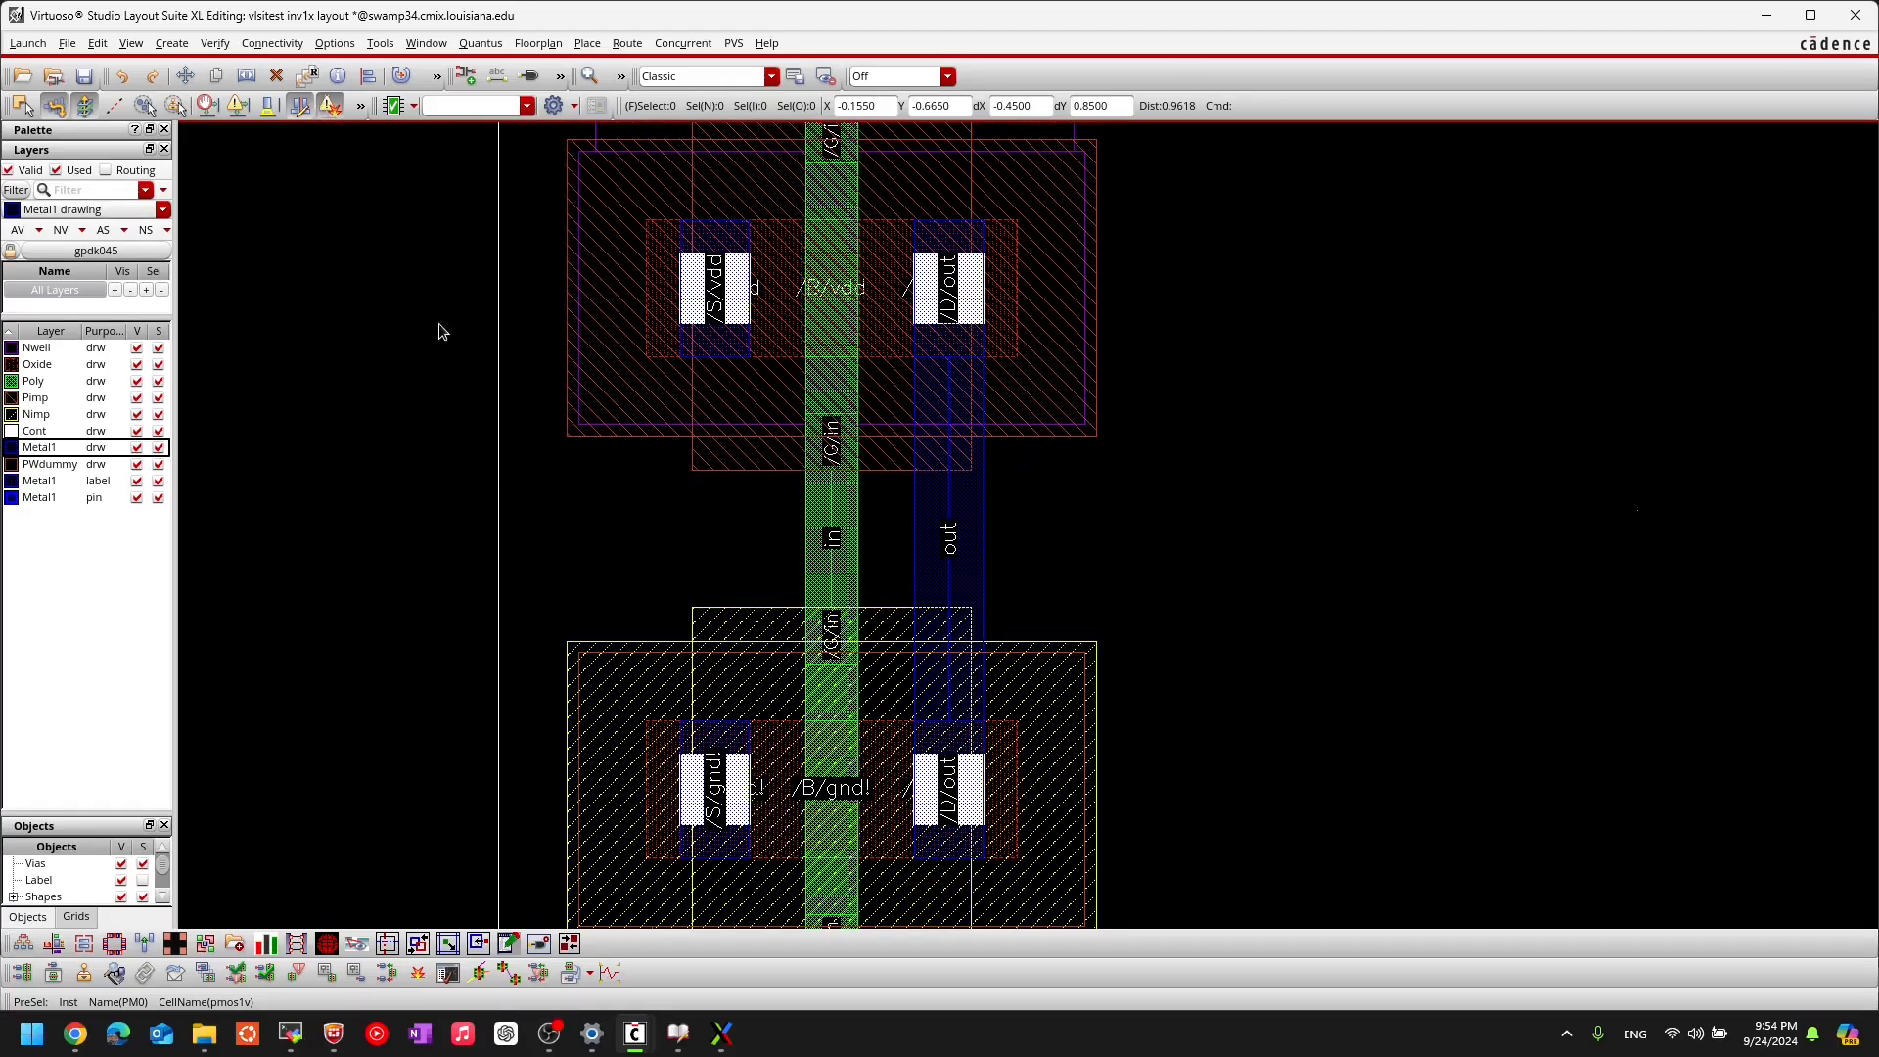
{"action": "key", "text": "o"}
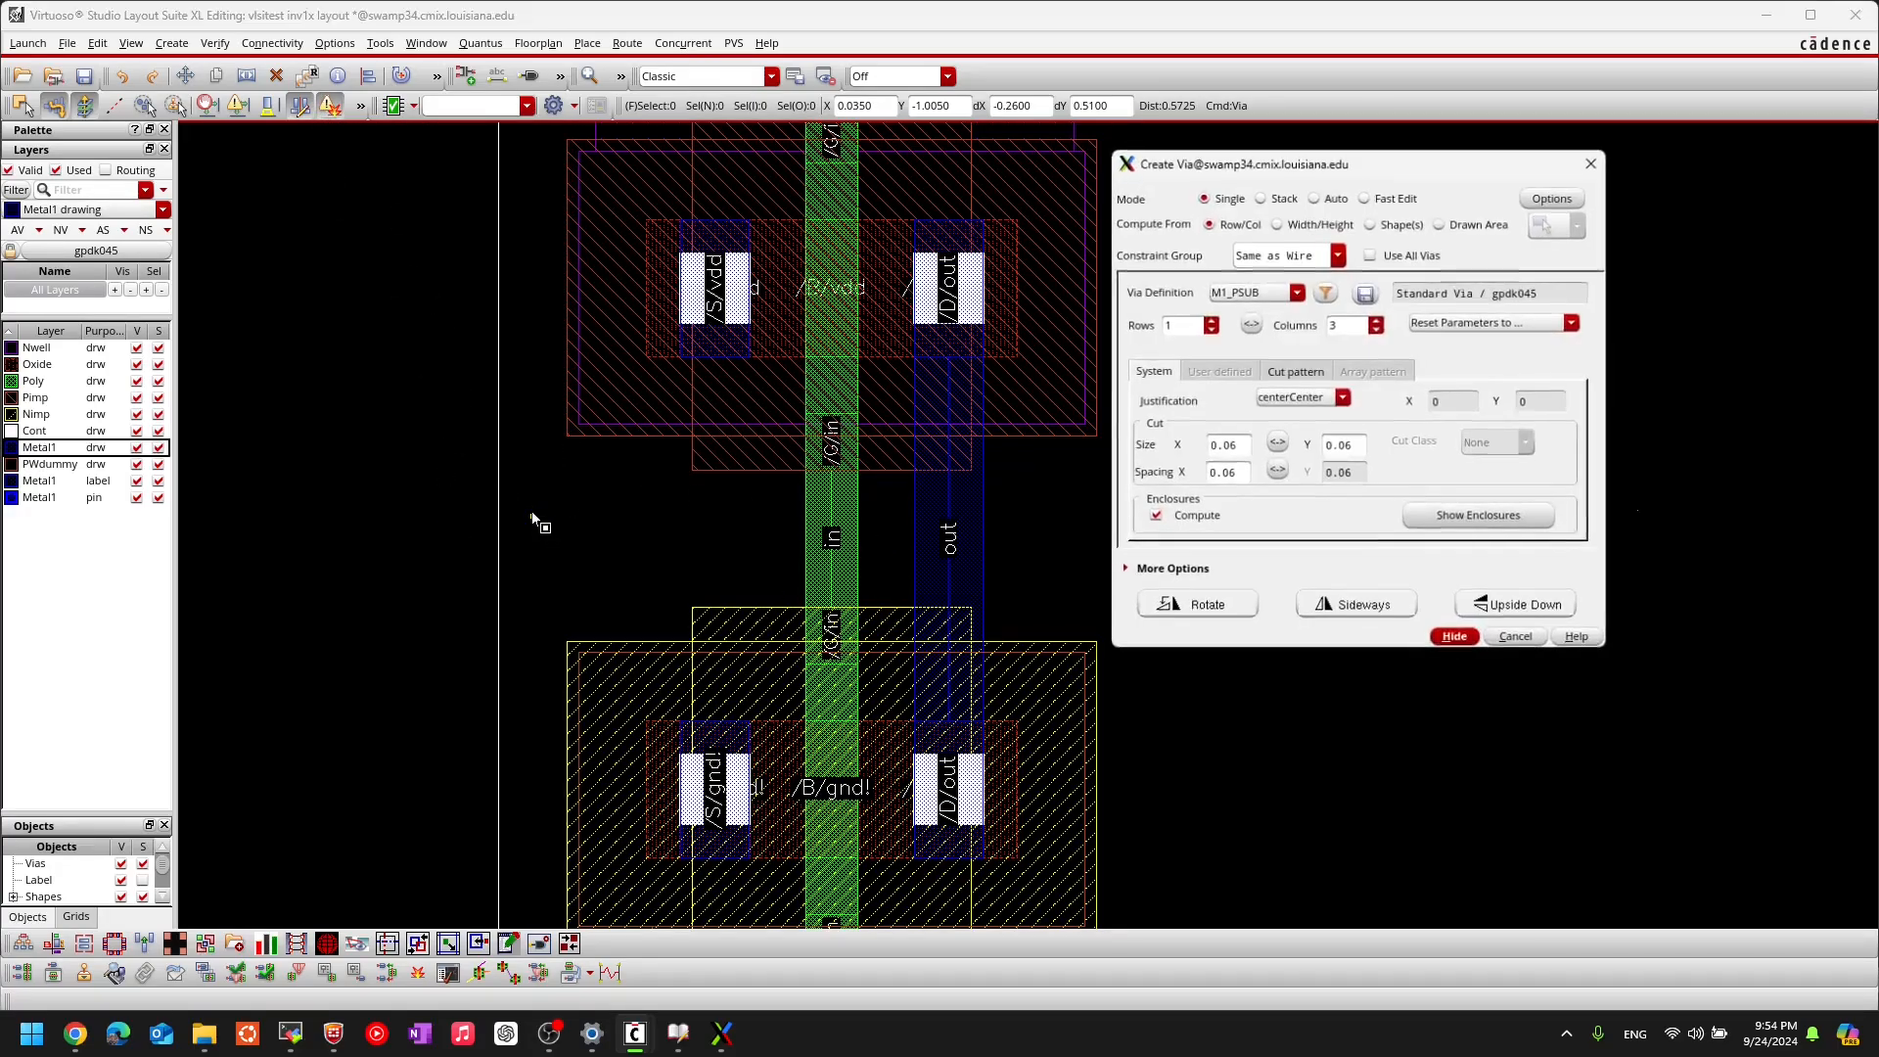
{"action": "left_click", "coordinate": [1298, 293]}
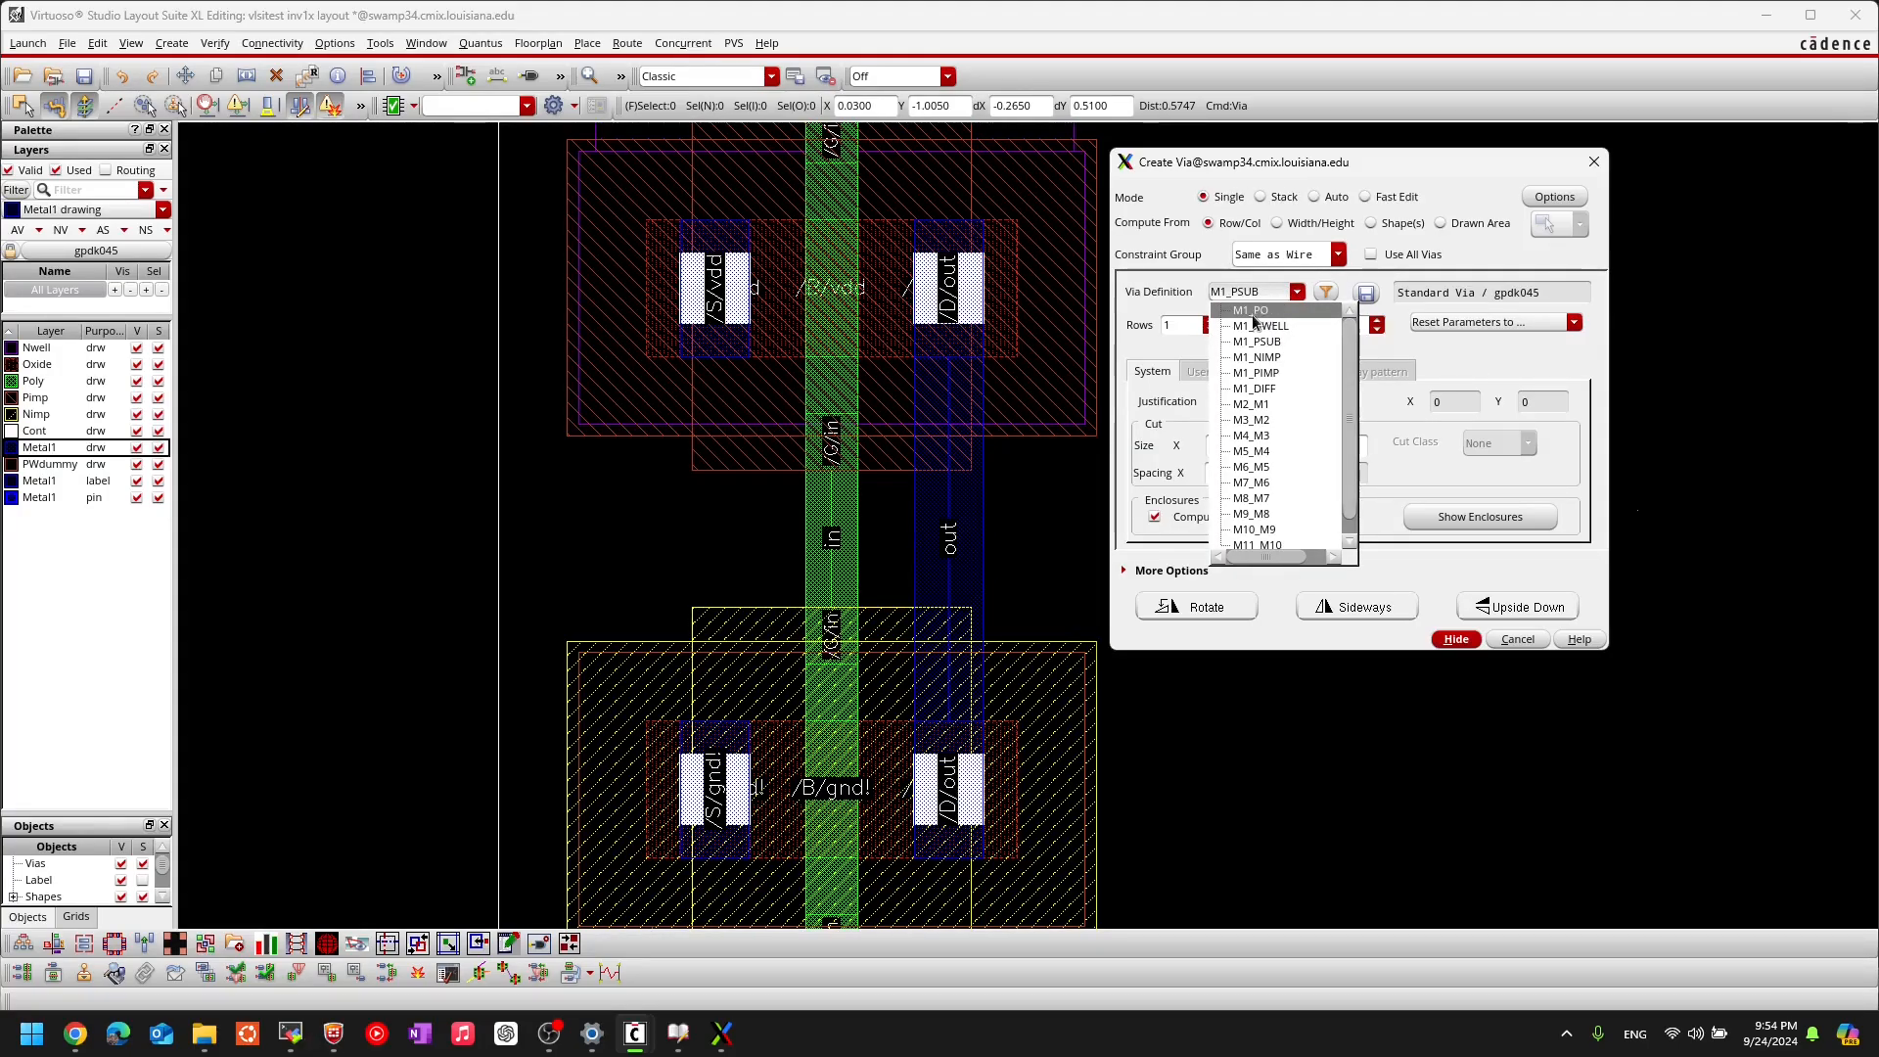
{"action": "left_click", "coordinate": [1272, 311]}
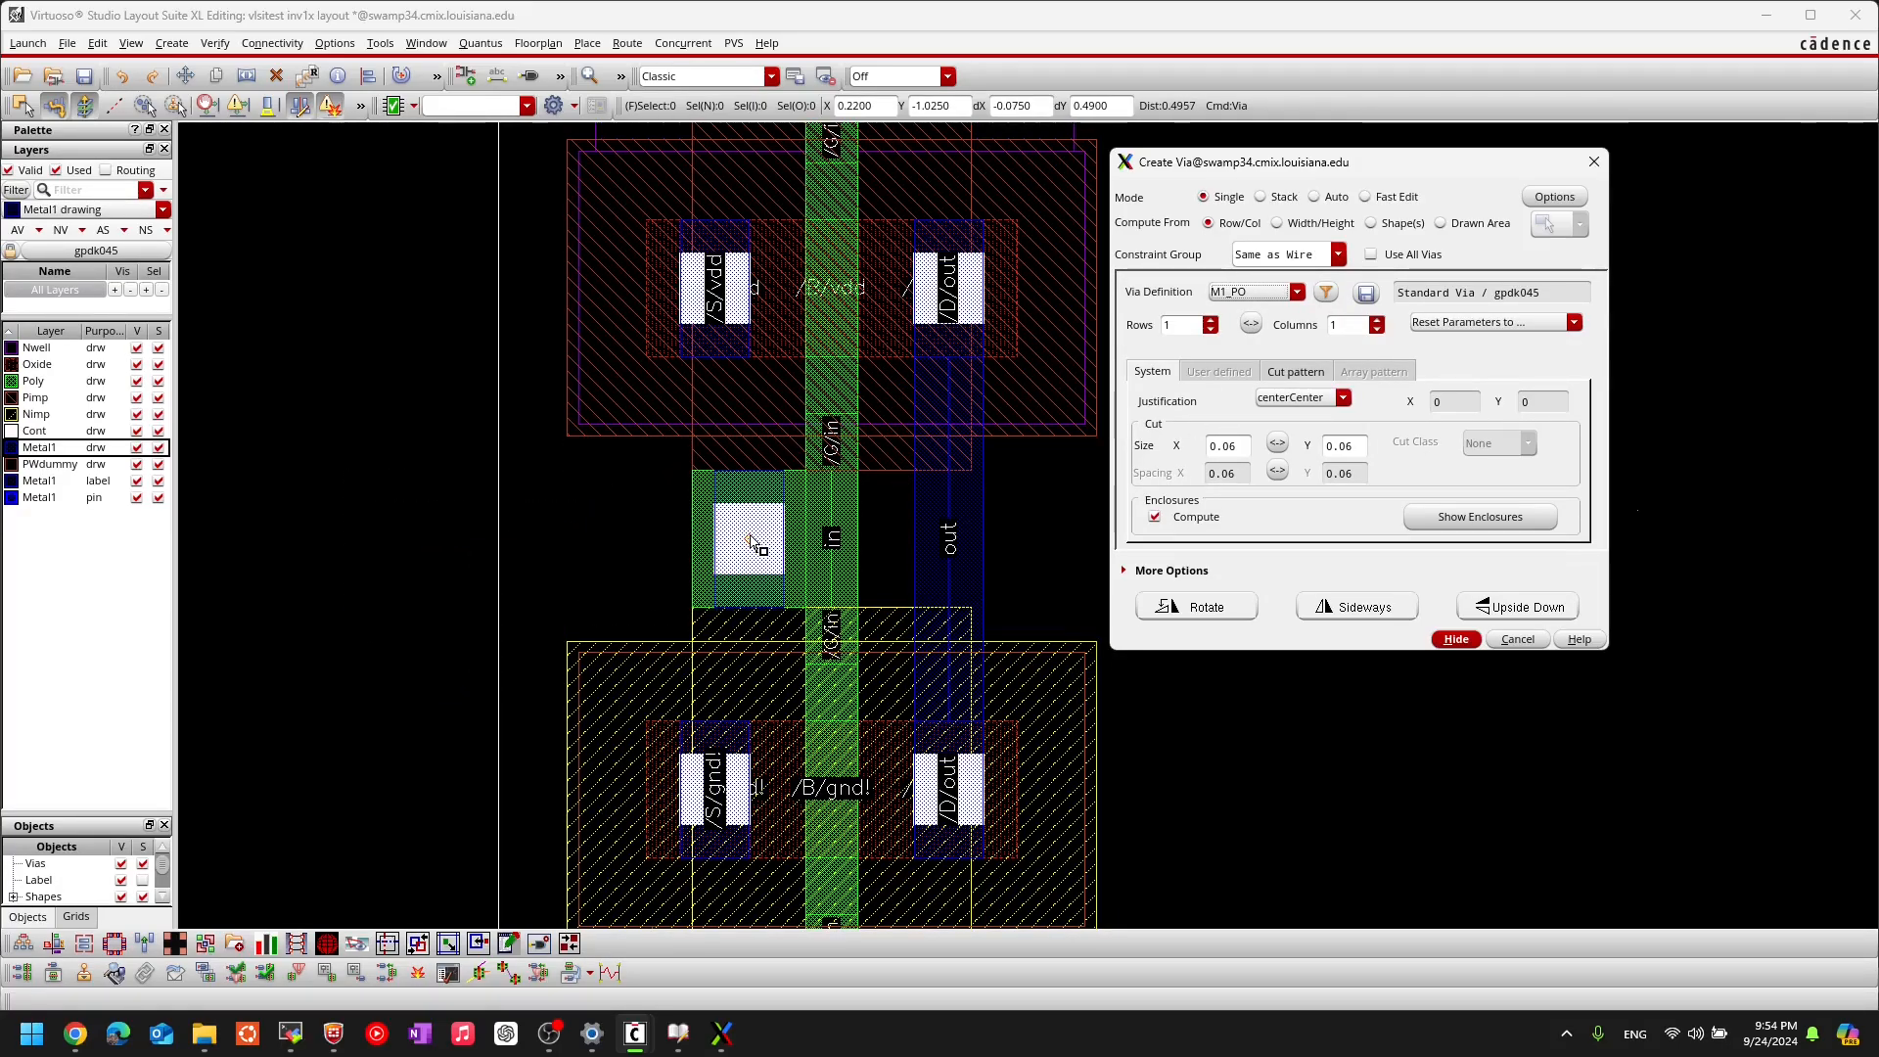
{"action": "left_click", "coordinate": [1214, 605]}
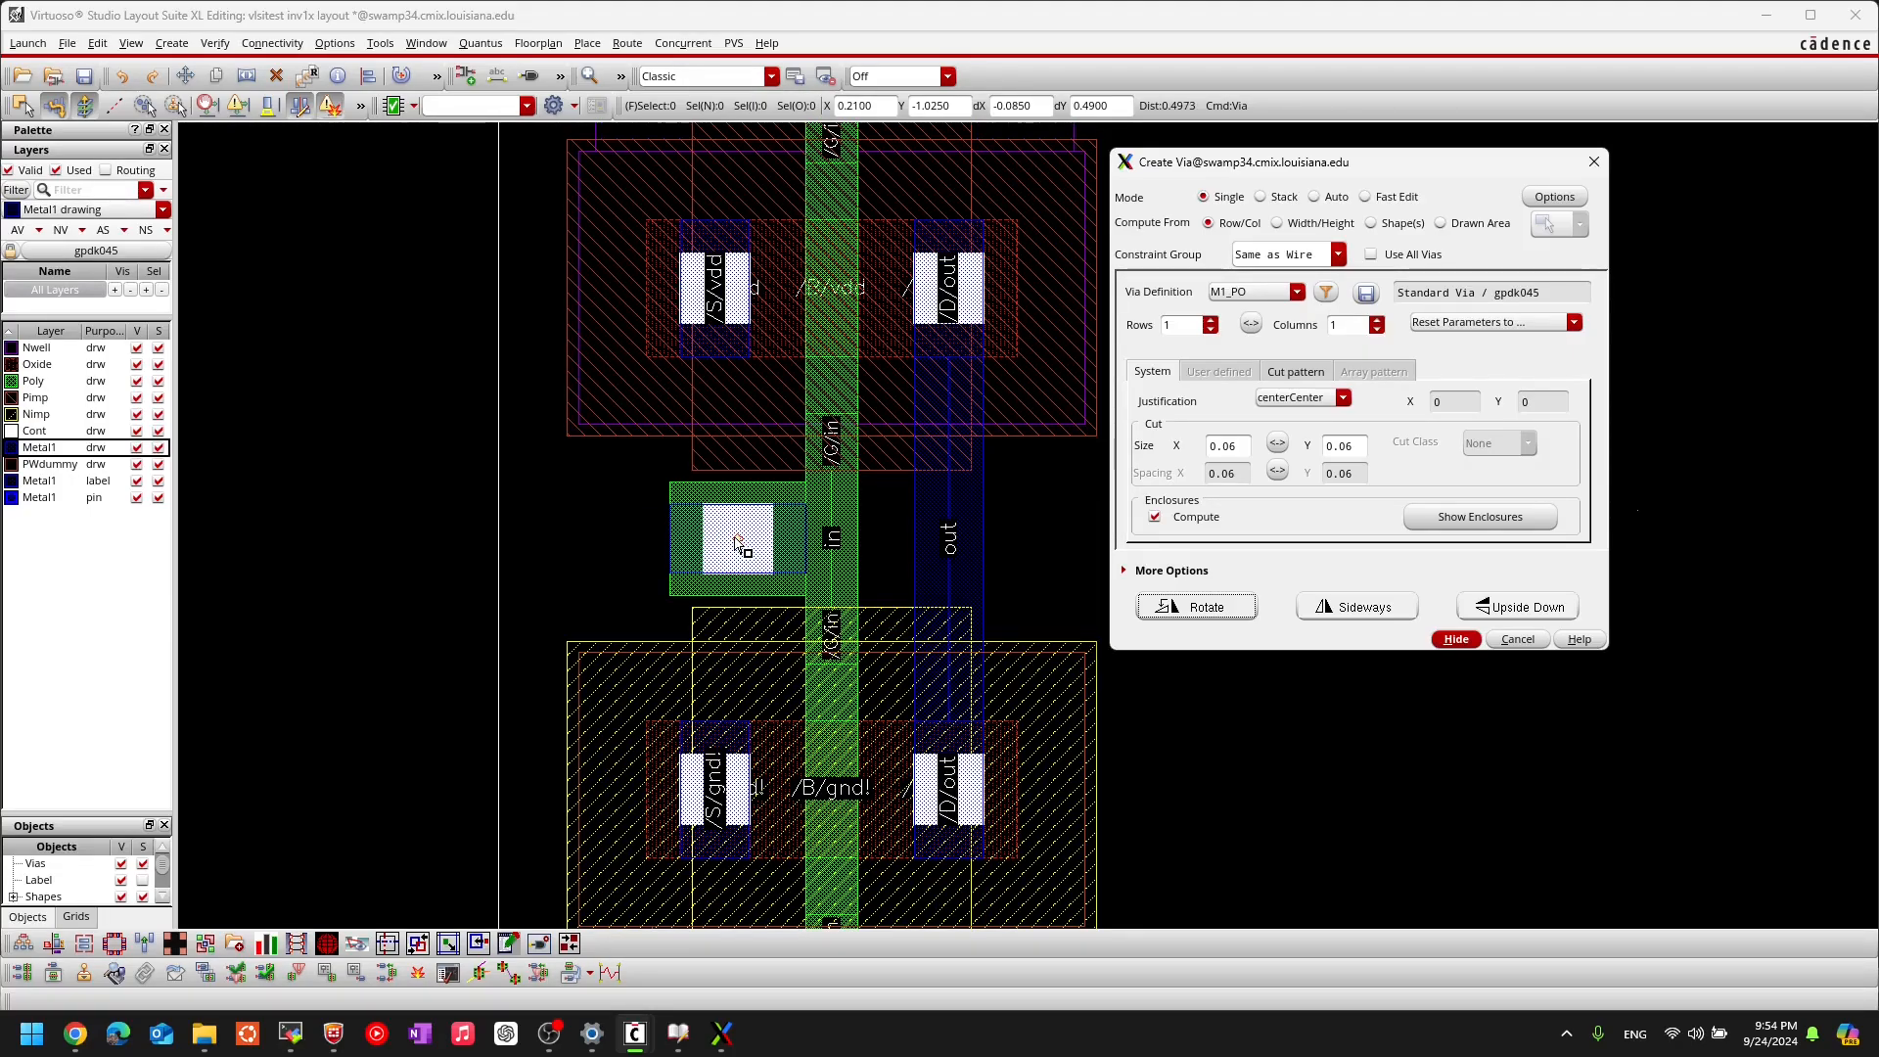
{"action": "left_click", "coordinate": [737, 539]}
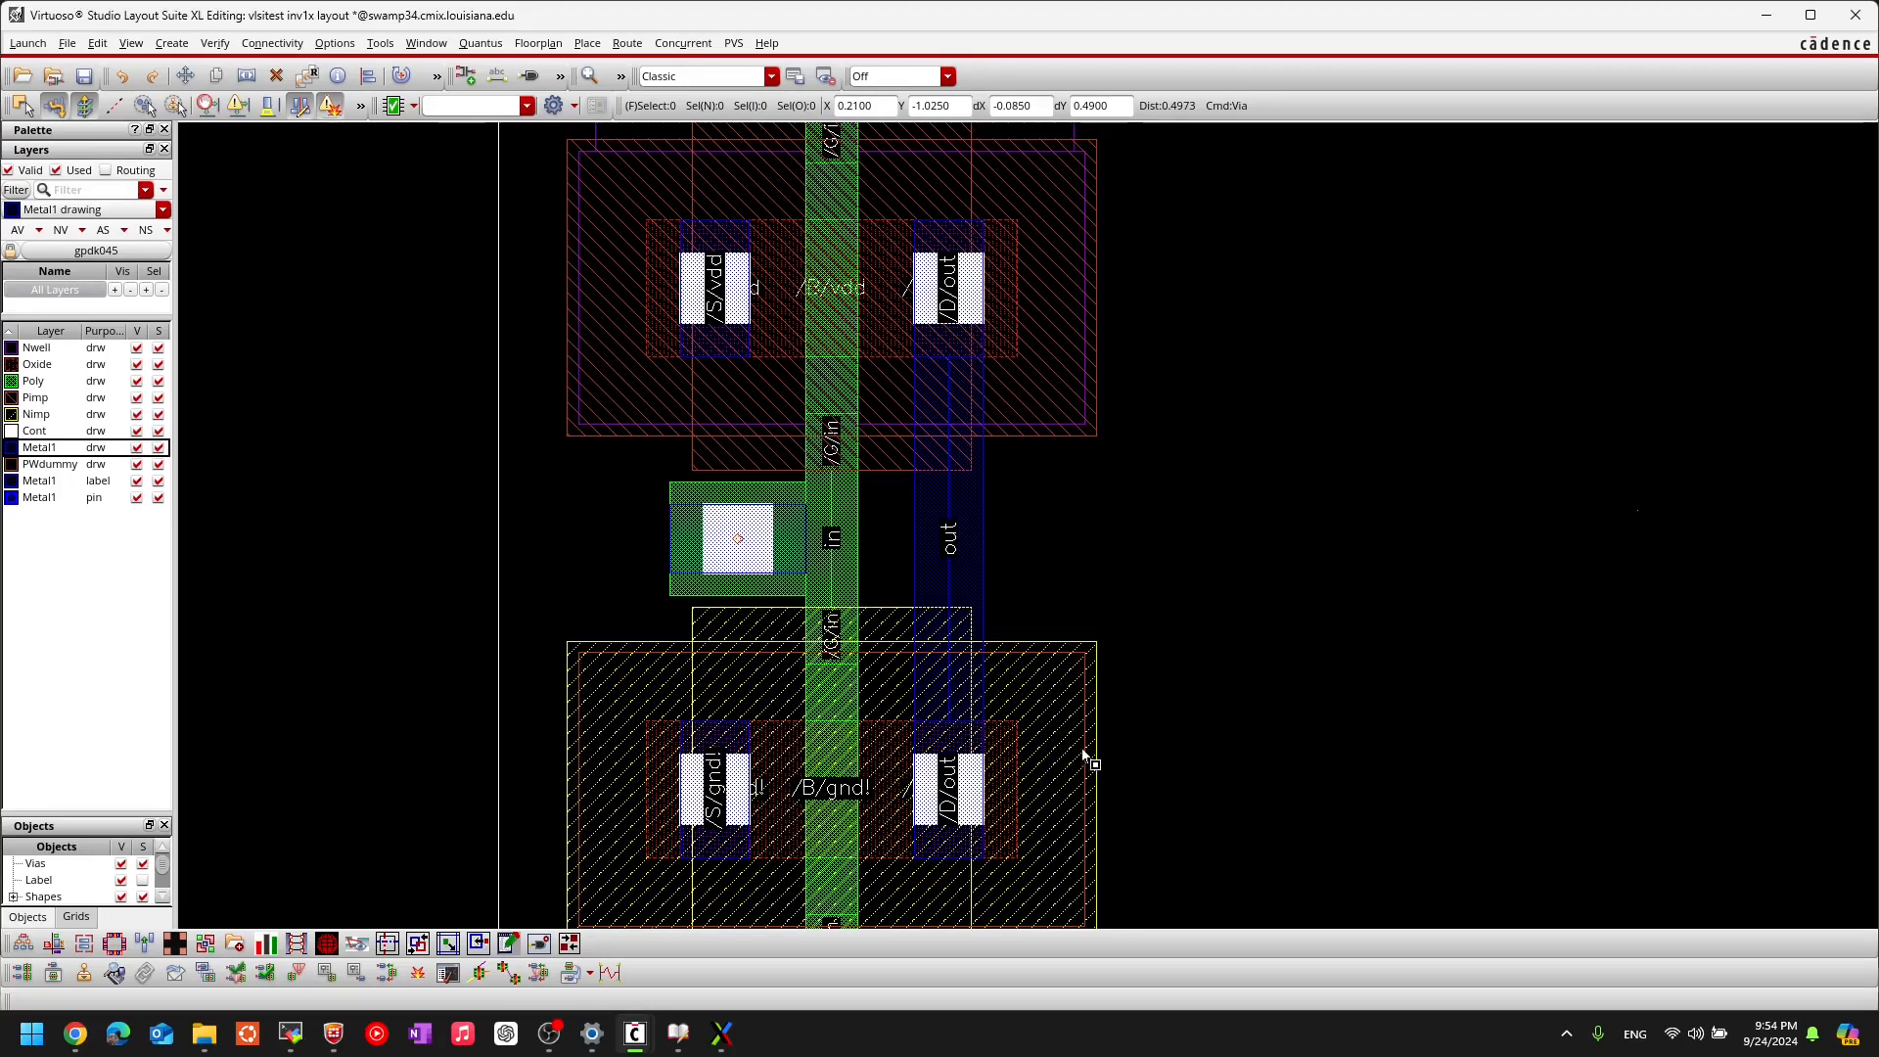
{"action": "key", "text": "Escape"}
Step: Move the in pin onto the contact of the M1_PO via beside the gate poly
{"action": "middle_click_drag", "start_coordinate": [566, 461], "coordinate": [675, 489]}
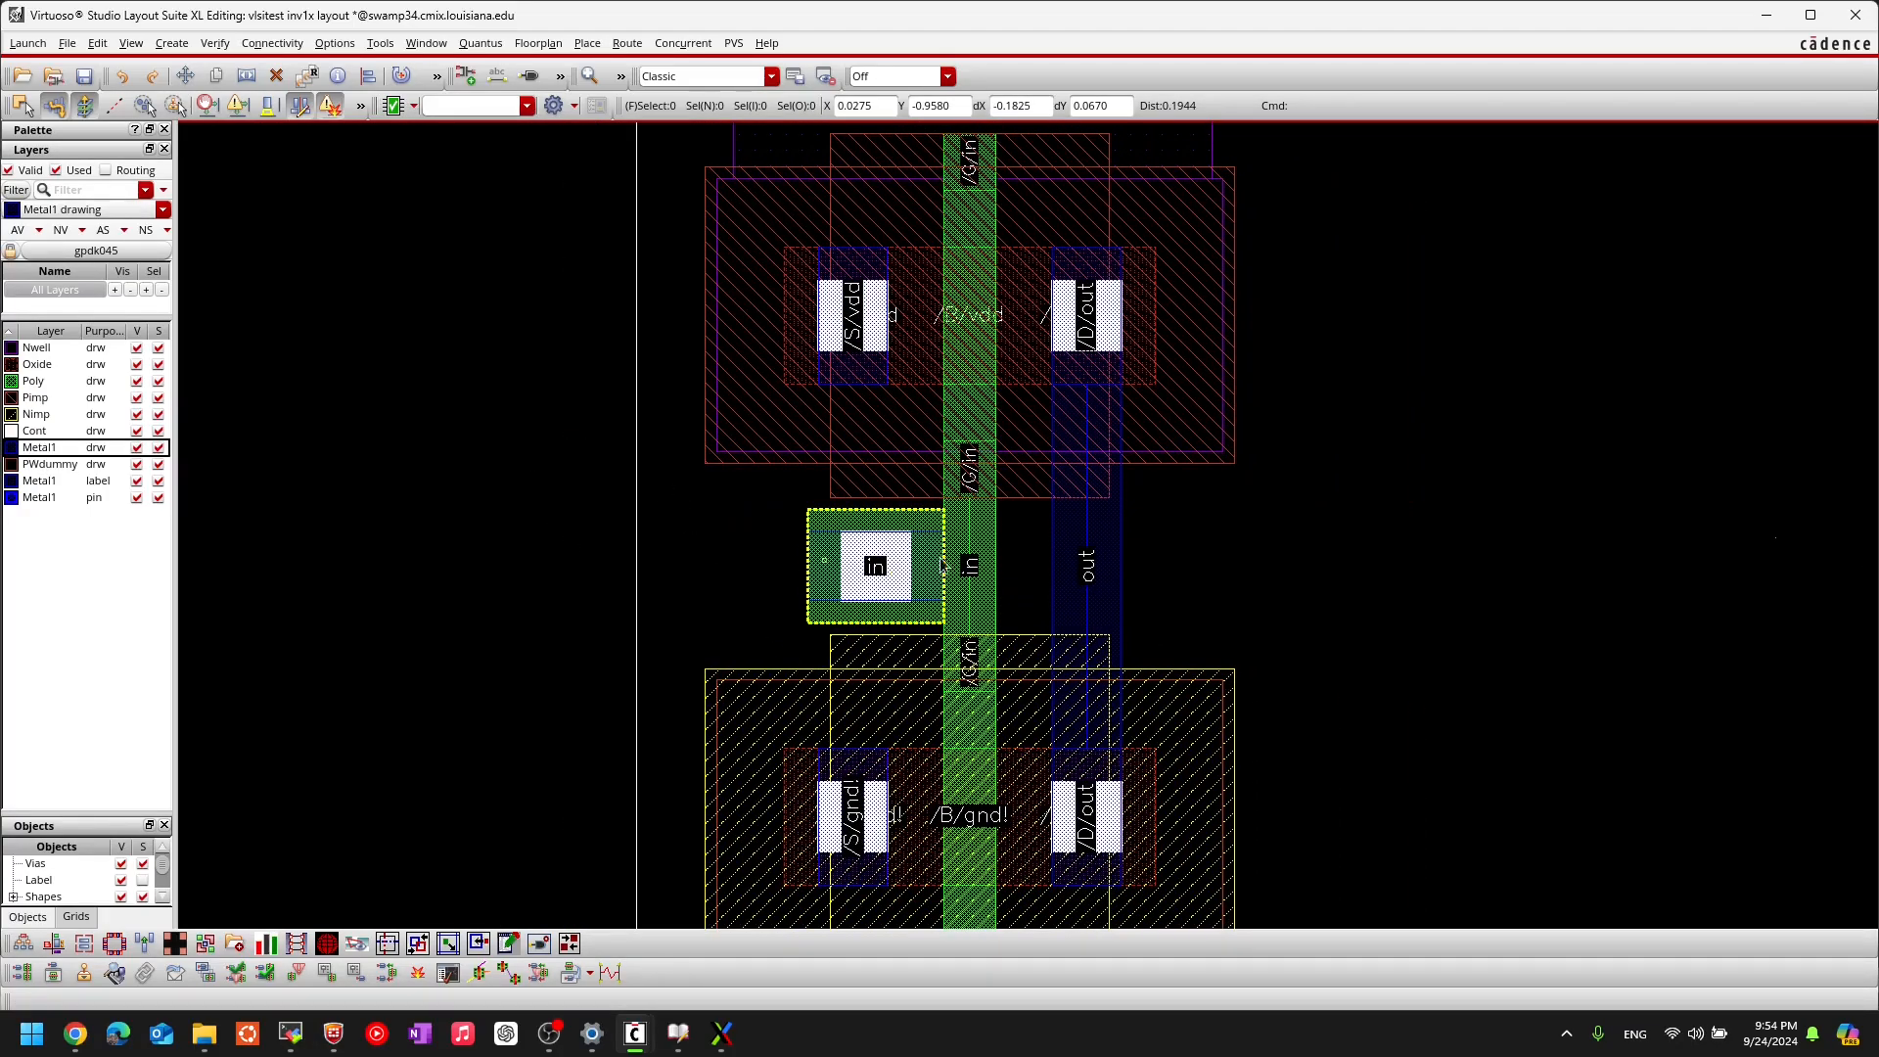
{"action": "middle_click_drag", "start_coordinate": [635, 466], "coordinate": [696, 698]}
{"action": "scroll", "coordinate": [697, 699], "scroll_direction": "down", "scroll_amount": 1}
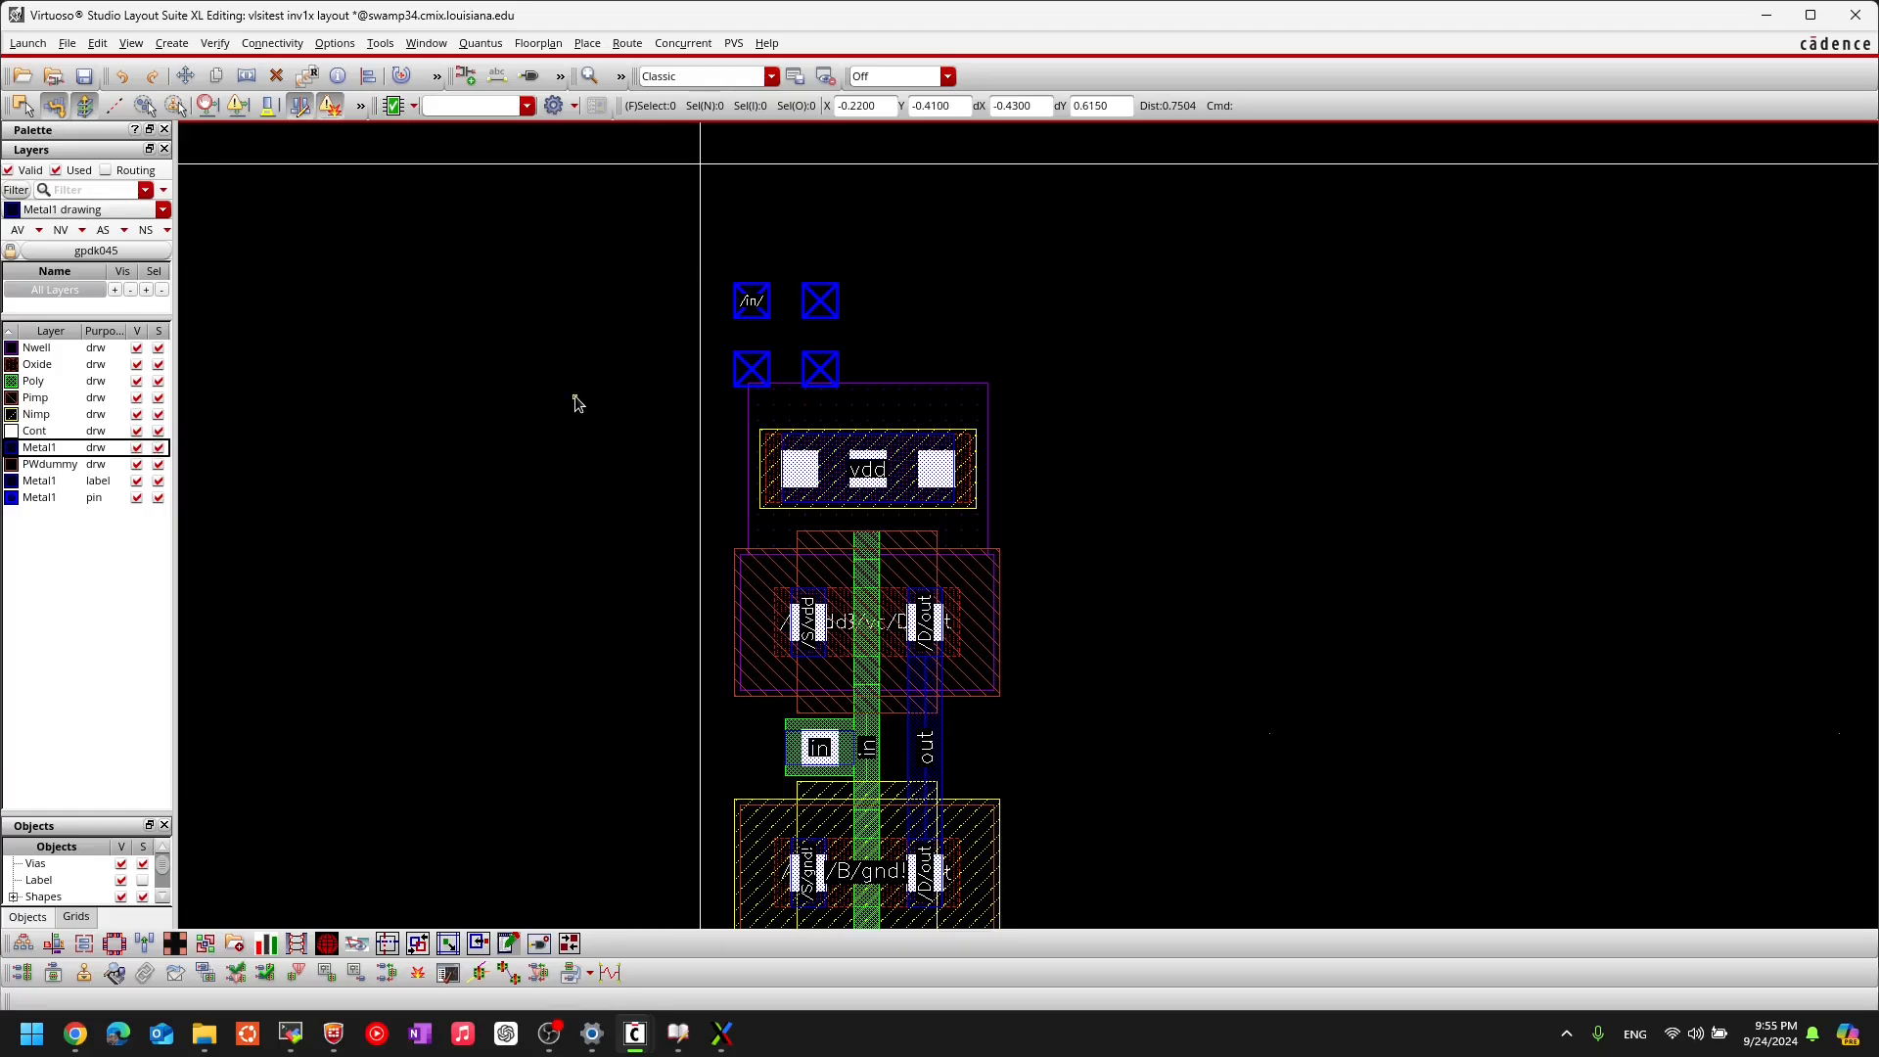
{"action": "key", "text": "ctrl+a"}
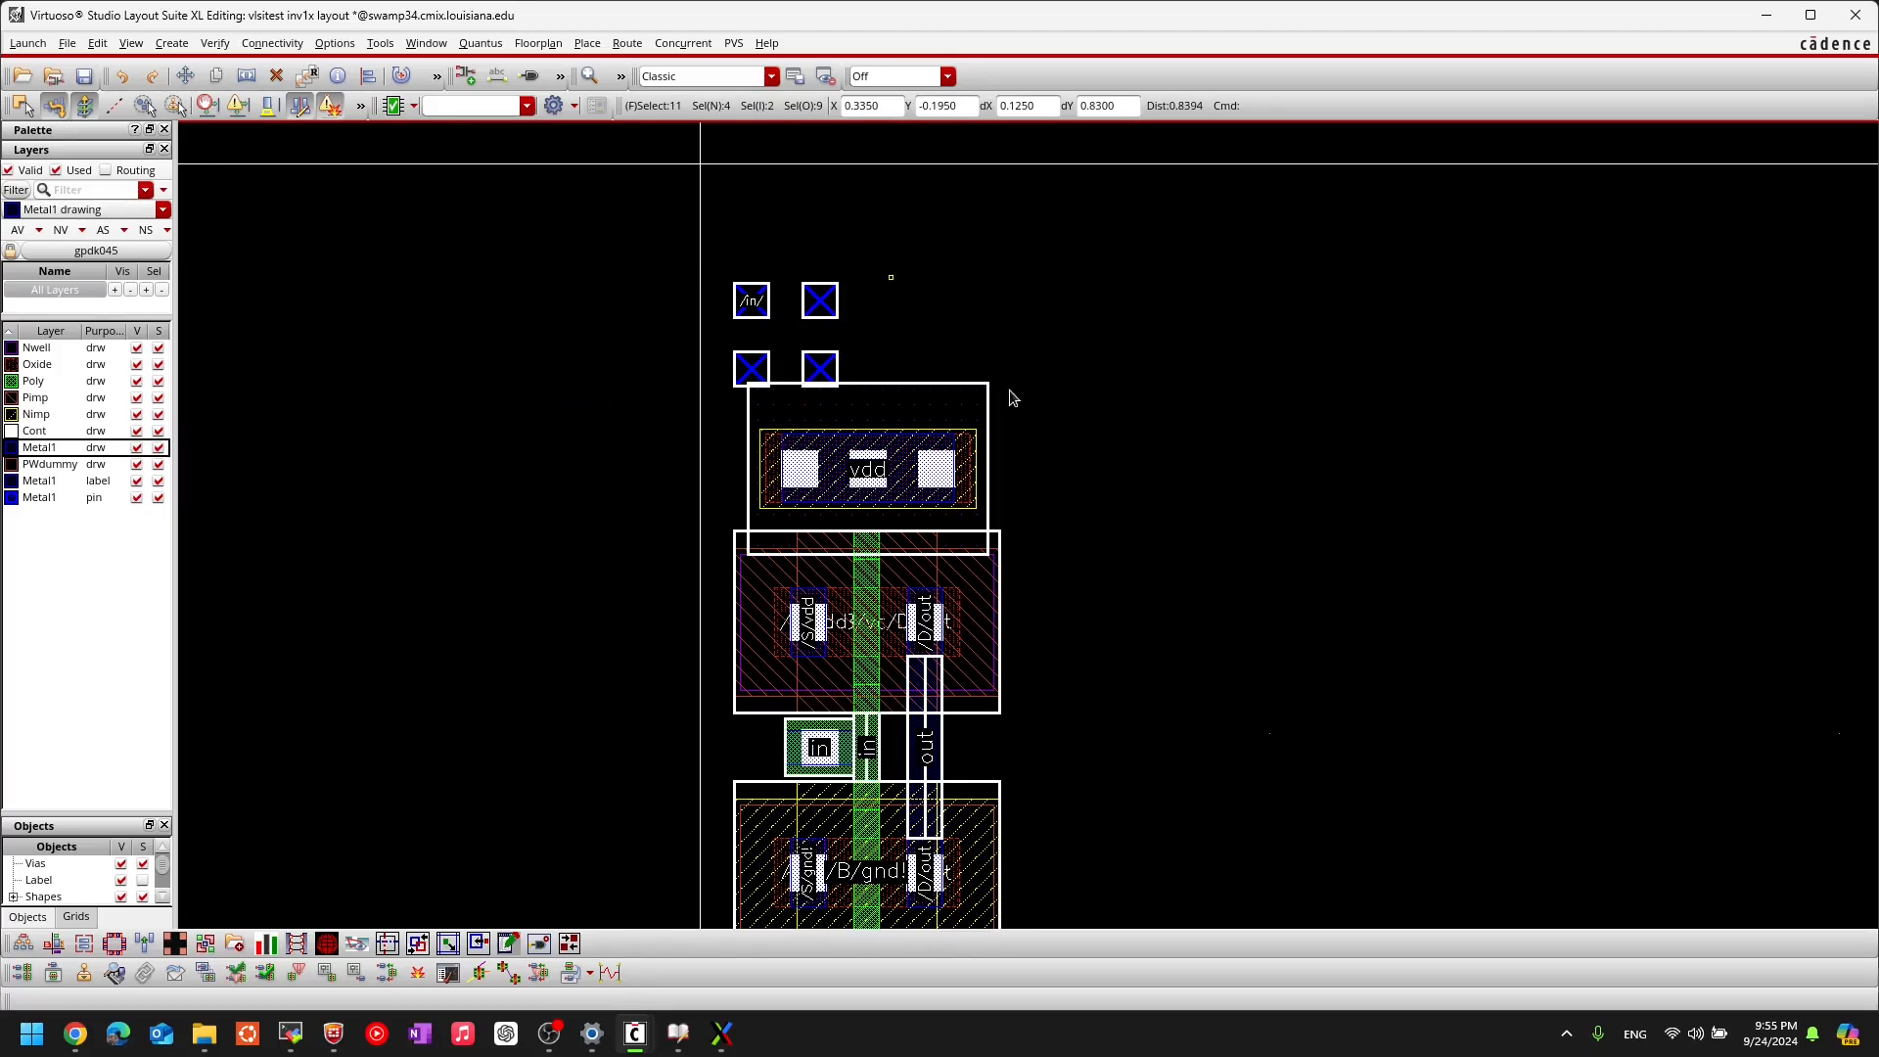
{"action": "key", "text": "ctrl+shift+a"}
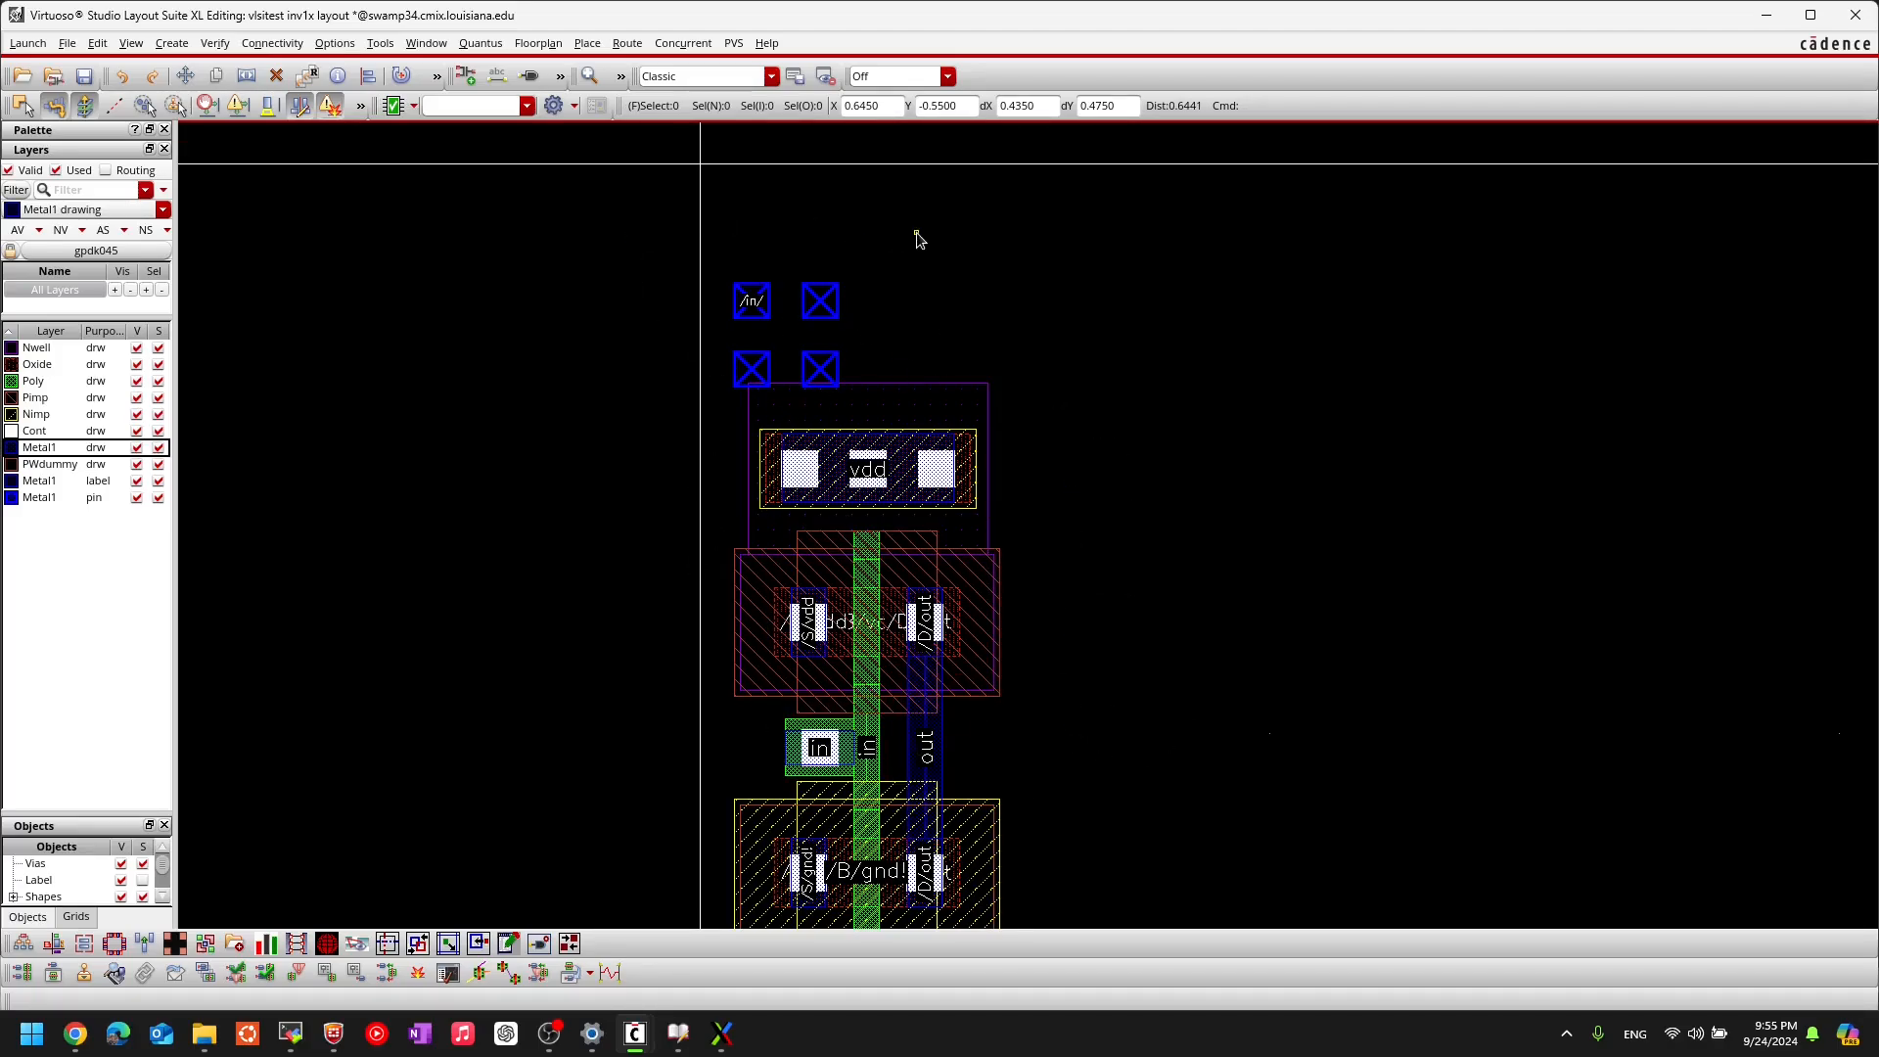
{"action": "scroll", "coordinate": [851, 310], "scroll_direction": "up", "scroll_amount": 2, "text": "ctrl"}
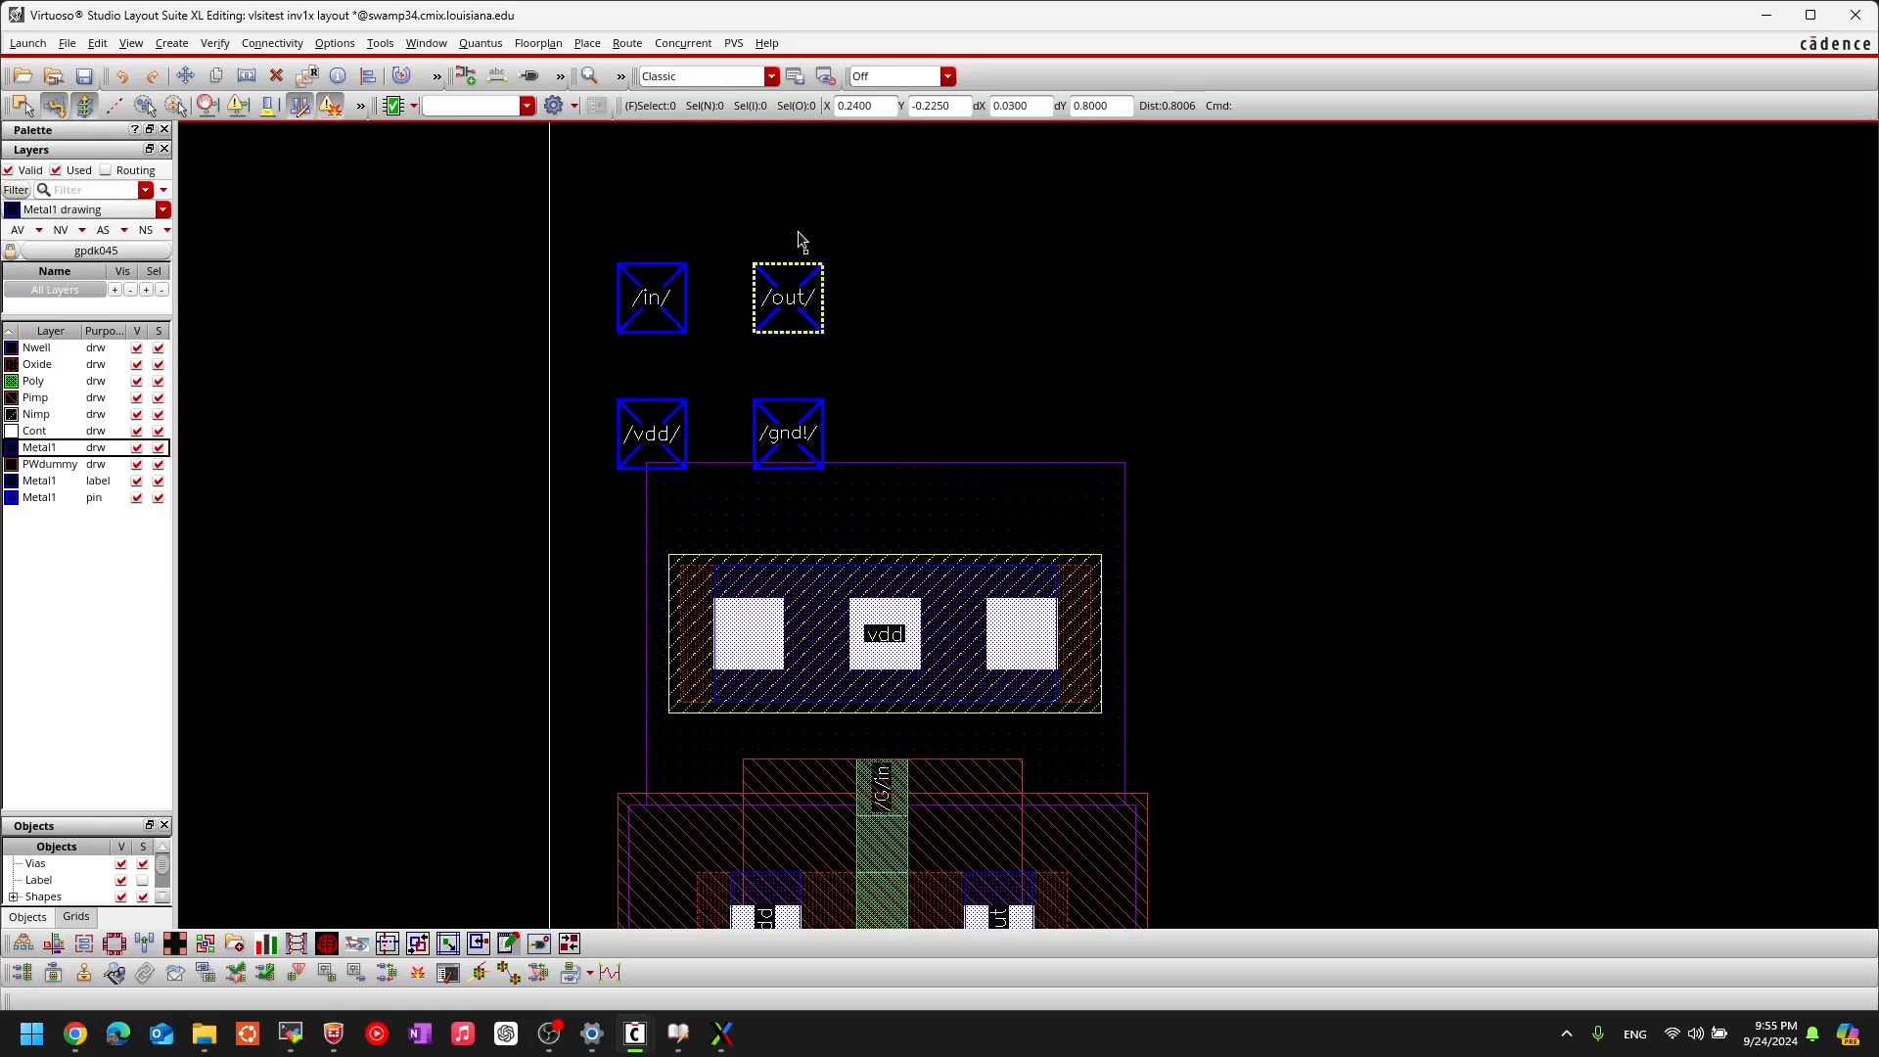
{"action": "scroll", "coordinate": [811, 300], "scroll_direction": "down", "scroll_amount": 2, "text": "ctrl"}
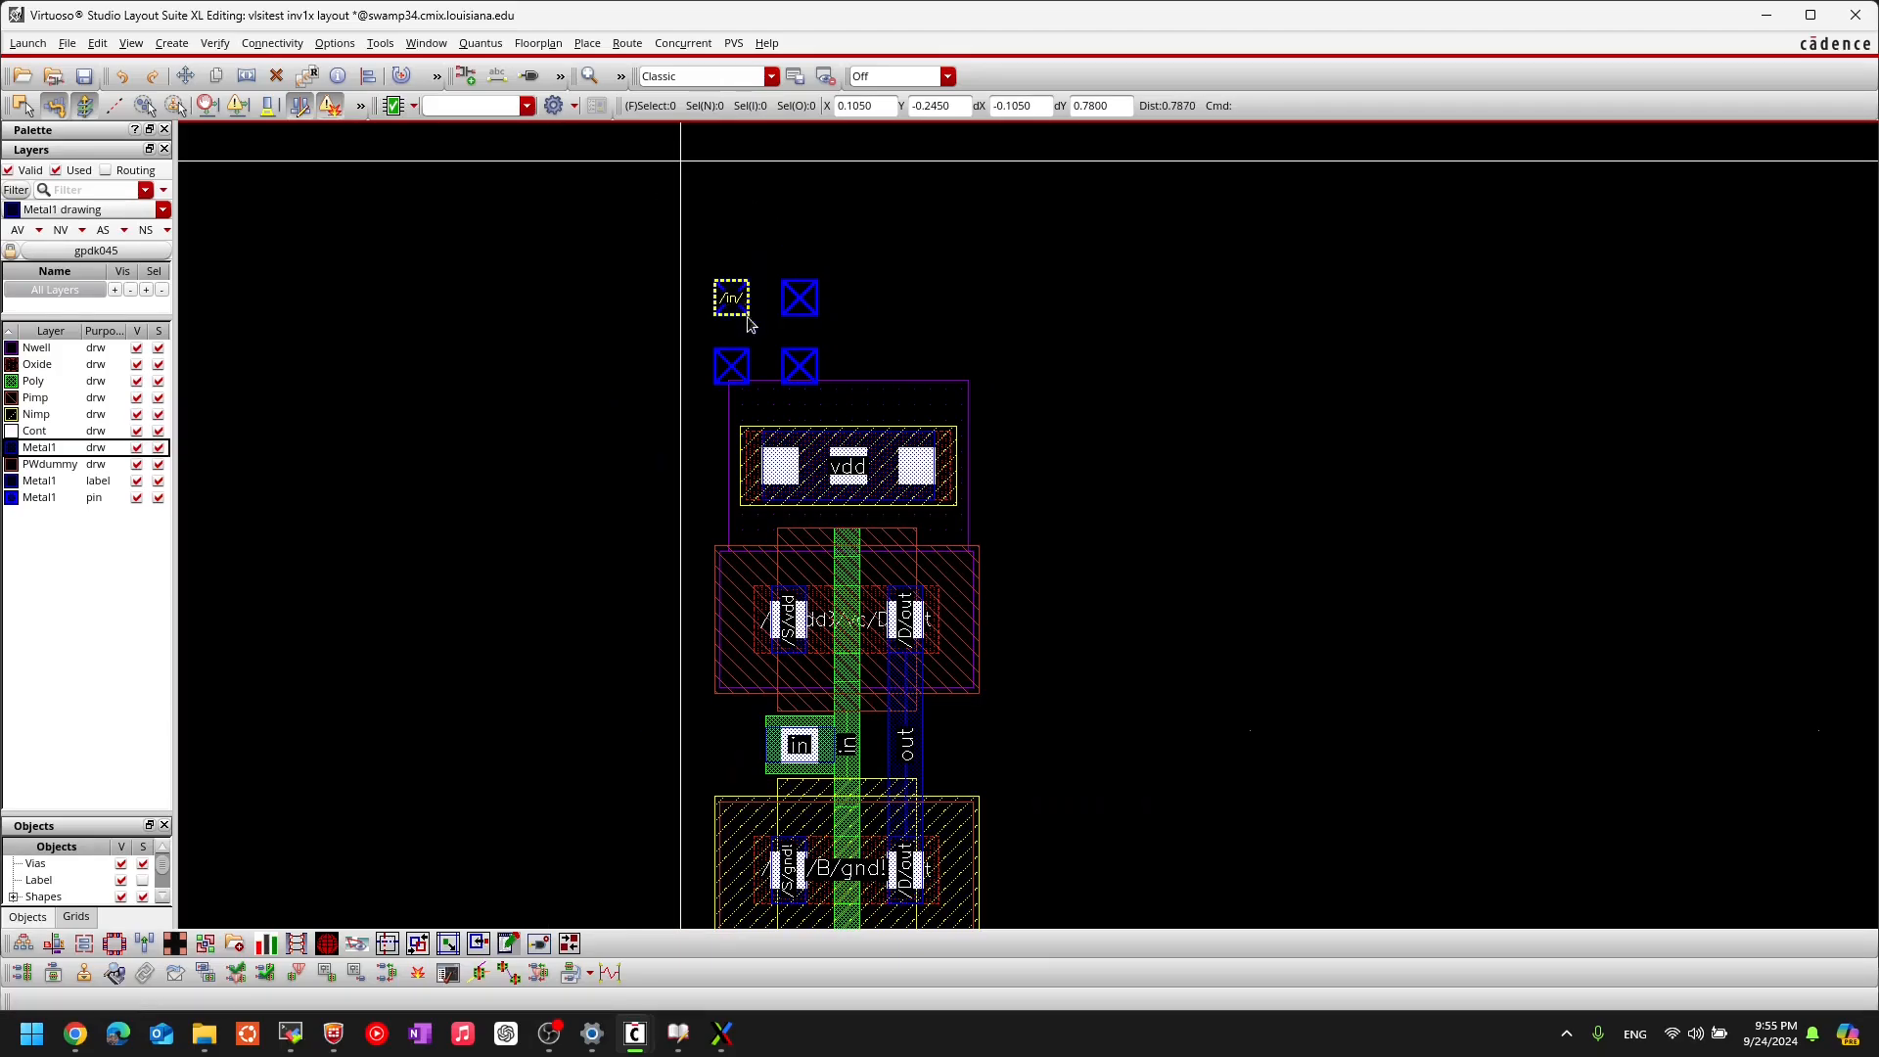
{"action": "key", "text": "m"}
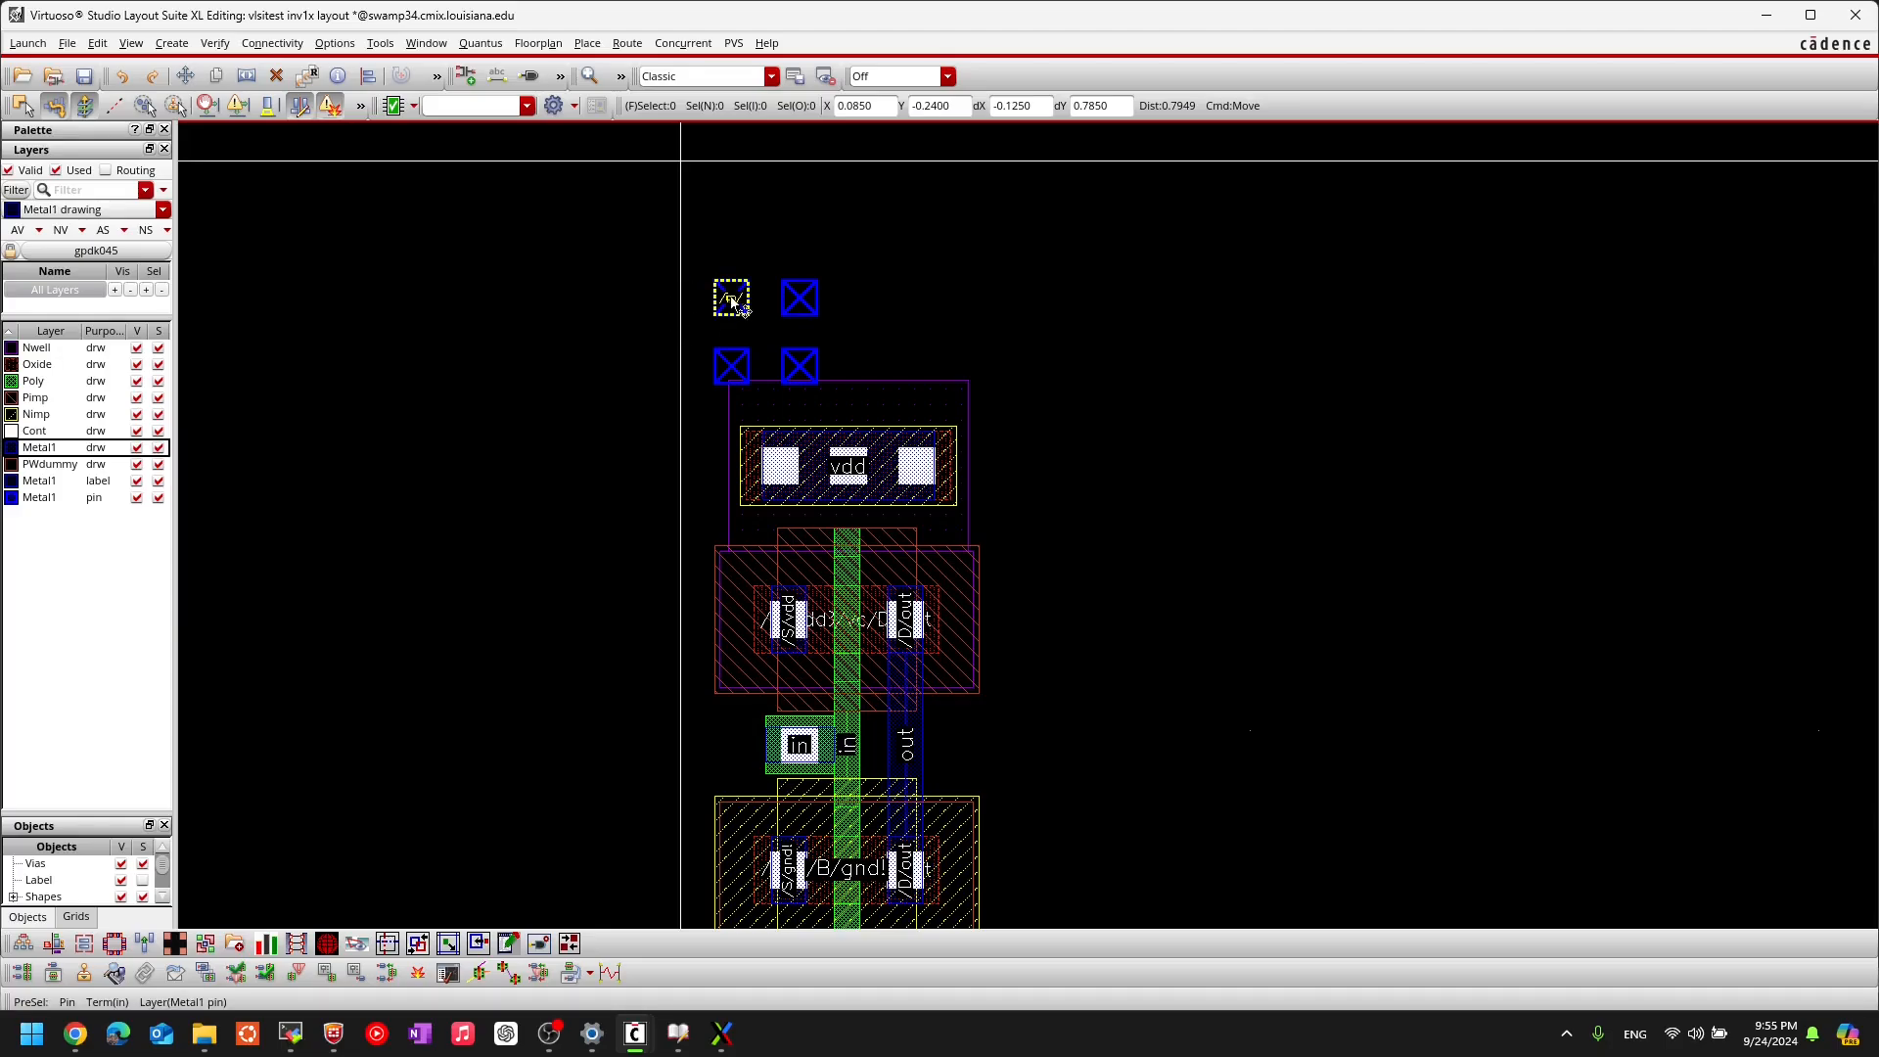
{"action": "left_click", "coordinate": [742, 300]}
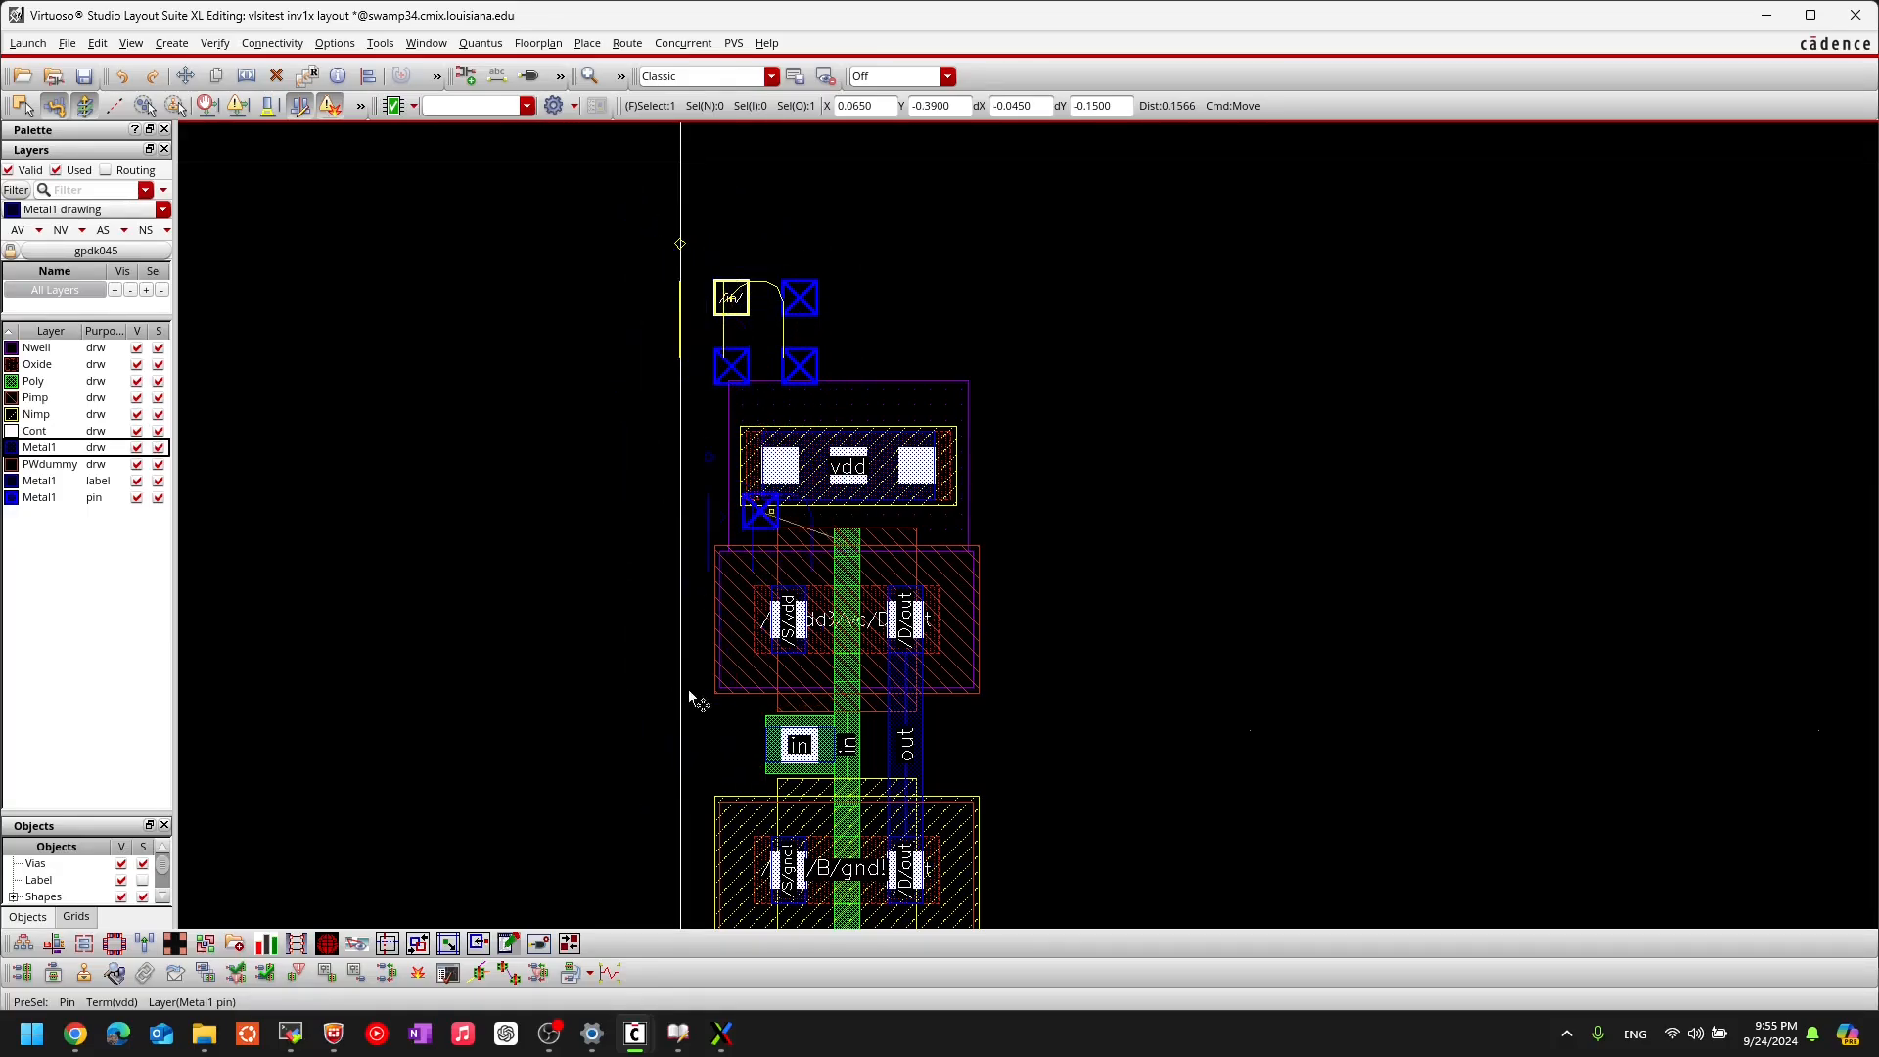
{"action": "scroll", "coordinate": [730, 749], "scroll_direction": "up", "scroll_amount": 2}
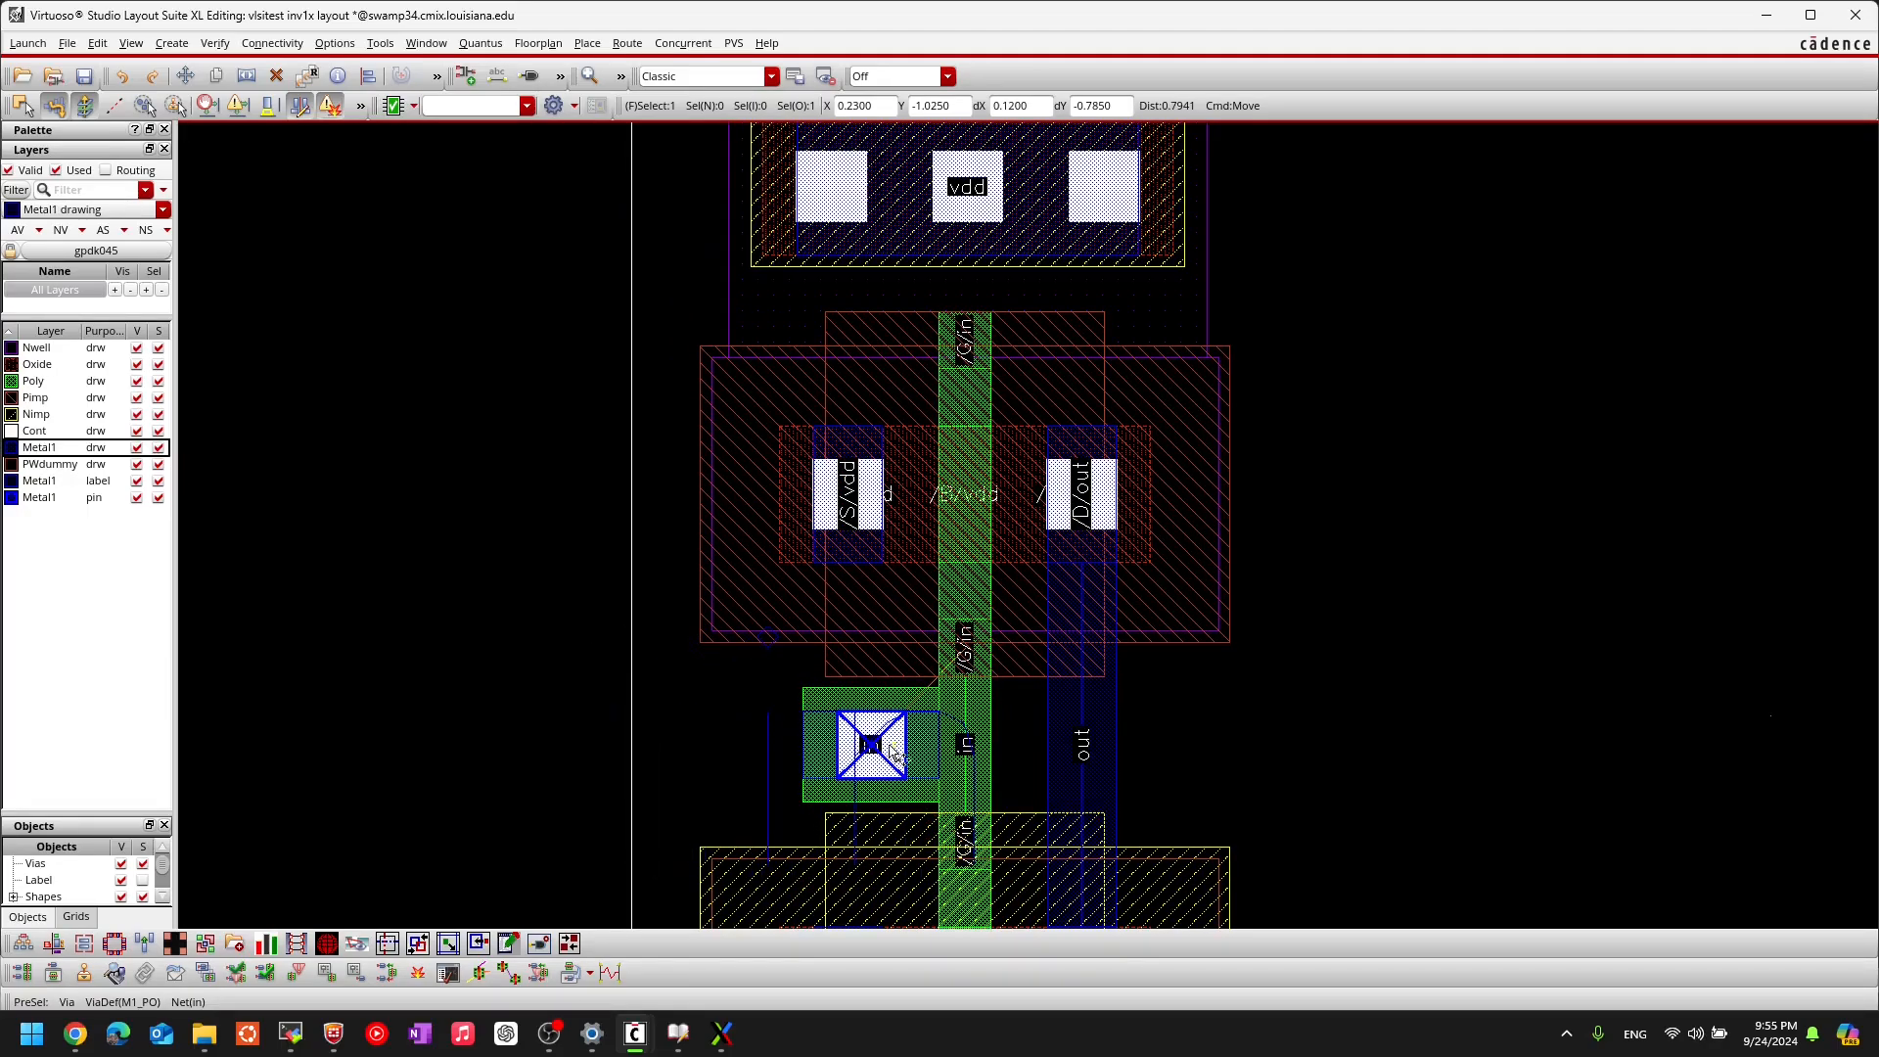
{"action": "scroll", "coordinate": [826, 785], "scroll_direction": "up", "scroll_amount": 4}
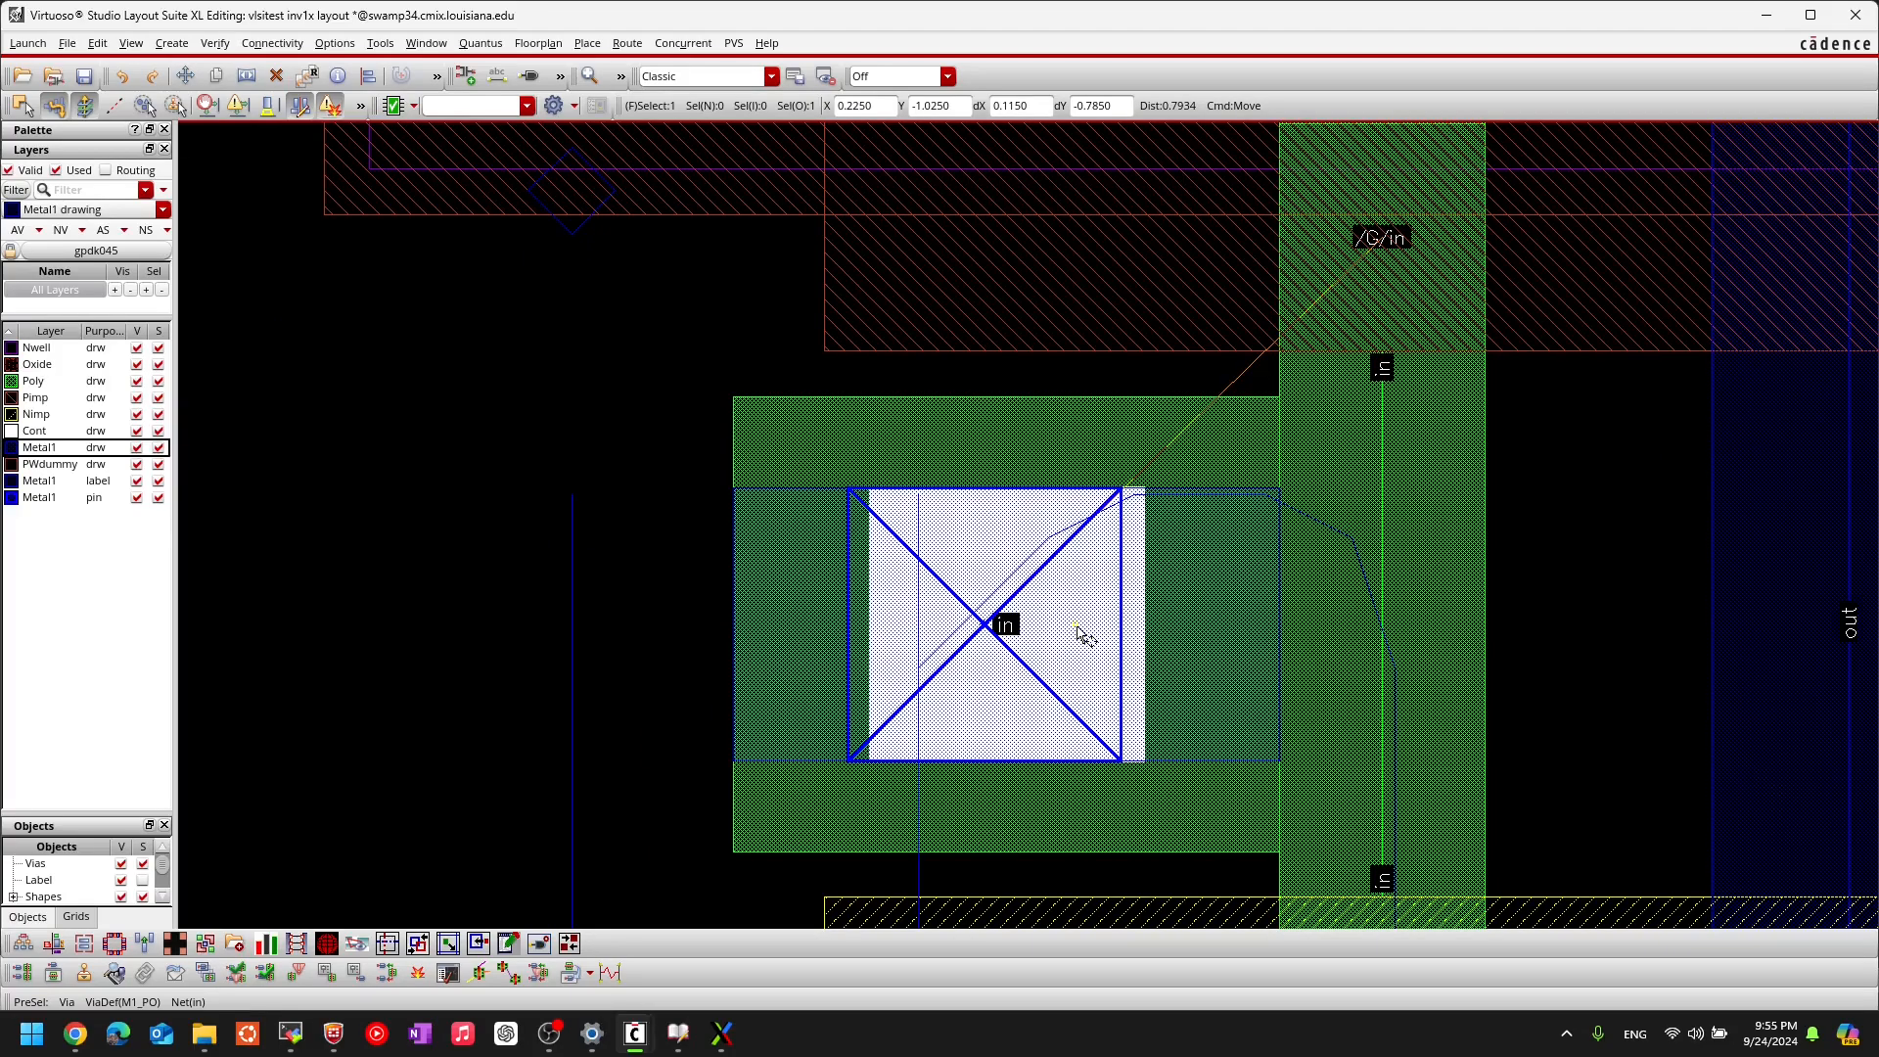
{"action": "left_click", "coordinate": [1104, 631]}
Step: Move the out pin onto the Metal1 wire joining the drains, centred across its width just below the PMOS
{"action": "scroll", "coordinate": [1044, 526], "scroll_direction": "down", "scroll_amount": 4}
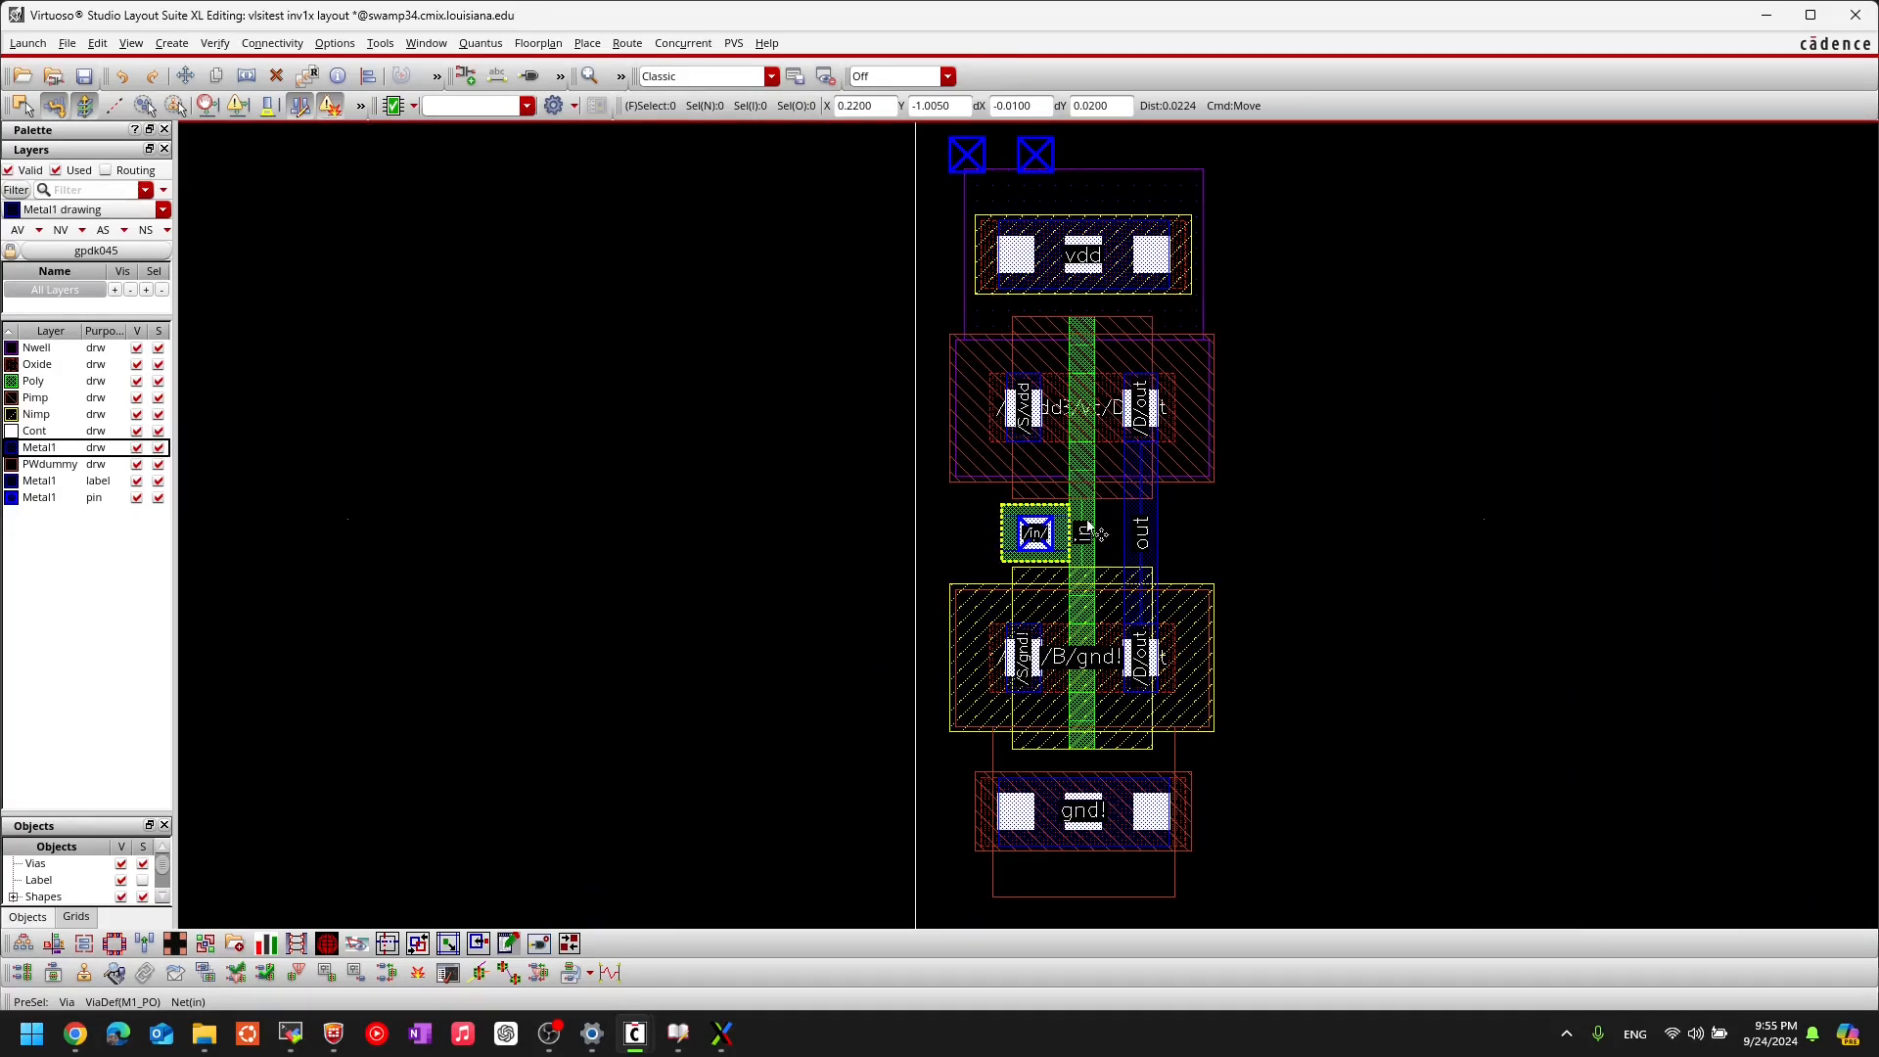
{"action": "scroll", "coordinate": [734, 432], "scroll_direction": "up", "scroll_amount": 4}
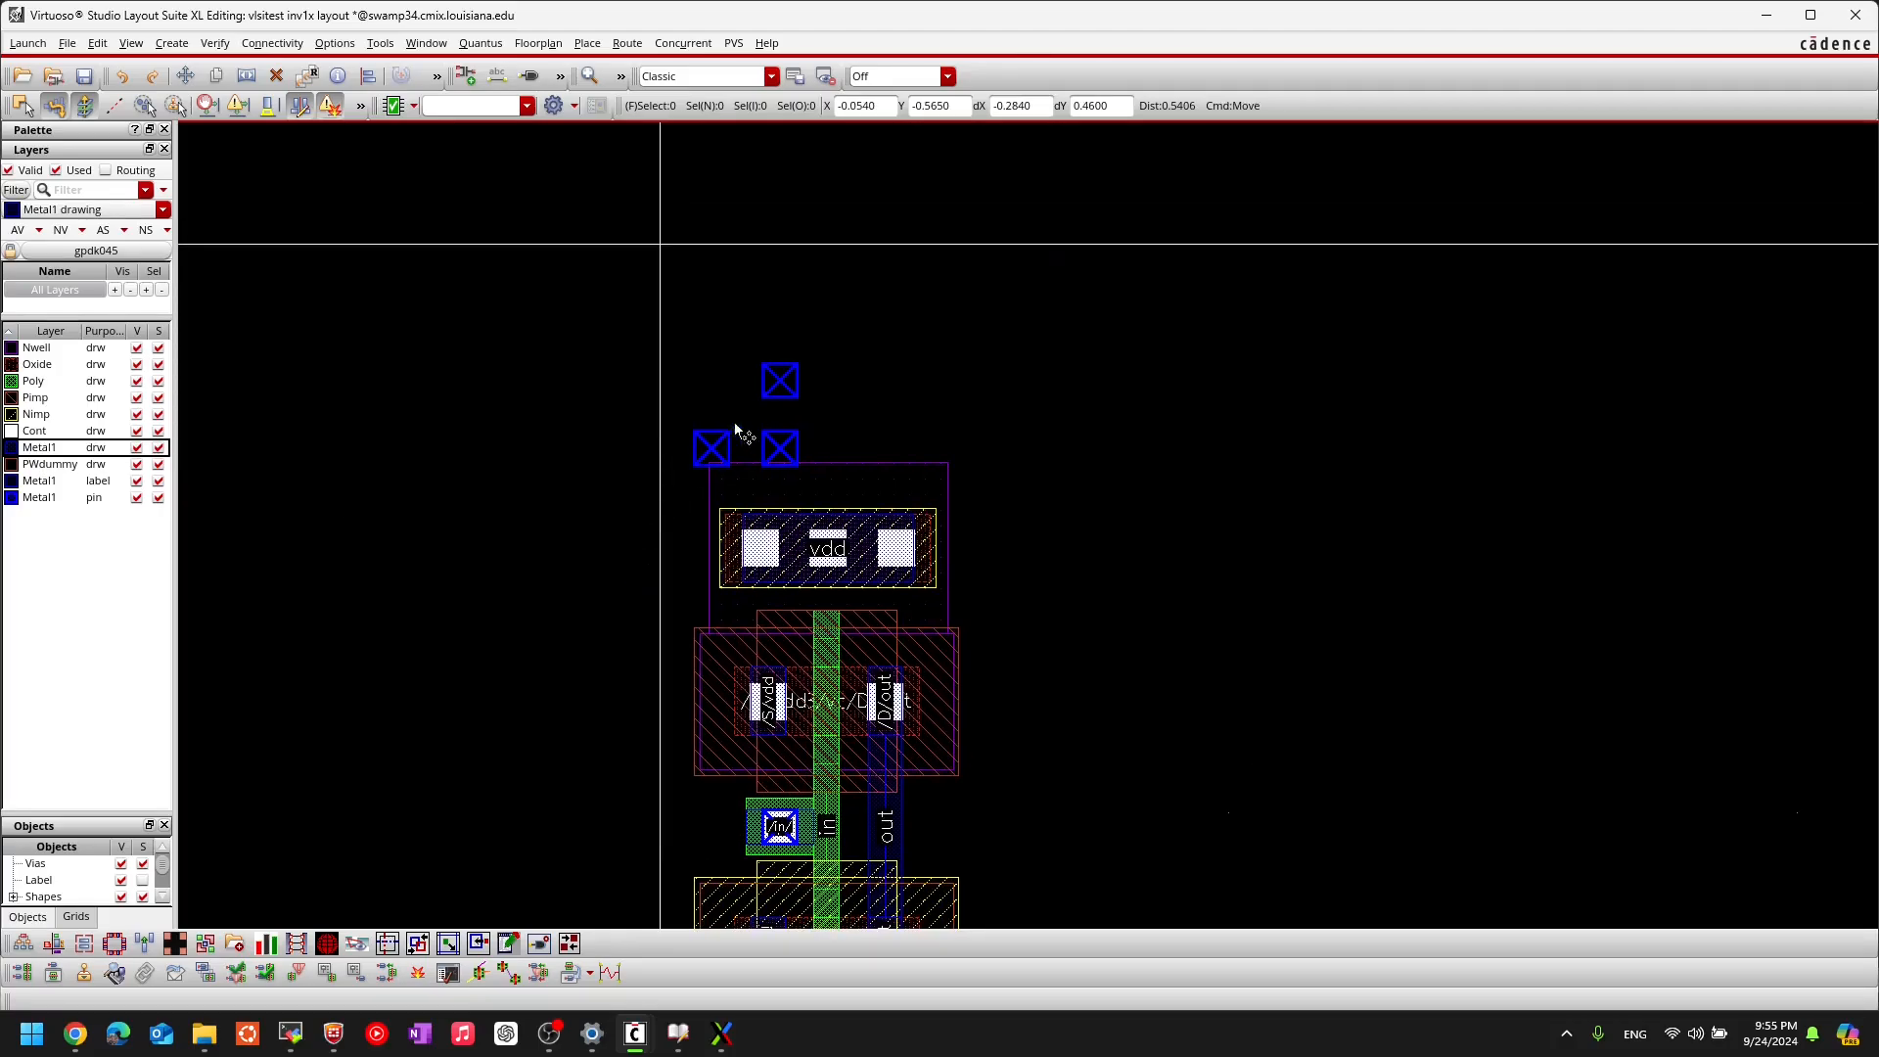
{"action": "scroll", "coordinate": [742, 409], "scroll_direction": "down", "scroll_amount": 6}
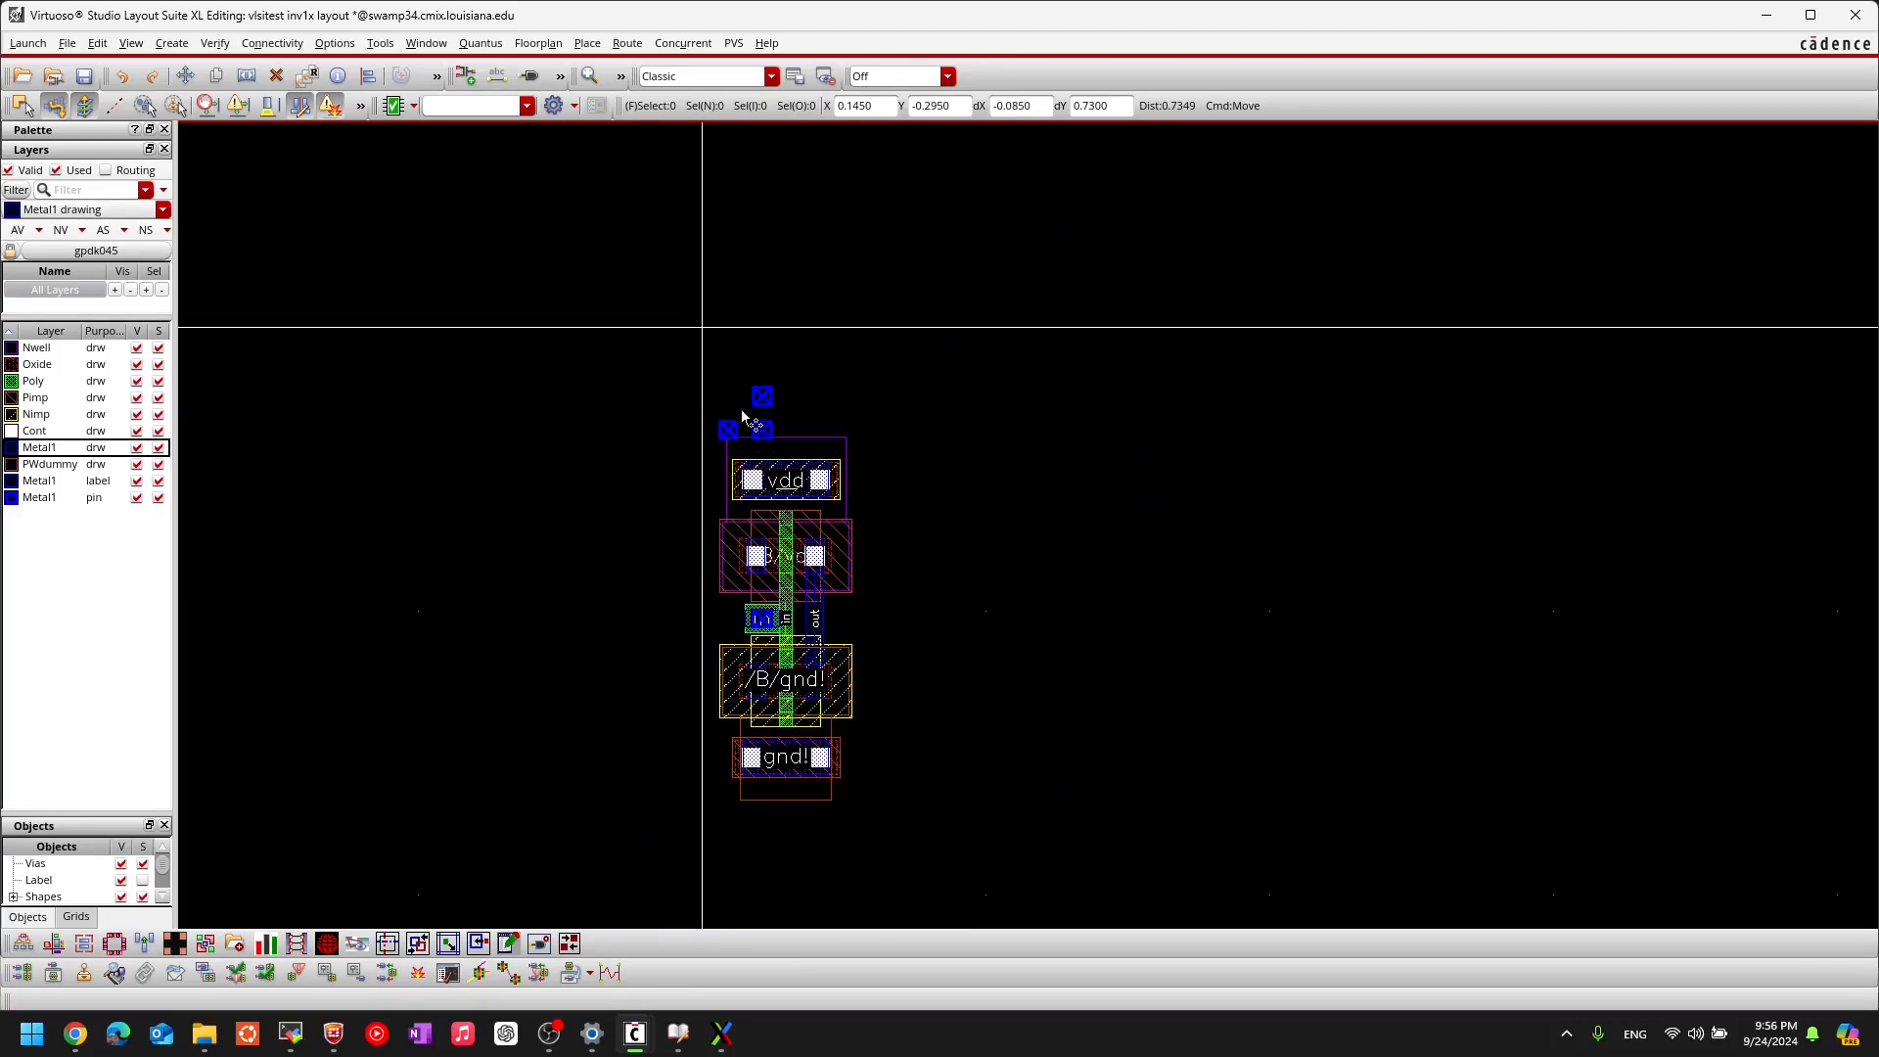
{"action": "left_click", "coordinate": [762, 401]}
{"action": "scroll", "coordinate": [823, 621], "scroll_direction": "up", "scroll_amount": 6}
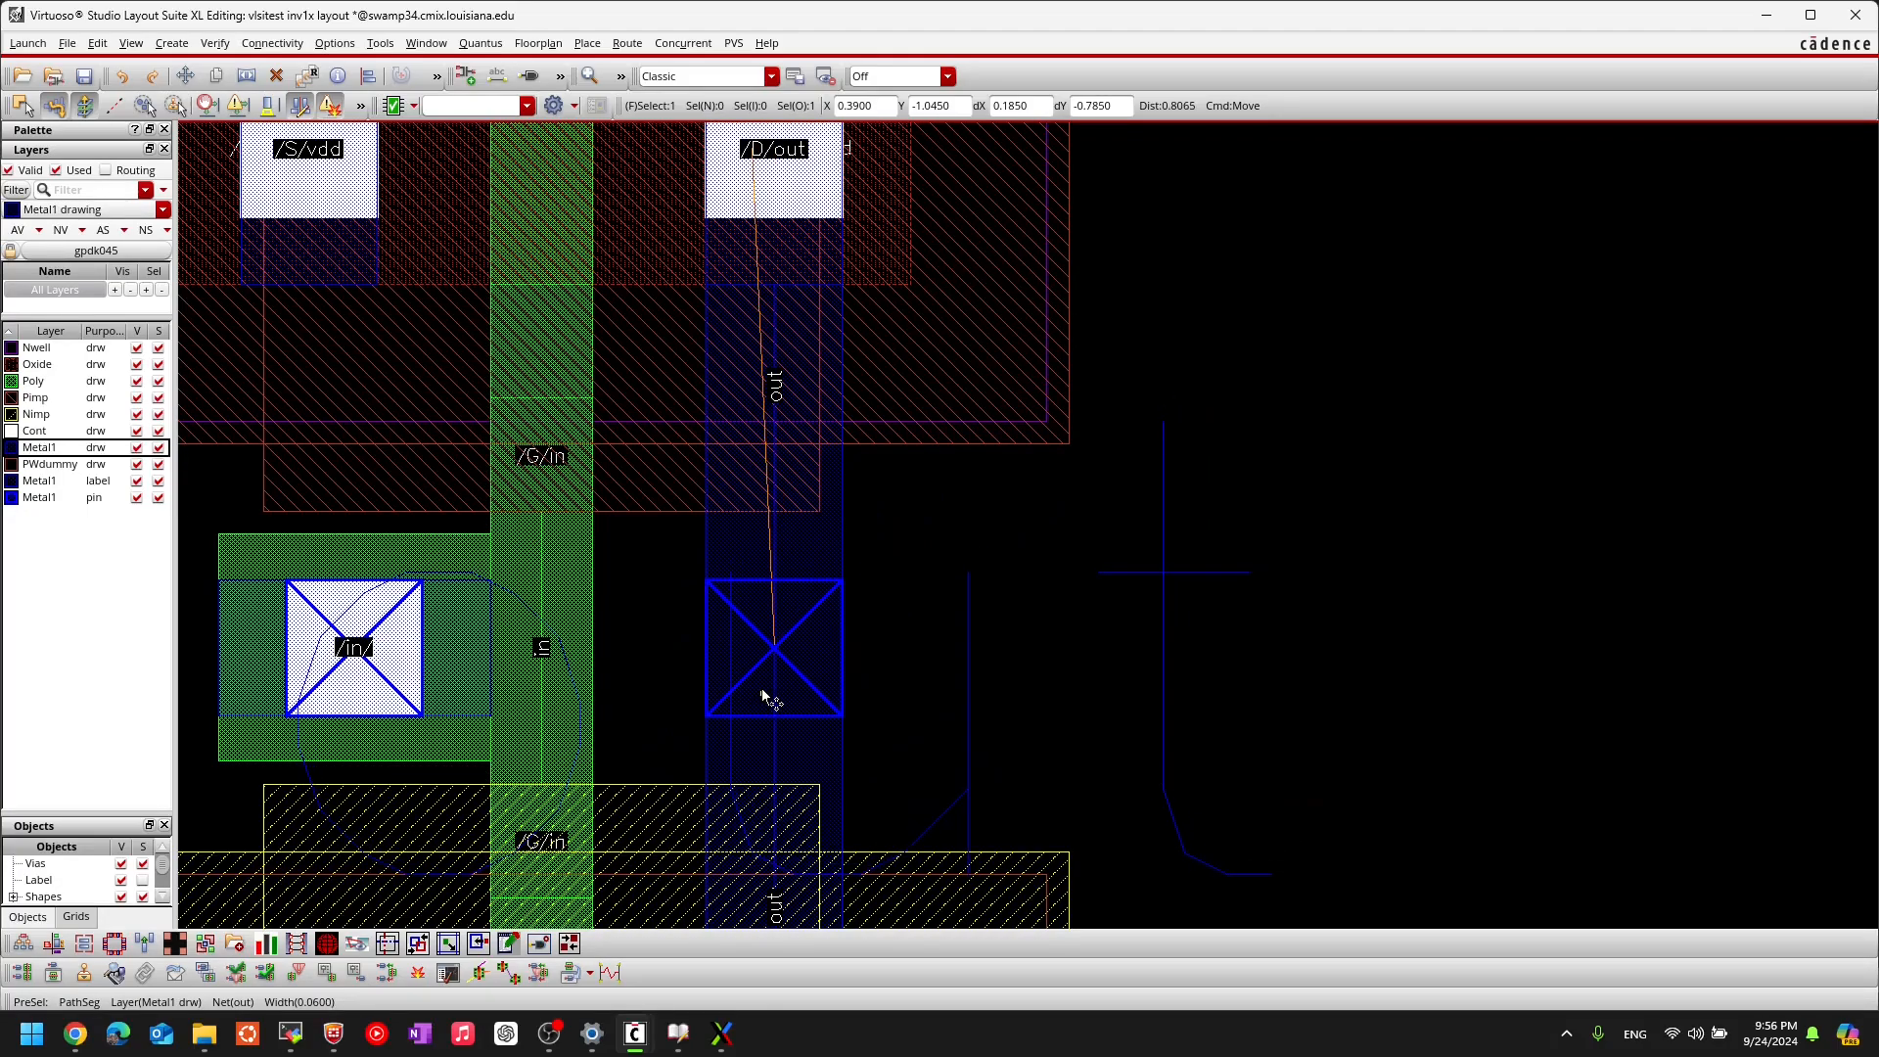
{"action": "left_click", "coordinate": [766, 619]}
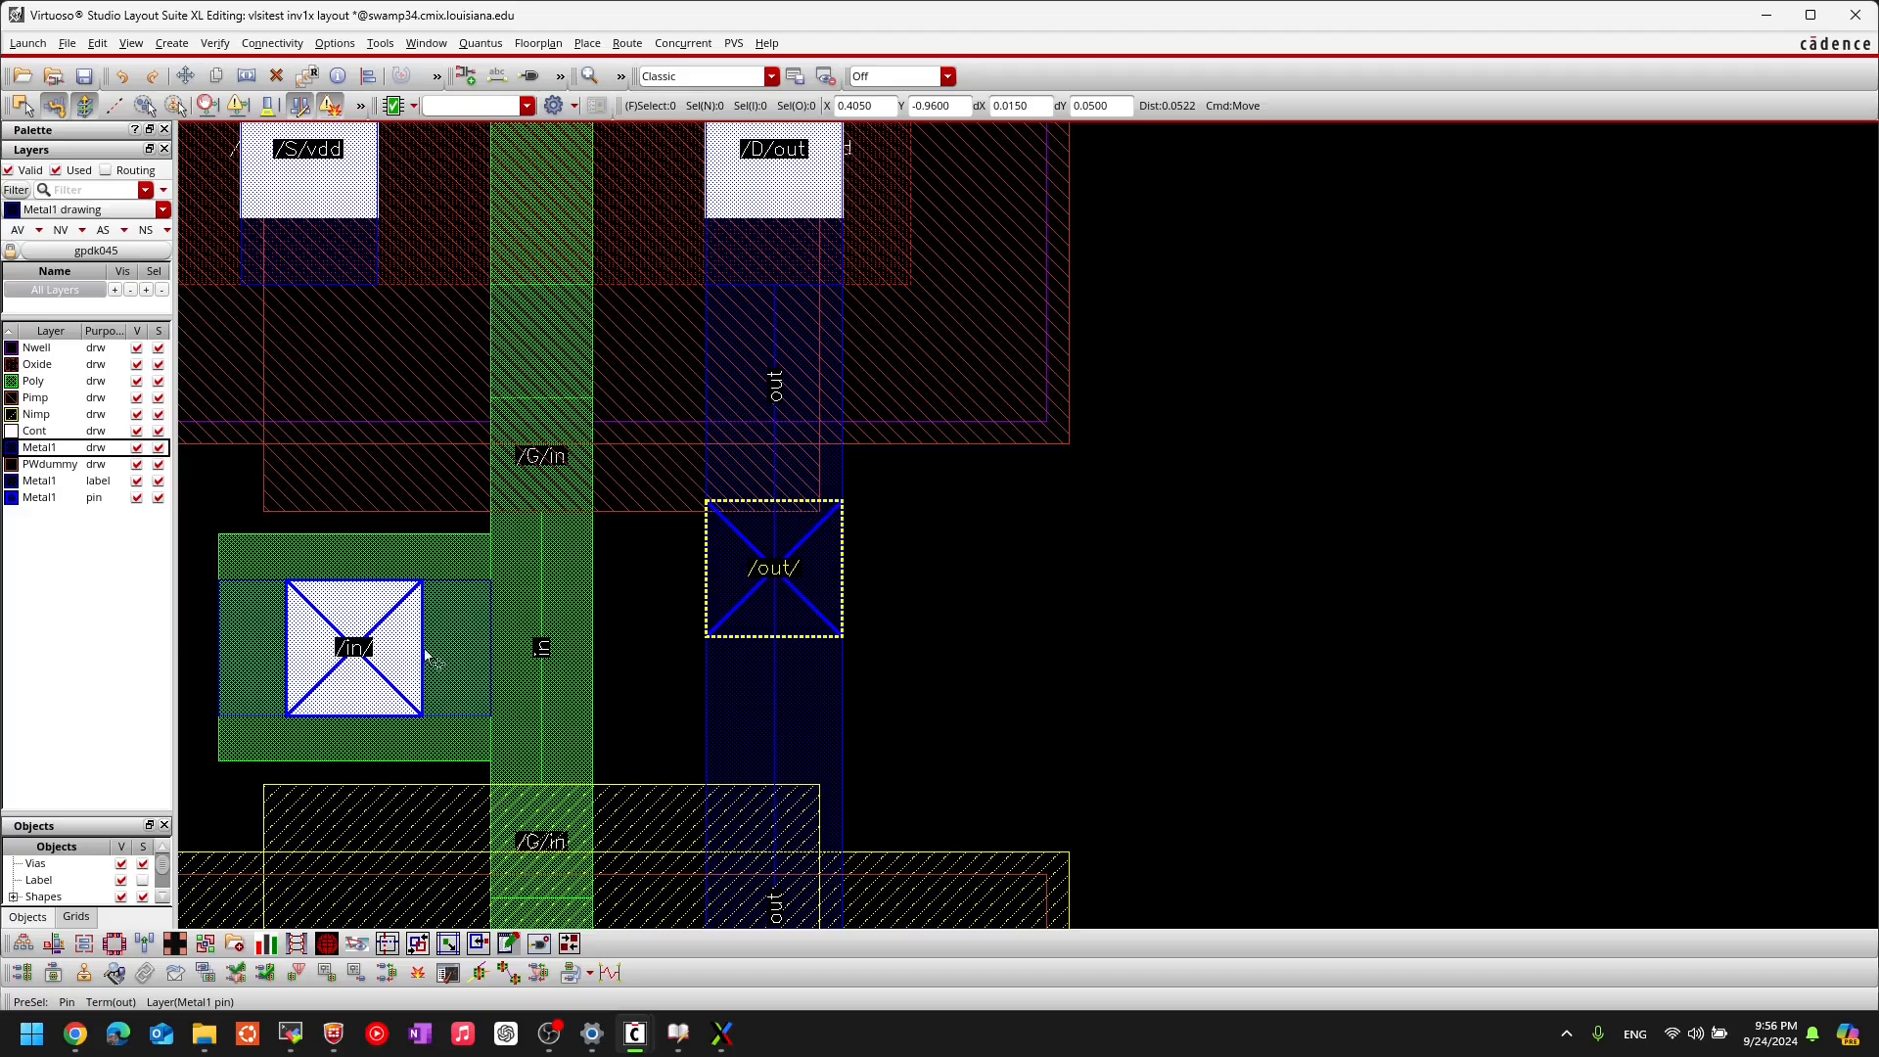
Step: Move the gnd! pin onto the middle contact of the M1_PSUB via below the NMOS
{"action": "scroll", "coordinate": [918, 608], "scroll_direction": "down", "scroll_amount": 2, "text": "ctrl"}
{"action": "scroll", "coordinate": [781, 235], "scroll_direction": "up", "scroll_amount": 2, "text": "ctrl"}
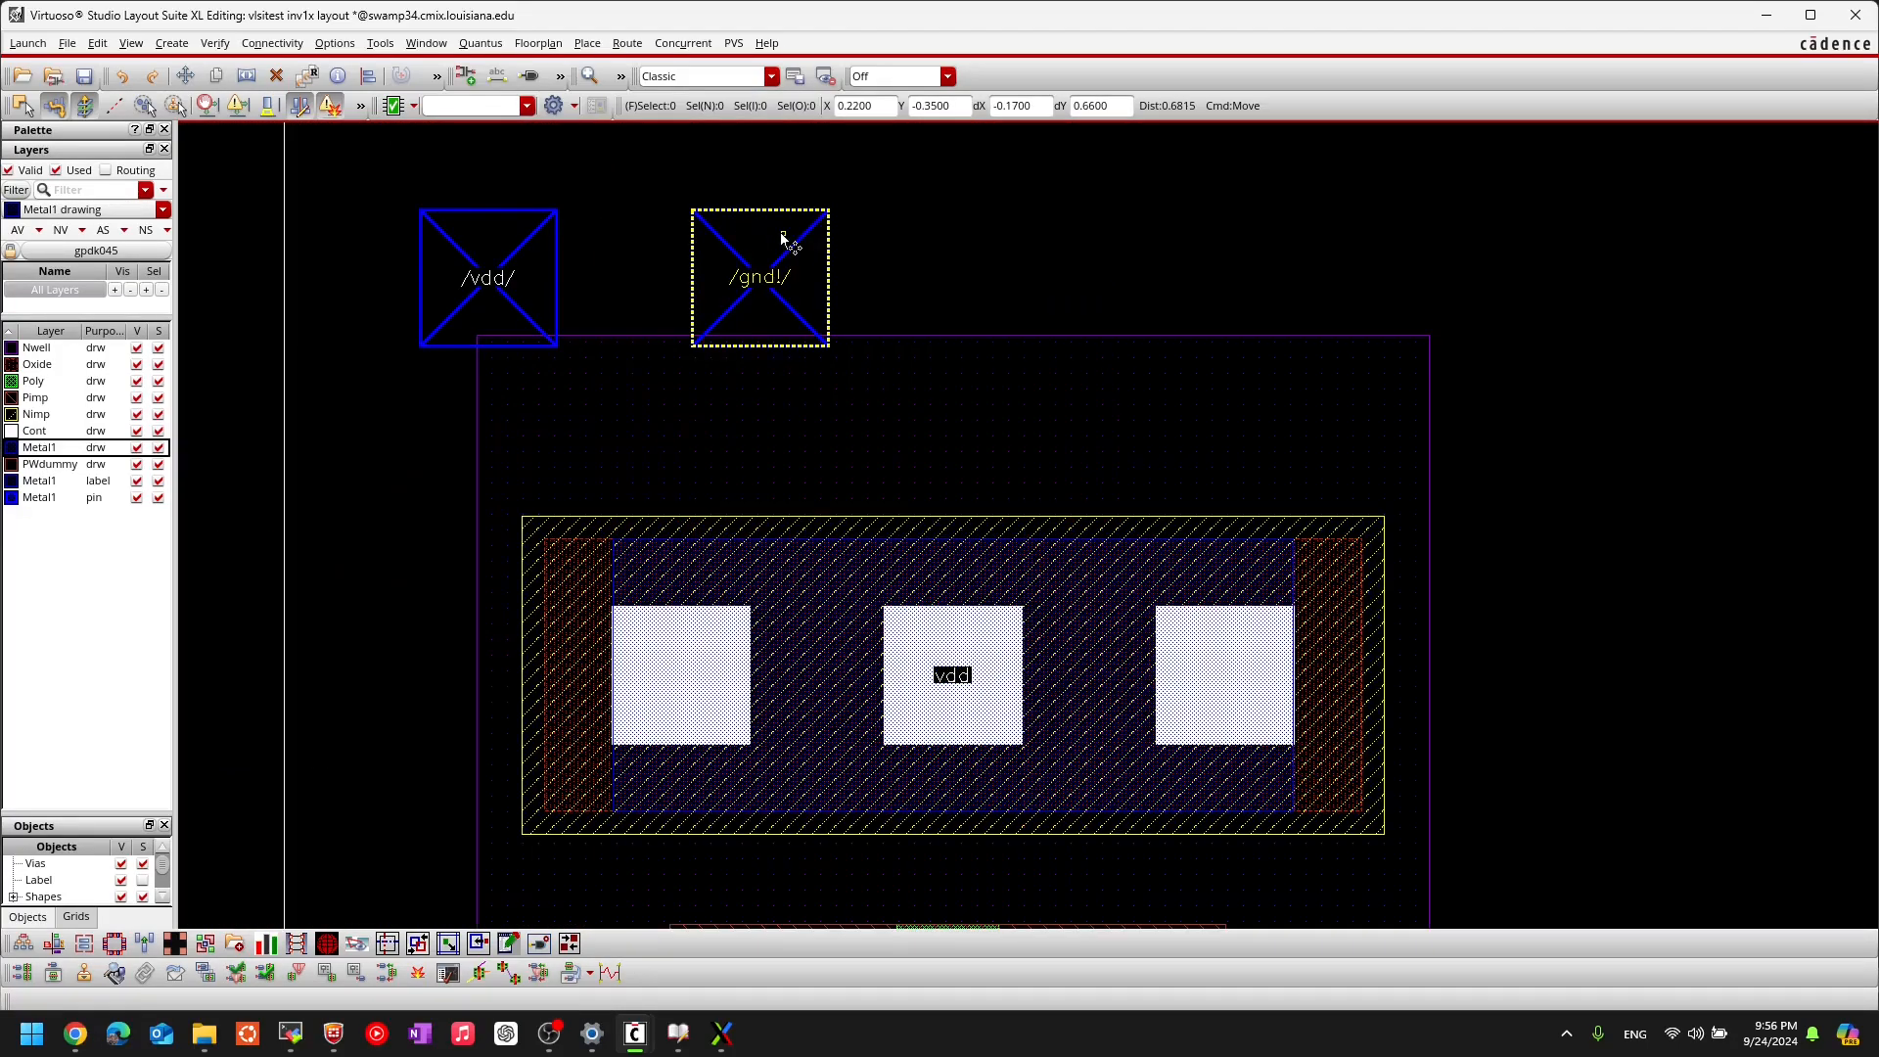
{"action": "left_click", "coordinate": [780, 242]}
{"action": "scroll", "coordinate": [1118, 576], "scroll_direction": "down", "scroll_amount": 3, "text": "ctrl"}
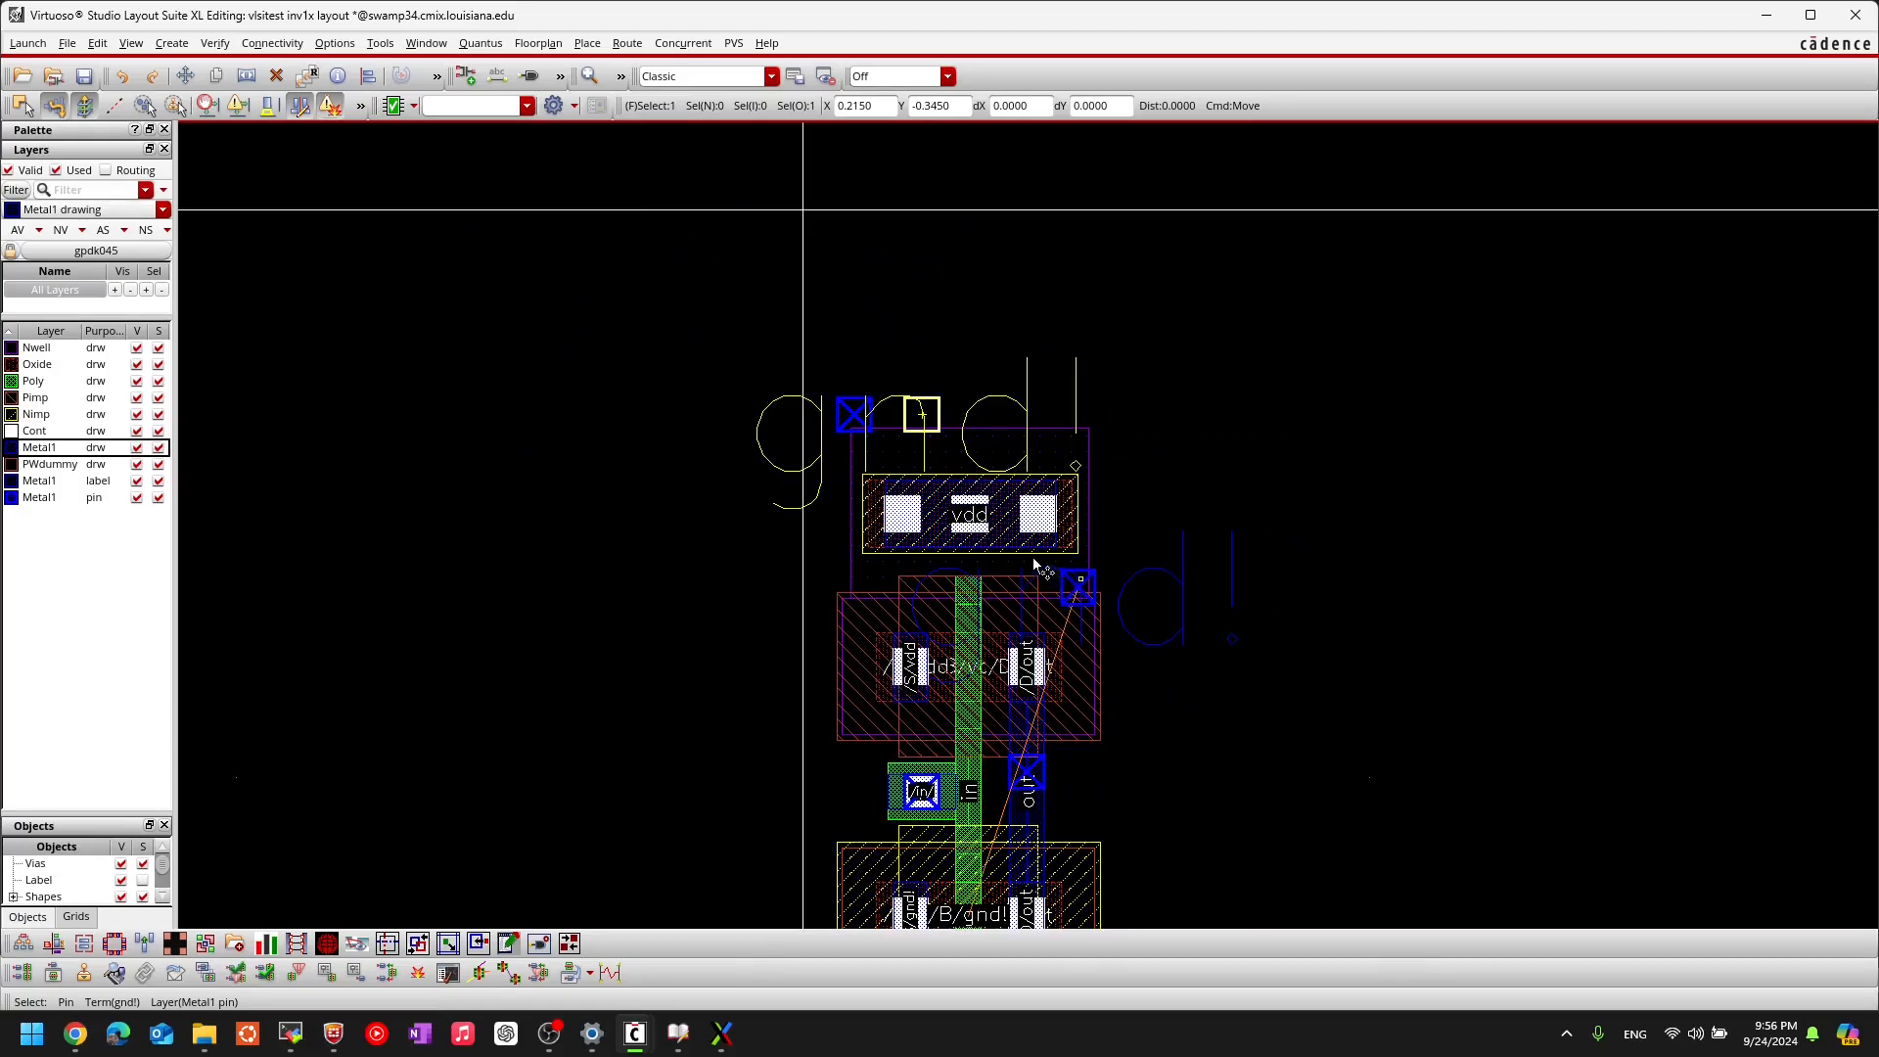
{"action": "scroll", "coordinate": [1013, 707], "scroll_direction": "up", "scroll_amount": 4, "text": "ctrl"}
{"action": "scroll", "coordinate": [1036, 577], "scroll_direction": "up", "scroll_amount": 2, "text": "ctrl"}
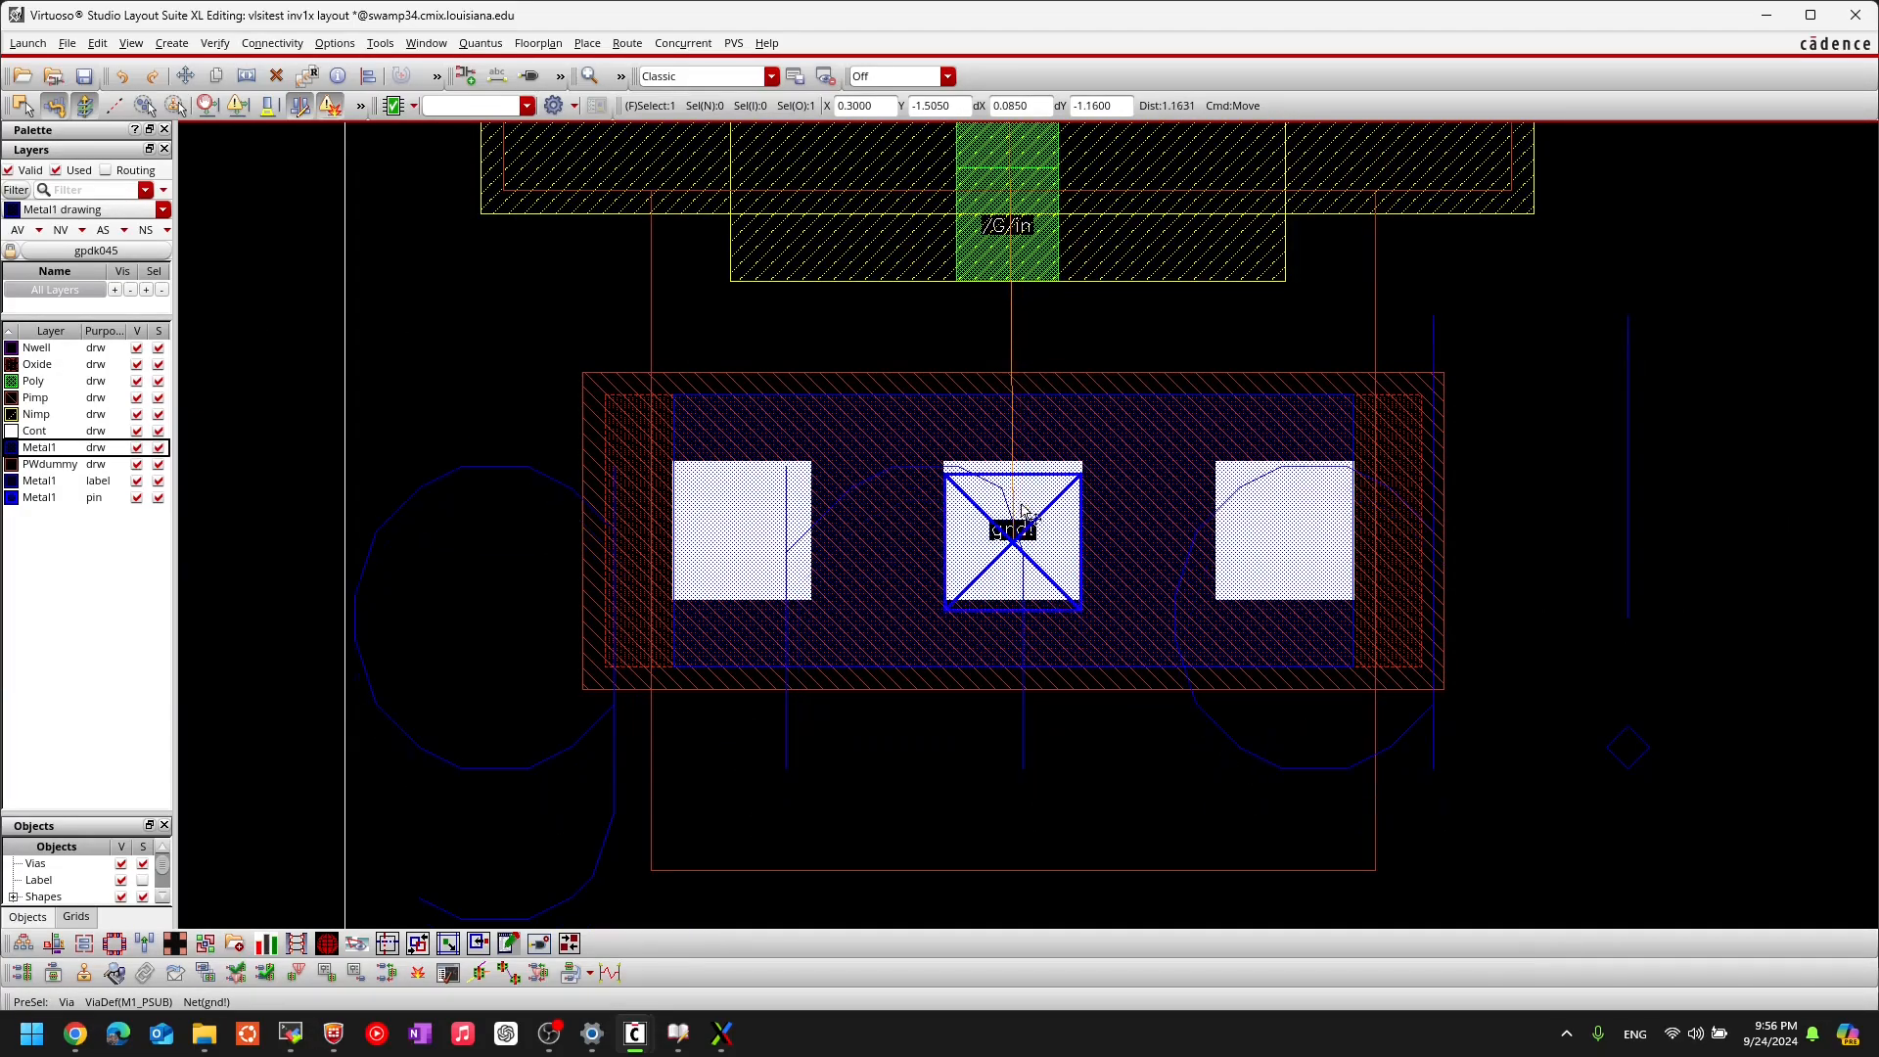
{"action": "left_click", "coordinate": [1022, 501]}
Step: Move the vdd pin onto the middle contact of the M1_NWELL via above the PMOS
{"action": "scroll", "coordinate": [1456, 546], "scroll_direction": "down", "scroll_amount": 4, "text": "ctrl"}
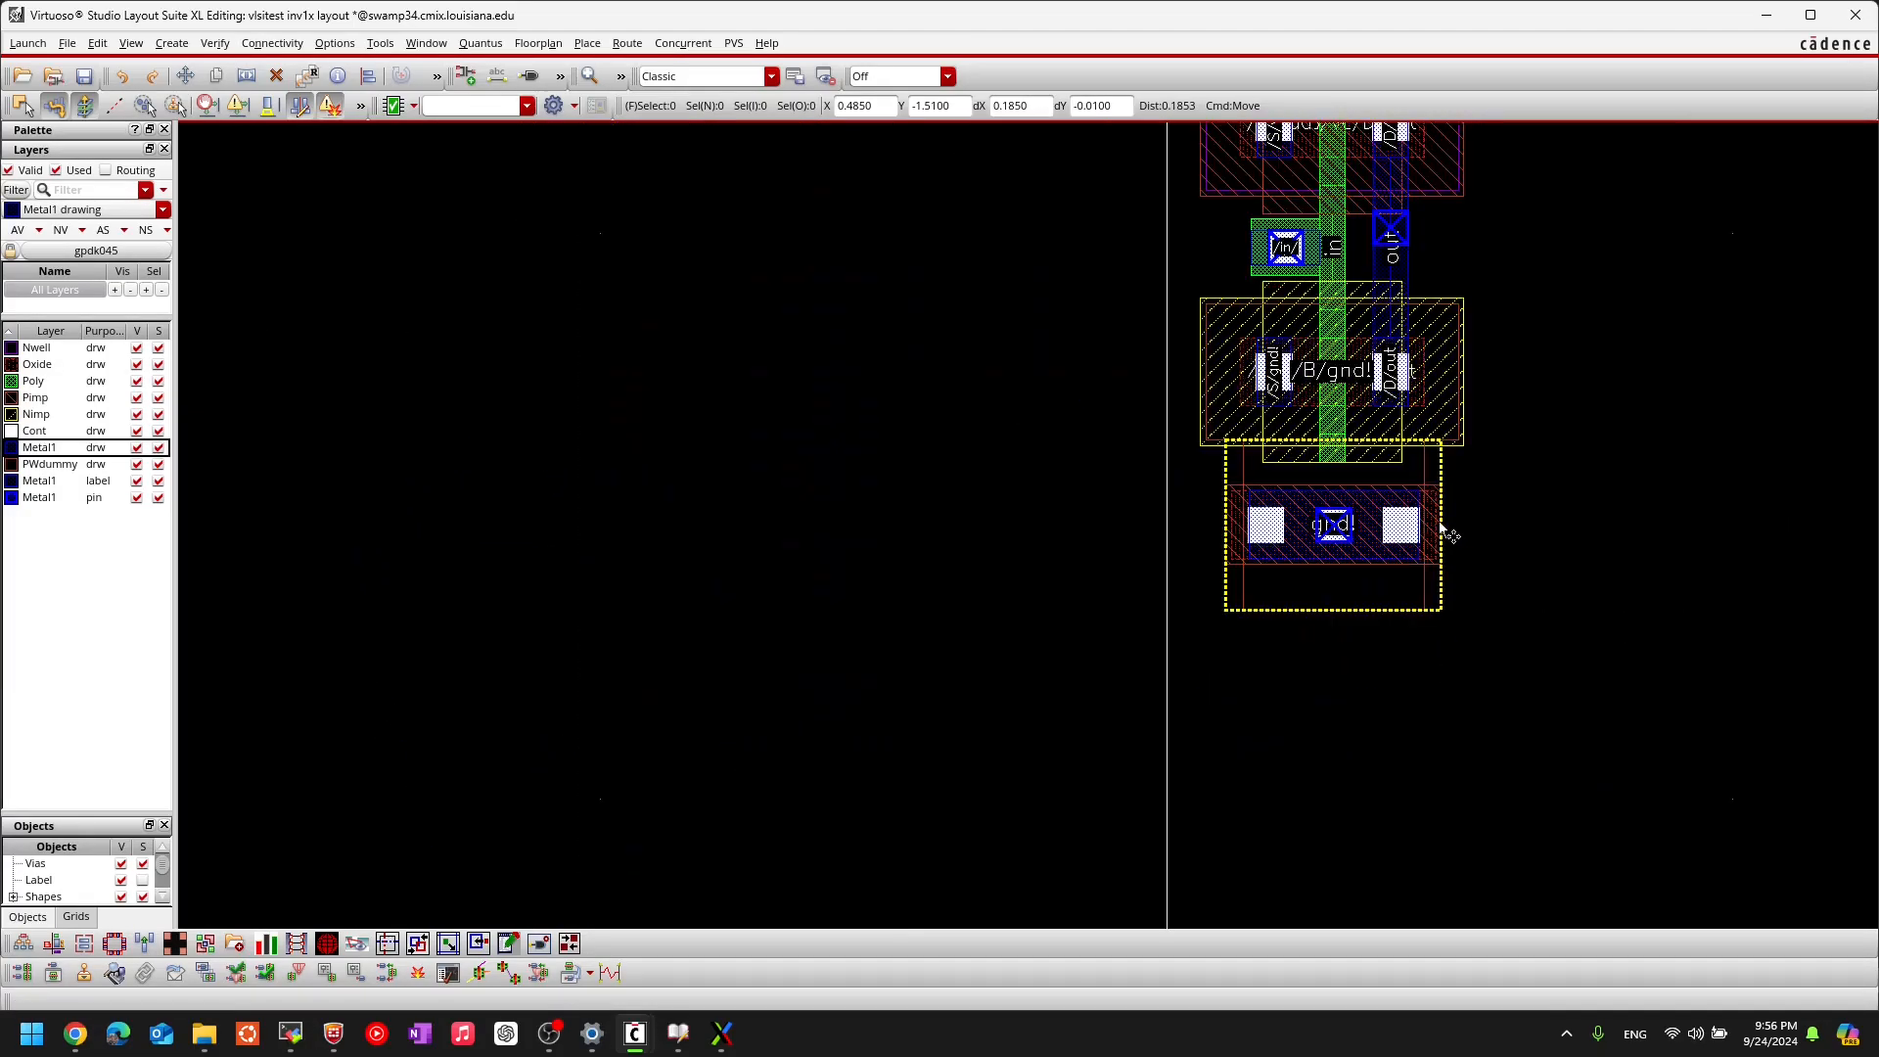
{"action": "middle_click_drag", "start_coordinate": [1346, 562], "coordinate": [1169, 690]}
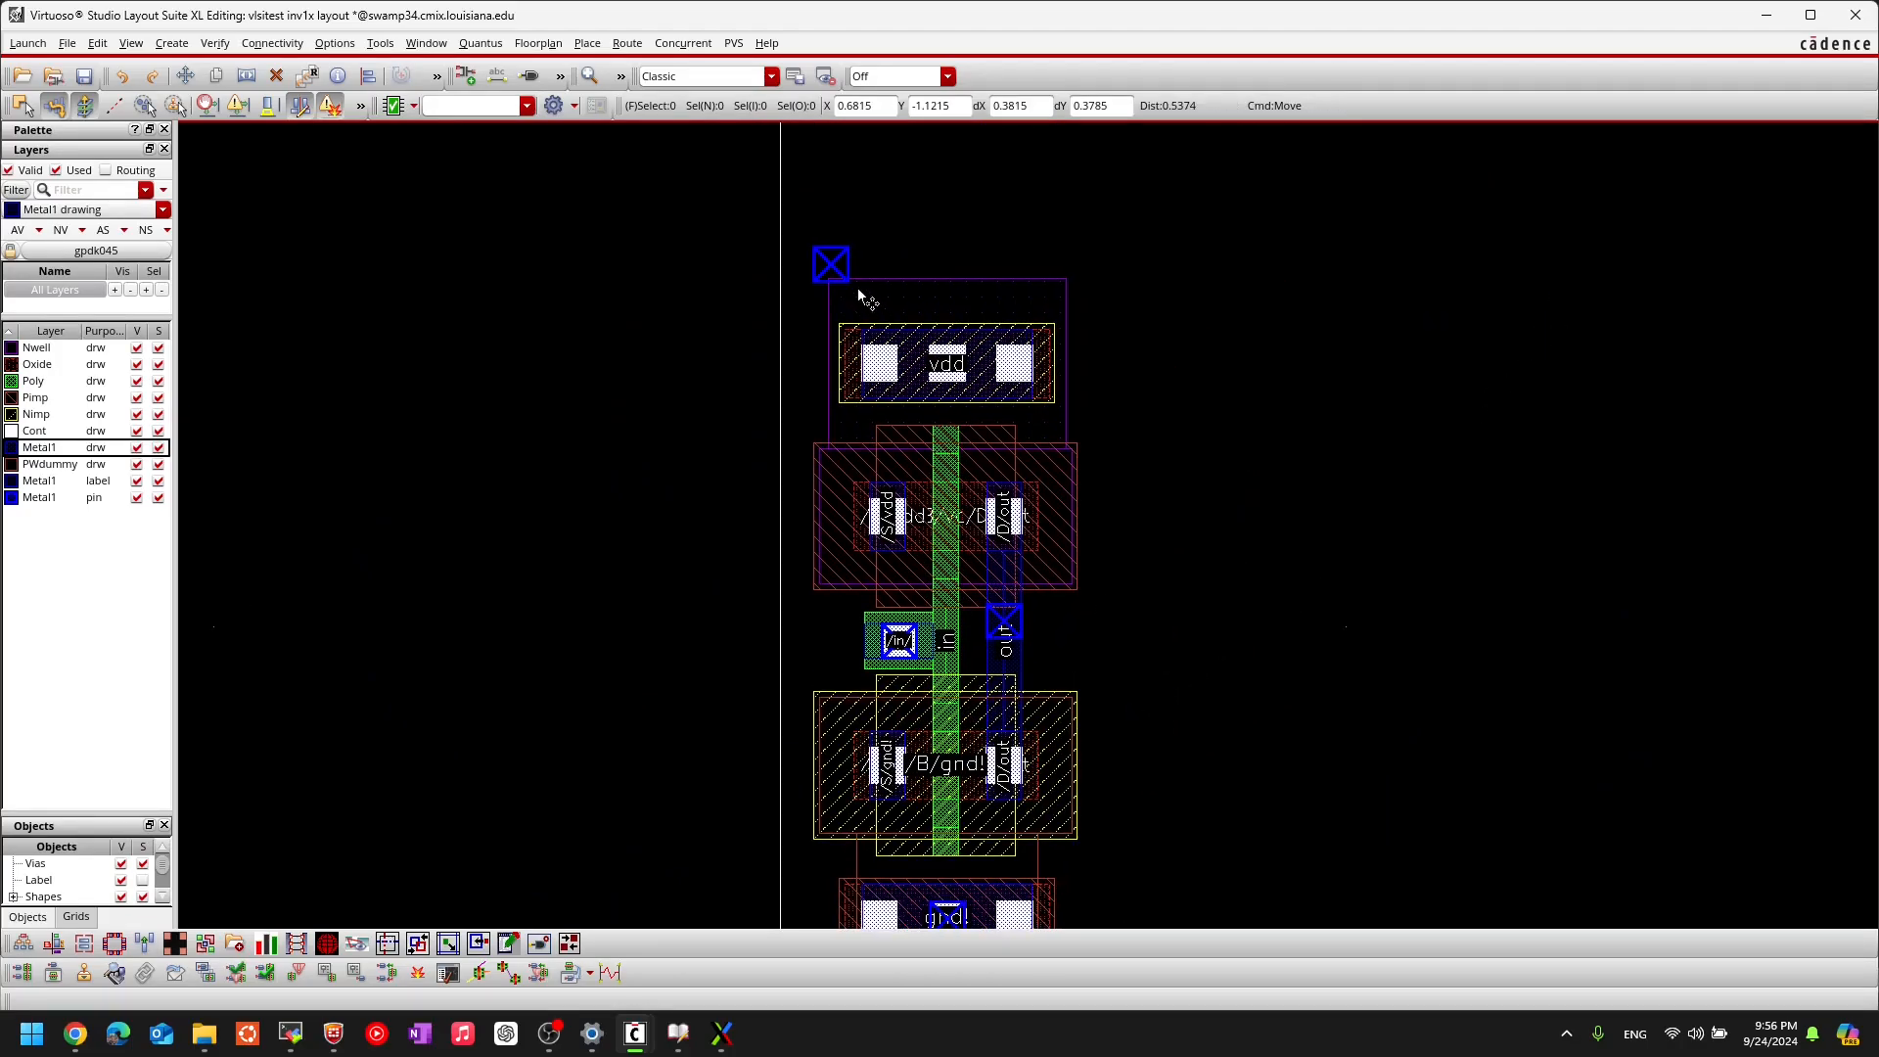
{"action": "scroll", "coordinate": [858, 291], "scroll_direction": "up", "scroll_amount": 2}
{"action": "left_click", "coordinate": [780, 217]}
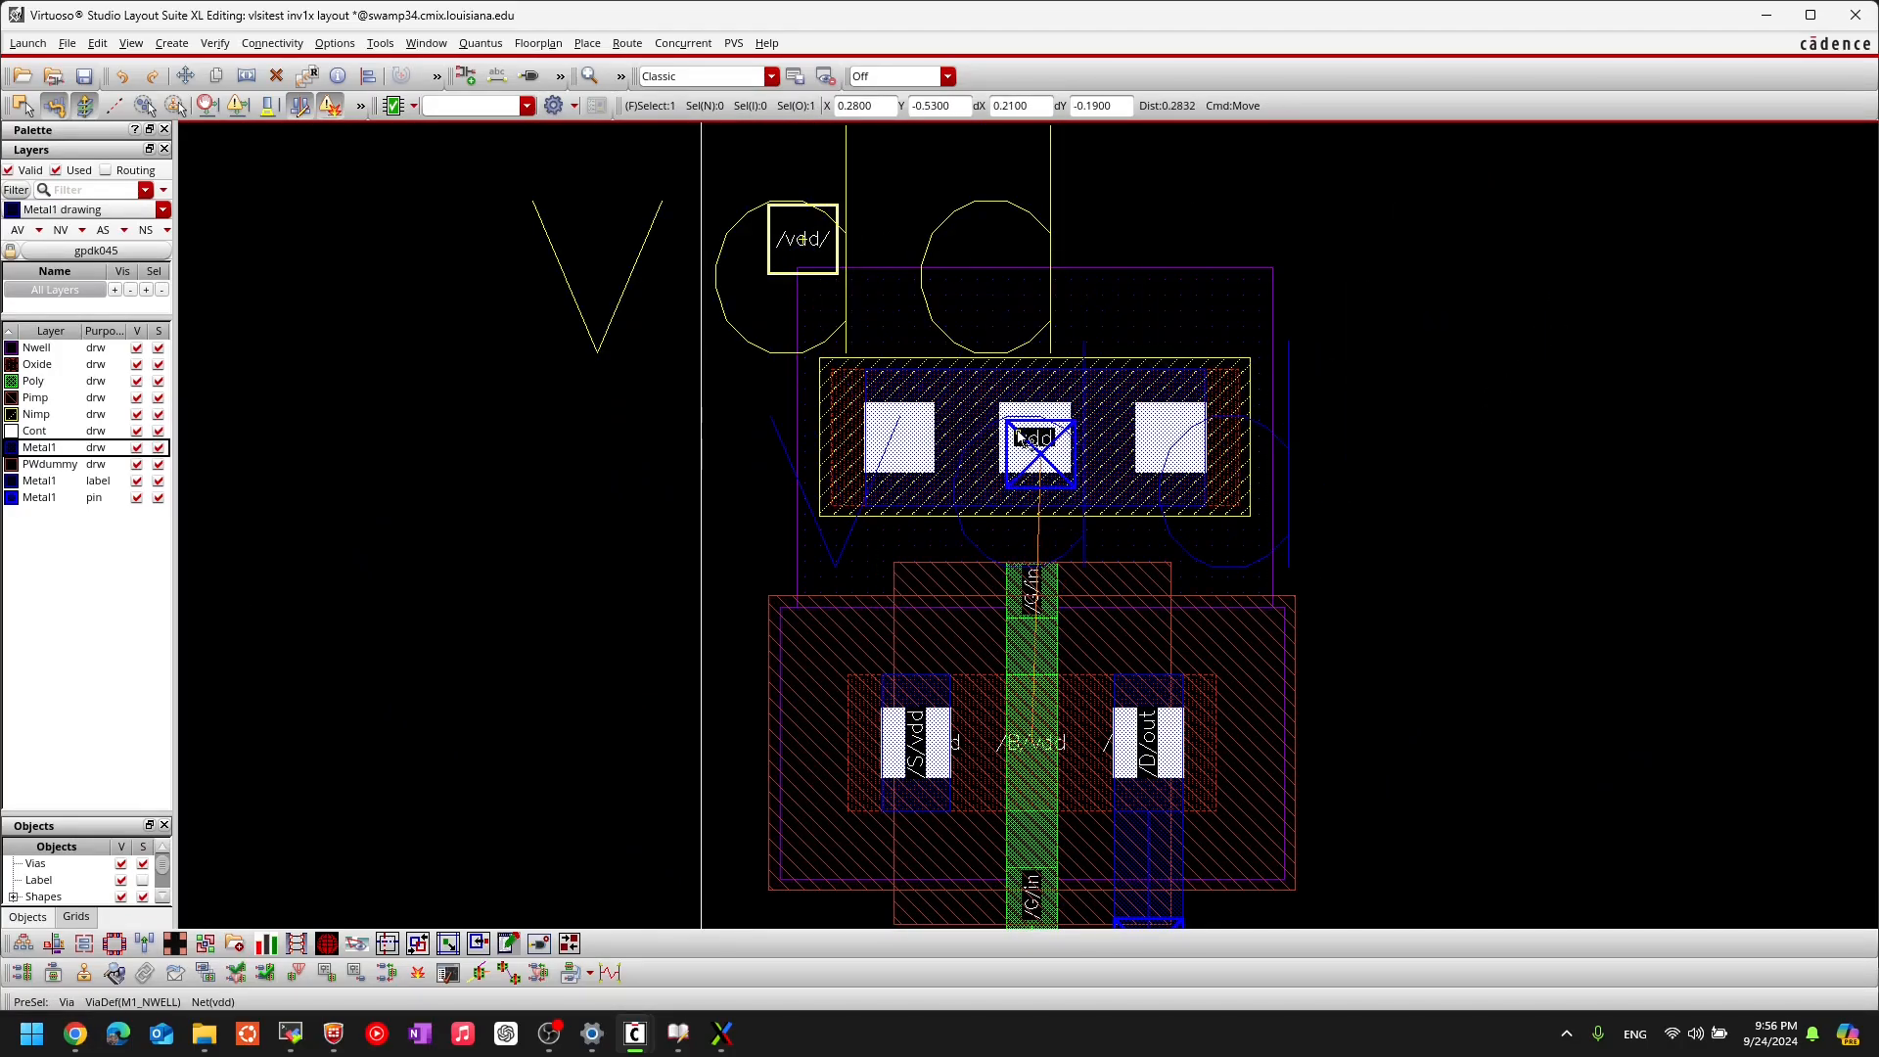
{"action": "scroll", "coordinate": [1018, 411], "scroll_direction": "up", "scroll_amount": 2, "text": "ctrl"}
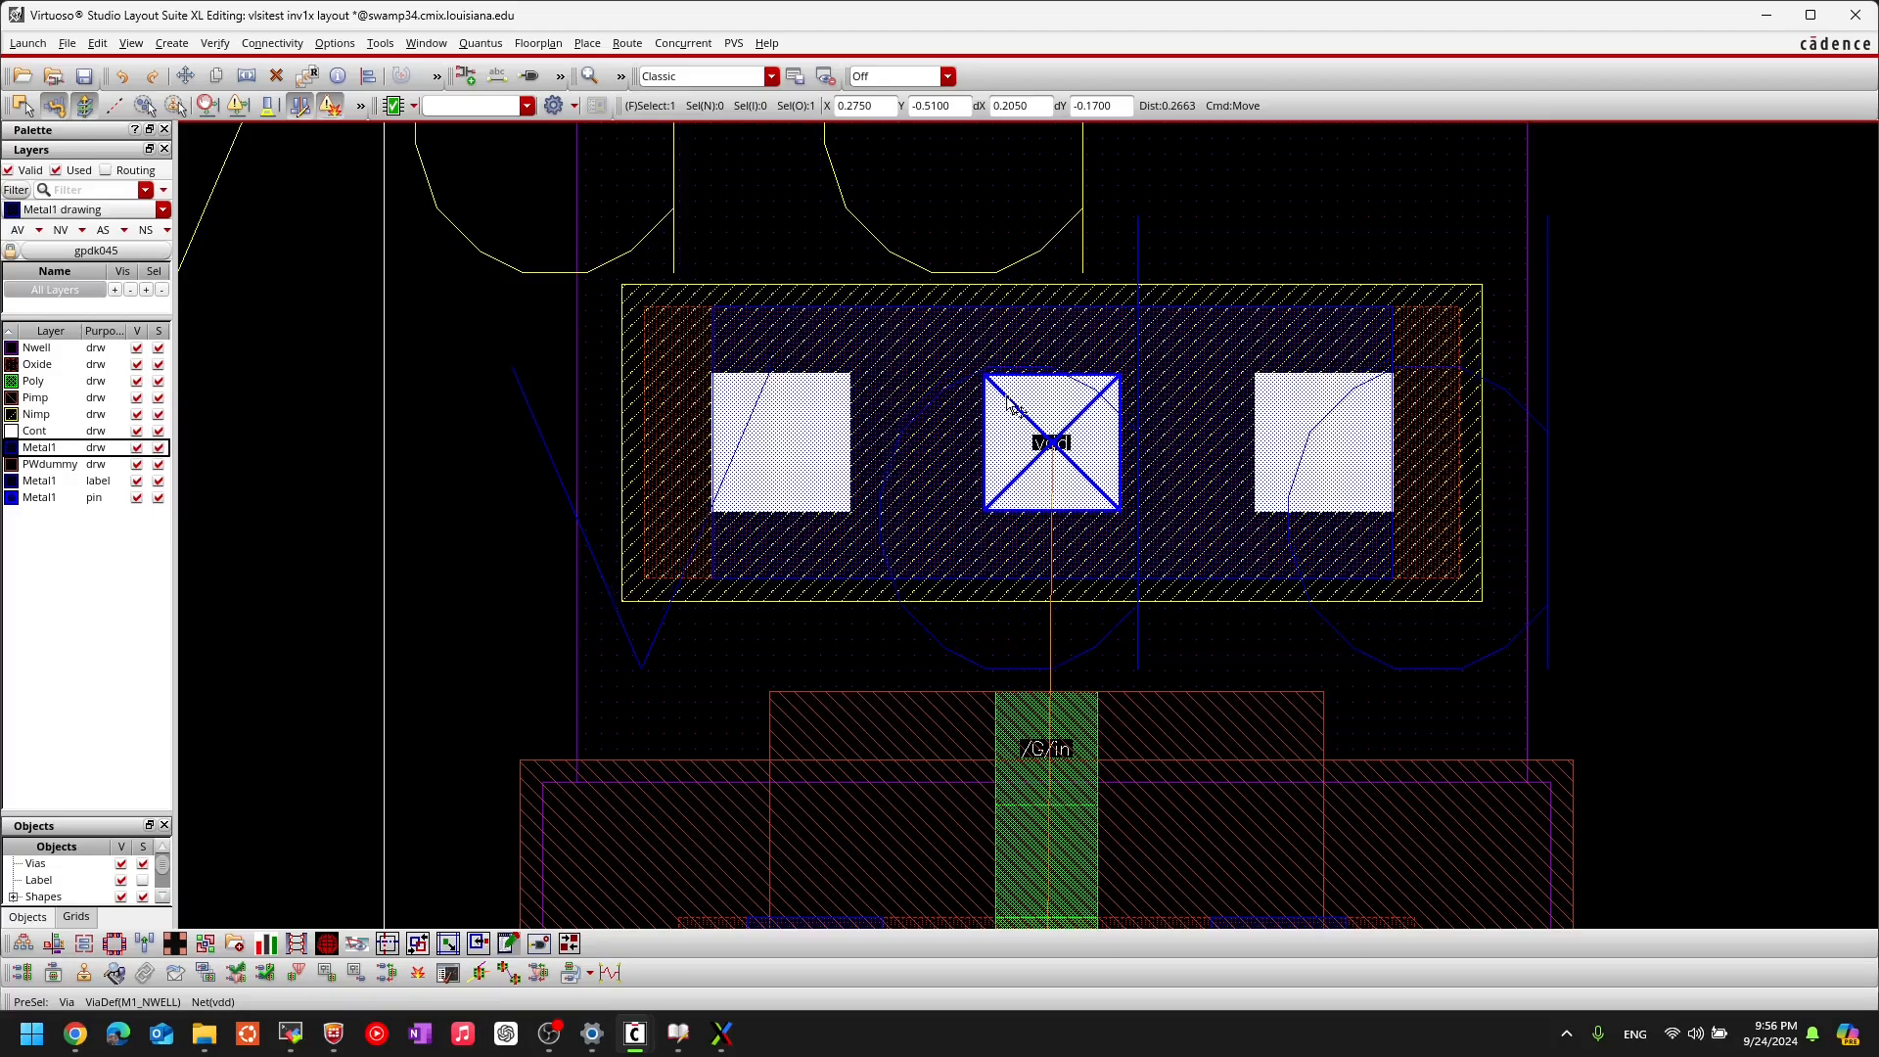
{"action": "left_click", "coordinate": [1009, 402]}
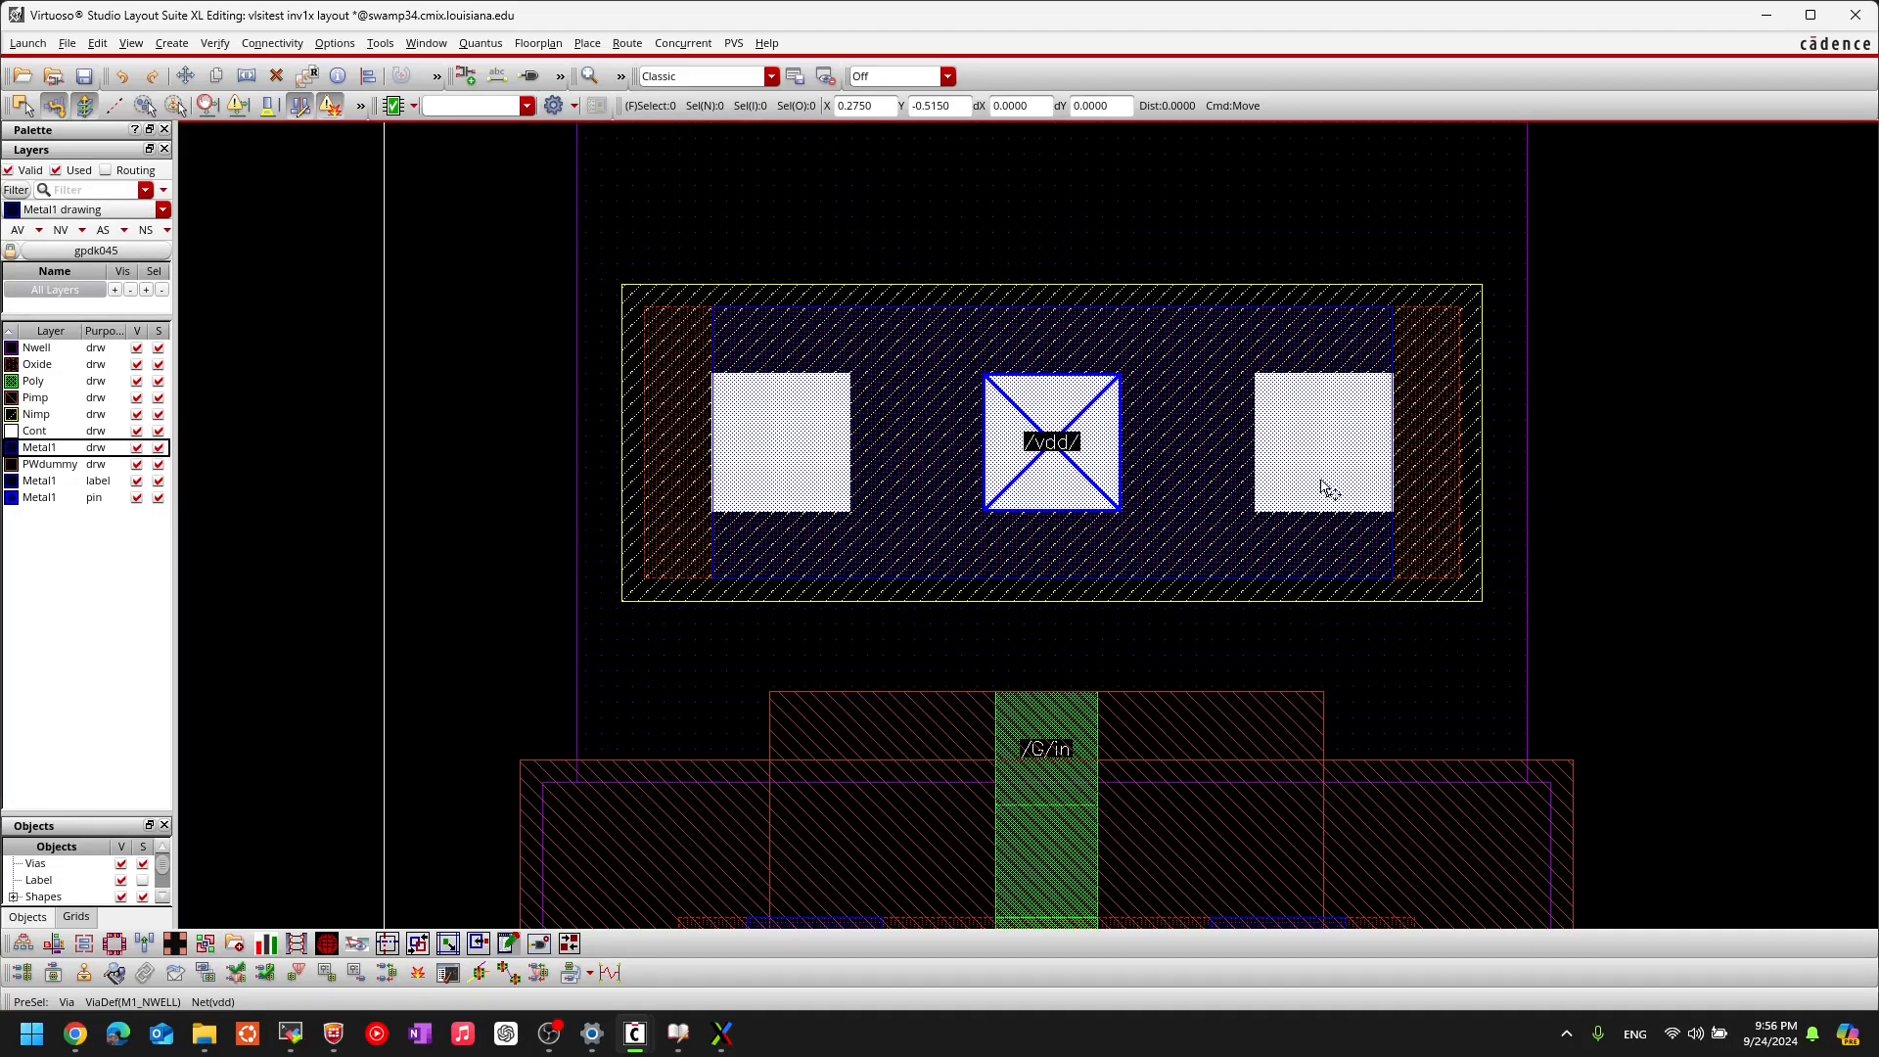
Step: Route a 0.06-wide Metal1 wire from the NMOS source down into the M1_PSUB contact and across to the gnd! pin
{"action": "scroll", "coordinate": [1313, 486], "scroll_direction": "down", "scroll_amount": 4, "text": "ctrl"}
{"action": "scroll", "coordinate": [1430, 605], "scroll_direction": "up", "scroll_amount": 2, "text": "ctrl"}
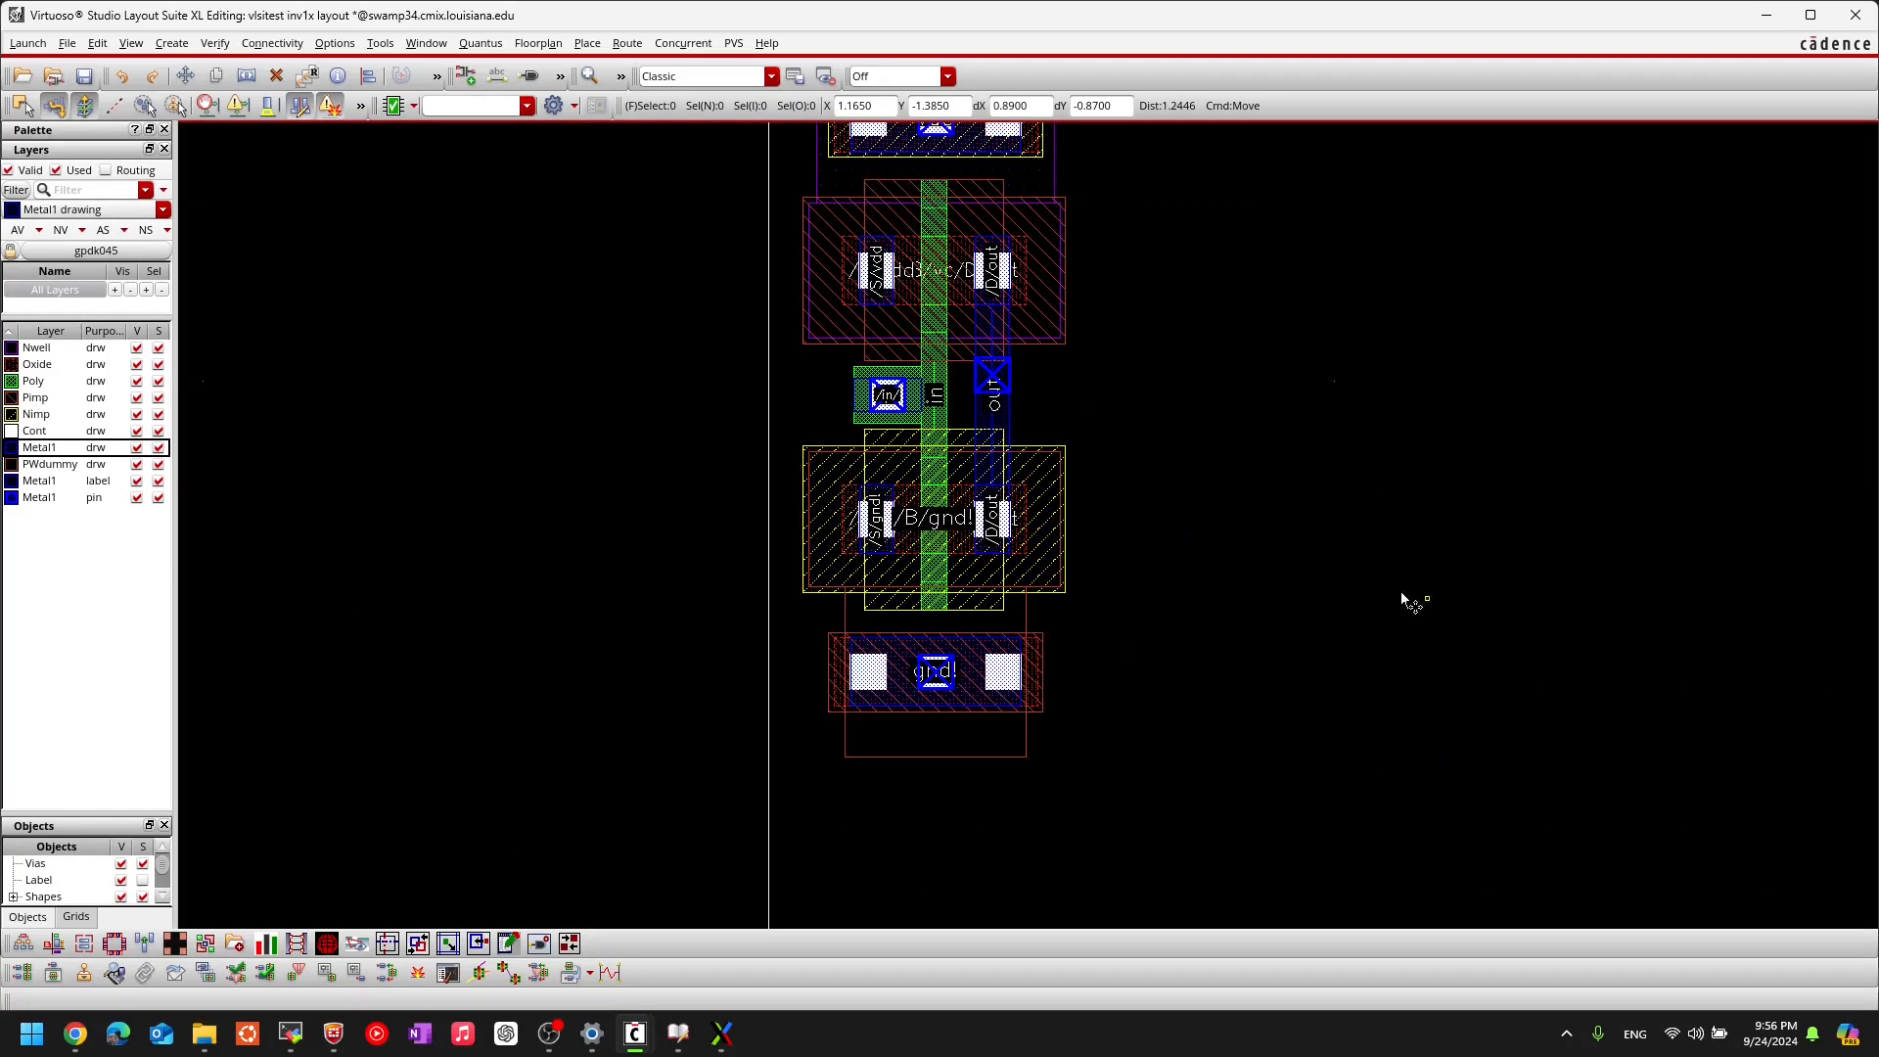
{"action": "scroll", "coordinate": [754, 319], "scroll_direction": "up", "scroll_amount": 1, "text": "ctrl"}
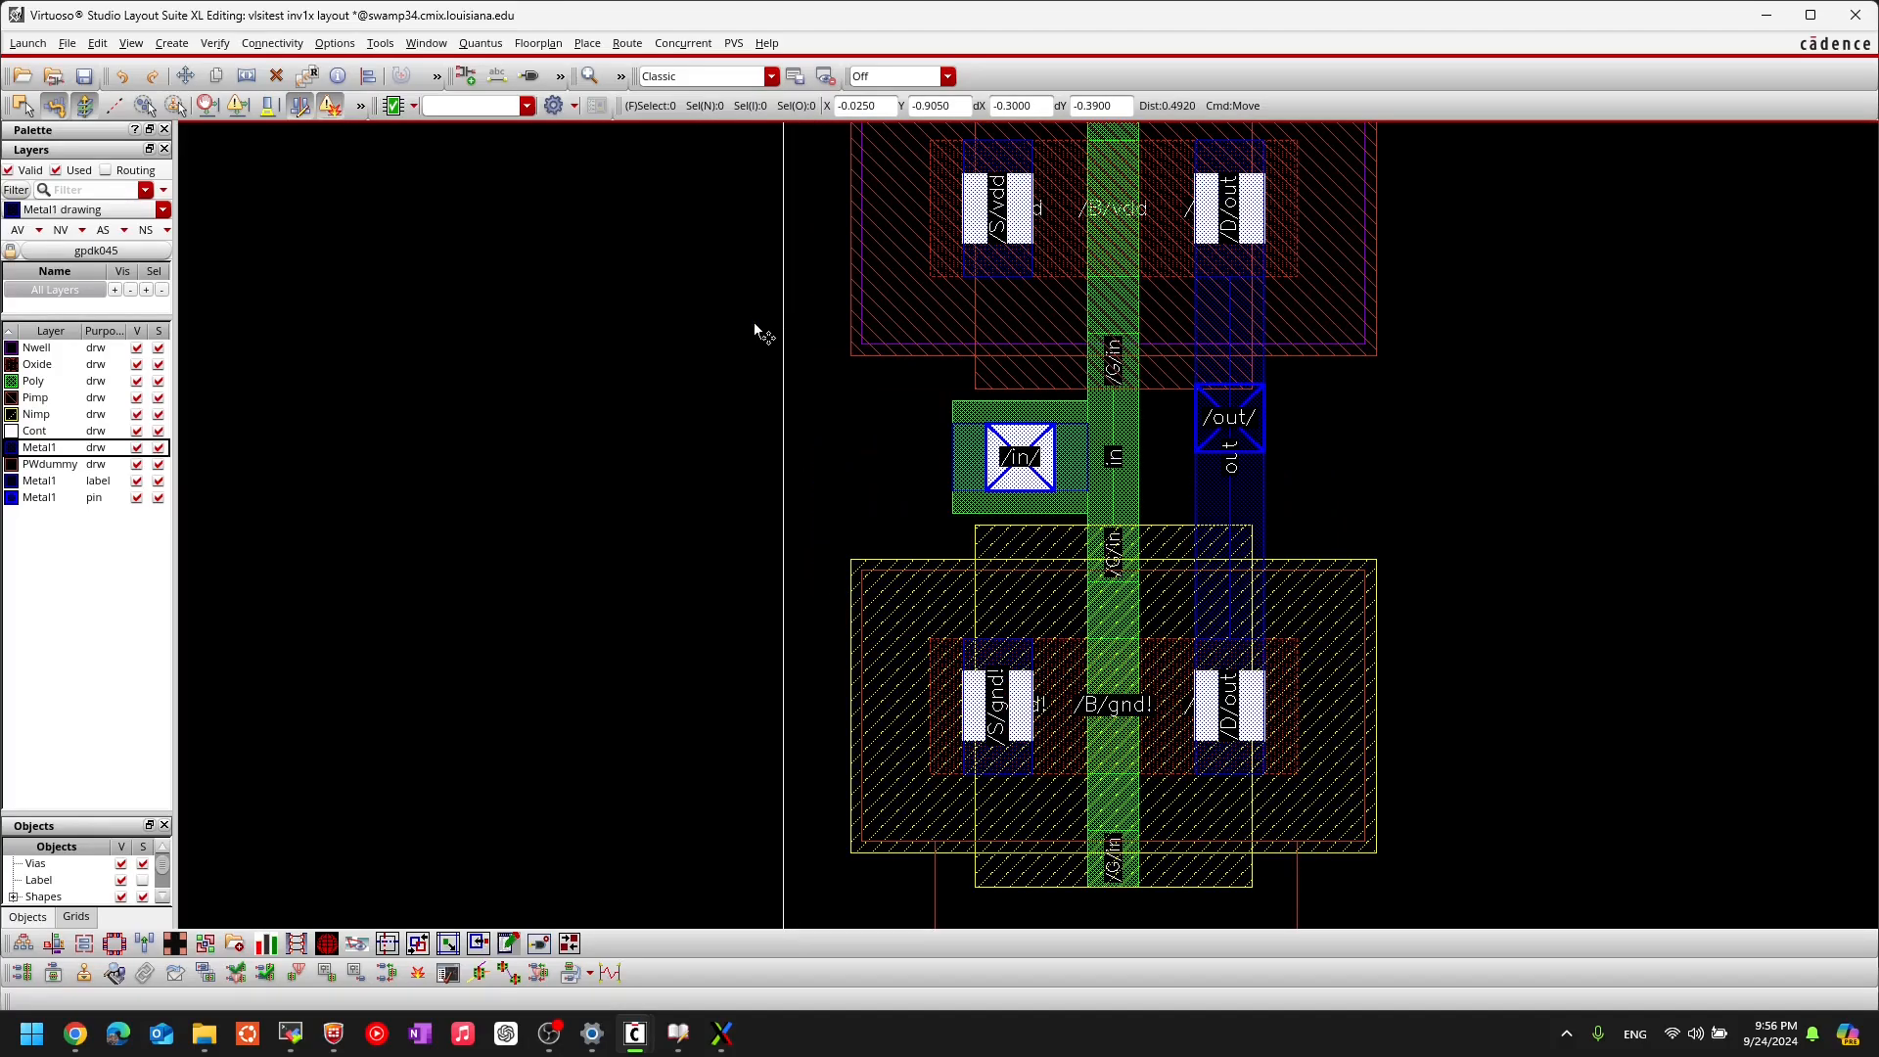
{"action": "scroll", "coordinate": [753, 321], "scroll_direction": "down", "scroll_amount": 1, "text": "ctrl"}
{"action": "scroll", "coordinate": [891, 522], "scroll_direction": "up", "scroll_amount": 1, "text": "ctrl"}
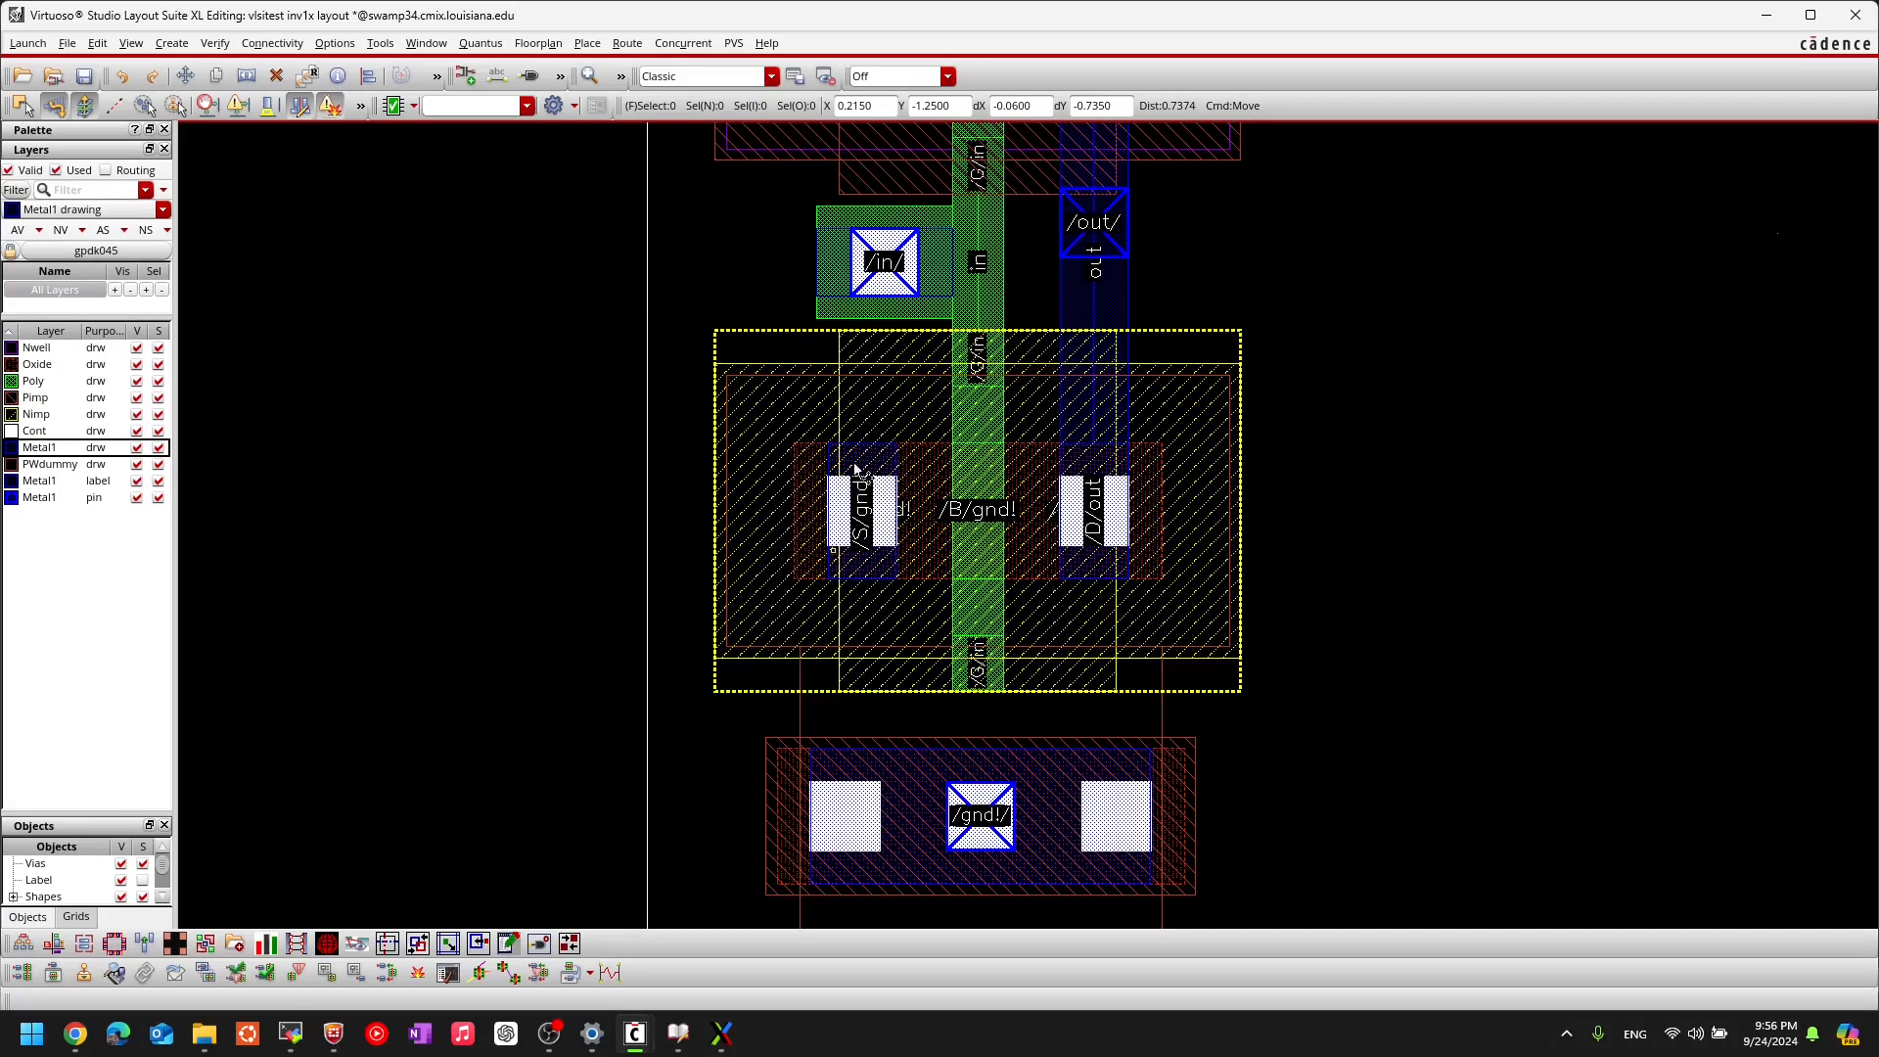
{"action": "key", "text": "p"}
{"action": "left_click", "coordinate": [866, 584]}
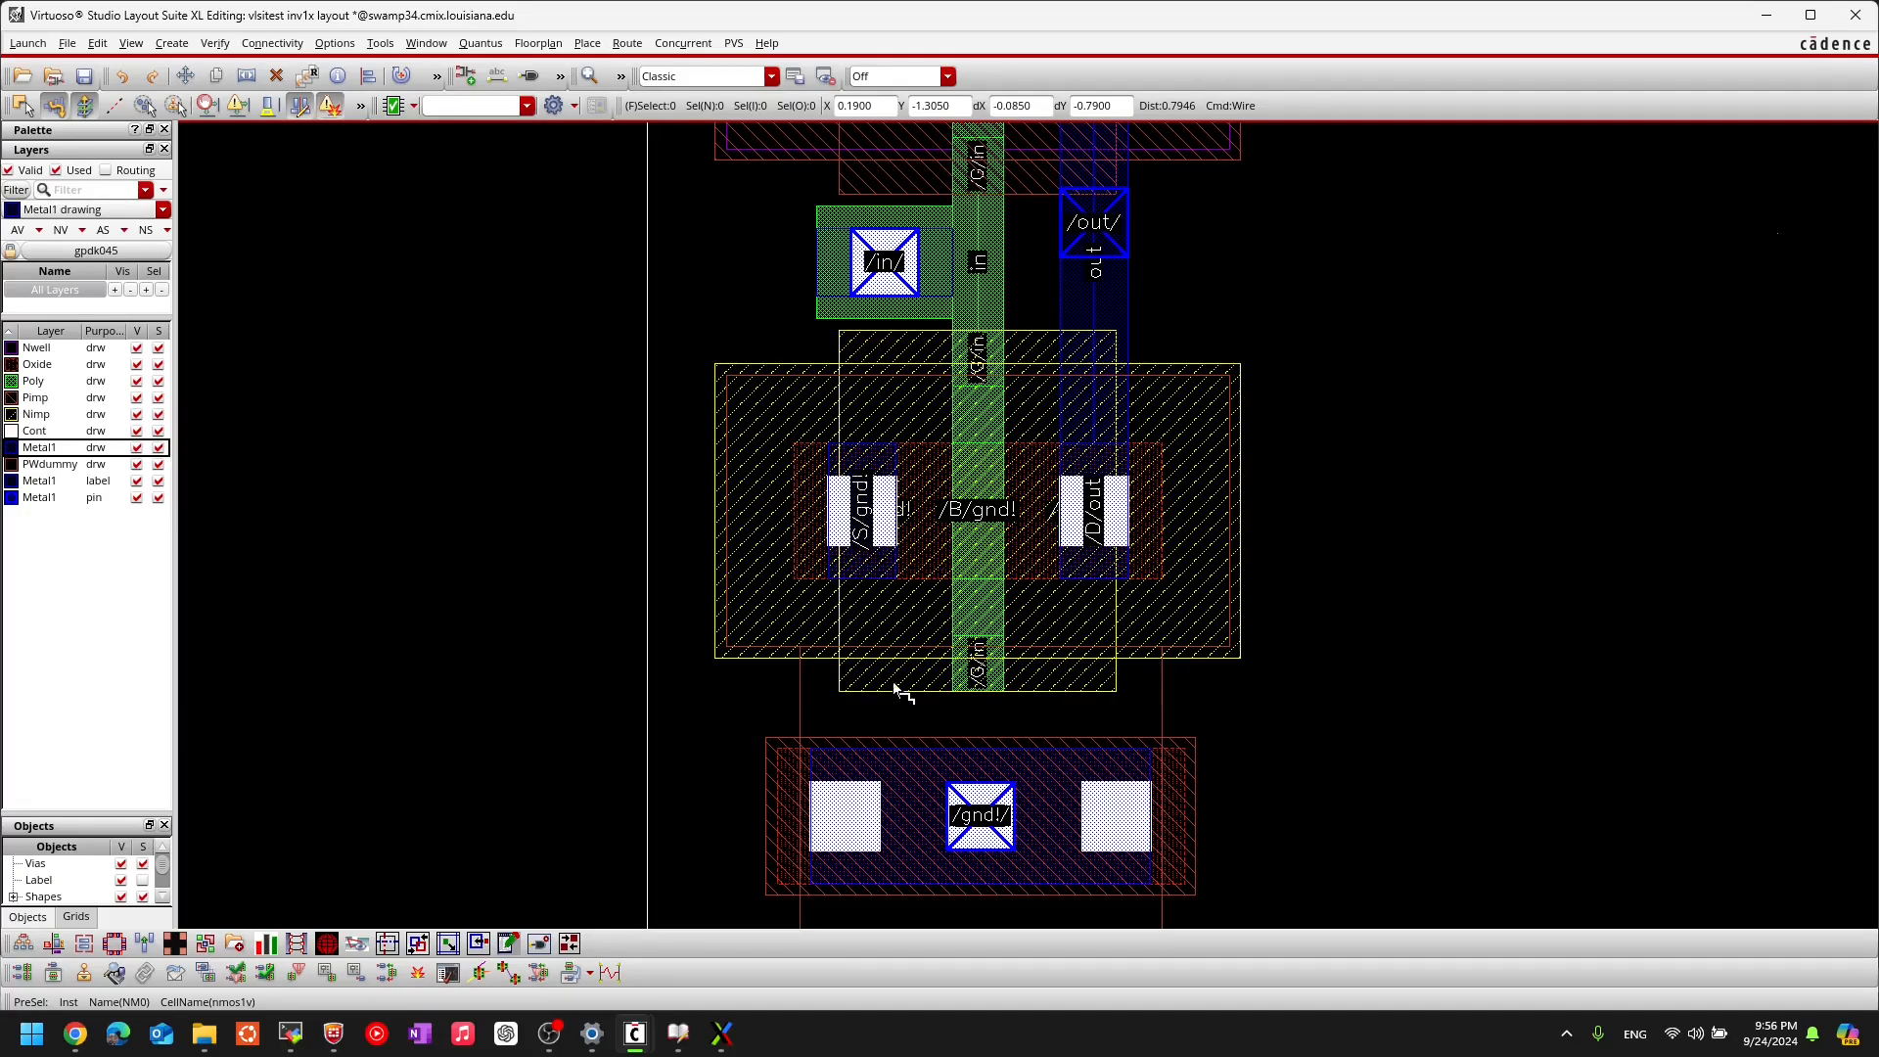
{"action": "left_click", "coordinate": [859, 834]}
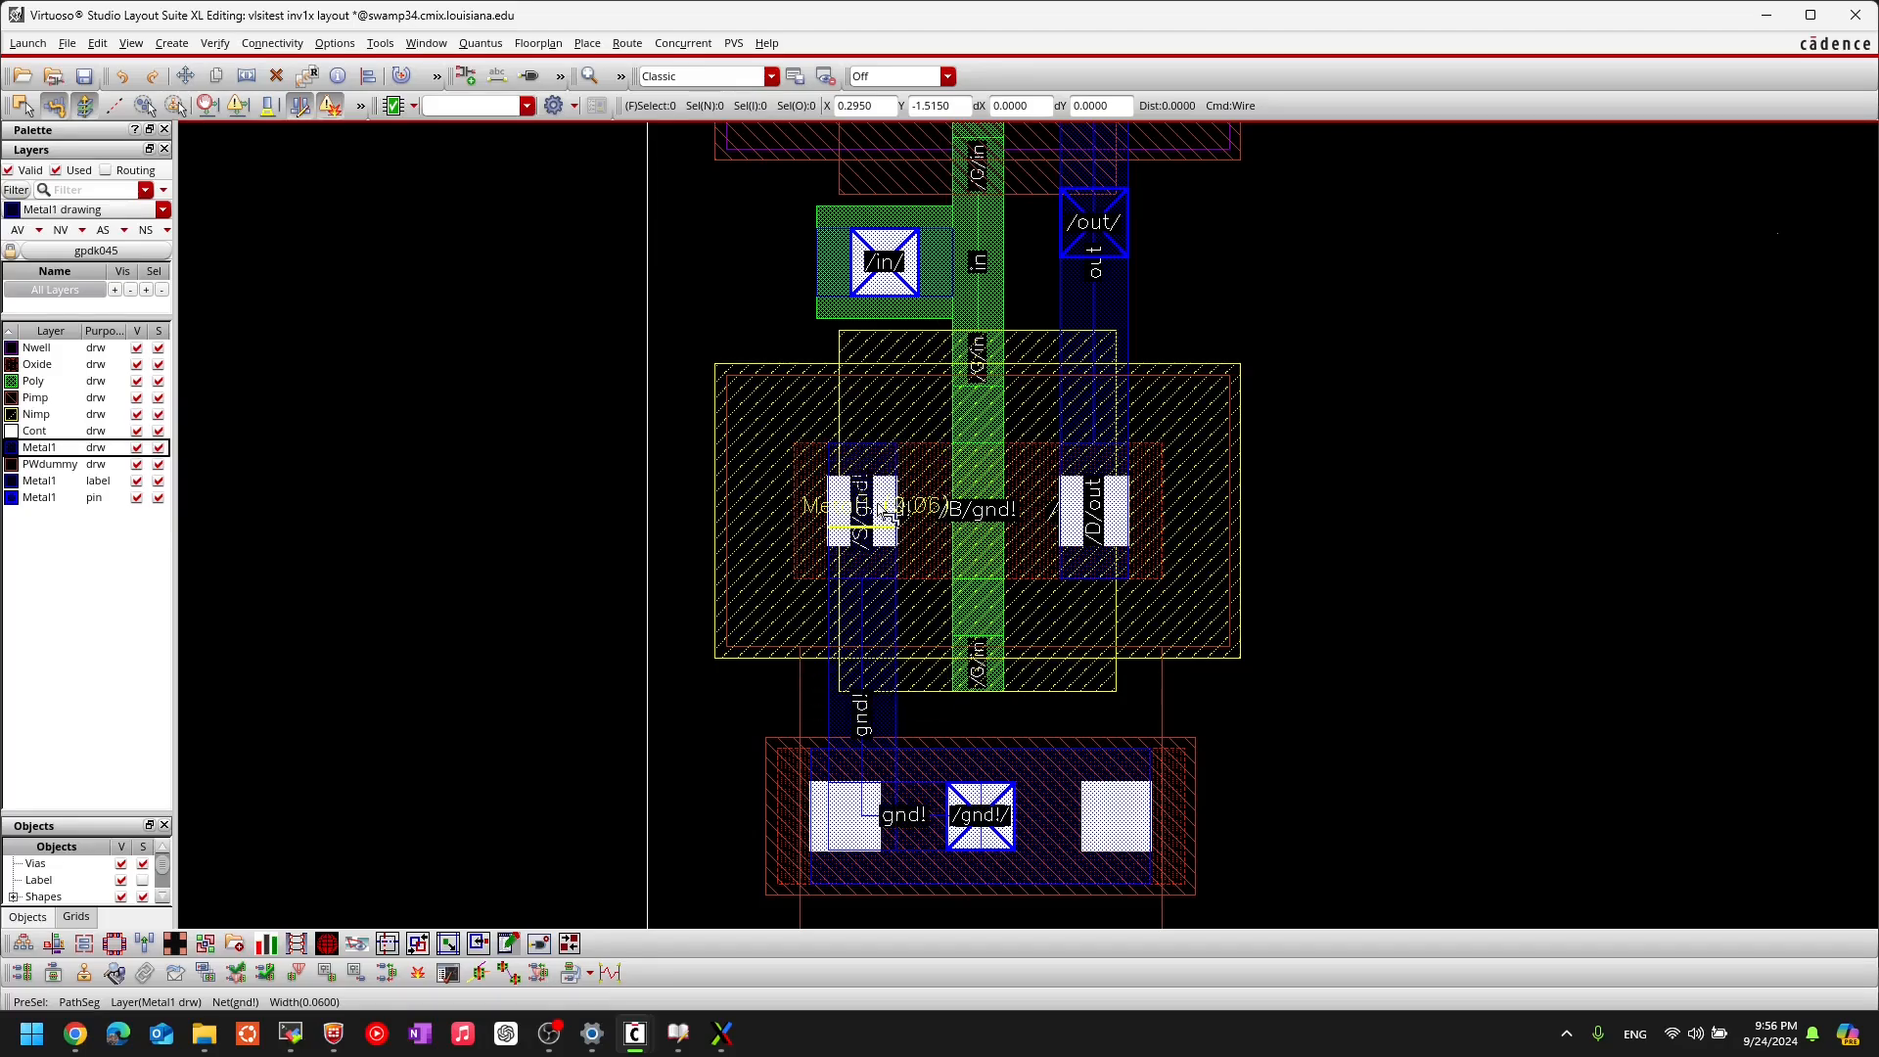
Step: Route a 0.06-wide Metal1 wire from the PMOS source up into the M1_NWELL contact, joining it to the vdd pin
{"action": "scroll", "coordinate": [714, 491], "scroll_direction": "down", "scroll_amount": 2, "text": "ctrl"}
{"action": "scroll", "coordinate": [729, 277], "scroll_direction": "up", "scroll_amount": 2, "text": "ctrl"}
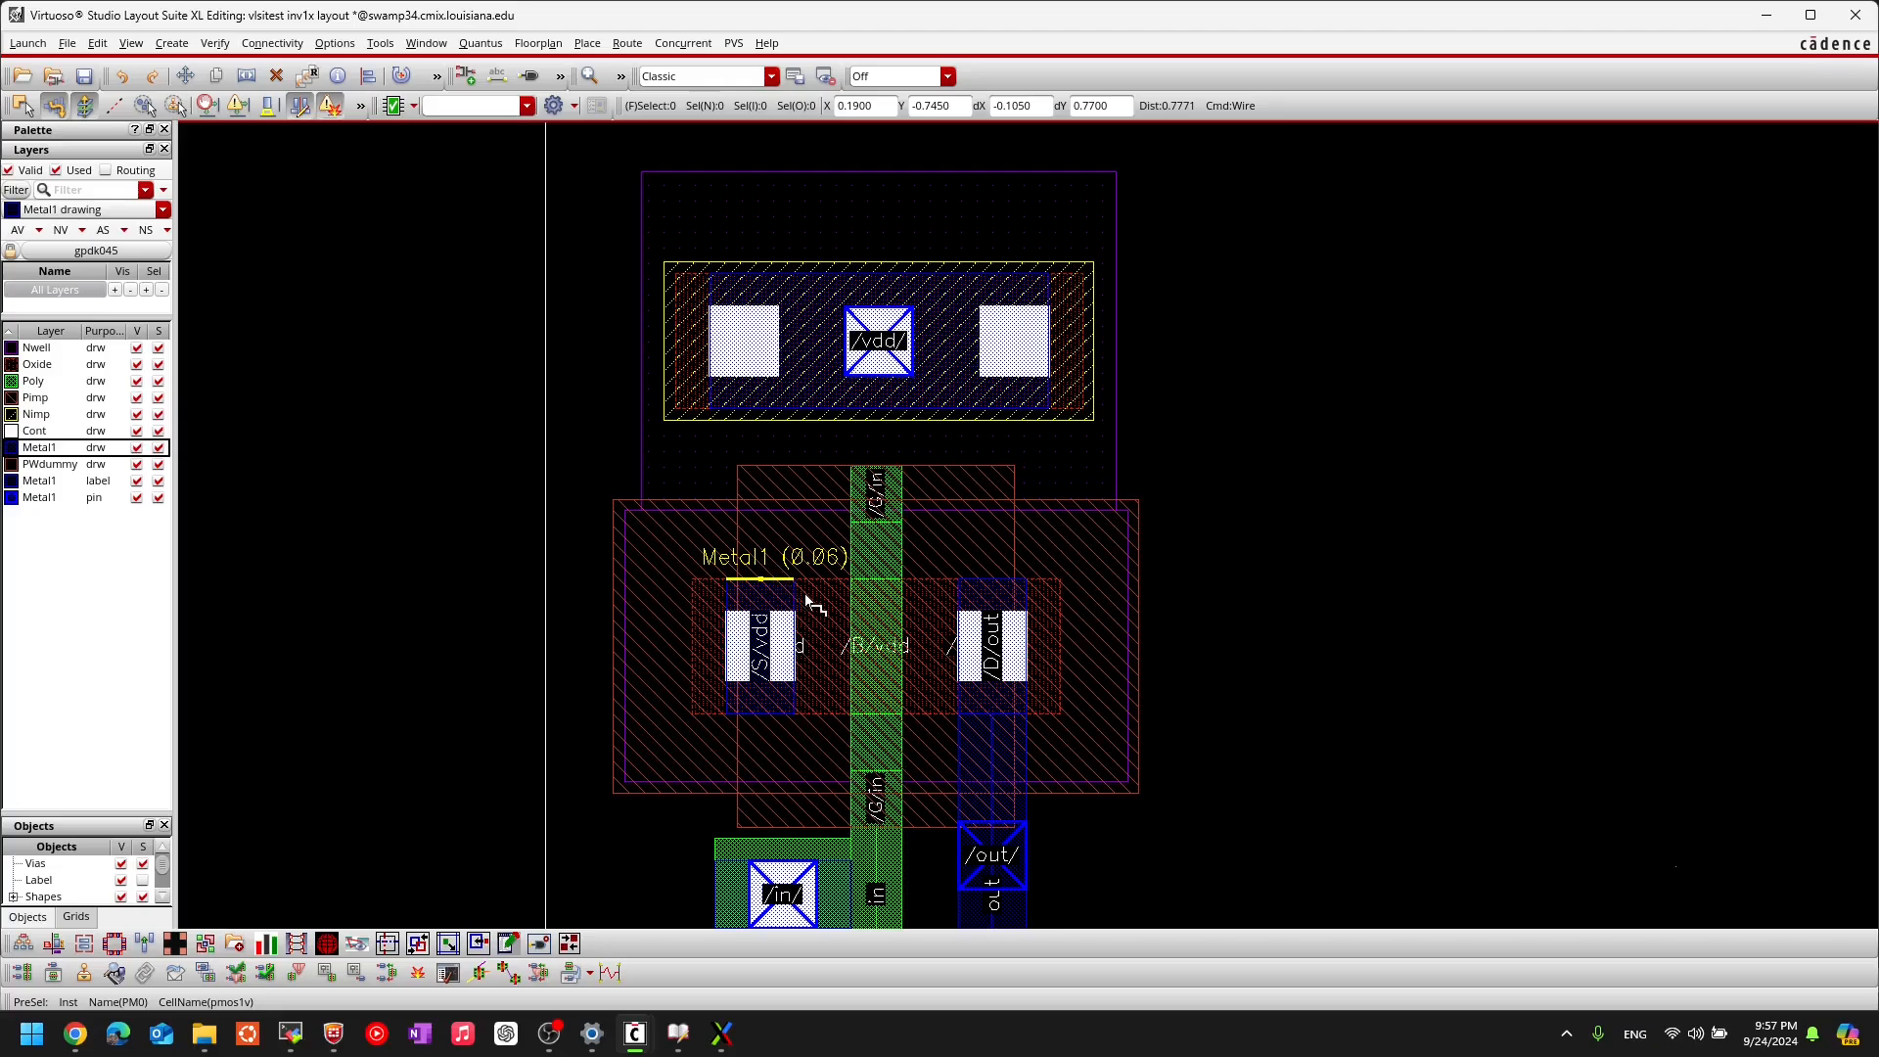
{"action": "left_click", "coordinate": [761, 600]}
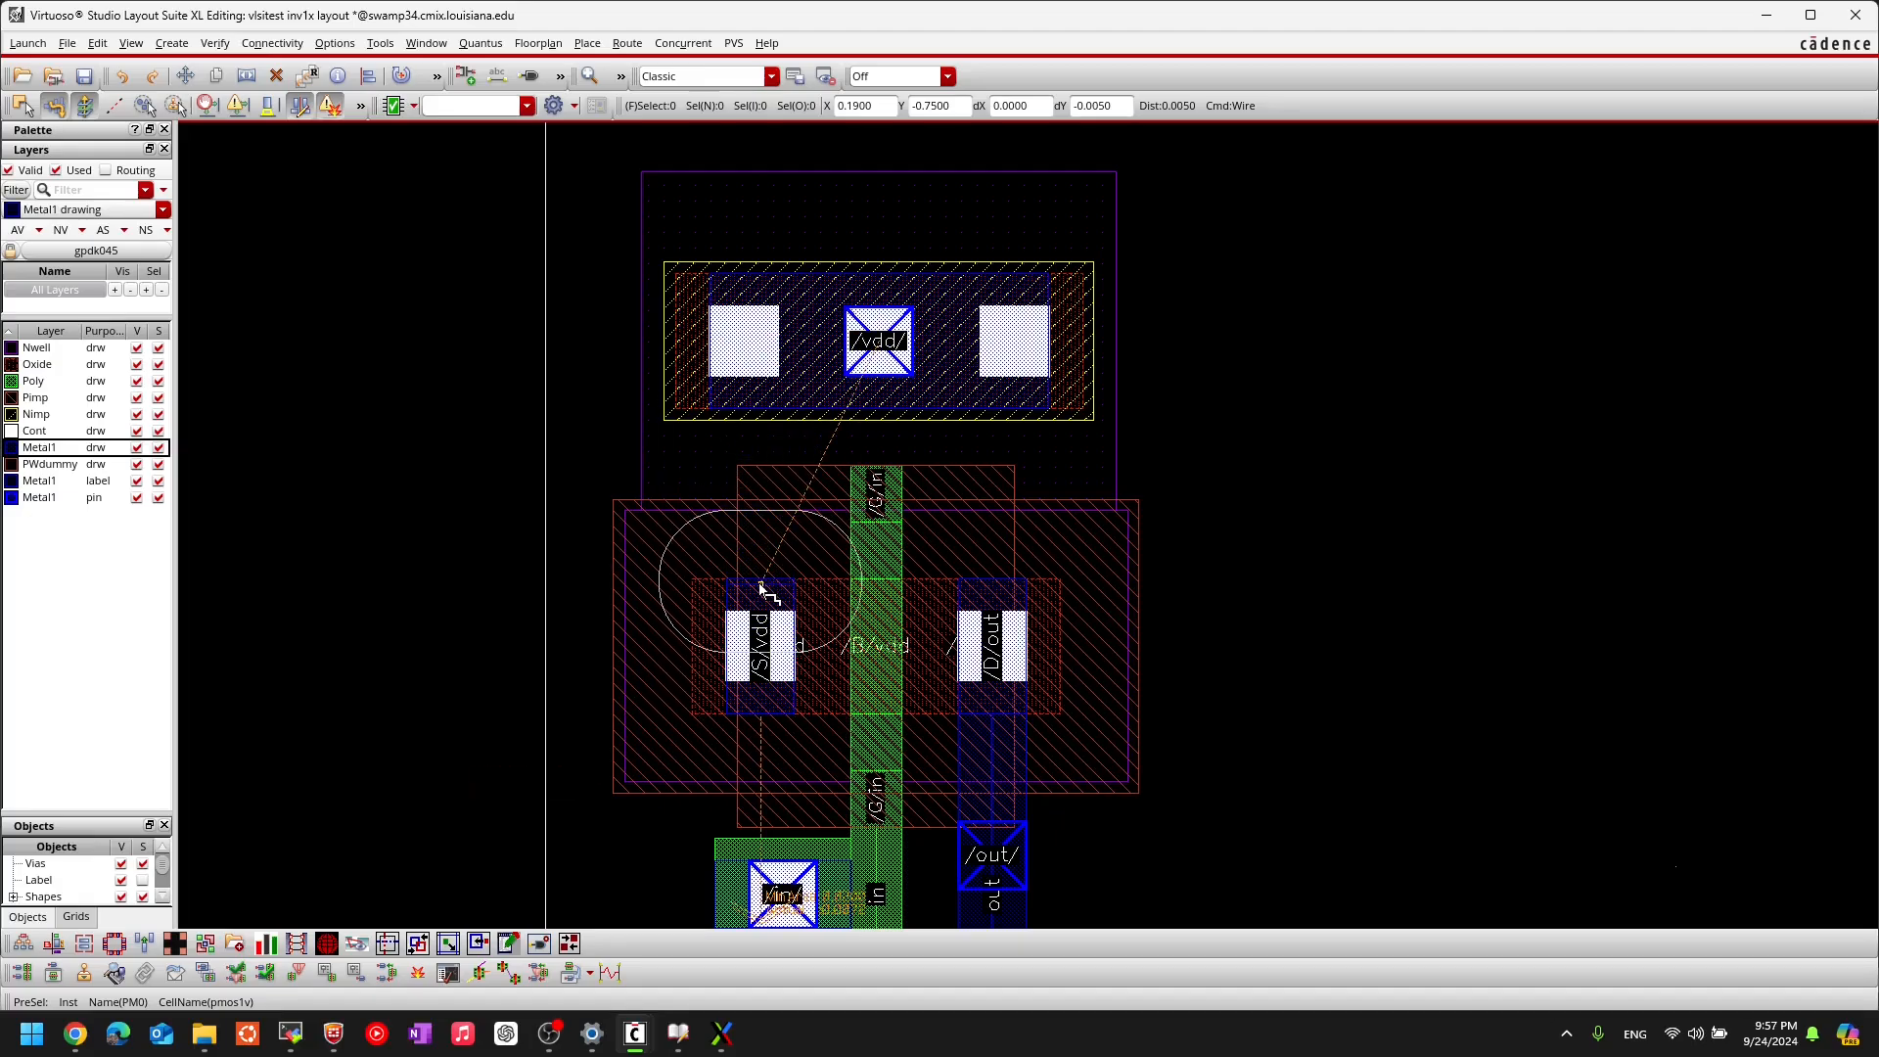
{"action": "left_click", "coordinate": [843, 343]}
{"action": "scroll", "coordinate": [1289, 491], "scroll_direction": "down", "scroll_amount": 2}
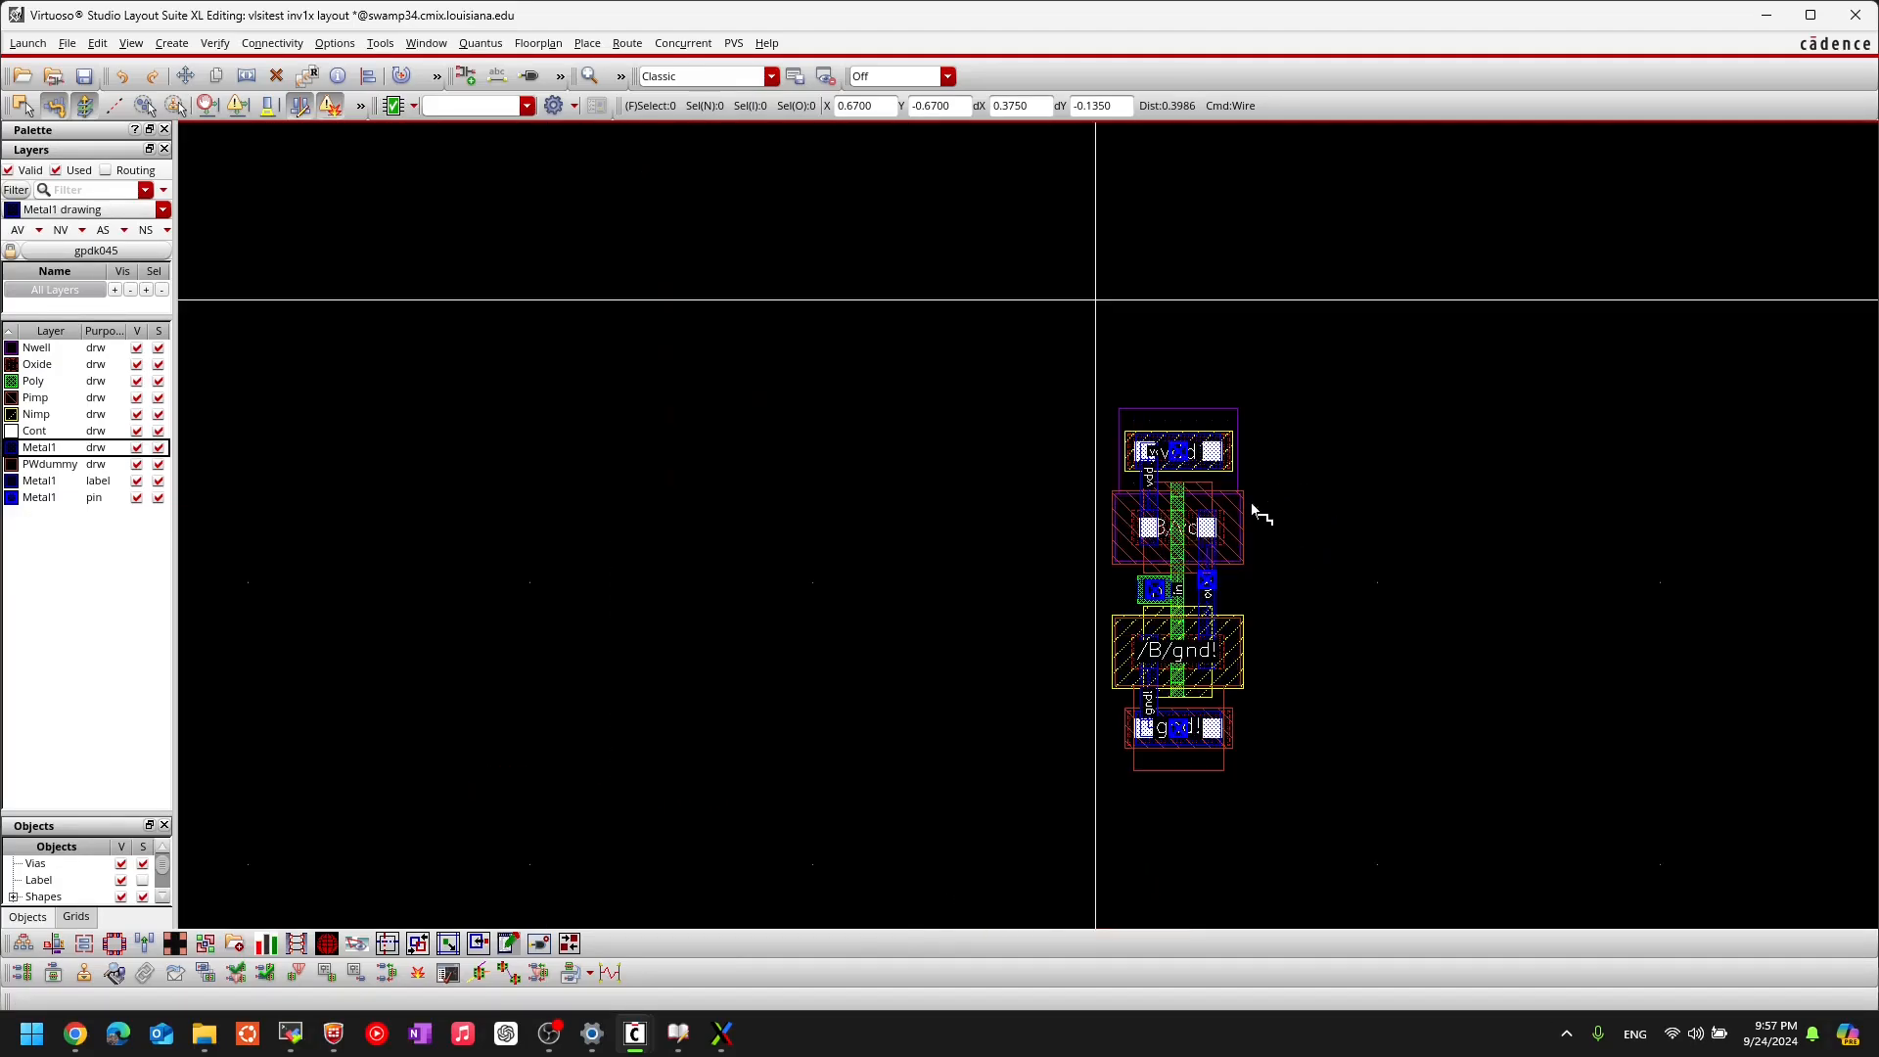
Step: Review the completed inverter layout and open the PVS DRC run submission form for it
{"action": "scroll", "coordinate": [1367, 716], "scroll_direction": "up", "scroll_amount": 2}
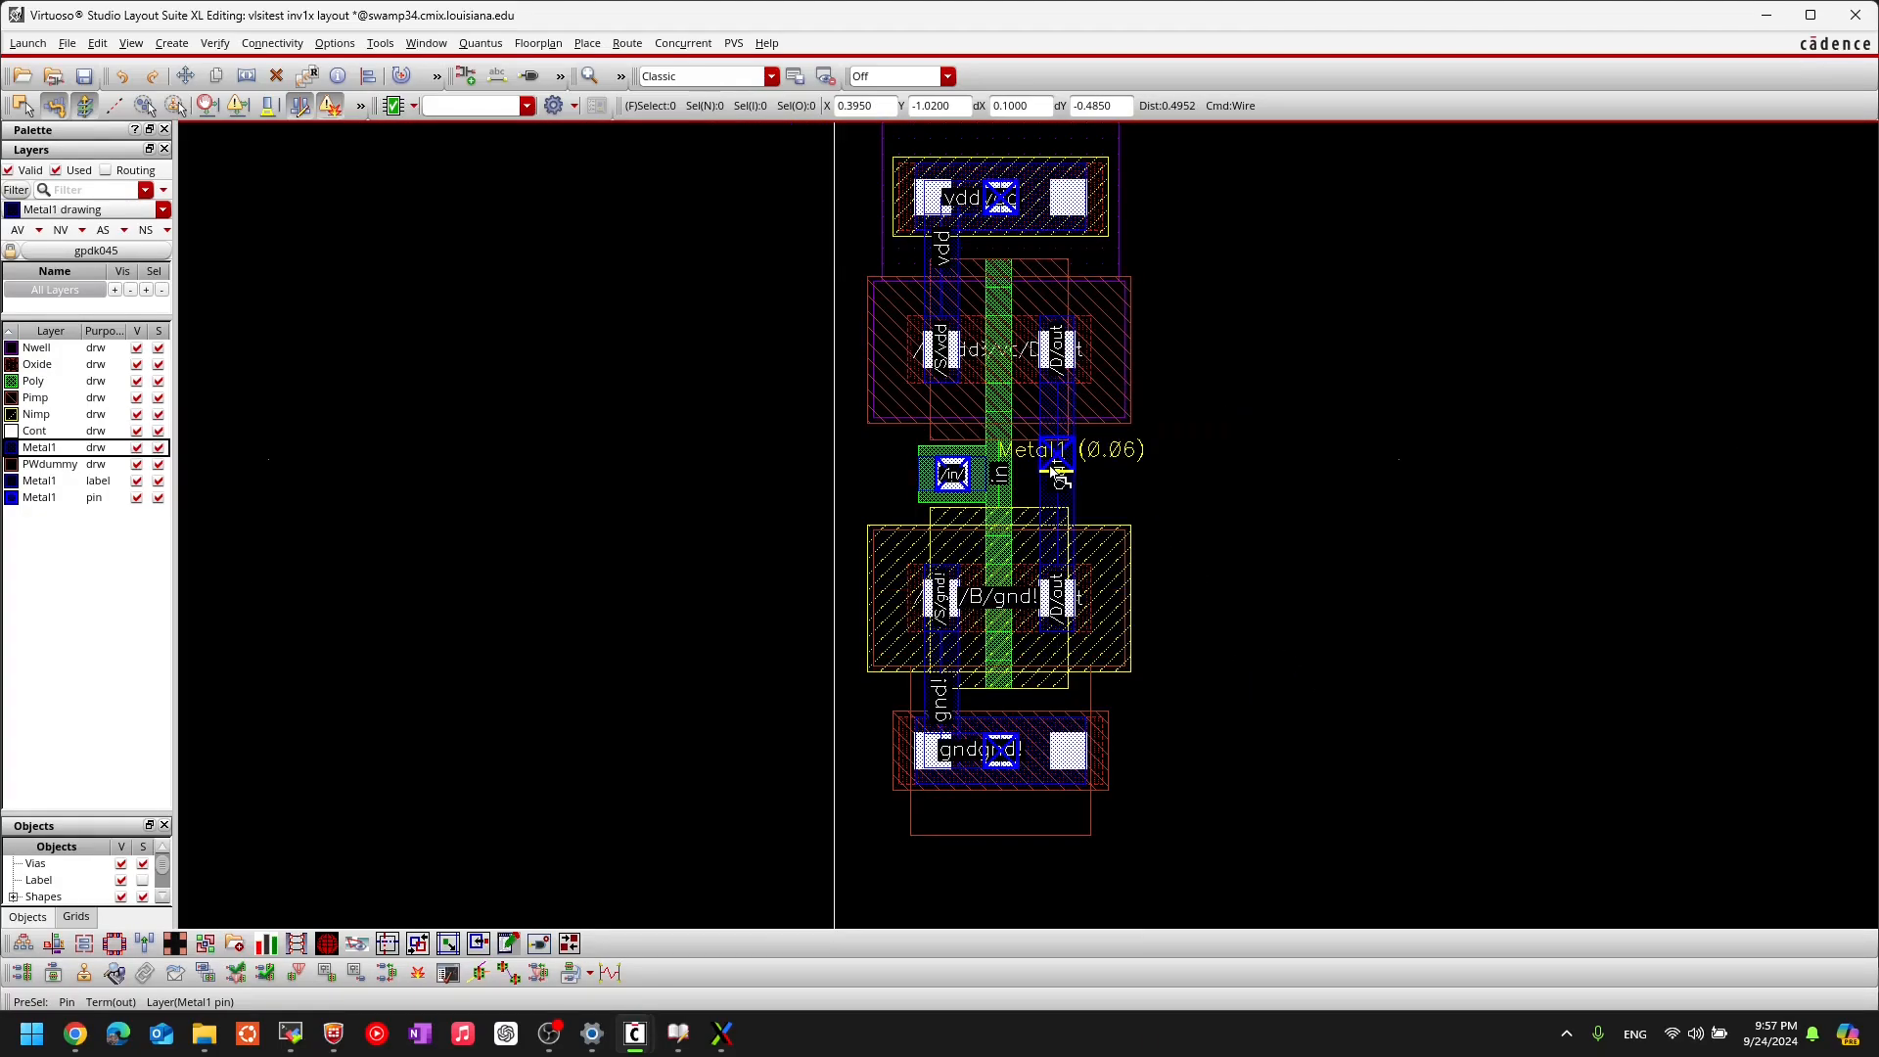
{"action": "scroll", "coordinate": [1055, 473], "scroll_direction": "up", "scroll_amount": 2}
{"action": "scroll", "coordinate": [1055, 472], "scroll_direction": "down", "scroll_amount": 2}
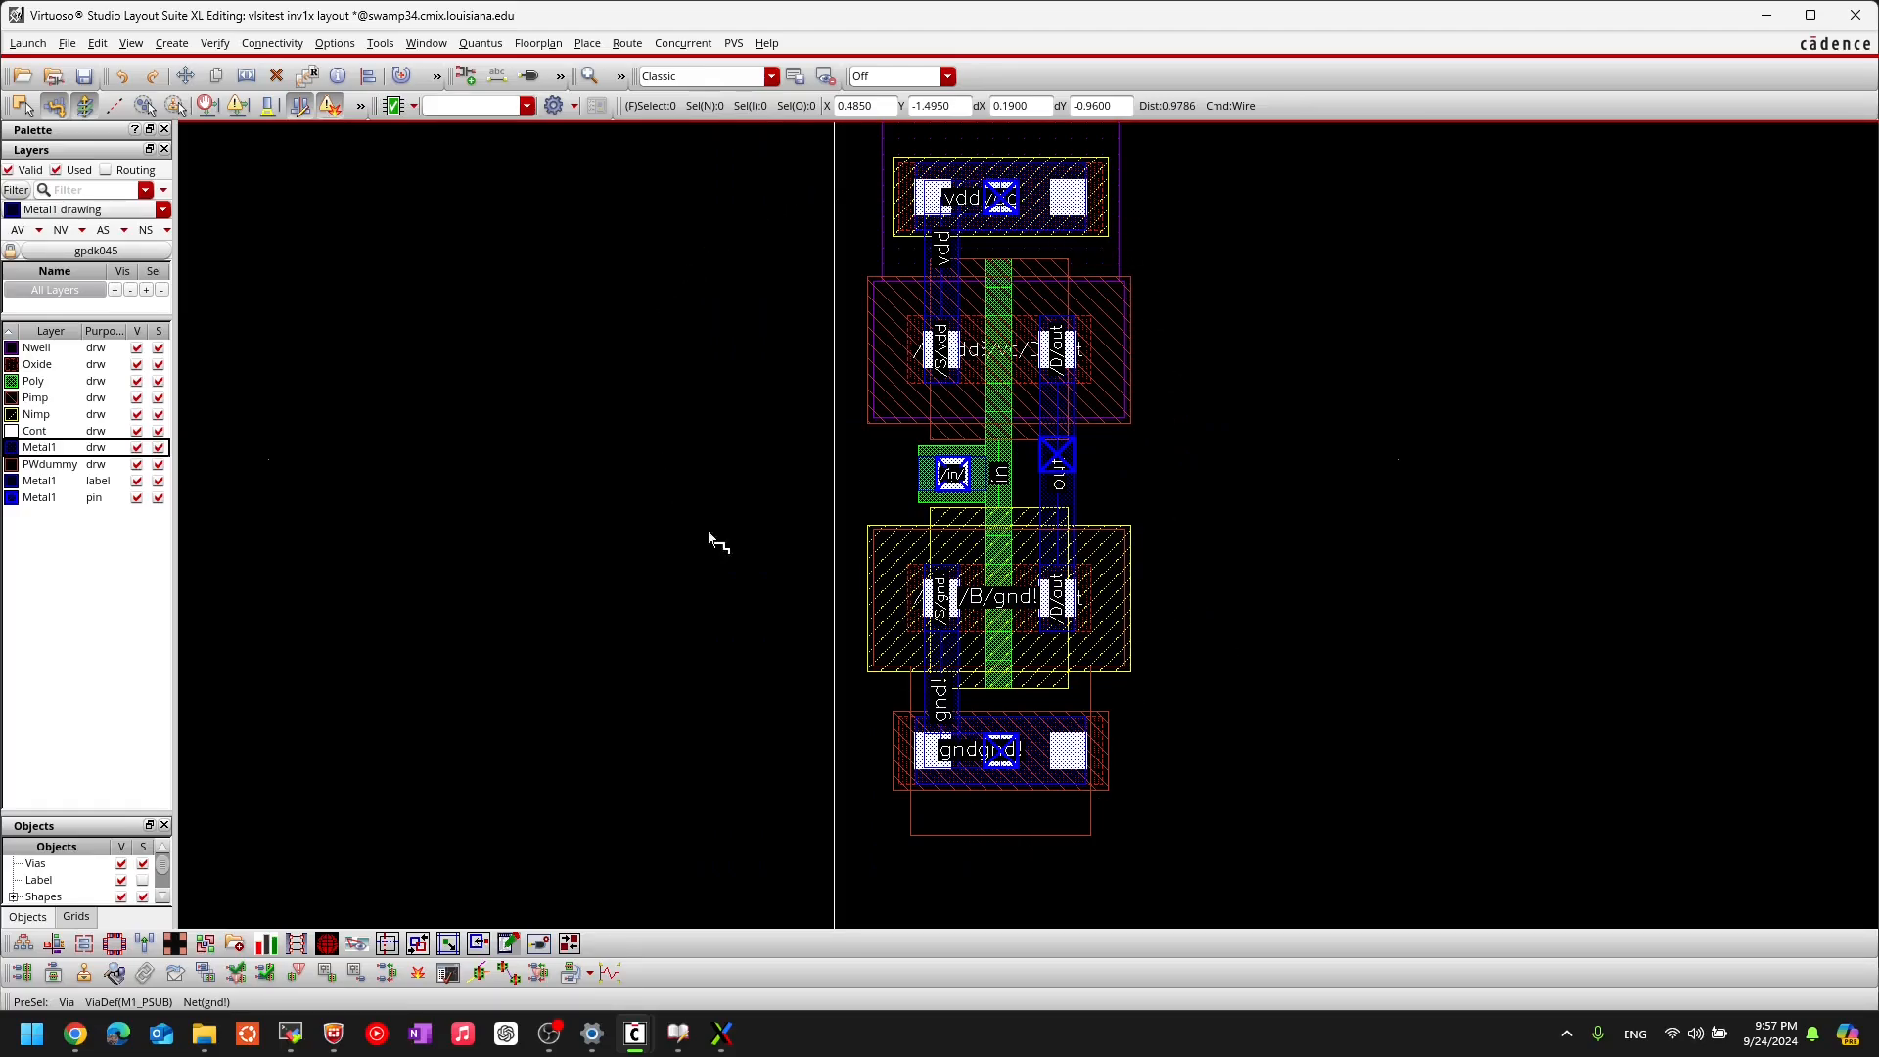
{"action": "middle_click_drag", "start_coordinate": [1239, 308], "coordinate": [1064, 351]}
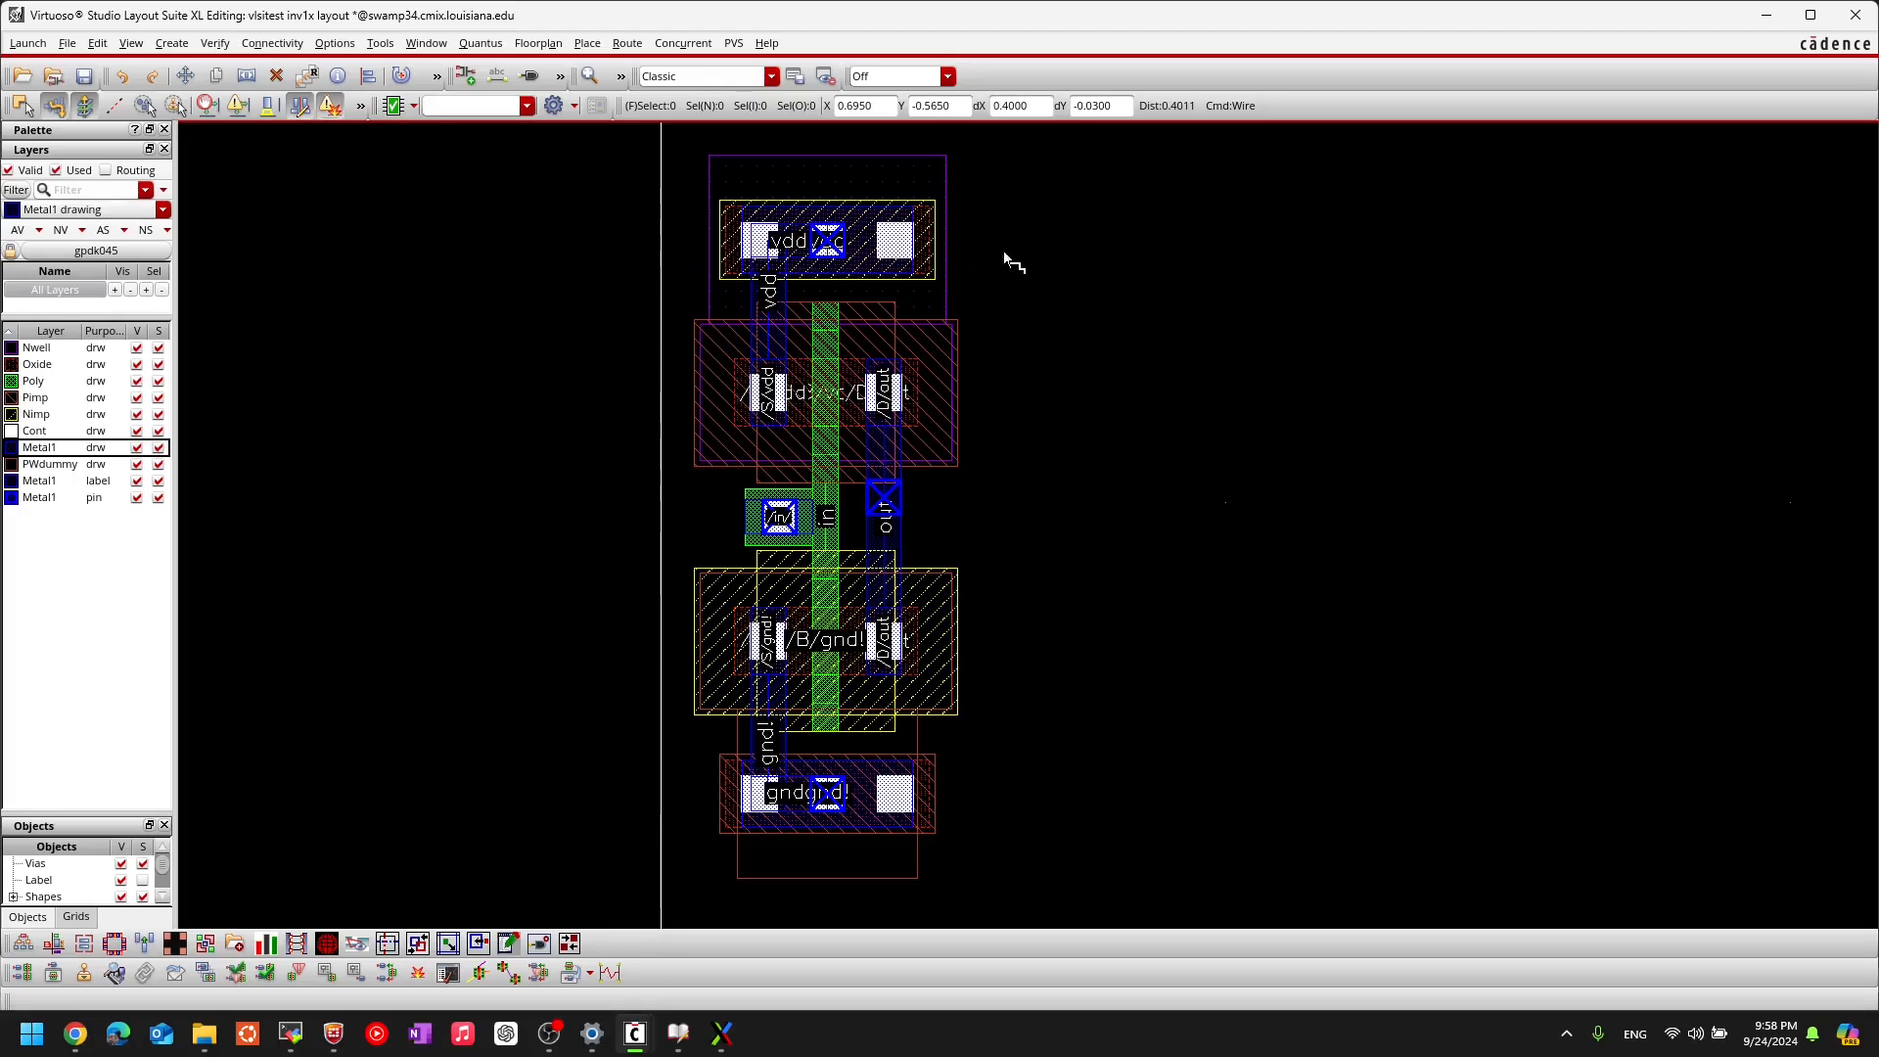
{"action": "left_click", "coordinate": [732, 46]}
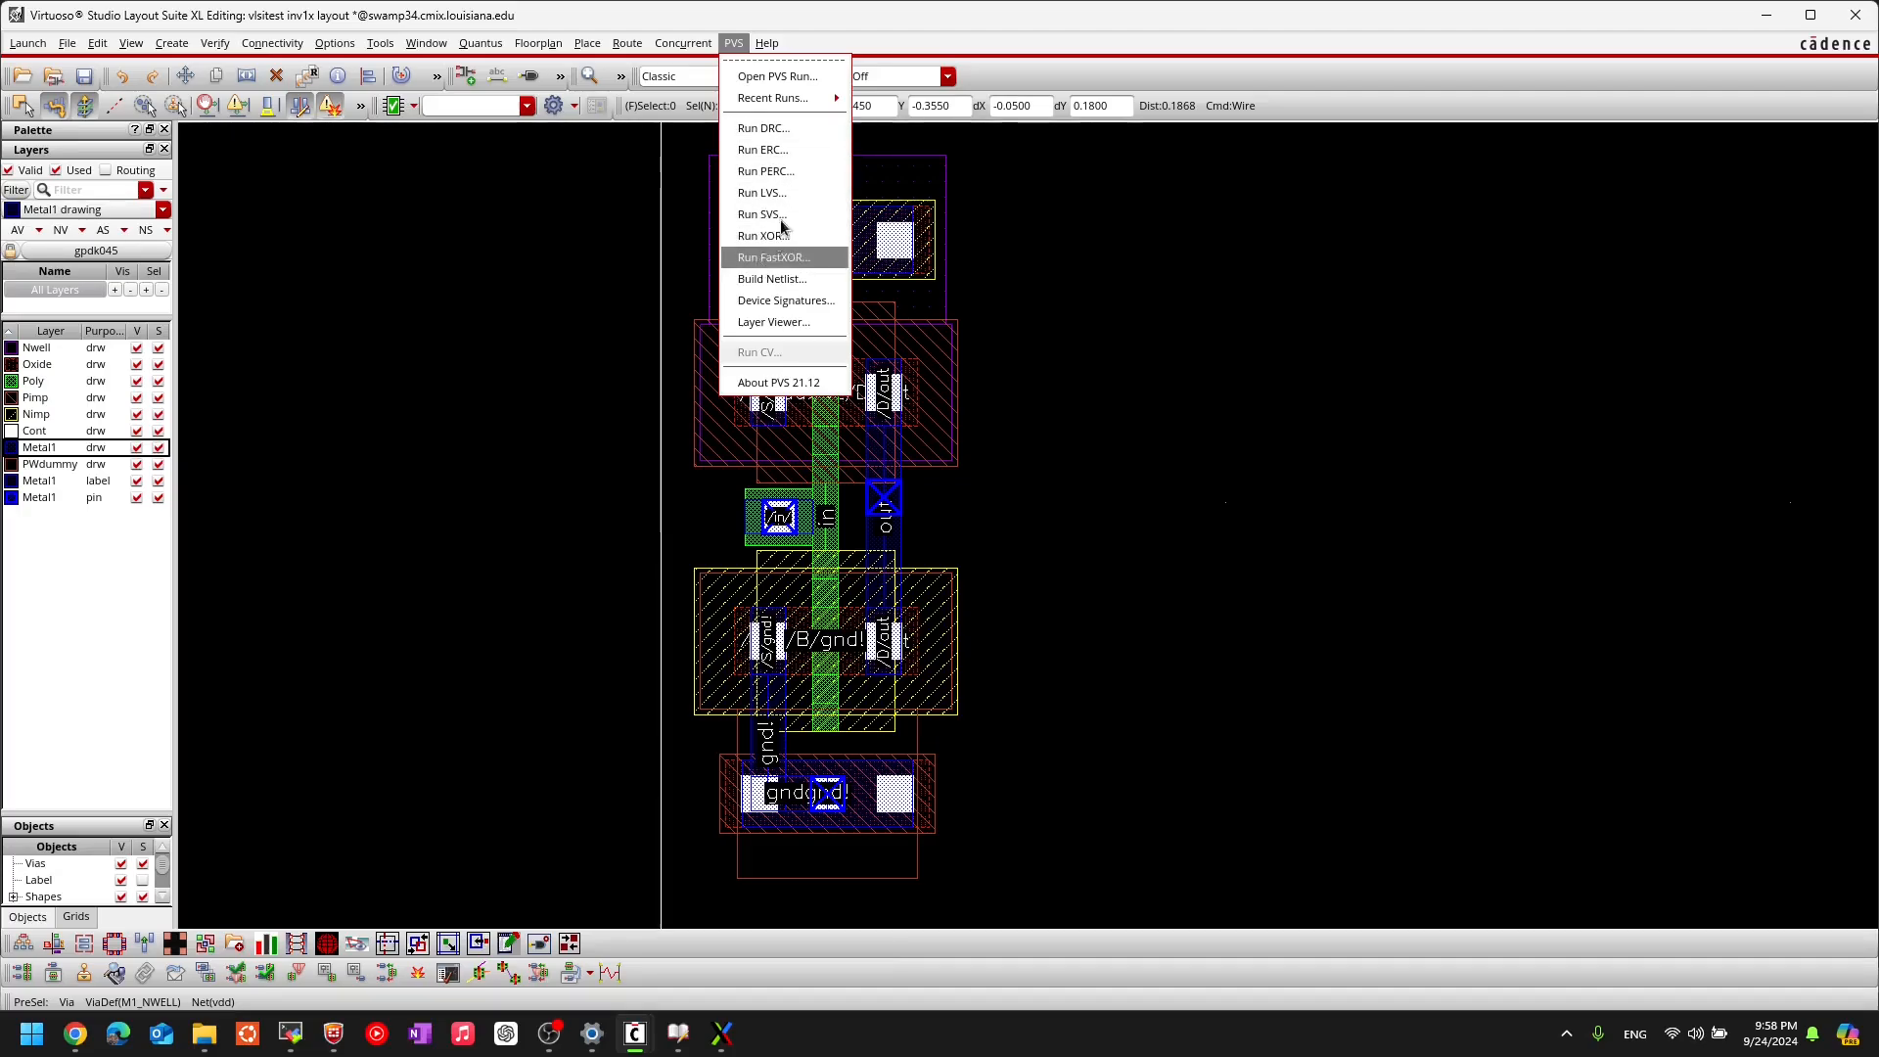
{"action": "left_click", "coordinate": [802, 136]}
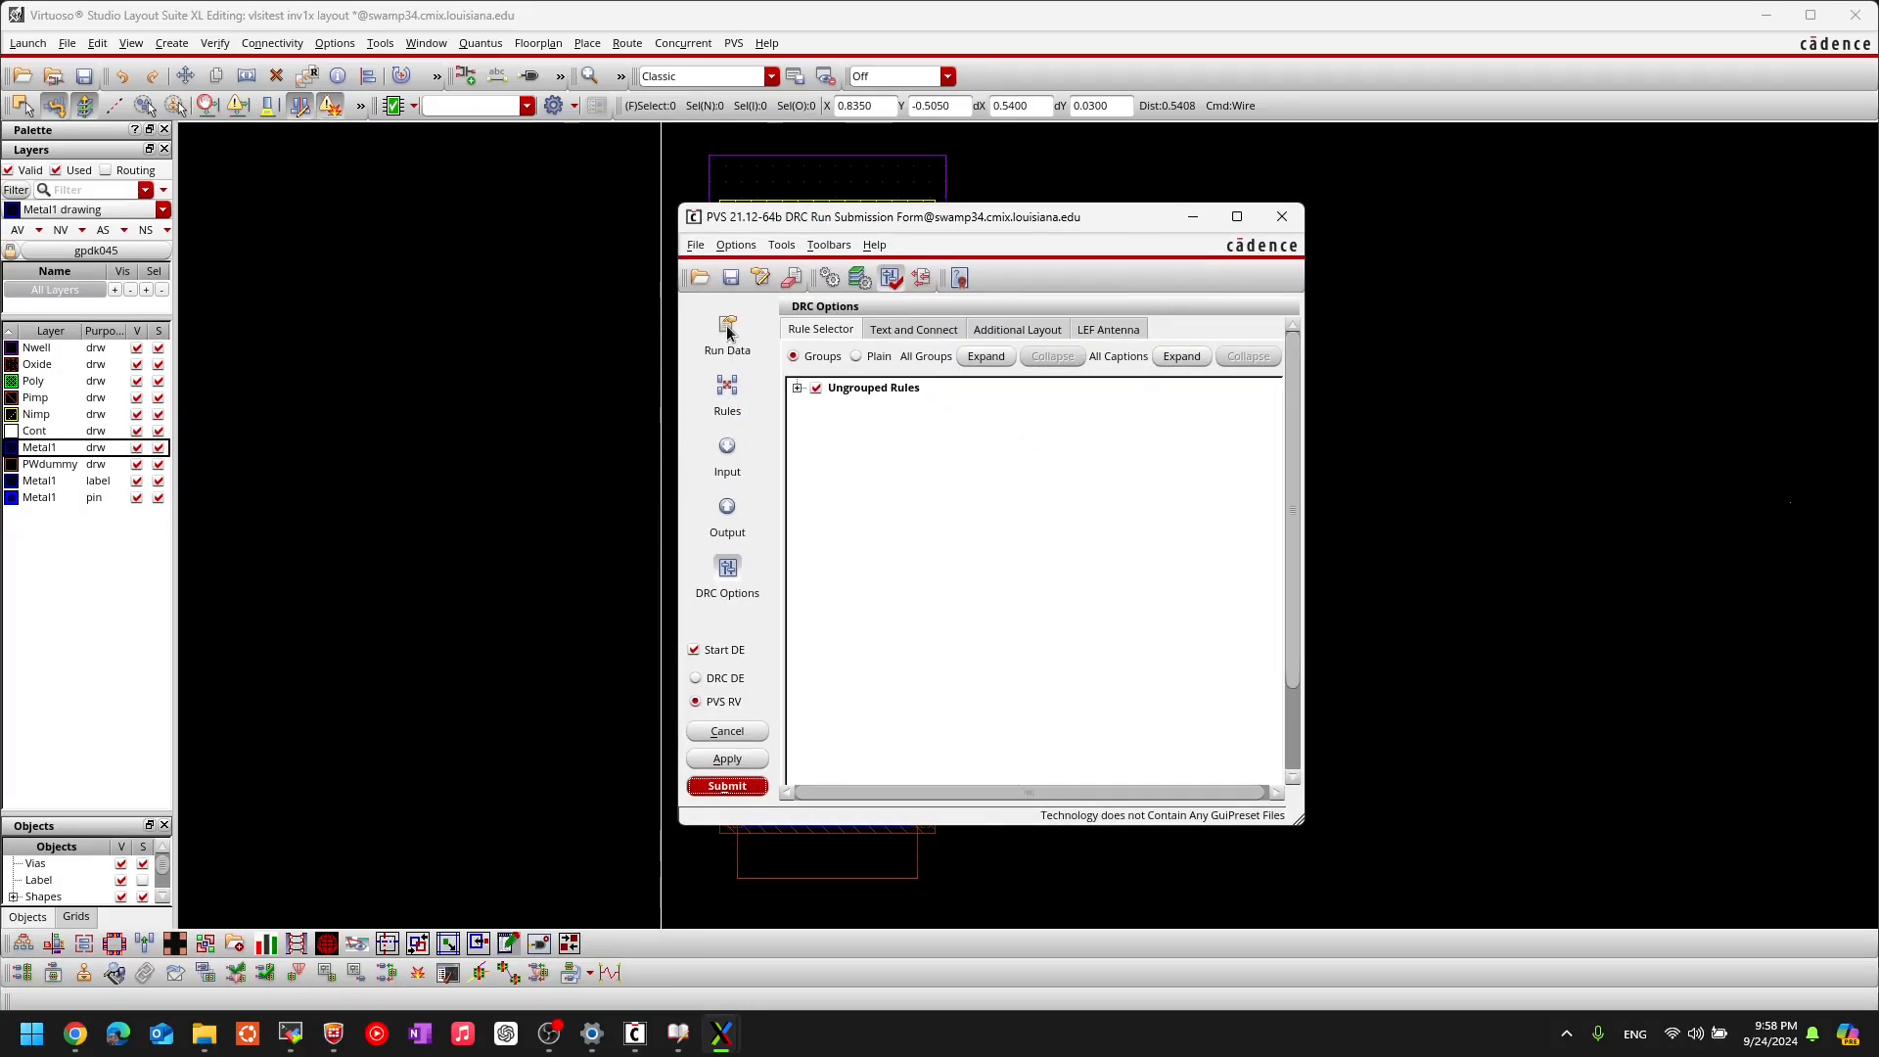
Step: Choose the existing pv folder as the run directory in the DRC run data
{"action": "left_click", "coordinate": [728, 334]}
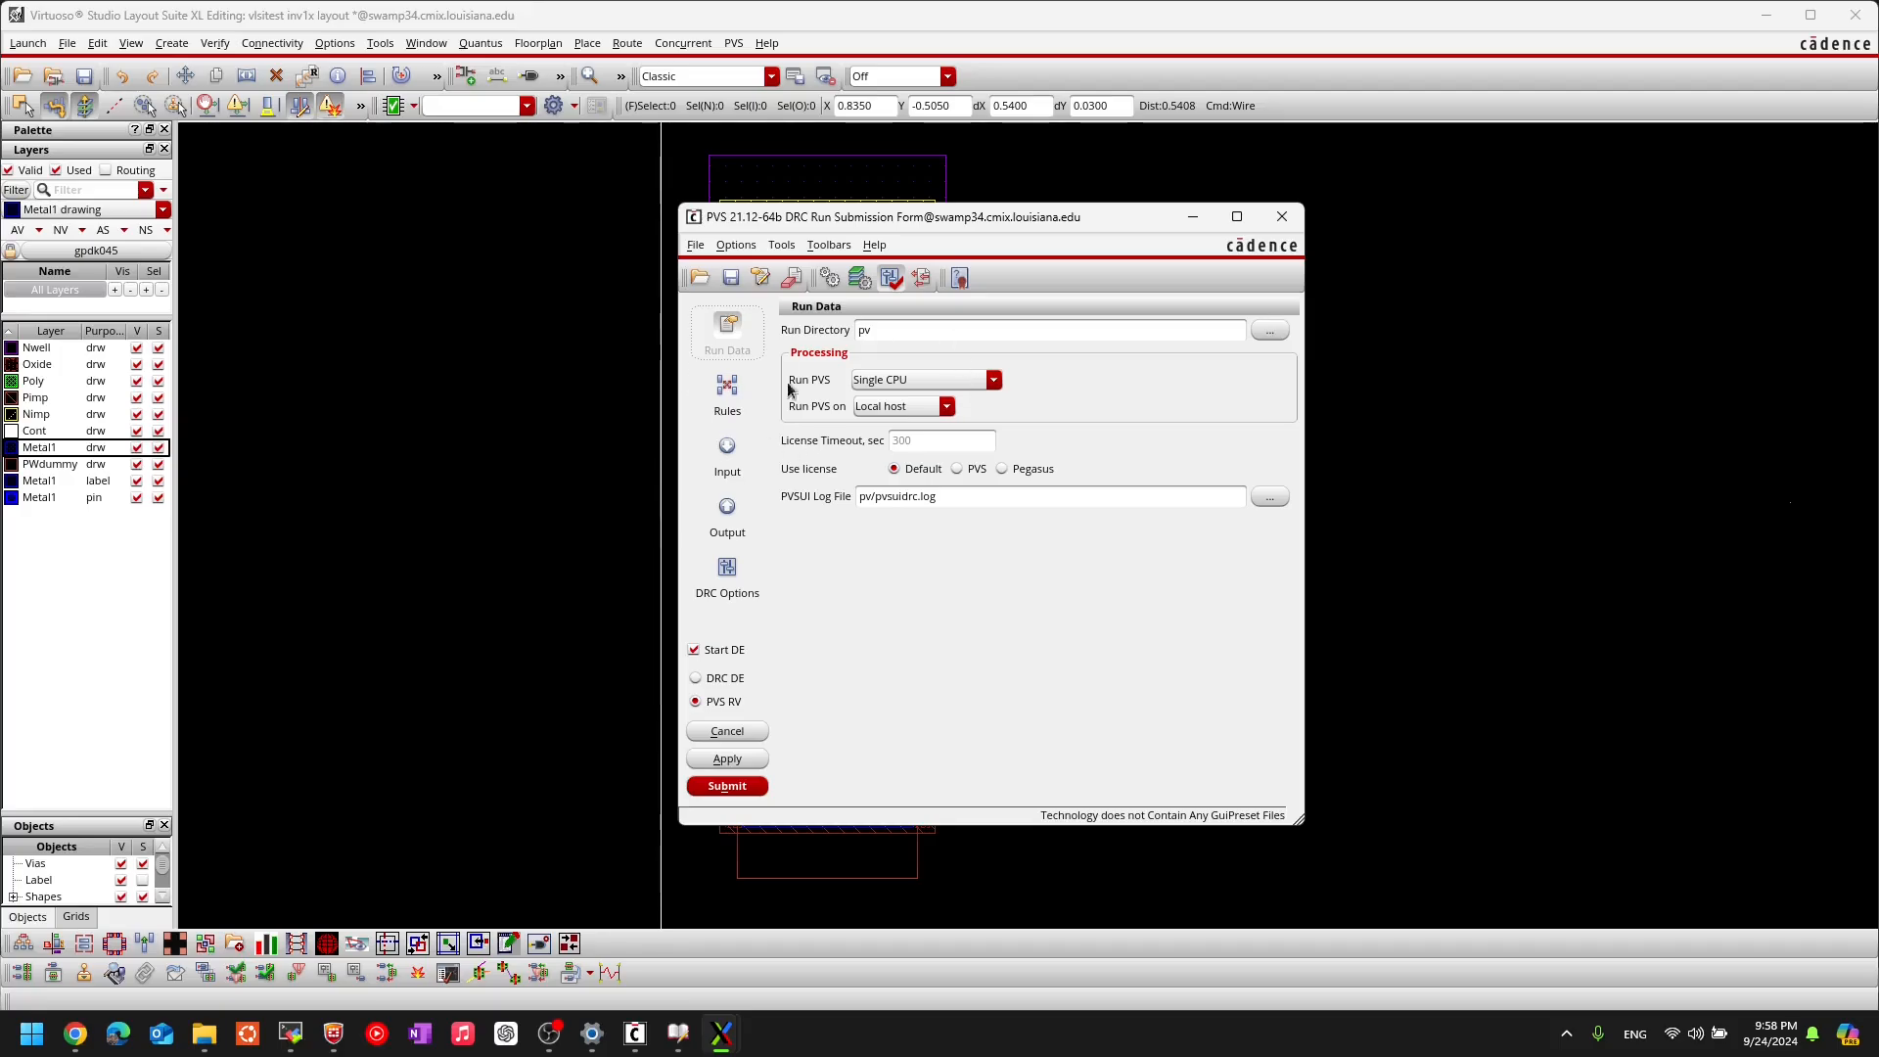
{"action": "left_click", "coordinate": [738, 349]}
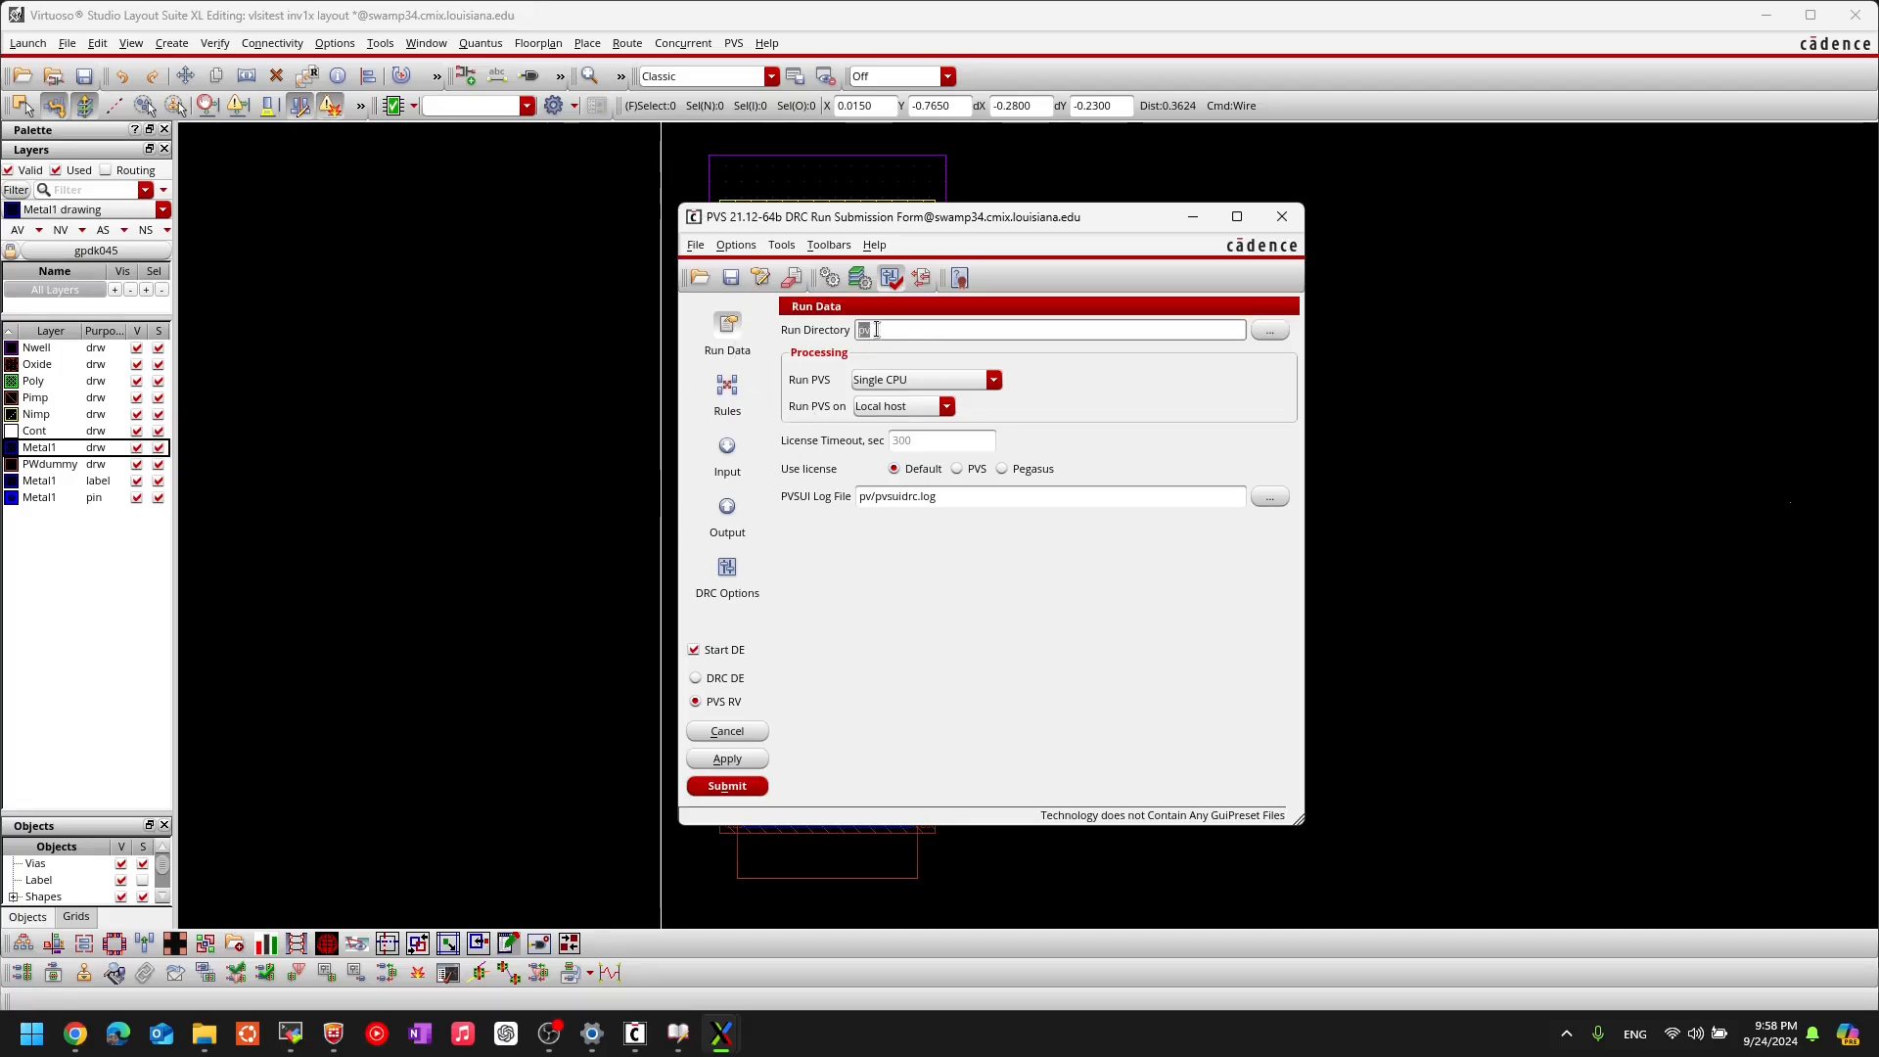
{"action": "left_click", "coordinate": [1269, 334]}
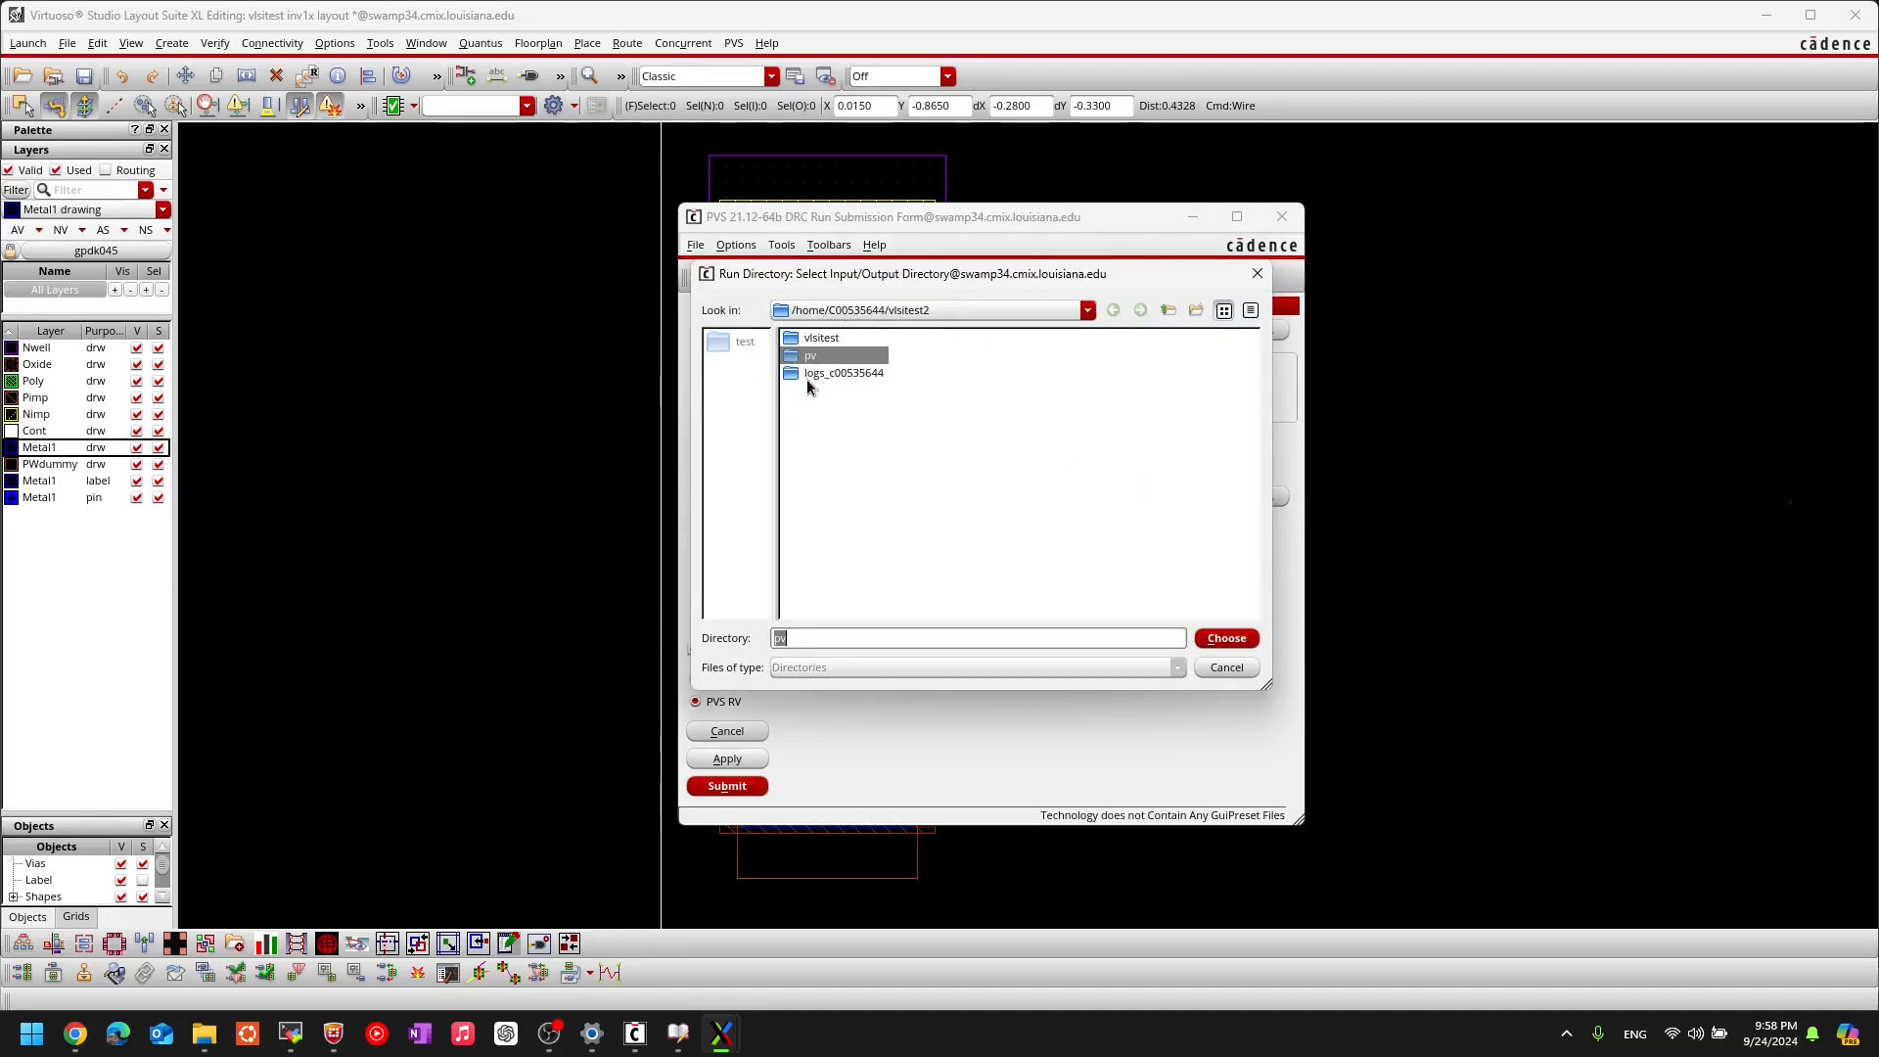
{"action": "left_click", "coordinate": [1226, 639]}
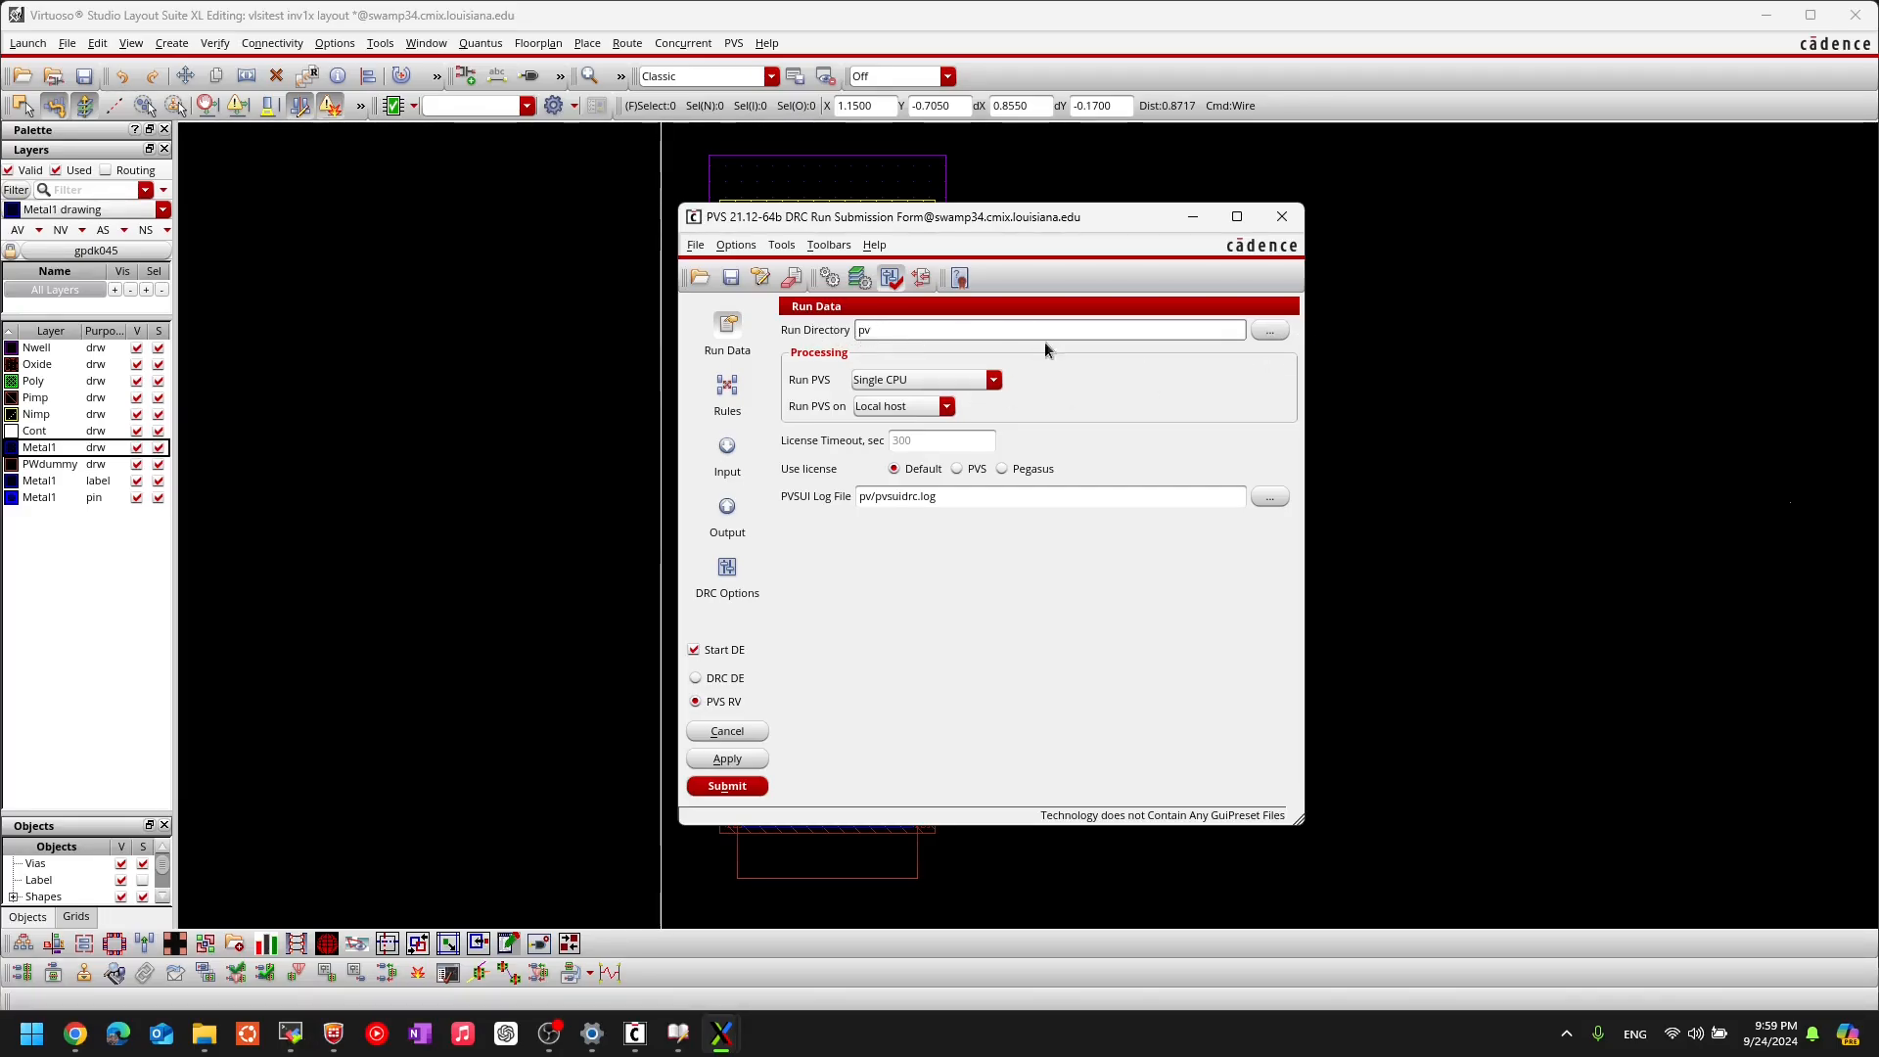
{"action": "left_click", "coordinate": [1271, 331]}
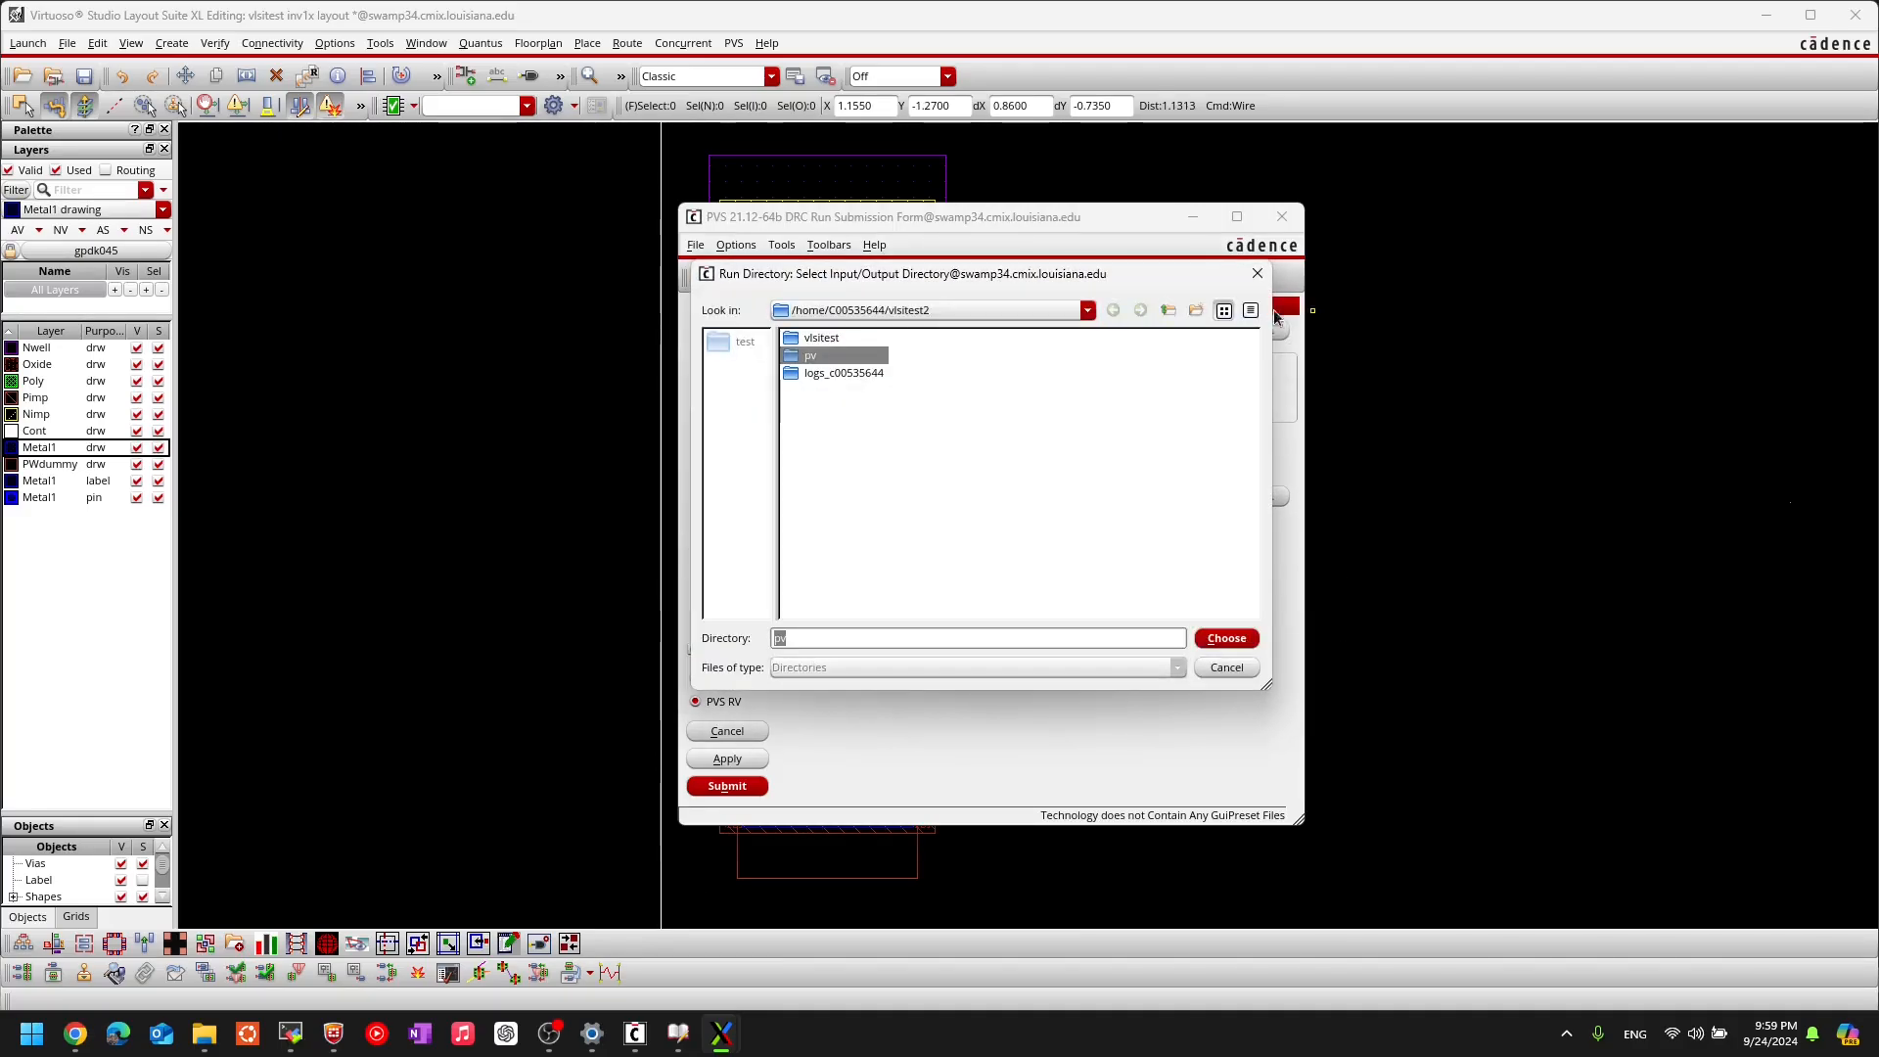
{"action": "left_click", "coordinate": [1227, 639]}
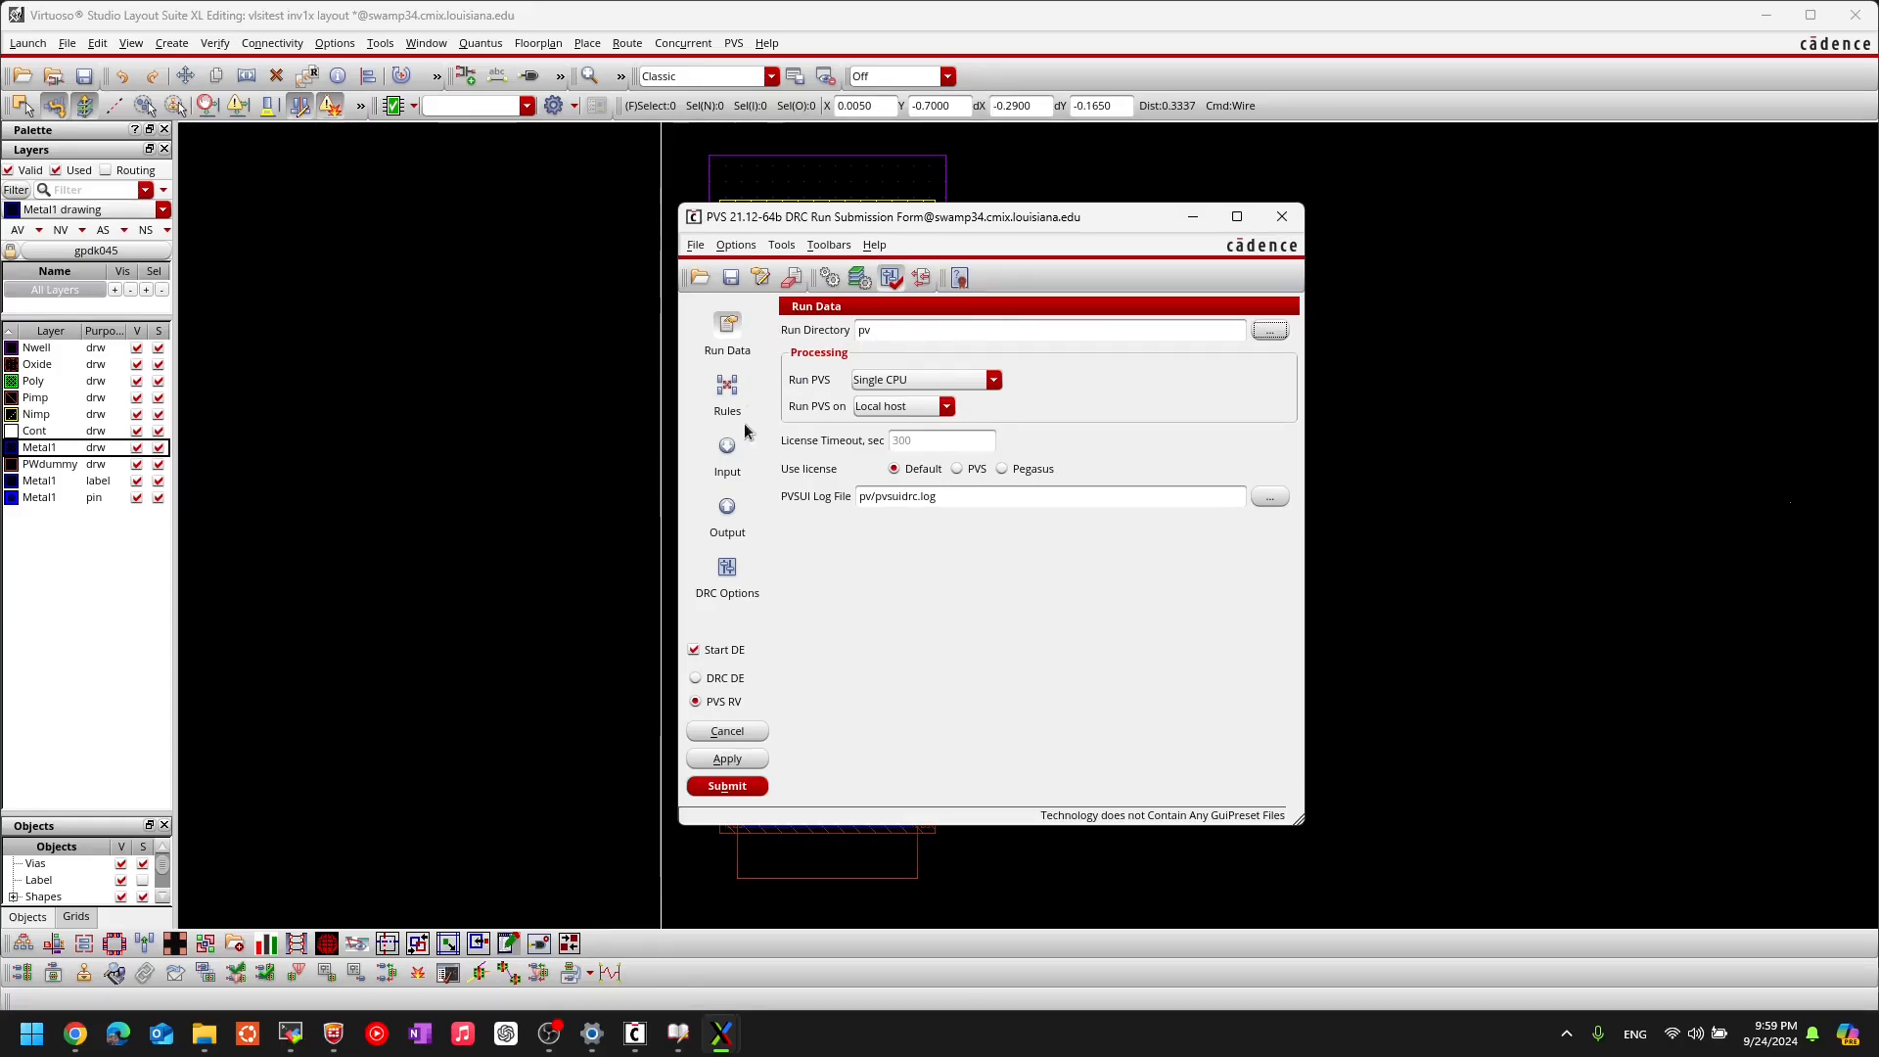
Step: Use the gpdk045_pvs technology with the default rule set for the DRC rules
{"action": "left_click", "coordinate": [729, 394]}
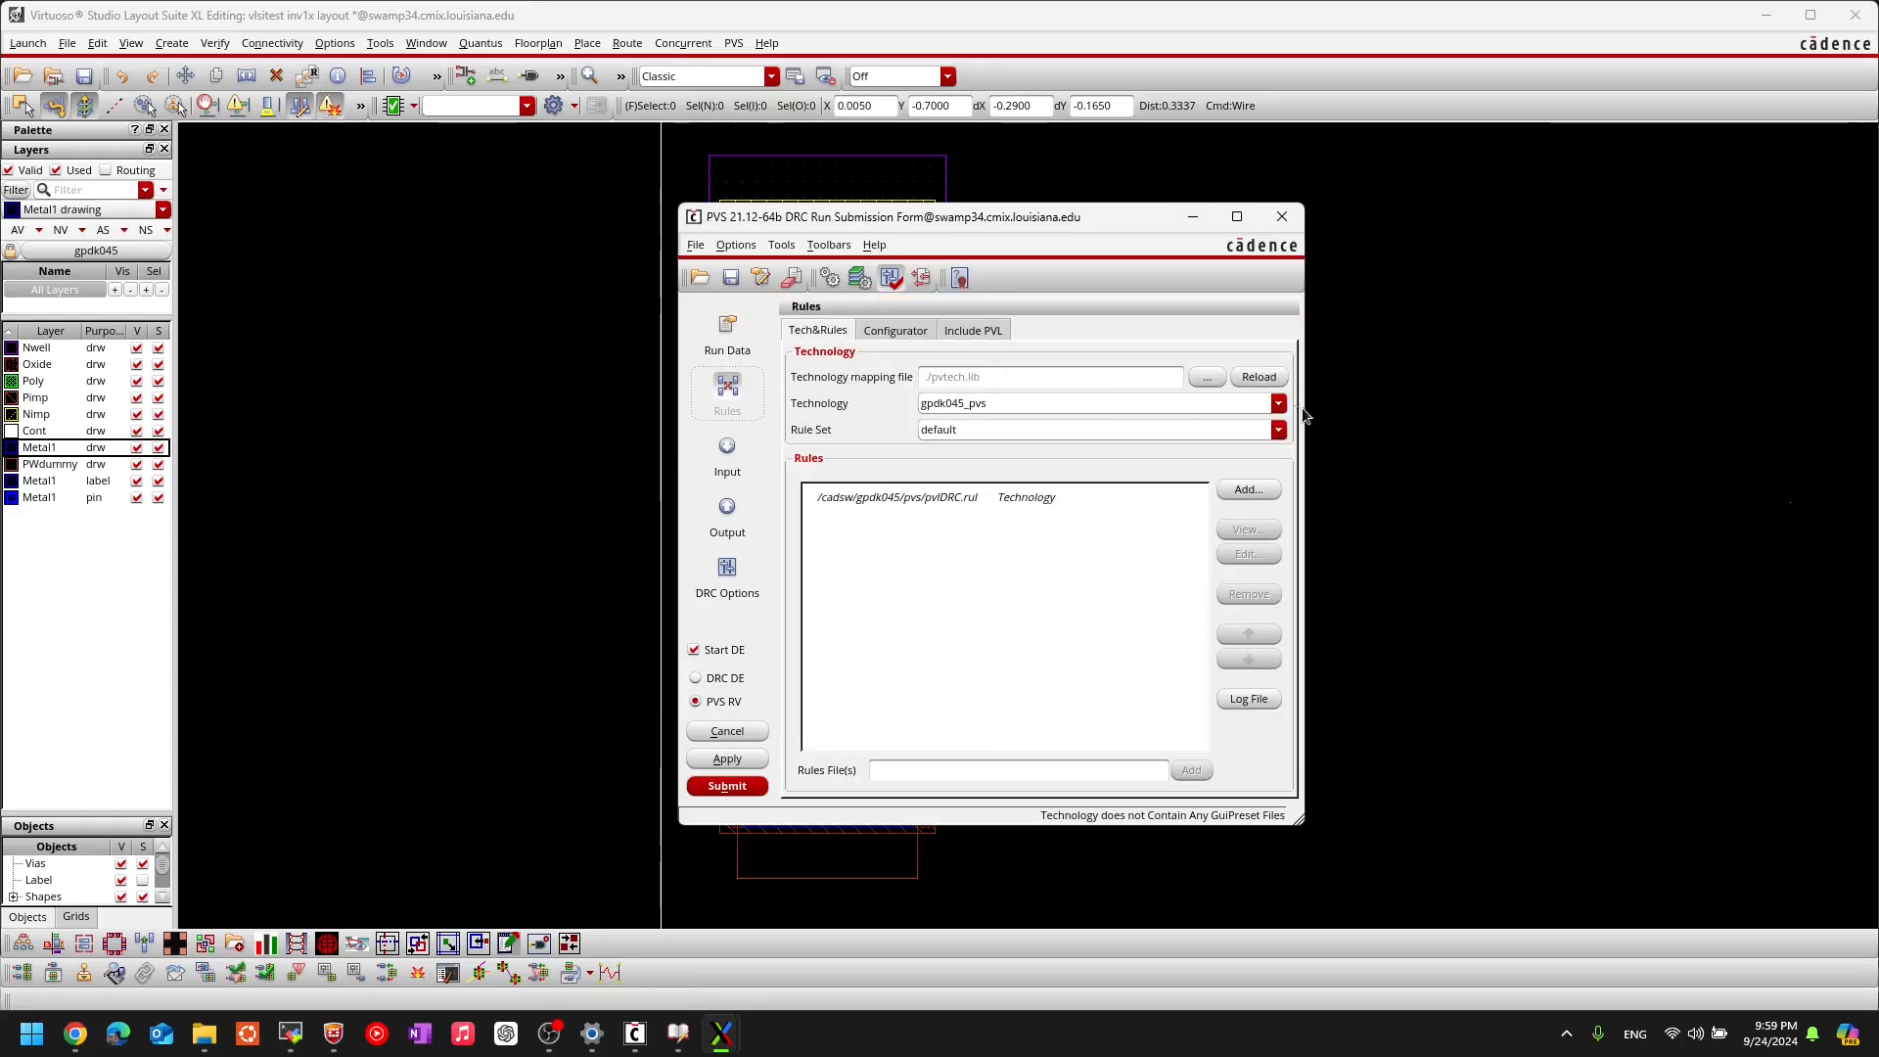
{"action": "left_click", "coordinate": [955, 403]}
{"action": "left_click", "coordinate": [945, 439]}
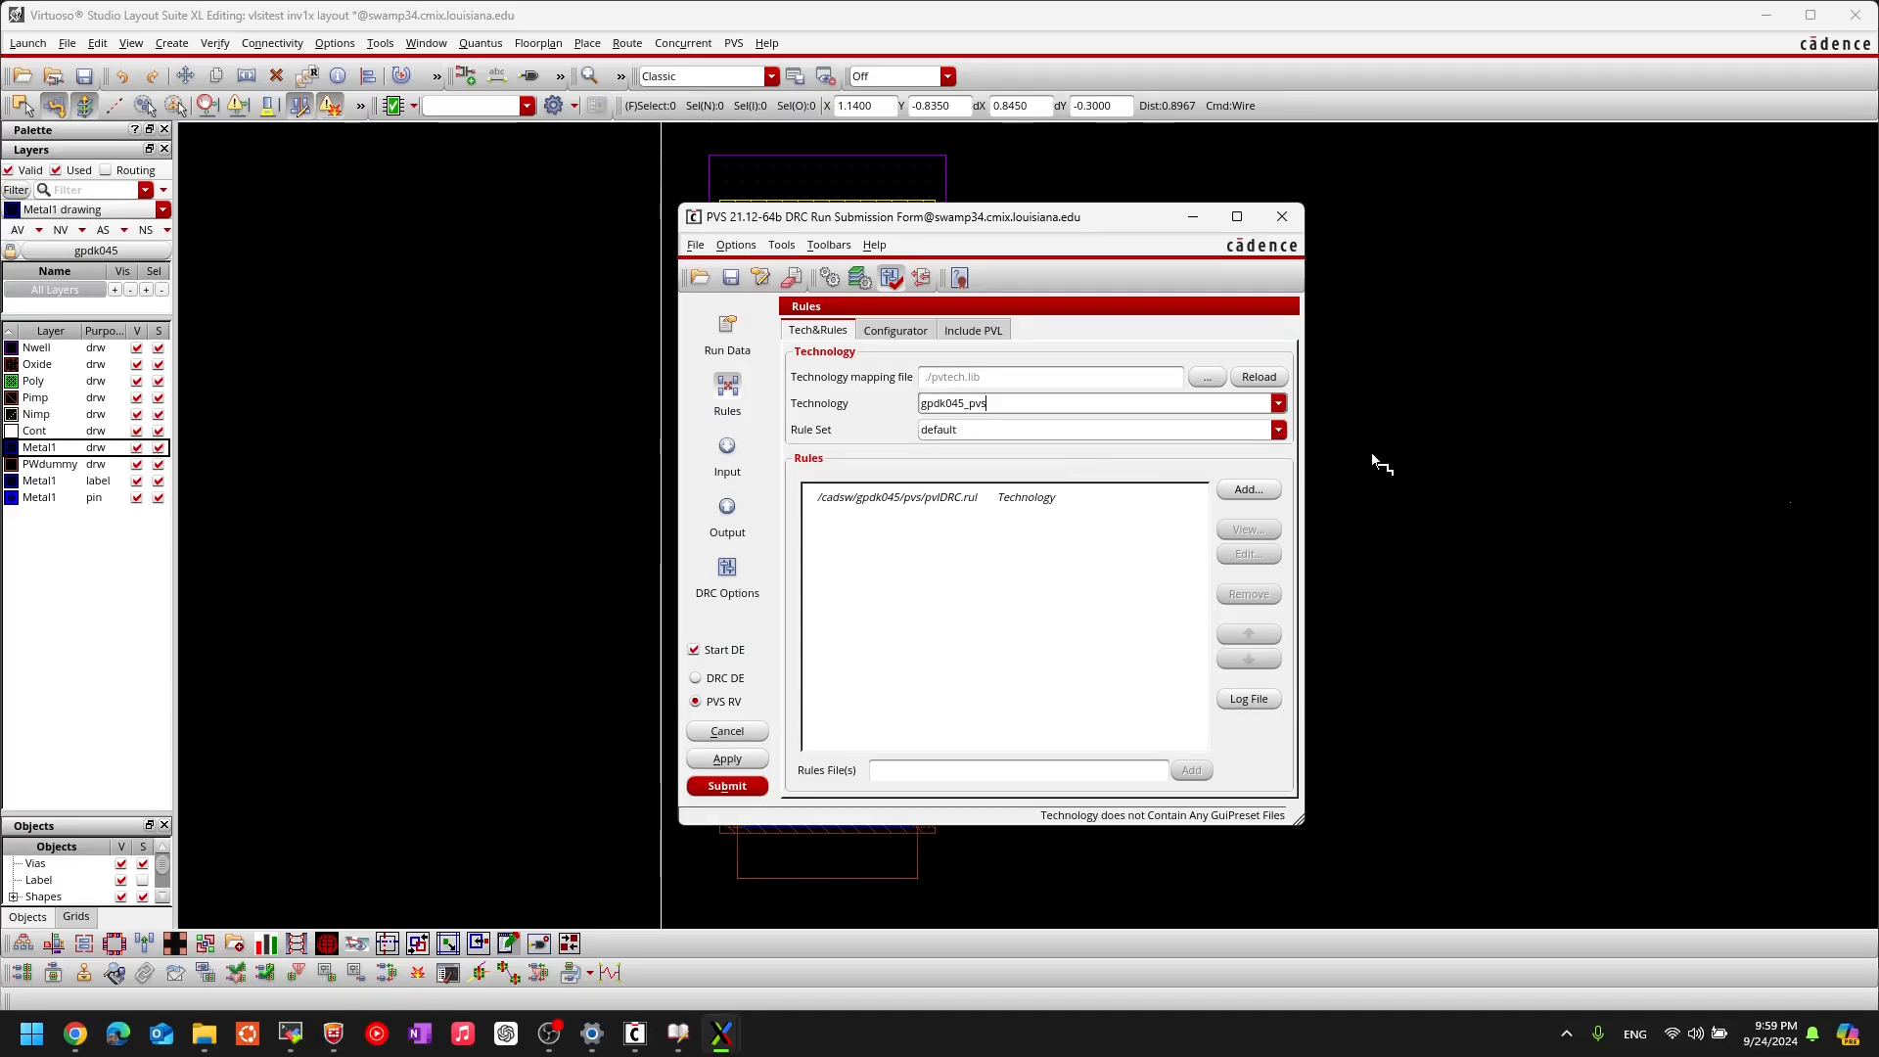
{"action": "left_click", "coordinate": [1278, 431]}
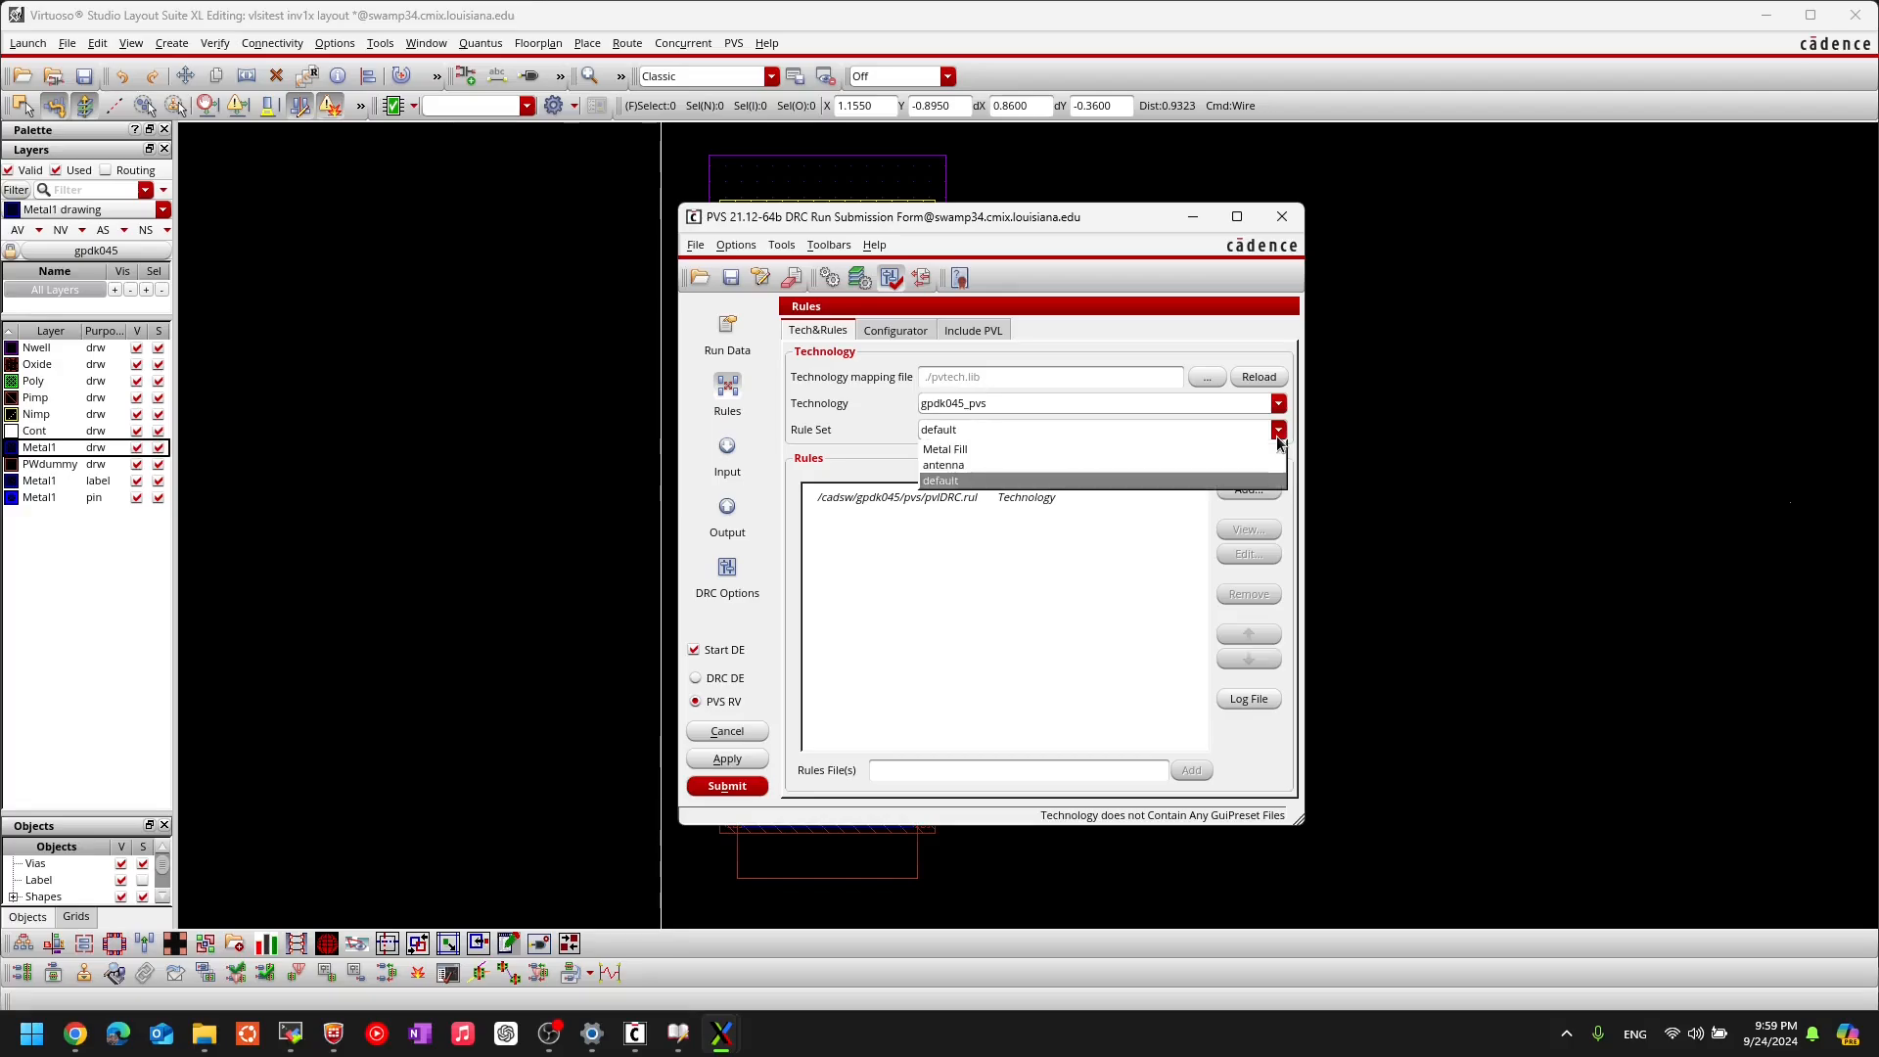
{"action": "left_click", "coordinate": [941, 481]}
Step: Check the input, output and DRC options, and submit the run, overwriting the pv directory and saving the modified cellview
{"action": "left_click", "coordinate": [725, 452]}
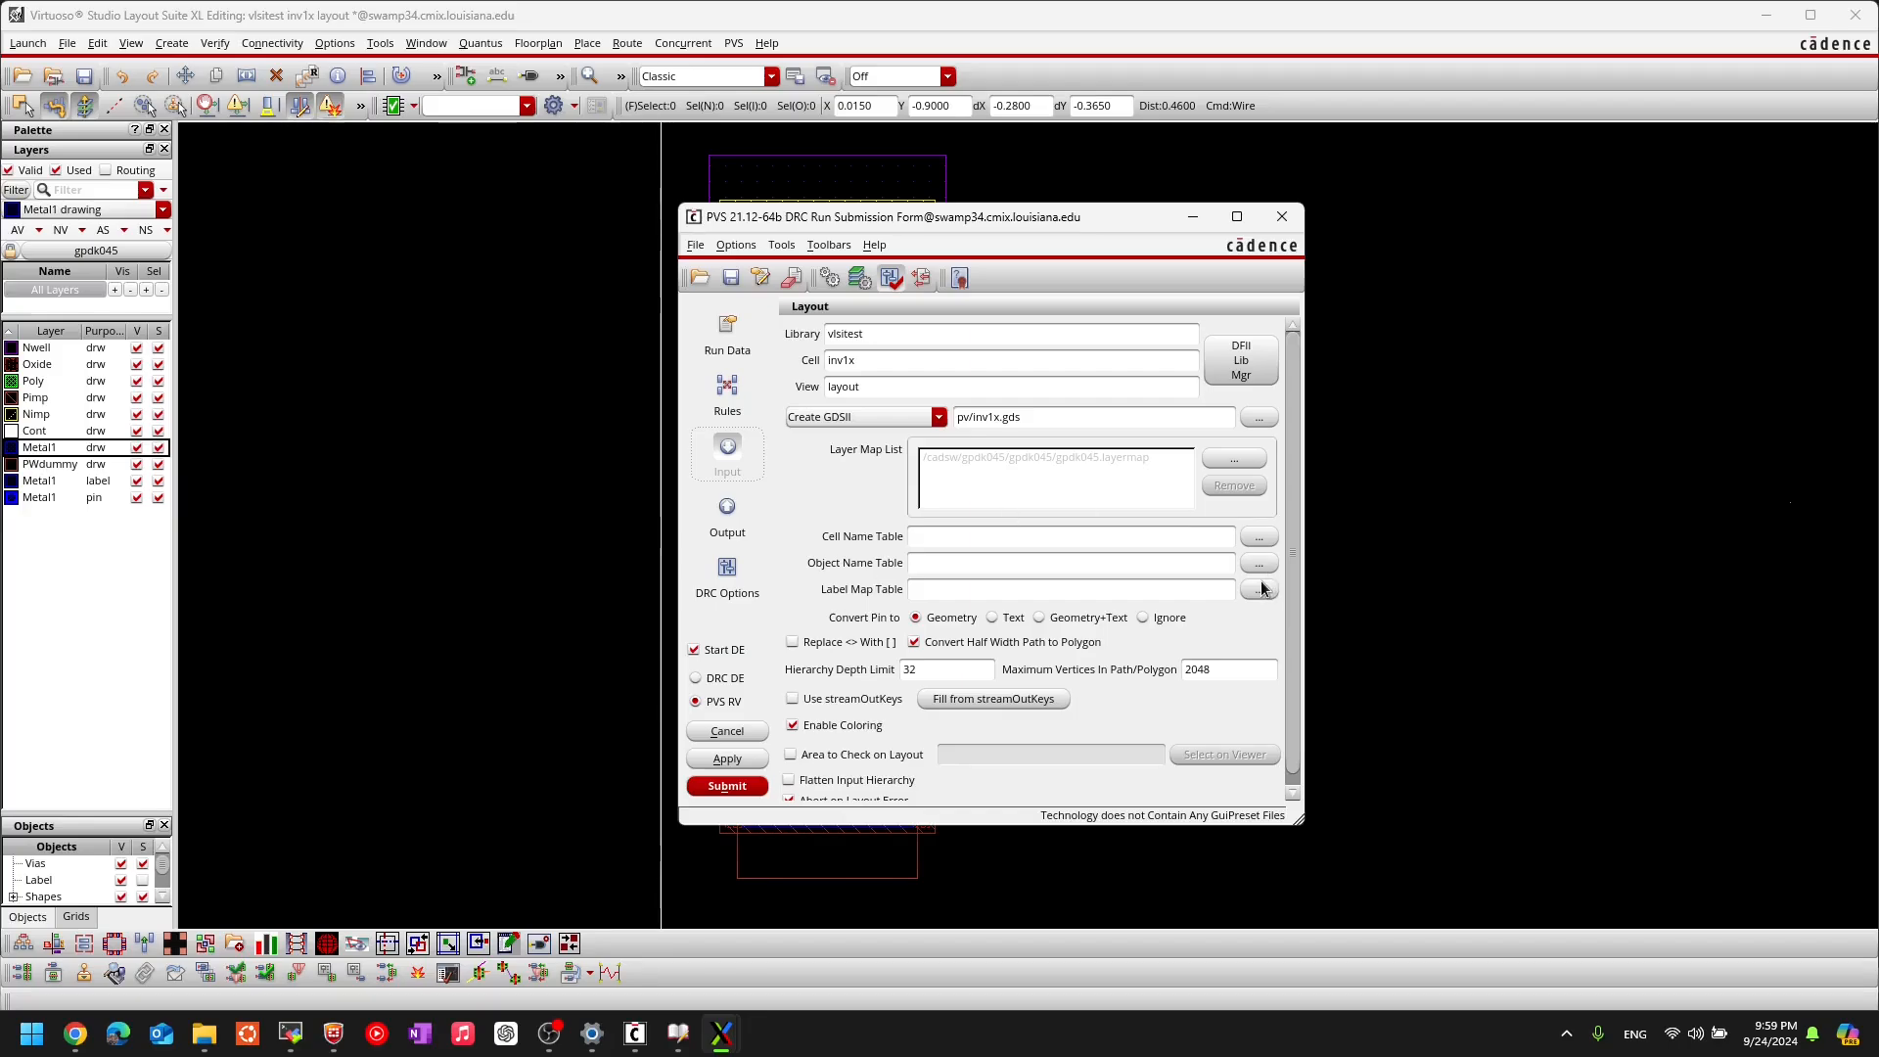
{"action": "left_click", "coordinate": [726, 510]}
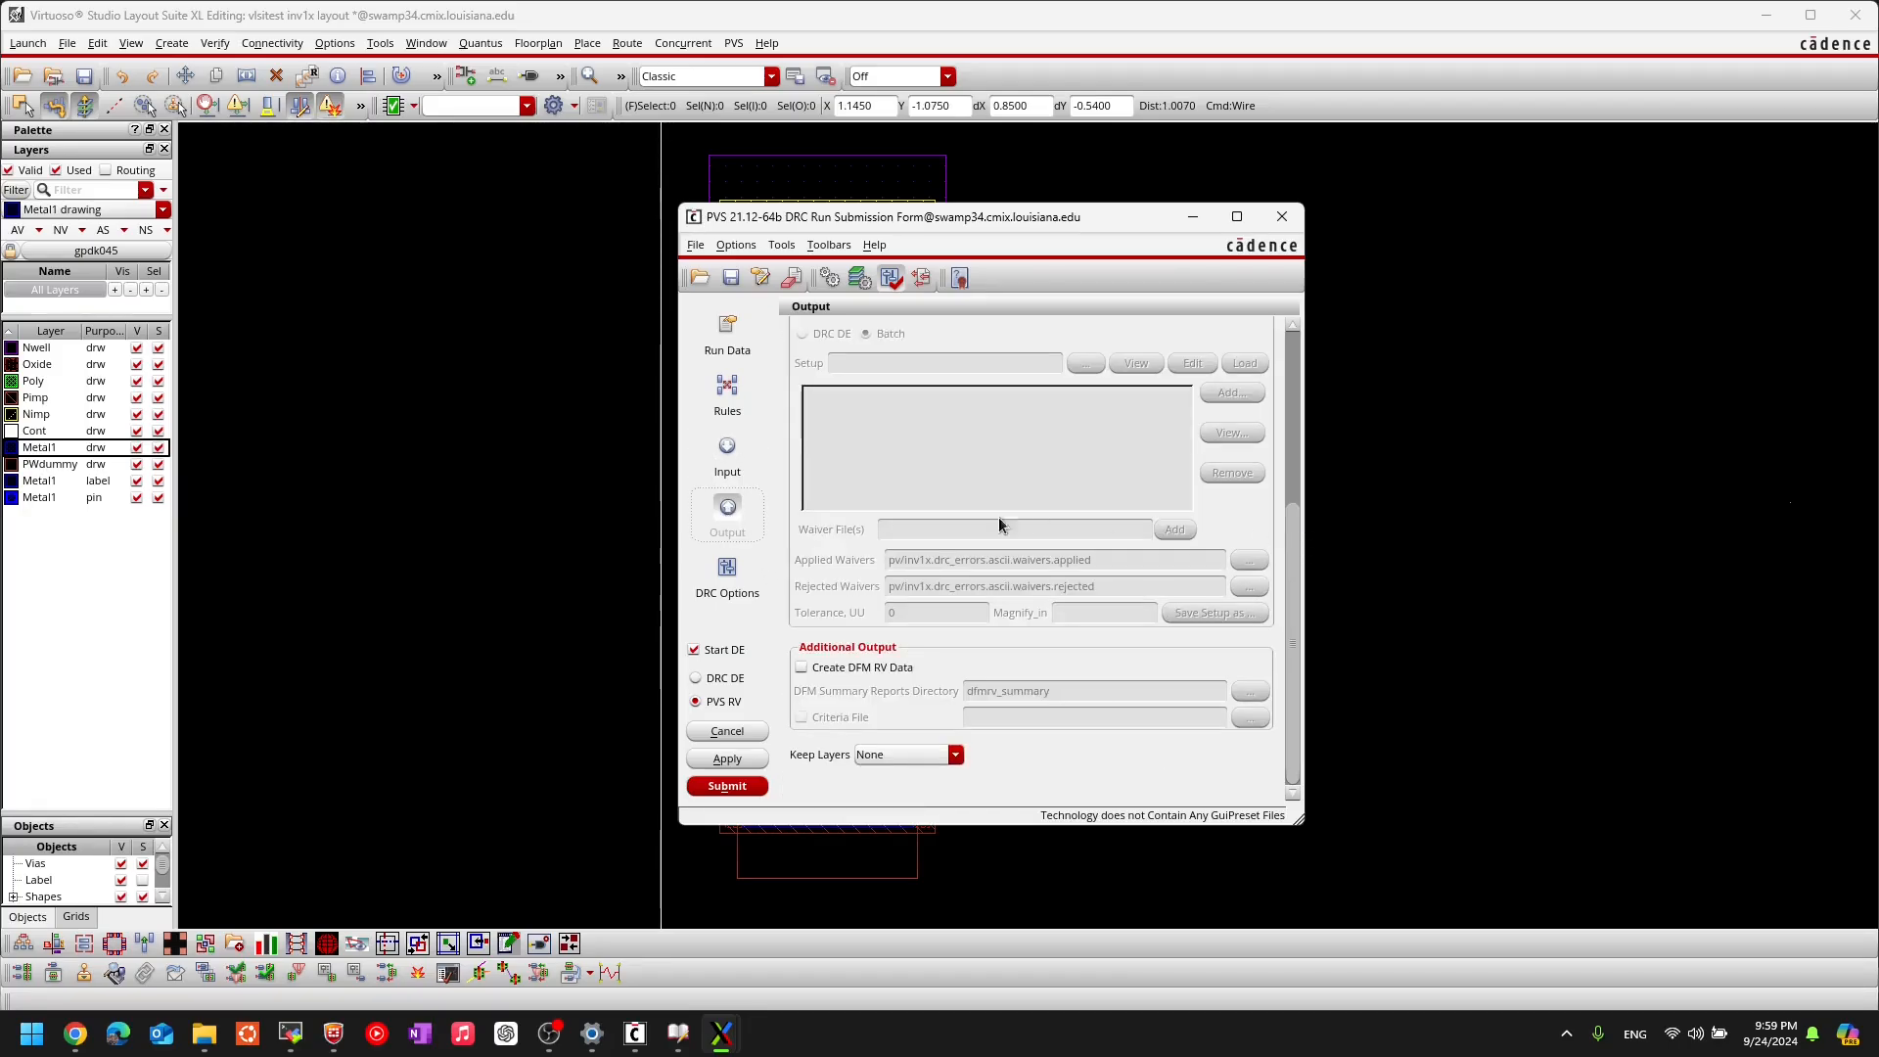
{"action": "left_click", "coordinate": [726, 587]}
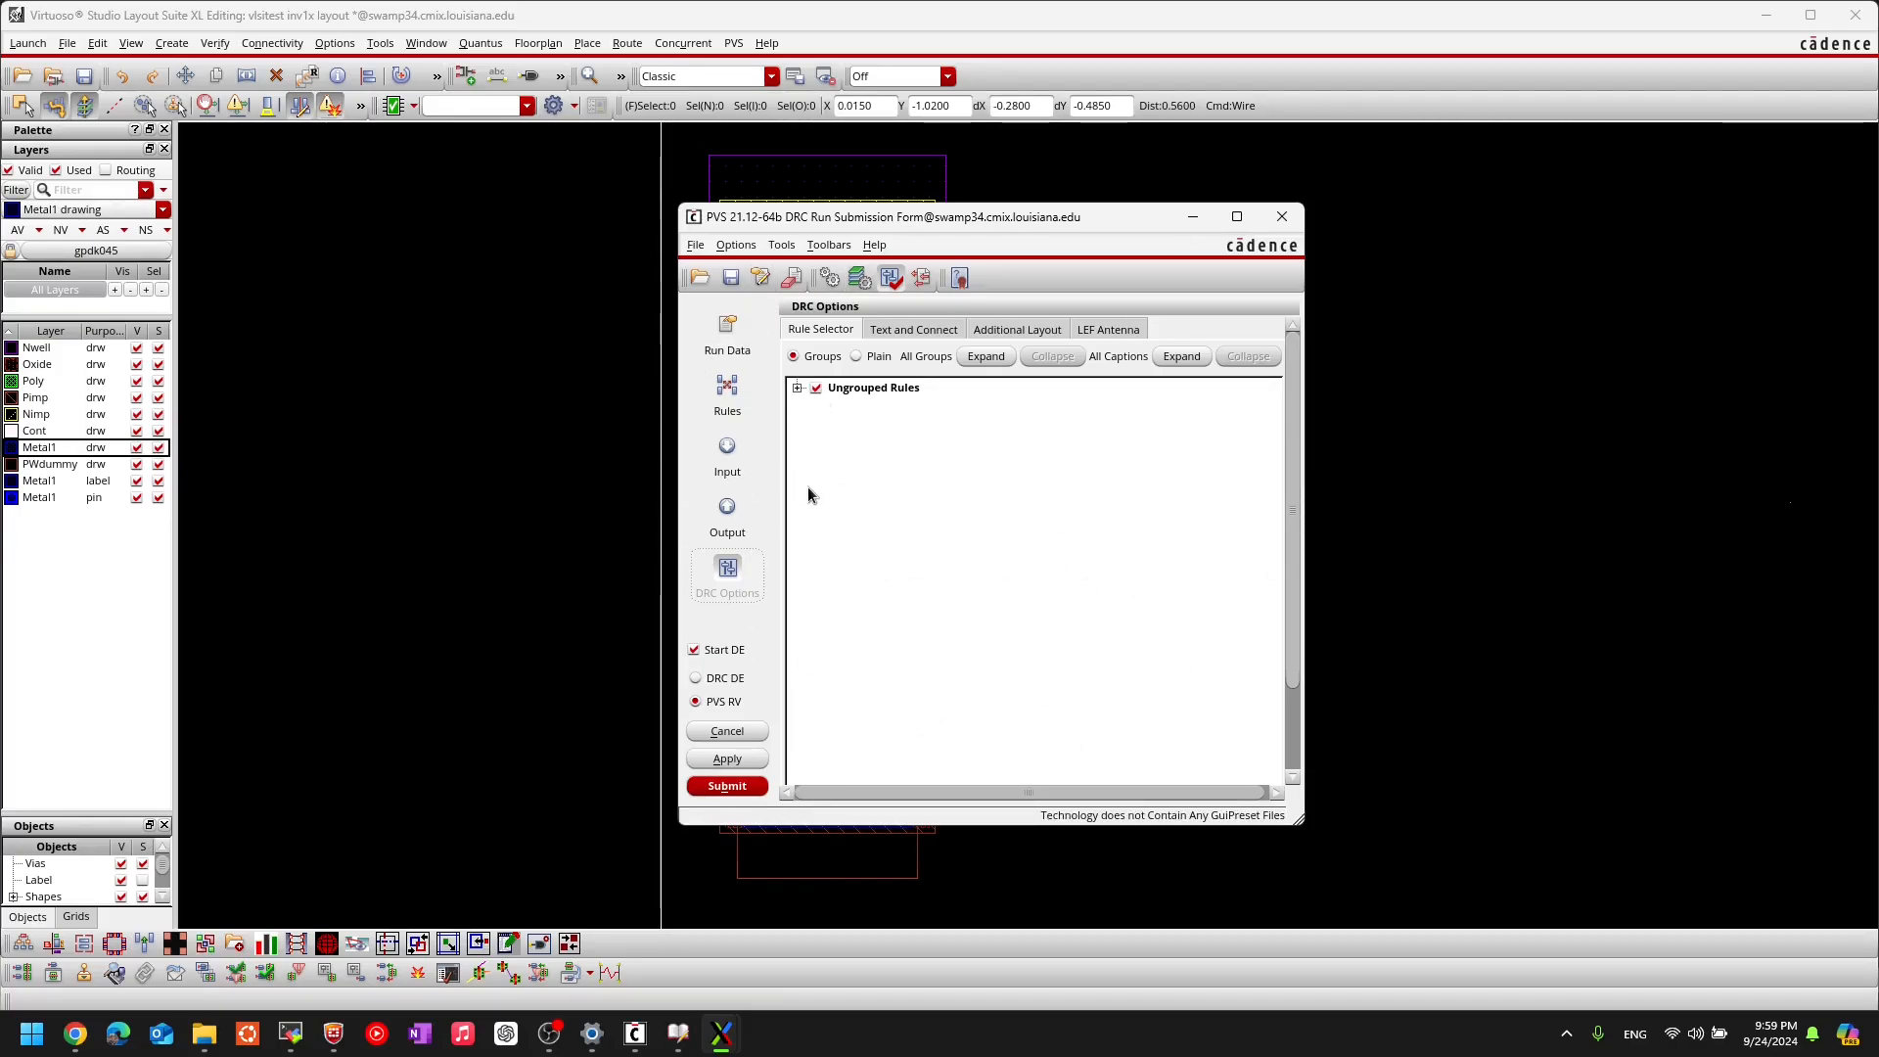
{"action": "left_click", "coordinate": [726, 787]}
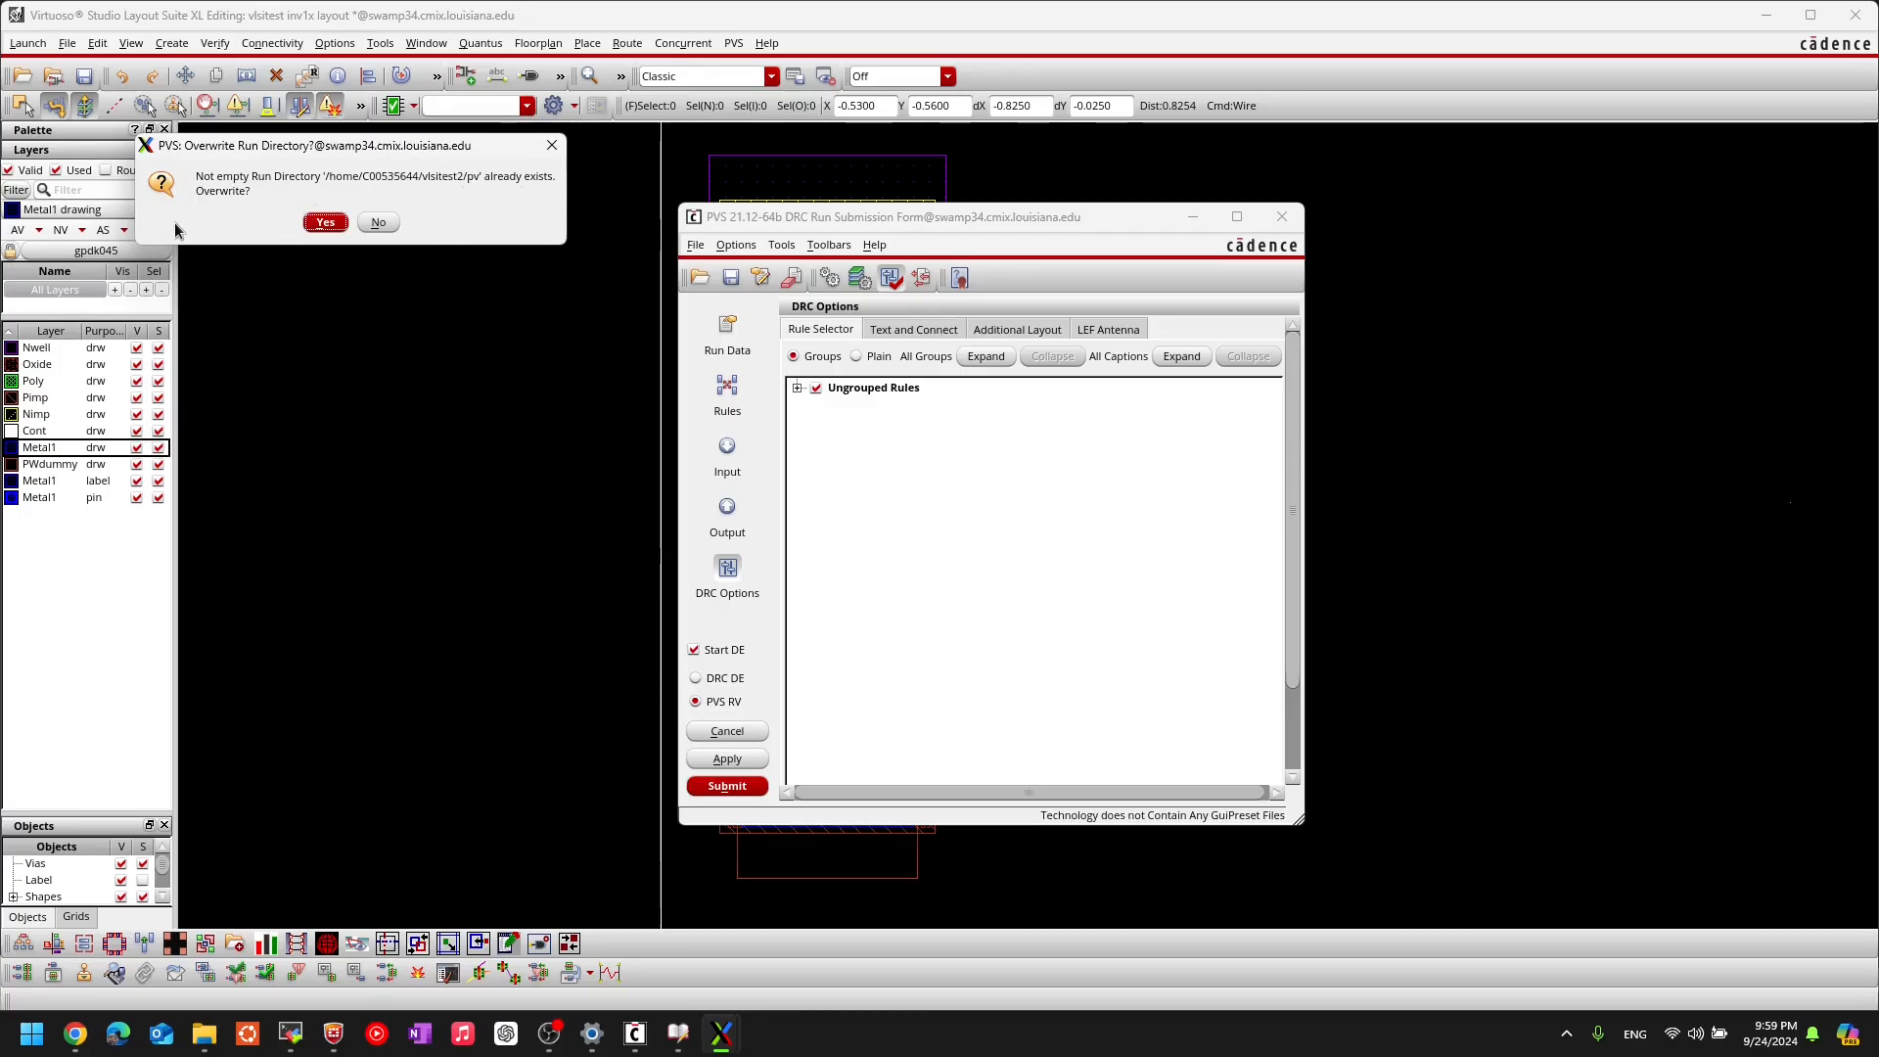
{"action": "left_click", "coordinate": [324, 224]}
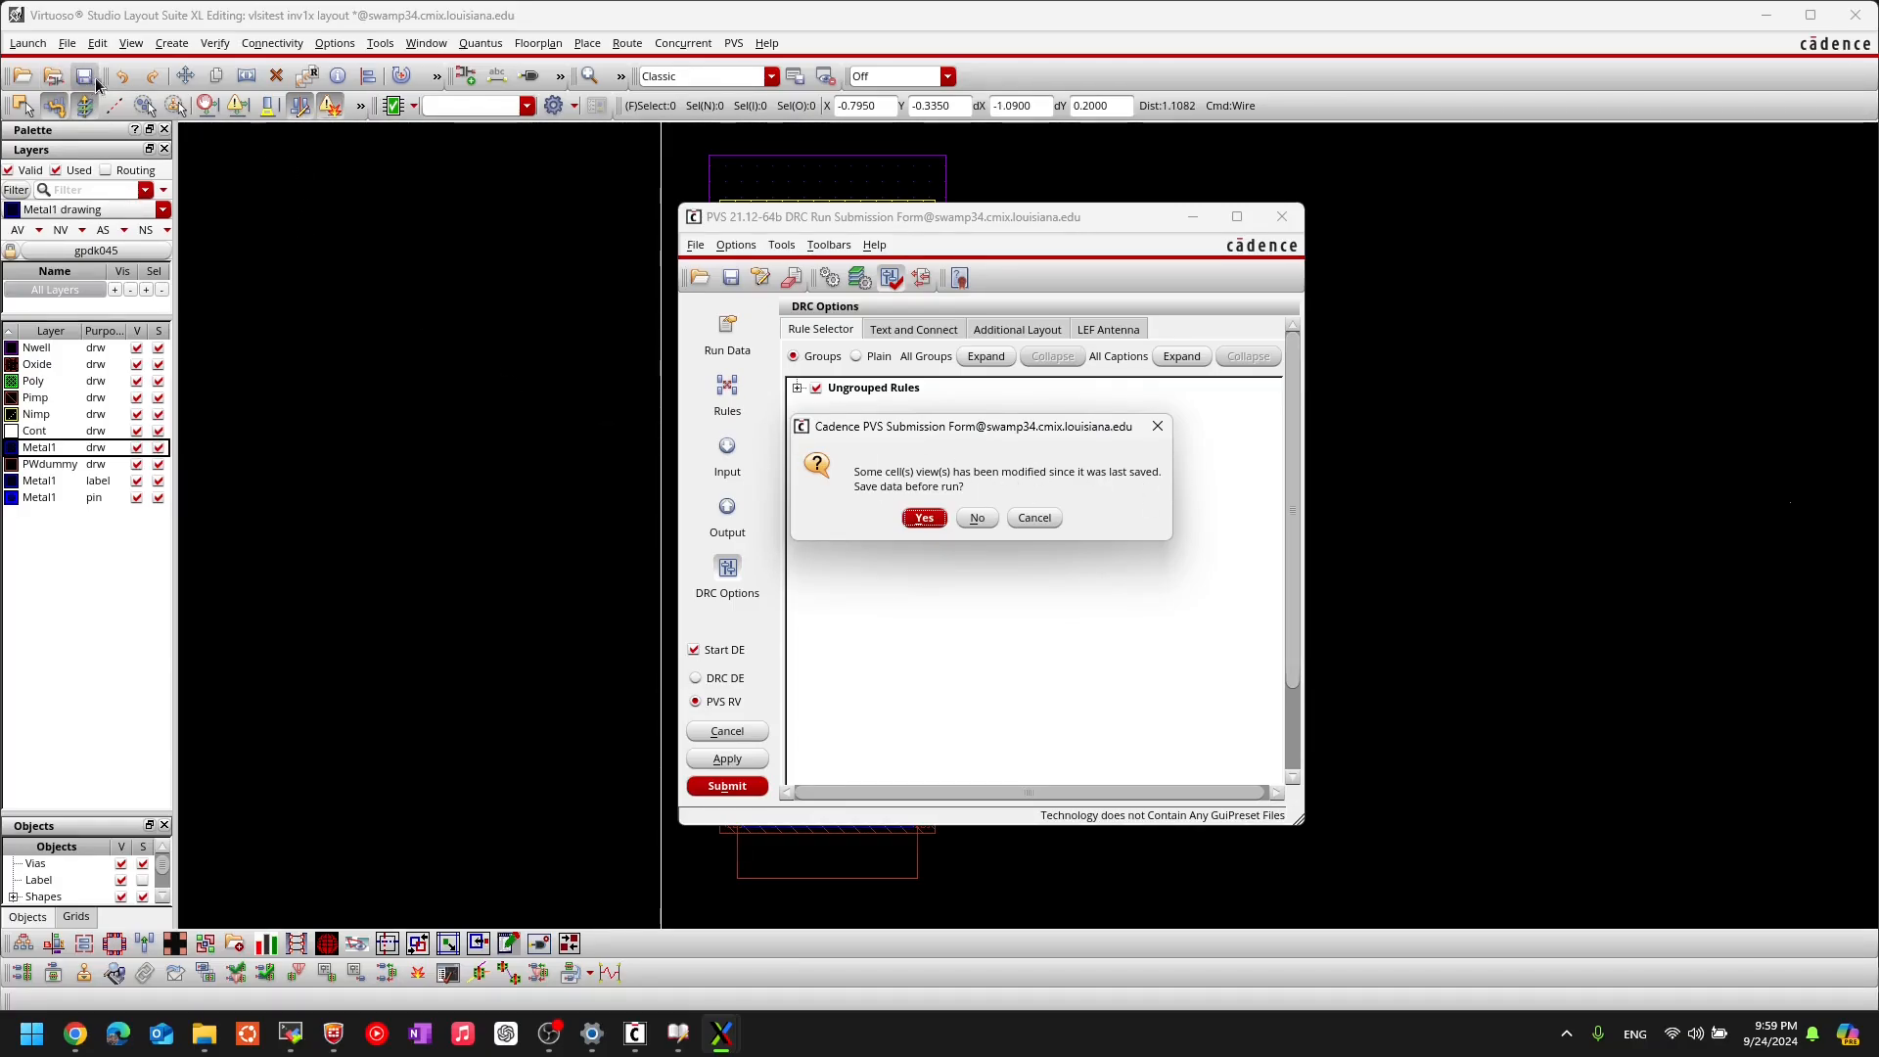
{"action": "left_click", "coordinate": [925, 519]}
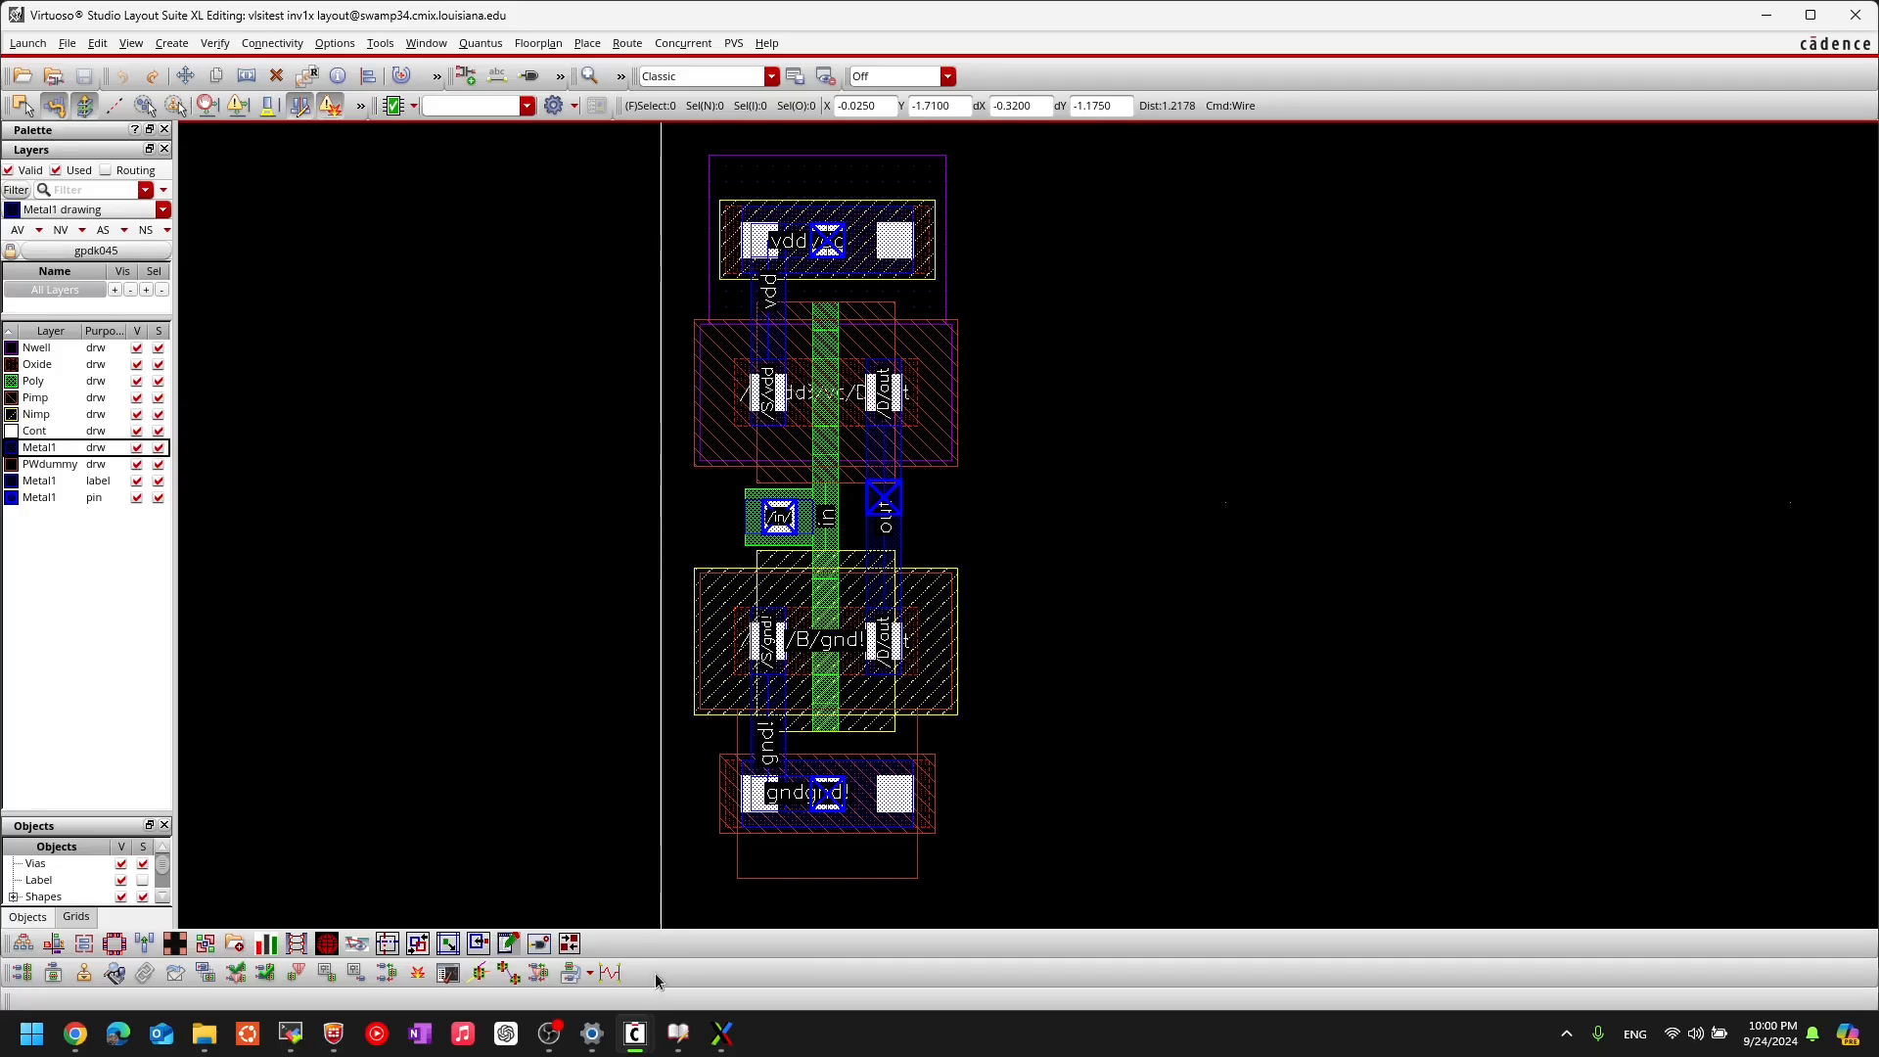
Step: Bring up the DRC report window and read through its log of warnings, rule definitions and rule checks
{"action": "mouse_move", "coordinate": [637, 1054]}
{"action": "left_click", "coordinate": [720, 1044]}
{"action": "left_click", "coordinate": [722, 1045]}
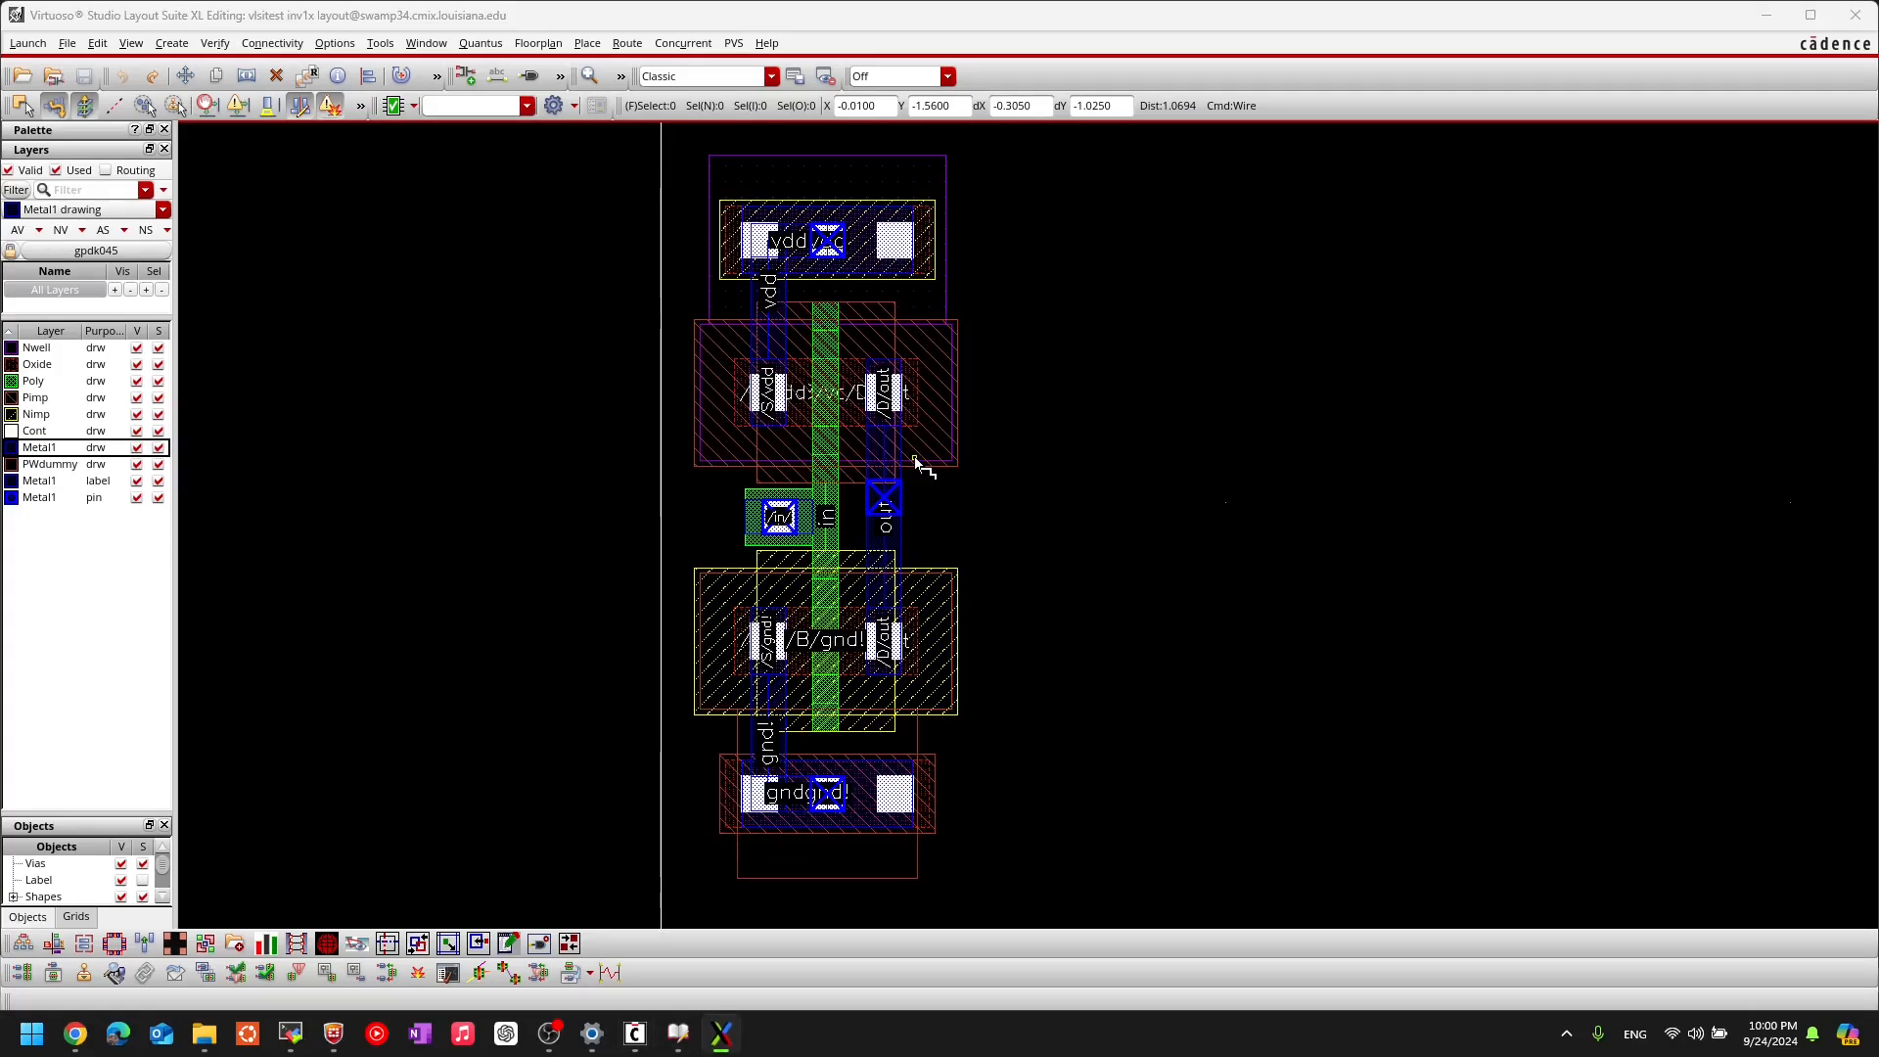
{"action": "left_click", "coordinate": [736, 1040]}
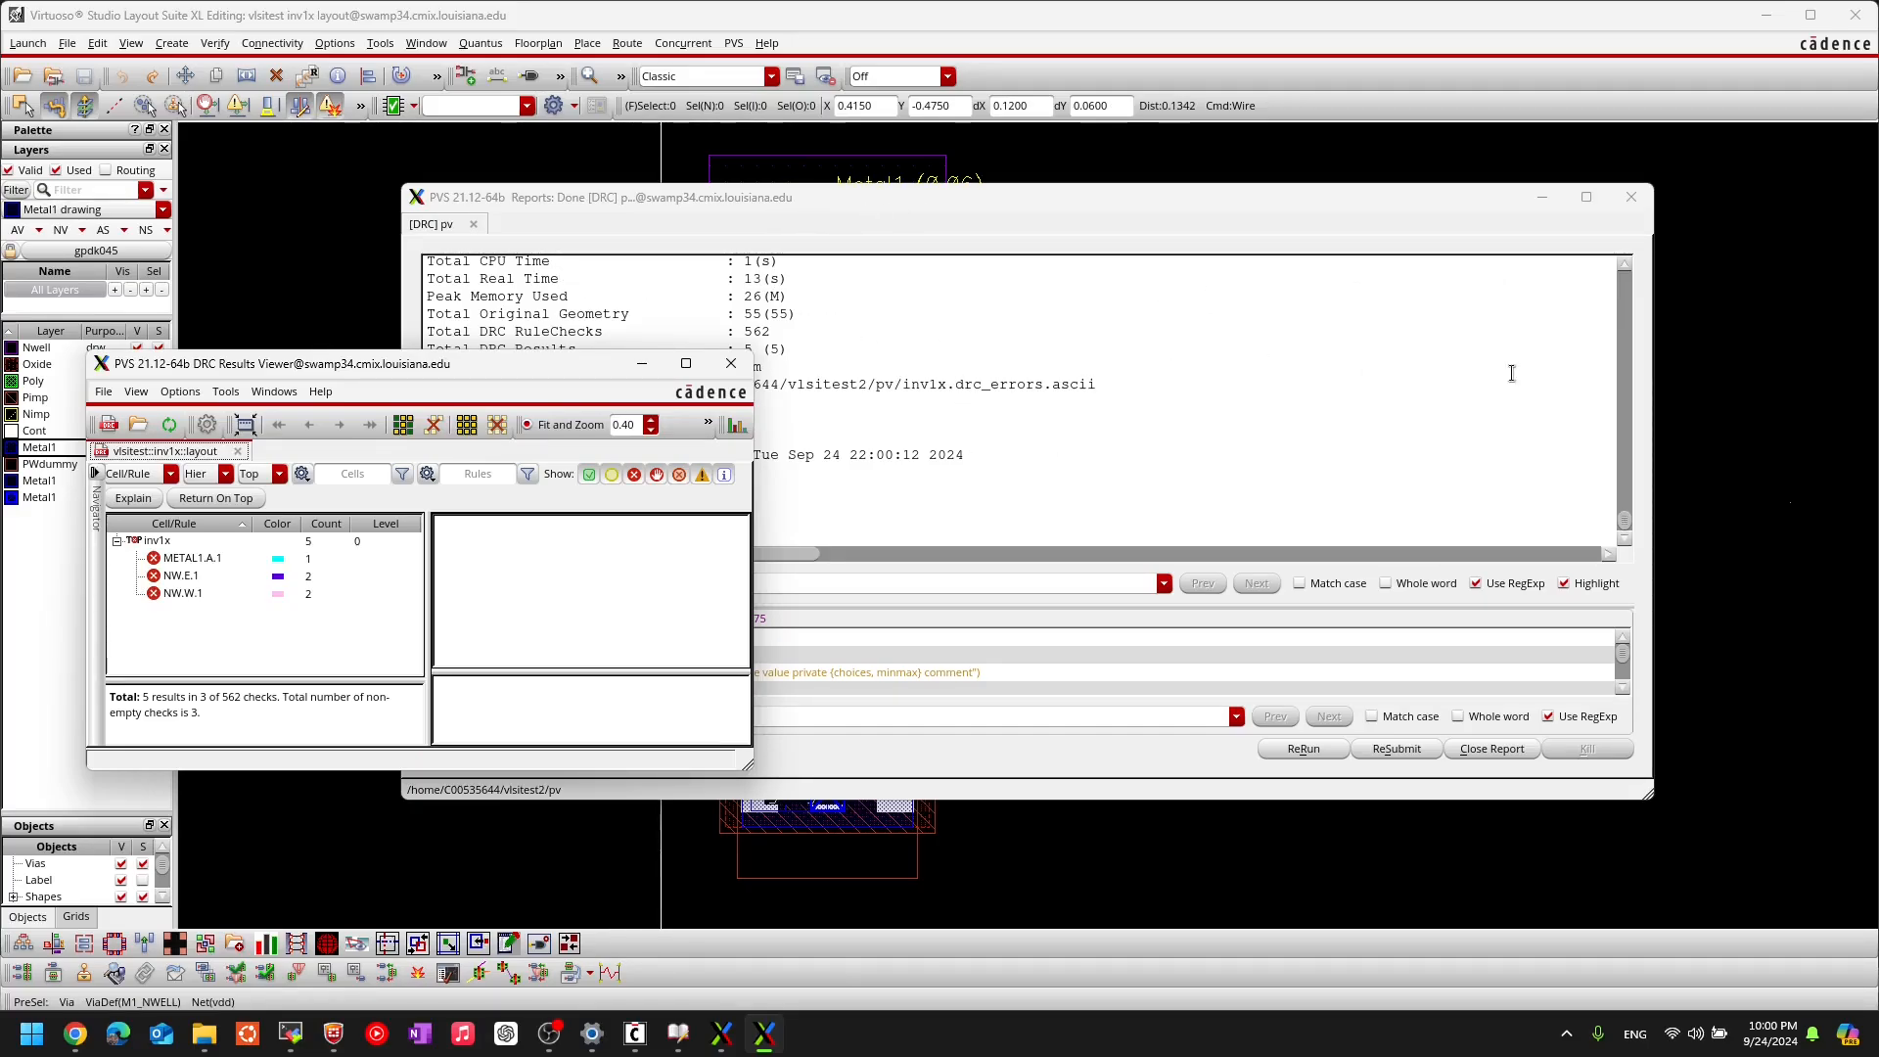
{"action": "left_click_drag", "start_coordinate": [1627, 521], "coordinate": [1578, 462]}
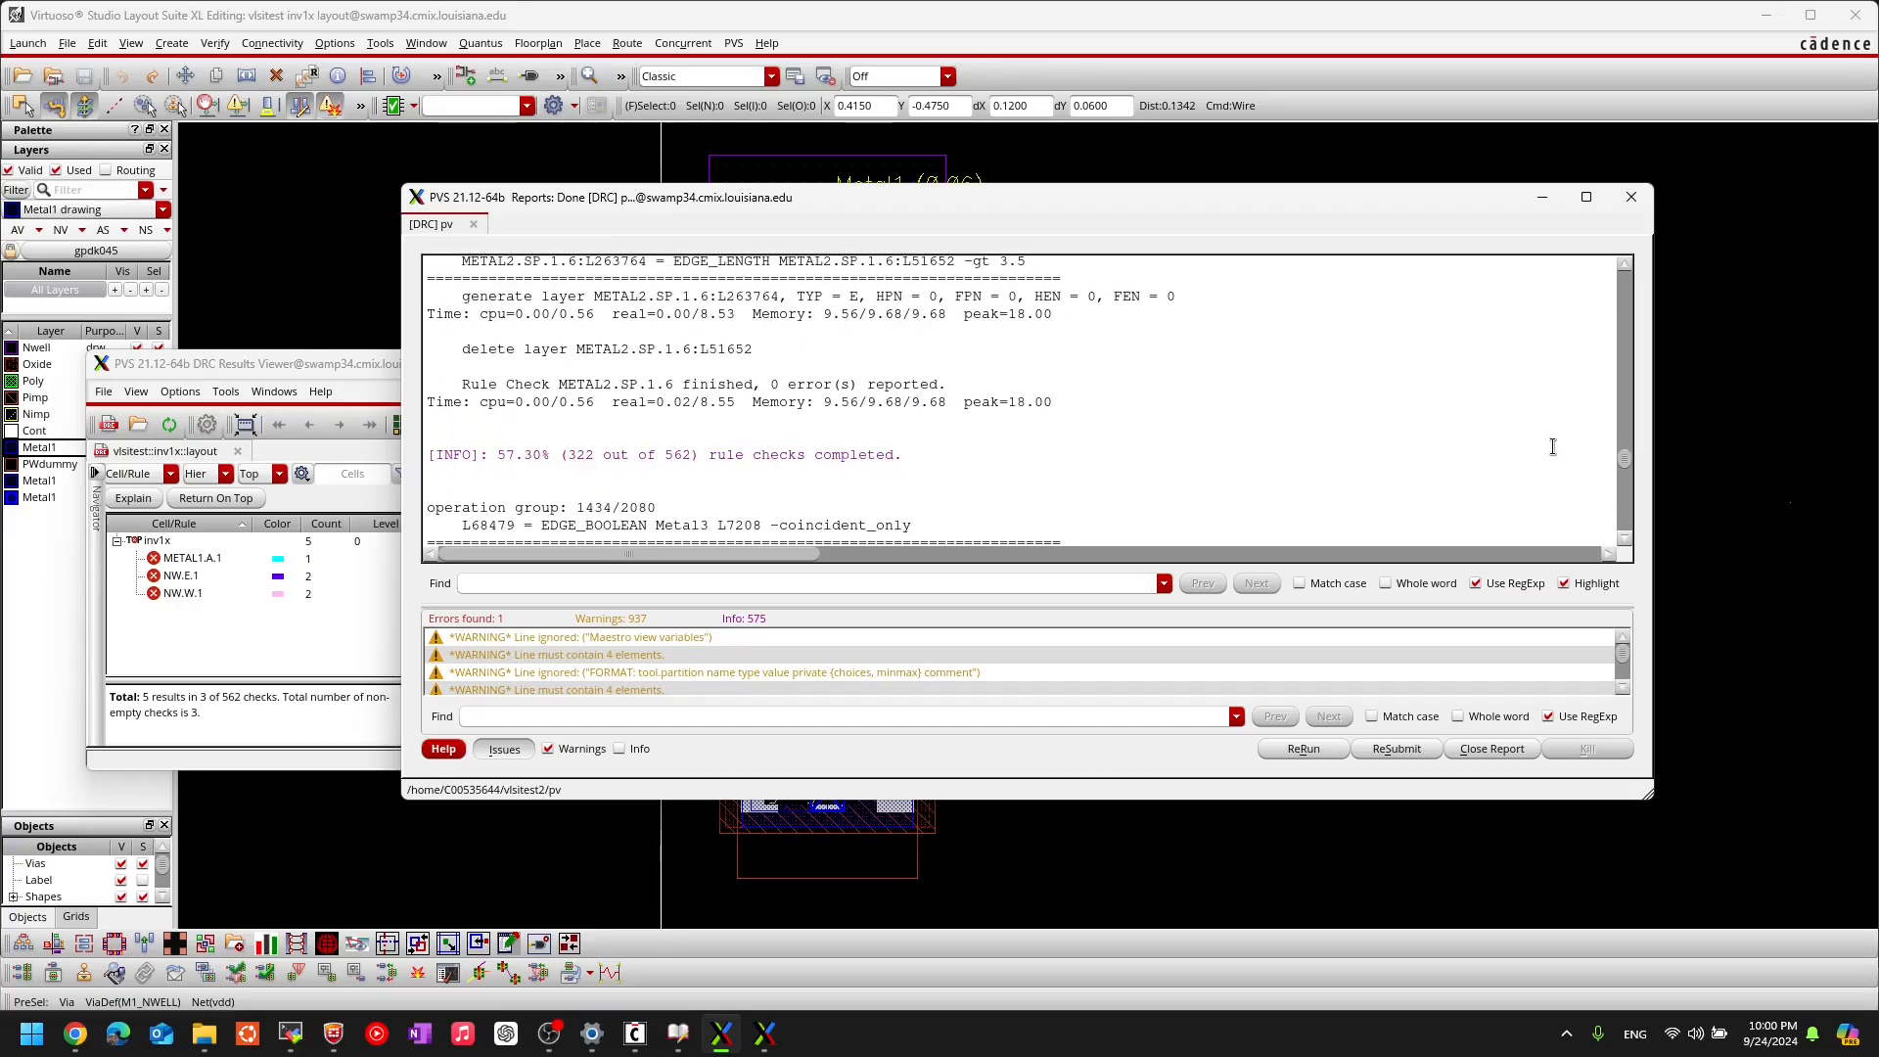
{"action": "scroll", "coordinate": [1246, 445], "scroll_direction": "down", "scroll_amount": 15}
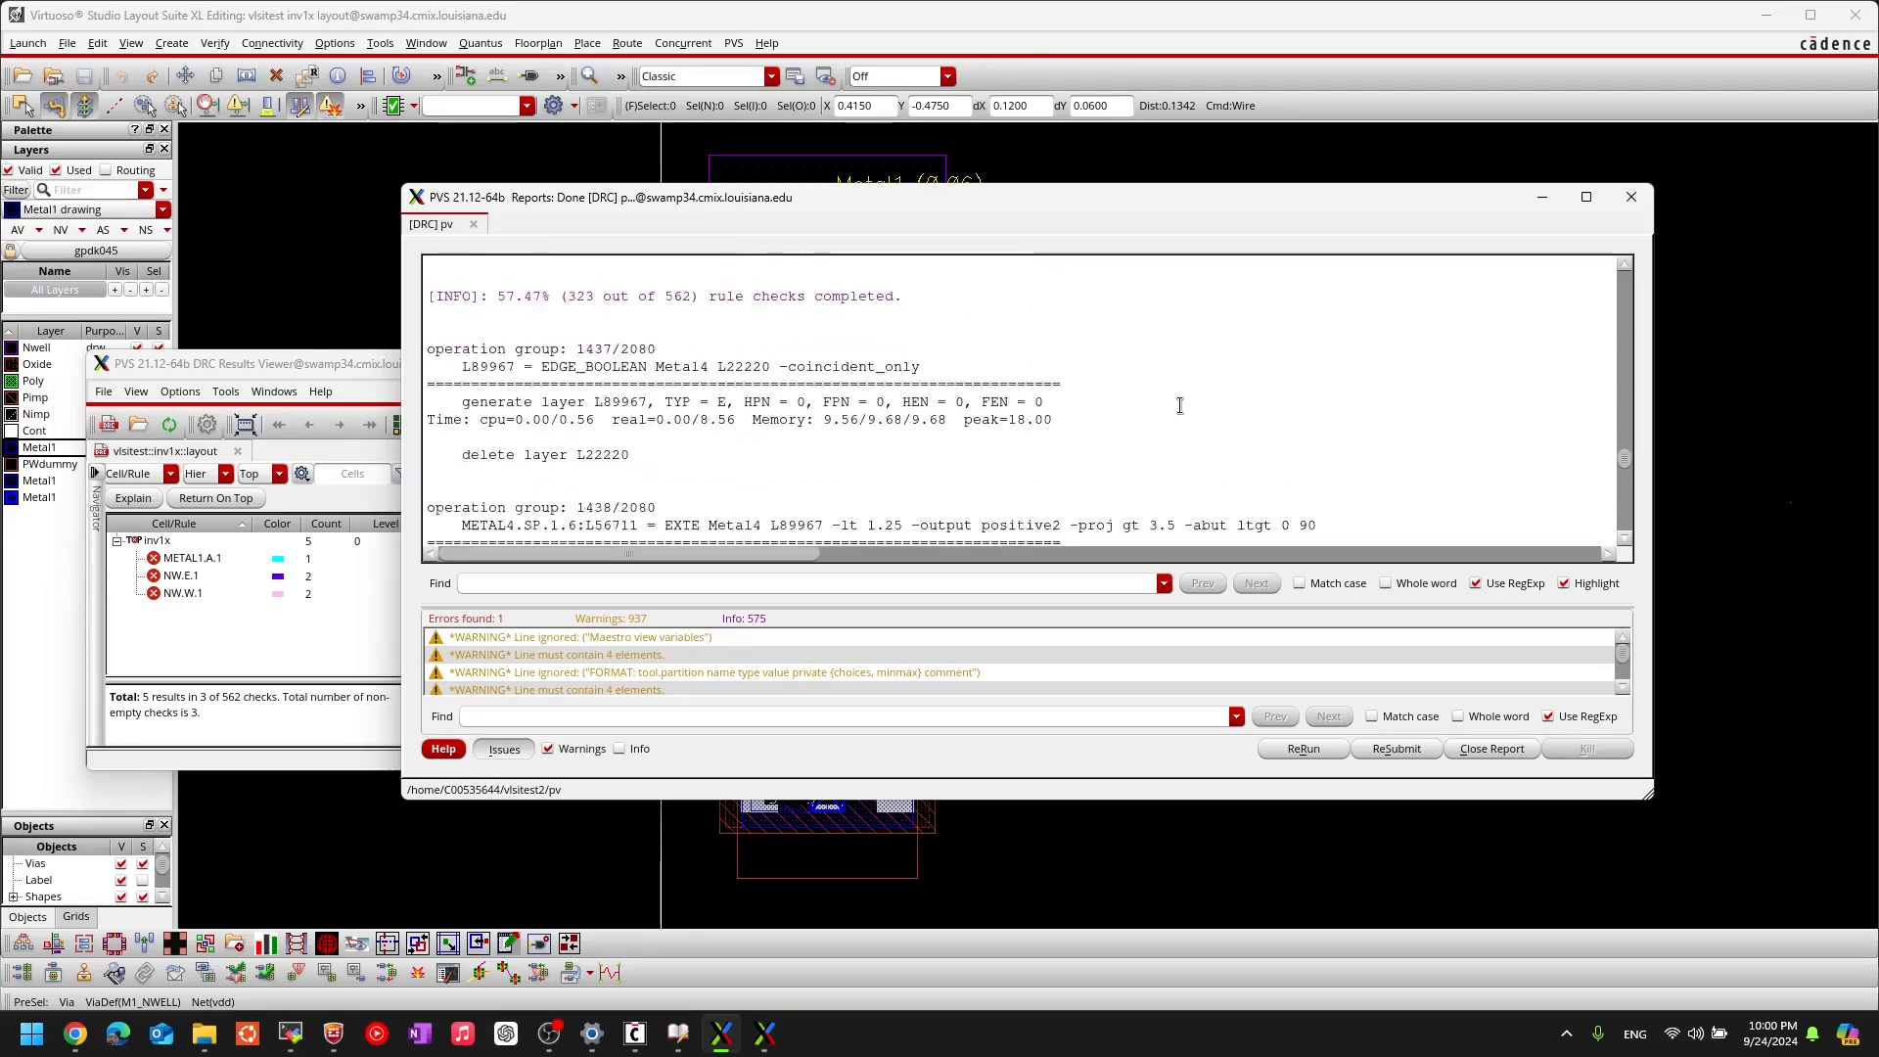
{"action": "scroll", "coordinate": [1167, 394], "scroll_direction": "down", "scroll_amount": 12}
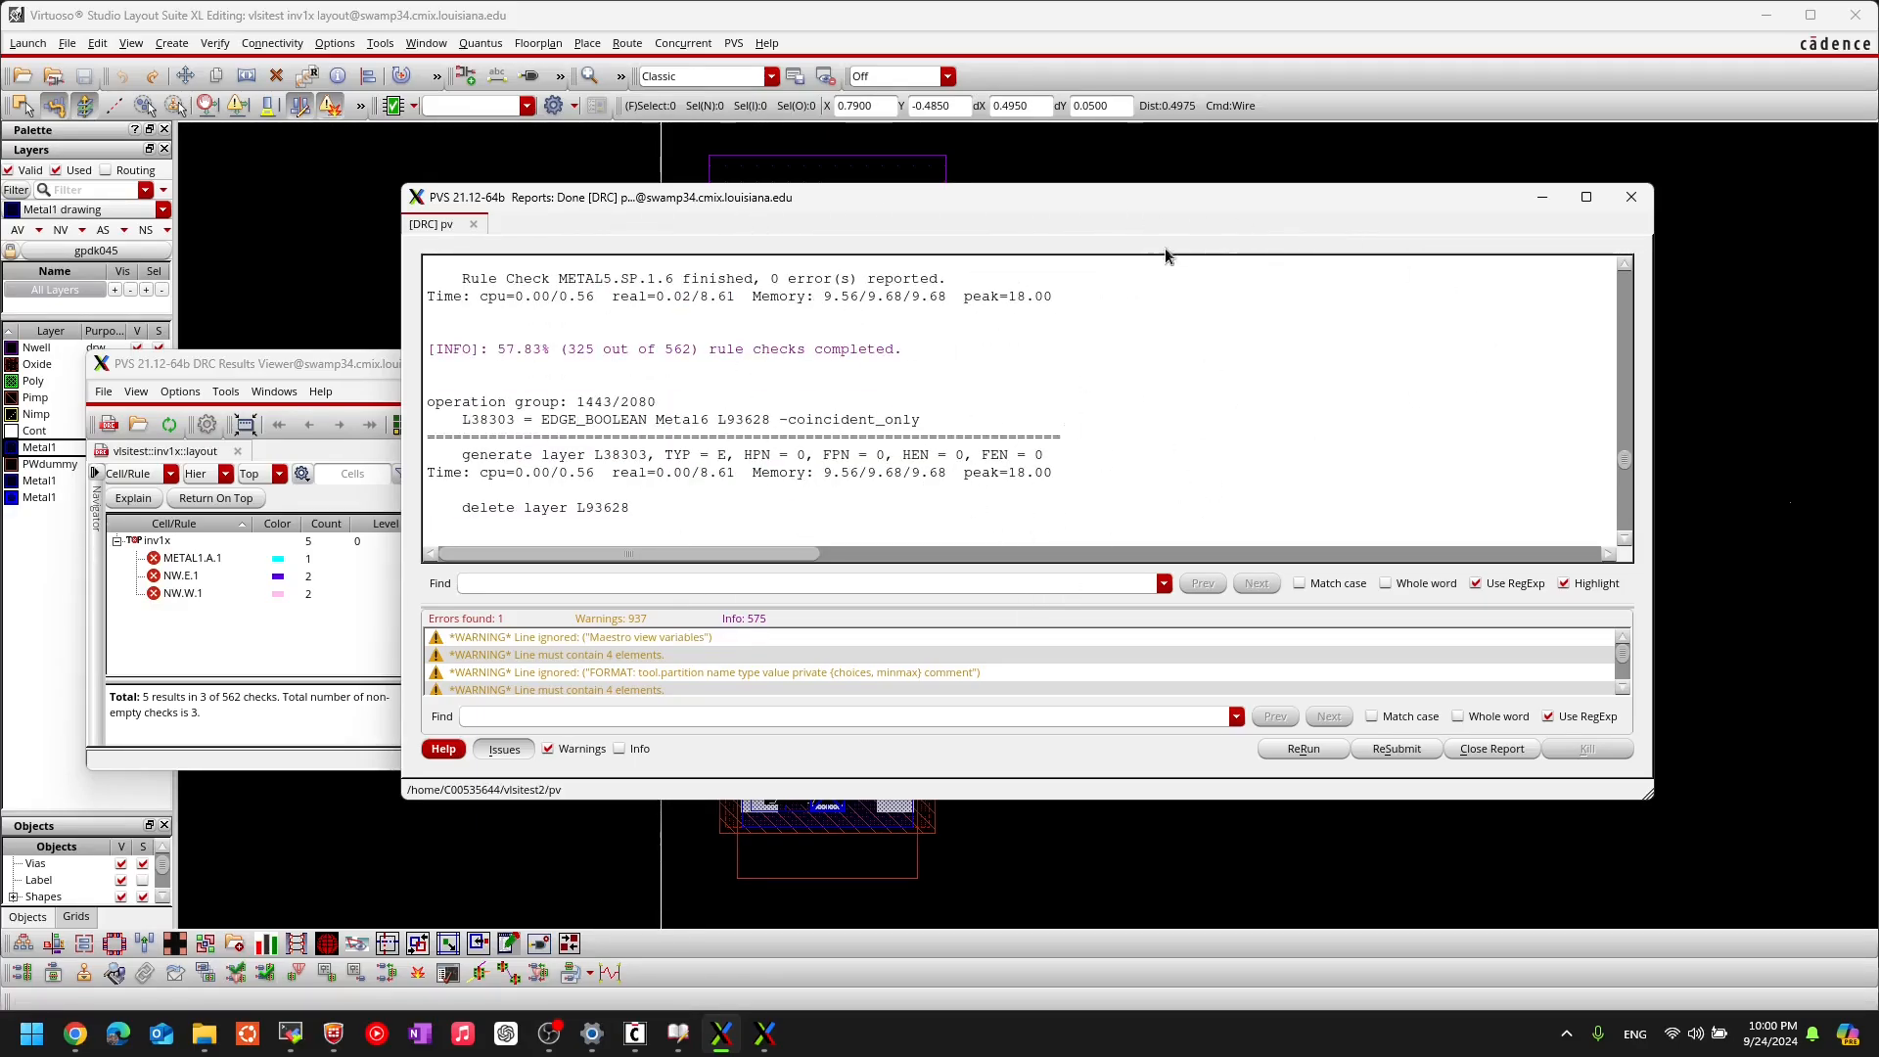
{"action": "left_click_drag", "start_coordinate": [1625, 460], "coordinate": [1597, 242]}
{"action": "scroll", "coordinate": [1174, 405], "scroll_direction": "down", "scroll_amount": 15}
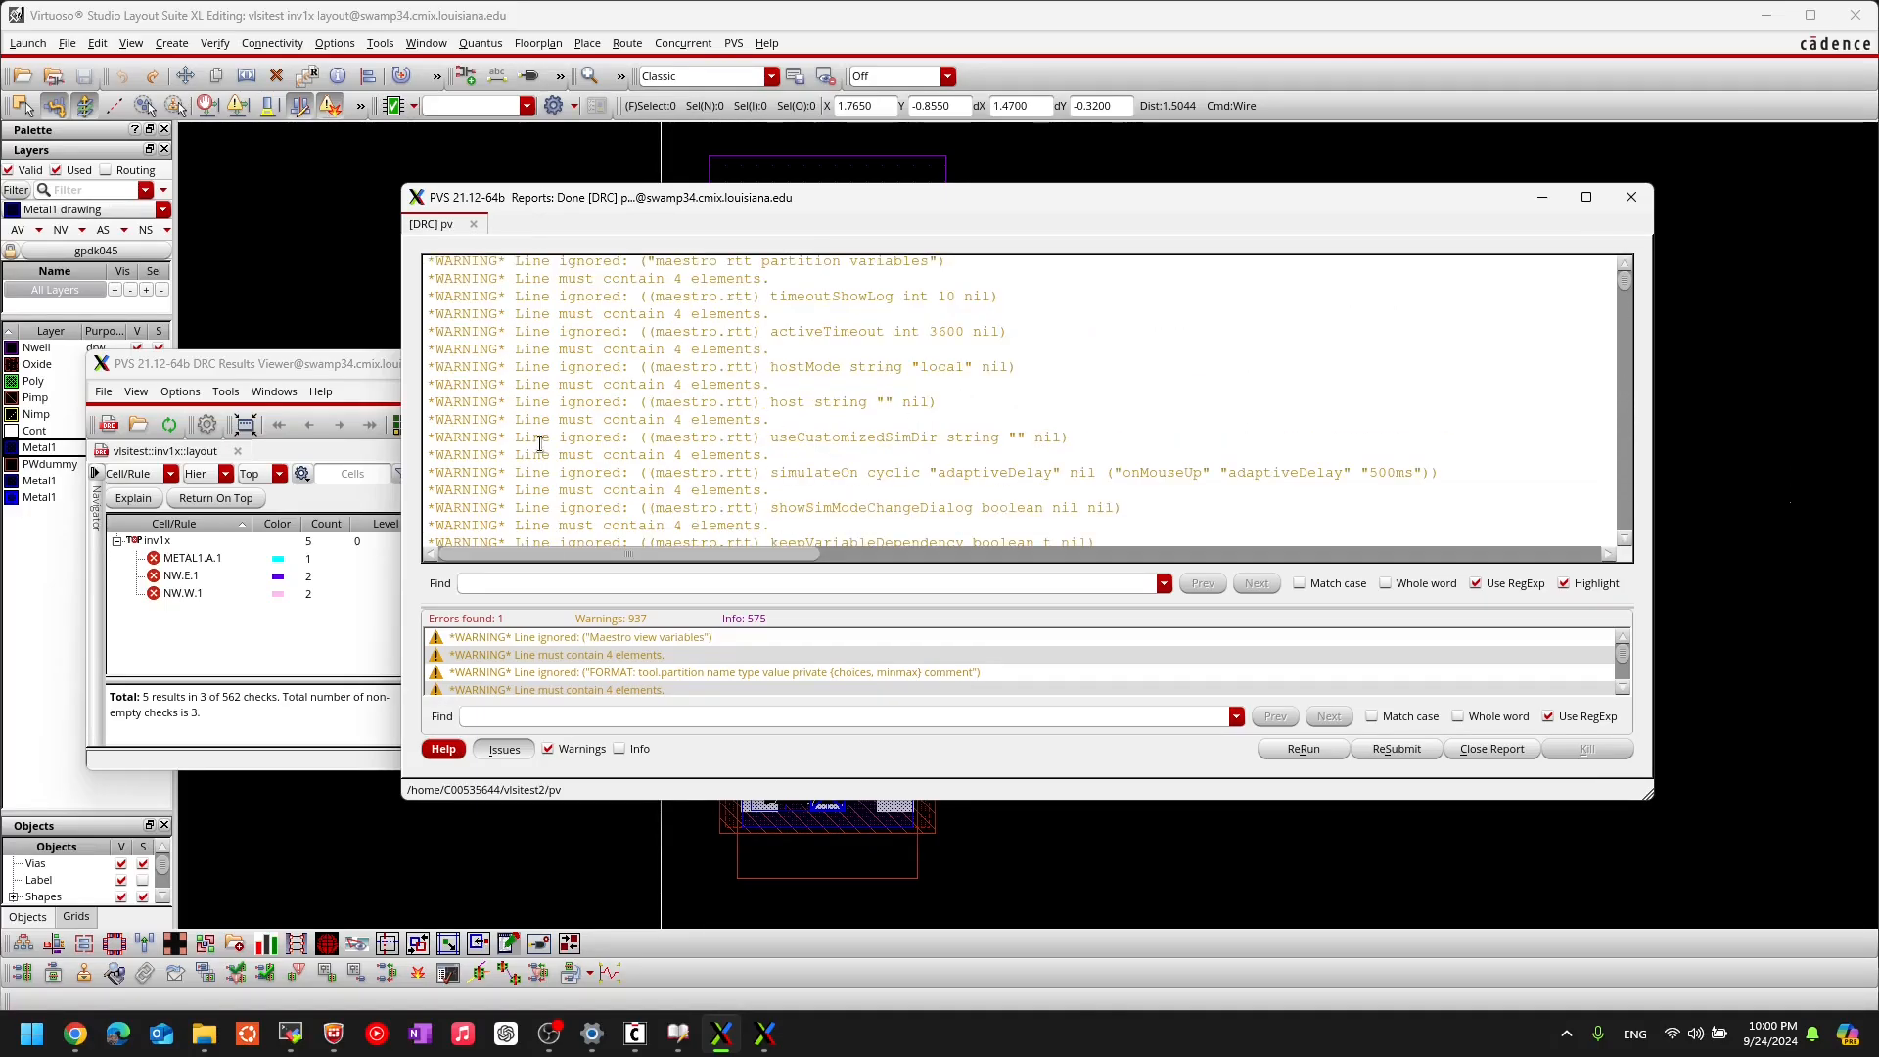
{"action": "scroll", "coordinate": [561, 423], "scroll_direction": "down", "scroll_amount": 5}
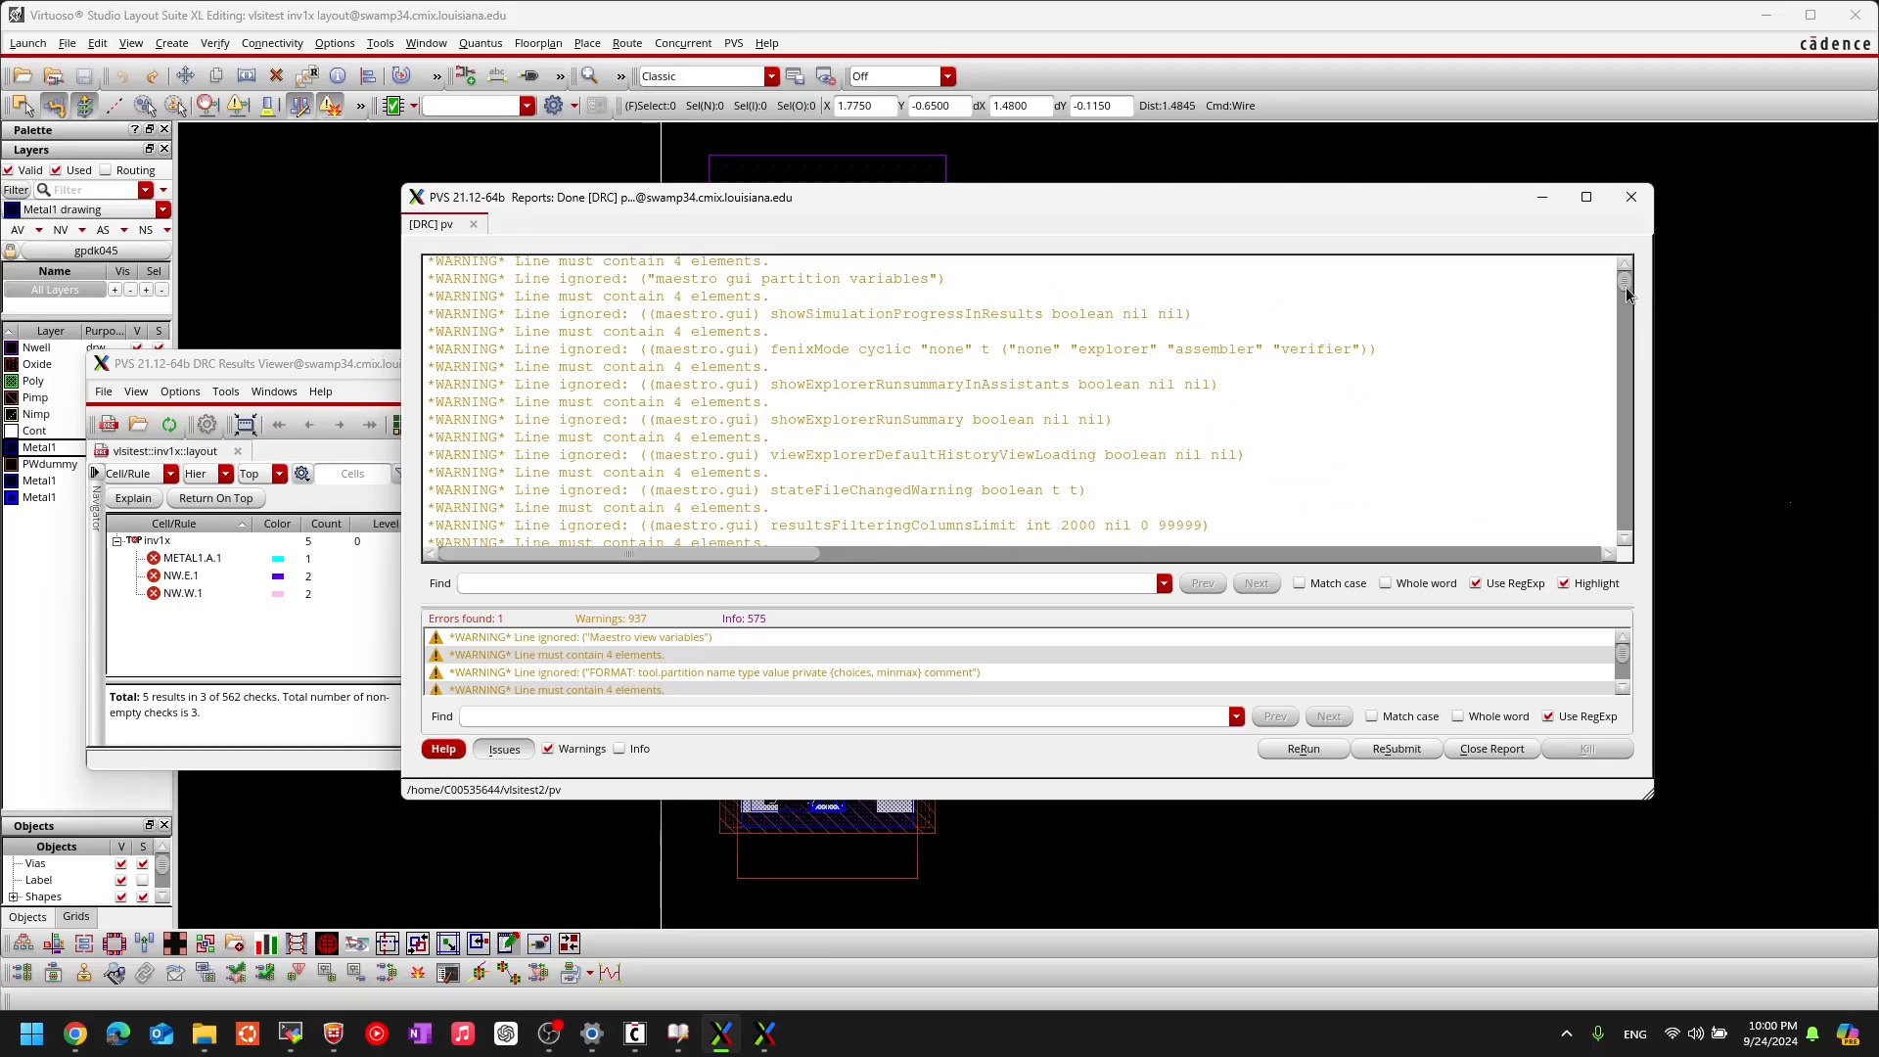
{"action": "left_click_drag", "start_coordinate": [1626, 296], "coordinate": [1628, 319]}
{"action": "scroll", "coordinate": [676, 451], "scroll_direction": "down", "scroll_amount": 10}
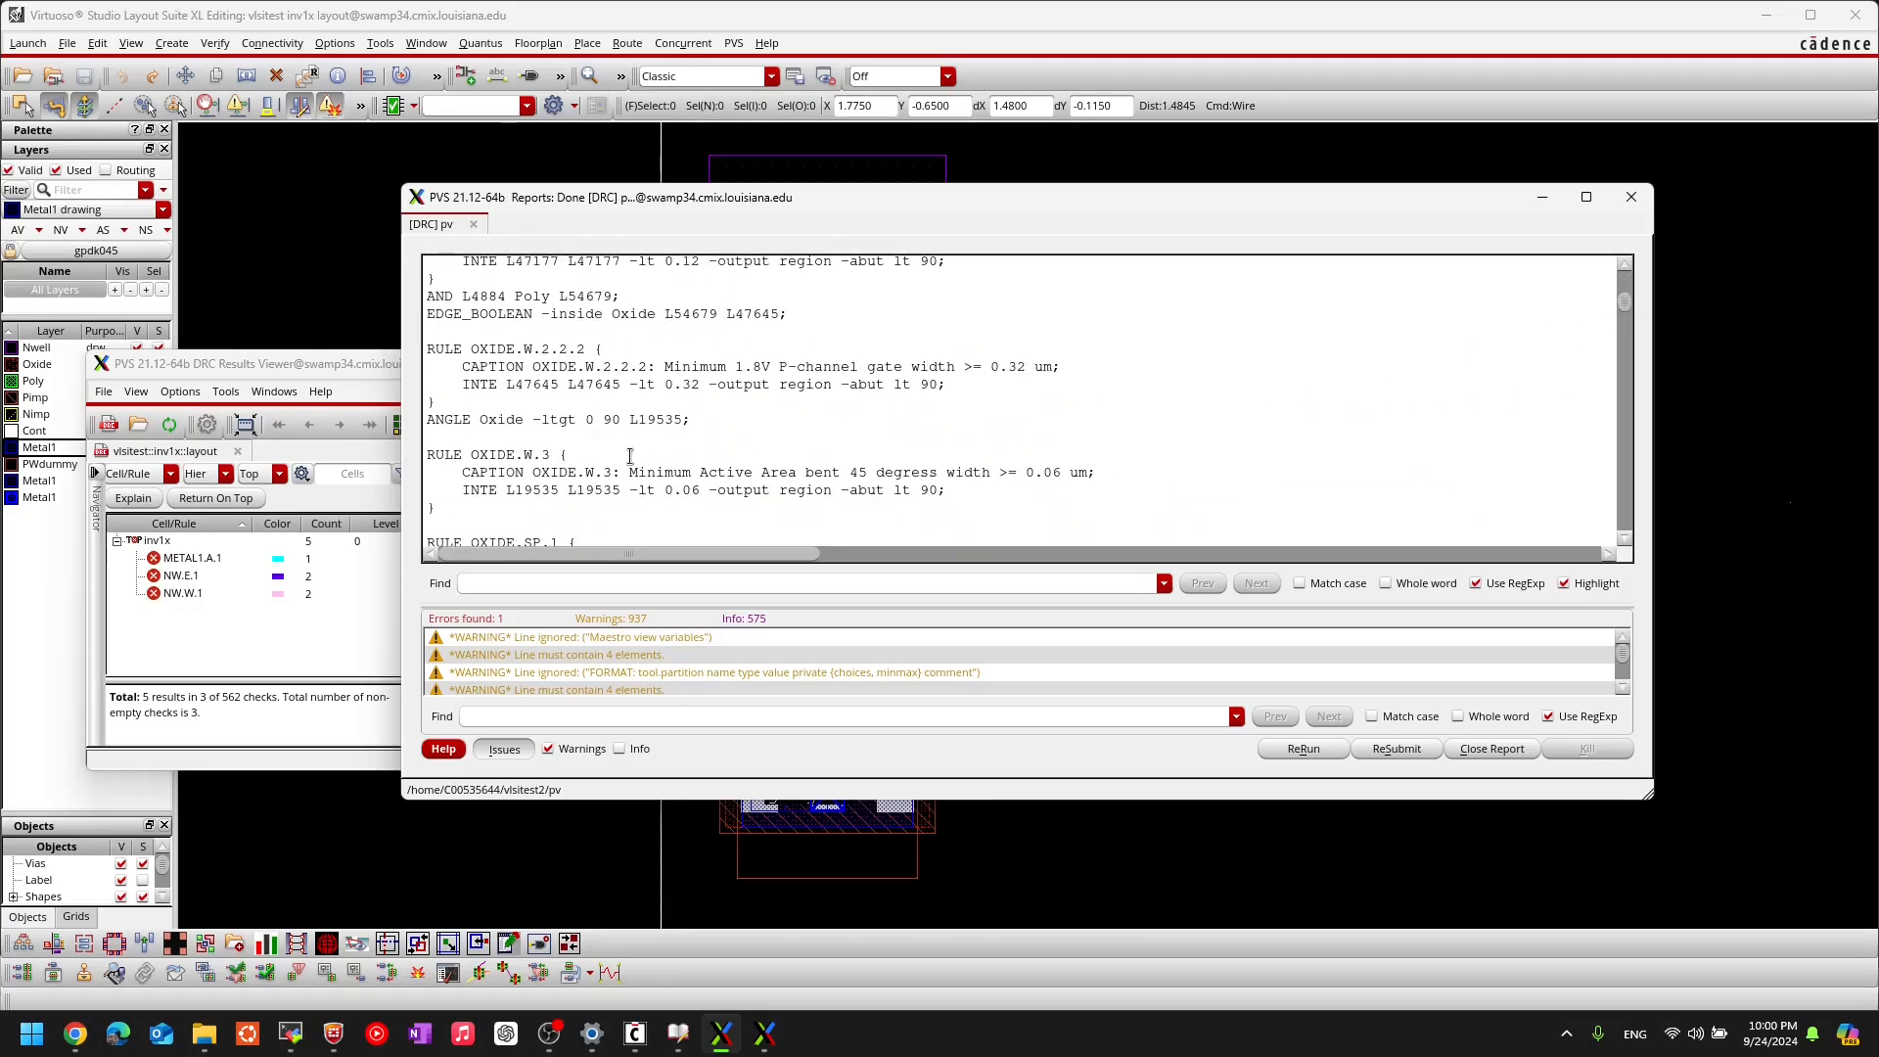
Step: Minimize the DRC report, place the results viewer beside the layout and select the METAL1.A.1 rule violation
{"action": "left_click_drag", "start_coordinate": [306, 364], "coordinate": [837, 294]}
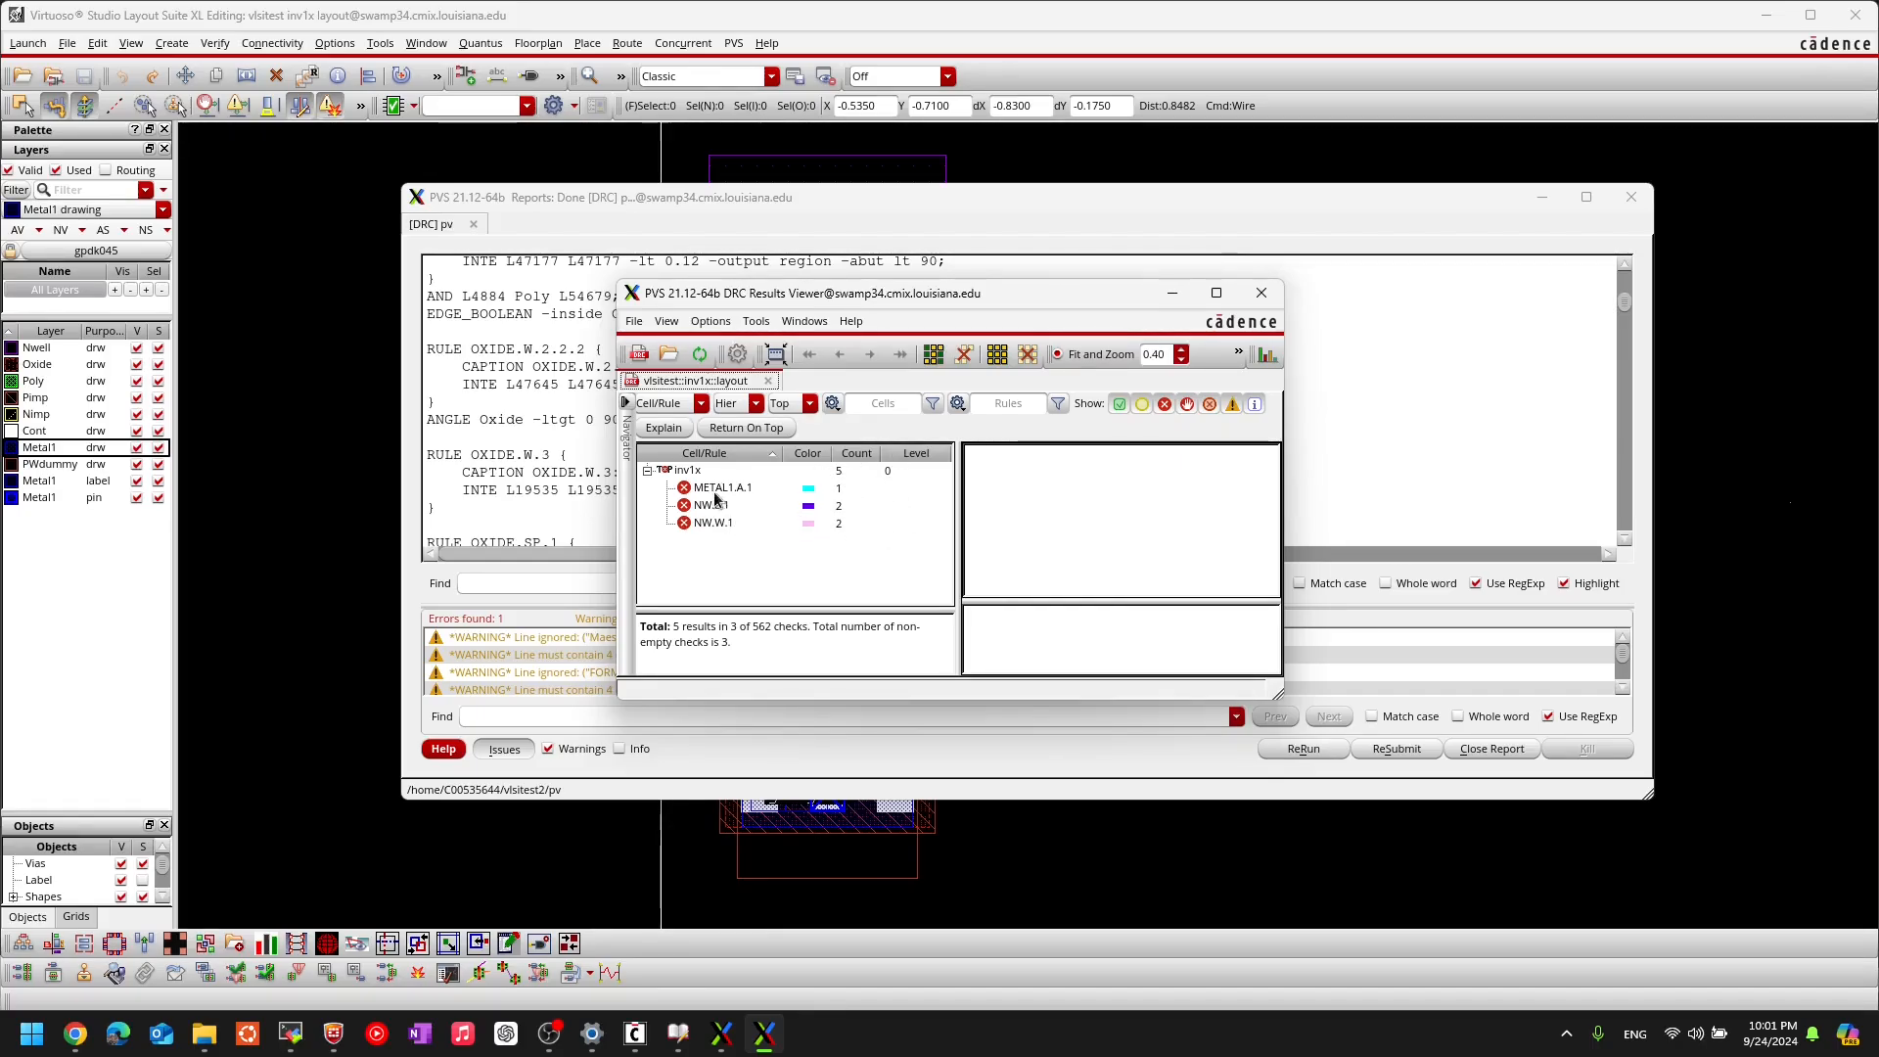
{"action": "left_click", "coordinate": [1543, 198]}
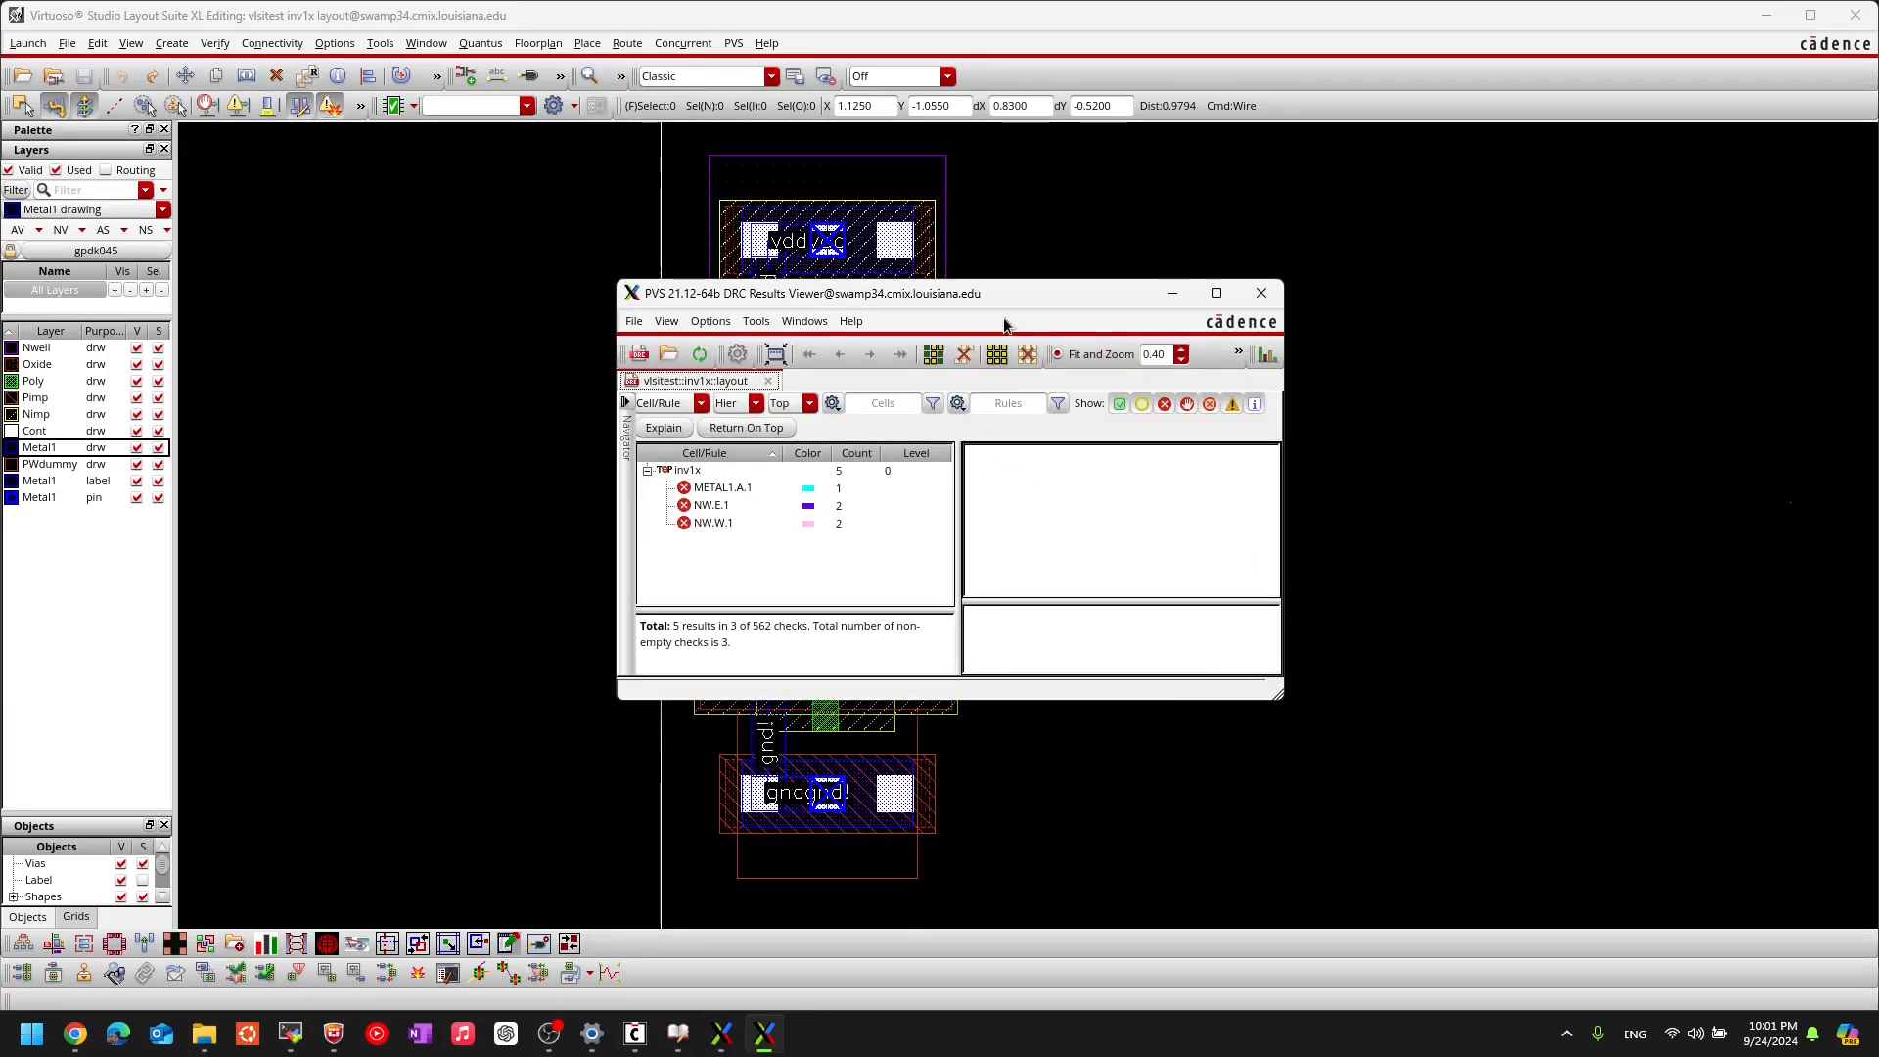
{"action": "left_click_drag", "start_coordinate": [1013, 292], "coordinate": [1546, 136]}
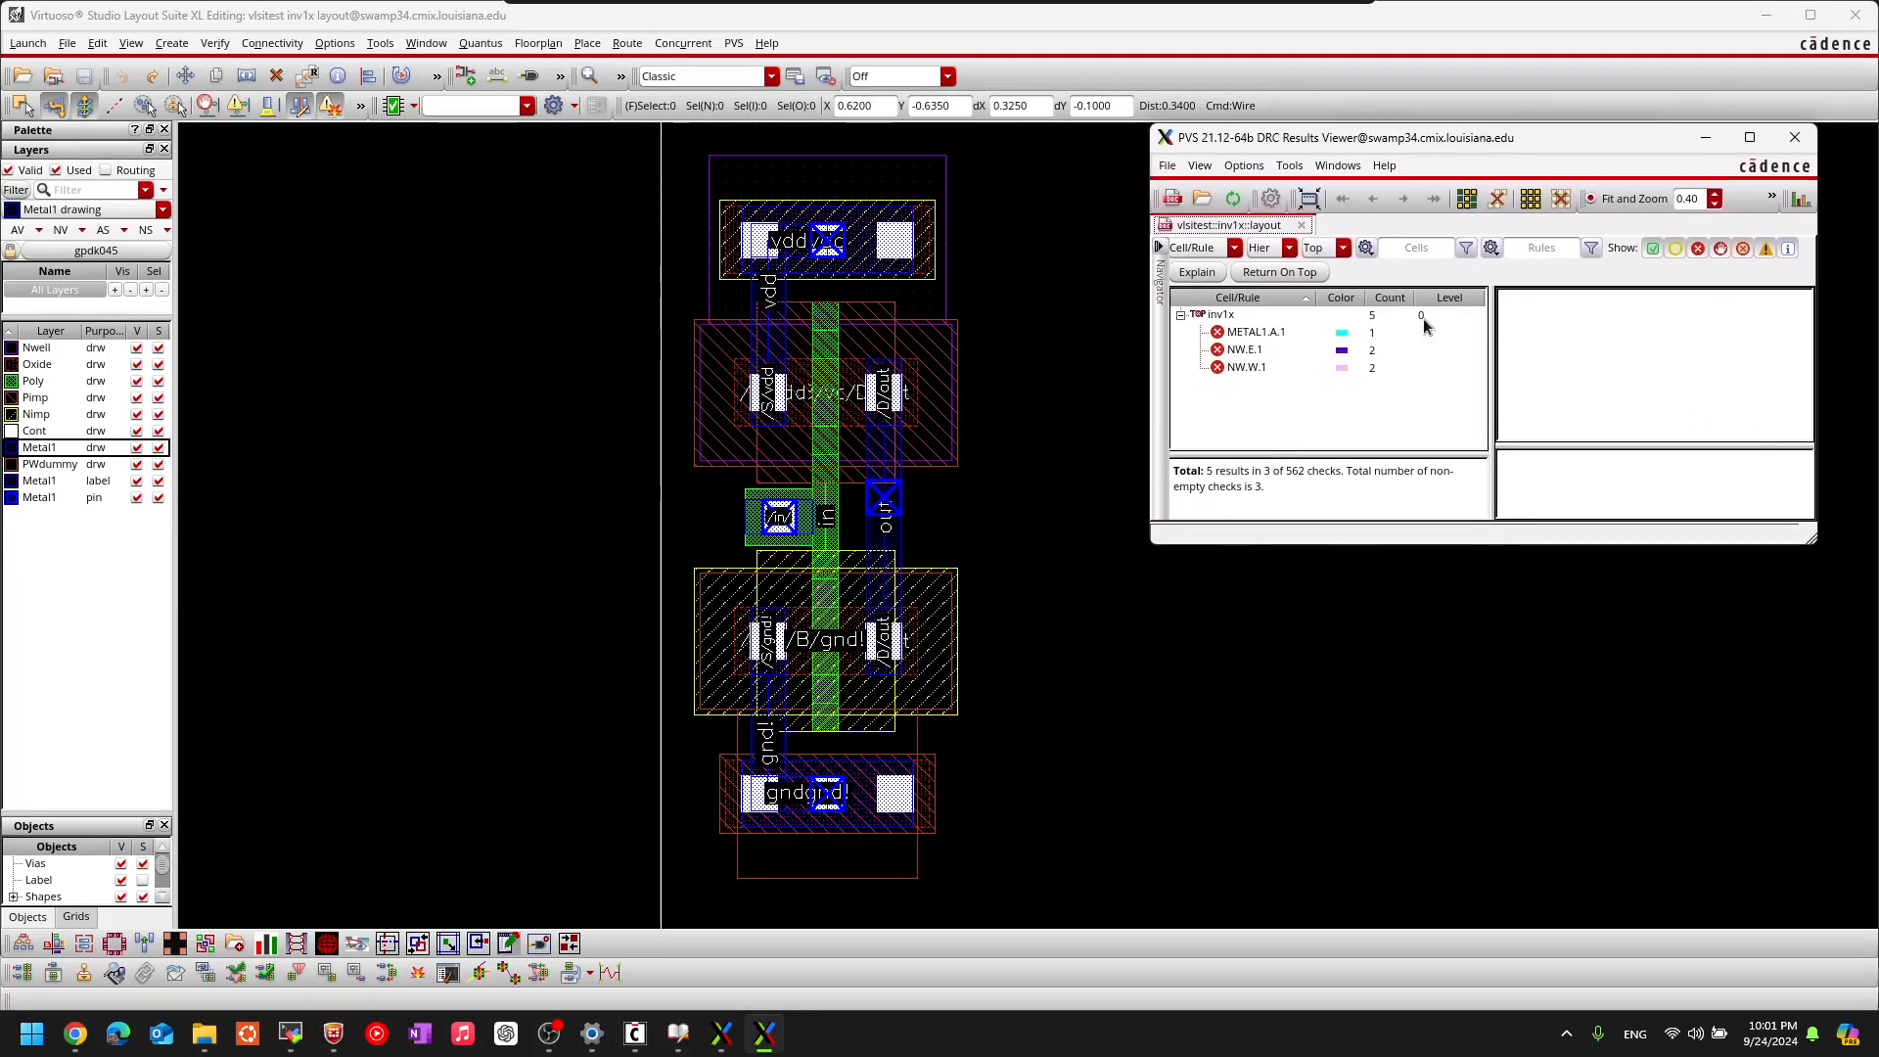
{"action": "left_click", "coordinate": [1263, 334]}
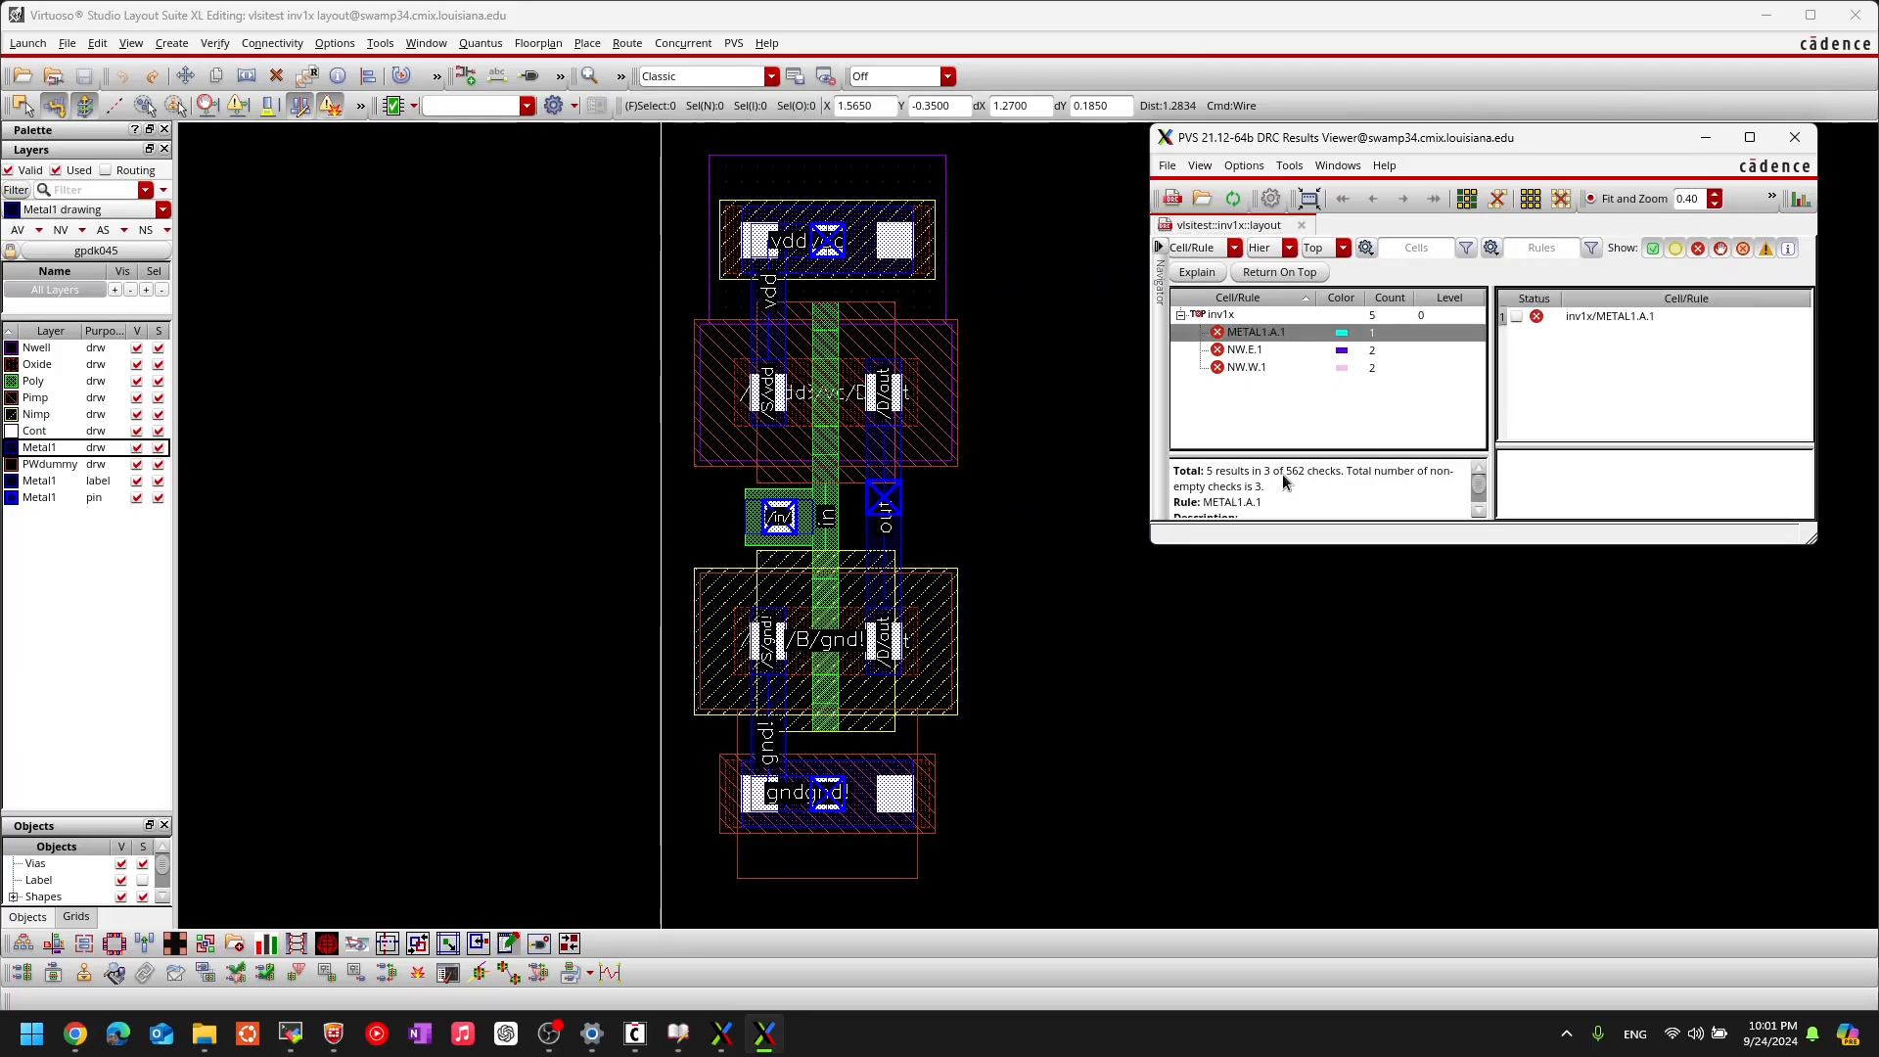
Step: Show the METAL1.A.1 result in the layout and enlarge the results viewer to examine its description, rule file path and coordinates
{"action": "left_click", "coordinate": [1620, 323]}
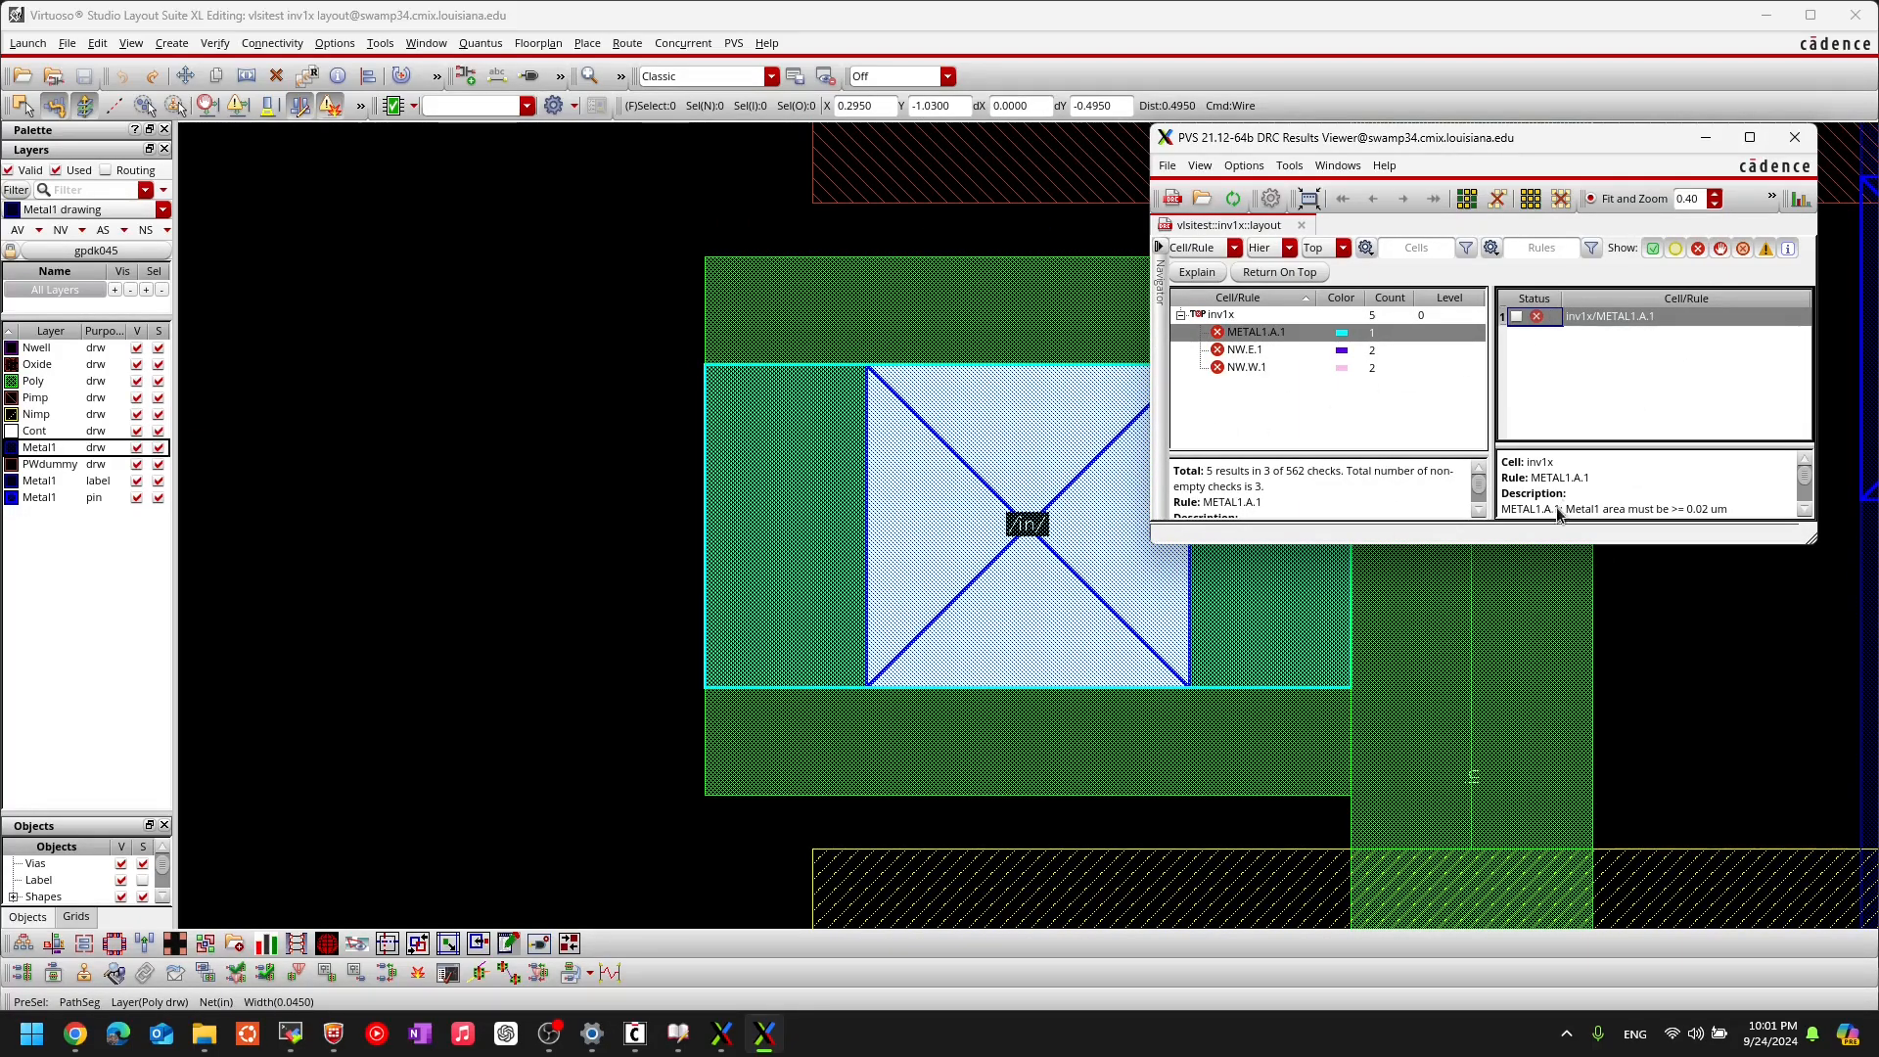
{"action": "left_click_drag", "start_coordinate": [1529, 545], "coordinate": [1533, 809]}
{"action": "left_click_drag", "start_coordinate": [1625, 713], "coordinate": [1642, 470]}
{"action": "left_click_drag", "start_coordinate": [1367, 722], "coordinate": [1406, 477]}
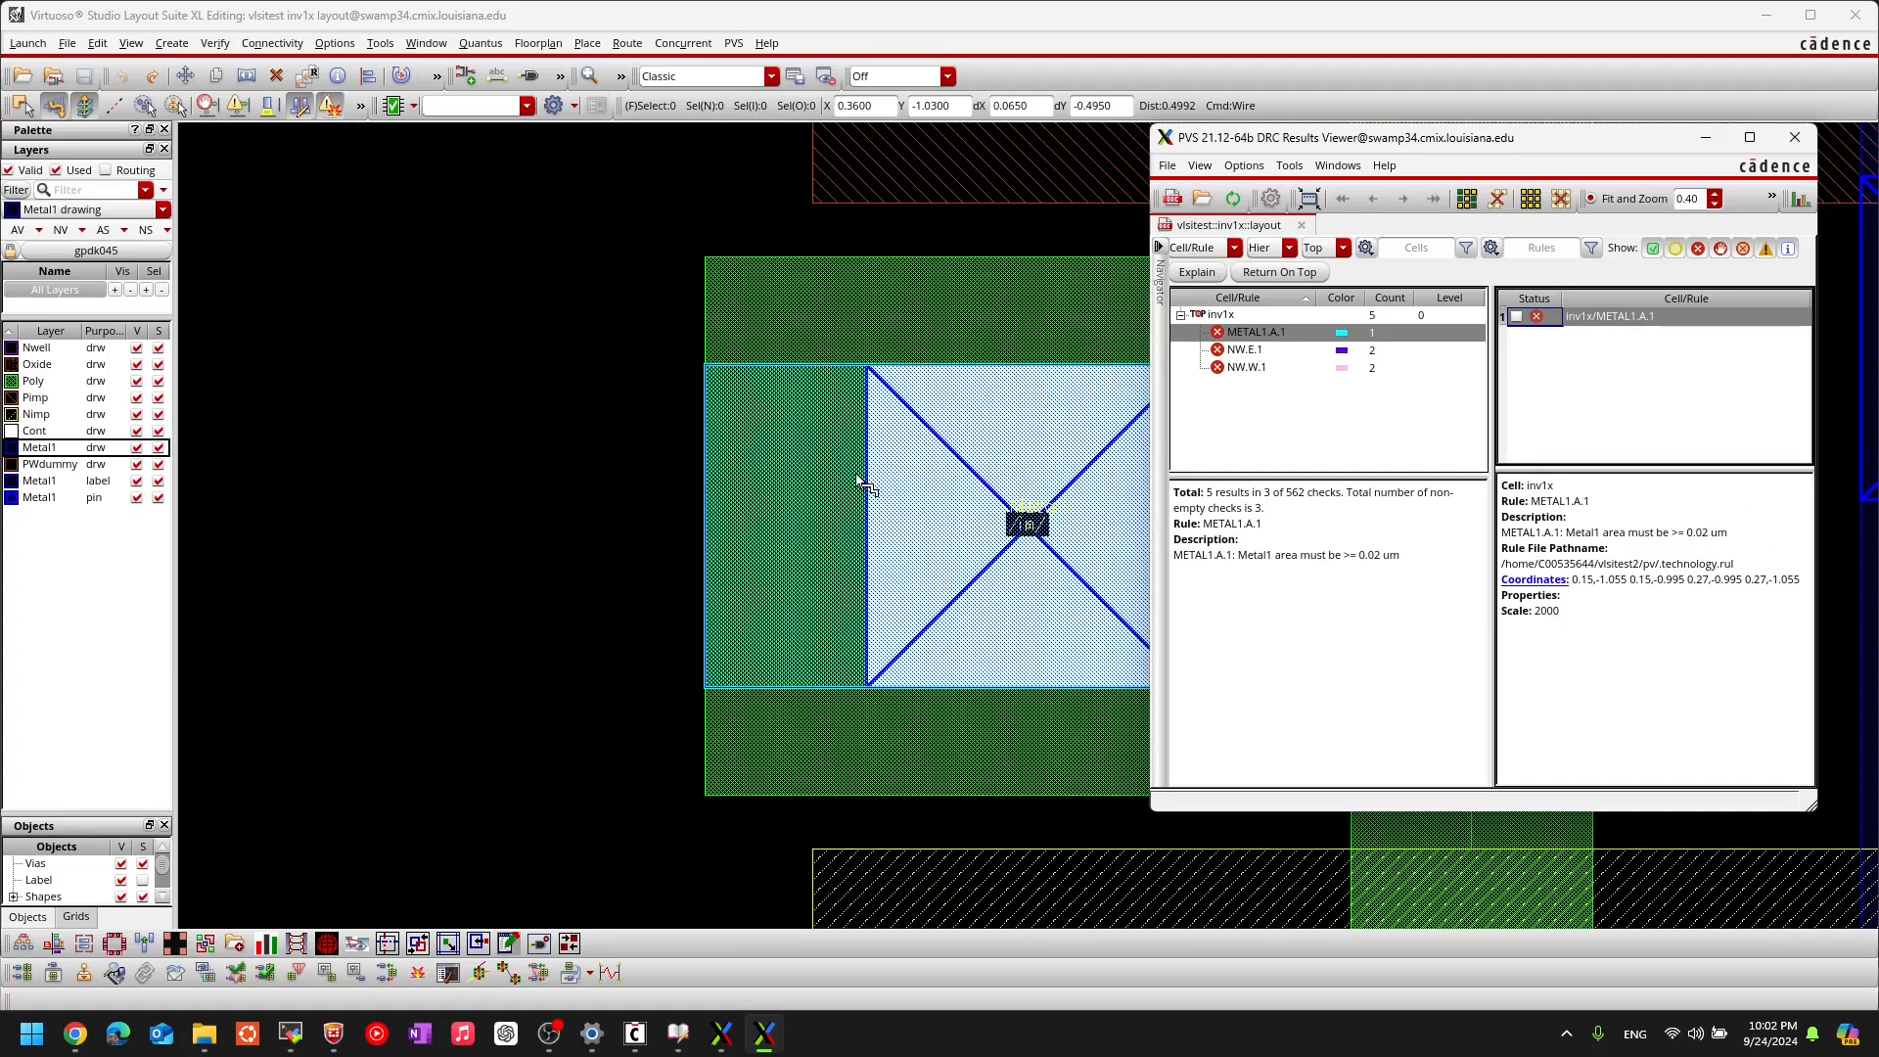
{"action": "left_click_drag", "start_coordinate": [1531, 144], "coordinate": [1631, 140]}
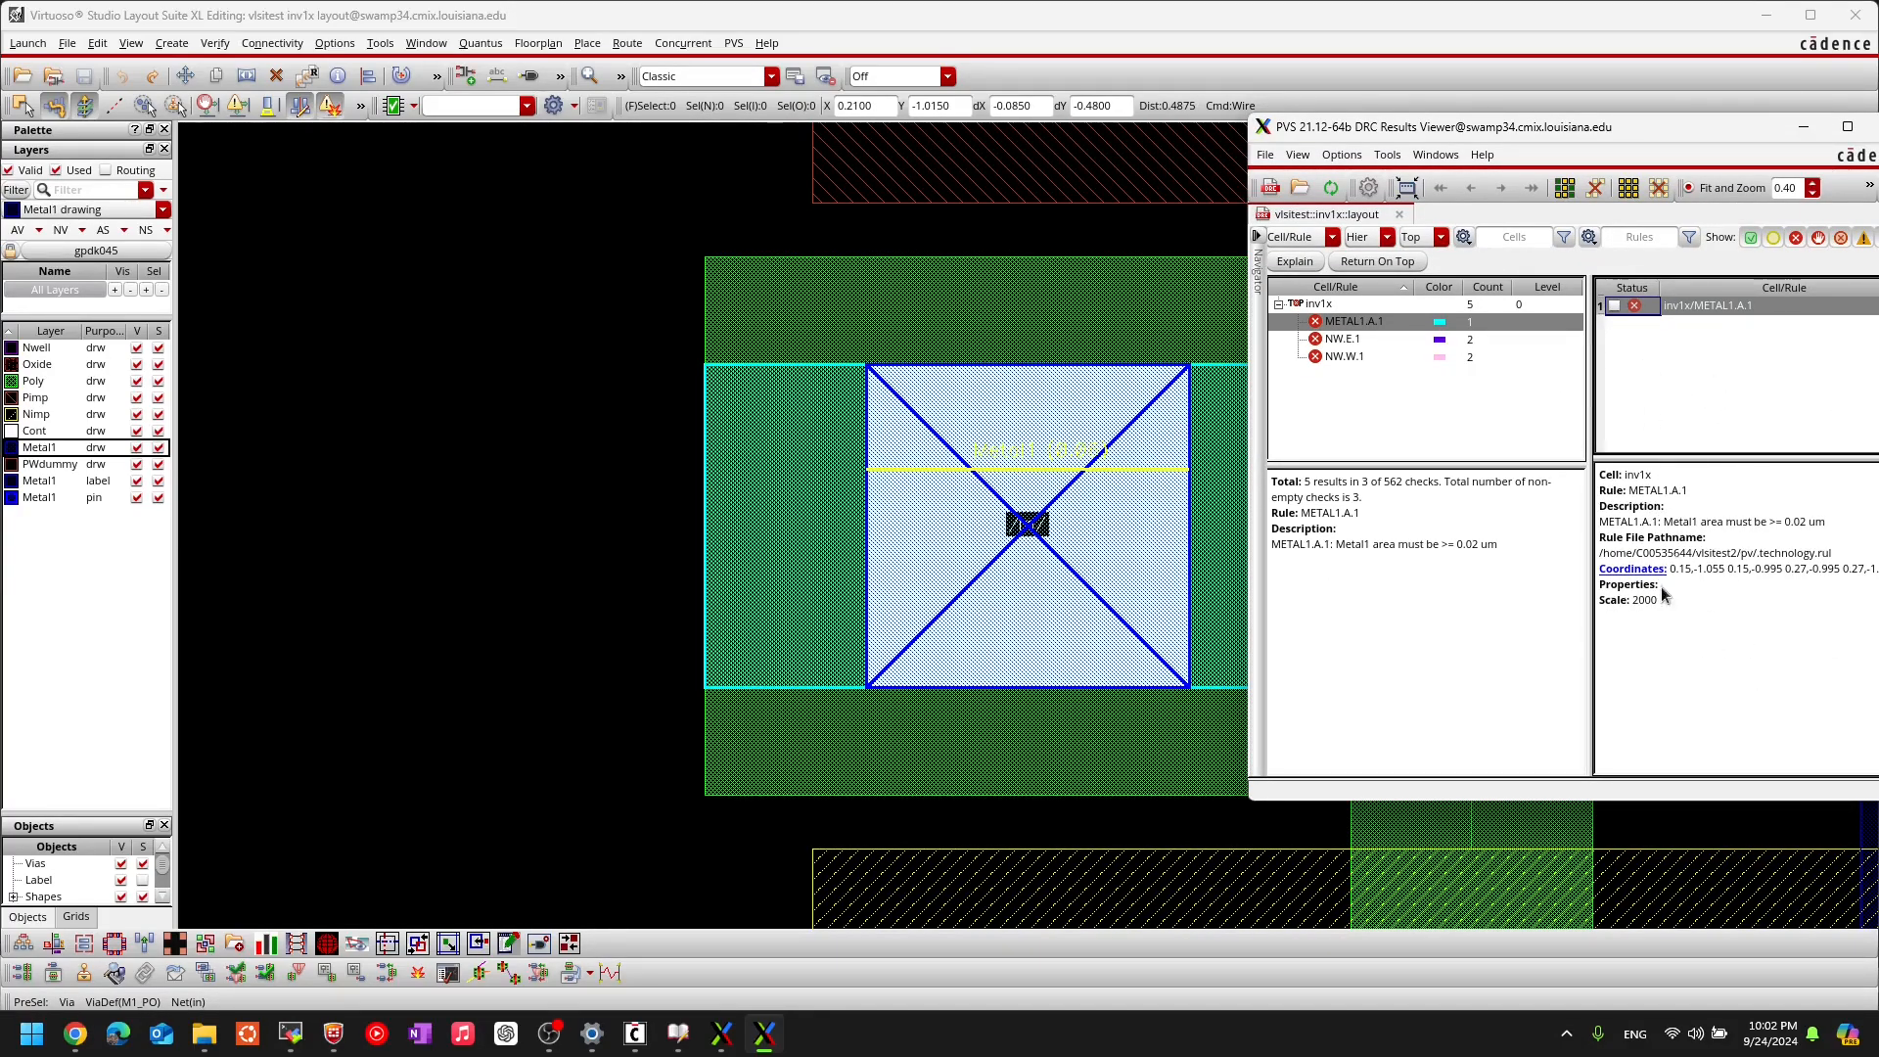
{"action": "scroll", "coordinate": [741, 537], "scroll_direction": "down", "scroll_amount": 2}
{"action": "scroll", "coordinate": [777, 520], "scroll_direction": "up", "scroll_amount": 2}
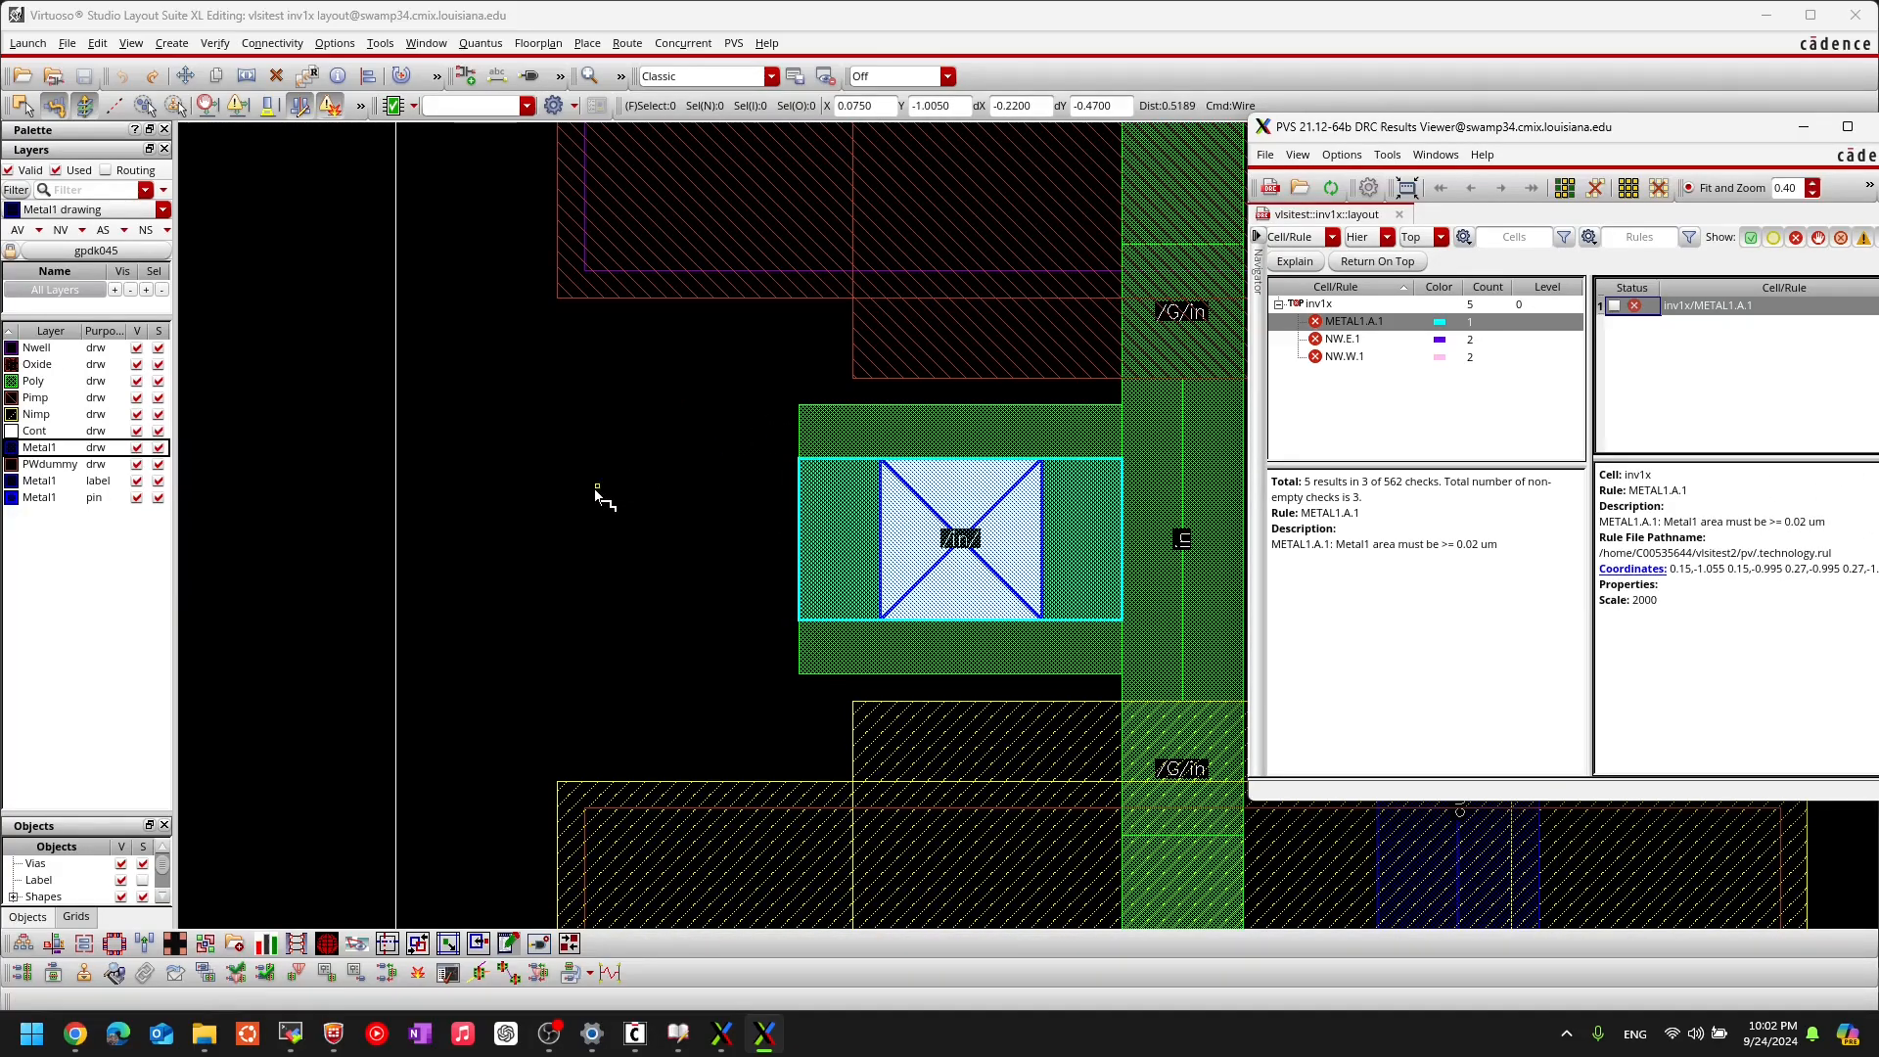
{"action": "left_click_drag", "start_coordinate": [803, 553], "coordinate": [223, 546]}
{"action": "left_click_drag", "start_coordinate": [380, 545], "coordinate": [223, 527]}
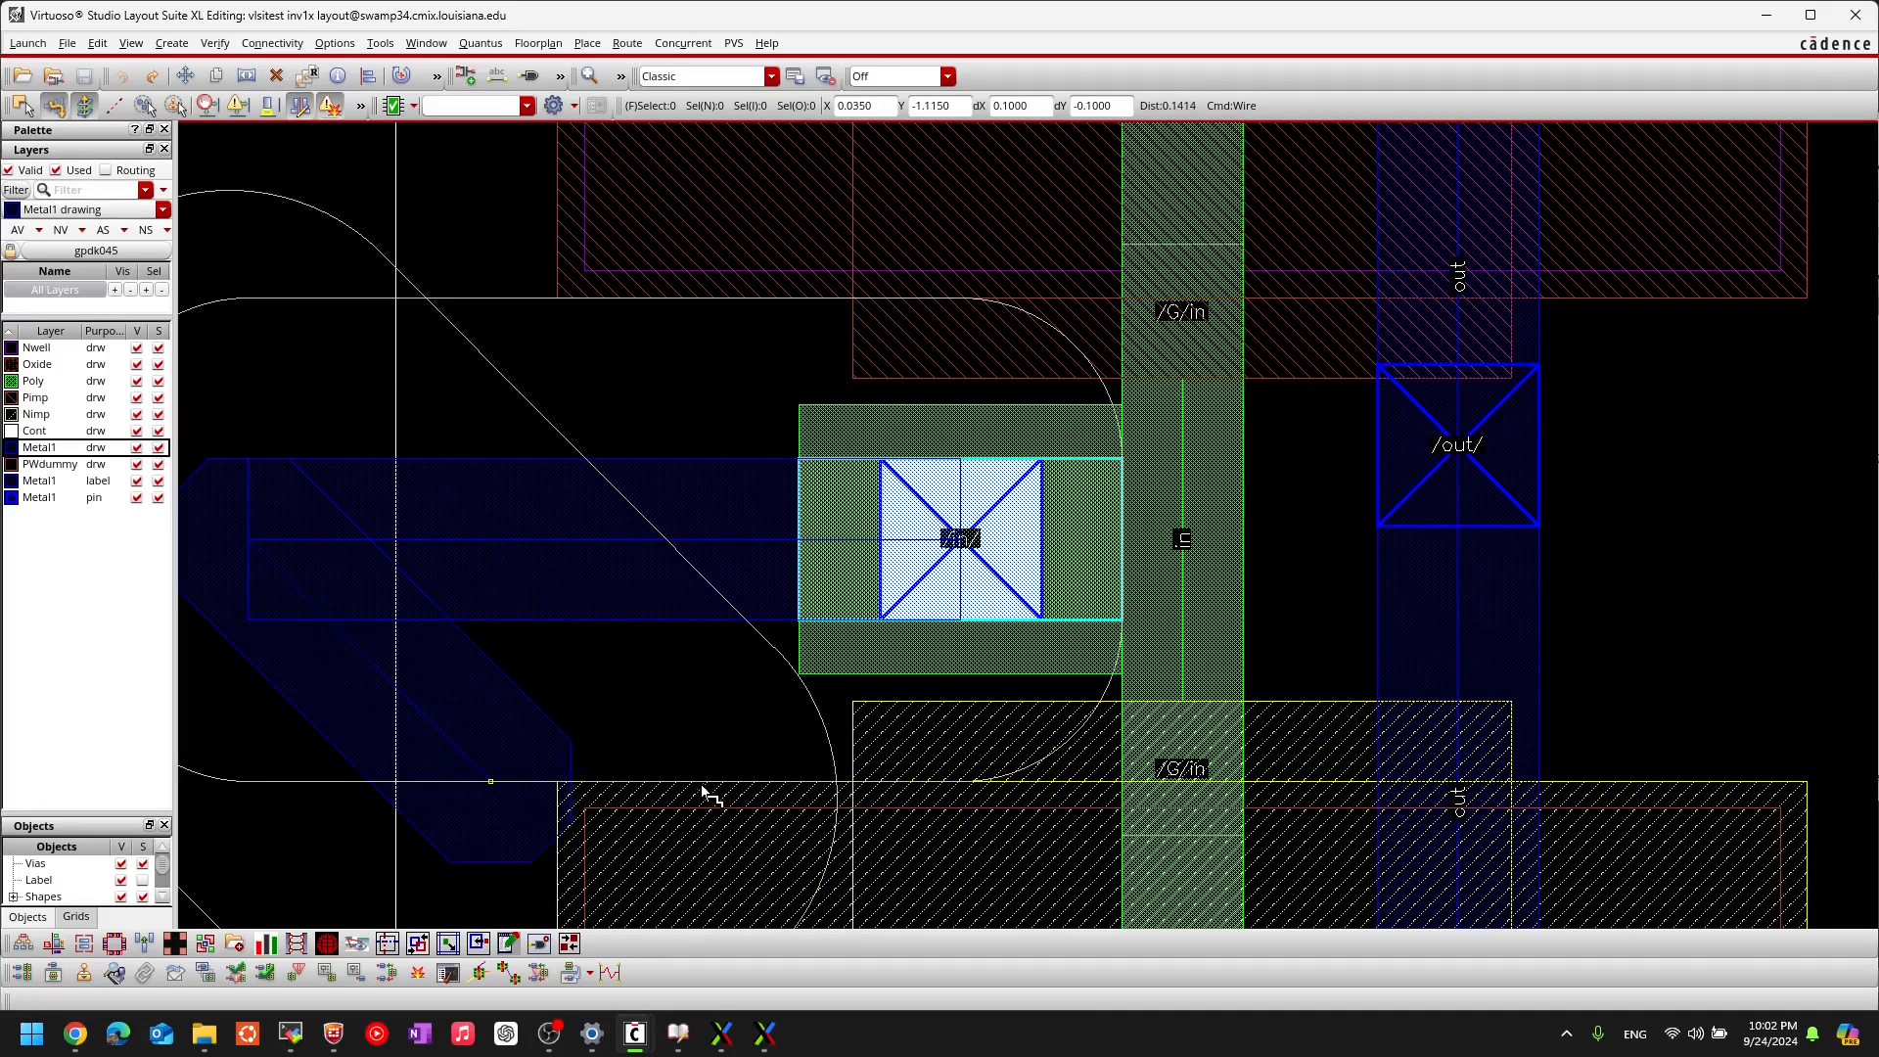
{"action": "key", "text": "Escape"}
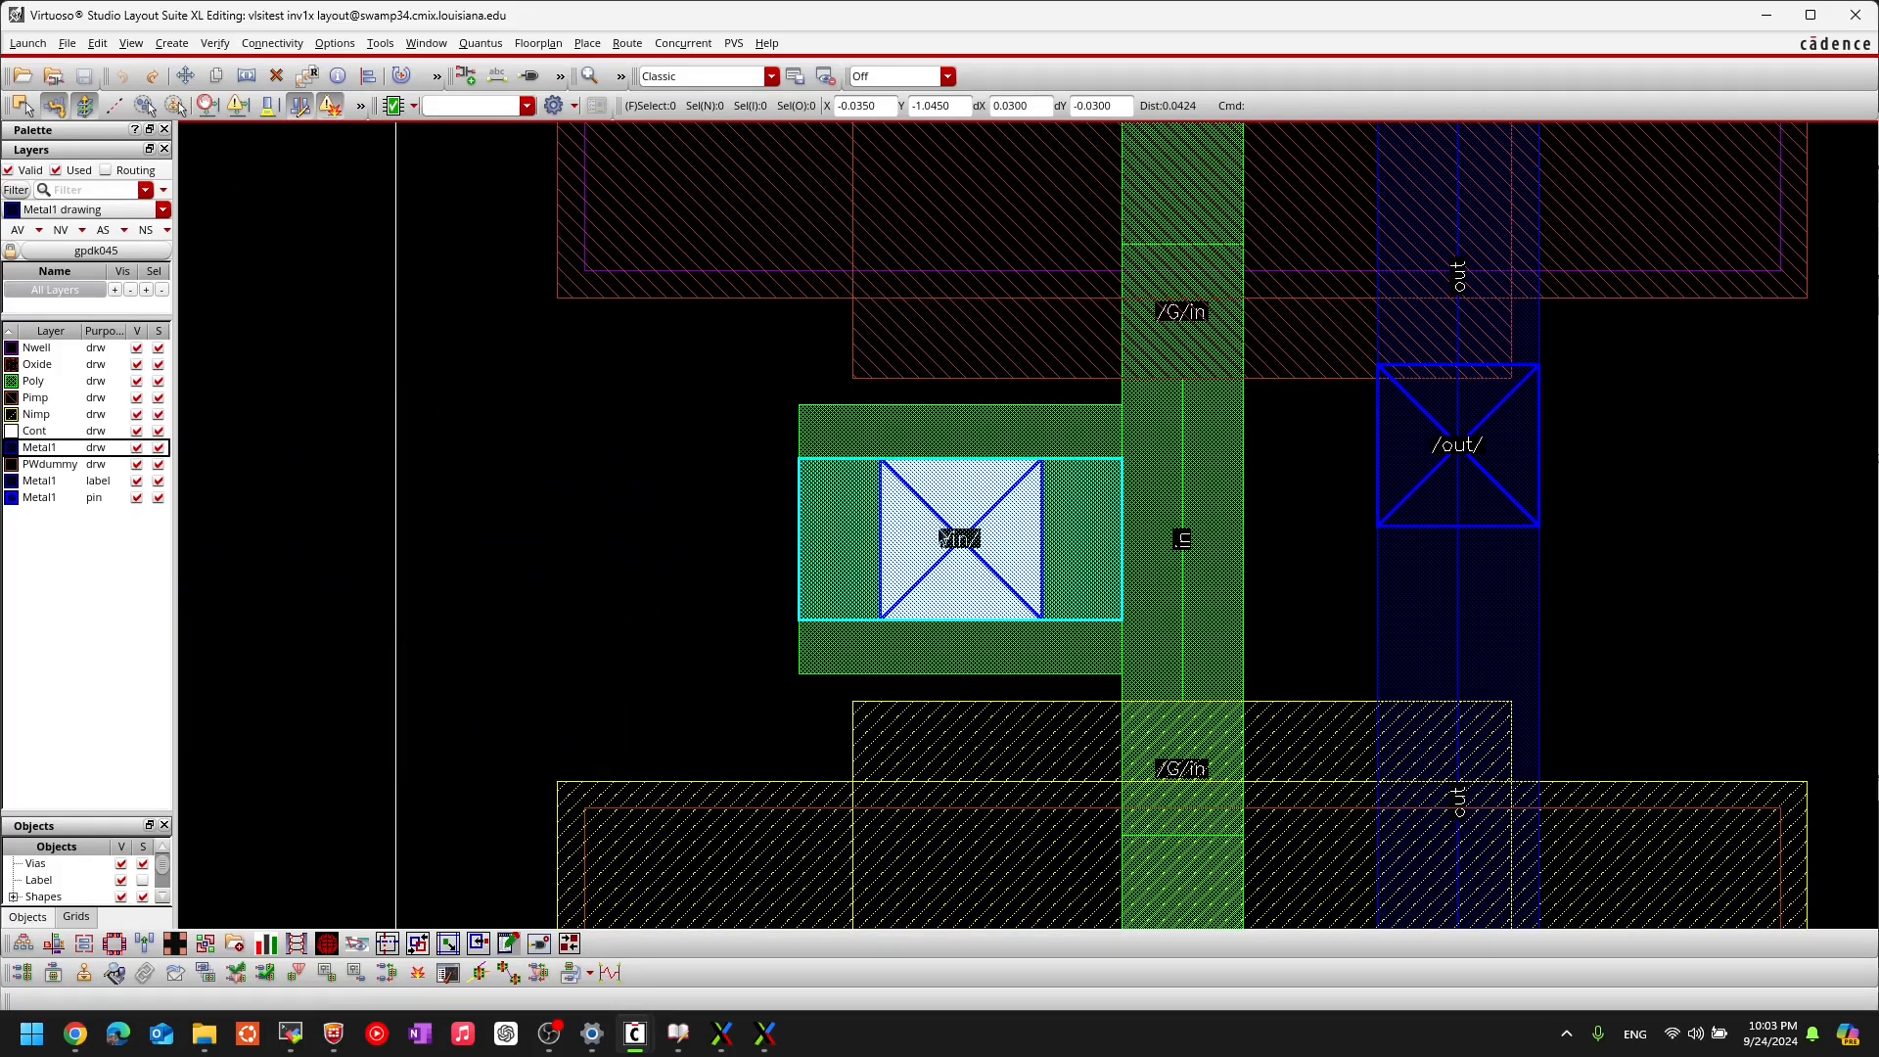
Step: Draw a straight horizontal Metal1 wire from the in contact, extending left away from the gate to about X = -0.065
{"action": "key", "text": "p"}
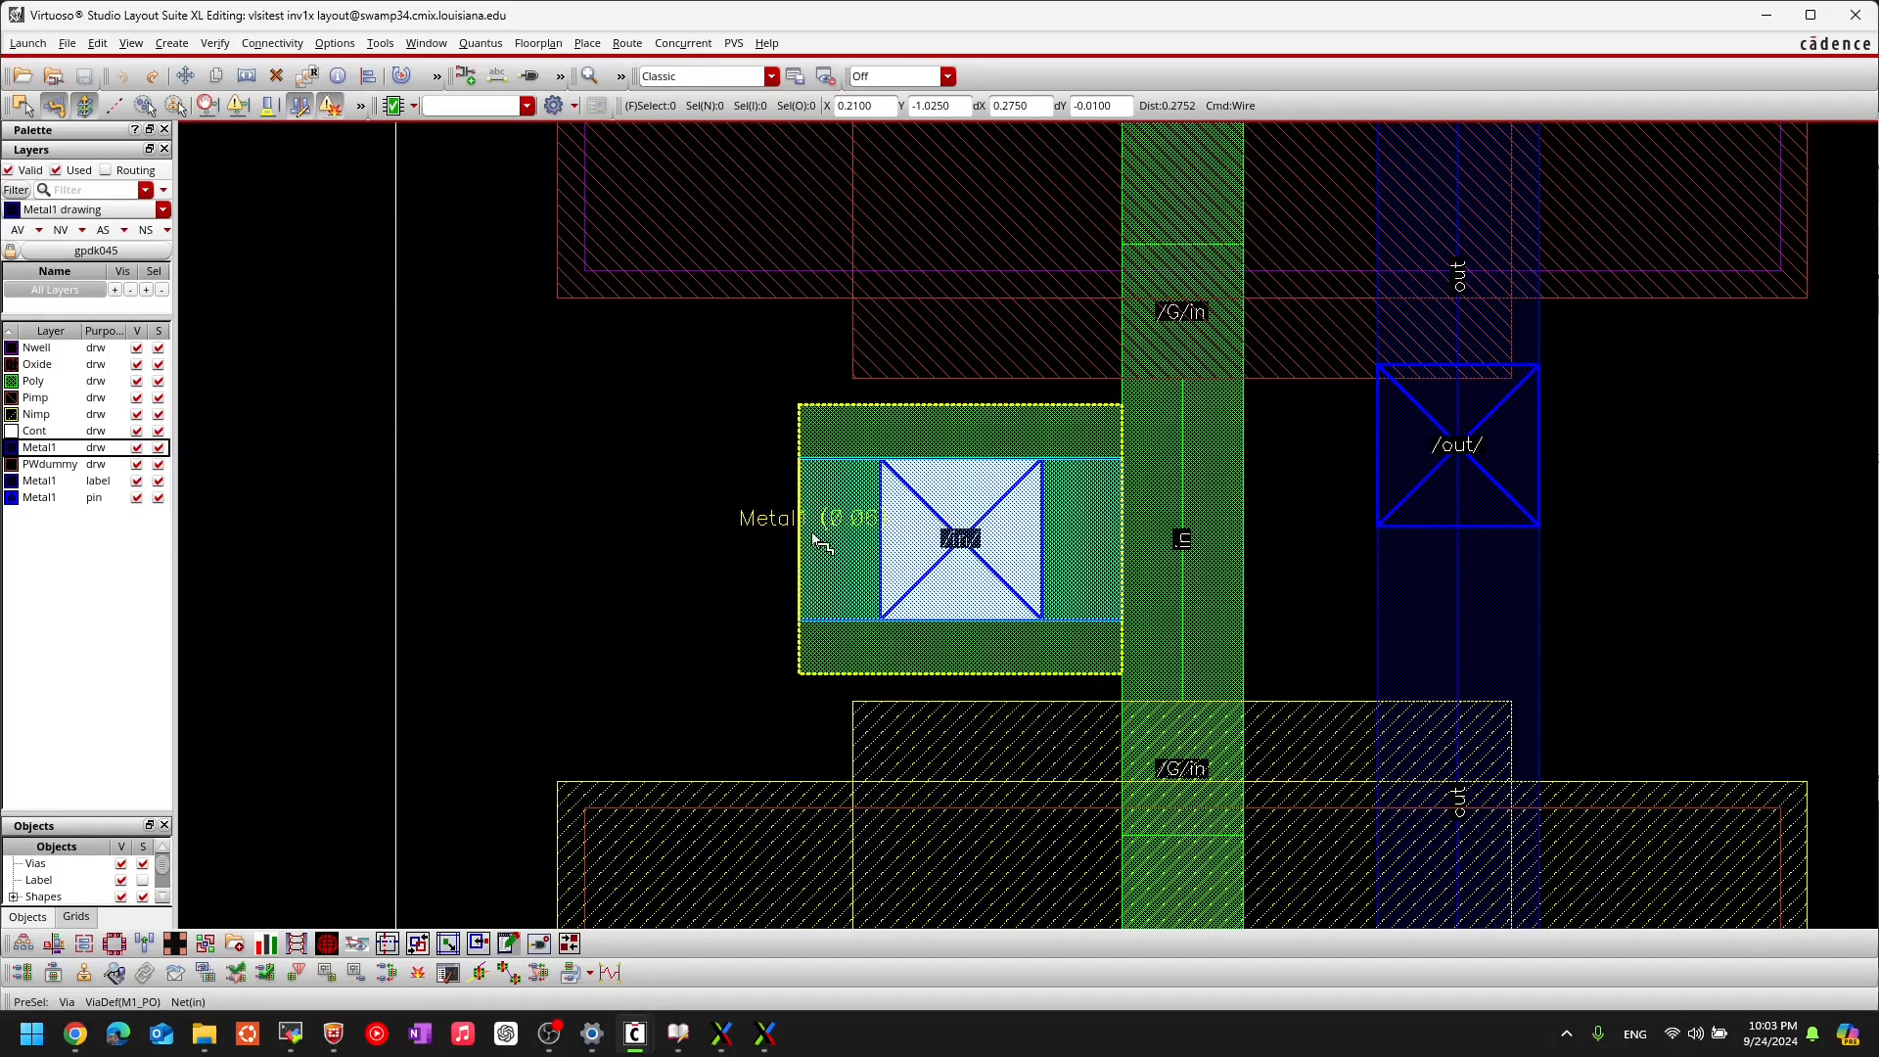
{"action": "left_click", "coordinate": [661, 550]}
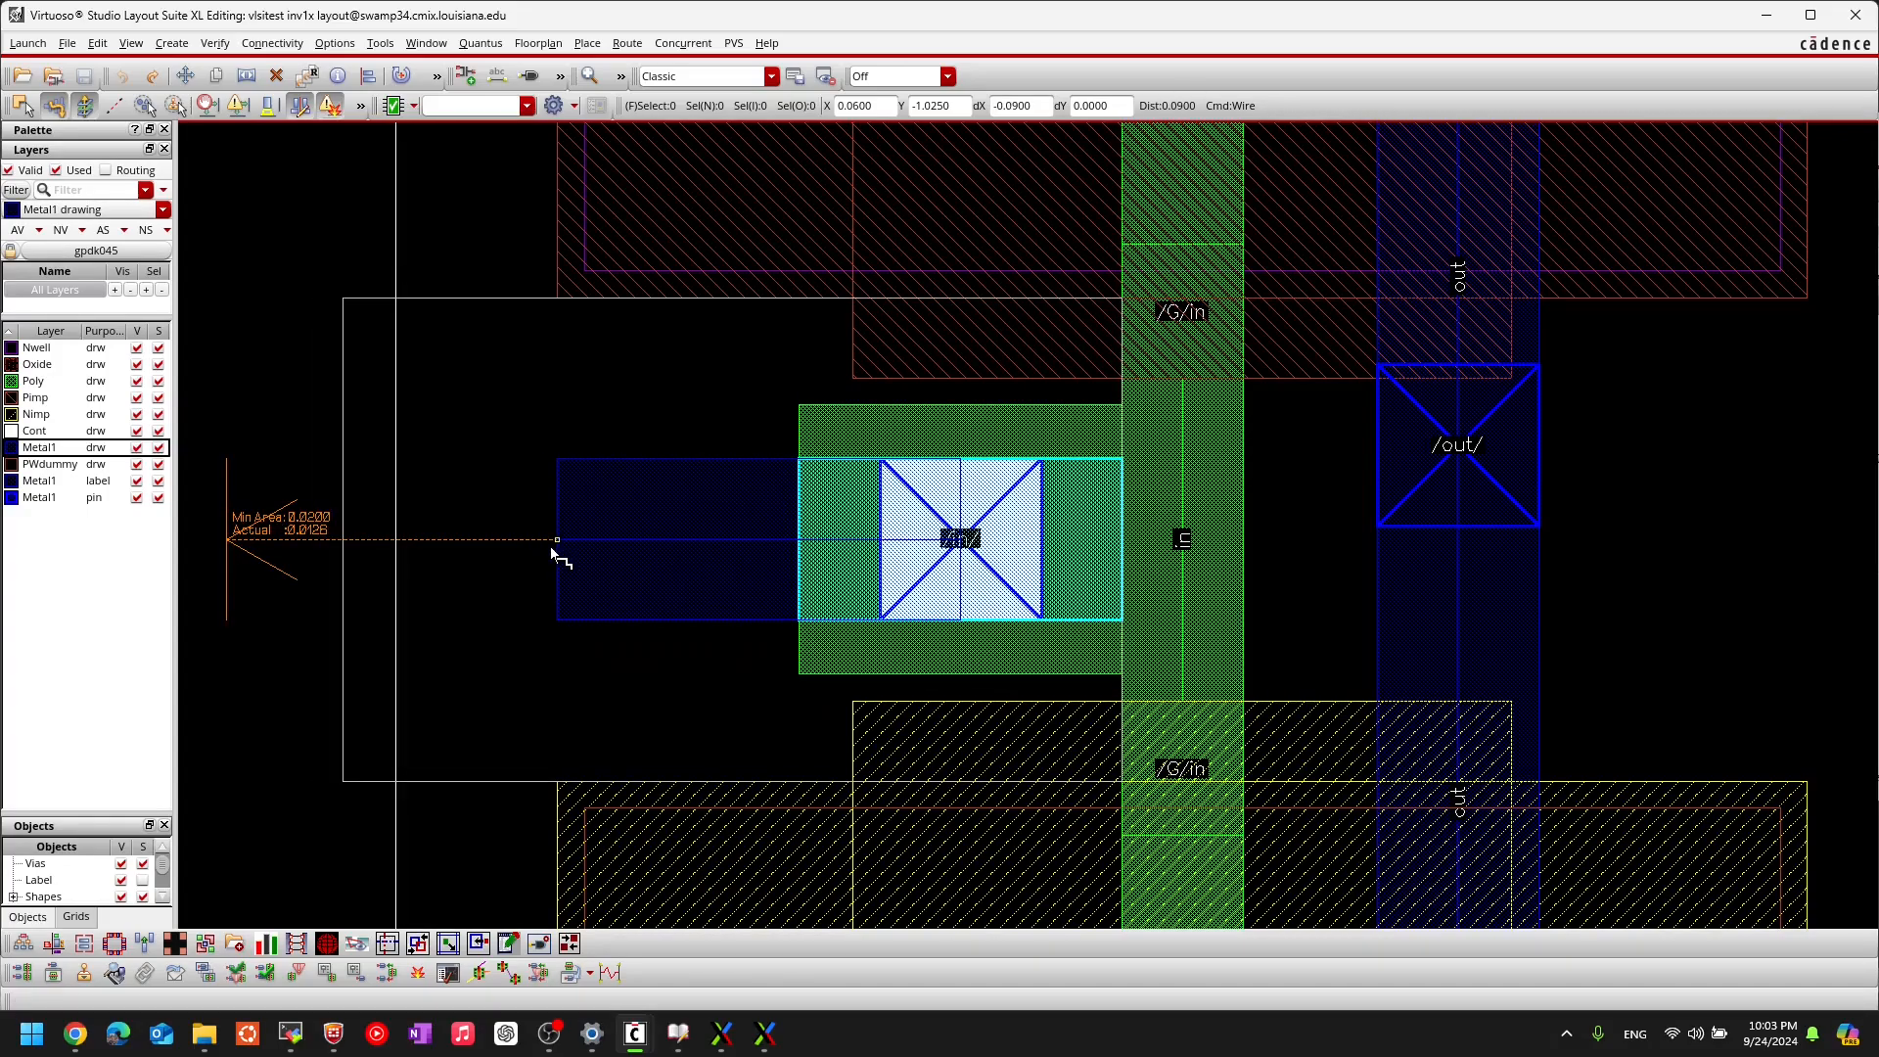
{"action": "double_click", "coordinate": [224, 537]}
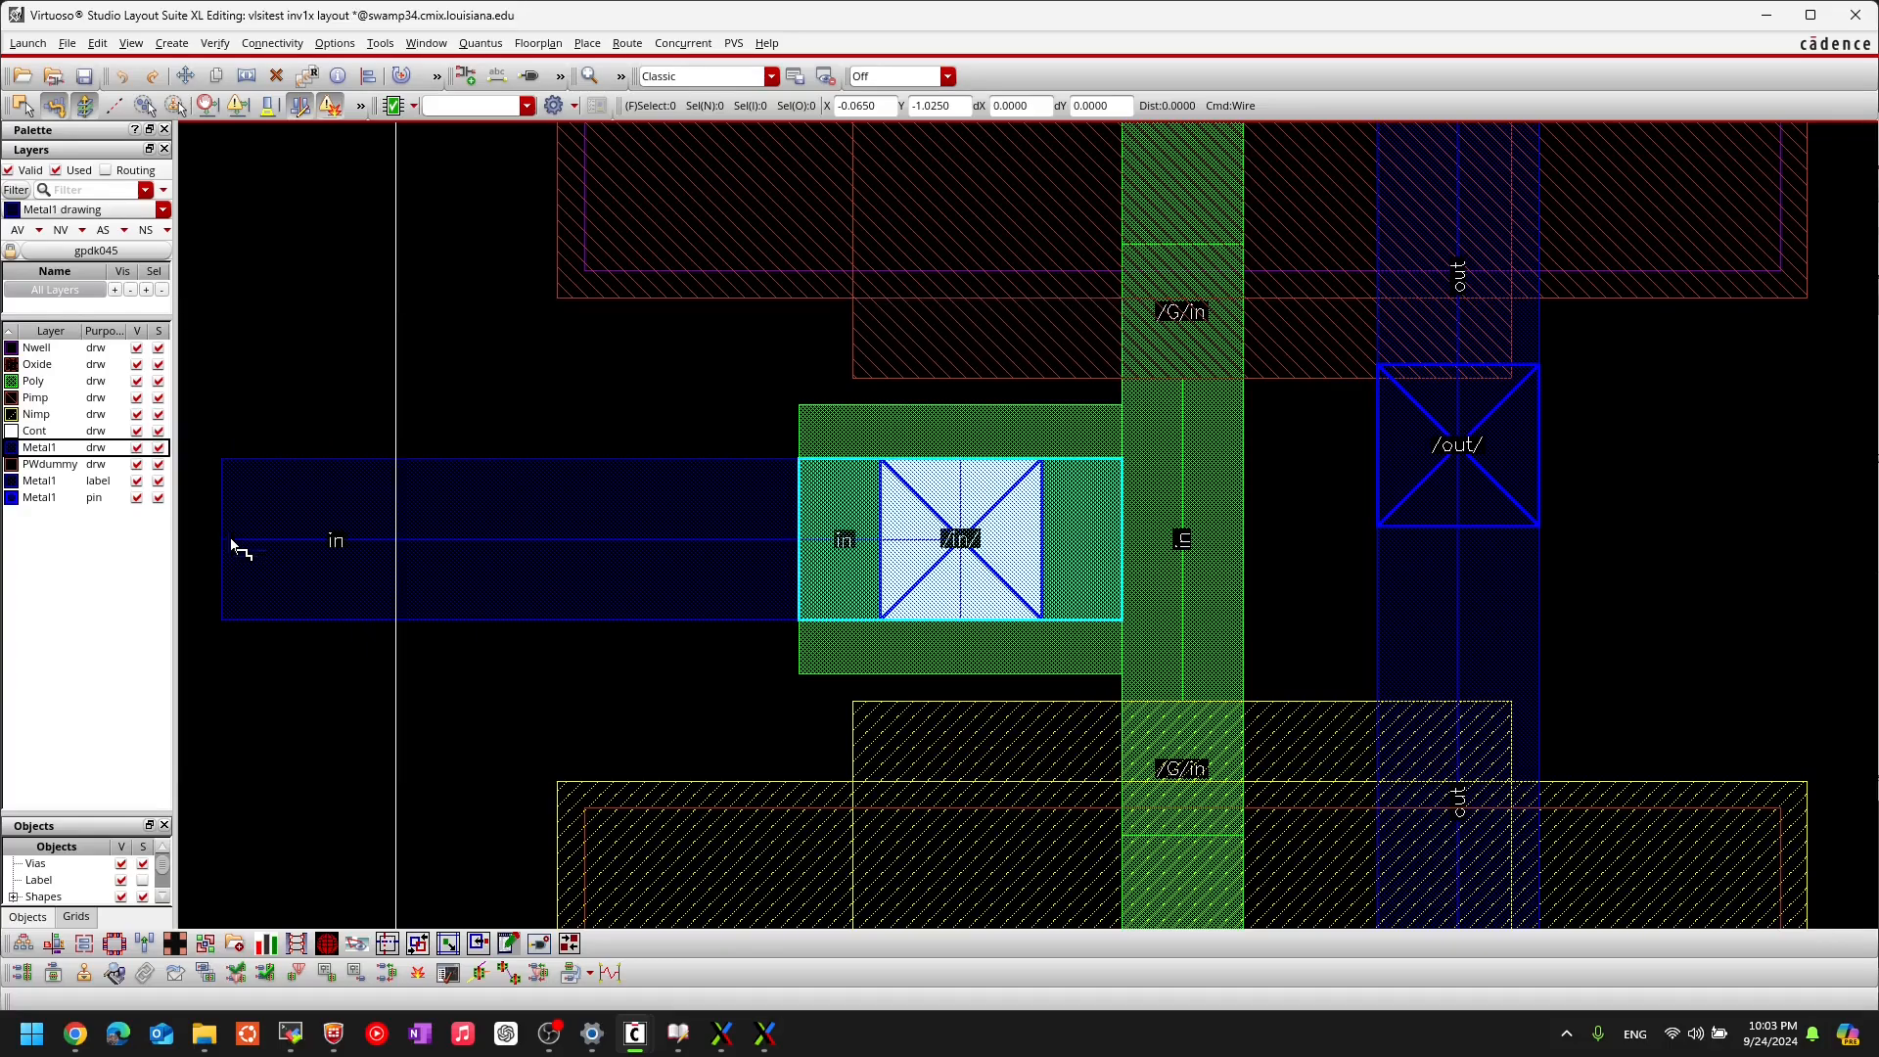
Step: Return to the DRC results viewer and examine both NW.E.1 results, comparing the rule description with the highlighted Nwell edges around the vdd contact
{"action": "scroll", "coordinate": [683, 677], "scroll_direction": "down", "scroll_amount": 6, "text": "ctrl"}
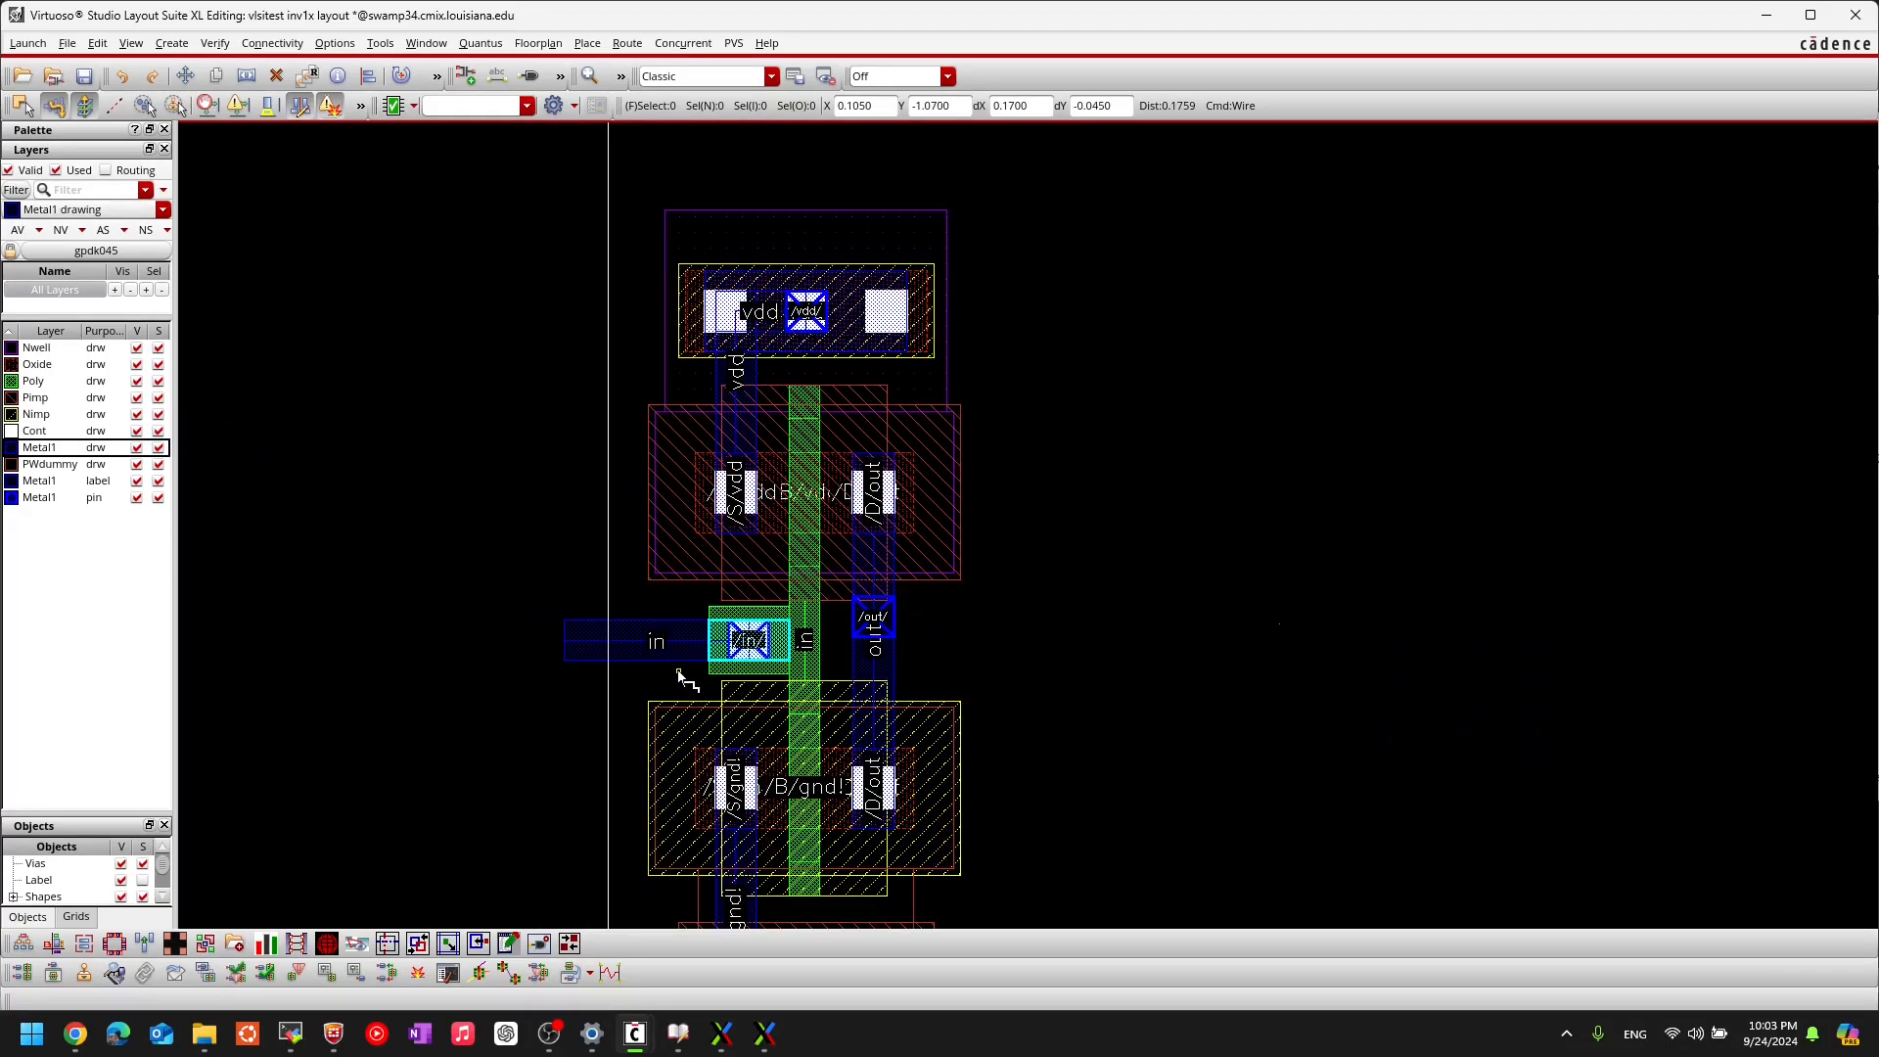
{"action": "scroll", "coordinate": [648, 617], "scroll_direction": "up", "scroll_amount": 3, "text": "ctrl"}
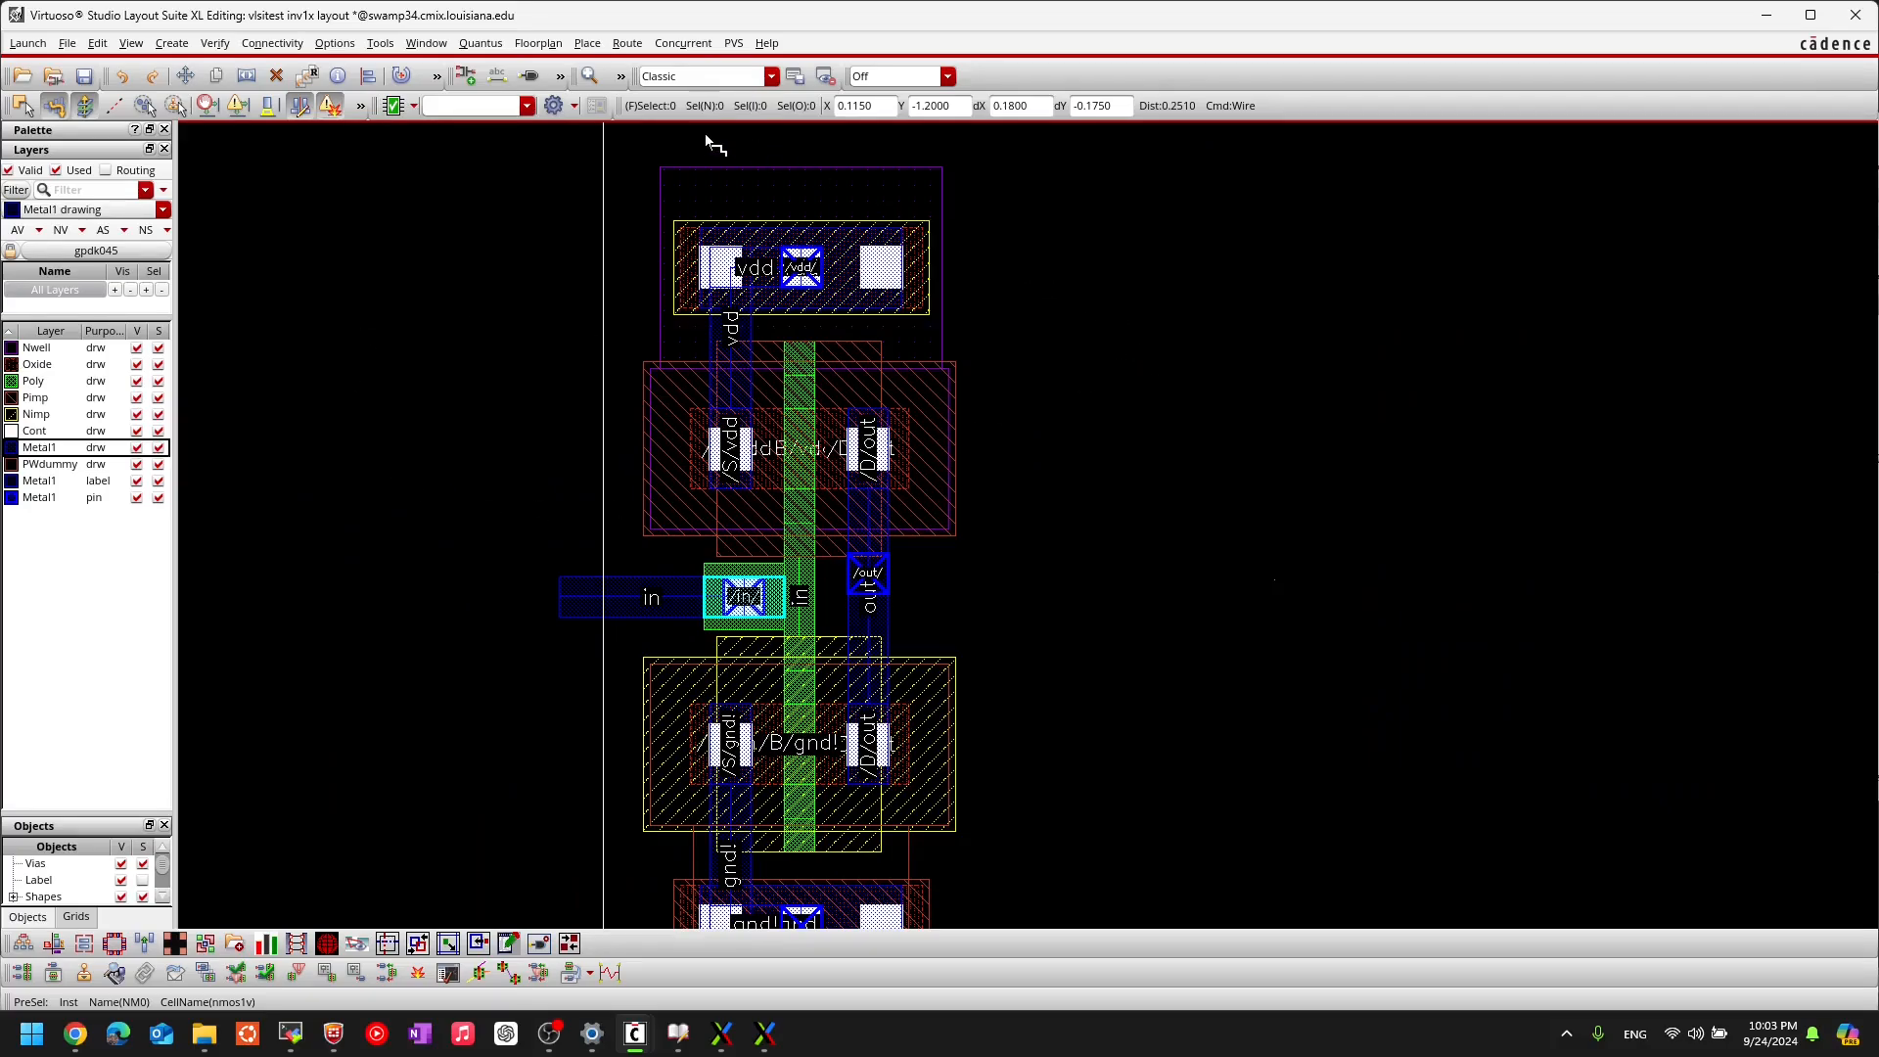
{"action": "mouse_move", "coordinate": [768, 1035]}
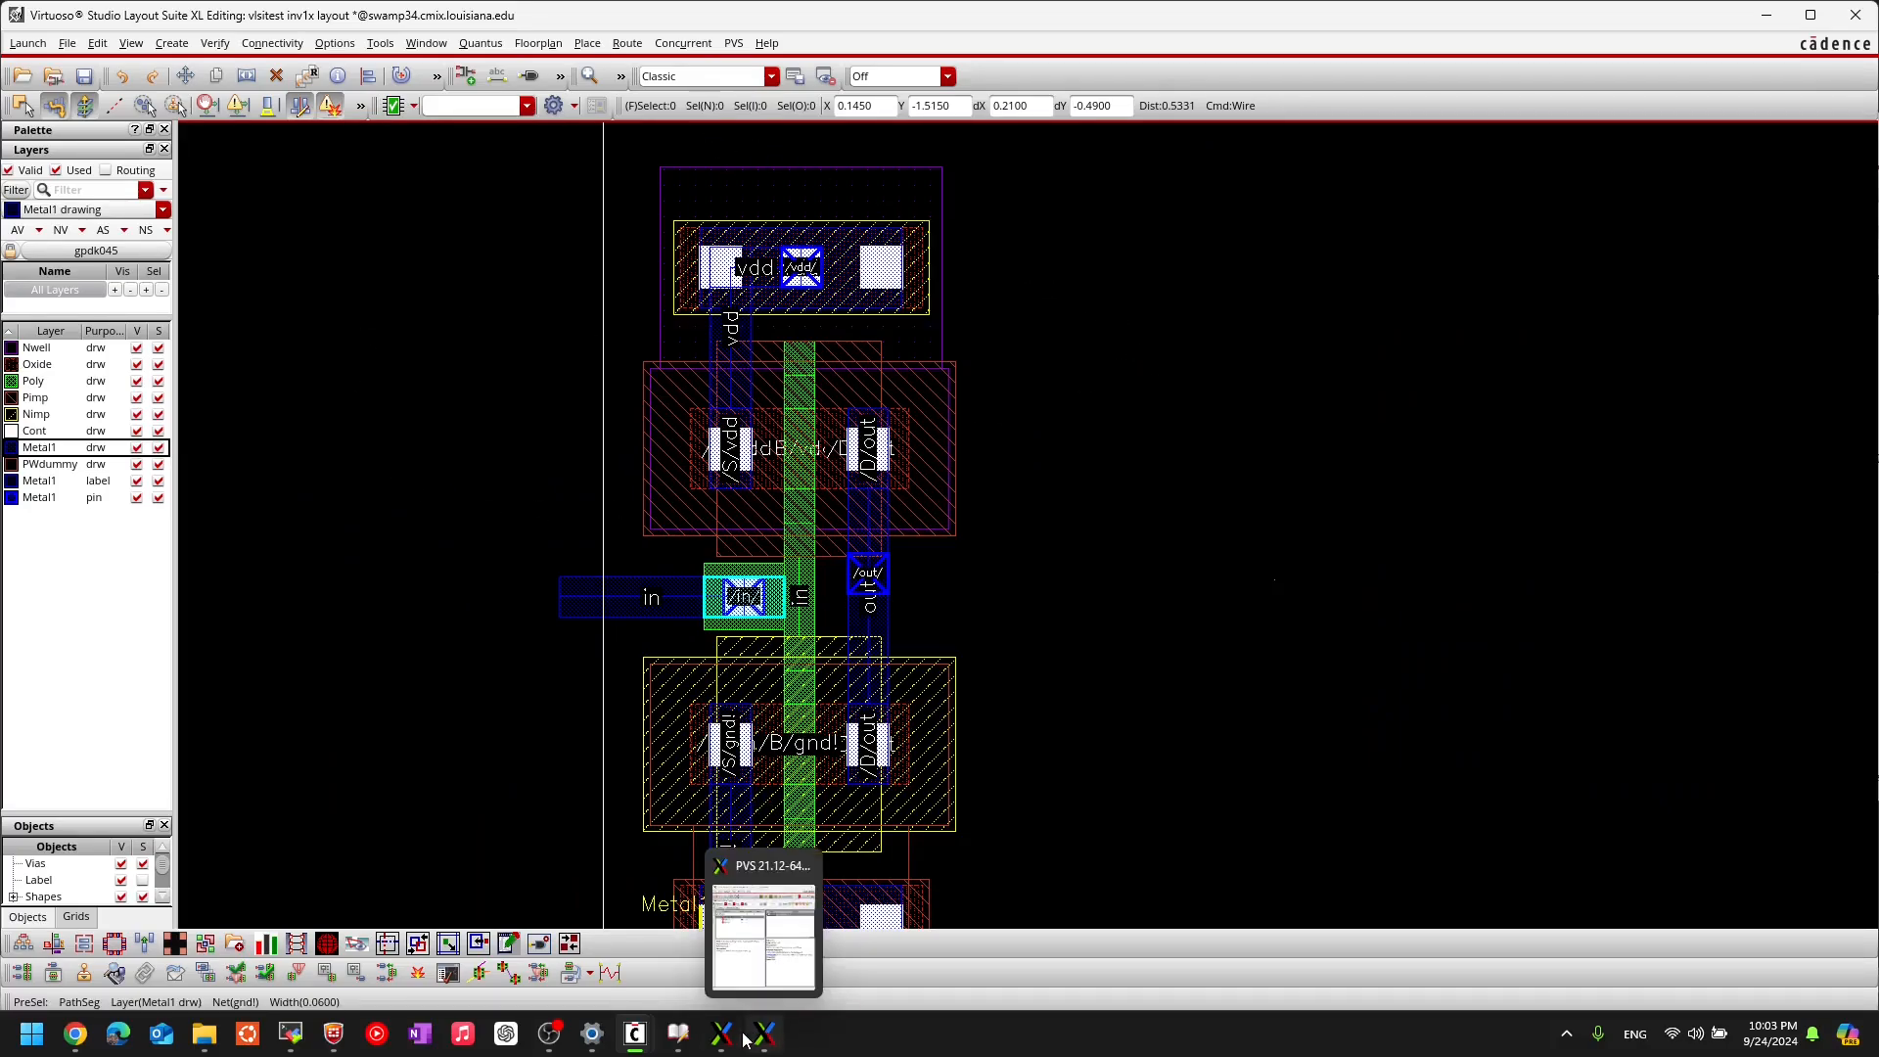
{"action": "left_click", "coordinate": [762, 1036]}
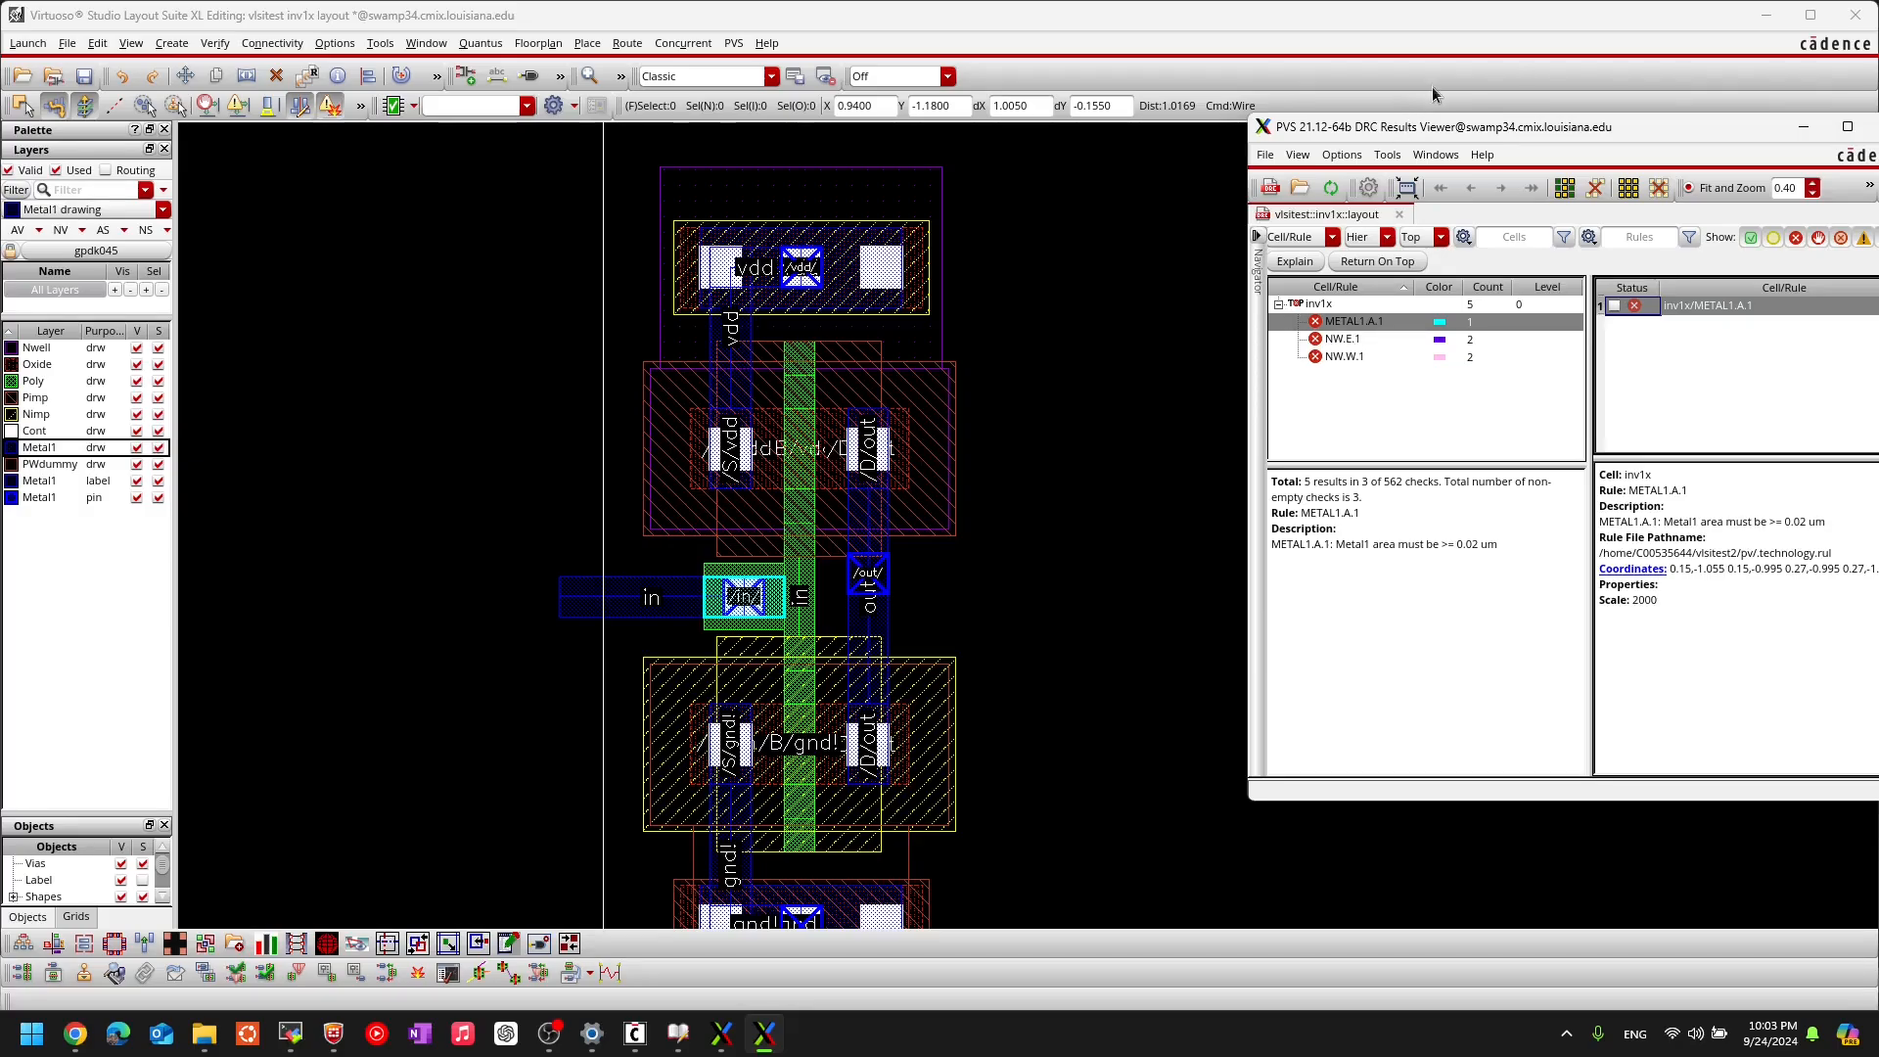
{"action": "left_click_drag", "start_coordinate": [1472, 128], "coordinate": [1244, 147]}
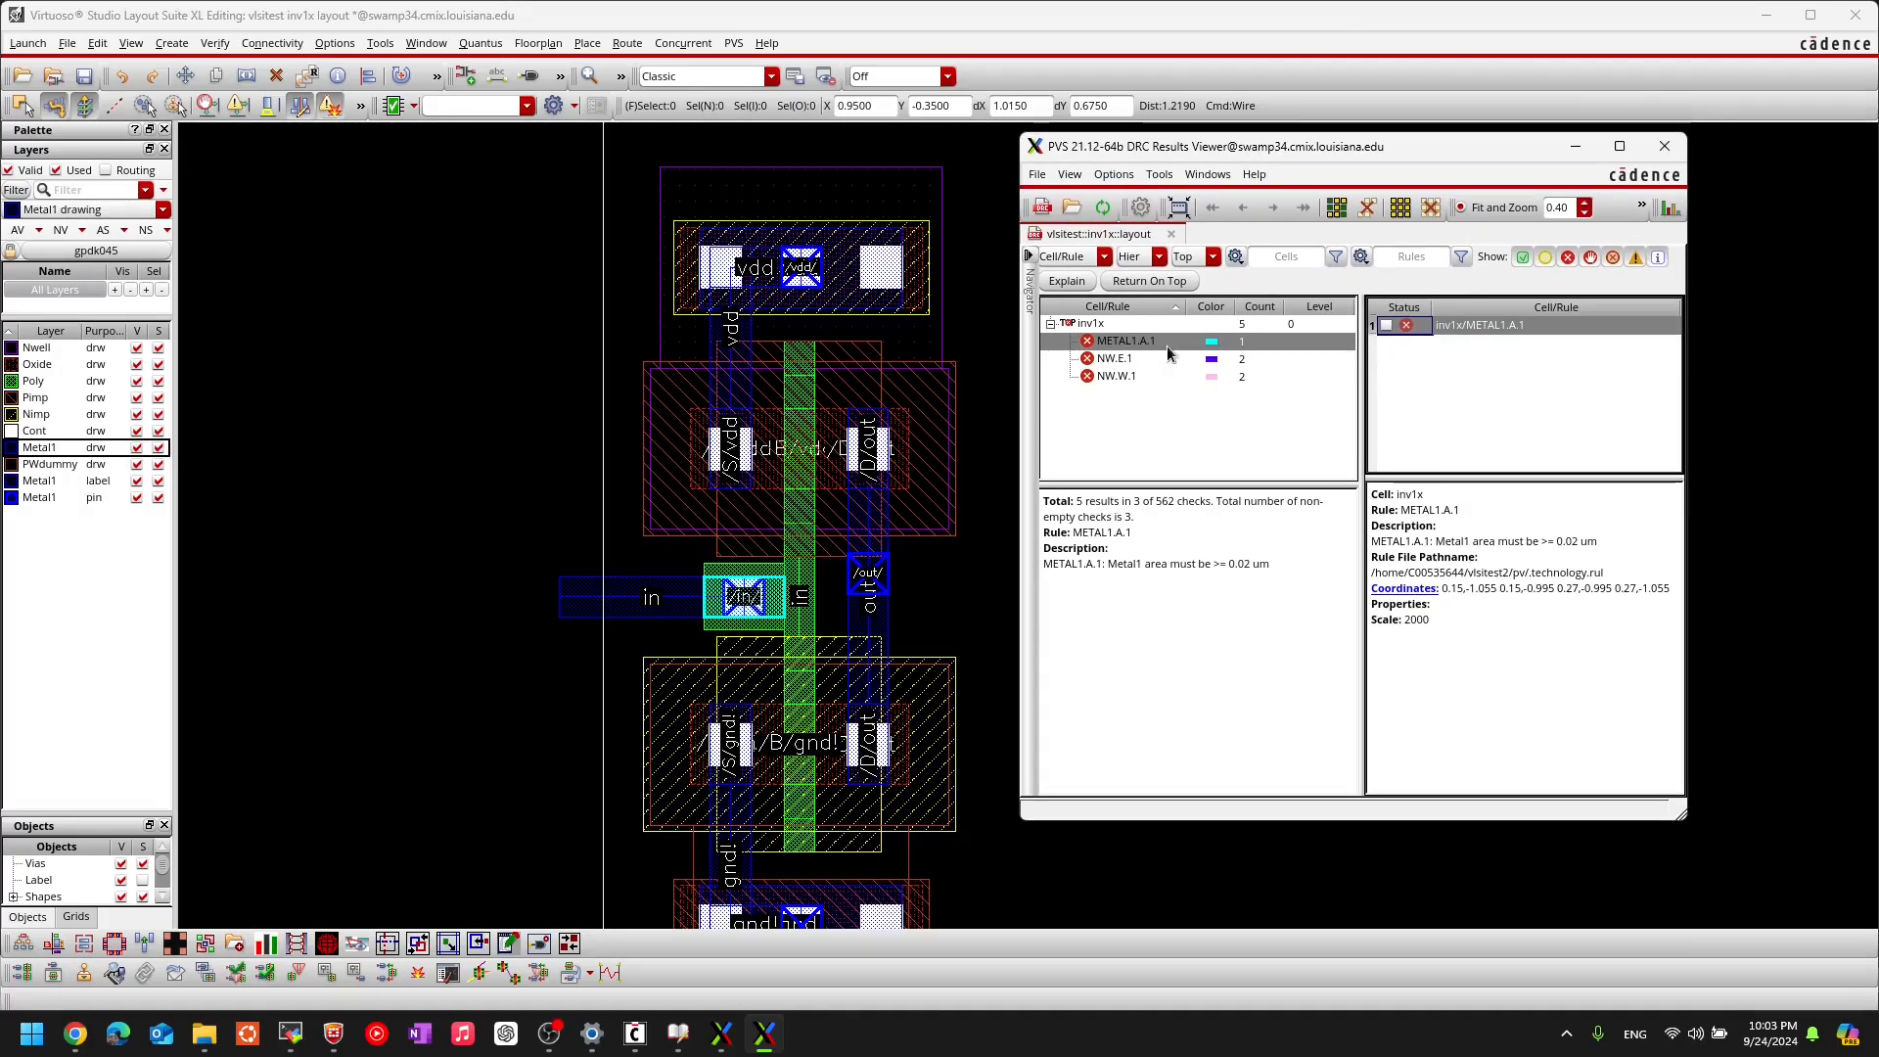
{"action": "left_click", "coordinate": [1118, 359]}
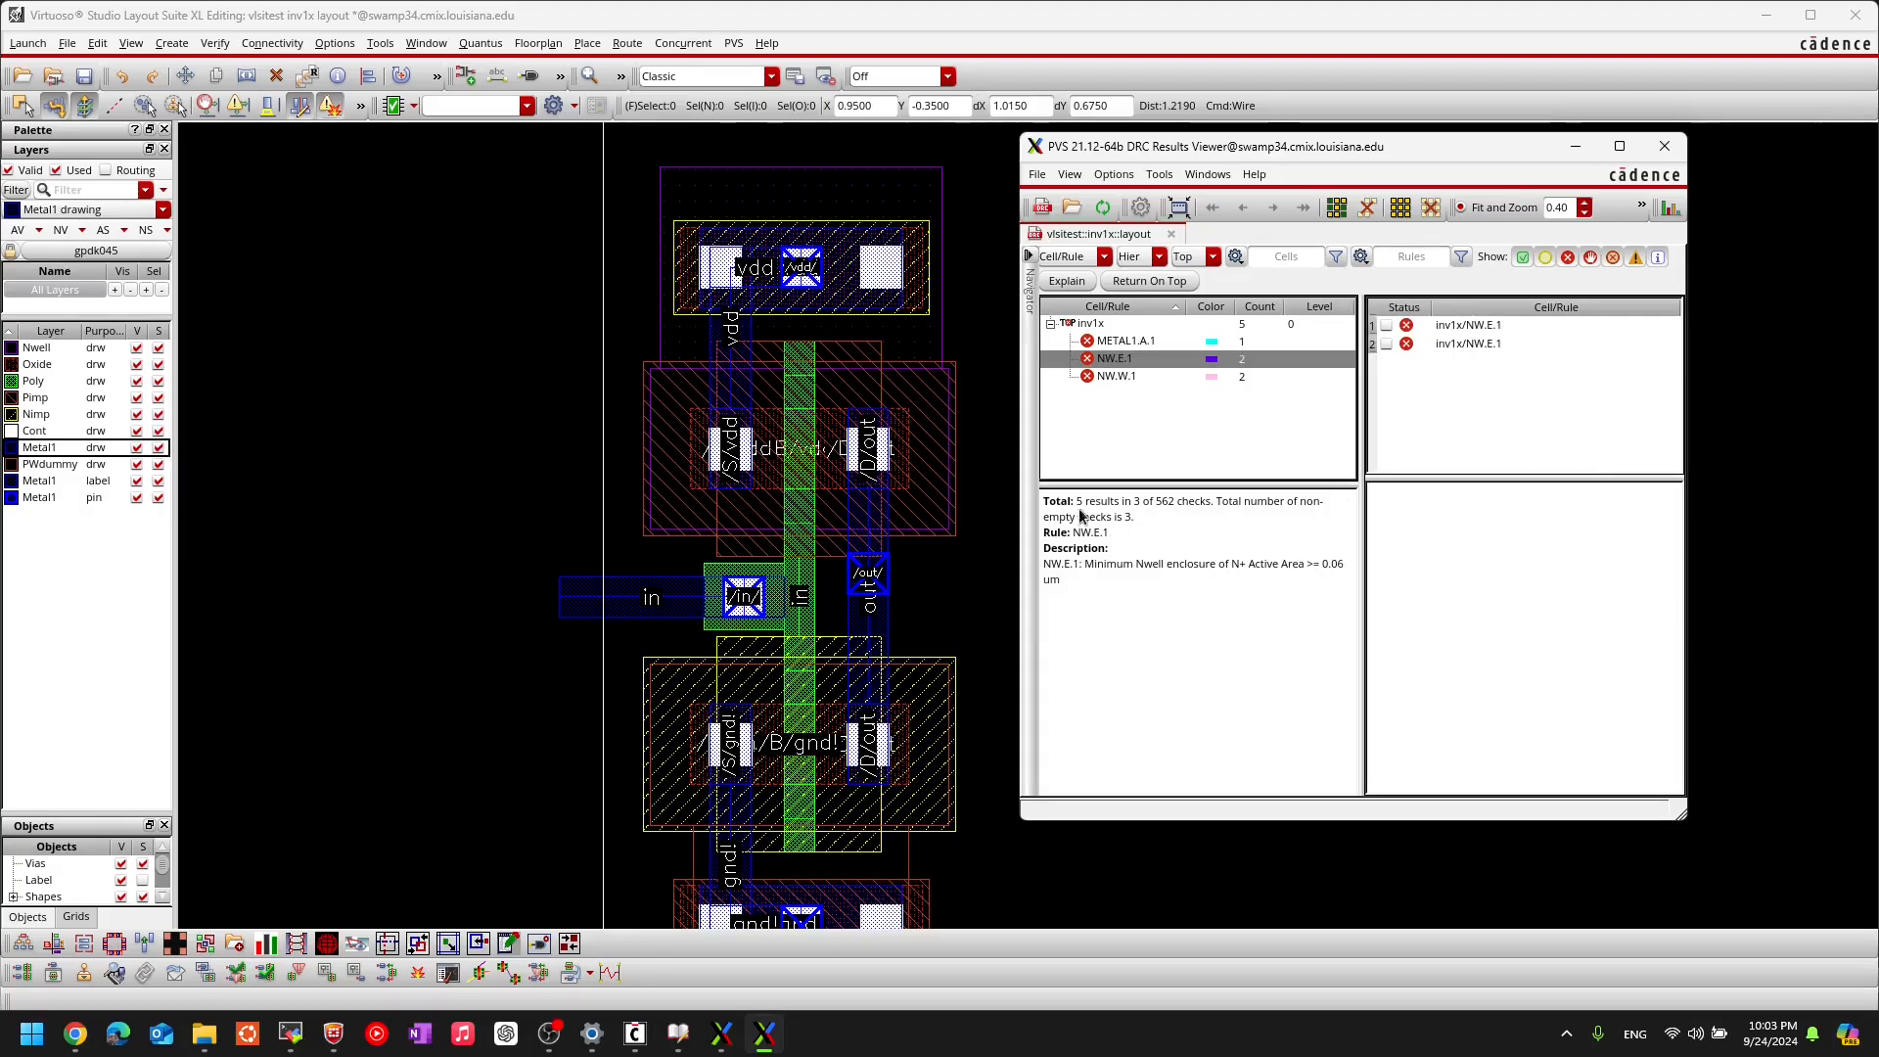
{"action": "left_click", "coordinate": [1480, 327]}
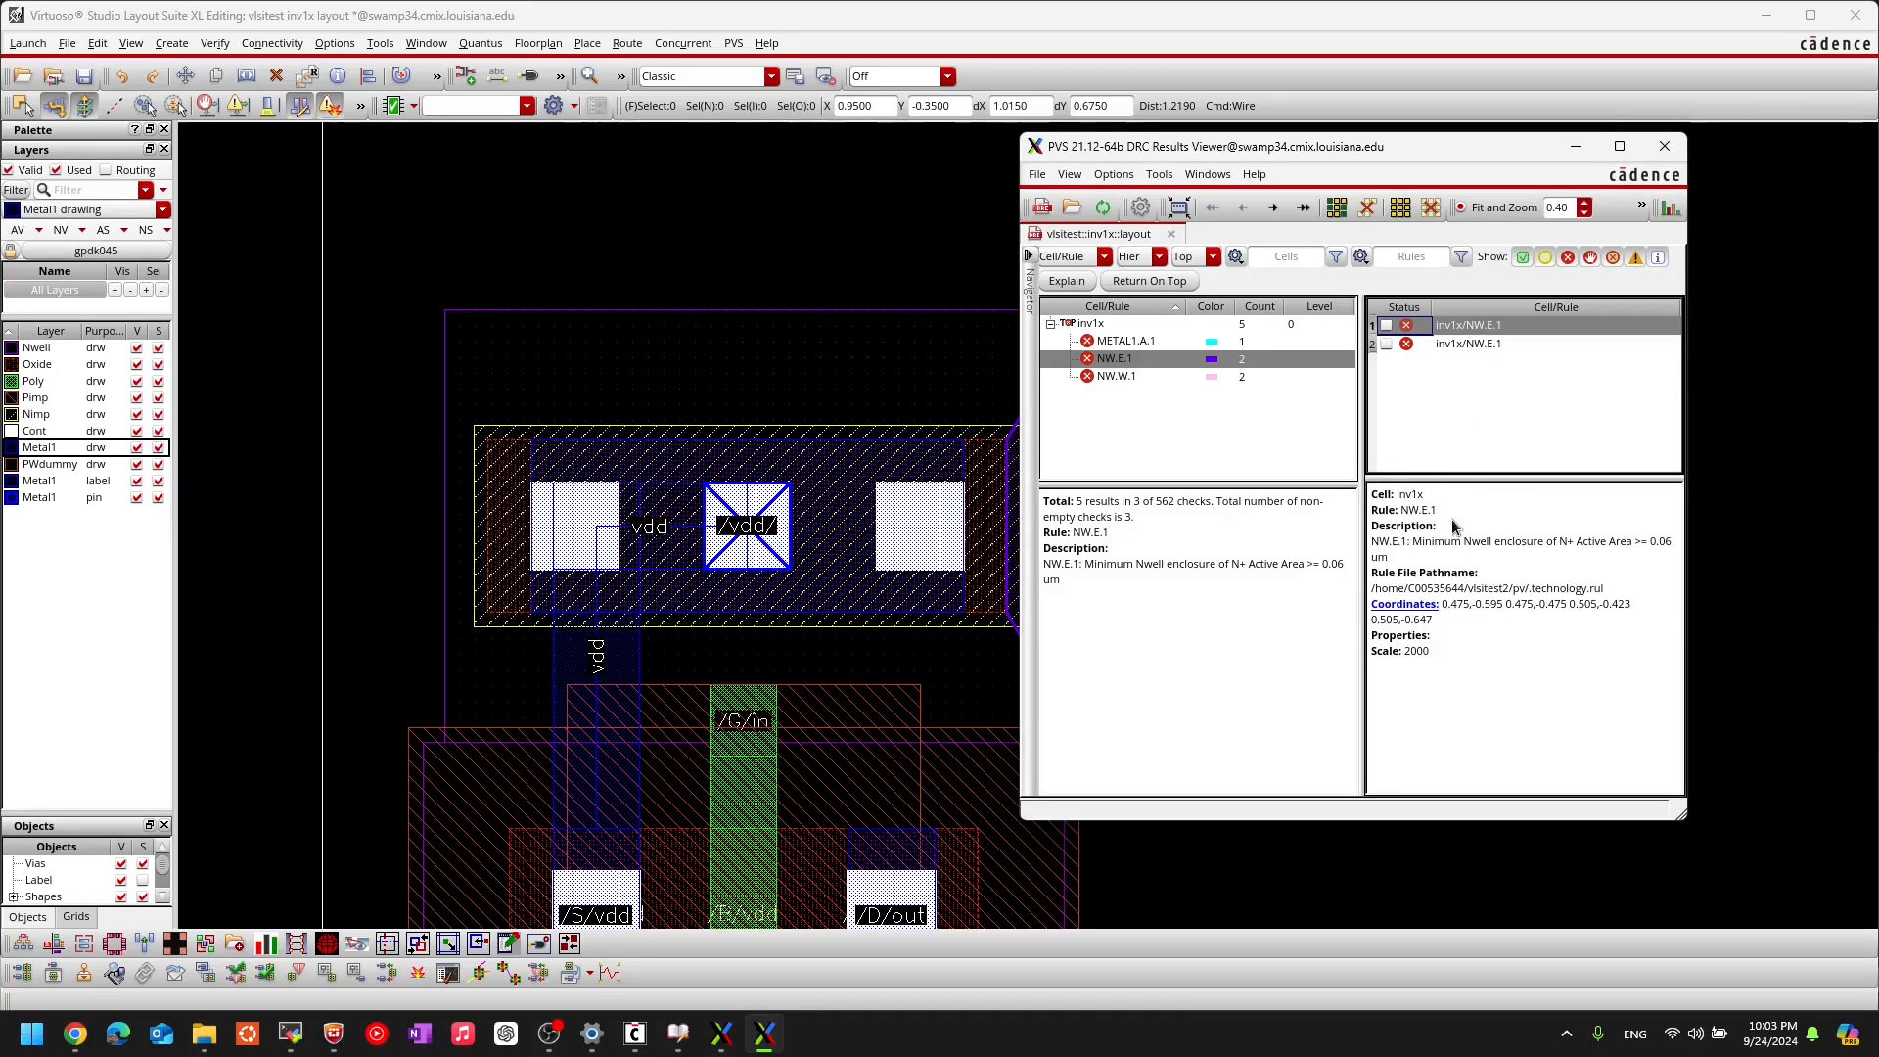
{"action": "left_click_drag", "start_coordinate": [1431, 147], "coordinate": [1613, 147]}
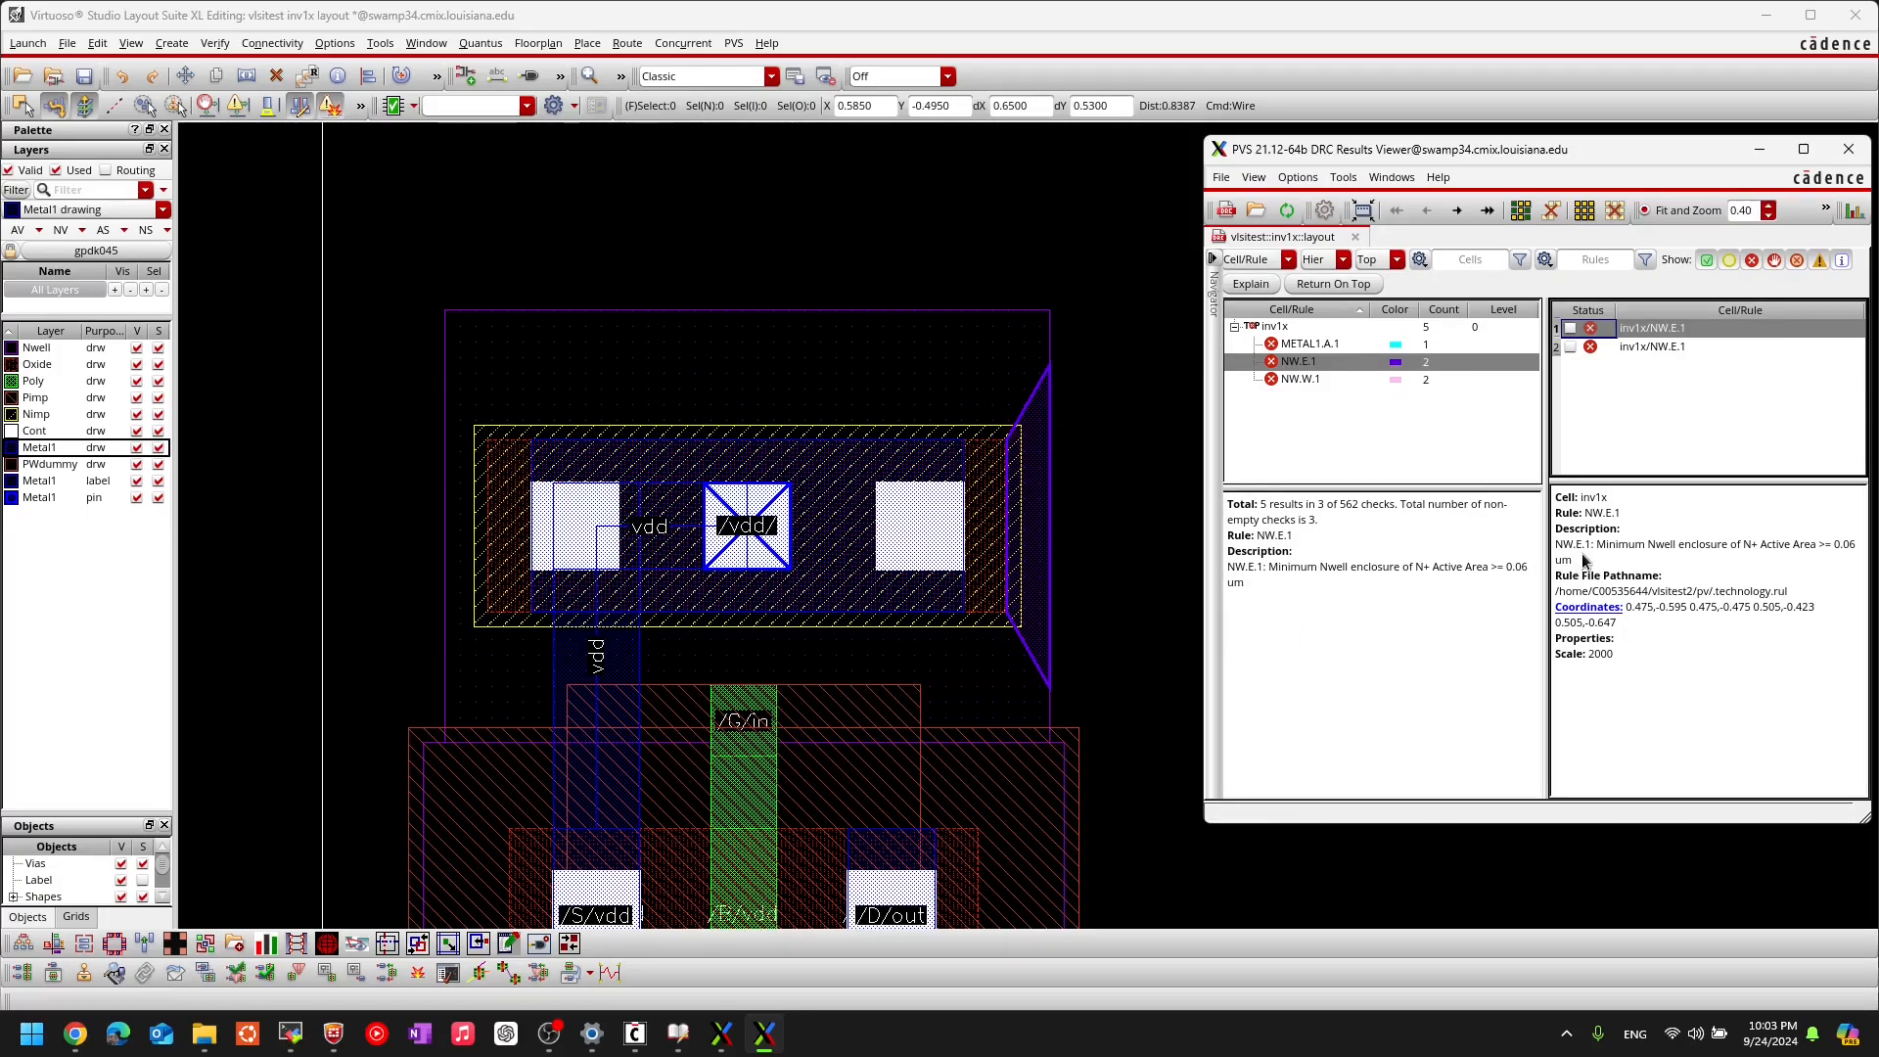
{"action": "left_click_drag", "start_coordinate": [1597, 544], "coordinate": [1851, 550]}
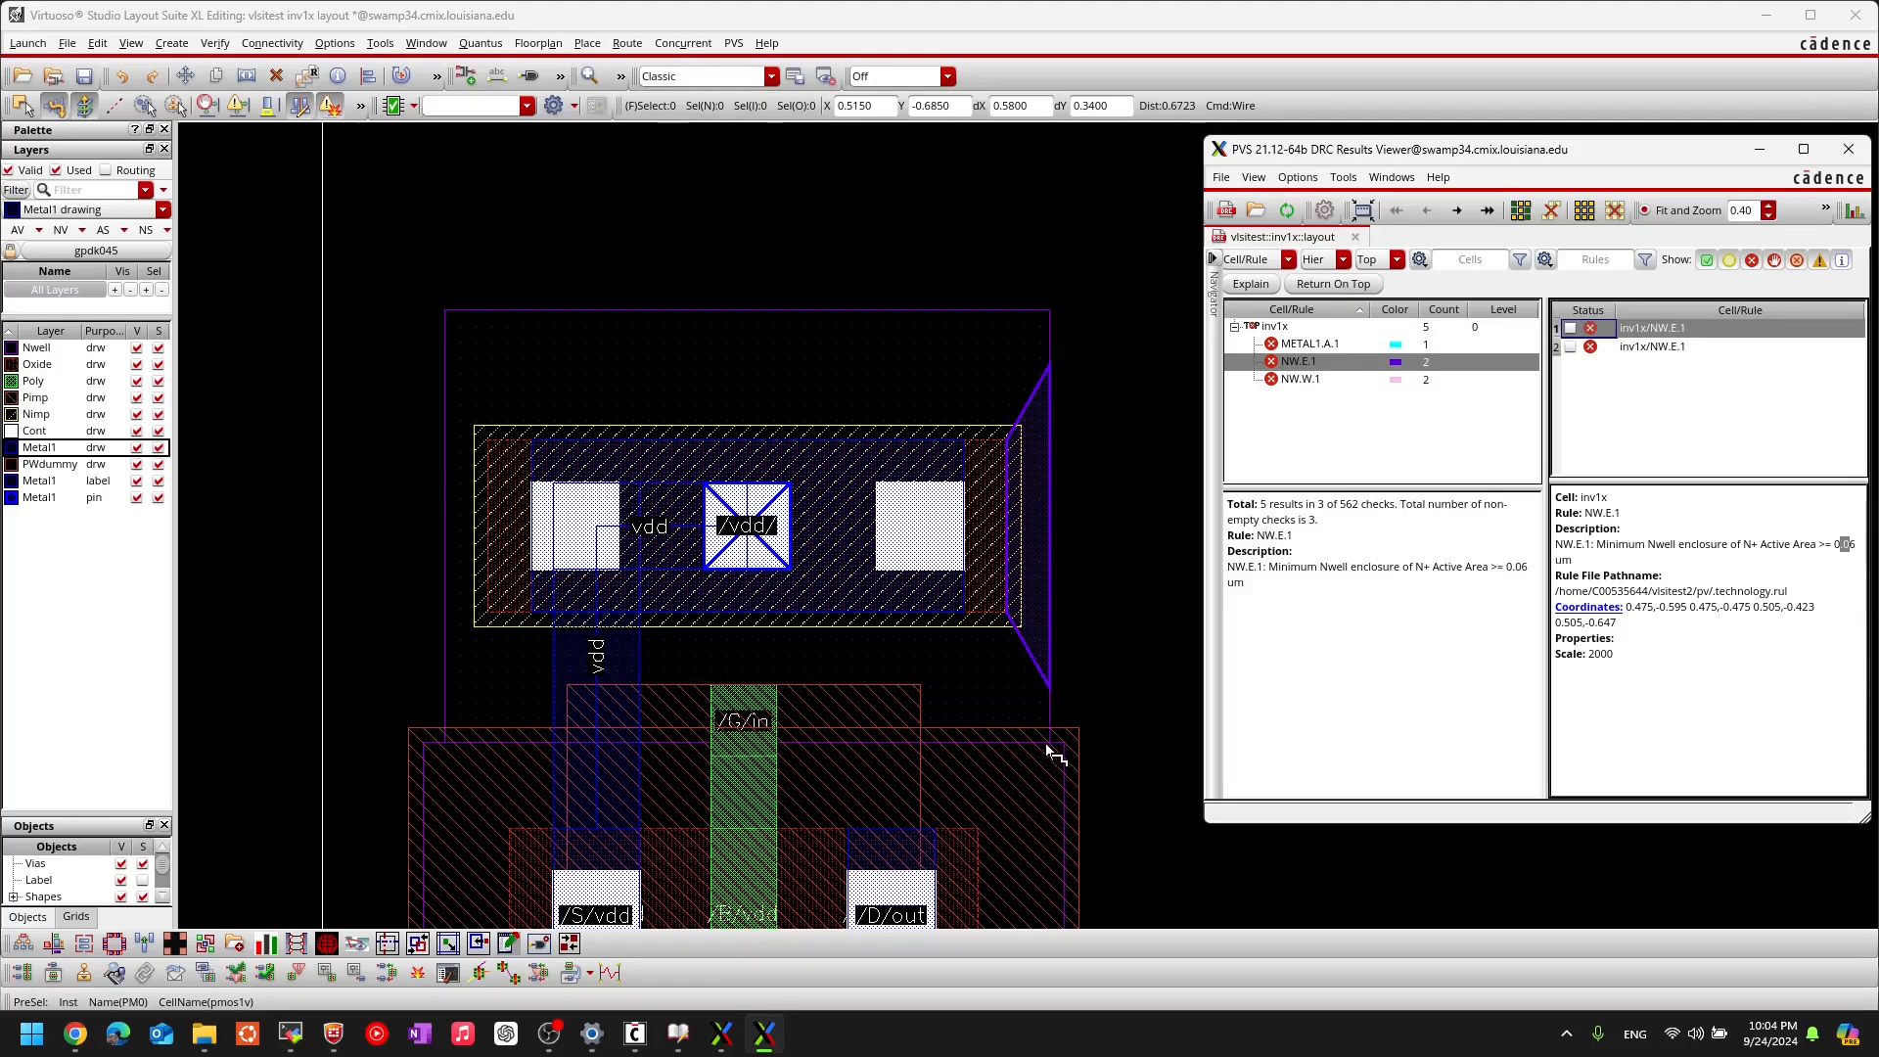
{"action": "left_click", "coordinate": [1649, 346]}
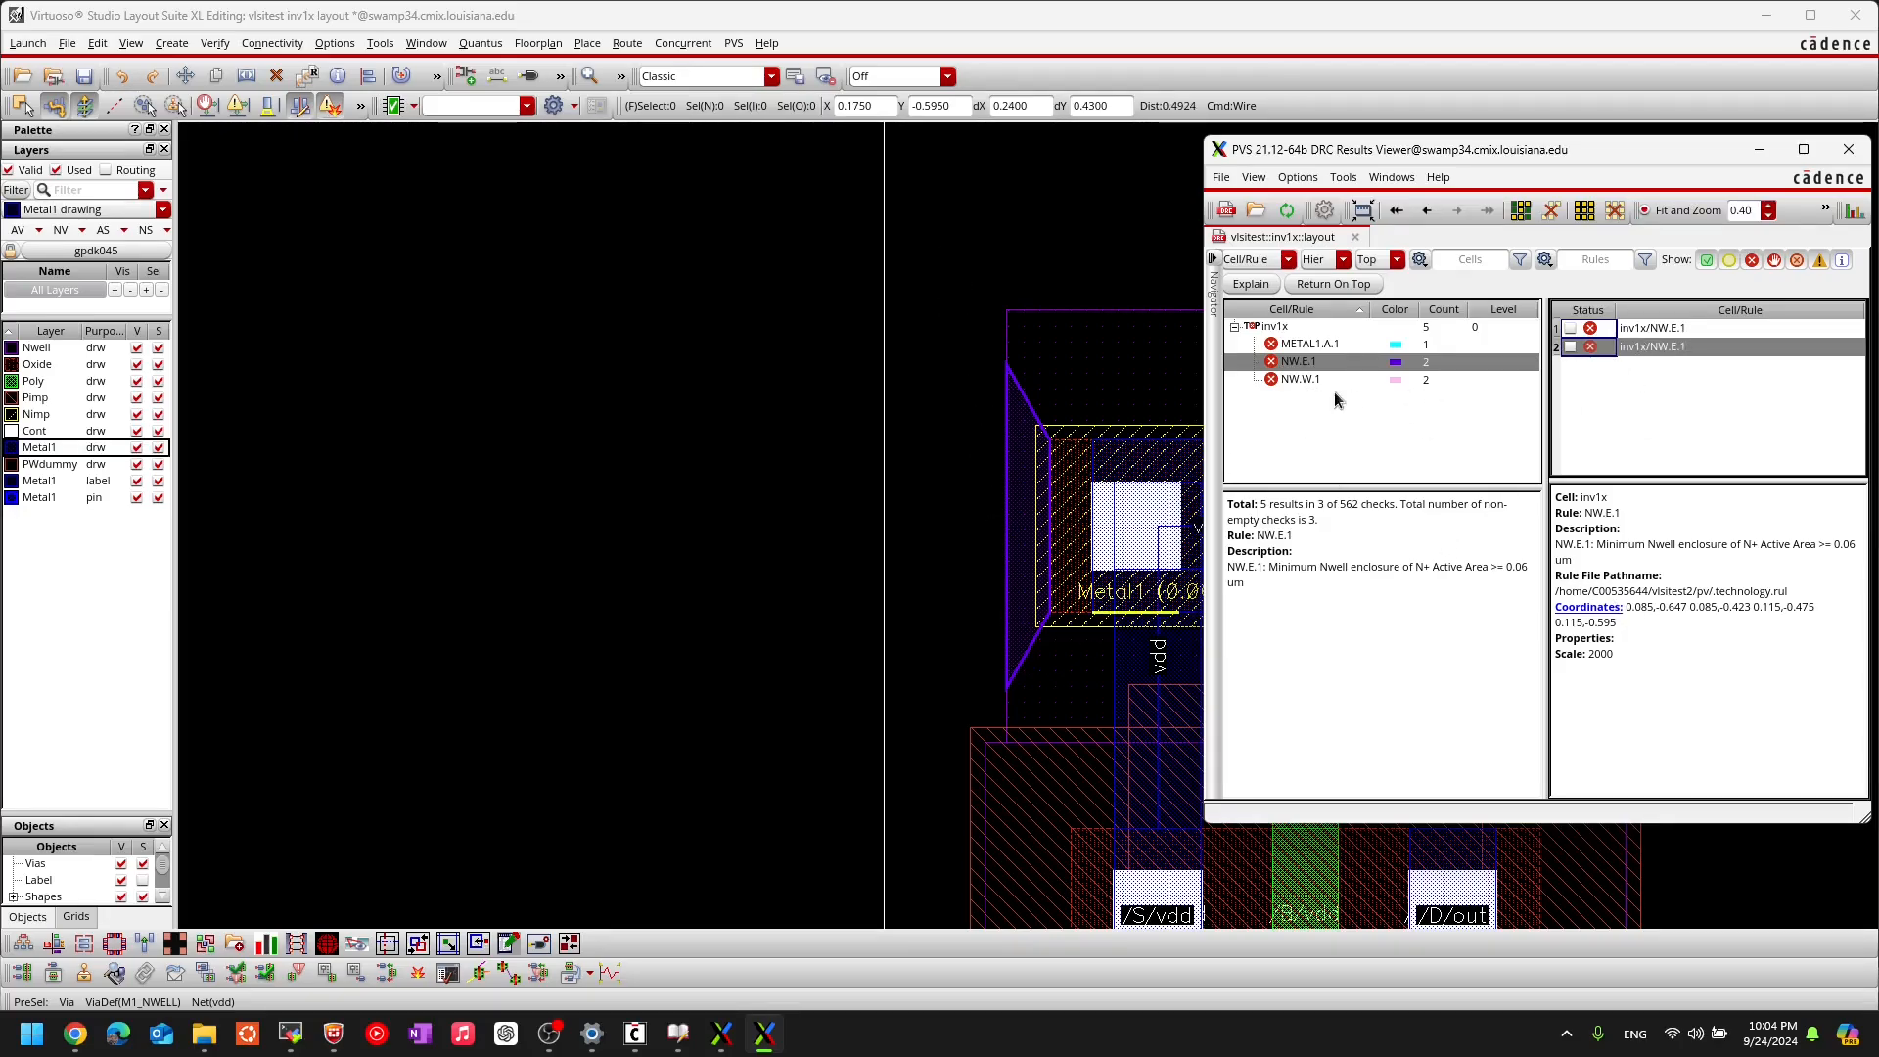
Step: Show the first NW.W.1 result in the layout and inspect the highlighted Nwell area where the vdd contact's well meets the PMOS
{"action": "left_click", "coordinate": [1305, 378]}
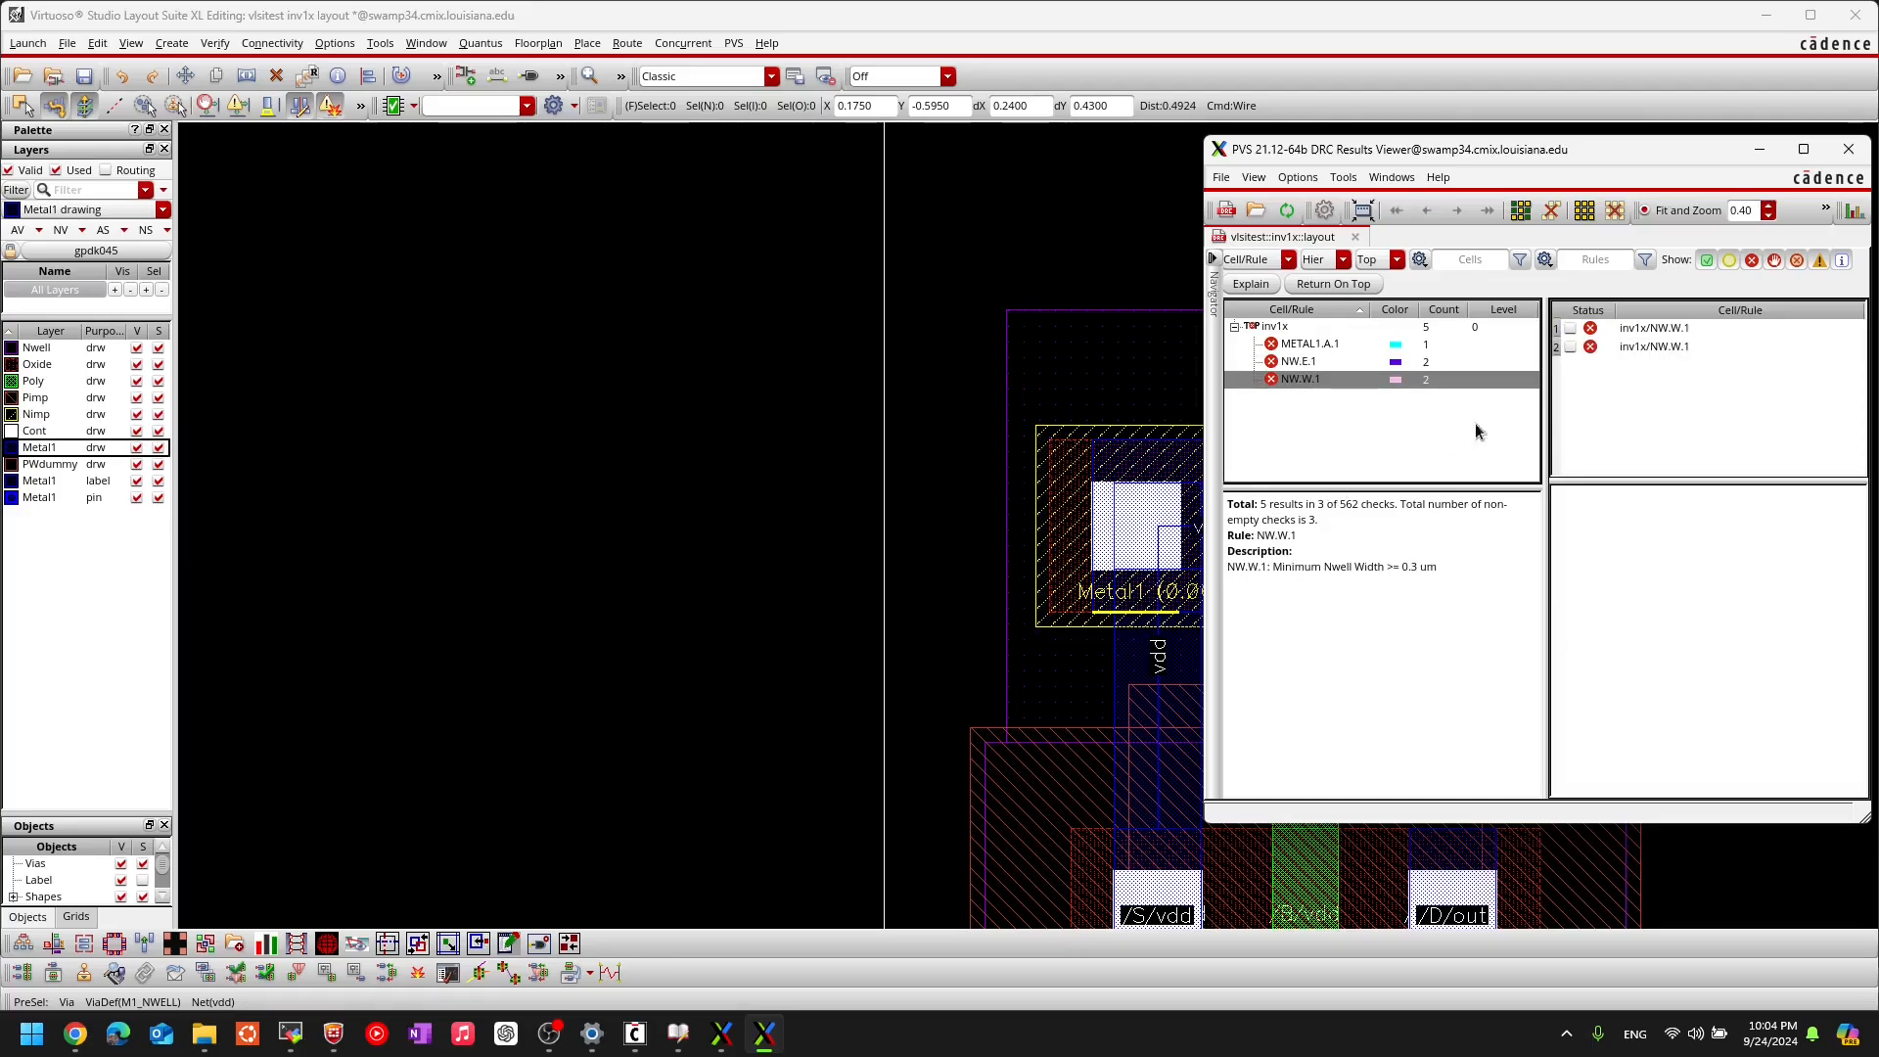
{"action": "left_click", "coordinate": [1651, 327]}
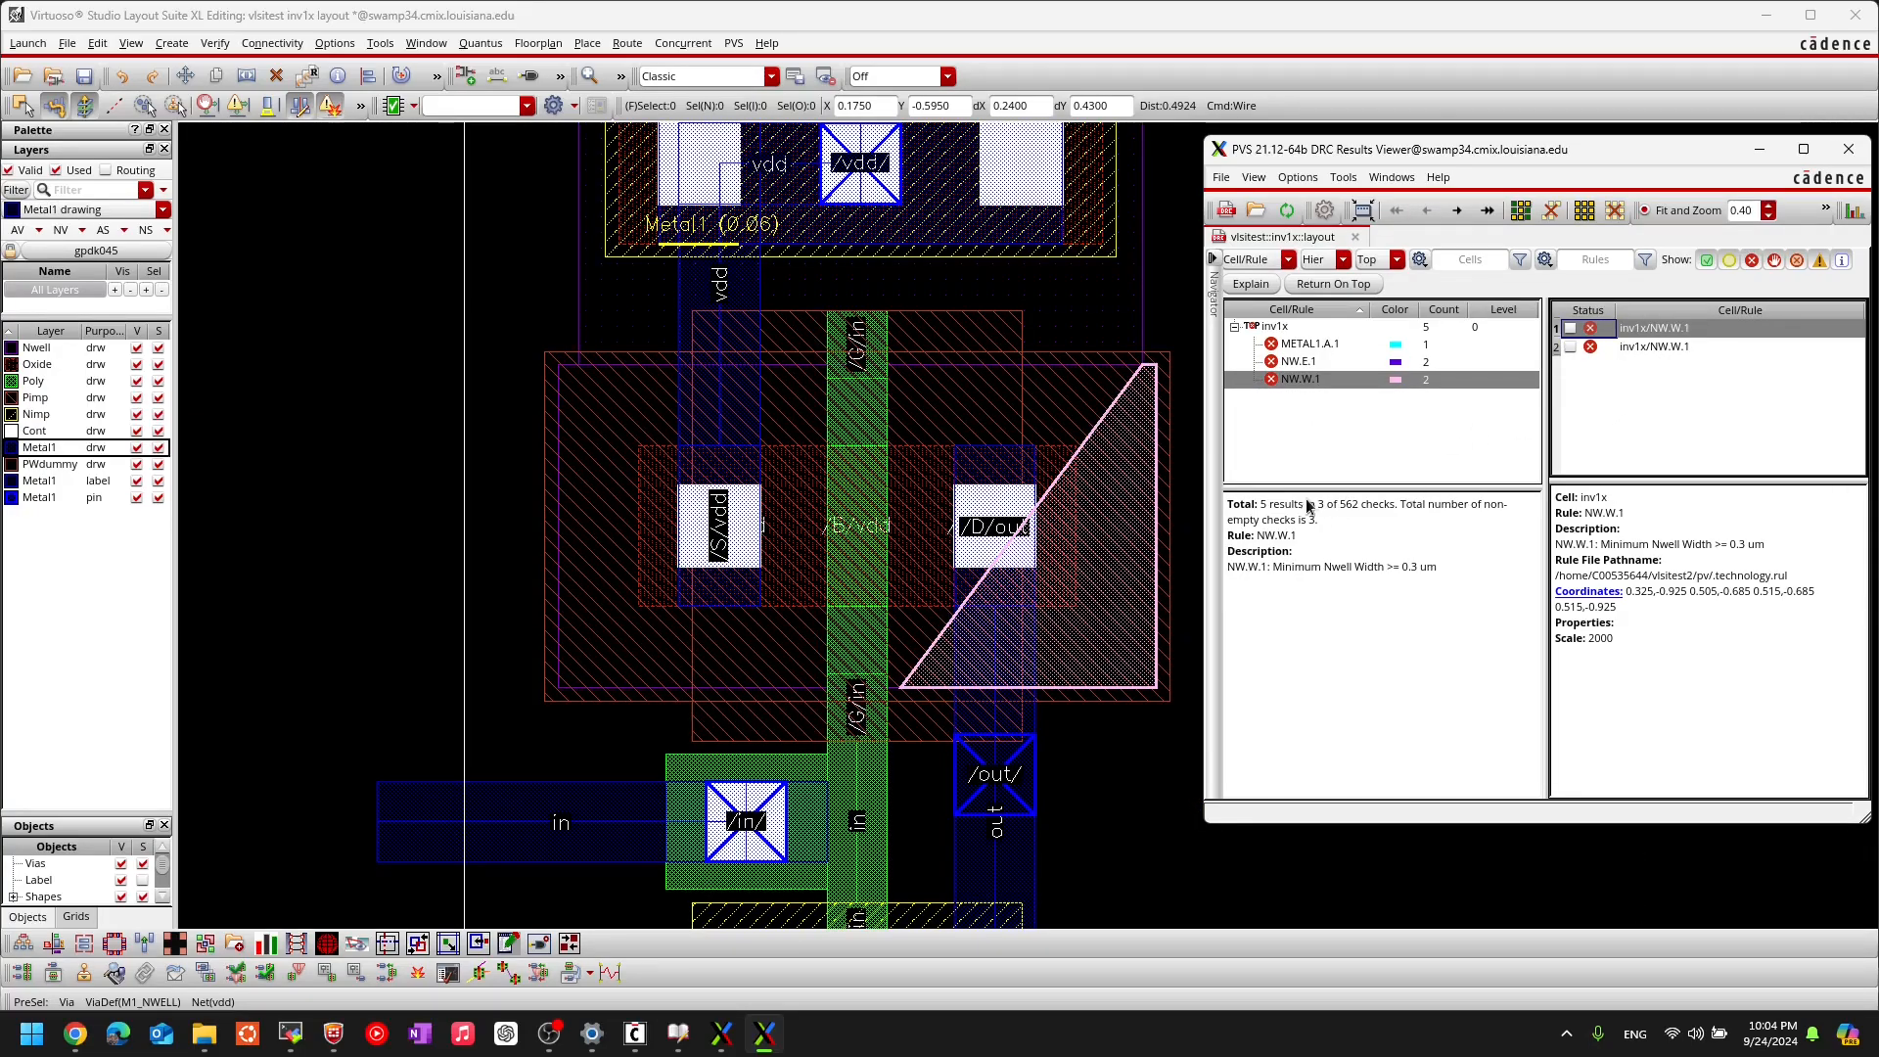
{"action": "scroll", "coordinate": [997, 546], "scroll_direction": "down", "scroll_amount": 1}
{"action": "scroll", "coordinate": [1119, 568], "scroll_direction": "up", "scroll_amount": 1}
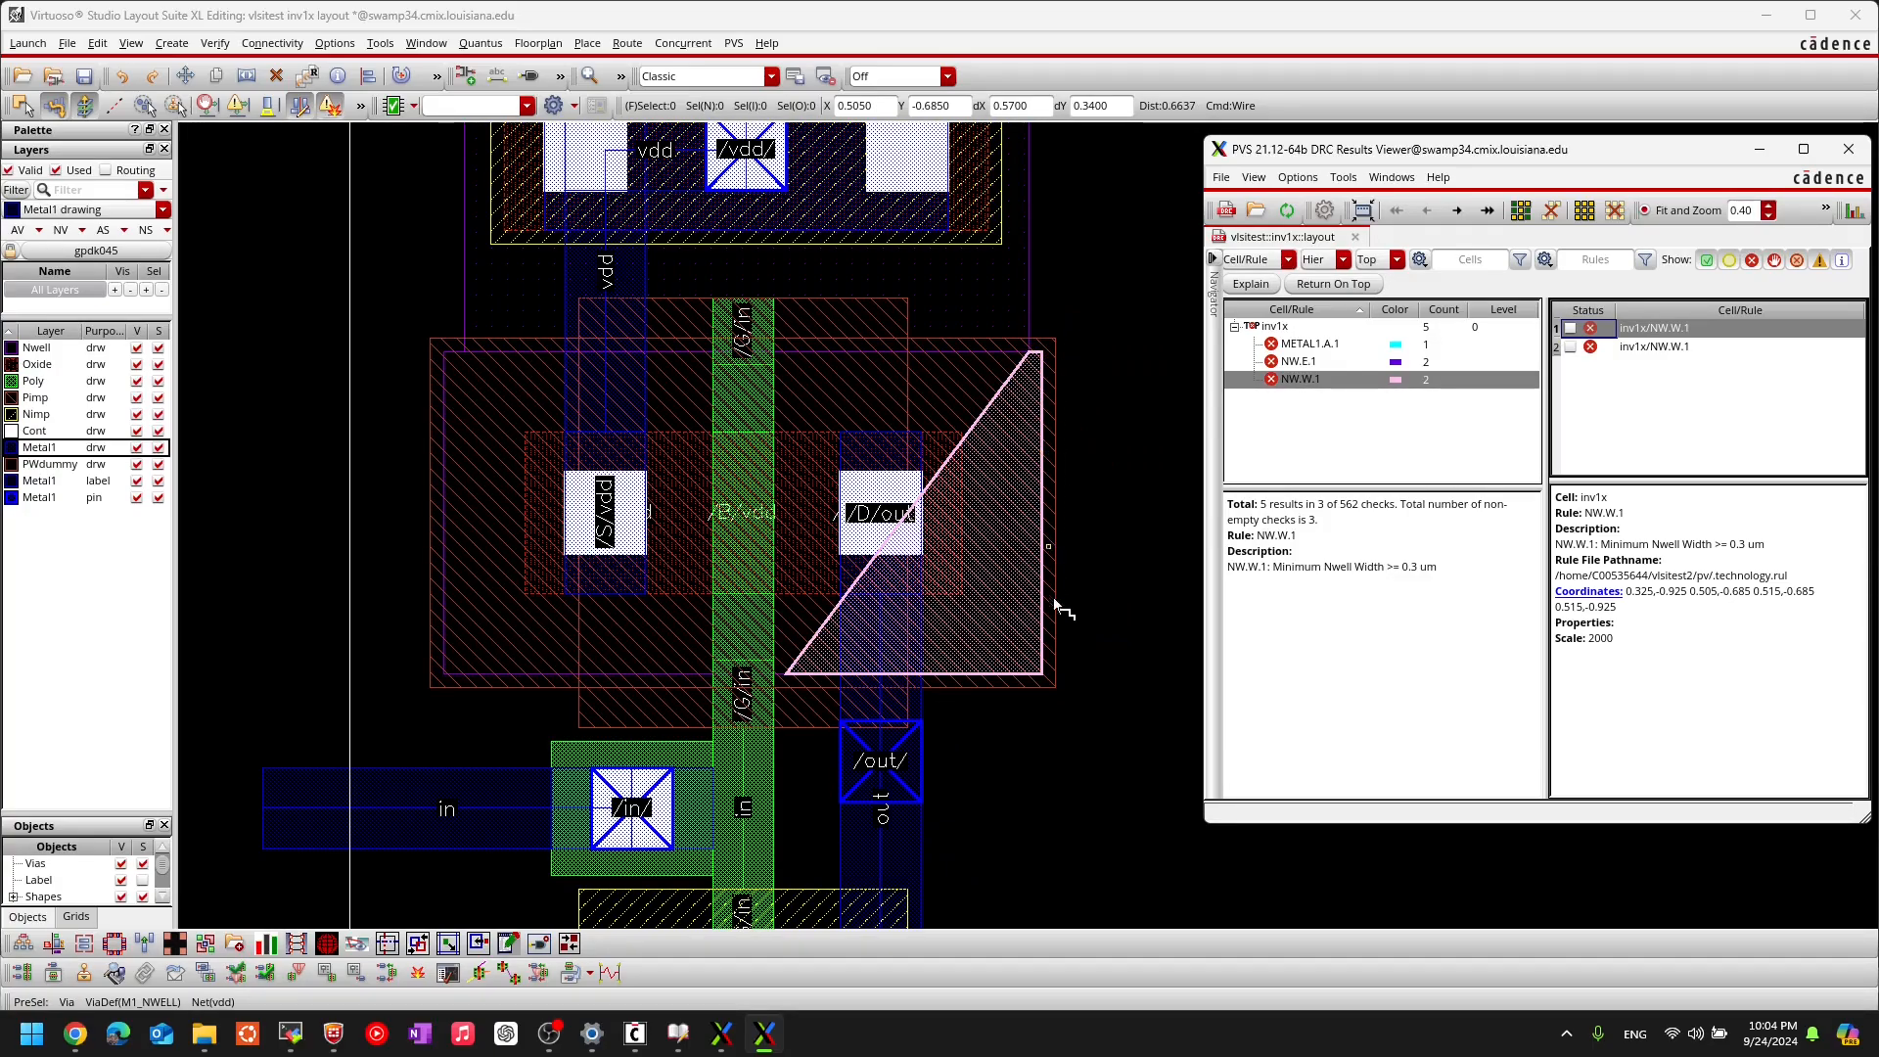
{"action": "scroll", "coordinate": [1043, 367], "scroll_direction": "up", "scroll_amount": 2}
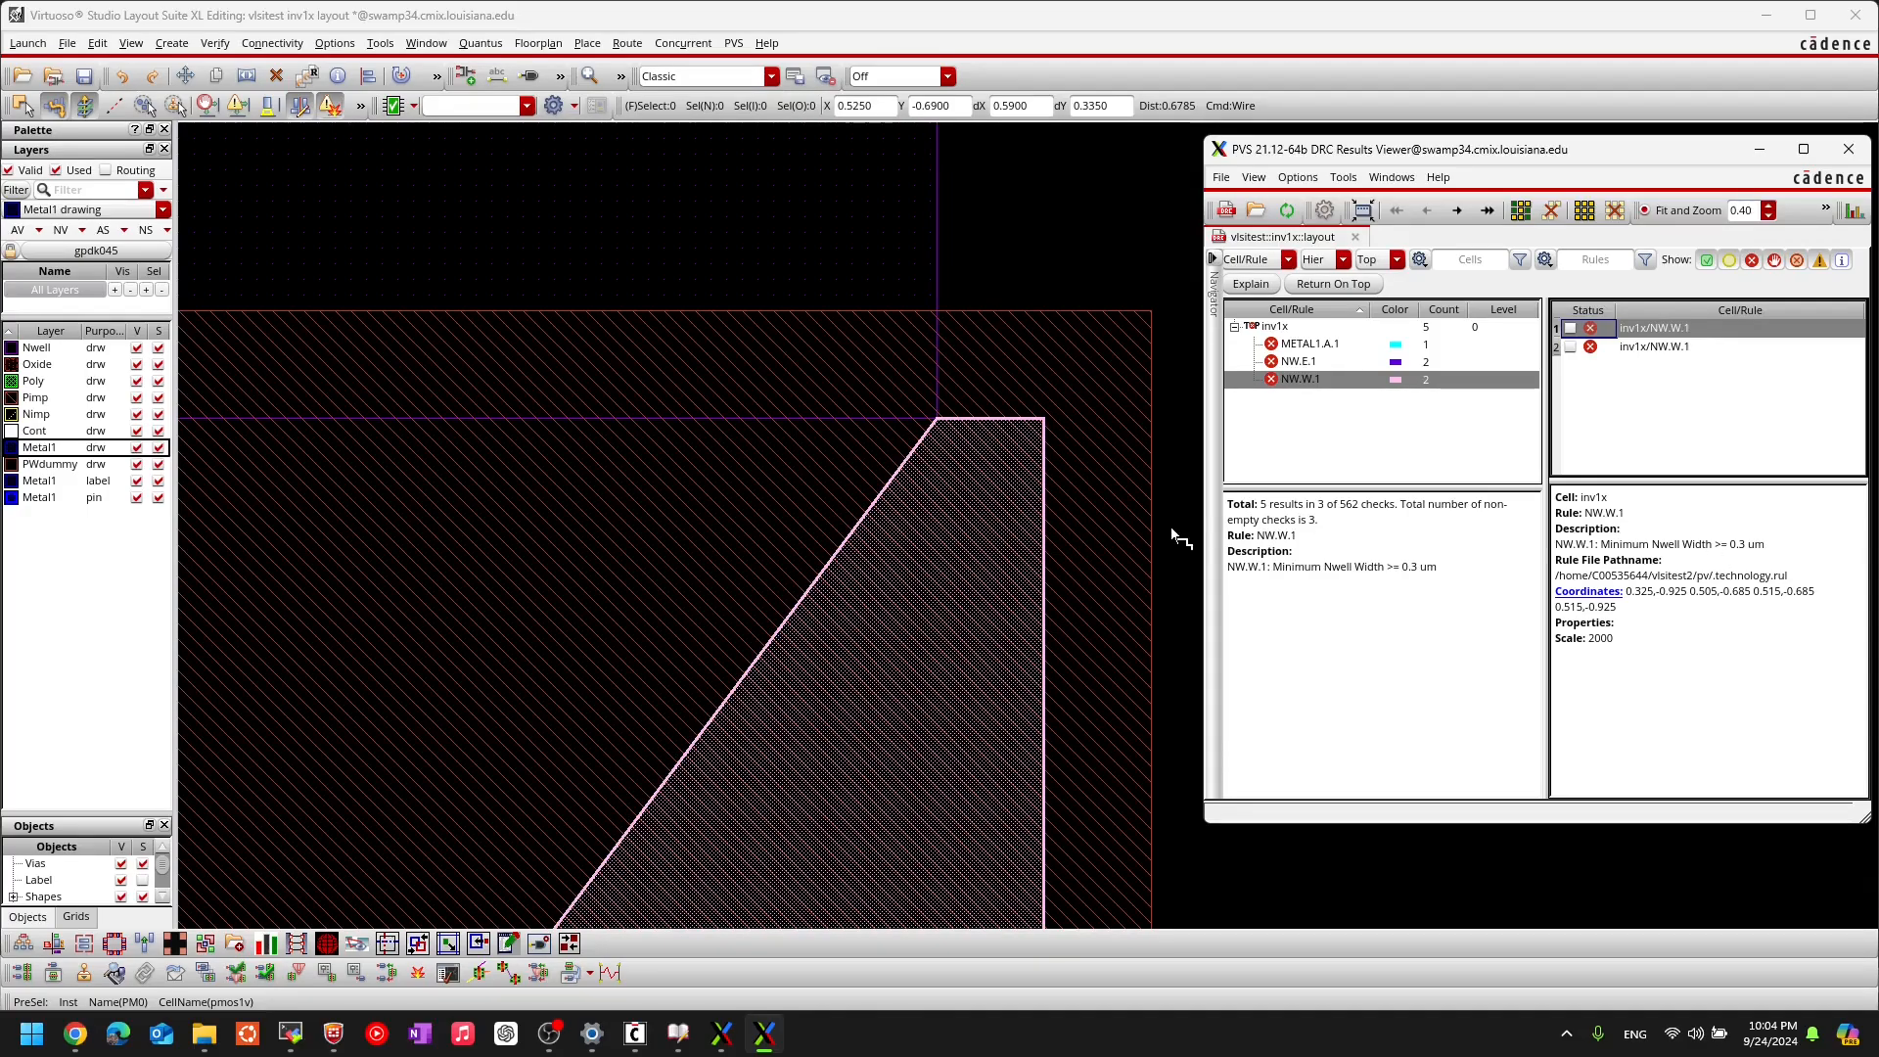
{"action": "scroll", "coordinate": [1155, 524], "scroll_direction": "down", "scroll_amount": 1}
{"action": "scroll", "coordinate": [934, 503], "scroll_direction": "down", "scroll_amount": 2}
{"action": "scroll", "coordinate": [676, 290], "scroll_direction": "down", "scroll_amount": 1}
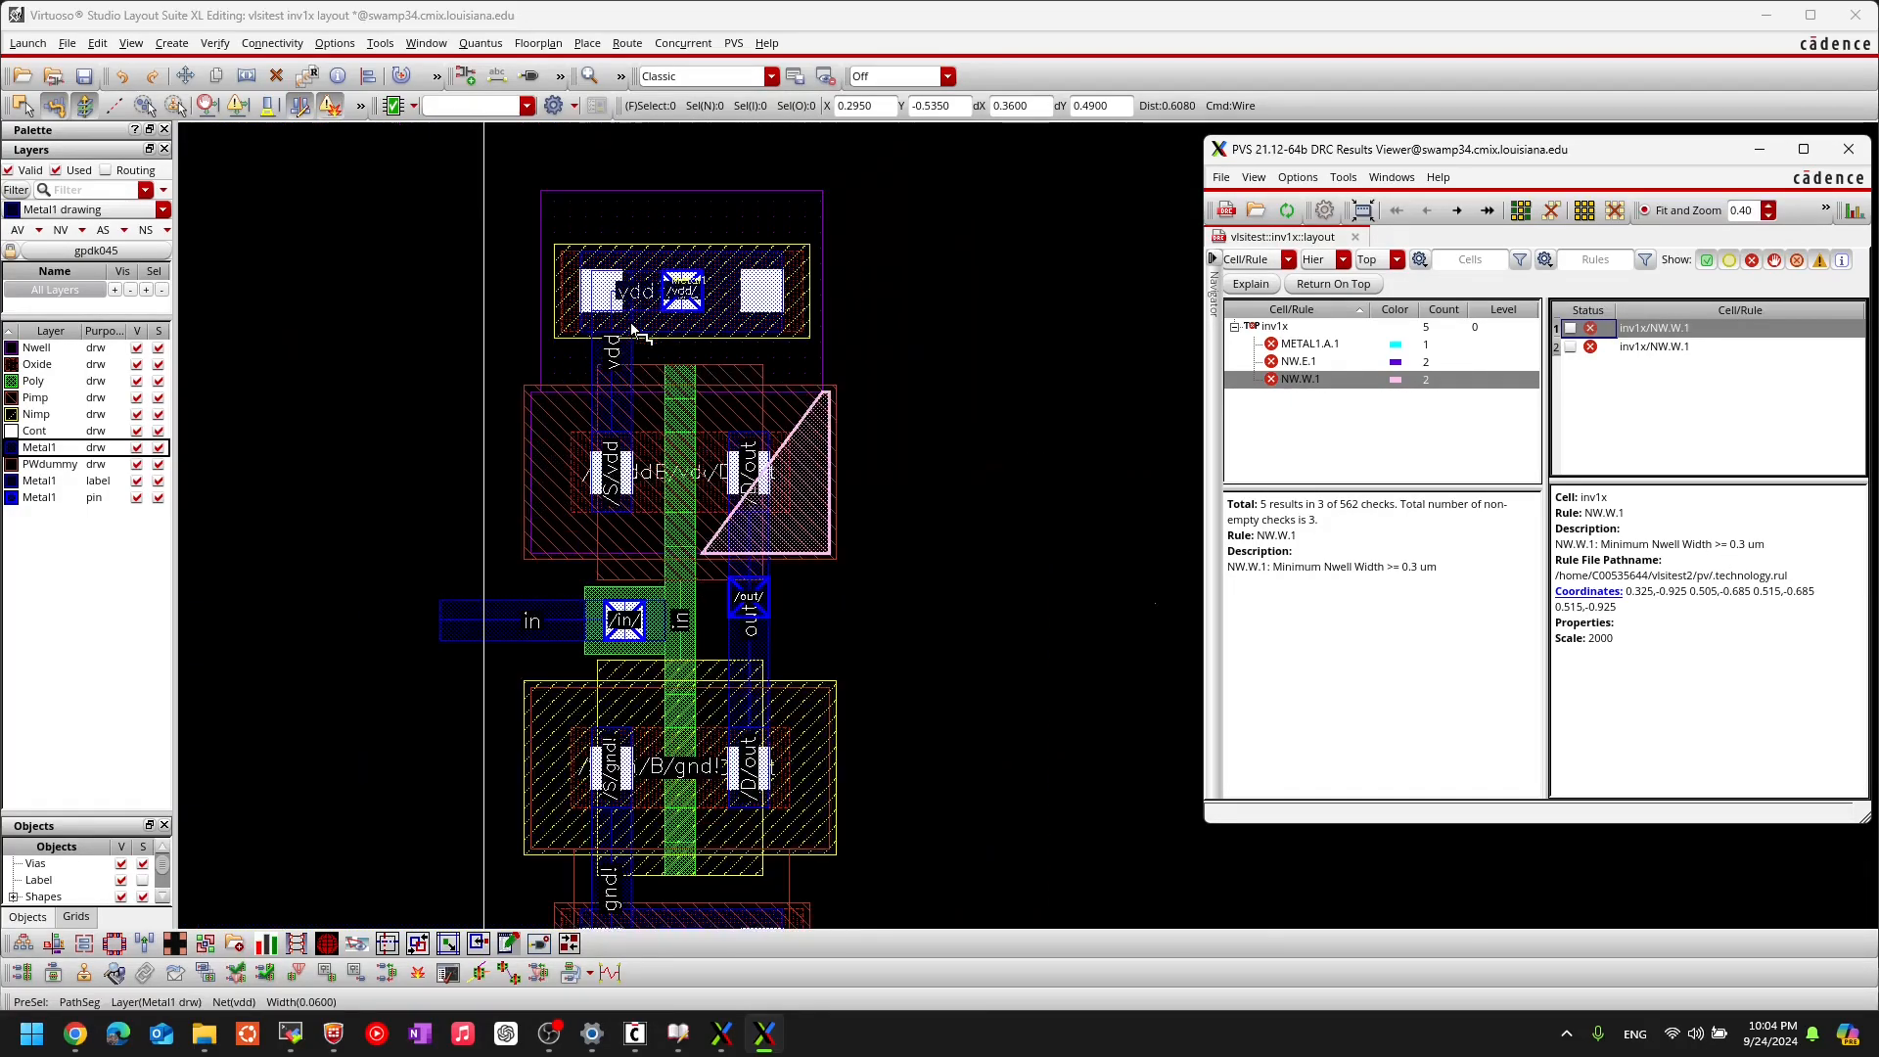
{"action": "scroll", "coordinate": [524, 174], "scroll_direction": "up", "scroll_amount": 1}
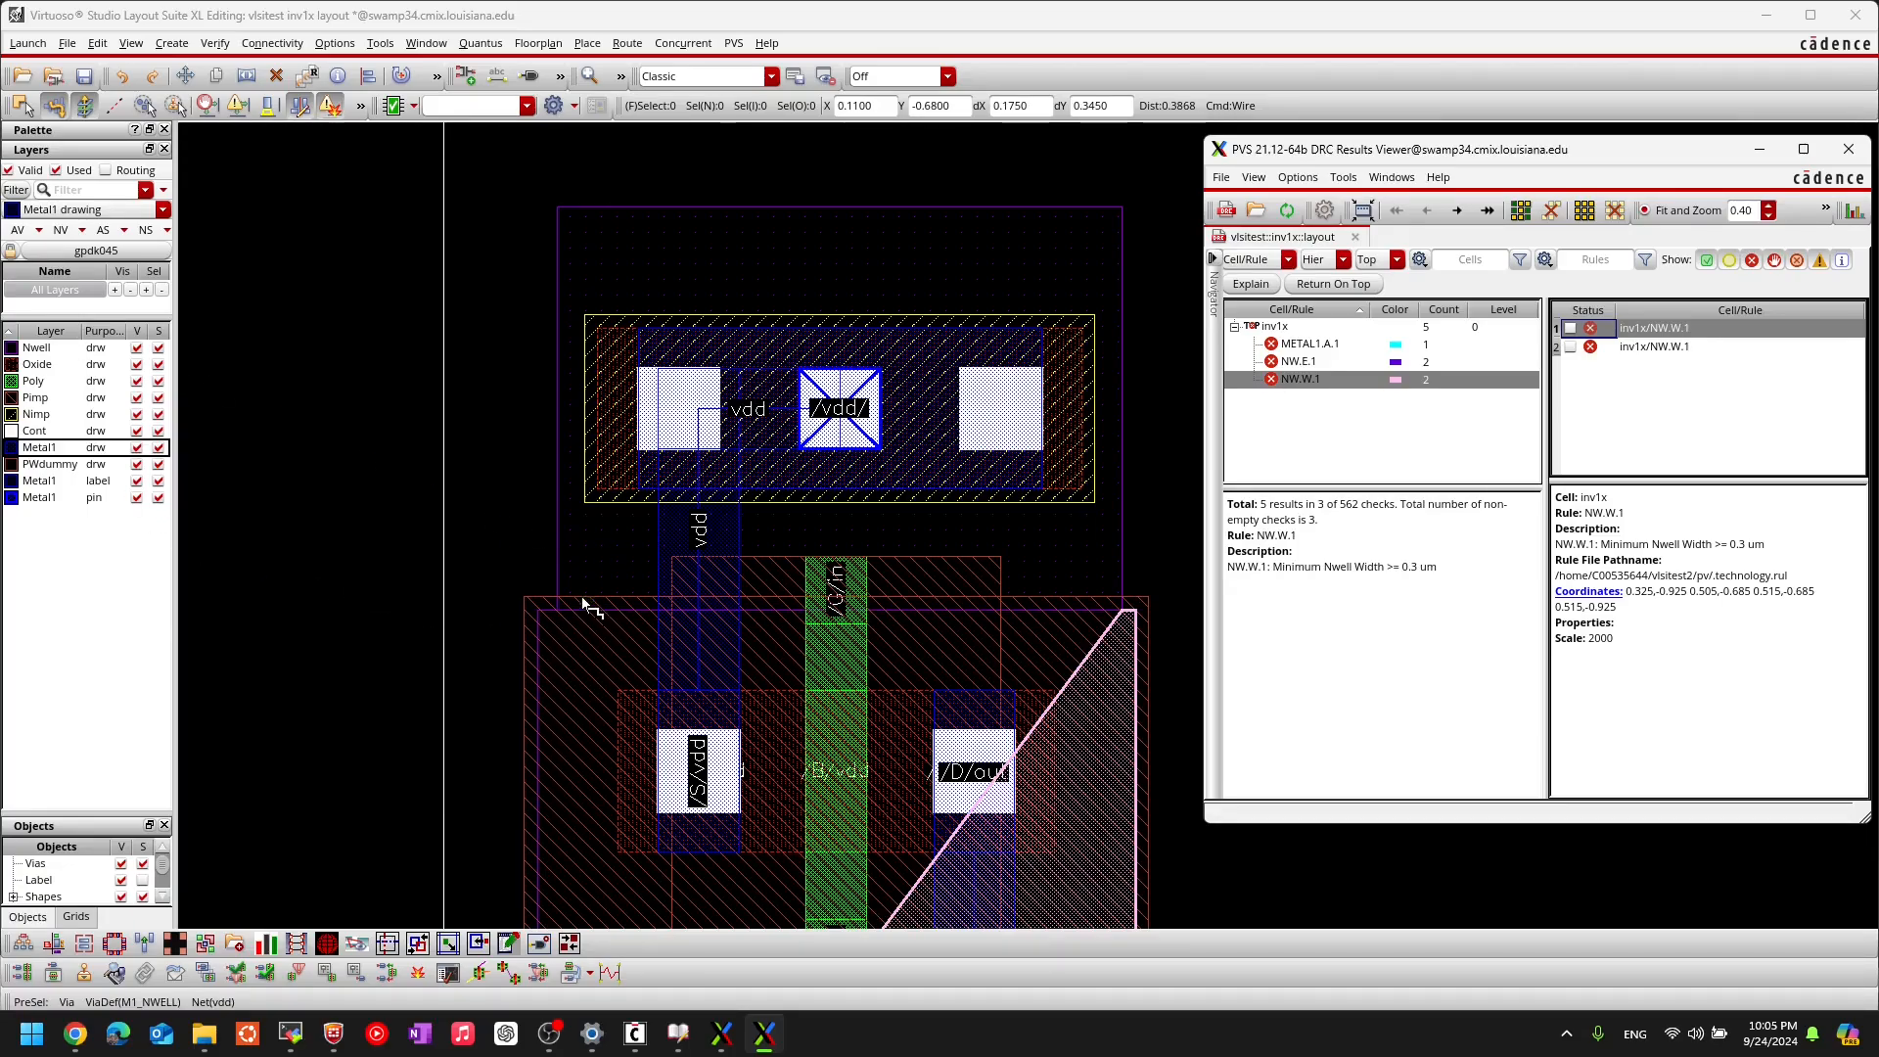
Step: Minimize the DRC results viewer and inspect the NW.W.1 highlight at the corner where the vdd contact's well meets the PMOS Nwell
{"action": "left_click", "coordinate": [1760, 149]}
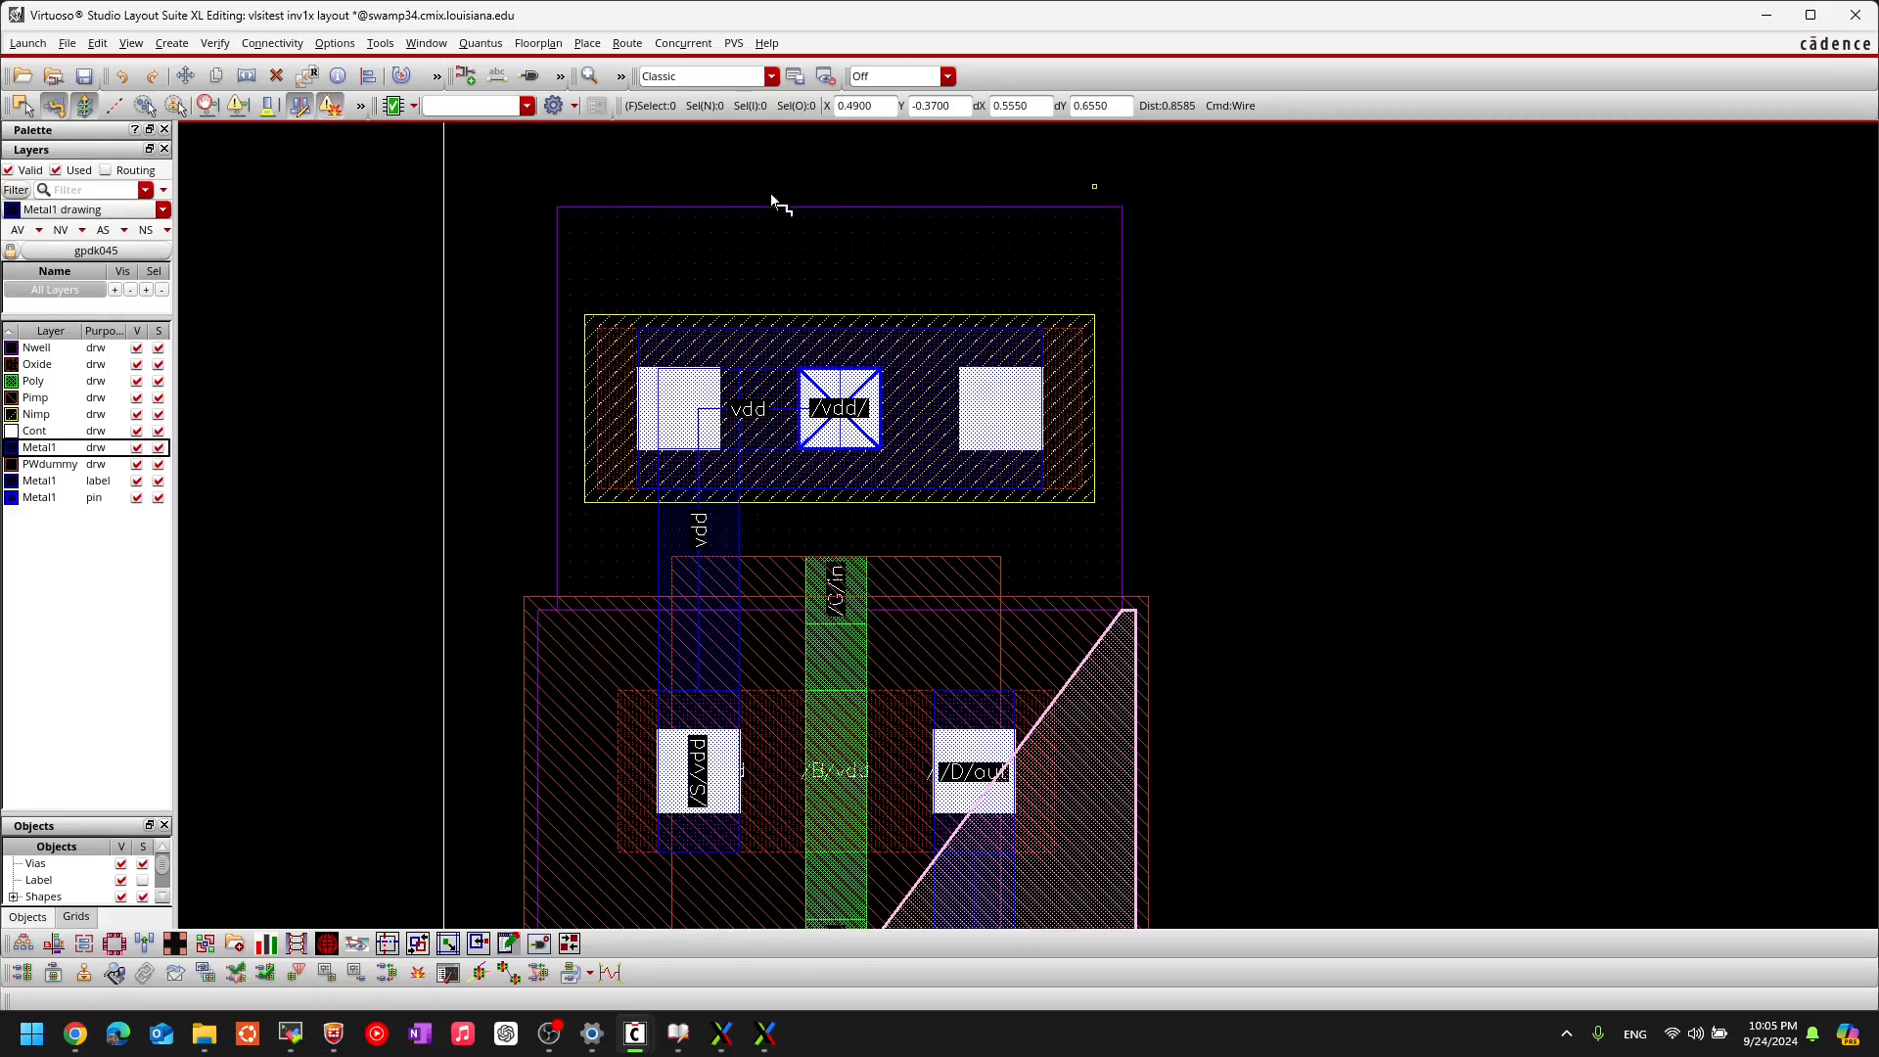
{"action": "scroll", "coordinate": [1143, 623], "scroll_direction": "up", "scroll_amount": 3, "text": "ctrl"}
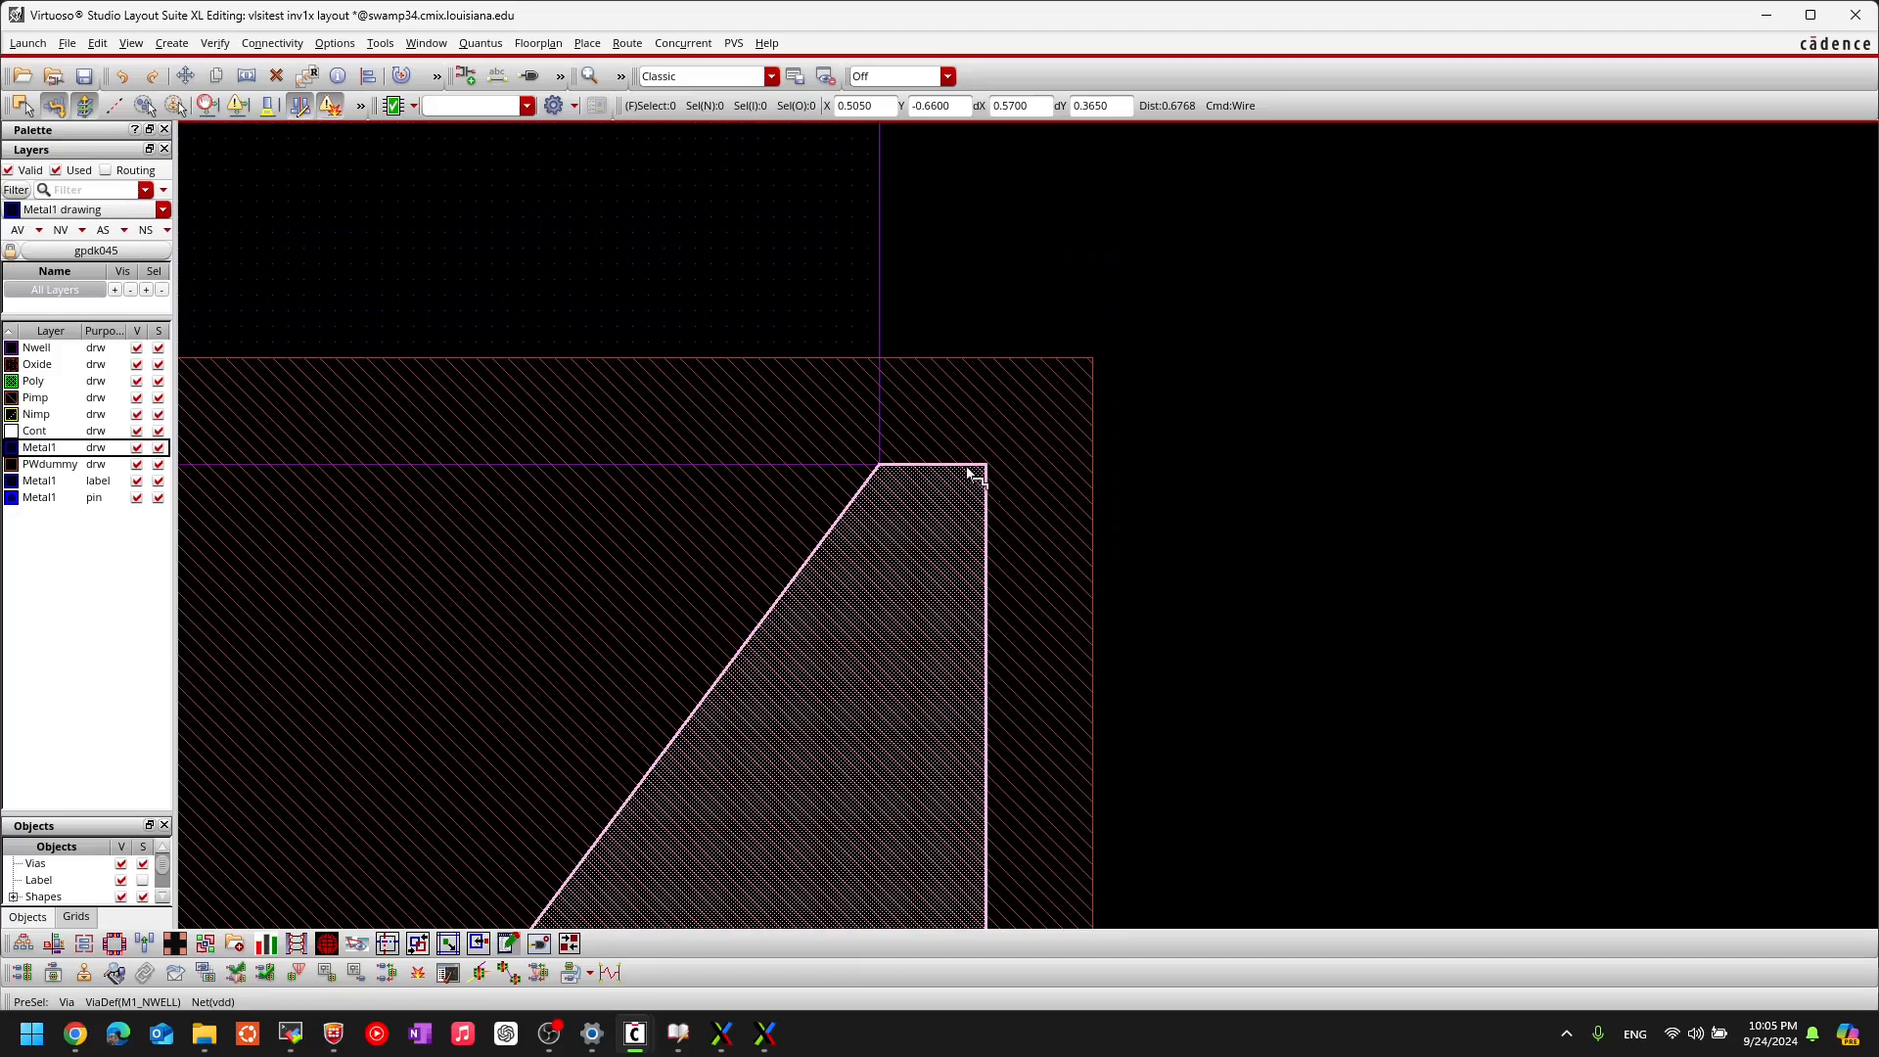
{"action": "scroll", "coordinate": [957, 474], "scroll_direction": "down", "scroll_amount": 3, "text": "ctrl"}
{"action": "scroll", "coordinate": [944, 474], "scroll_direction": "down", "scroll_amount": 2, "text": "ctrl"}
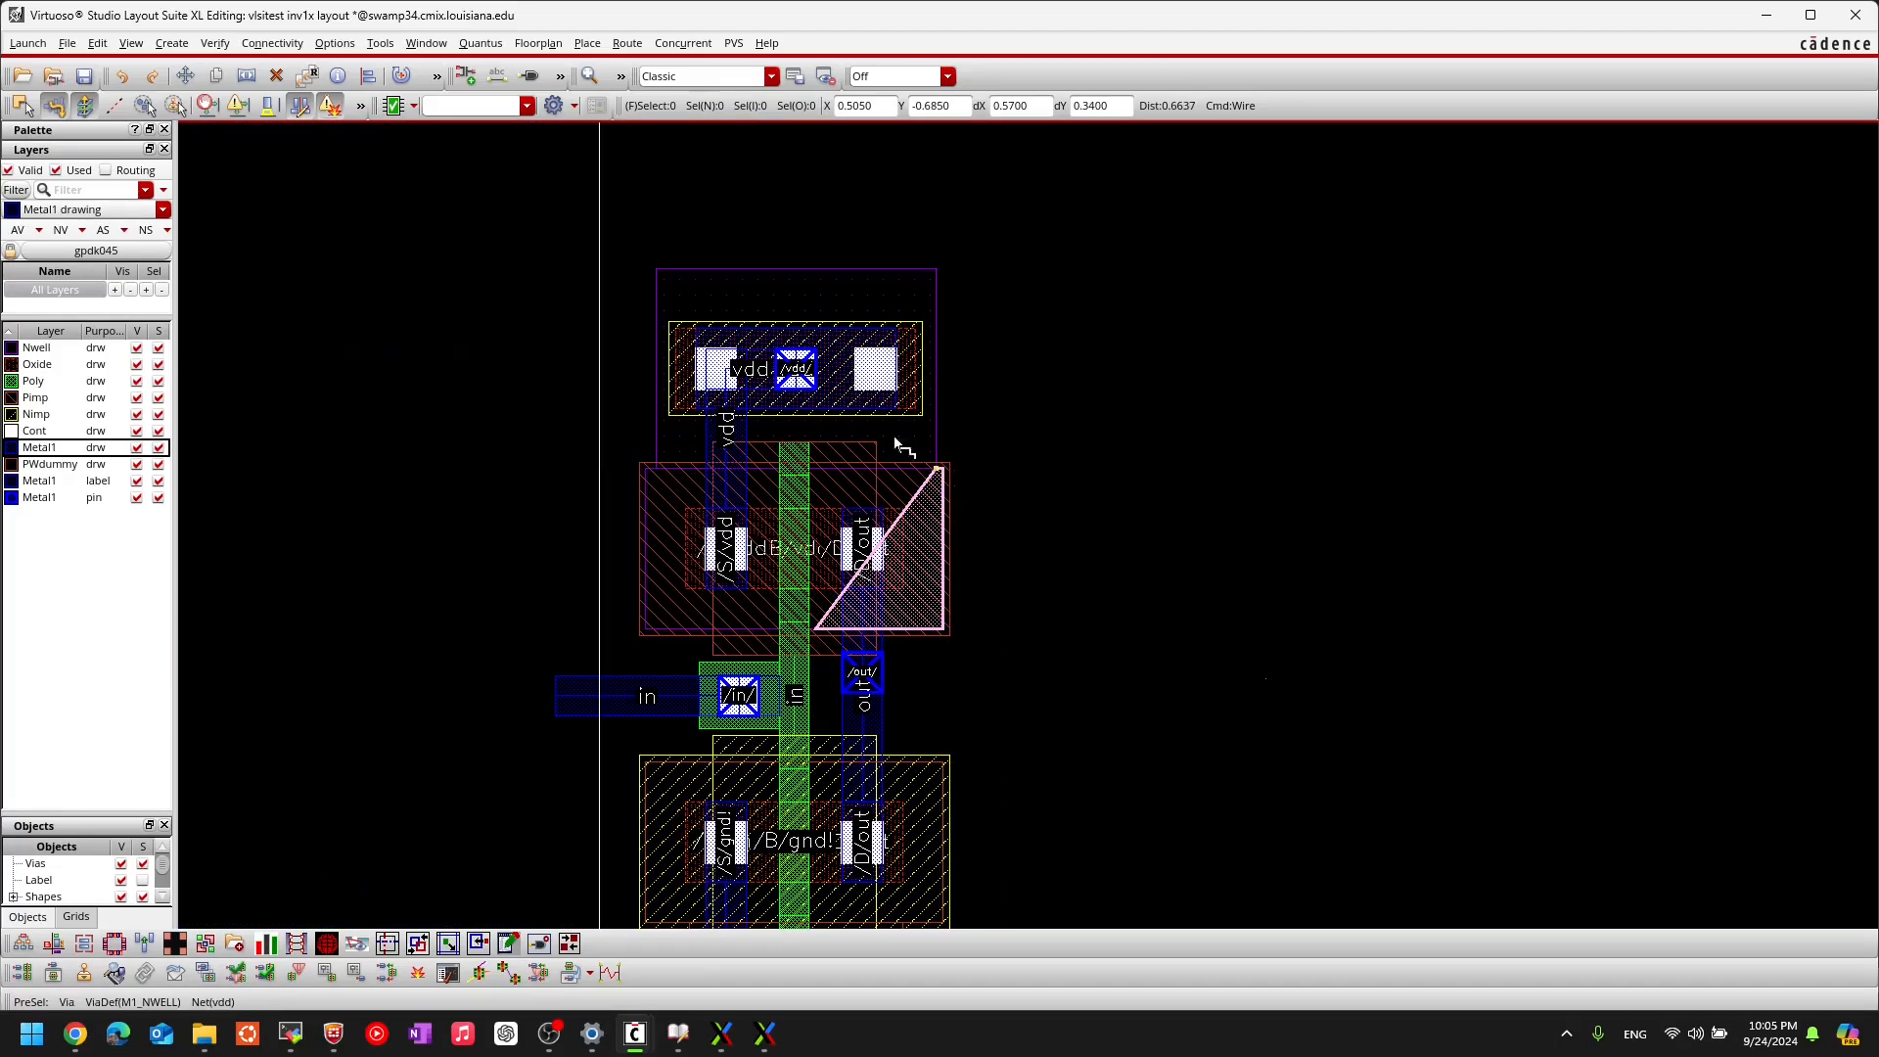
{"action": "scroll", "coordinate": [697, 235], "scroll_direction": "up", "scroll_amount": 1, "text": "ctrl"}
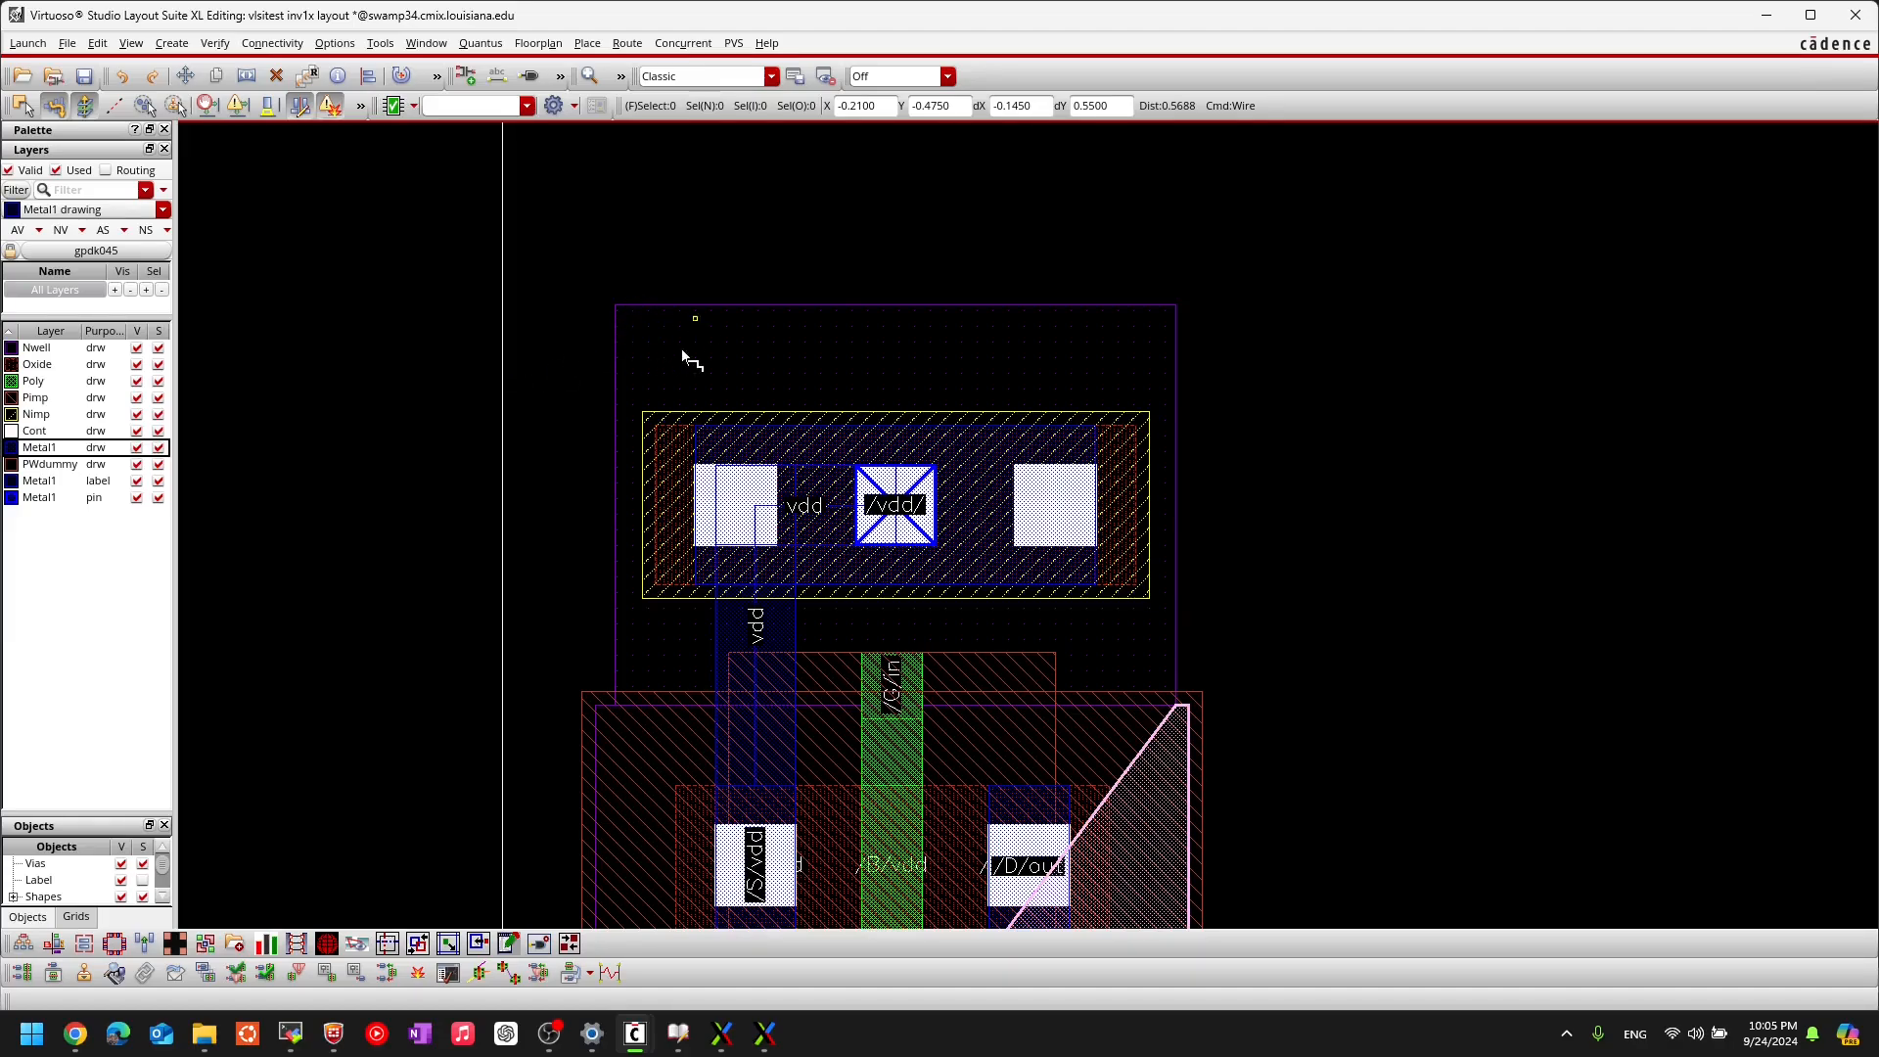
Step: Cancel the active wire command, fit the whole inverter in view, and make Nwell drawing the active layer
{"action": "left_click", "coordinate": [36, 350]}
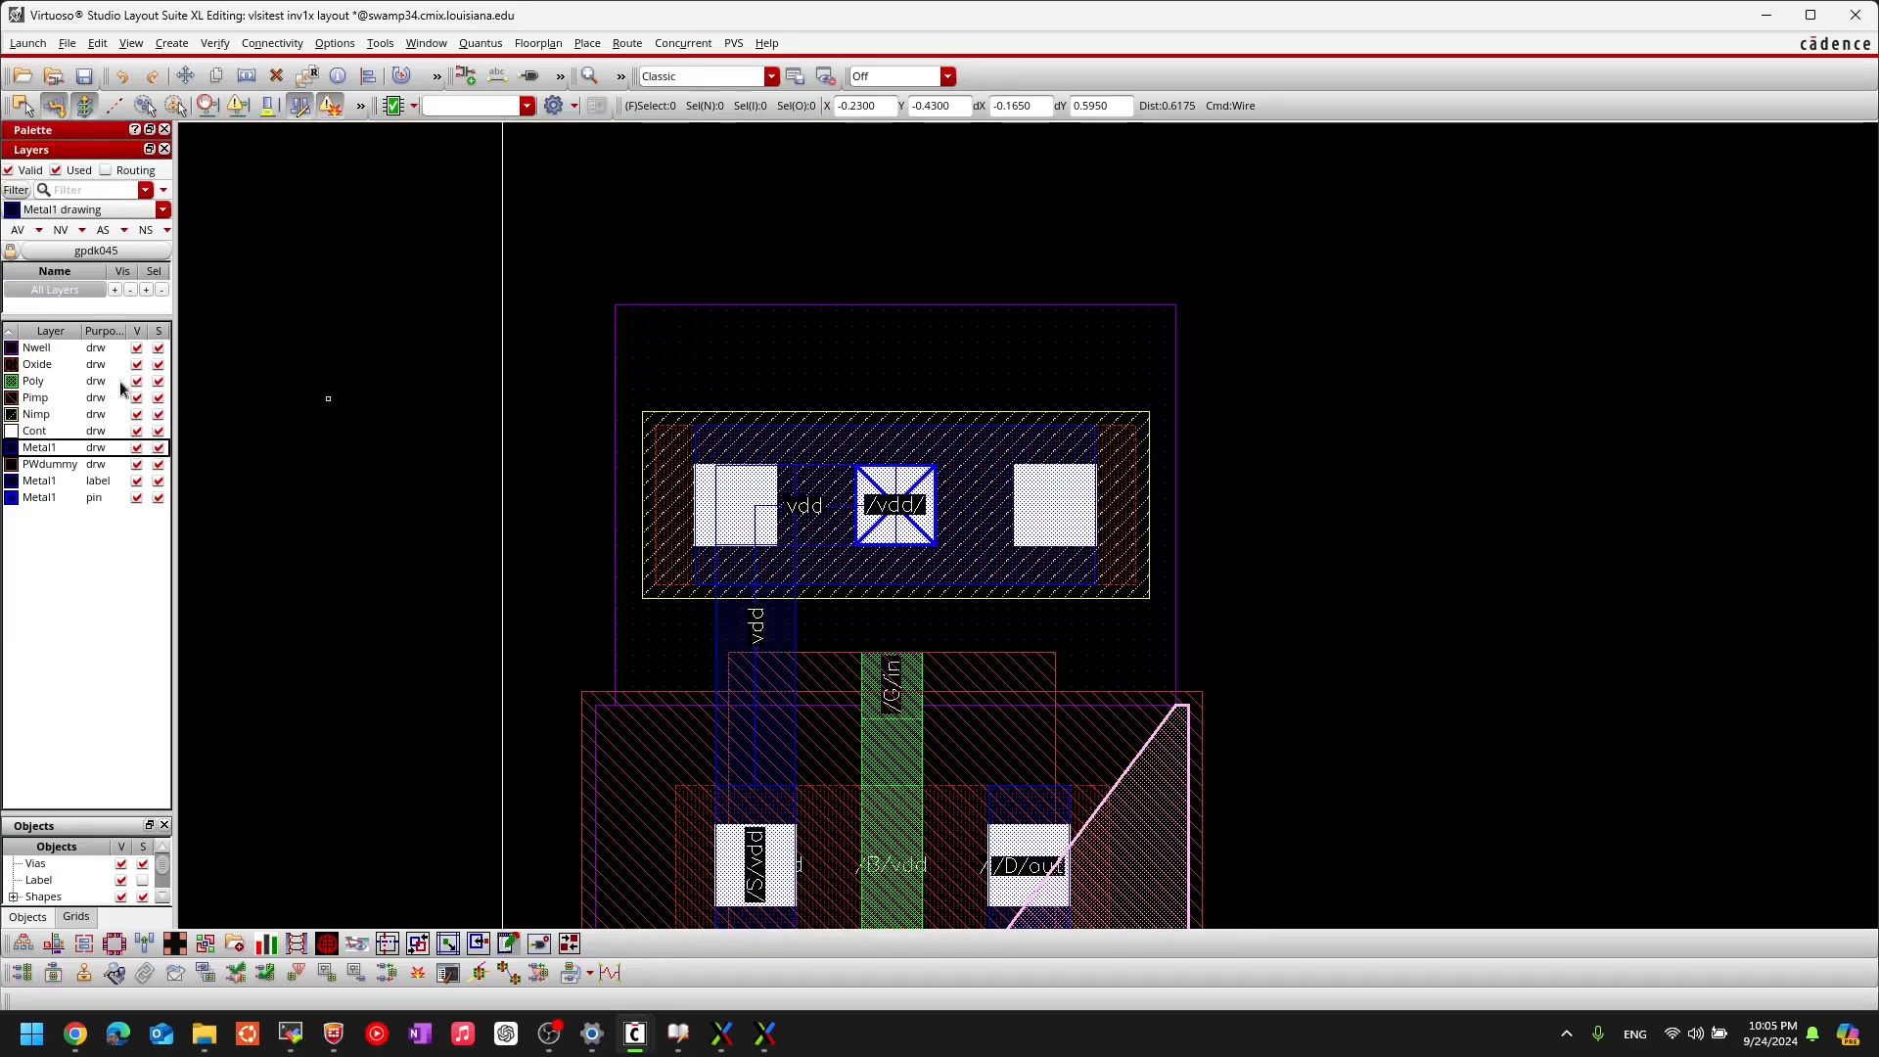
{"action": "key", "text": "Escape"}
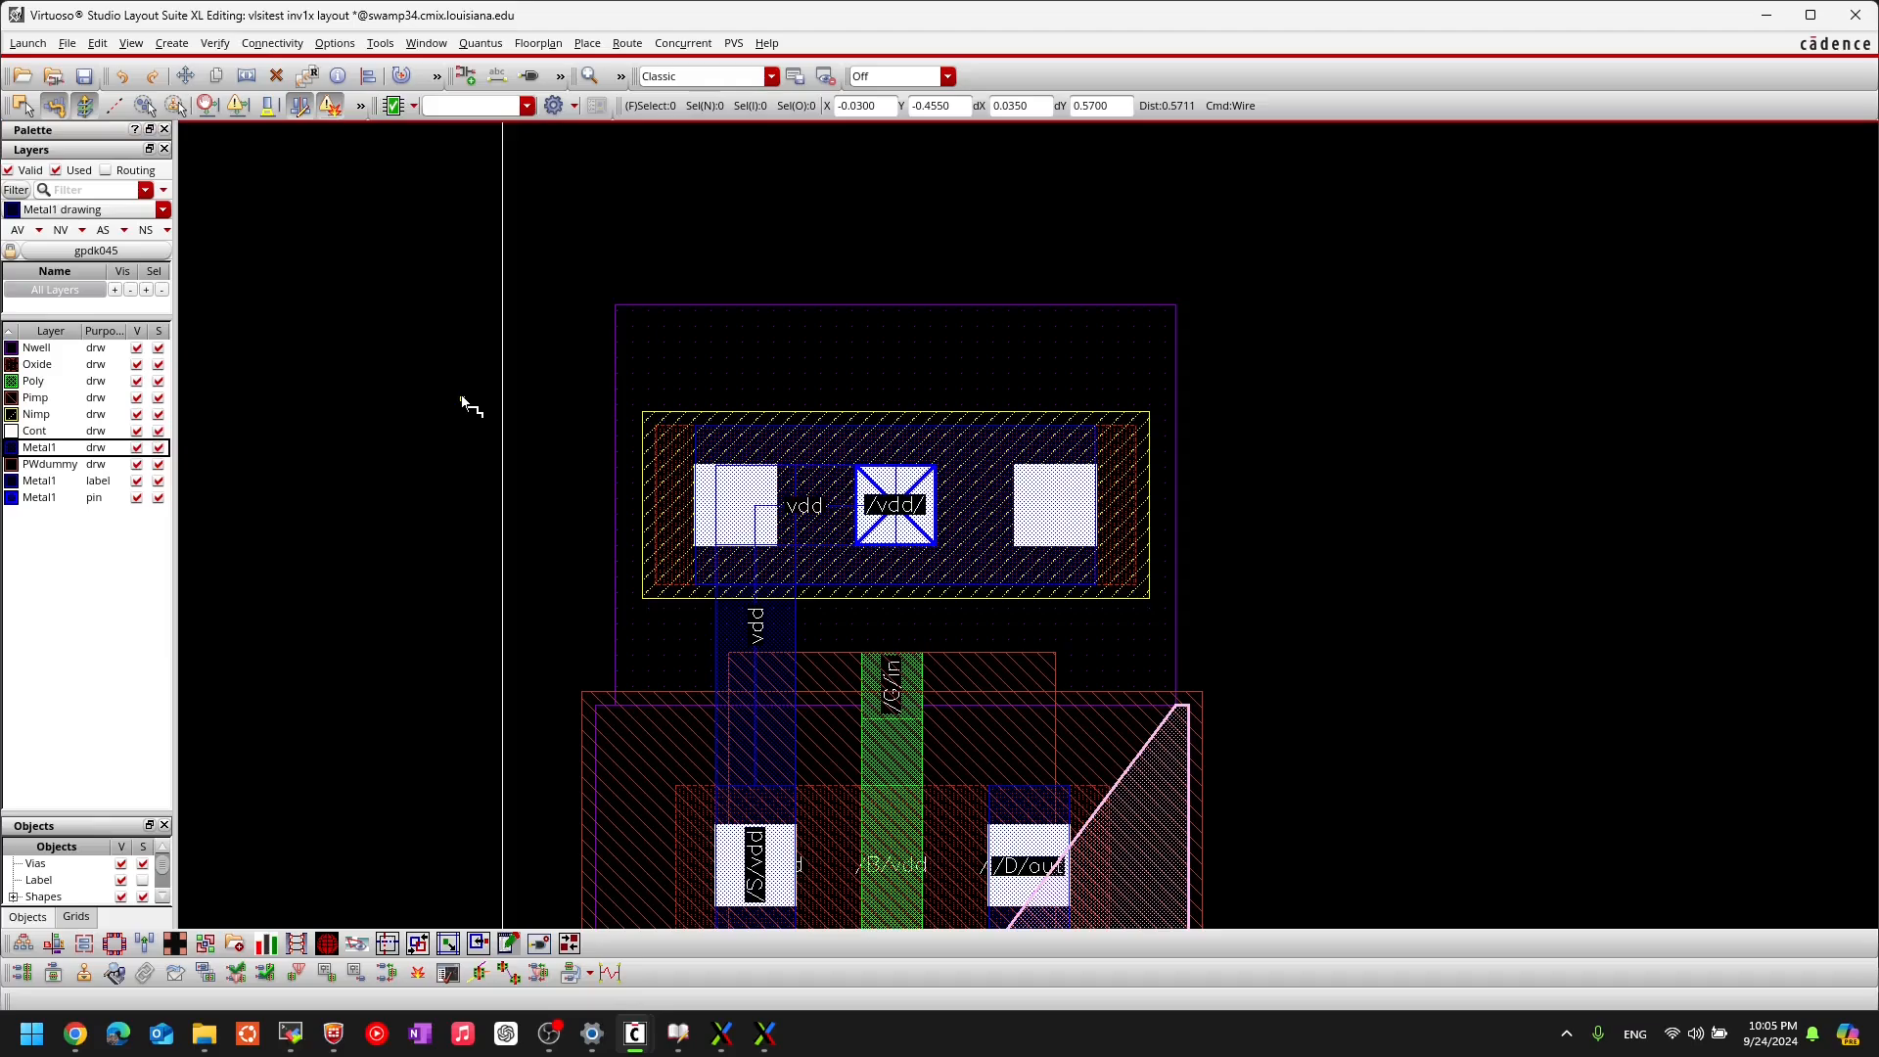
{"action": "scroll", "coordinate": [464, 402], "scroll_direction": "down", "scroll_amount": 3, "text": "ctrl"}
{"action": "scroll", "coordinate": [464, 409], "scroll_direction": "up", "scroll_amount": 2, "text": "ctrl"}
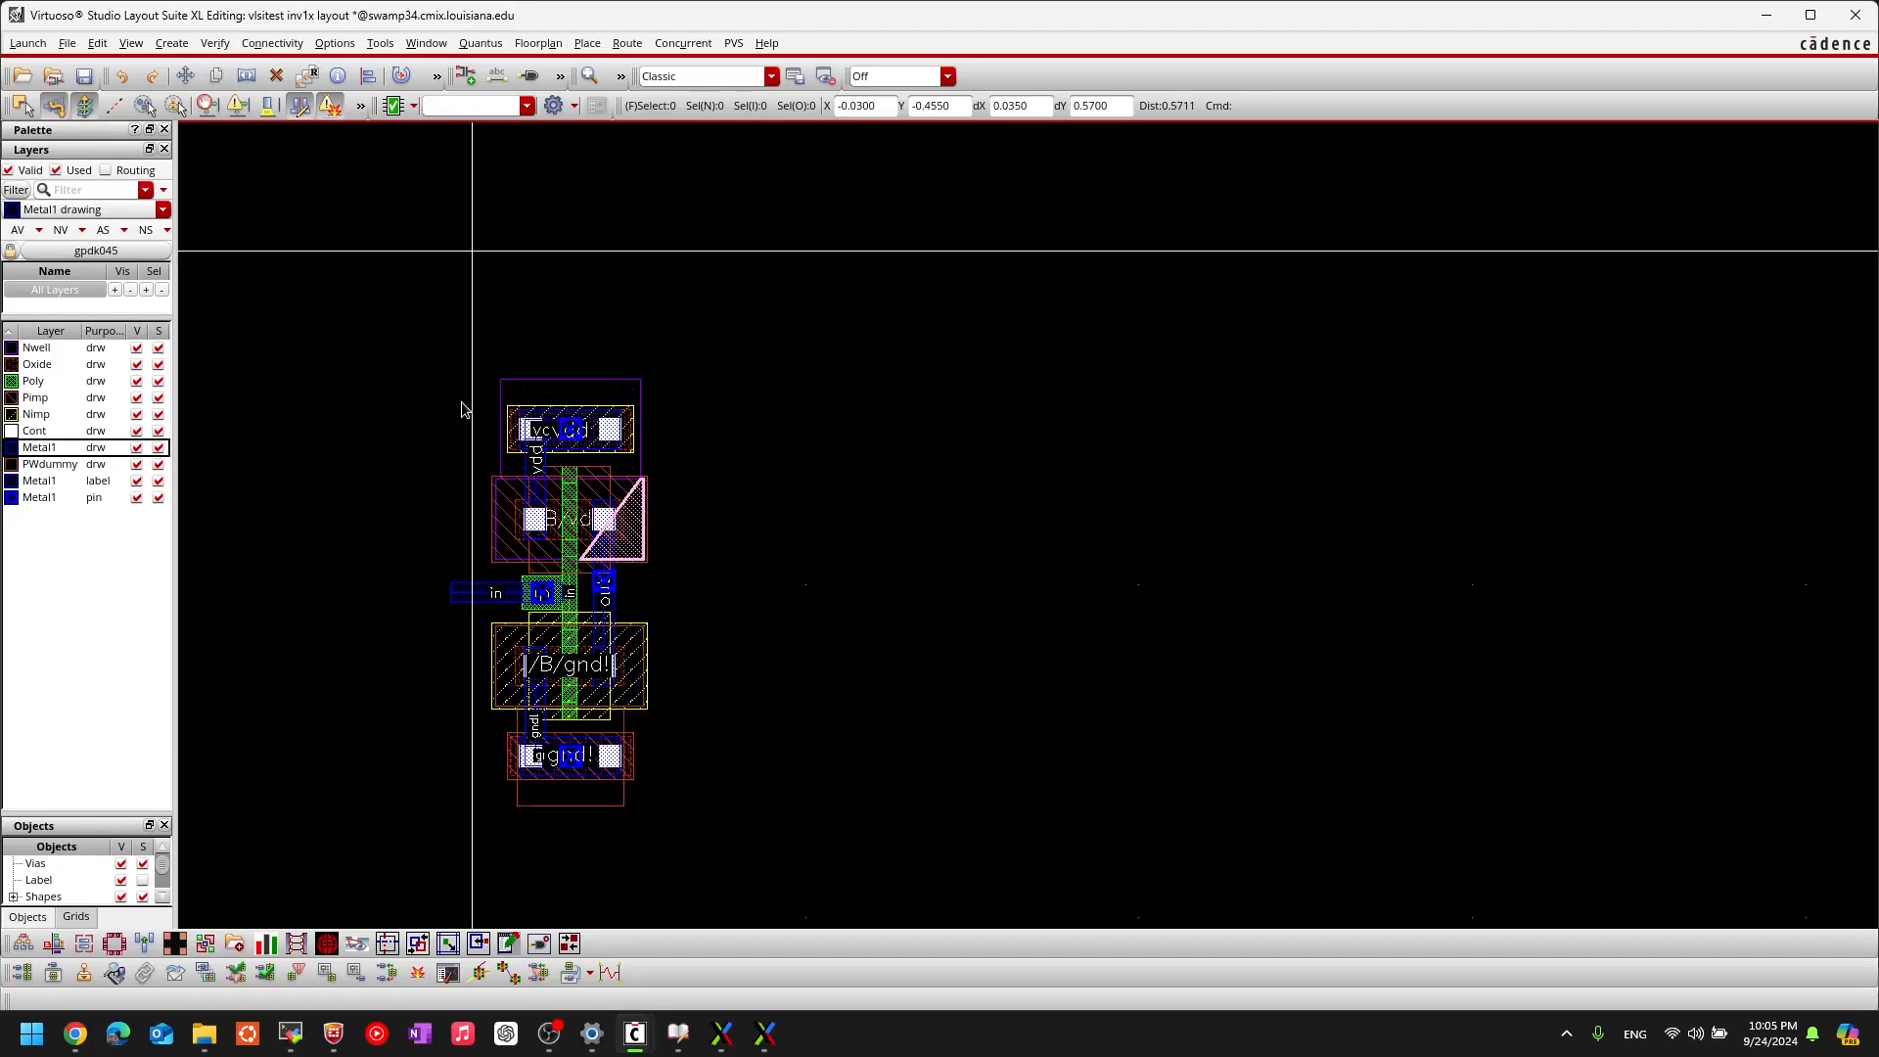
{"action": "key", "text": "f"}
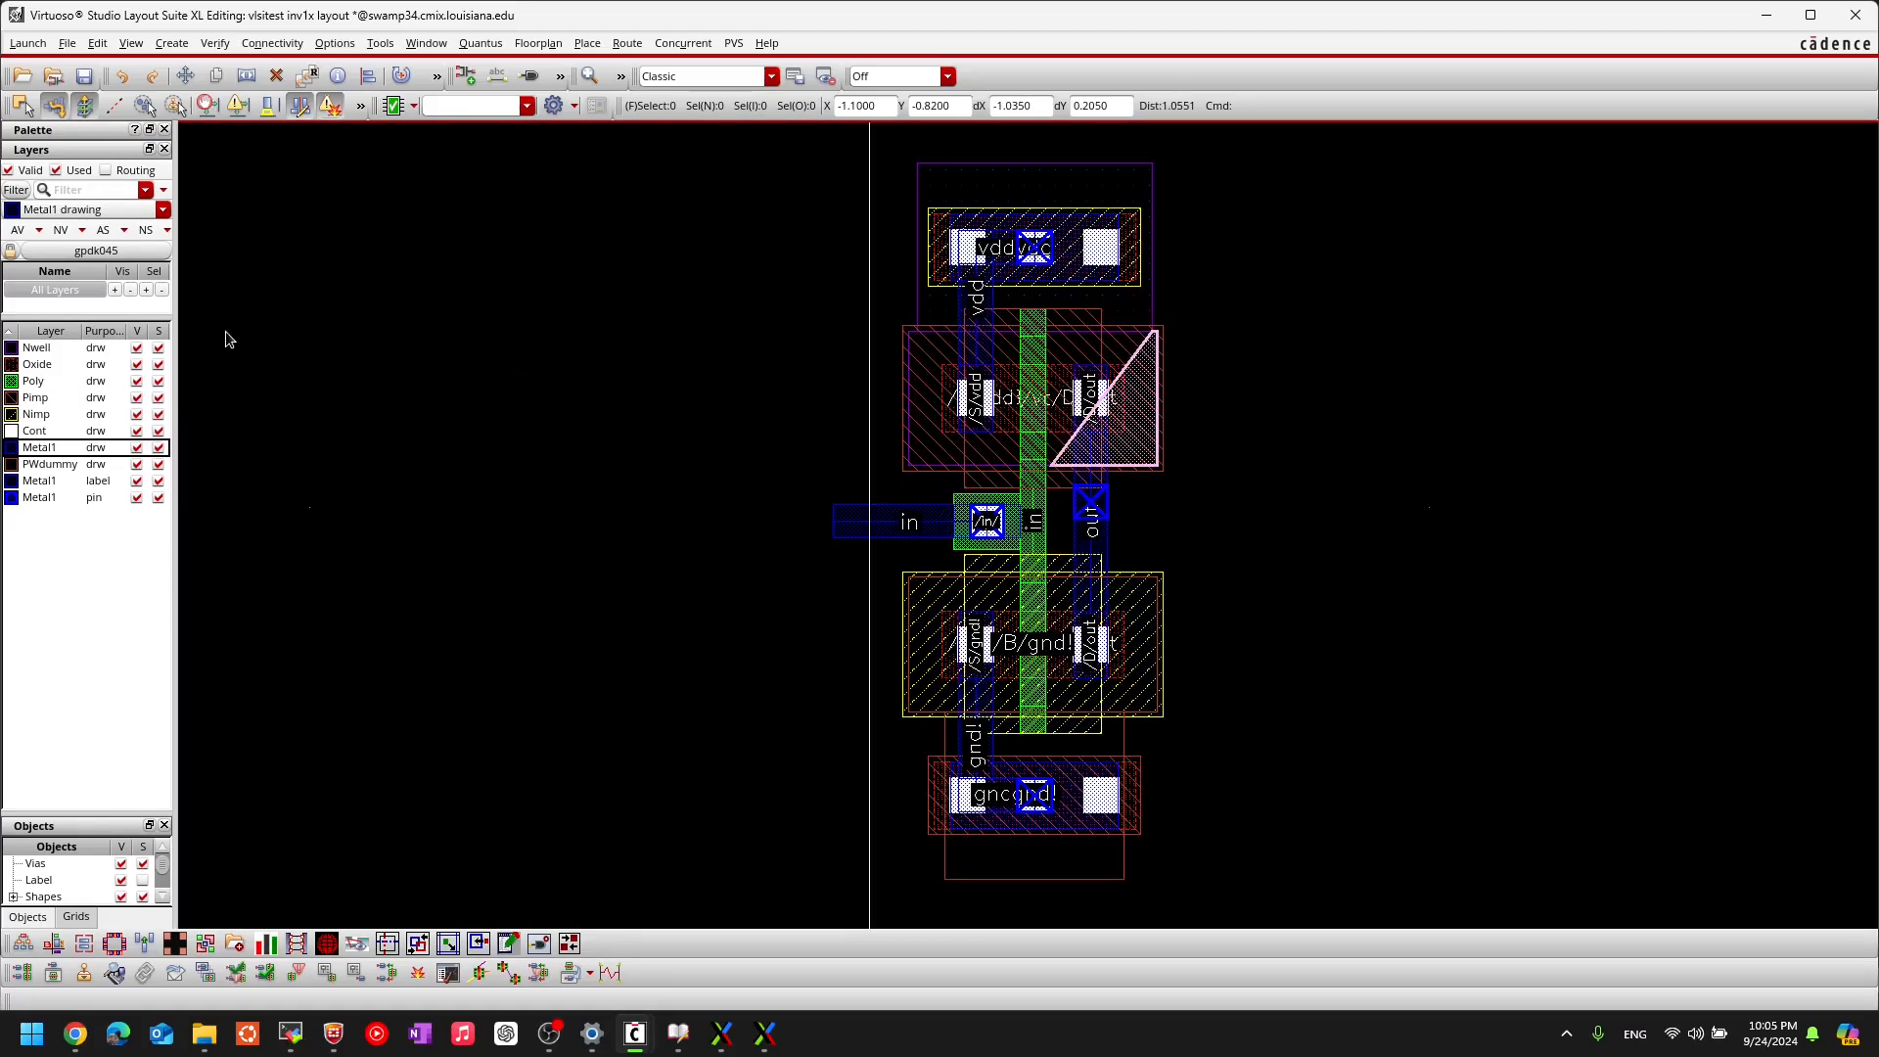
{"action": "left_click", "coordinate": [61, 348]}
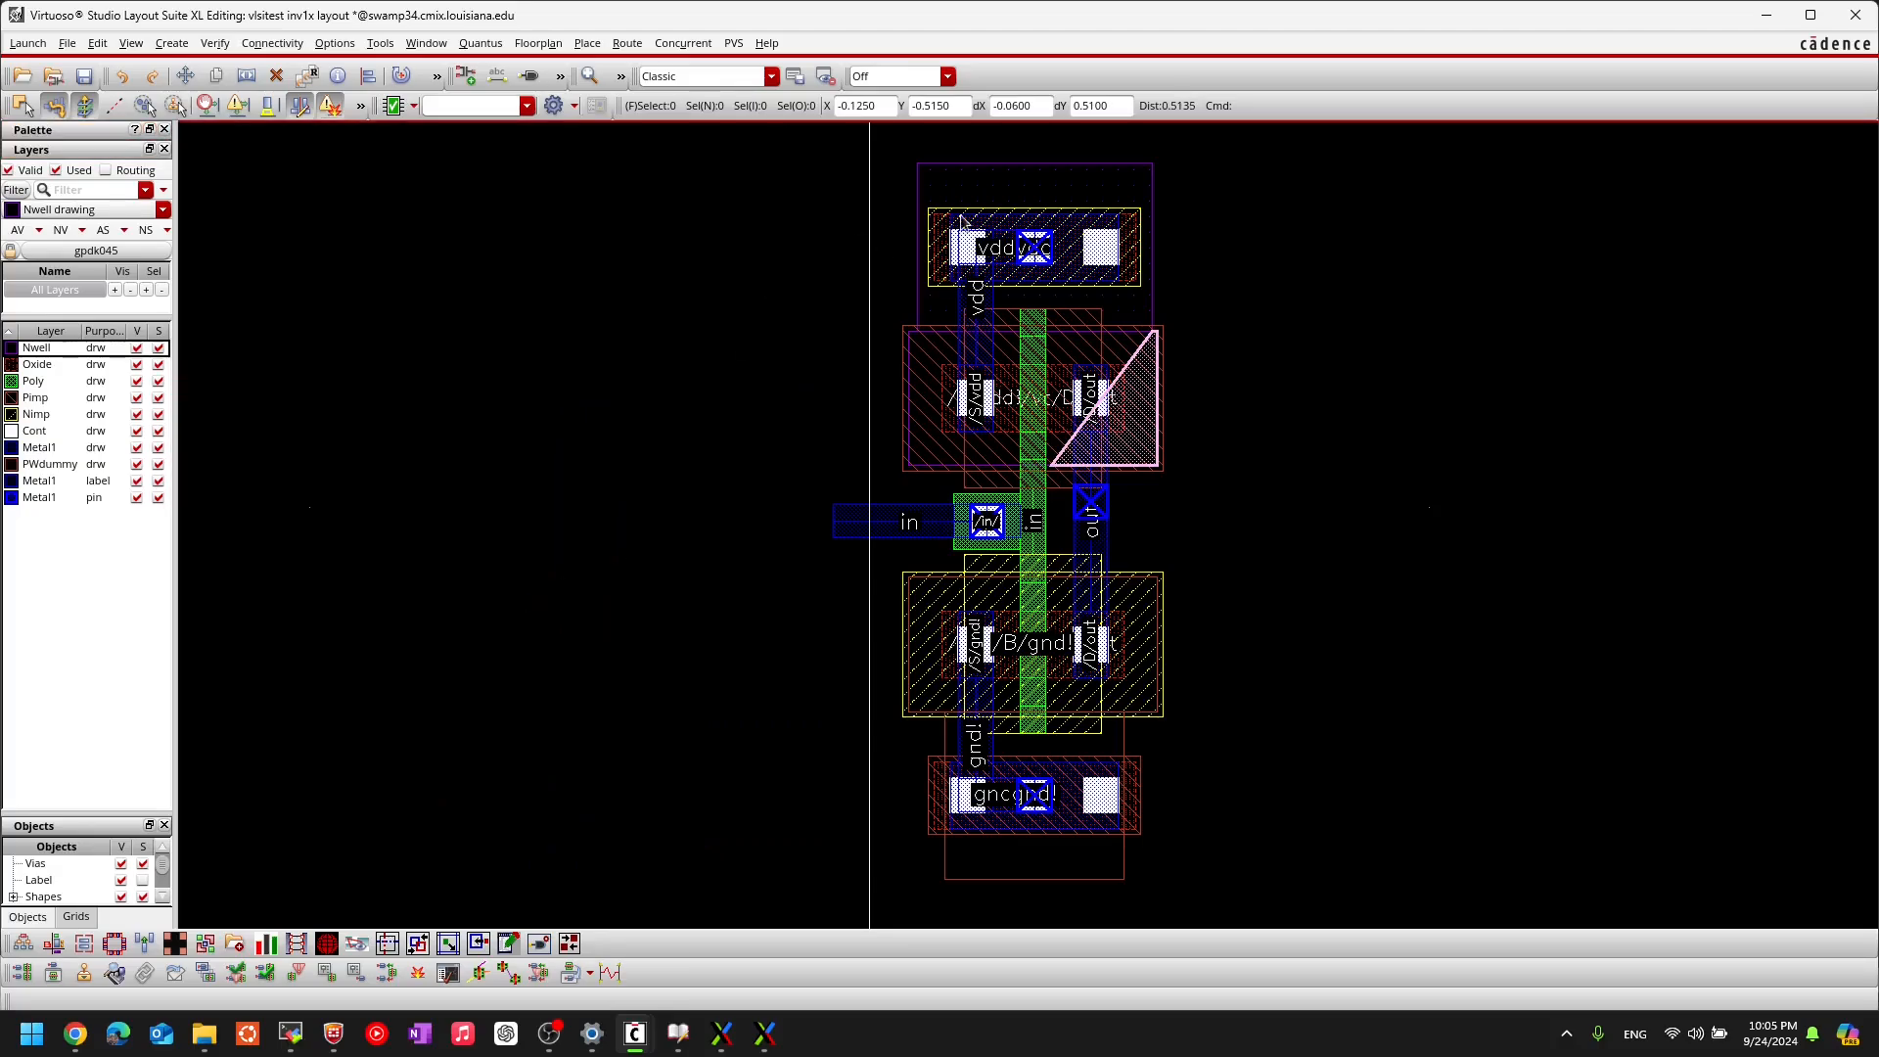
{"action": "scroll", "coordinate": [965, 183], "scroll_direction": "up", "scroll_amount": 2, "text": "ctrl"}
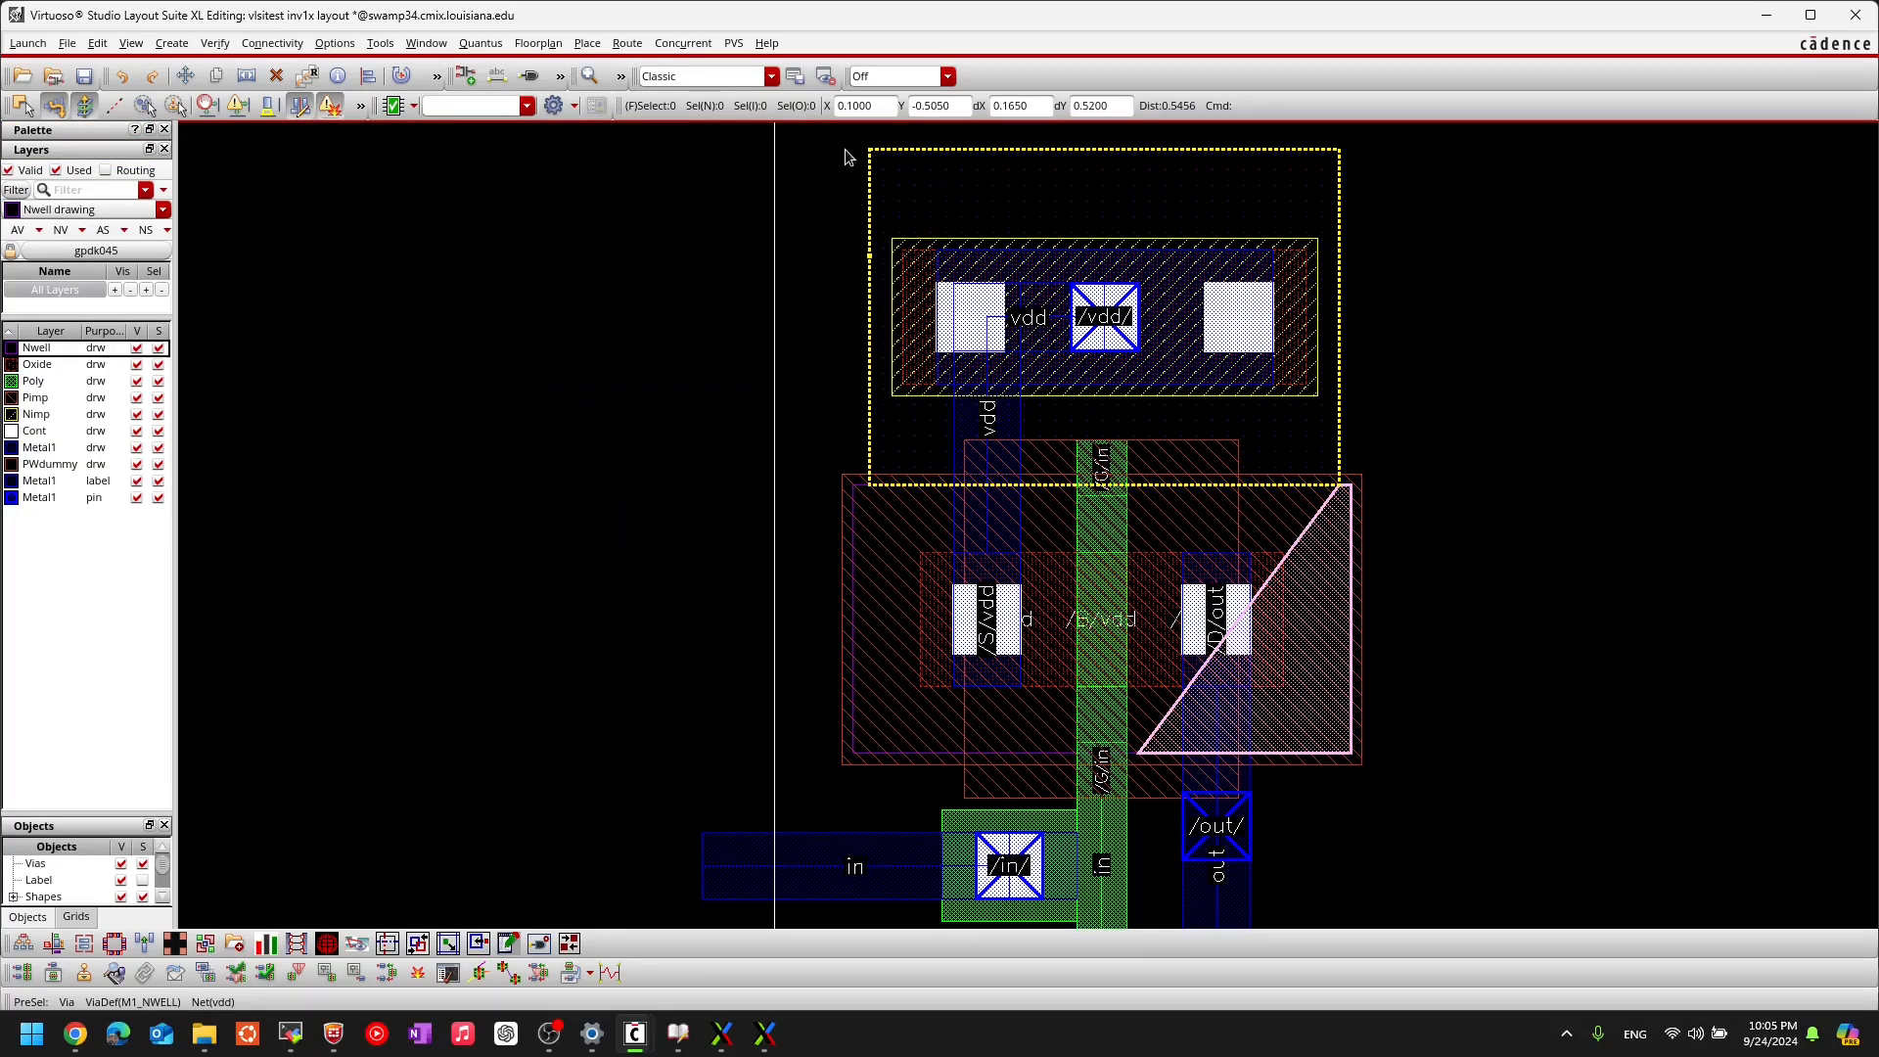
{"action": "key", "text": "r"}
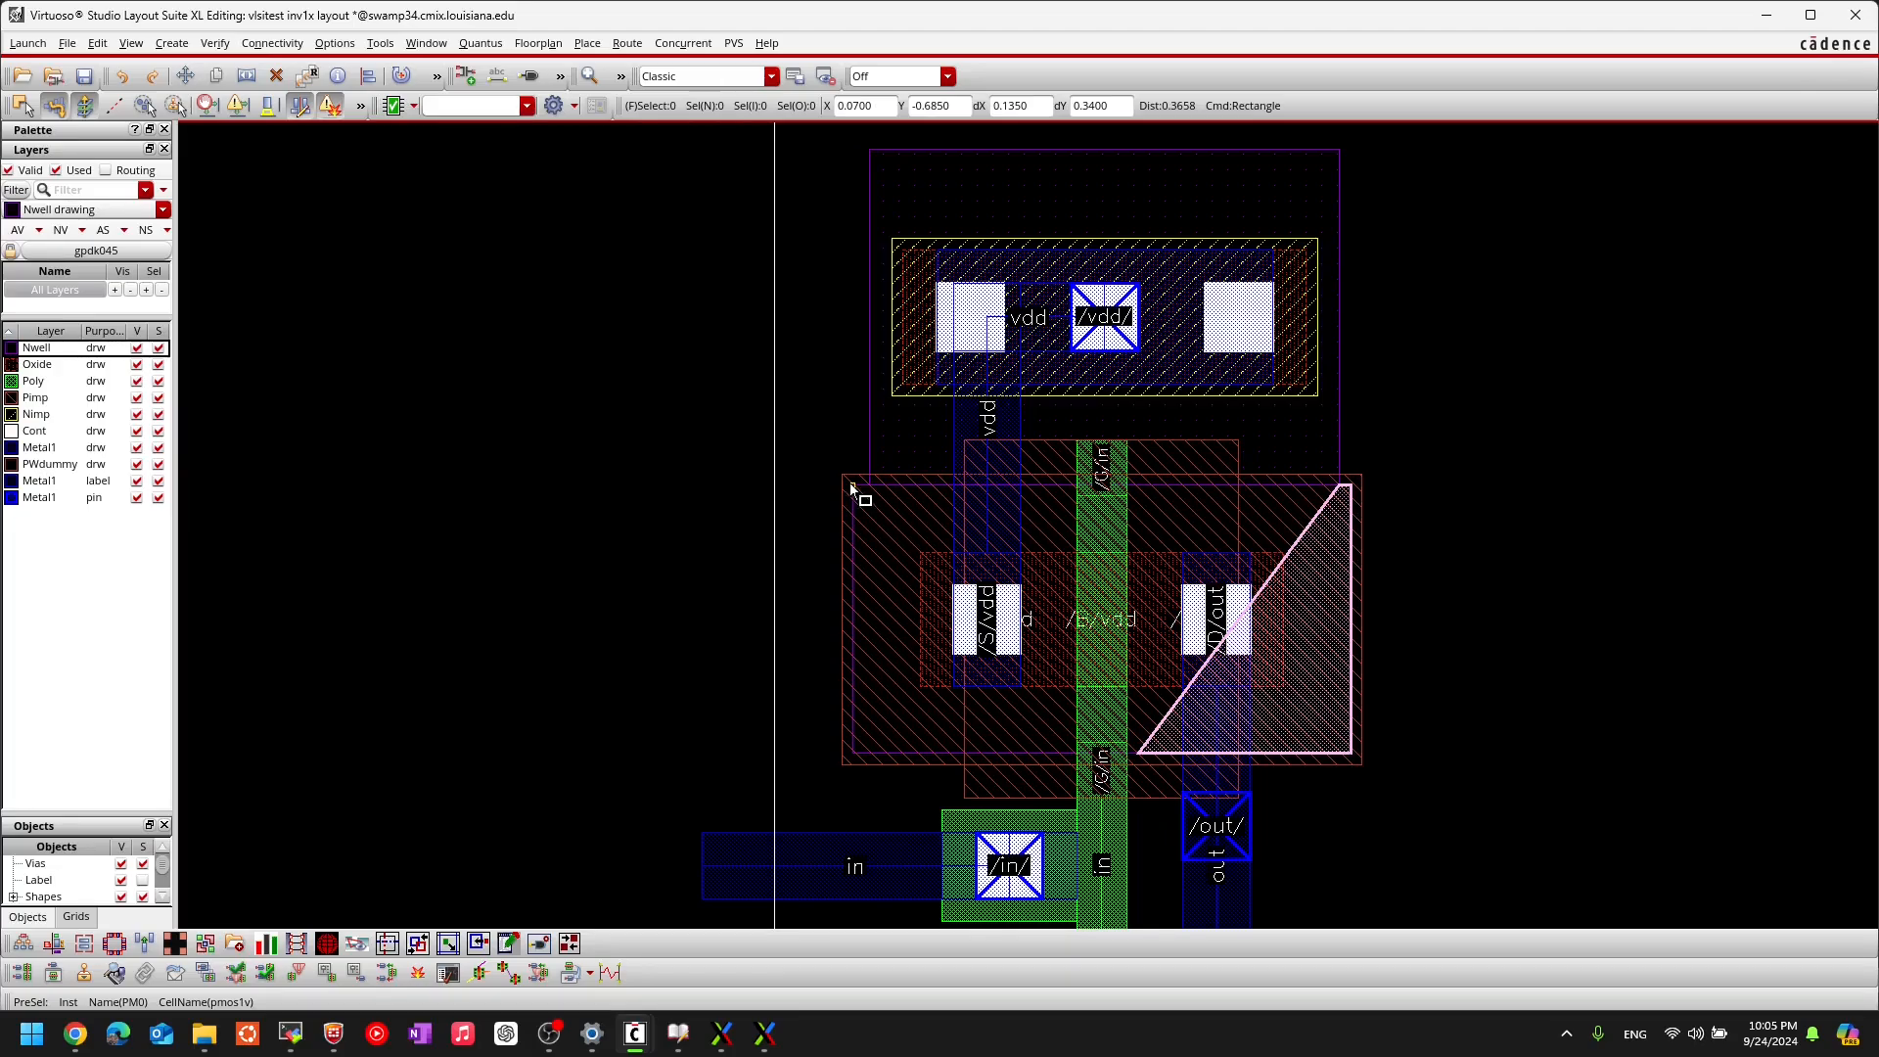
{"action": "left_click", "coordinate": [850, 484]}
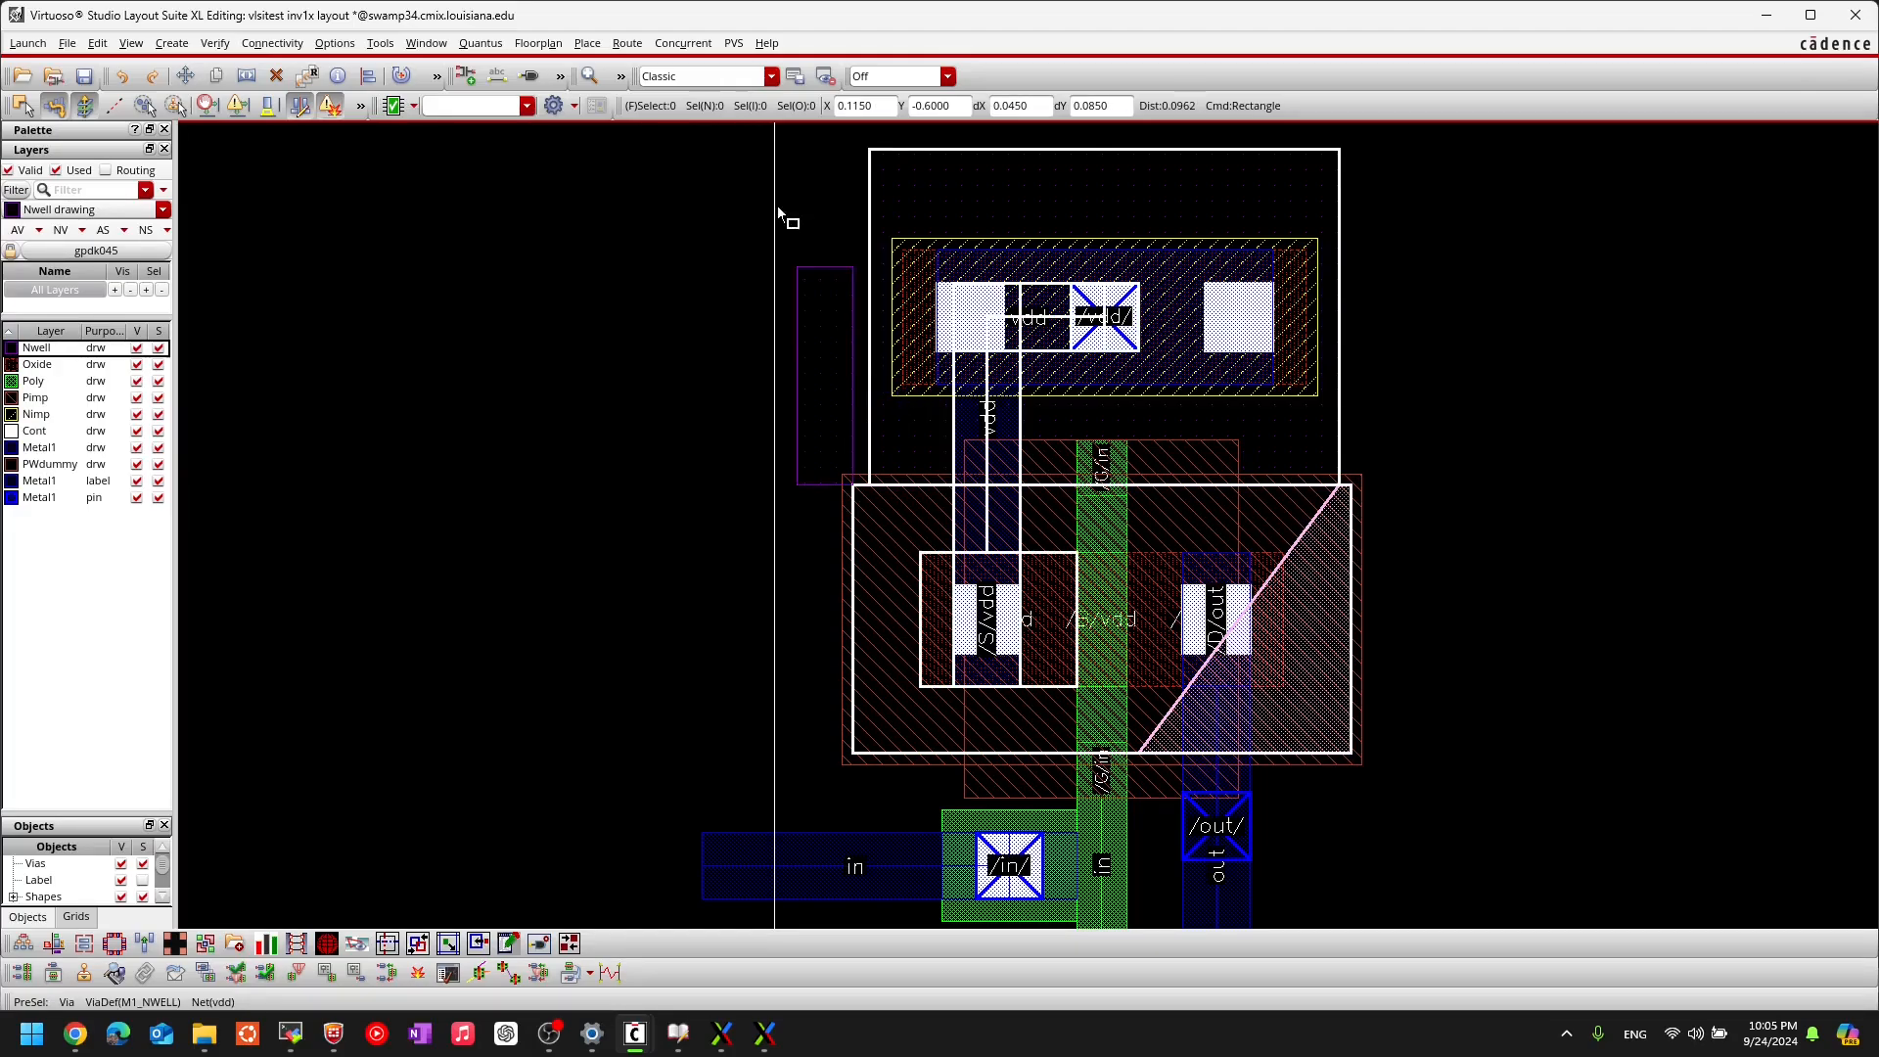
{"action": "key", "text": "Escape"}
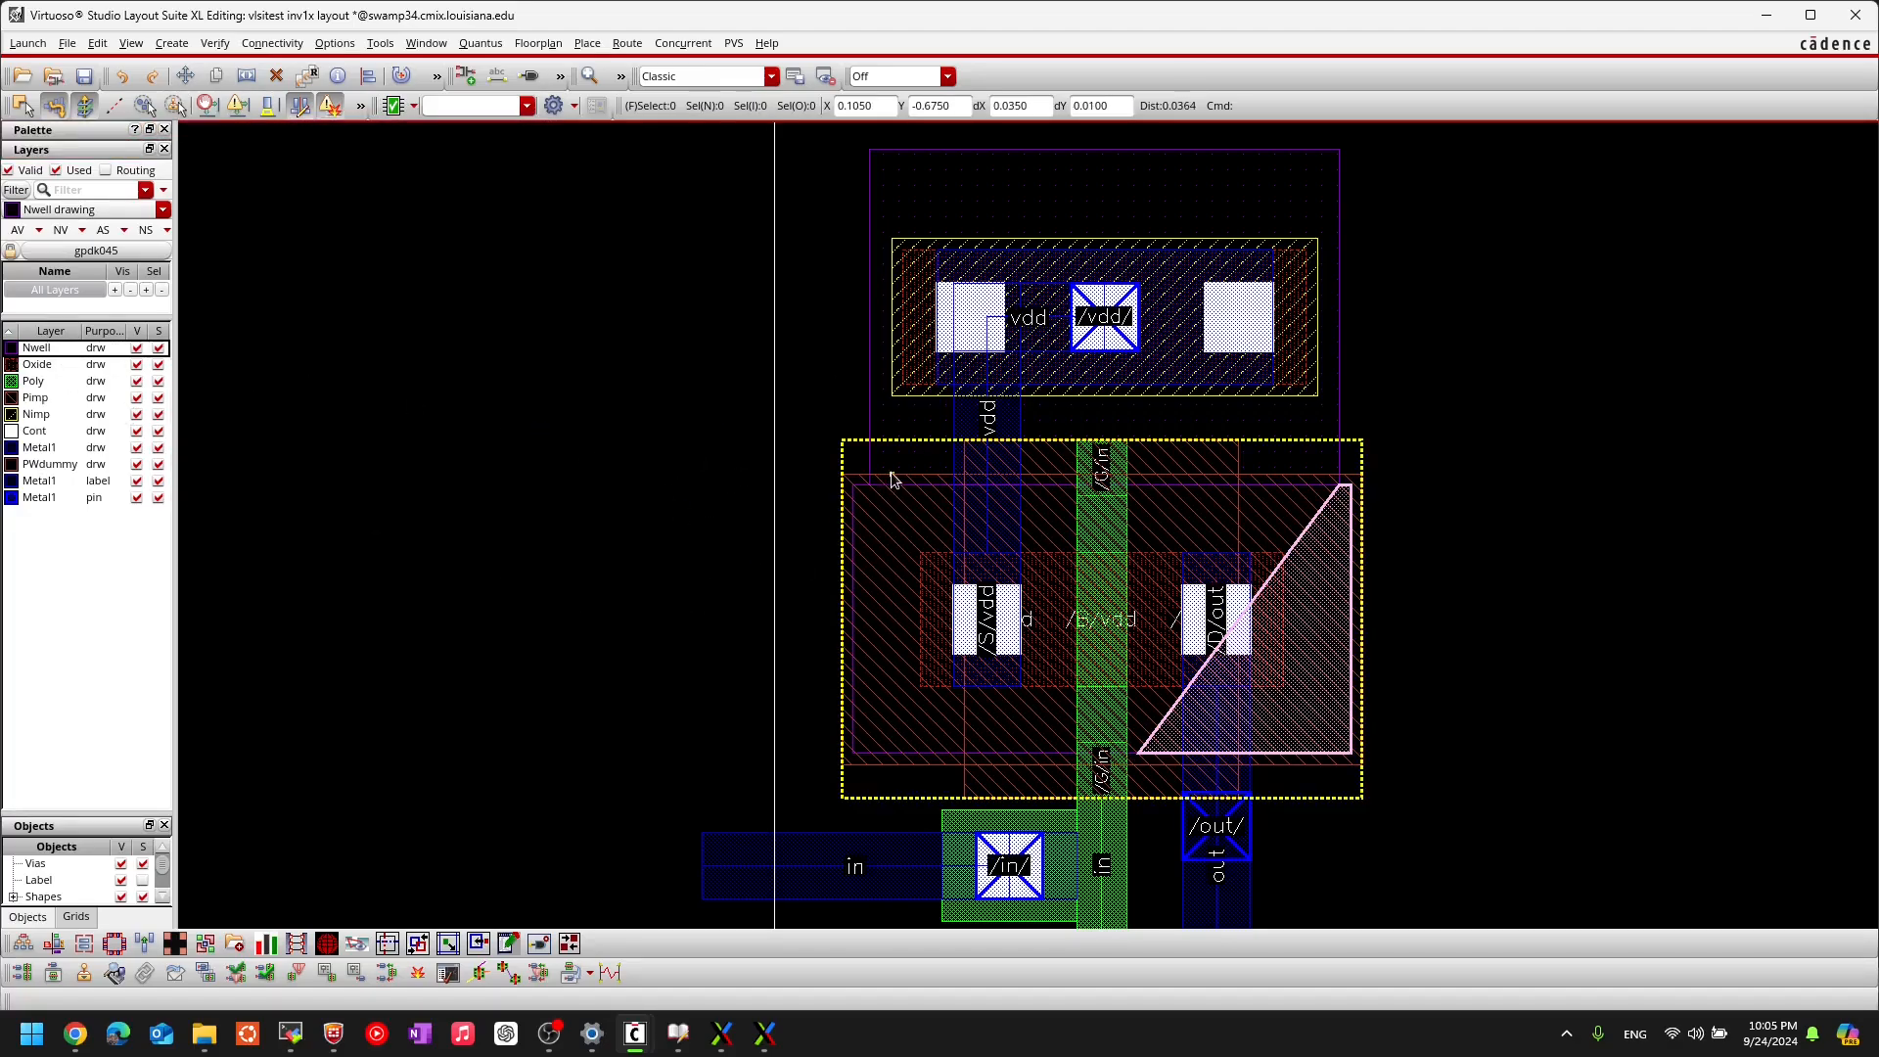
Step: Draw an Nwell rectangle 0.445 by 0.3 from the PMOS well's upper-left corner to the vdd contact well's top edge, flush with the PMOS well's right edge
{"action": "key", "text": "r"}
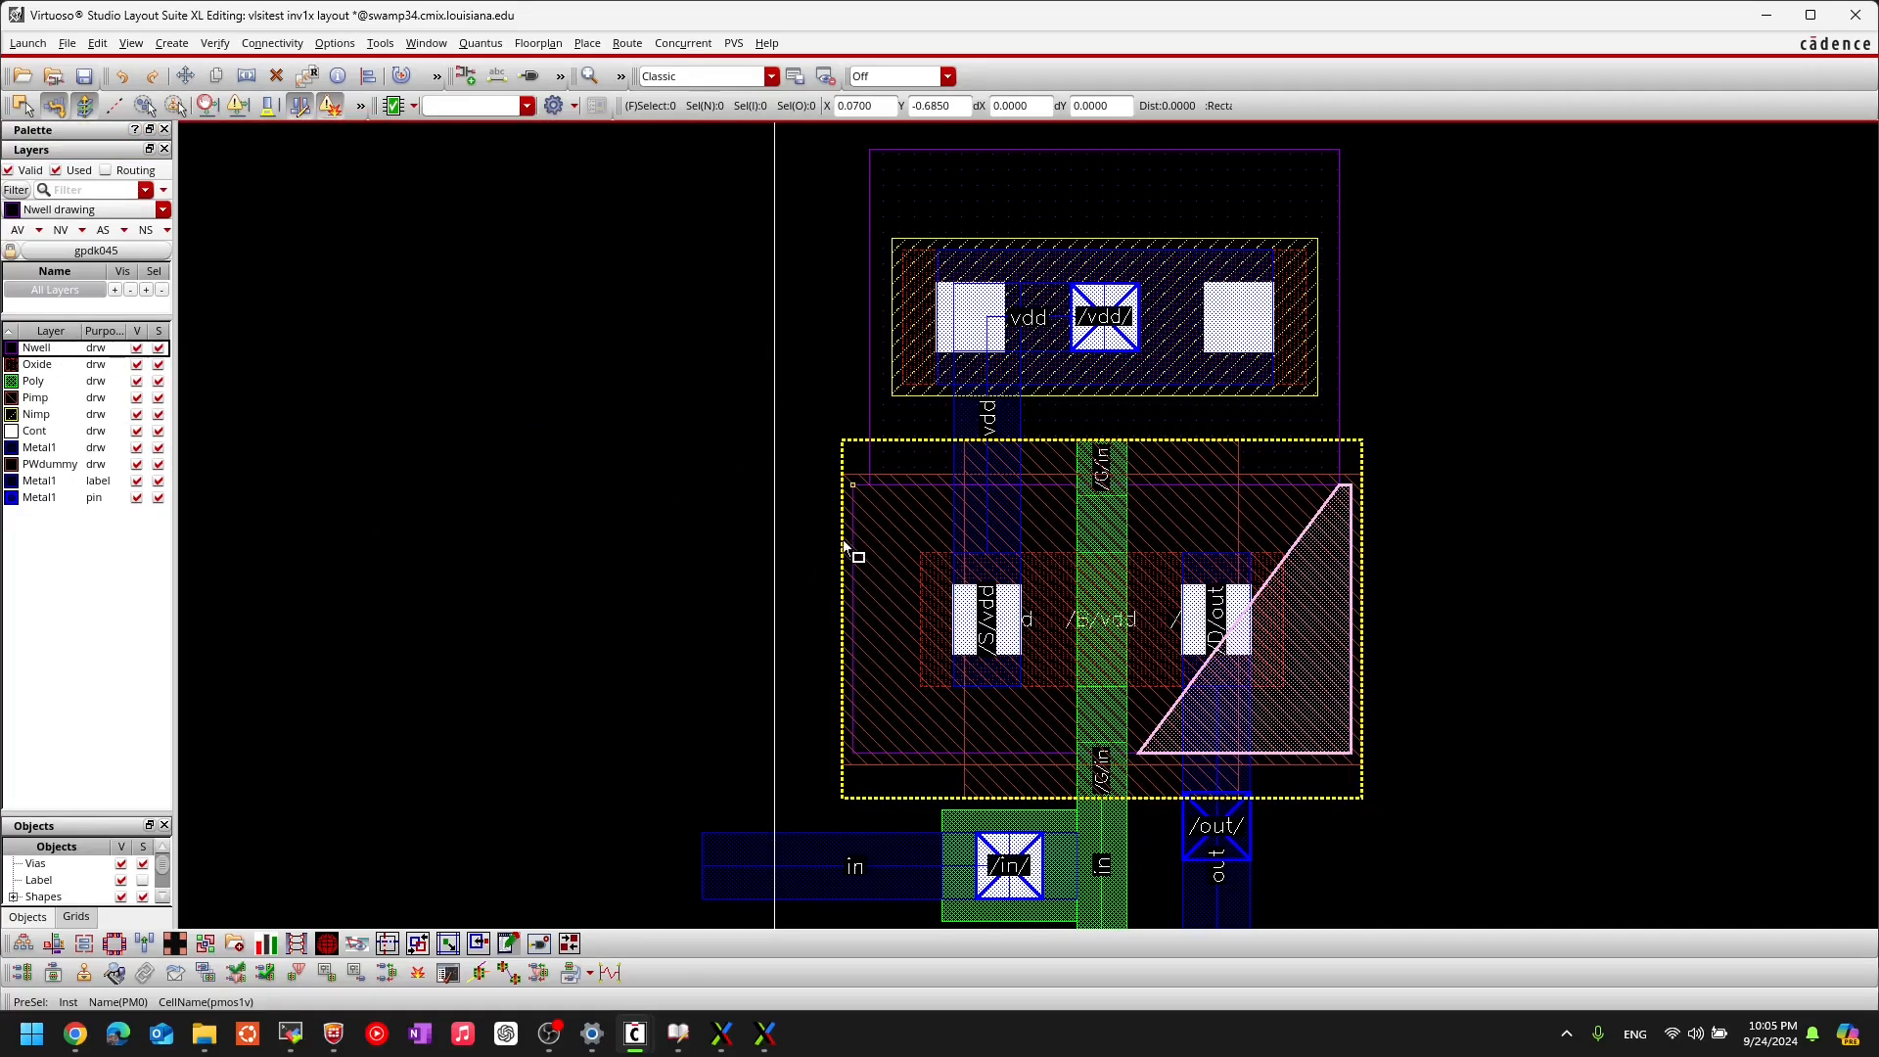
{"action": "scroll", "coordinate": [849, 550], "scroll_direction": "up", "scroll_amount": 2}
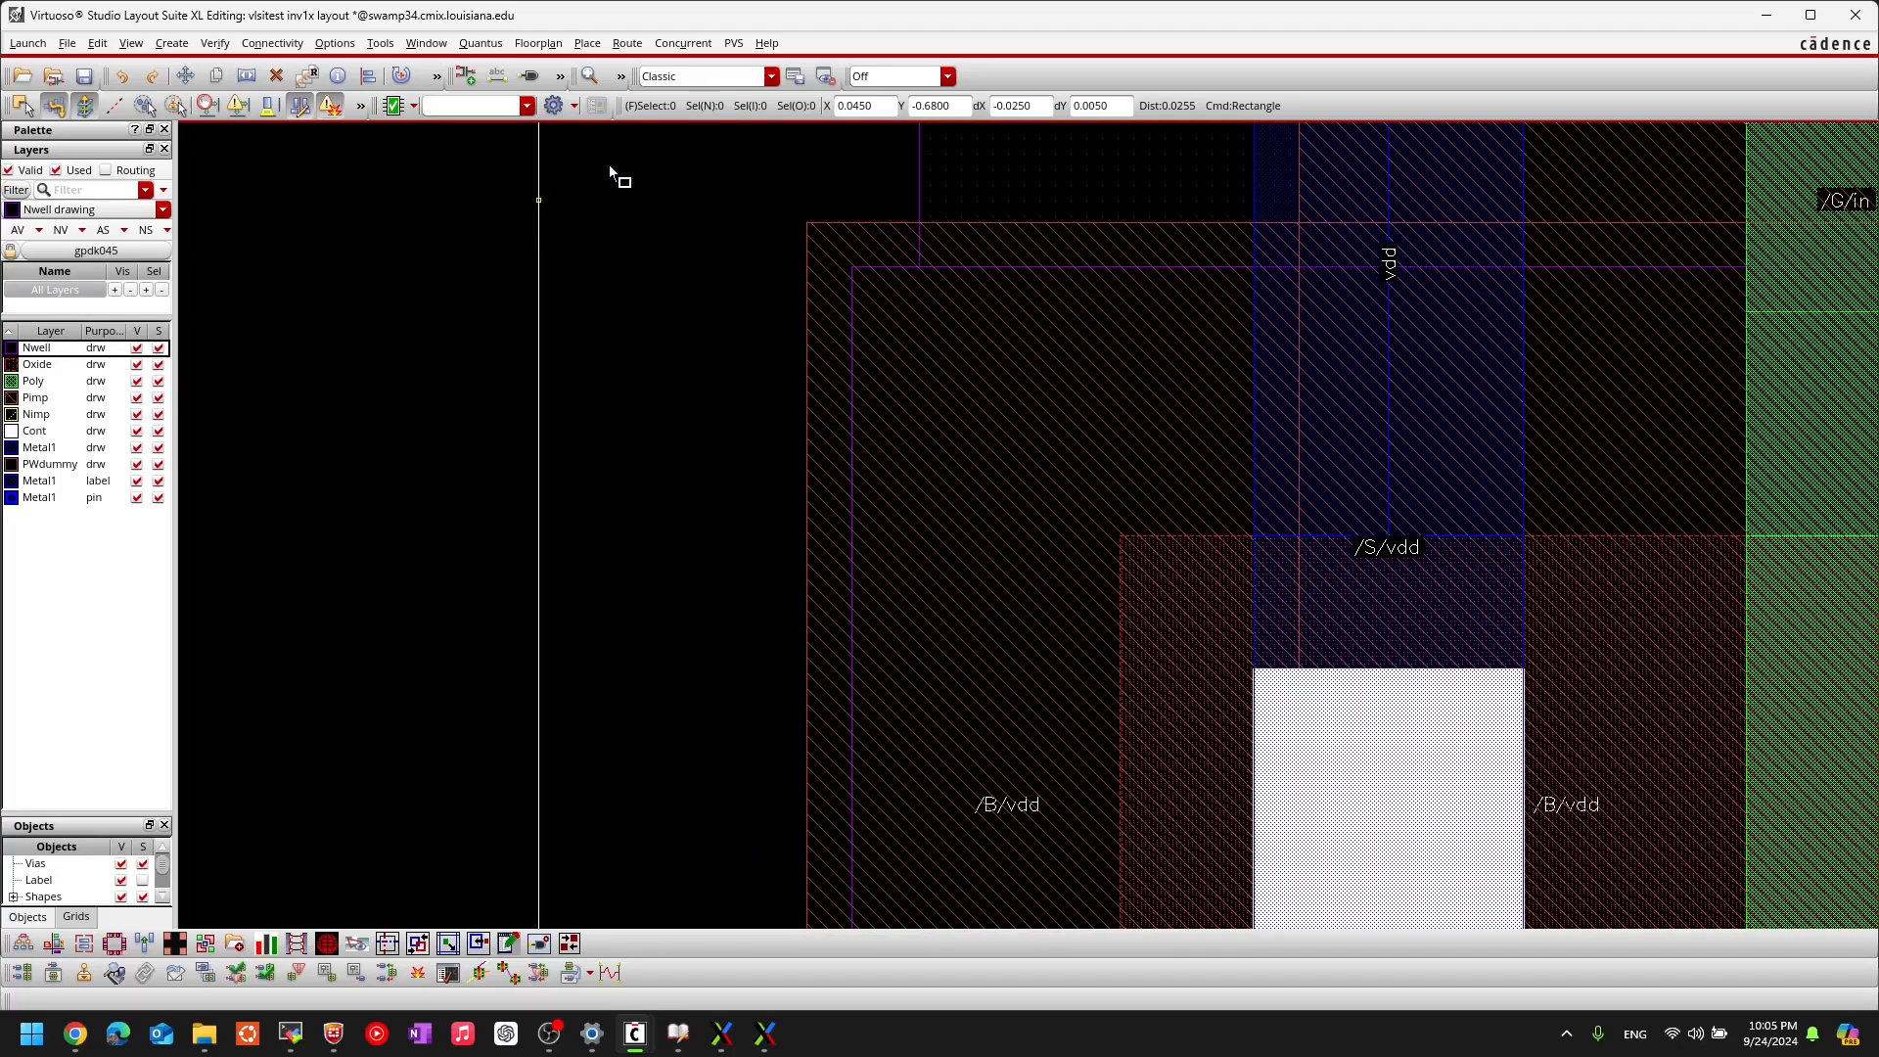
{"action": "left_click", "coordinate": [850, 263]}
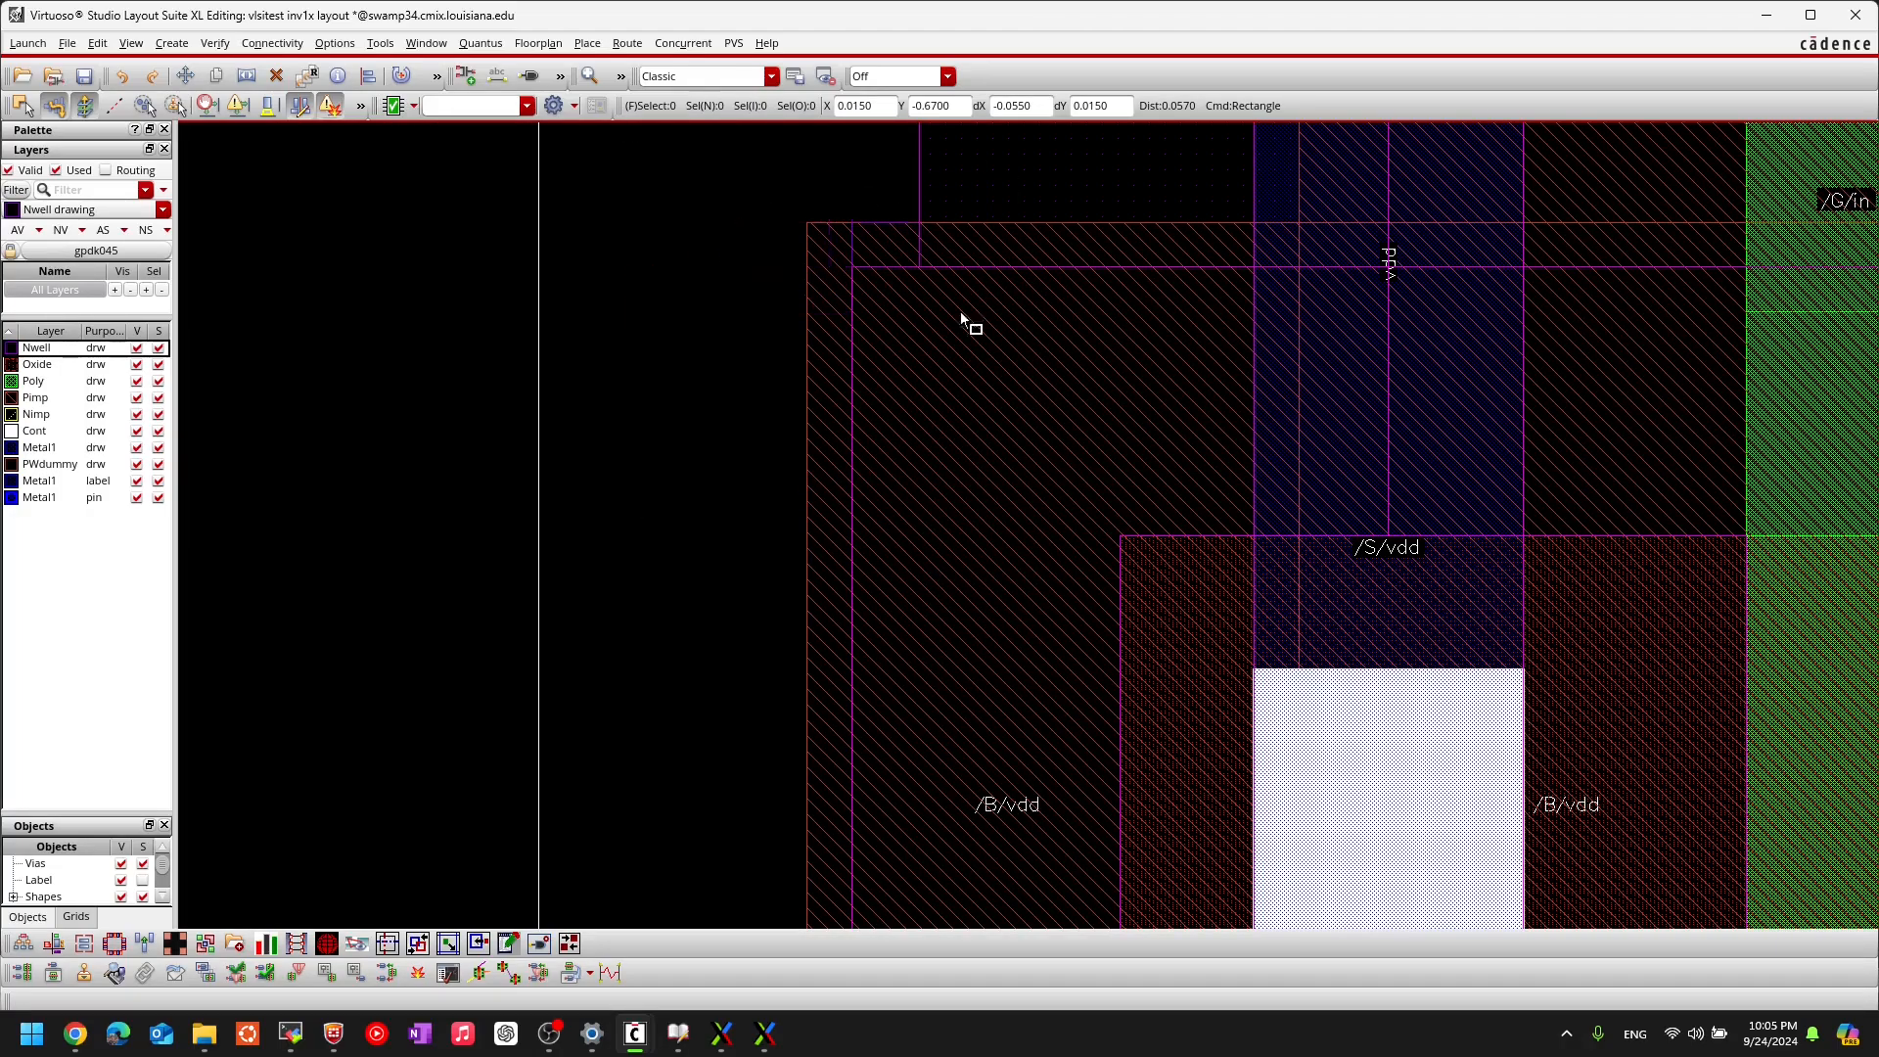
{"action": "scroll", "coordinate": [875, 239], "scroll_direction": "down", "scroll_amount": 2, "text": "ctrl"}
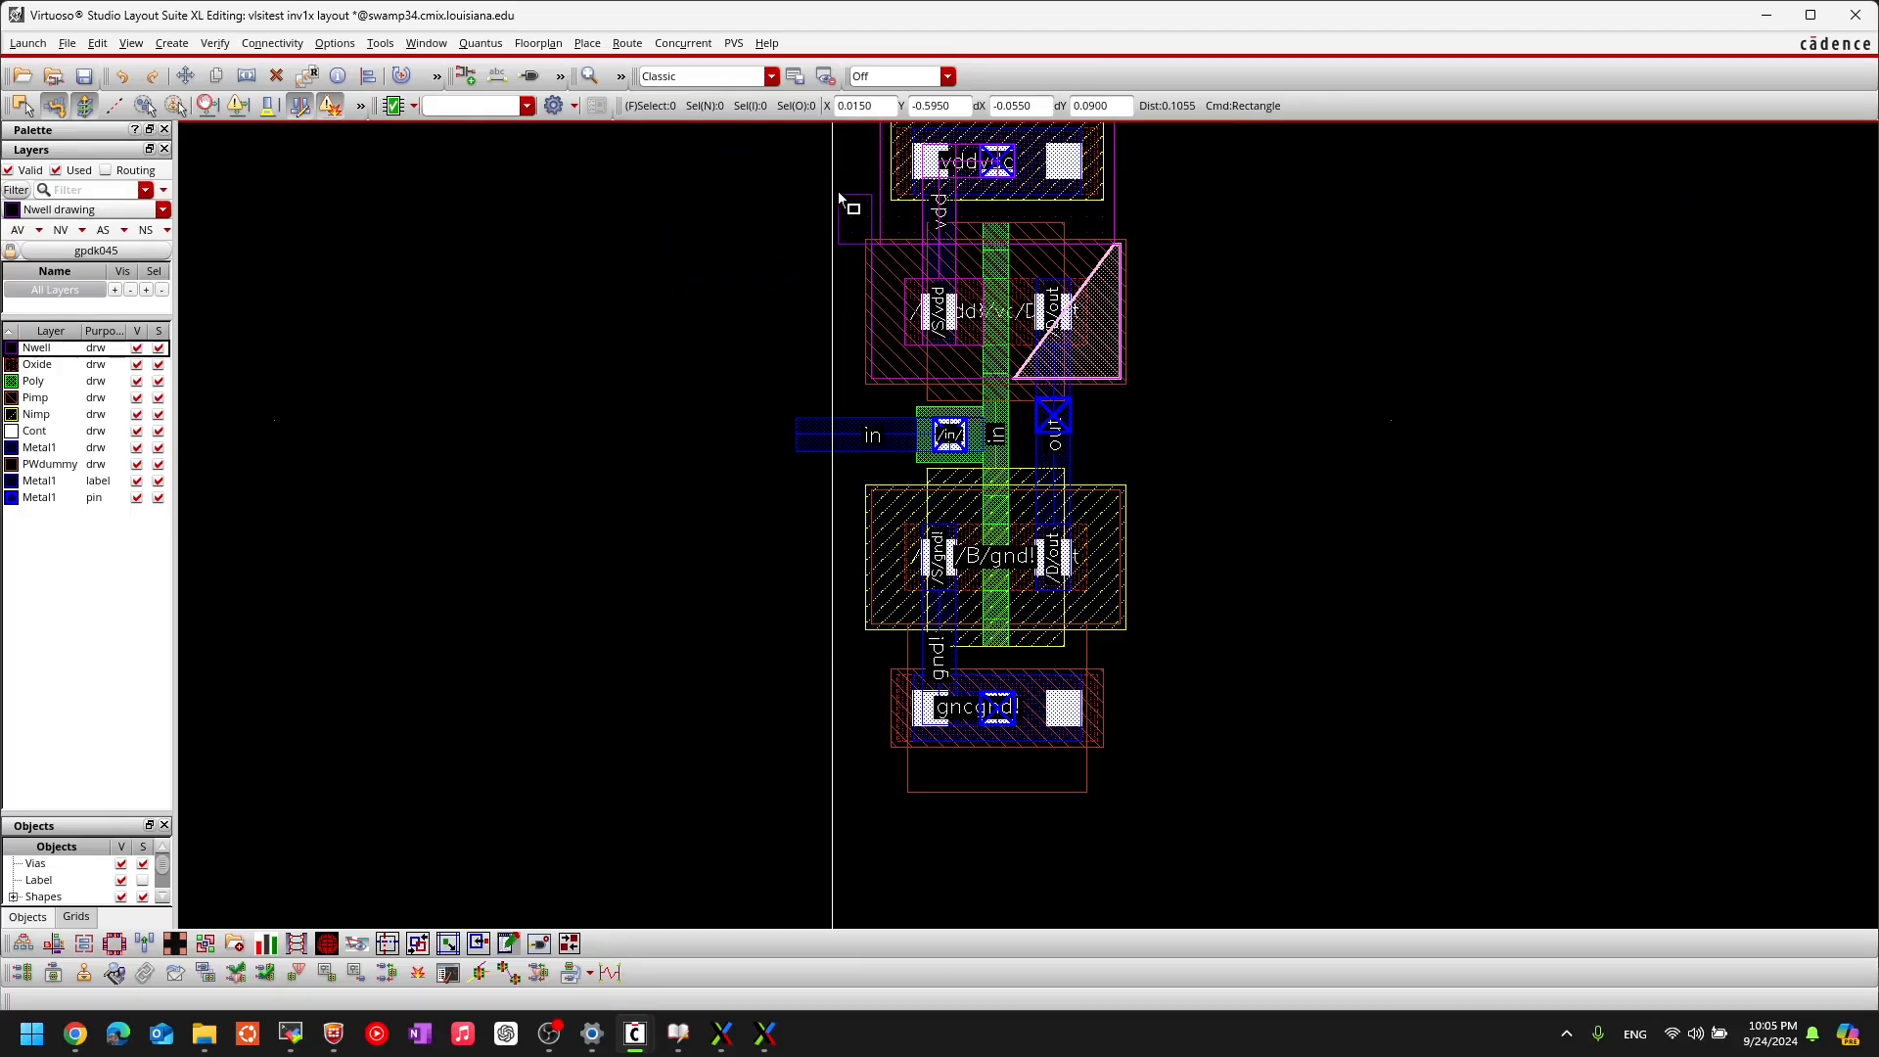
{"action": "key", "text": "Up"}
{"action": "key", "text": "Right"}
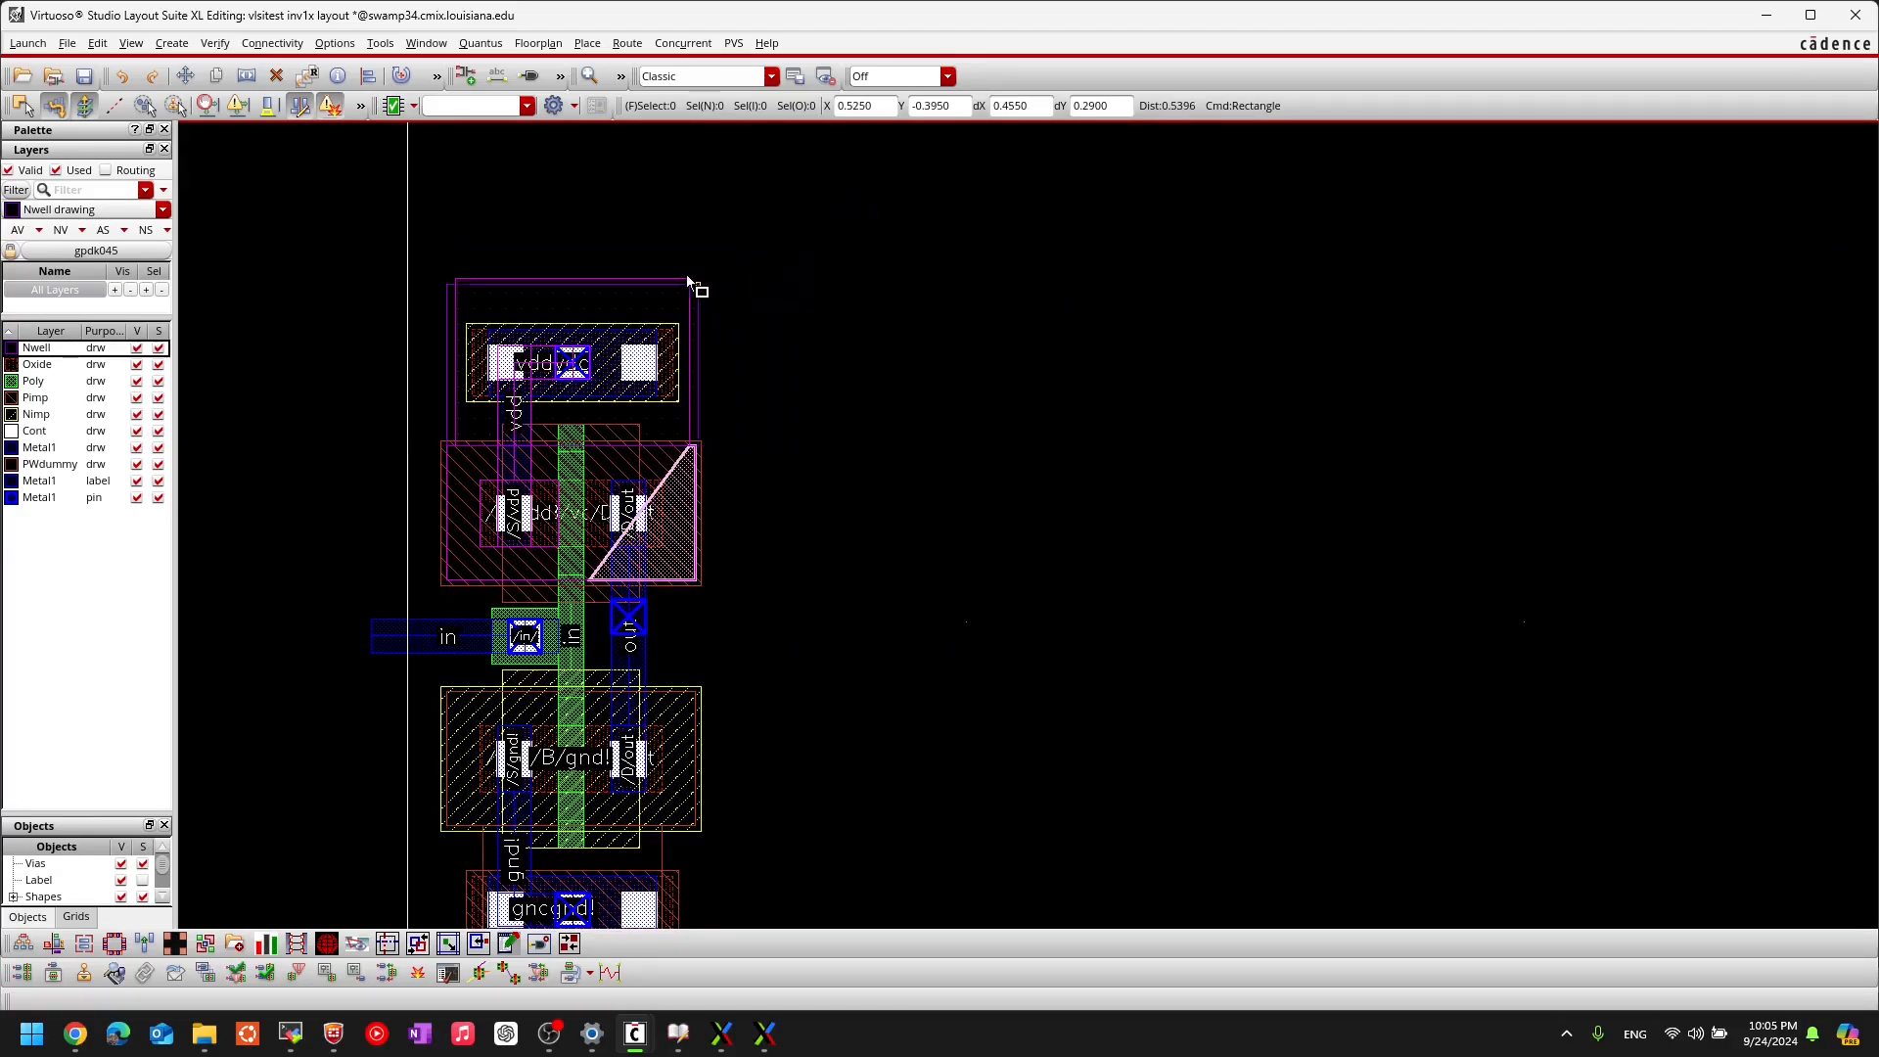
{"action": "scroll", "coordinate": [668, 284], "scroll_direction": "up", "scroll_amount": 2, "text": "ctrl"}
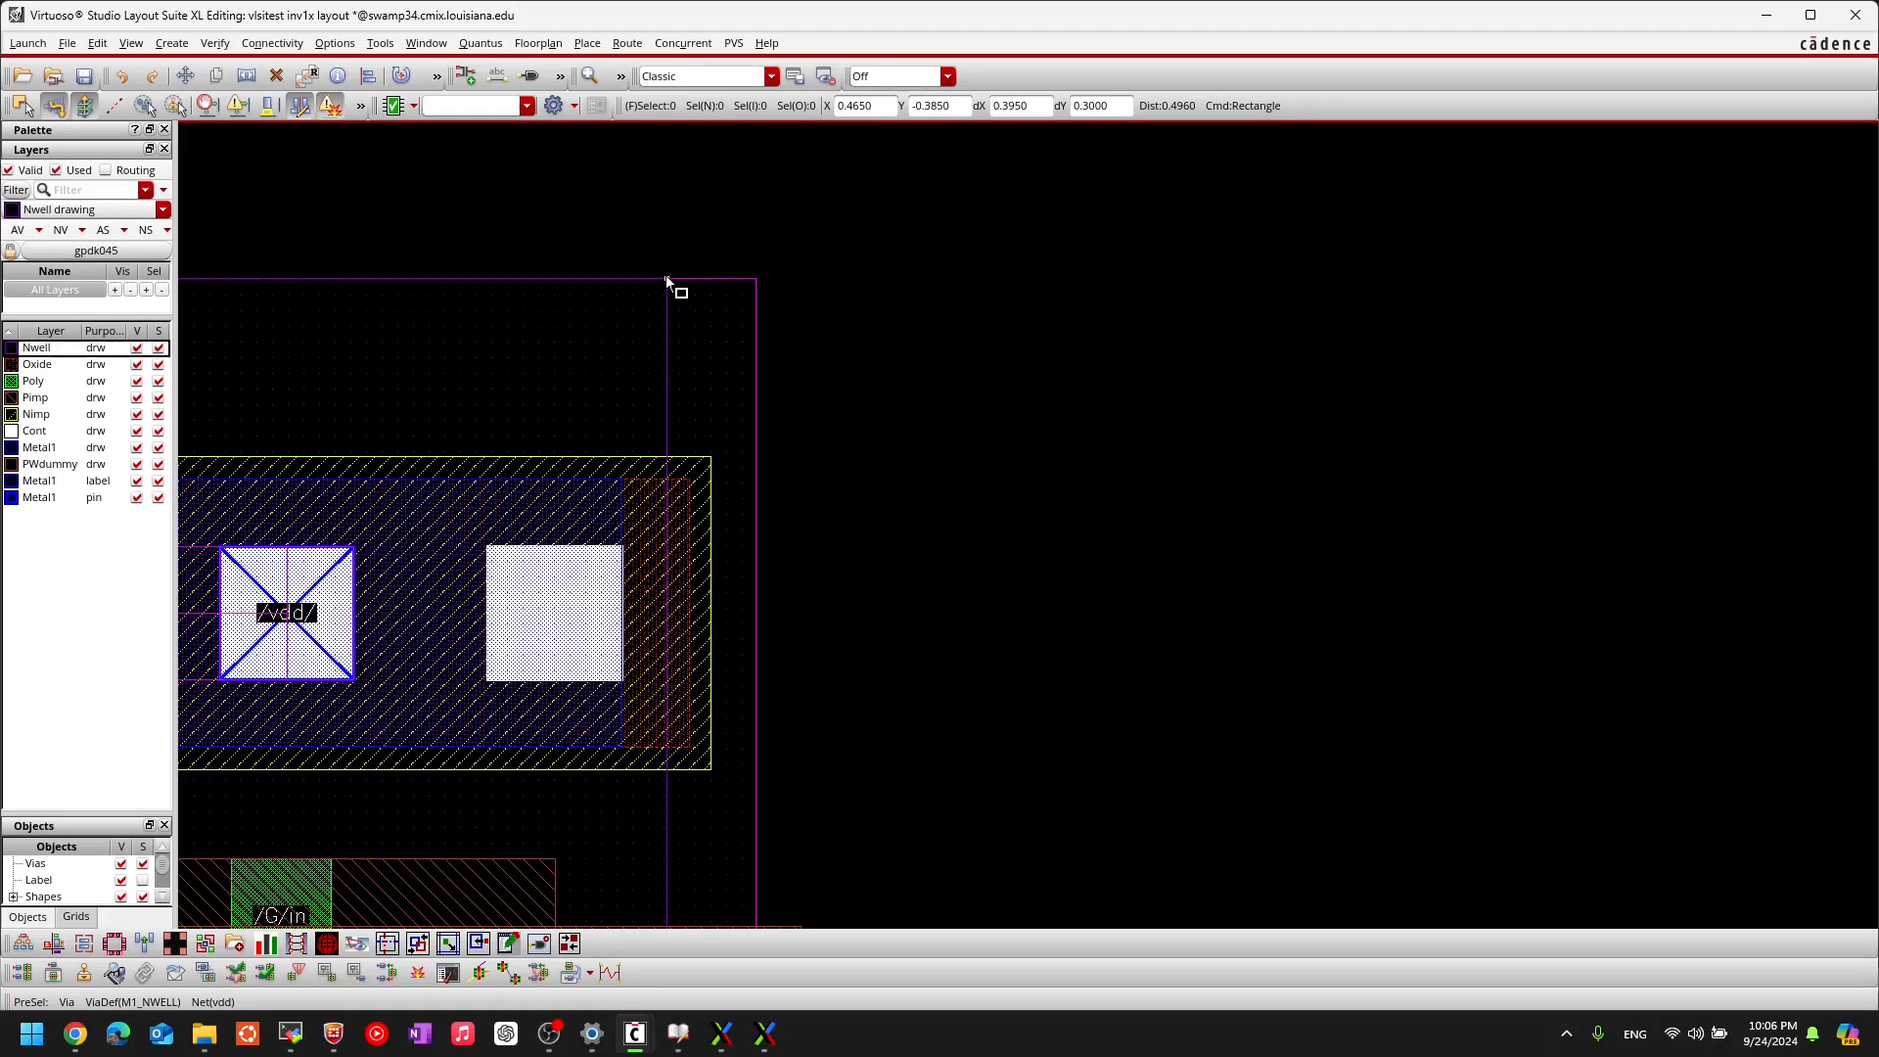
{"action": "scroll", "coordinate": [758, 268], "scroll_direction": "down", "scroll_amount": 1, "text": "ctrl"}
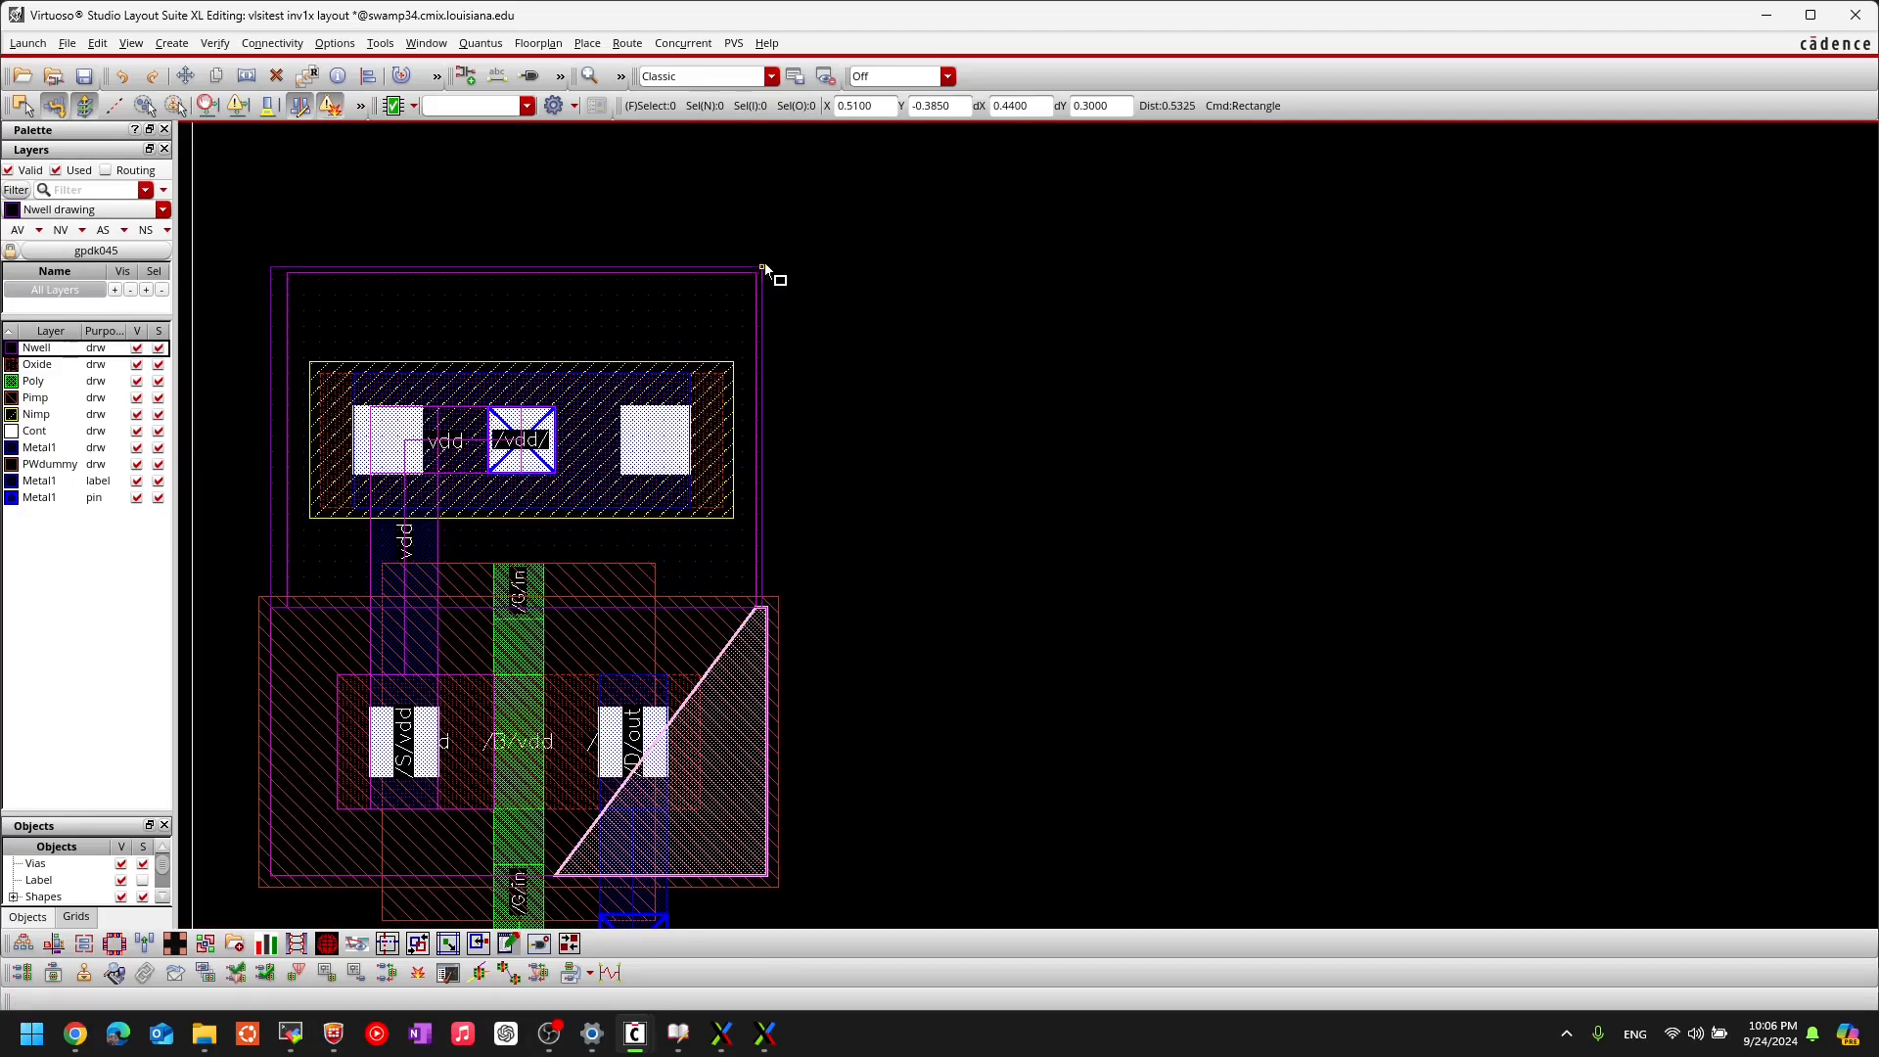
{"action": "scroll", "coordinate": [760, 271], "scroll_direction": "up", "scroll_amount": 1, "text": "ctrl"}
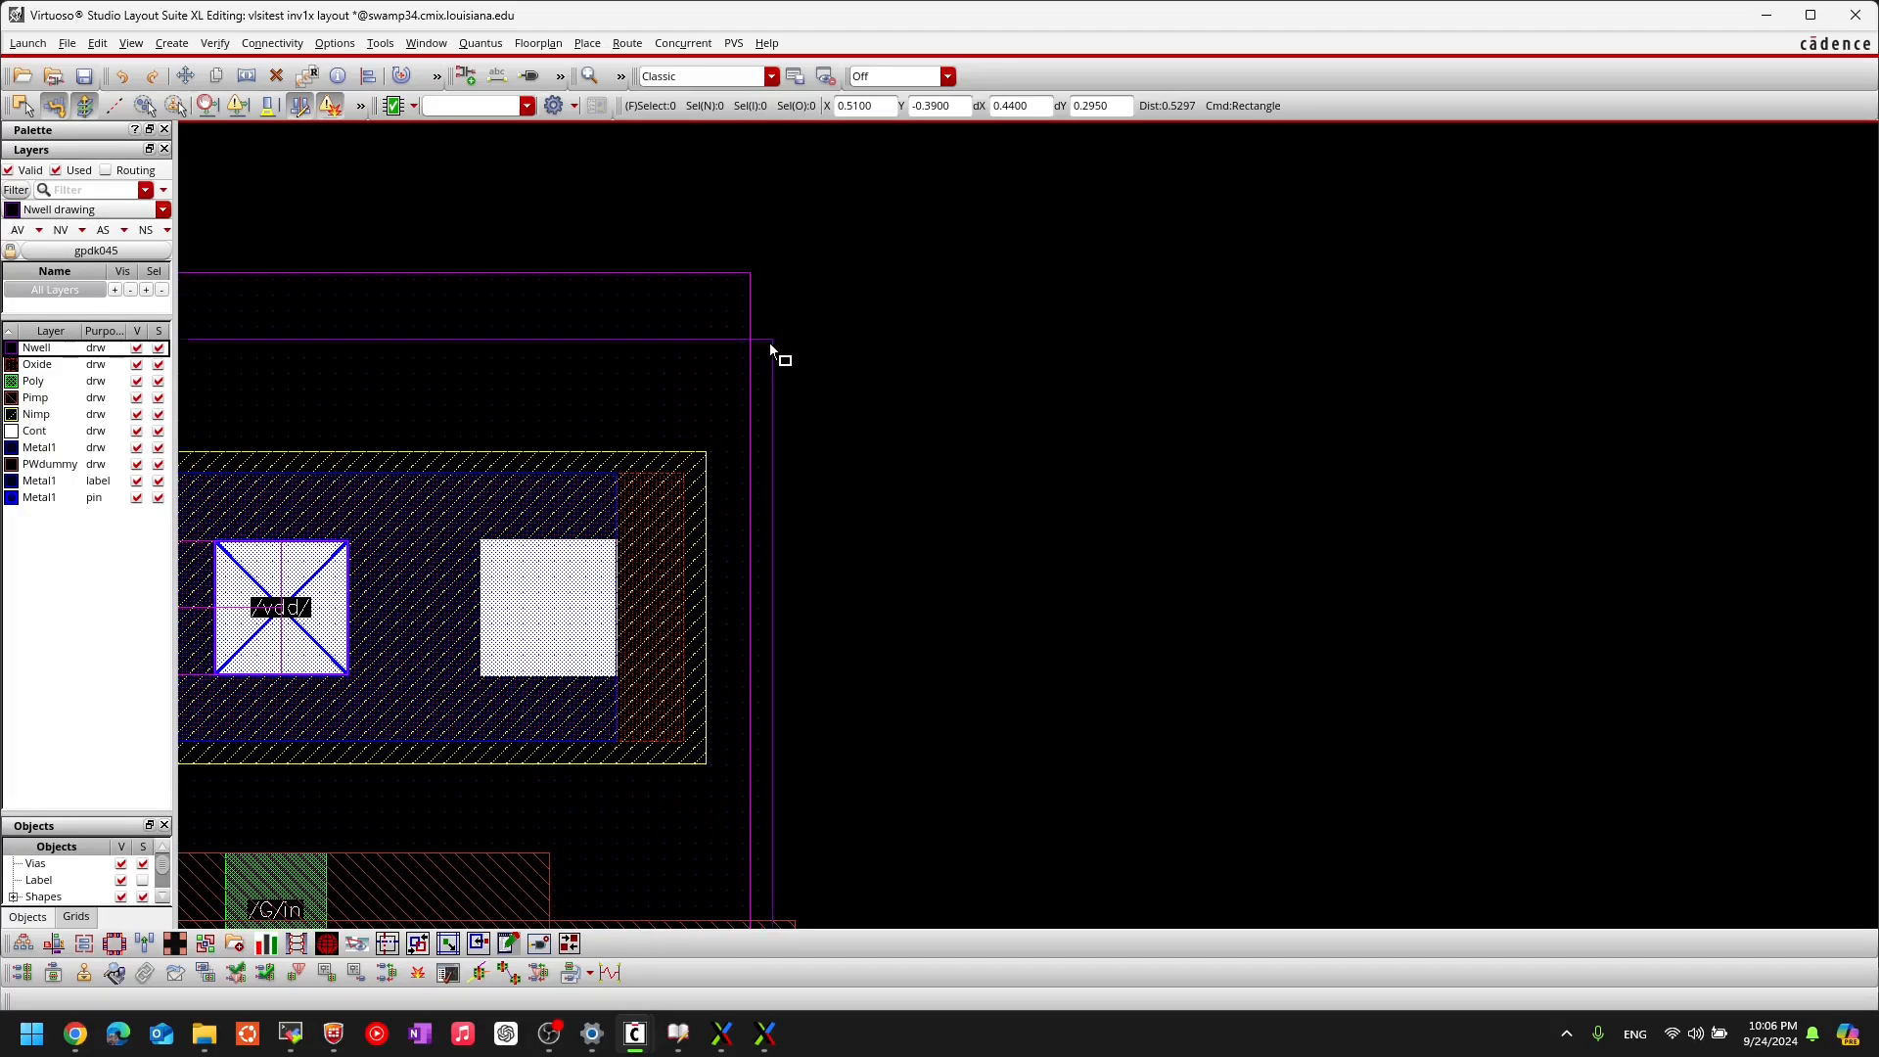
{"action": "scroll", "coordinate": [772, 275], "scroll_direction": "down", "scroll_amount": 1, "text": "ctrl"}
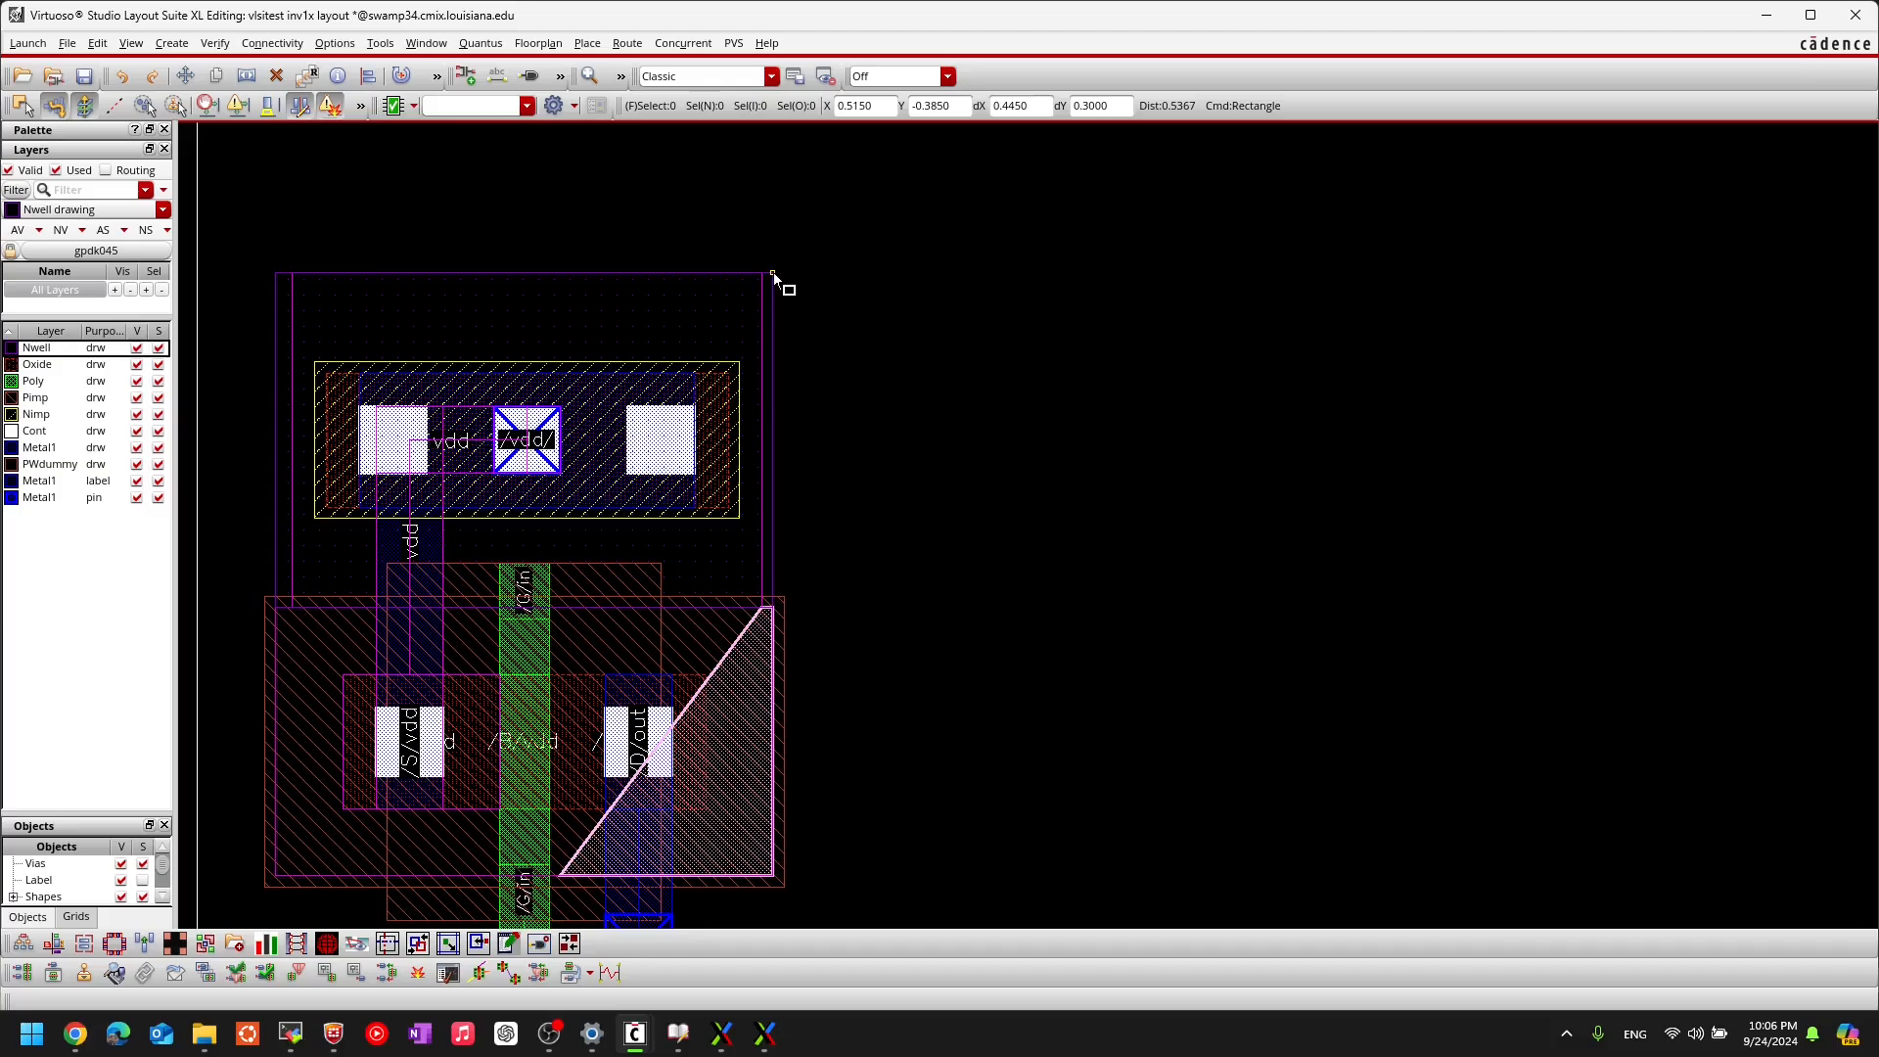
{"action": "left_click", "coordinate": [773, 272]}
{"action": "scroll", "coordinate": [756, 628], "scroll_direction": "up", "scroll_amount": 4}
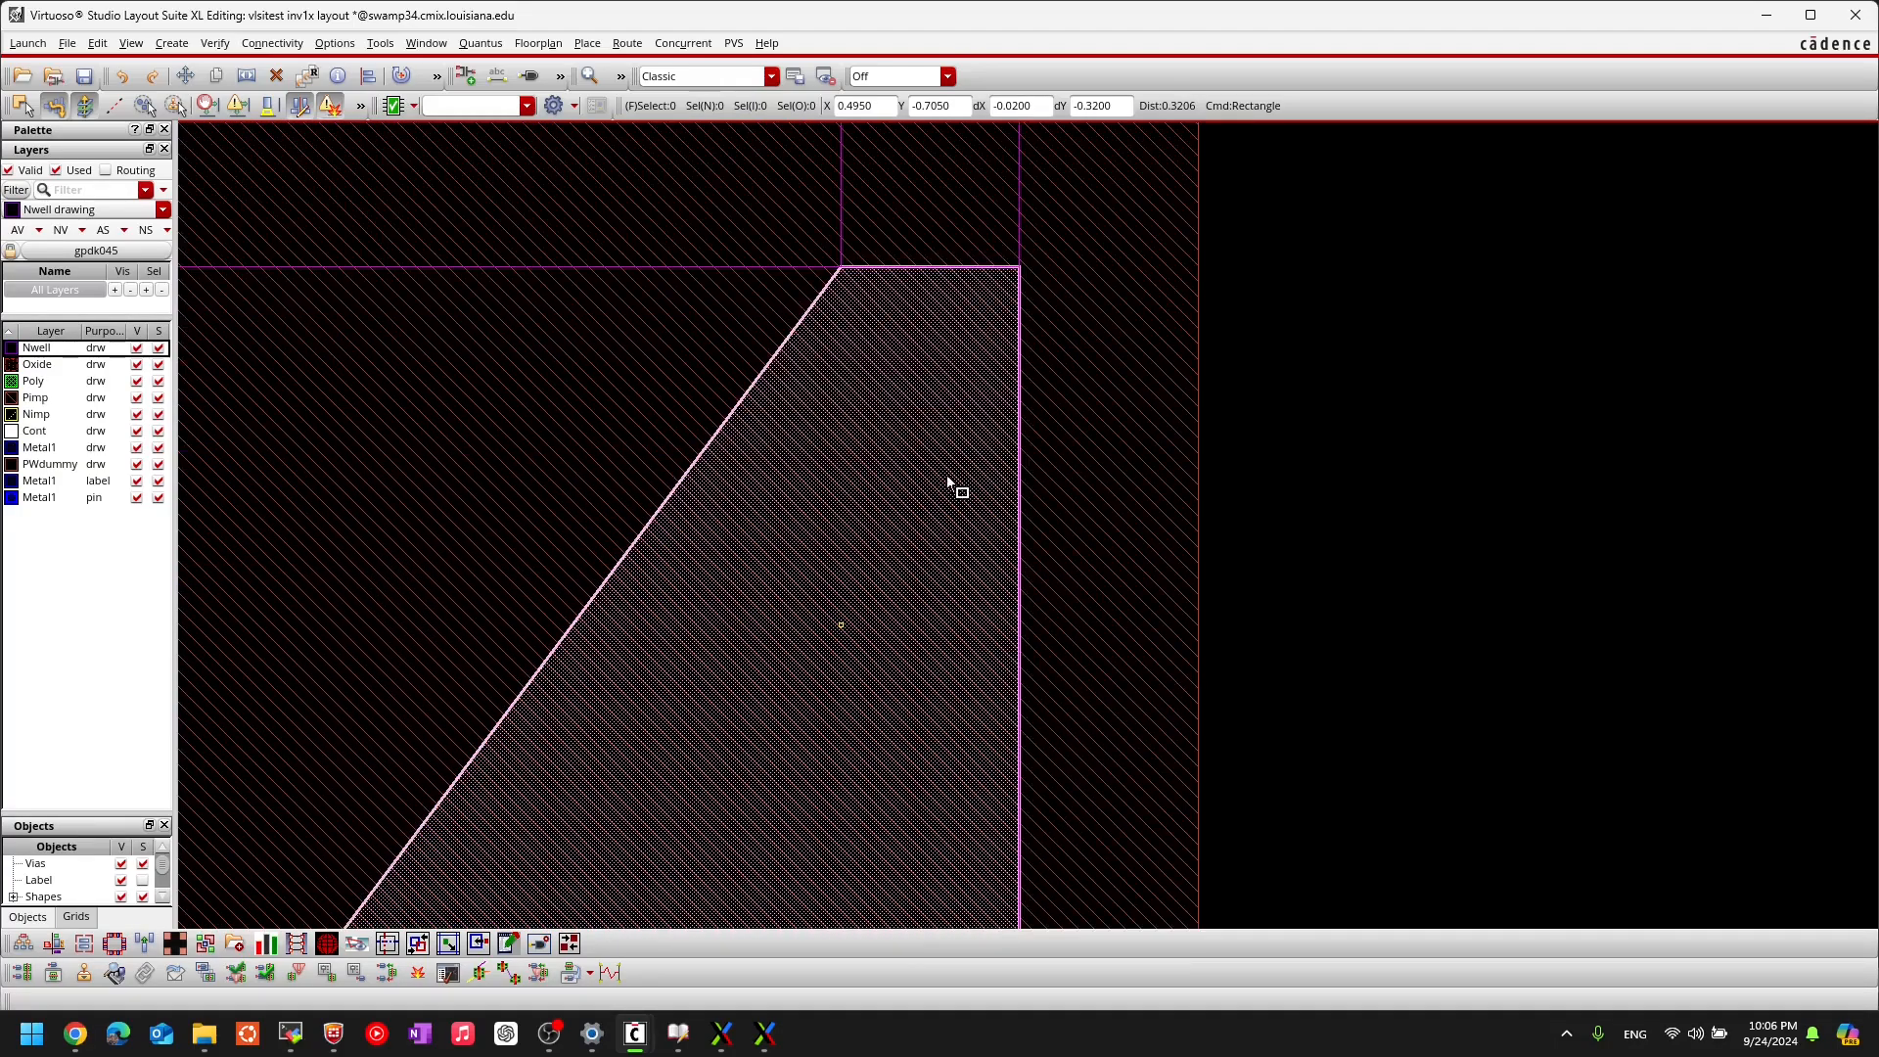
{"action": "key", "text": "Escape"}
Step: Try to stretch the right edge of the new Nwell rectangle near the PMOS well's upper-right corner
{"action": "scroll", "coordinate": [1314, 368], "scroll_direction": "down", "scroll_amount": 1}
{"action": "middle_click_drag", "start_coordinate": [1508, 391], "coordinate": [1070, 591]}
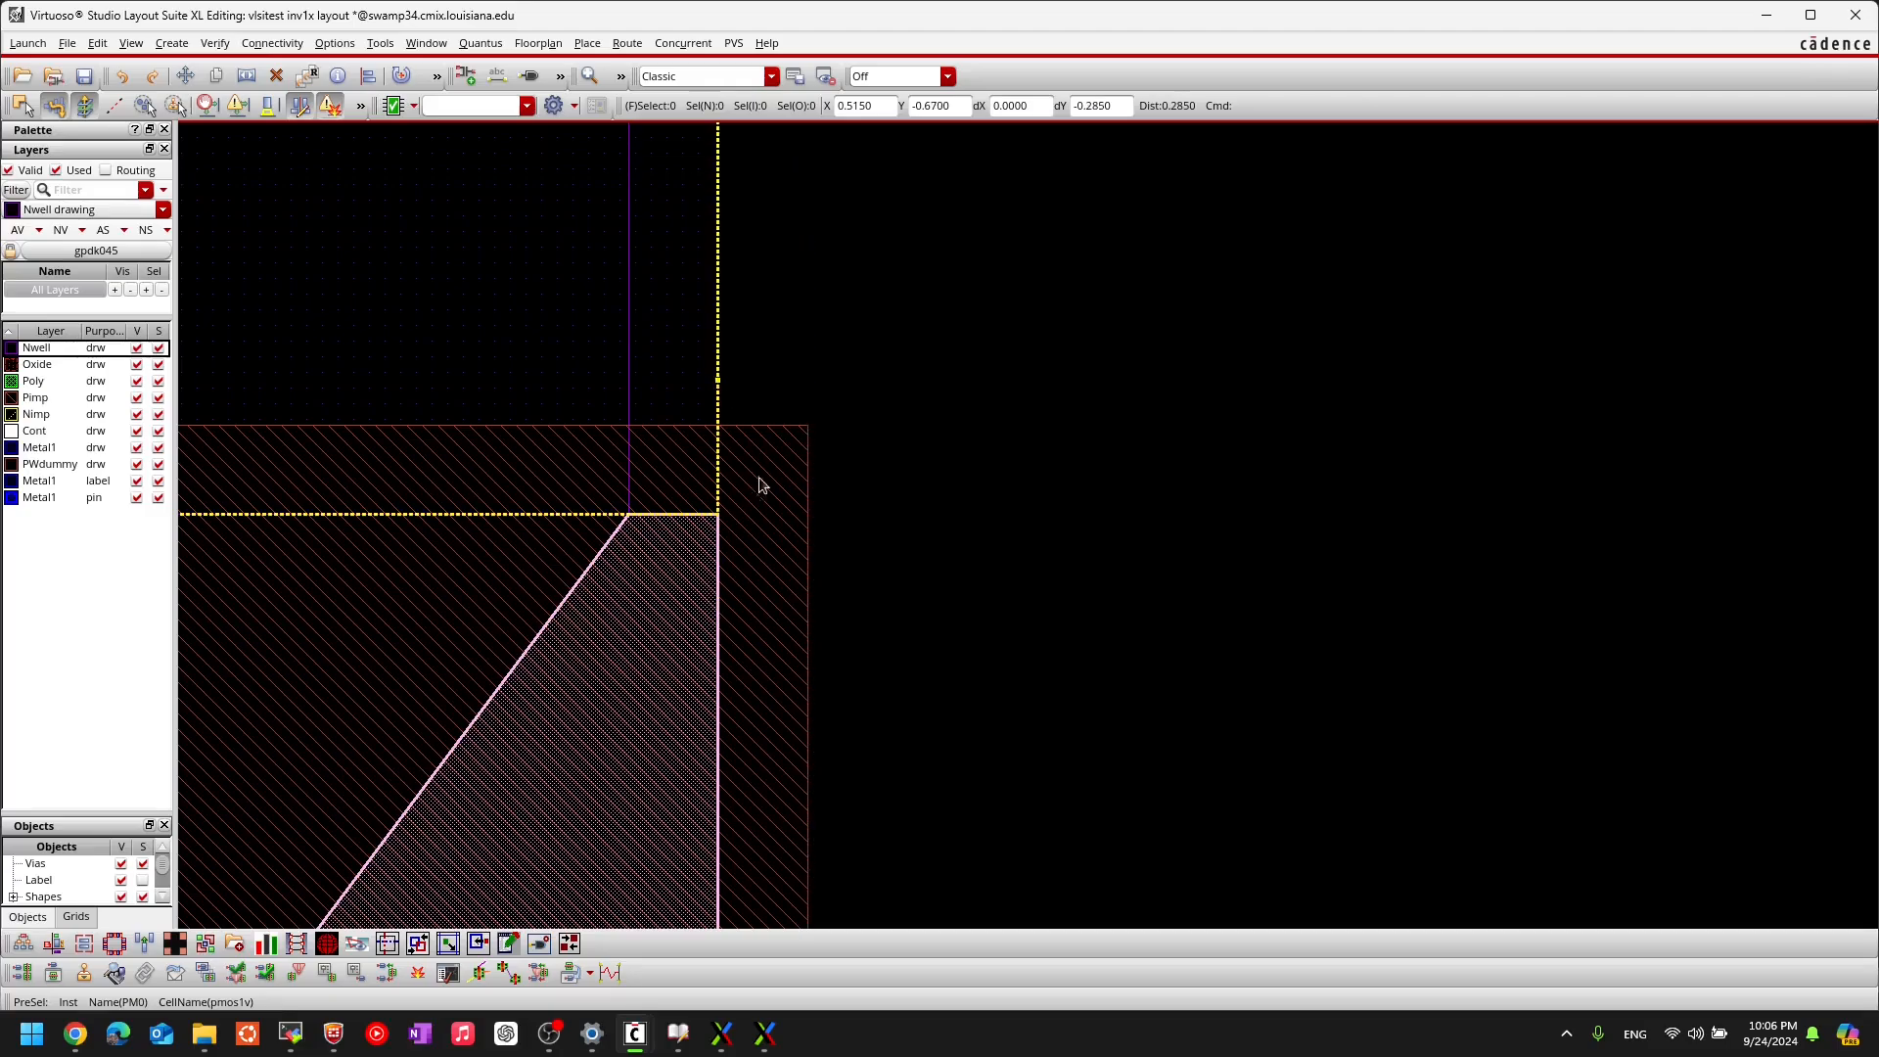
{"action": "scroll", "coordinate": [755, 466], "scroll_direction": "down", "scroll_amount": 3}
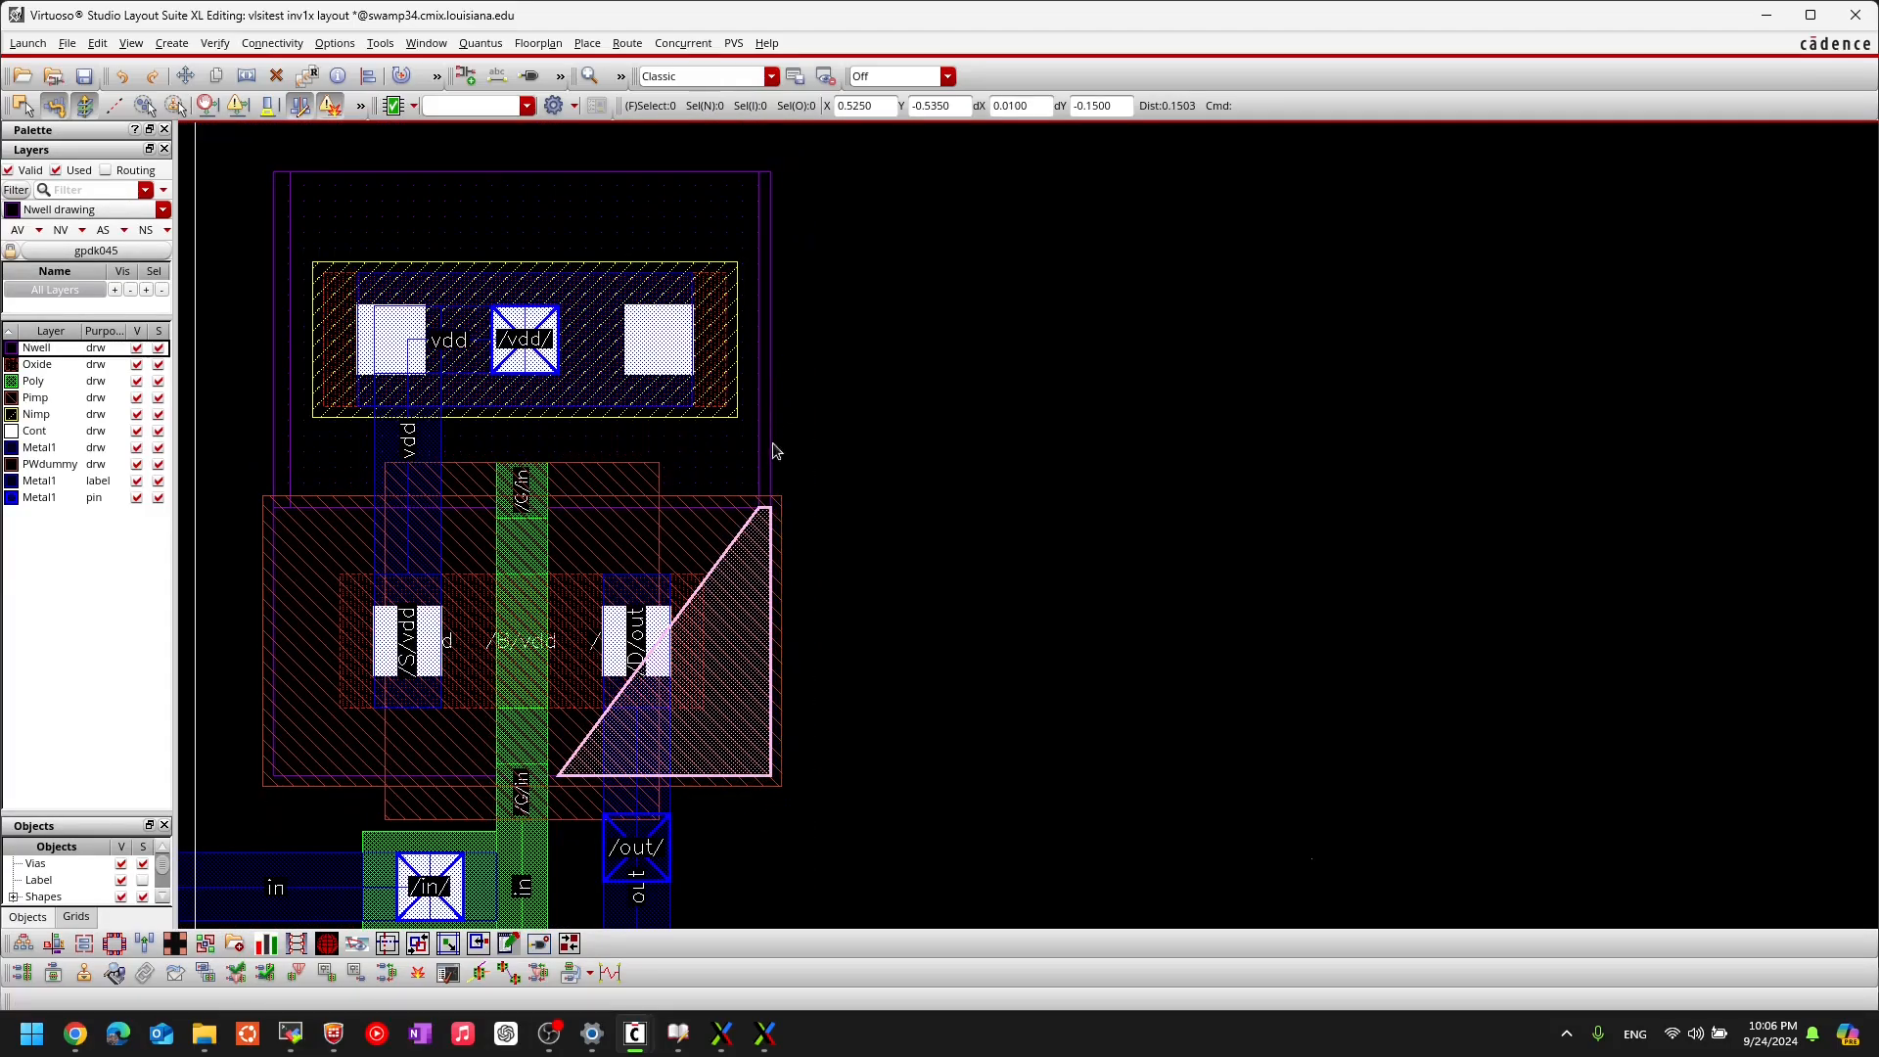
{"action": "scroll", "coordinate": [772, 476], "scroll_direction": "up", "scroll_amount": 5}
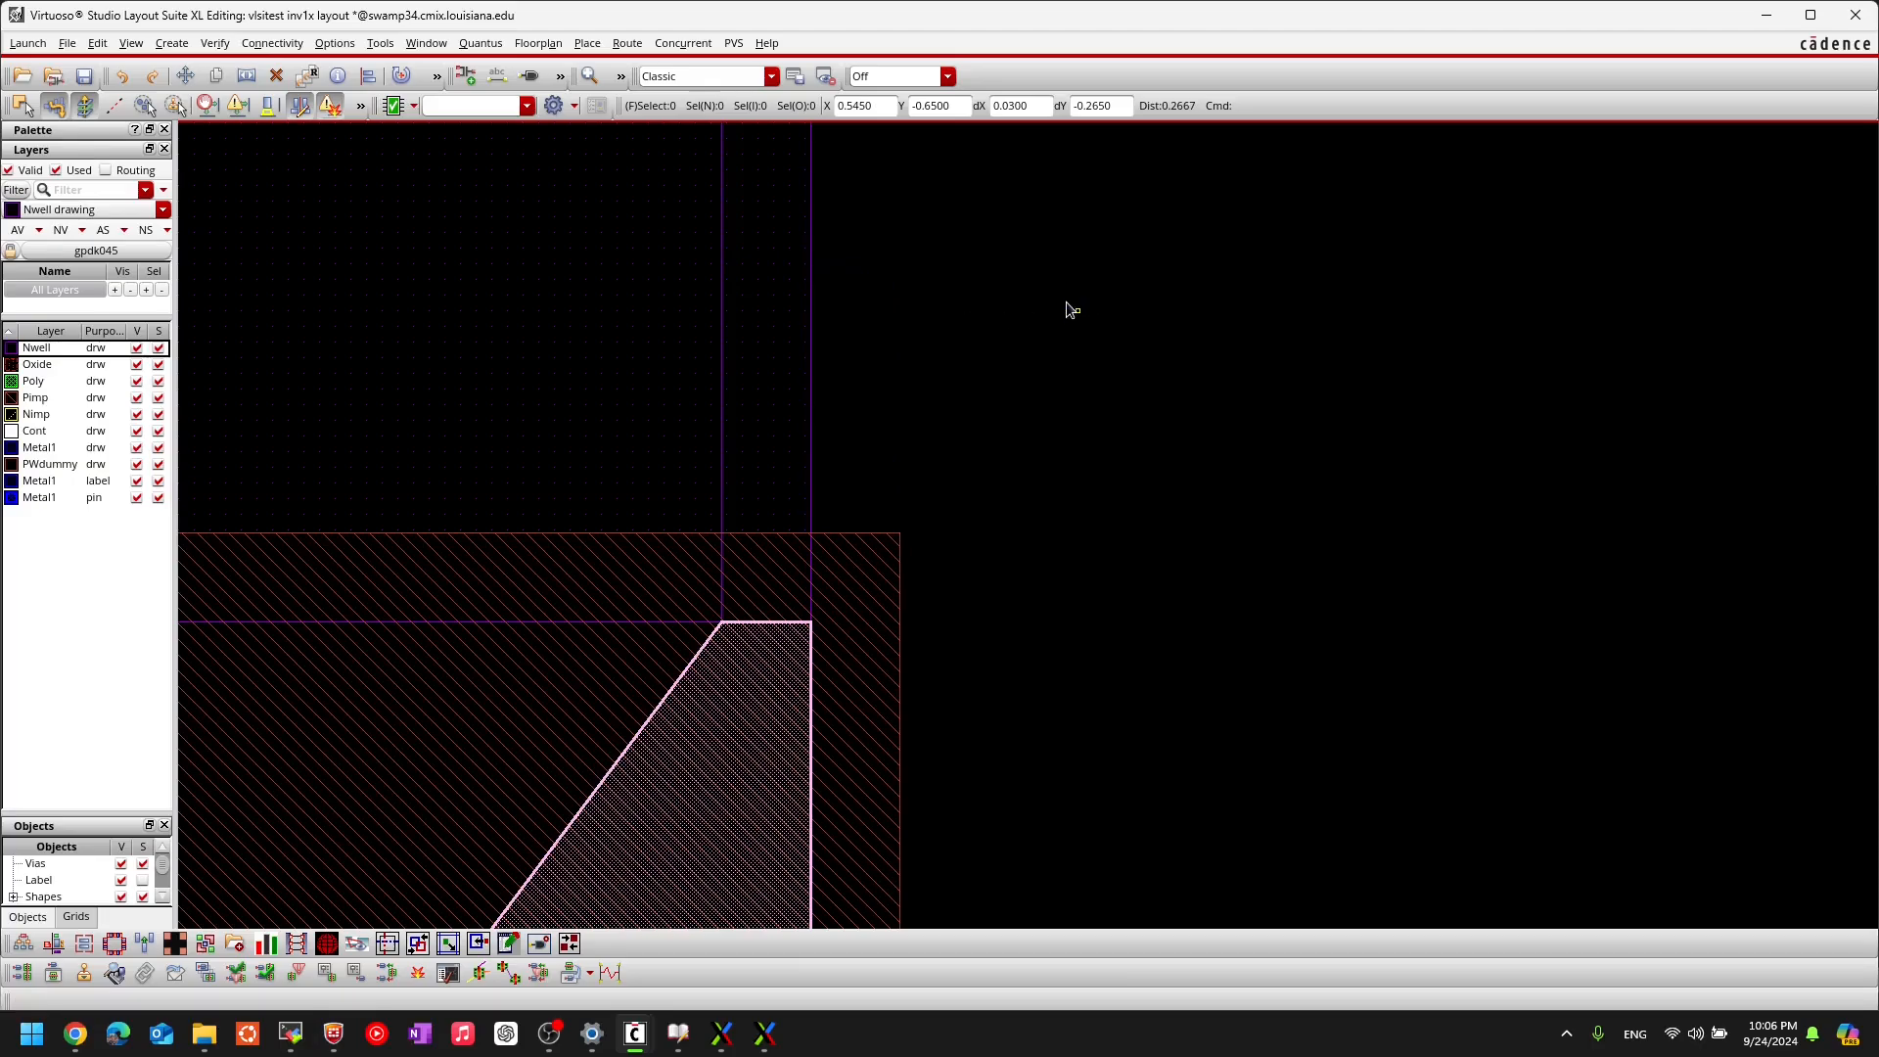
{"action": "key", "text": "s"}
{"action": "left_click", "coordinate": [813, 327]}
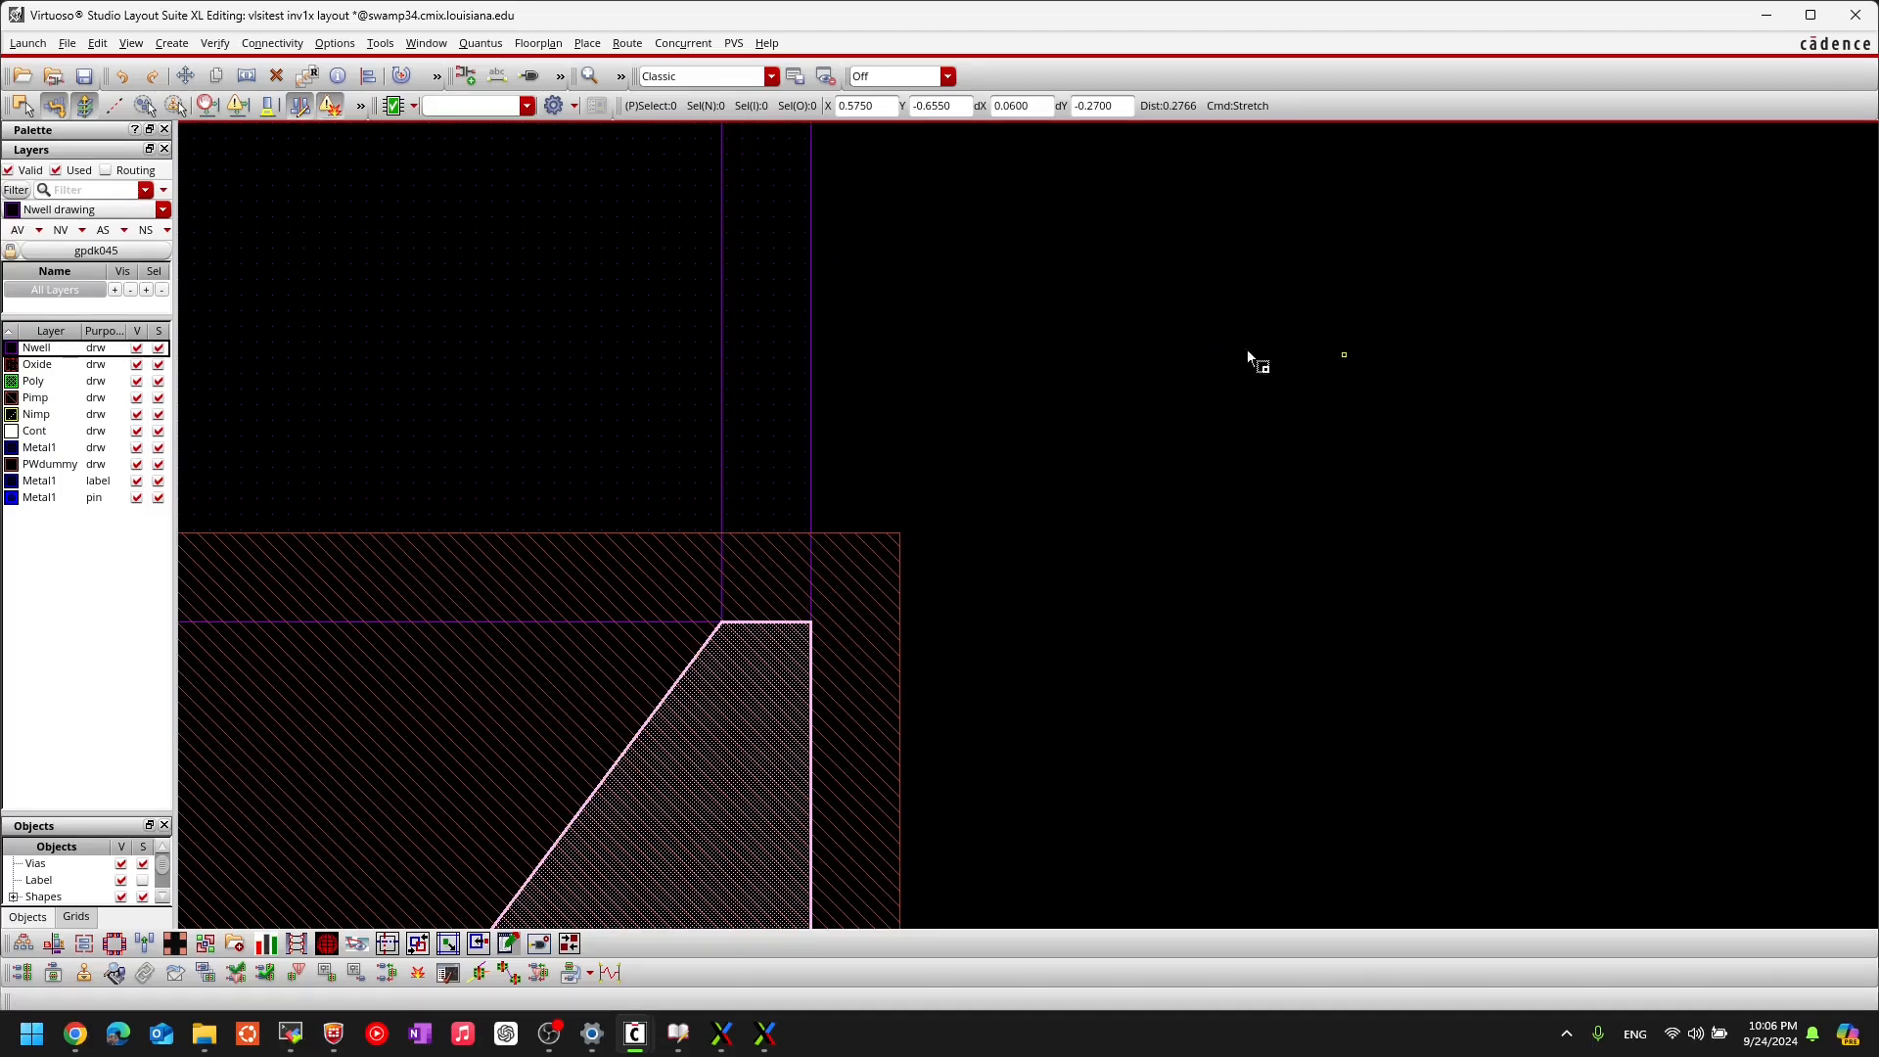
{"action": "scroll", "coordinate": [820, 297], "scroll_direction": "down", "scroll_amount": 2}
{"action": "middle_click_drag", "start_coordinate": [944, 243], "coordinate": [1088, 670]}
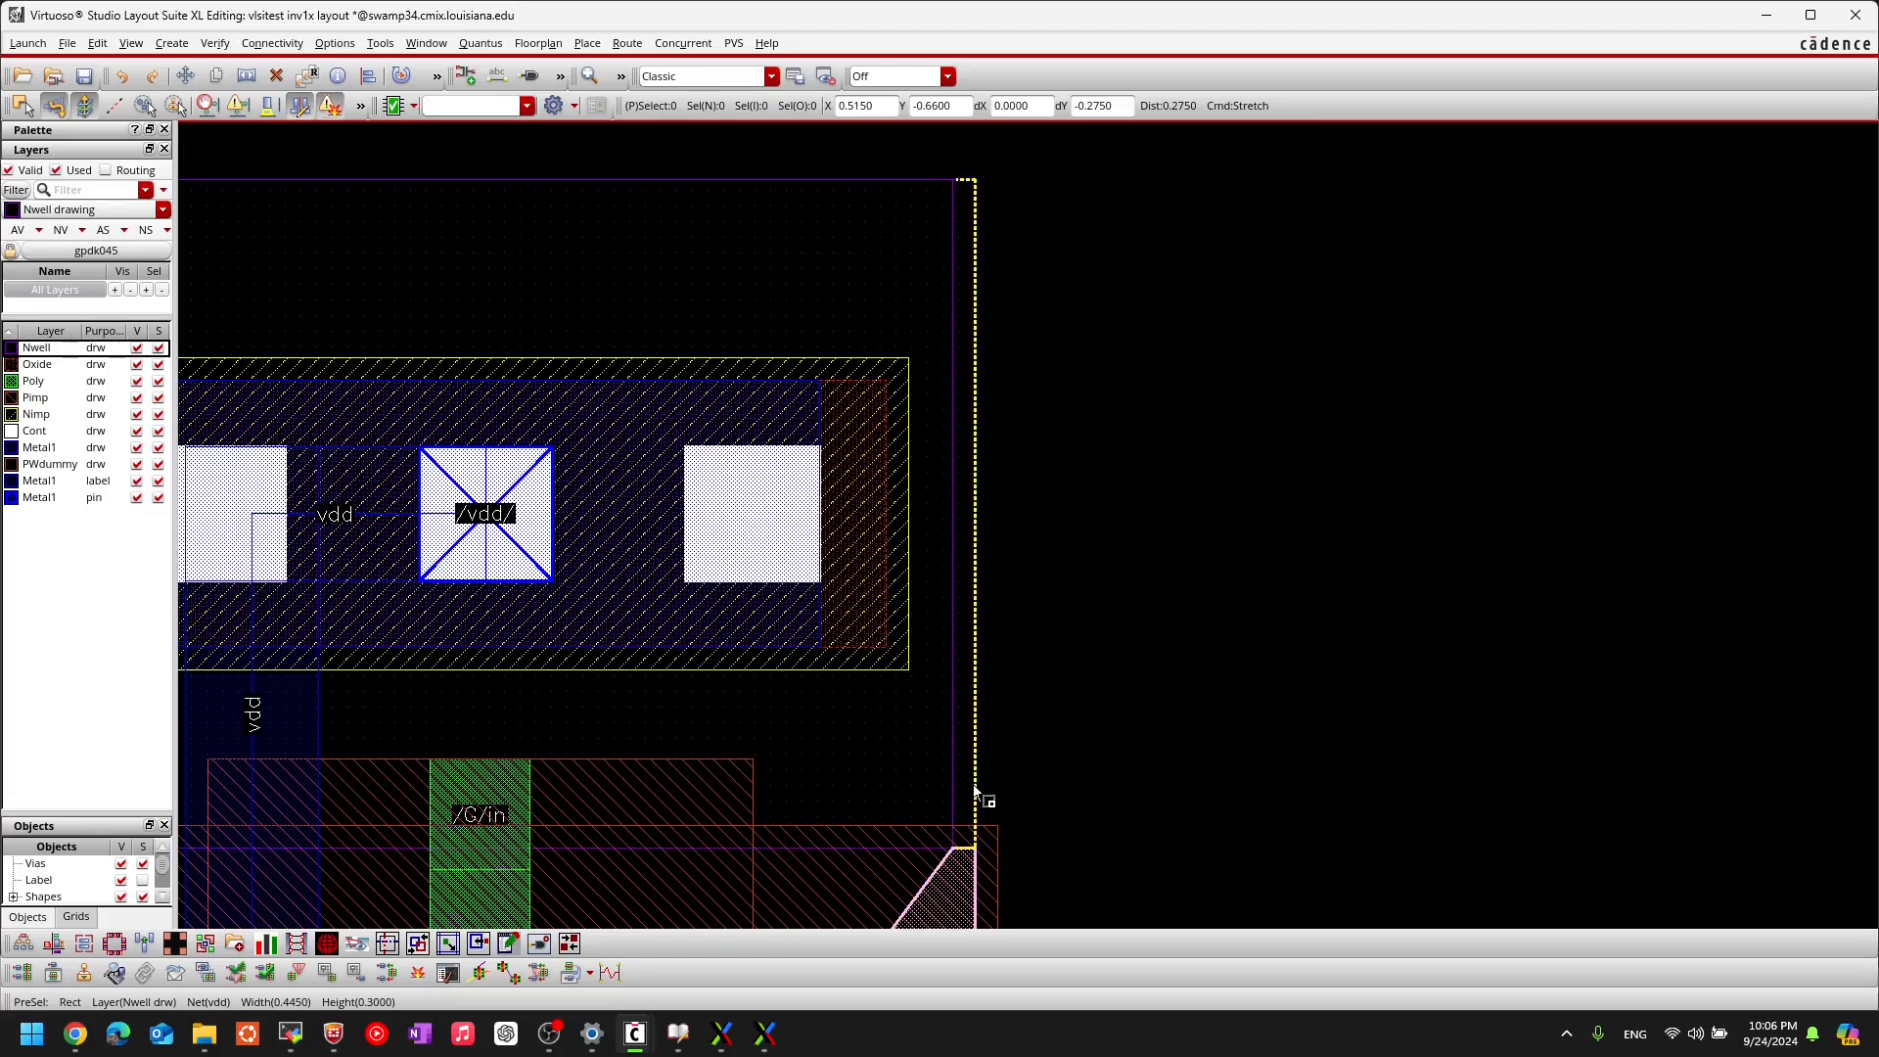
{"action": "scroll", "coordinate": [976, 791], "scroll_direction": "up", "scroll_amount": 4}
{"action": "middle_click_drag", "start_coordinate": [1046, 740], "coordinate": [1030, 88]}
{"action": "middle_click_drag", "start_coordinate": [1071, 627], "coordinate": [1044, 76]}
{"action": "middle_click_drag", "start_coordinate": [1288, 488], "coordinate": [1358, 773]}
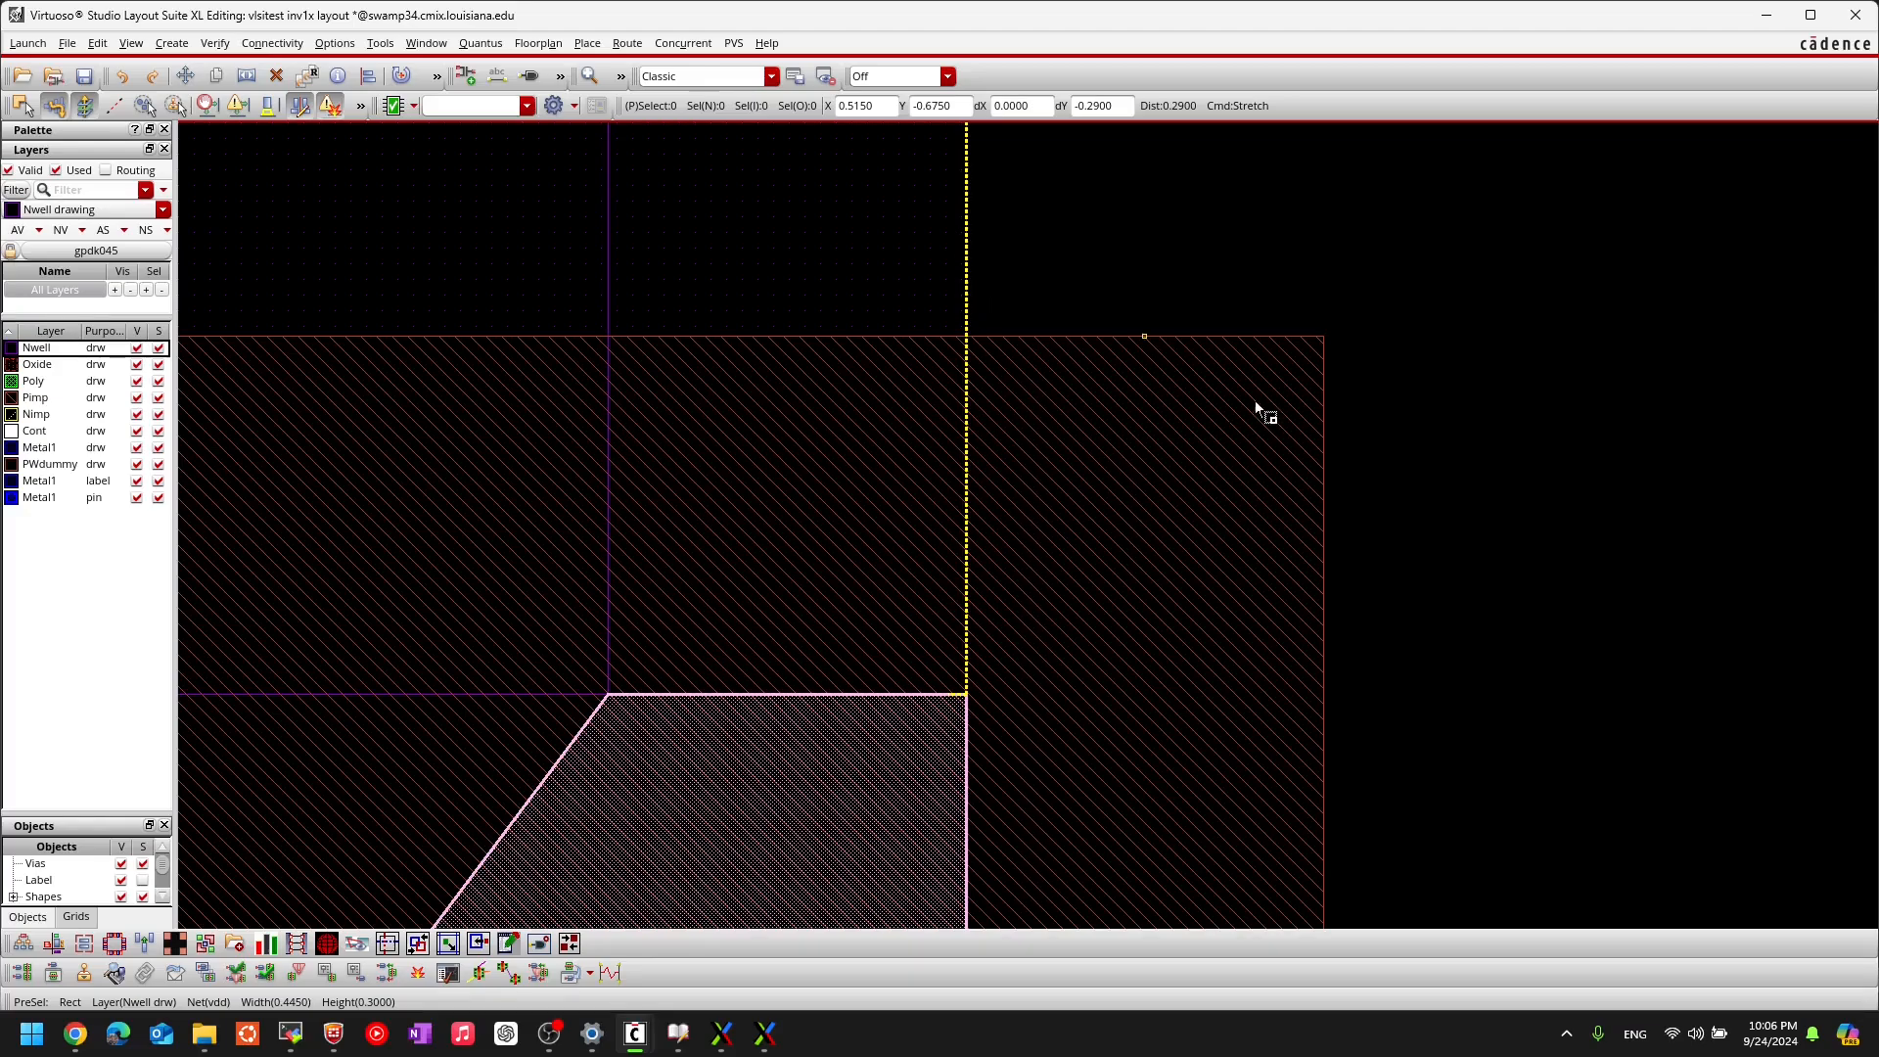
{"action": "left_click", "coordinate": [967, 311]}
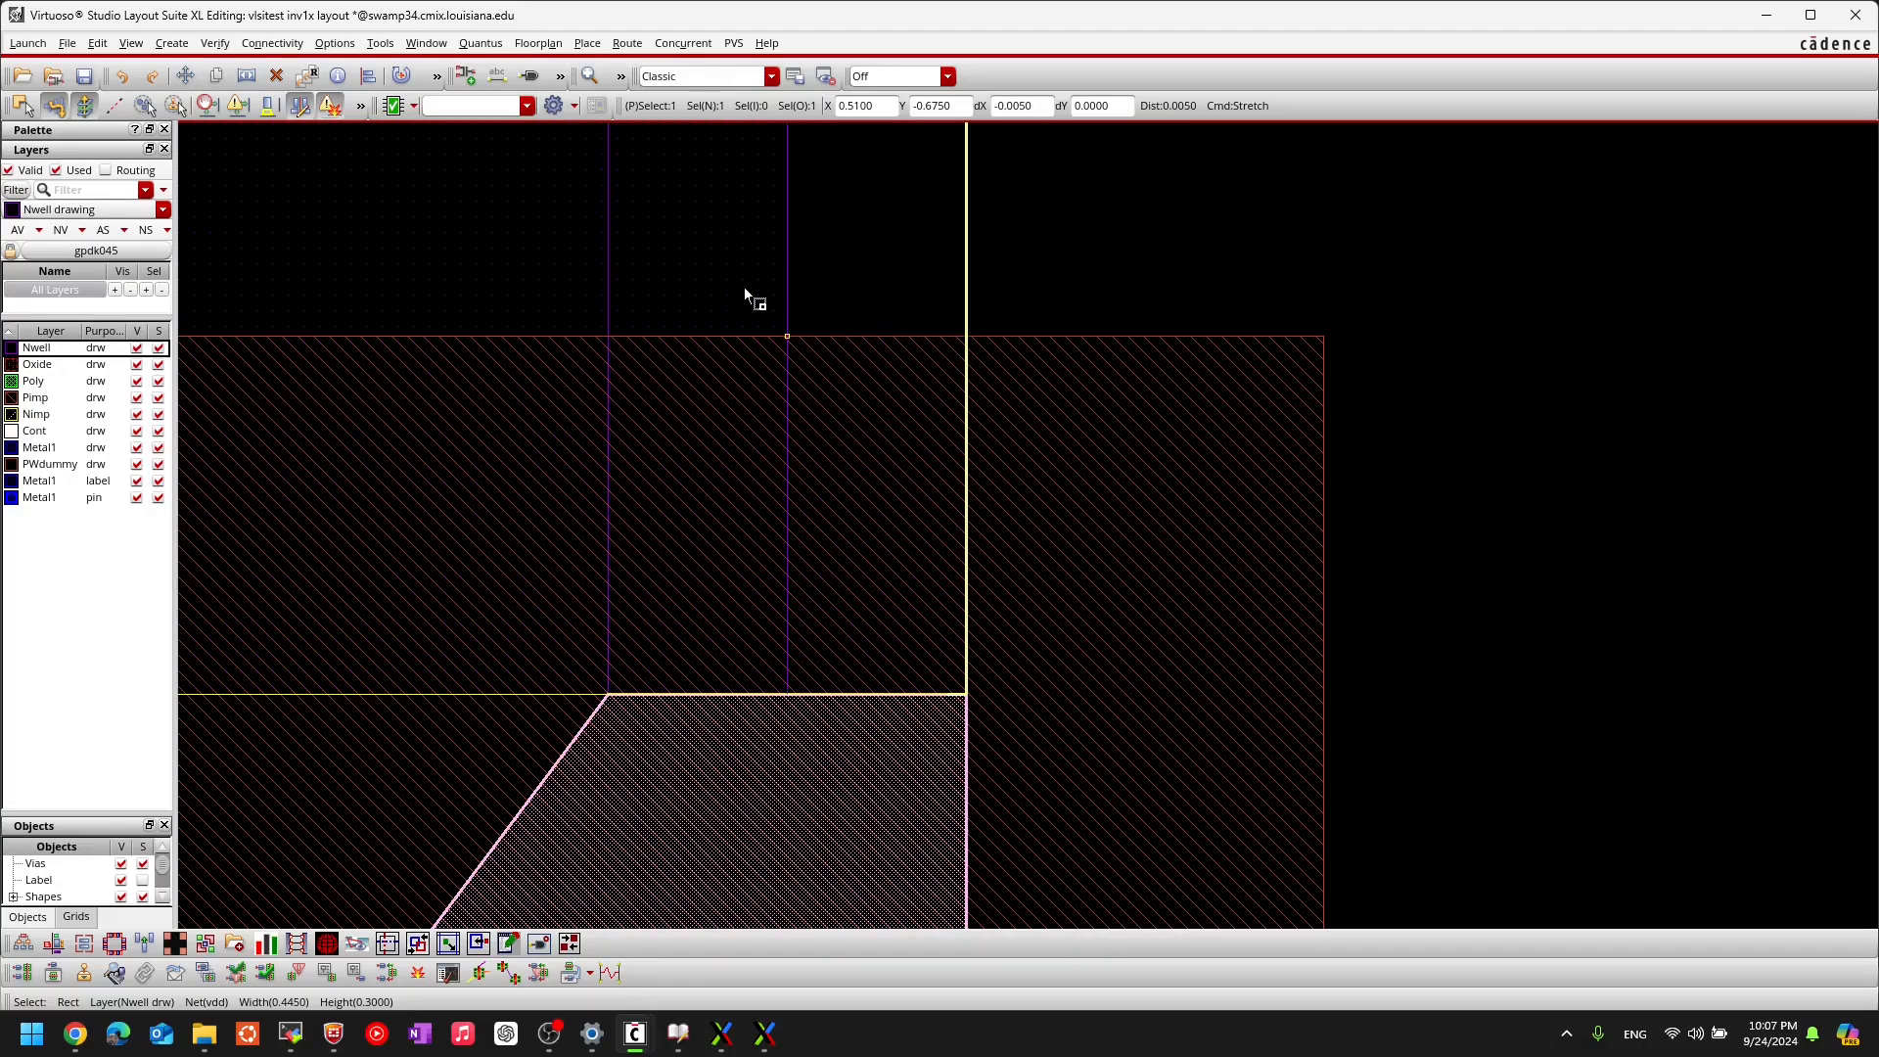
{"action": "left_click", "coordinate": [1419, 443]}
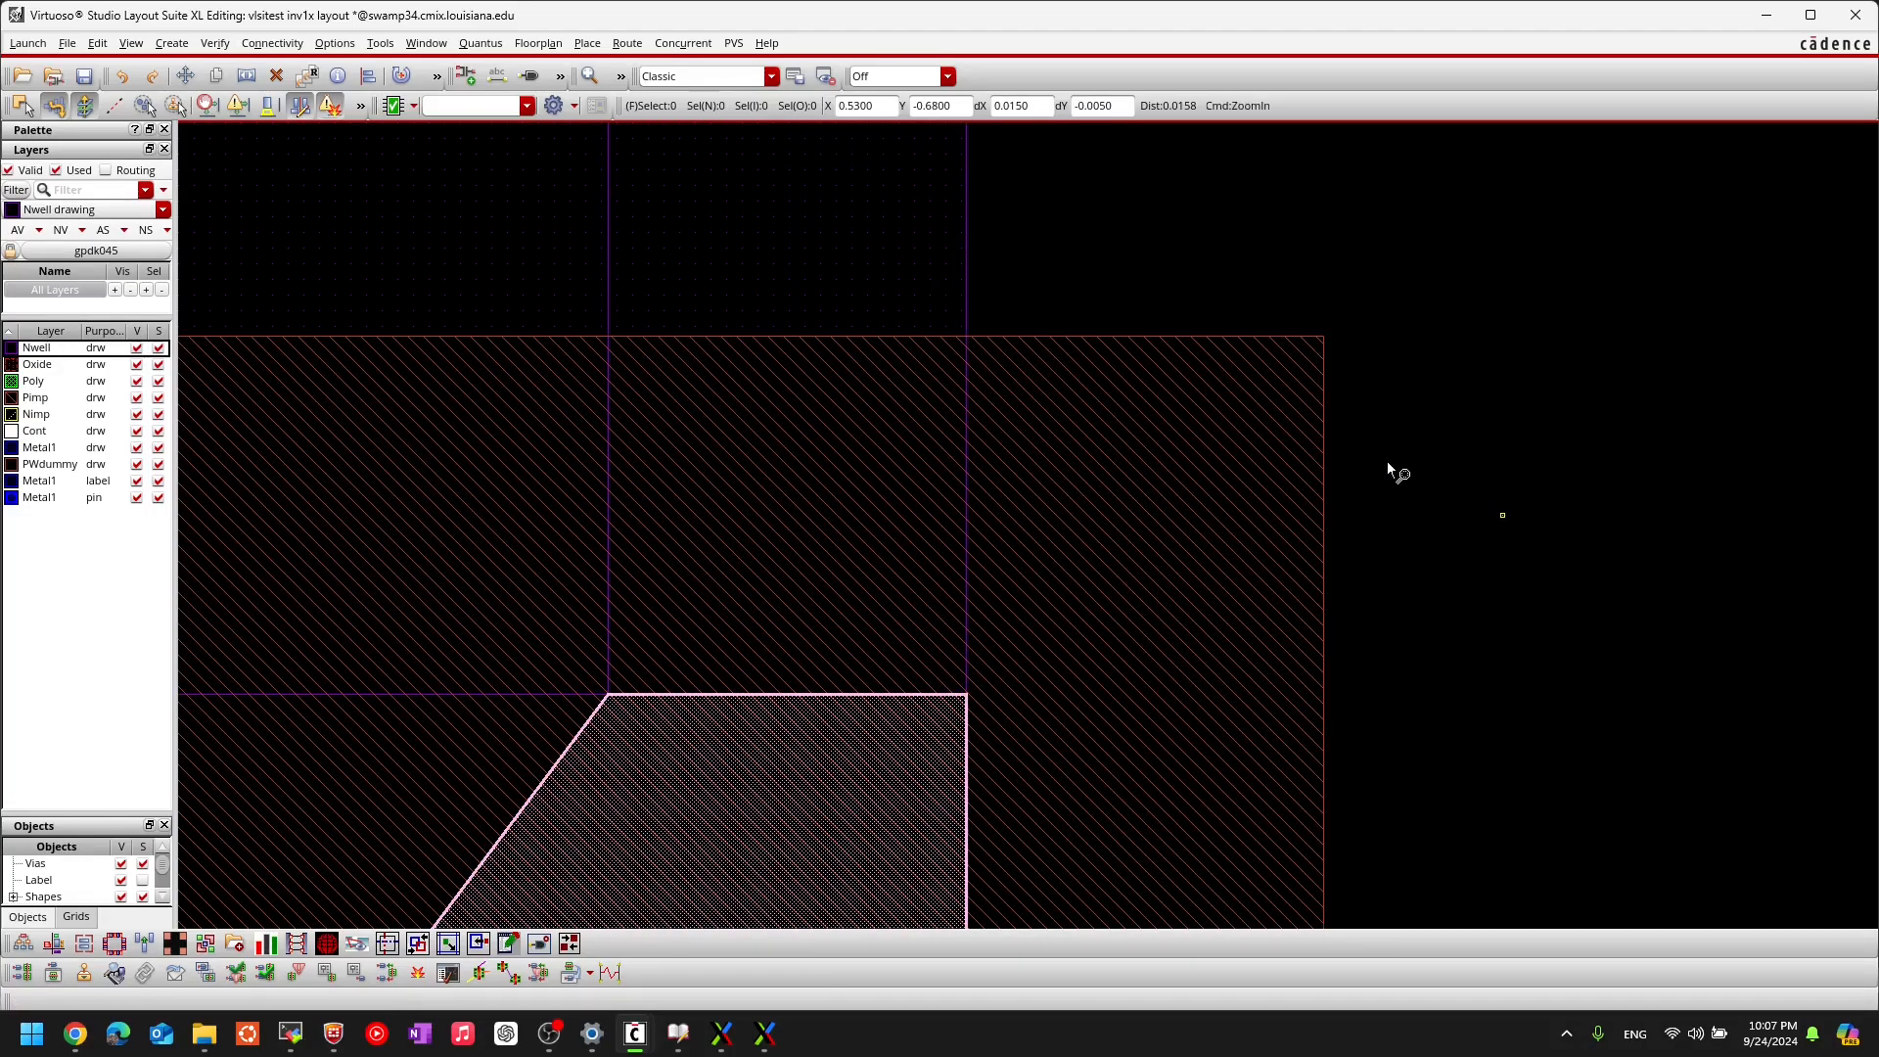
{"action": "scroll", "coordinate": [1389, 465], "scroll_direction": "up", "scroll_amount": 3}
{"action": "scroll", "coordinate": [1406, 482], "scroll_direction": "down", "scroll_amount": 4}
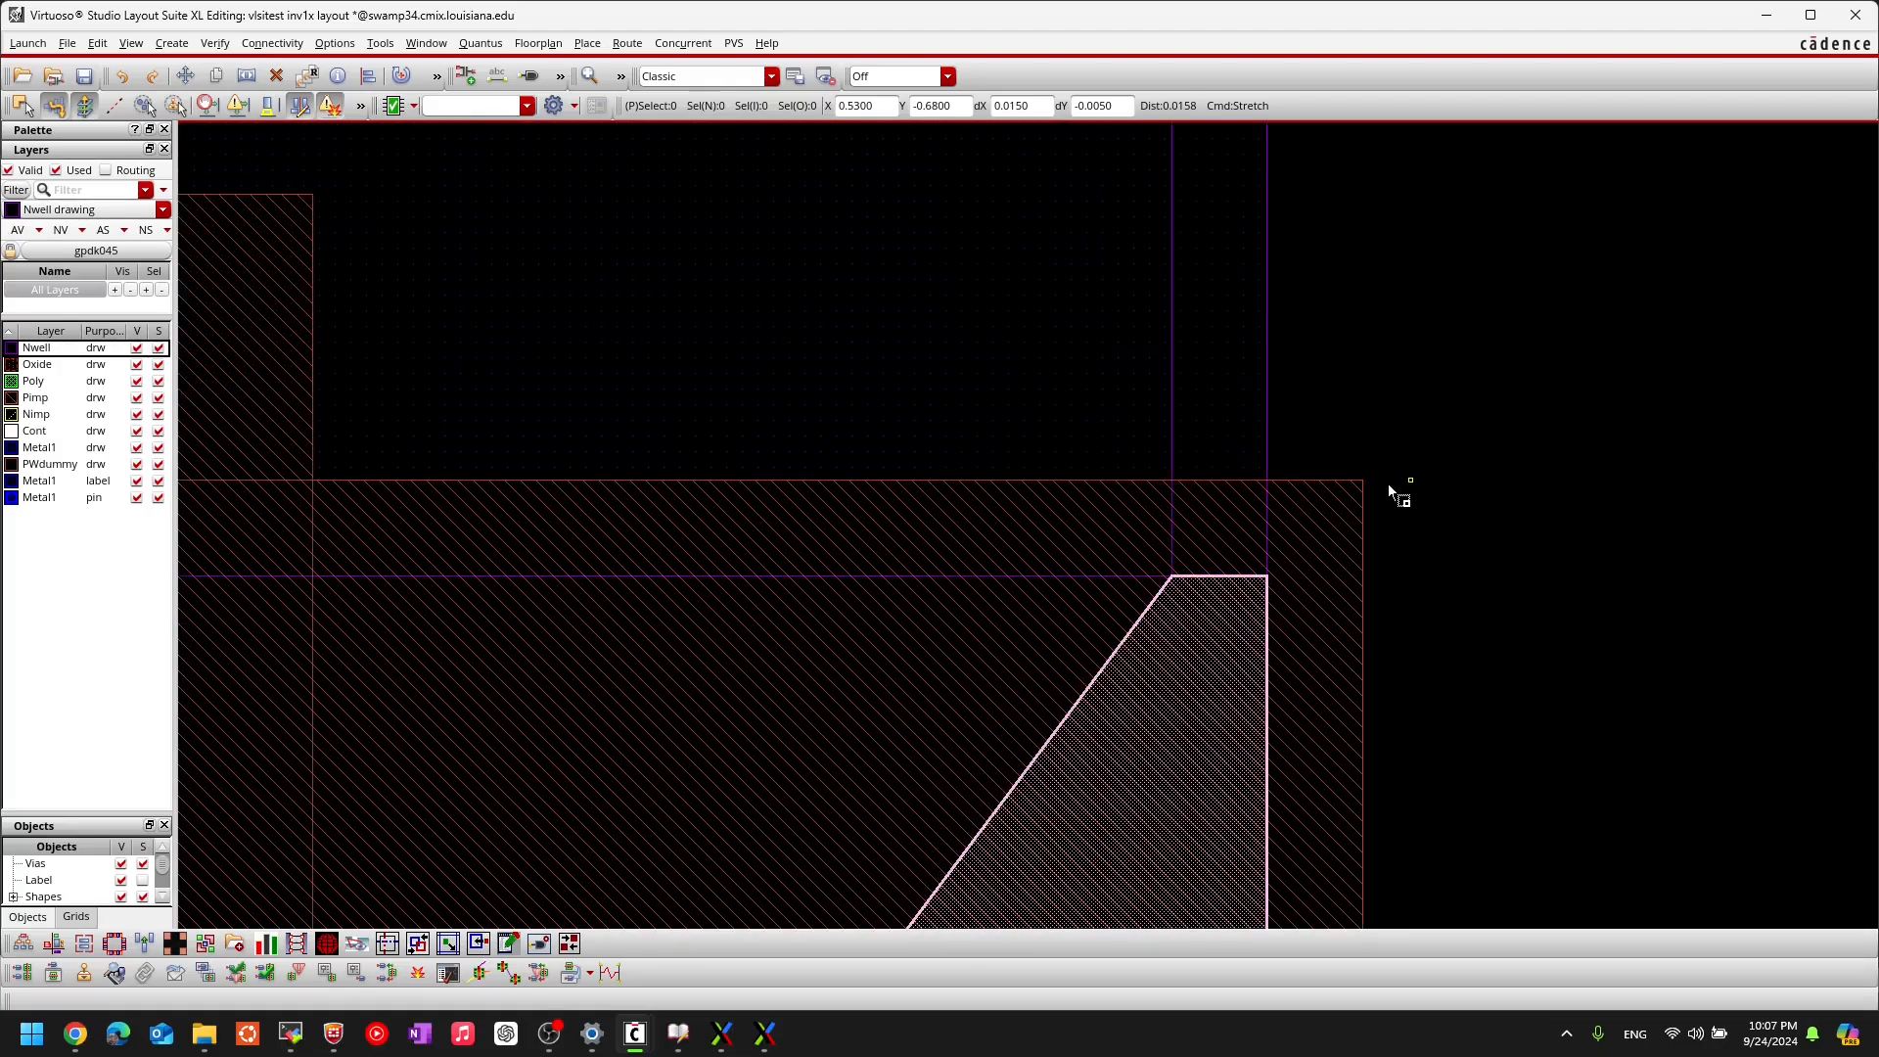
Step: Leave the Stretch command and review the Nwell around the vdd contact and the rest of the inverter layout
{"action": "scroll", "coordinate": [1295, 393], "scroll_direction": "down", "scroll_amount": 2}
{"action": "middle_click_drag", "start_coordinate": [1483, 440], "coordinate": [1657, 646]}
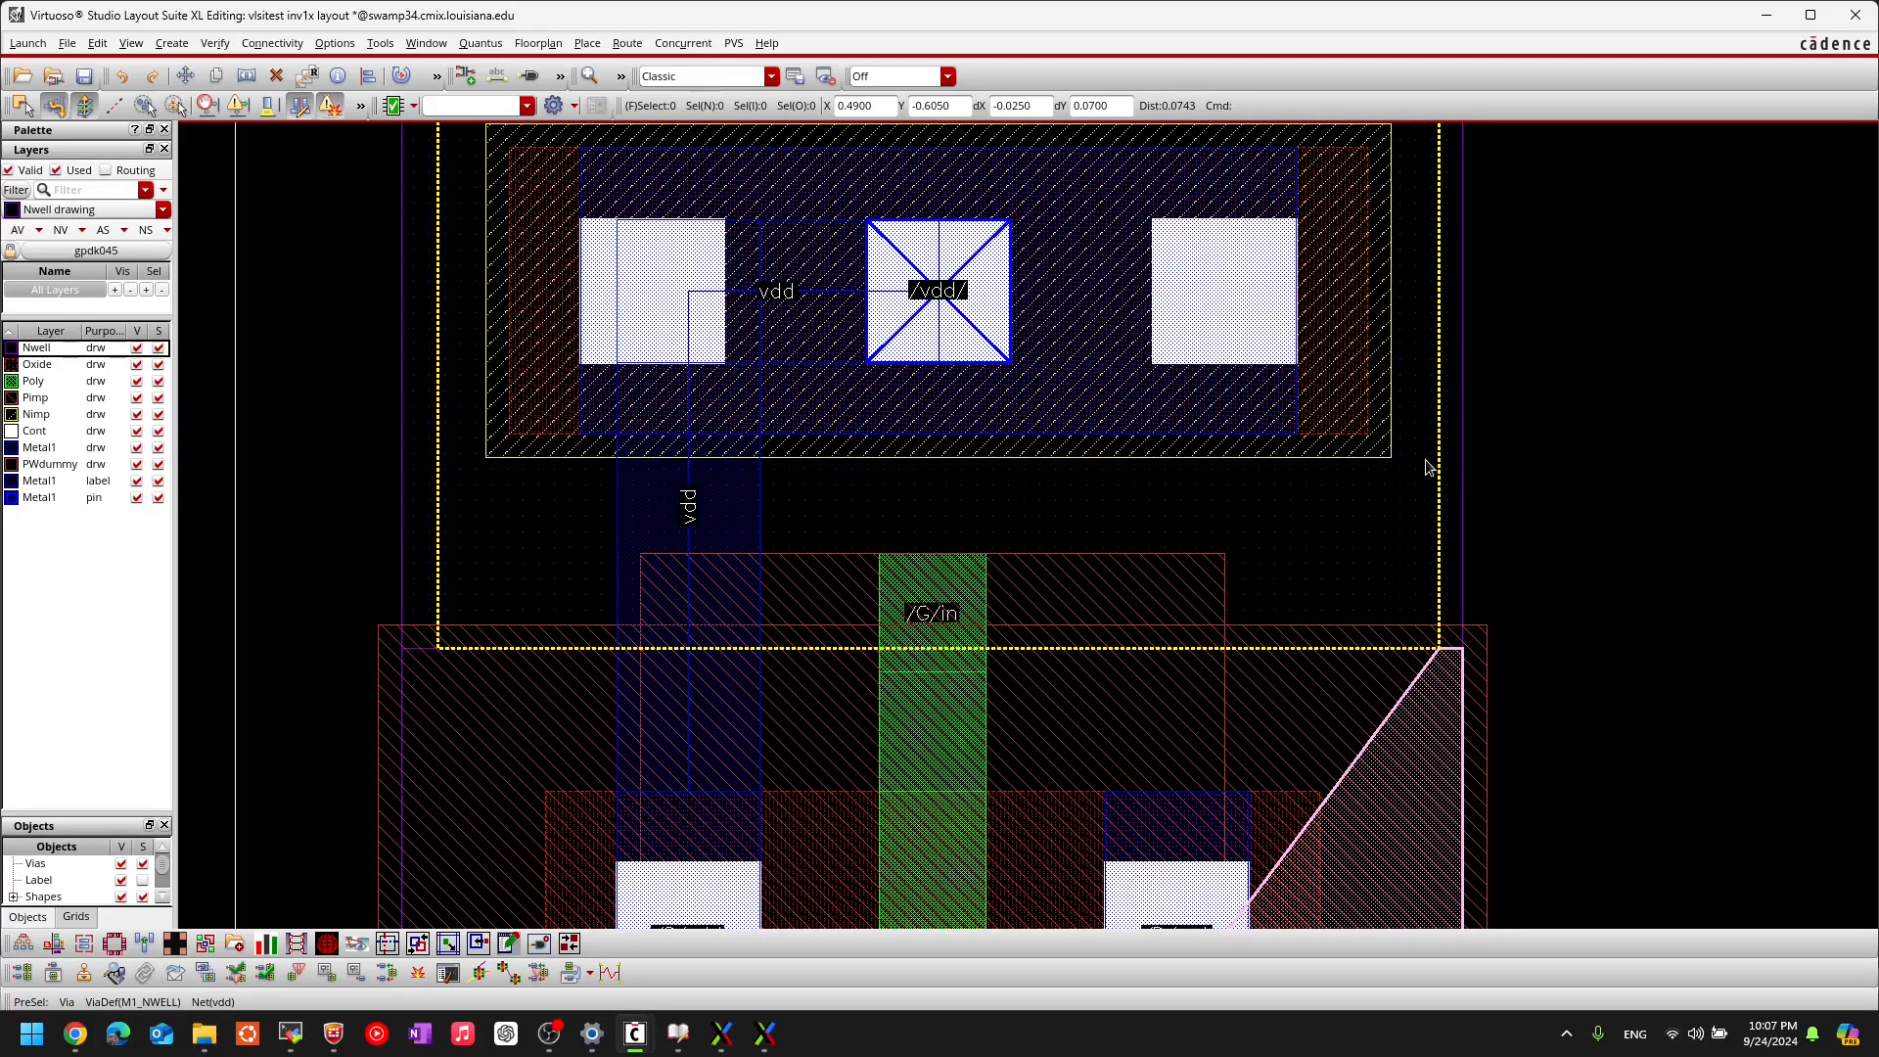
{"action": "scroll", "coordinate": [1458, 485], "scroll_direction": "down", "scroll_amount": 3}
{"action": "middle_click_drag", "start_coordinate": [1598, 457], "coordinate": [1317, 391]}
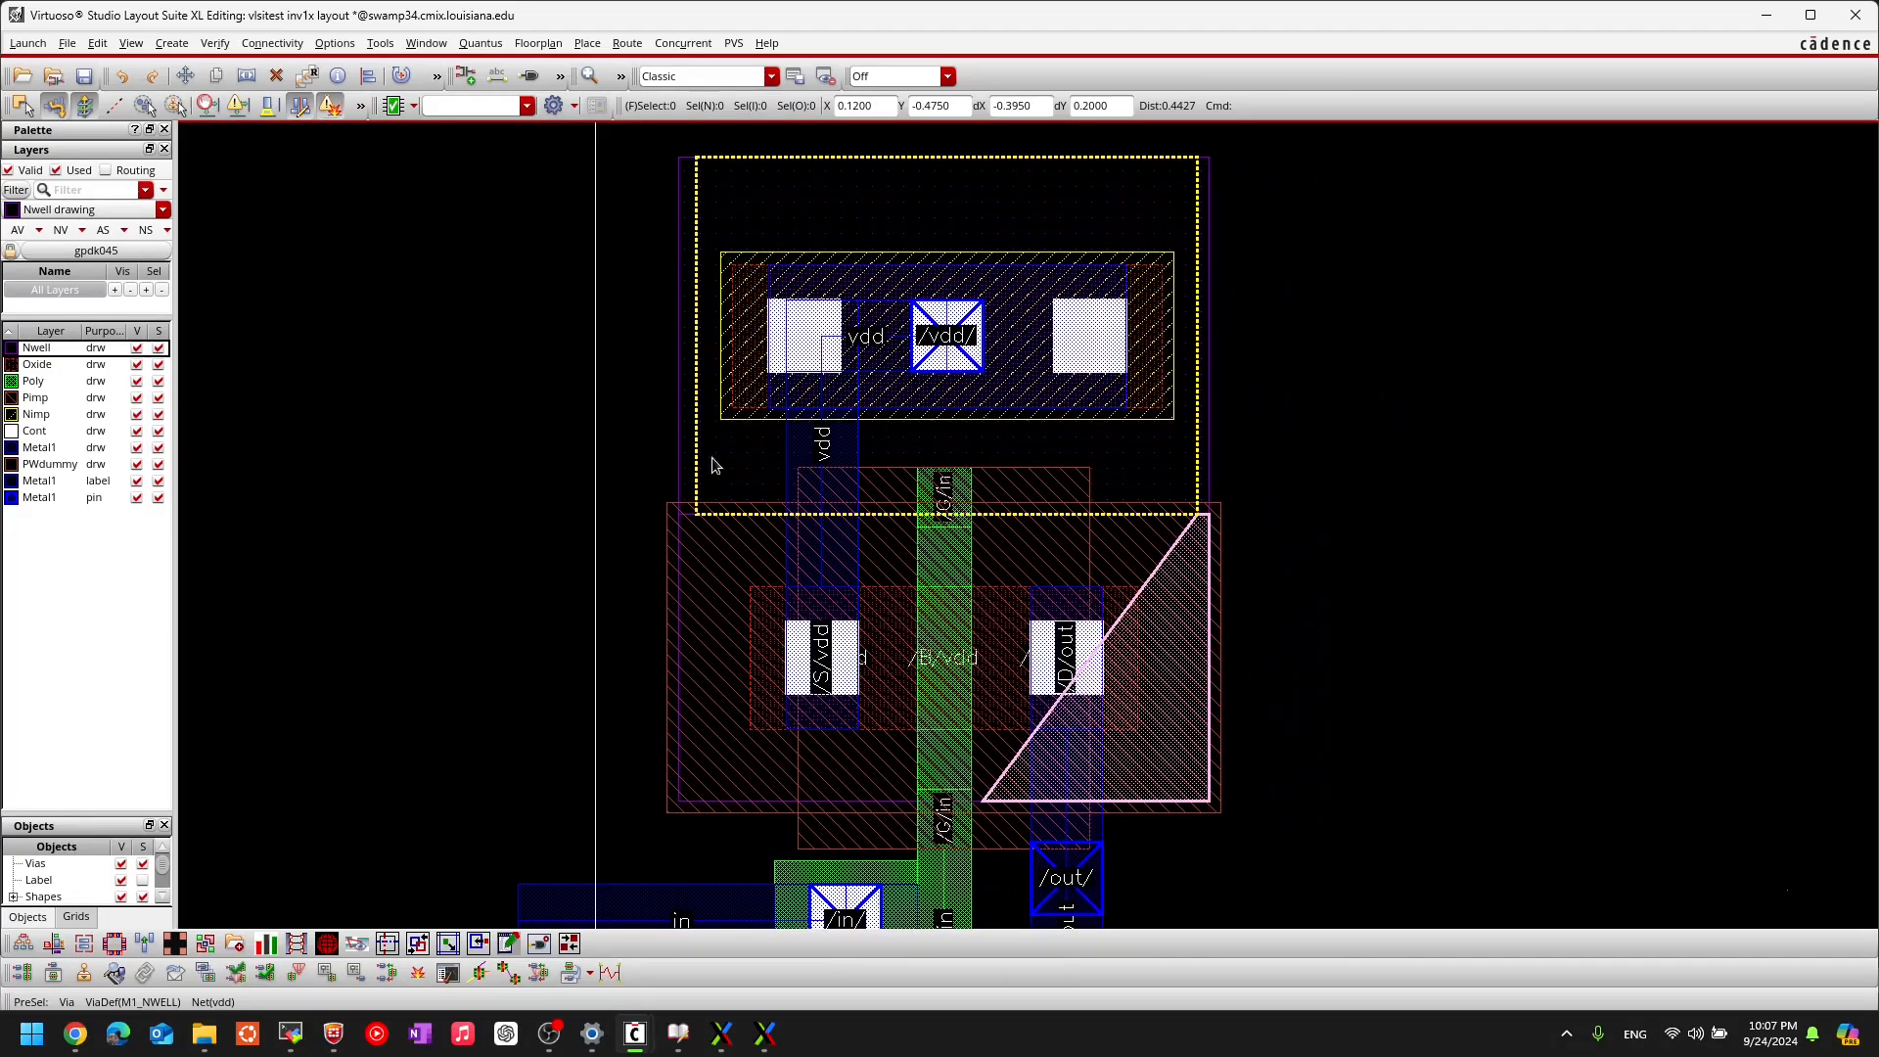
{"action": "scroll", "coordinate": [729, 470], "scroll_direction": "down", "scroll_amount": 2}
{"action": "scroll", "coordinate": [729, 469], "scroll_direction": "down", "scroll_amount": 2}
{"action": "scroll", "coordinate": [758, 744], "scroll_direction": "up", "scroll_amount": 2}
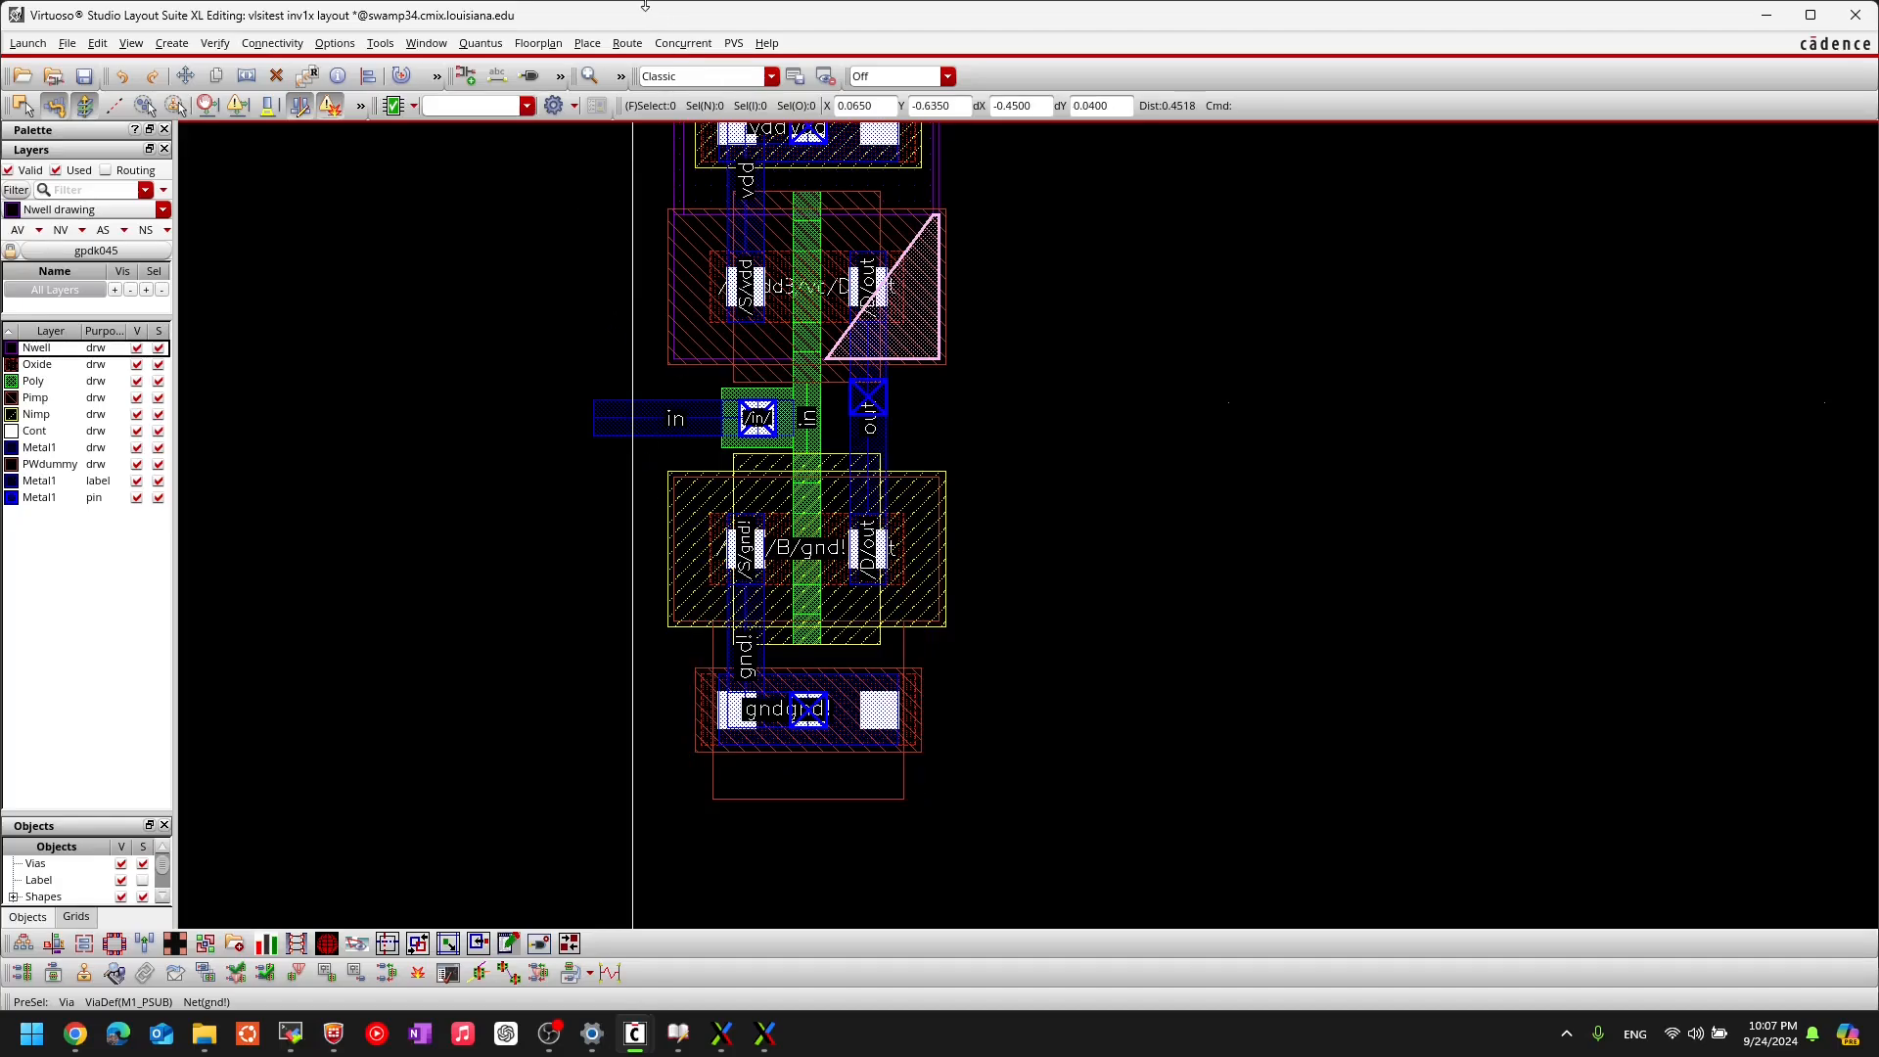
Step: Rerun the PVS DRC on the inv1x layout, saving the modified cell view before the run
{"action": "left_click", "coordinate": [736, 43]}
{"action": "left_click", "coordinate": [1230, 692]}
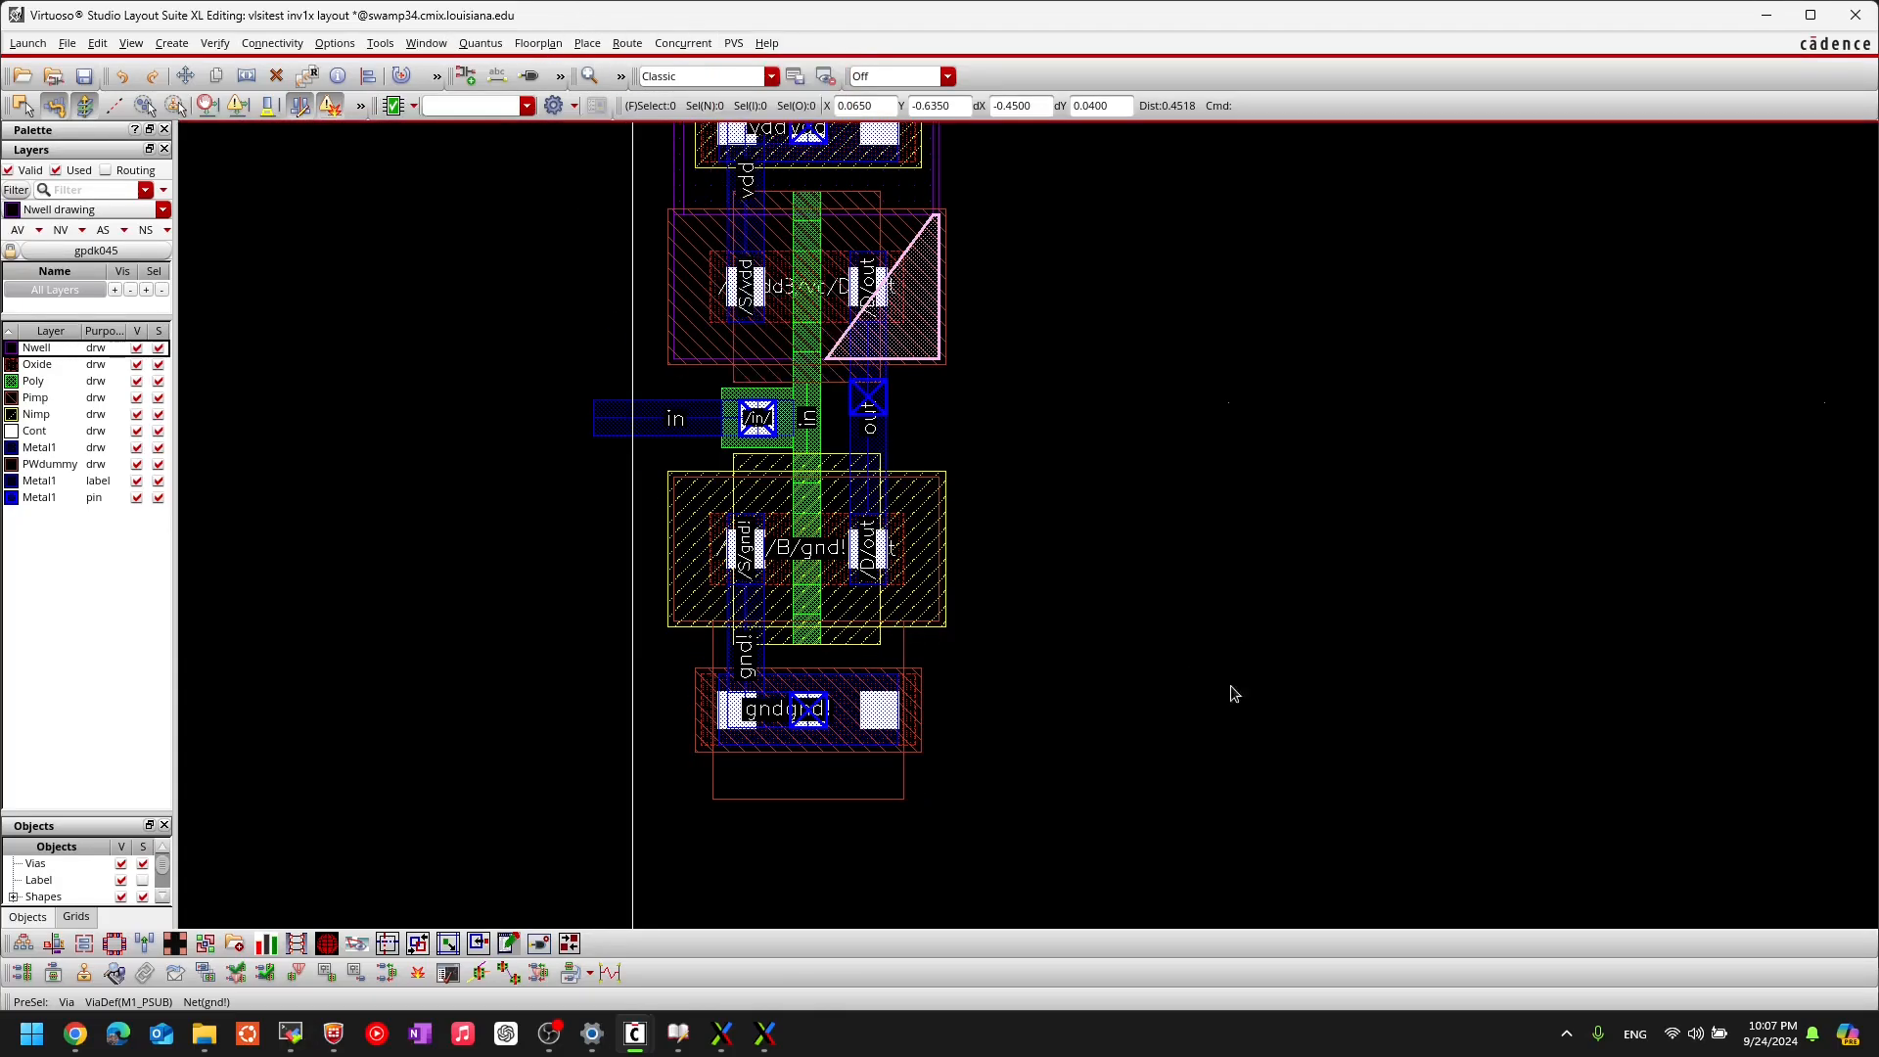
{"action": "left_click", "coordinate": [776, 1049]}
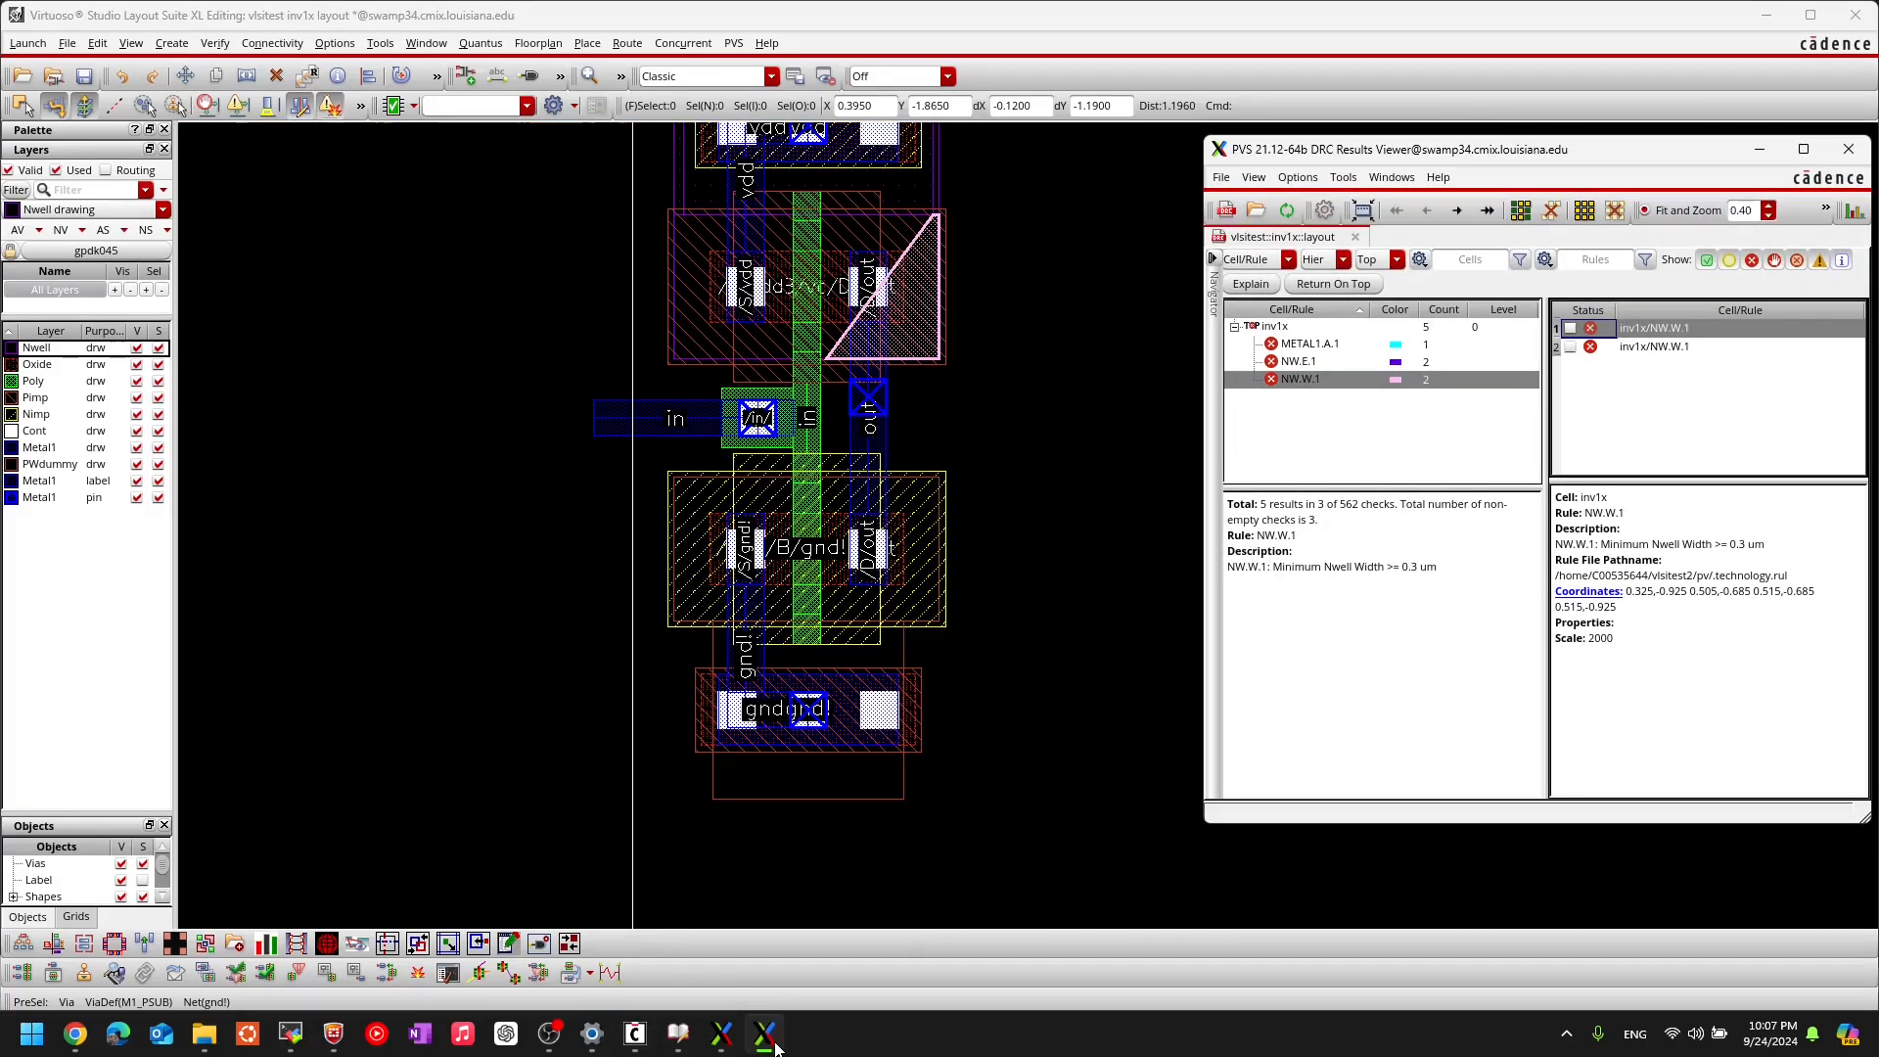
{"action": "left_click", "coordinate": [767, 1037]}
{"action": "left_click", "coordinate": [724, 1036]}
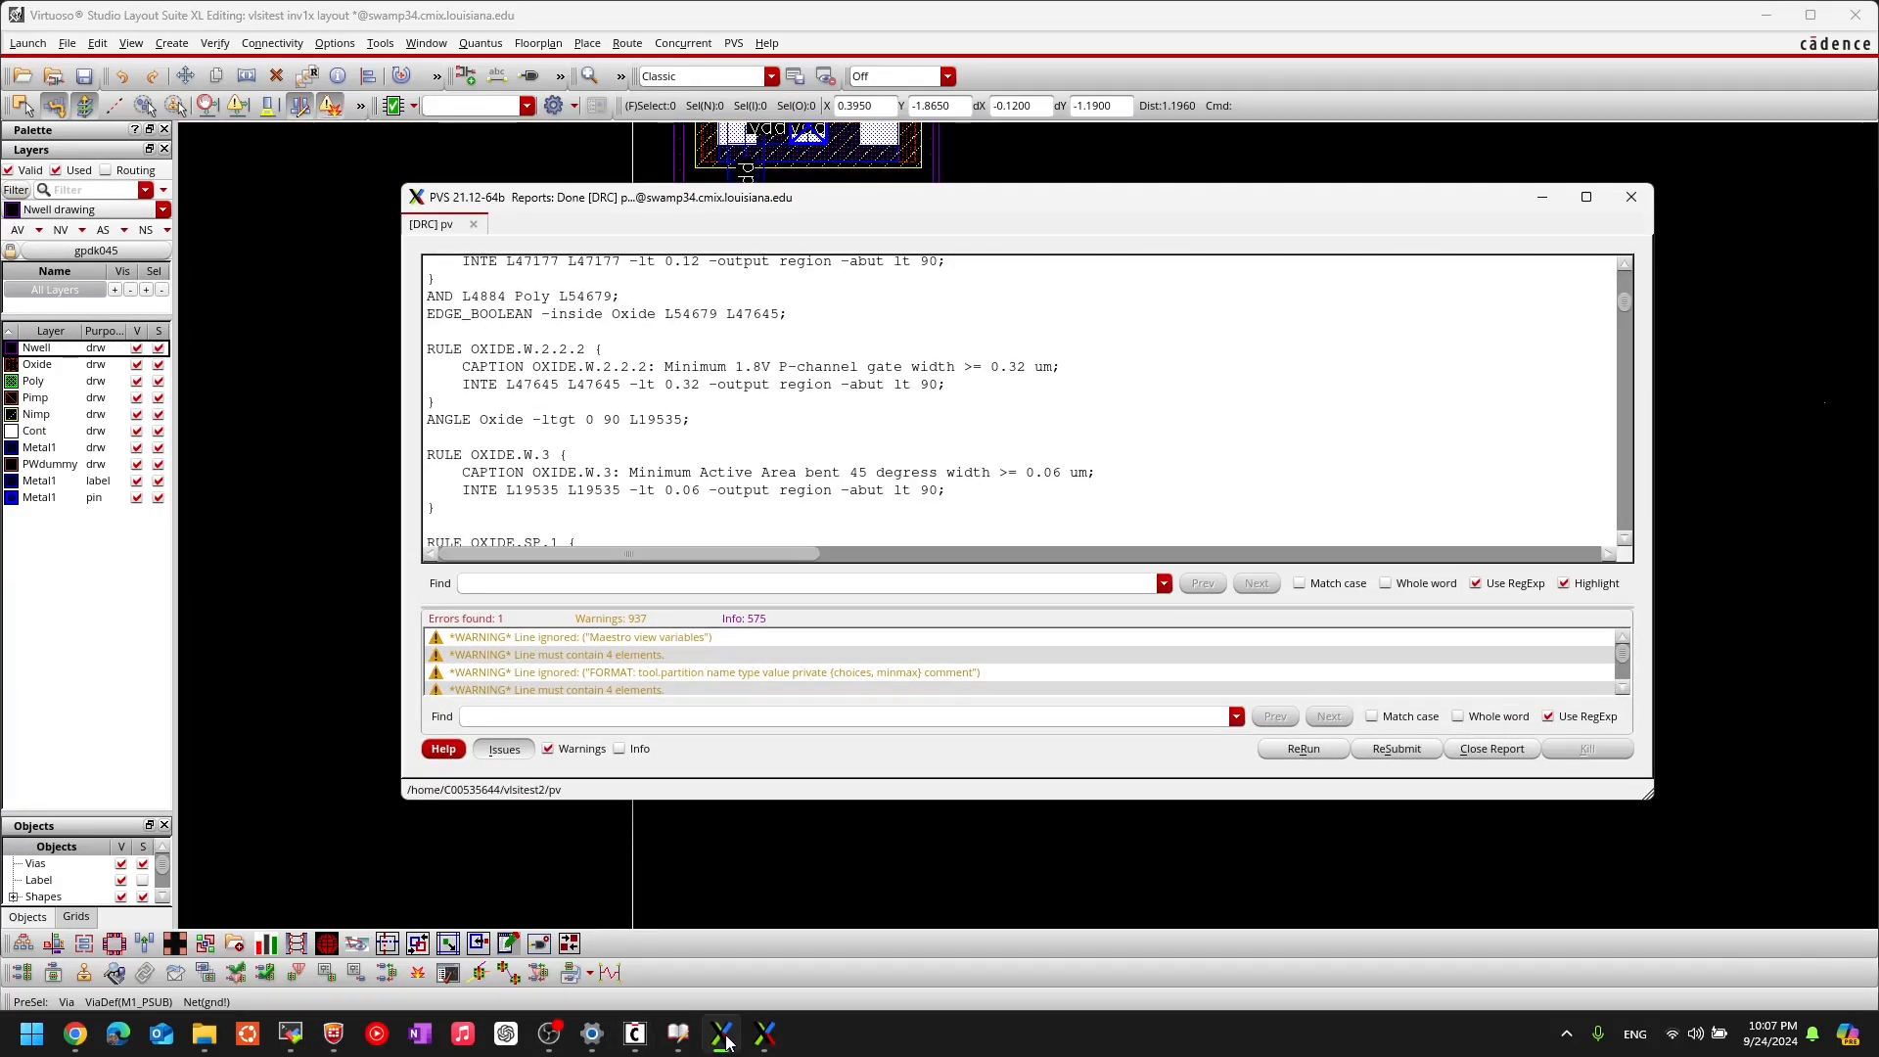
{"action": "left_click", "coordinate": [1332, 755]}
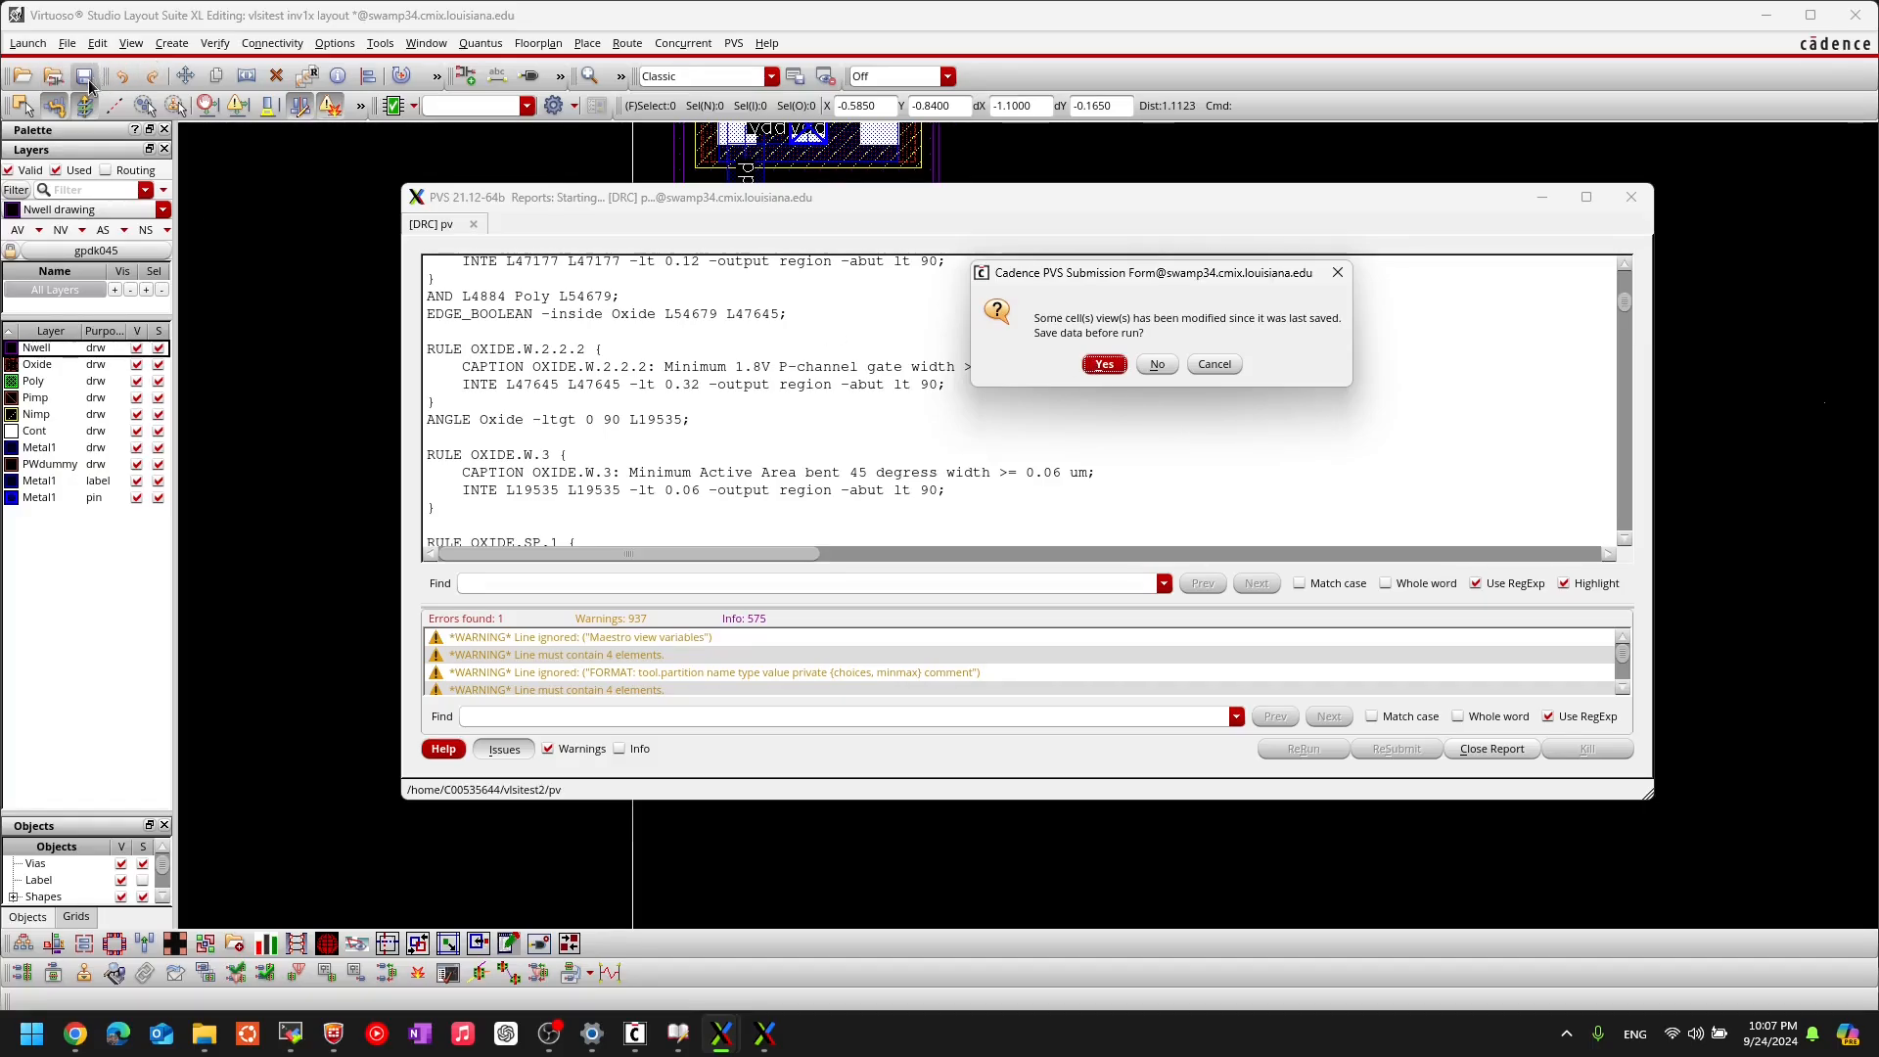
{"action": "left_click", "coordinate": [1103, 365]}
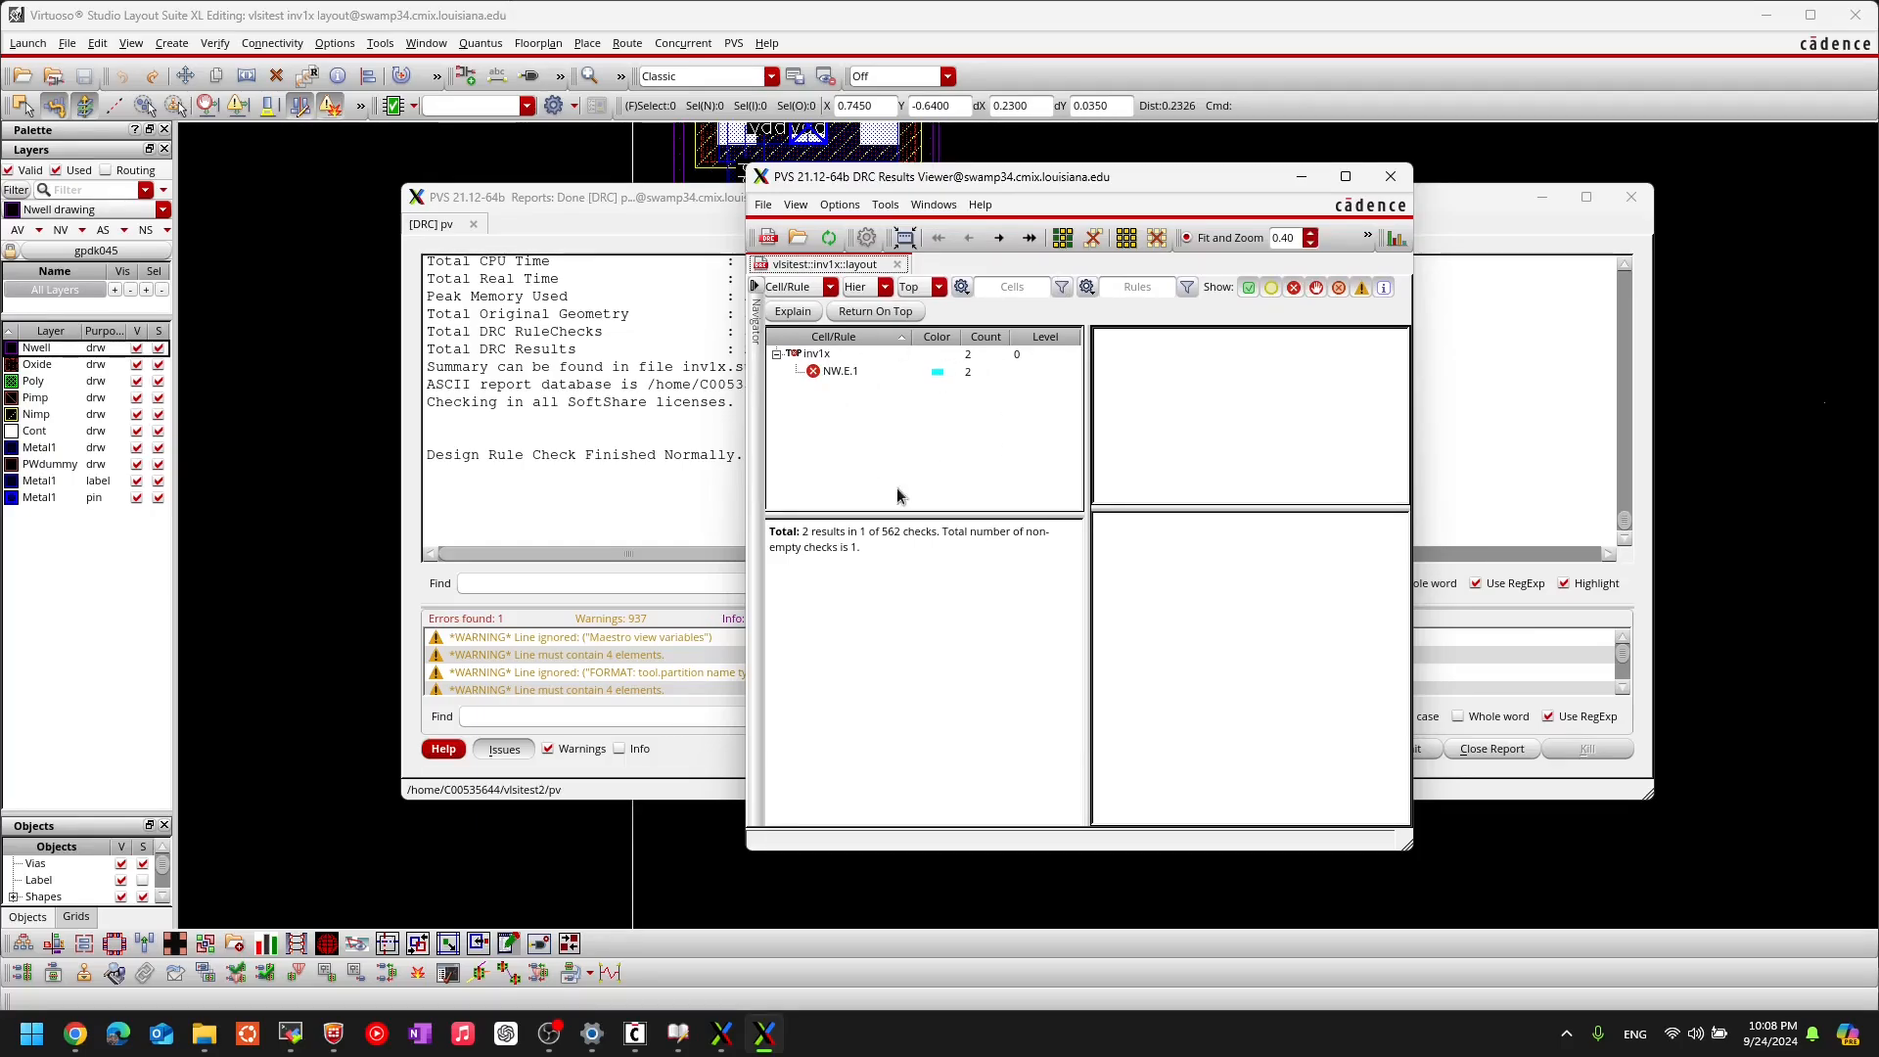
Step: Highlight the first NW.E.1 violation in the layout and examine the Nwell enclosure at the vdd contact's right end
{"action": "left_click", "coordinate": [840, 372]}
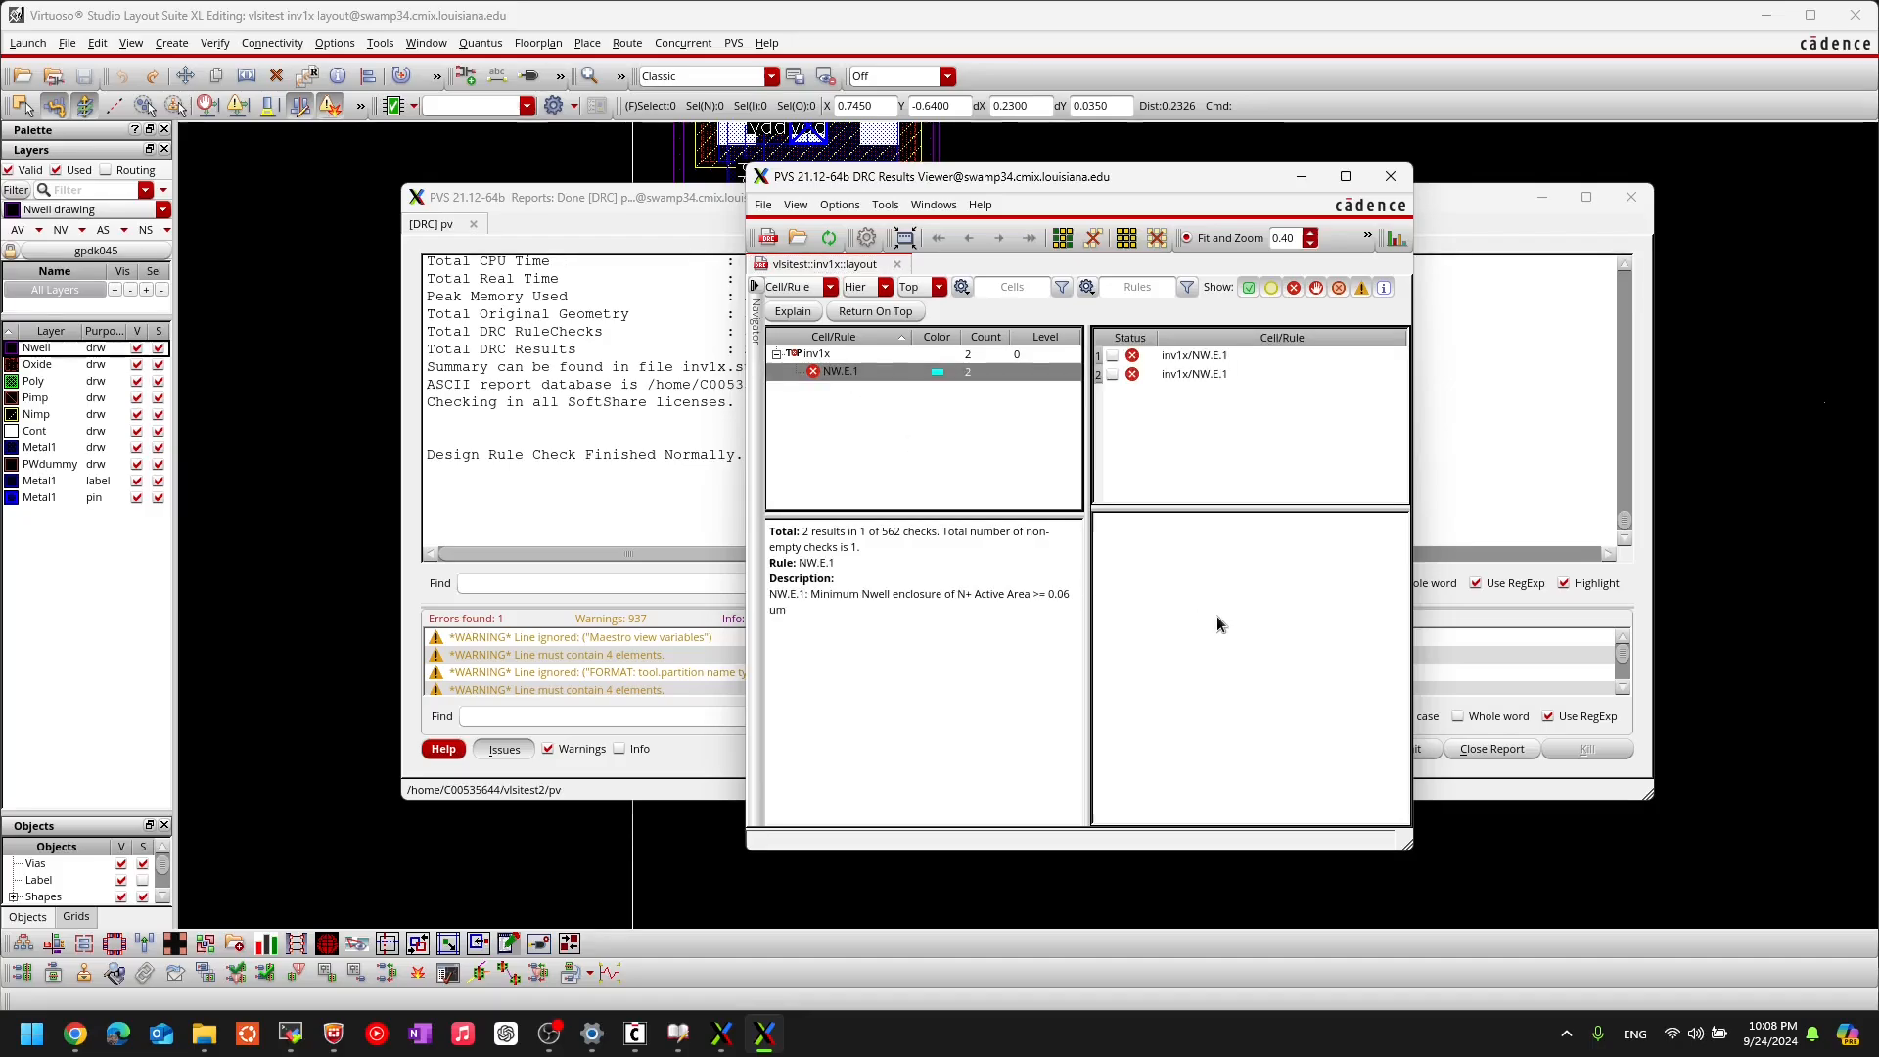
{"action": "left_click", "coordinate": [1194, 356]}
{"action": "left_click", "coordinate": [266, 543]}
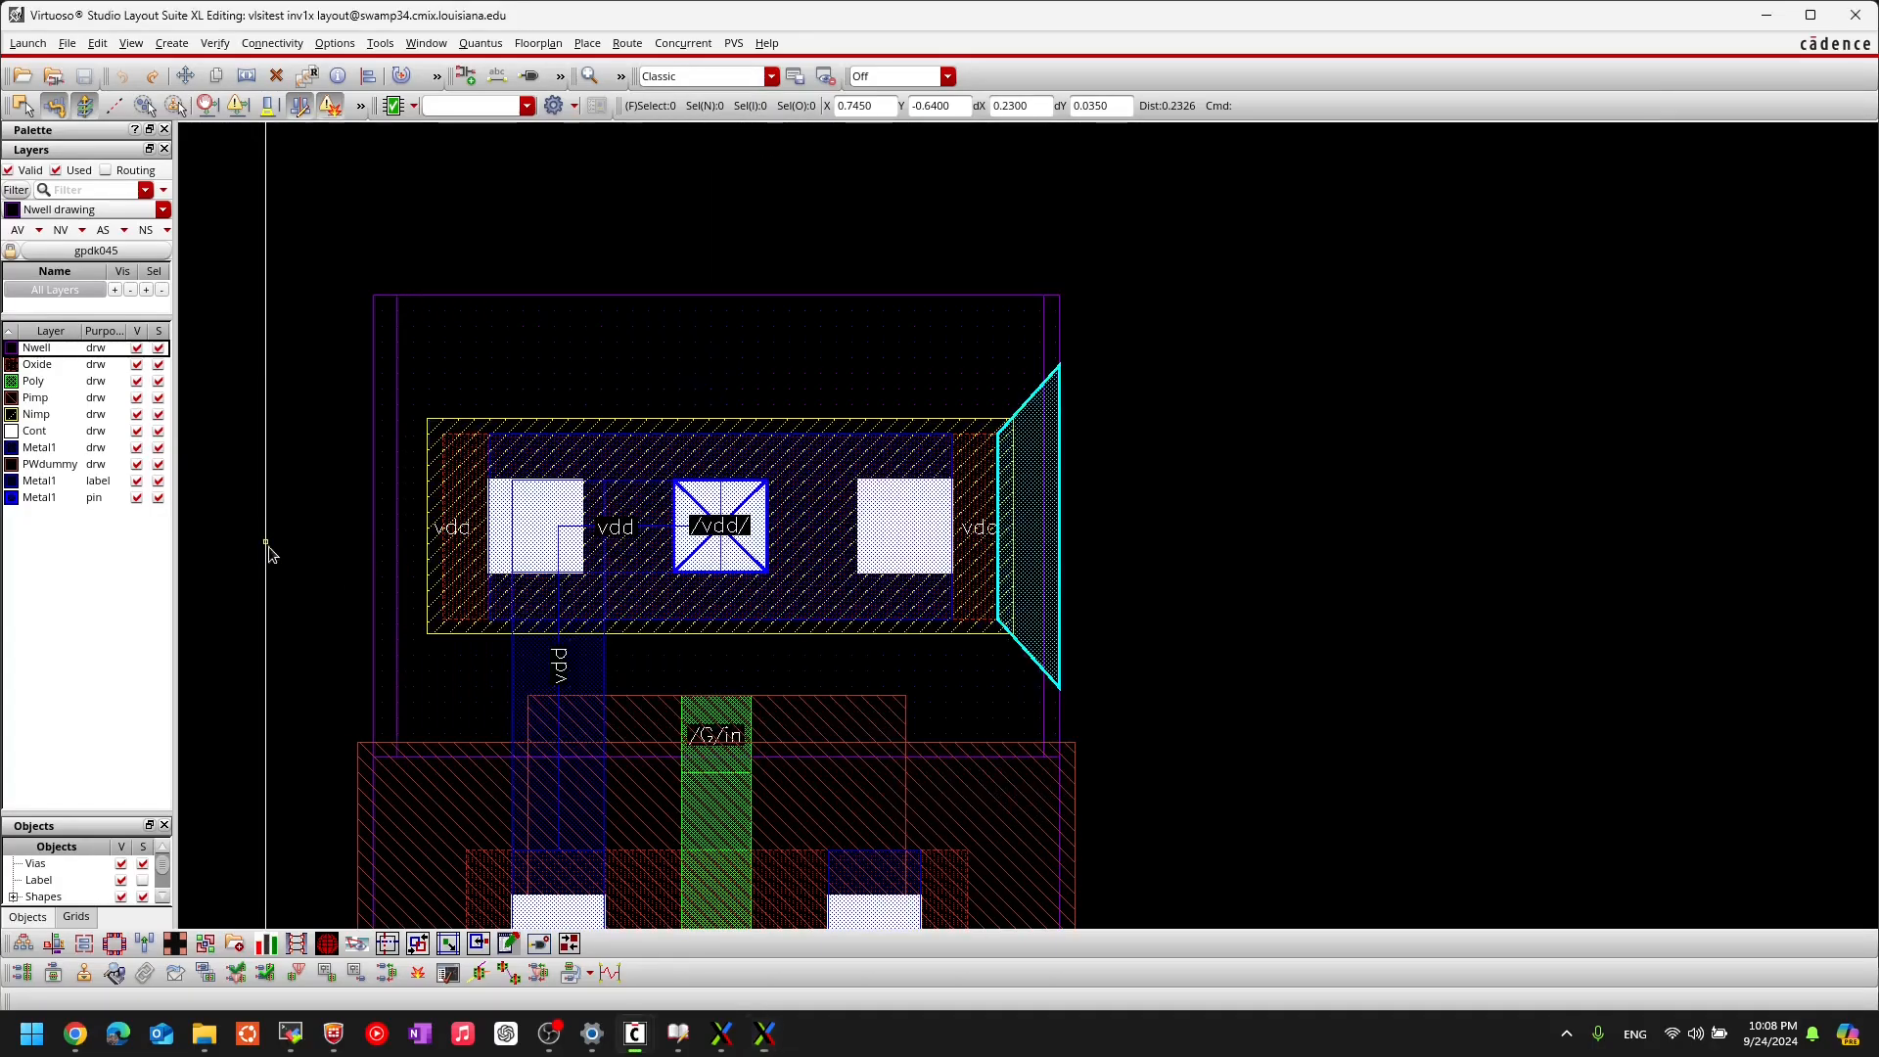
{"action": "scroll", "coordinate": [1092, 422], "scroll_direction": "up", "scroll_amount": 2, "text": "ctrl"}
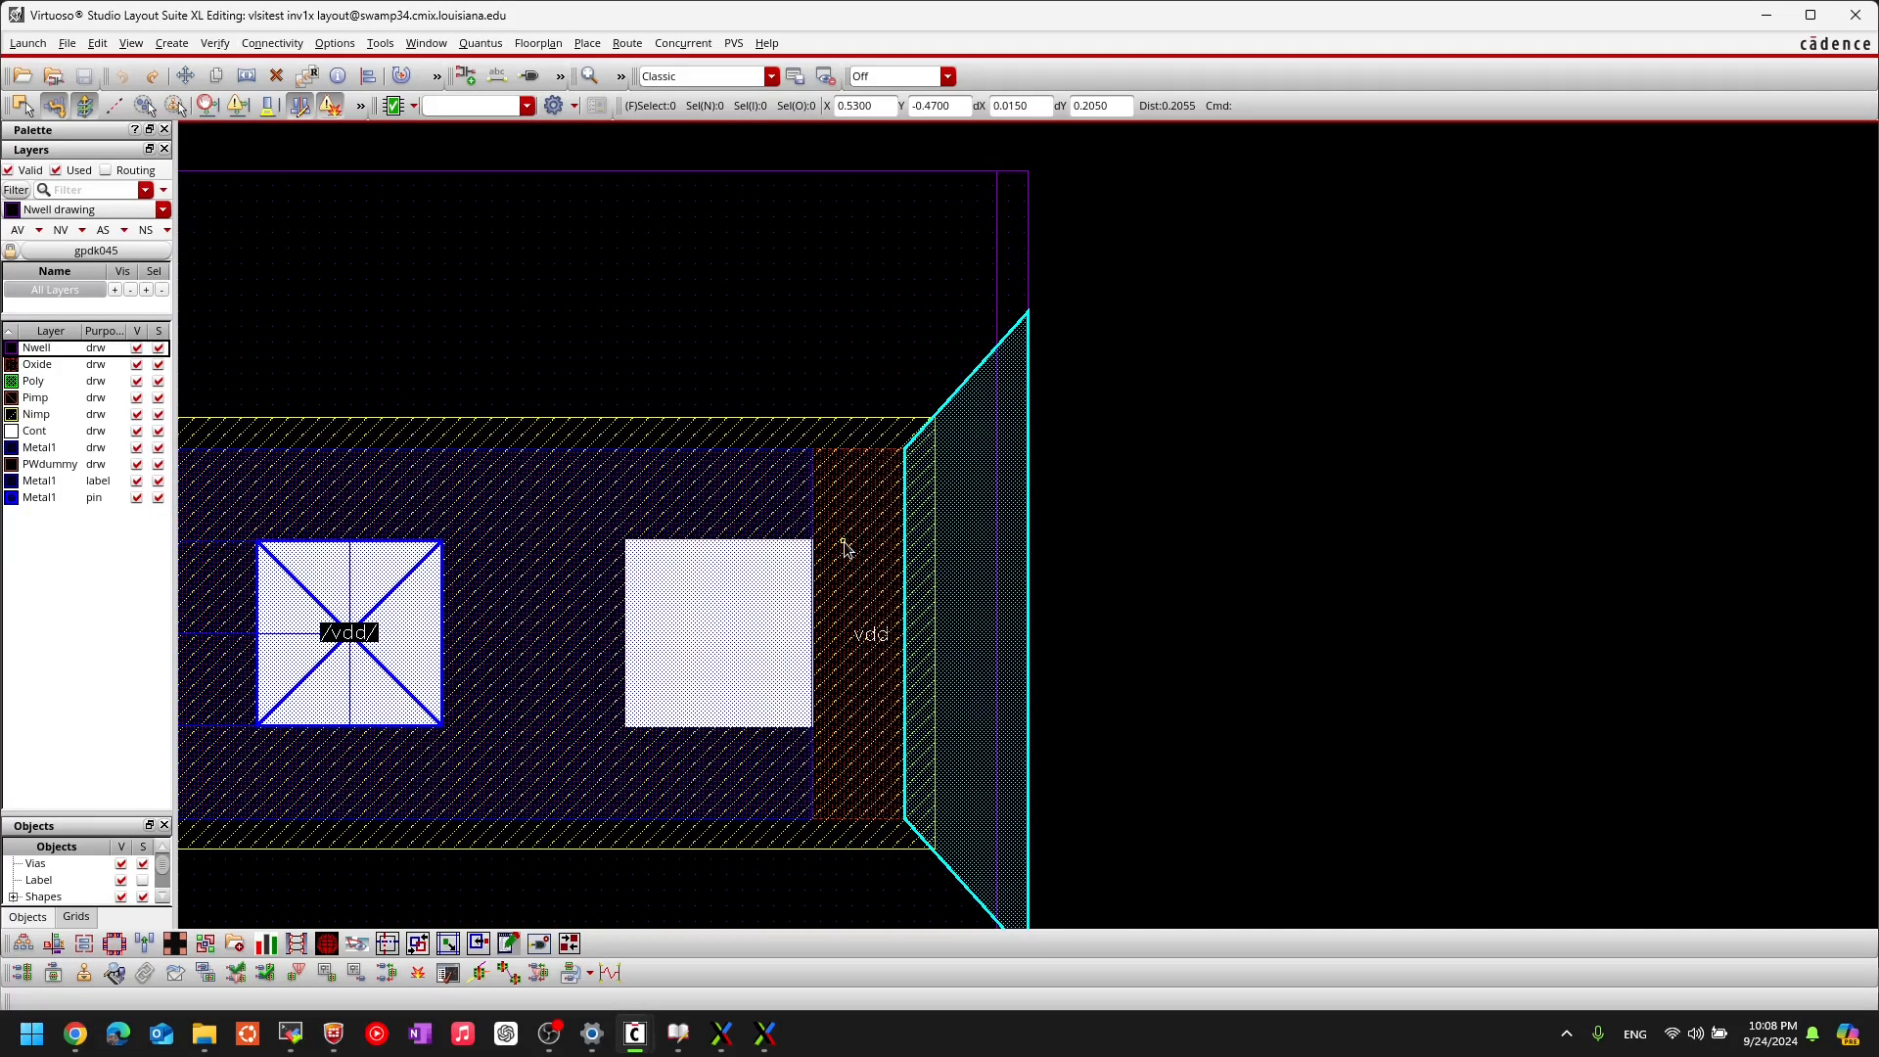
{"action": "scroll", "coordinate": [845, 548], "scroll_direction": "down", "scroll_amount": 2, "text": "ctrl"}
{"action": "scroll", "coordinate": [940, 508], "scroll_direction": "up", "scroll_amount": 2, "text": "ctrl"}
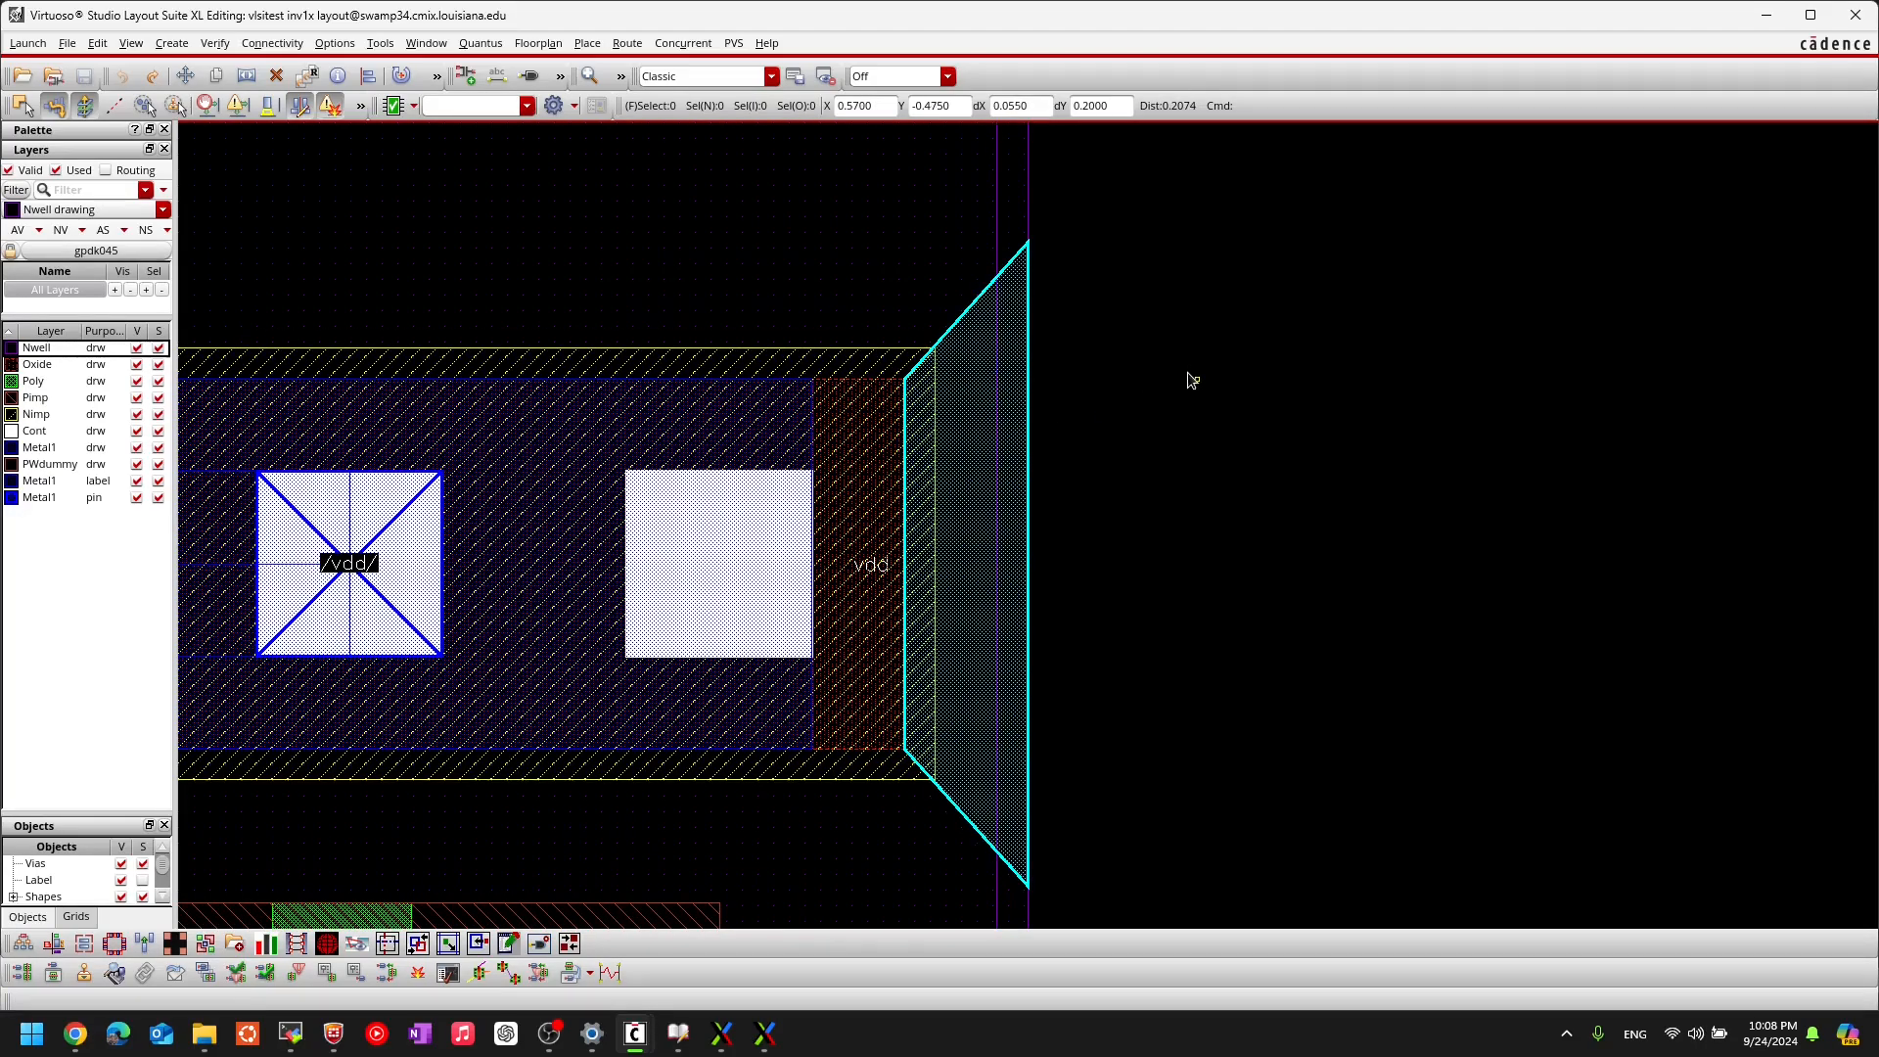
{"action": "scroll", "coordinate": [1191, 380], "scroll_direction": "down", "scroll_amount": 2, "text": "ctrl"}
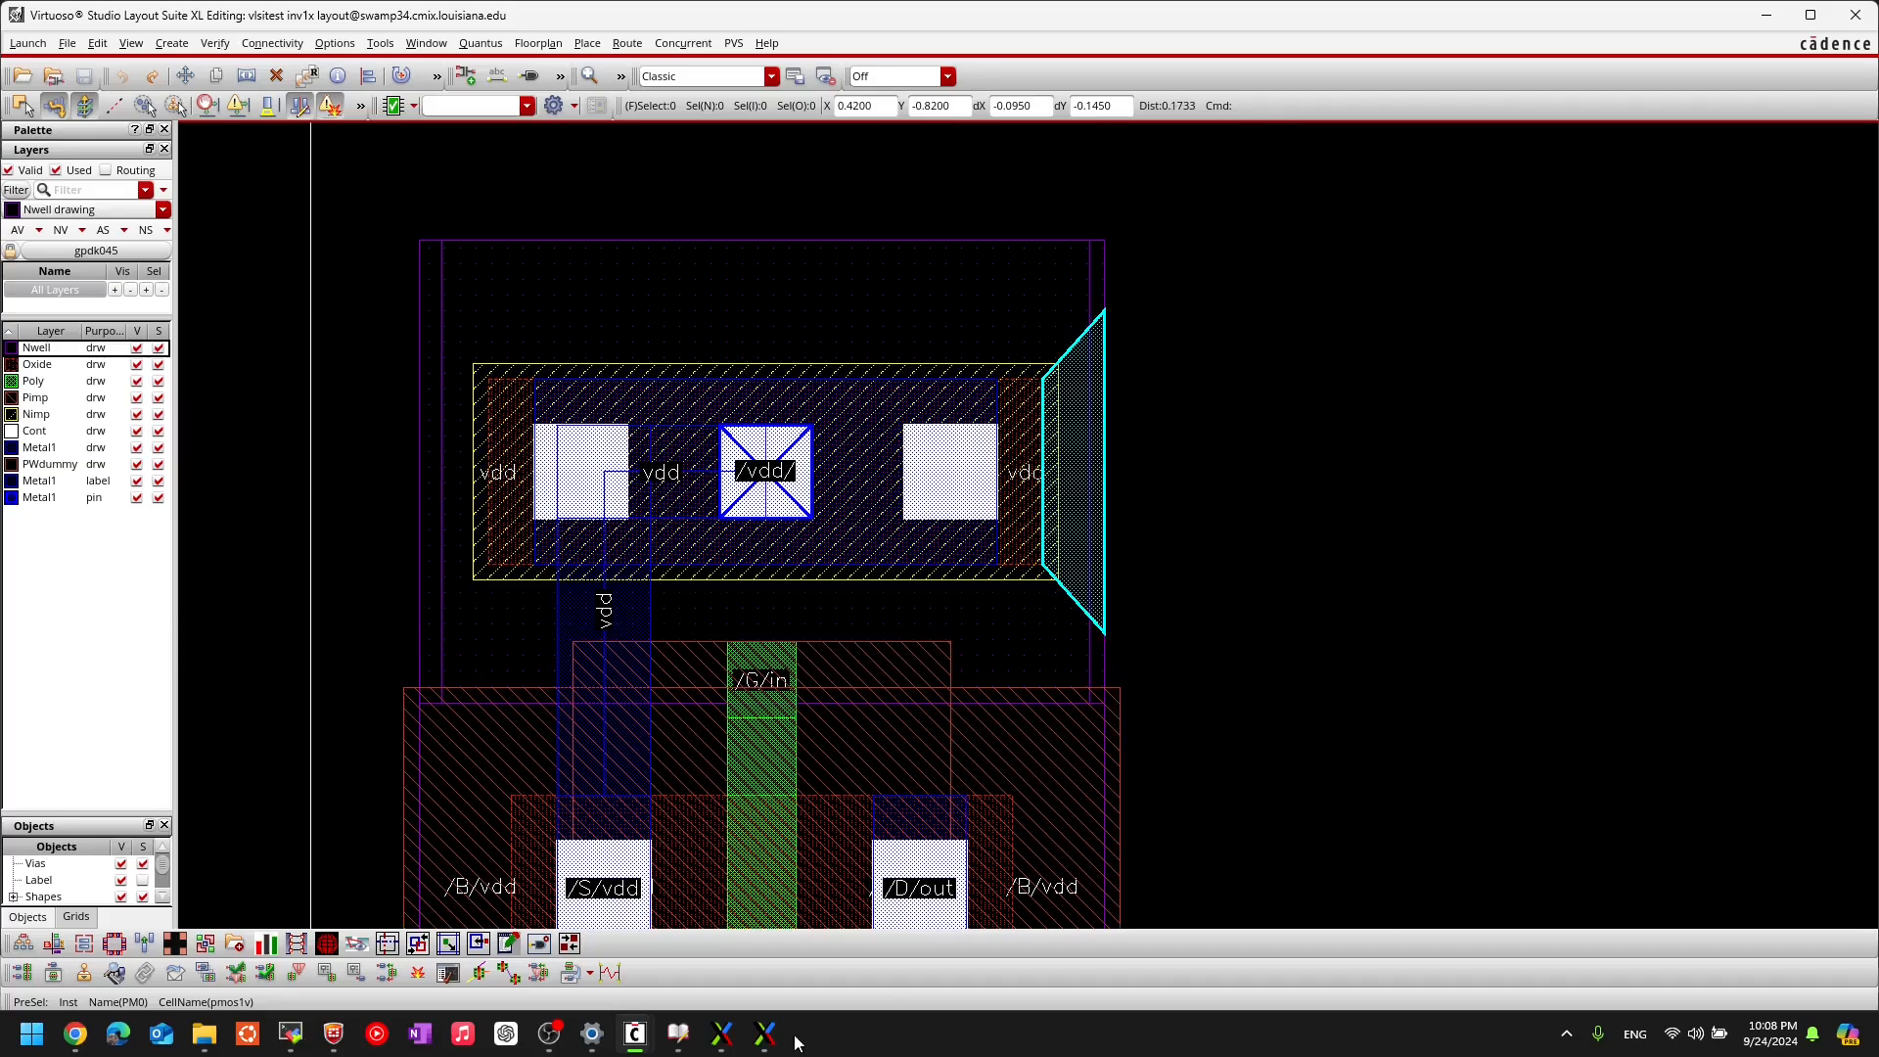
Step: Highlight the second NW.E.1 violation and compare the Nwell enclosure on both ends of the vdd contact
{"action": "left_click", "coordinate": [765, 1034]}
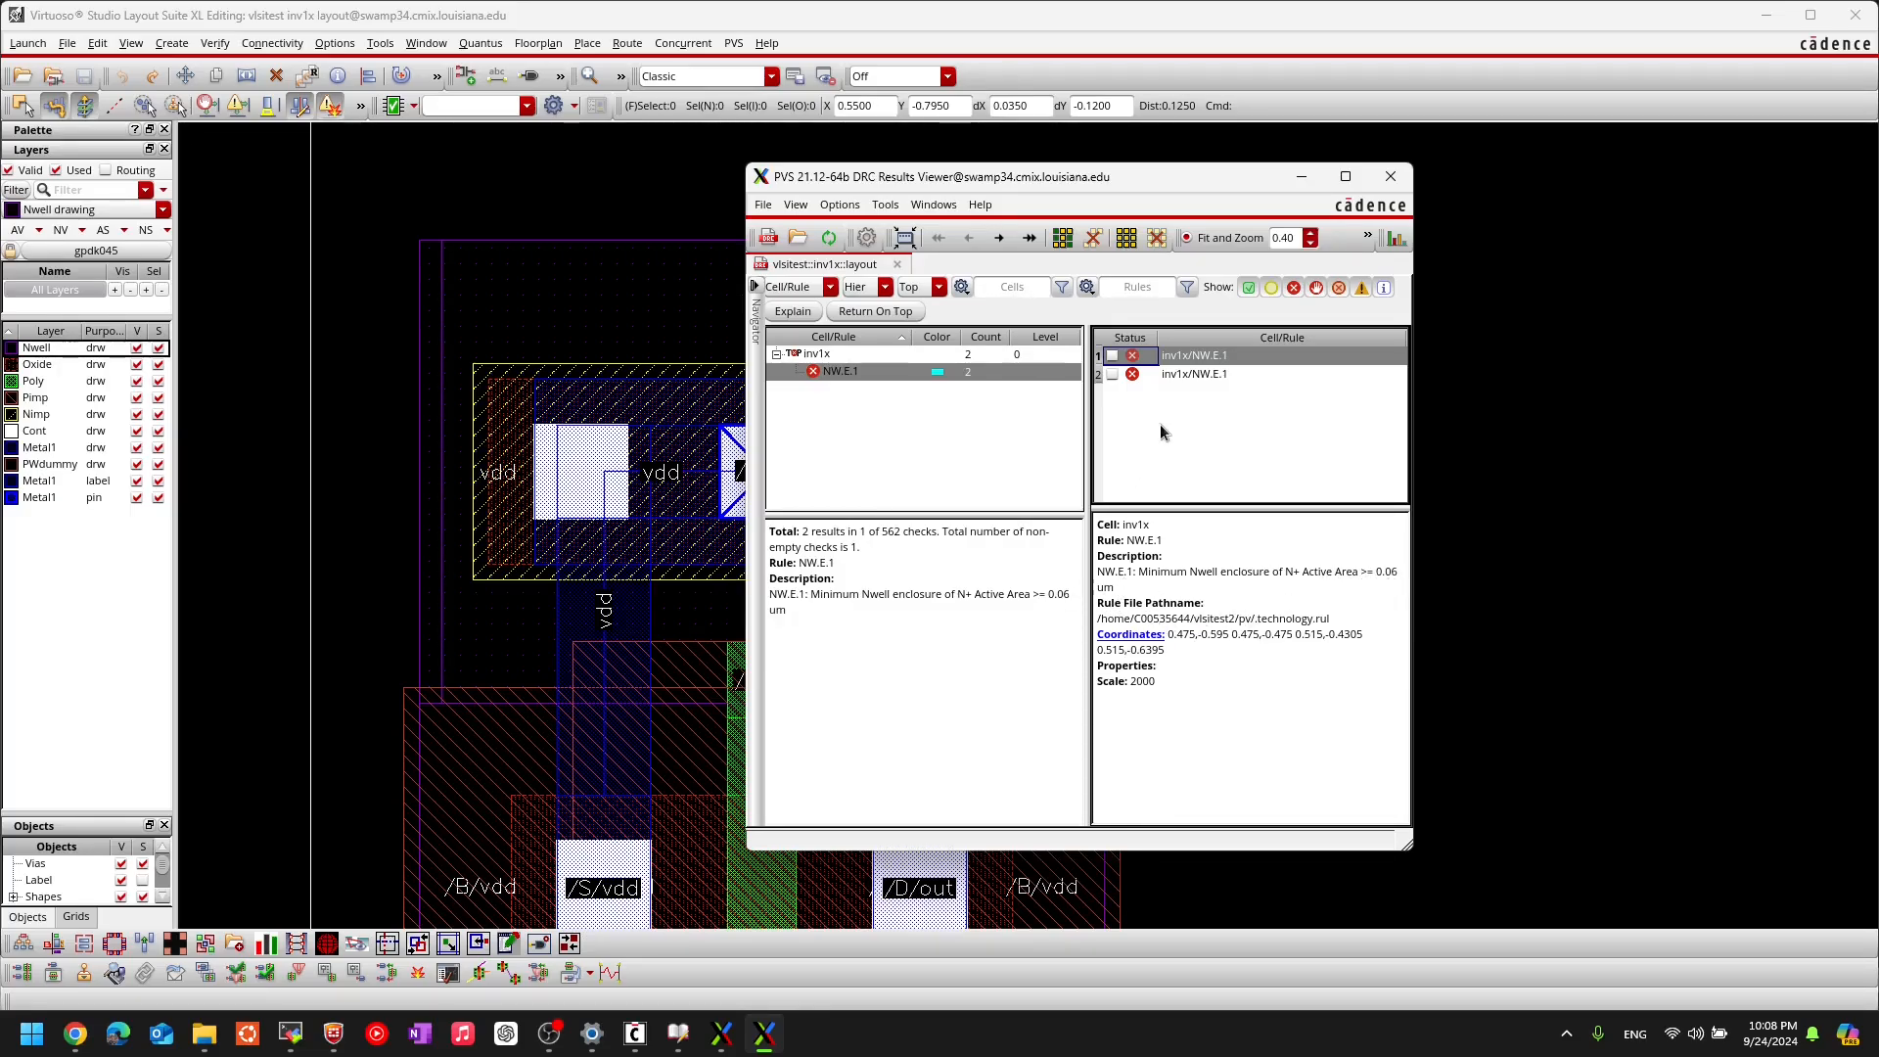
{"action": "left_click", "coordinate": [1206, 375]}
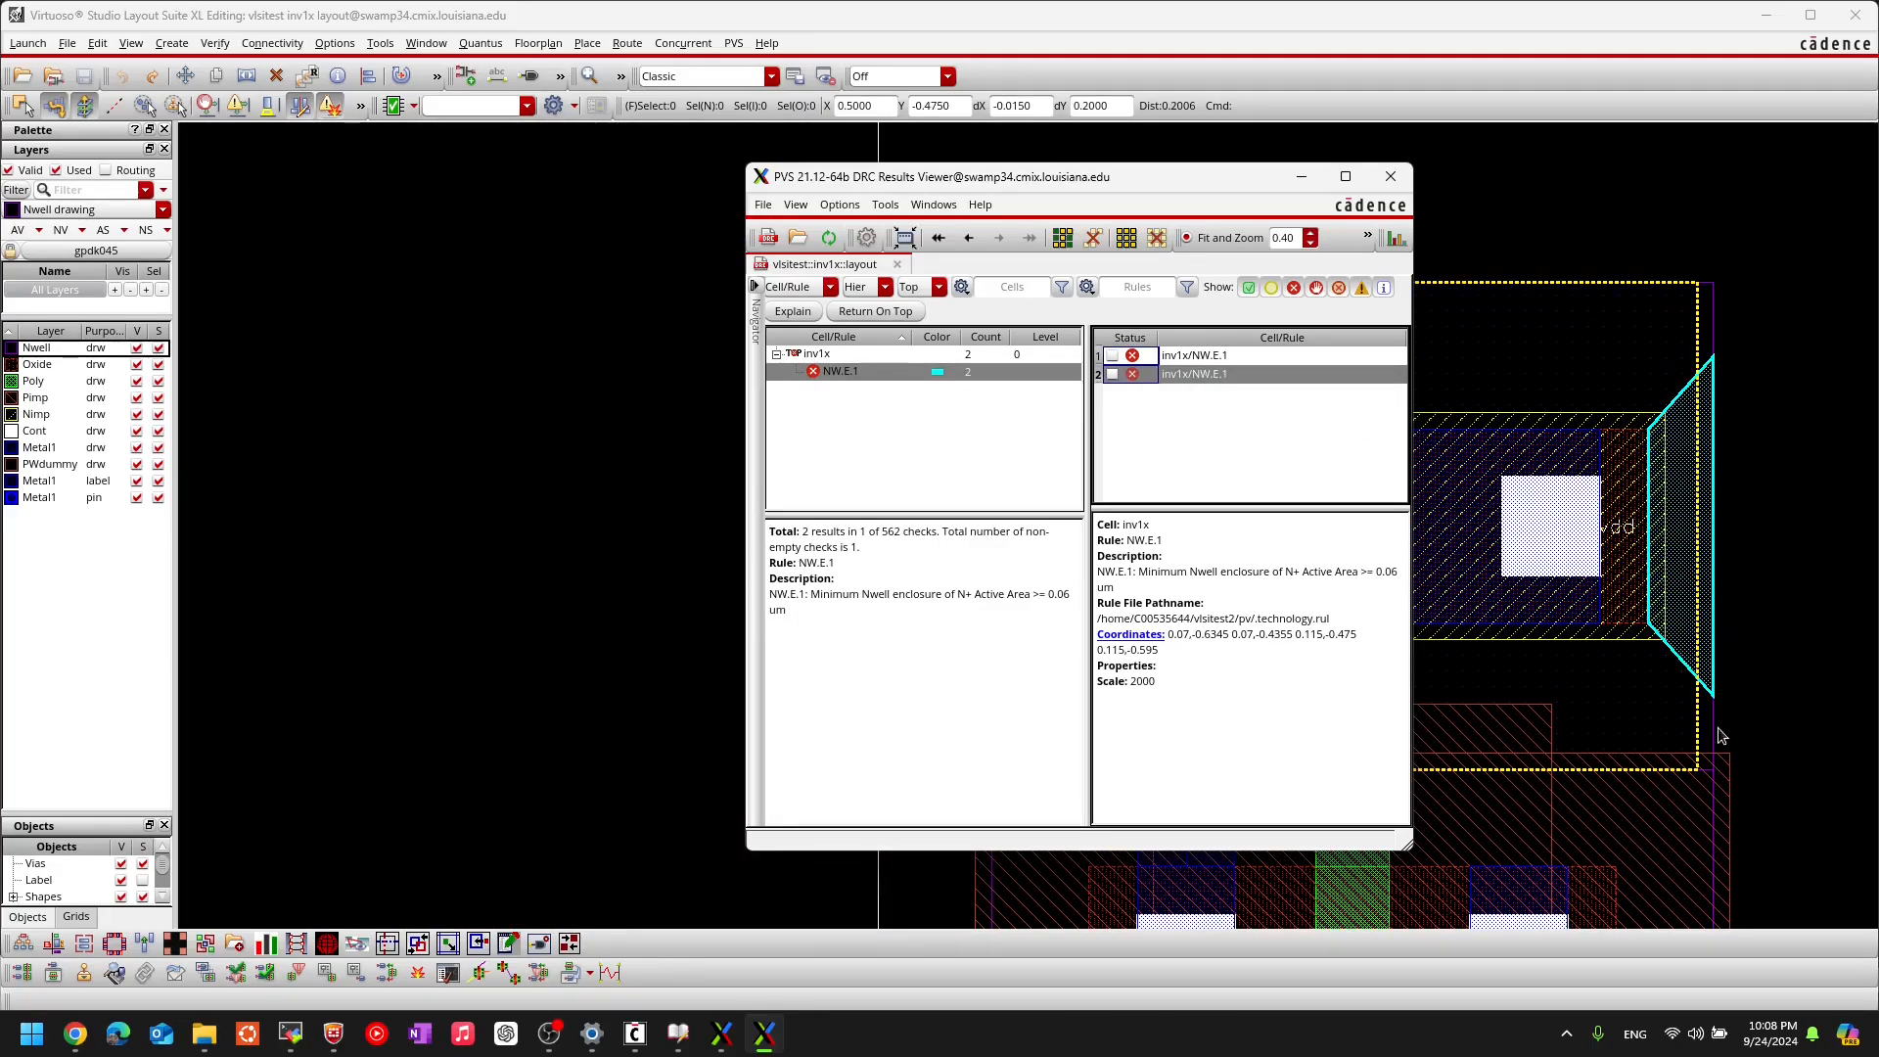
{"action": "scroll", "coordinate": [1670, 577], "scroll_direction": "down", "scroll_amount": 1}
{"action": "left_click", "coordinate": [1302, 177]}
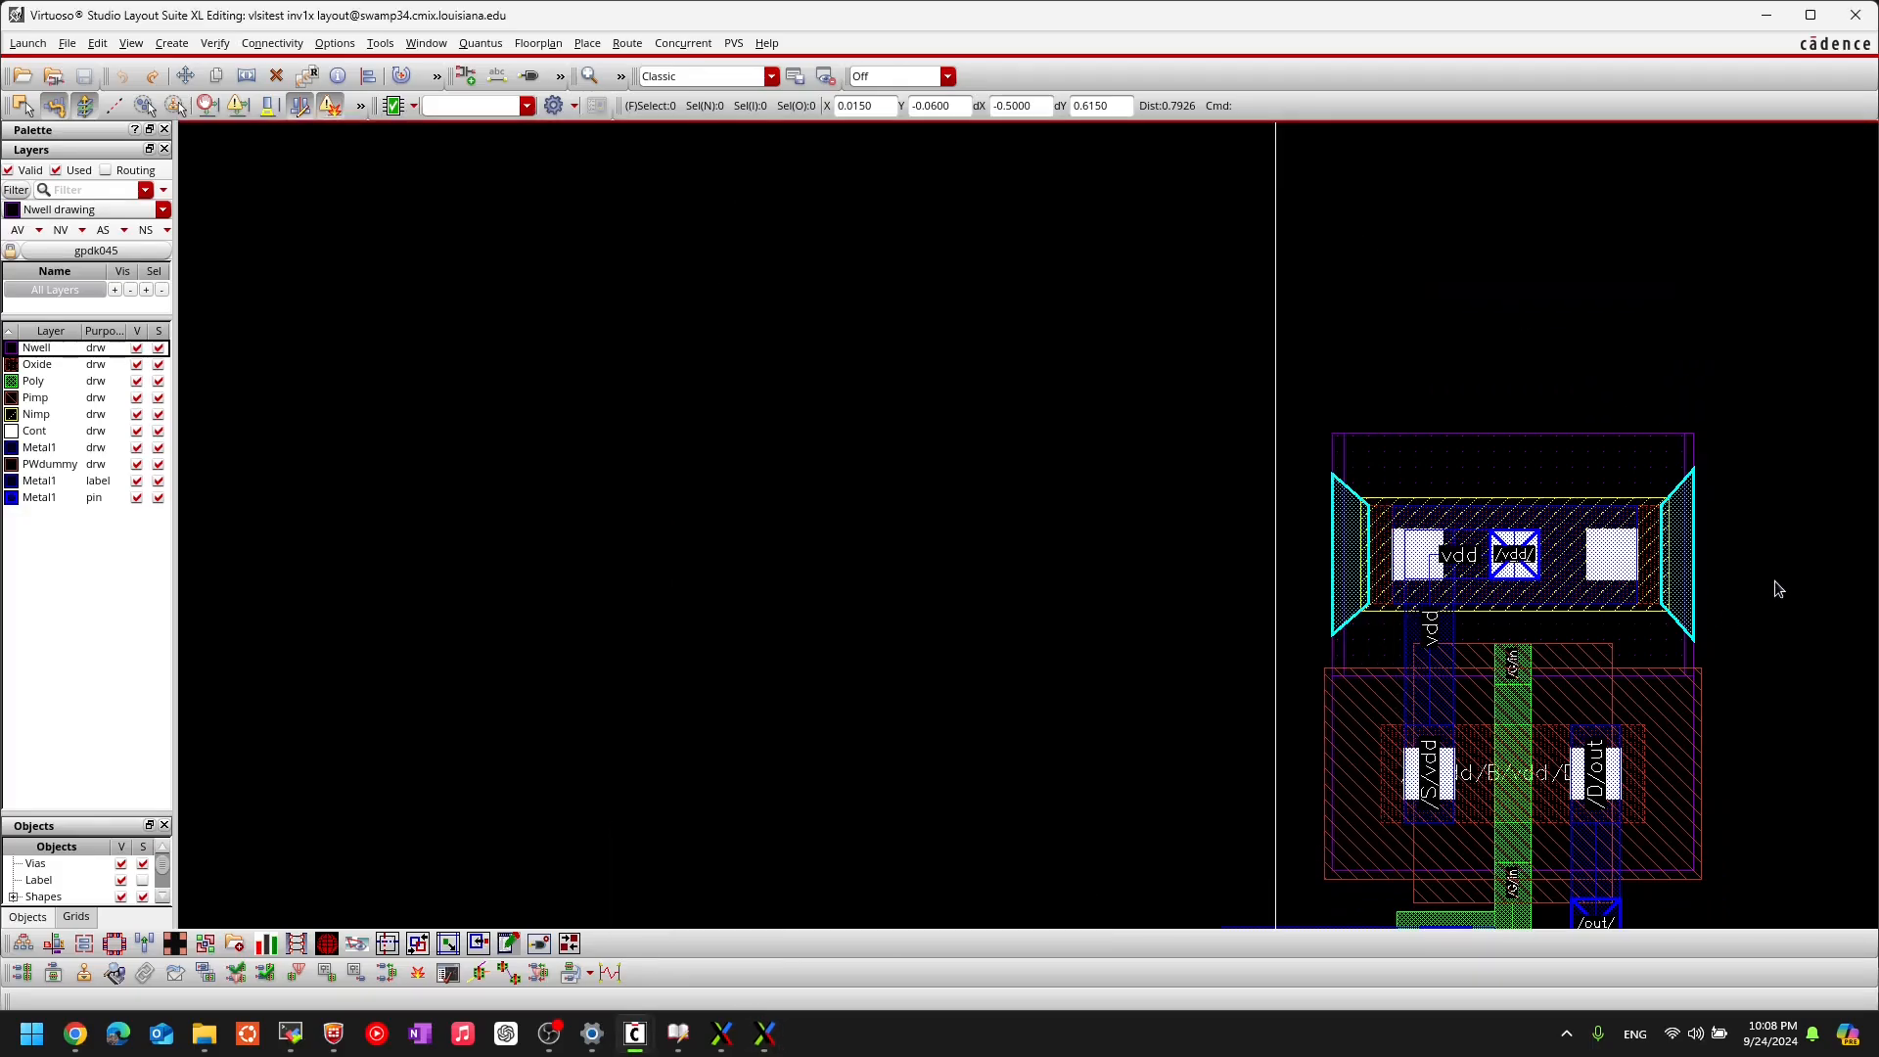
{"action": "scroll", "coordinate": [1775, 619], "scroll_direction": "up", "scroll_amount": 1}
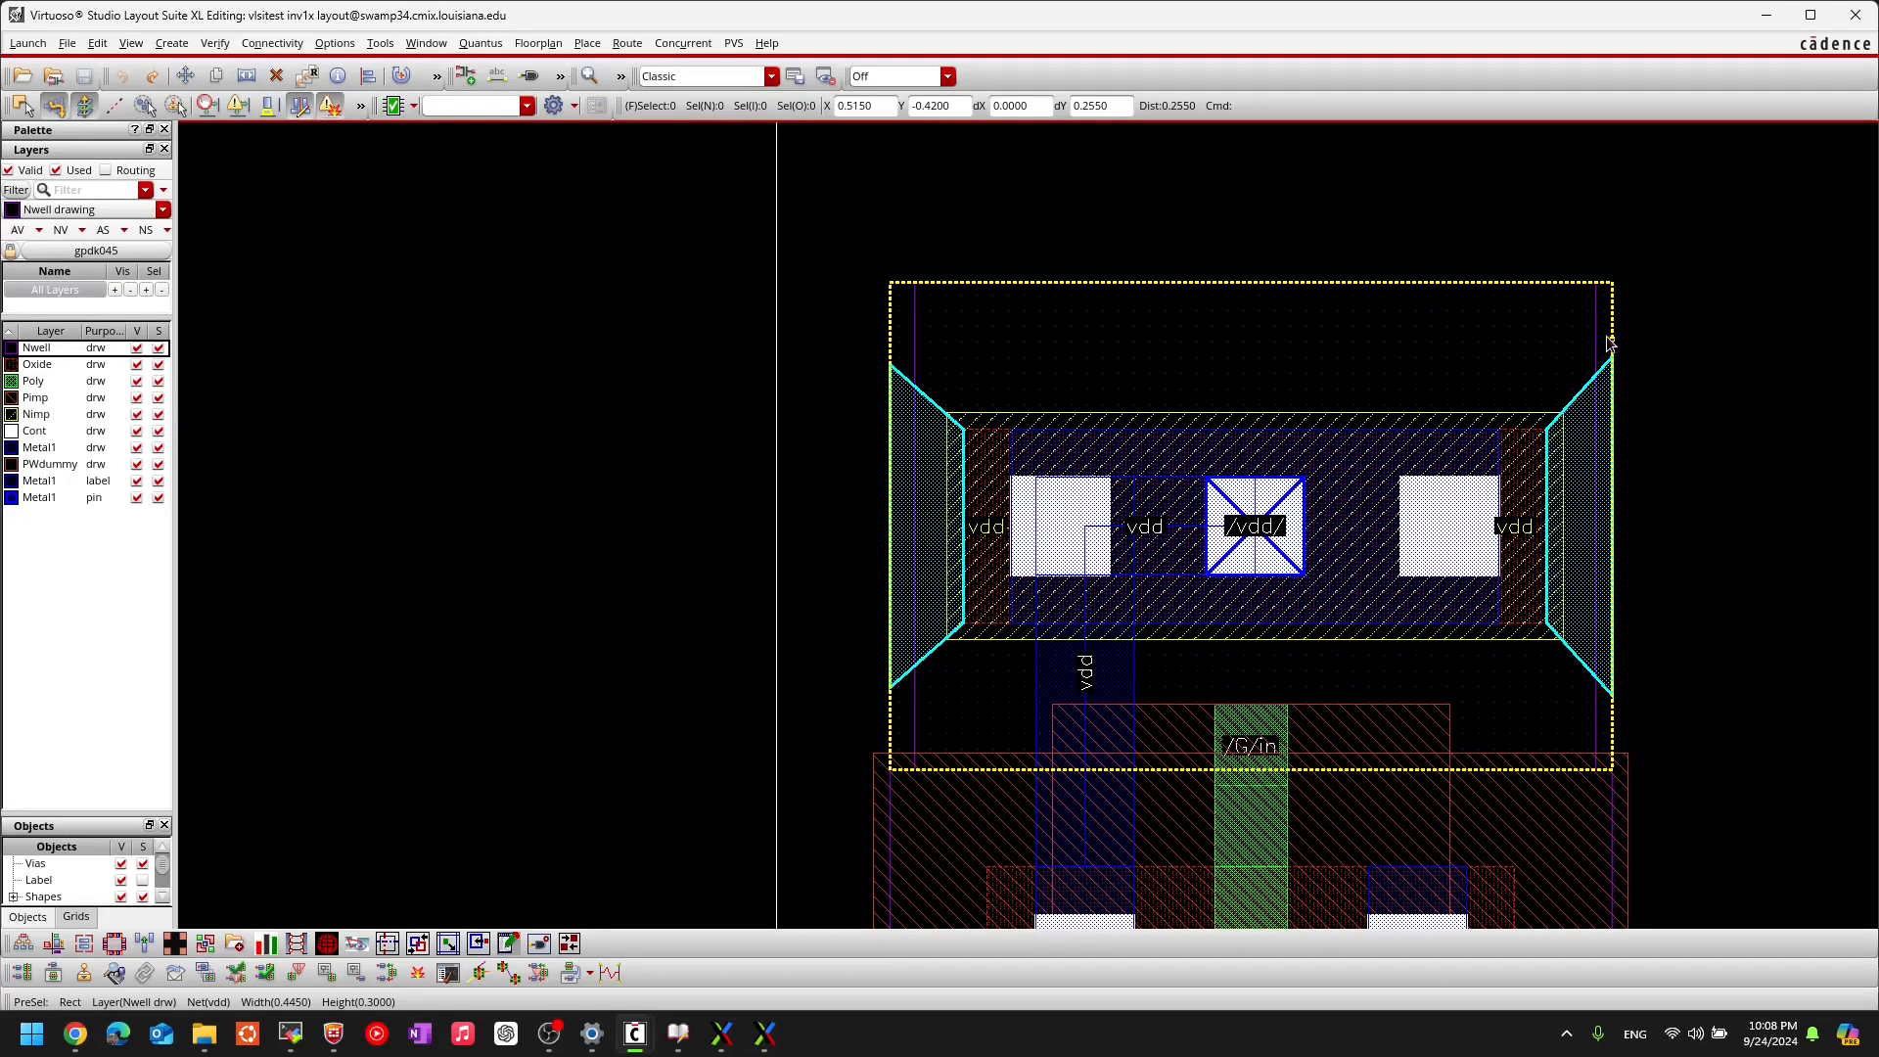
{"action": "scroll", "coordinate": [1608, 342], "scroll_direction": "down", "scroll_amount": 1}
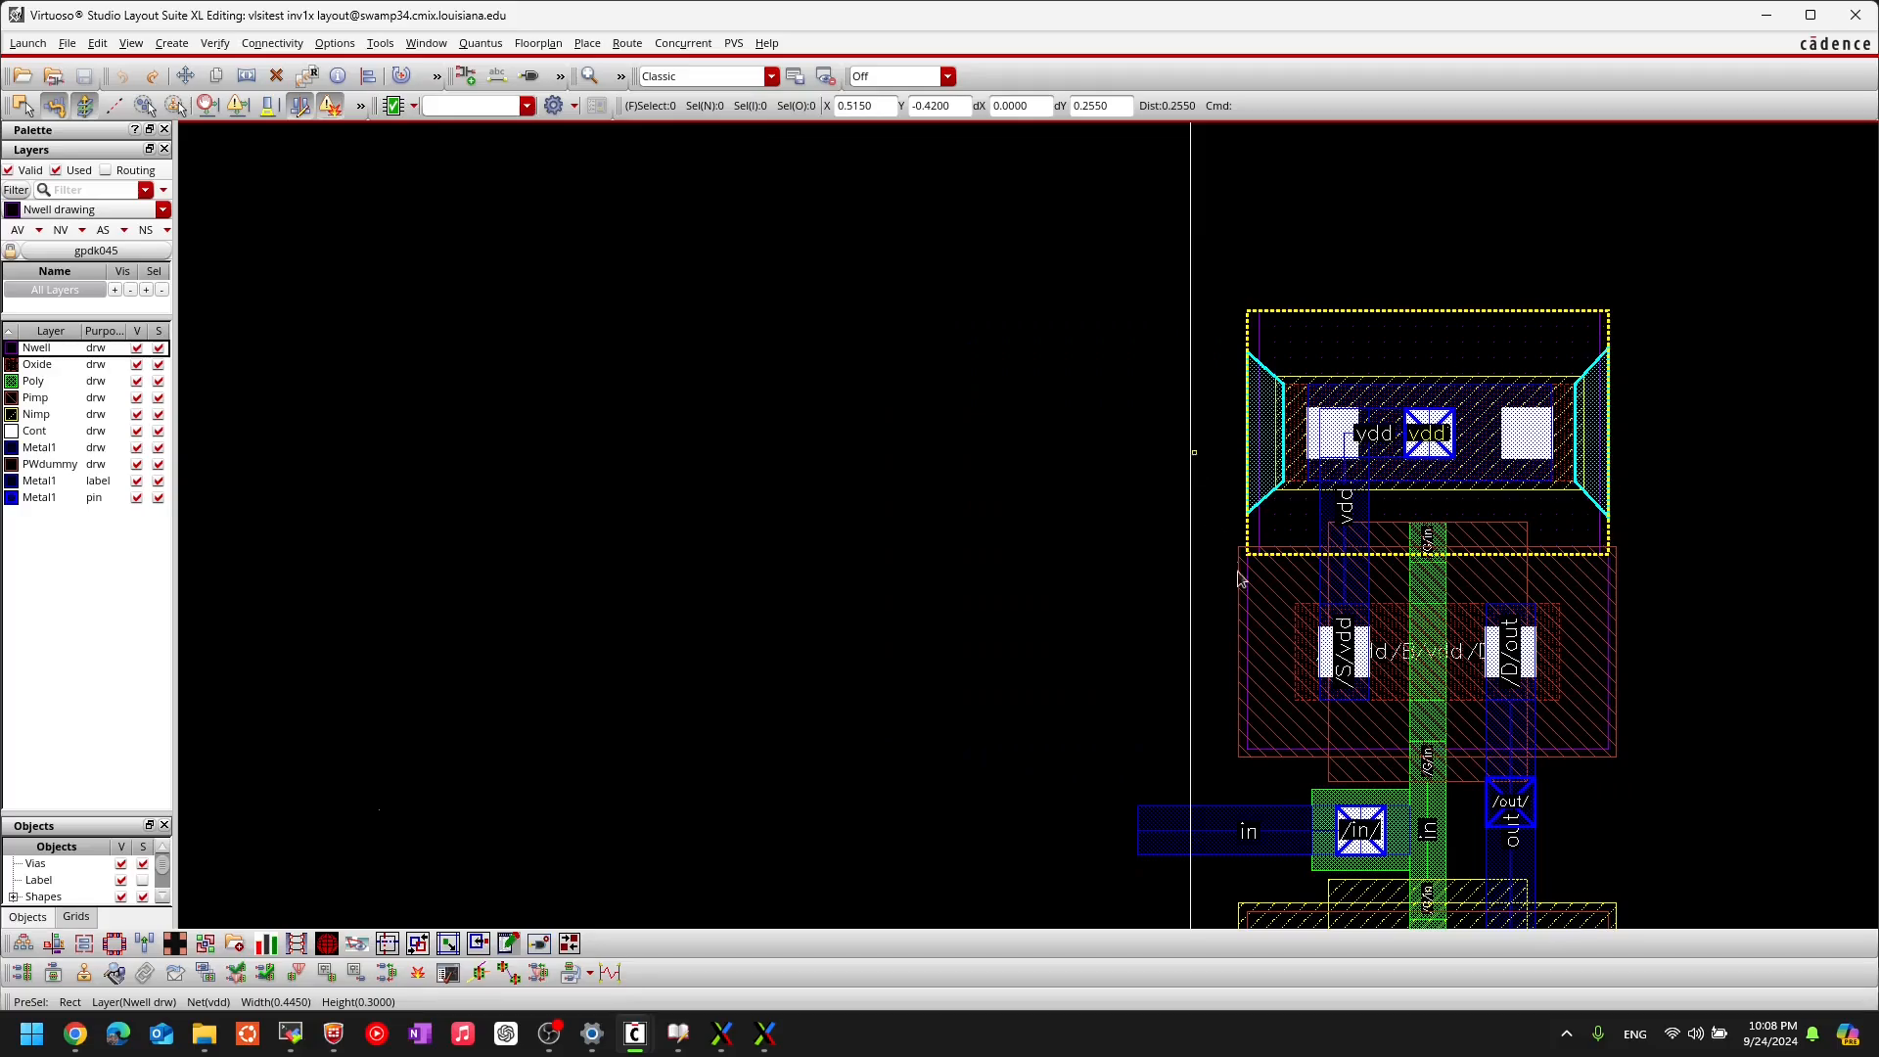
Step: Stretch the left edge of the Nwell rectangle around the vdd contact outward by about 0.035
{"action": "scroll", "coordinate": [1226, 556], "scroll_direction": "up", "scroll_amount": 2}
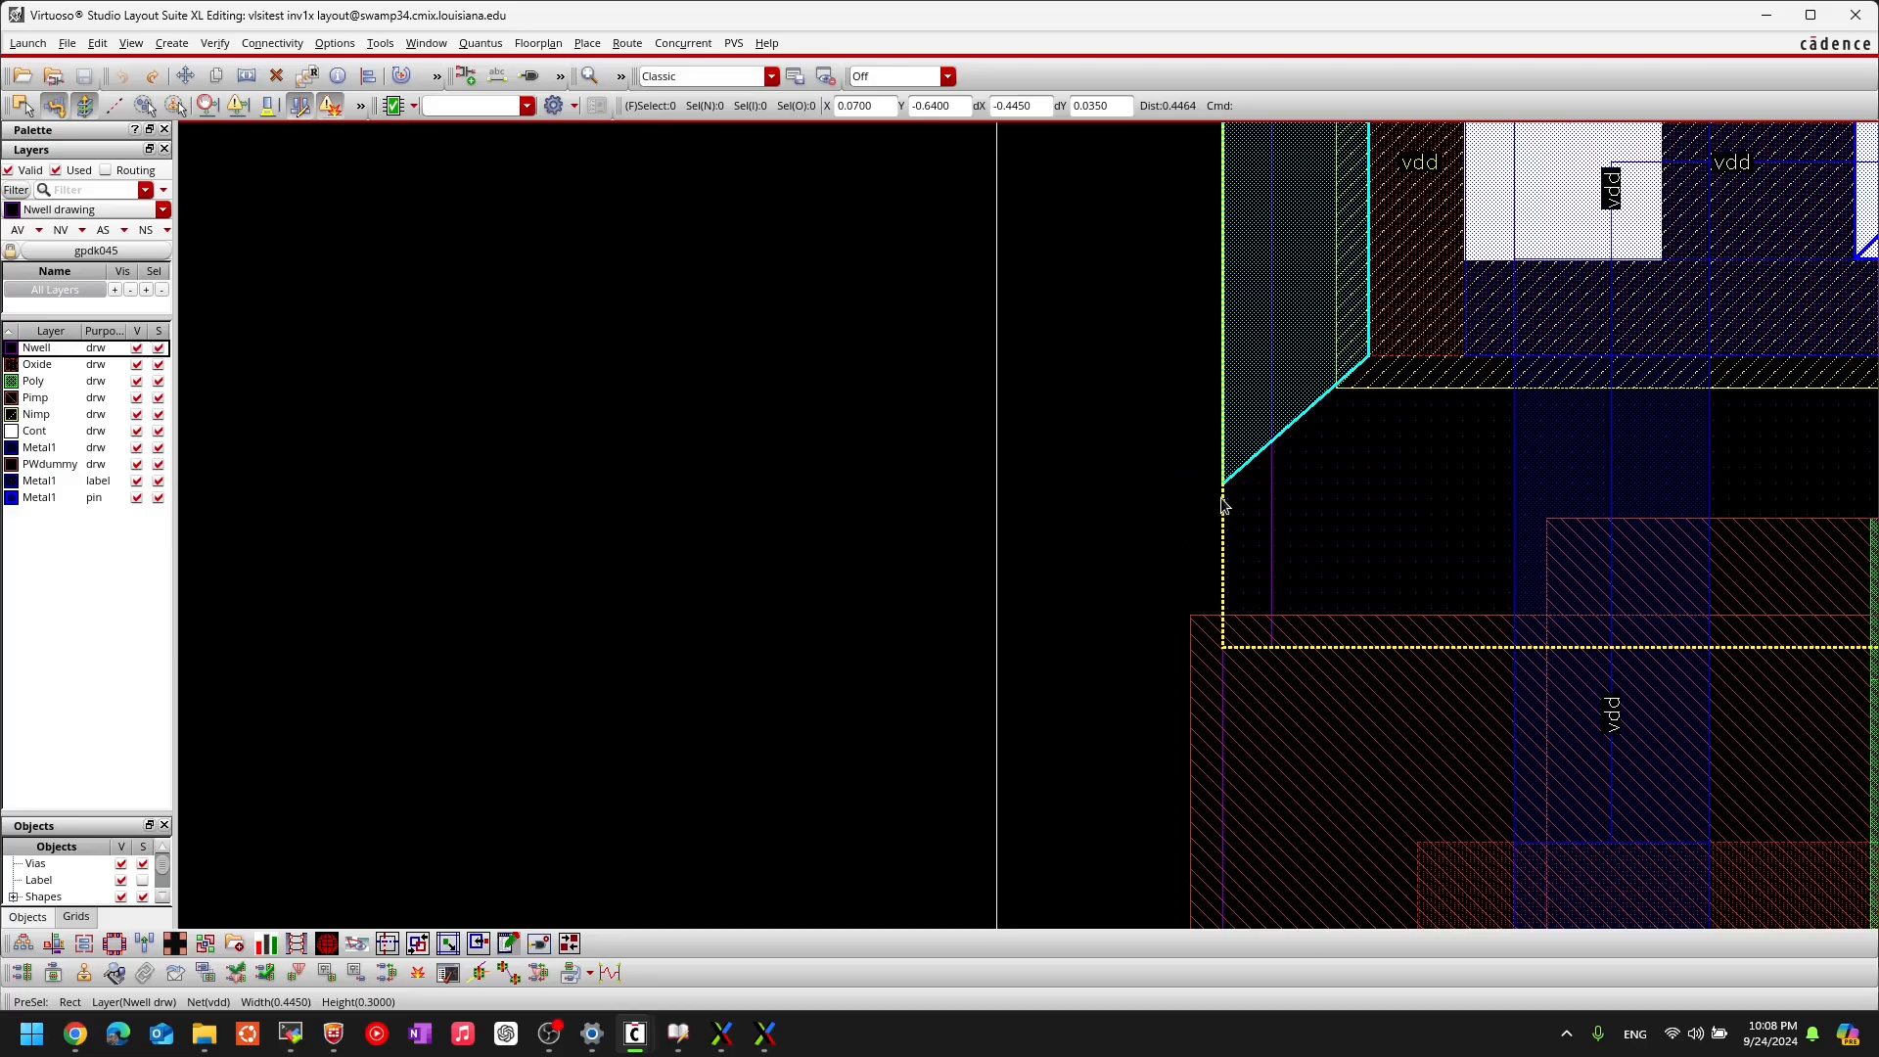
{"action": "left_click_drag", "start_coordinate": [1225, 508], "coordinate": [1118, 637]}
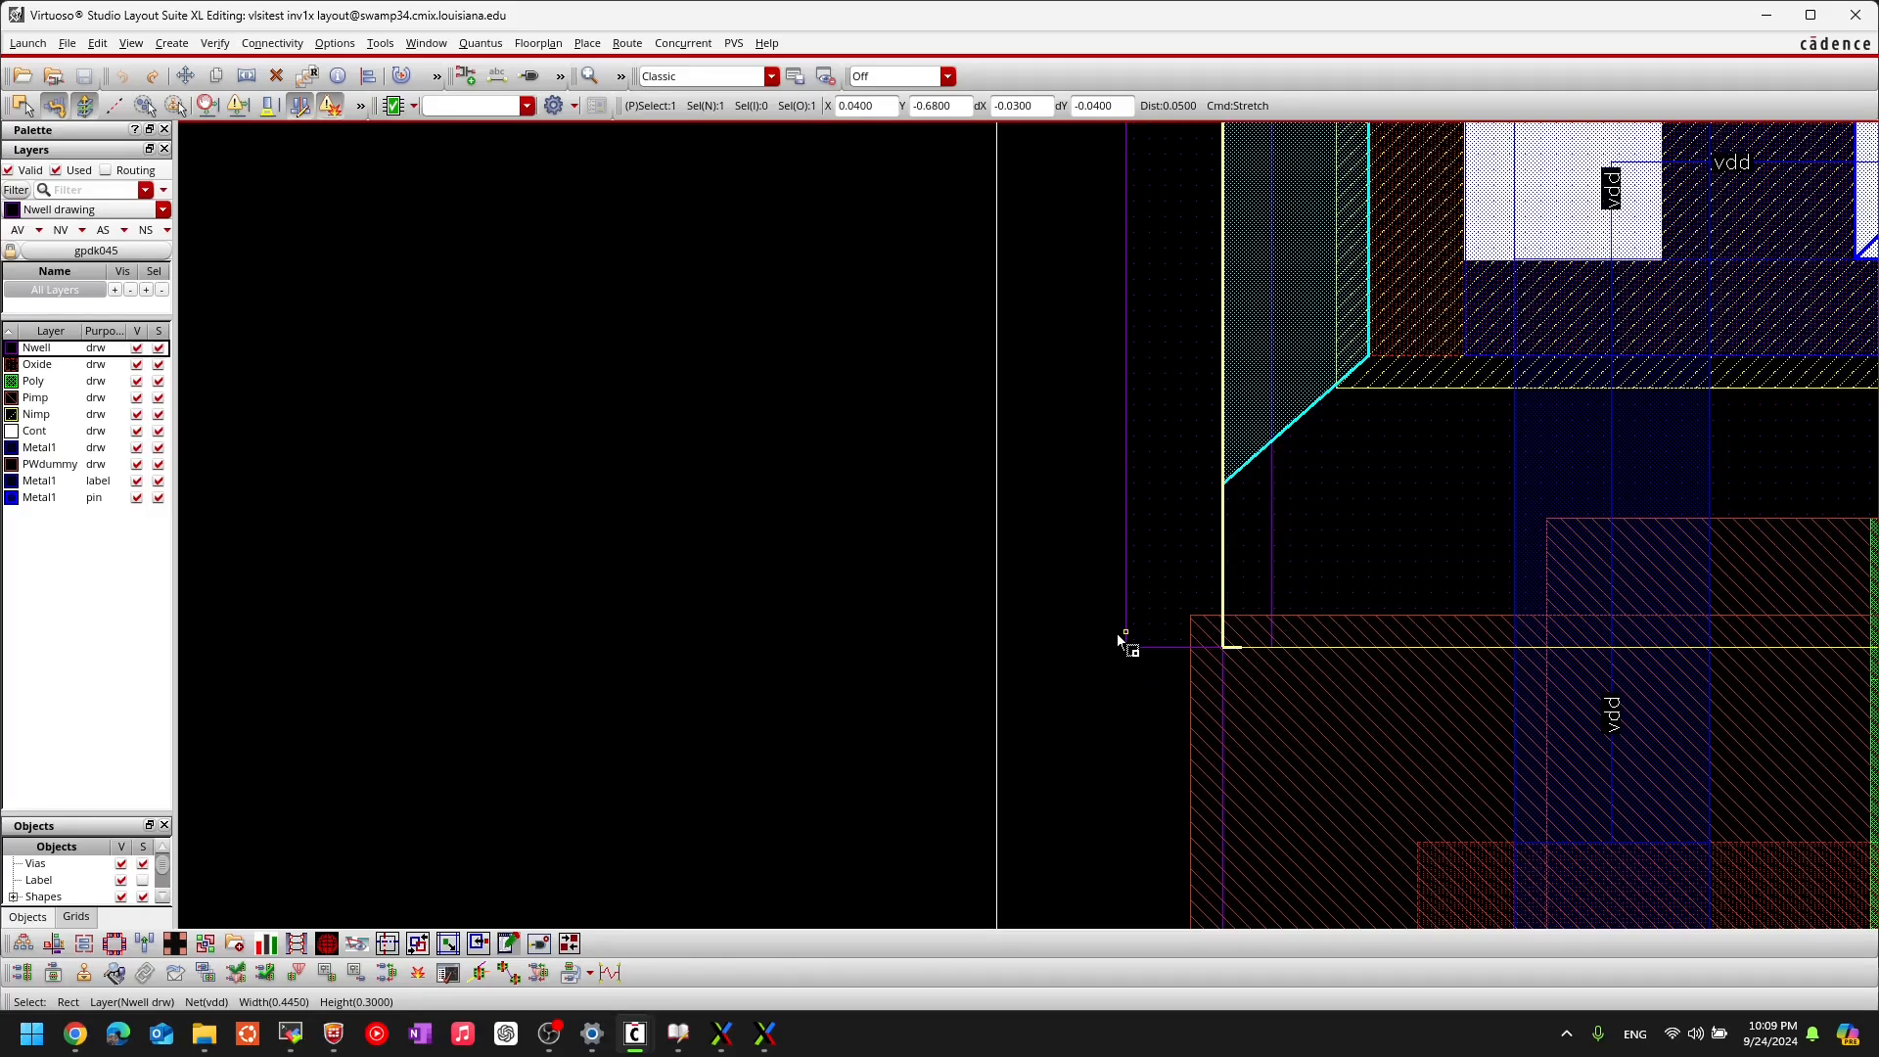
{"action": "scroll", "coordinate": [1116, 637], "scroll_direction": "down", "scroll_amount": 2, "text": "ctrl"}
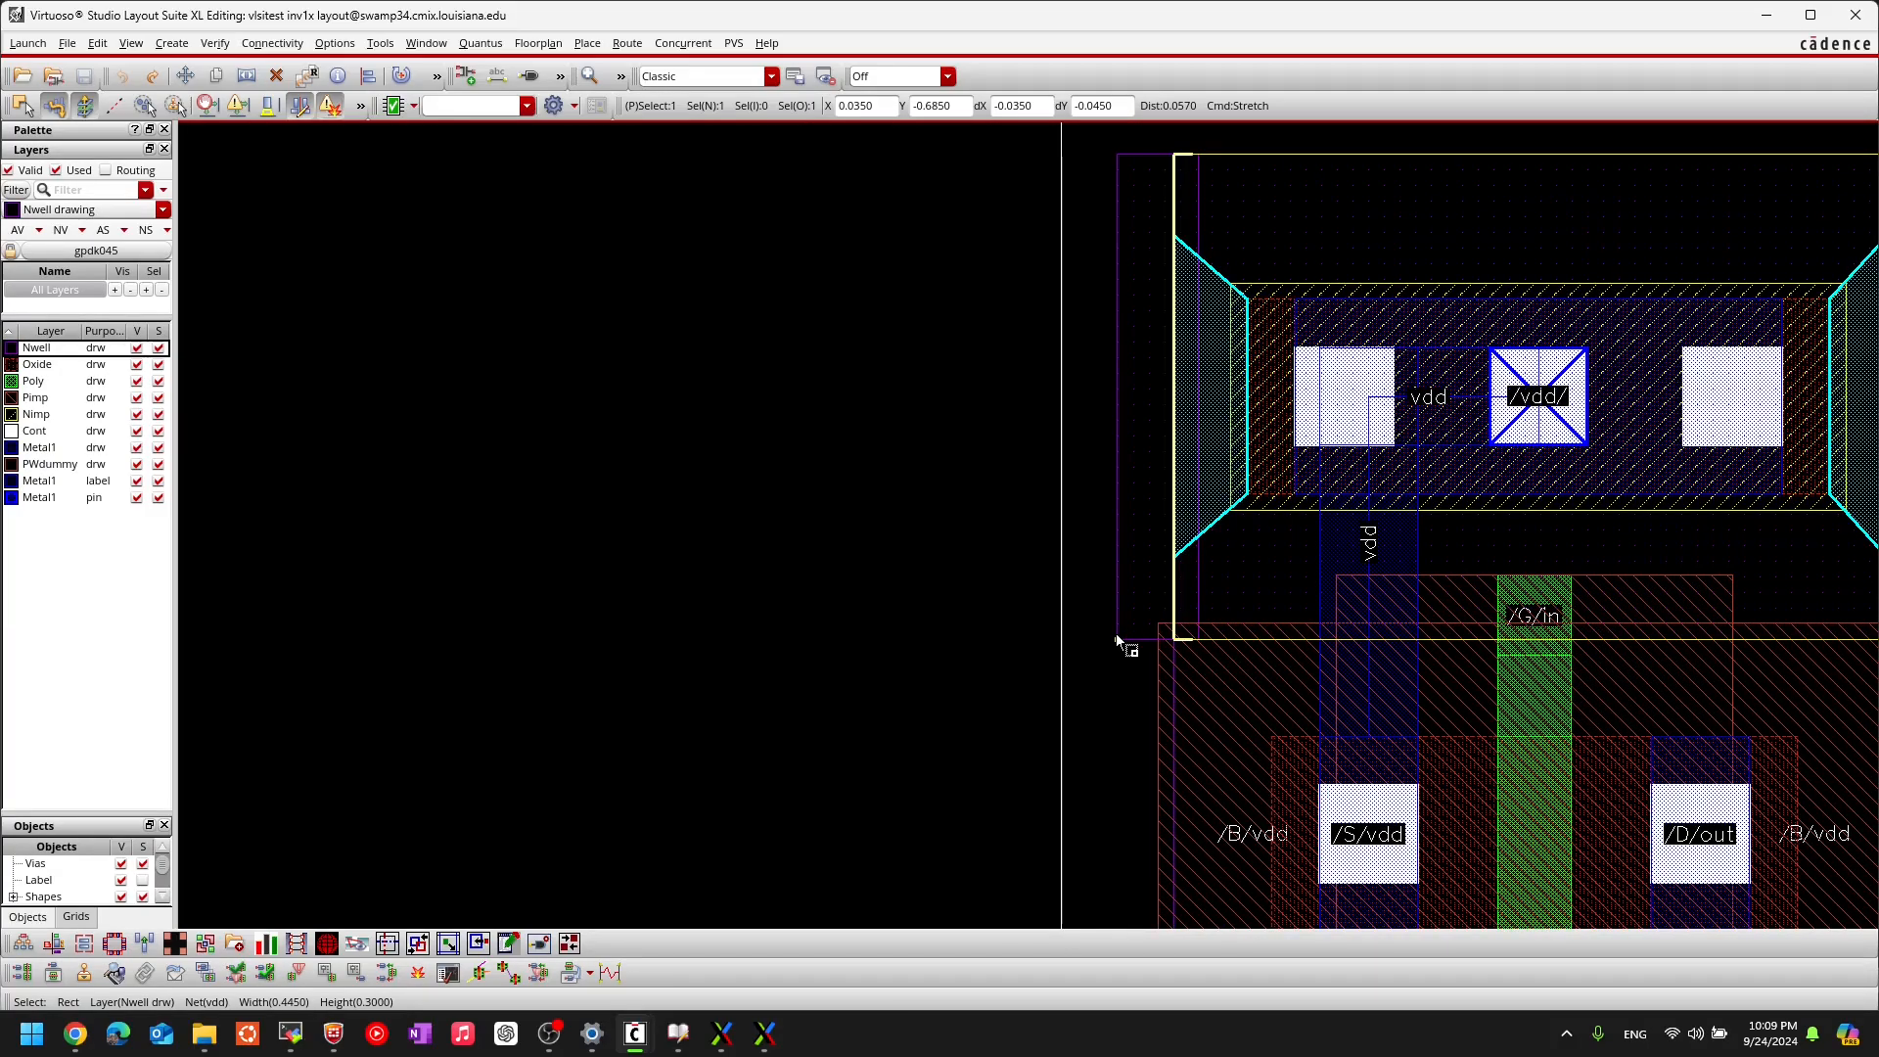
{"action": "left_click", "coordinate": [1117, 637]}
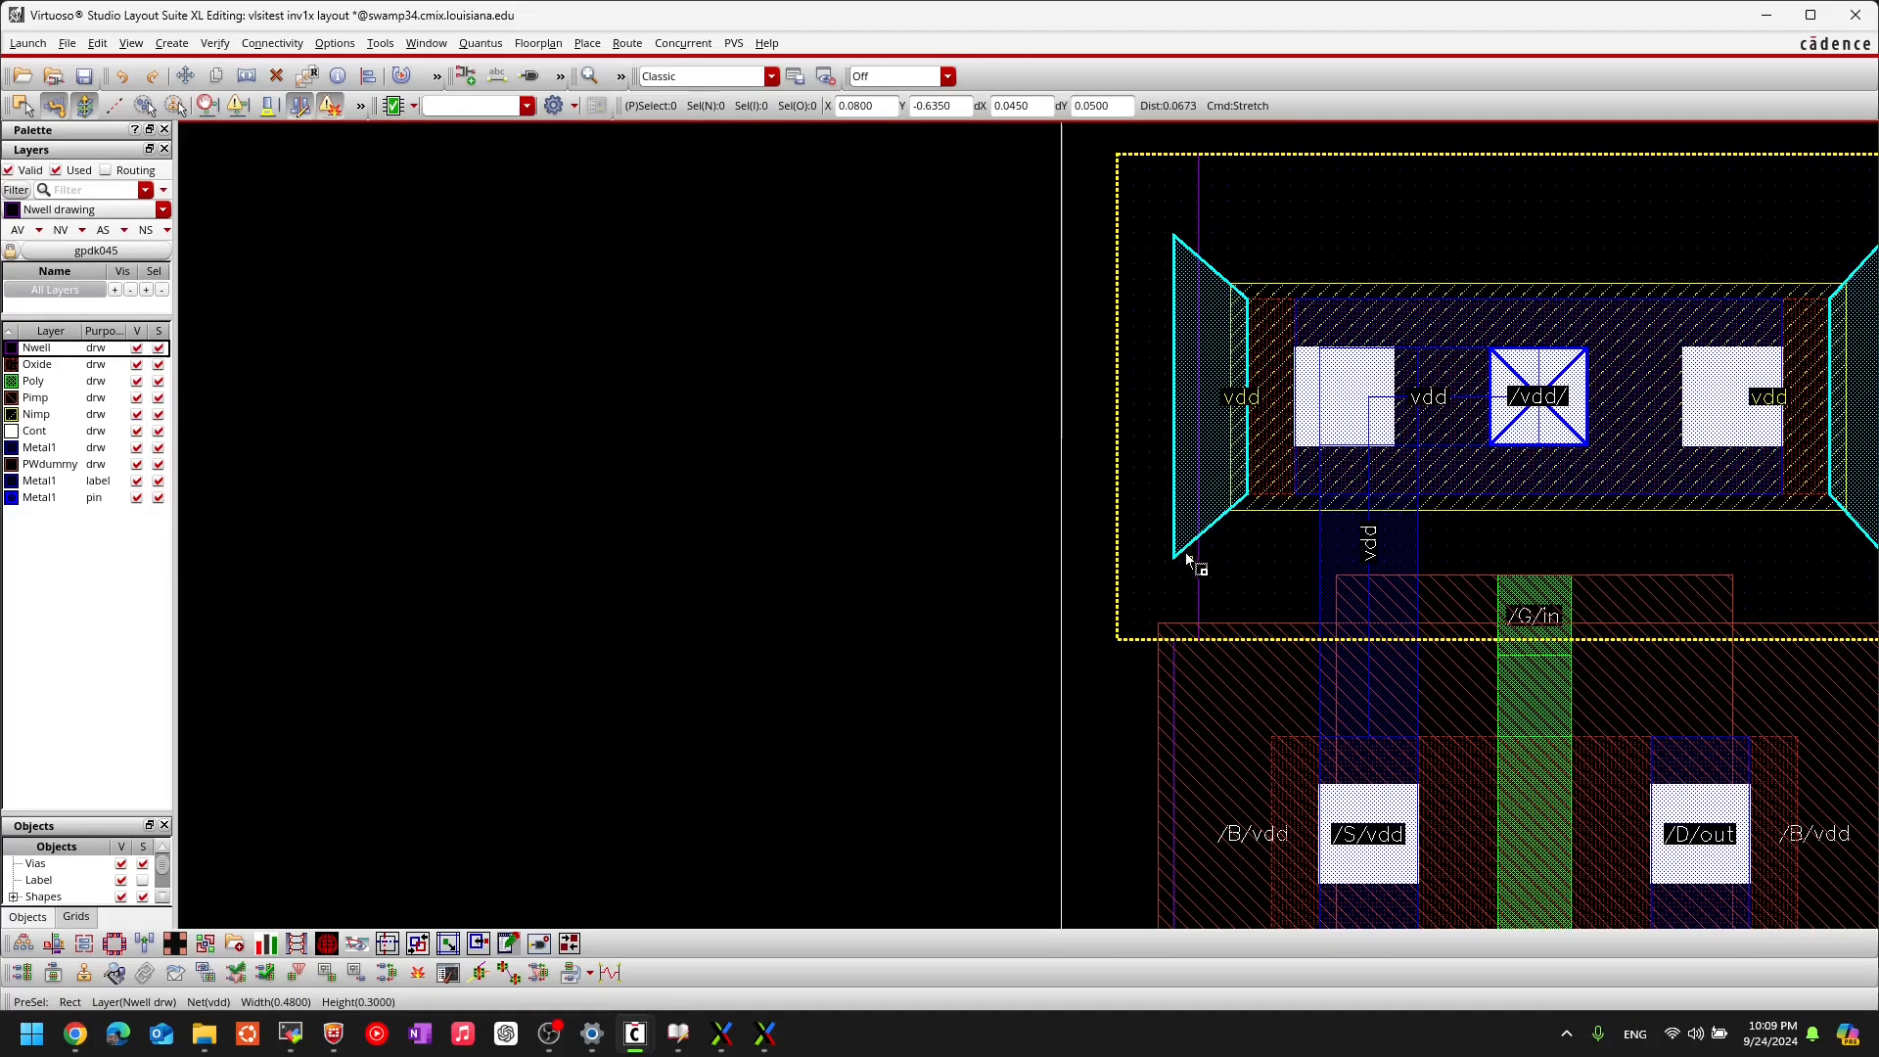
{"action": "key", "text": "Escape"}
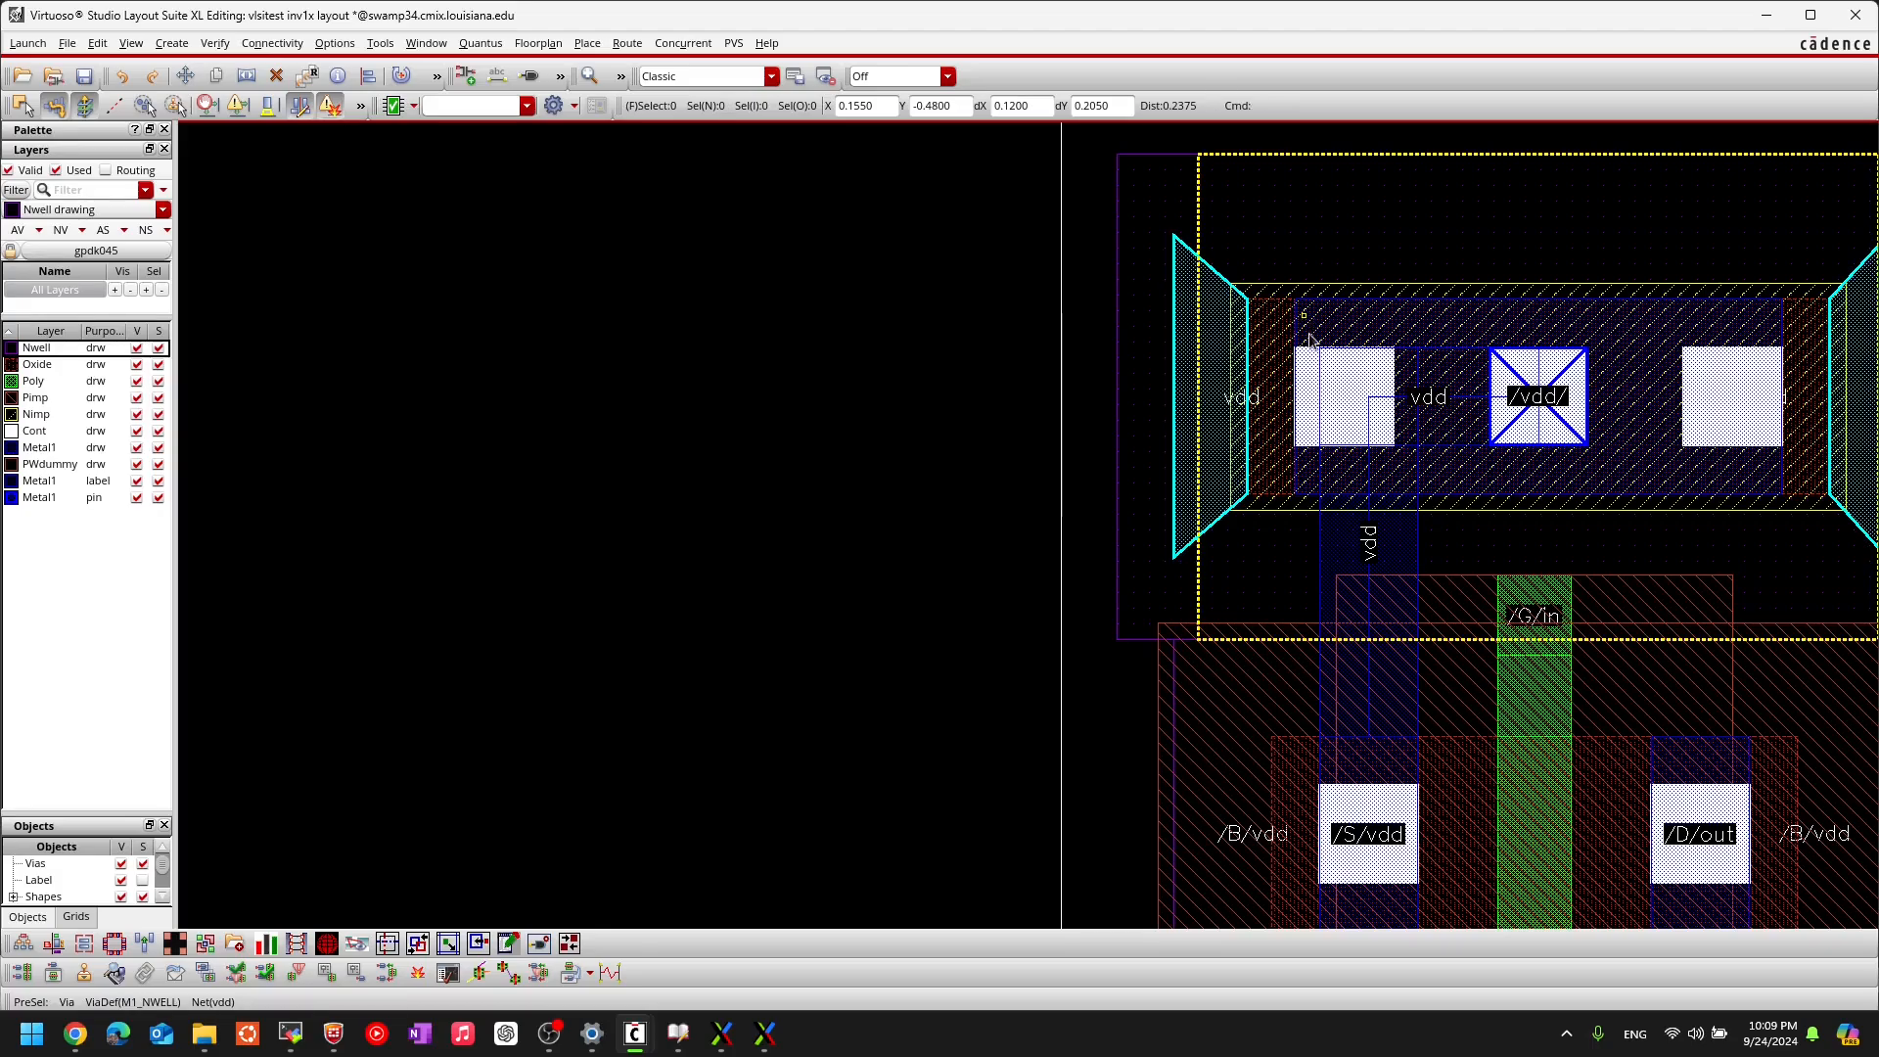
Step: Place a 0.06 horizontal ruler outward from the left edge of the vdd contact's active area
{"action": "scroll", "coordinate": [1302, 331], "scroll_direction": "up", "scroll_amount": 1, "text": "ctrl"}
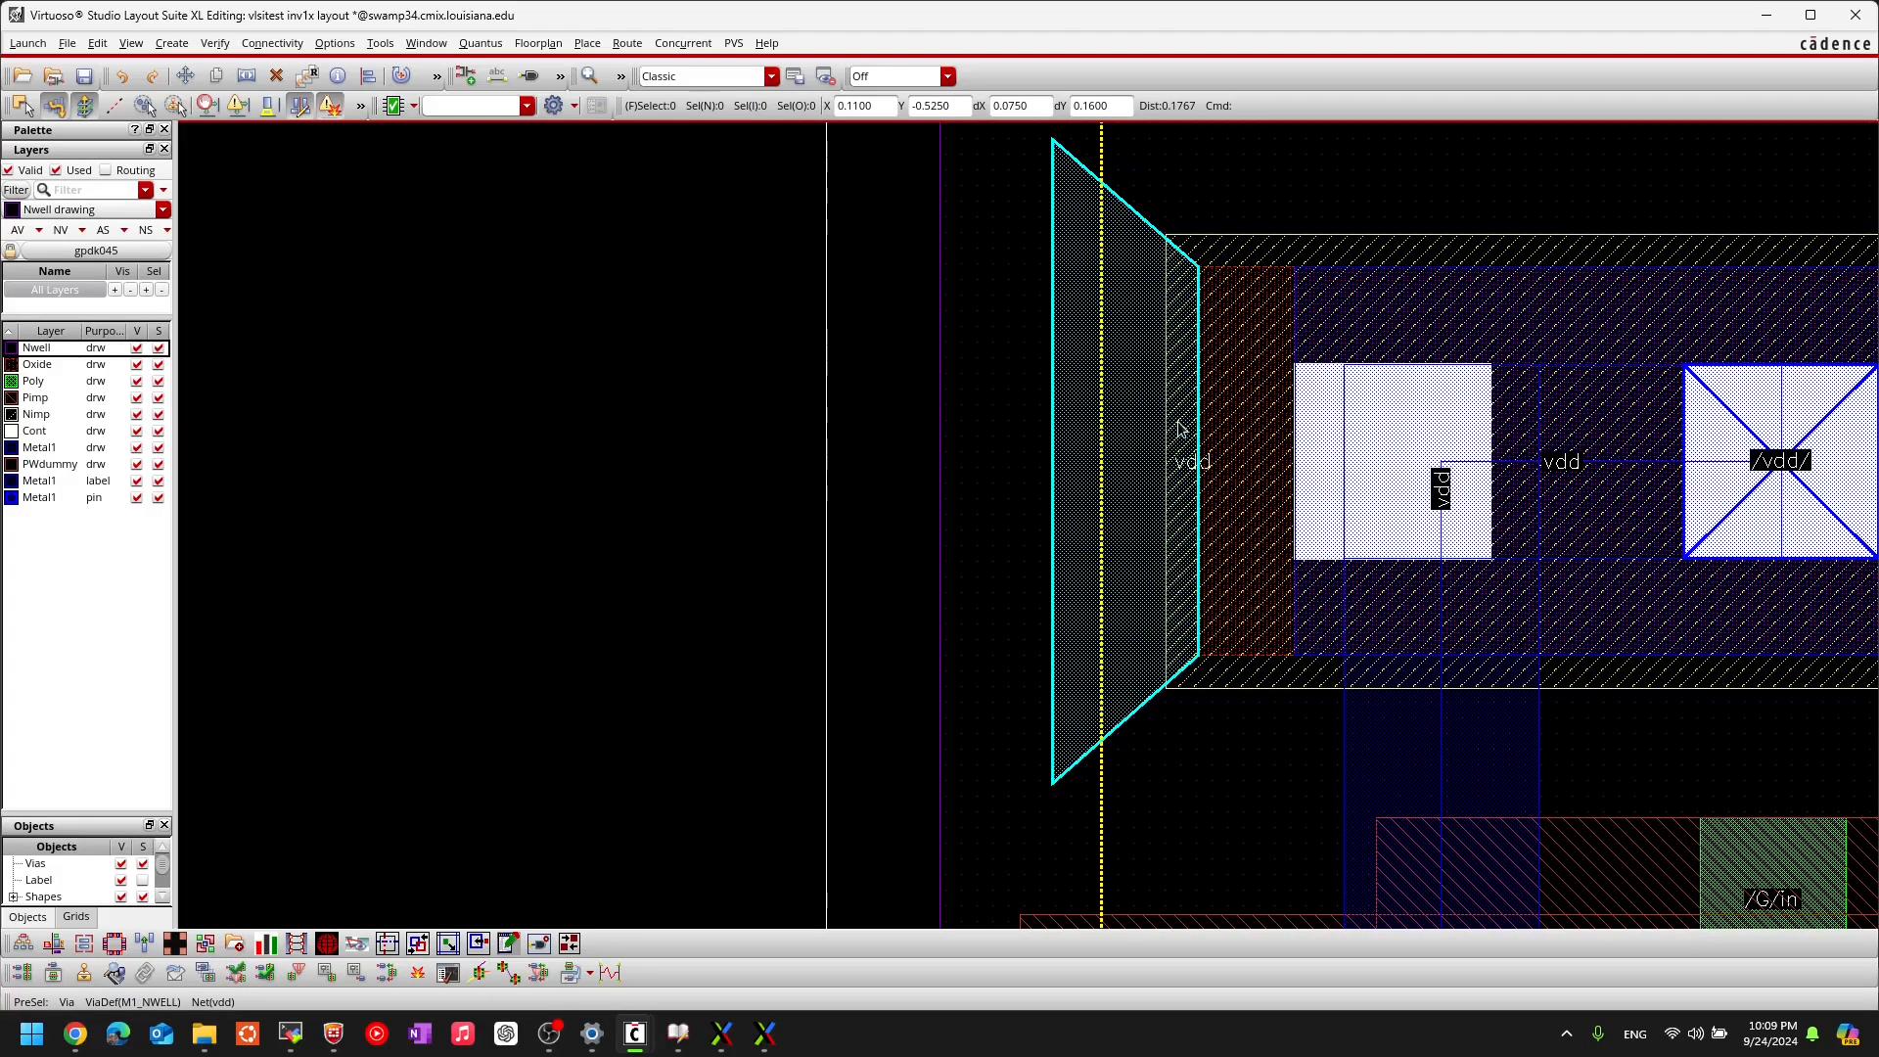
{"action": "key", "text": "k"}
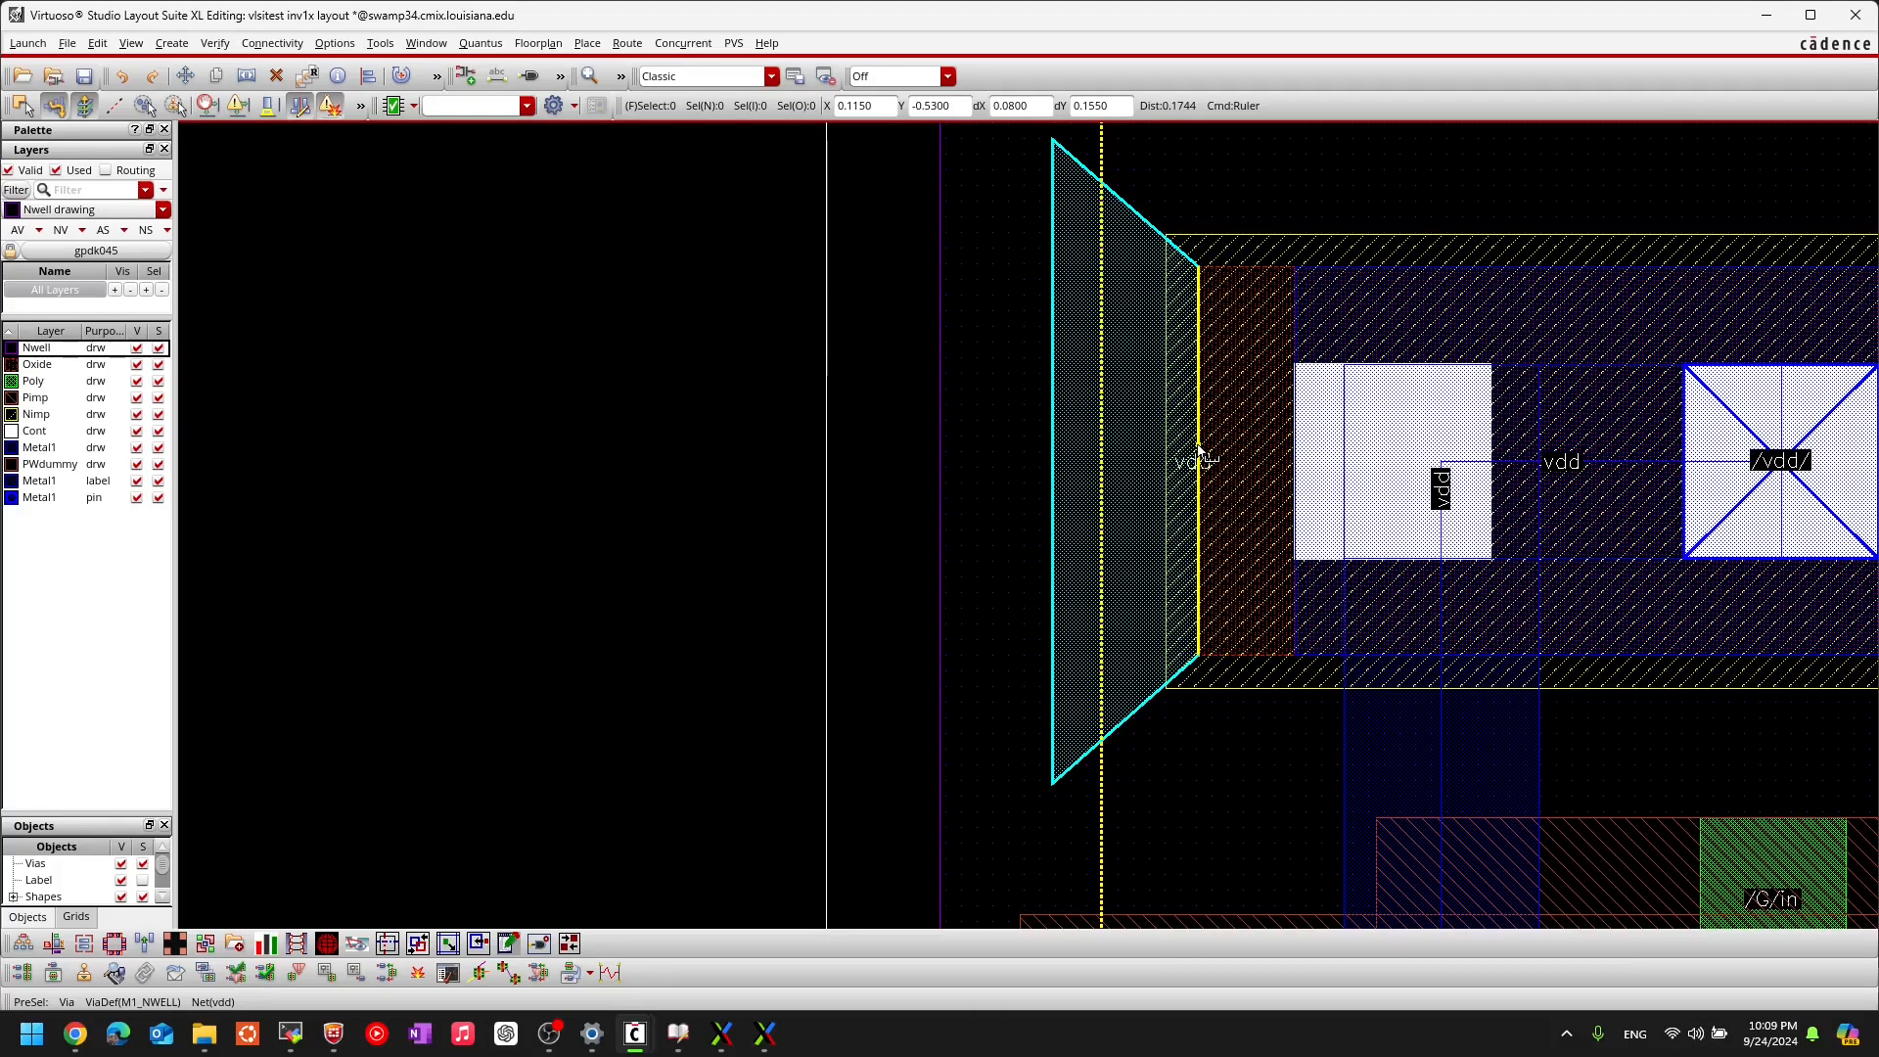
{"action": "left_click", "coordinate": [1198, 430]}
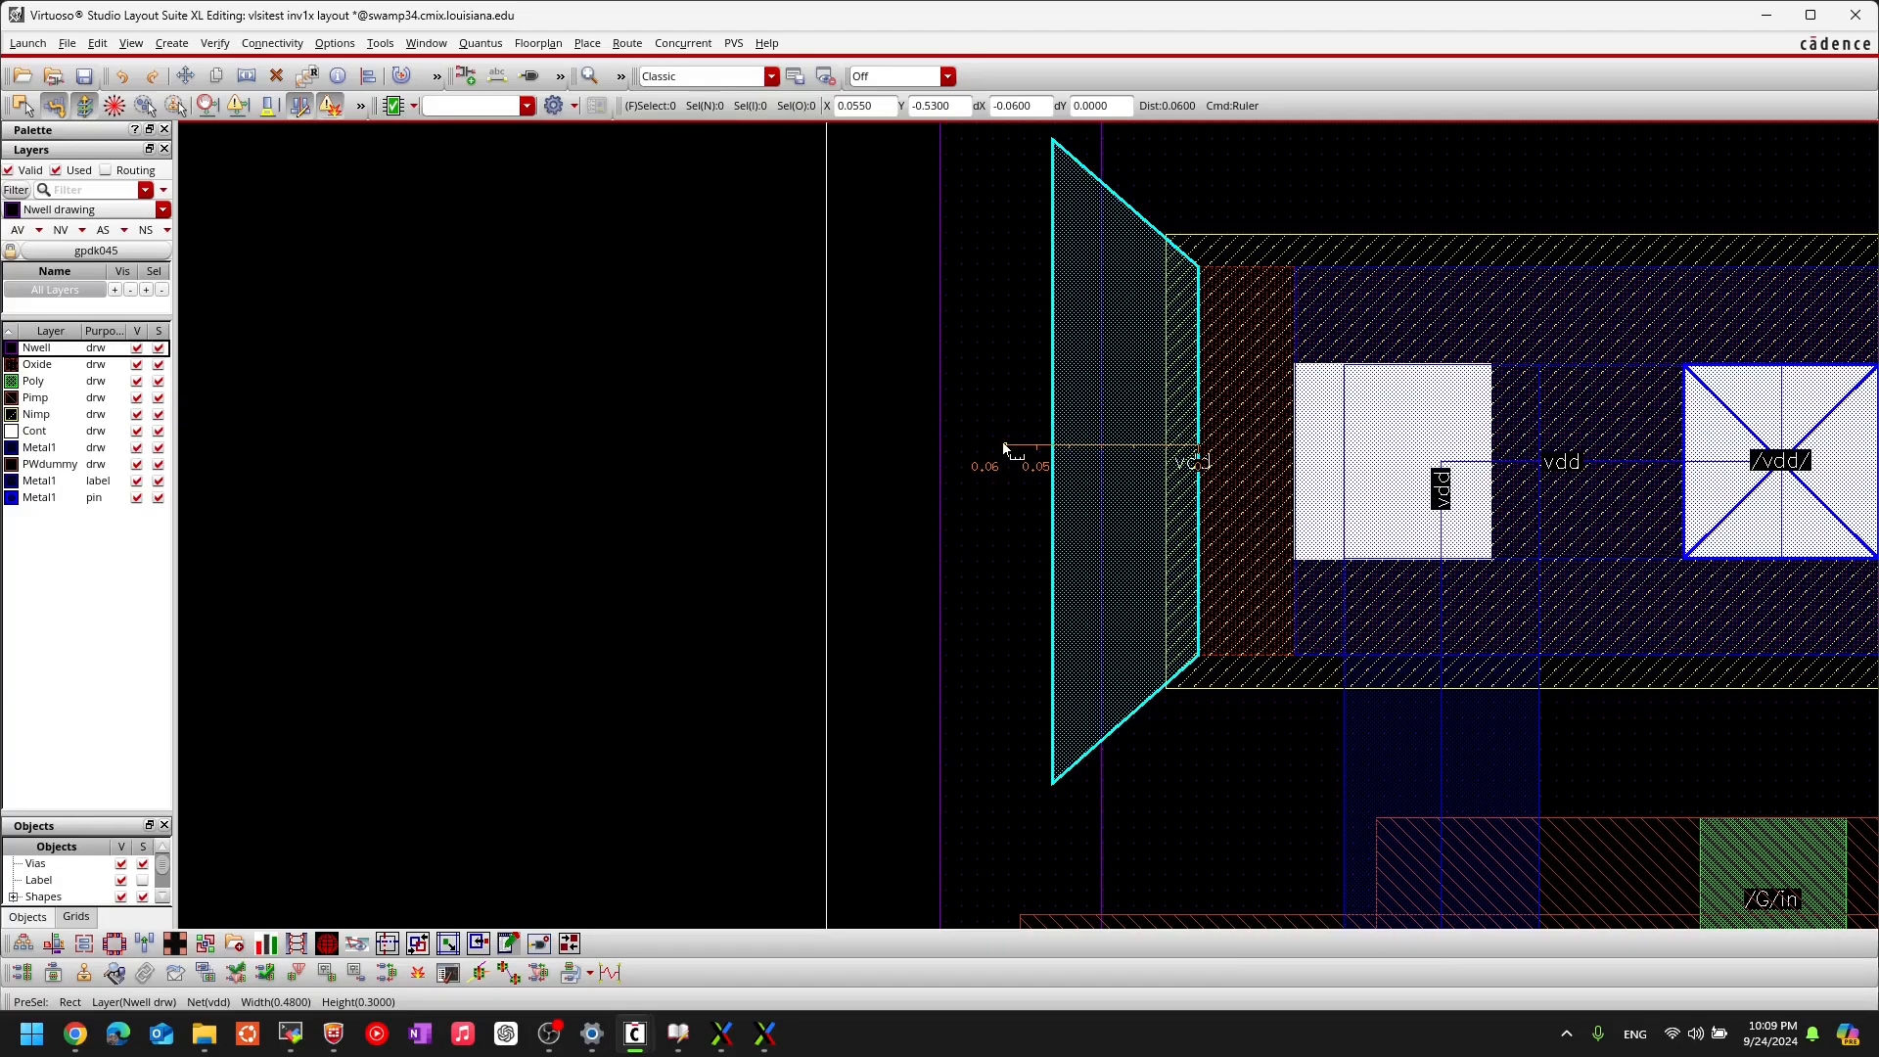
{"action": "left_click", "coordinate": [1004, 448]}
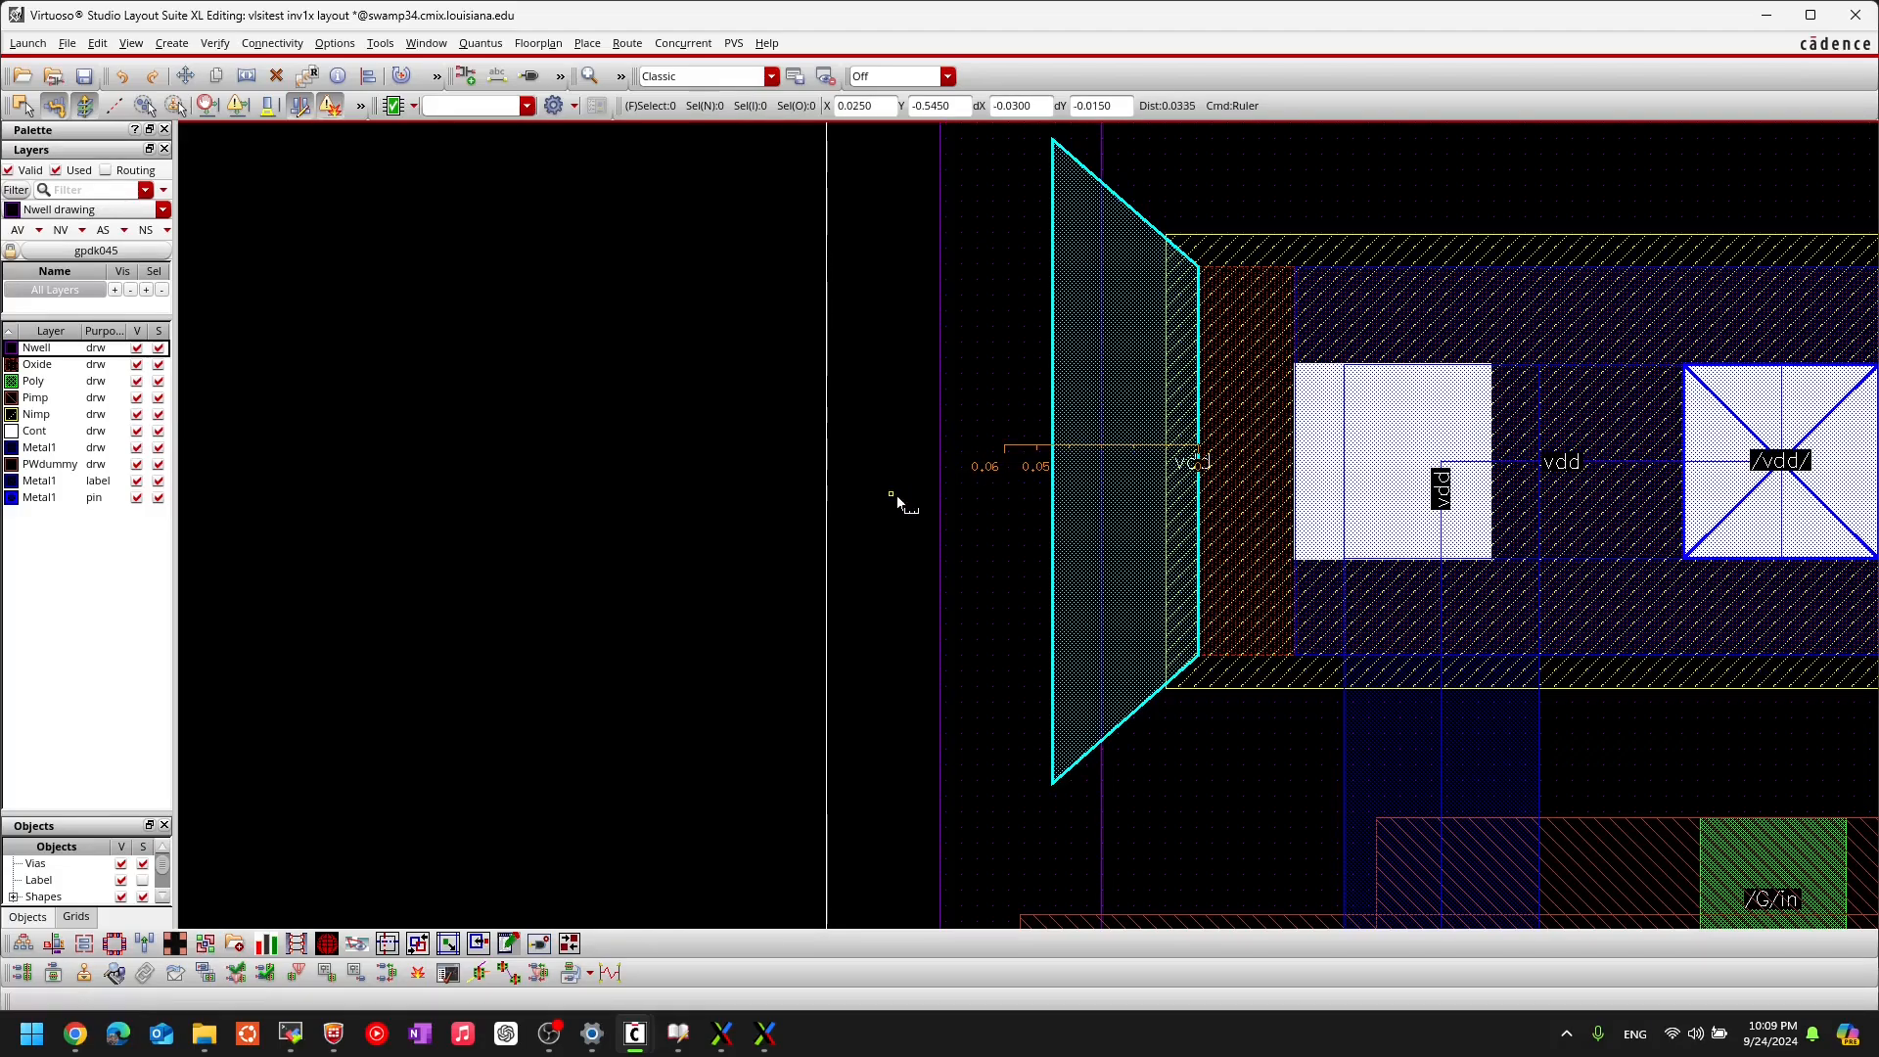
Step: Stretch the left edge of the vdd Nwell rectangle to the ruler's 0.06 end mark
{"action": "key", "text": "s"}
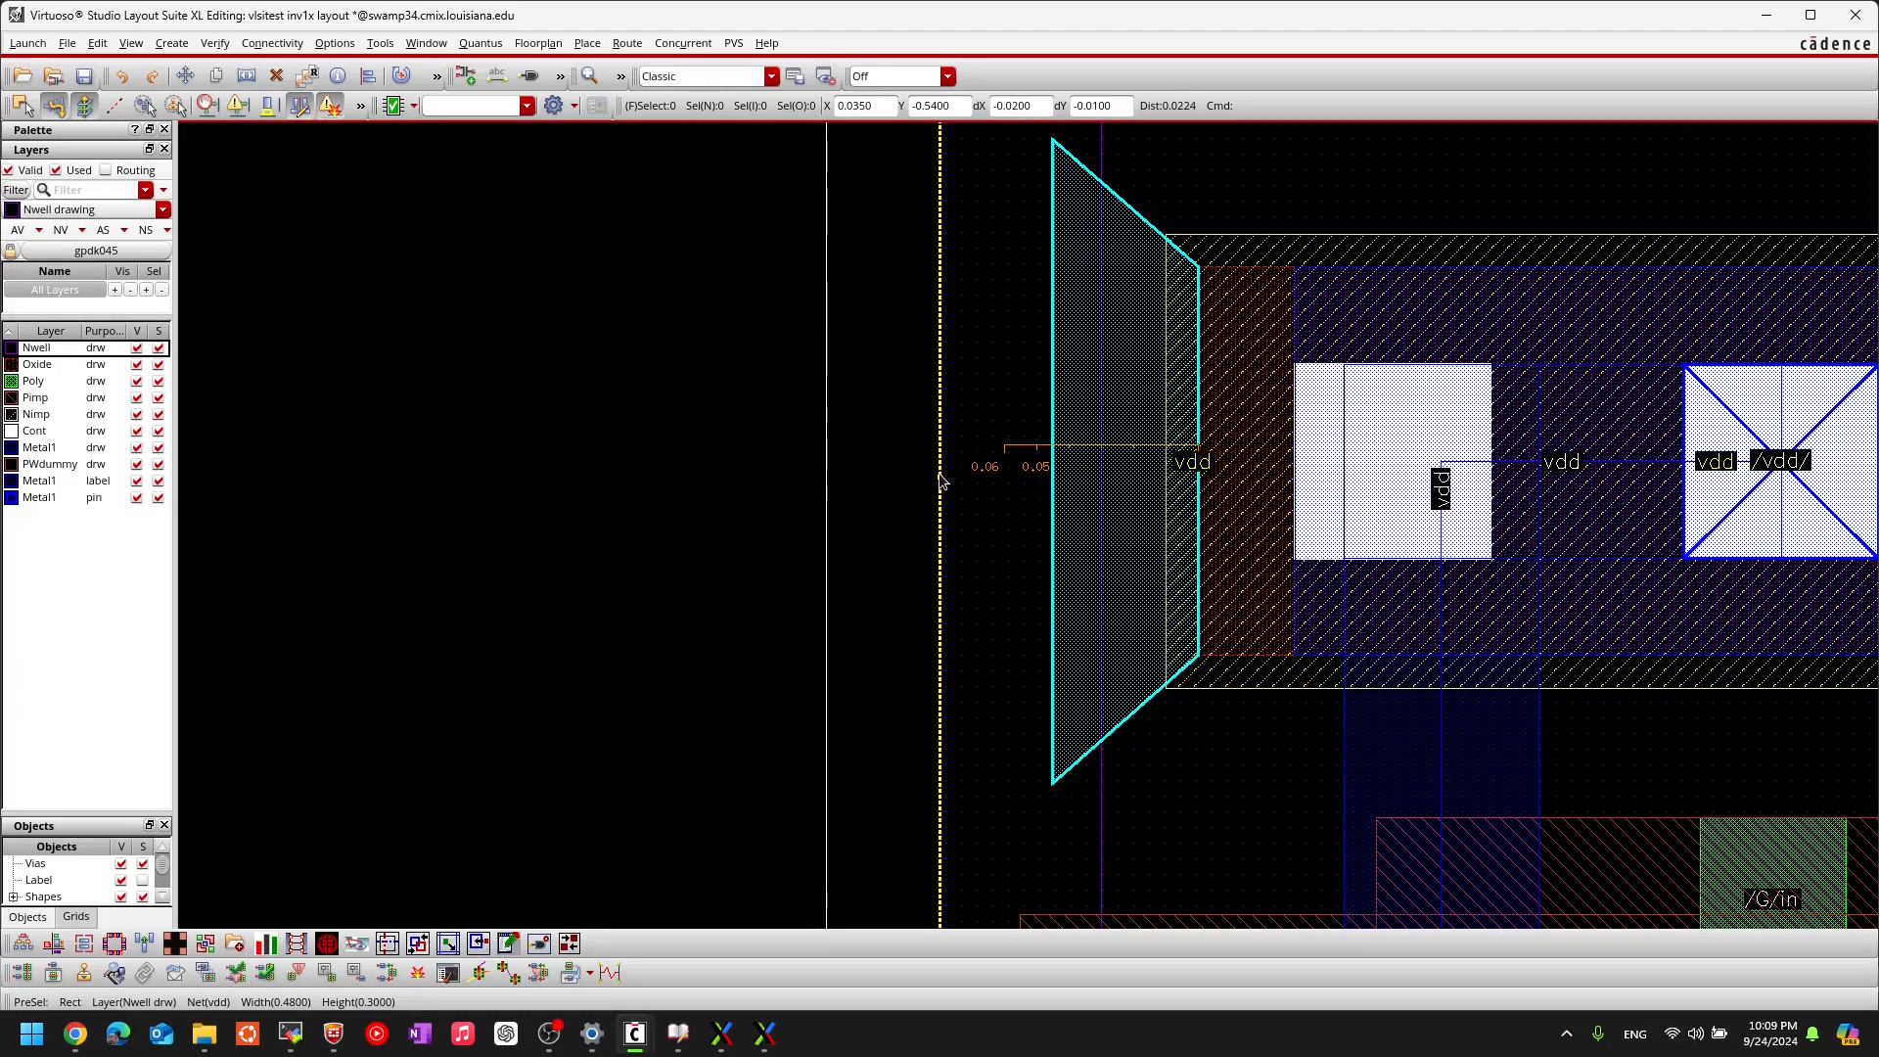
{"action": "left_click", "coordinate": [950, 464]}
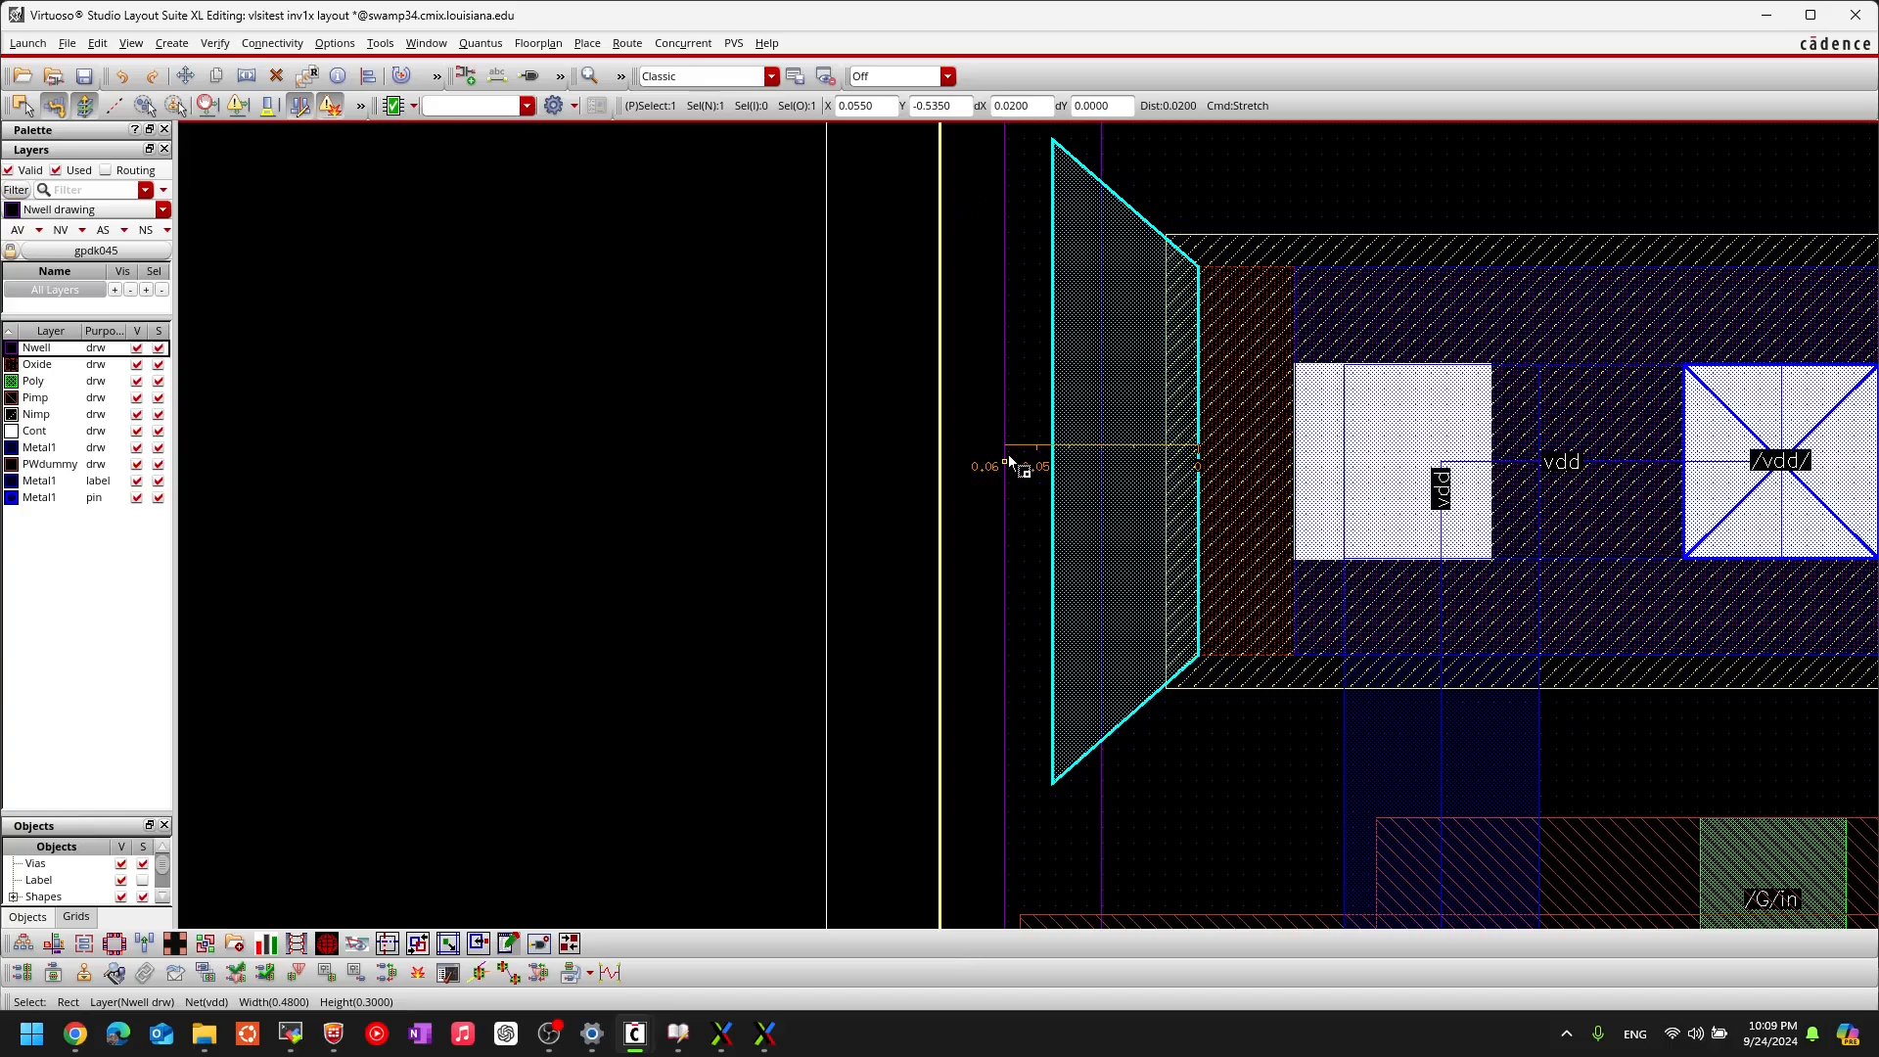
{"action": "scroll", "coordinate": [1008, 460], "scroll_direction": "up", "scroll_amount": 3}
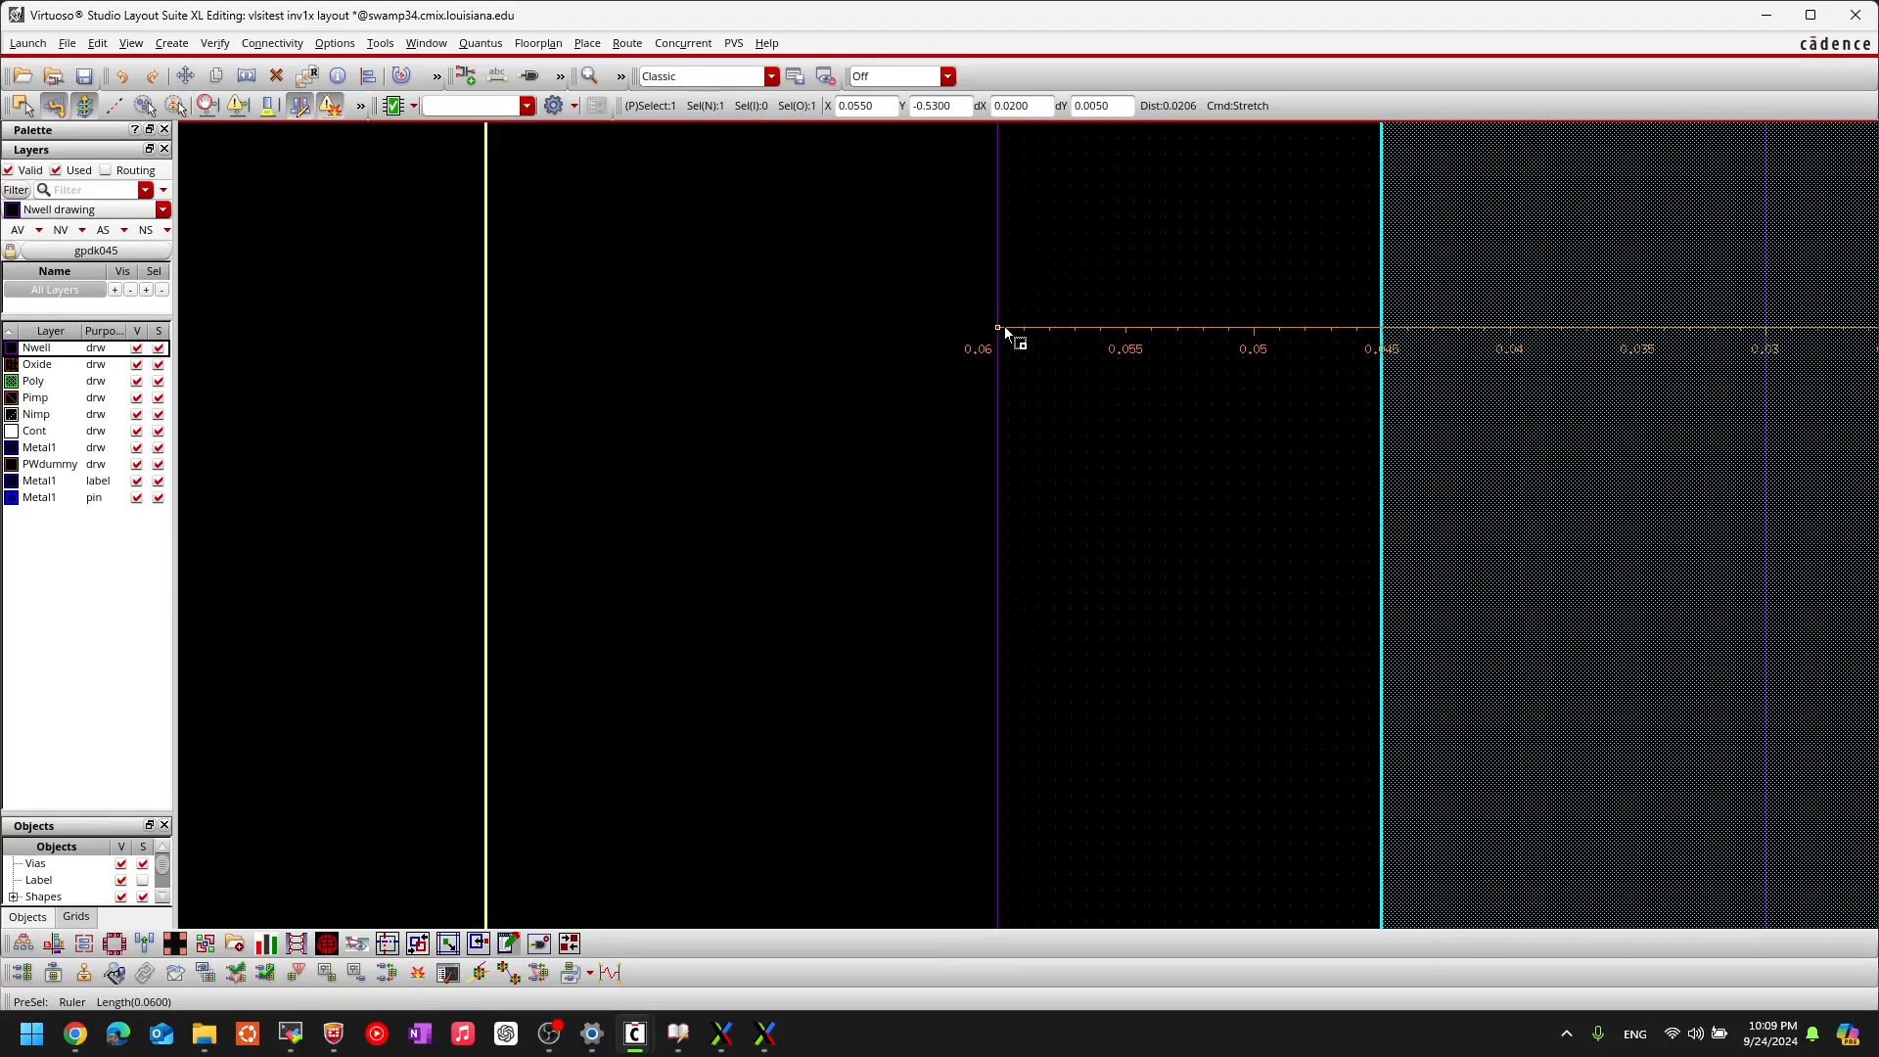
{"action": "left_click", "coordinate": [994, 391]}
Step: Place a 0.06 horizontal ruler outward from the right edge of the vdd contact's active area
{"action": "scroll", "coordinate": [1228, 575], "scroll_direction": "down", "scroll_amount": 2}
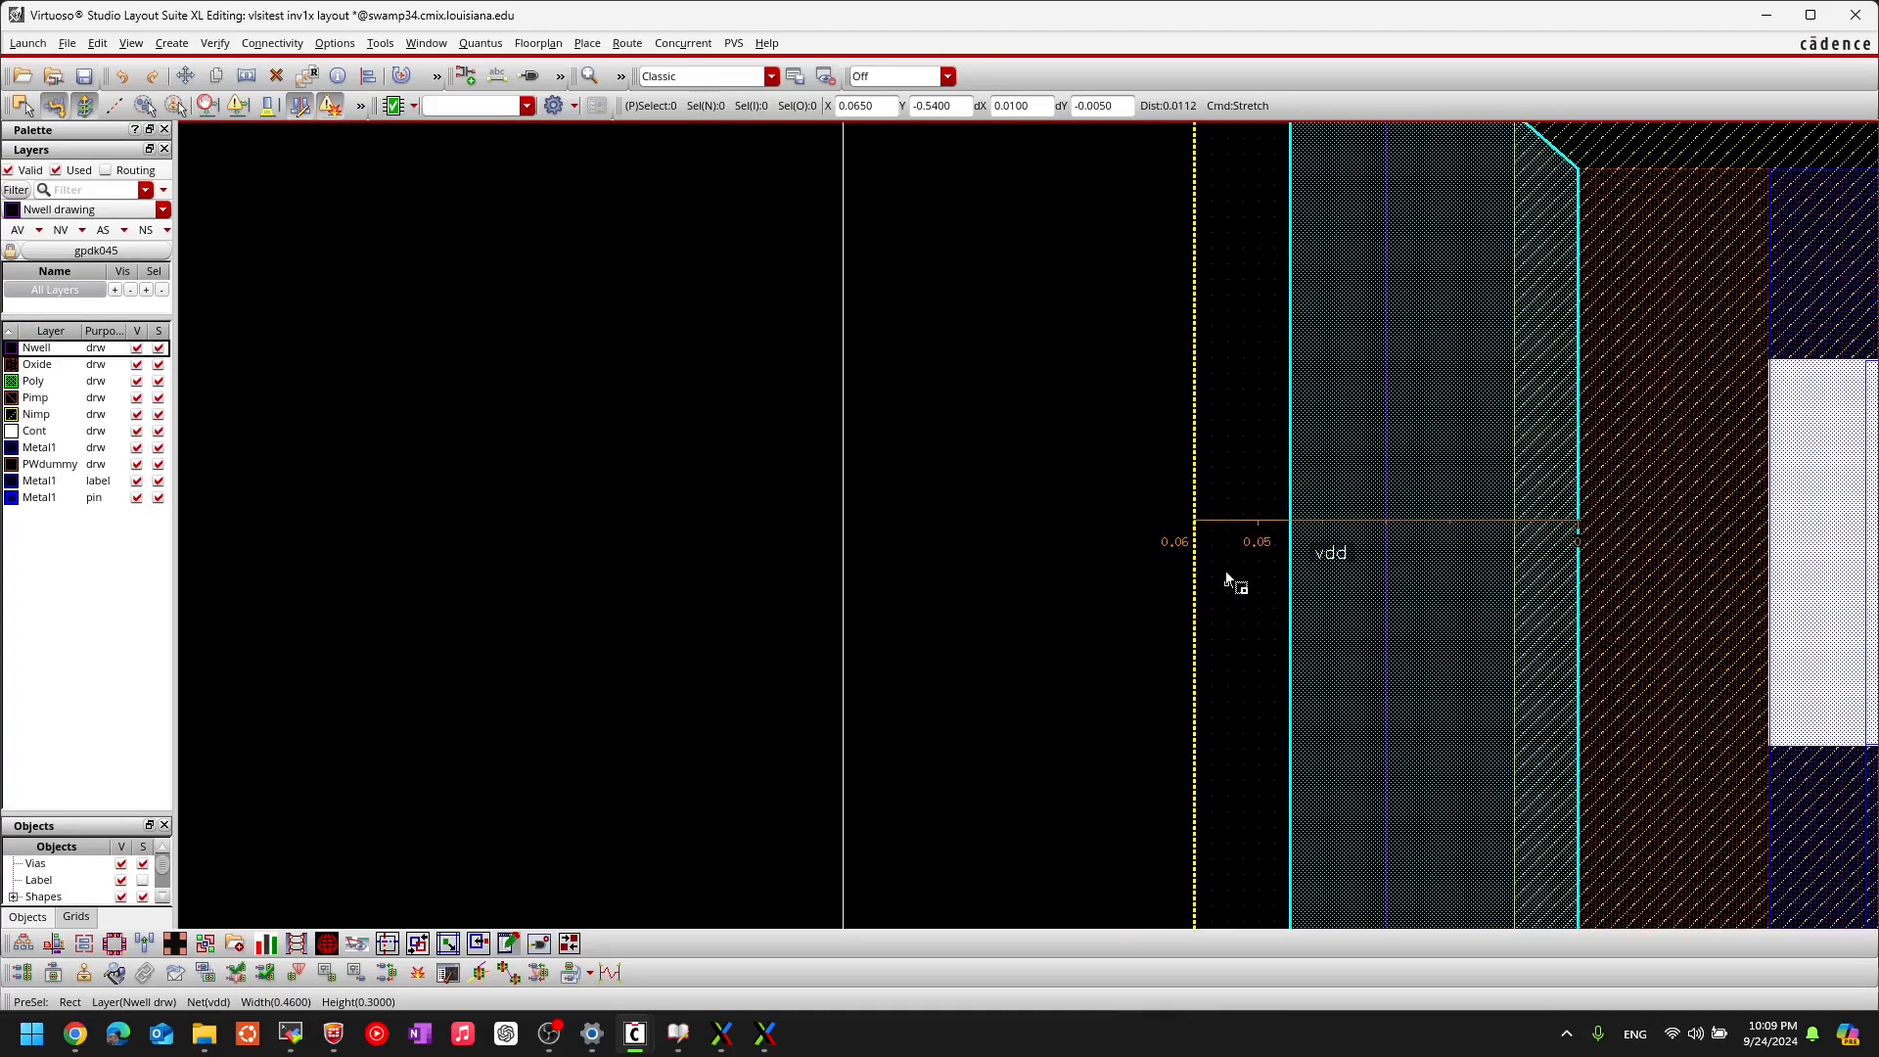
{"action": "scroll", "coordinate": [1171, 558], "scroll_direction": "down", "scroll_amount": 3}
{"action": "middle_click_drag", "start_coordinate": [1809, 635], "coordinate": [848, 614]}
{"action": "scroll", "coordinate": [920, 503], "scroll_direction": "up", "scroll_amount": 2}
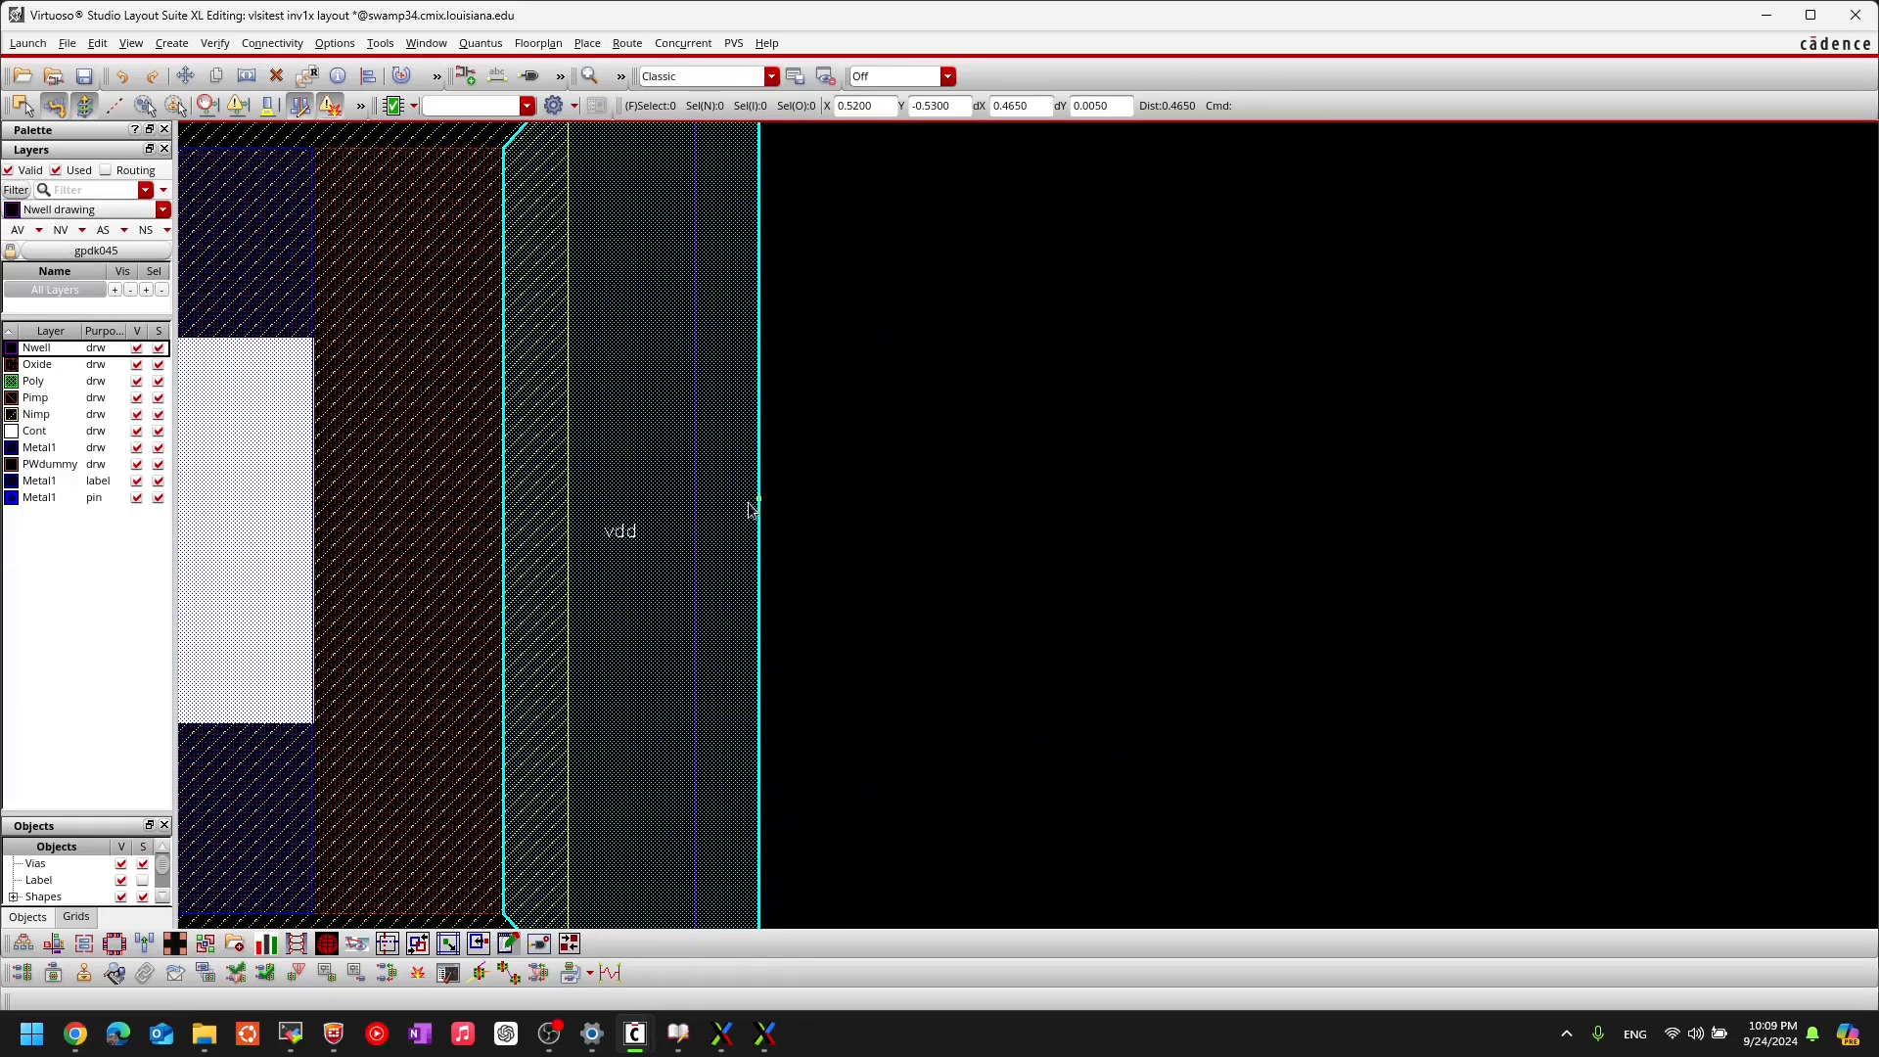
{"action": "scroll", "coordinate": [592, 509], "scroll_direction": "down", "scroll_amount": 1}
{"action": "key", "text": "k"}
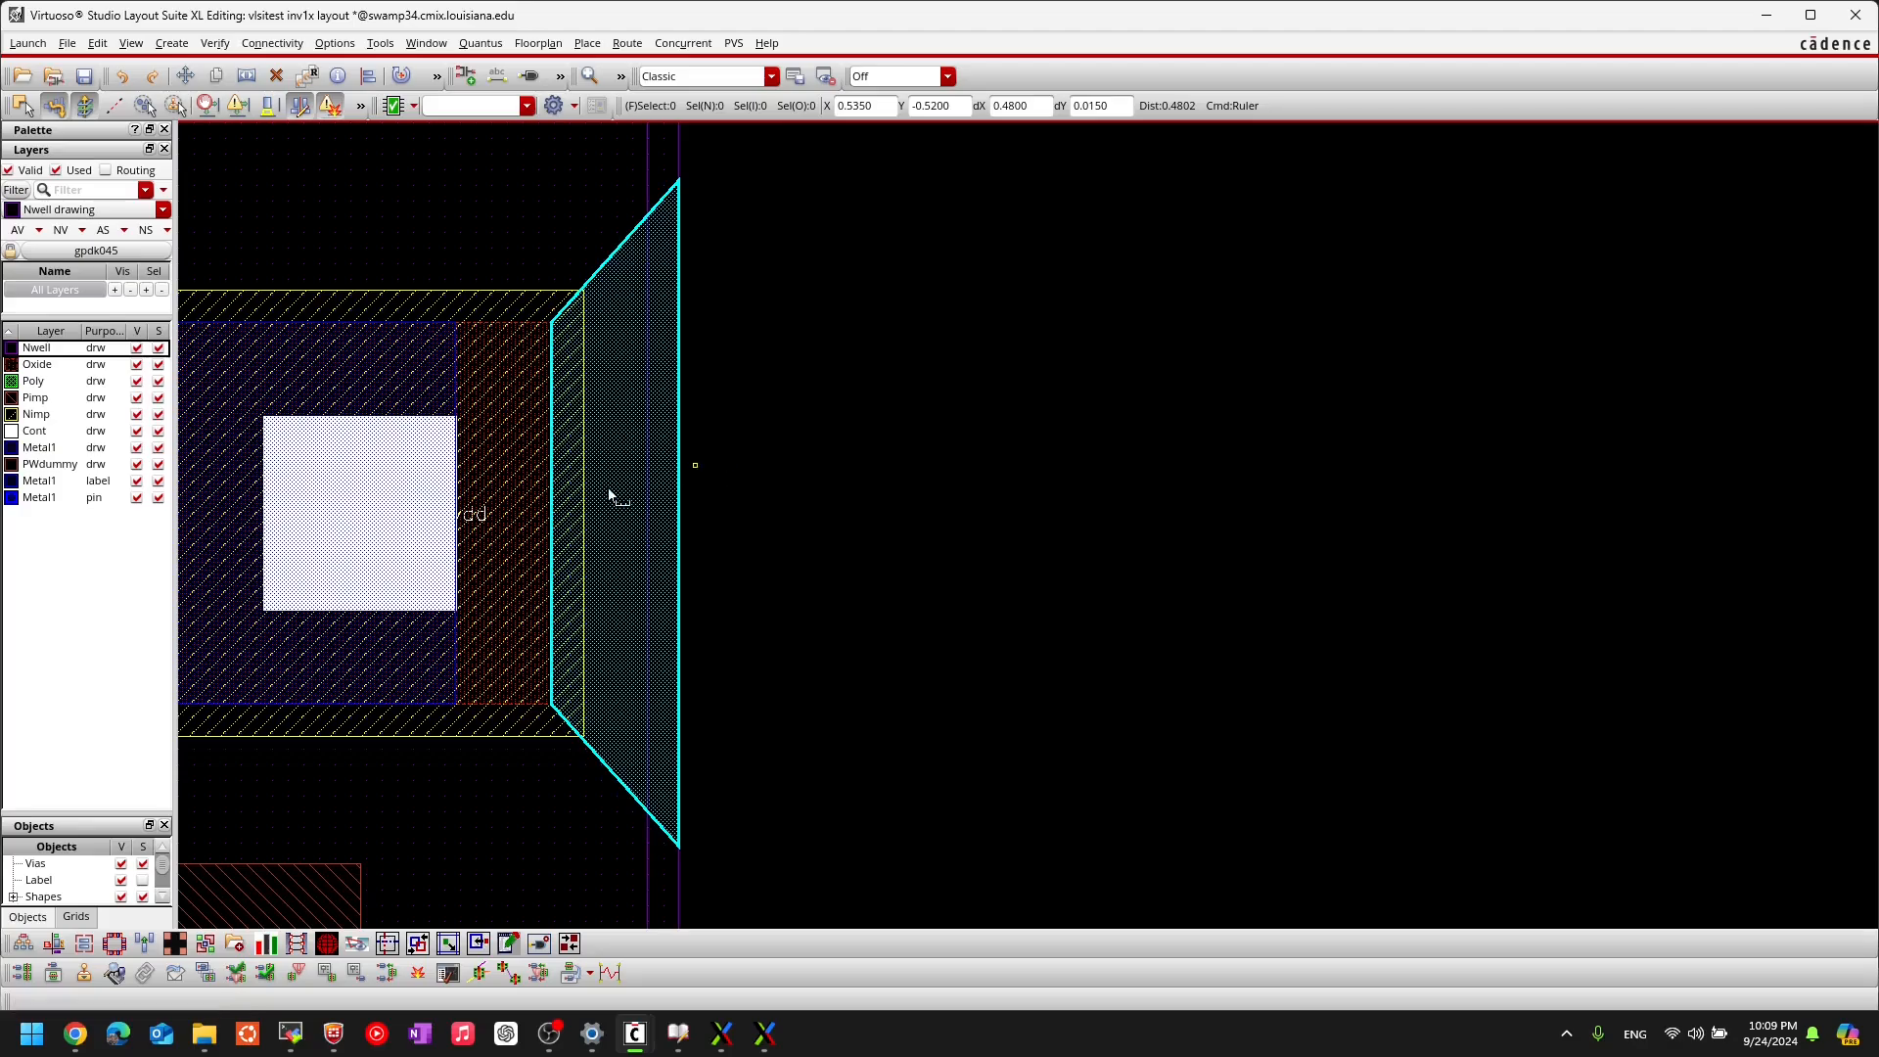
{"action": "left_click", "coordinate": [554, 470]}
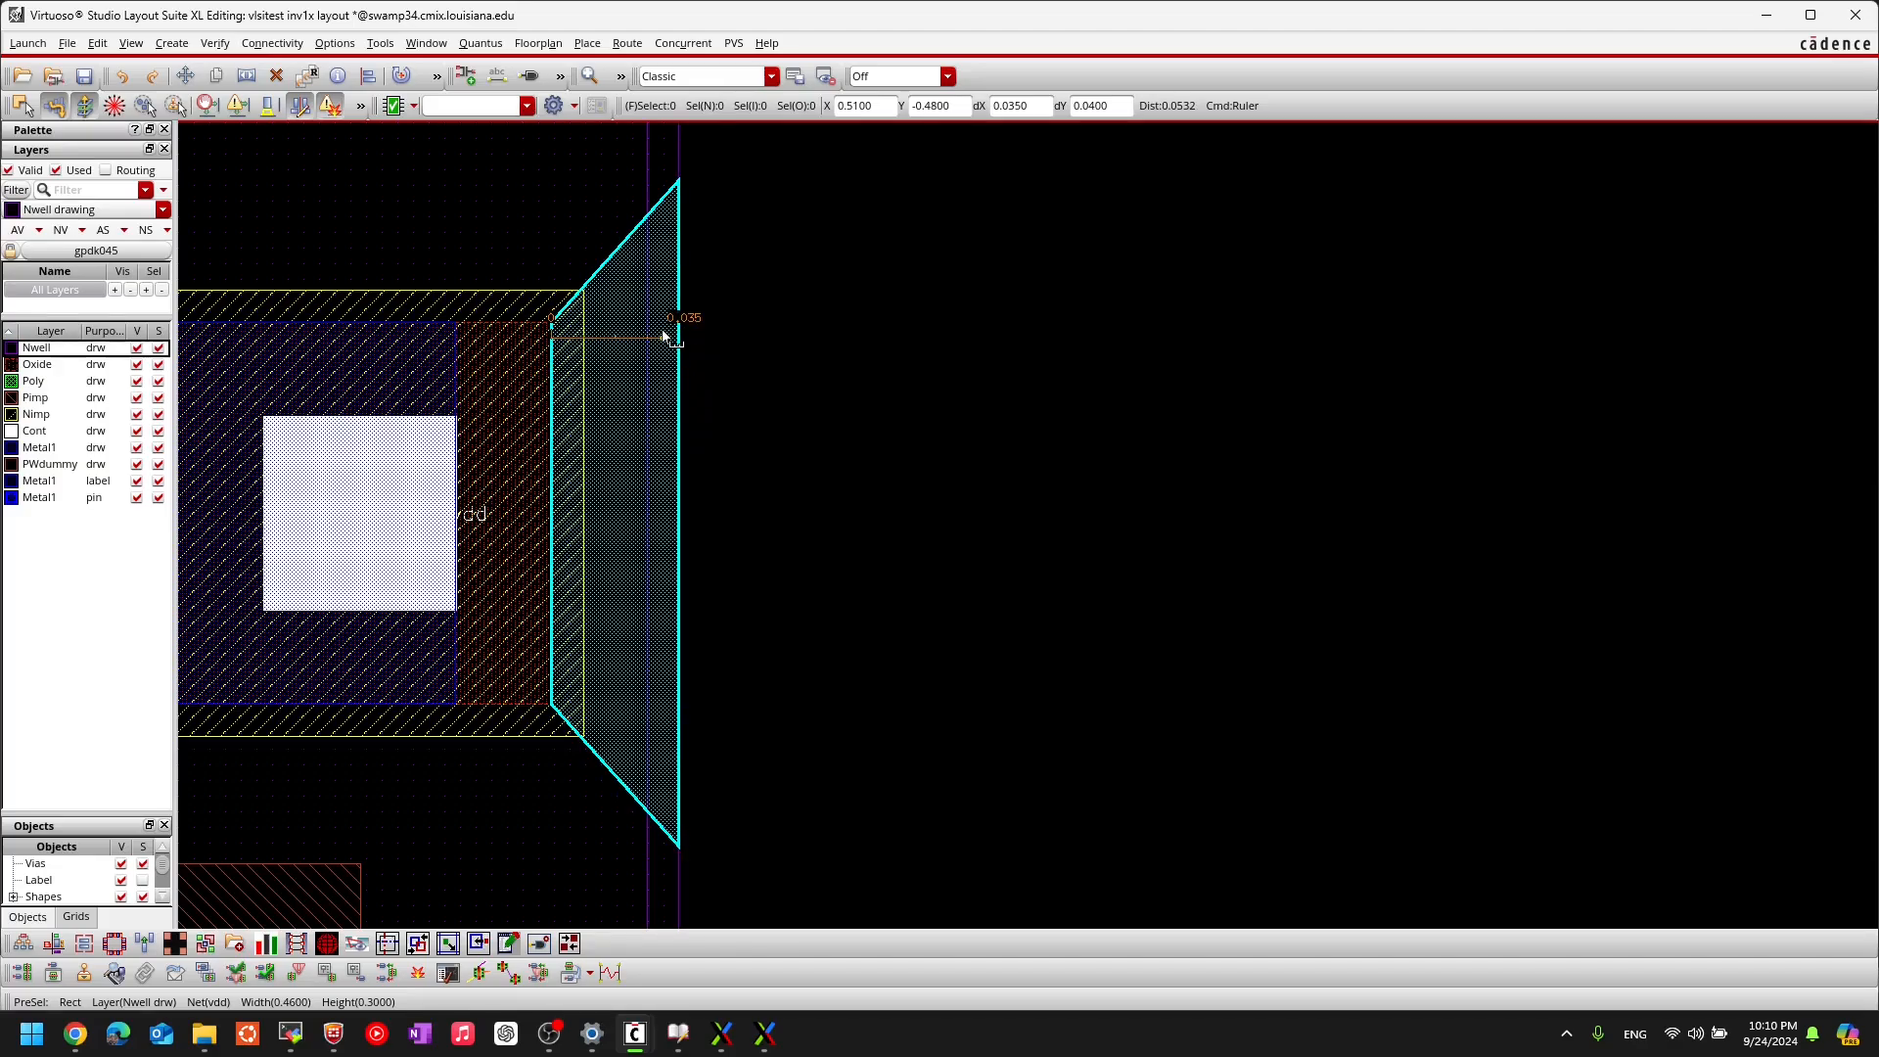
{"action": "left_click", "coordinate": [742, 479]}
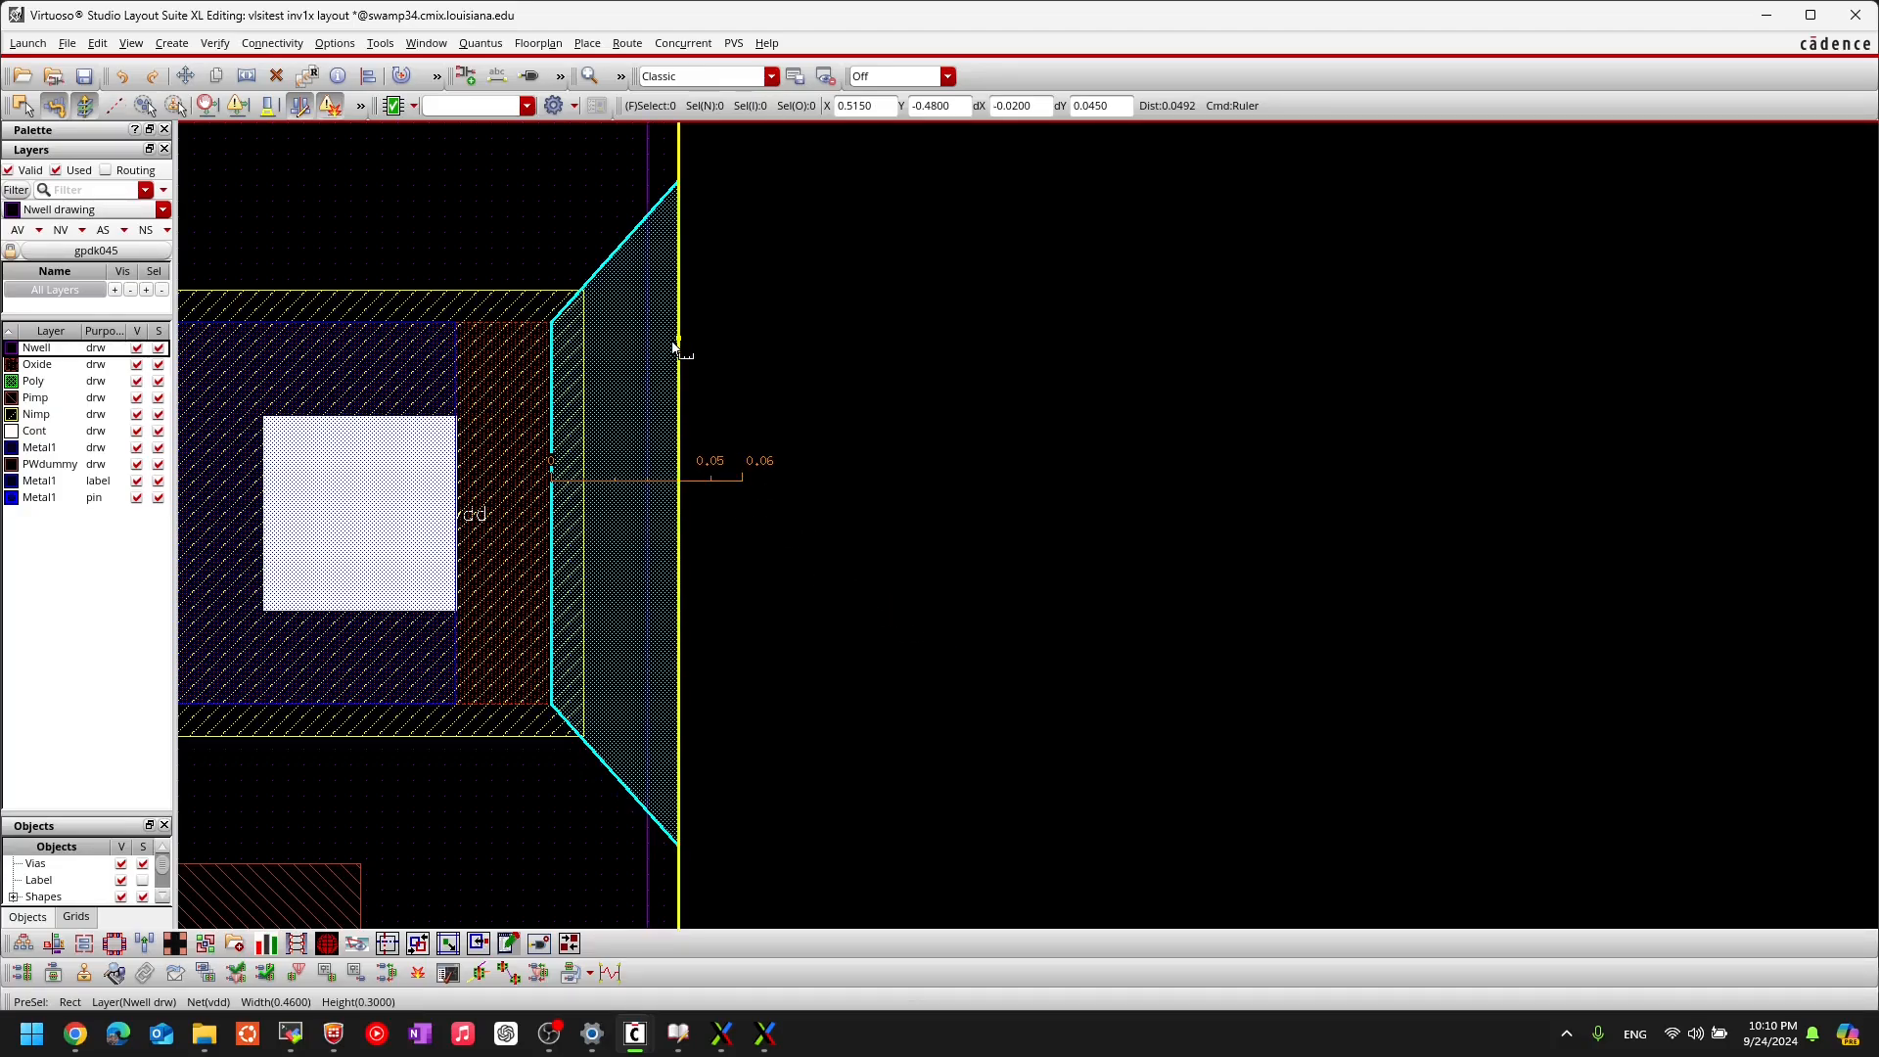
Step: Stretch the right edge of the Nwell rectangle around the vdd contact outward to the ruler's 0.06 end mark
{"action": "key", "text": "s"}
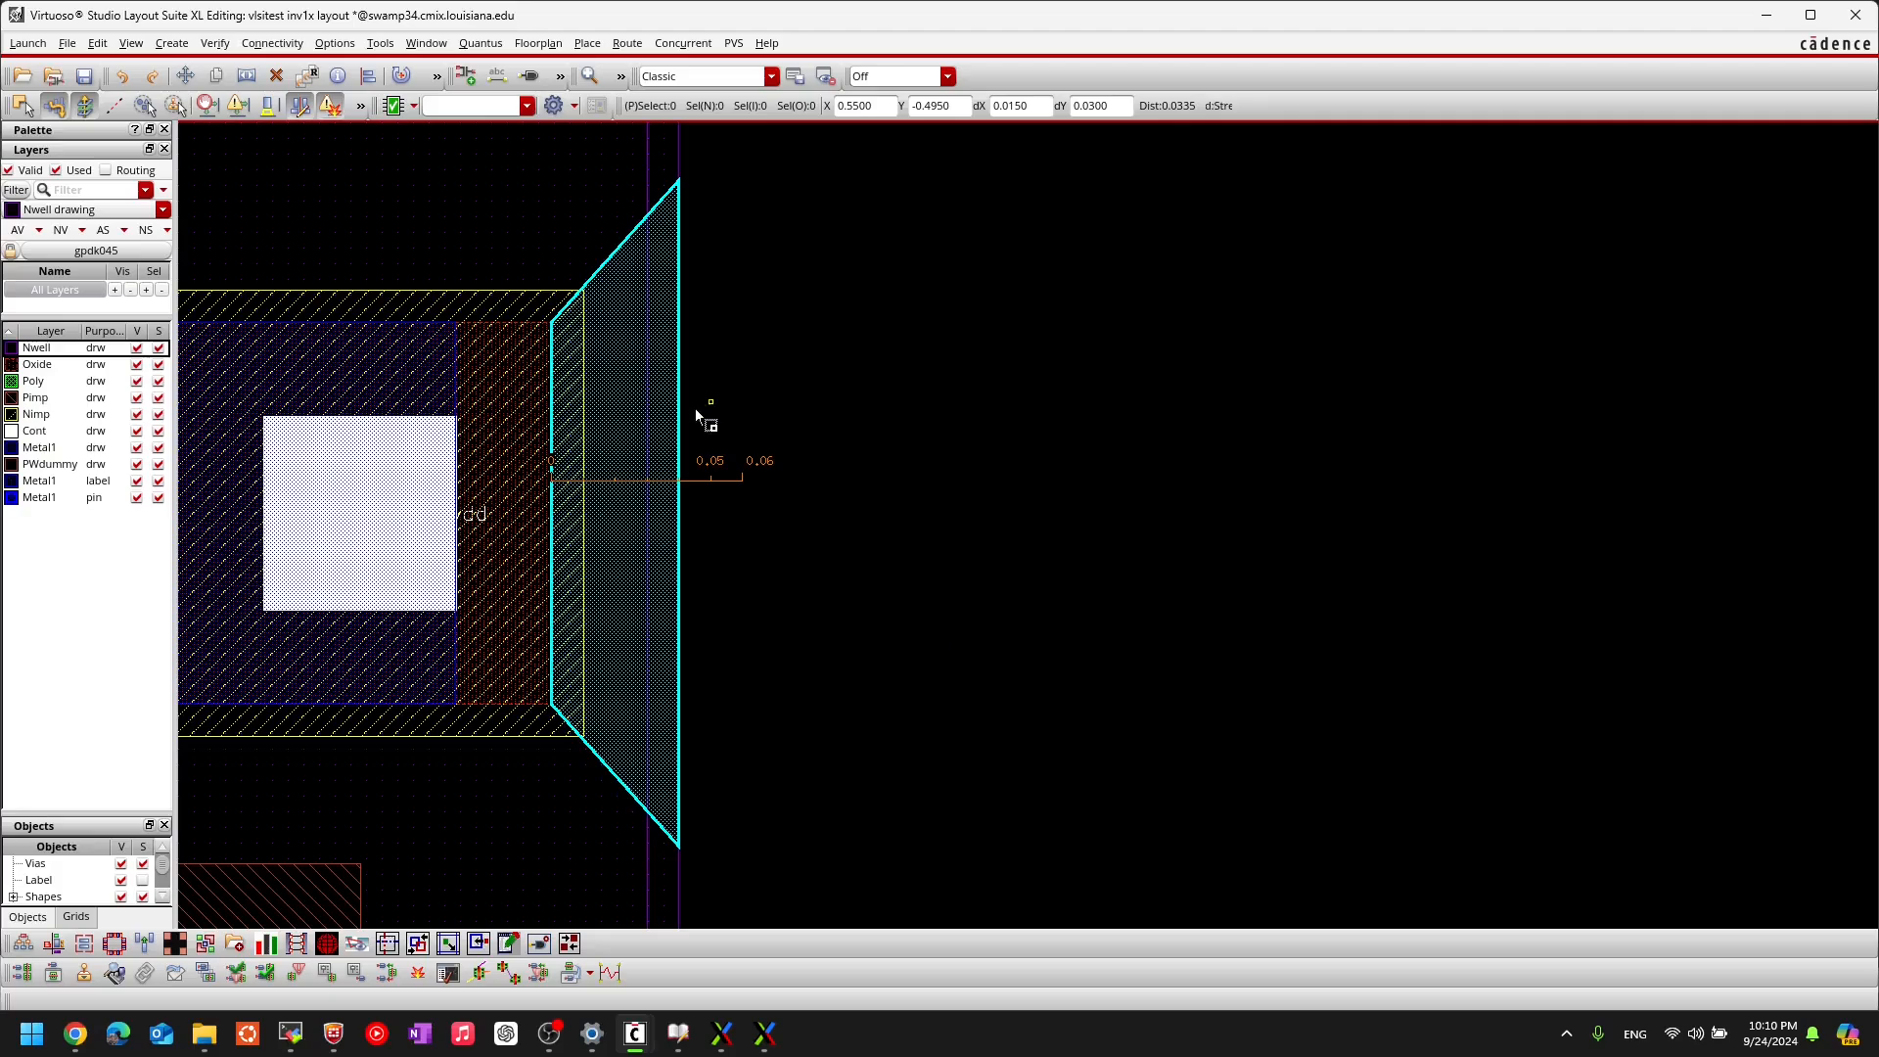
{"action": "left_click", "coordinate": [682, 442]}
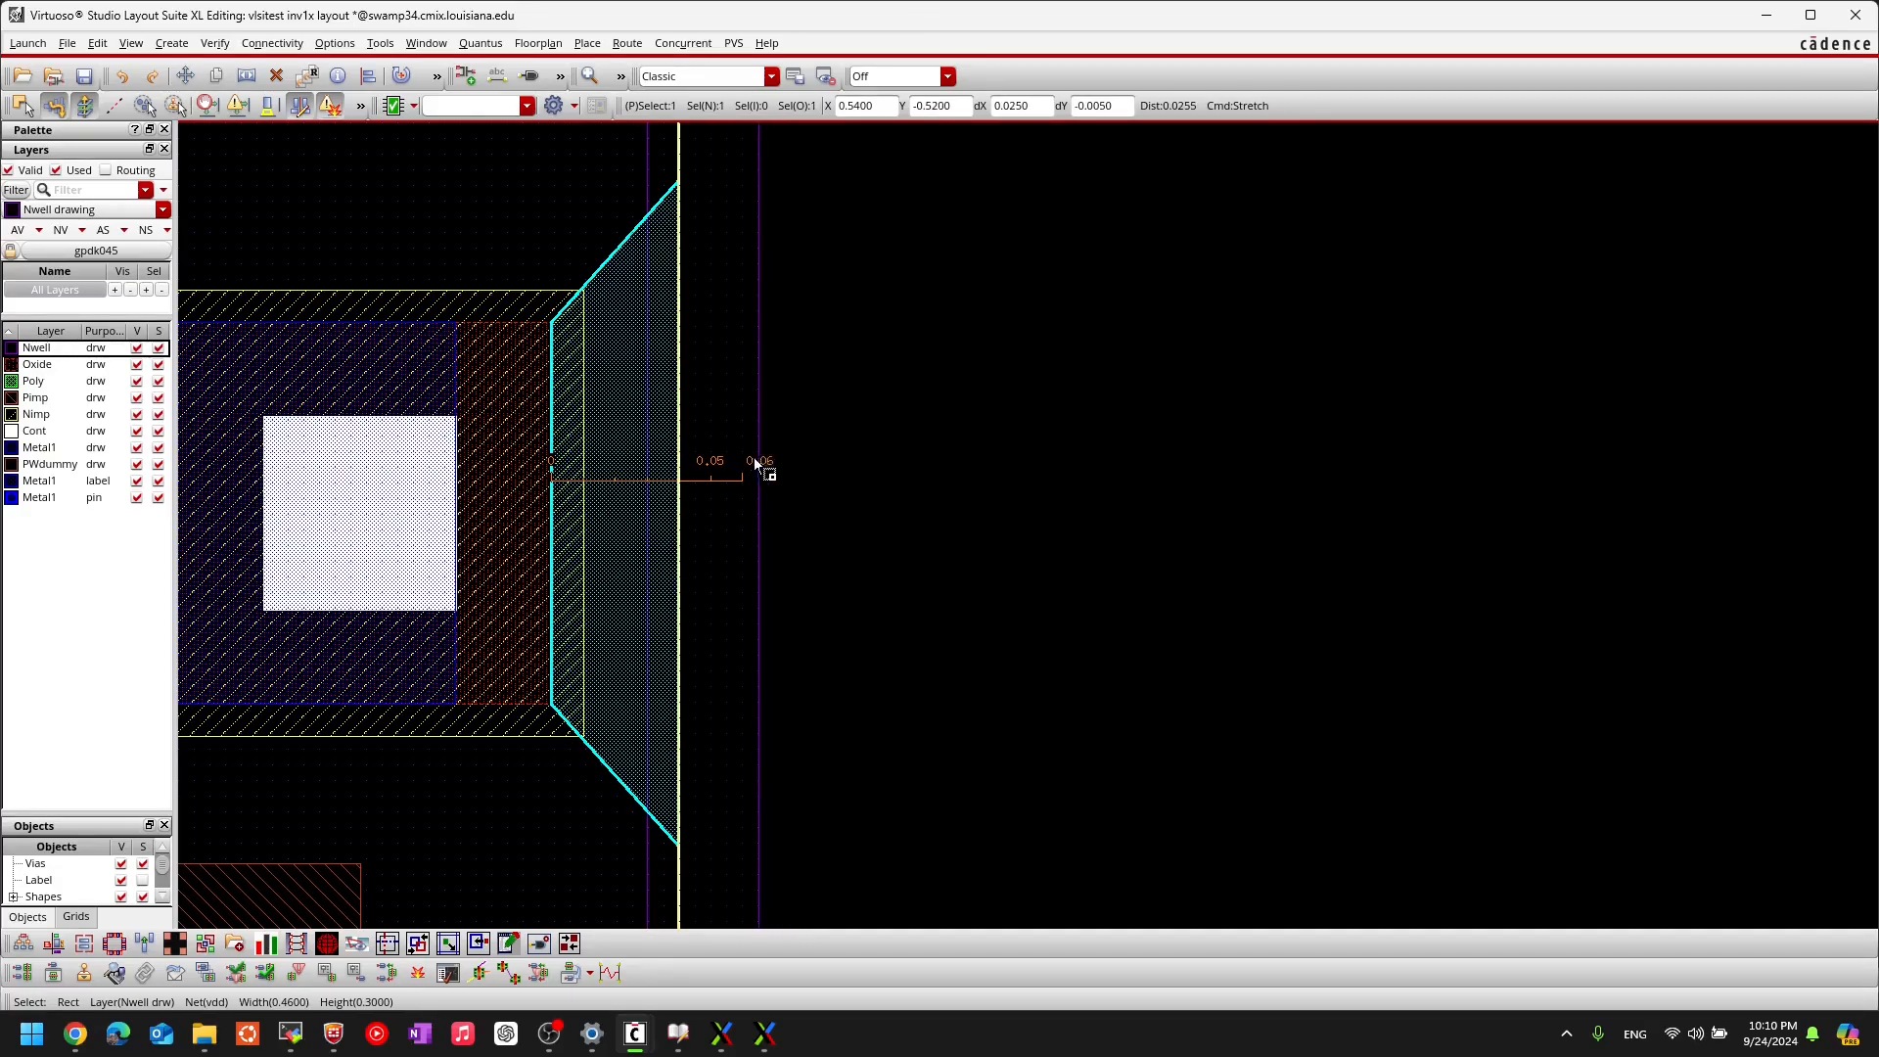
{"action": "left_click", "coordinate": [741, 461]}
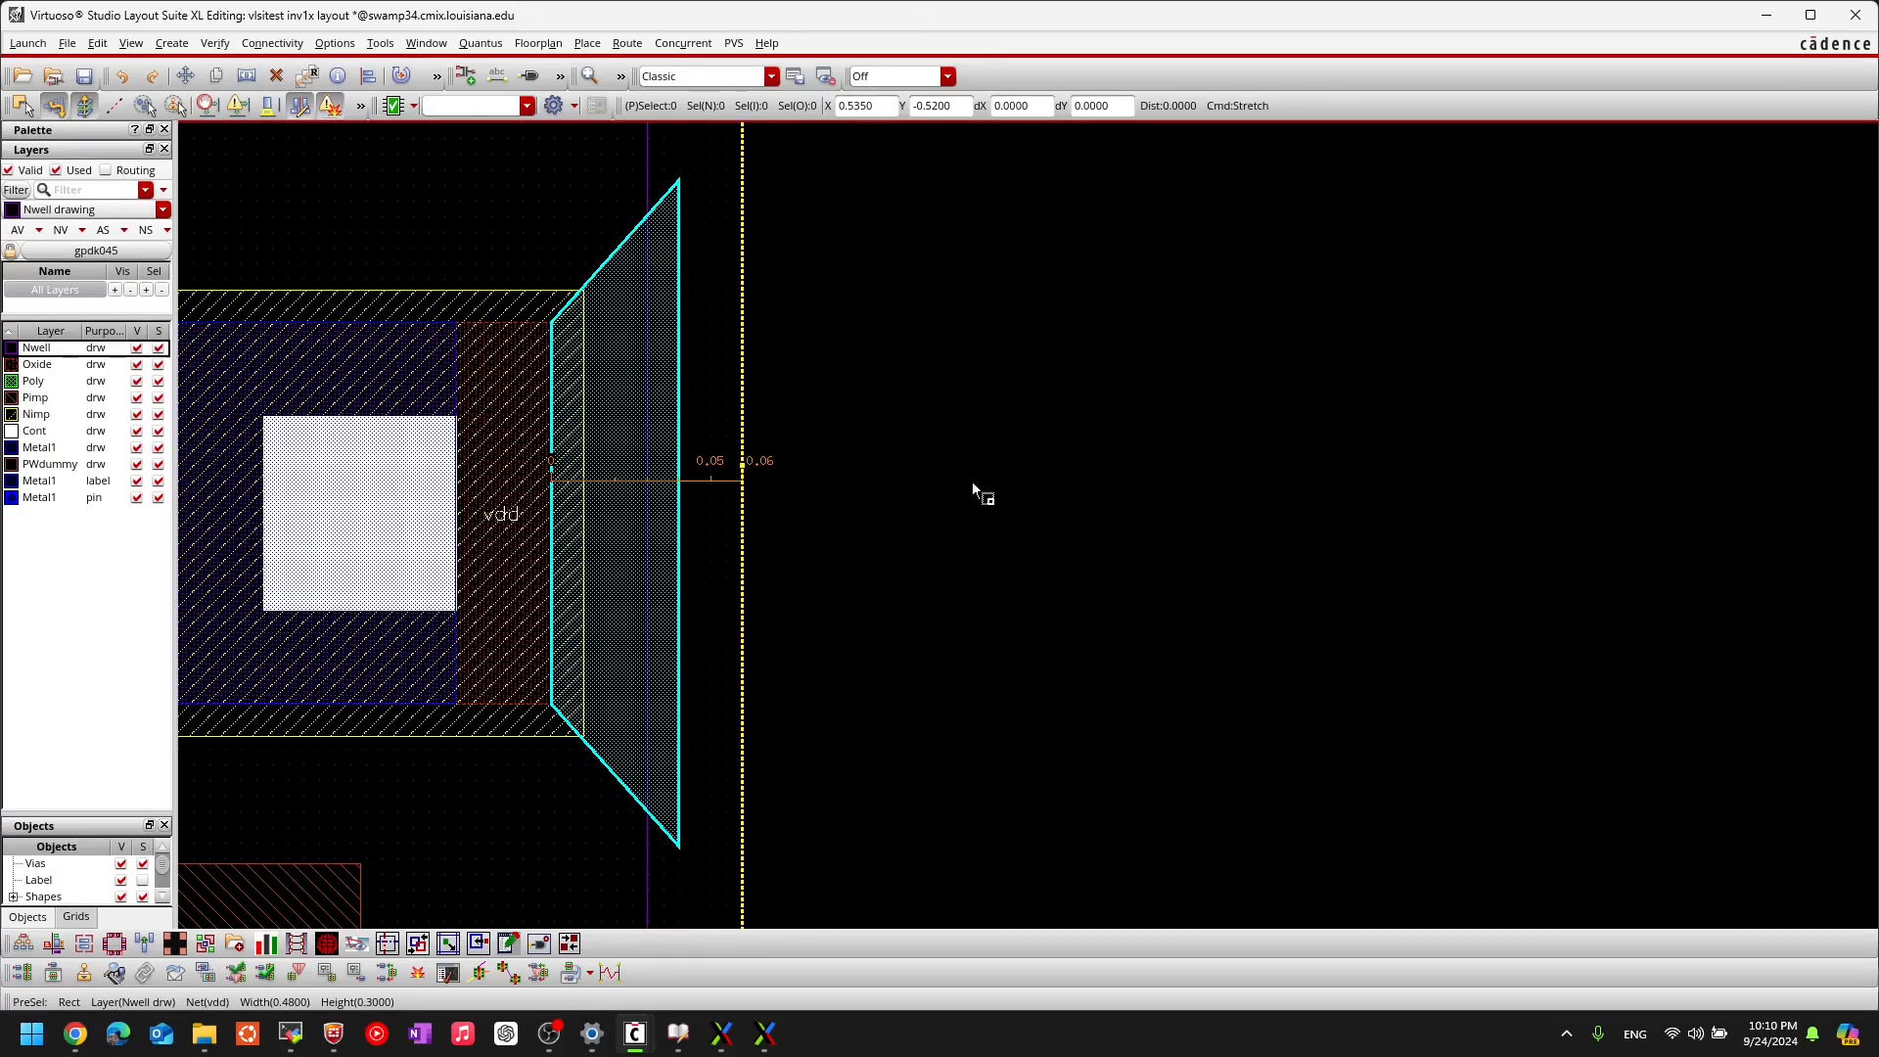
Step: Stretch the lower edge of the vdd contact's Nwell rectangle down to the lower edge of the PMOS transistor's Nwell
{"action": "scroll", "coordinate": [984, 483], "scroll_direction": "down", "scroll_amount": 3}
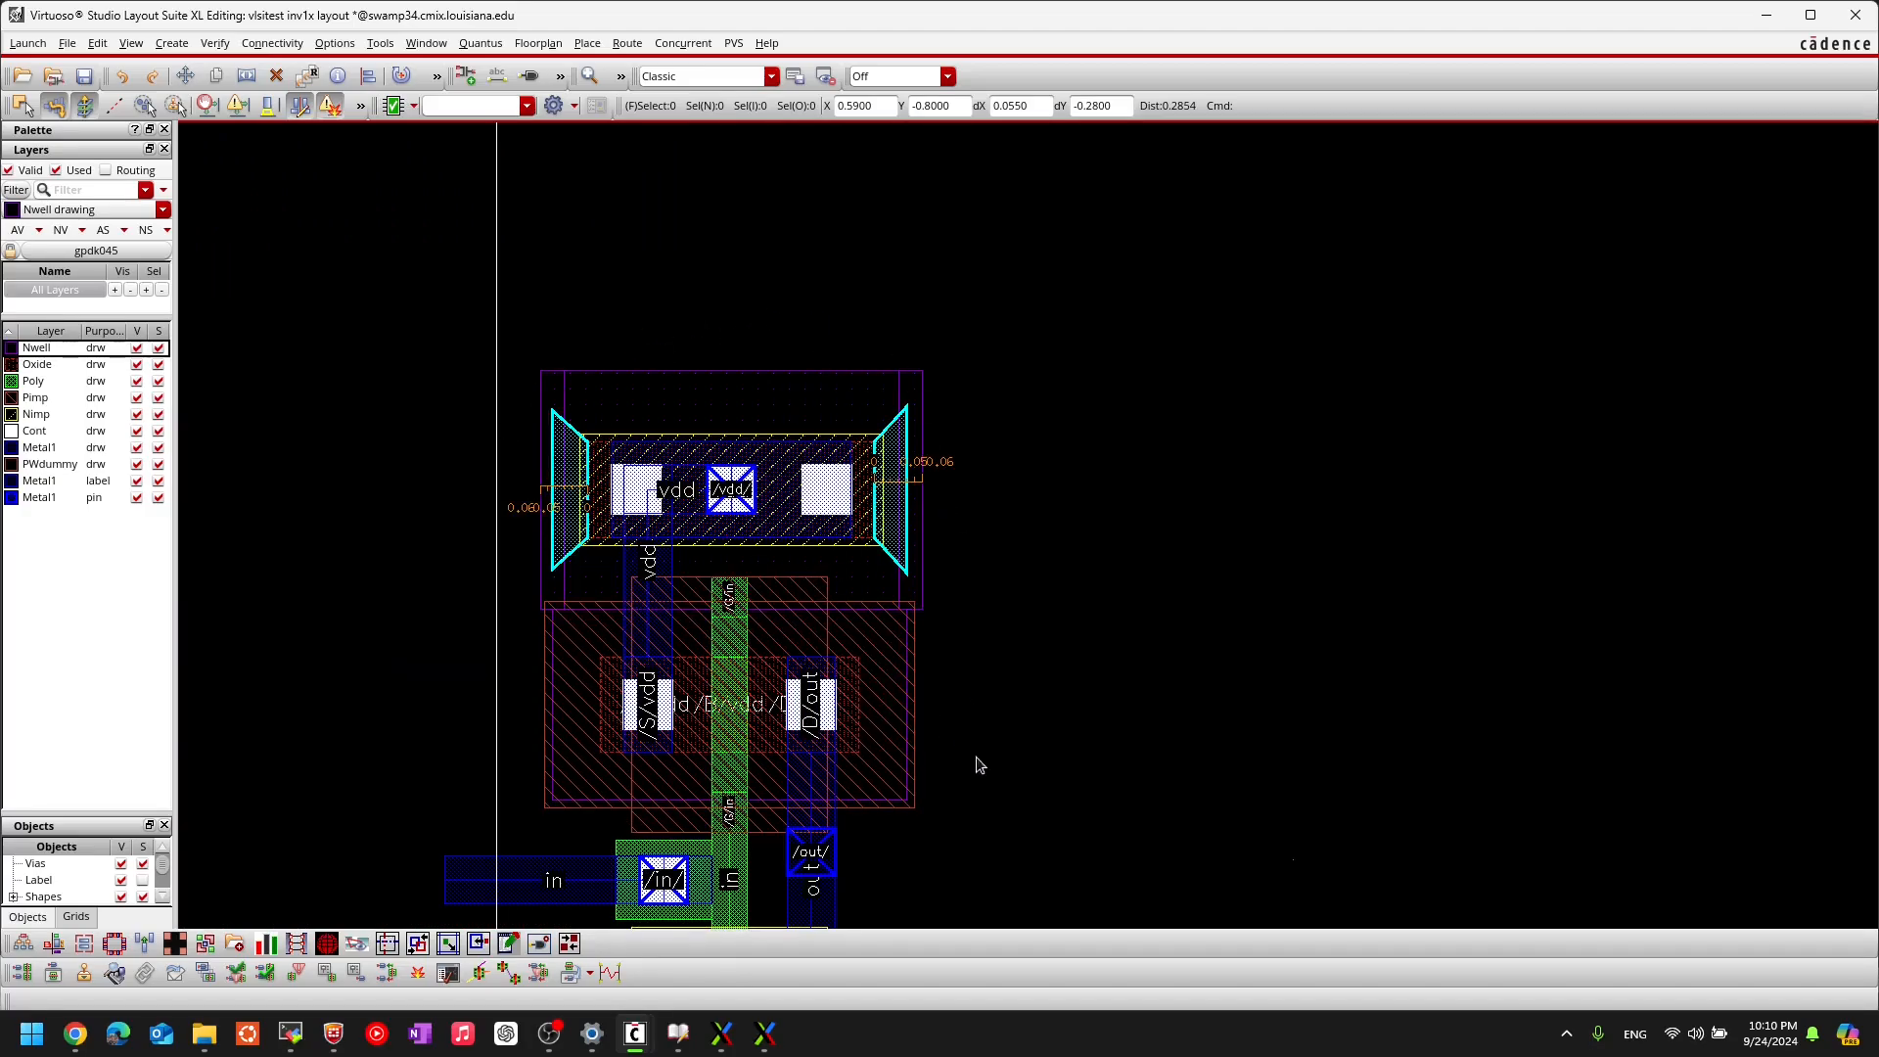
{"action": "middle_click_drag", "start_coordinate": [1053, 650], "coordinate": [1214, 601]}
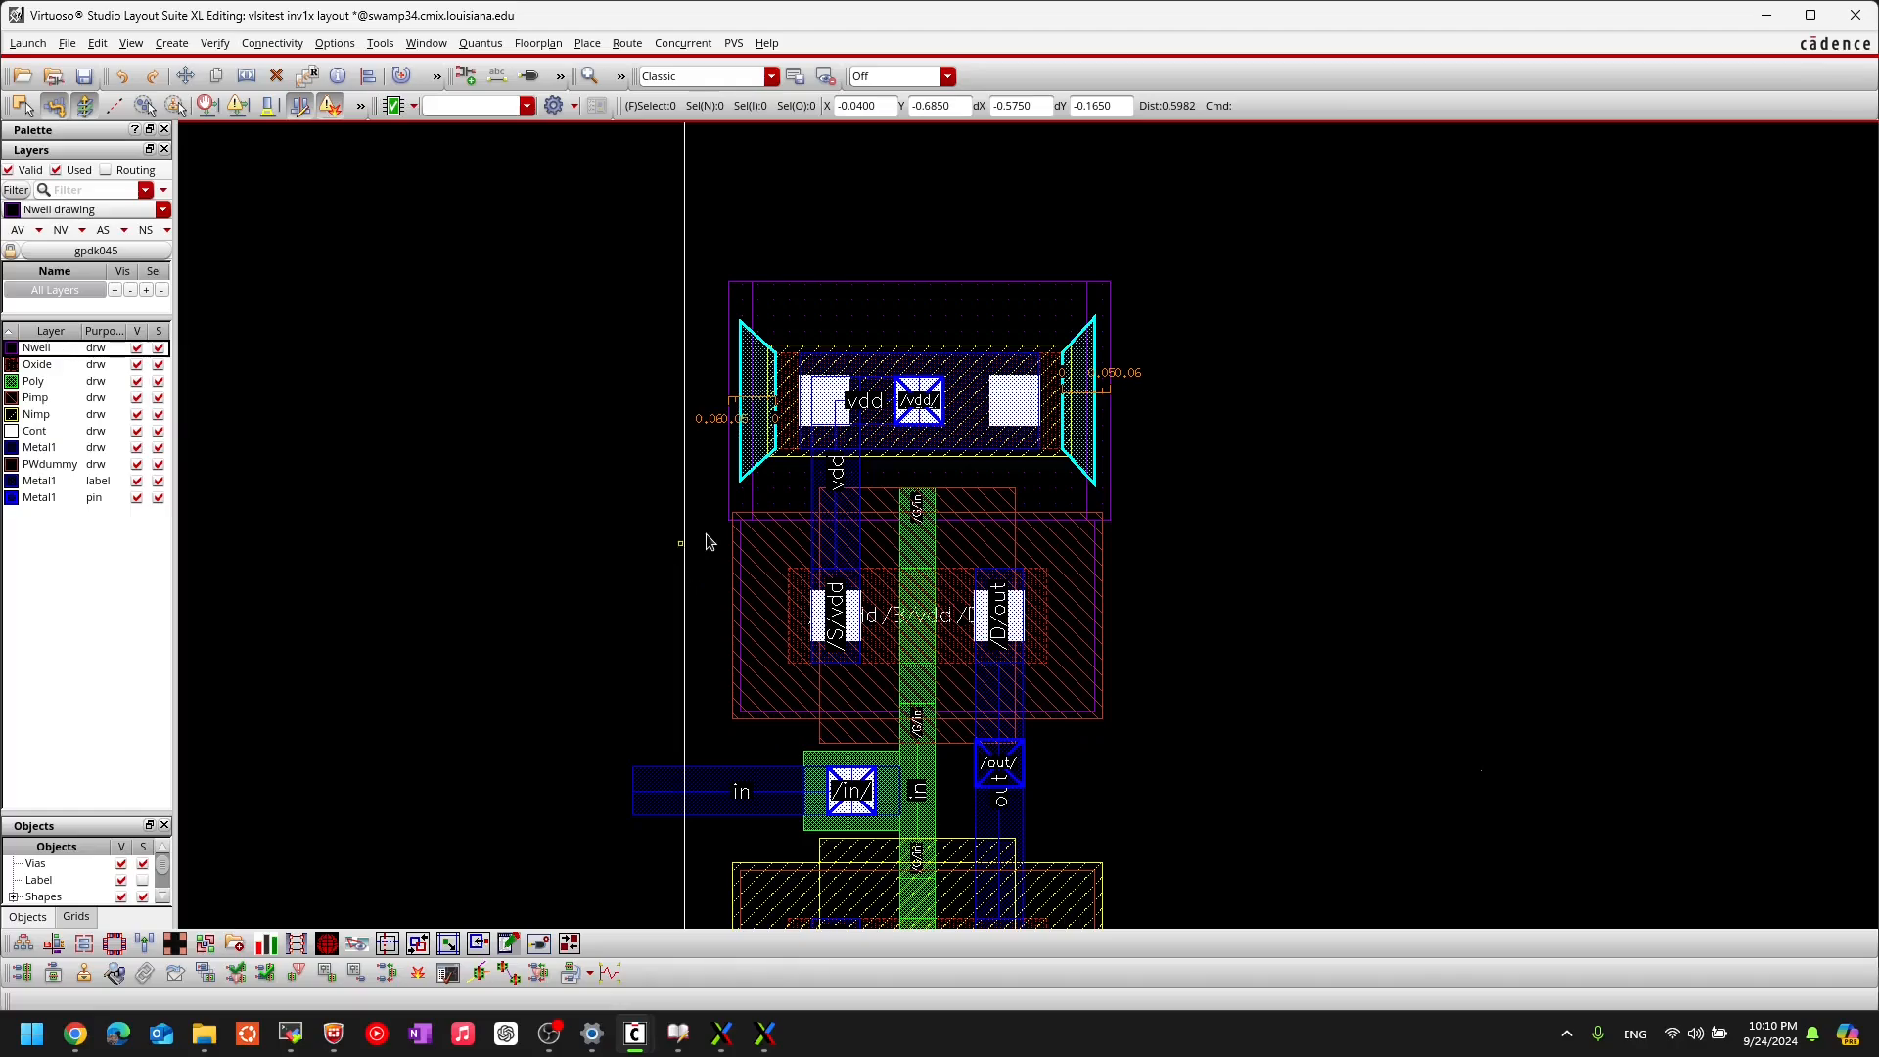
{"action": "scroll", "coordinate": [707, 537], "scroll_direction": "up", "scroll_amount": 1}
{"action": "middle_click_drag", "start_coordinate": [691, 509], "coordinate": [535, 396]}
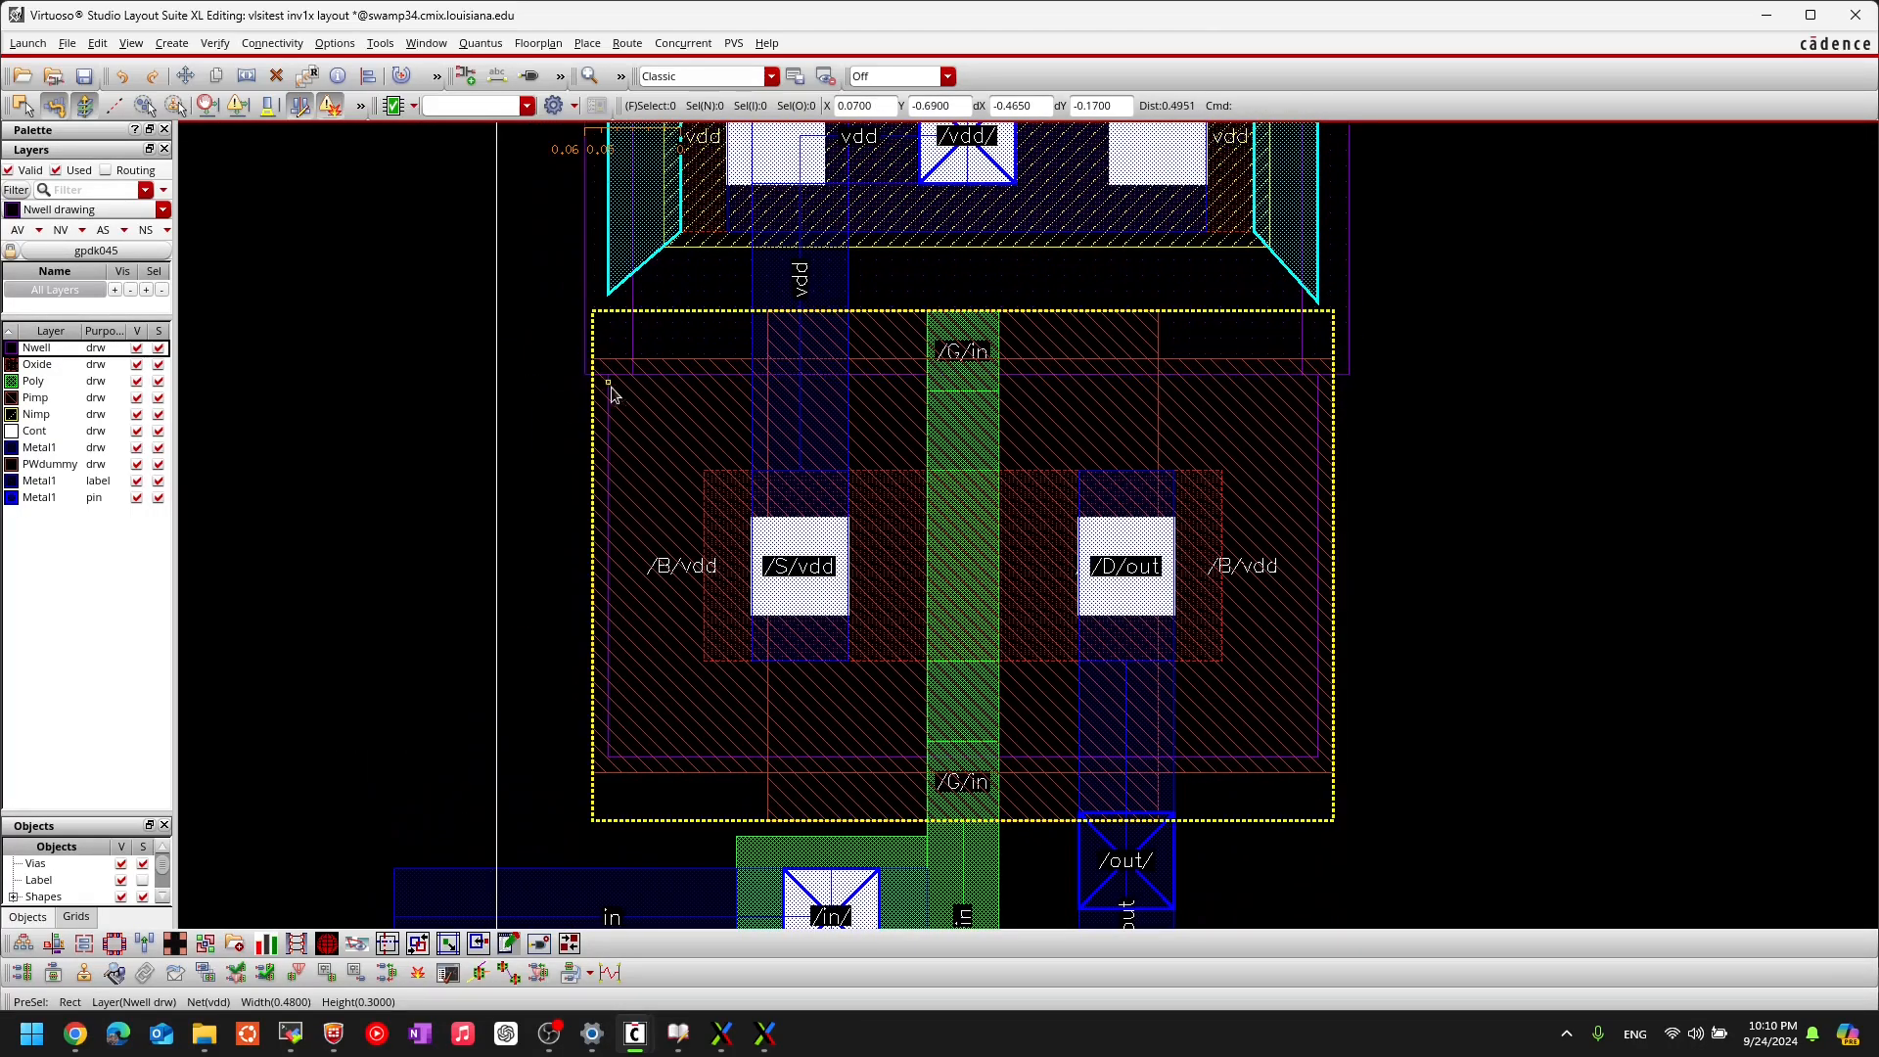
{"action": "scroll", "coordinate": [599, 381], "scroll_direction": "up", "scroll_amount": 2}
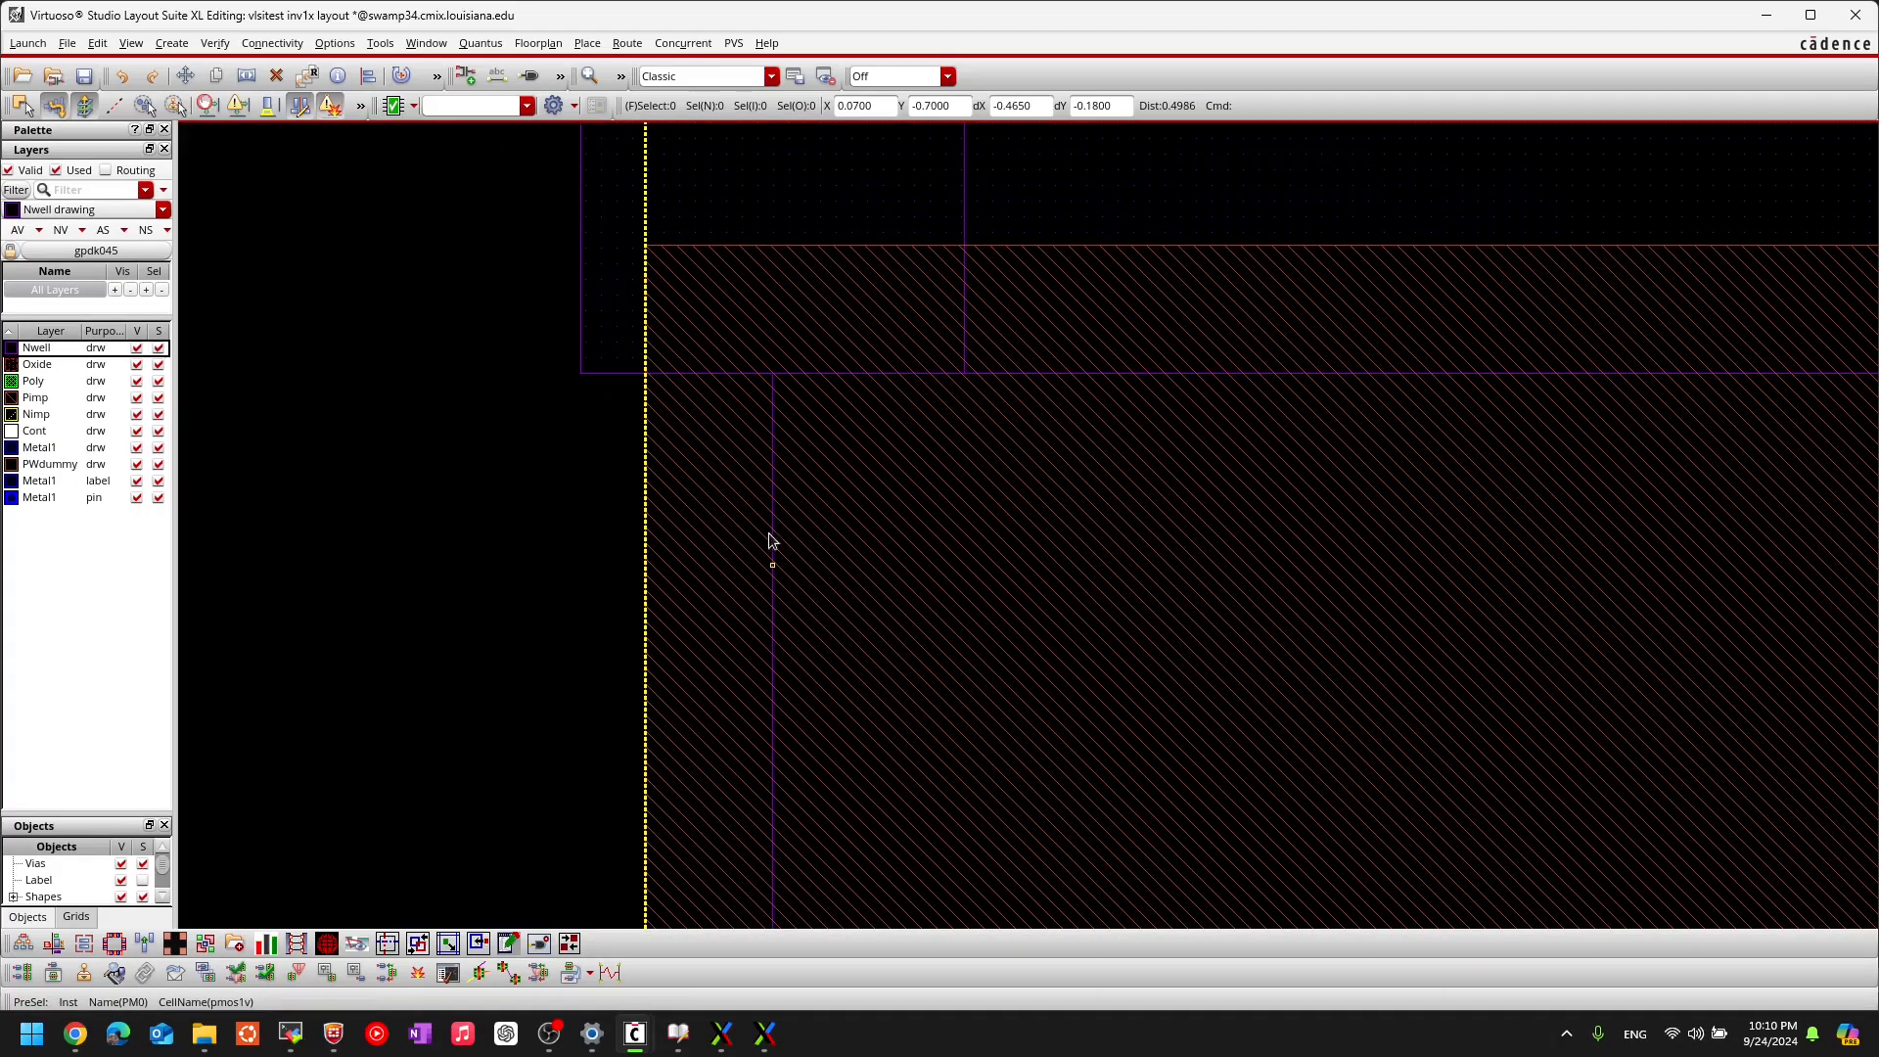
{"action": "scroll", "coordinate": [759, 603], "scroll_direction": "down", "scroll_amount": 4}
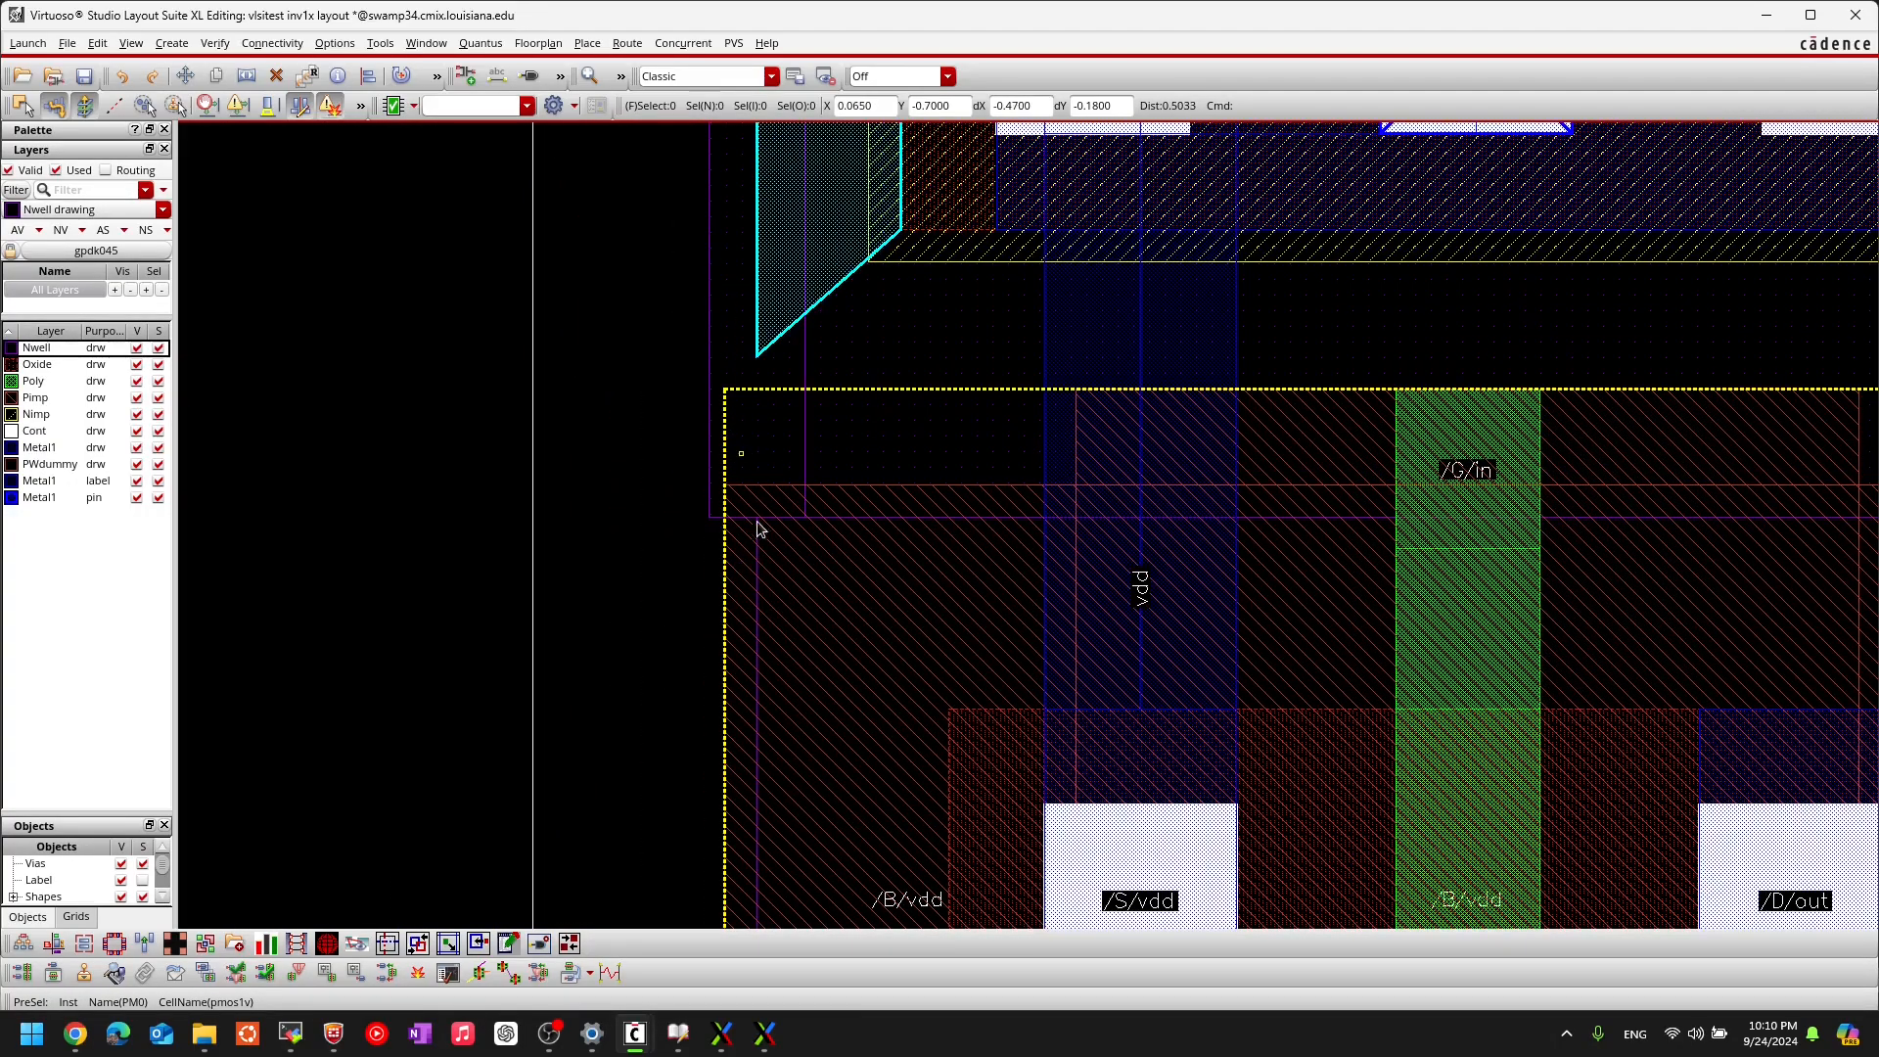
{"action": "middle_click_drag", "start_coordinate": [635, 504], "coordinate": [541, 383]}
{"action": "scroll", "coordinate": [656, 416], "scroll_direction": "up", "scroll_amount": 2}
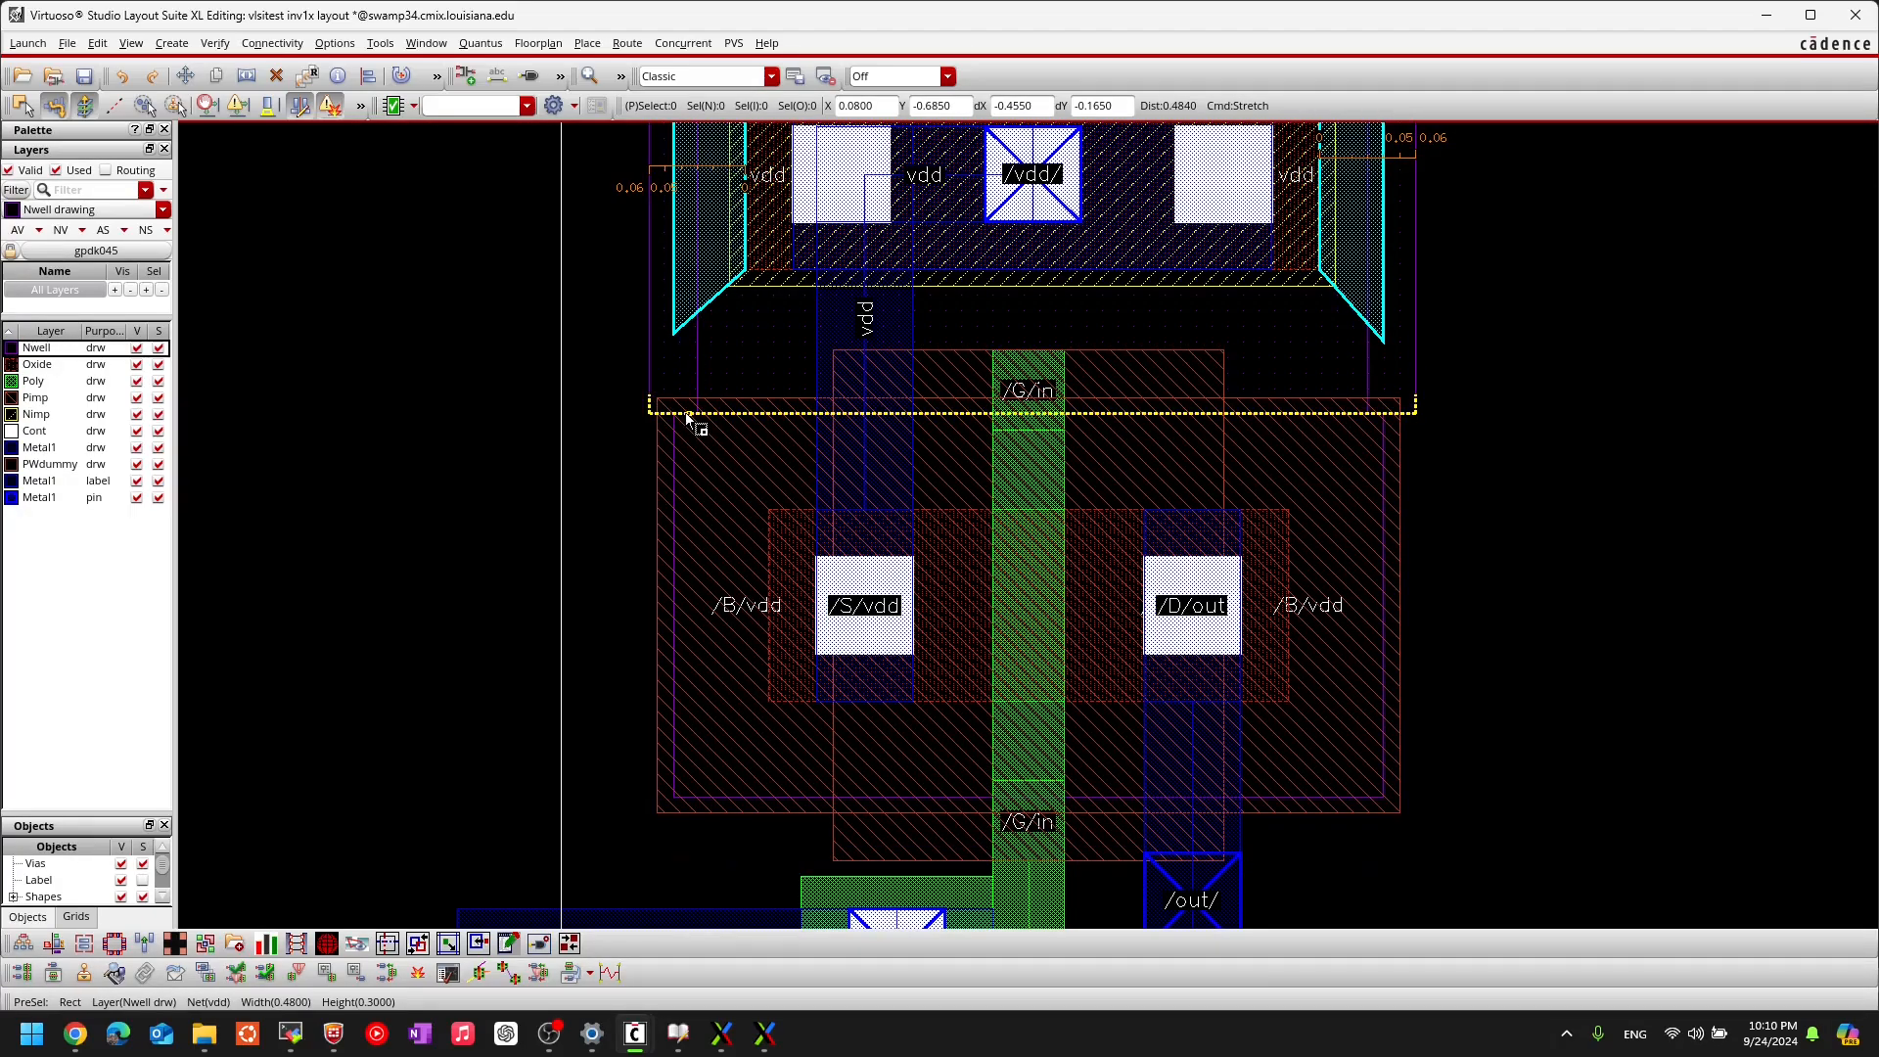
{"action": "left_click", "coordinate": [703, 797]}
{"action": "scroll", "coordinate": [703, 797], "scroll_direction": "up", "scroll_amount": 1, "text": "ctrl"}
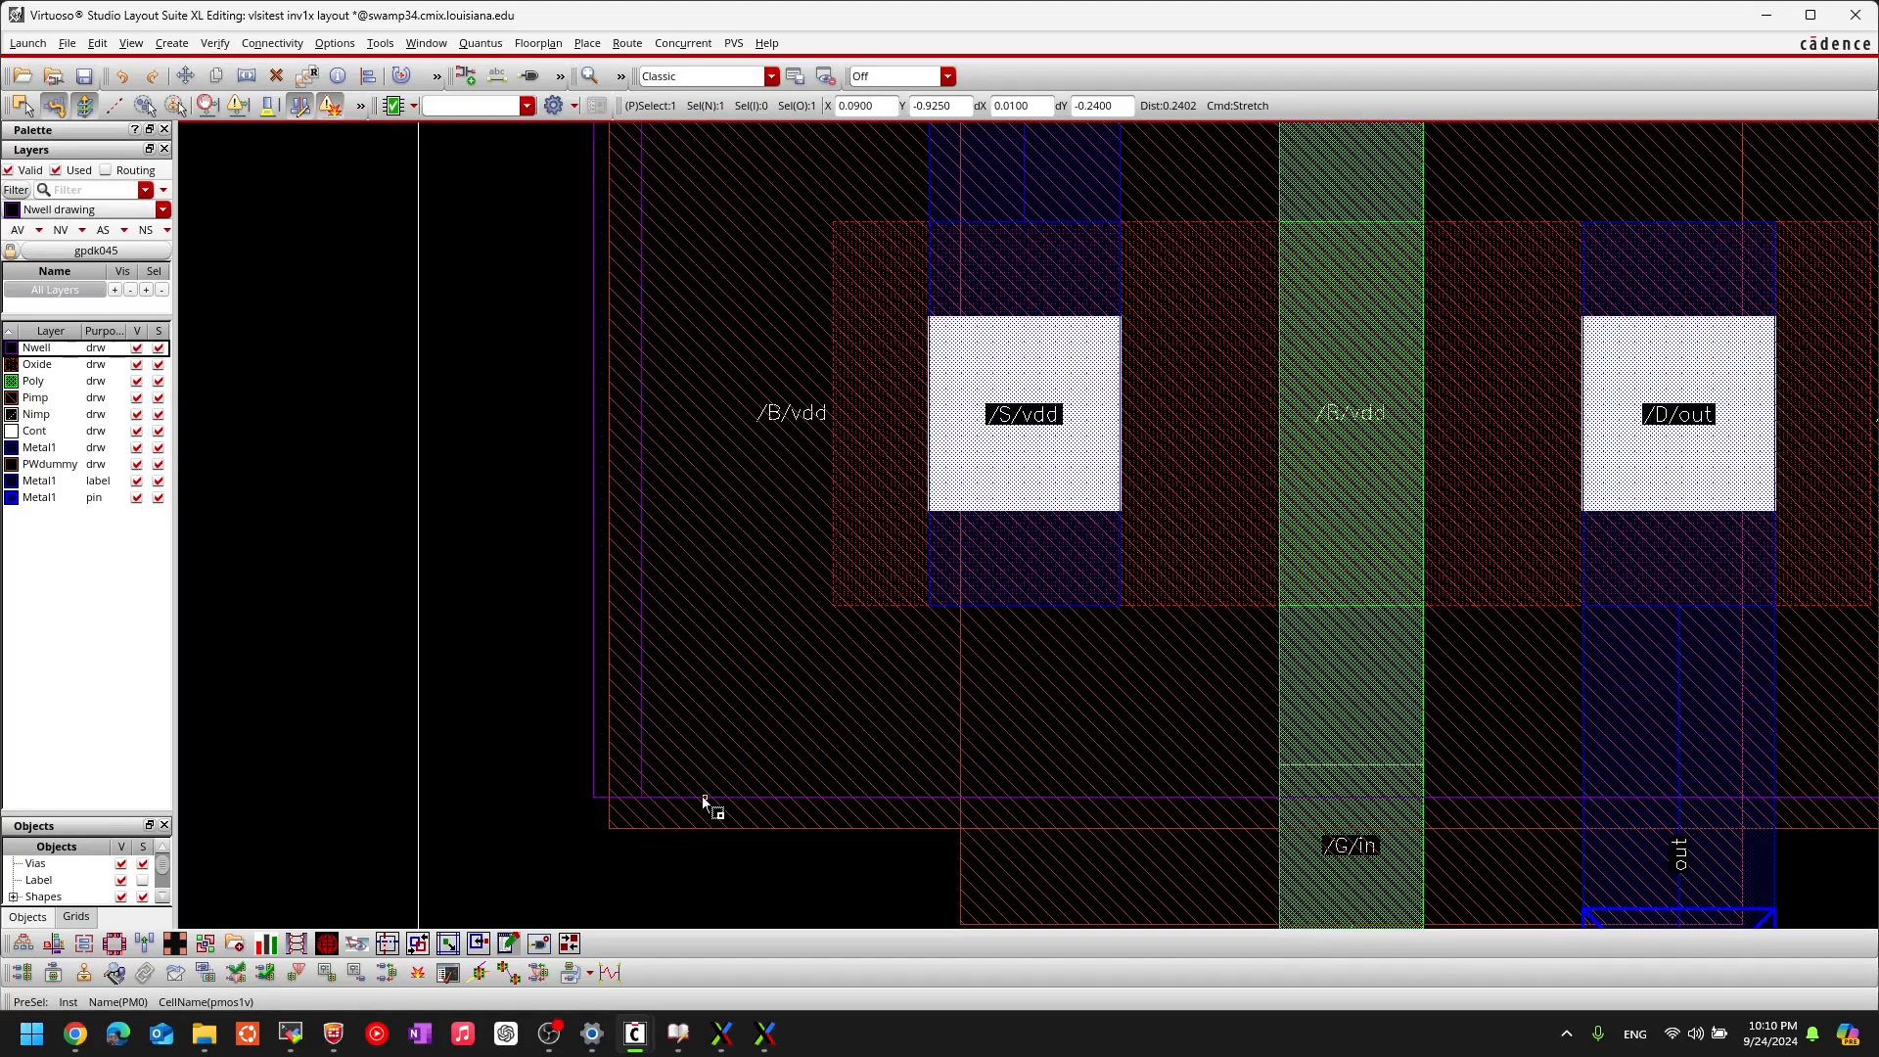
{"action": "left_click", "coordinate": [691, 797]}
{"action": "key", "text": "Escape"}
Step: Draw a PWdummy rectangle about 0.445 by 0.3 around the gnd! contact, from the NMOS PWdummy's lower-left corner to the contact PWdummy's lower edge
{"action": "scroll", "coordinate": [849, 510], "scroll_direction": "down", "scroll_amount": 2}
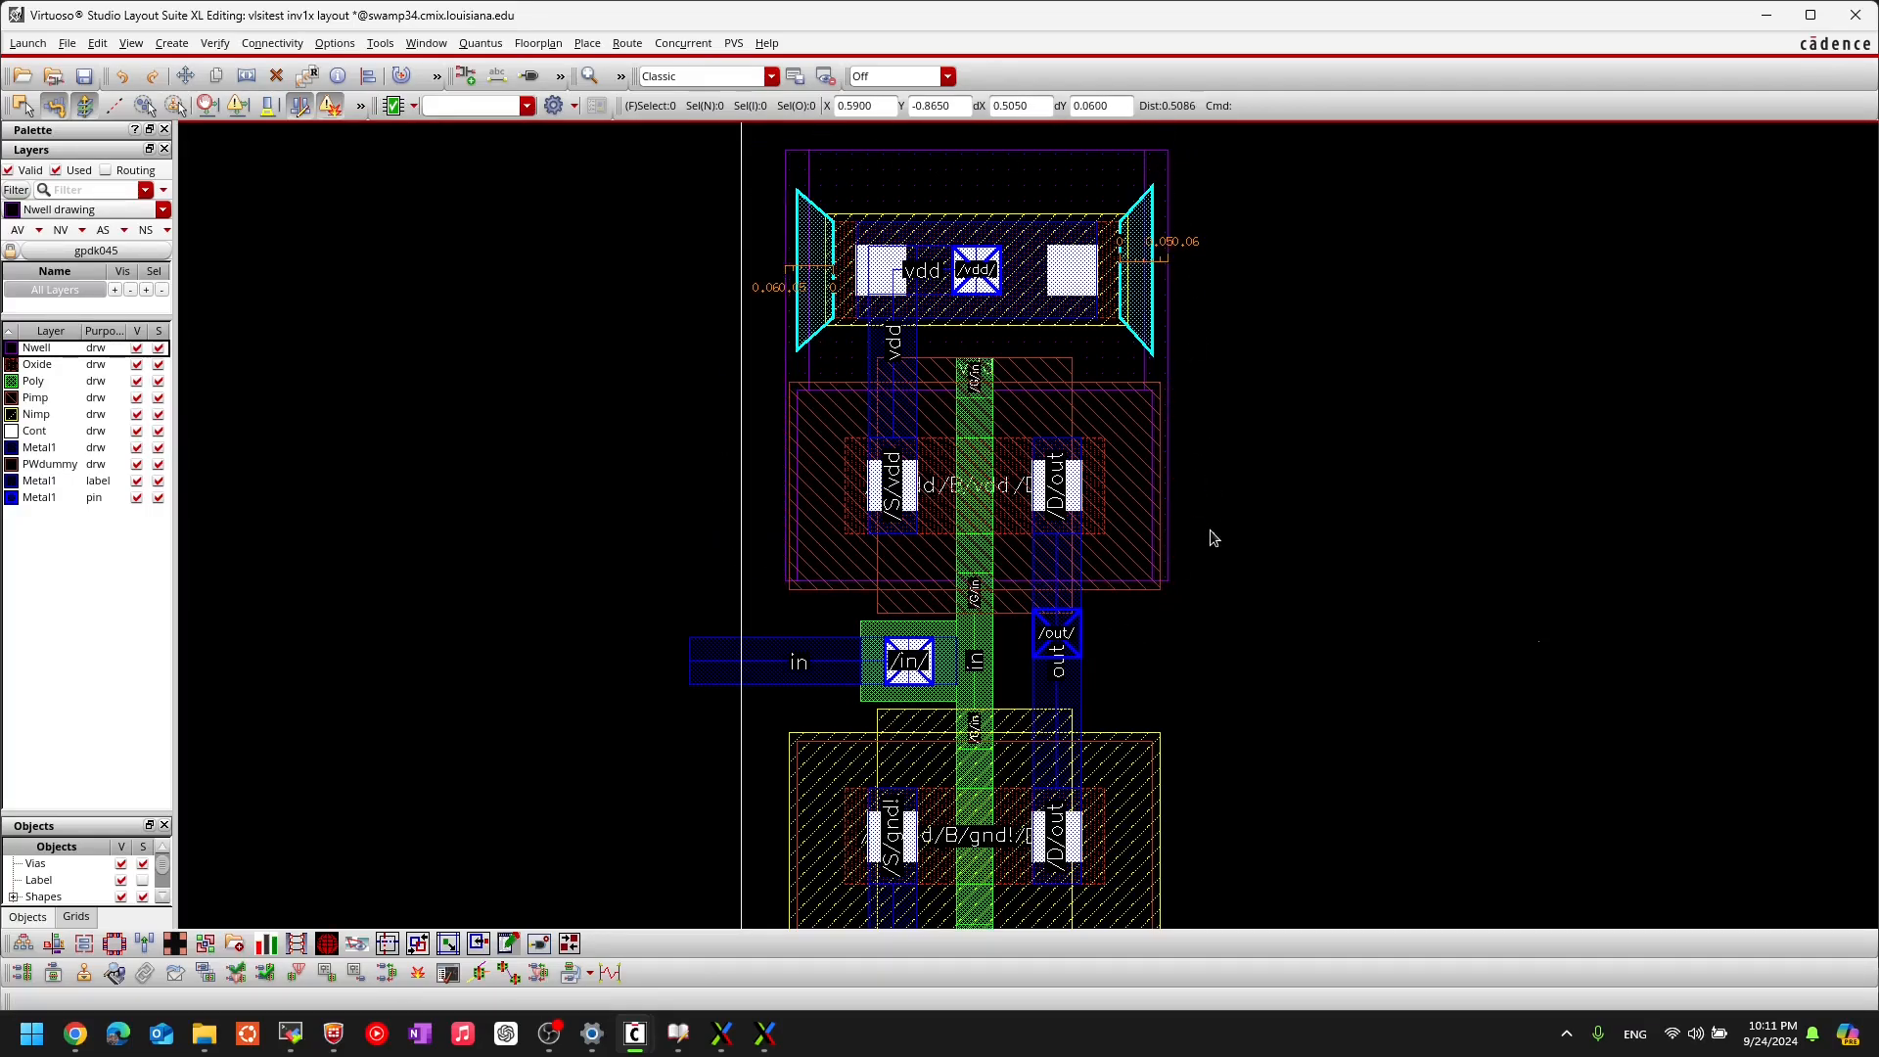
{"action": "scroll", "coordinate": [1322, 380], "scroll_direction": "down", "scroll_amount": 4}
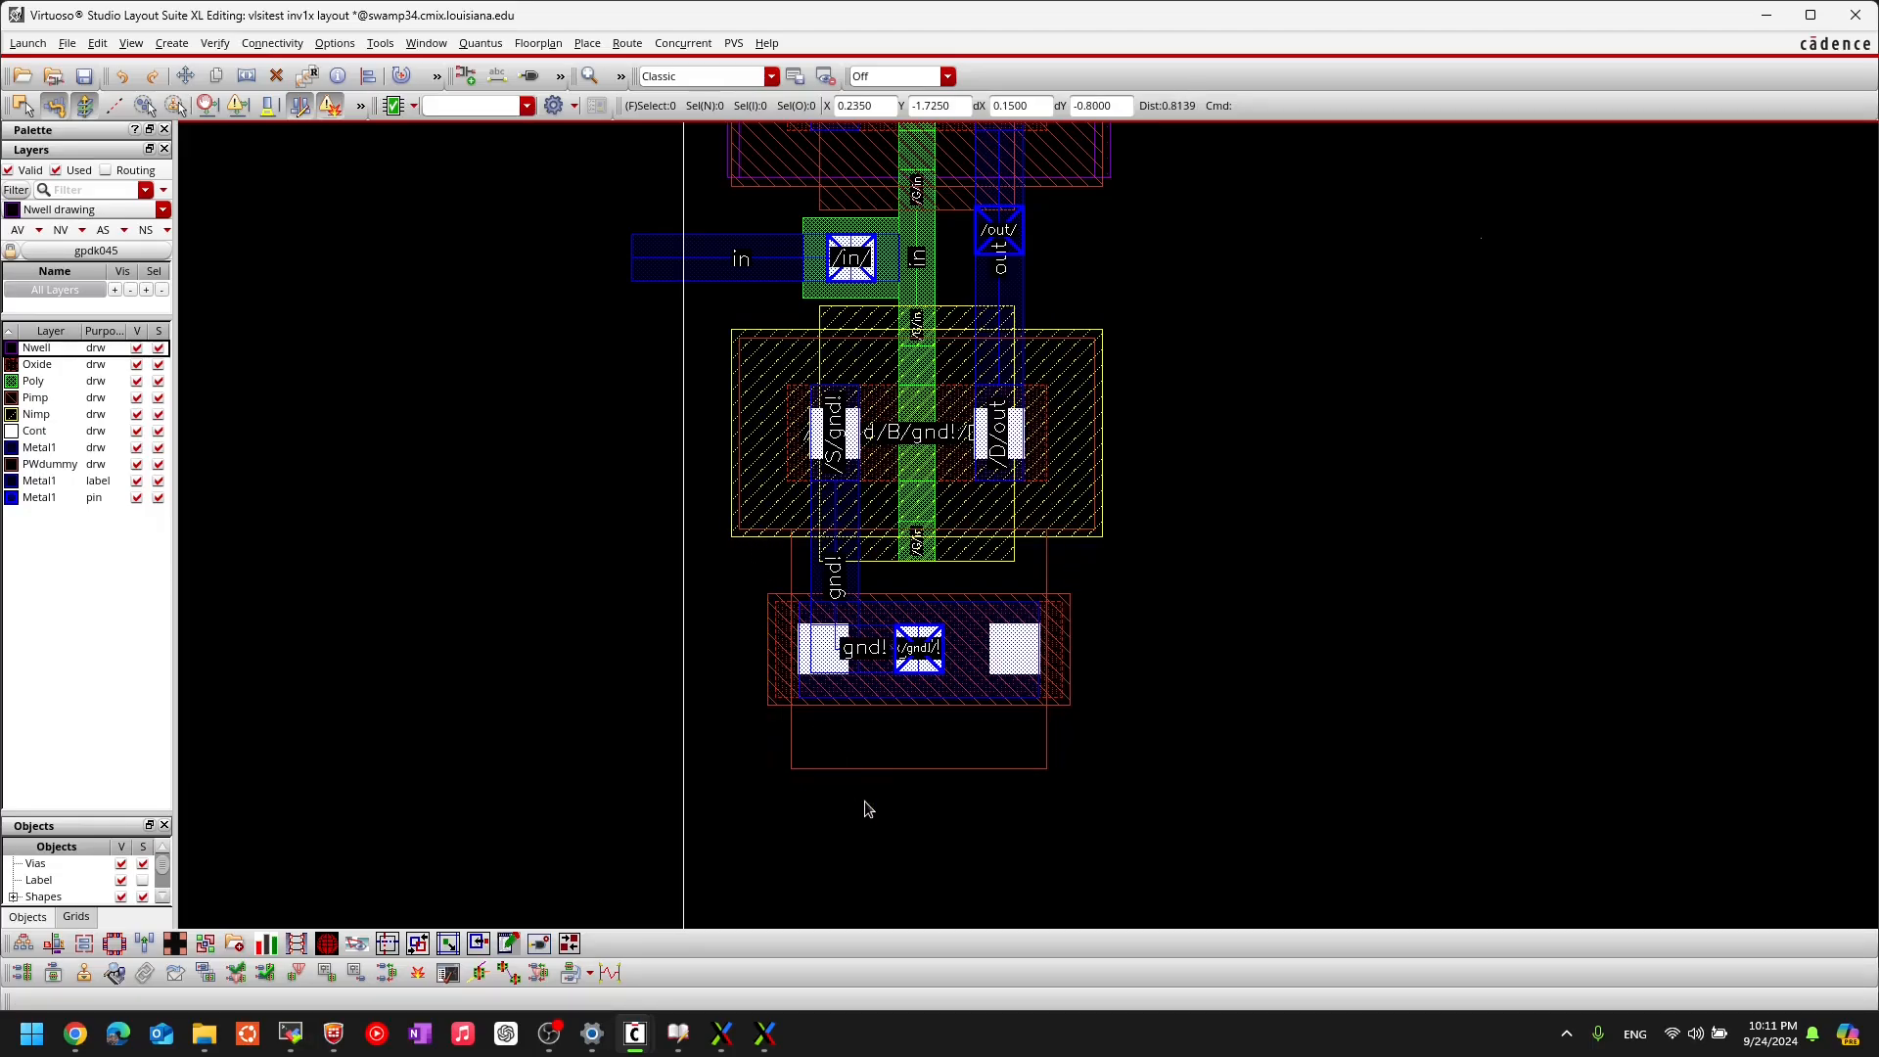
{"action": "left_click", "coordinate": [44, 464]}
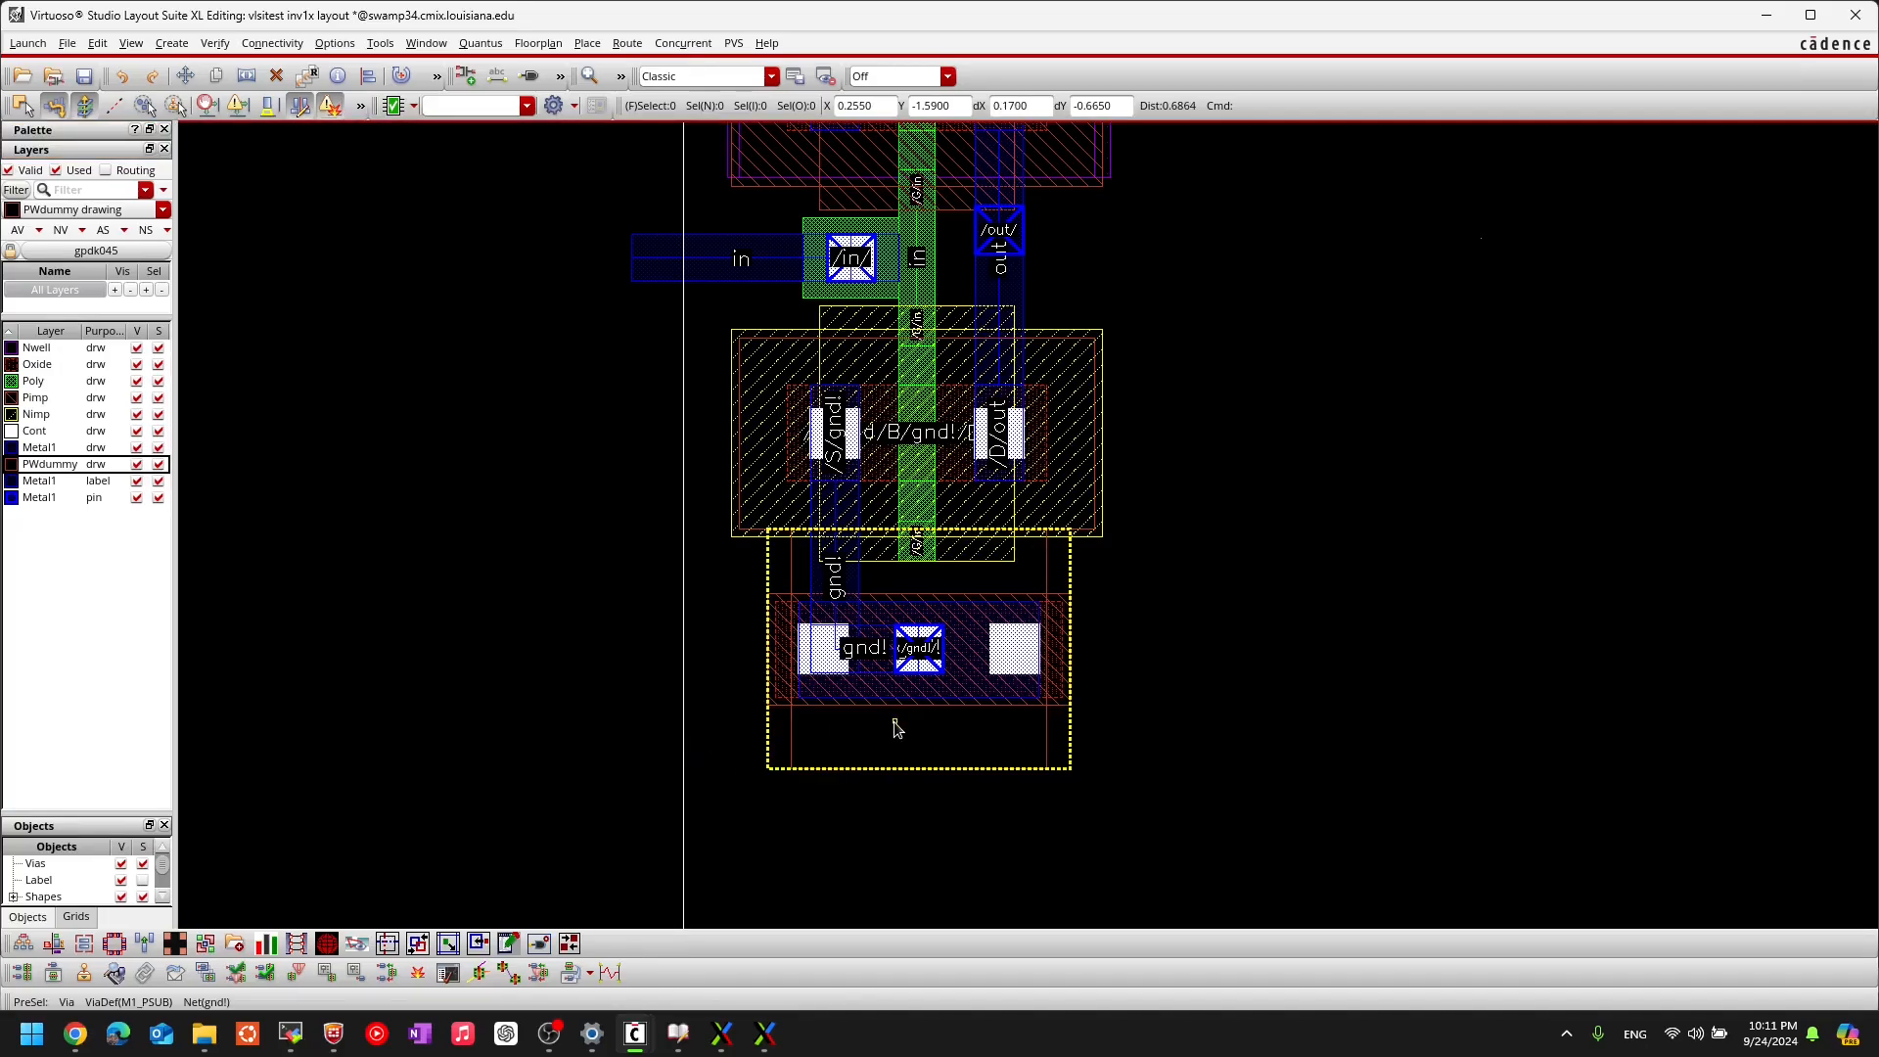
{"action": "scroll", "coordinate": [852, 767], "scroll_direction": "up", "scroll_amount": 1, "text": "ctrl"}
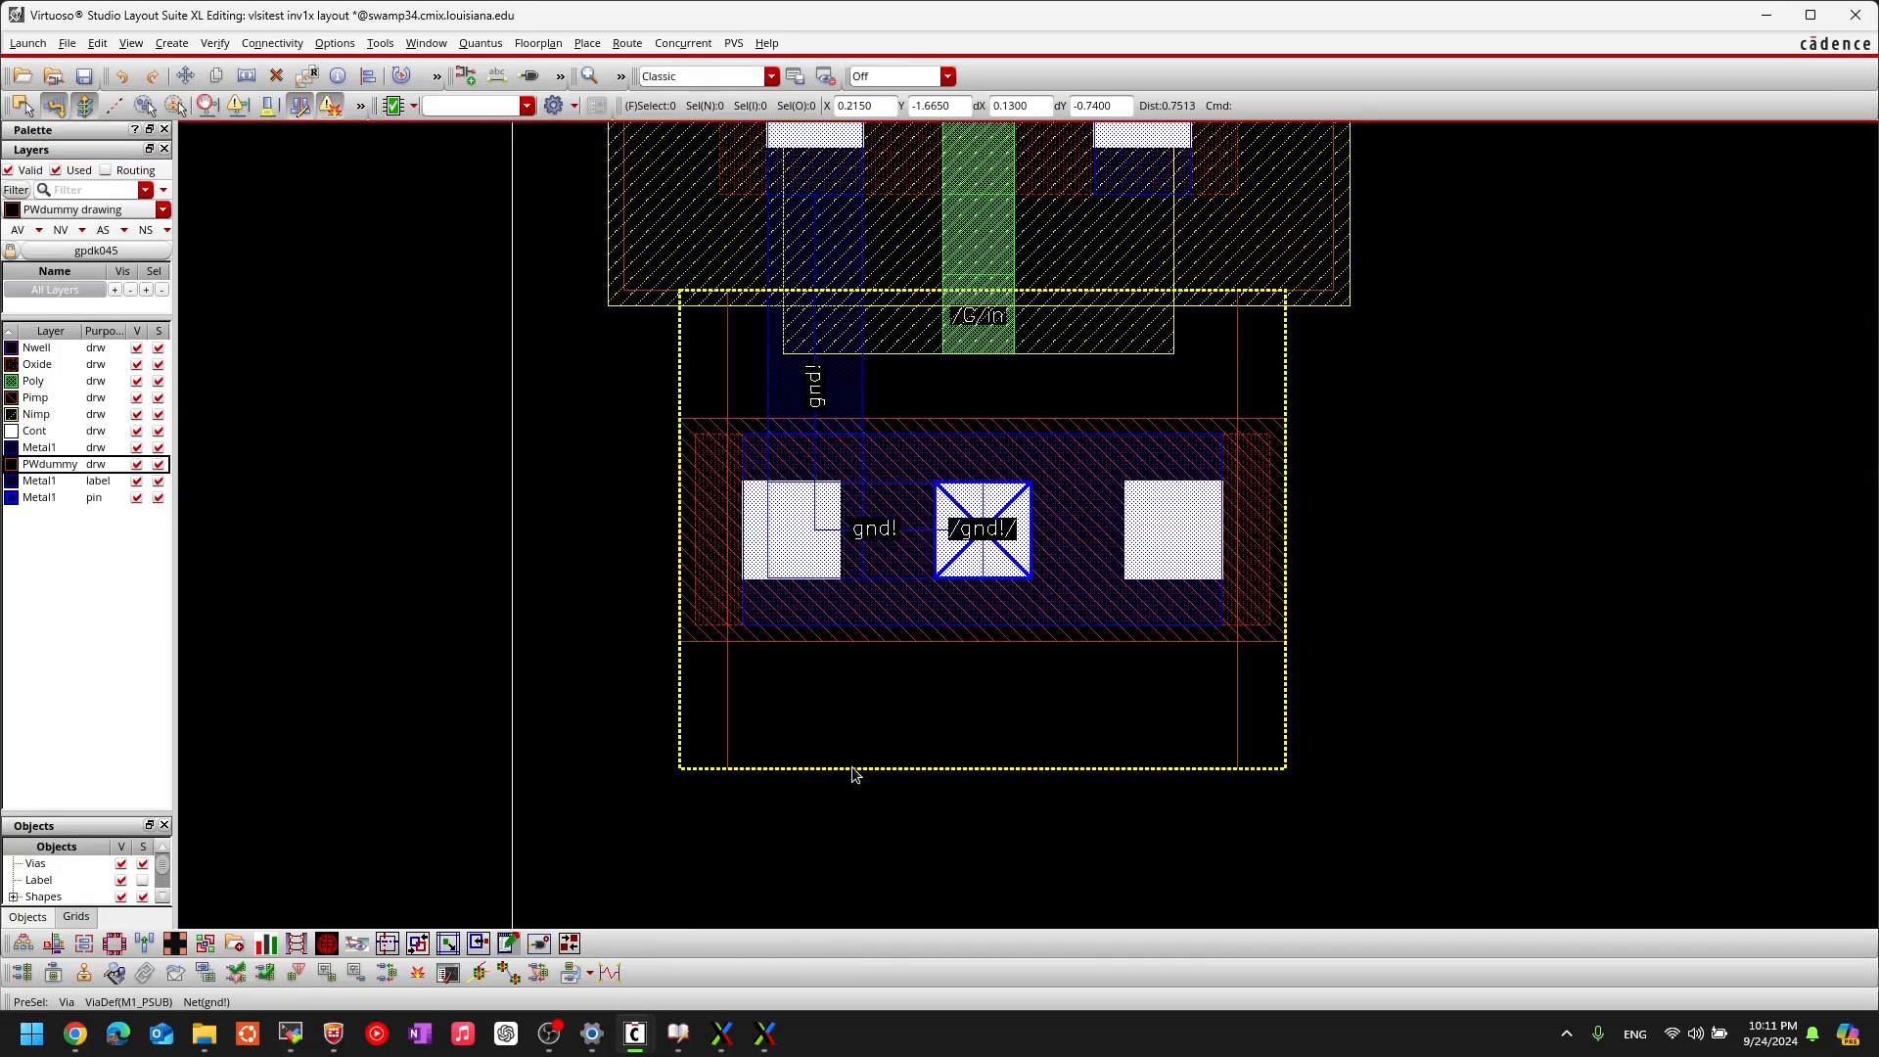
{"action": "key", "text": "r"}
{"action": "left_click", "coordinate": [622, 292]}
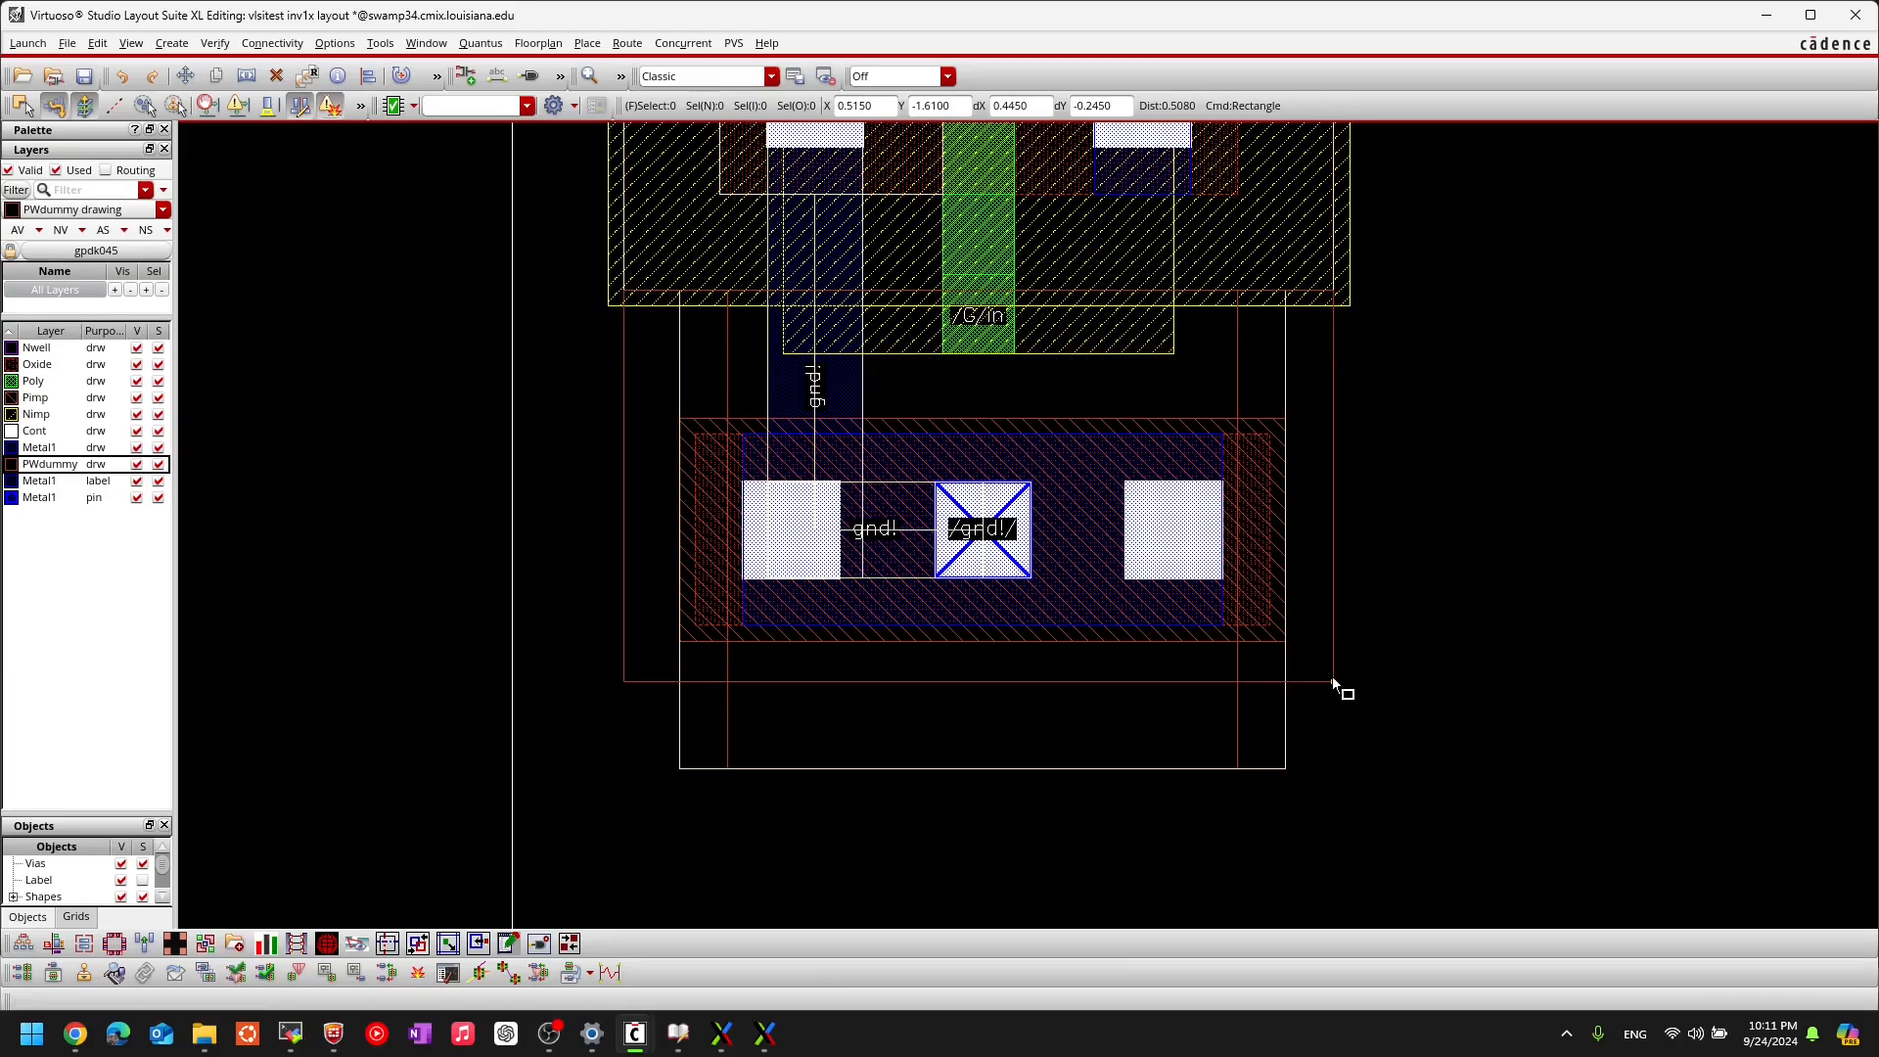
{"action": "left_click", "coordinate": [1331, 769]}
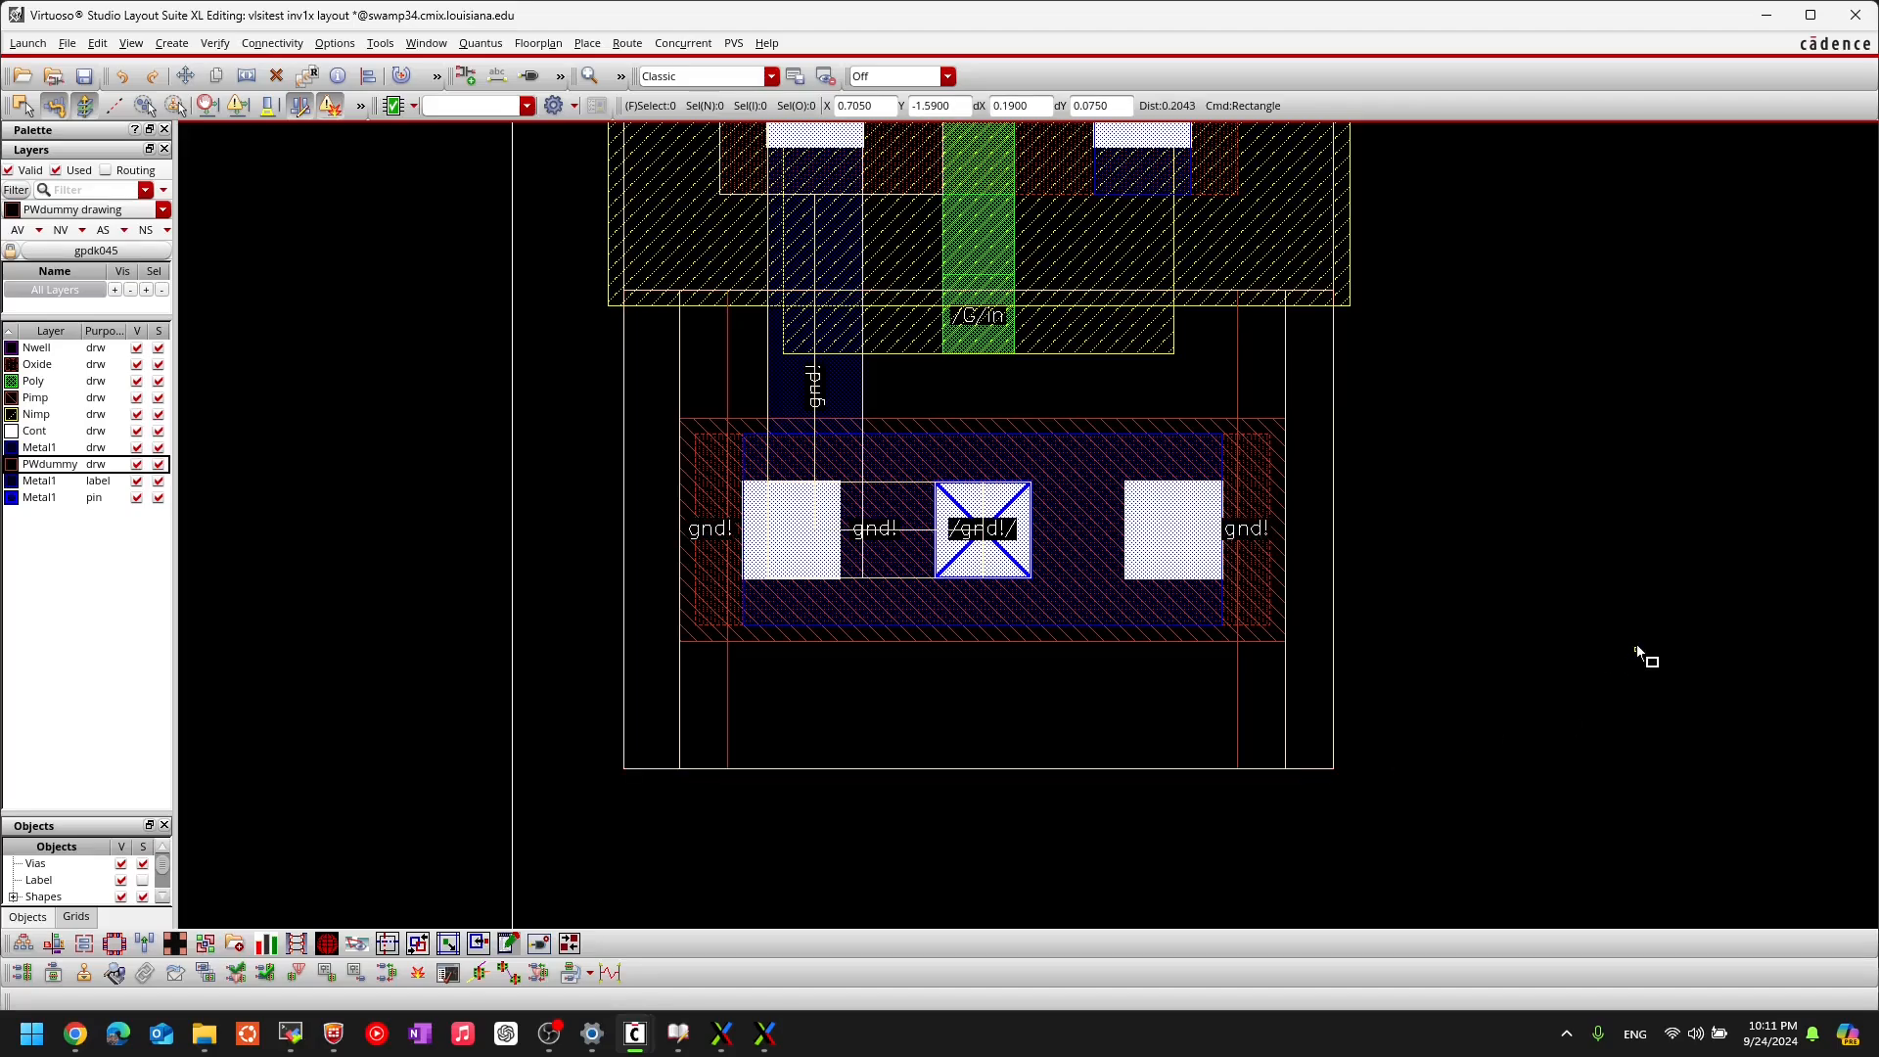
{"action": "key", "text": "Escape"}
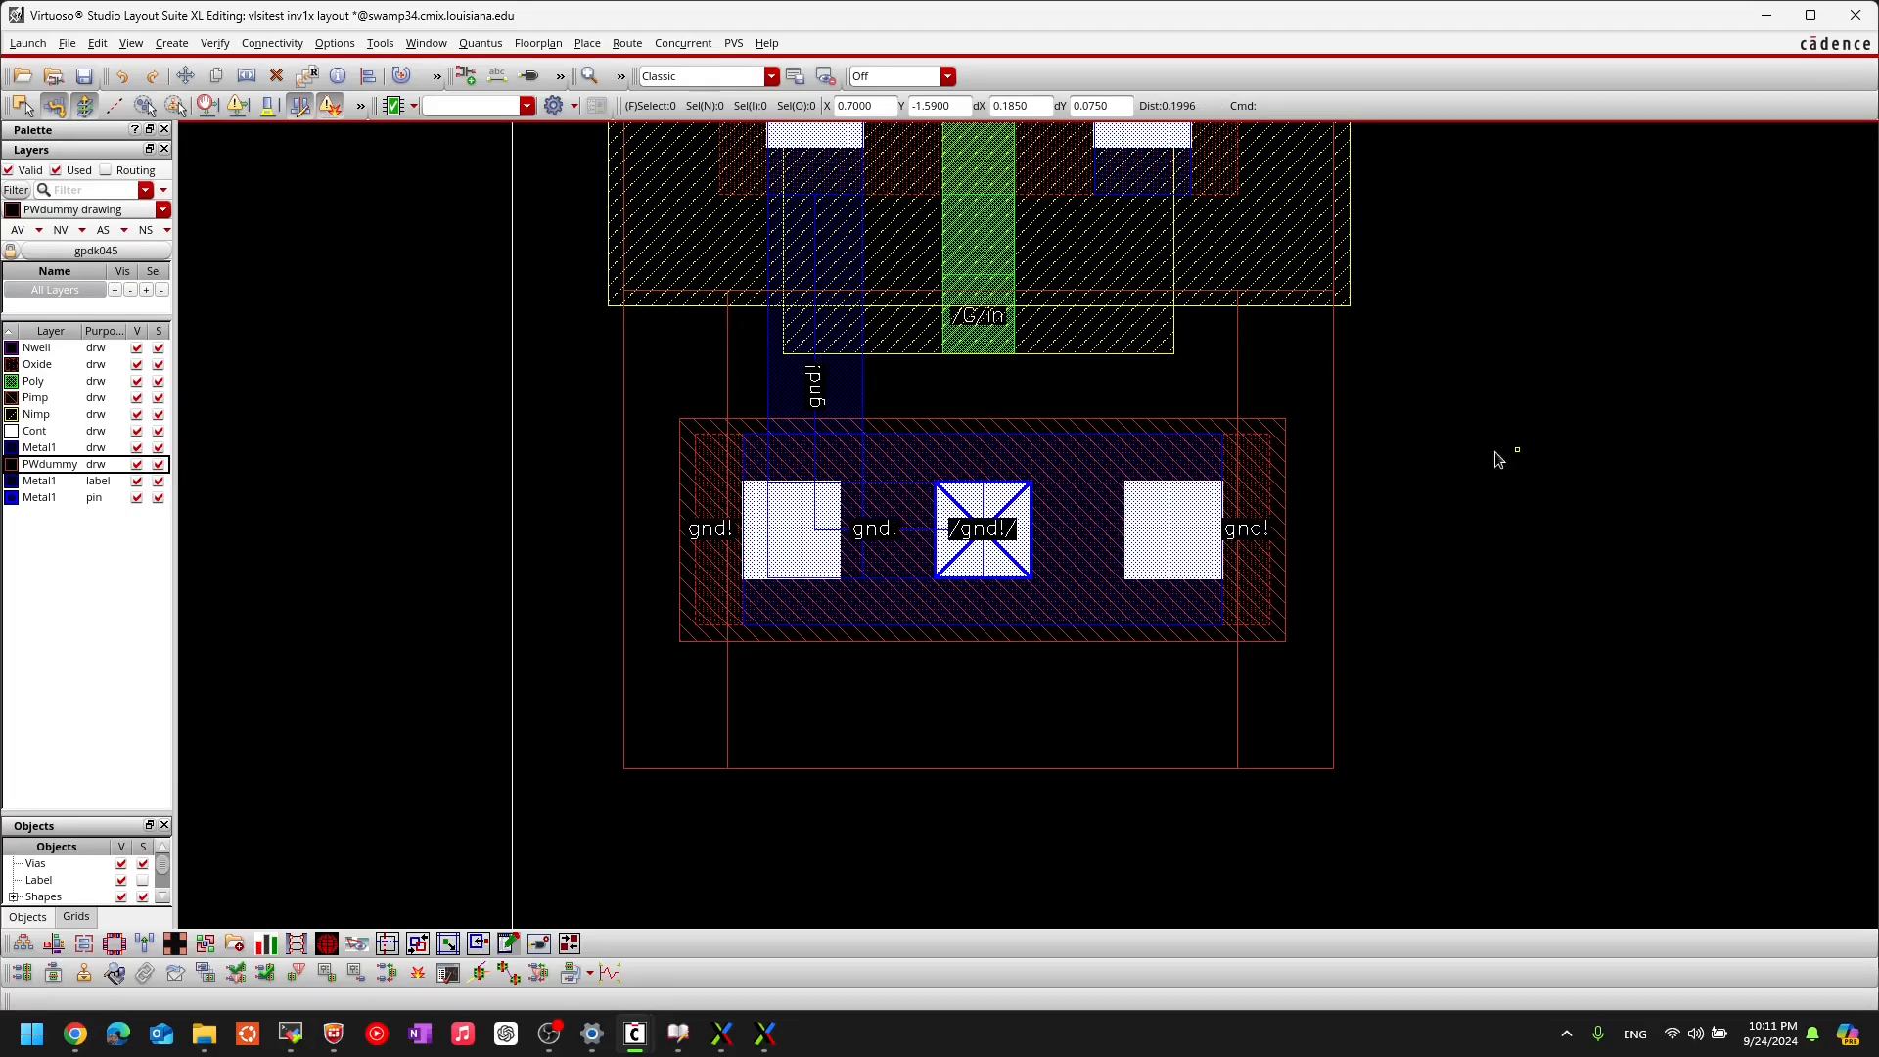
Step: Inspect the whole inverter layout and the position of the out pin relative to the in pin
{"action": "middle_click_drag", "start_coordinate": [1312, 524], "coordinate": [1232, 714]}
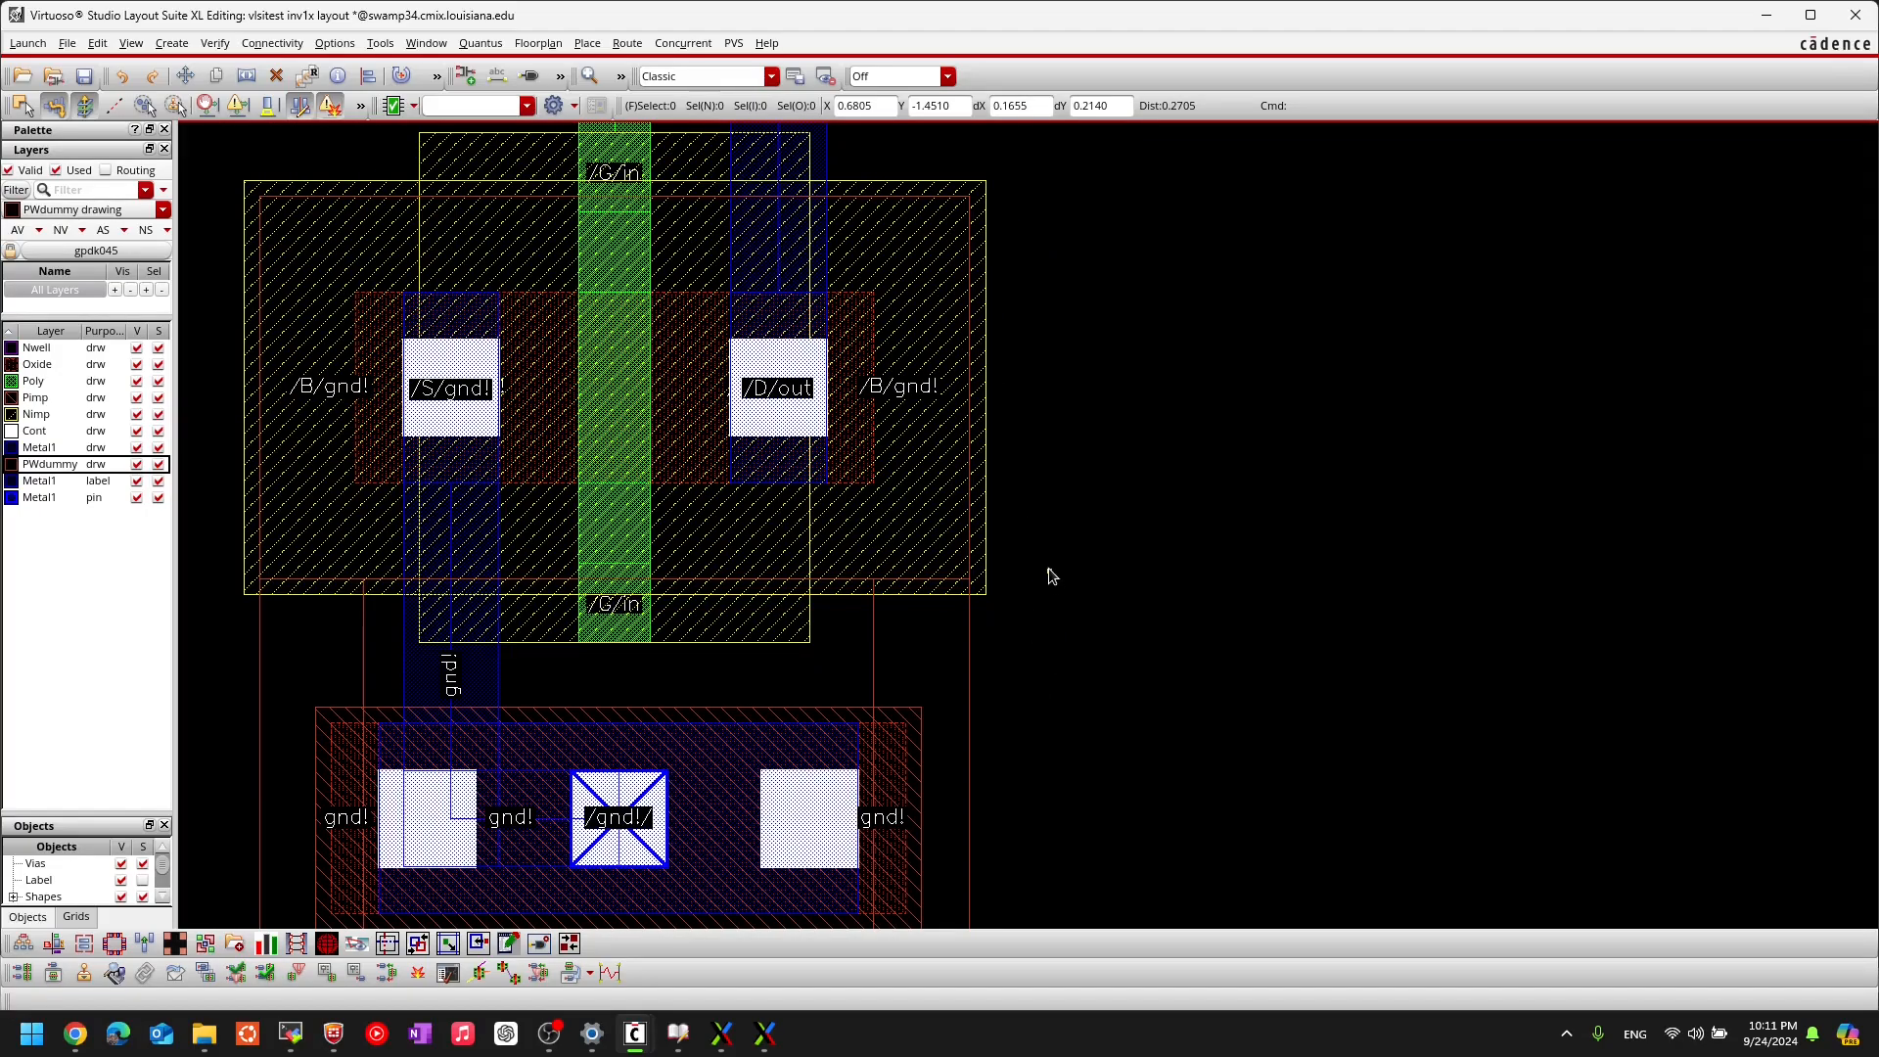
{"action": "key", "text": "f"}
{"action": "middle_click_drag", "start_coordinate": [1178, 353], "coordinate": [1230, 537]}
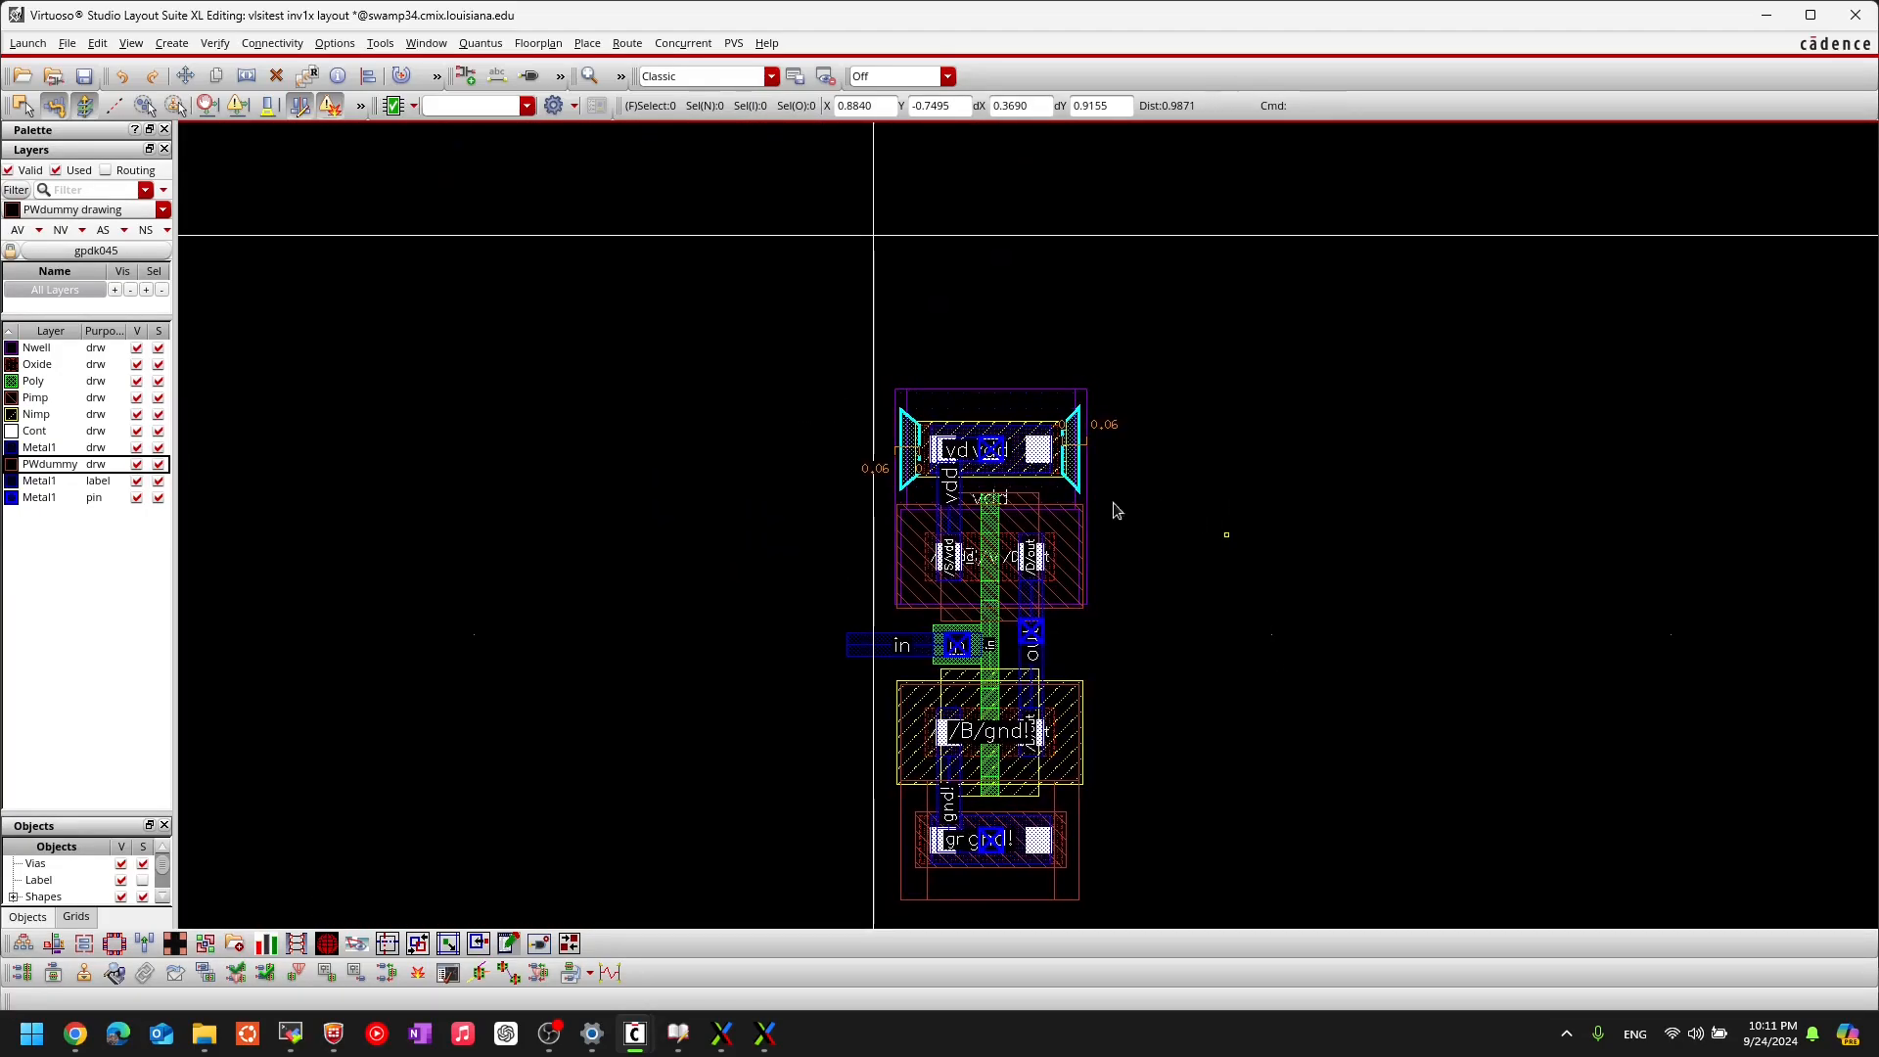
{"action": "scroll", "coordinate": [1032, 519], "scroll_direction": "up", "scroll_amount": 2}
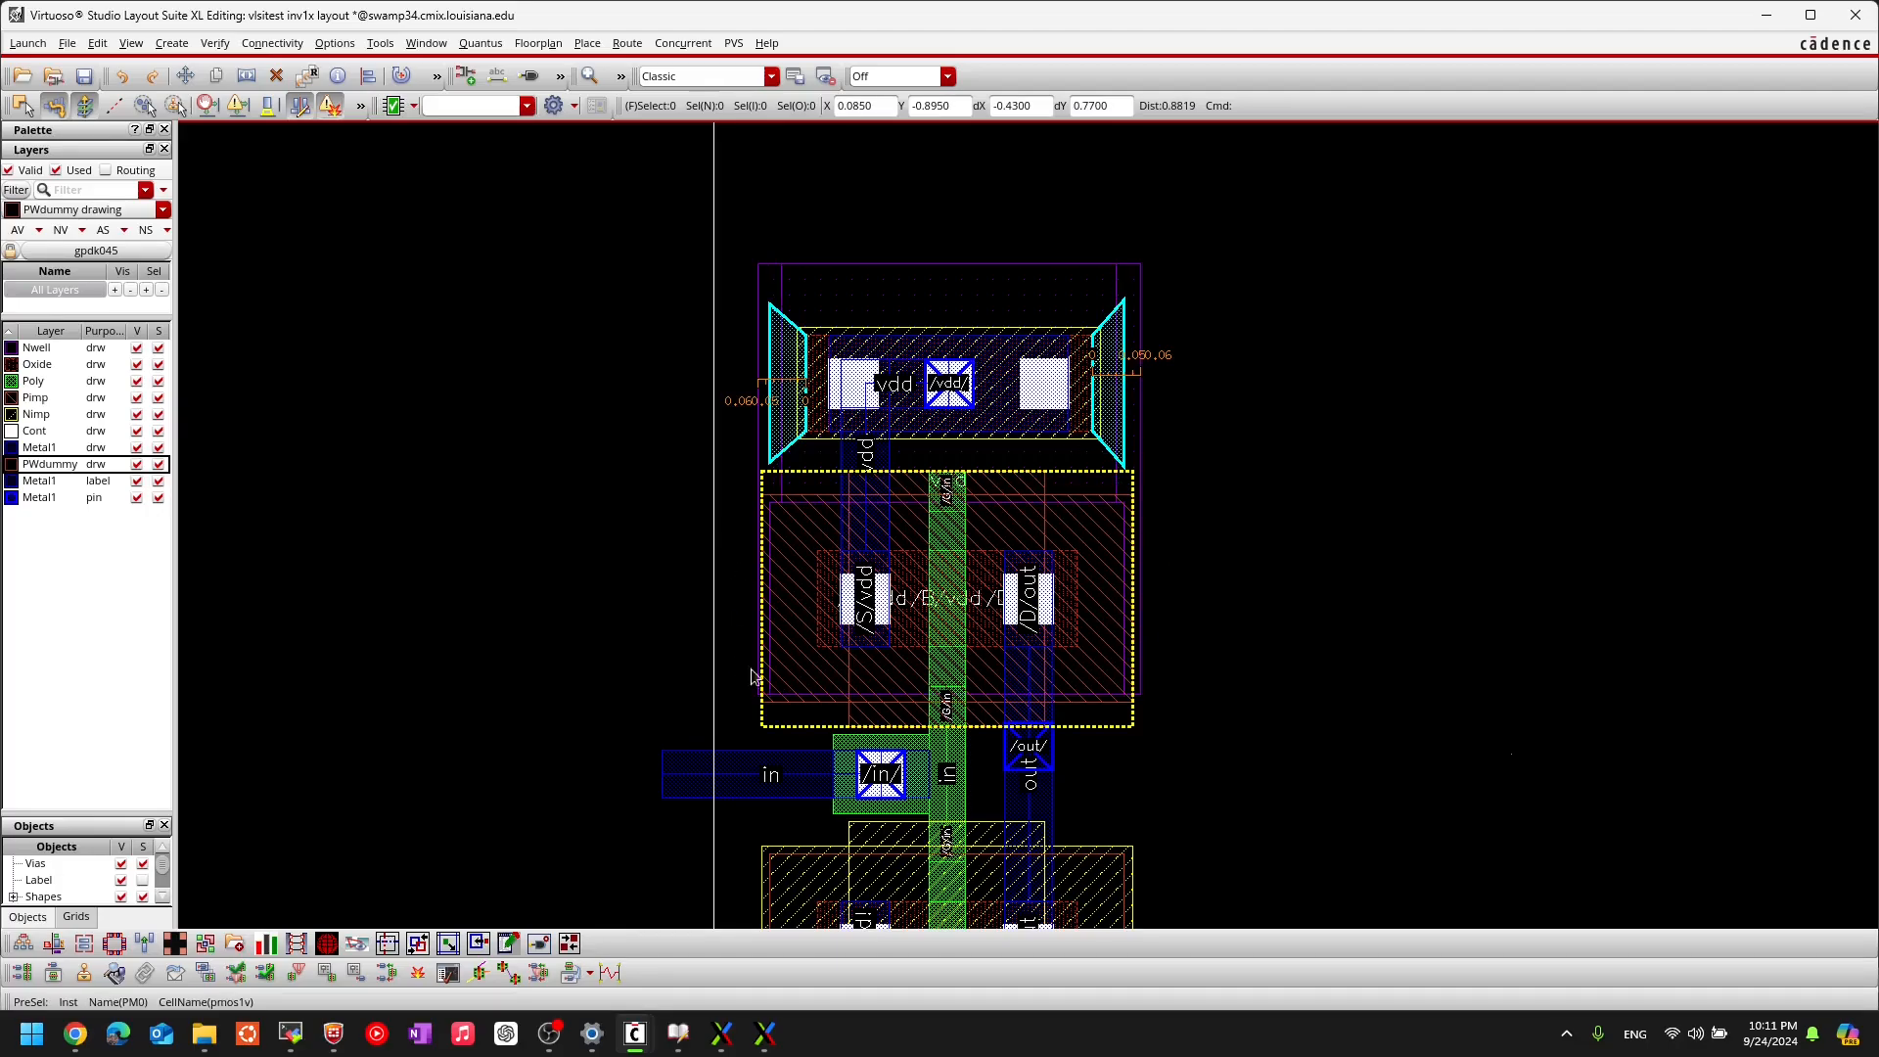
{"action": "middle_click_drag", "start_coordinate": [635, 561], "coordinate": [501, 484]}
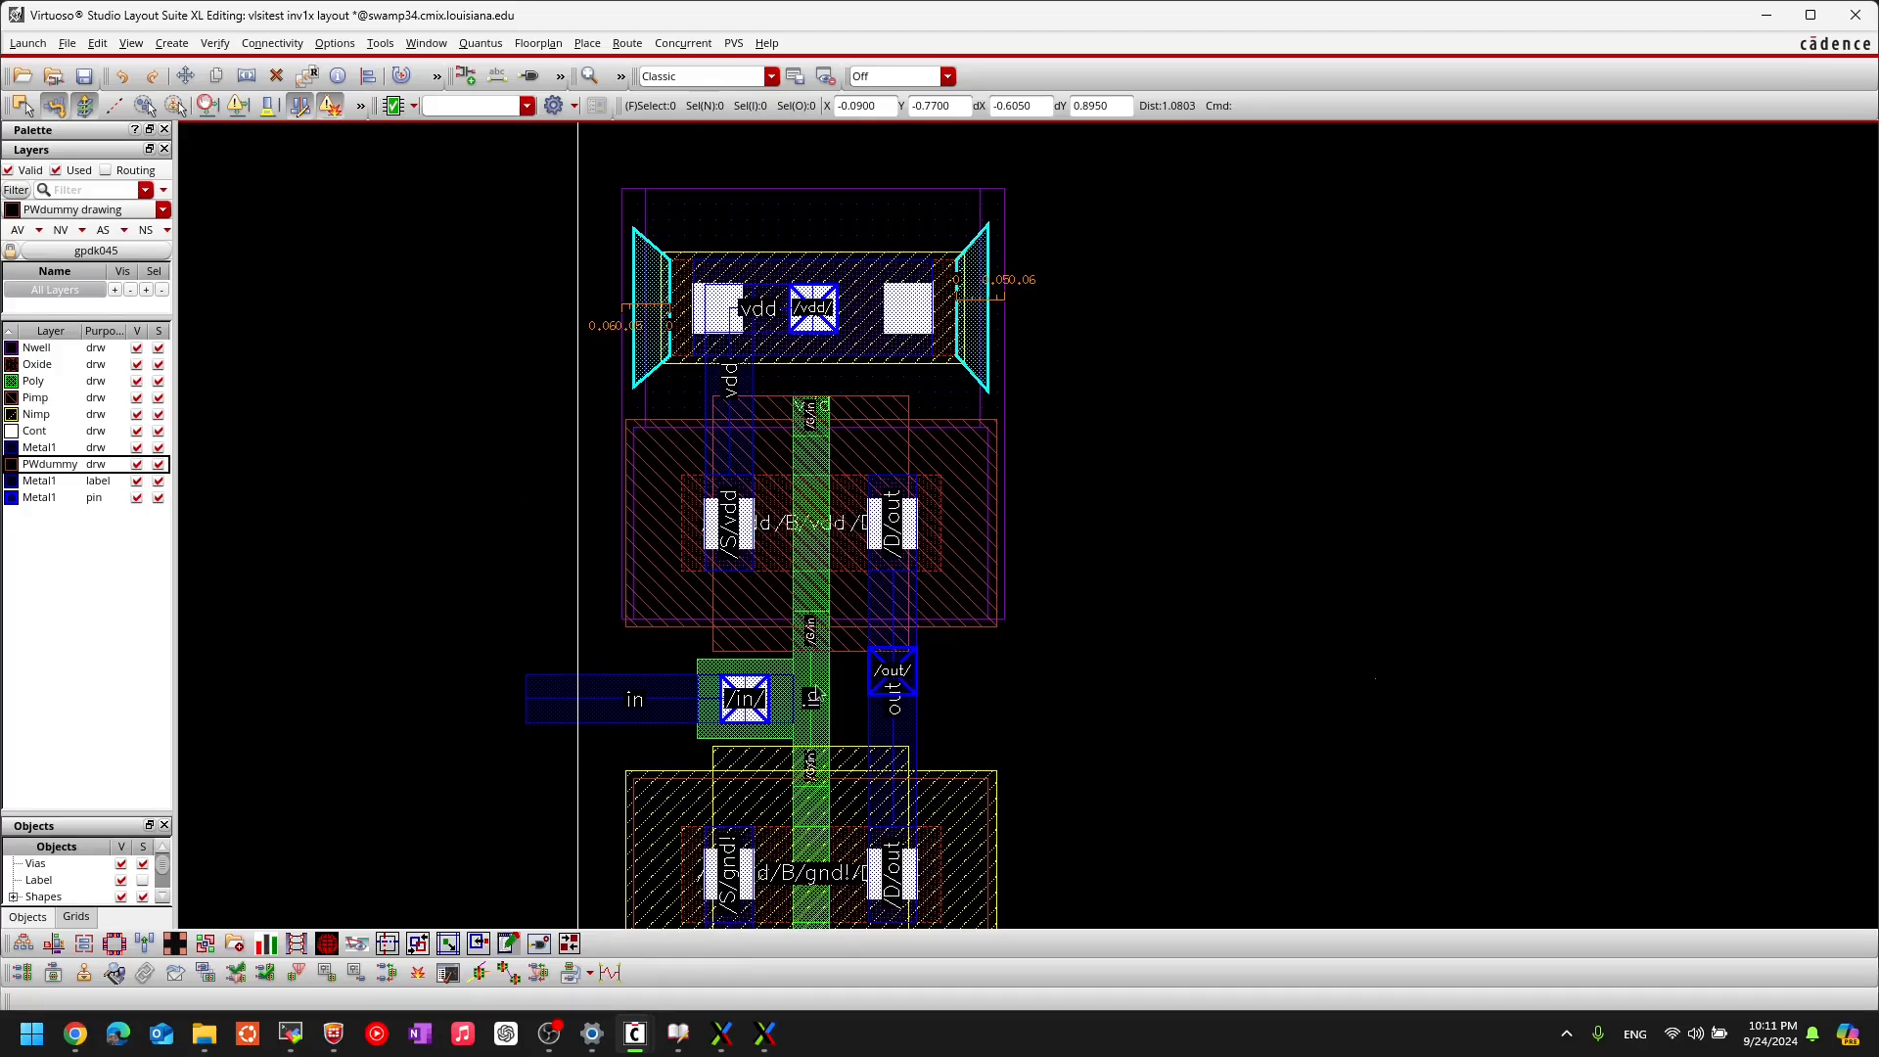
{"action": "scroll", "coordinate": [893, 698], "scroll_direction": "up", "scroll_amount": 2, "text": "ctrl"}
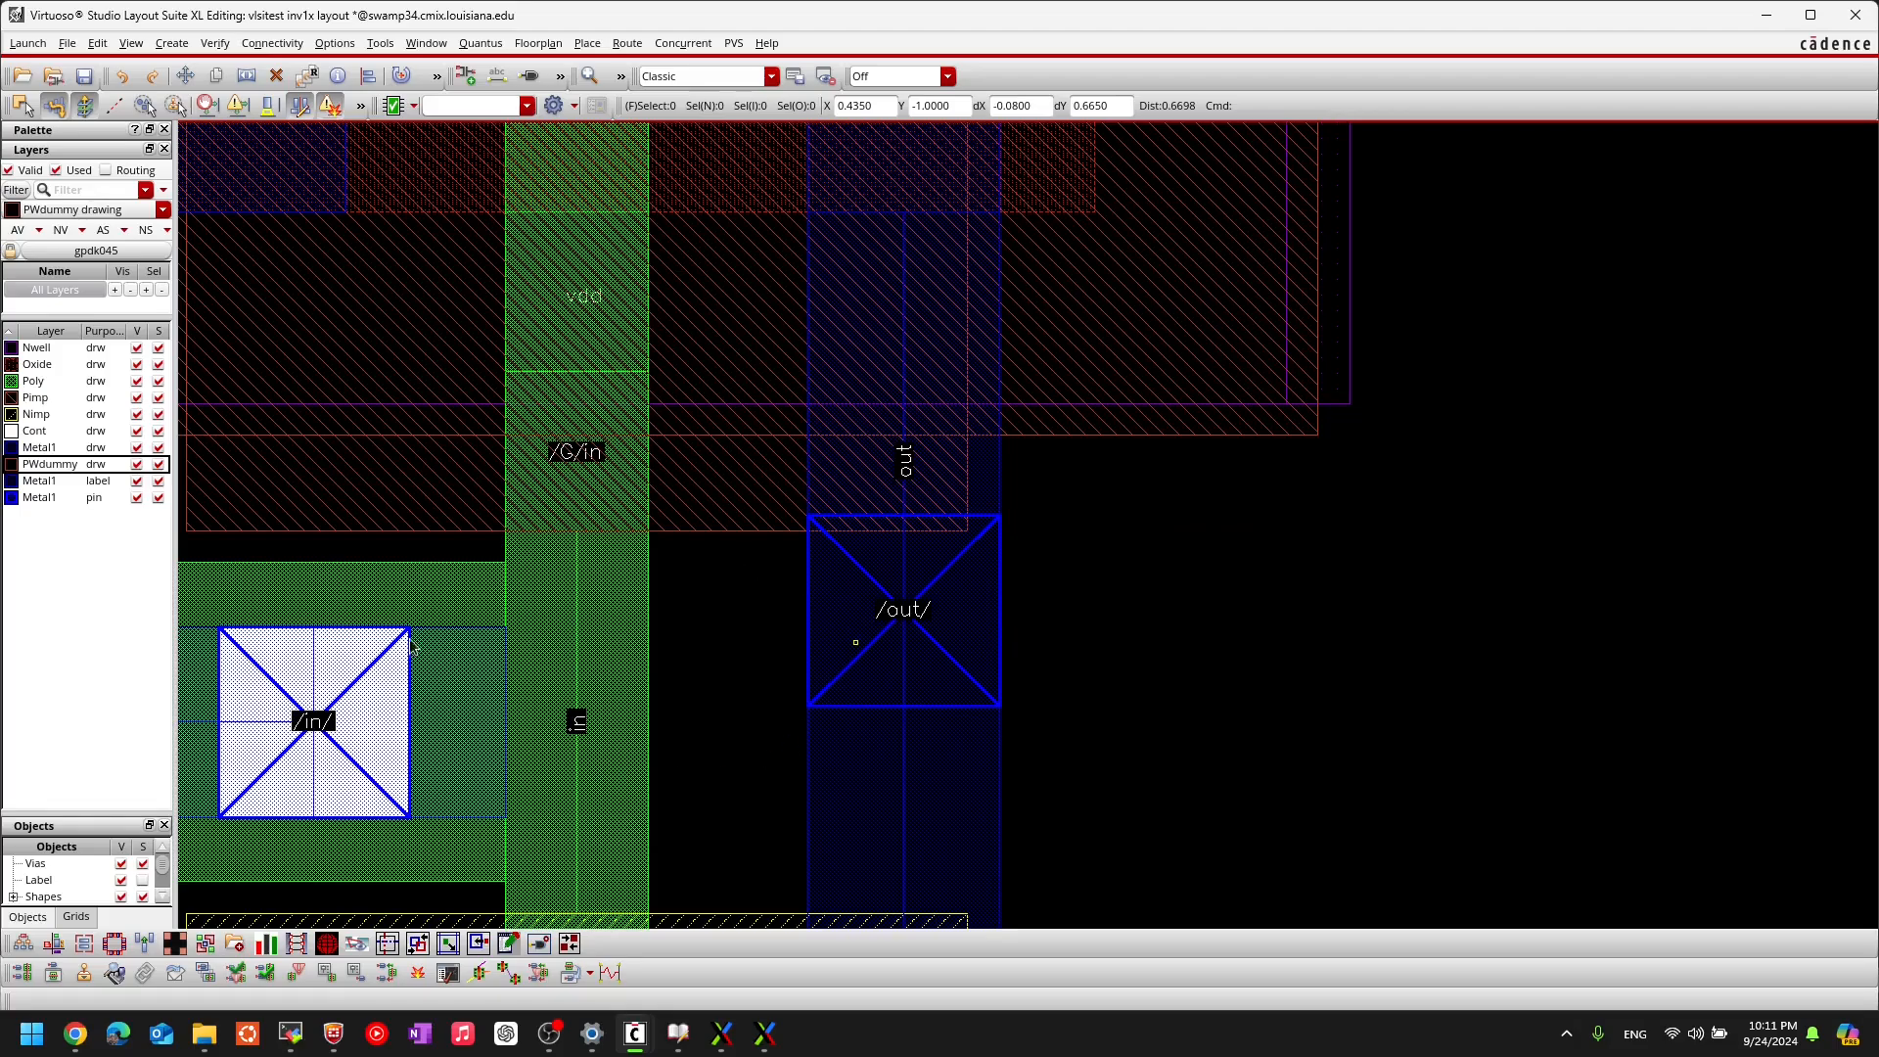
{"action": "scroll", "coordinate": [1238, 554], "scroll_direction": "down", "scroll_amount": 2, "text": "ctrl"}
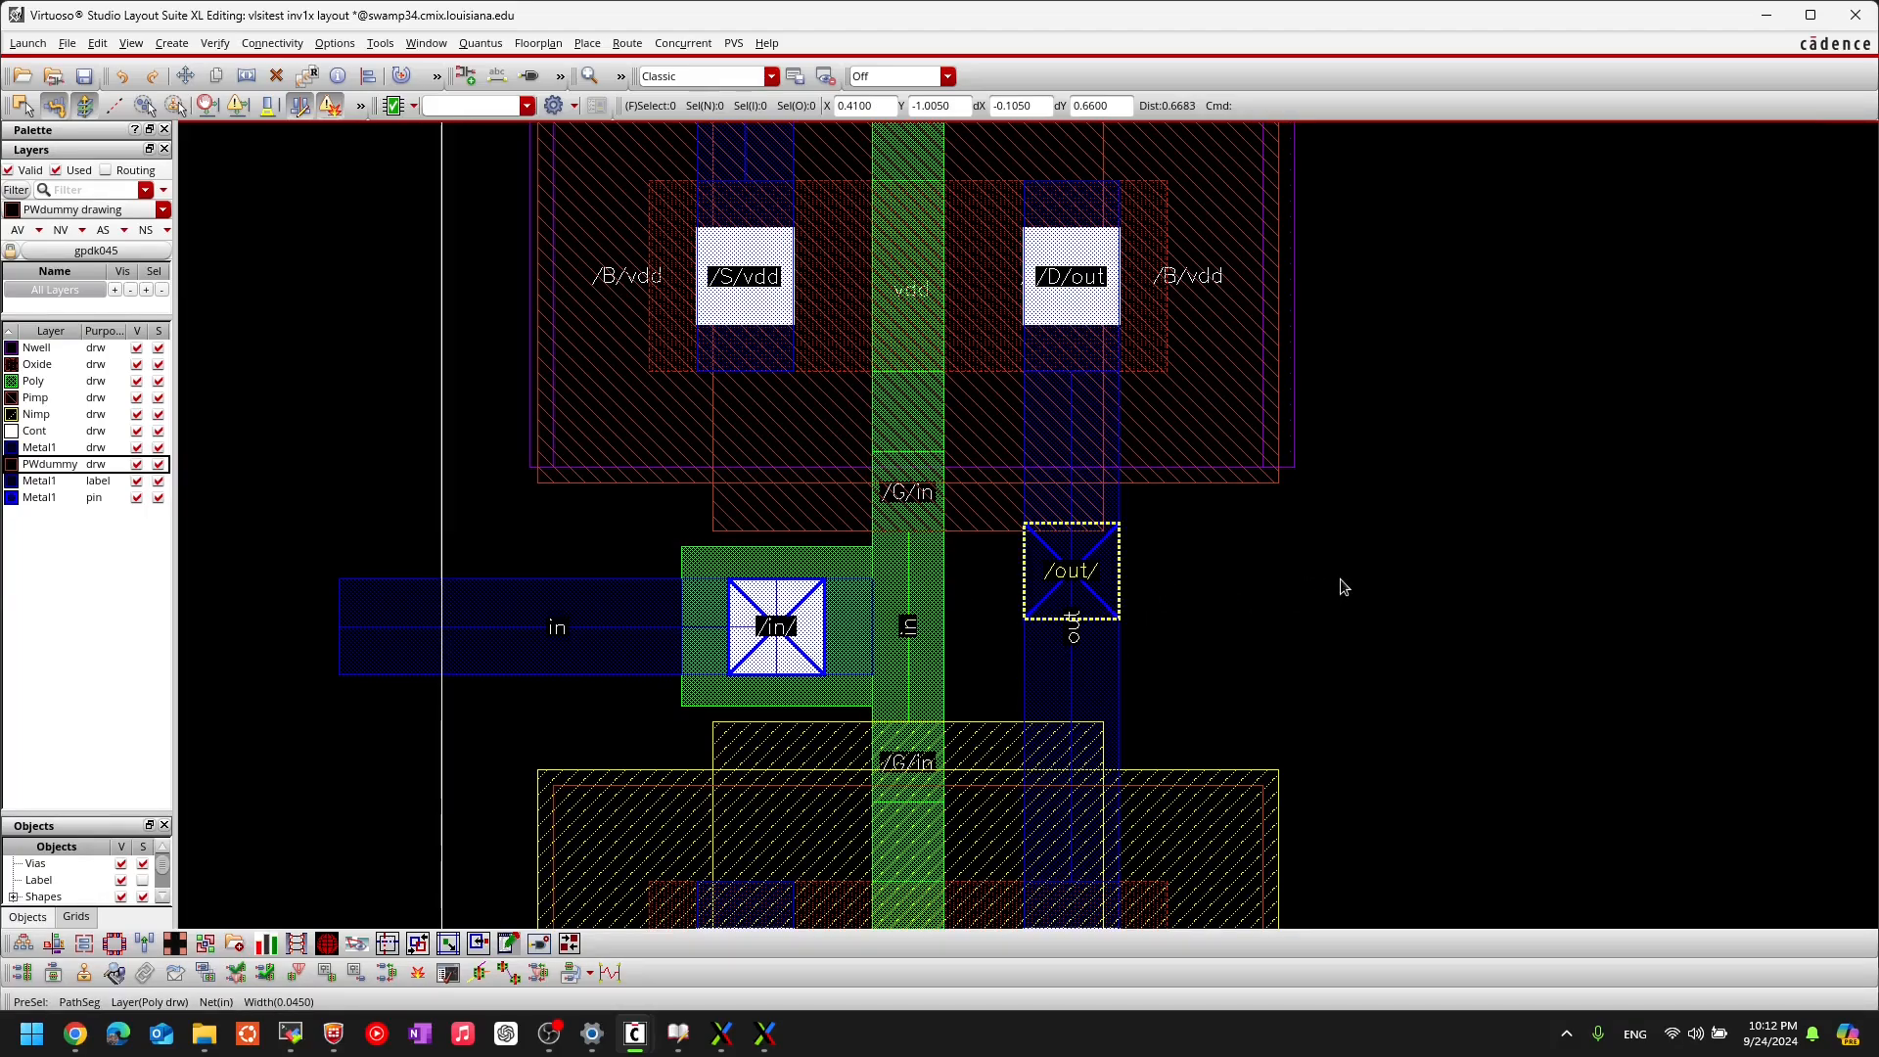
{"action": "key", "text": "m"}
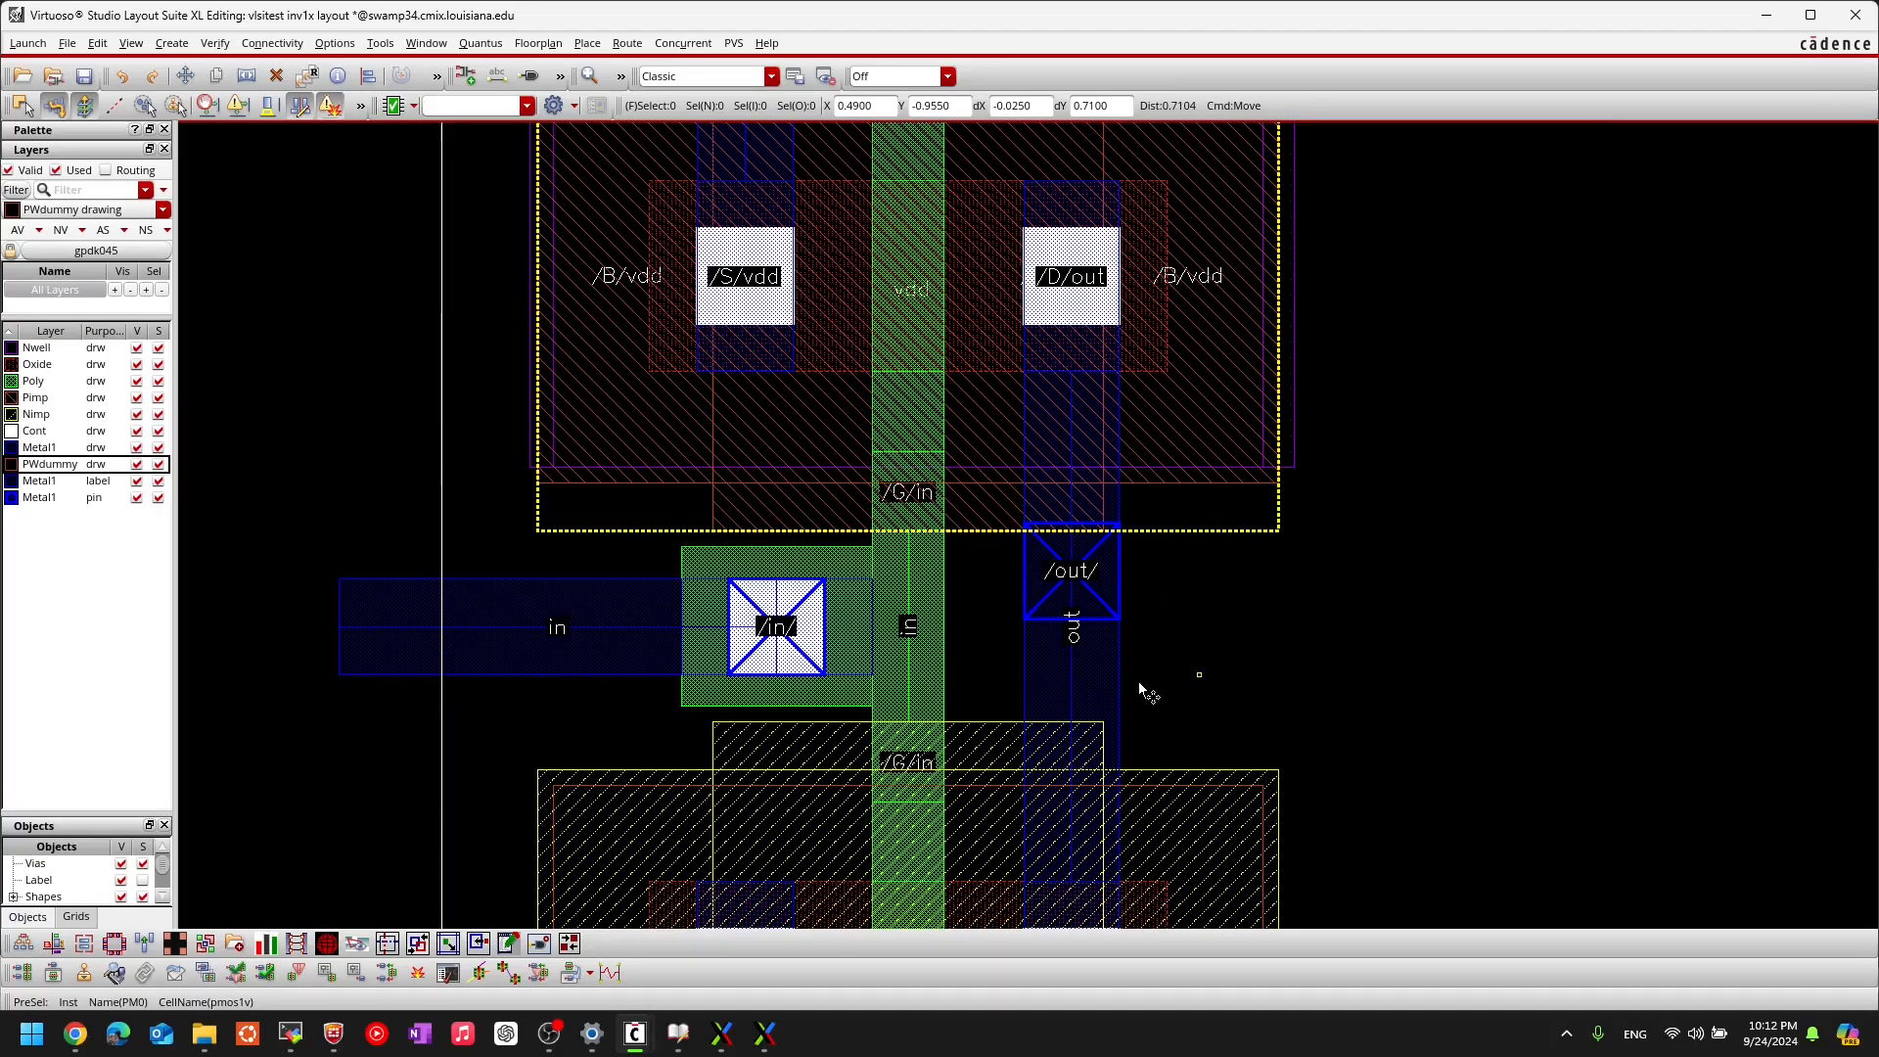
{"action": "left_click", "coordinate": [1030, 544]}
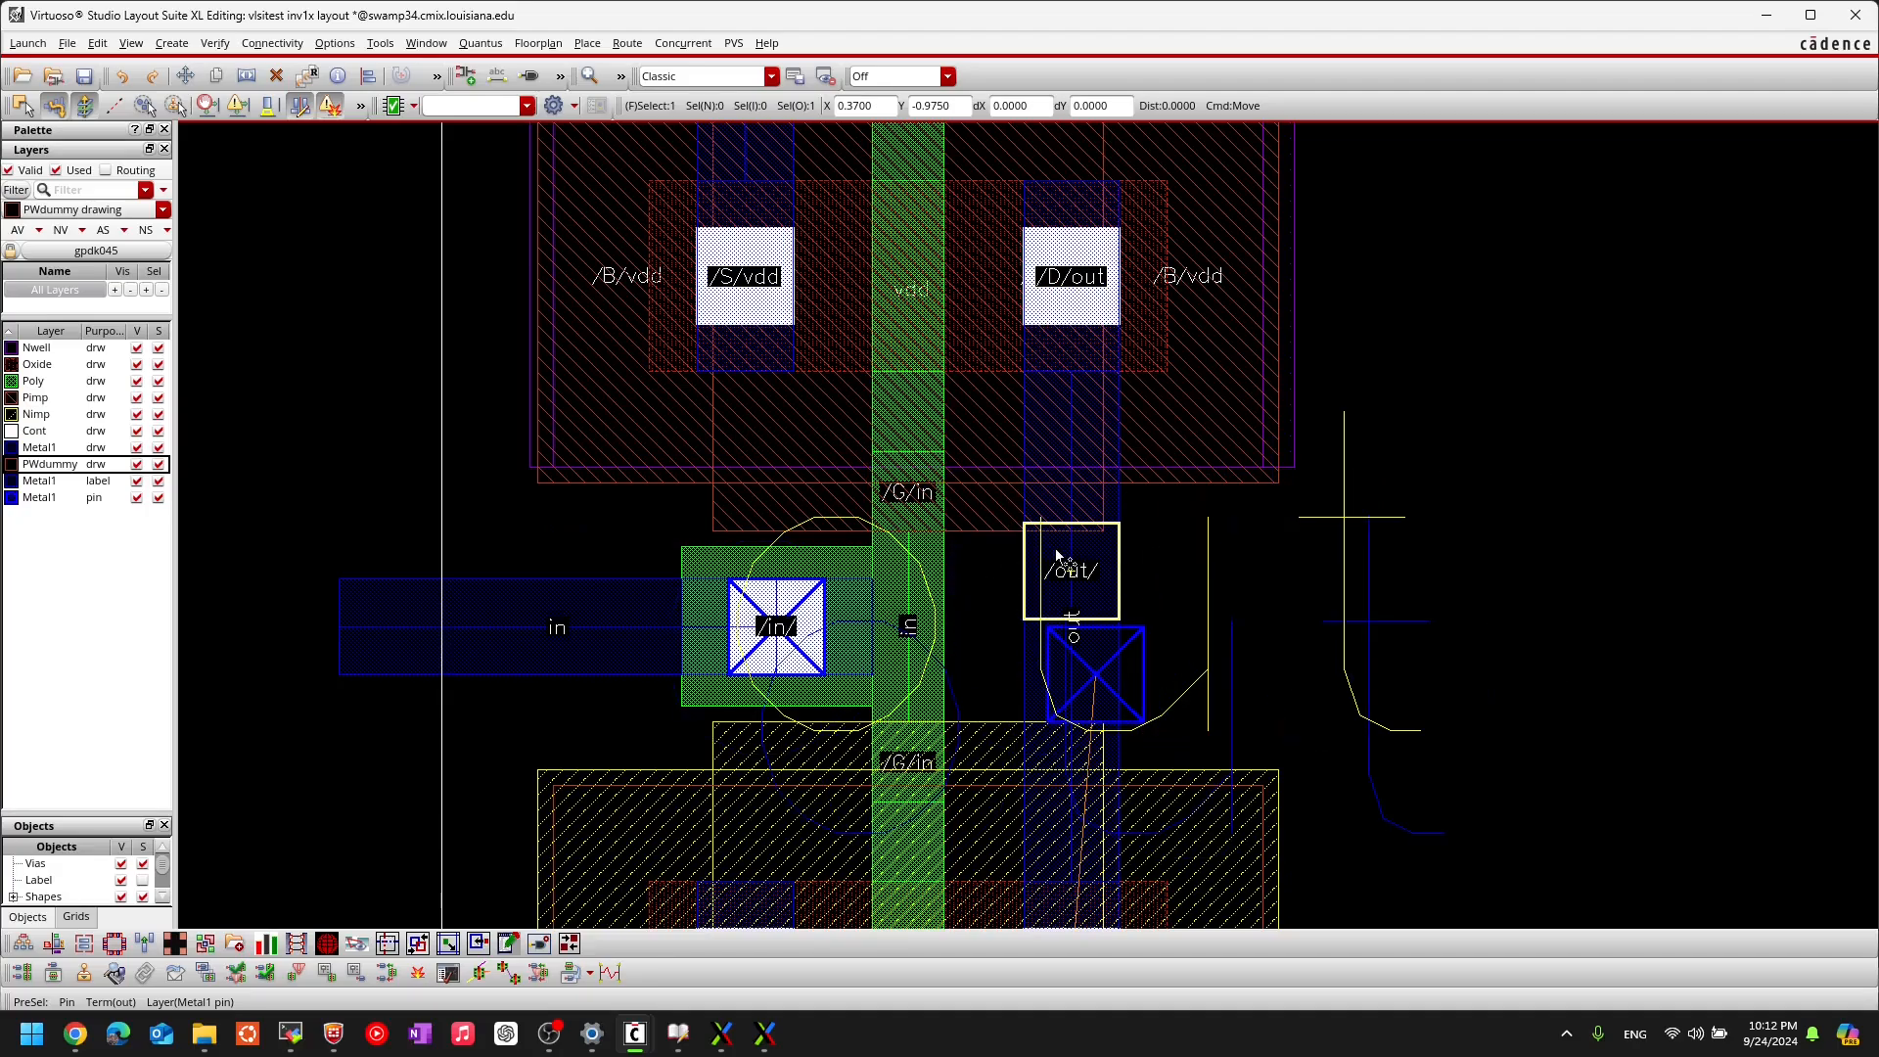
{"action": "key", "text": "Escape"}
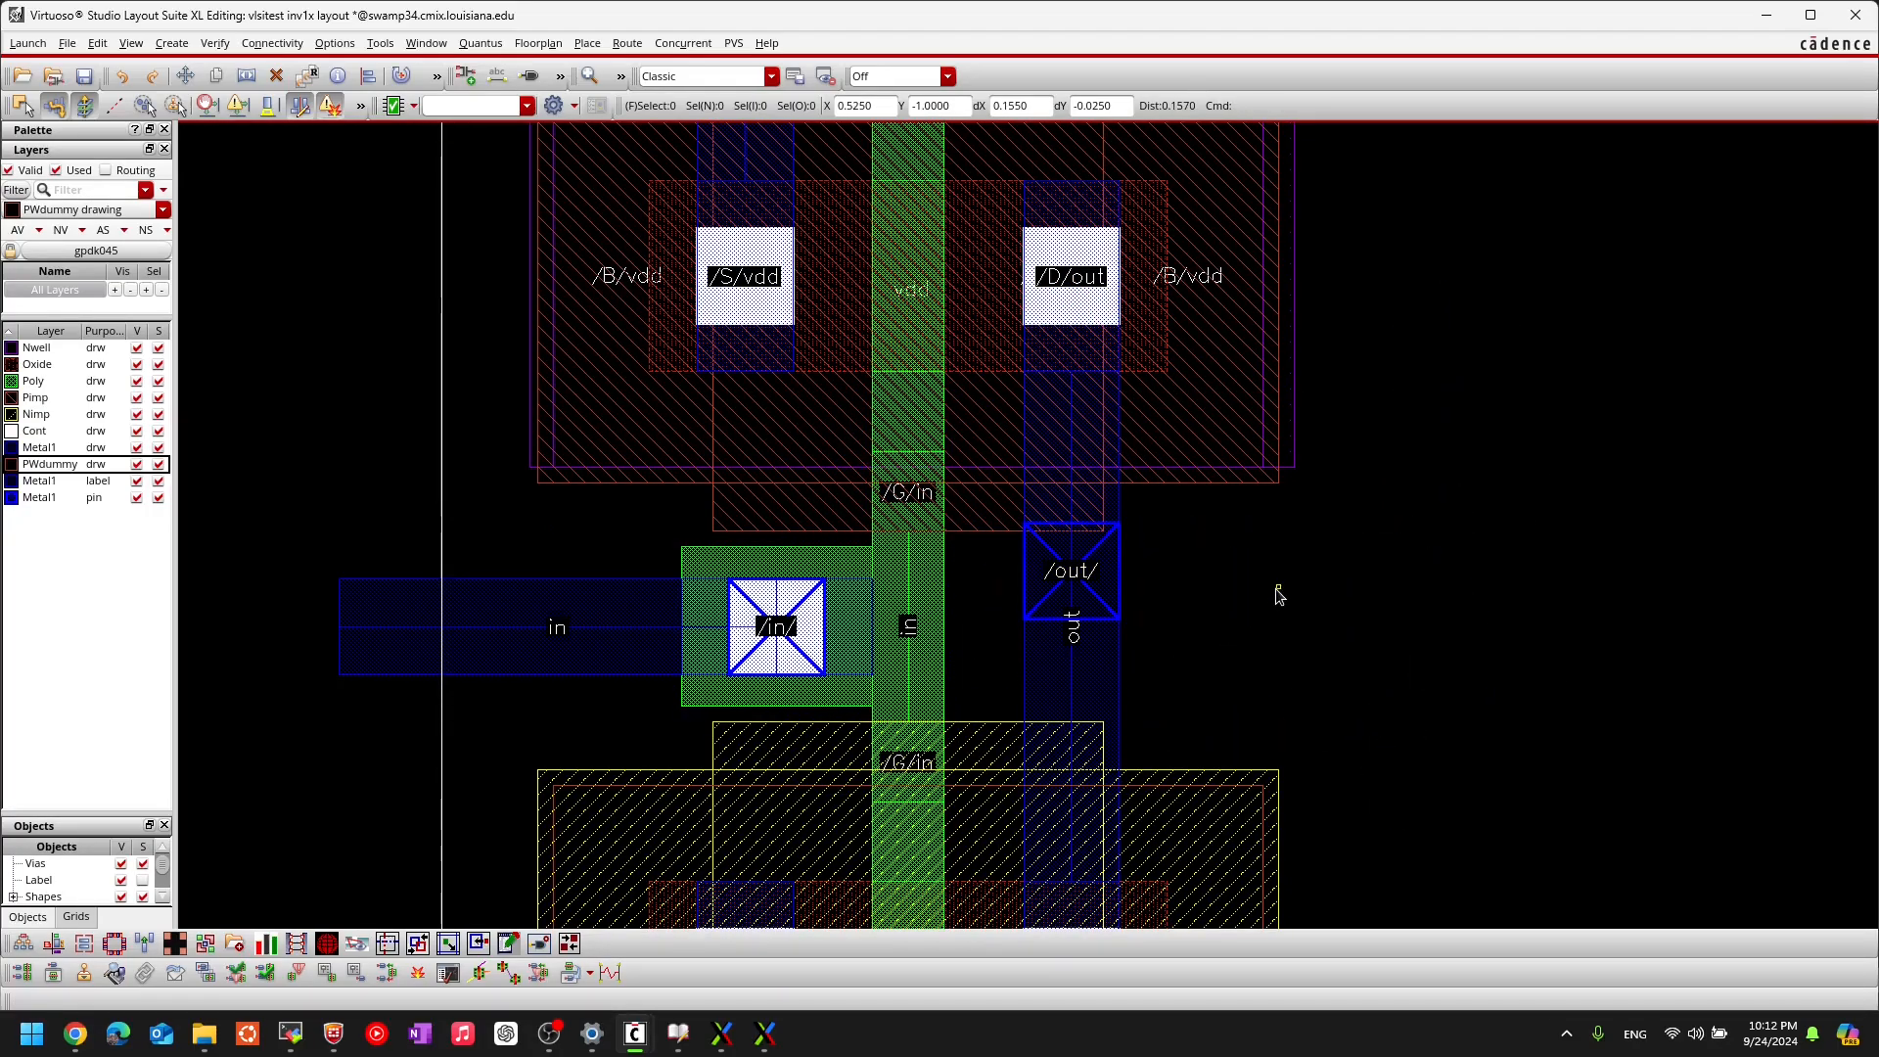
{"action": "key", "text": "a"}
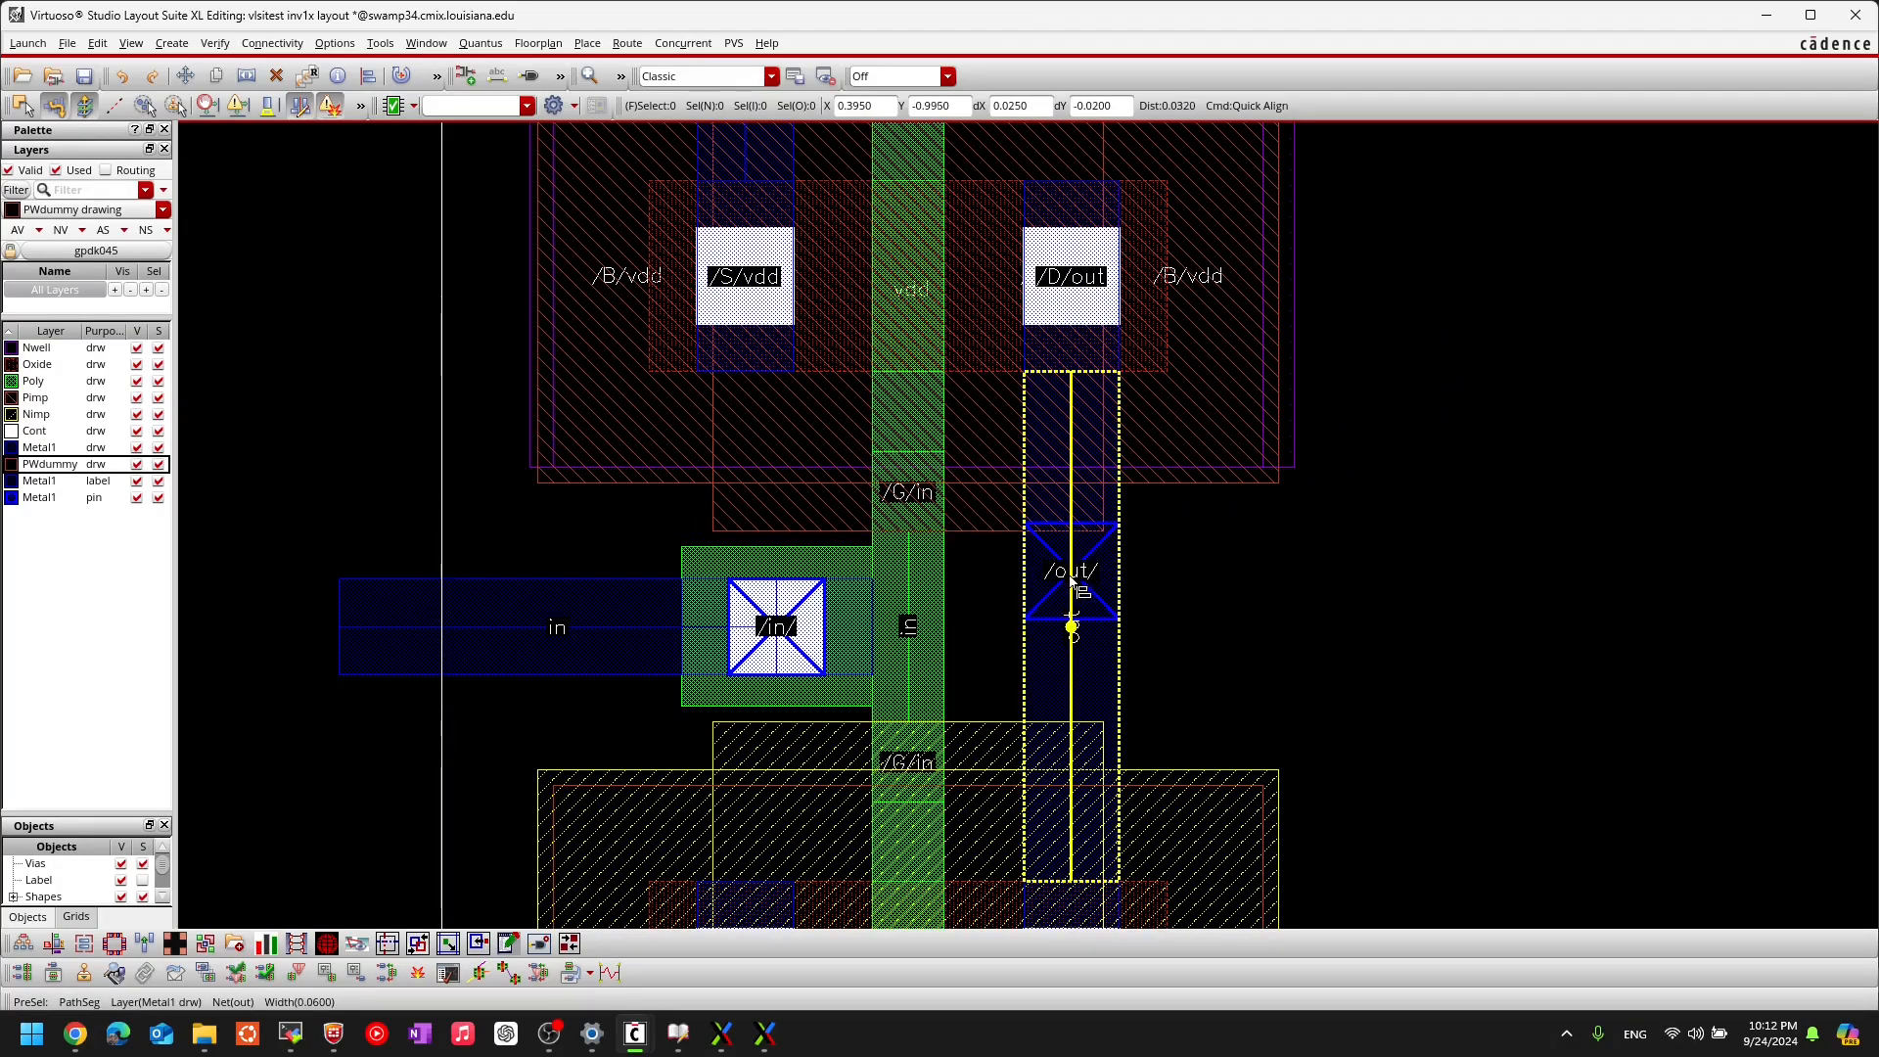
{"action": "scroll", "coordinate": [1113, 579], "scroll_direction": "up", "scroll_amount": 2, "text": "ctrl"}
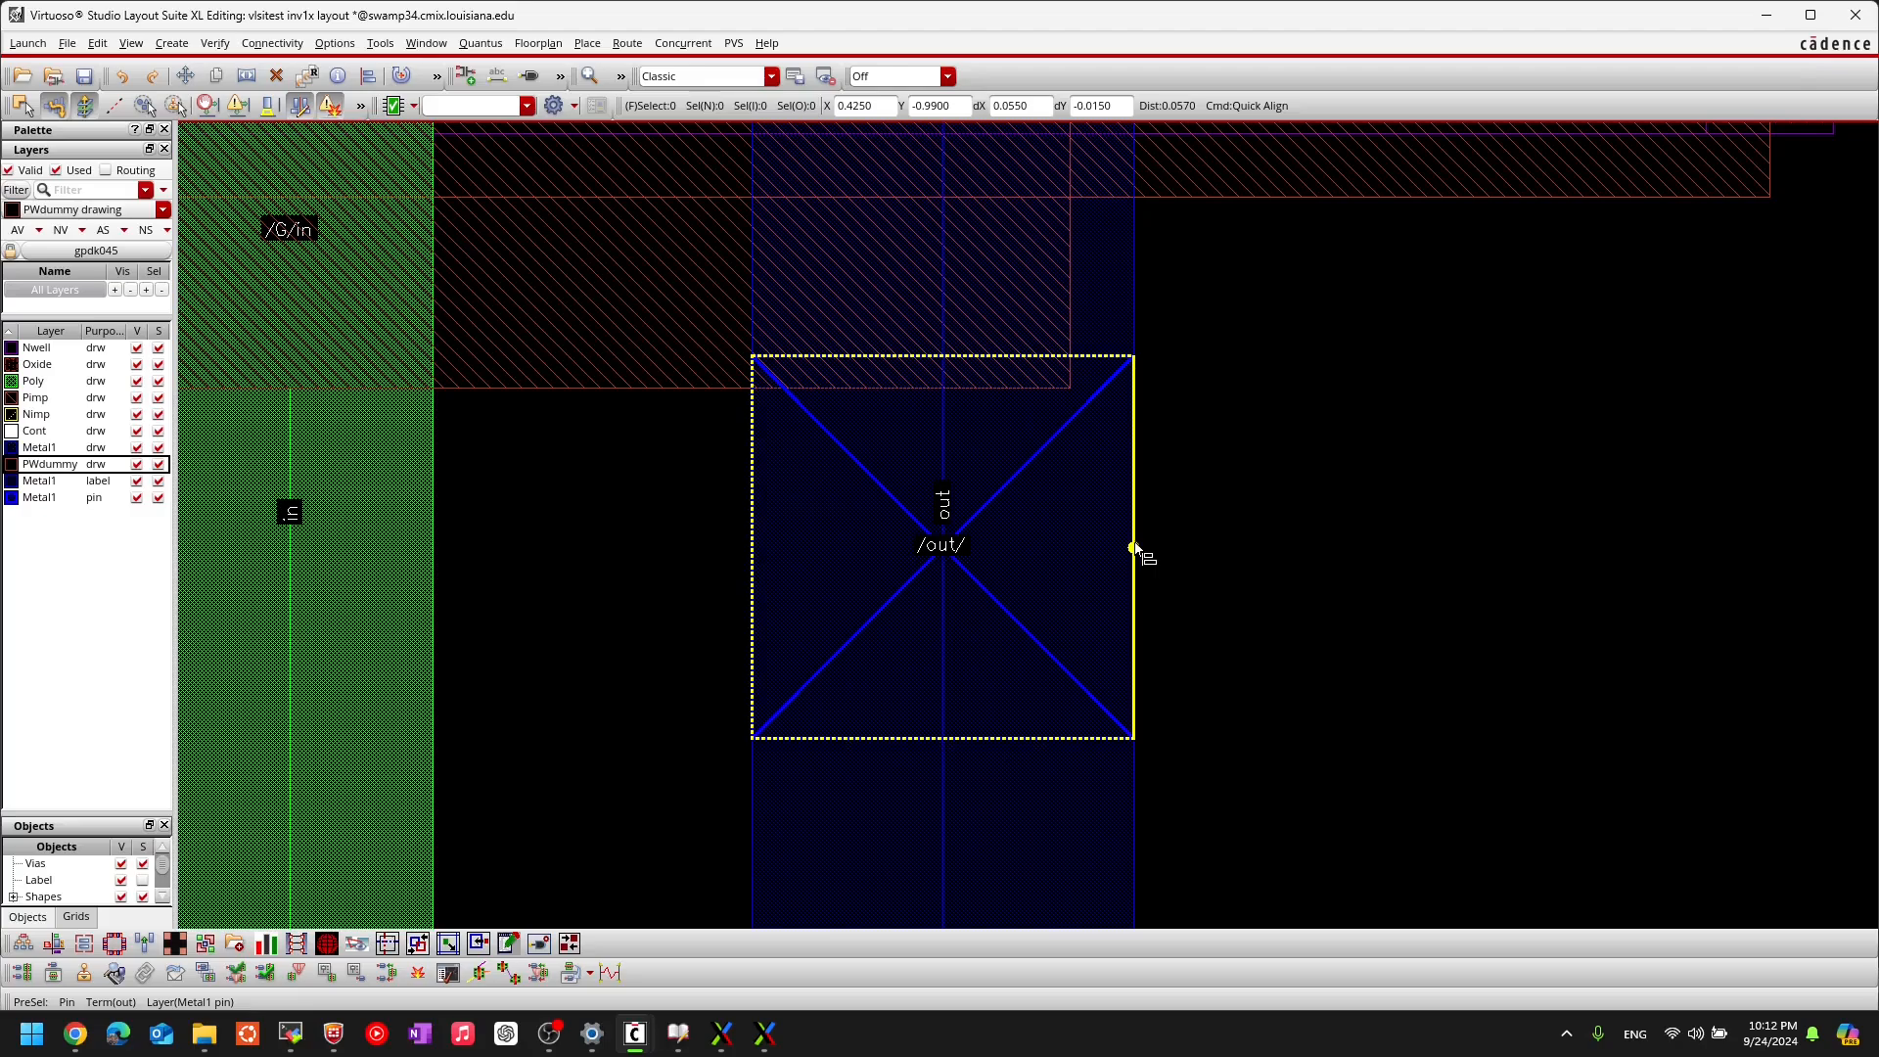
{"action": "scroll", "coordinate": [1128, 551], "scroll_direction": "down", "scroll_amount": 2, "text": "ctrl"}
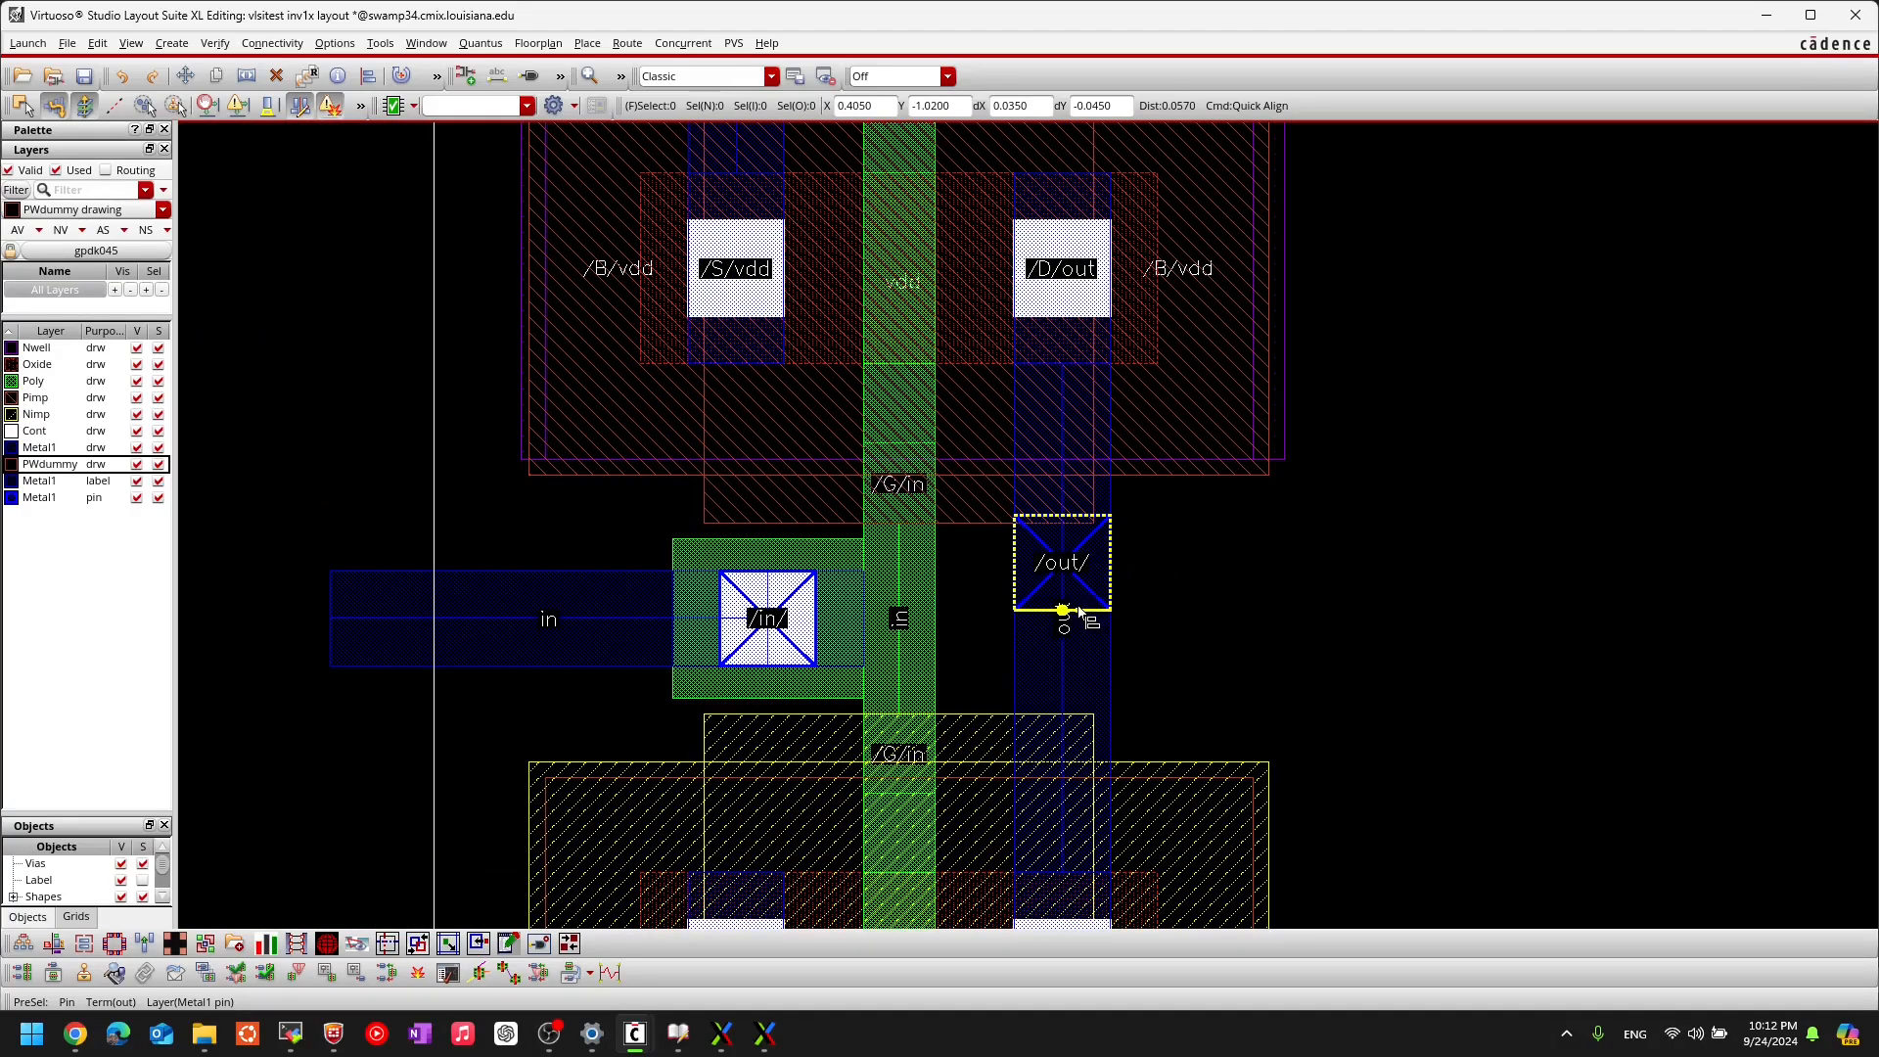
{"action": "key", "text": "Escape"}
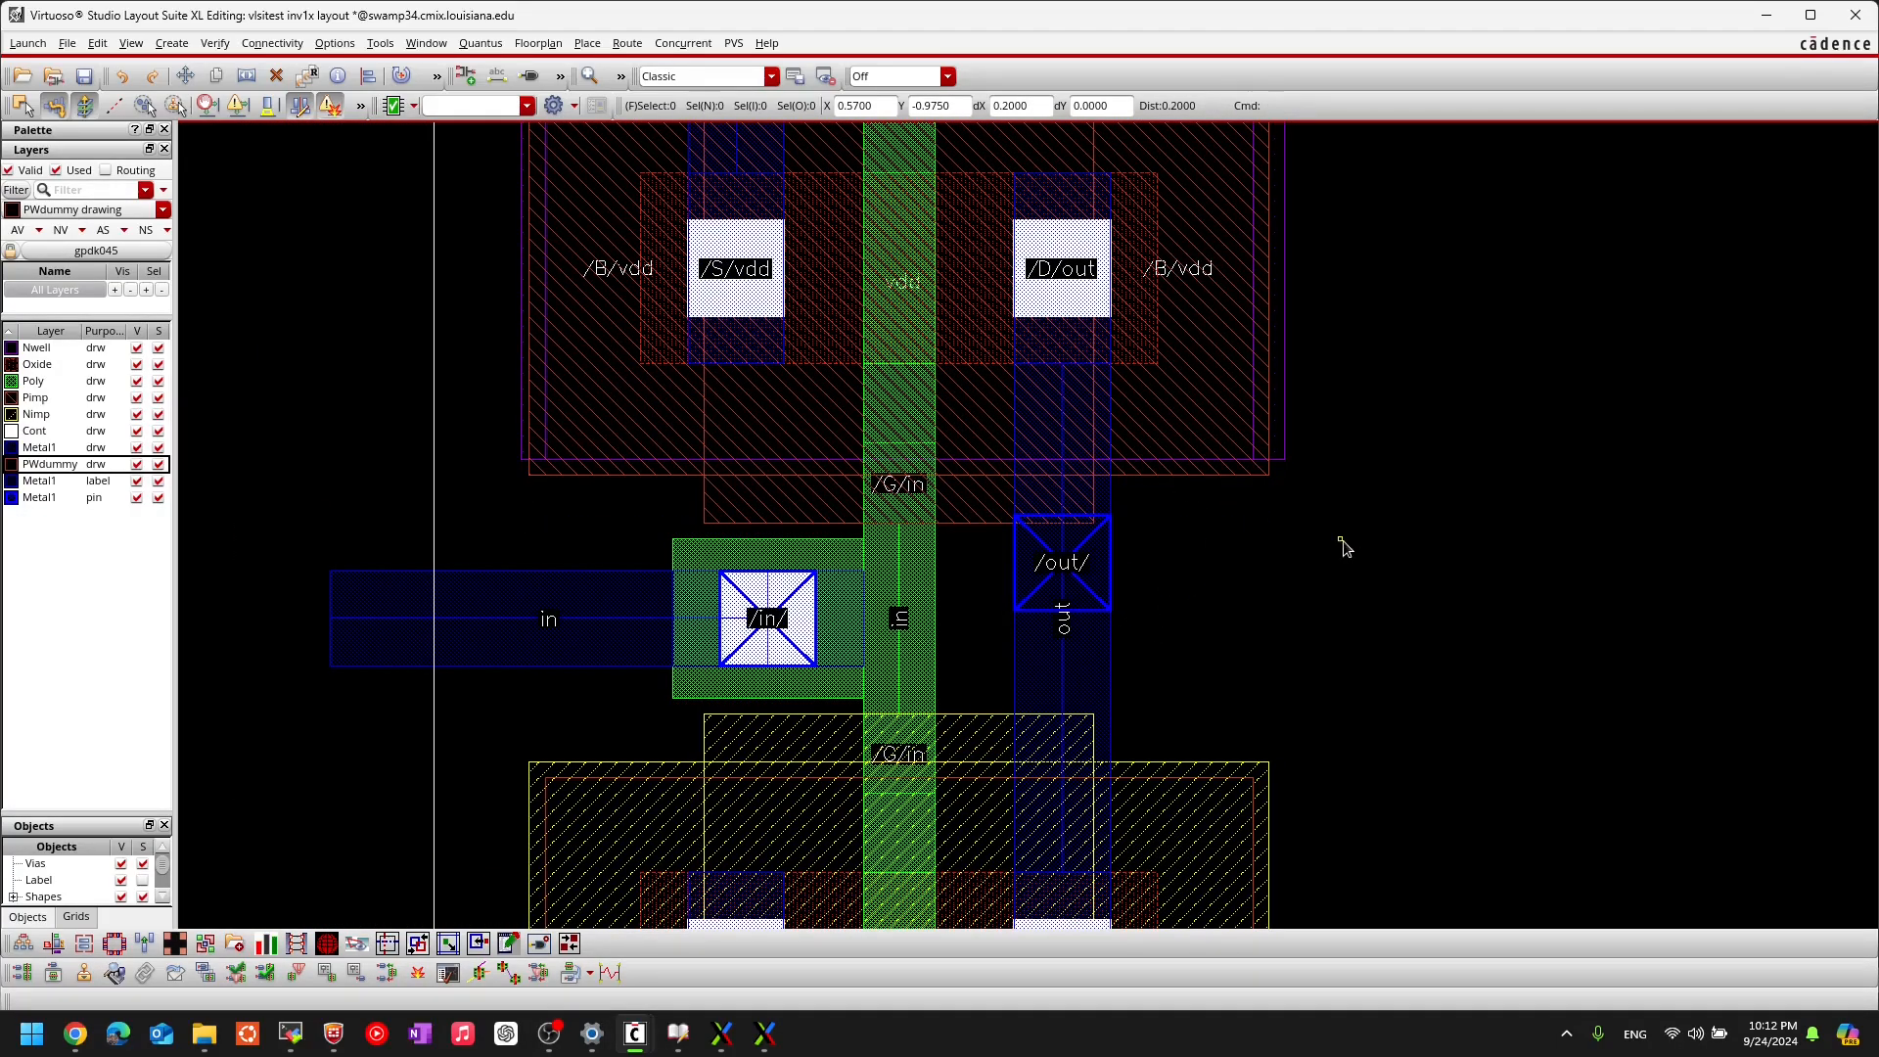
Step: Quick Align the out pin's lower edge with the lower edge of the in pin
{"action": "key", "text": "a"}
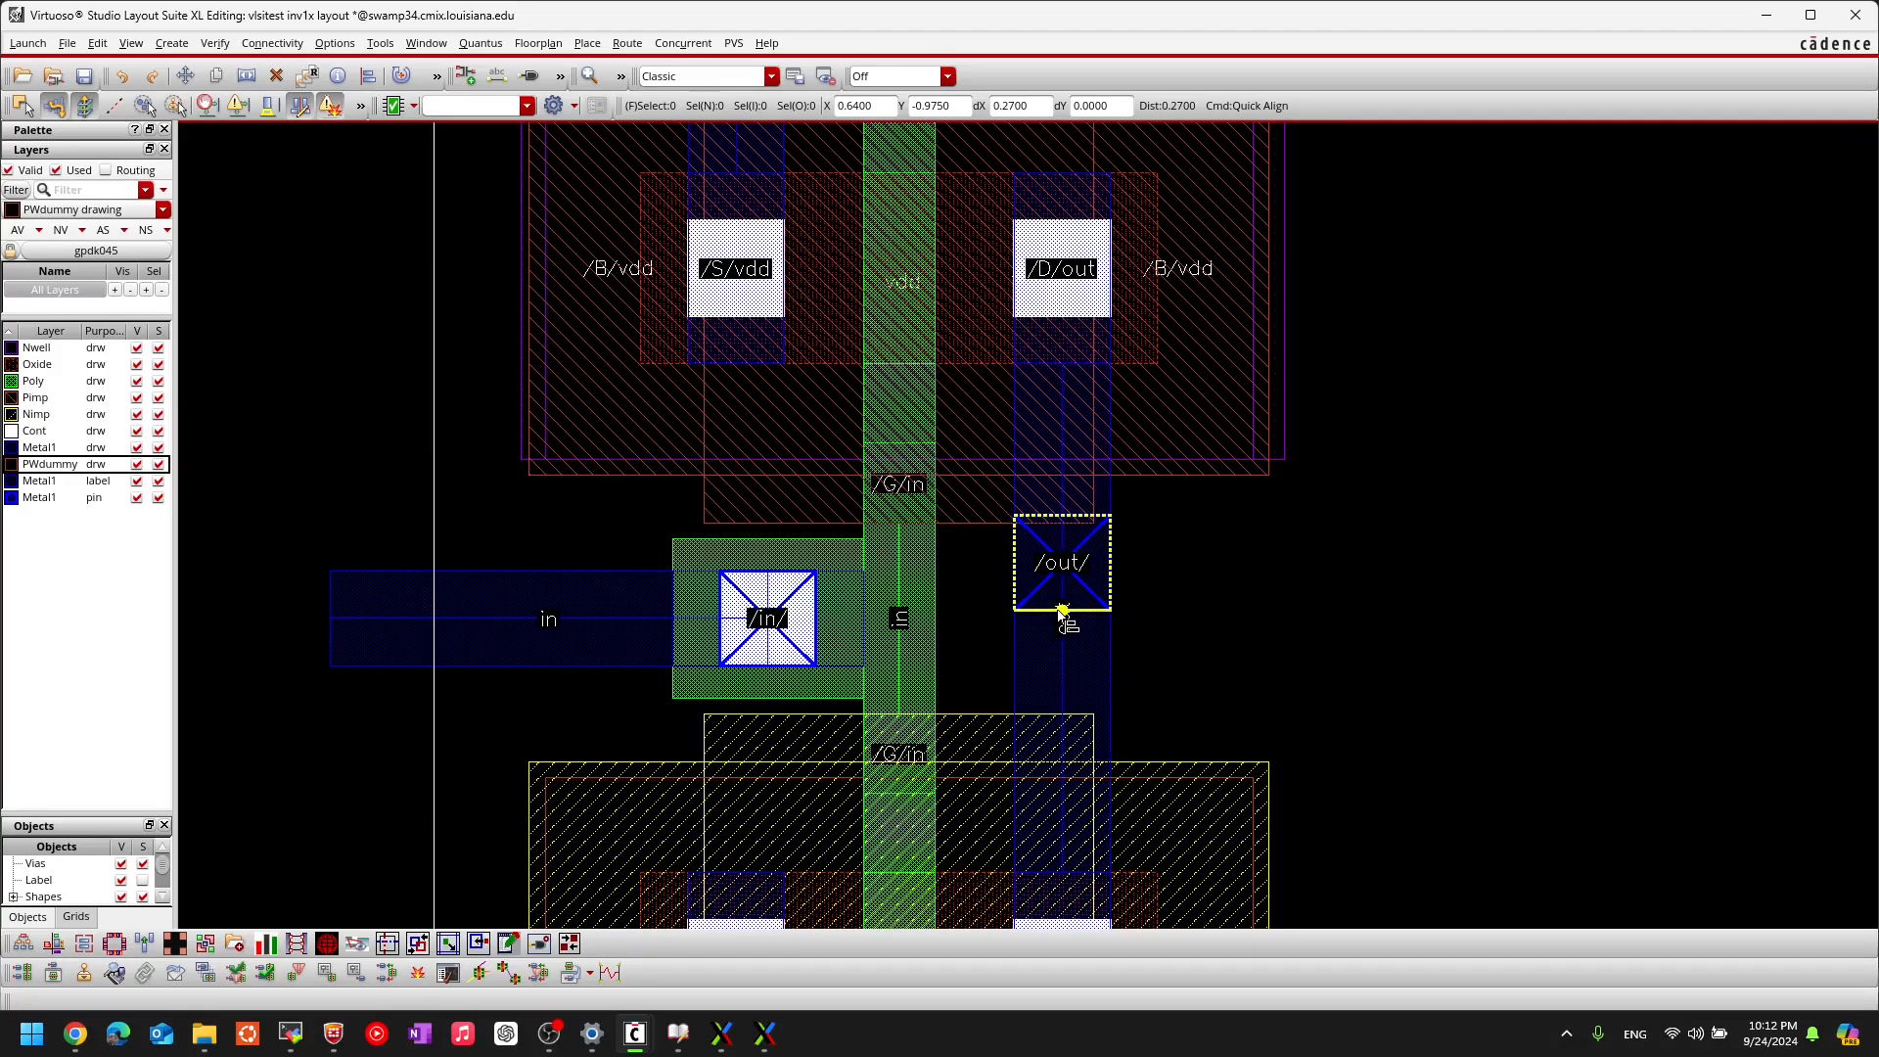
{"action": "scroll", "coordinate": [1058, 609], "scroll_direction": "up", "scroll_amount": 2, "text": "ctrl"}
{"action": "left_click", "coordinate": [1252, 552]}
{"action": "scroll", "coordinate": [1238, 537], "scroll_direction": "down", "scroll_amount": 1, "text": "ctrl"}
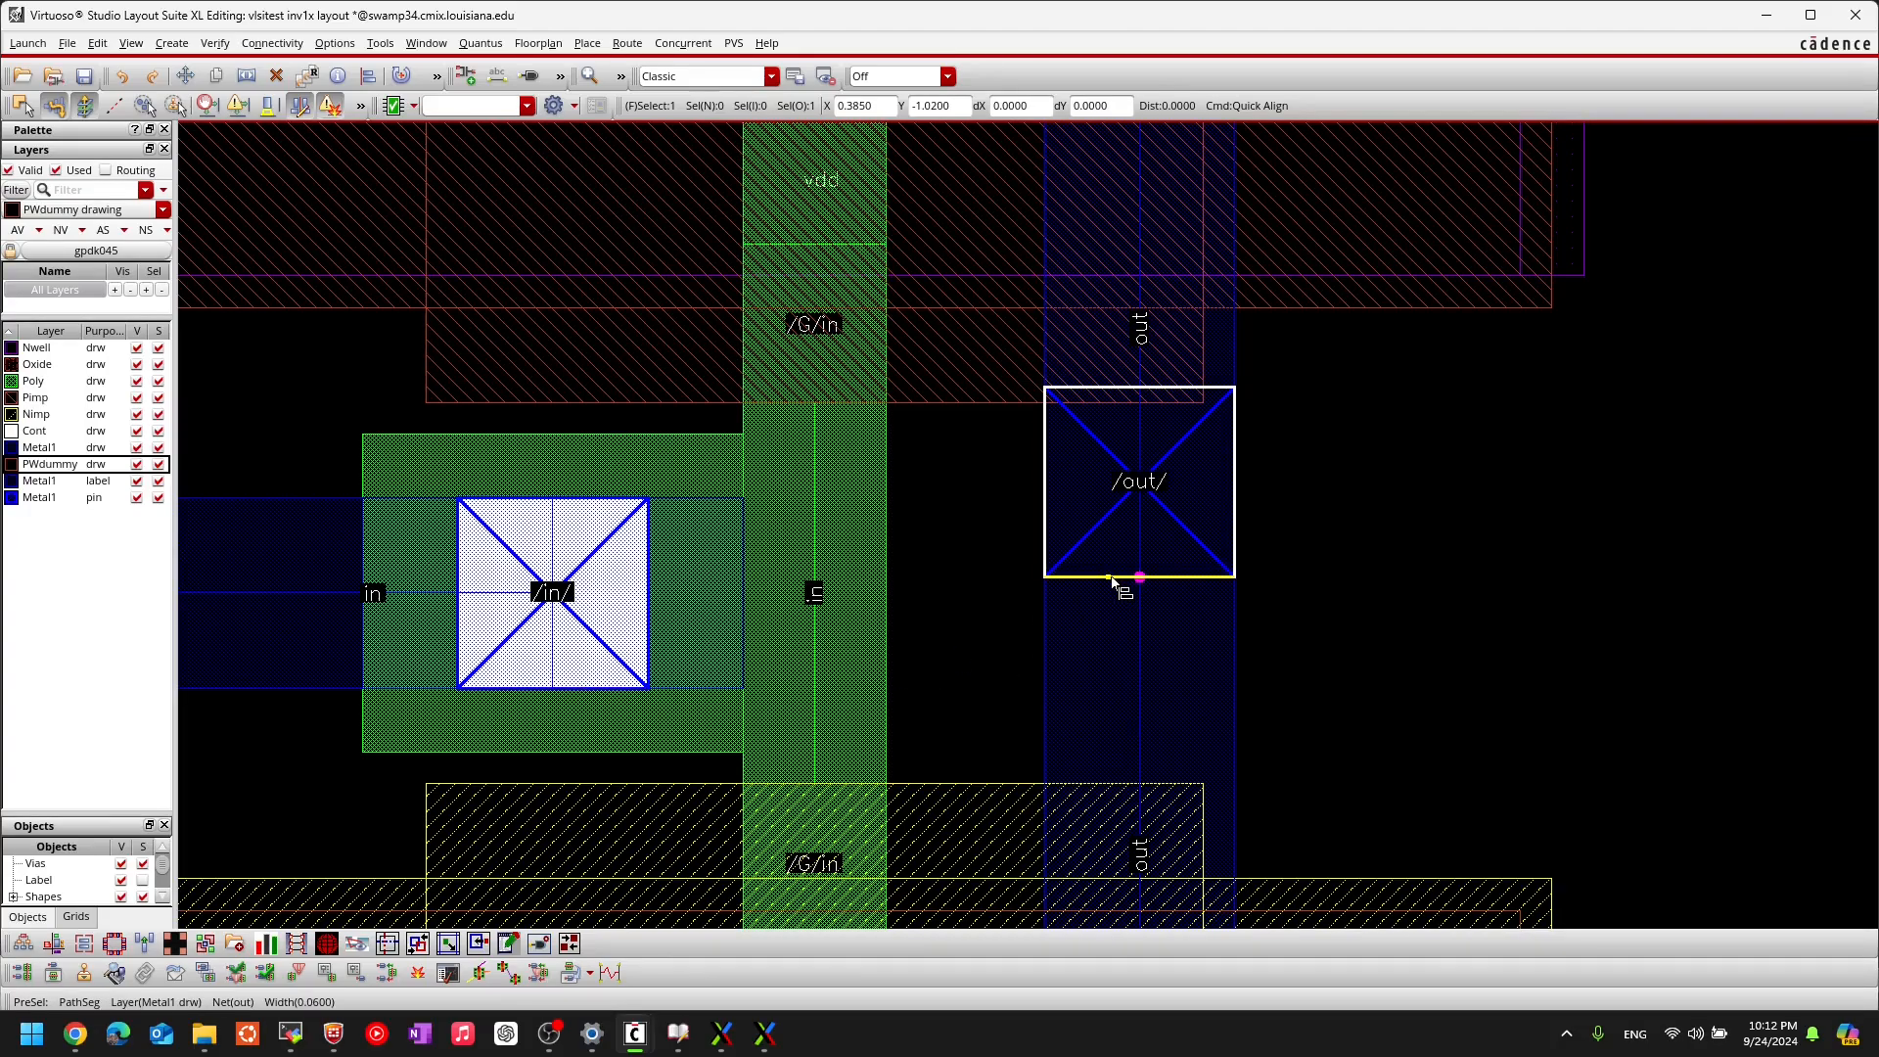
{"action": "left_click", "coordinate": [584, 695]}
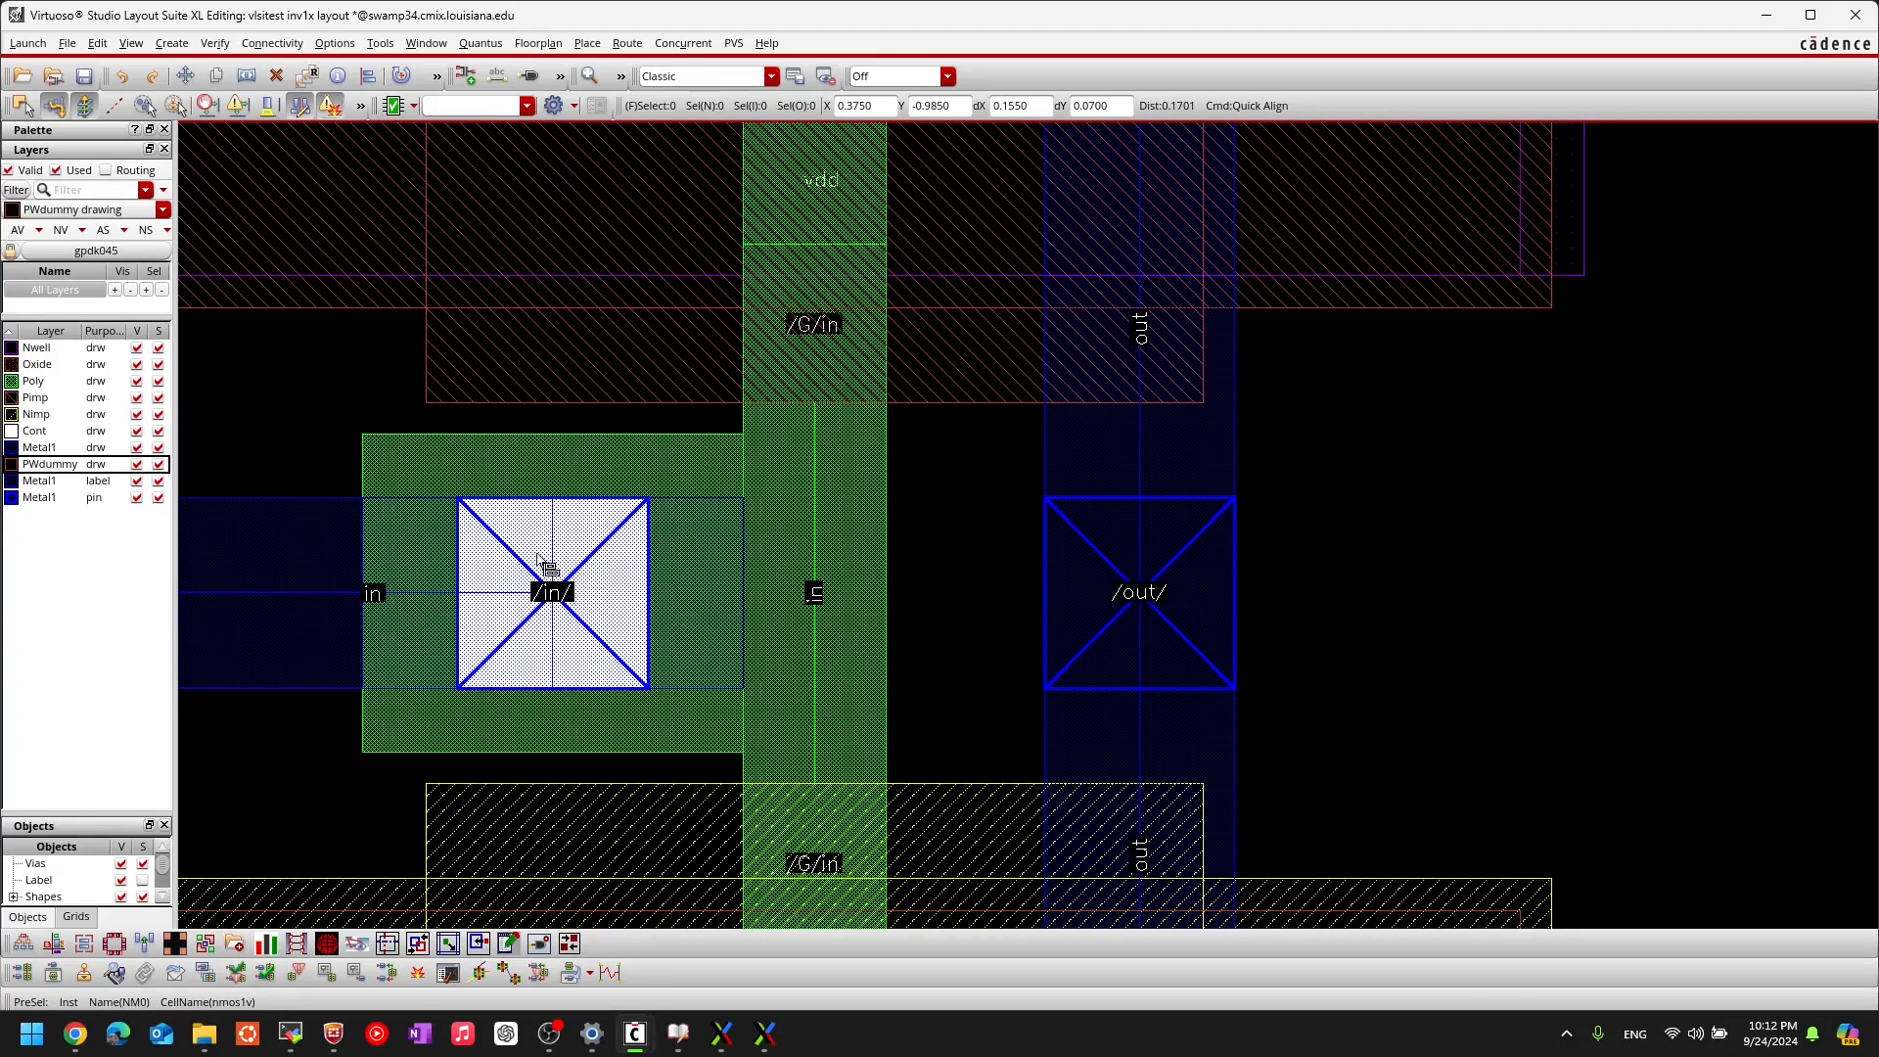
{"action": "key", "text": "Escape"}
{"action": "scroll", "coordinate": [1402, 508], "scroll_direction": "down", "scroll_amount": 1}
{"action": "scroll", "coordinate": [1283, 552], "scroll_direction": "up", "scroll_amount": 2}
{"action": "scroll", "coordinate": [1282, 555], "scroll_direction": "down", "scroll_amount": 1}
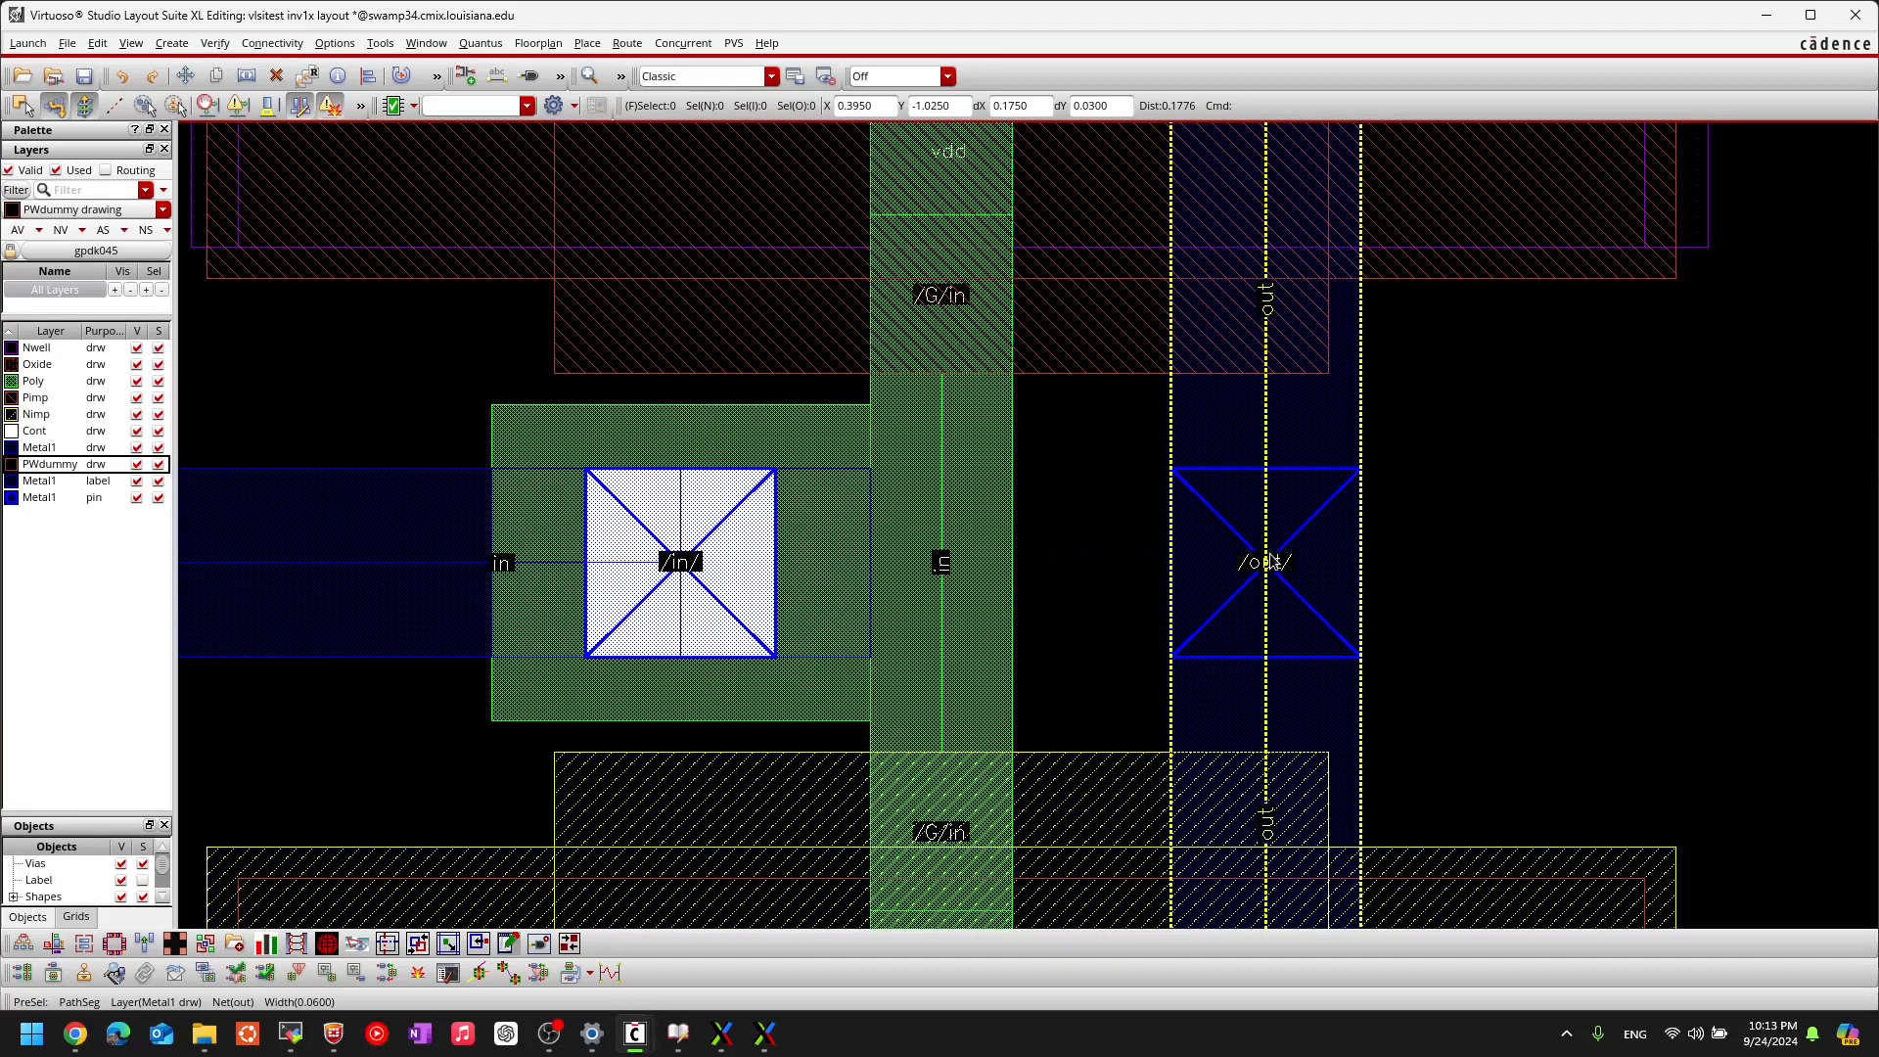
{"action": "scroll", "coordinate": [1288, 565], "scroll_direction": "up", "scroll_amount": 2}
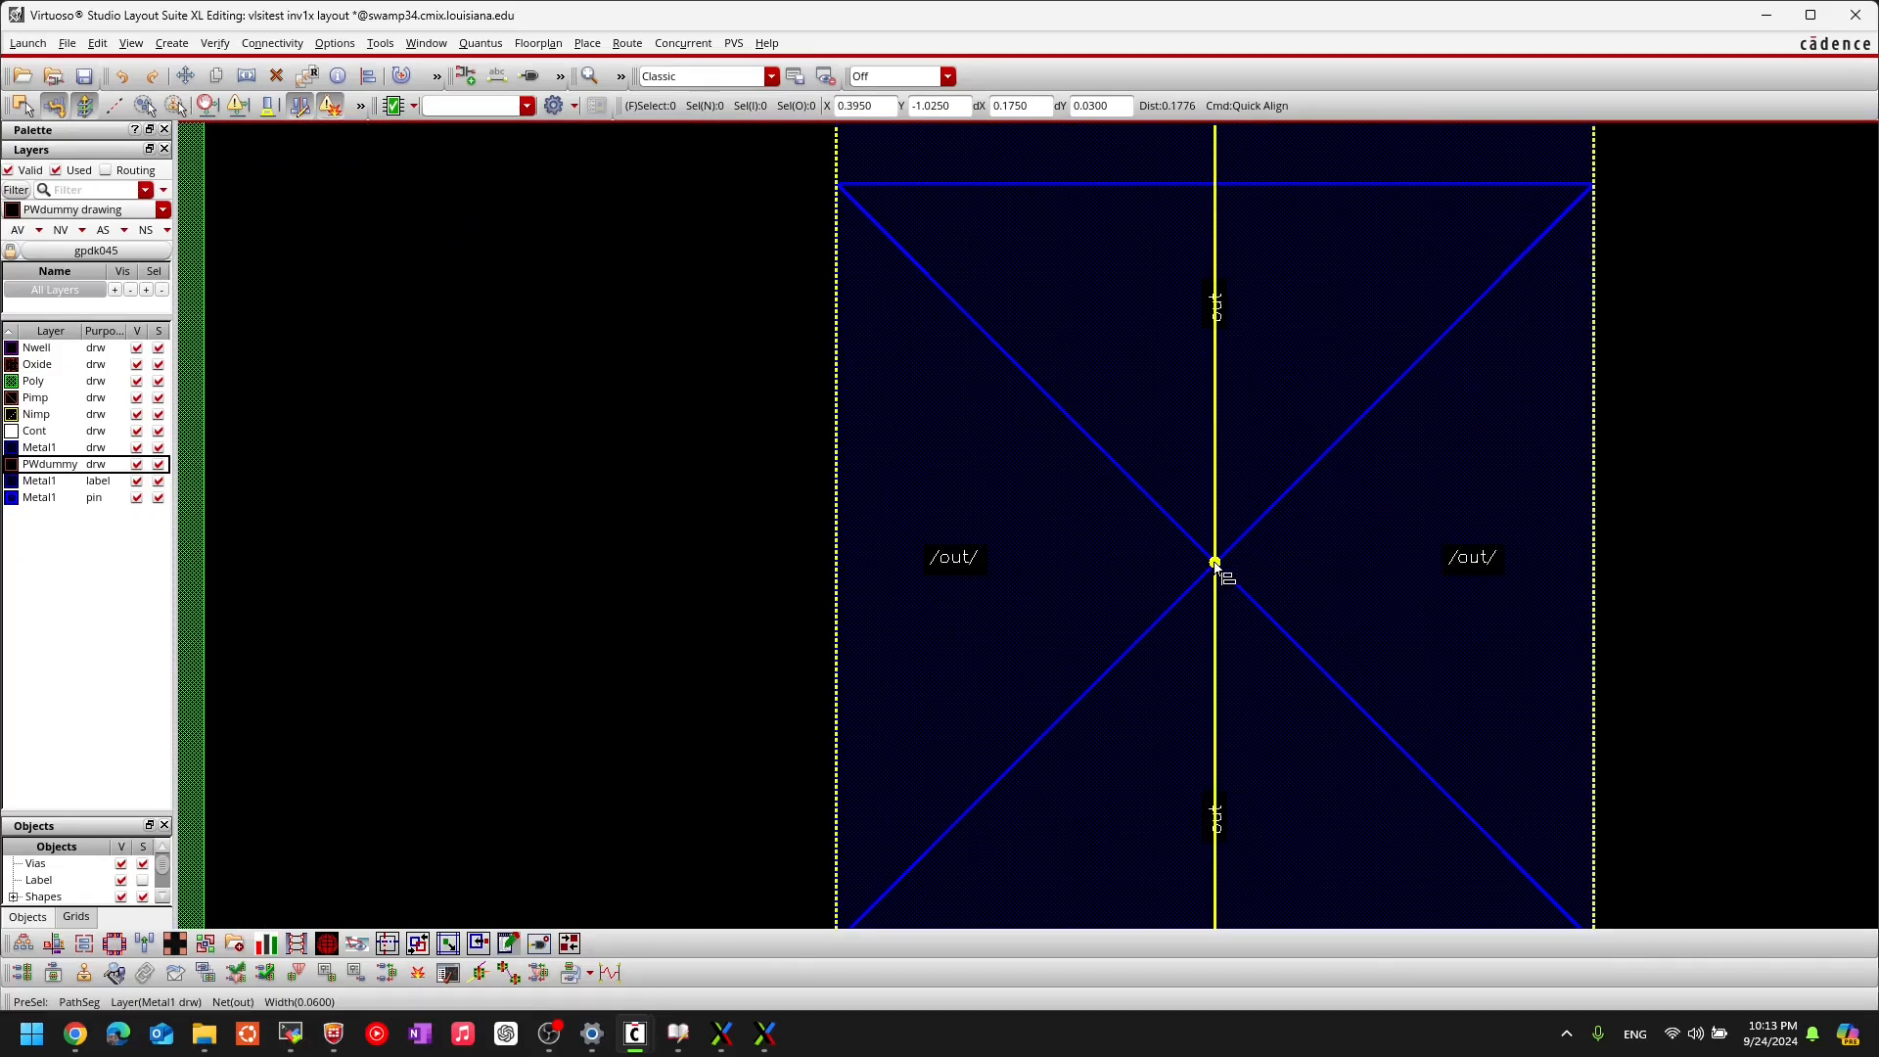
{"action": "scroll", "coordinate": [1215, 565], "scroll_direction": "down", "scroll_amount": 2}
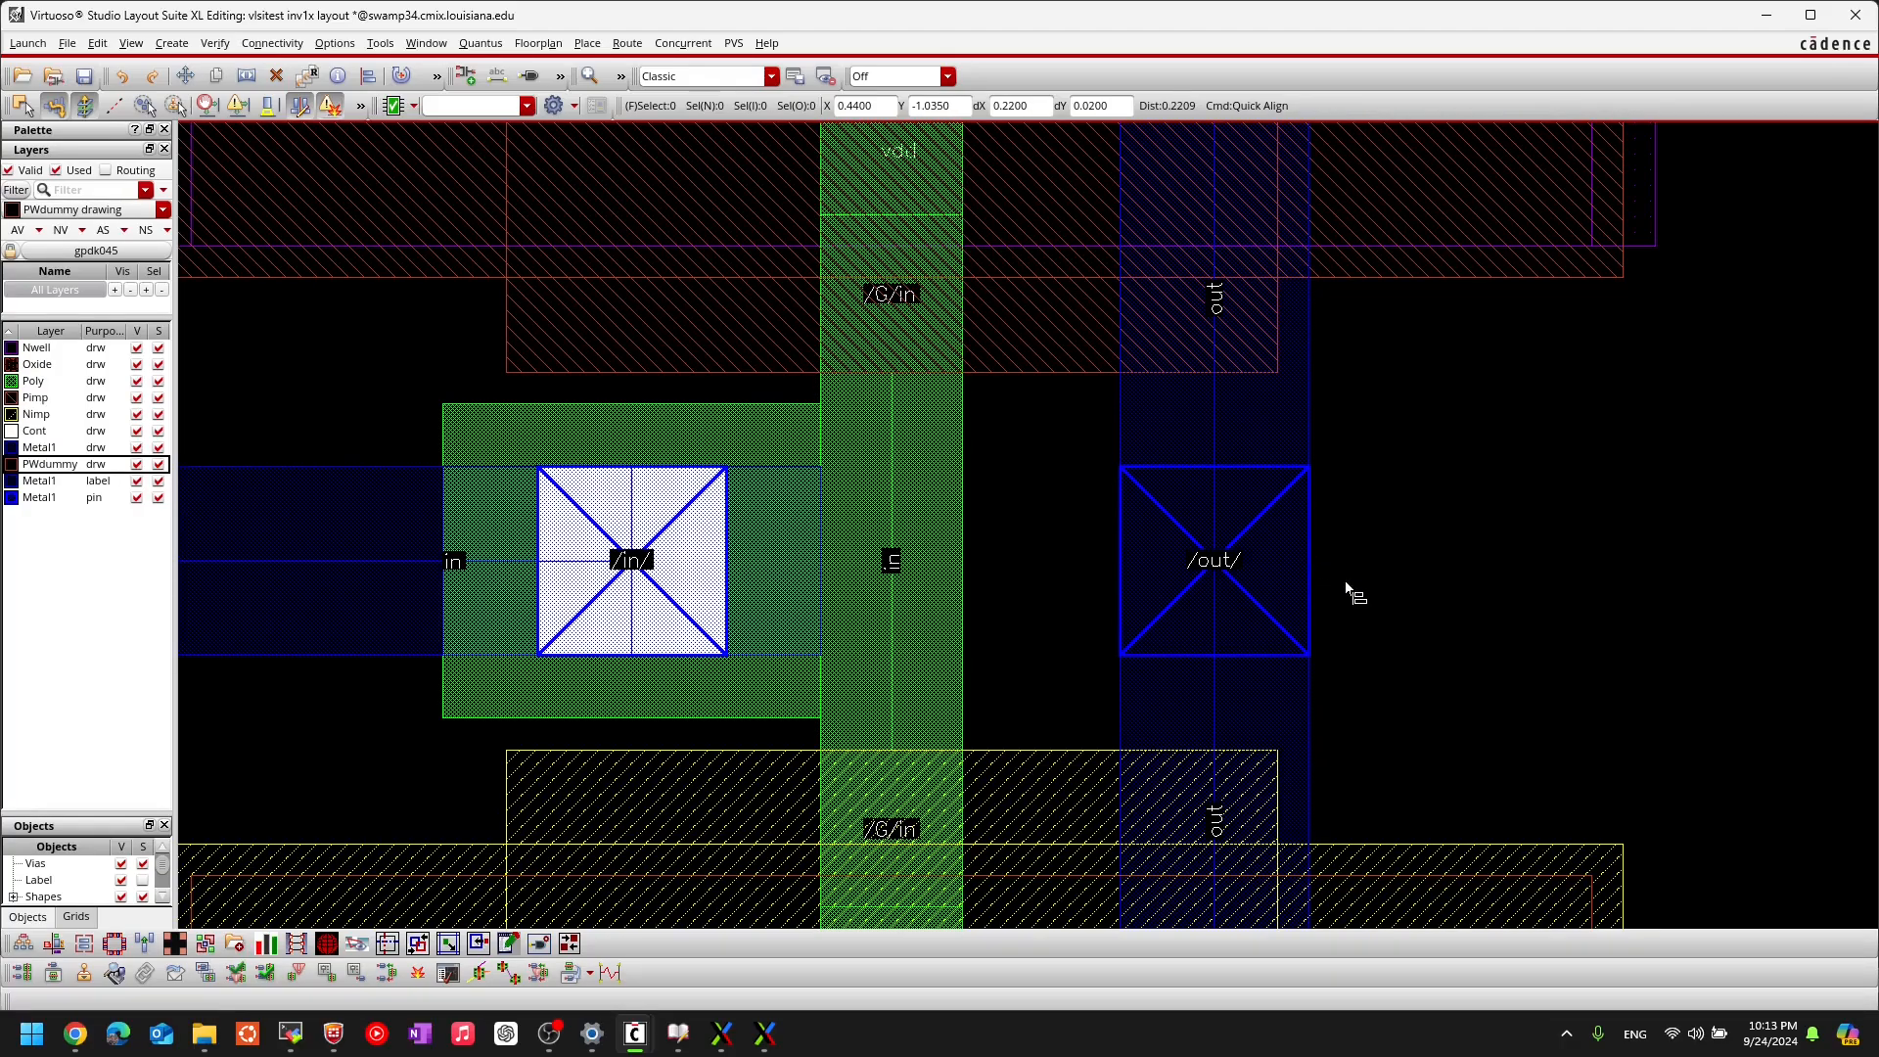
{"action": "left_click", "coordinate": [1310, 563]}
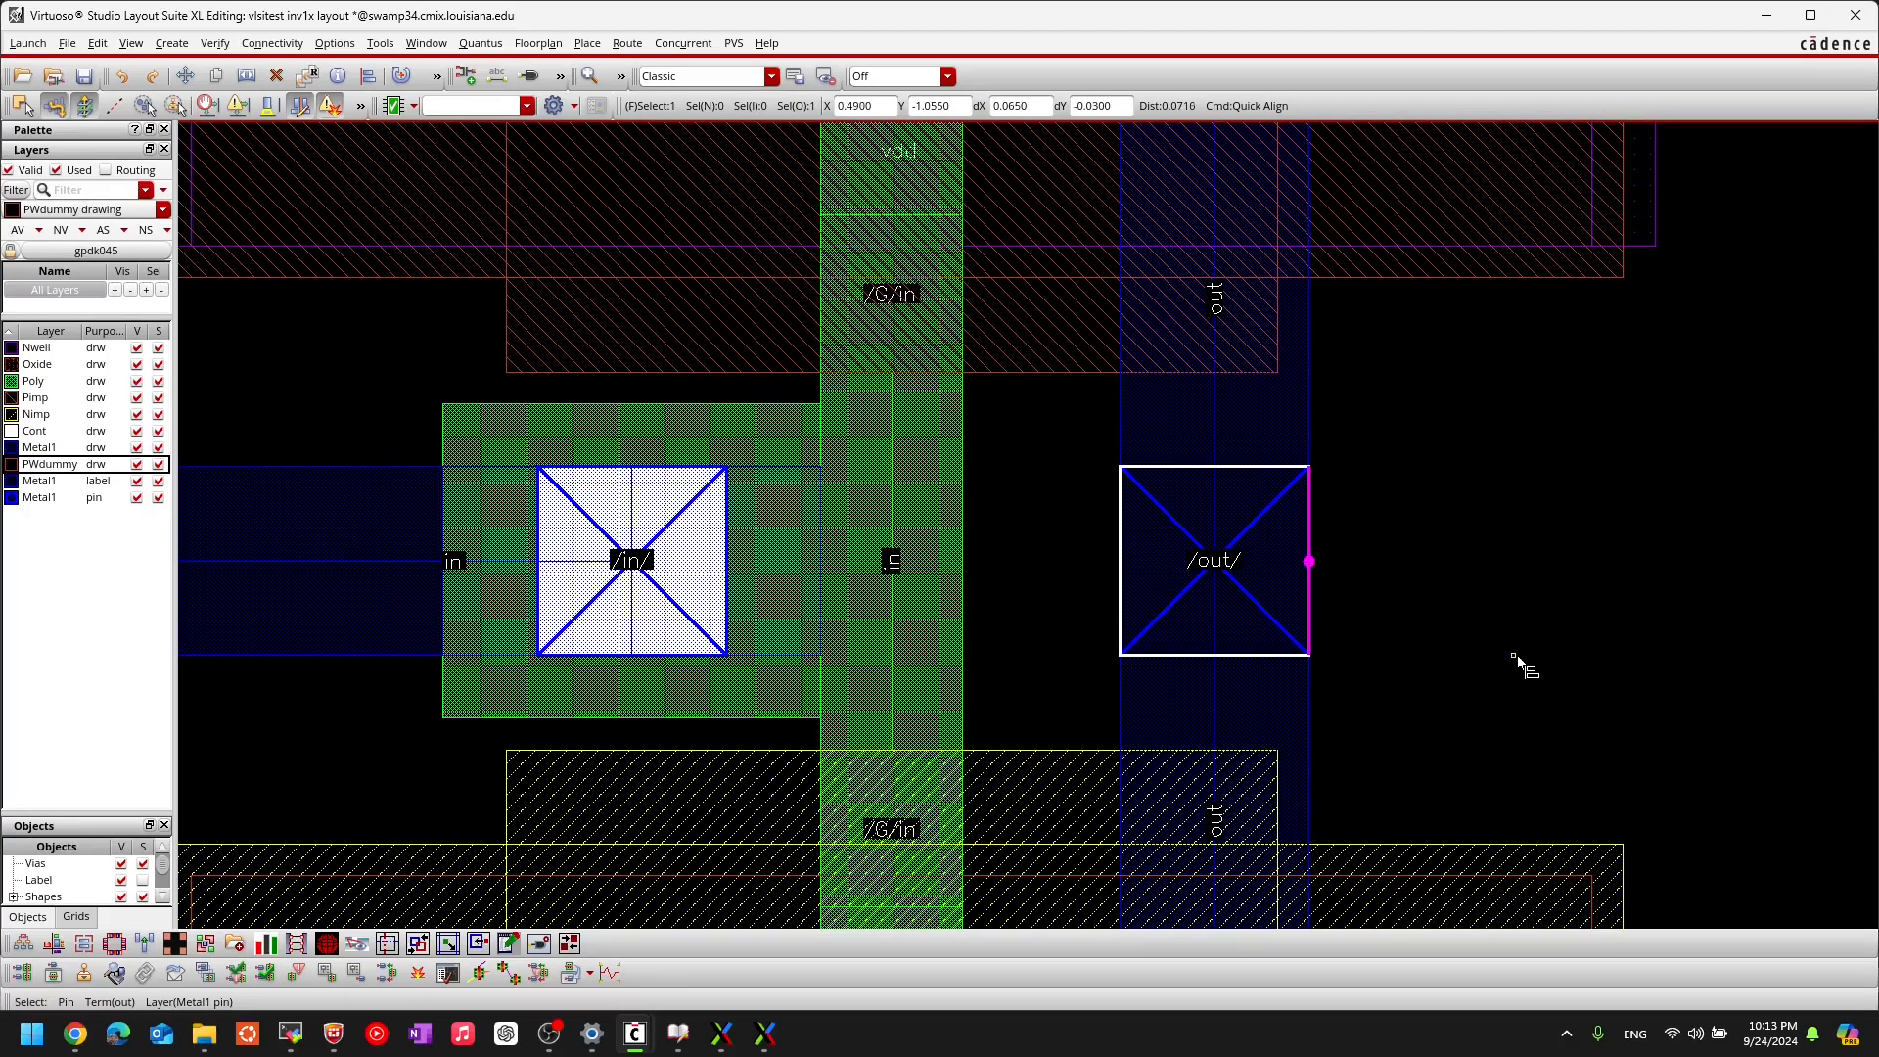
{"action": "left_click", "coordinate": [1304, 566]}
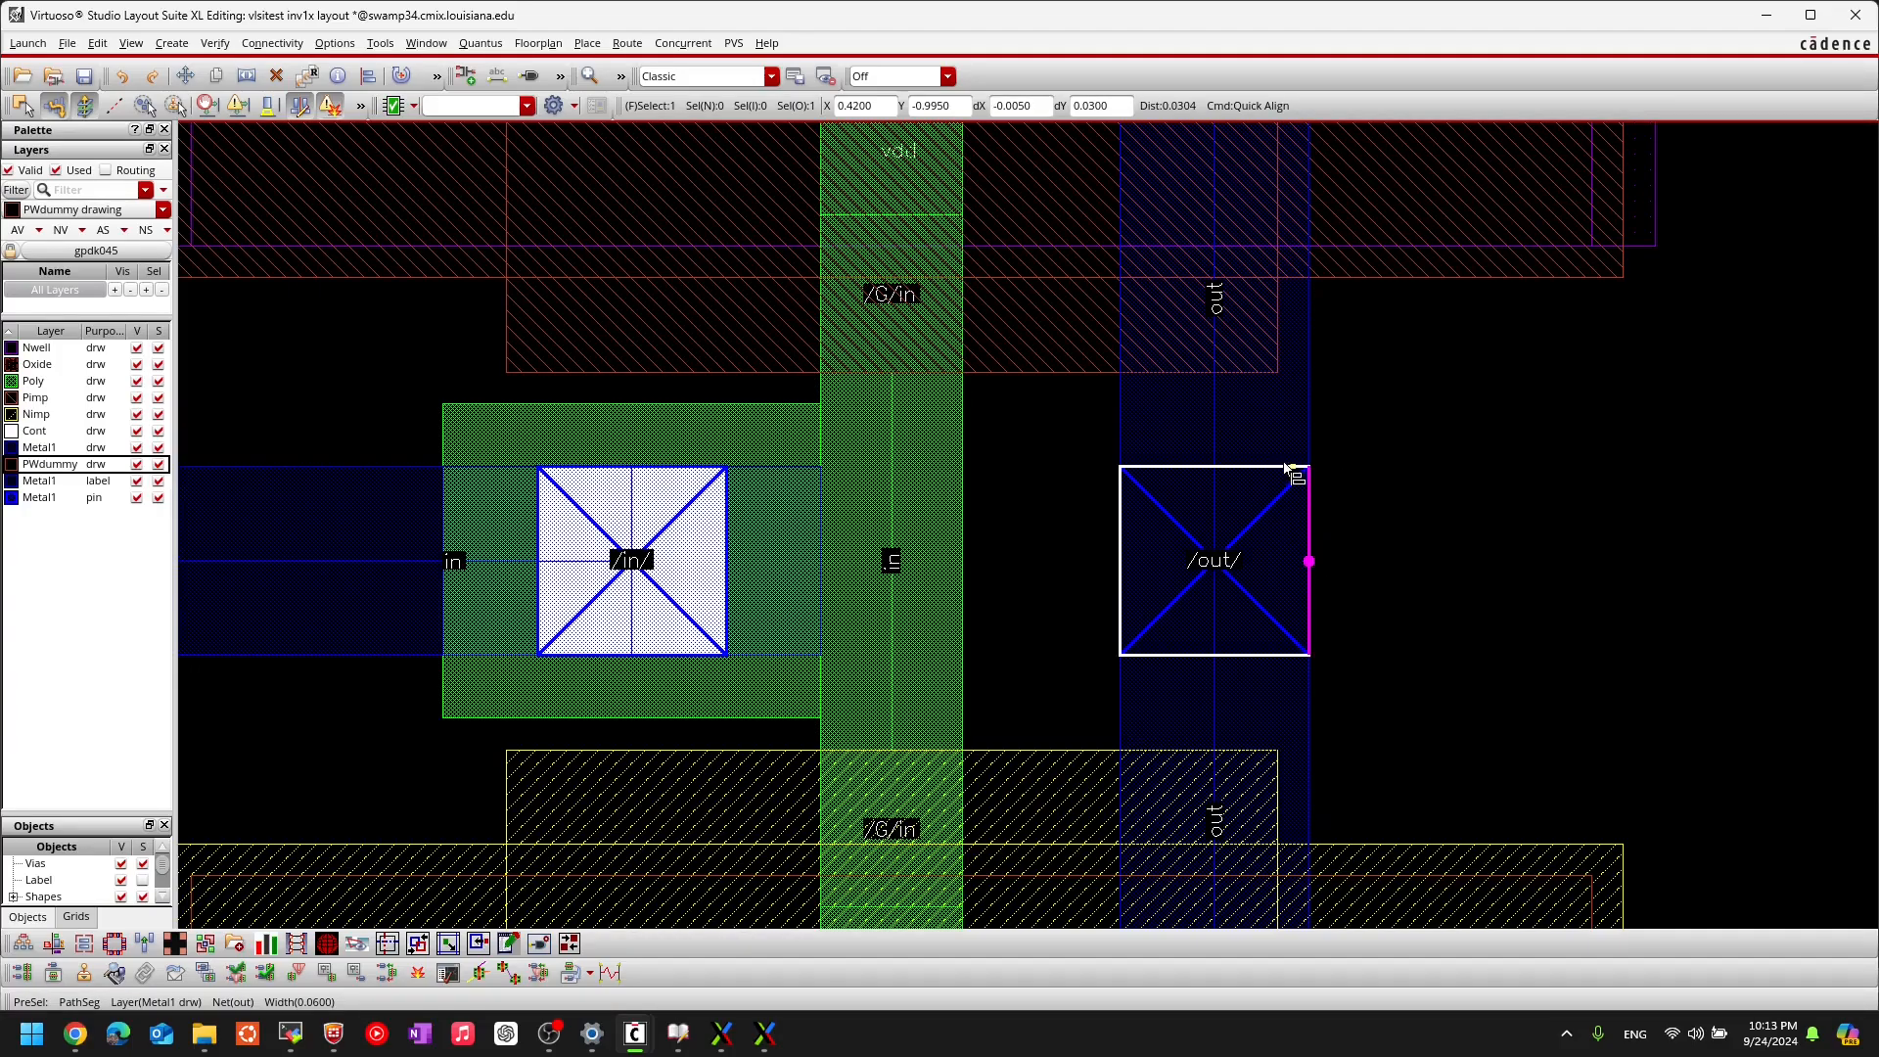
{"action": "key", "text": "Escape"}
Step: Try to Quick Align the out pin's right edge with the right edge of the in pin
{"action": "key", "text": "a"}
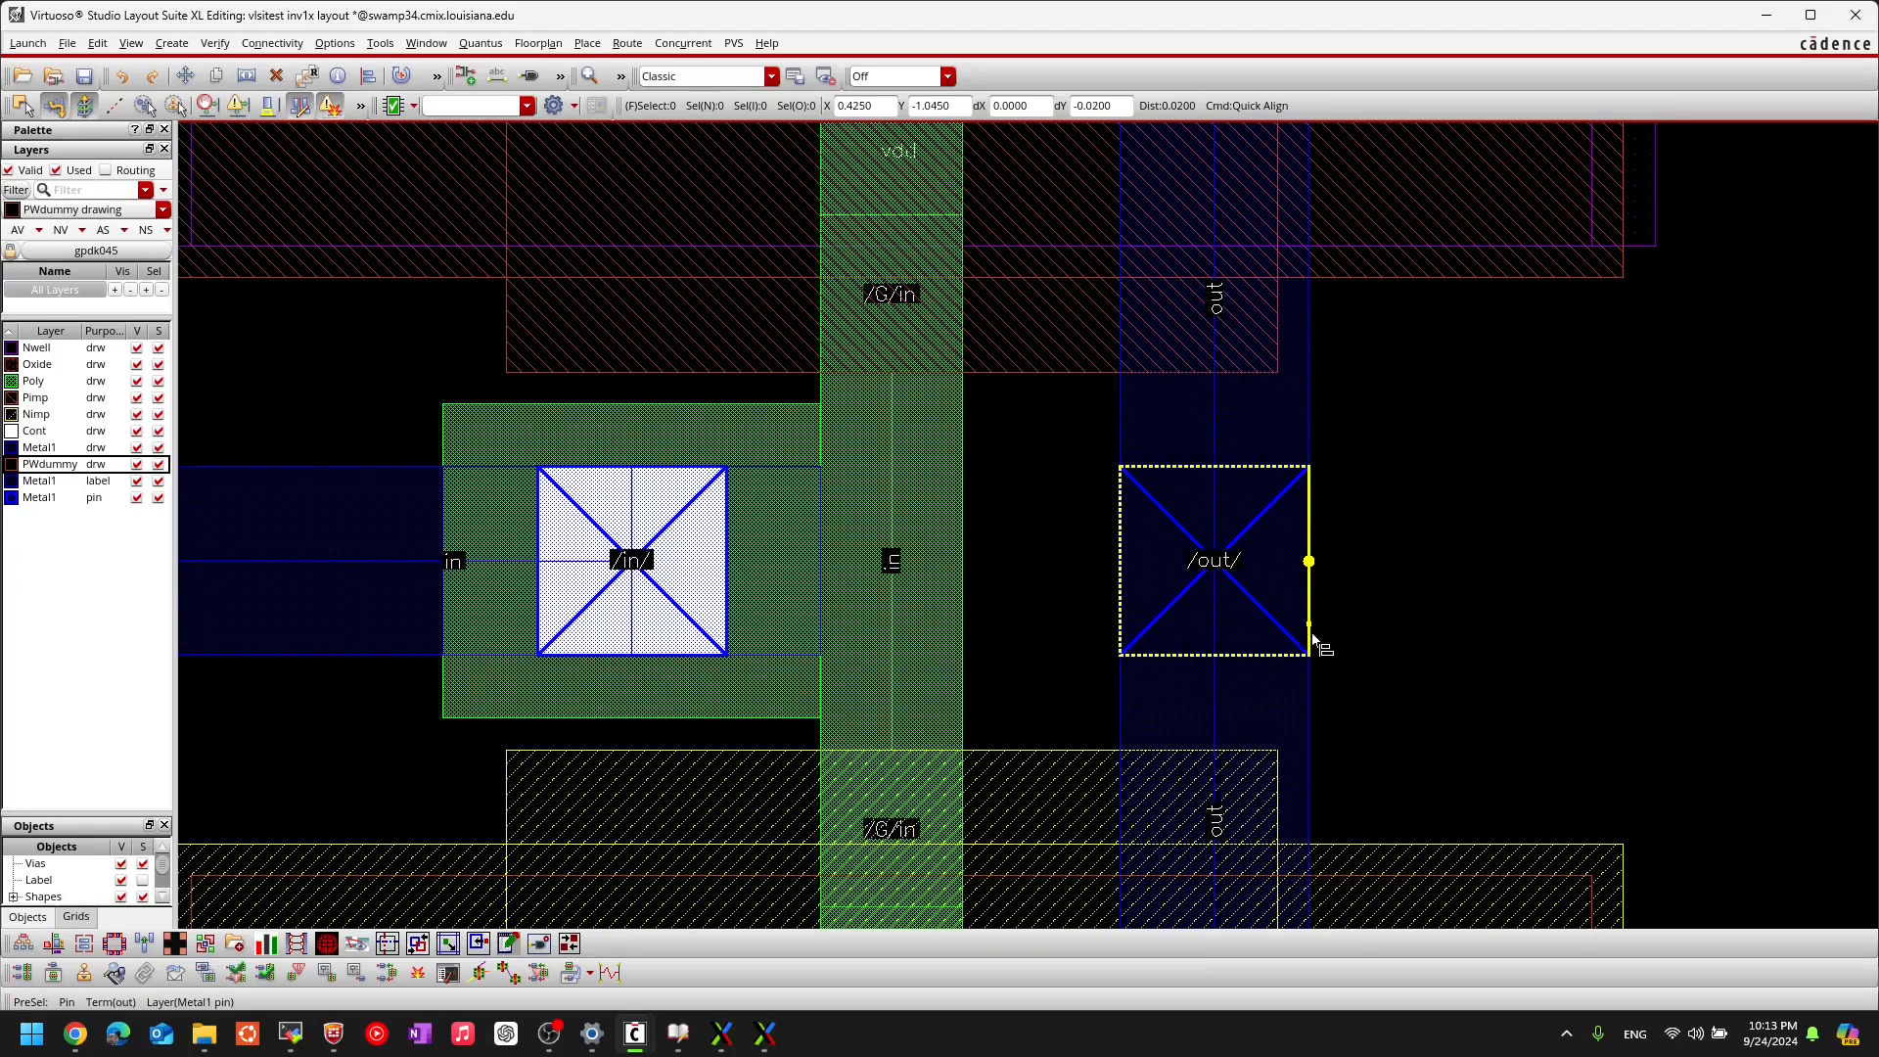
{"action": "scroll", "coordinate": [1308, 562], "scroll_direction": "up", "scroll_amount": 4, "text": "ctrl"}
{"action": "left_click", "coordinate": [1307, 559]}
{"action": "scroll", "coordinate": [1456, 626], "scroll_direction": "down", "scroll_amount": 6, "text": "ctrl"}
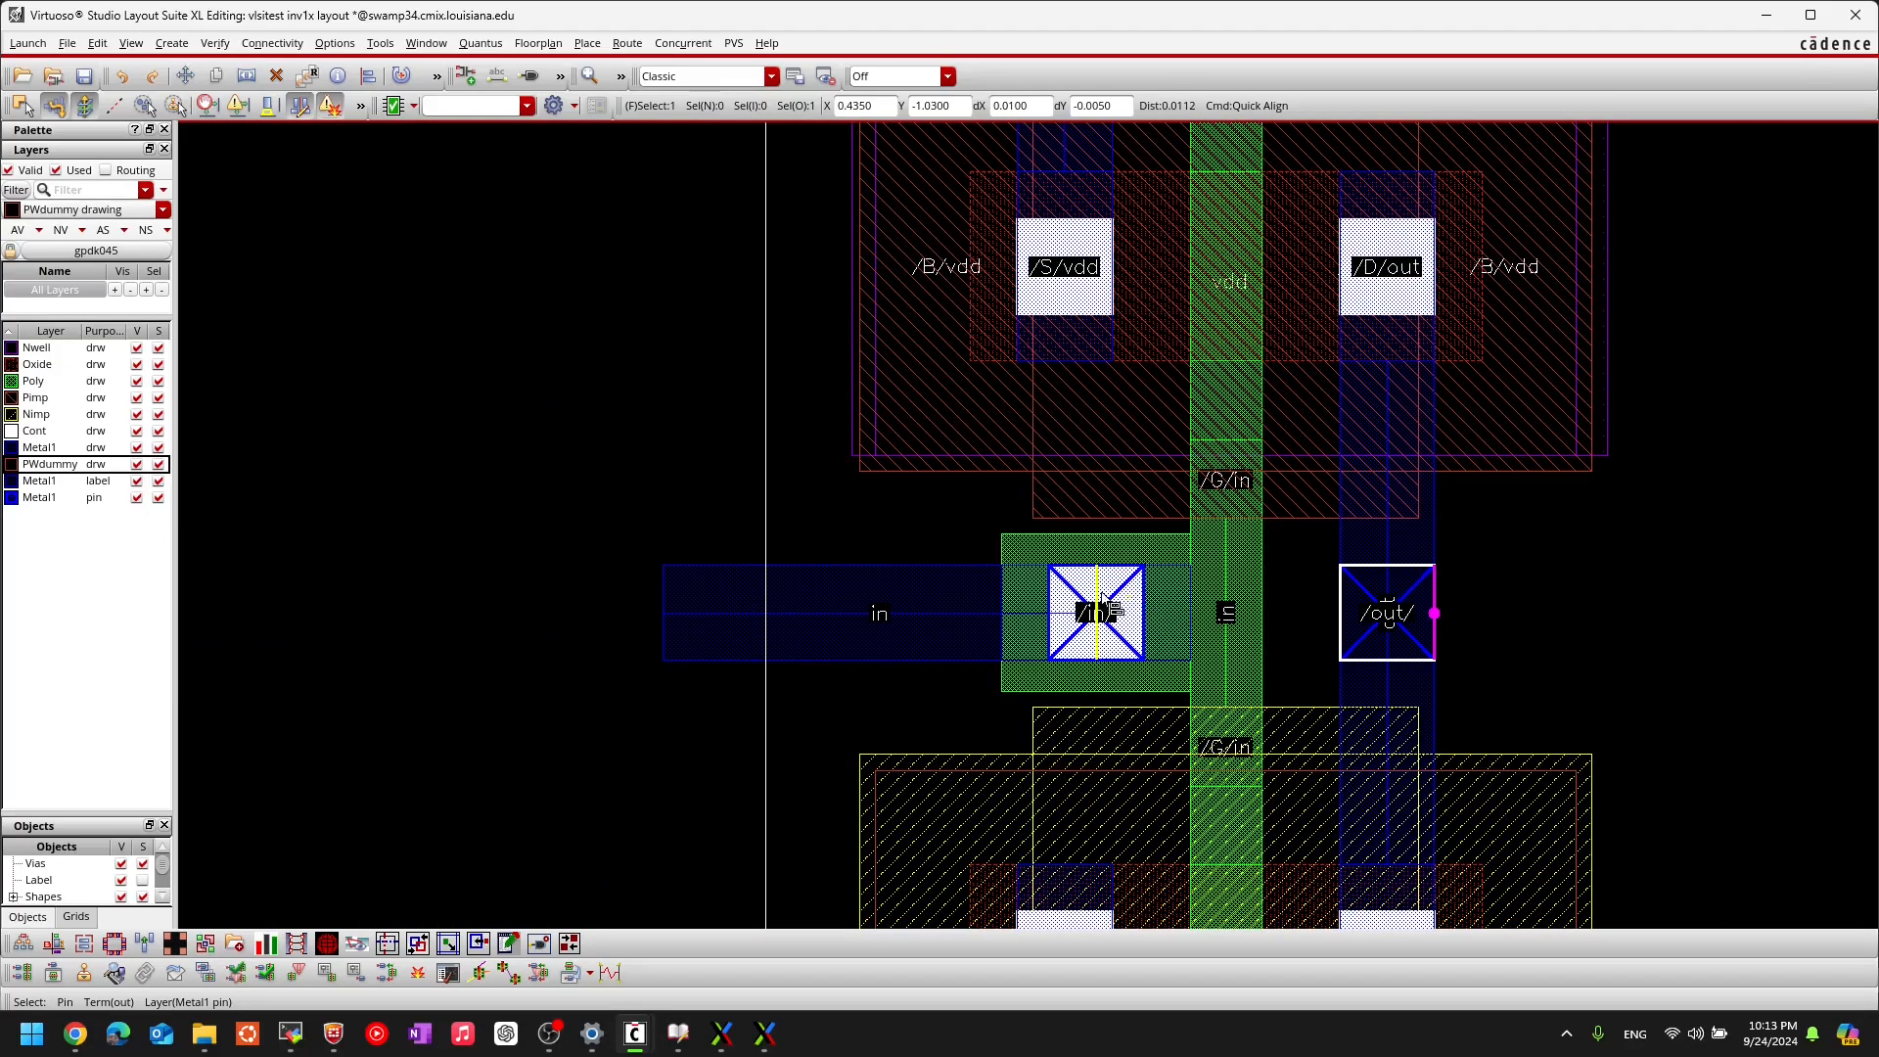
{"action": "scroll", "coordinate": [1103, 599], "scroll_direction": "up", "scroll_amount": 4, "text": "ctrl"}
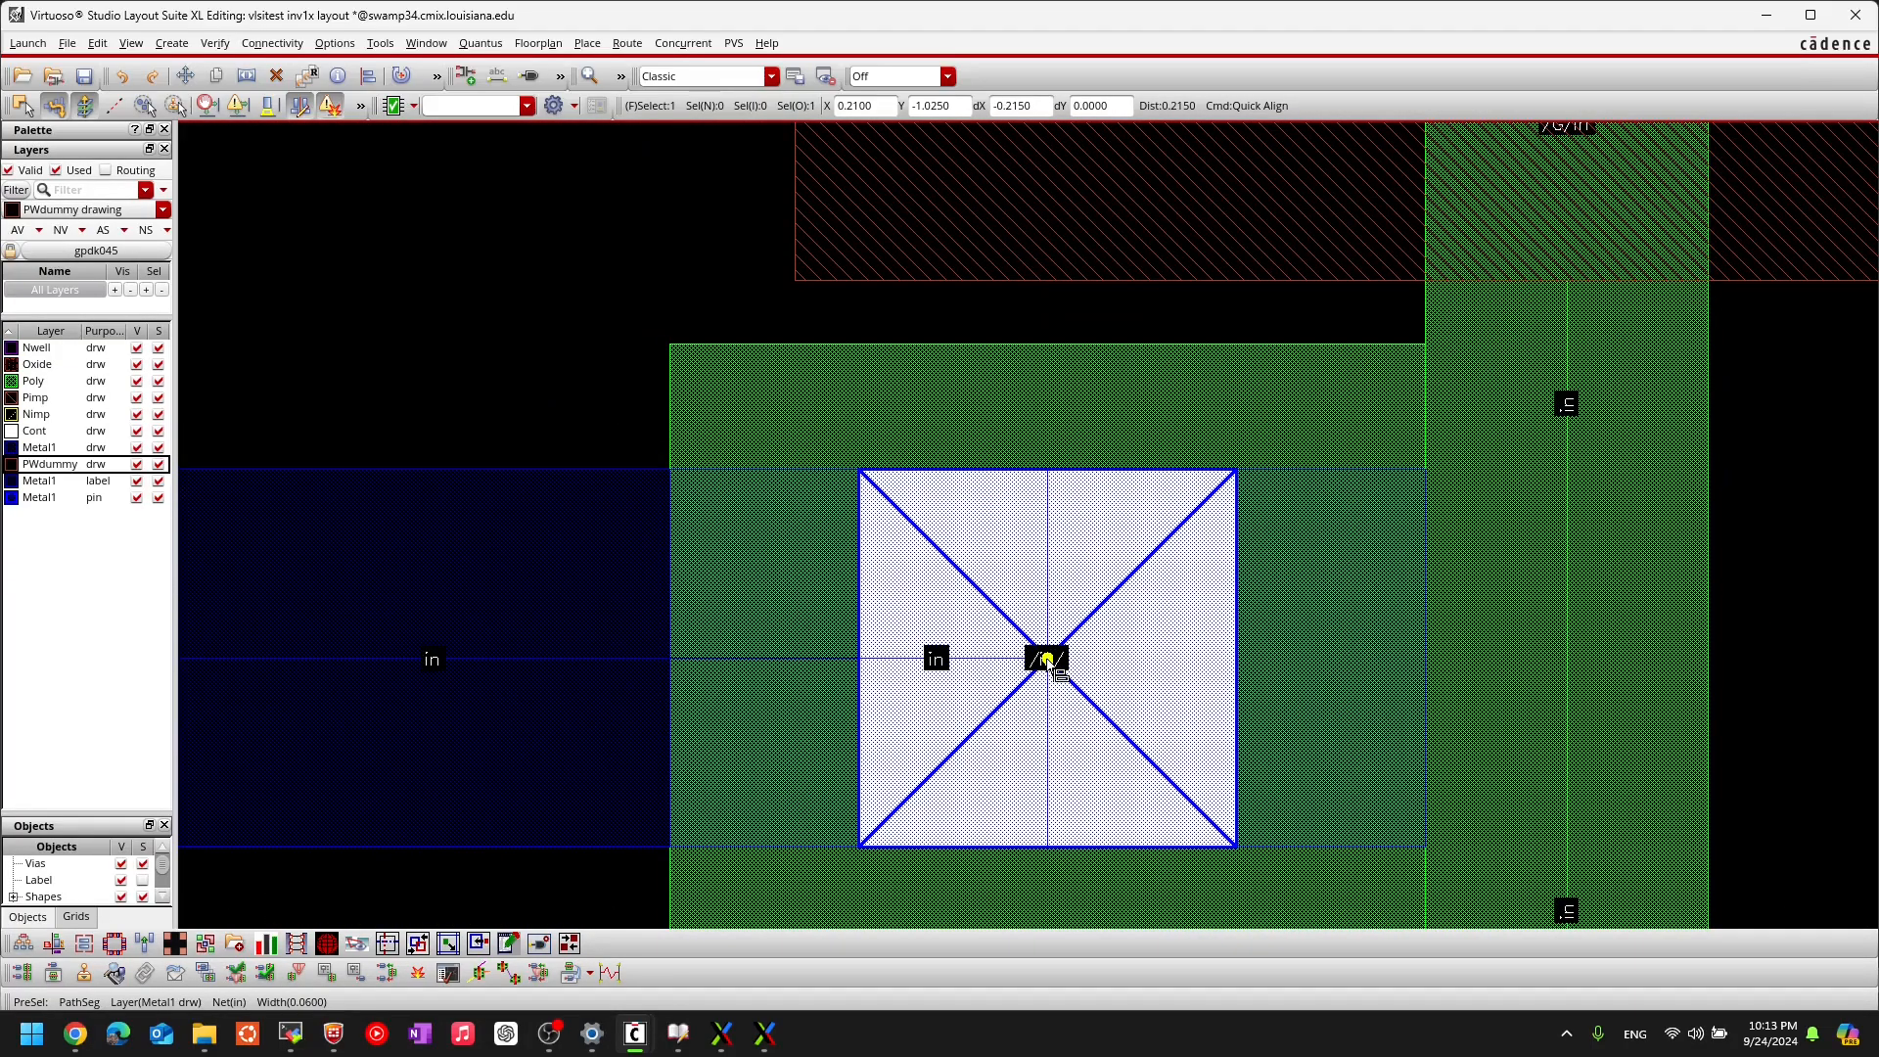
{"action": "left_click", "coordinate": [1235, 662]}
{"action": "scroll", "coordinate": [1324, 721], "scroll_direction": "down", "scroll_amount": 4}
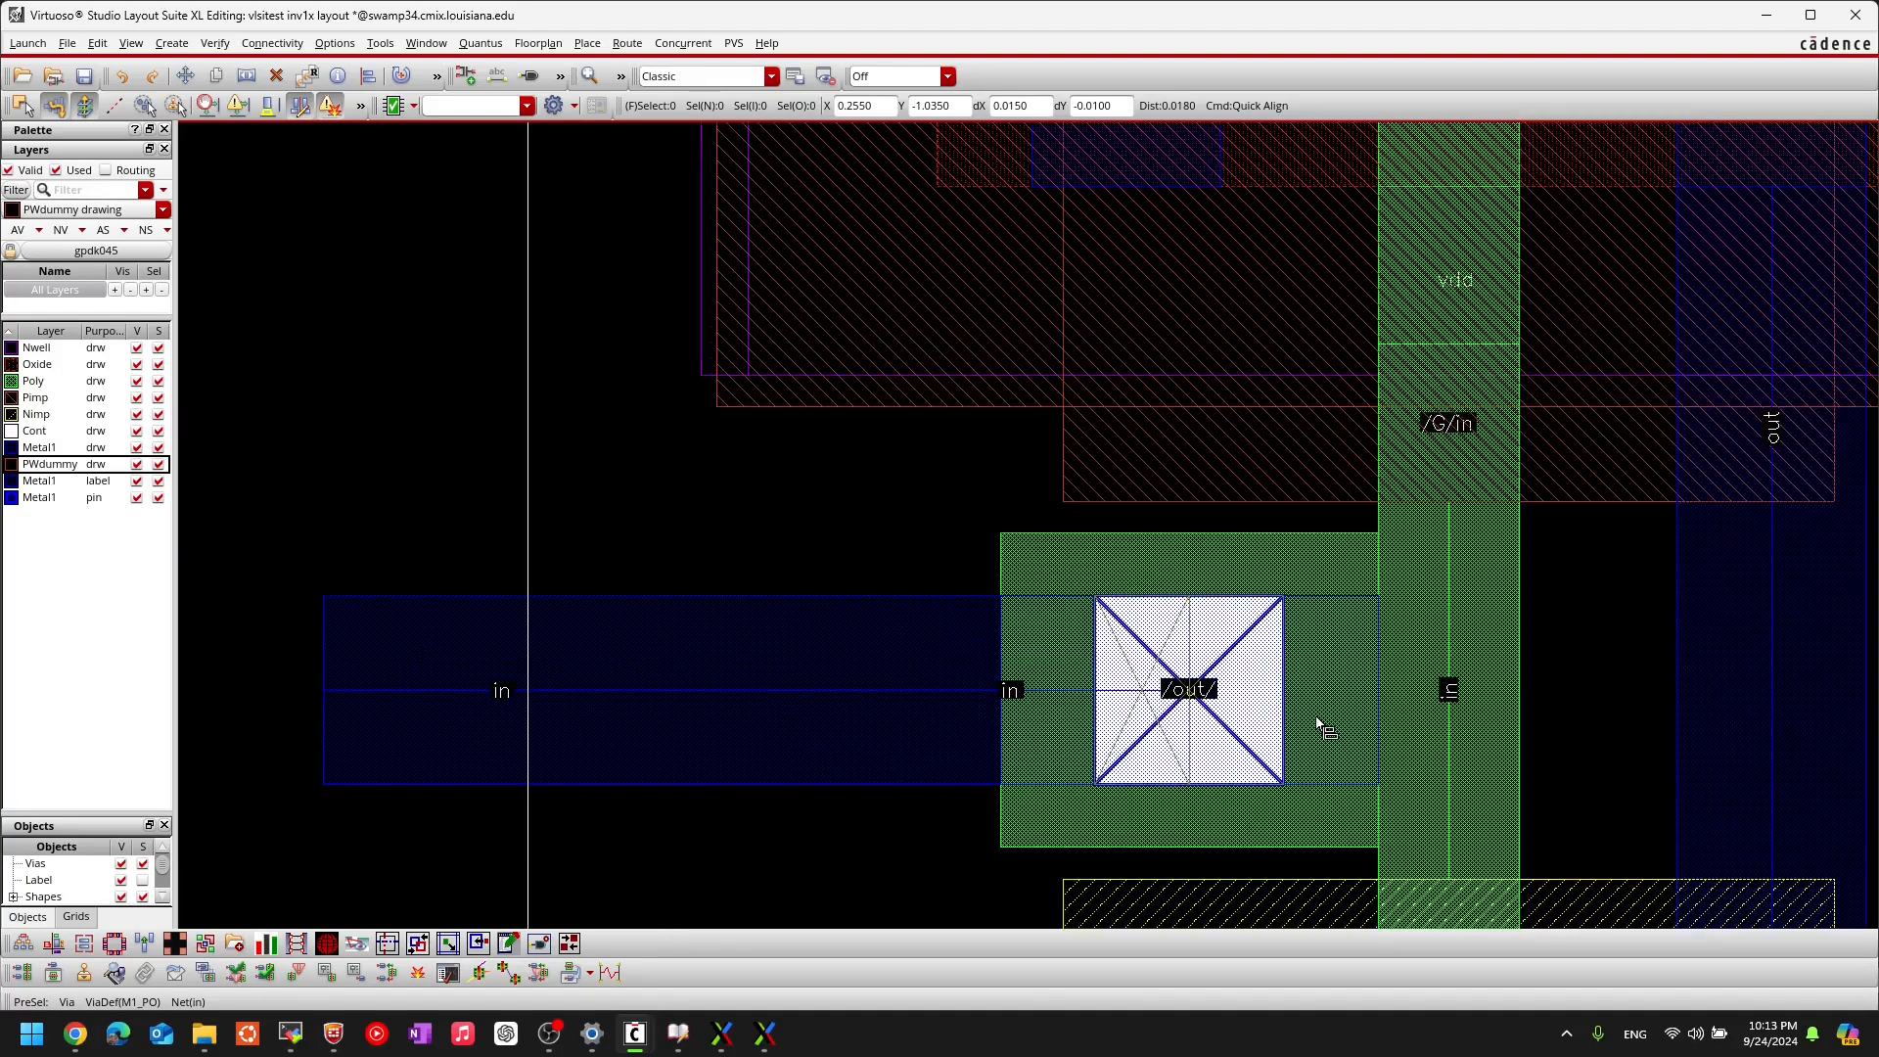
Step: Examine the out pin's position relative to the in pin's contact and the out metal path
{"action": "scroll", "coordinate": [1318, 718], "scroll_direction": "up", "scroll_amount": 3, "text": "ctrl"}
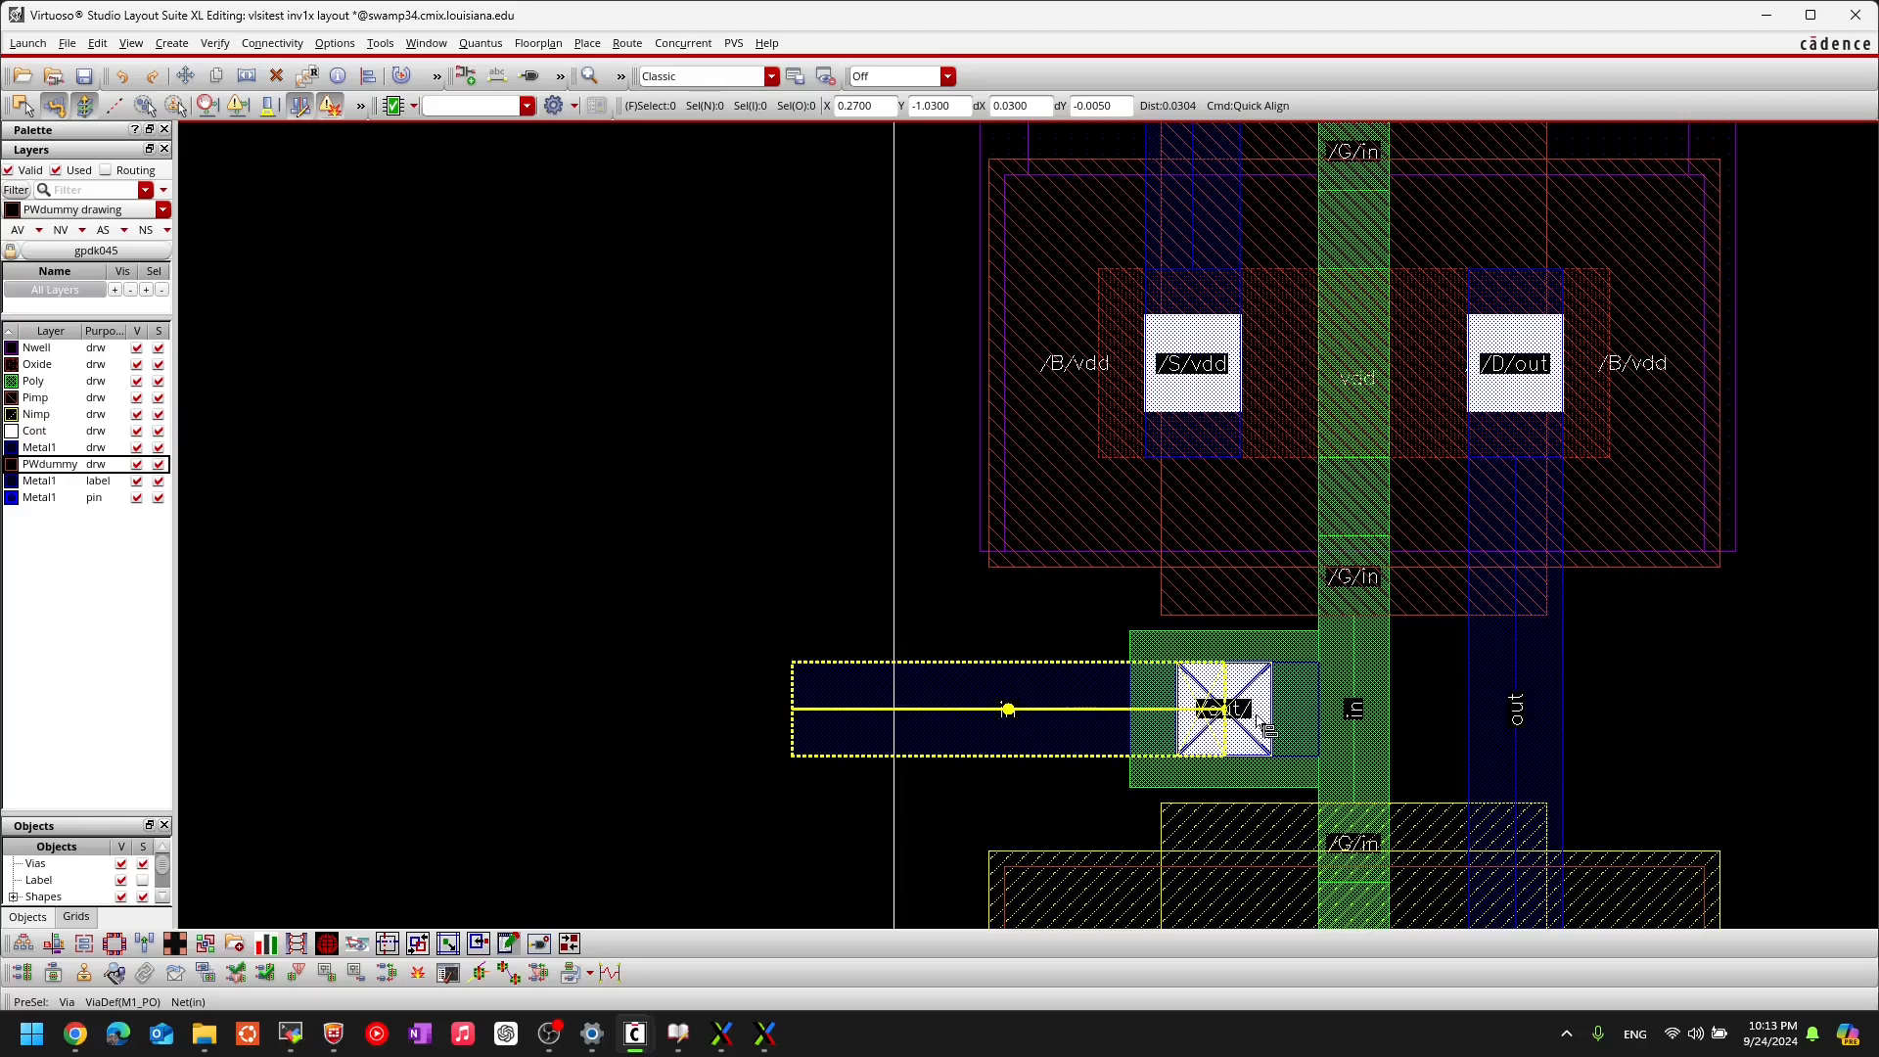
{"action": "scroll", "coordinate": [1229, 734], "scroll_direction": "up", "scroll_amount": 1, "text": "ctrl"}
{"action": "scroll", "coordinate": [1189, 710], "scroll_direction": "up", "scroll_amount": 2, "text": "ctrl"}
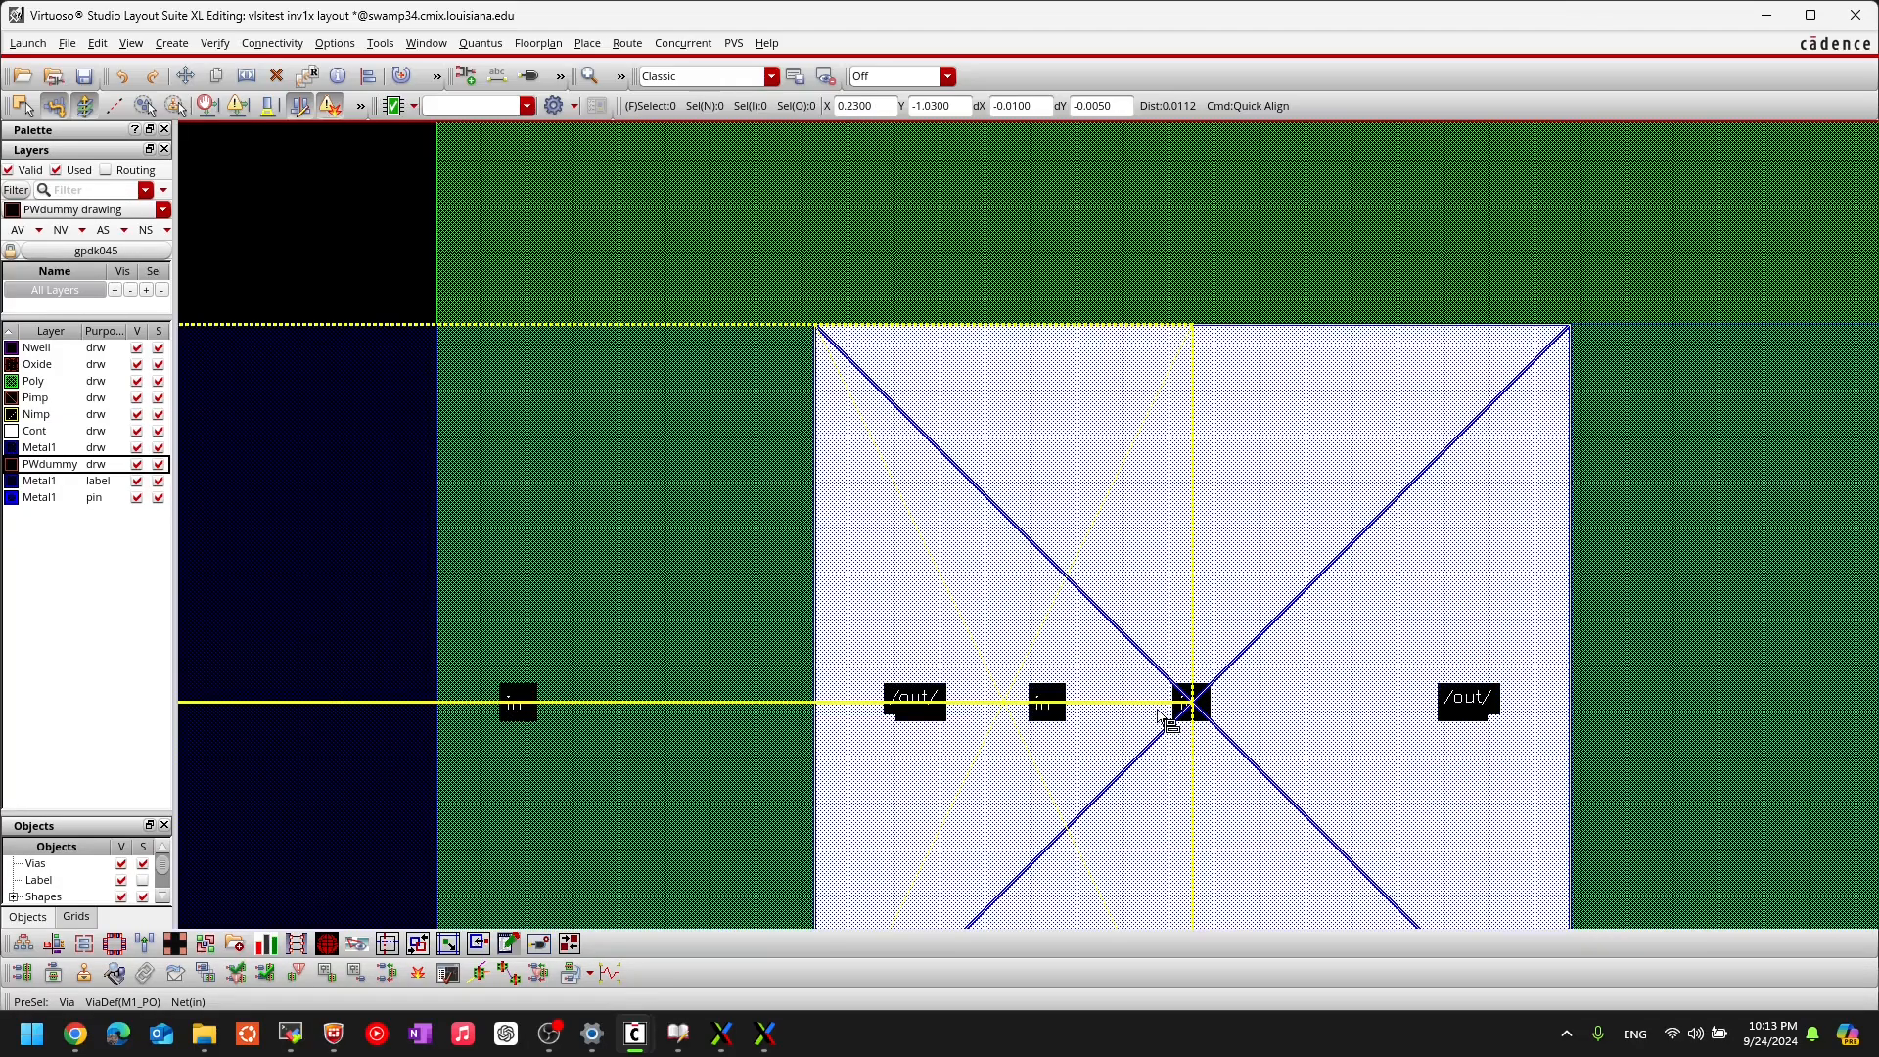
{"action": "scroll", "coordinate": [1158, 718], "scroll_direction": "up", "scroll_amount": 1, "text": "ctrl"}
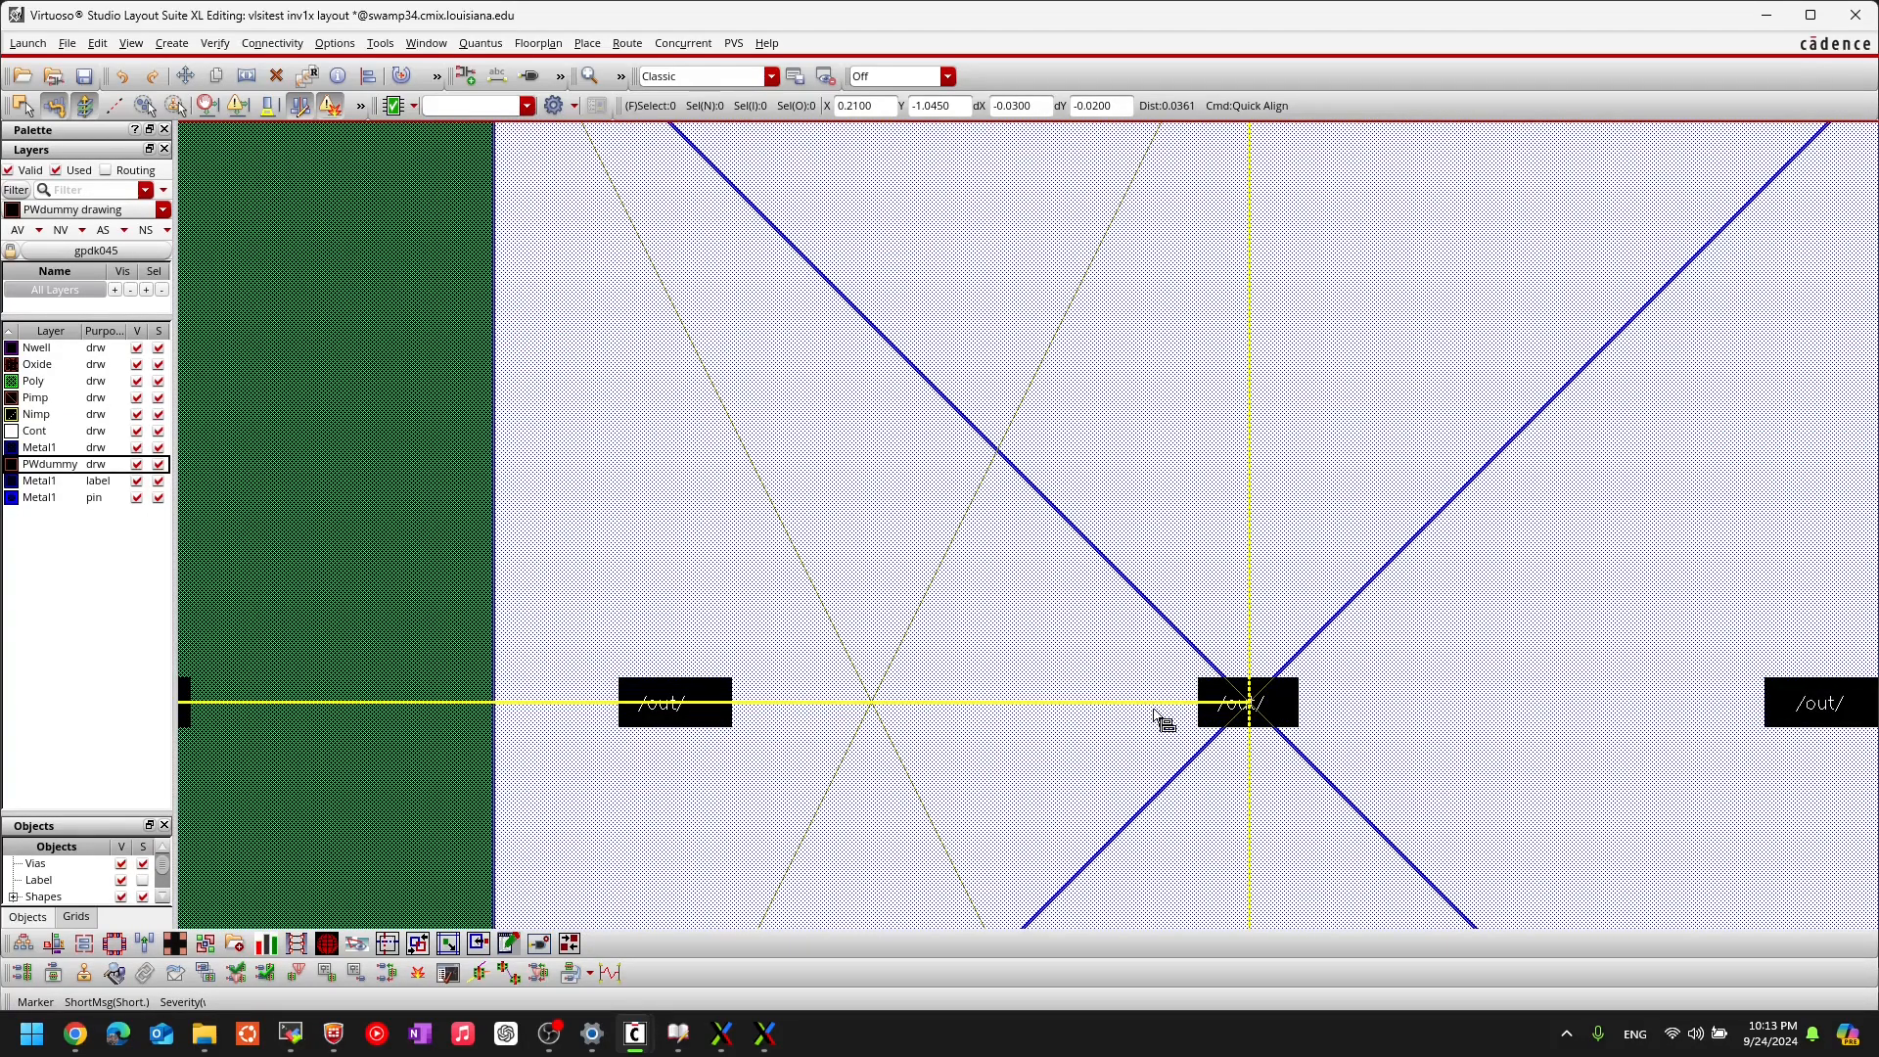
{"action": "scroll", "coordinate": [1158, 717], "scroll_direction": "down", "scroll_amount": 1, "text": "ctrl"}
{"action": "scroll", "coordinate": [1465, 536], "scroll_direction": "down", "scroll_amount": 5, "text": "ctrl"}
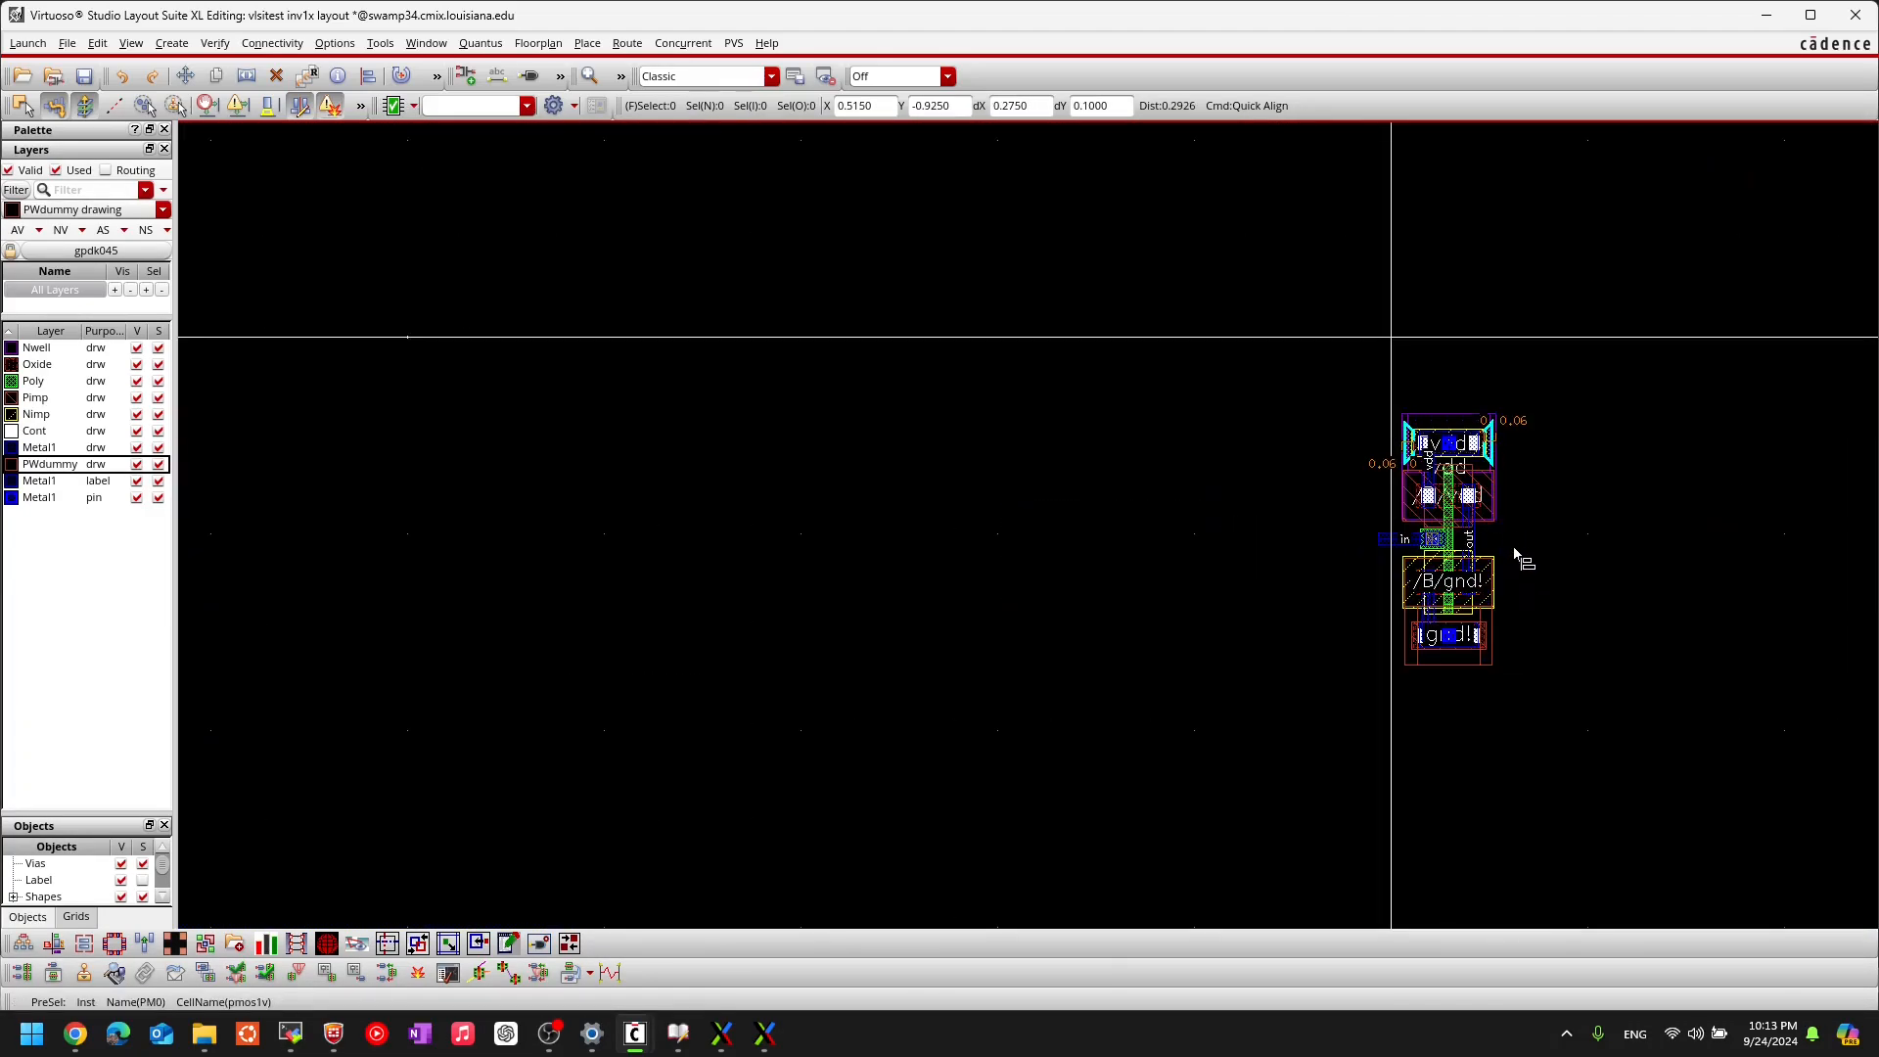
{"action": "scroll", "coordinate": [1515, 545], "scroll_direction": "up", "scroll_amount": 1, "text": "ctrl"}
{"action": "scroll", "coordinate": [1463, 511], "scroll_direction": "up", "scroll_amount": 1, "text": "ctrl"}
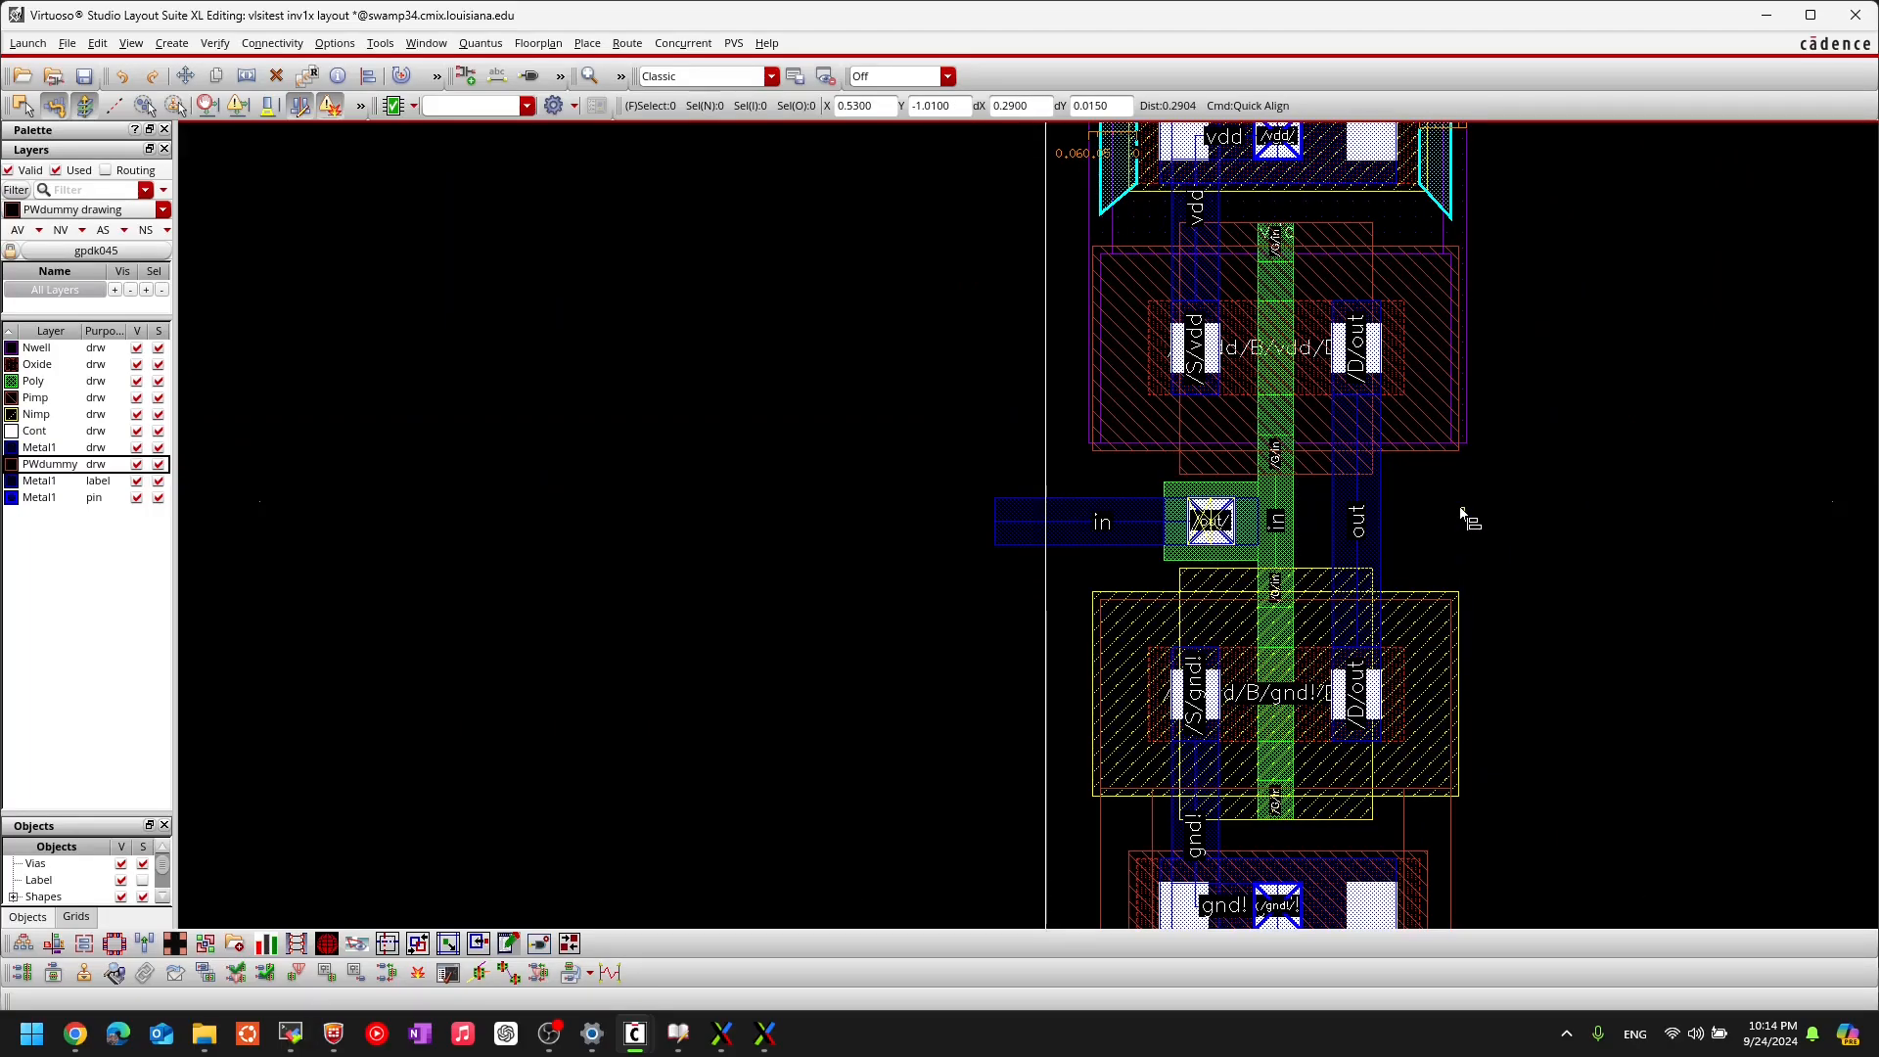
{"action": "scroll", "coordinate": [1462, 512], "scroll_direction": "up", "scroll_amount": 1, "text": "ctrl"}
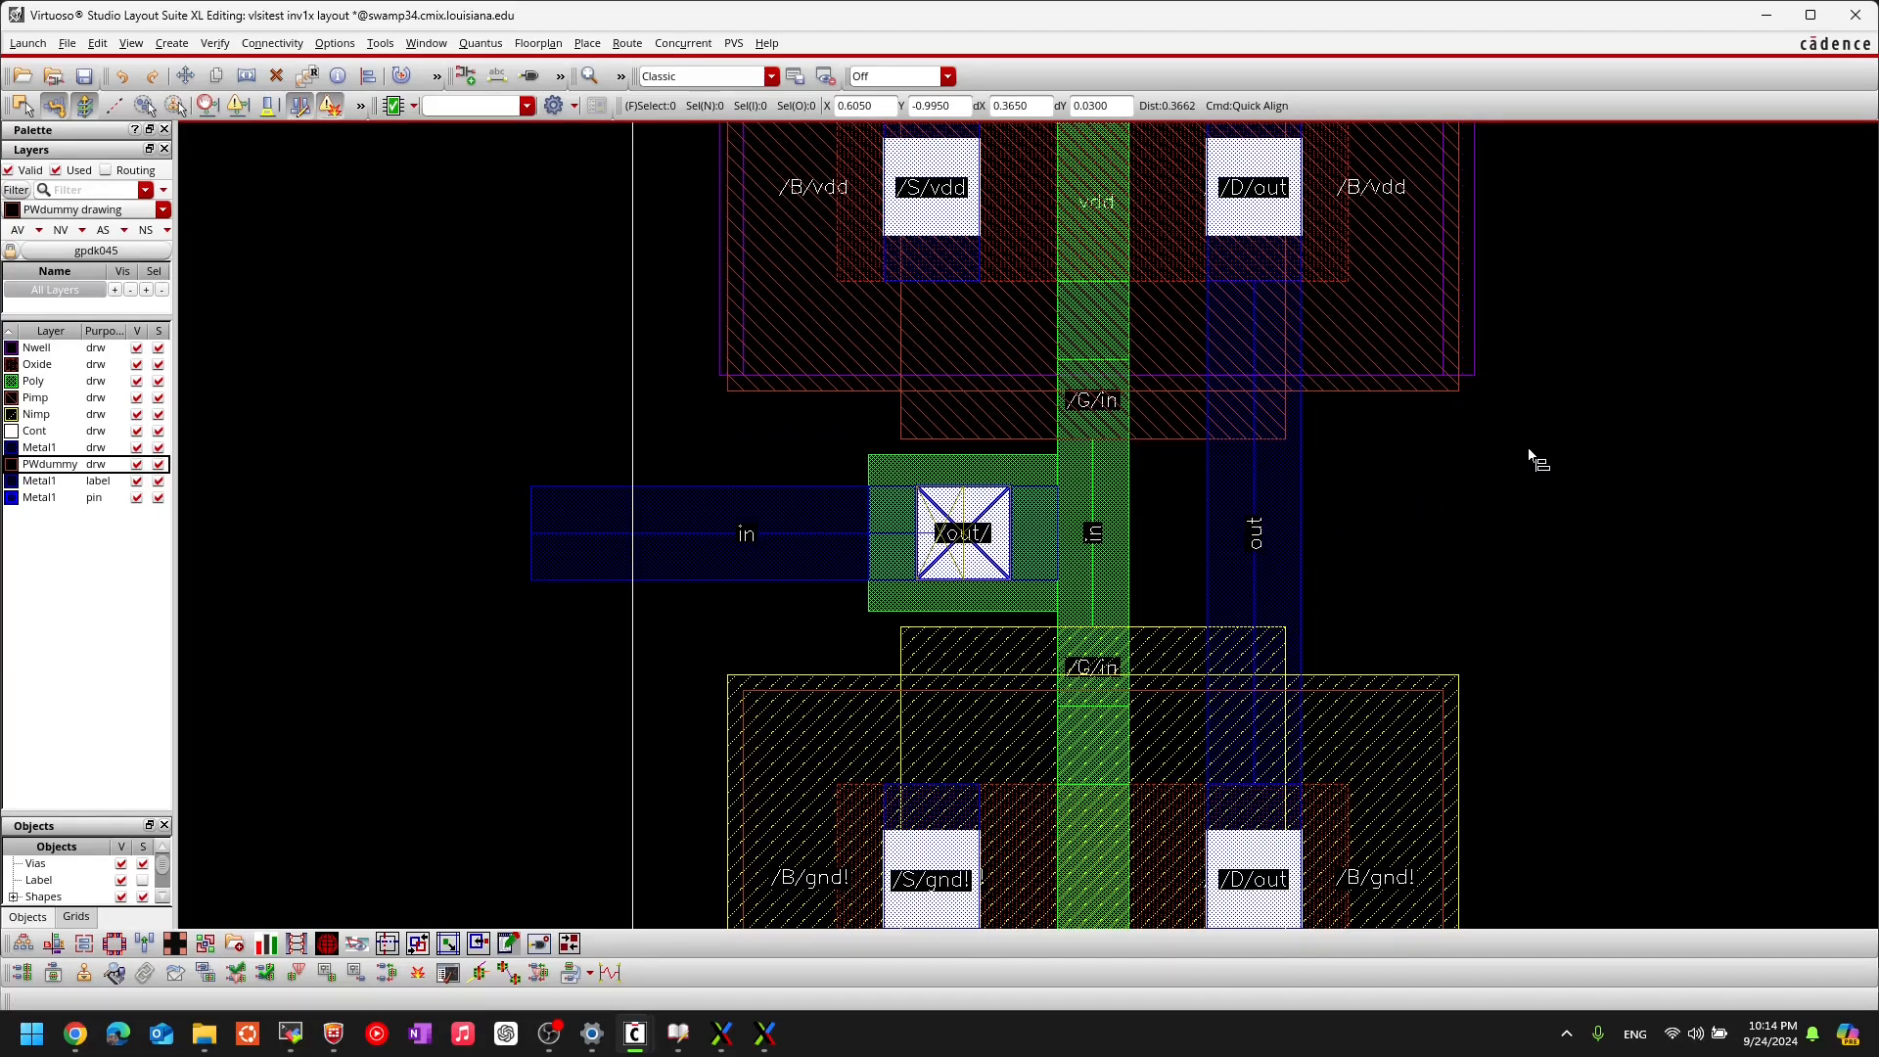
Step: Undo the last Quick Align of the out pin
{"action": "key", "text": "Escape"}
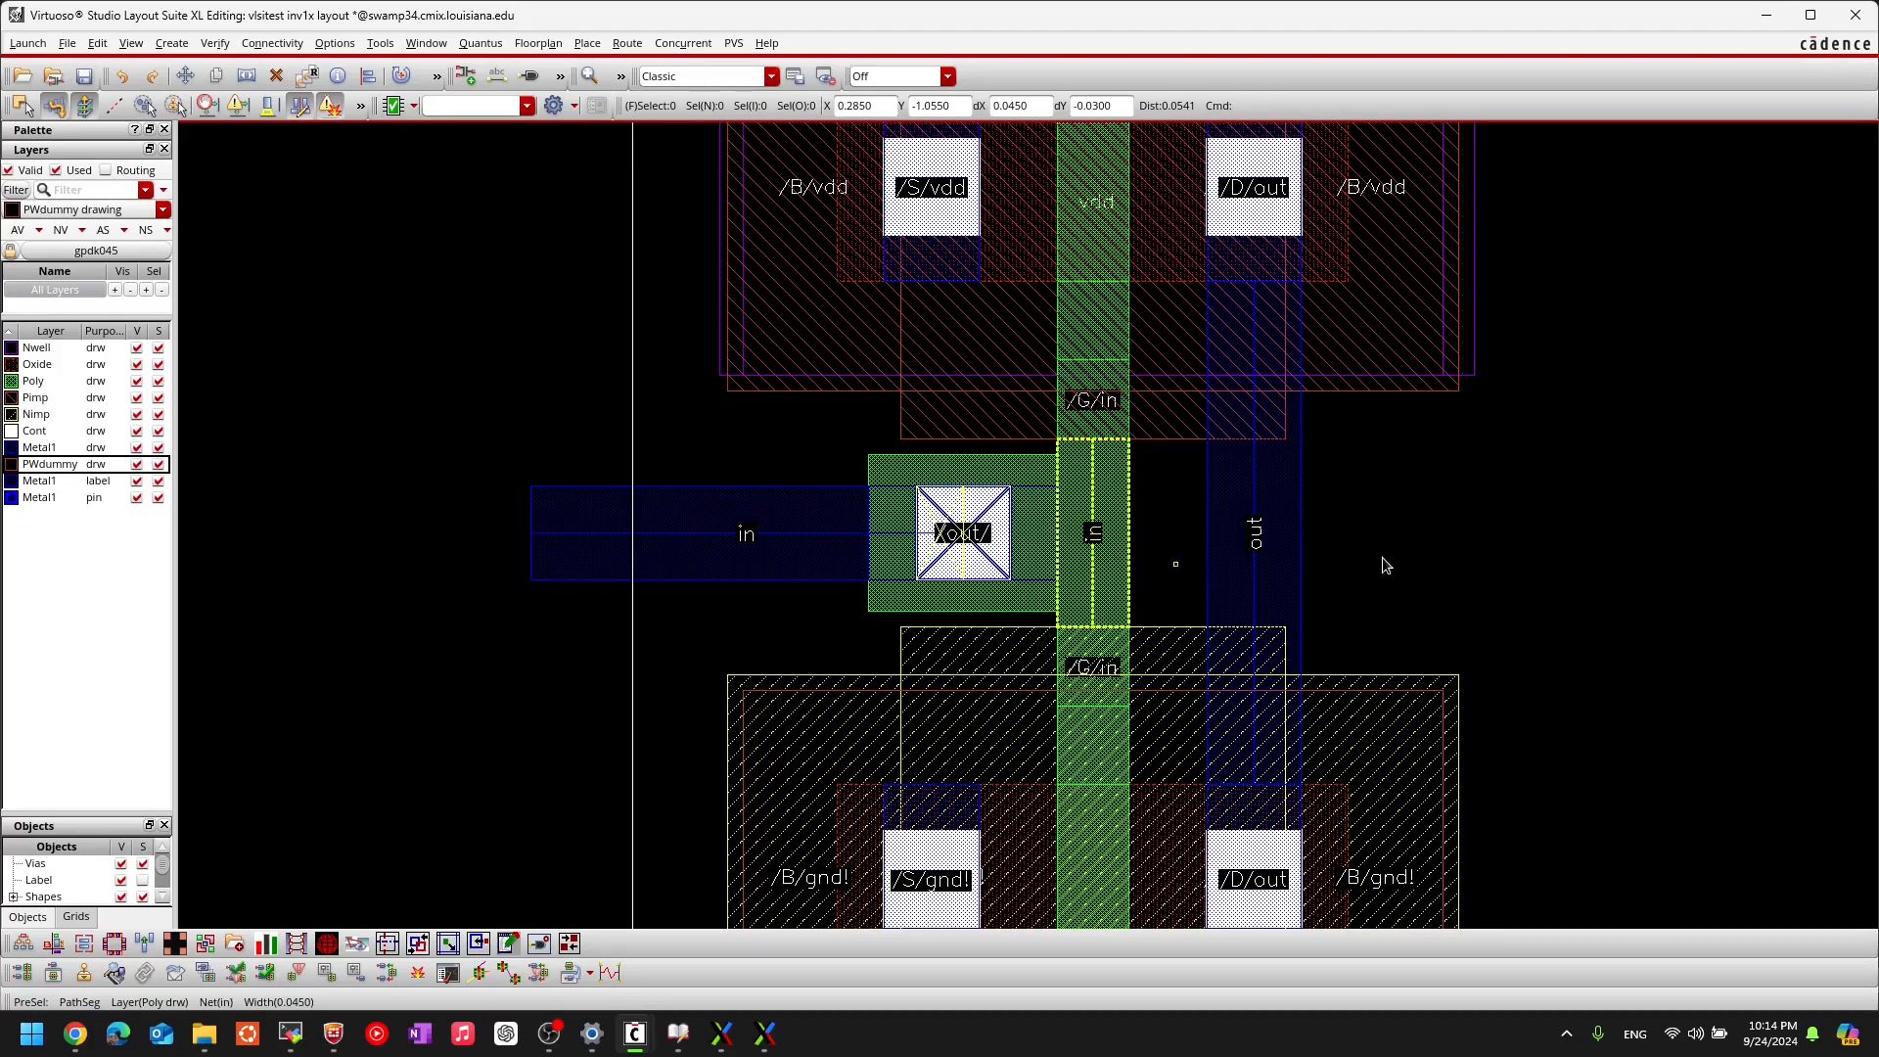
{"action": "key", "text": "u"}
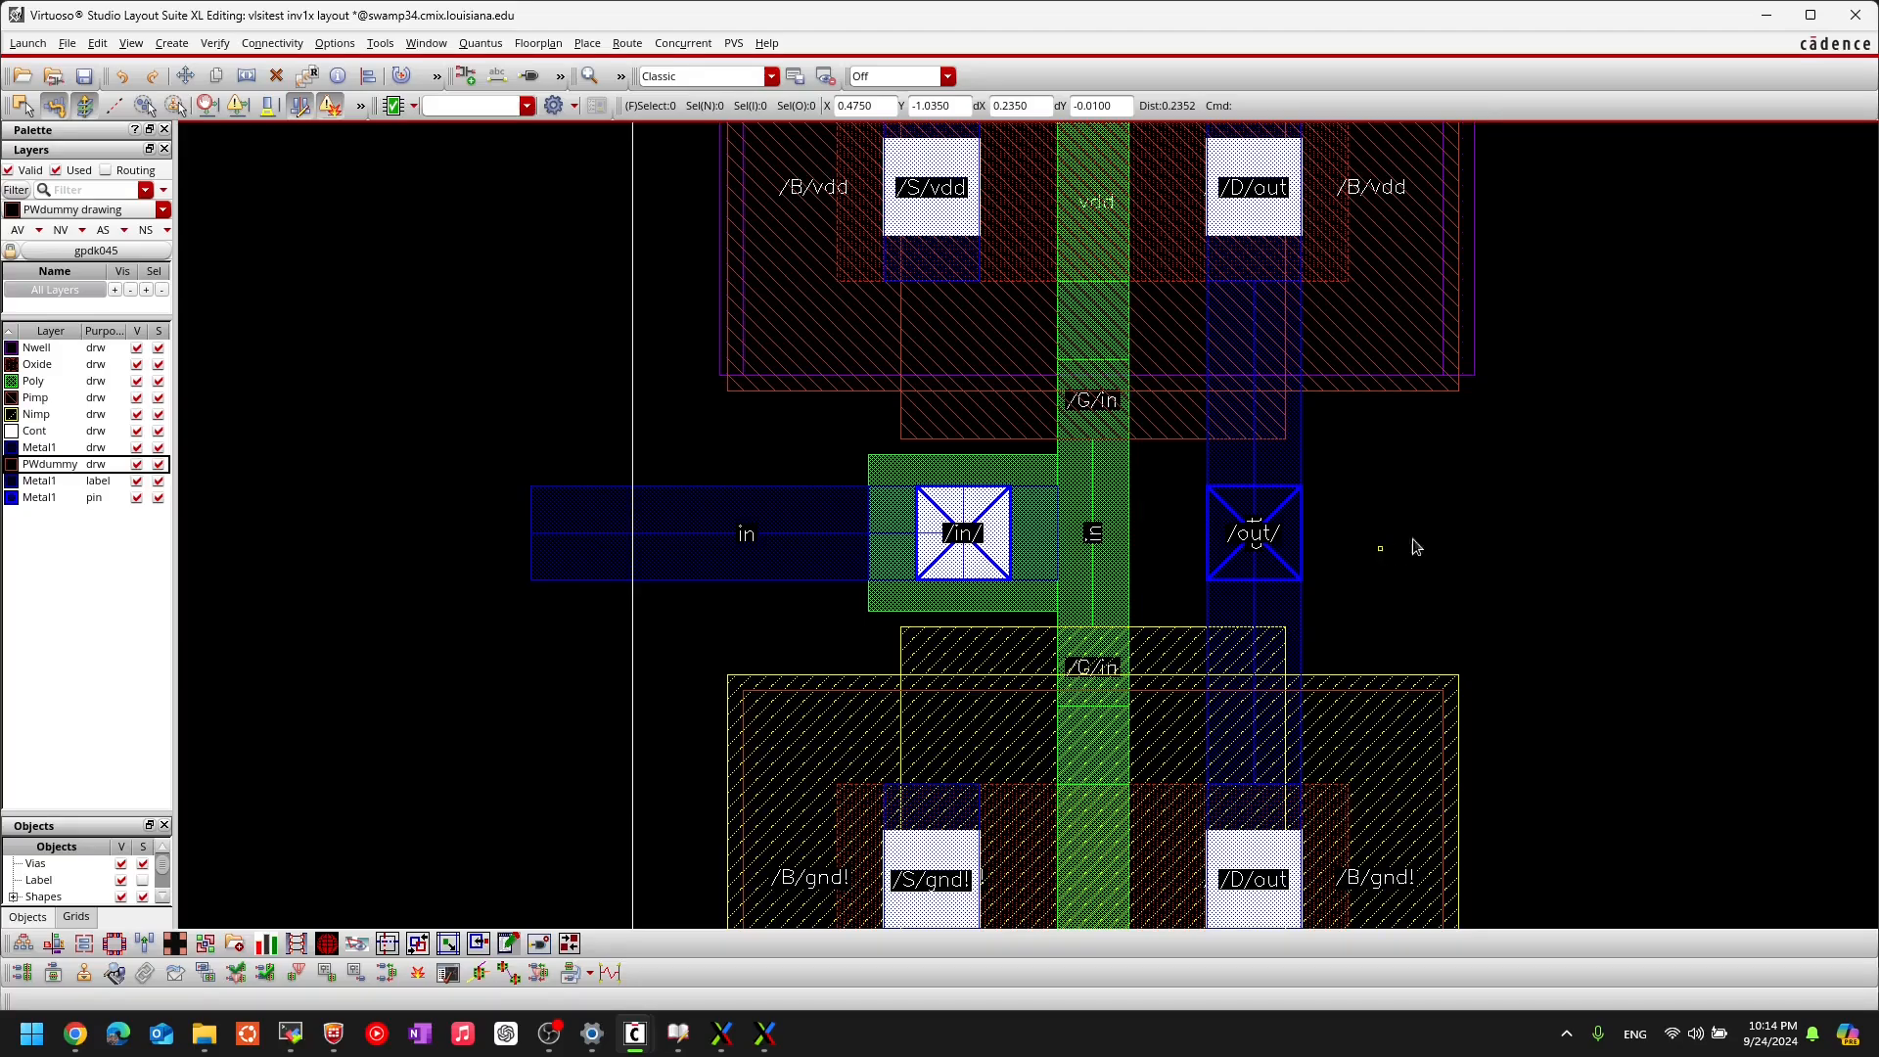
{"action": "scroll", "coordinate": [537, 354], "scroll_direction": "down", "scroll_amount": 6}
{"action": "middle_click_drag", "start_coordinate": [450, 303], "coordinate": [746, 405]}
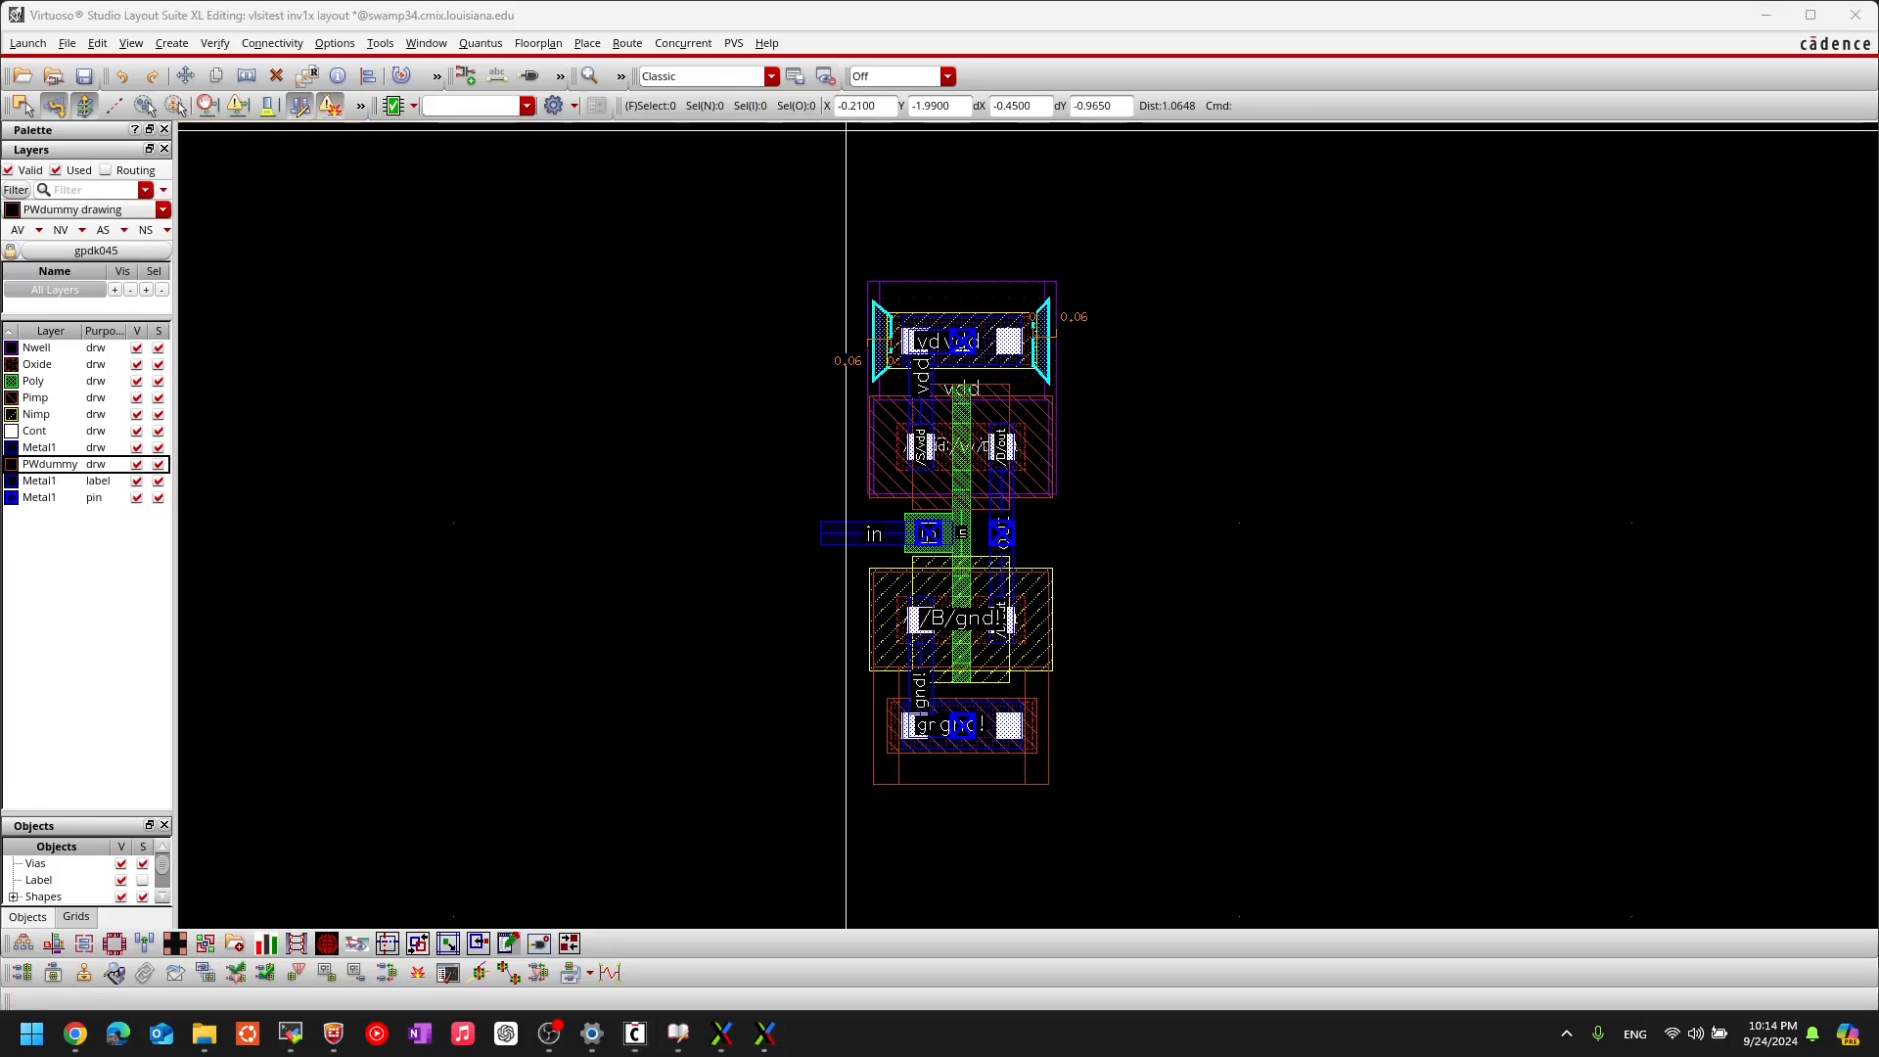
Step: Rerun the PVS DRC check on the inv1x layout, saving the modified cell view before the run
{"action": "left_click", "coordinate": [769, 1032]}
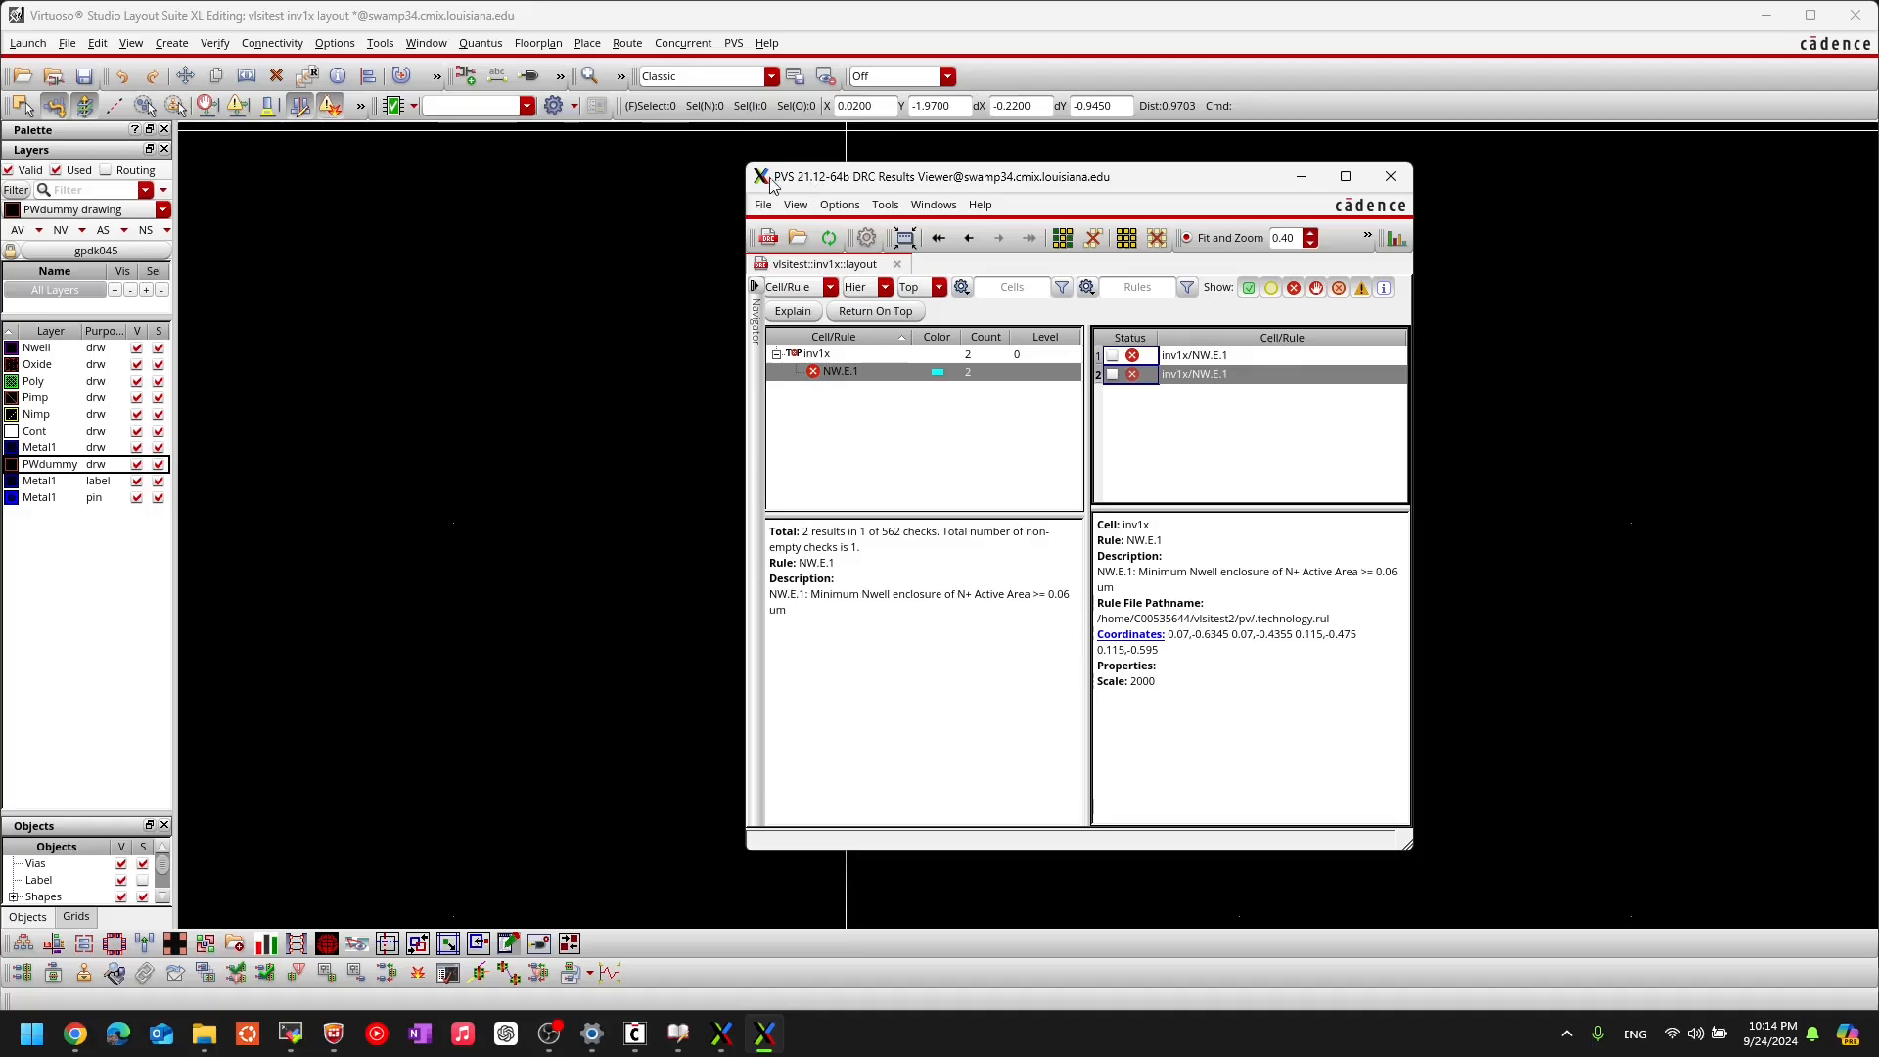
{"action": "left_click", "coordinate": [721, 1032]}
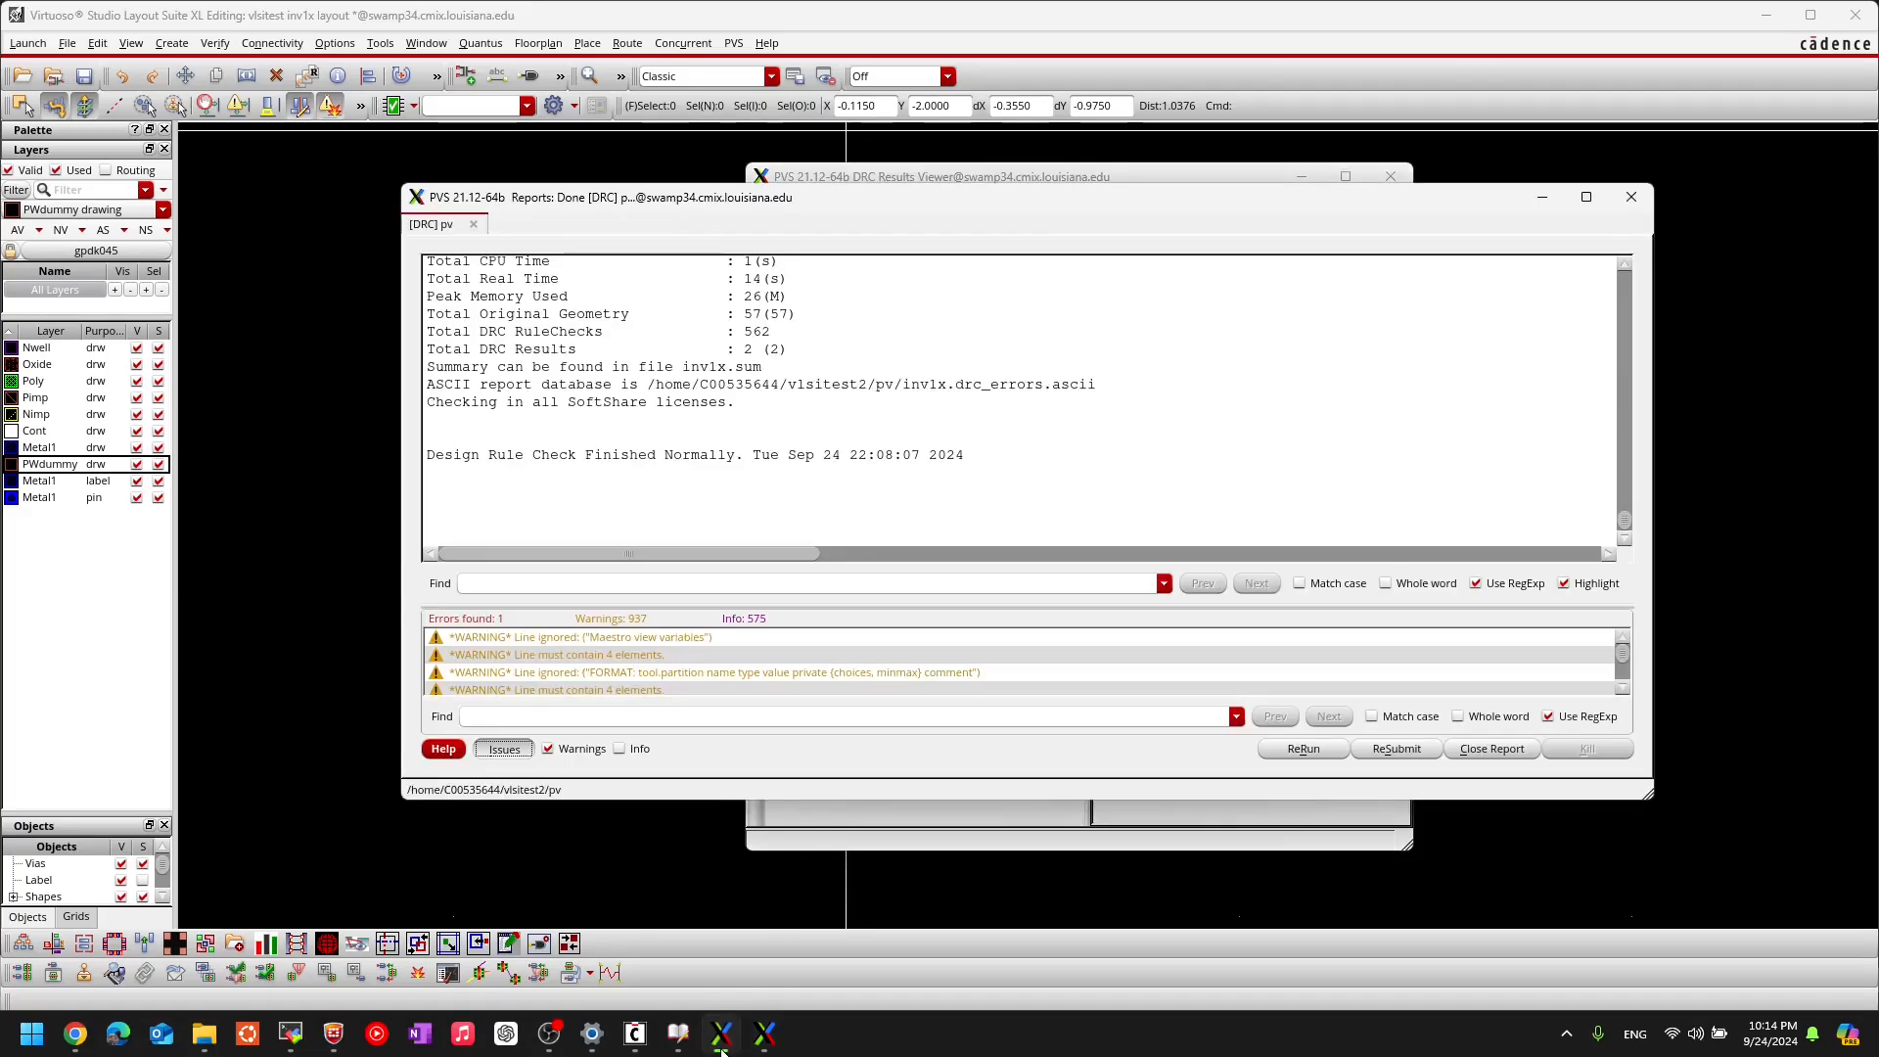
{"action": "left_click", "coordinate": [1307, 751]}
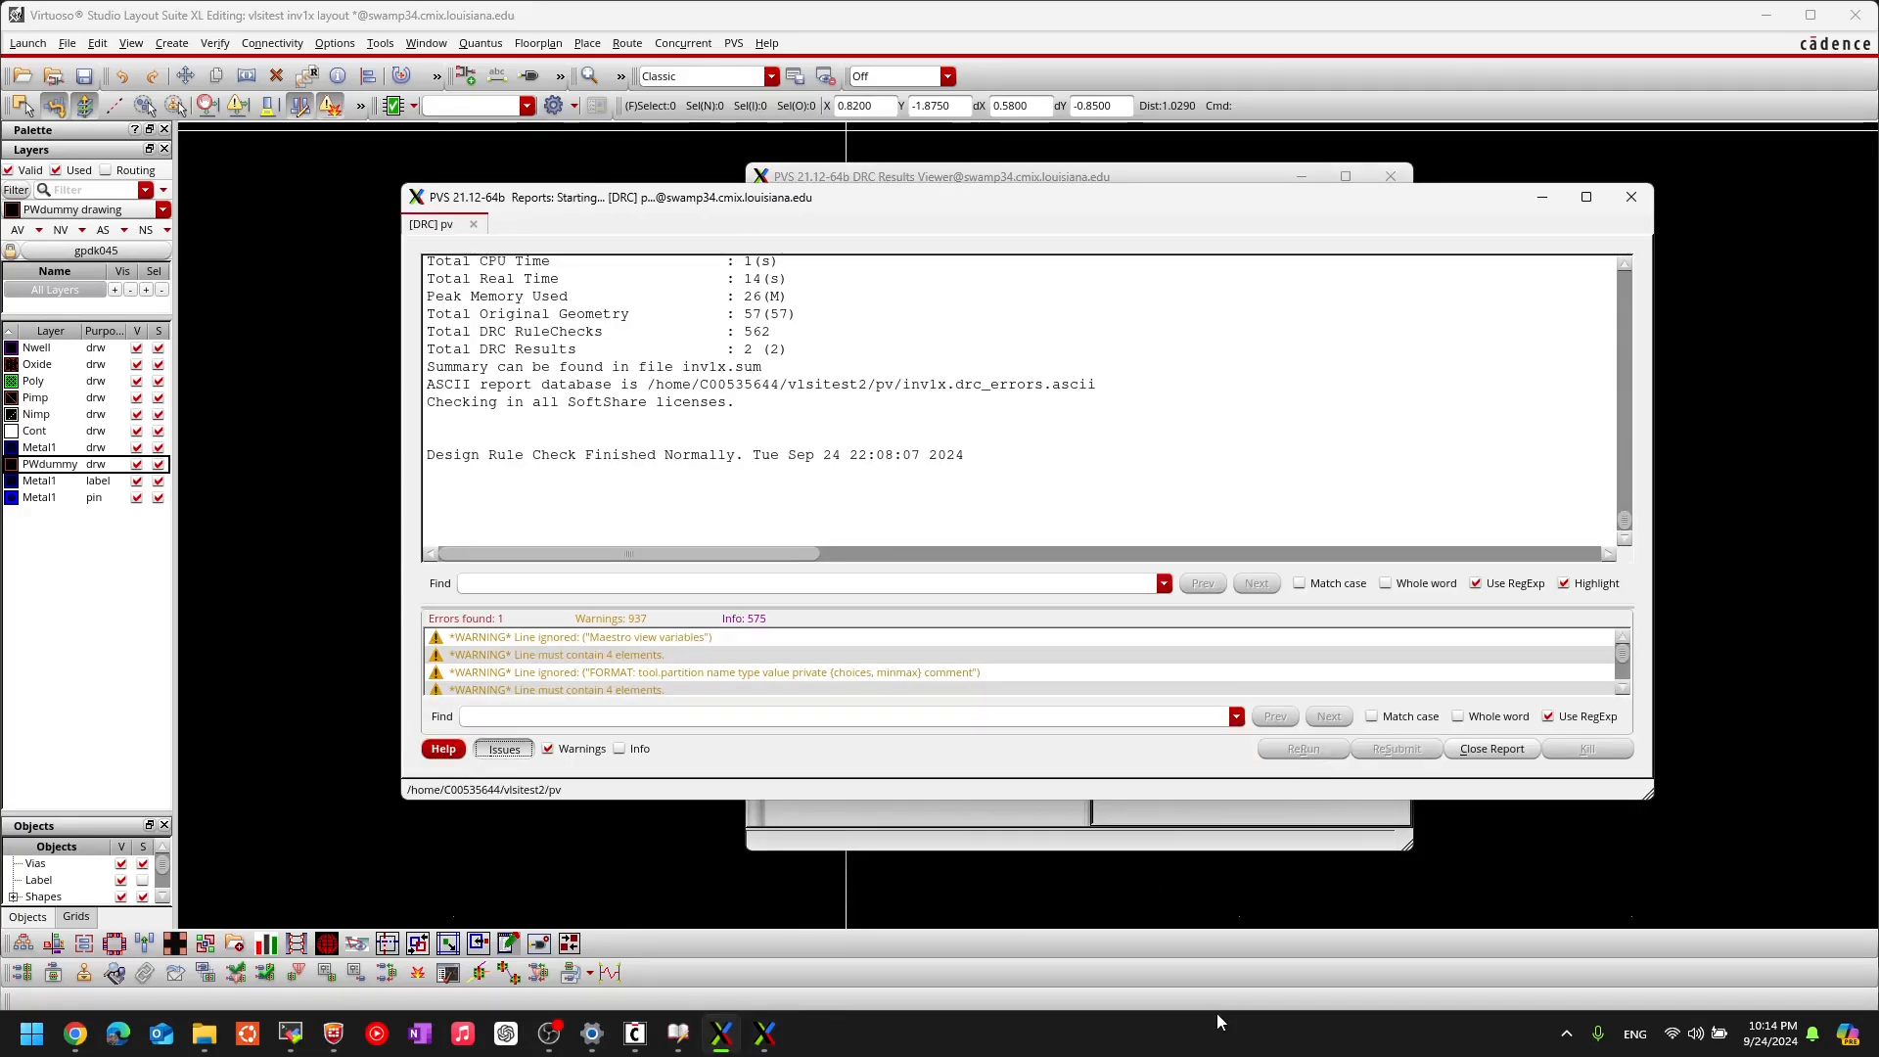
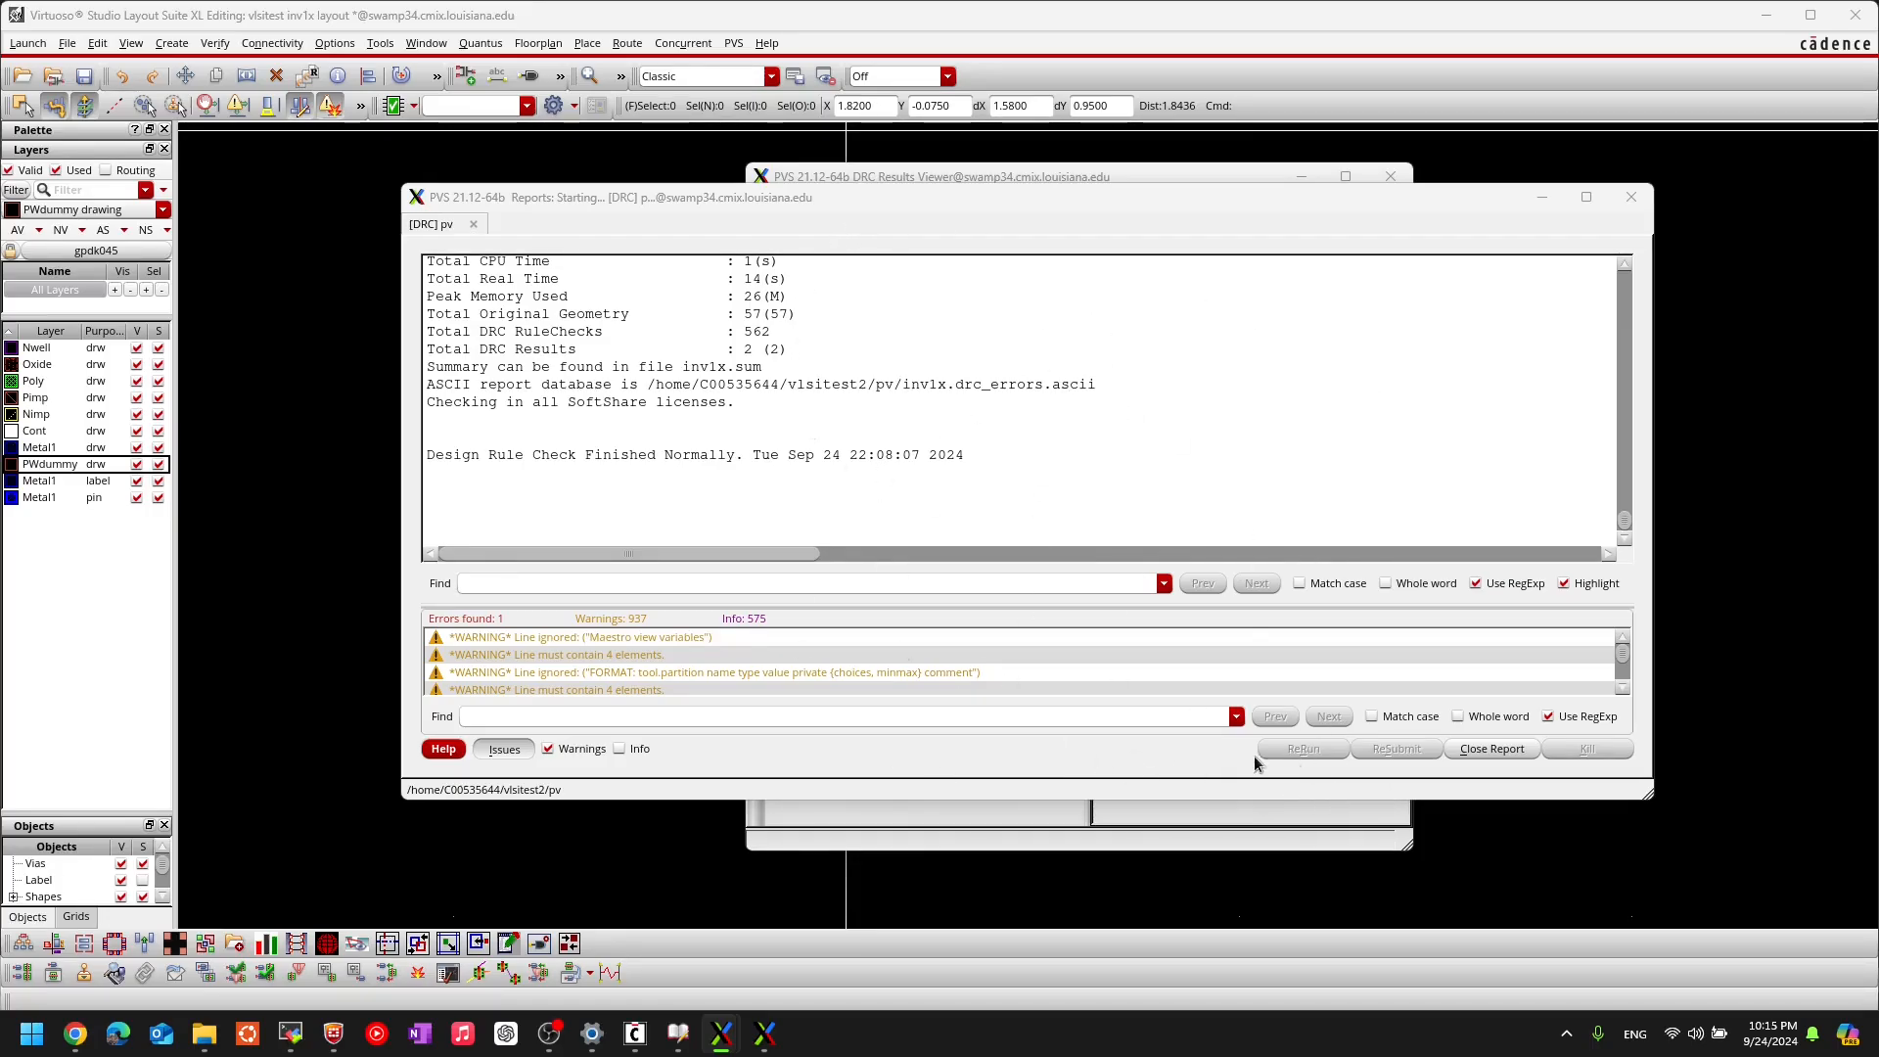
{"action": "left_click", "coordinate": [1127, 177]}
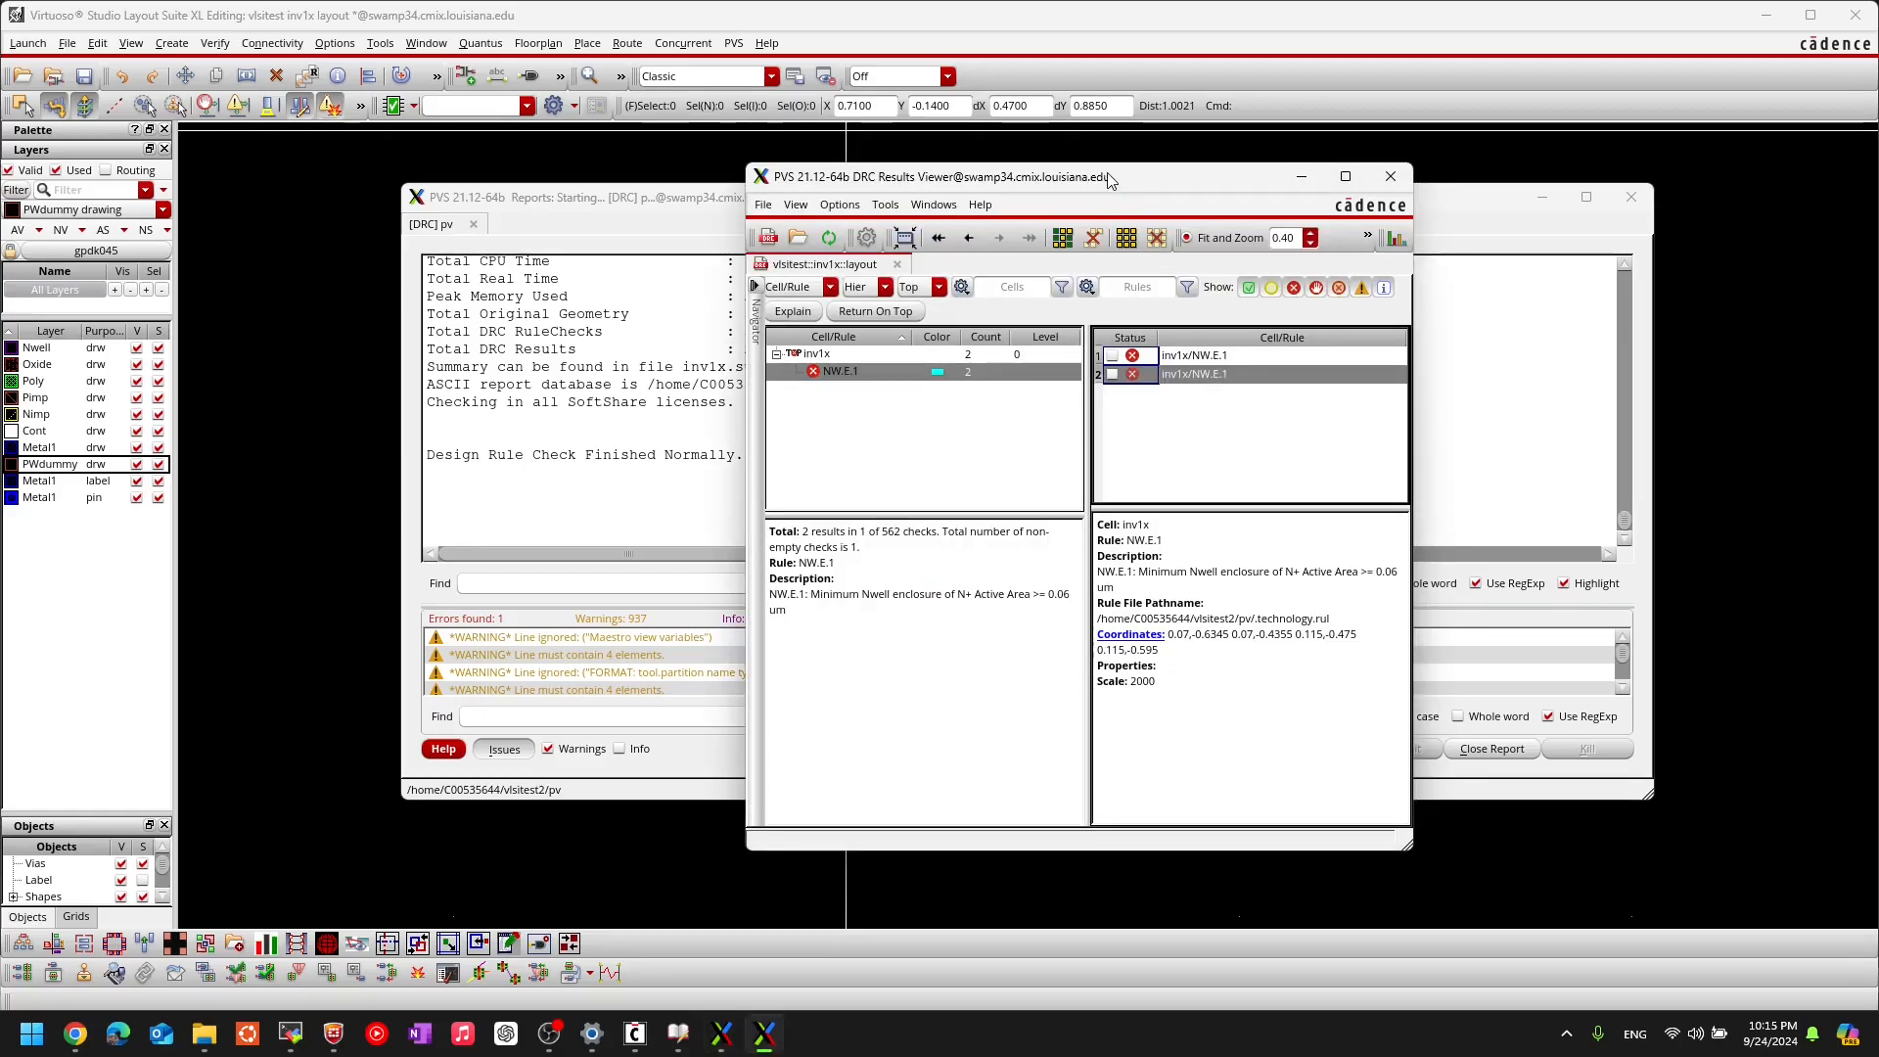
{"action": "left_click_drag", "start_coordinate": [1110, 179], "coordinate": [789, 184]}
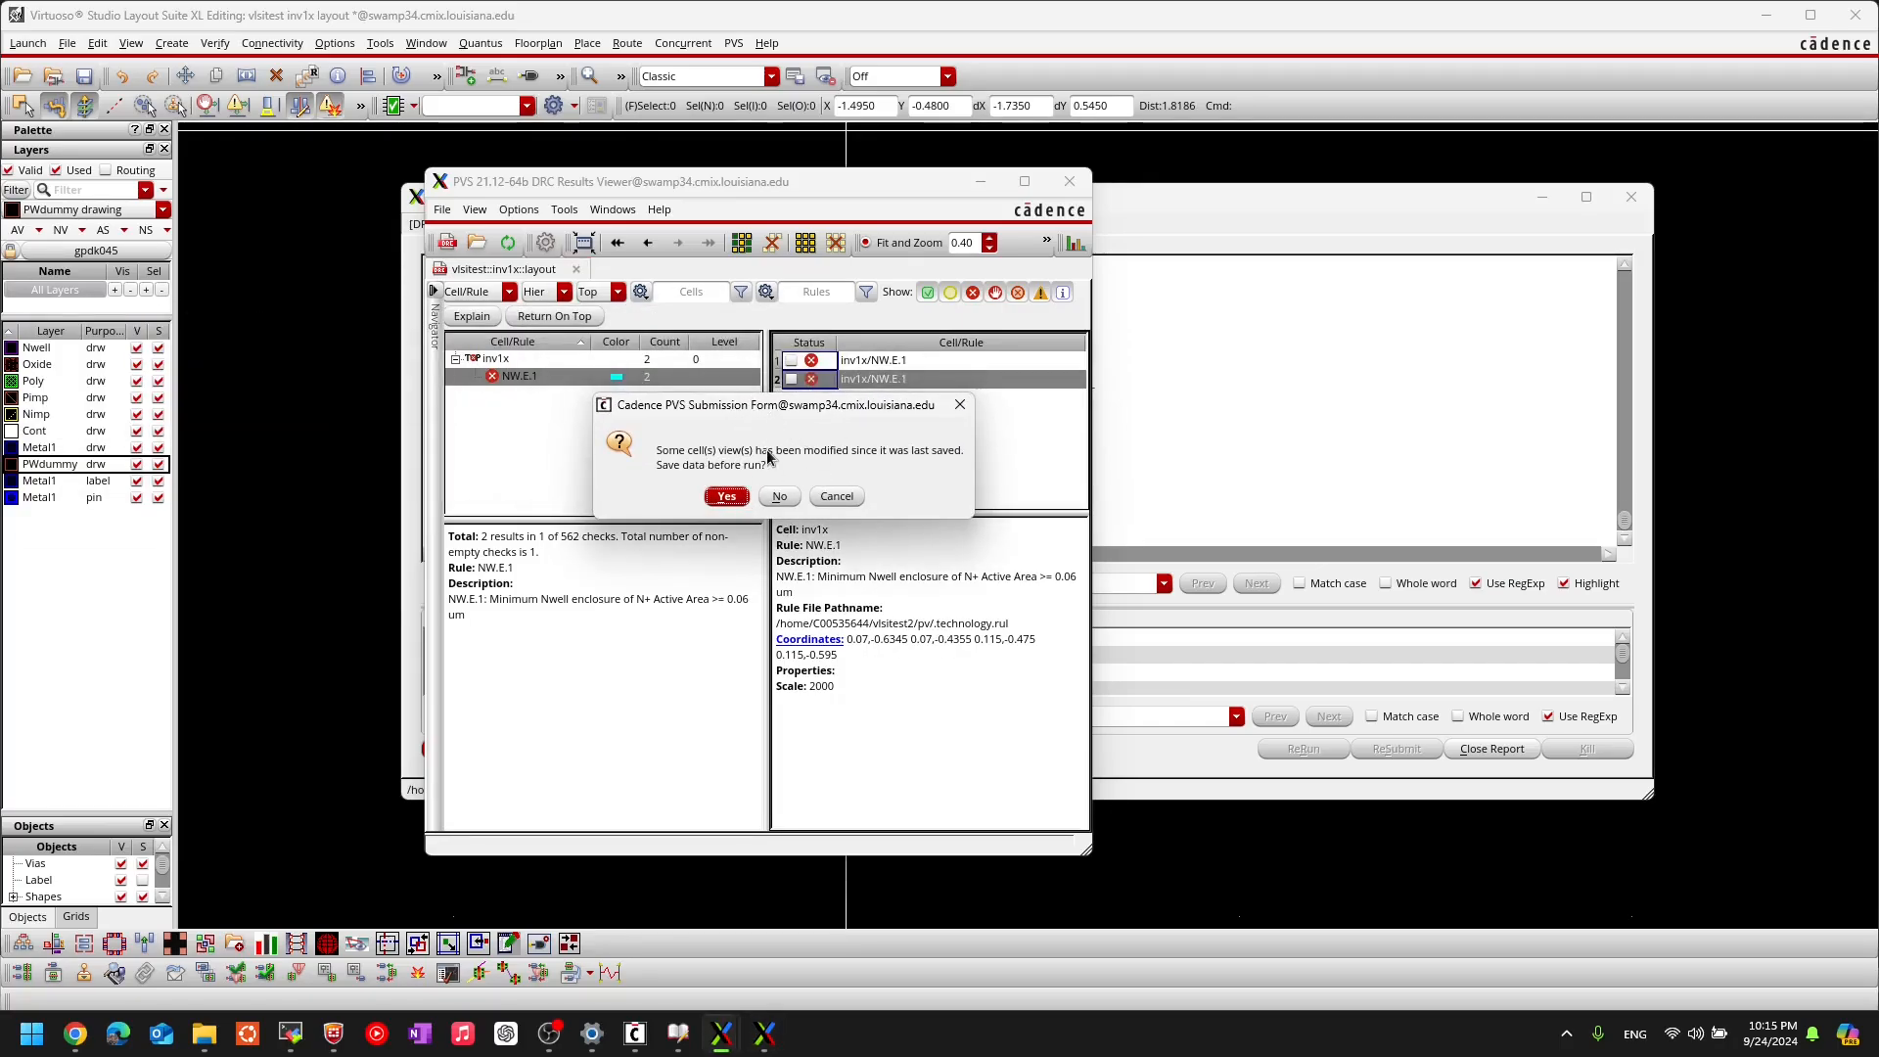
{"action": "left_click", "coordinate": [725, 500]}
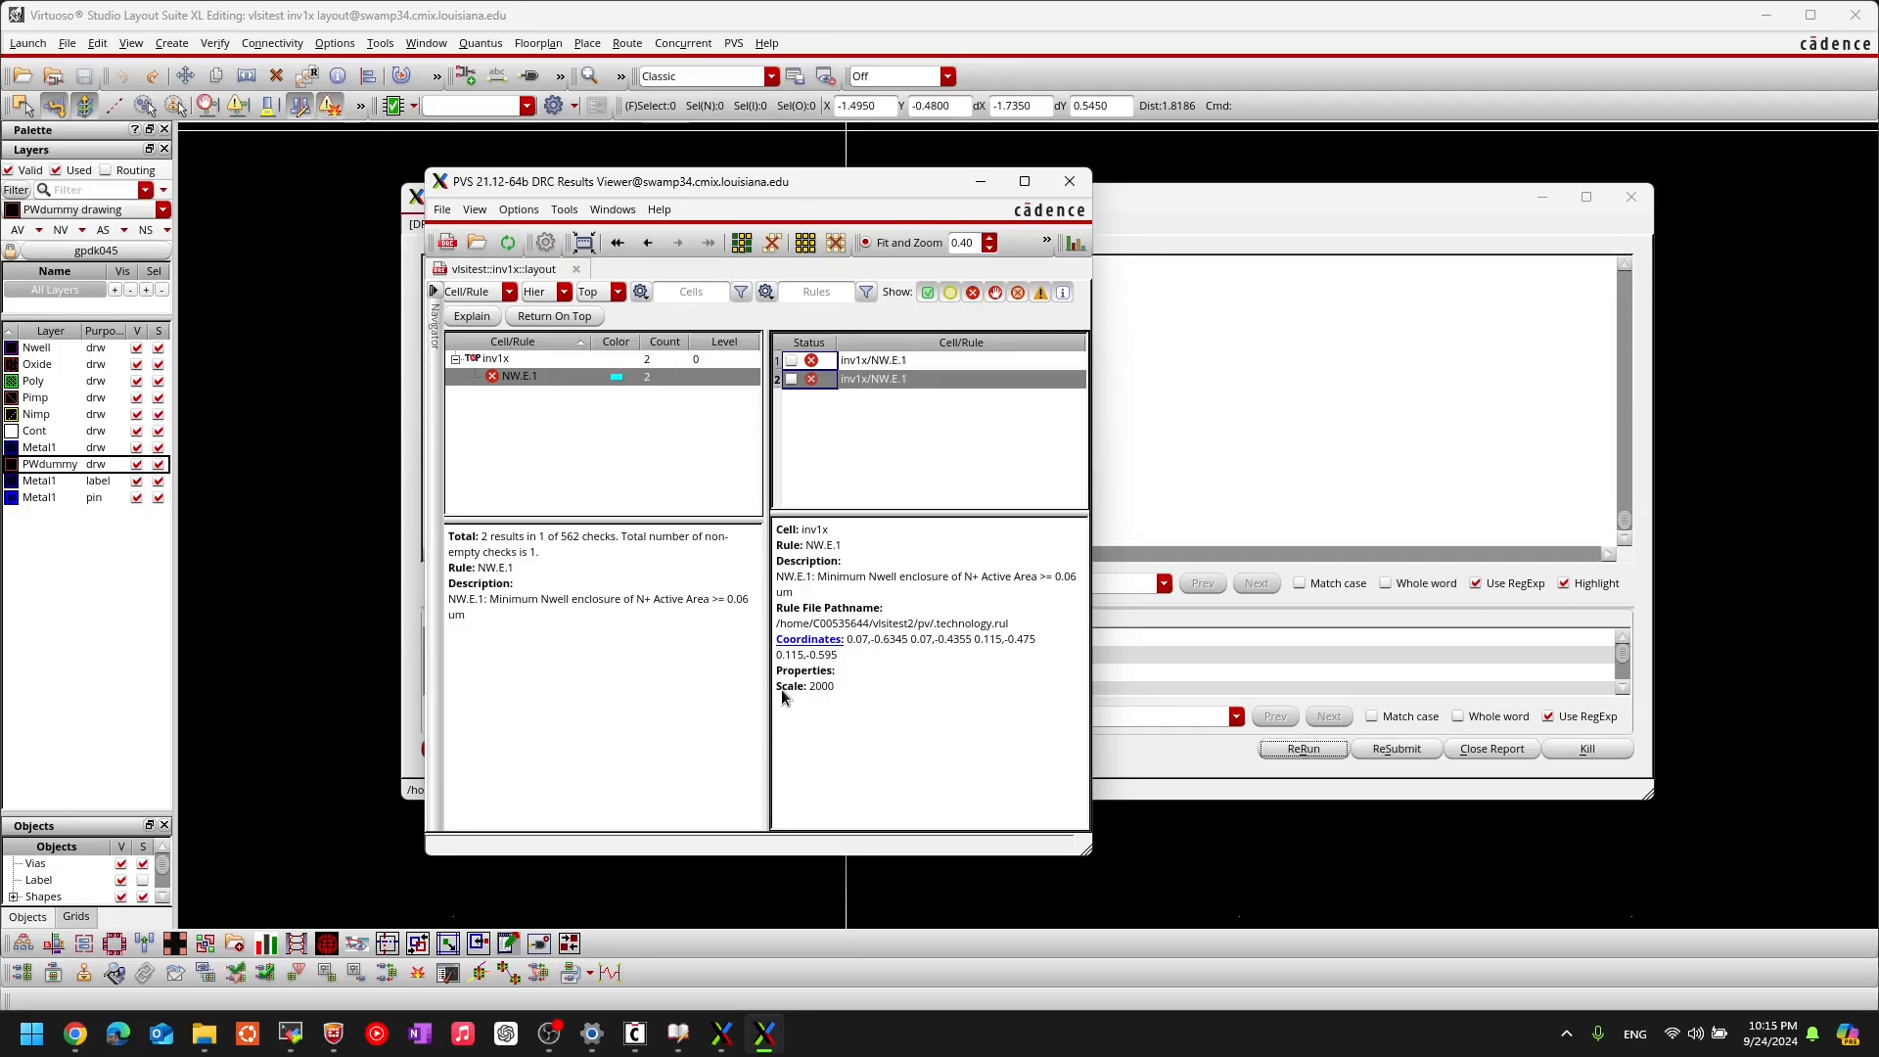
Step: Review the new DRC results alongside the run report, and close the results viewer and the report
{"action": "left_click", "coordinate": [1297, 202]}
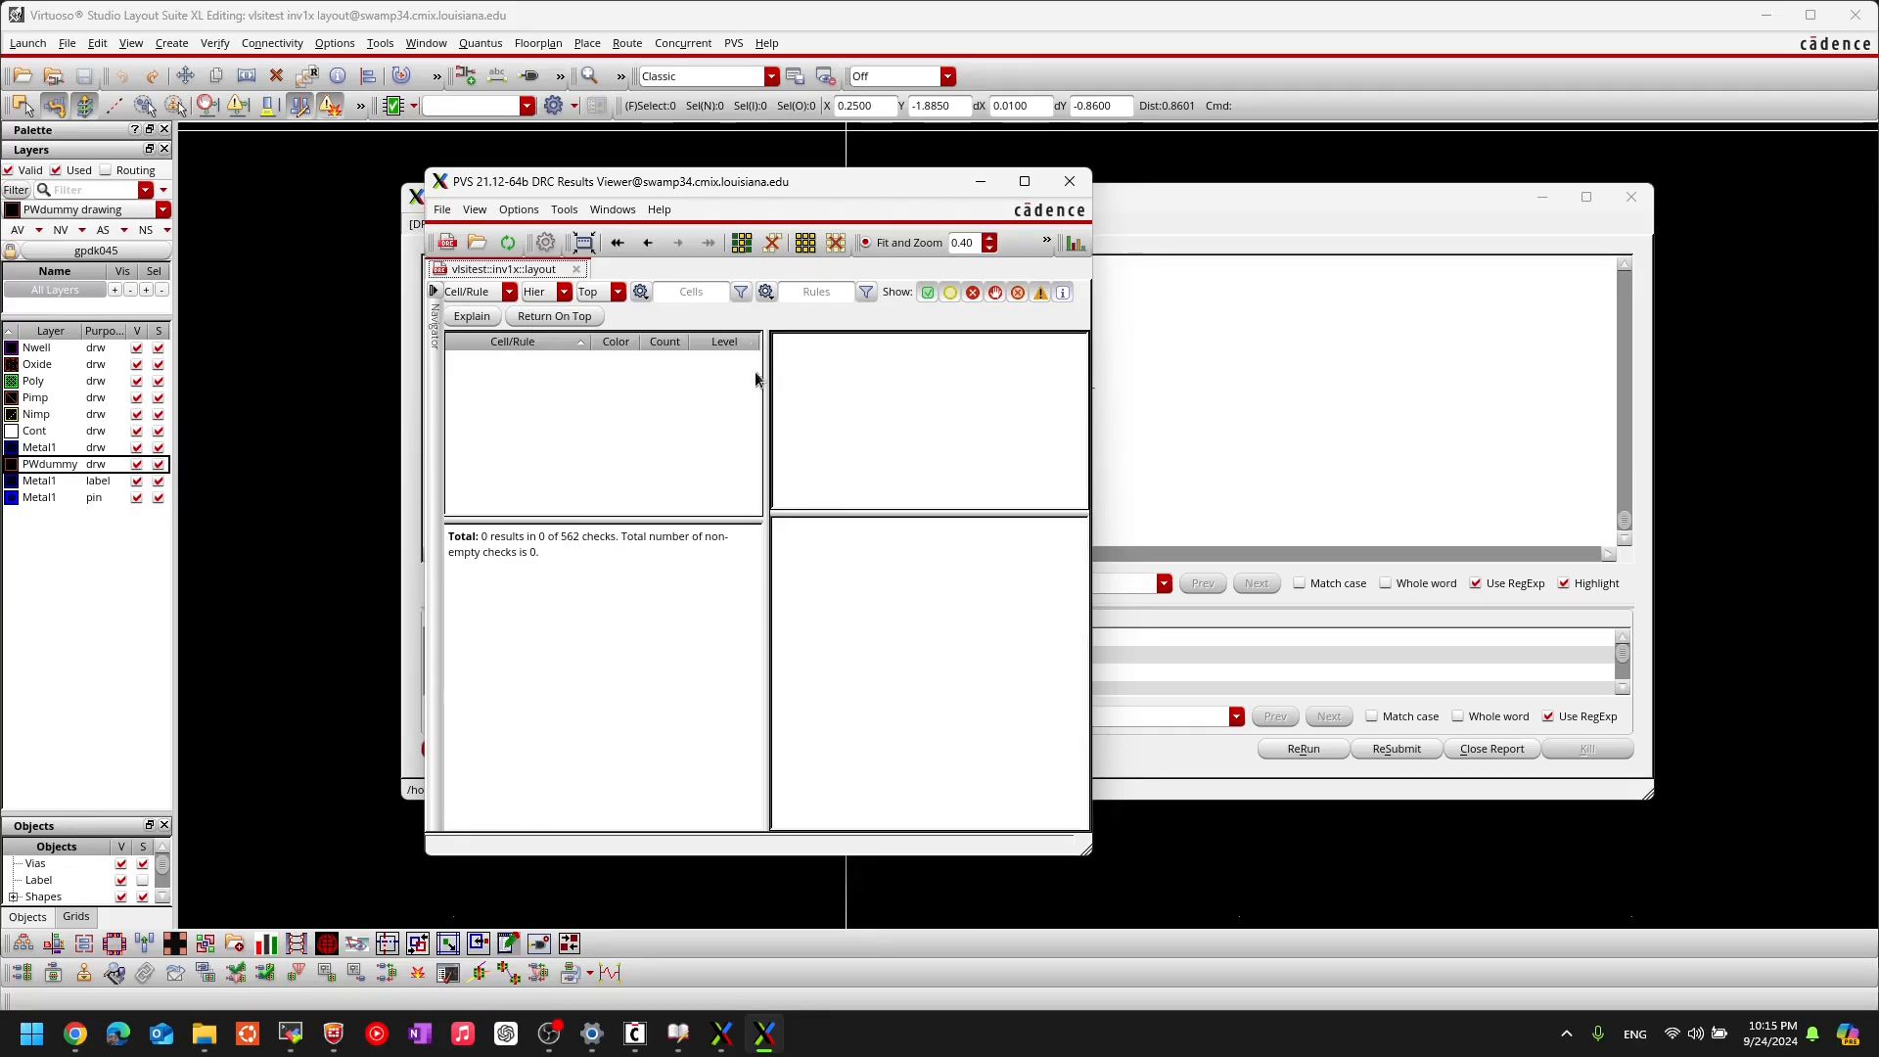
{"action": "left_click_drag", "start_coordinate": [1001, 187], "coordinate": [1579, 194]}
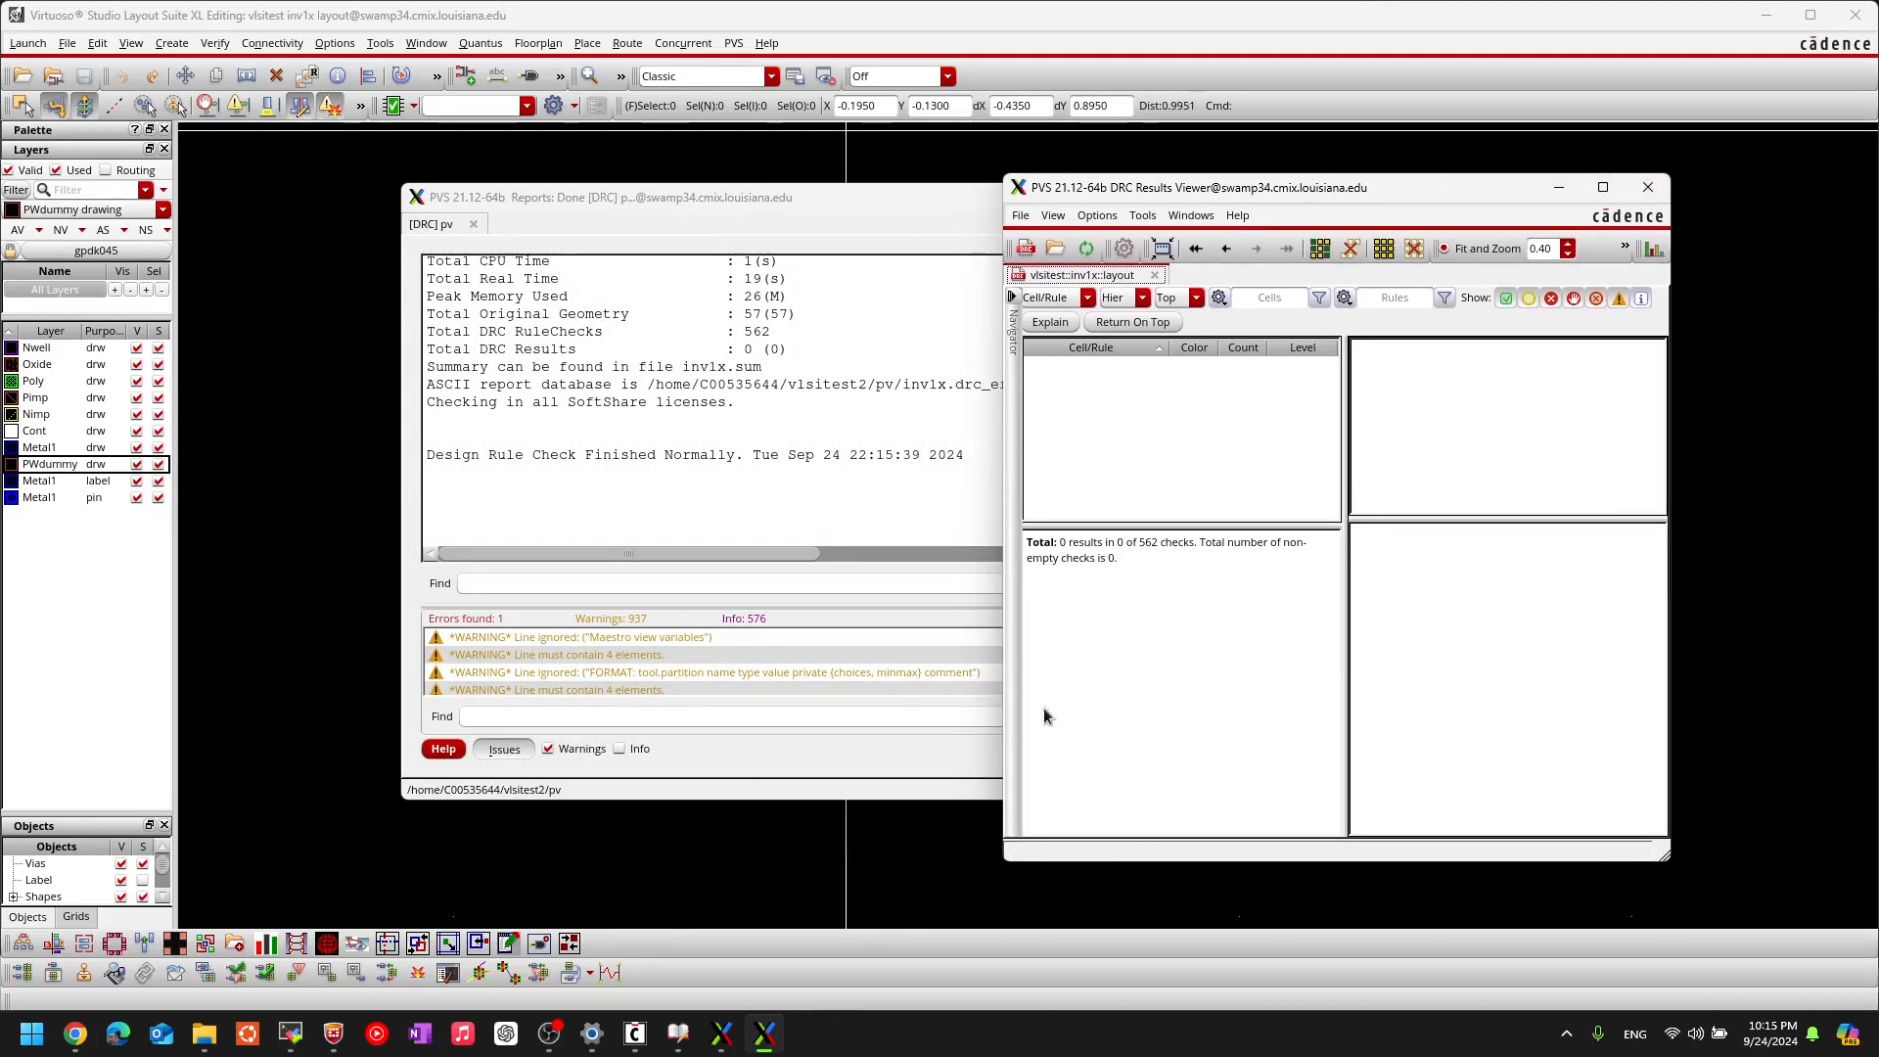
{"action": "left_click", "coordinate": [1651, 188]}
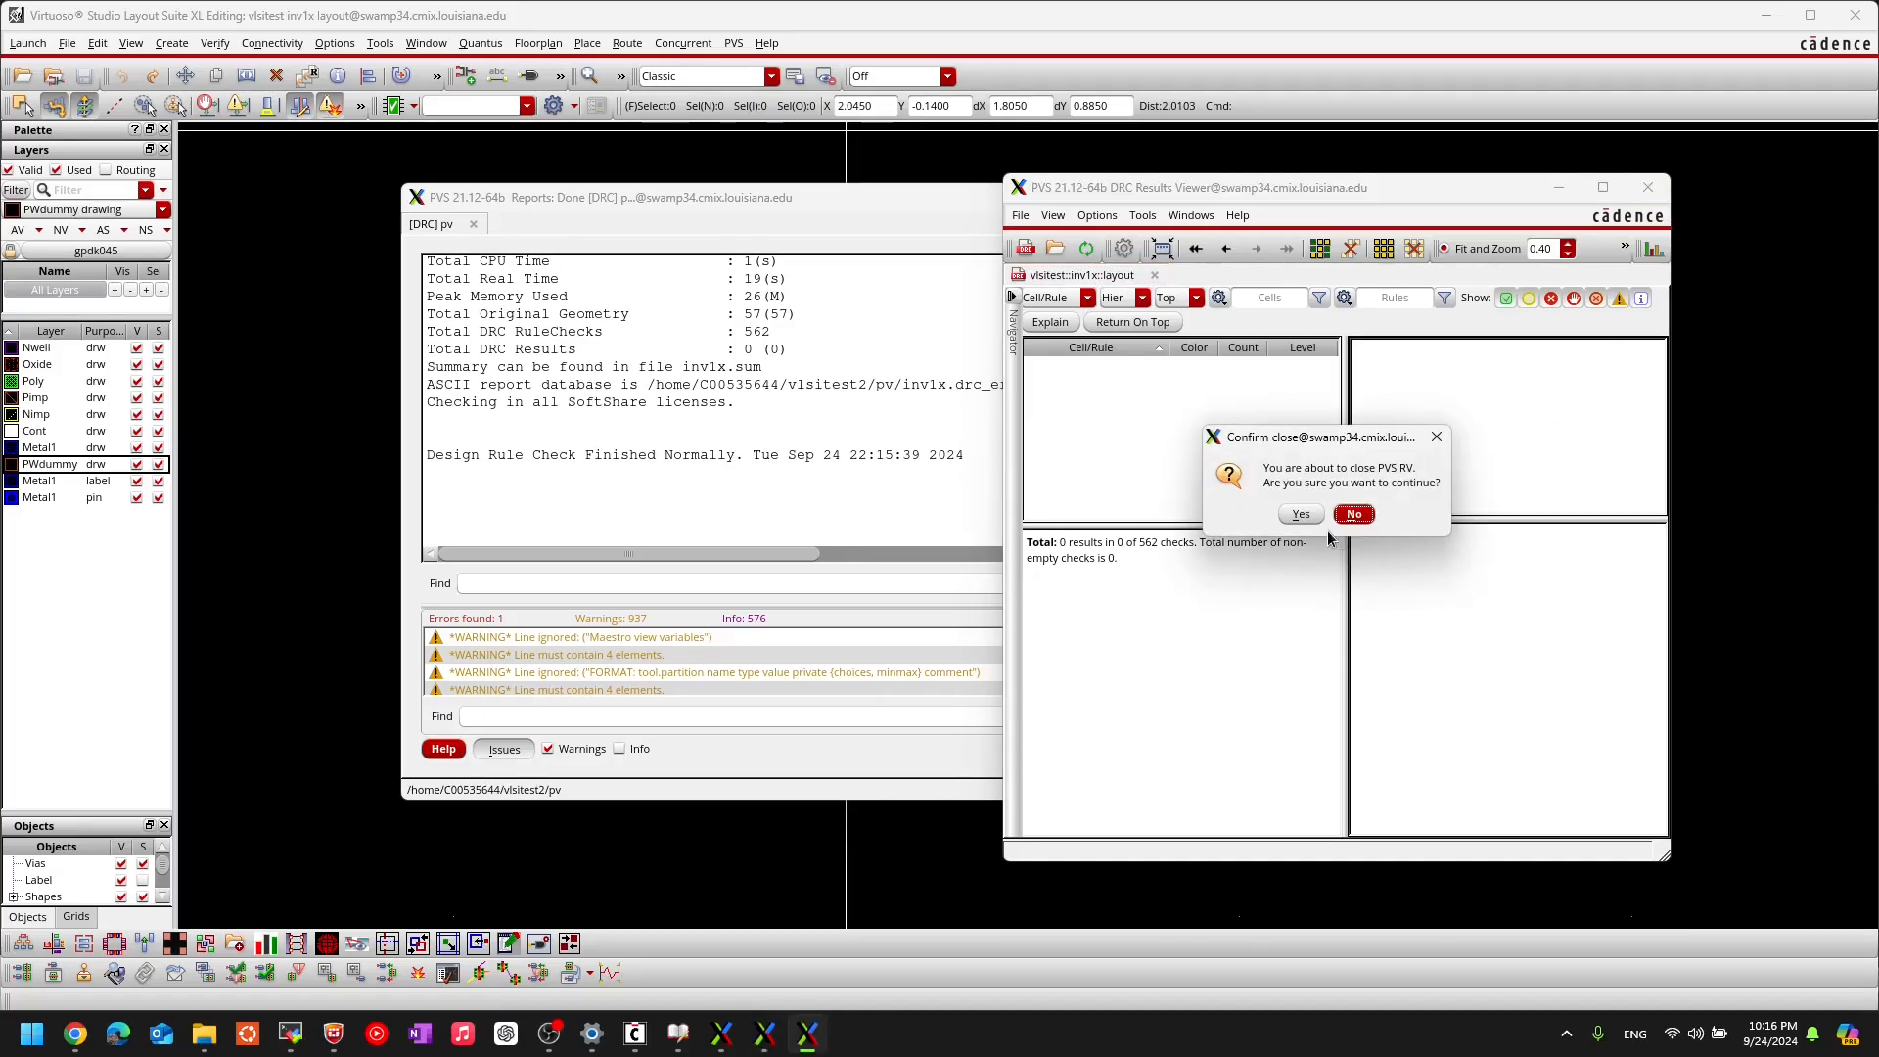
{"action": "left_click", "coordinate": [1302, 515]}
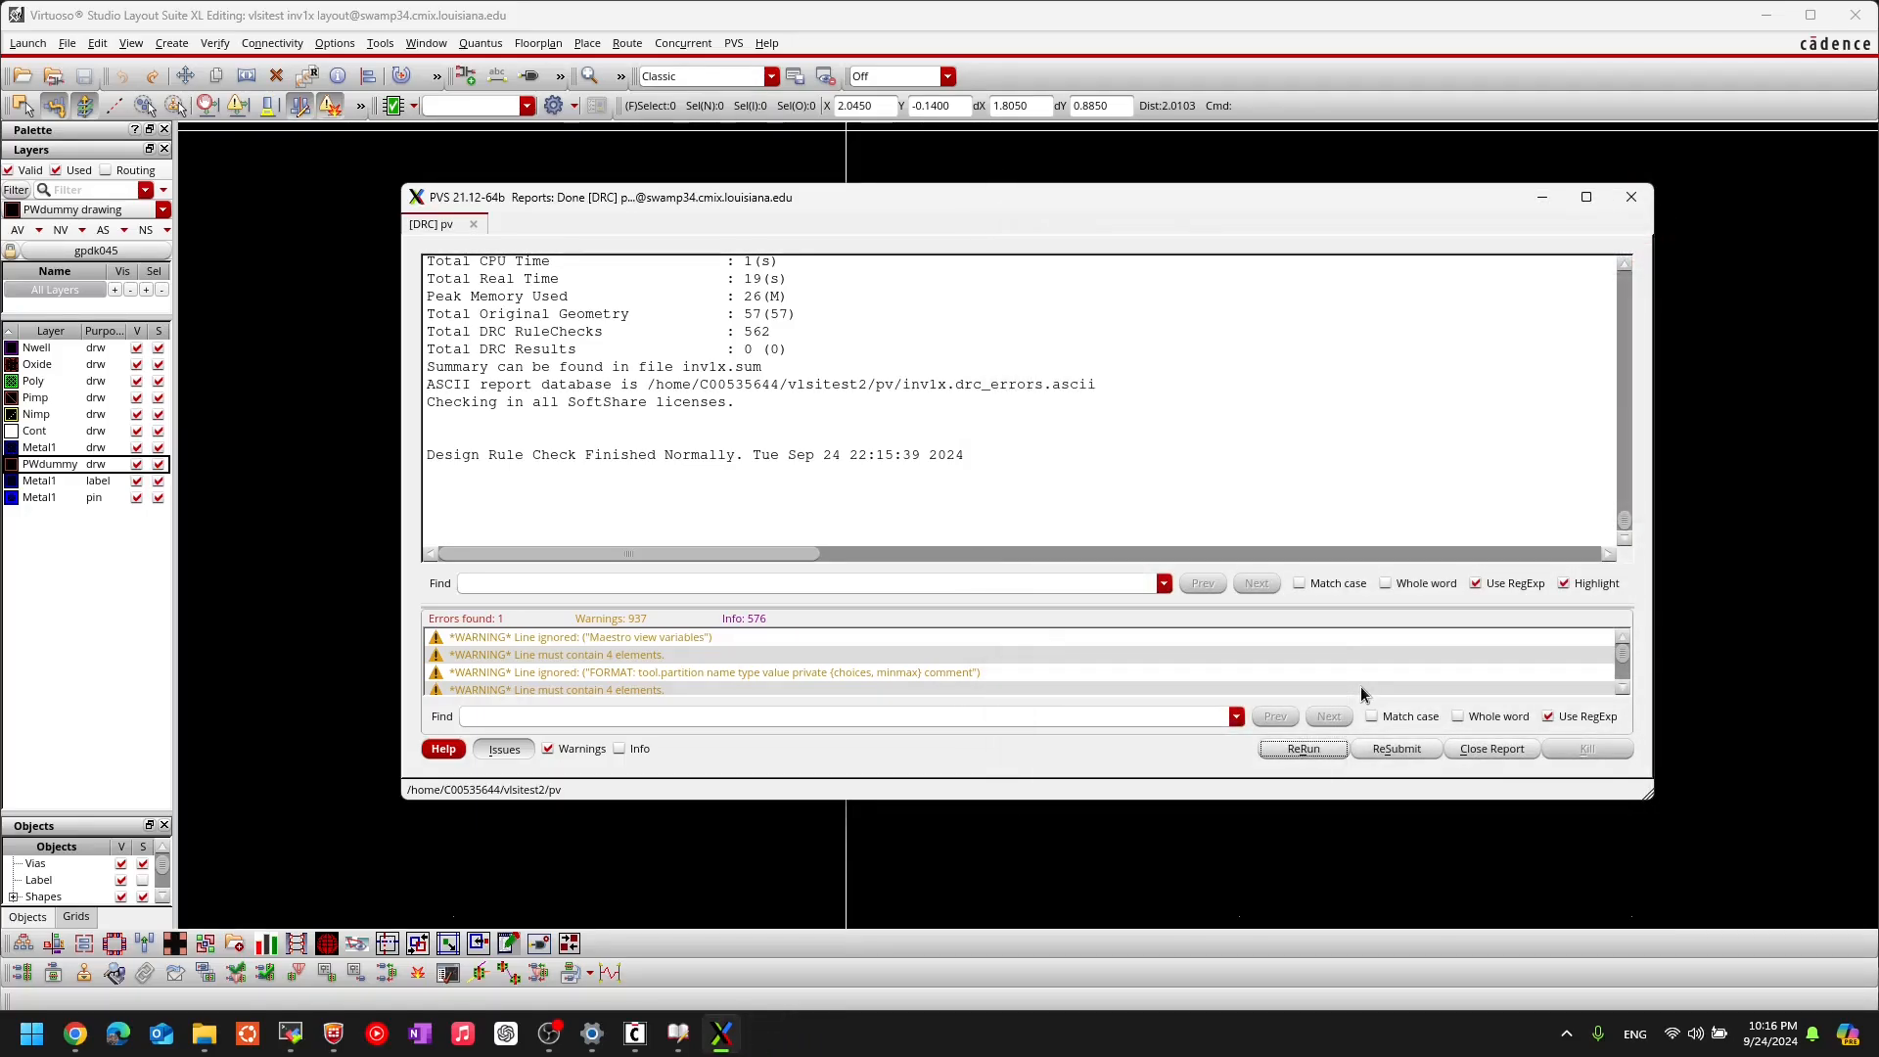
{"action": "left_click", "coordinate": [1631, 197]}
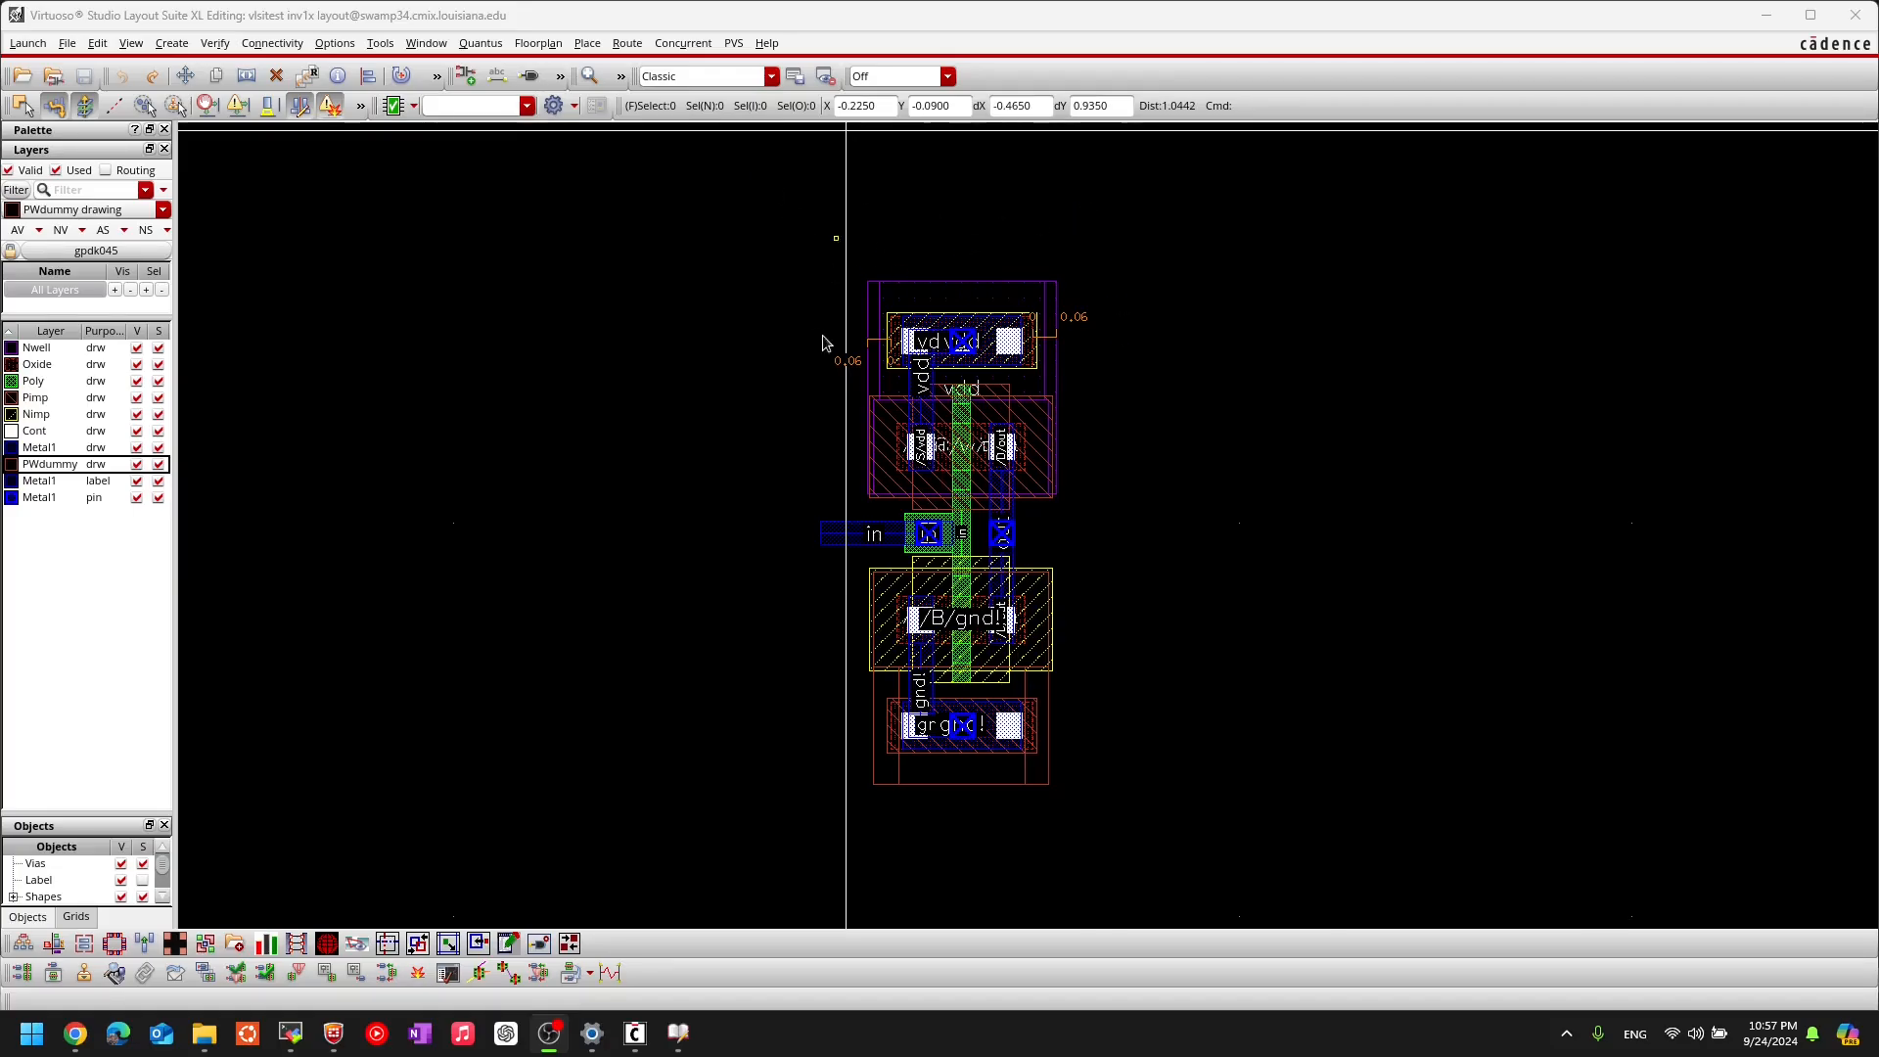
Step: Start a PVS LVS run for the inv1x layout and choose the pv folder as its run directory
{"action": "left_click", "coordinate": [733, 43]}
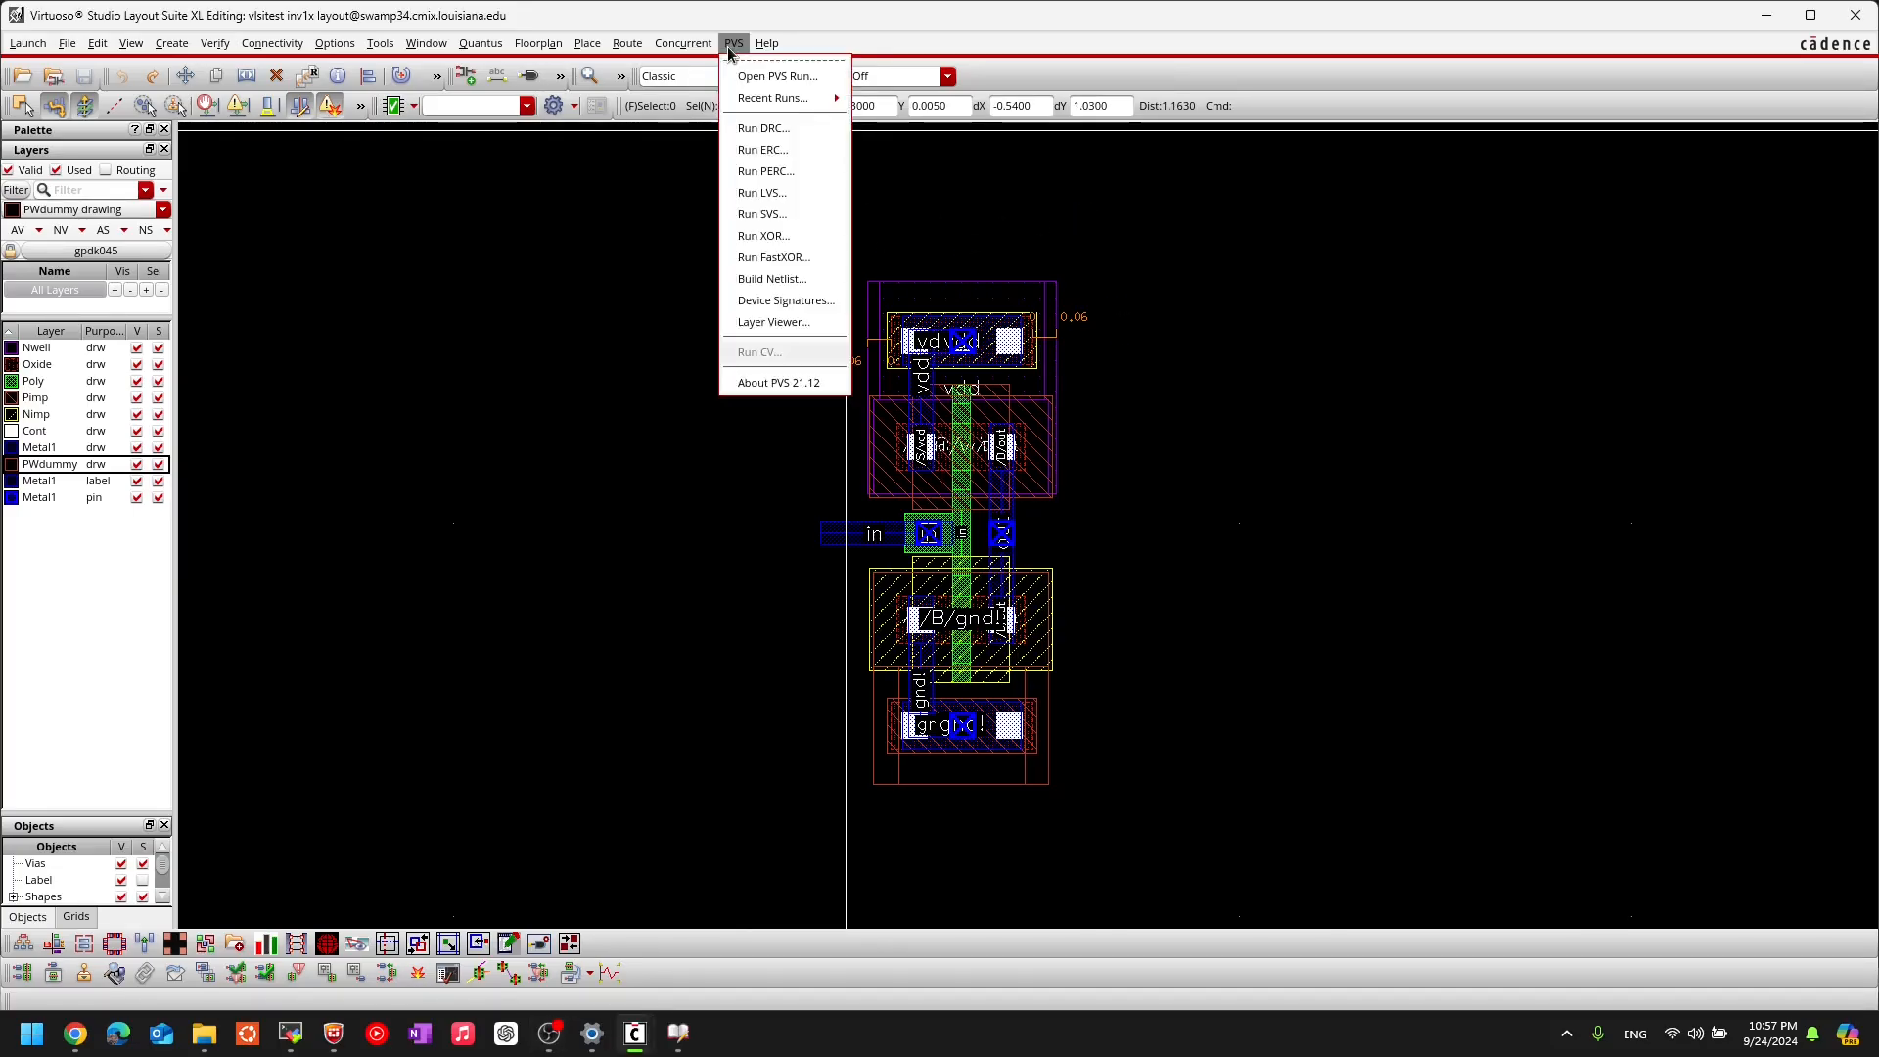
{"action": "left_click", "coordinate": [797, 195]}
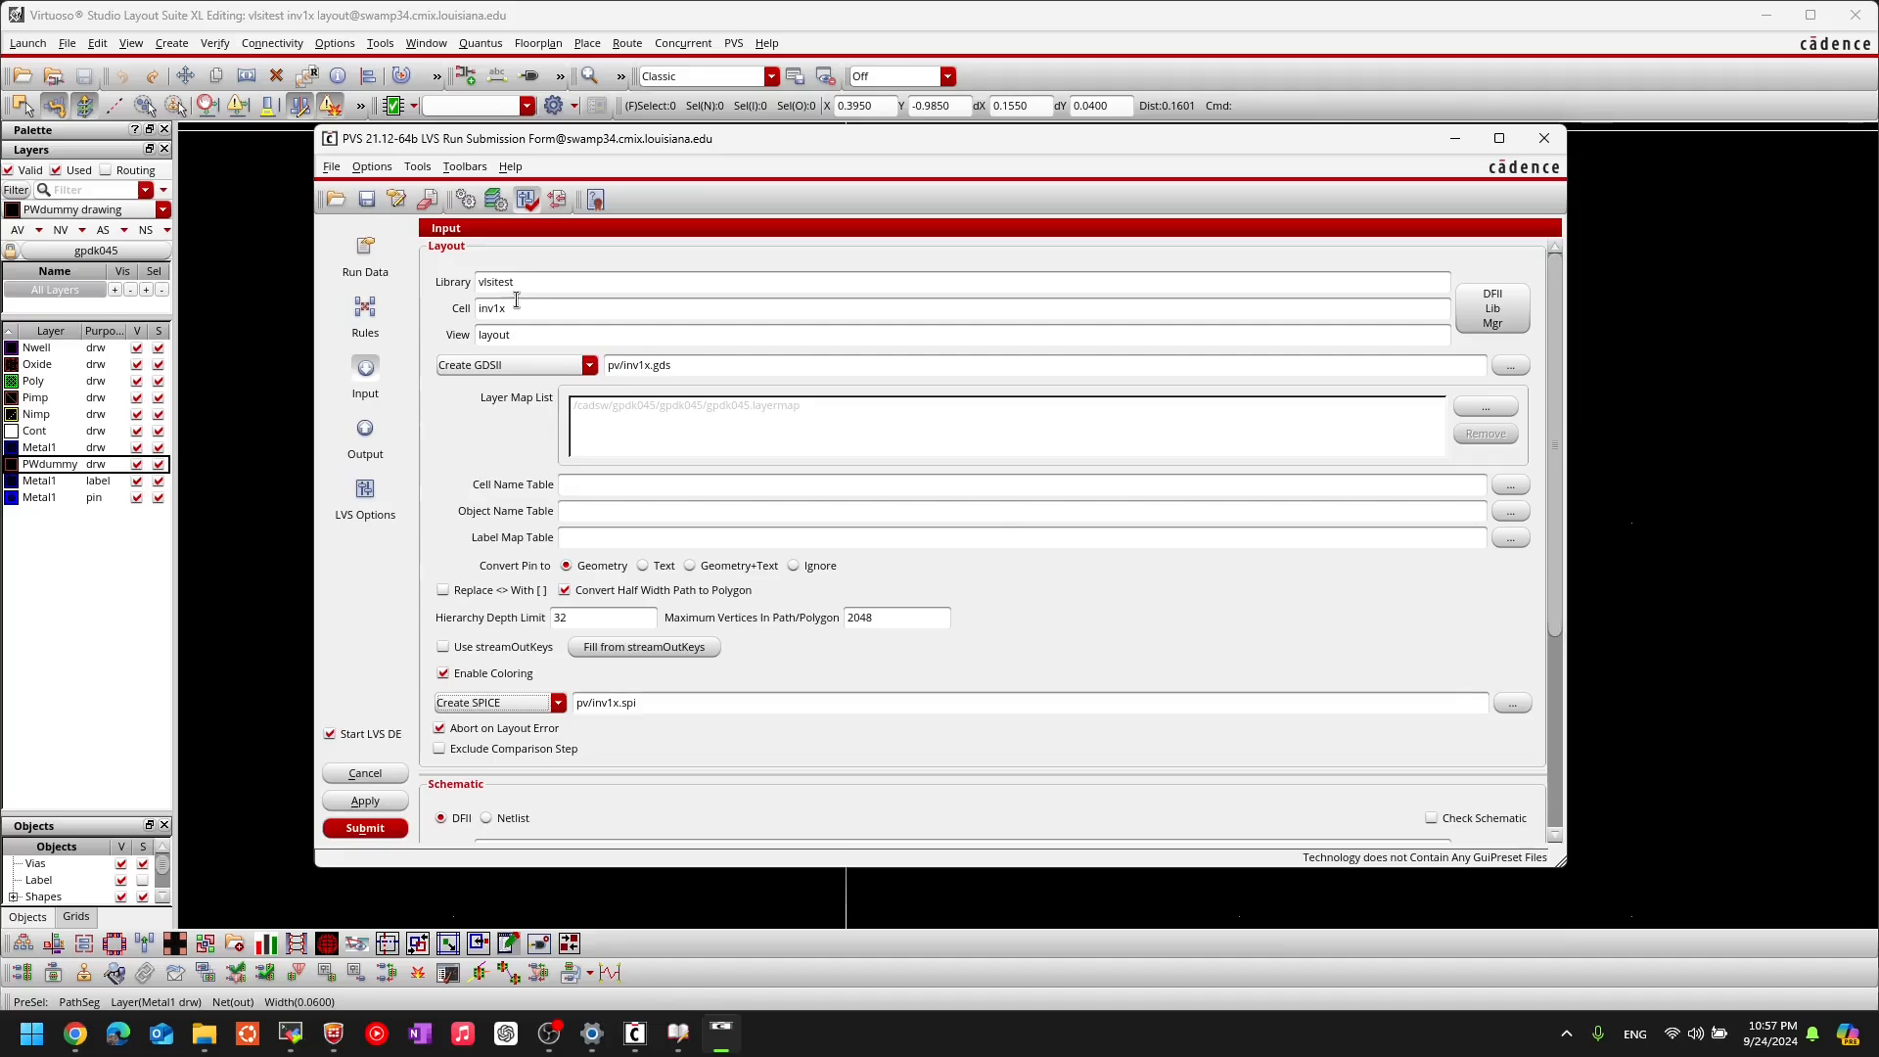
{"action": "left_click", "coordinate": [365, 252]}
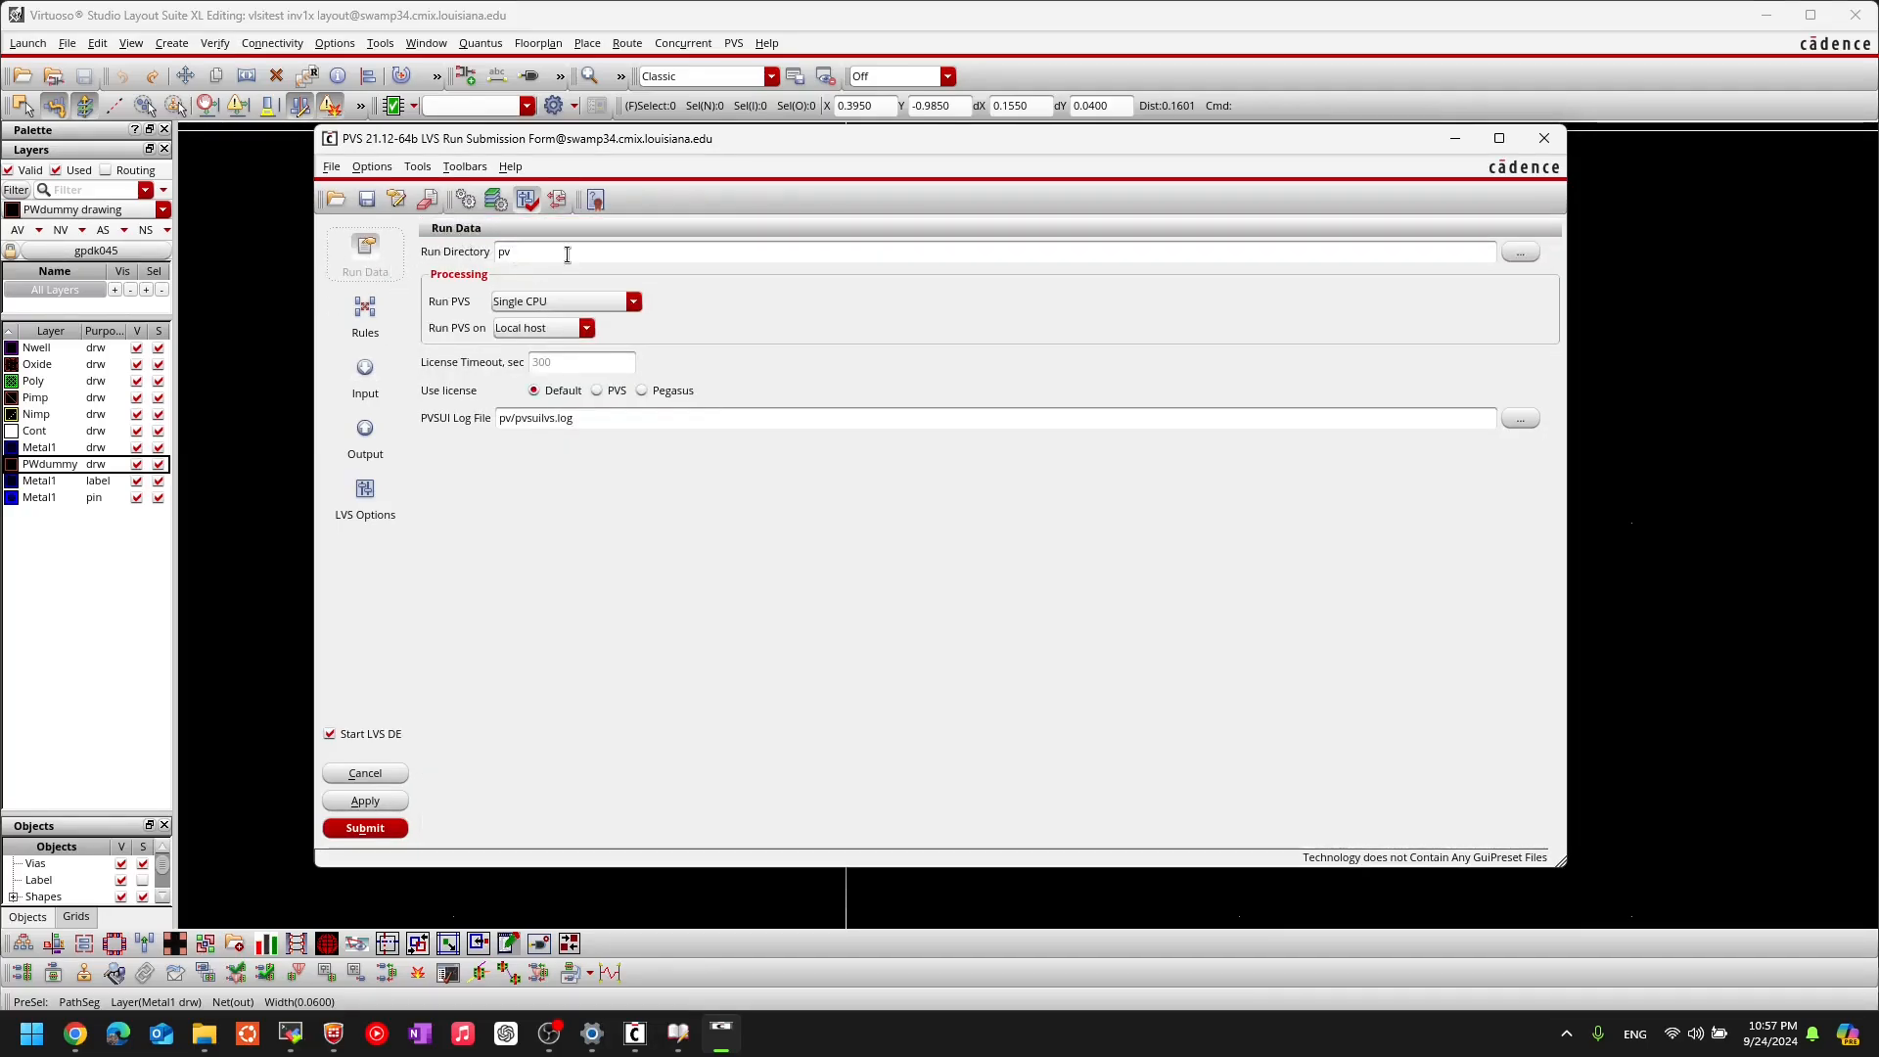
{"action": "left_click", "coordinate": [546, 251]}
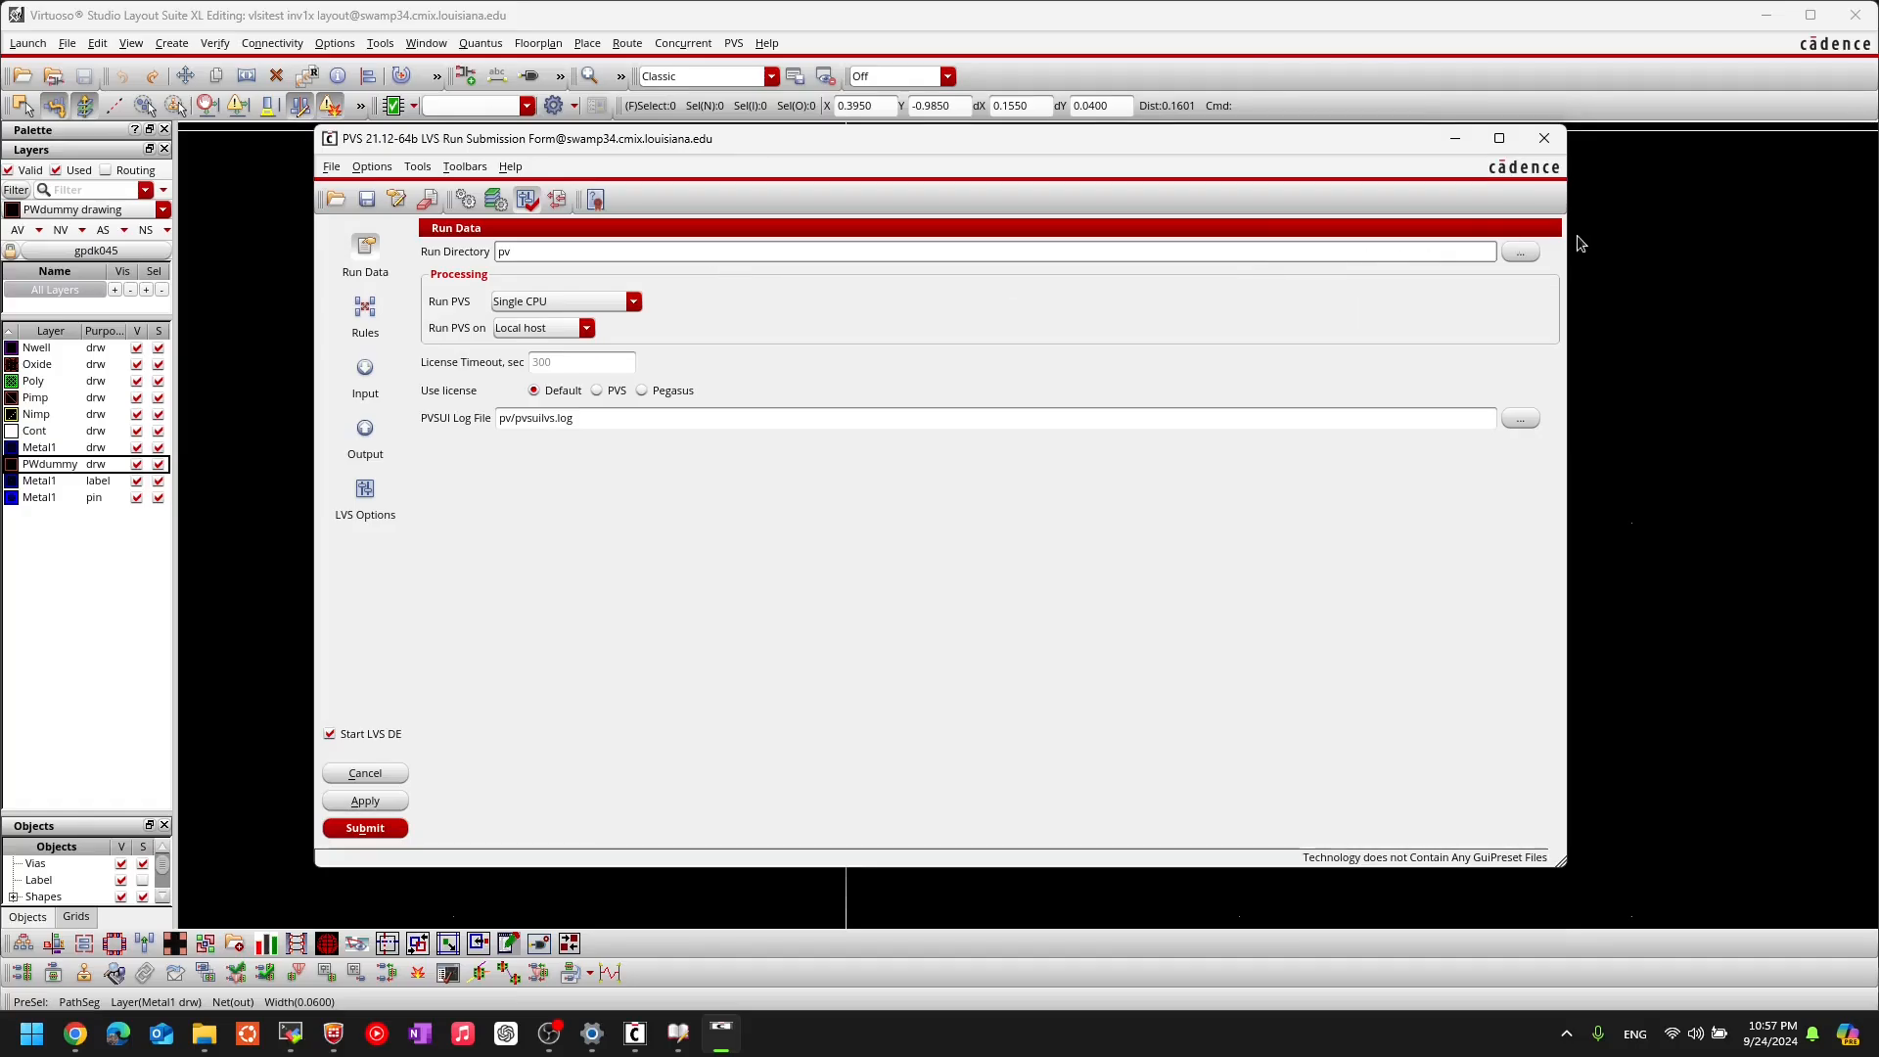
{"action": "left_click", "coordinate": [1521, 252]}
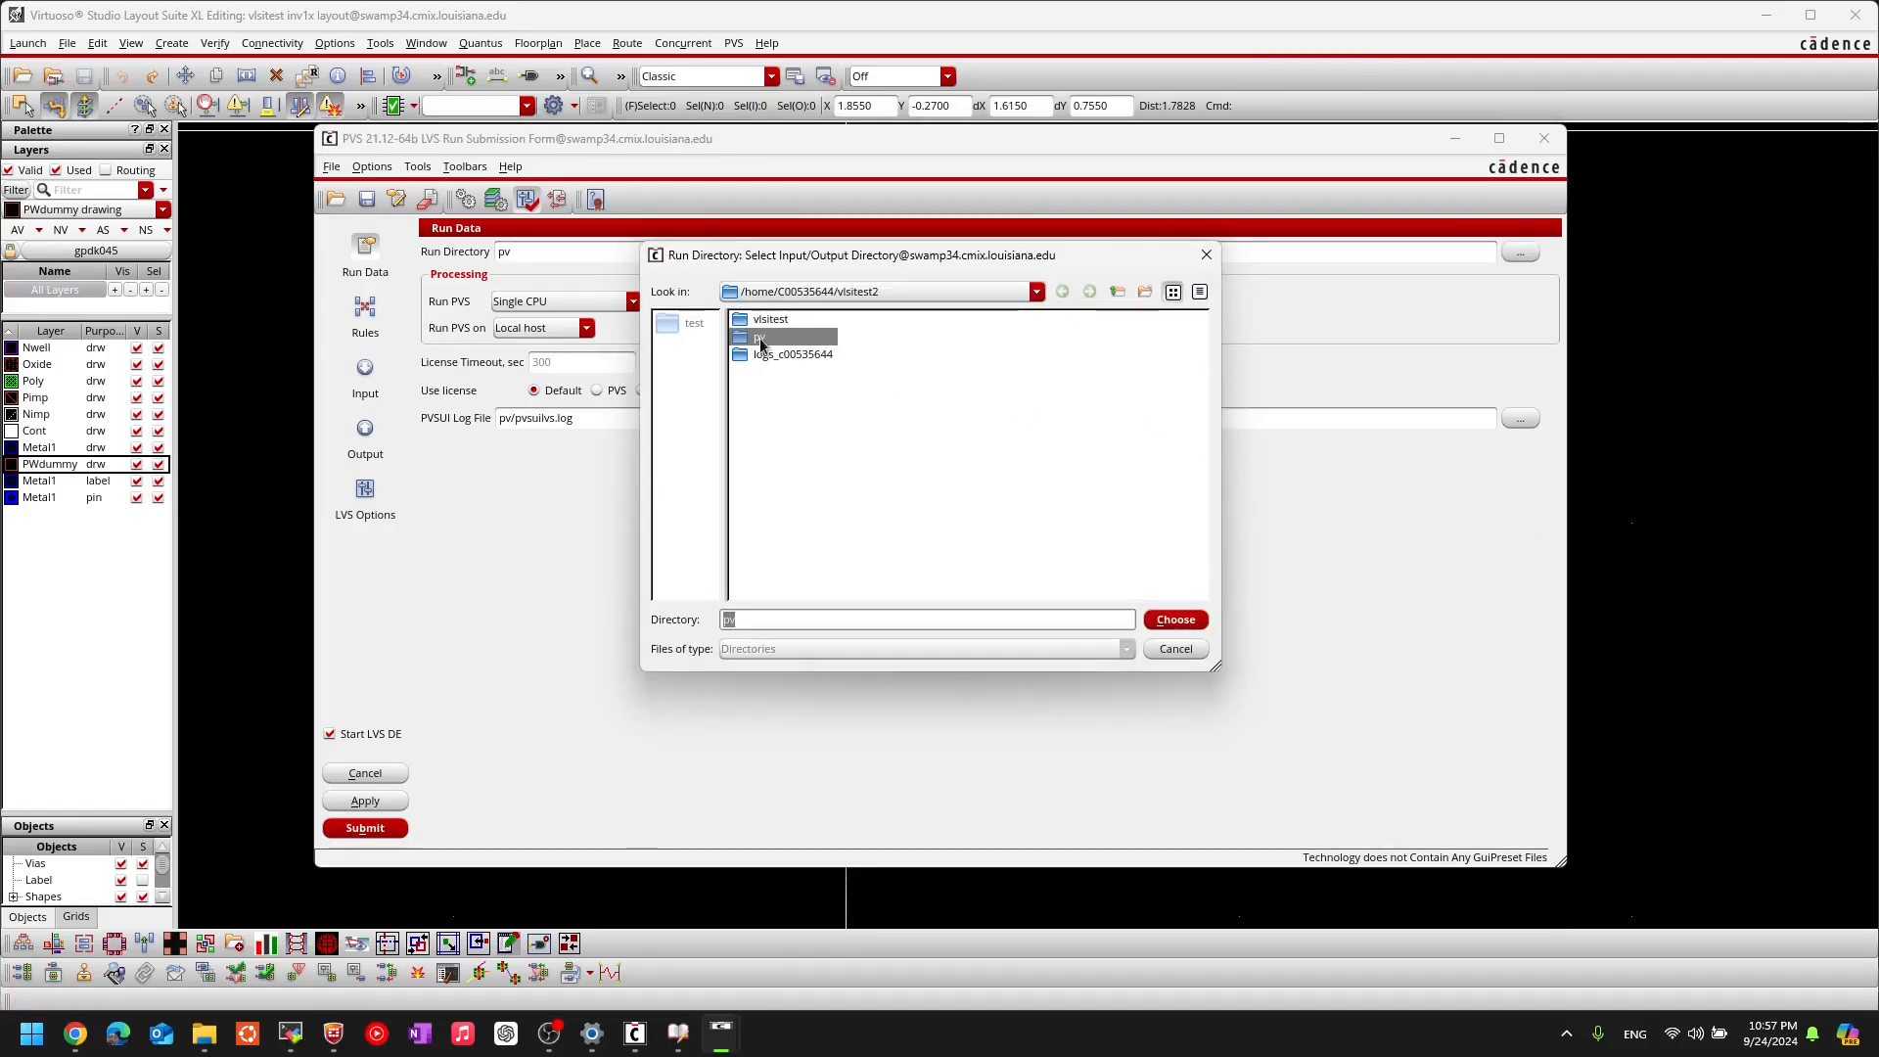
{"action": "left_click", "coordinate": [1176, 620]}
Step: Select gpdk045_pvs as the technology in the LVS run's rules settings
{"action": "left_click", "coordinate": [370, 320]}
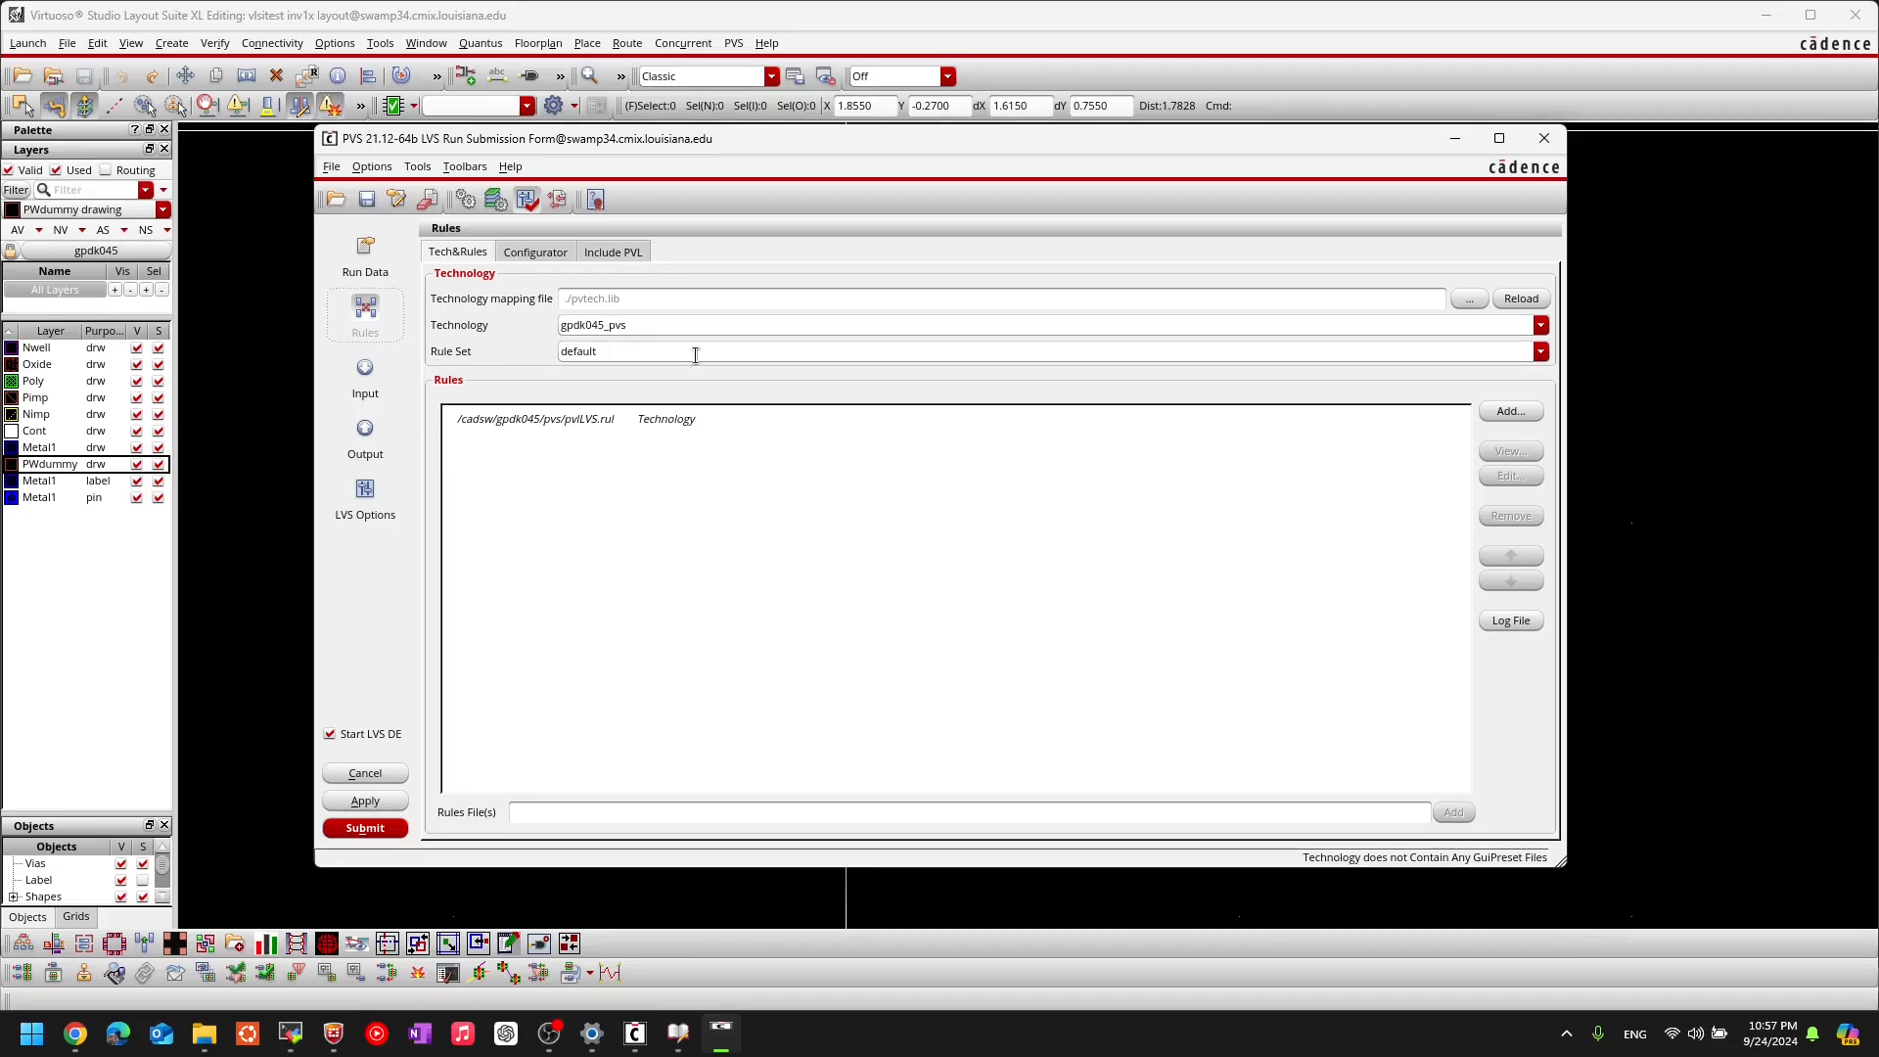
{"action": "left_click", "coordinate": [1541, 325]}
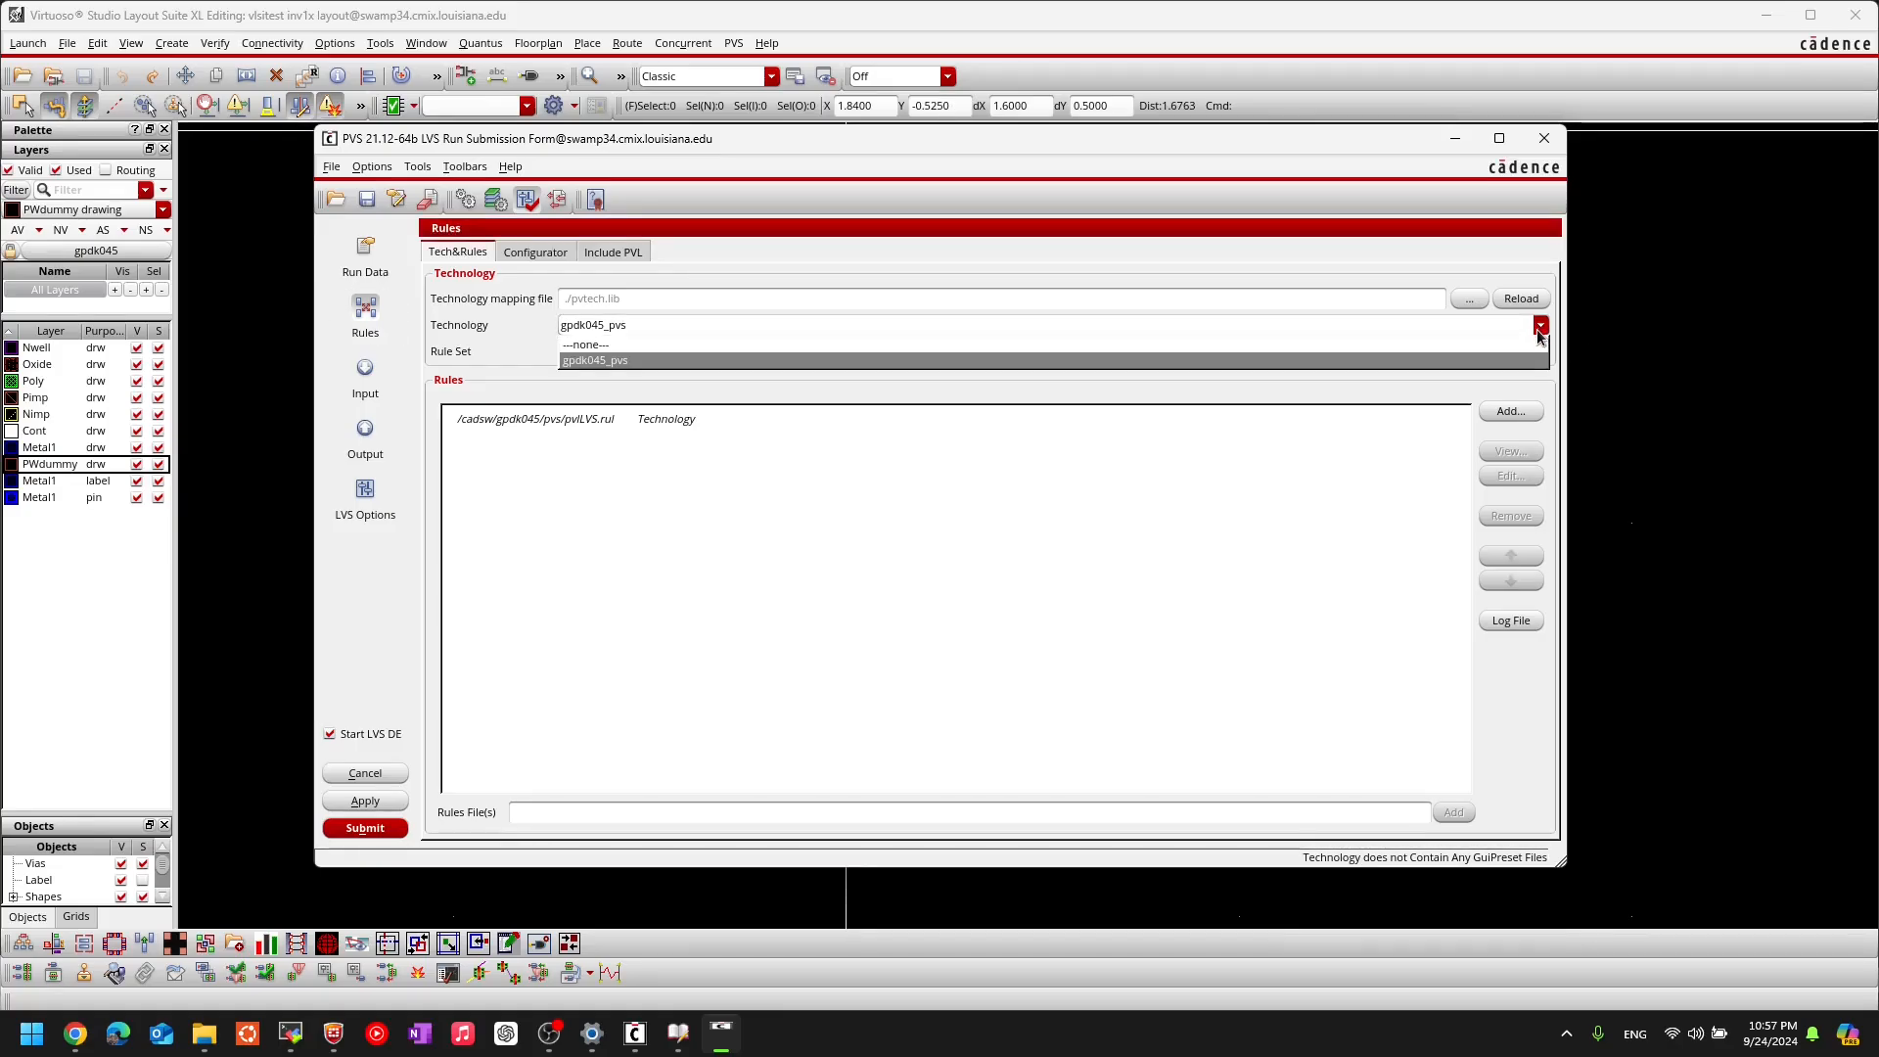
{"action": "left_click", "coordinate": [1527, 360]}
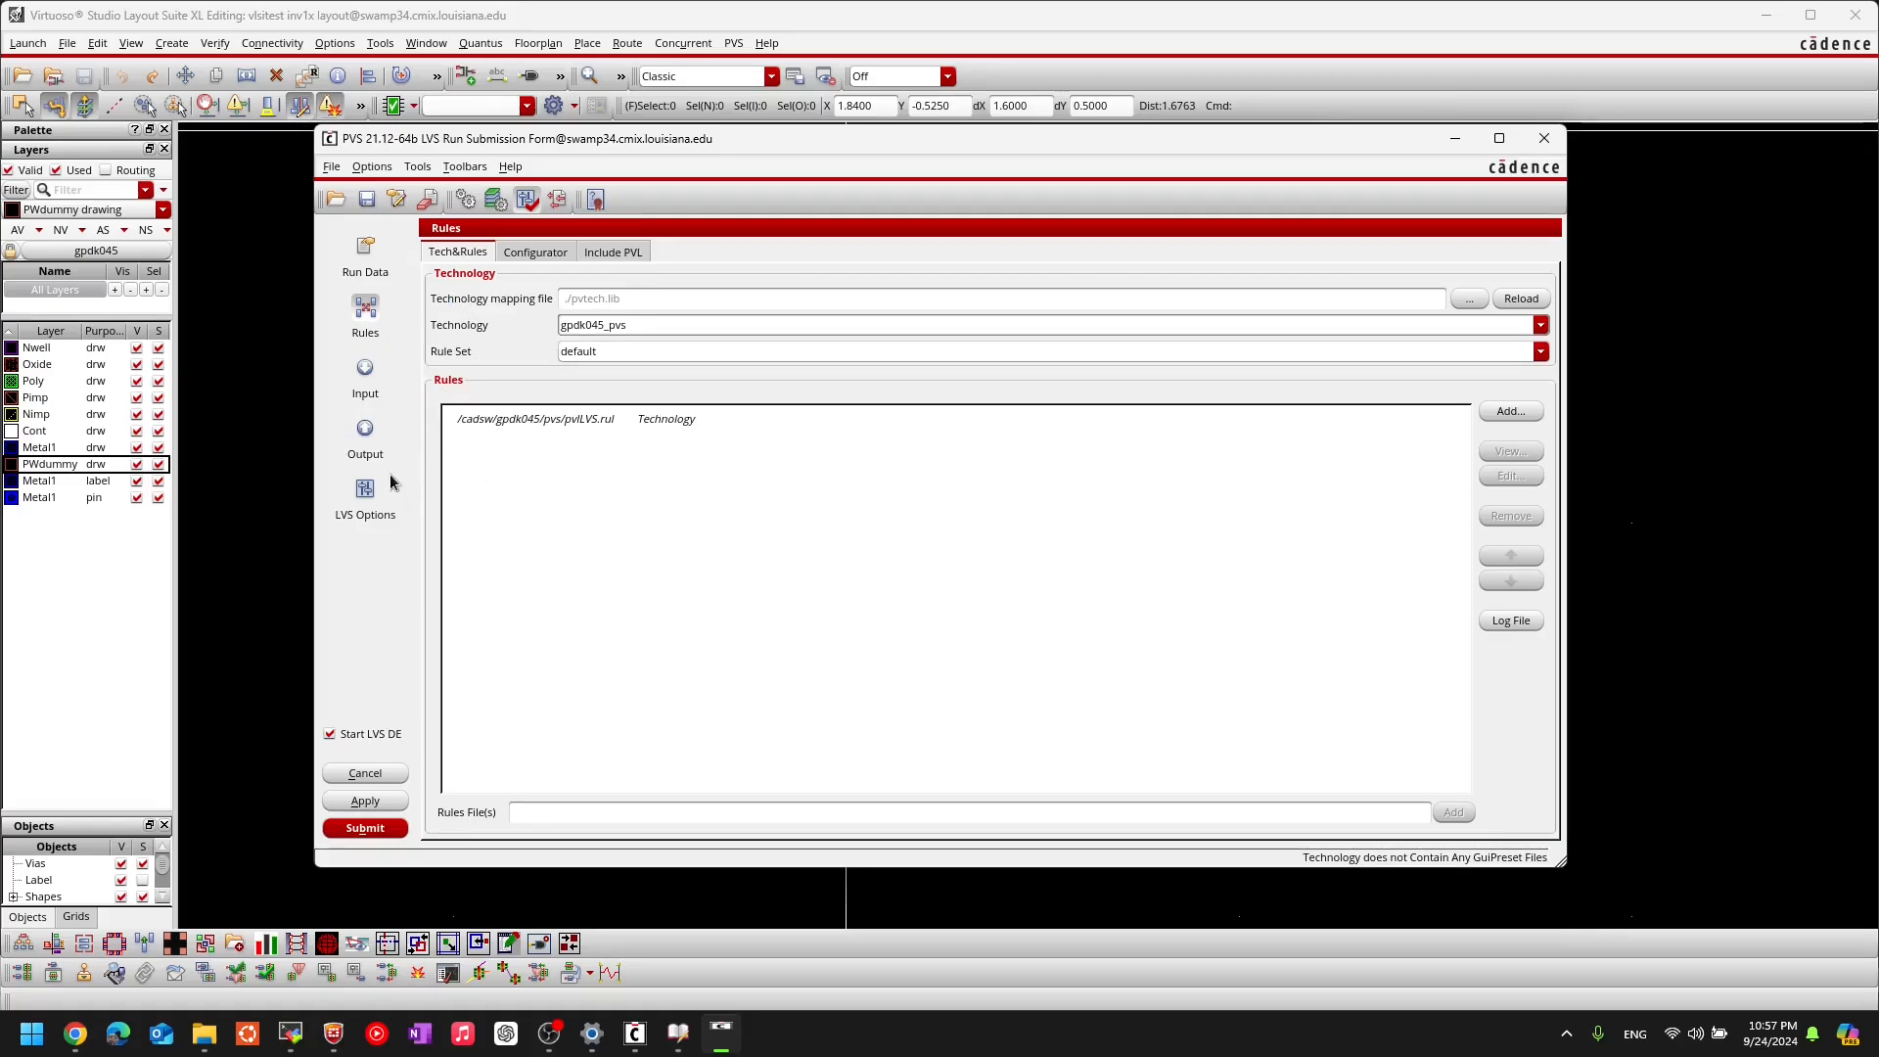
Step: Check the LVS input and output settings, keeping Create Quantus Input Data enabled with svdb as the data directory
{"action": "left_click", "coordinate": [365, 438]}
{"action": "left_click", "coordinate": [363, 392]}
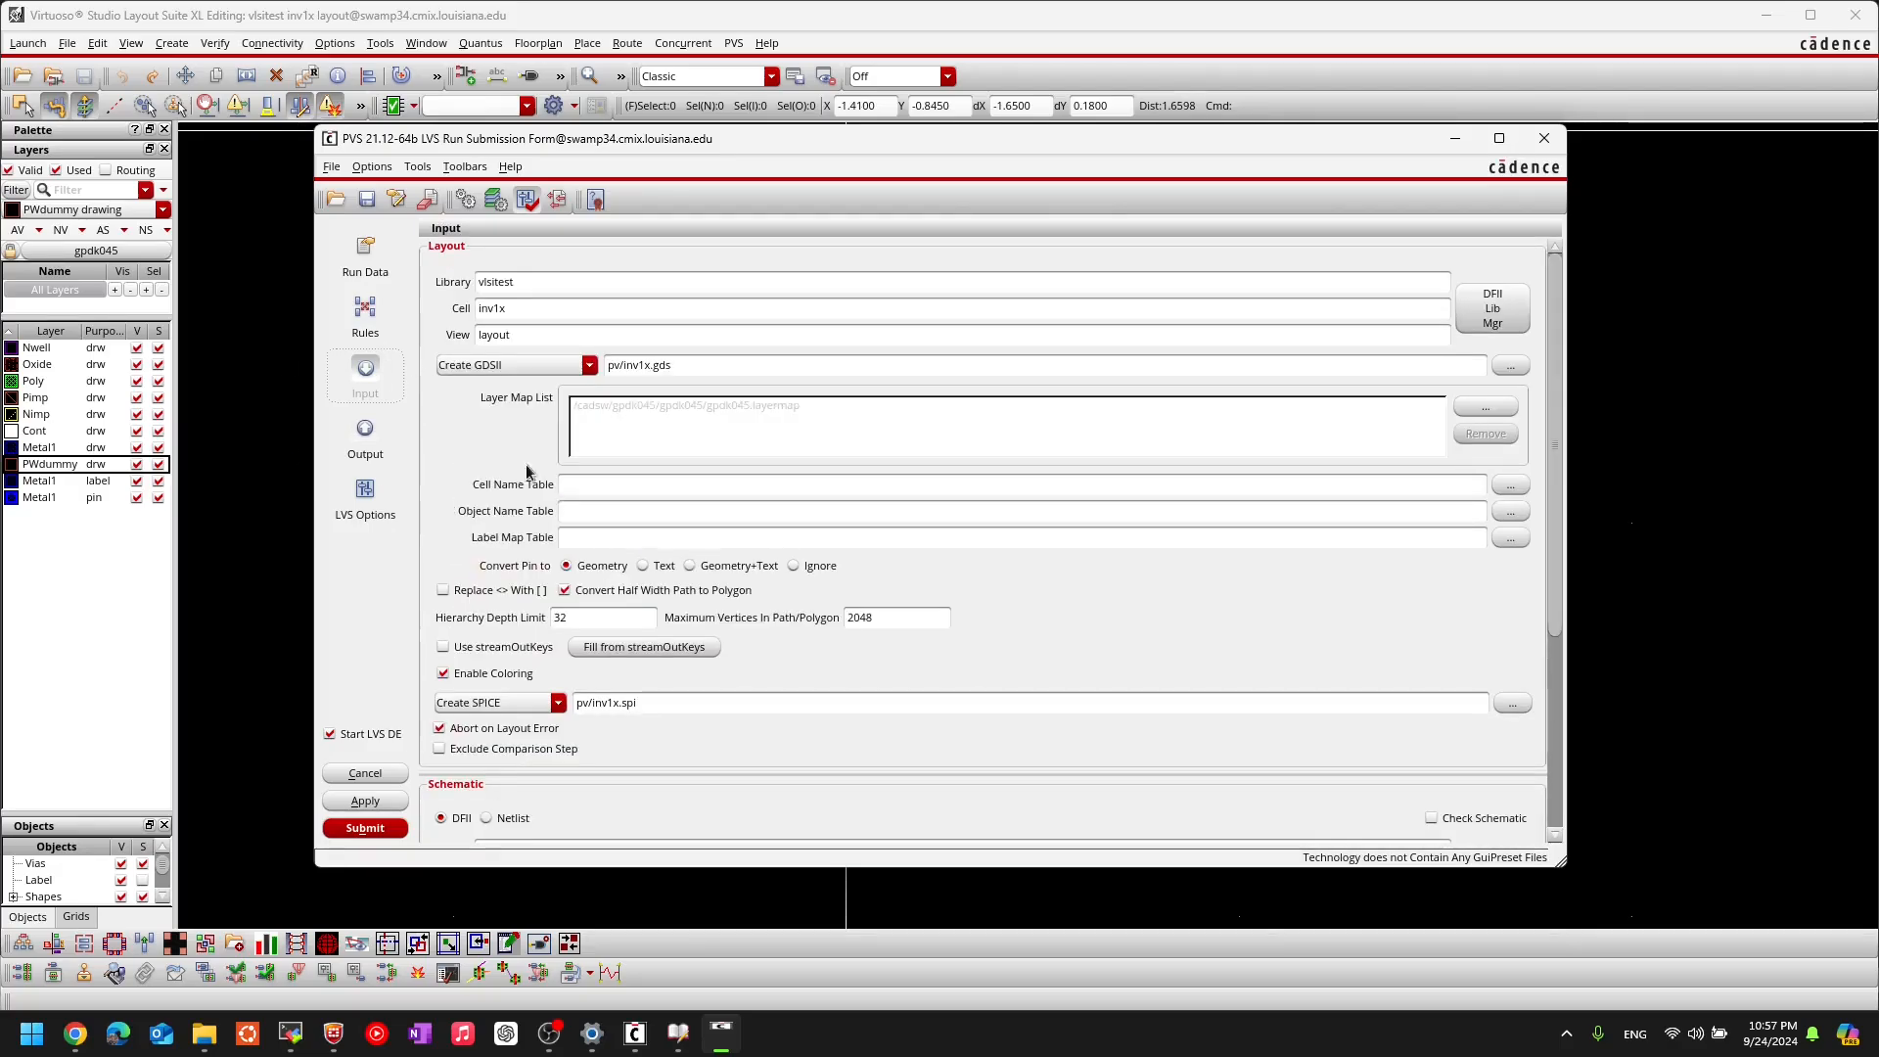
{"action": "left_click", "coordinate": [365, 432]}
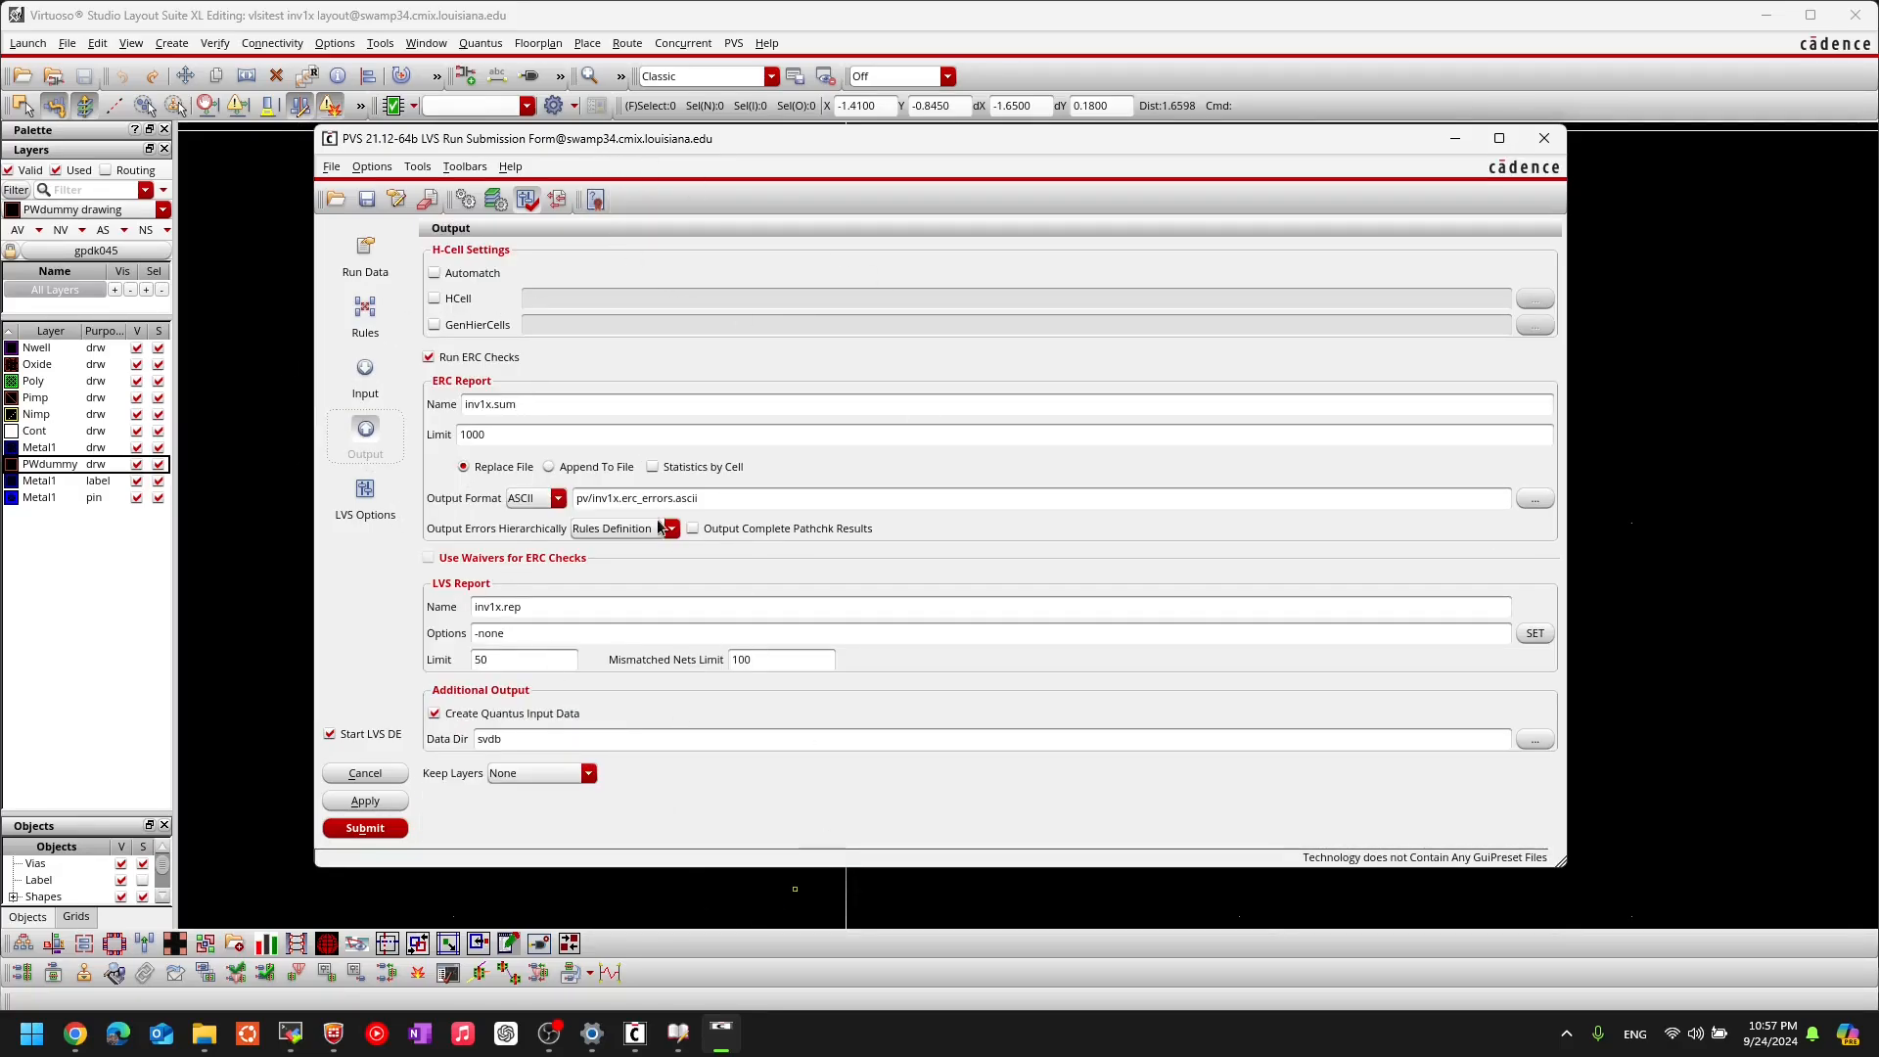
{"action": "double_click", "coordinate": [436, 715]}
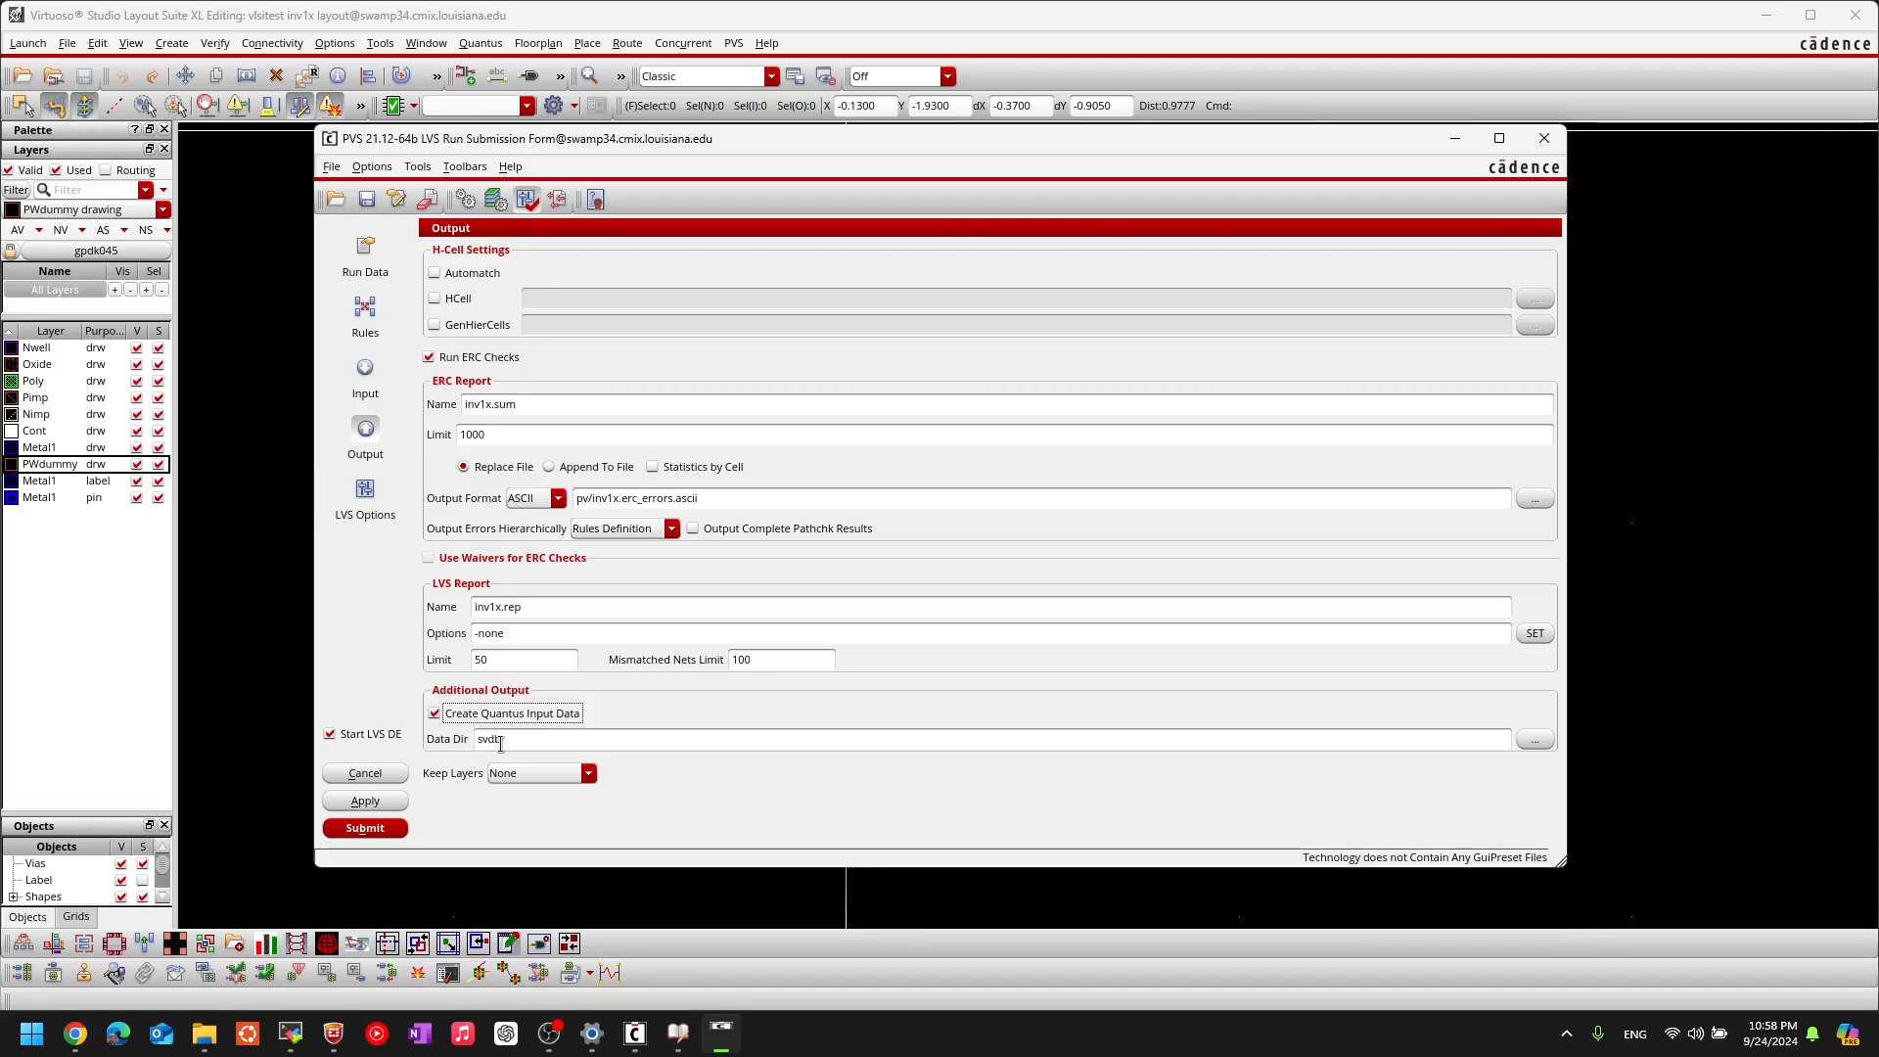
{"action": "double_click", "coordinate": [500, 742]}
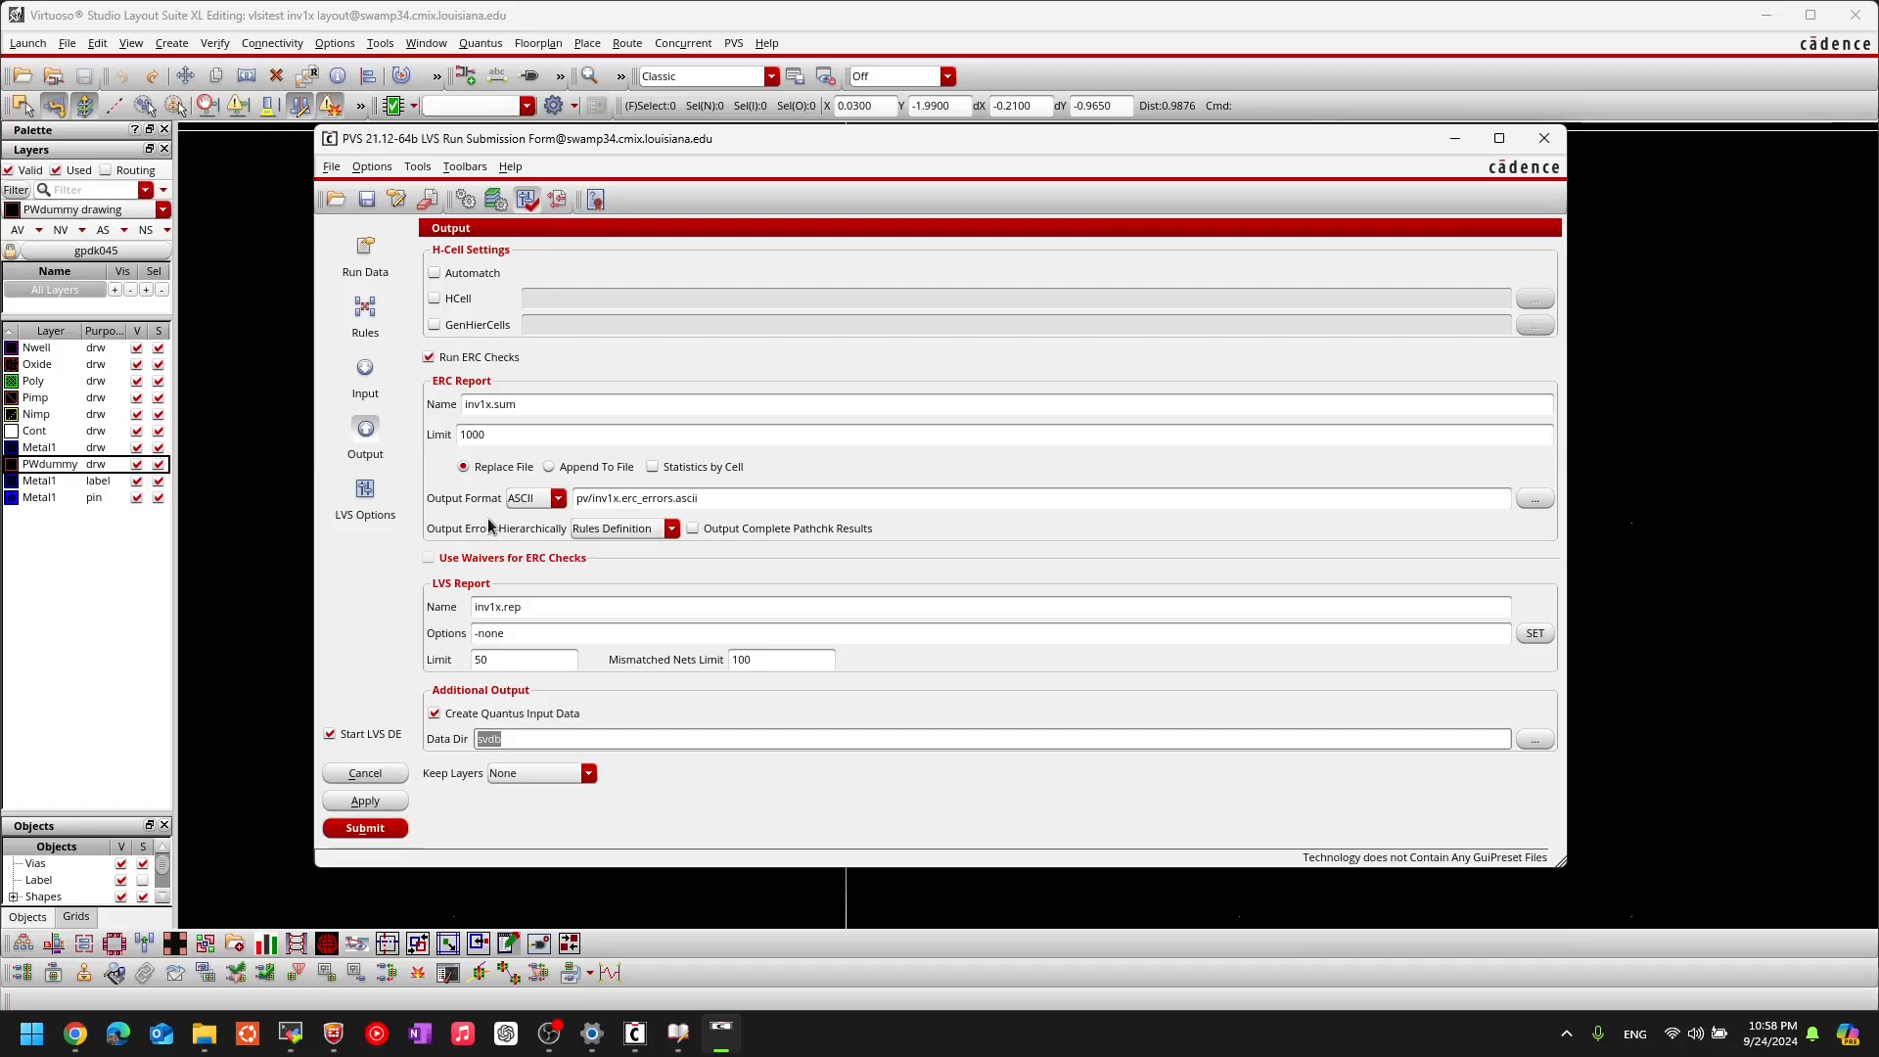
Step: Look over the LVS options and submit the LVS run, allowing the existing run directory to be overwritten
{"action": "left_click", "coordinate": [365, 495]}
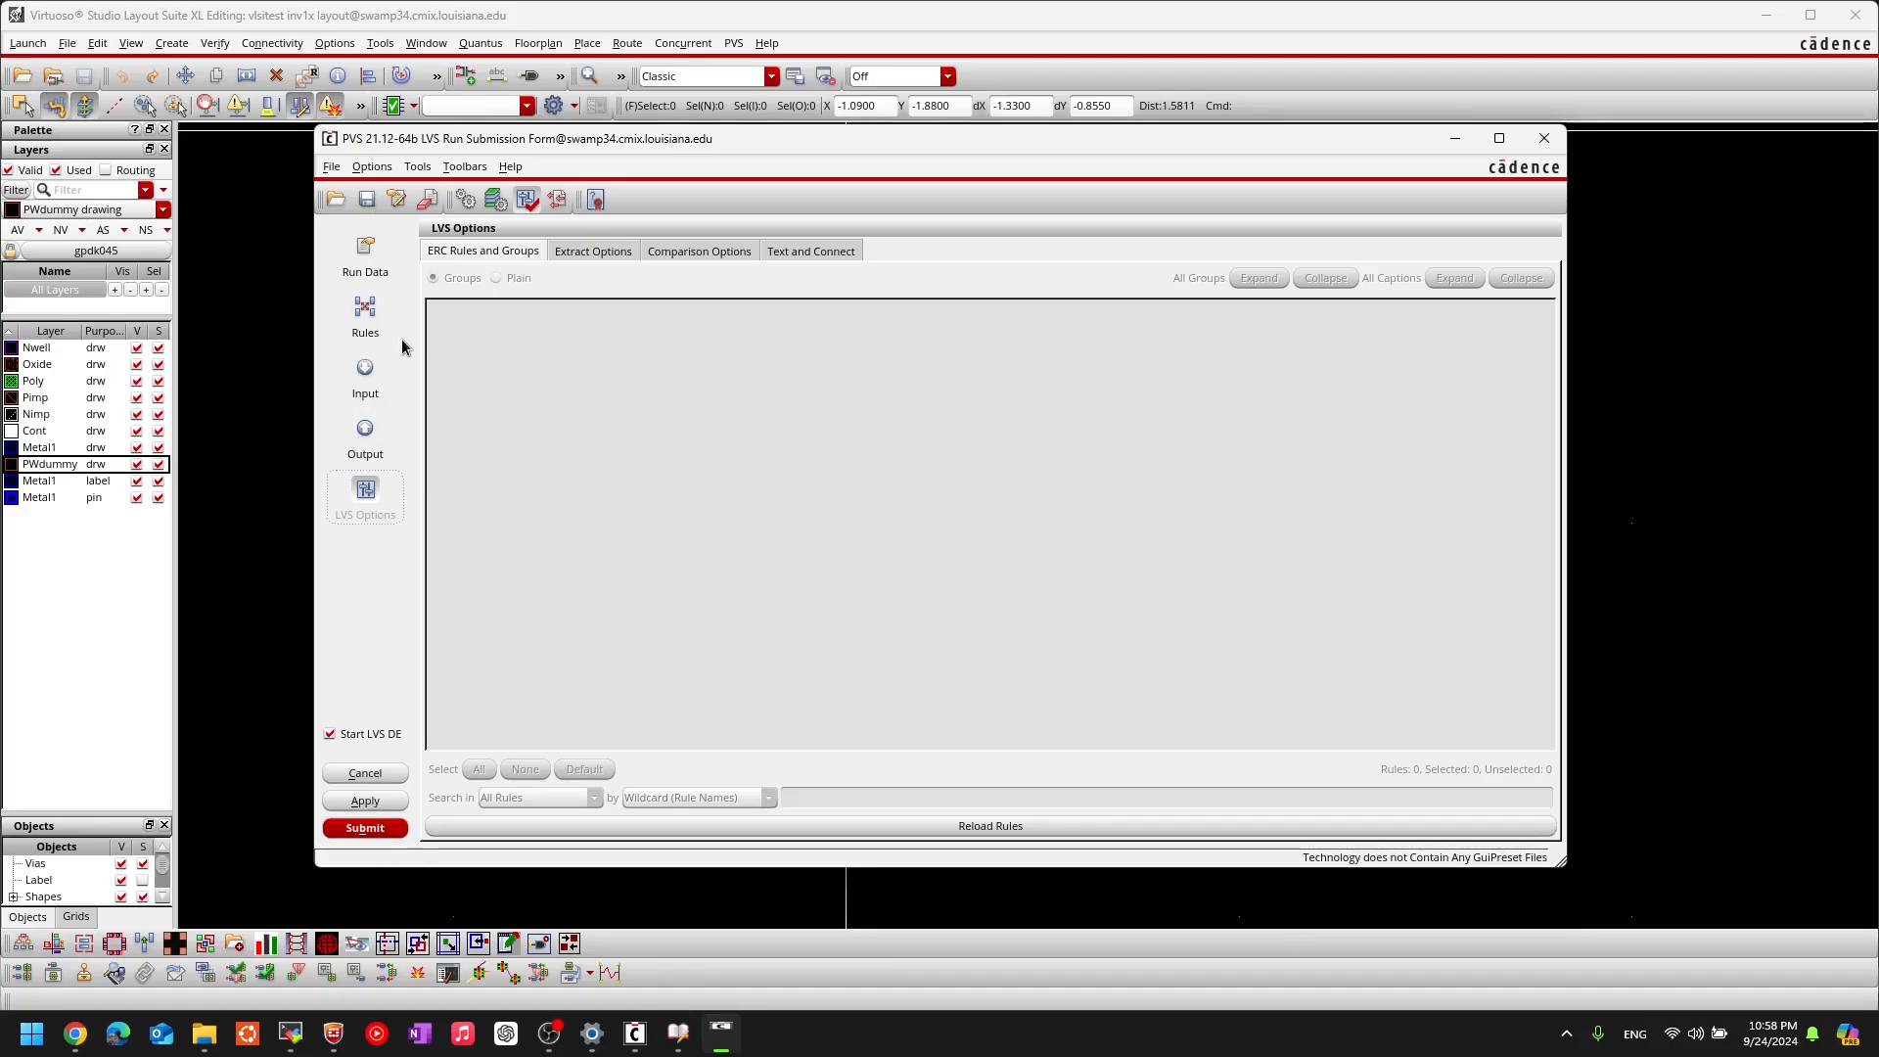
{"action": "left_click", "coordinate": [395, 830]}
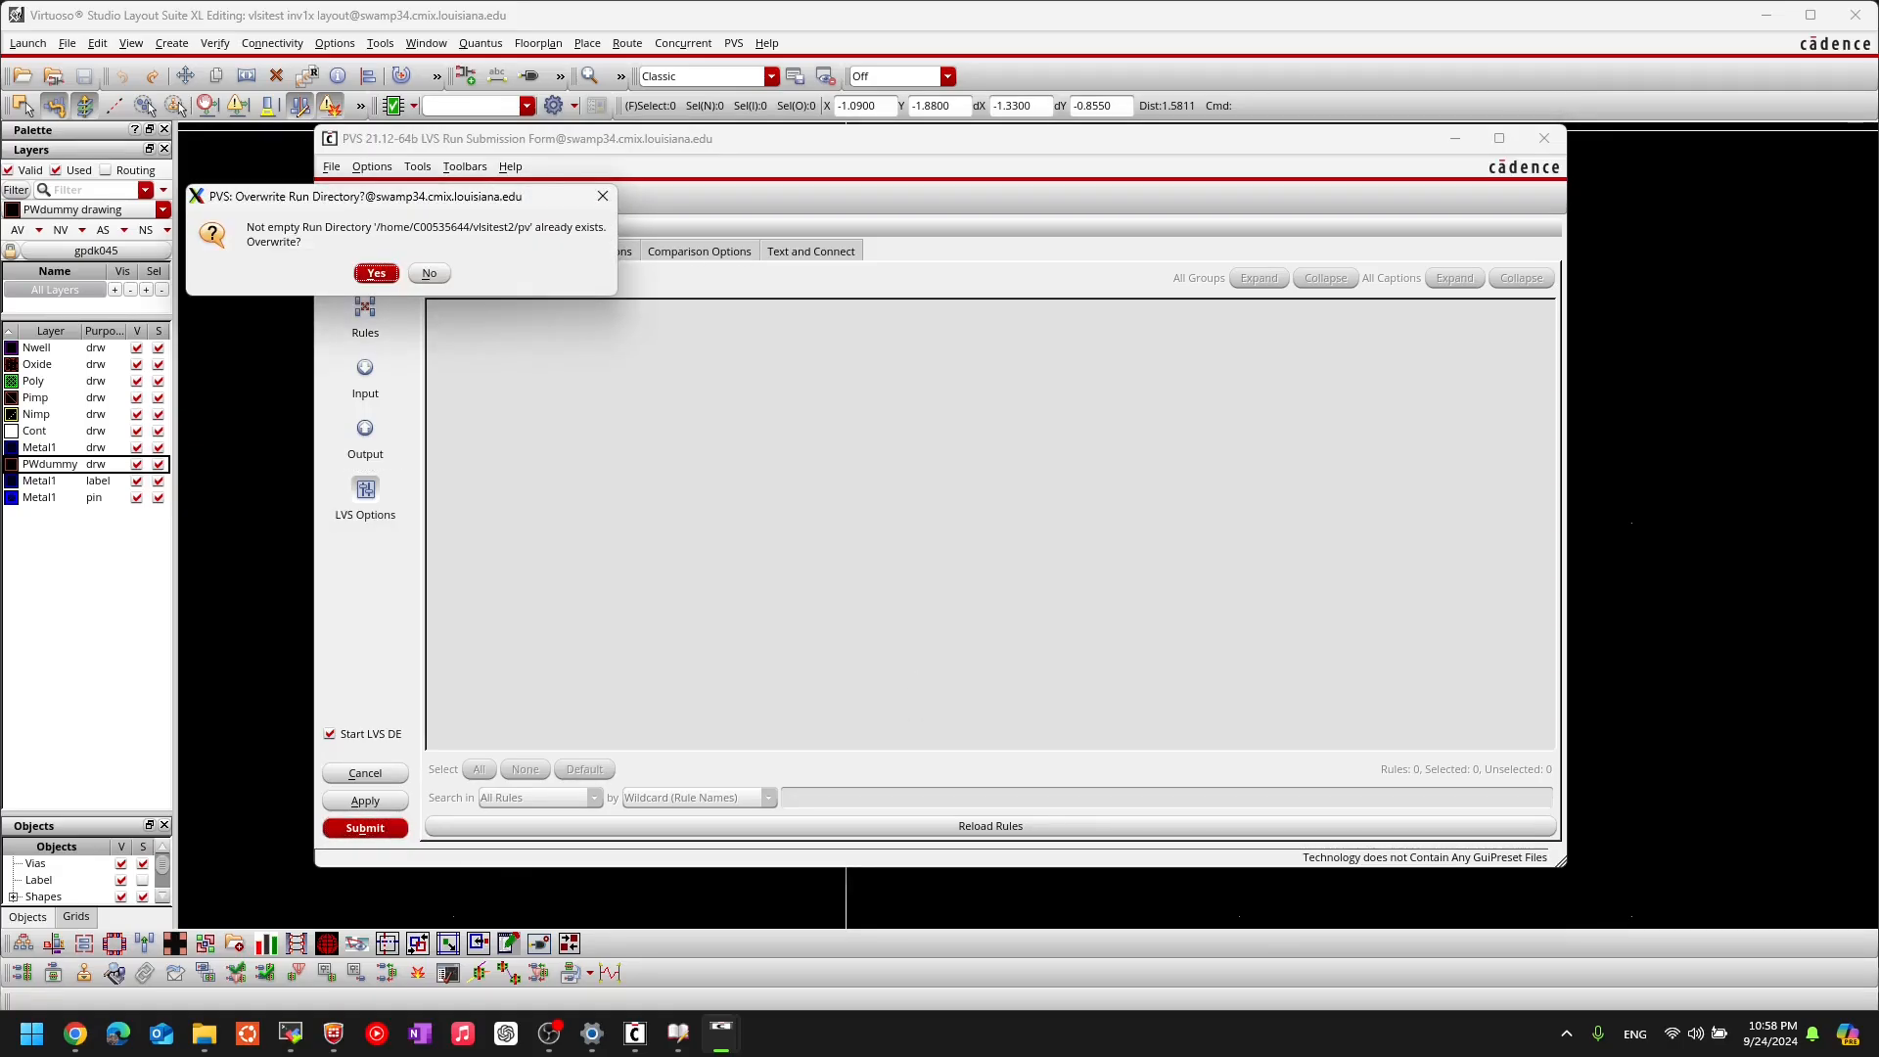
{"action": "left_click", "coordinate": [376, 273]}
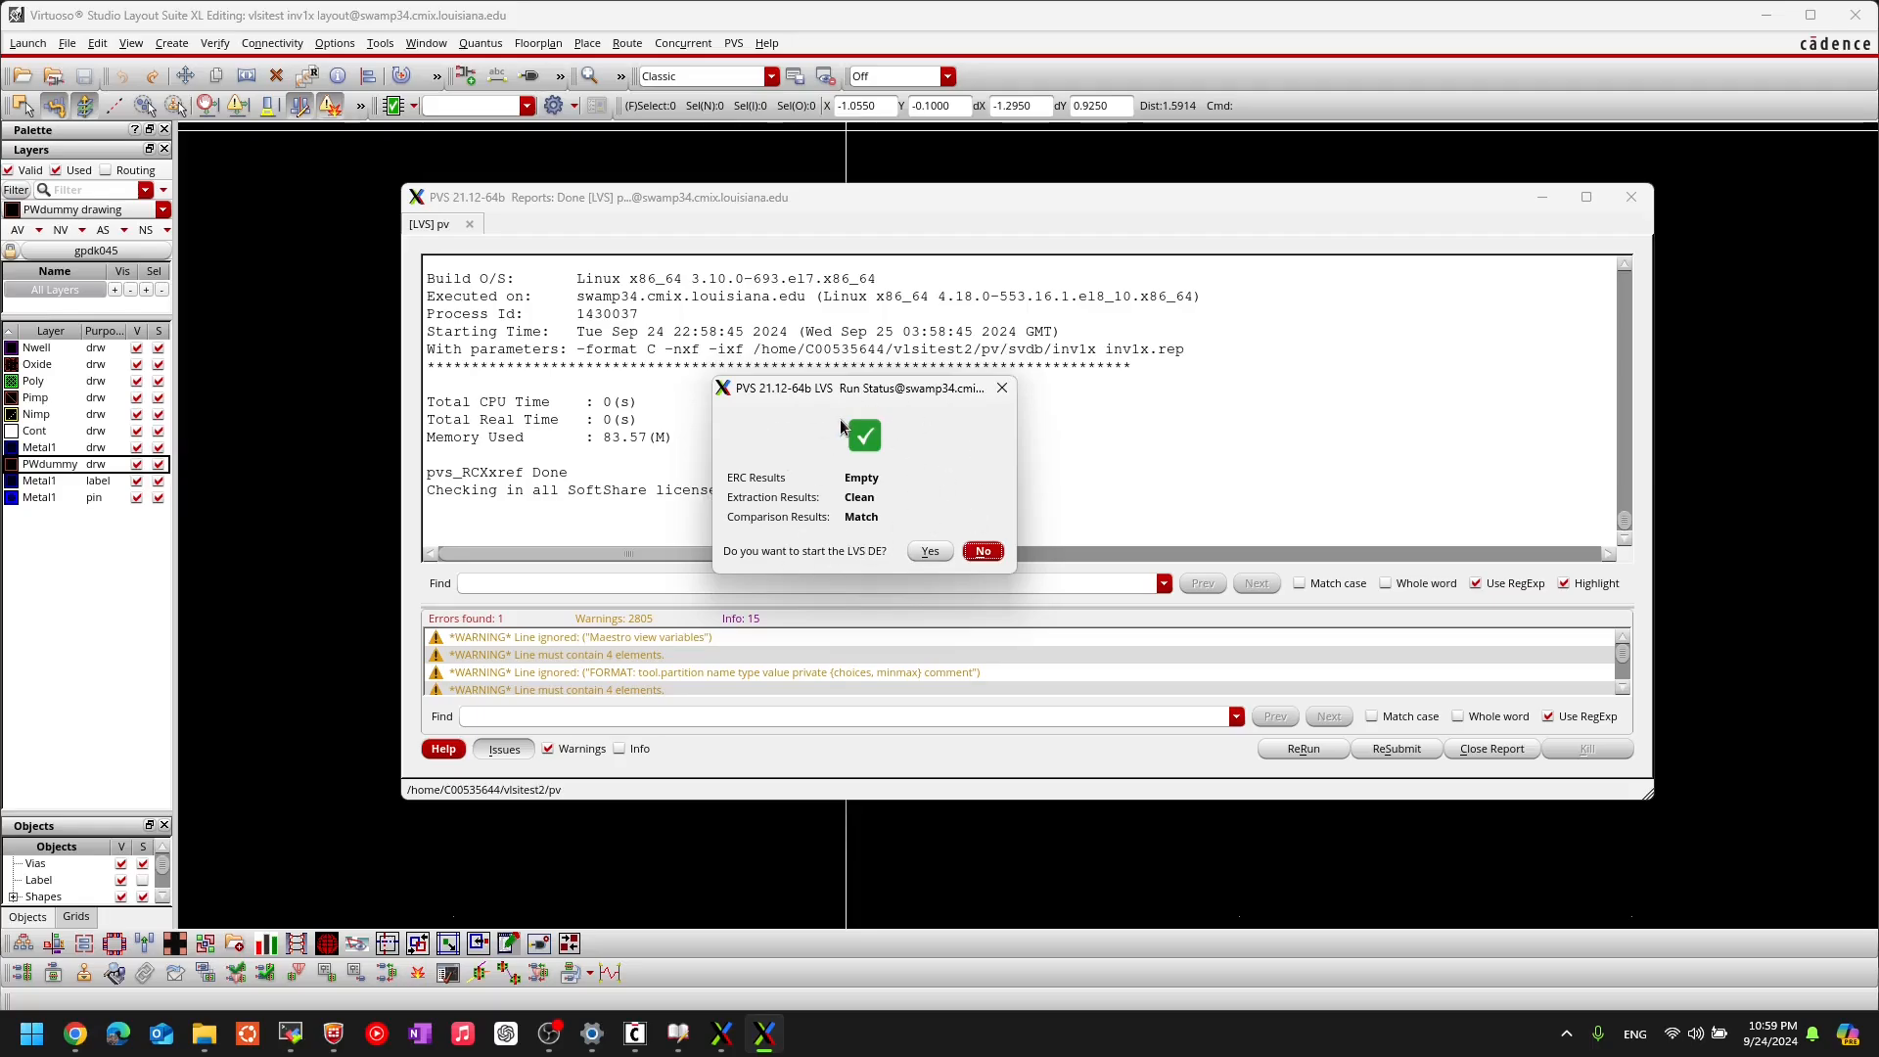
Step: Review the comparison and cell match summaries for inv1x in the LVS Debug Environment, and close the LVS result windows
{"action": "left_click", "coordinate": [926, 553]}
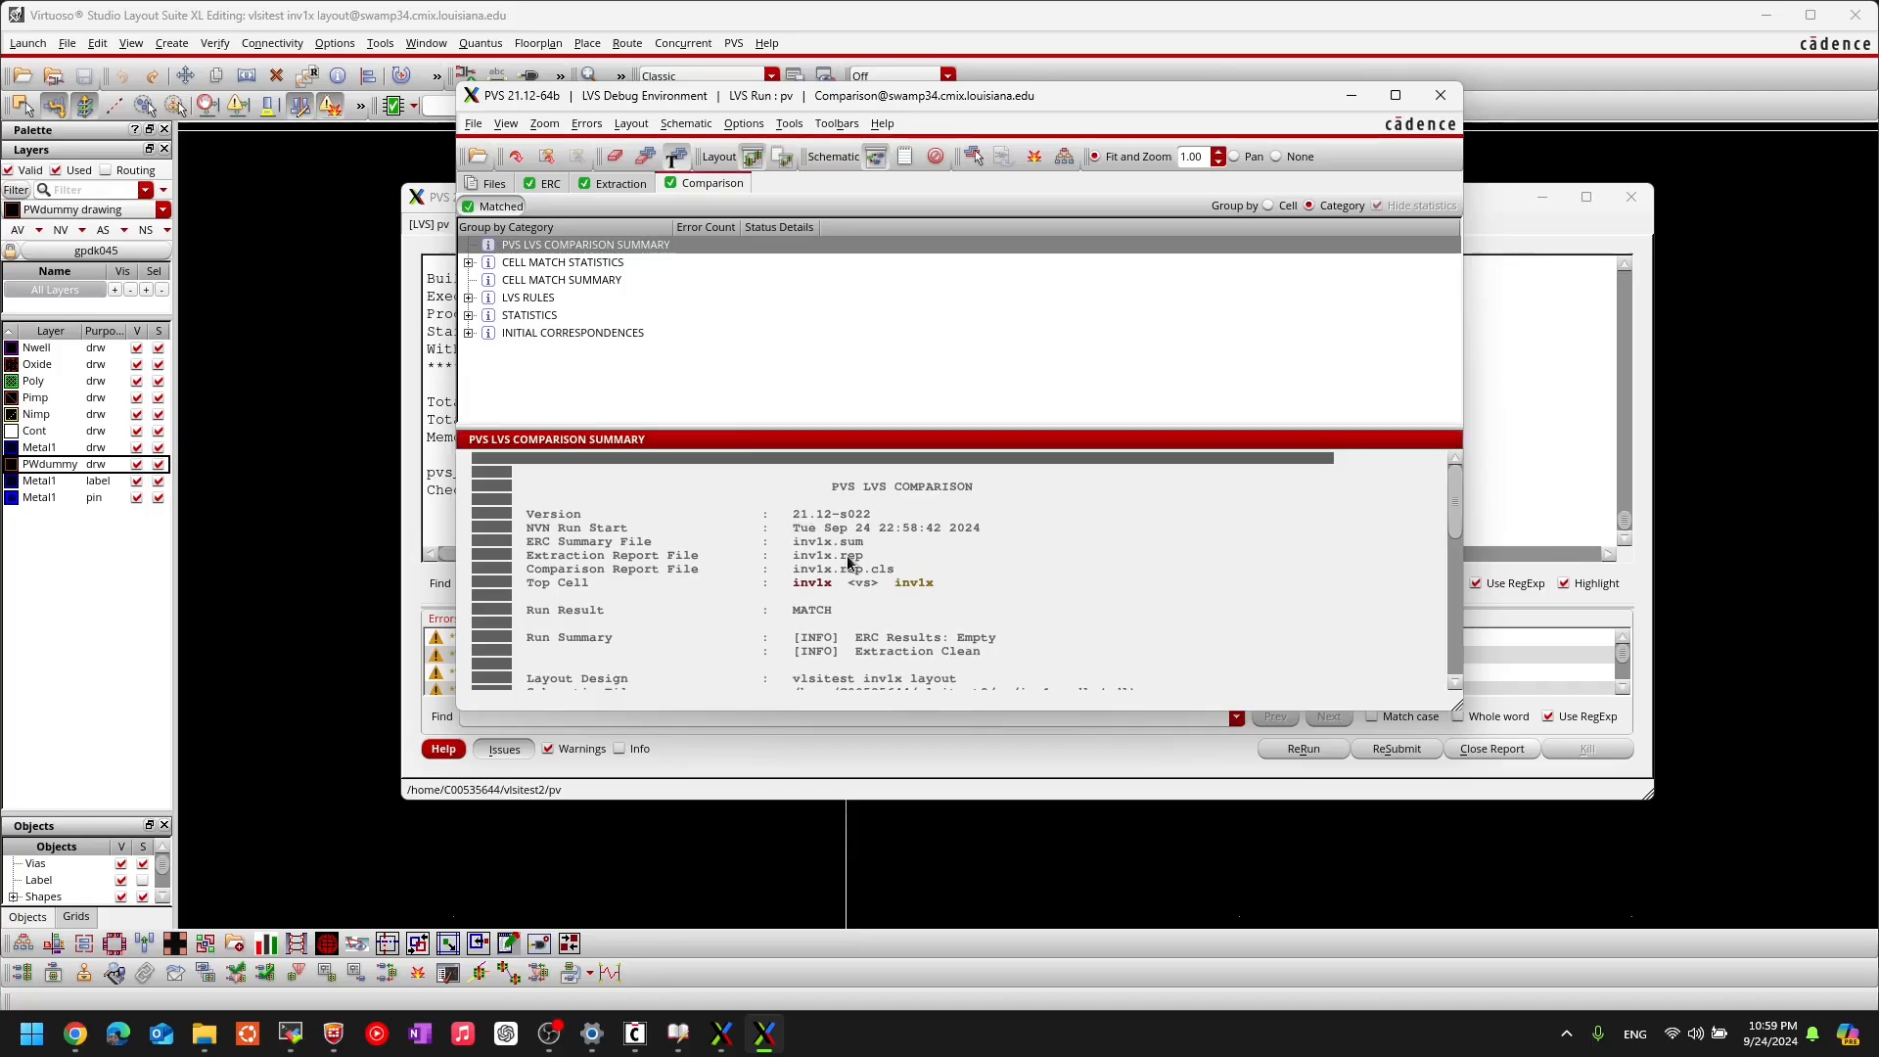
{"action": "scroll", "coordinate": [851, 563], "scroll_direction": "down", "scroll_amount": 6}
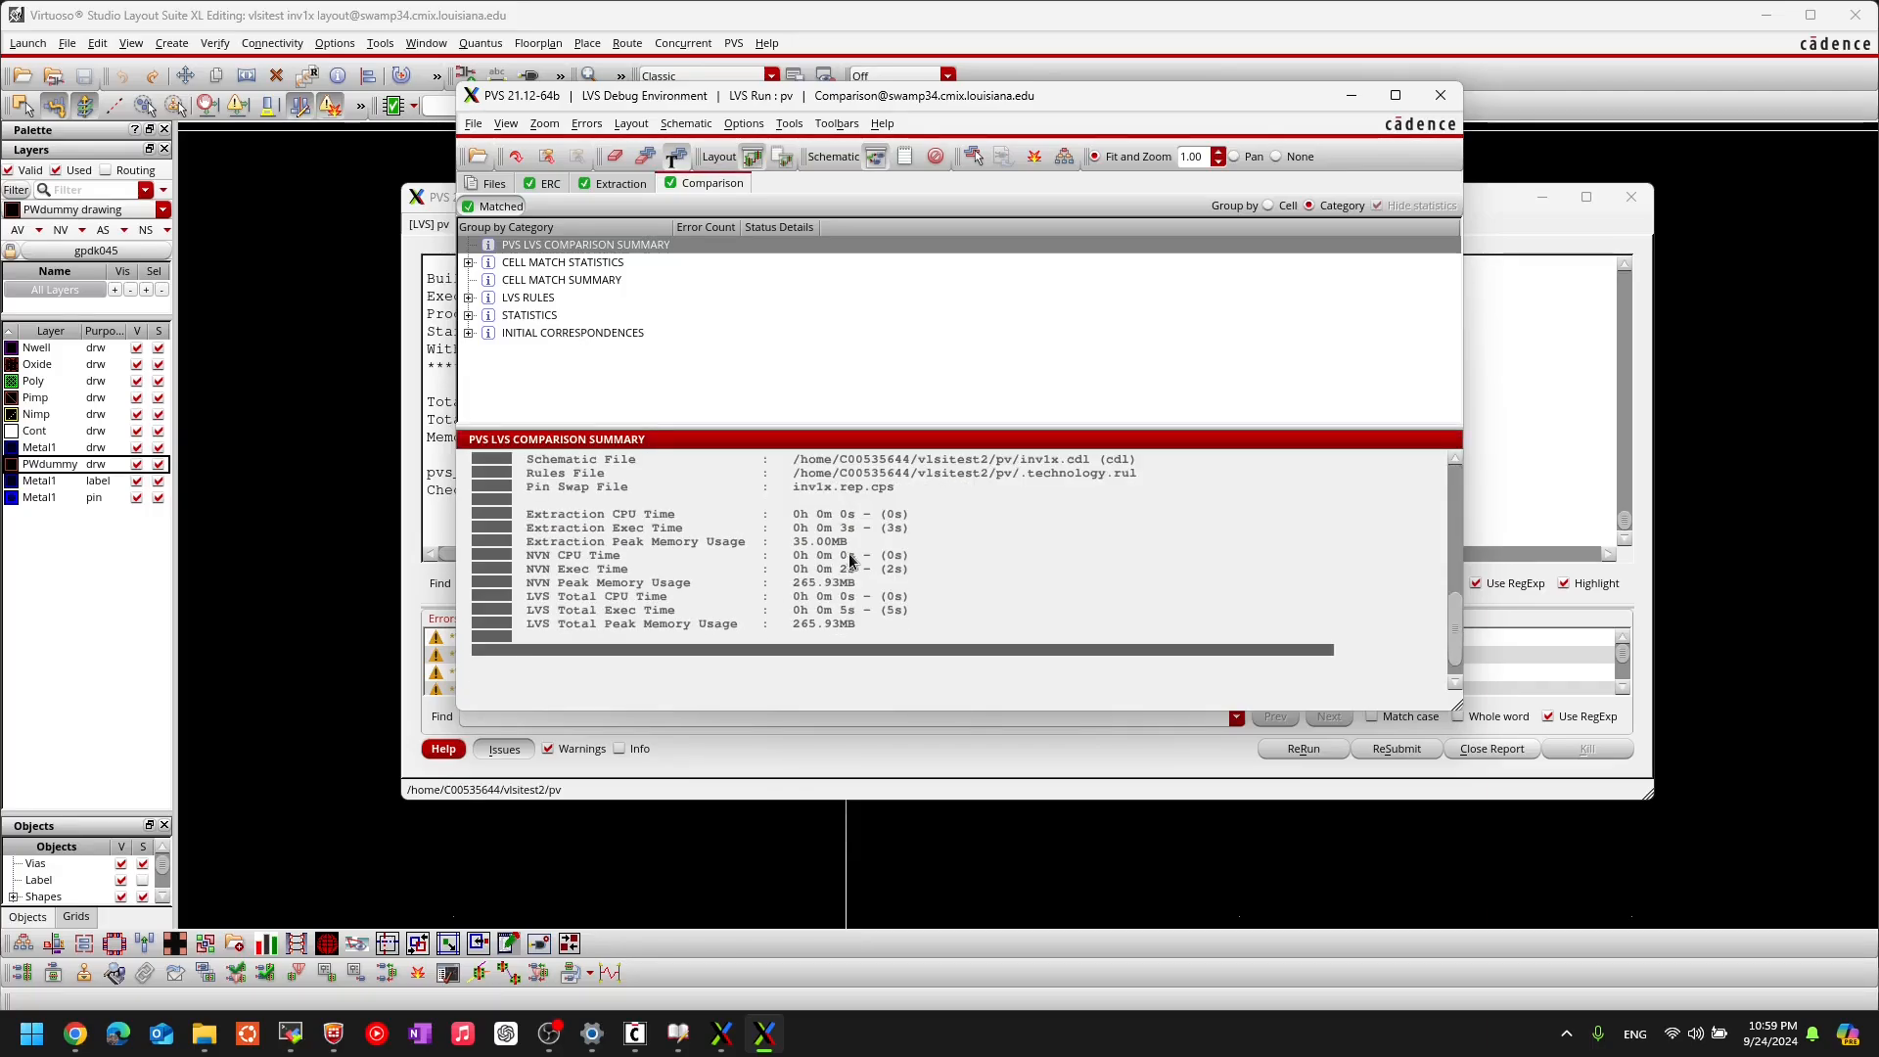
{"action": "left_click", "coordinate": [529, 280]}
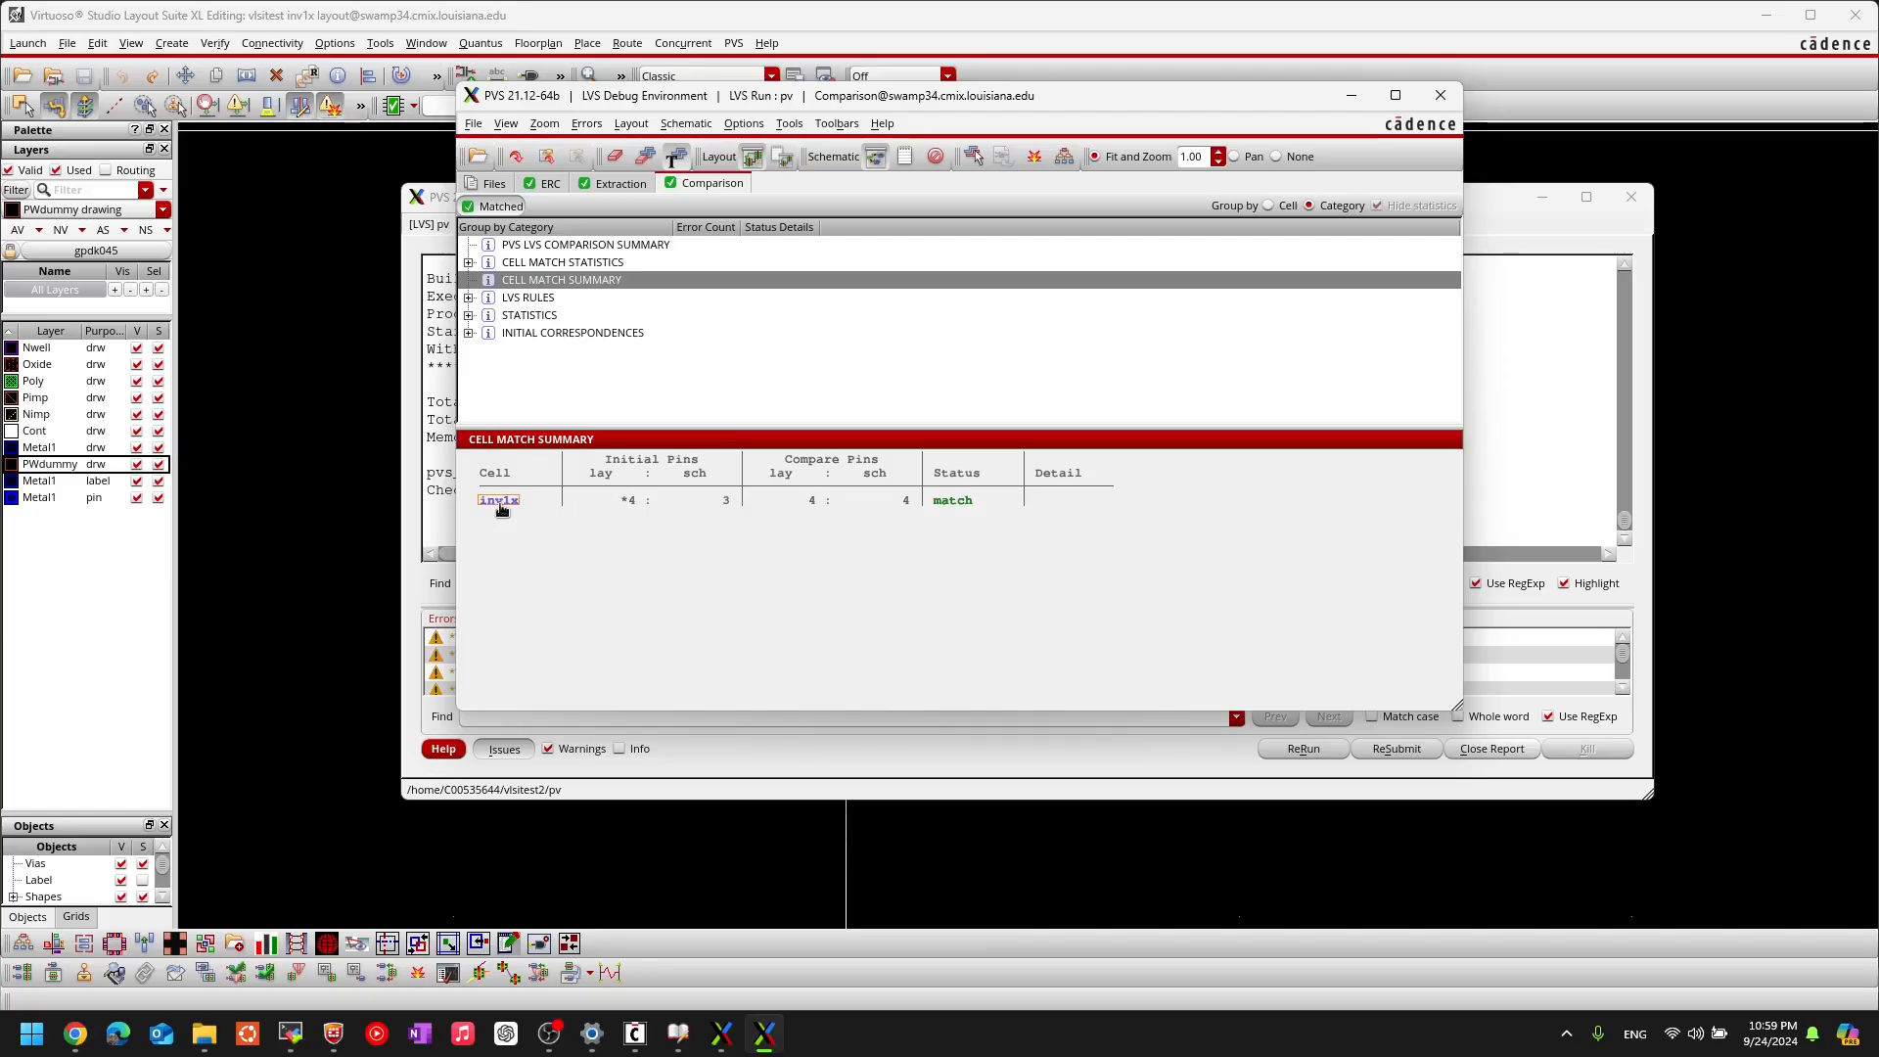
{"action": "left_click", "coordinate": [952, 501]}
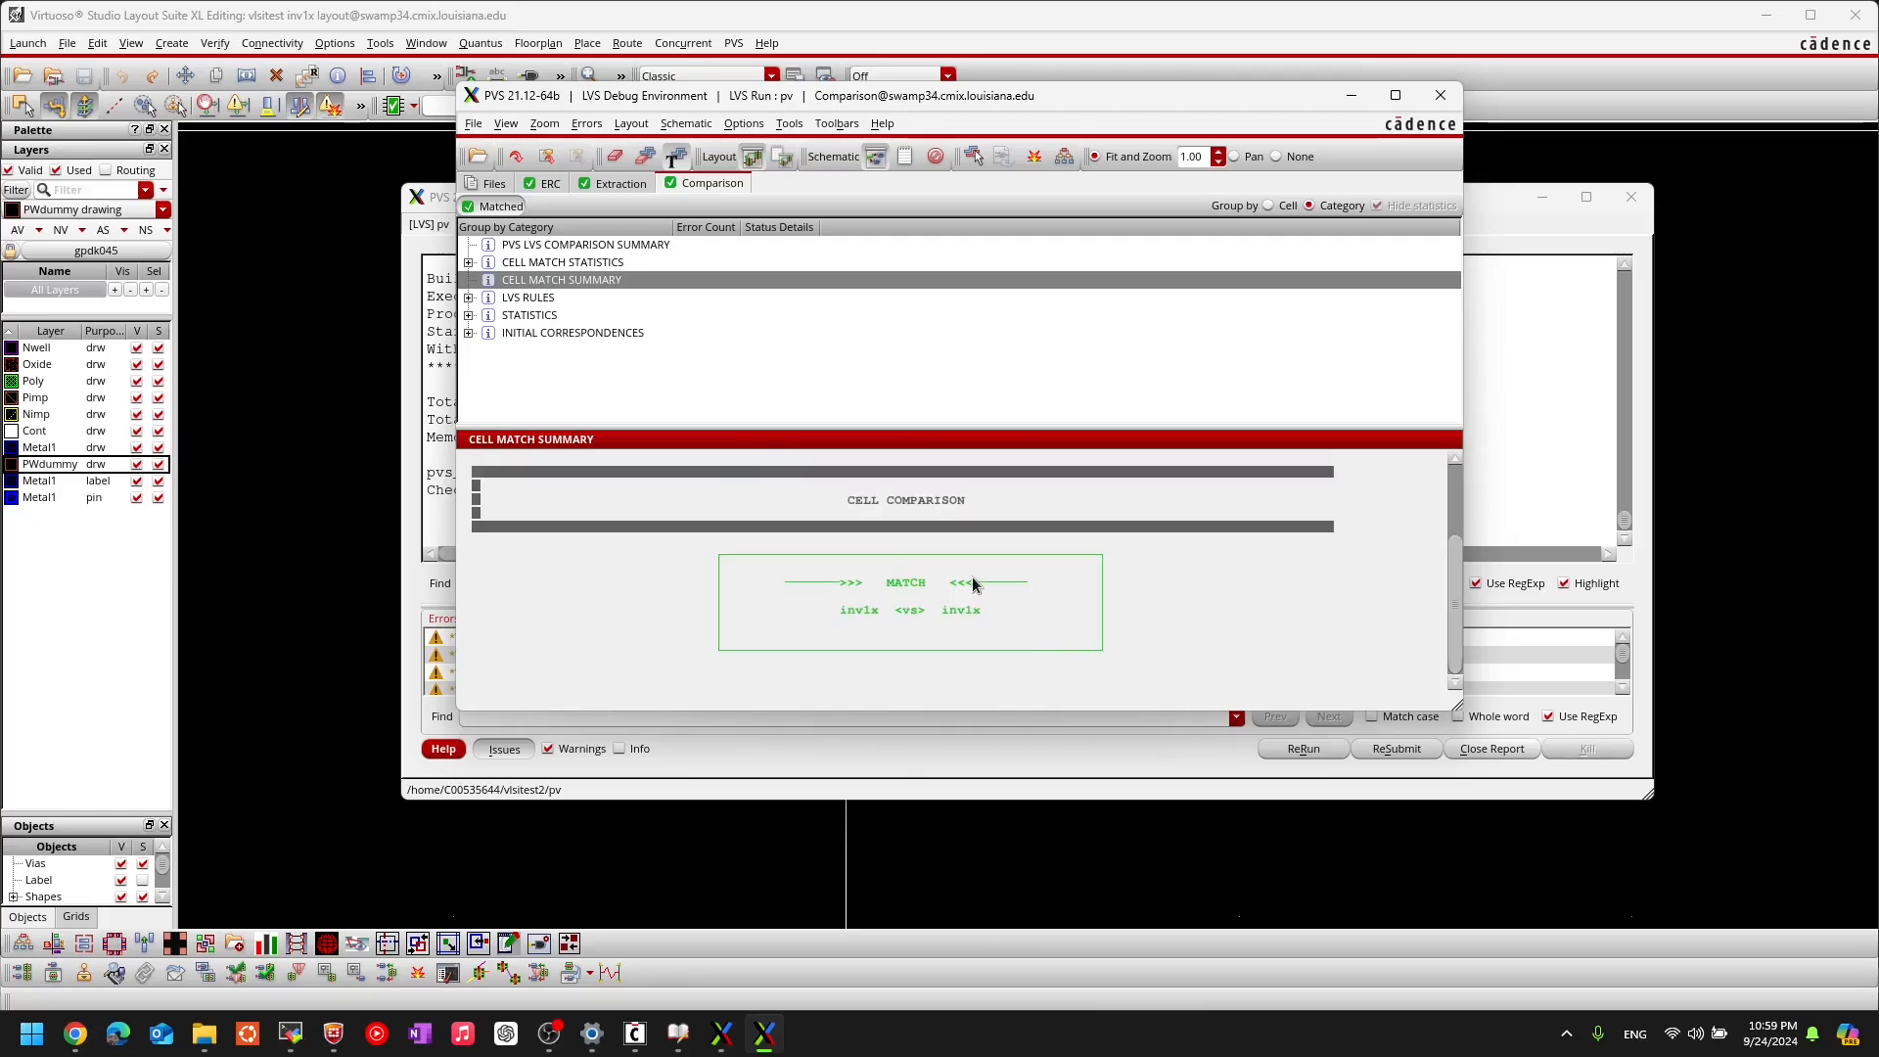
{"action": "scroll", "coordinate": [940, 548], "scroll_direction": "up", "scroll_amount": 2}
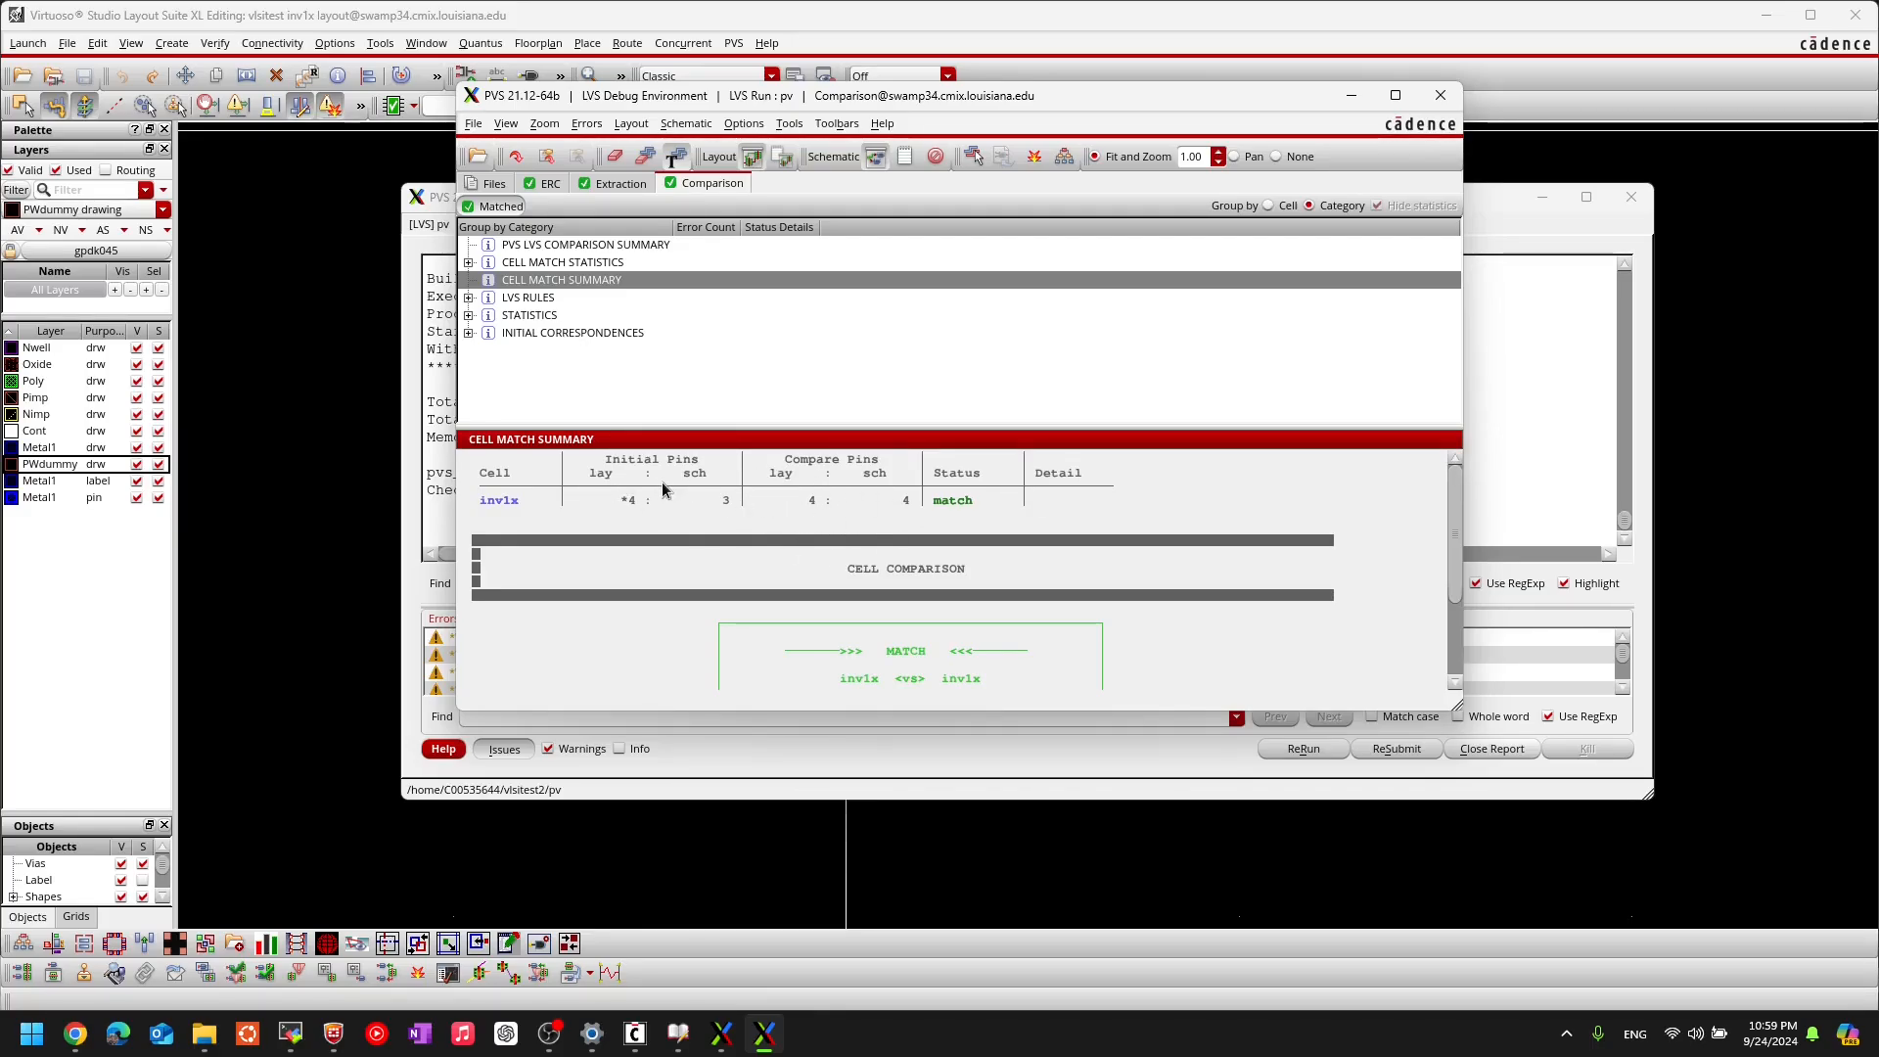
{"action": "scroll", "coordinate": [1140, 542], "scroll_direction": "down", "scroll_amount": 1}
{"action": "scroll", "coordinate": [1140, 542], "scroll_direction": "up", "scroll_amount": 1}
{"action": "left_click", "coordinate": [469, 298]}
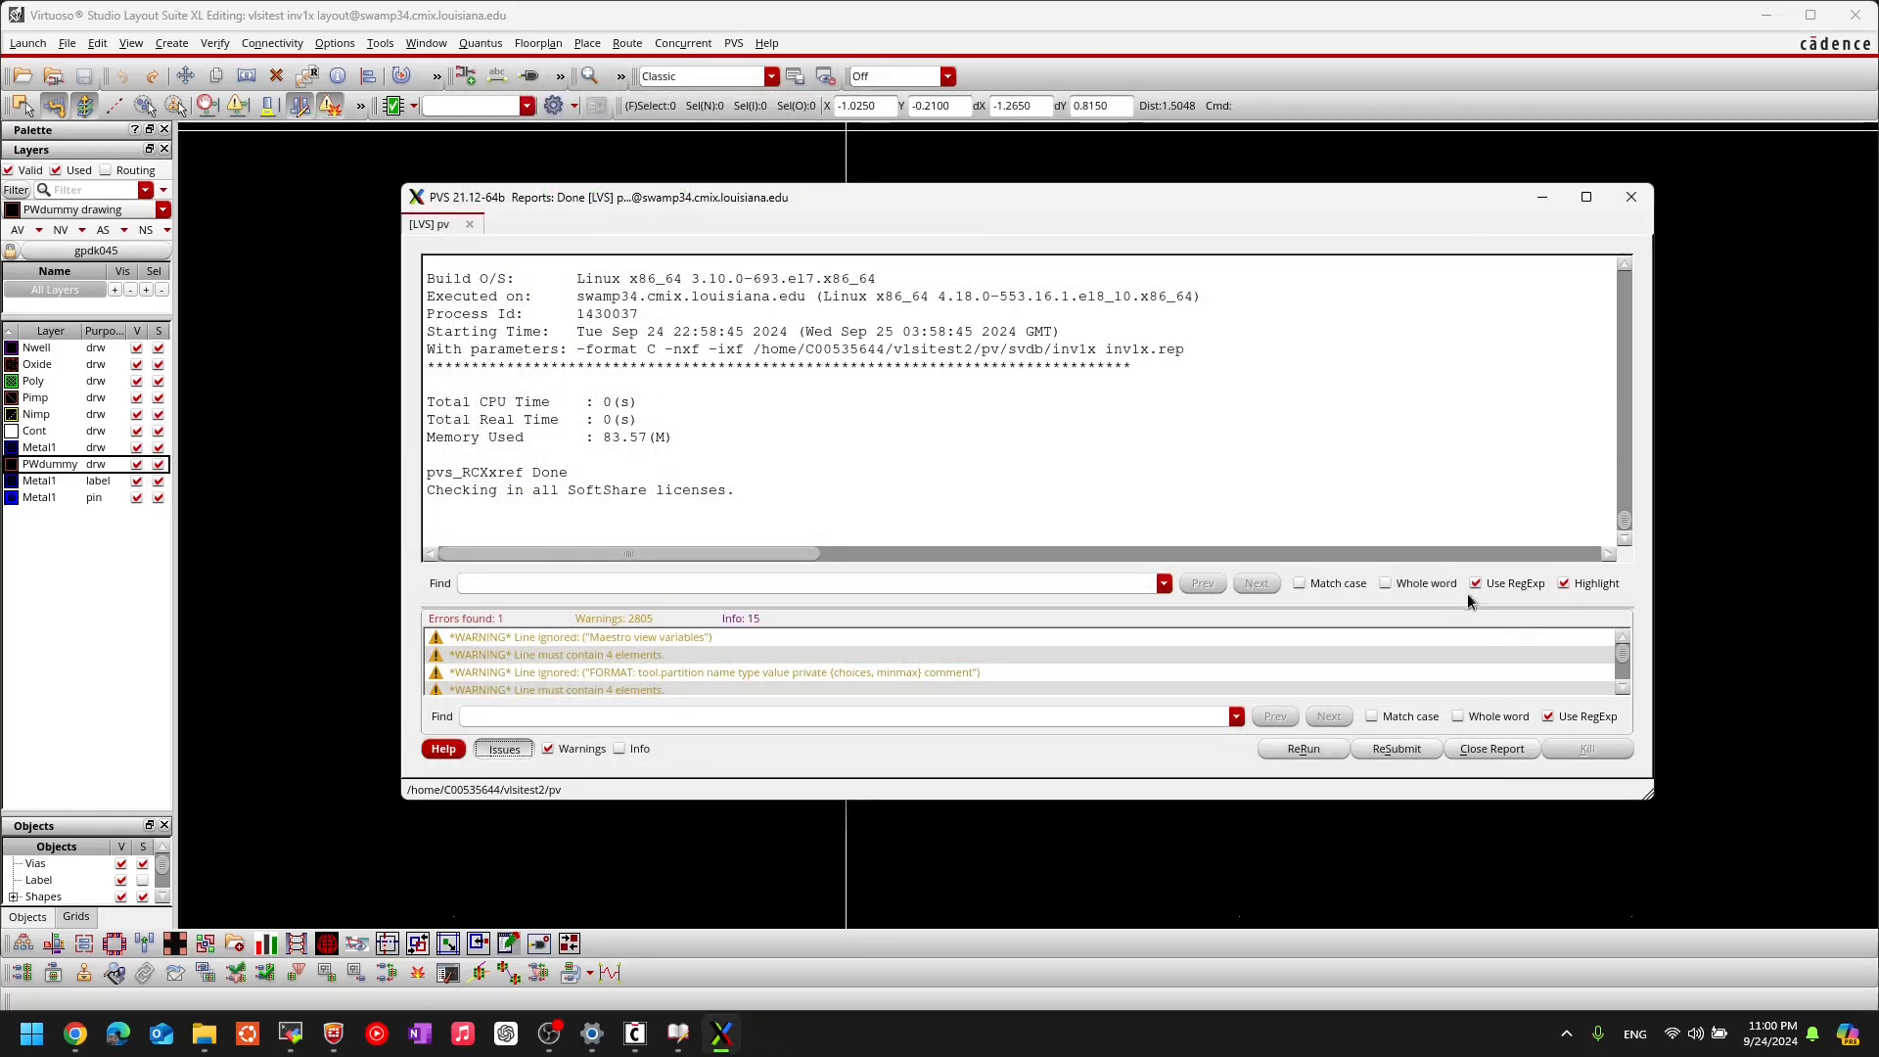
{"action": "left_click", "coordinate": [1632, 199]}
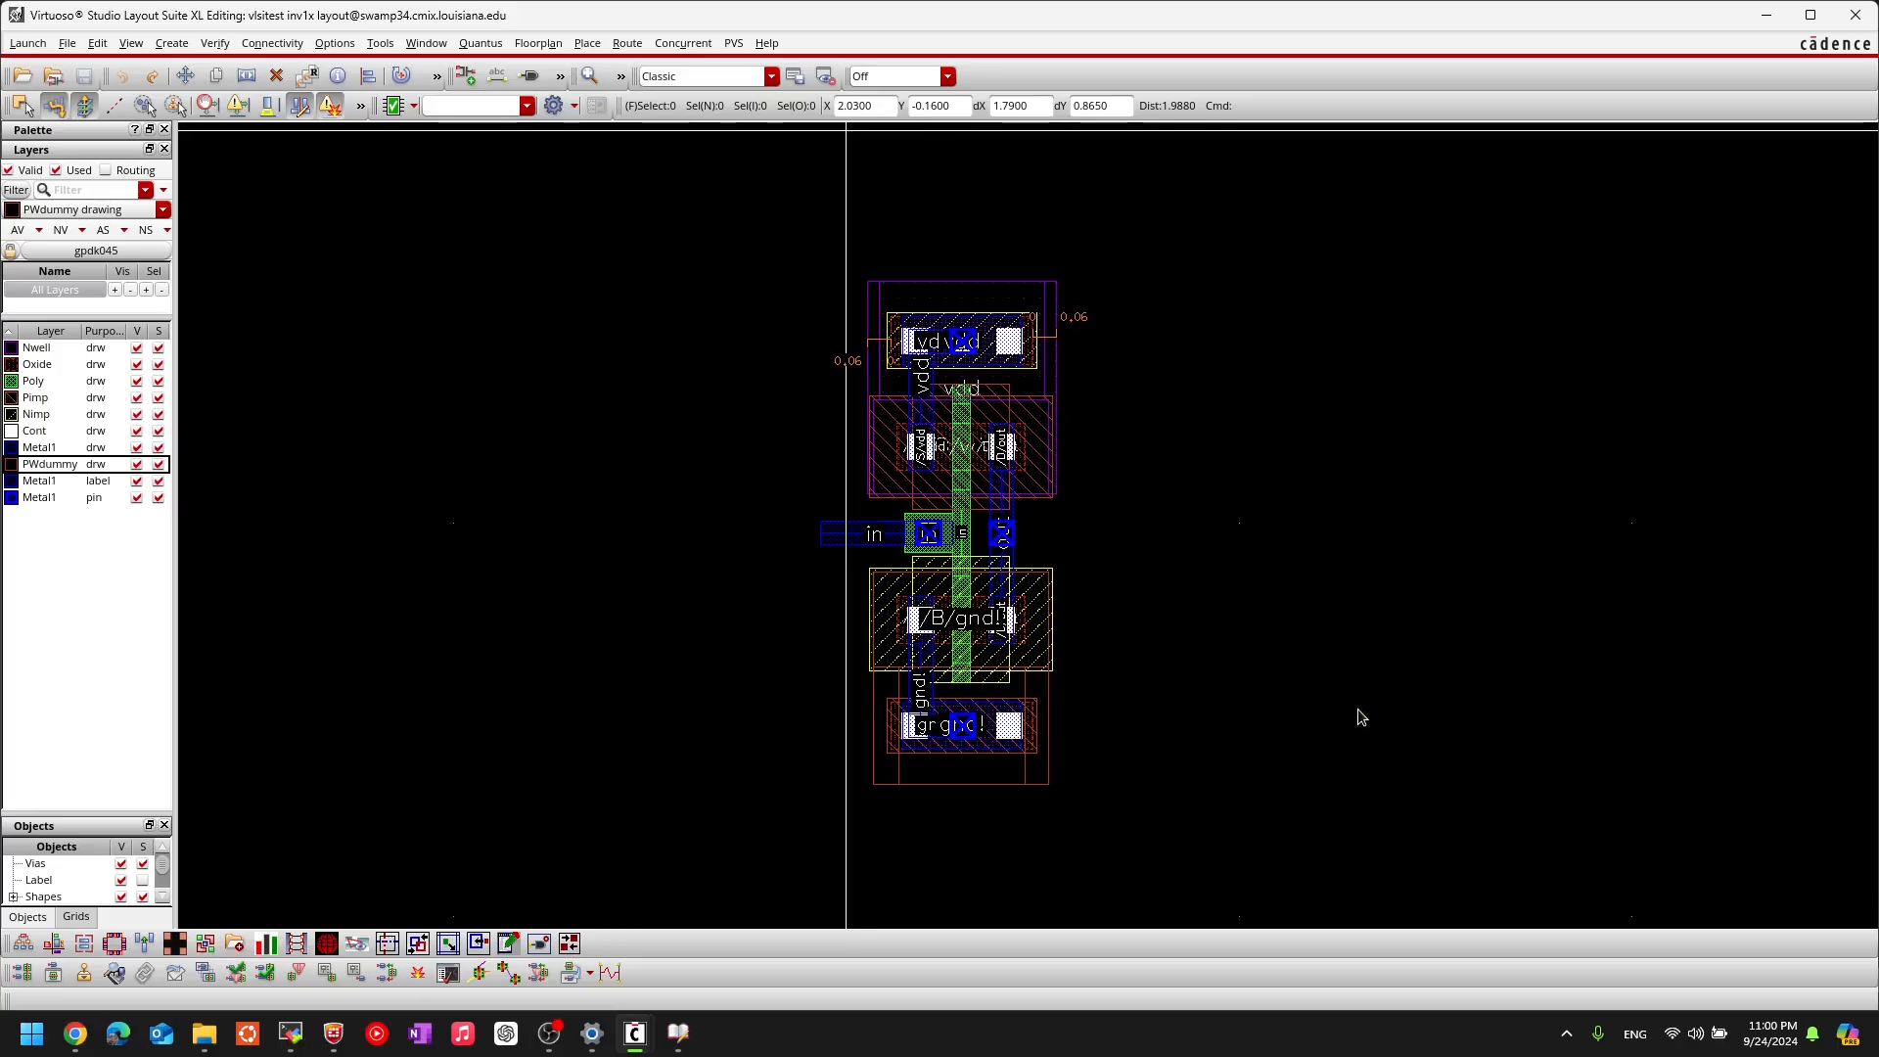
Step: Clear all rulers around the upper vdd contact and fit the whole inverter layout in view
{"action": "scroll", "coordinate": [1176, 458], "scroll_direction": "up", "scroll_amount": 1}
{"action": "scroll", "coordinate": [1127, 494], "scroll_direction": "down", "scroll_amount": 1}
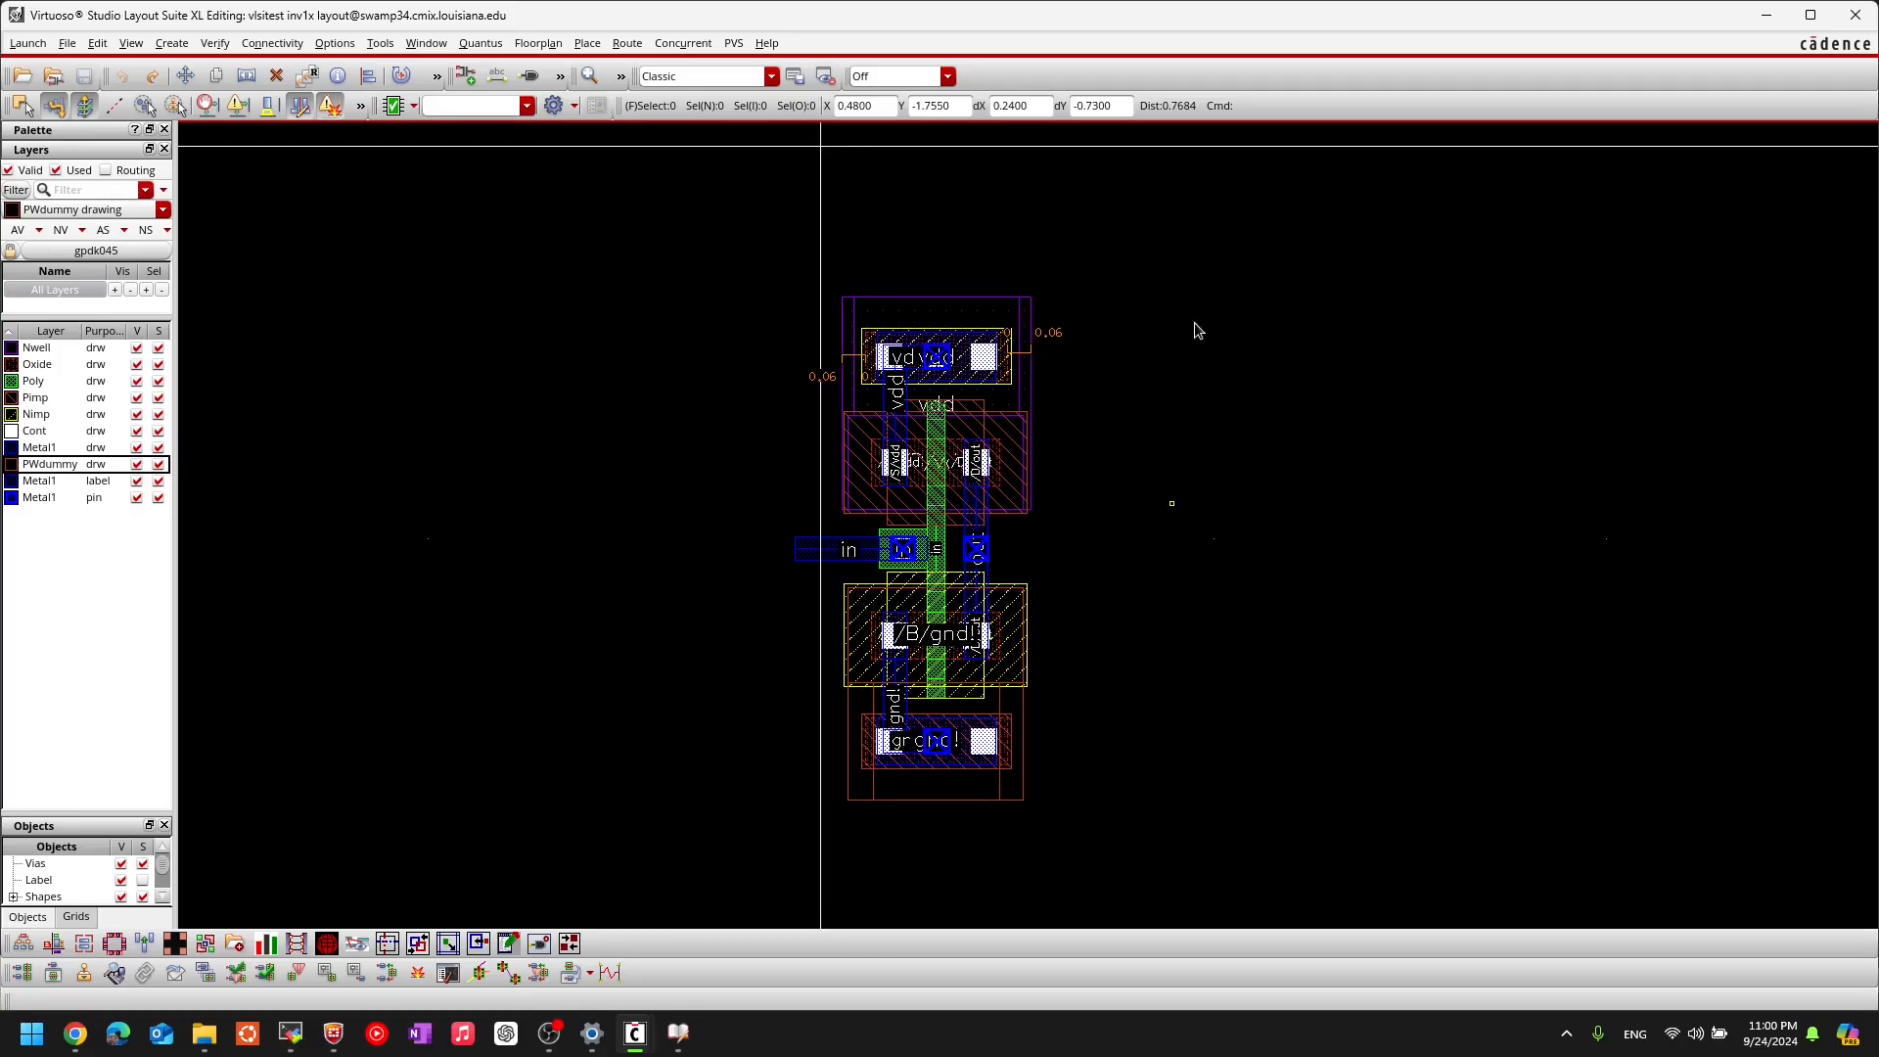
{"action": "scroll", "coordinate": [1043, 349], "scroll_direction": "up", "scroll_amount": 2, "text": "ctrl"}
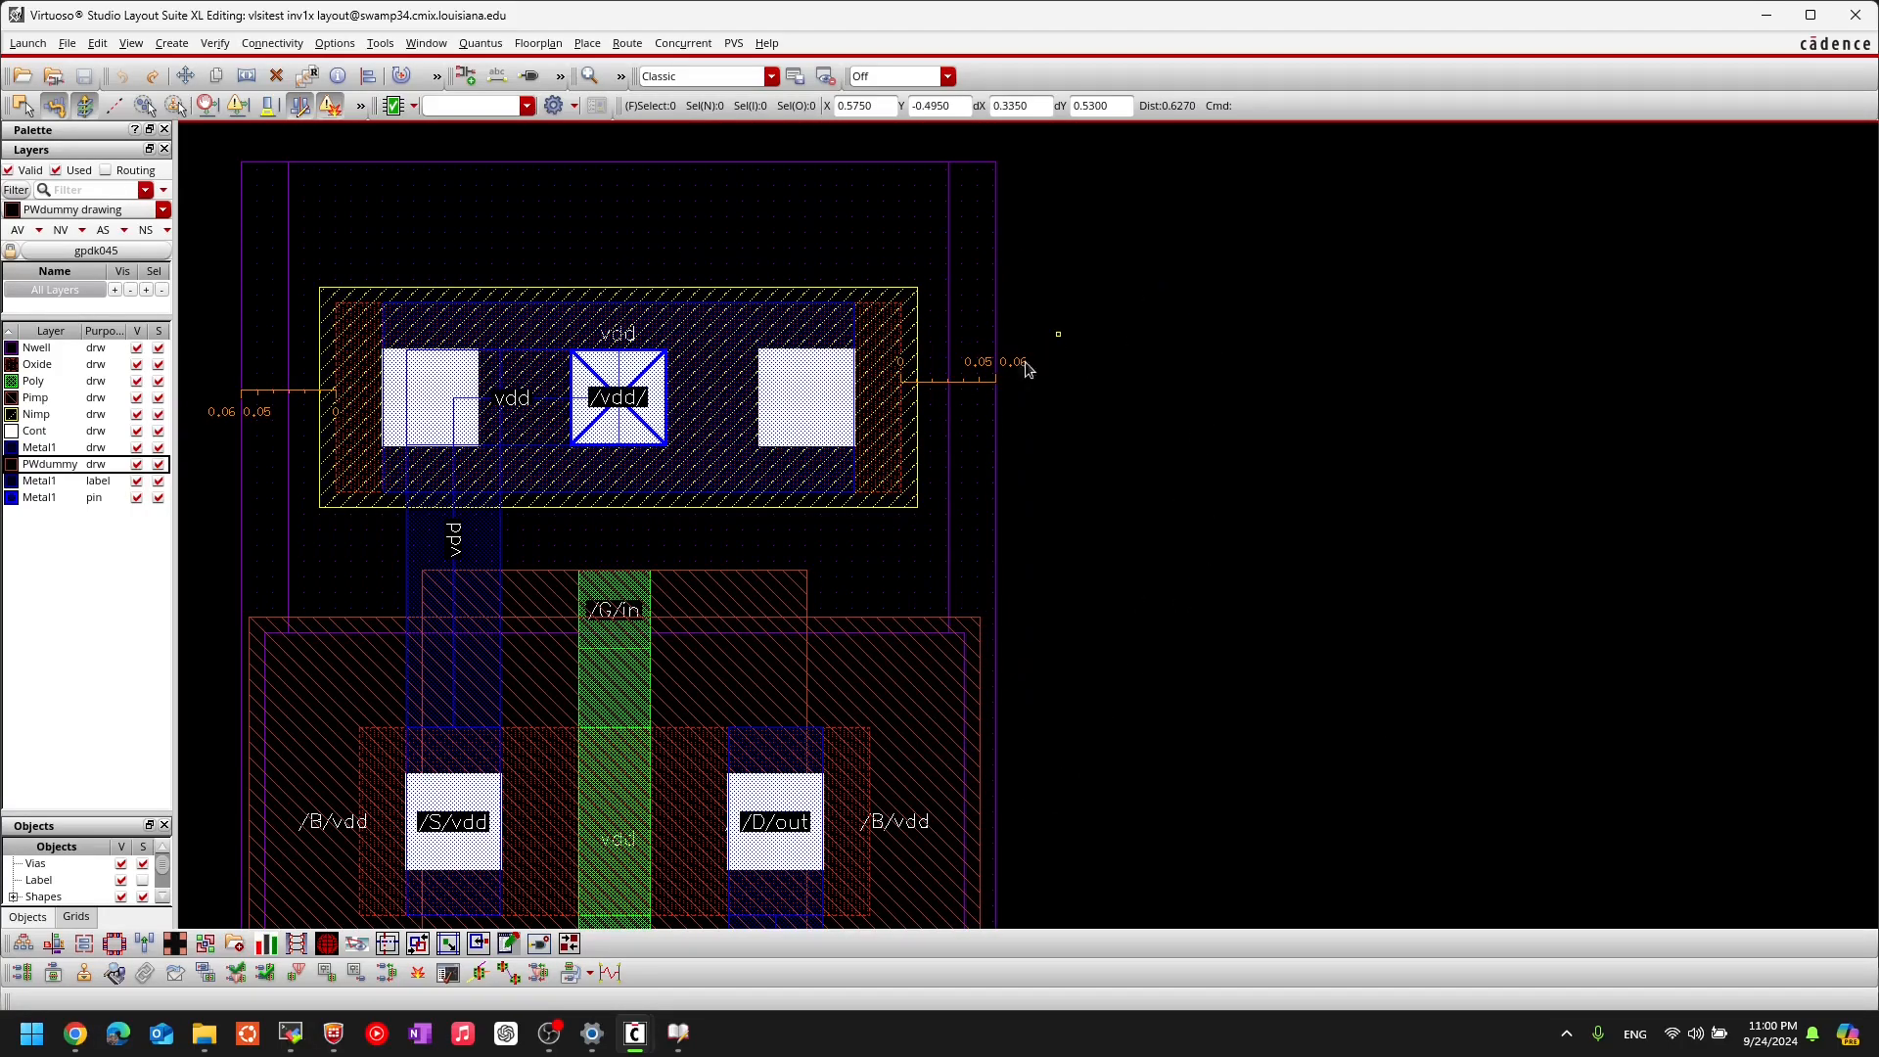
{"action": "key", "text": "Delete"}
{"action": "scroll", "coordinate": [1437, 409], "scroll_direction": "down", "scroll_amount": 1, "text": "ctrl"}
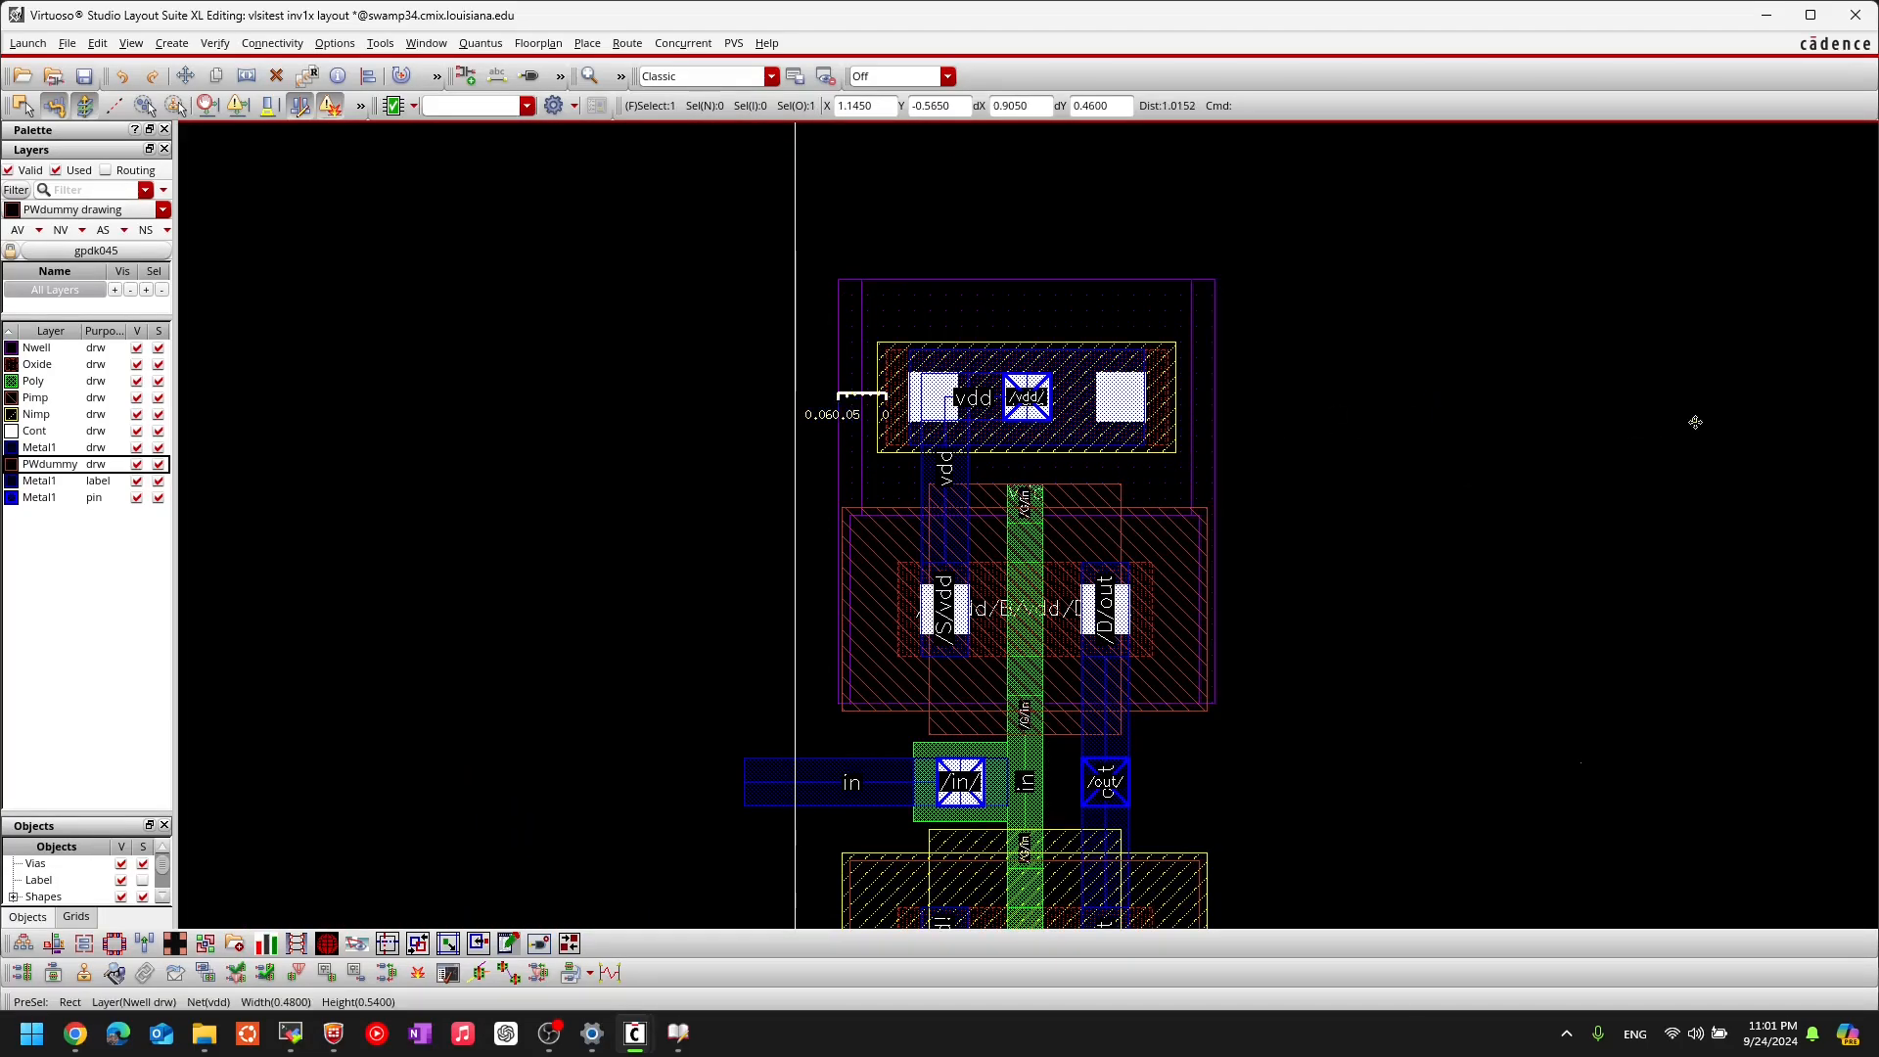
{"action": "key", "text": "shift+k"}
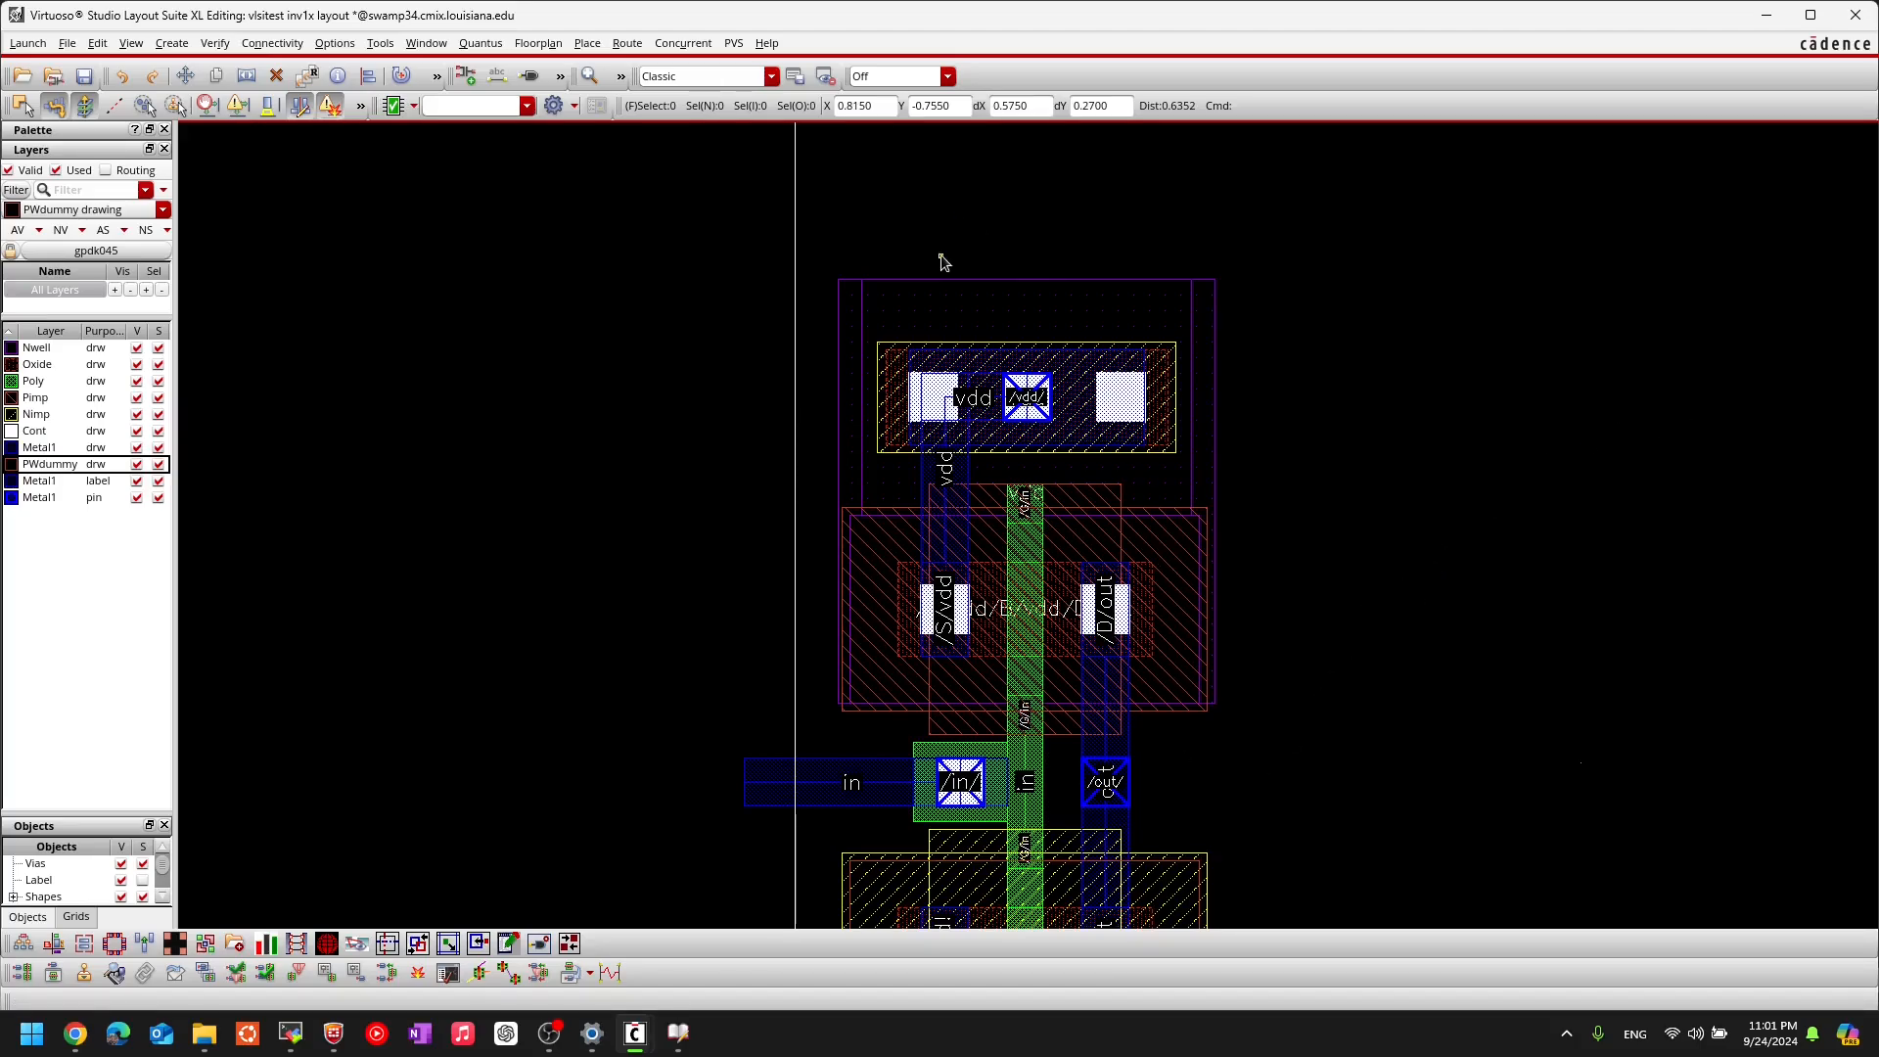
{"action": "key", "text": "f"}
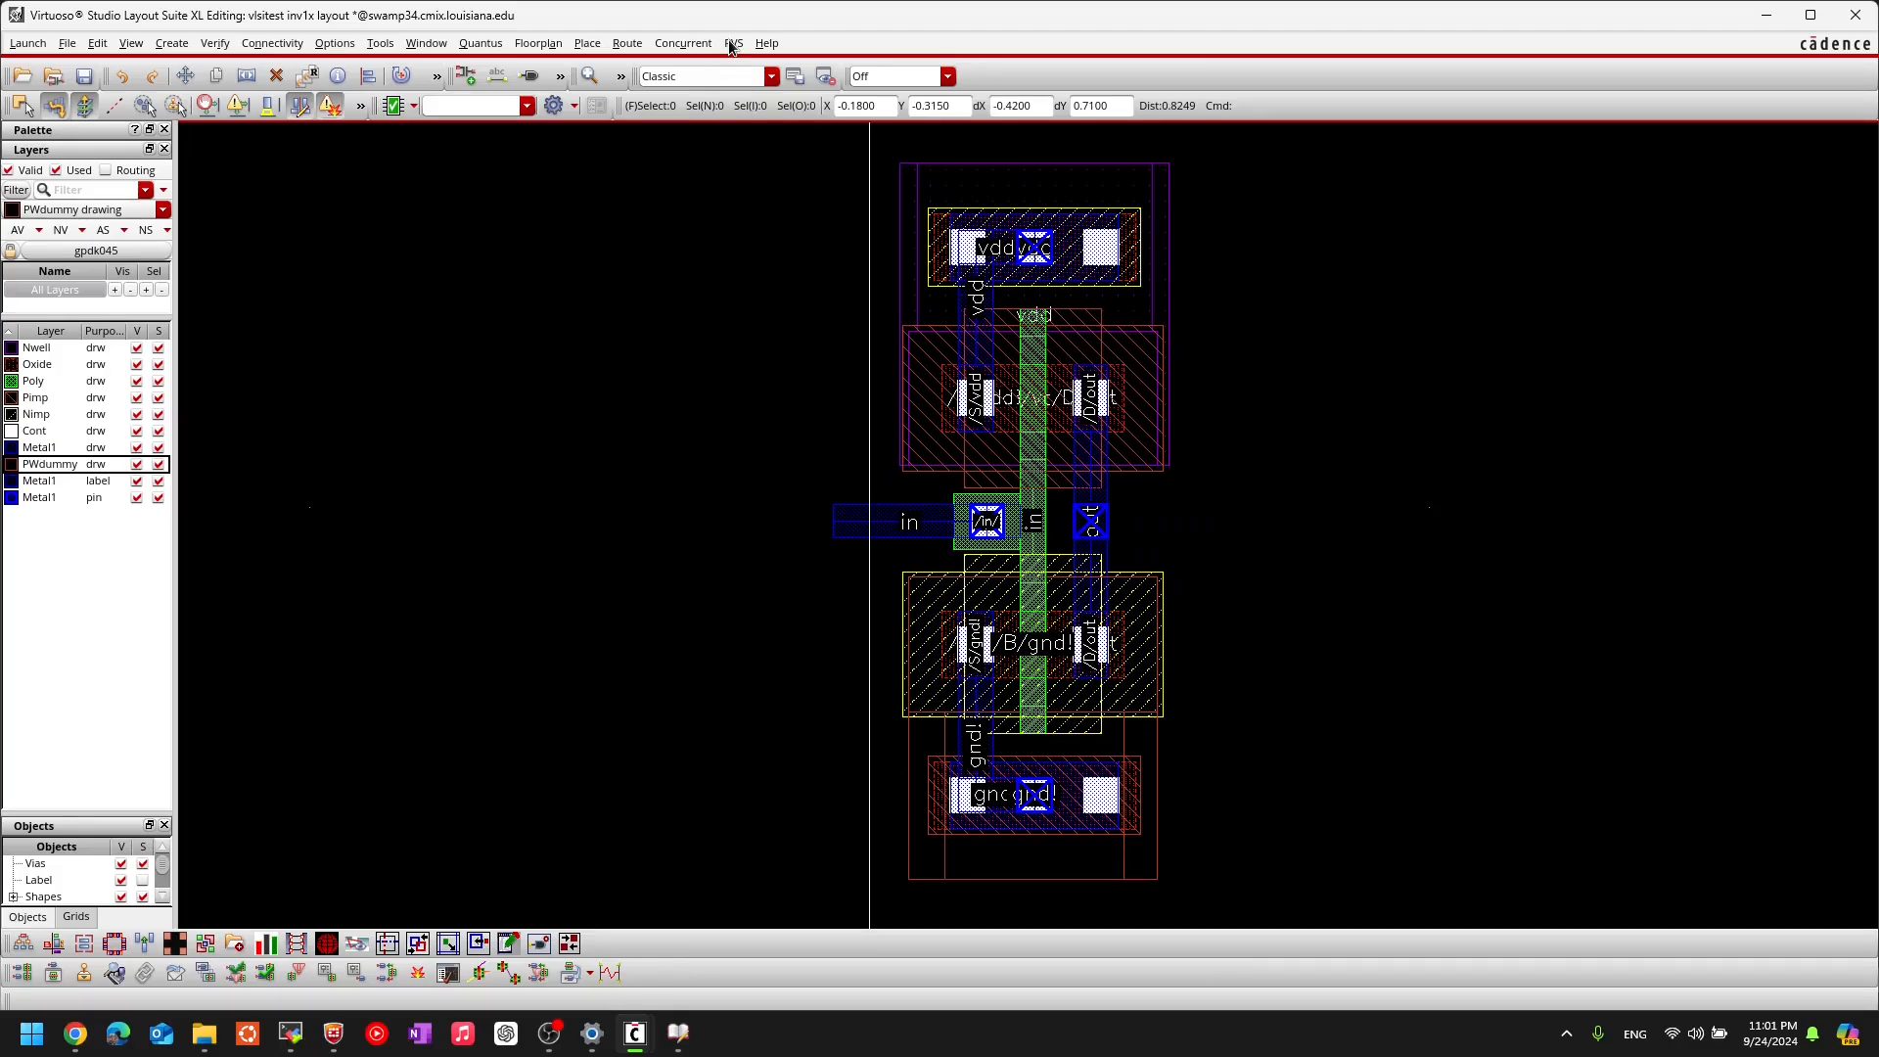
Step: Launch PVS - Quantus extraction for cell inv1x, using the pv/svdb query data directory, the pvtech.lib tech library and gpdk045_pvs technology
{"action": "left_click", "coordinate": [494, 44]}
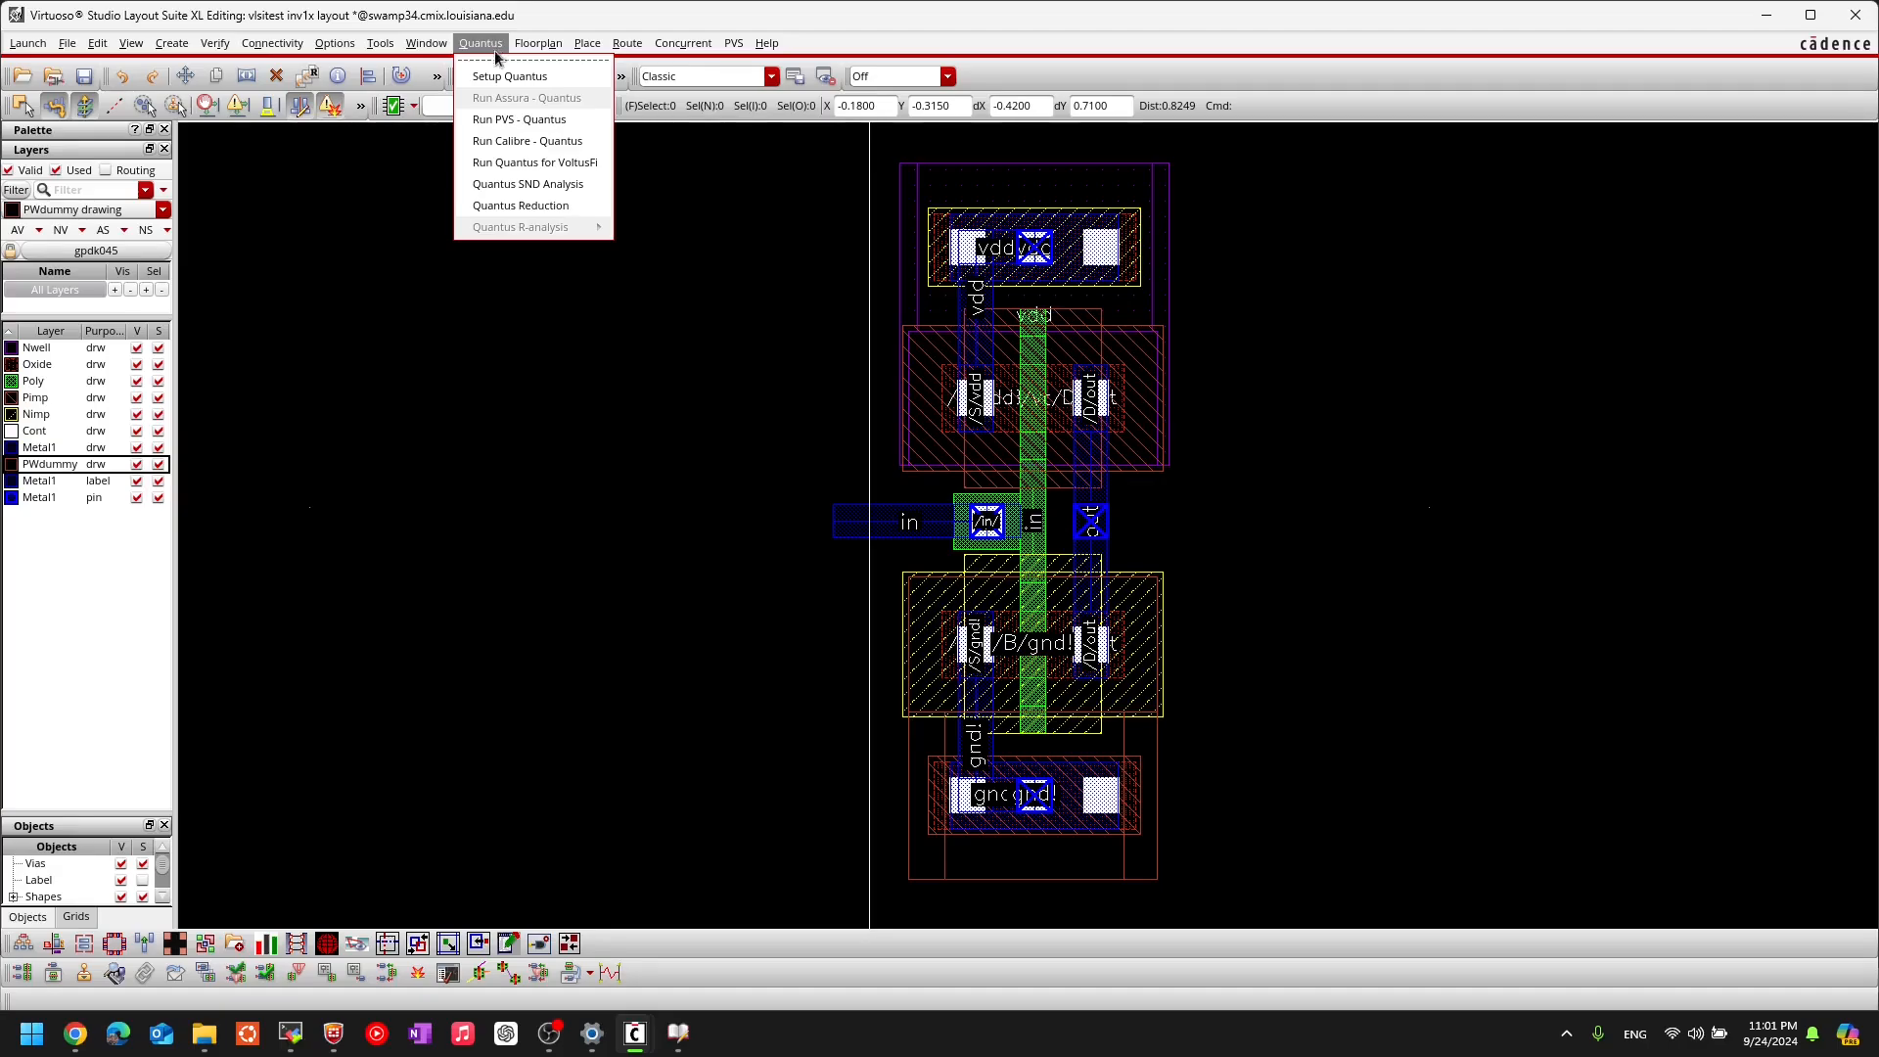
{"action": "left_click", "coordinate": [536, 119]}
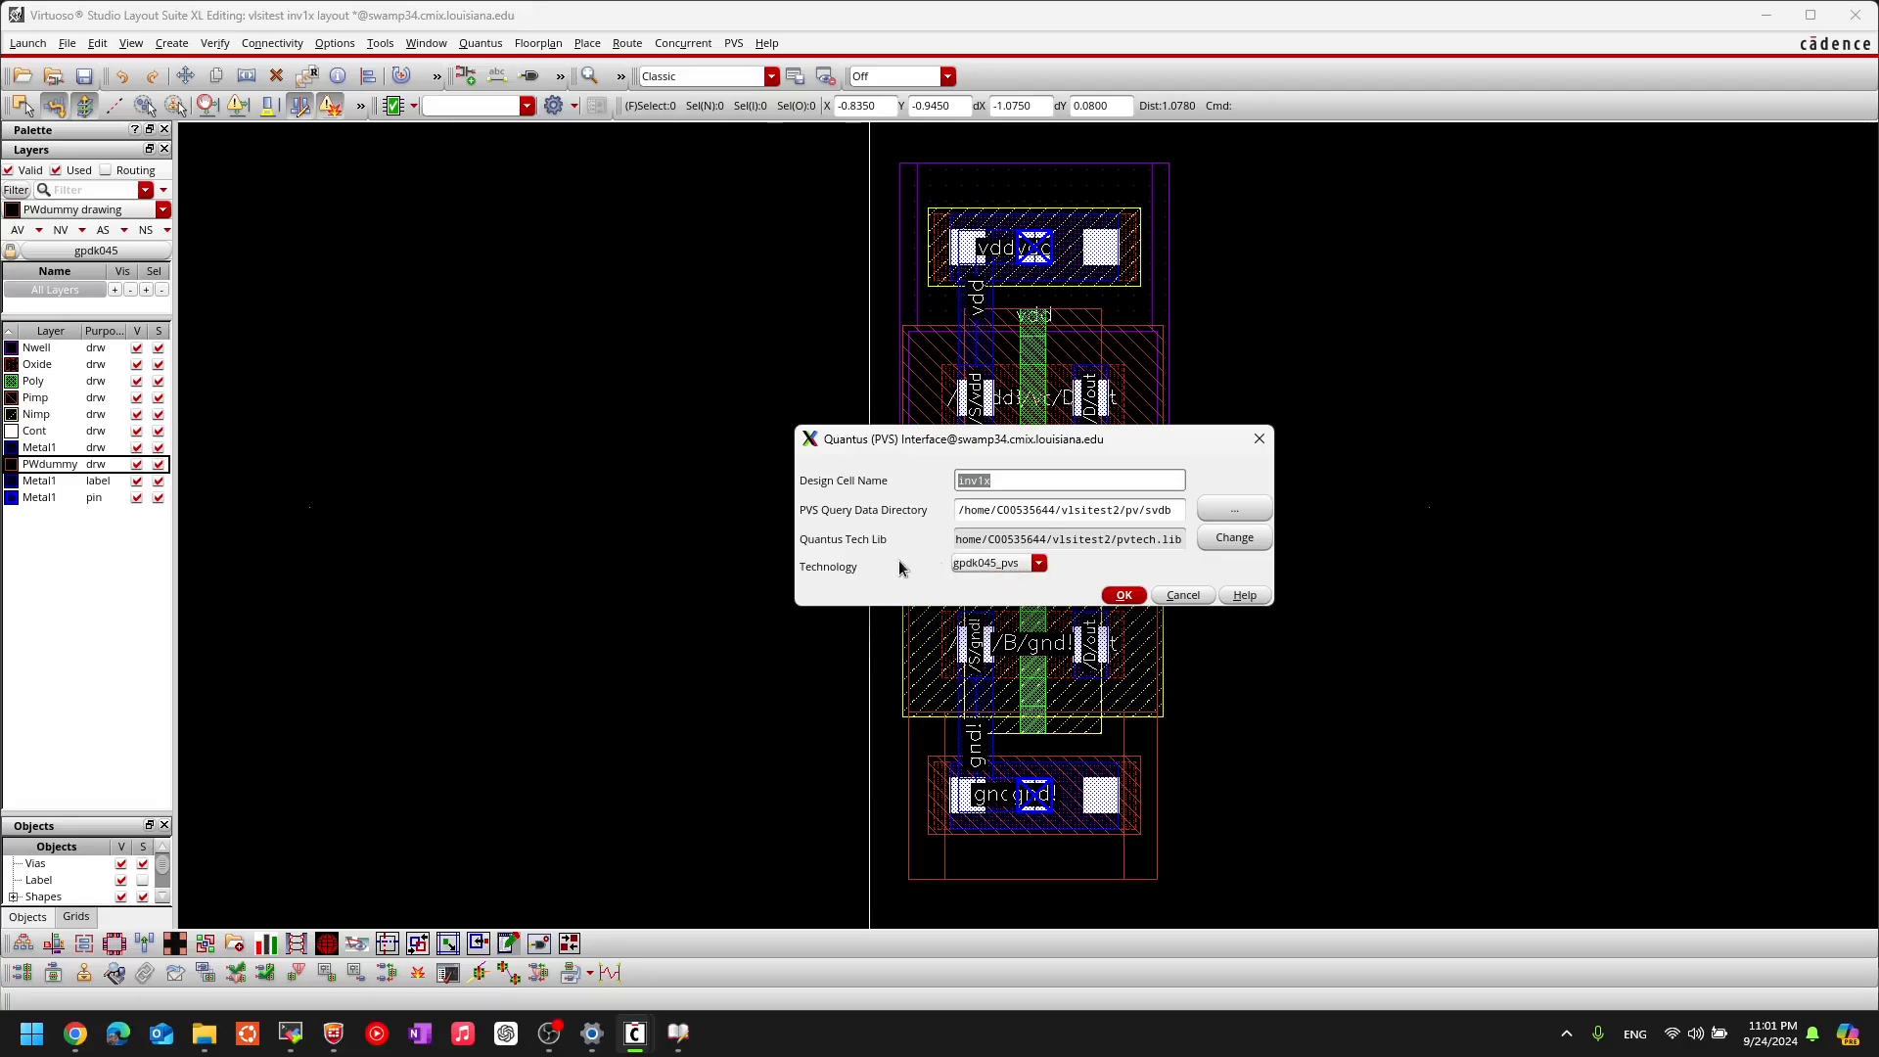
{"action": "left_click", "coordinate": [991, 481]}
{"action": "left_click_drag", "start_coordinate": [991, 484], "coordinate": [898, 481]}
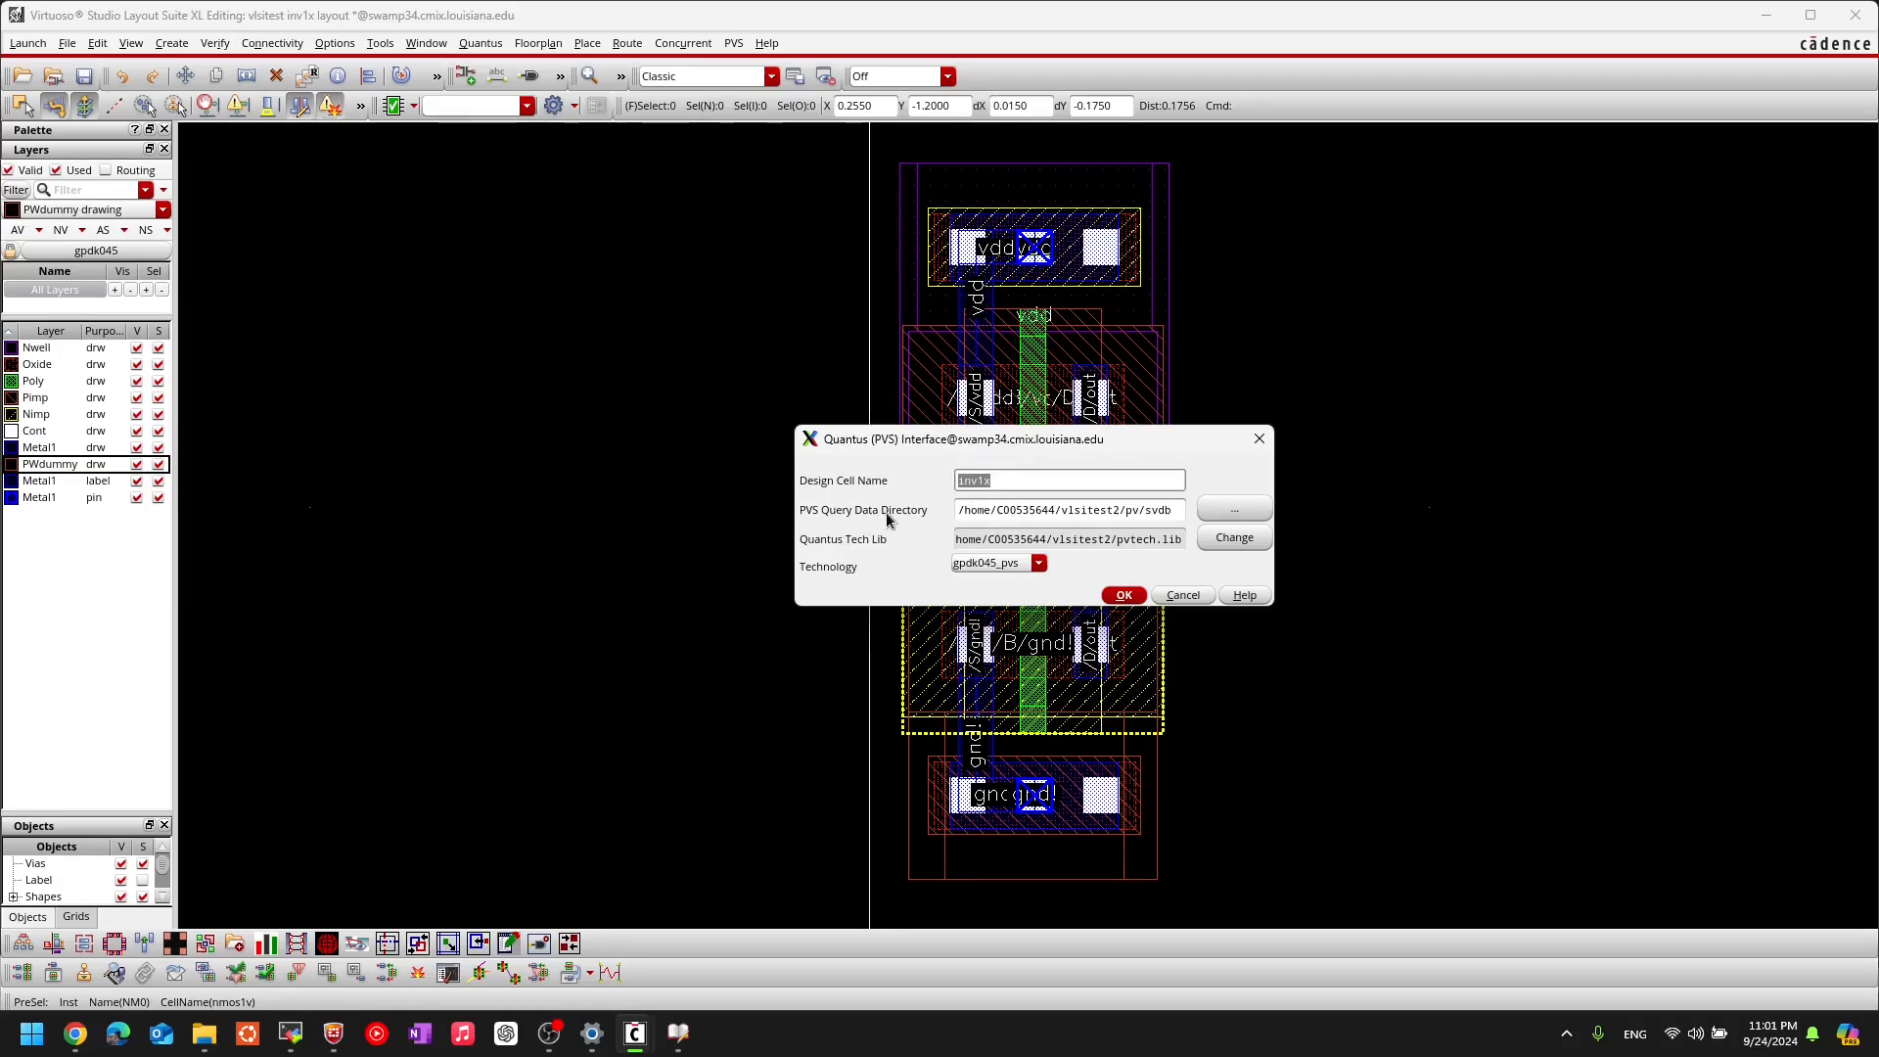
{"action": "left_click_drag", "start_coordinate": [1174, 510], "coordinate": [896, 495]}
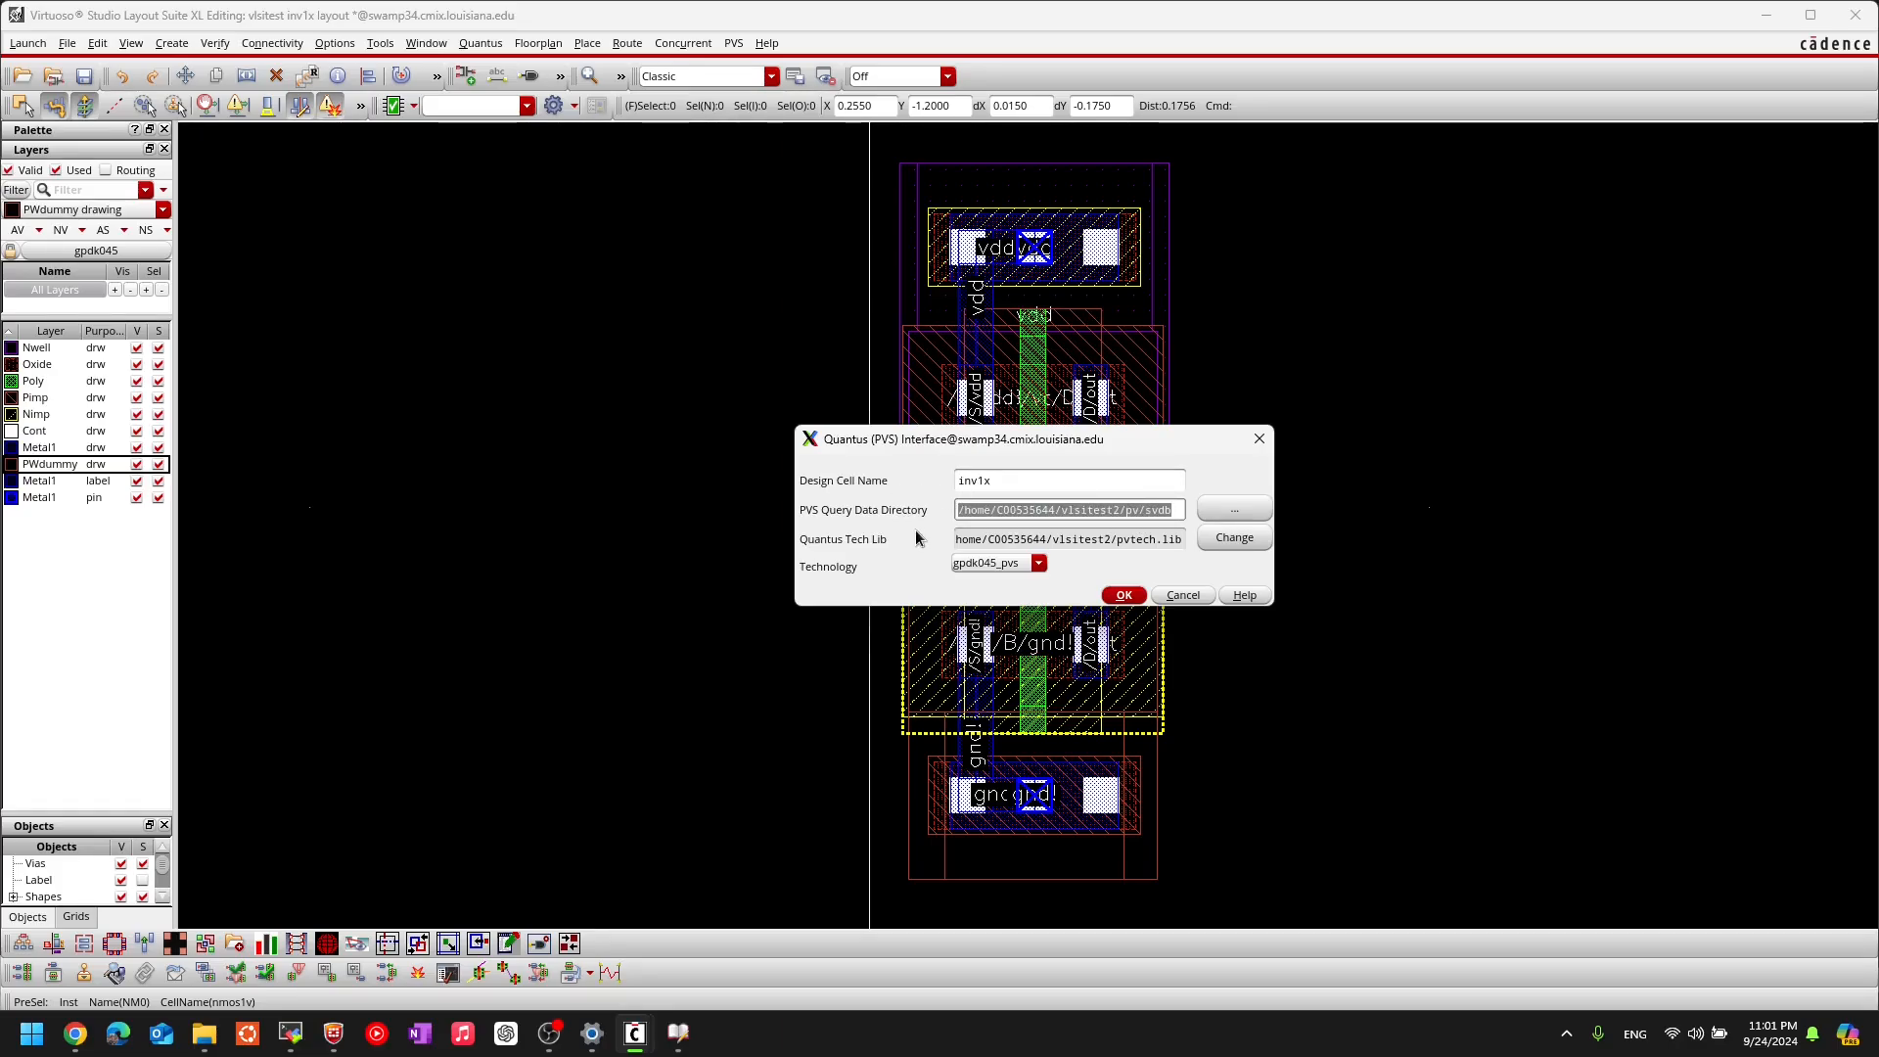
{"action": "left_click_drag", "start_coordinate": [1012, 542], "coordinate": [1092, 539]}
{"action": "left_click", "coordinate": [1033, 566]}
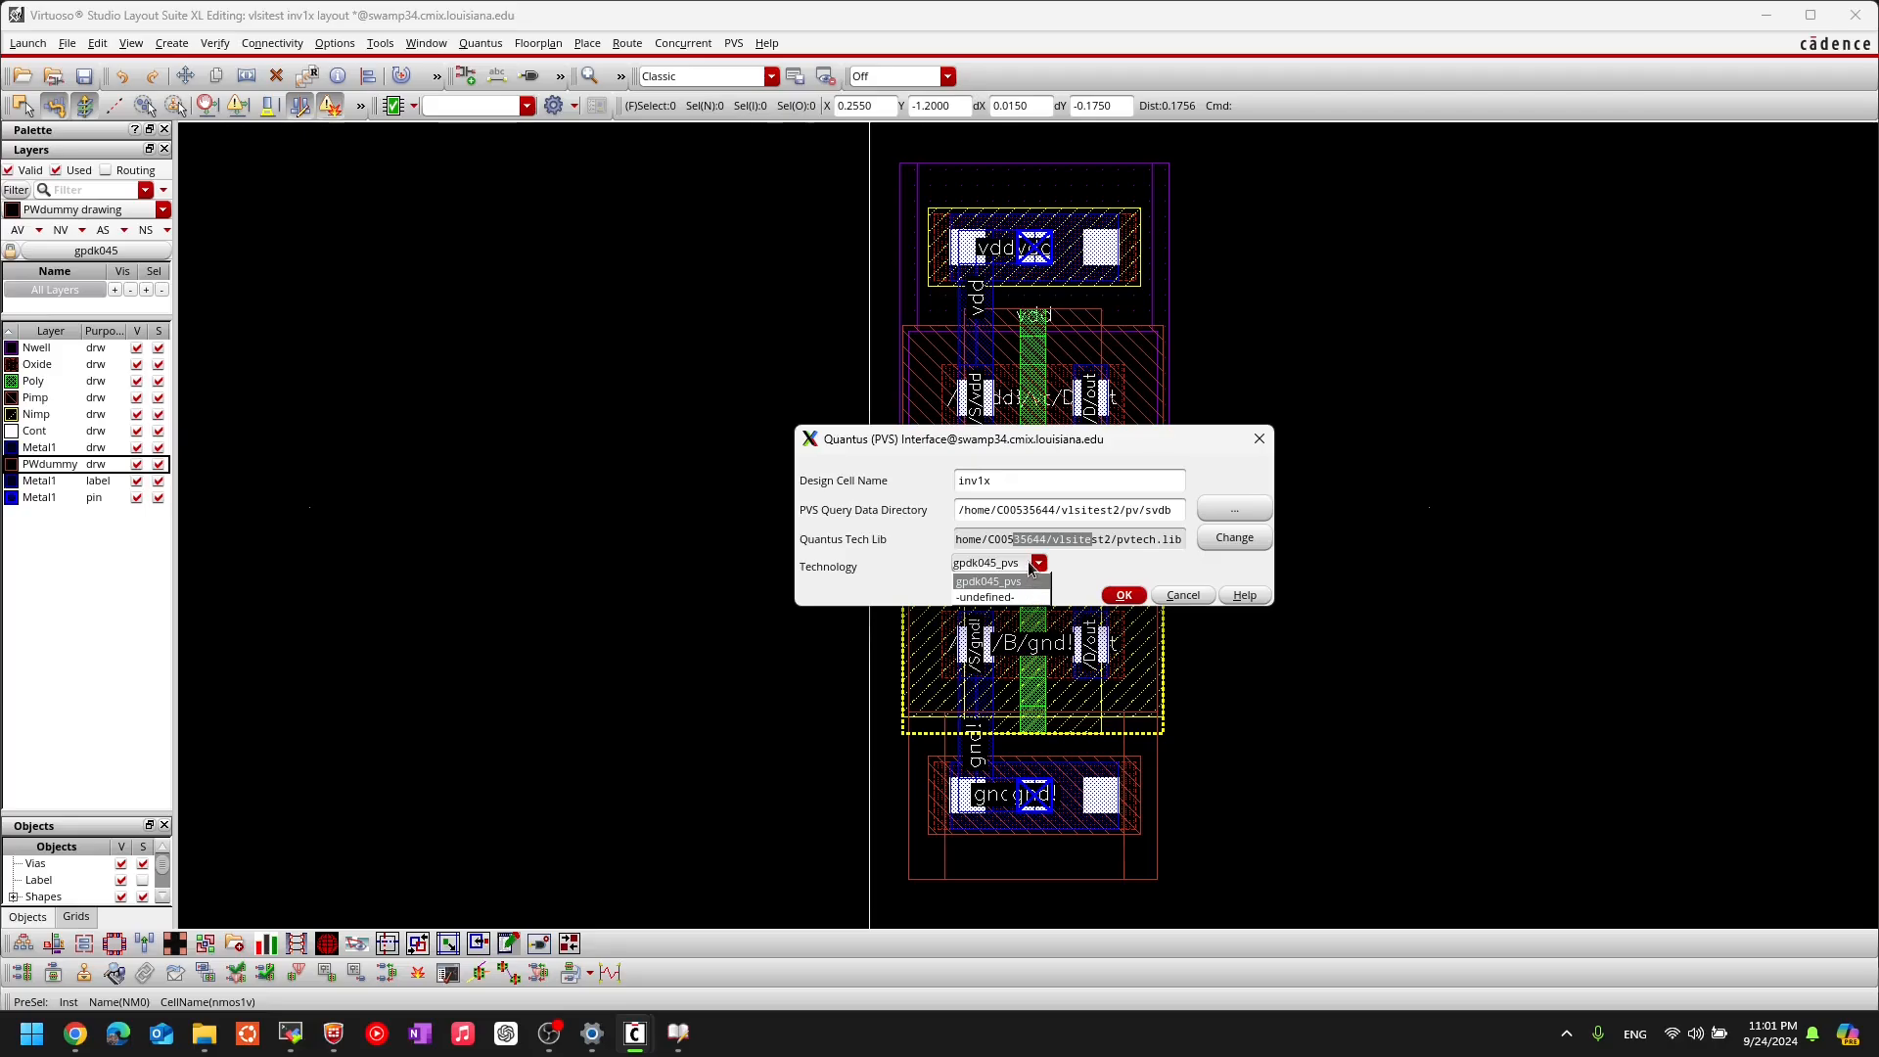
{"action": "left_click", "coordinate": [998, 583]}
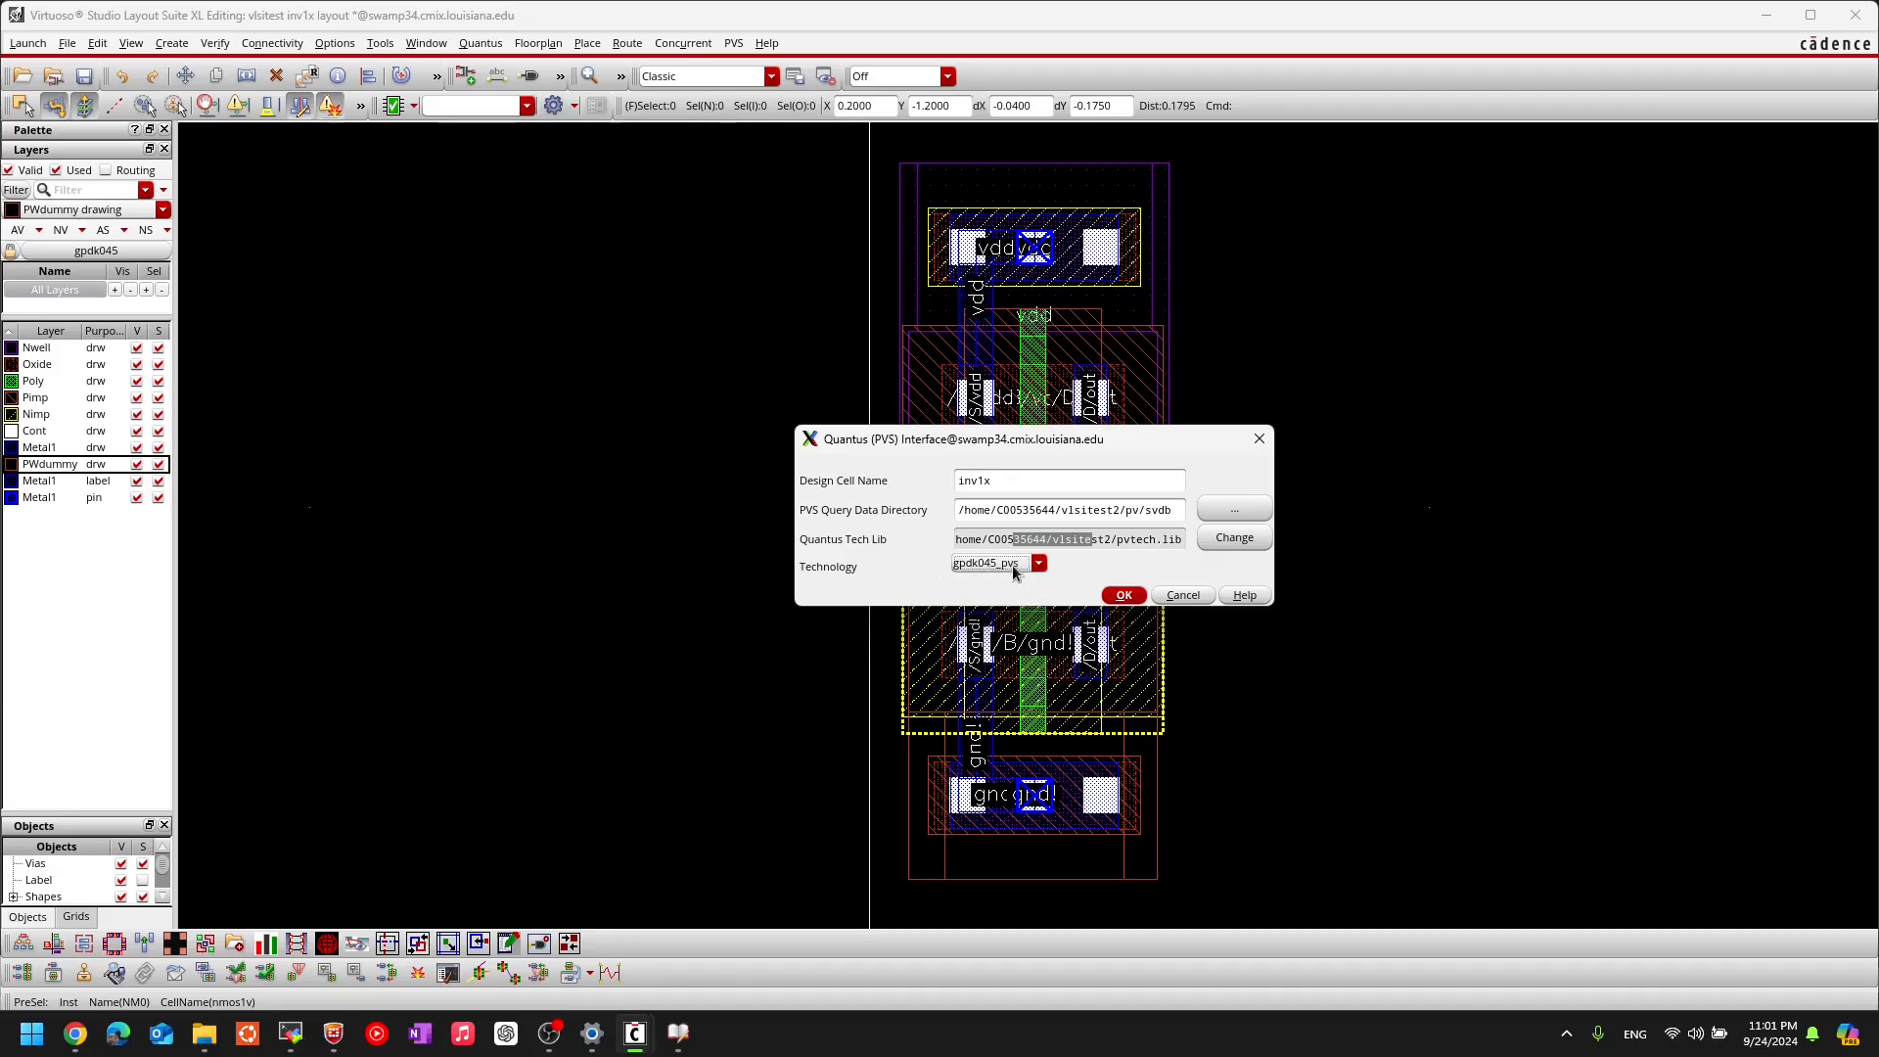
{"action": "left_click", "coordinate": [1105, 544]}
{"action": "left_click", "coordinate": [1123, 596]}
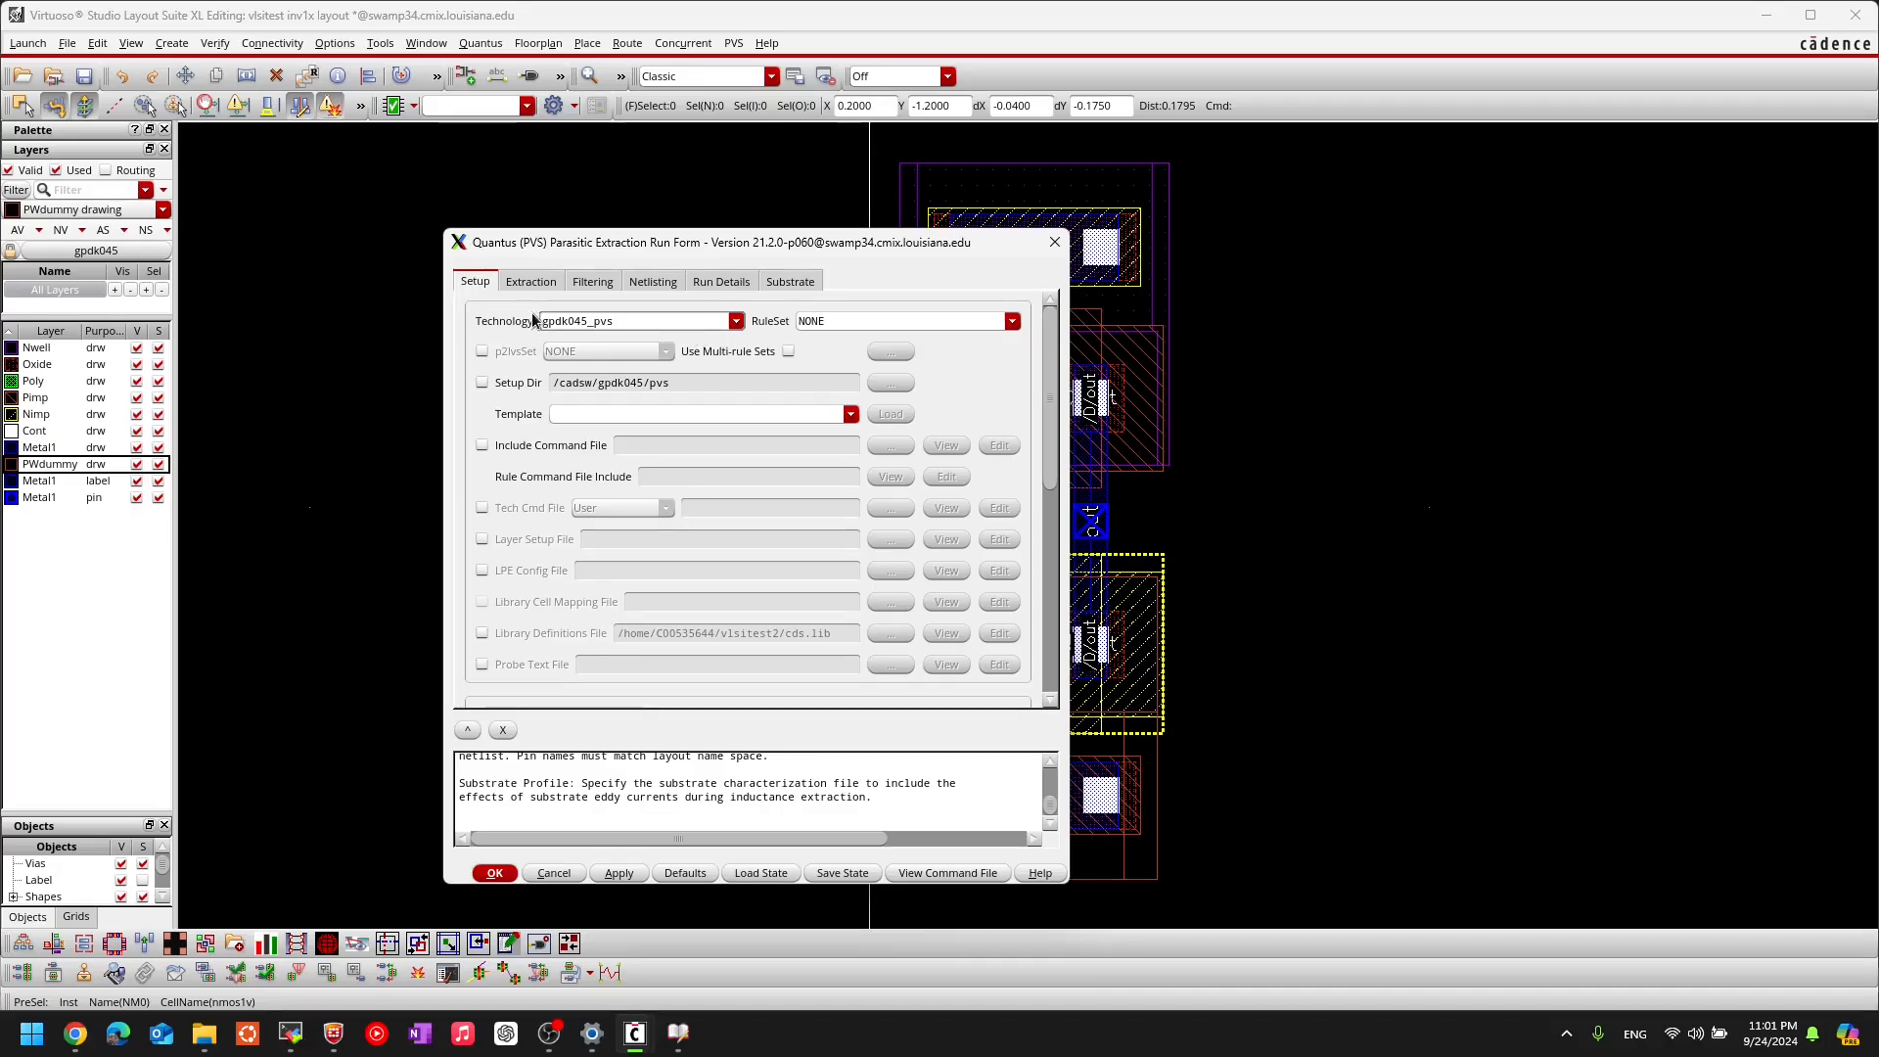
Step: Set the parasitic extraction RuleSet to rcx_typical and leave the template empty
{"action": "left_click", "coordinate": [1012, 321]}
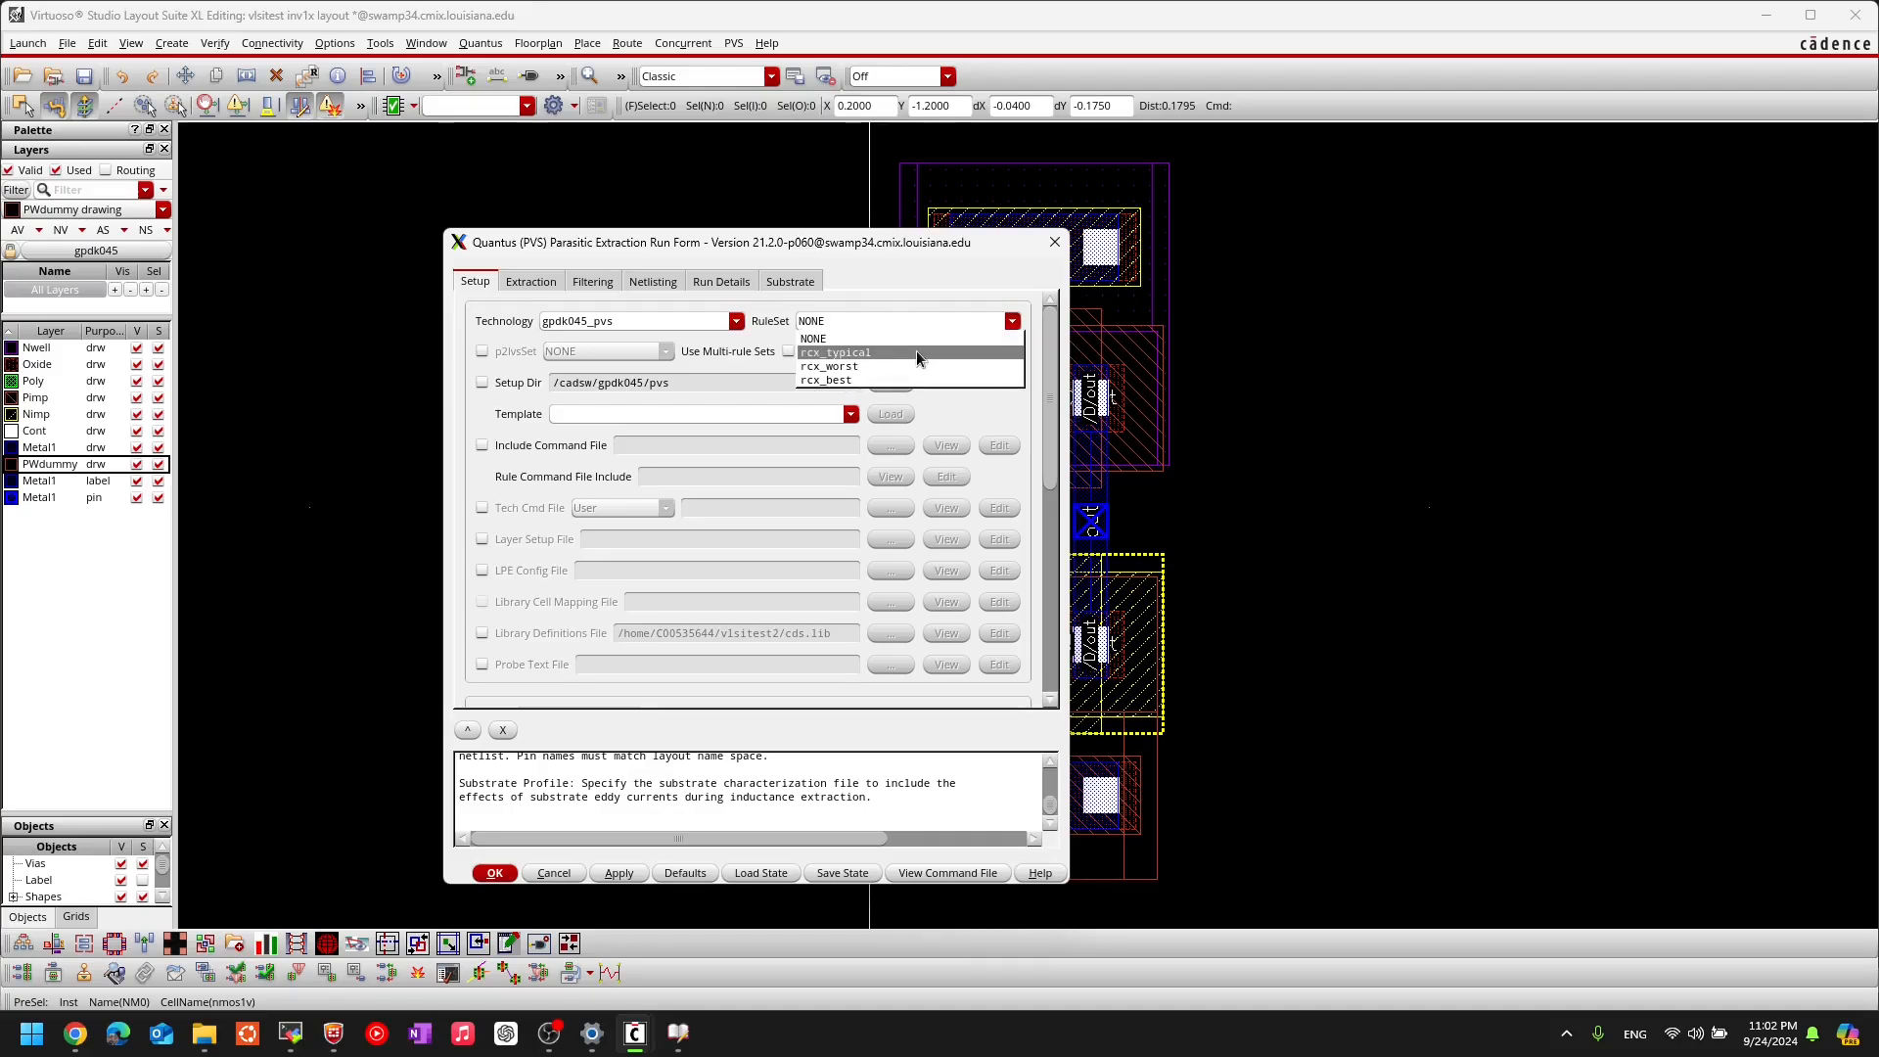
{"action": "left_click", "coordinate": [886, 407]}
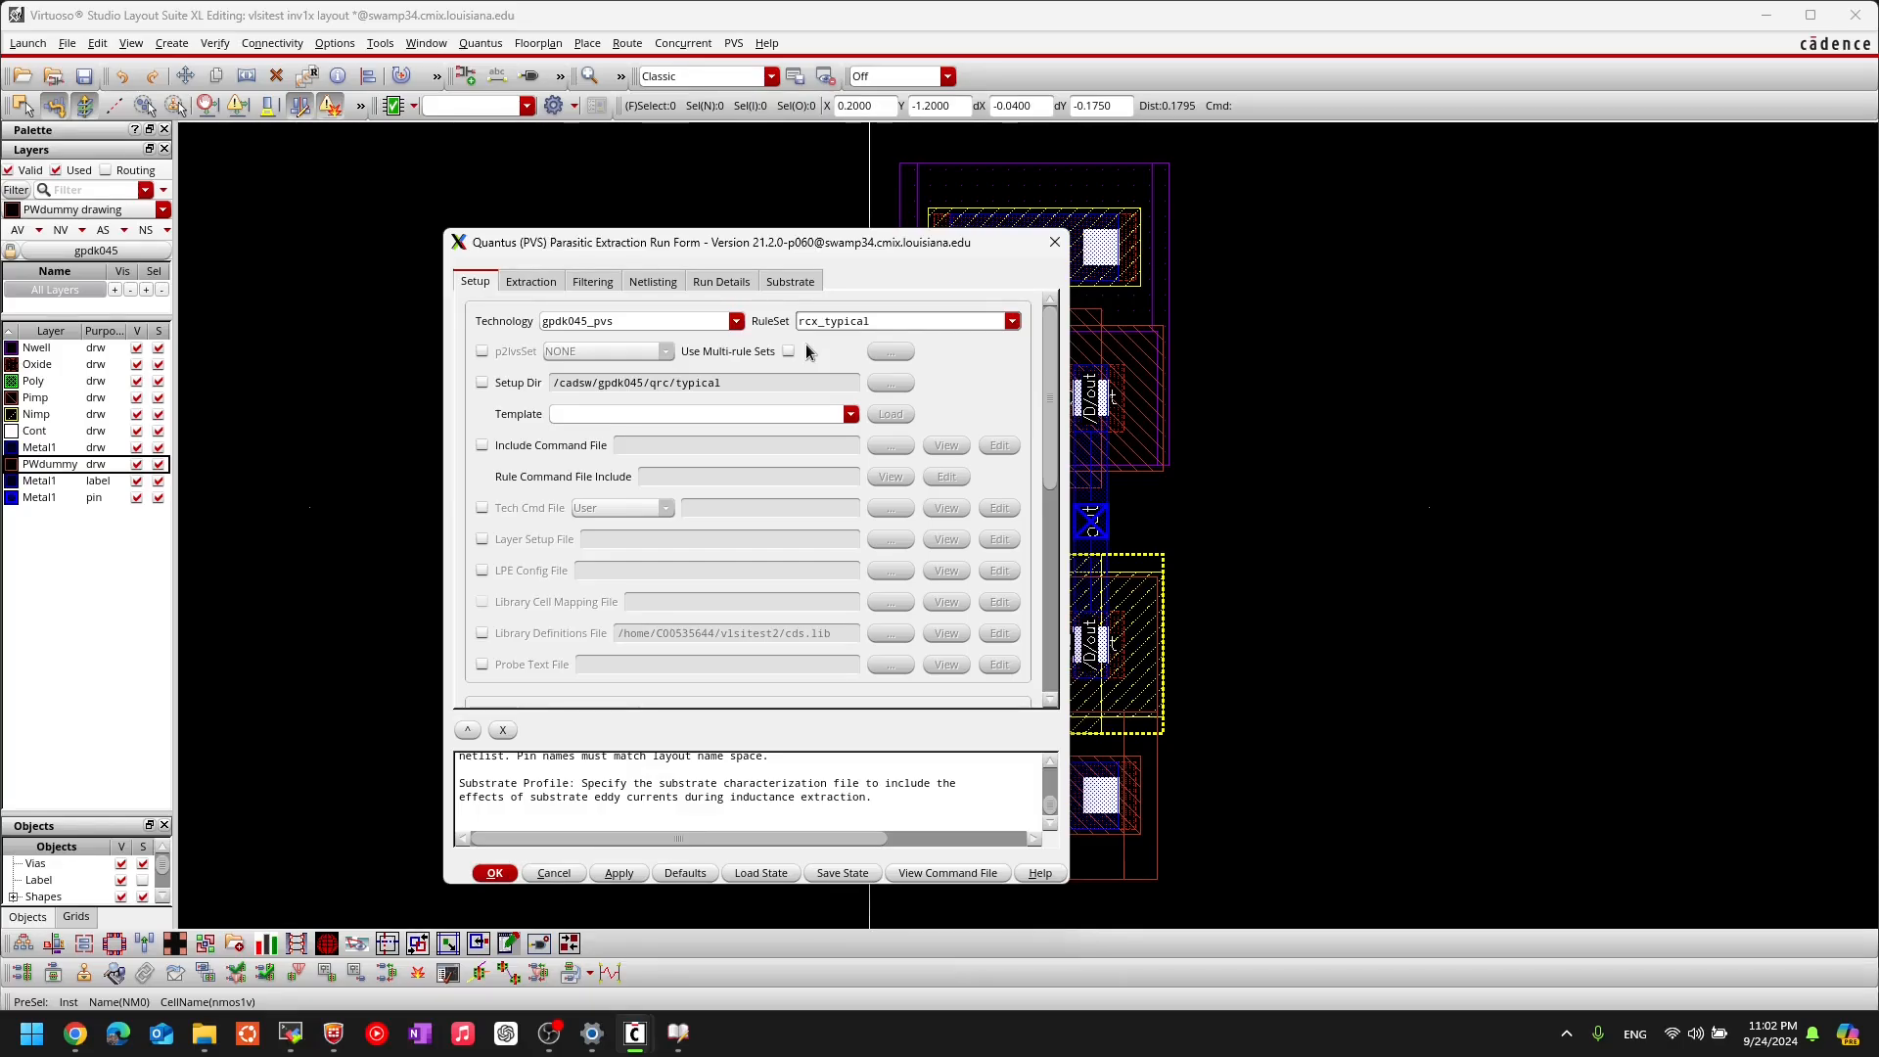
{"action": "left_click", "coordinate": [852, 414]}
{"action": "left_click", "coordinate": [851, 414]}
Step: Change the extraction output format to Extracted View
{"action": "scroll", "coordinate": [690, 409], "scroll_direction": "down", "scroll_amount": 4}
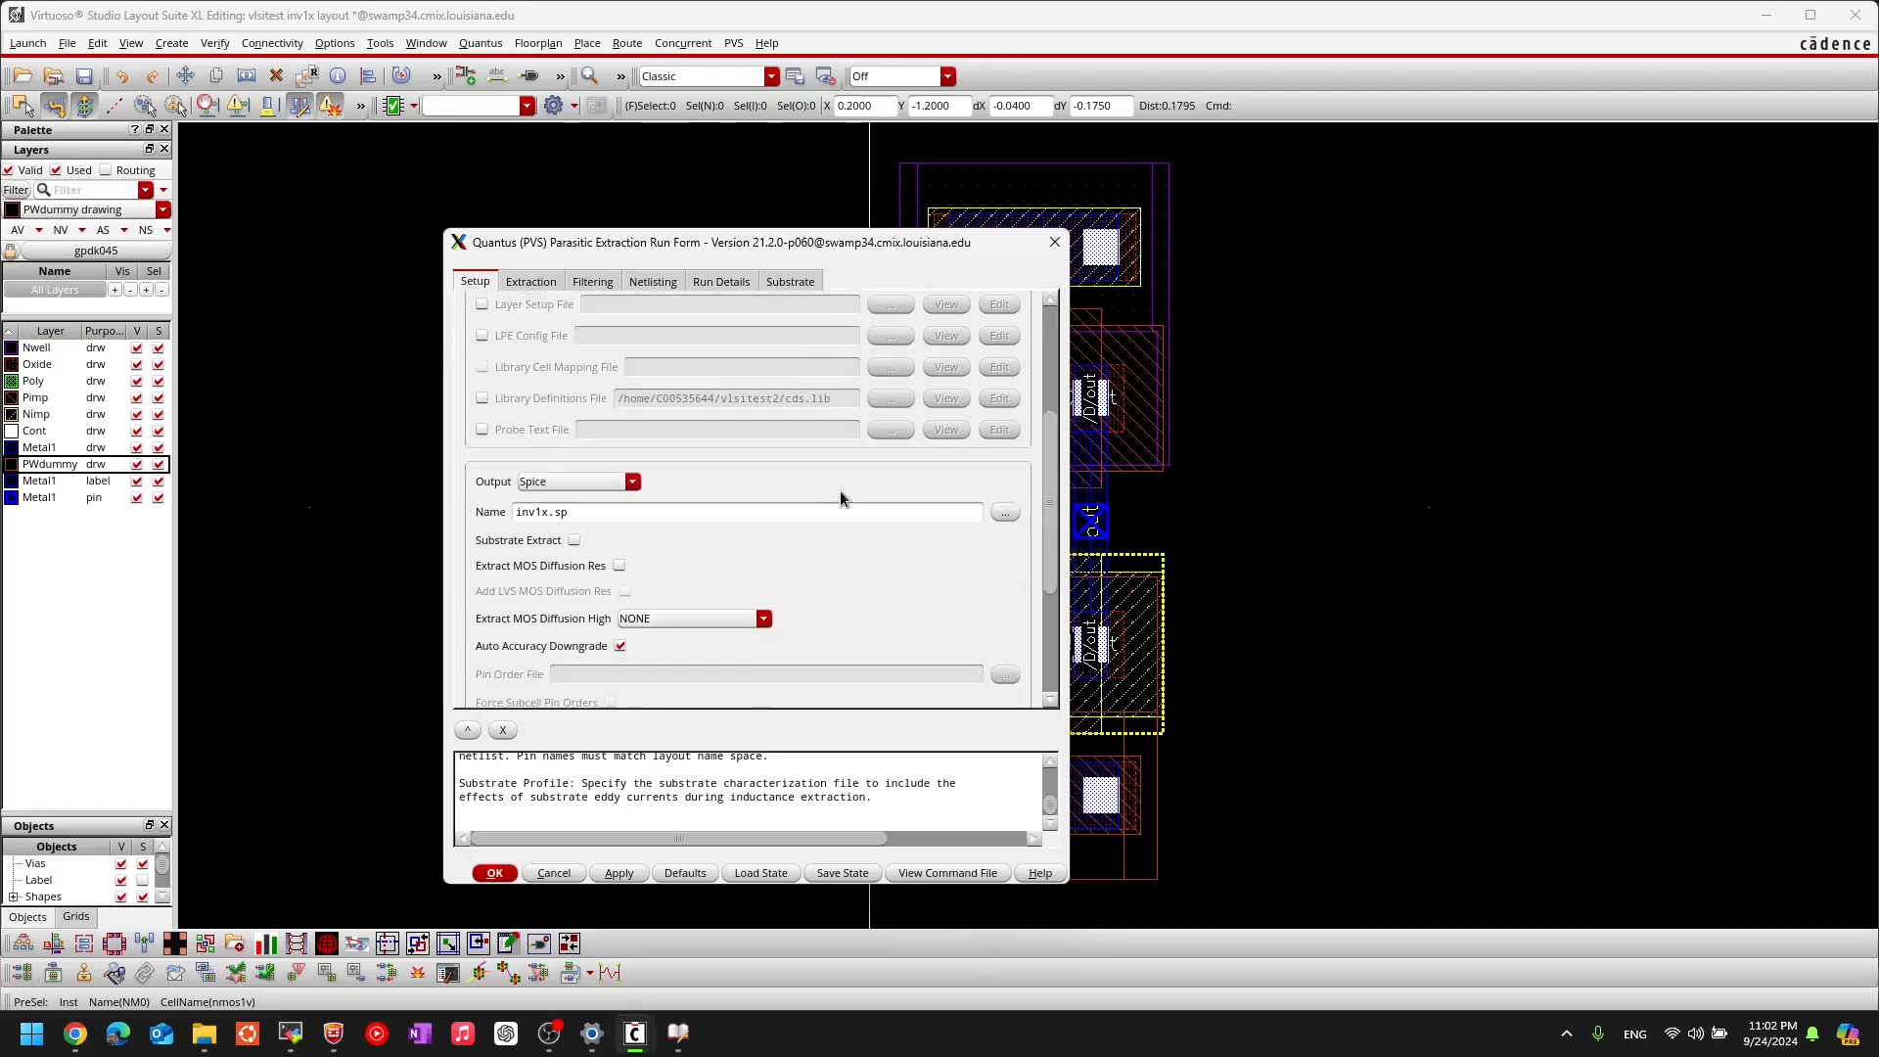
{"action": "scroll", "coordinate": [843, 499], "scroll_direction": "down", "scroll_amount": 2}
{"action": "scroll", "coordinate": [847, 499], "scroll_direction": "down", "scroll_amount": 1}
{"action": "scroll", "coordinate": [847, 500], "scroll_direction": "up", "scroll_amount": 1}
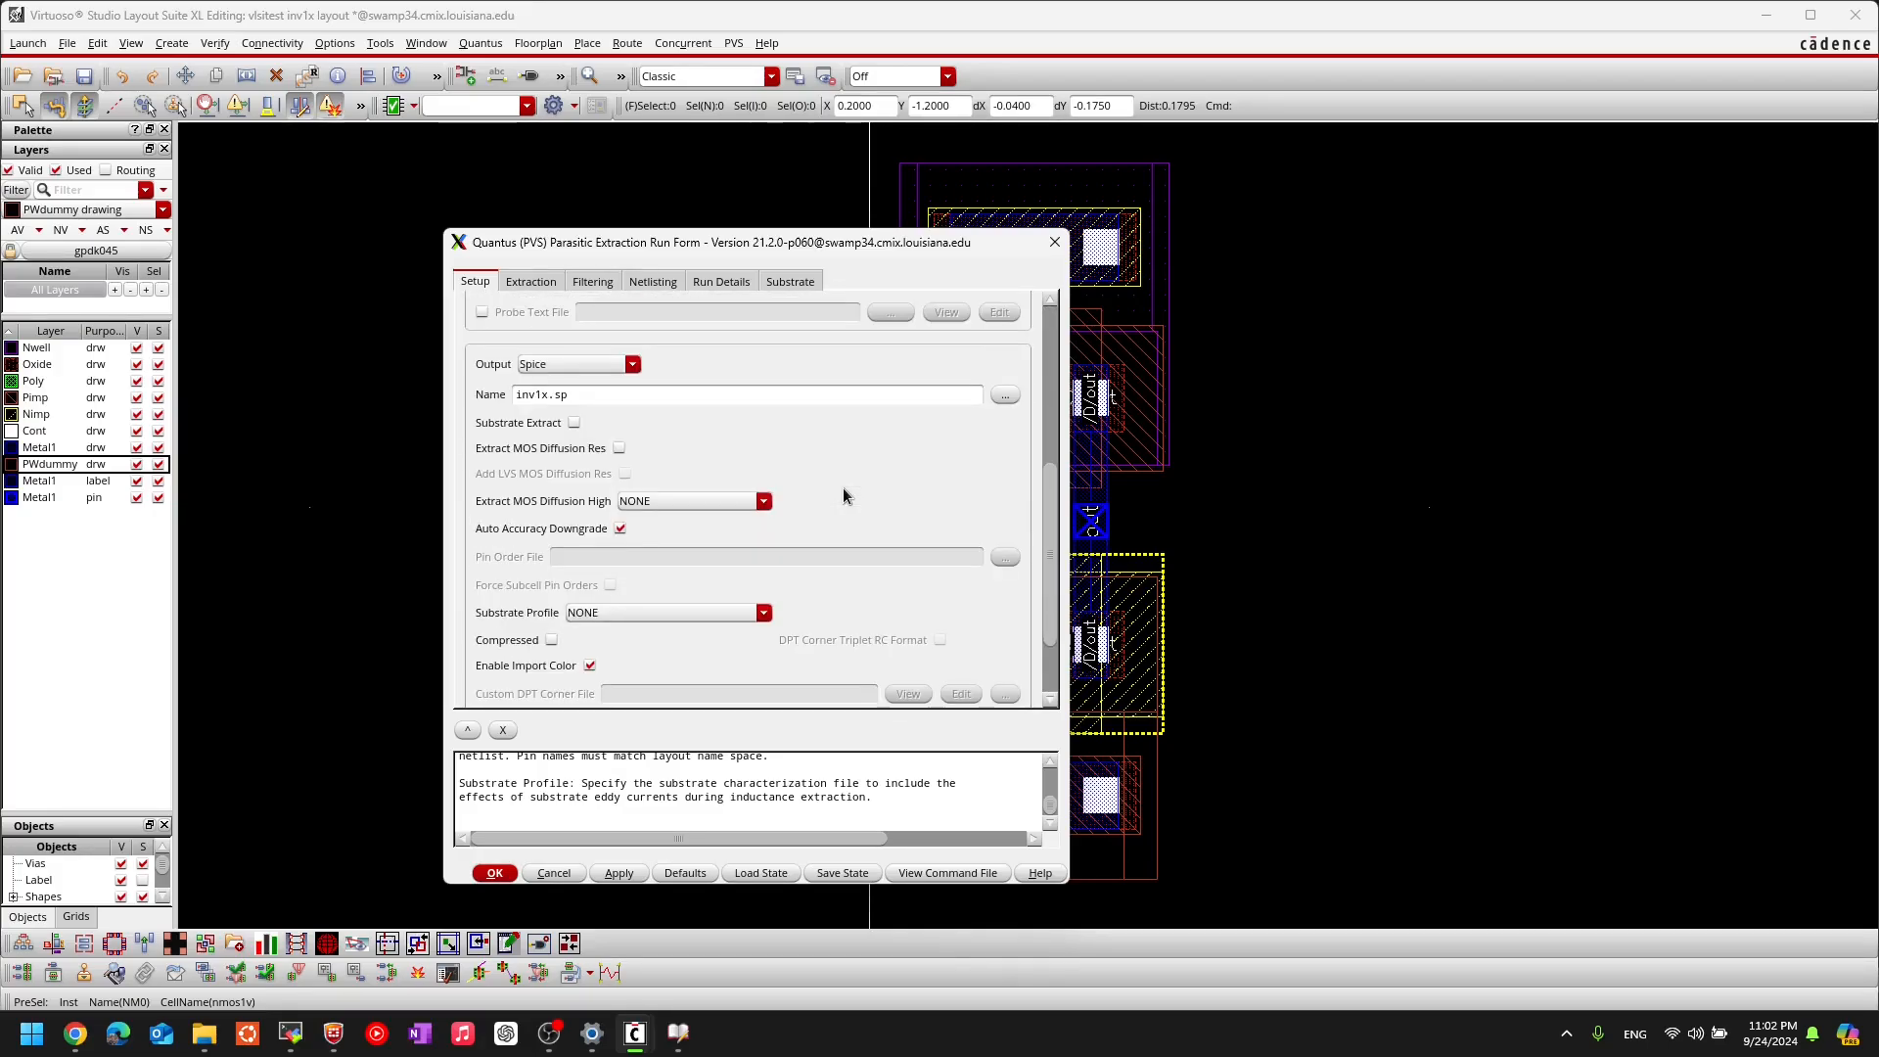
{"action": "scroll", "coordinate": [844, 497], "scroll_direction": "down", "scroll_amount": 2}
{"action": "scroll", "coordinate": [844, 497], "scroll_direction": "up", "scroll_amount": 3}
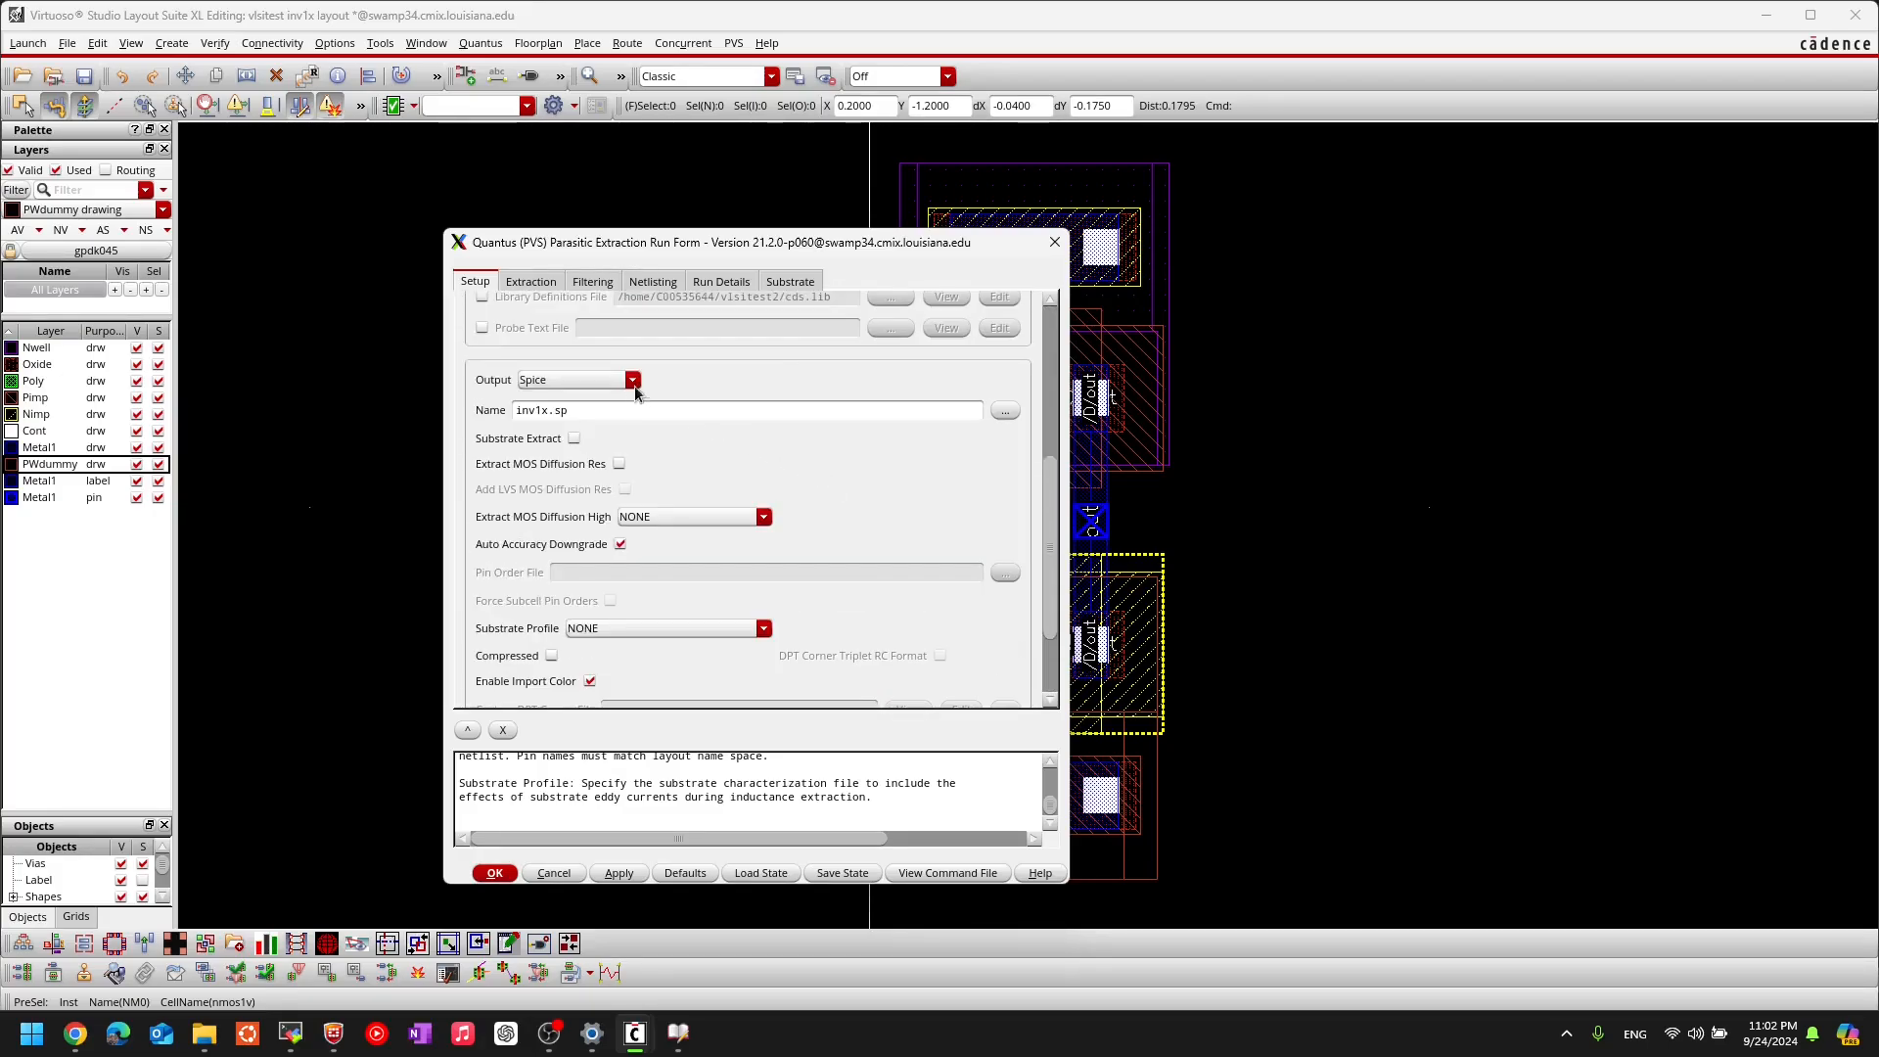
{"action": "left_click", "coordinate": [633, 381]}
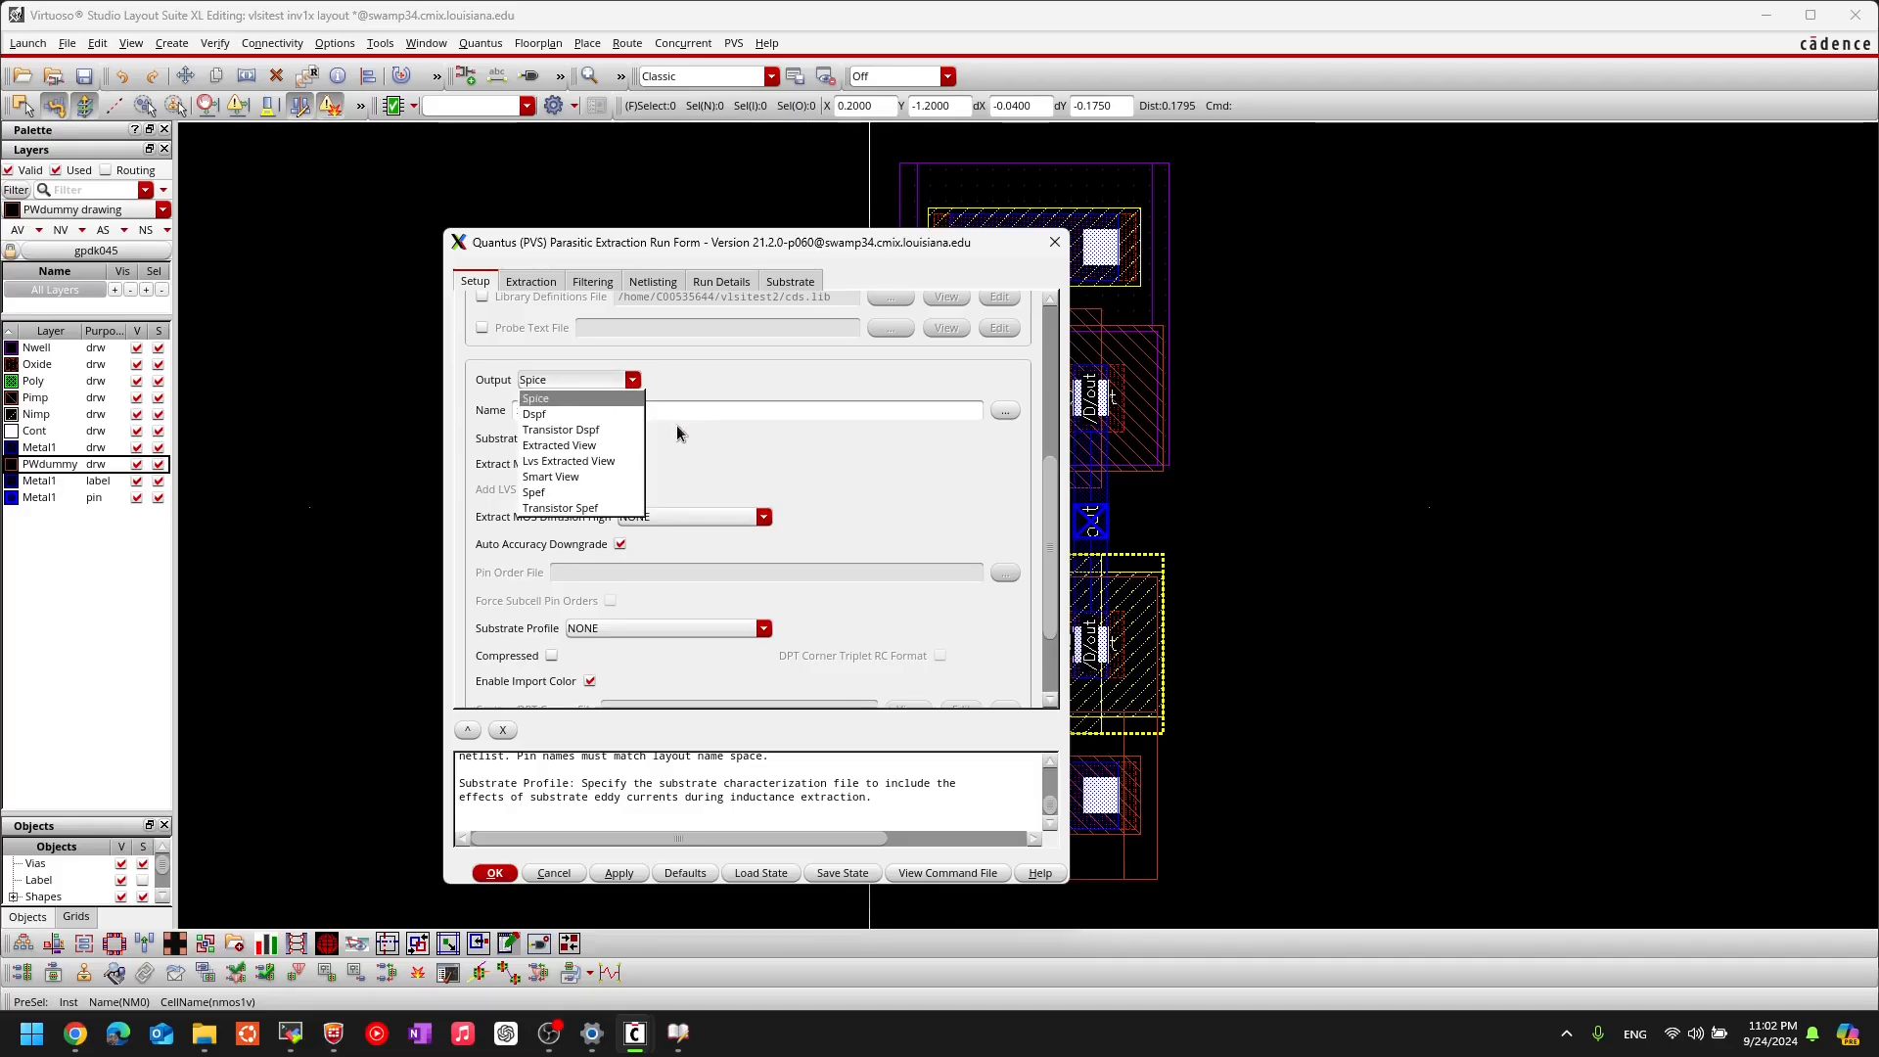
{"action": "left_click", "coordinate": [619, 446]}
Step: Look over the extracted view's library, cell and view names, the parasitic component properties and the CDL output run directory
{"action": "scroll", "coordinate": [866, 480], "scroll_direction": "down", "scroll_amount": 3}
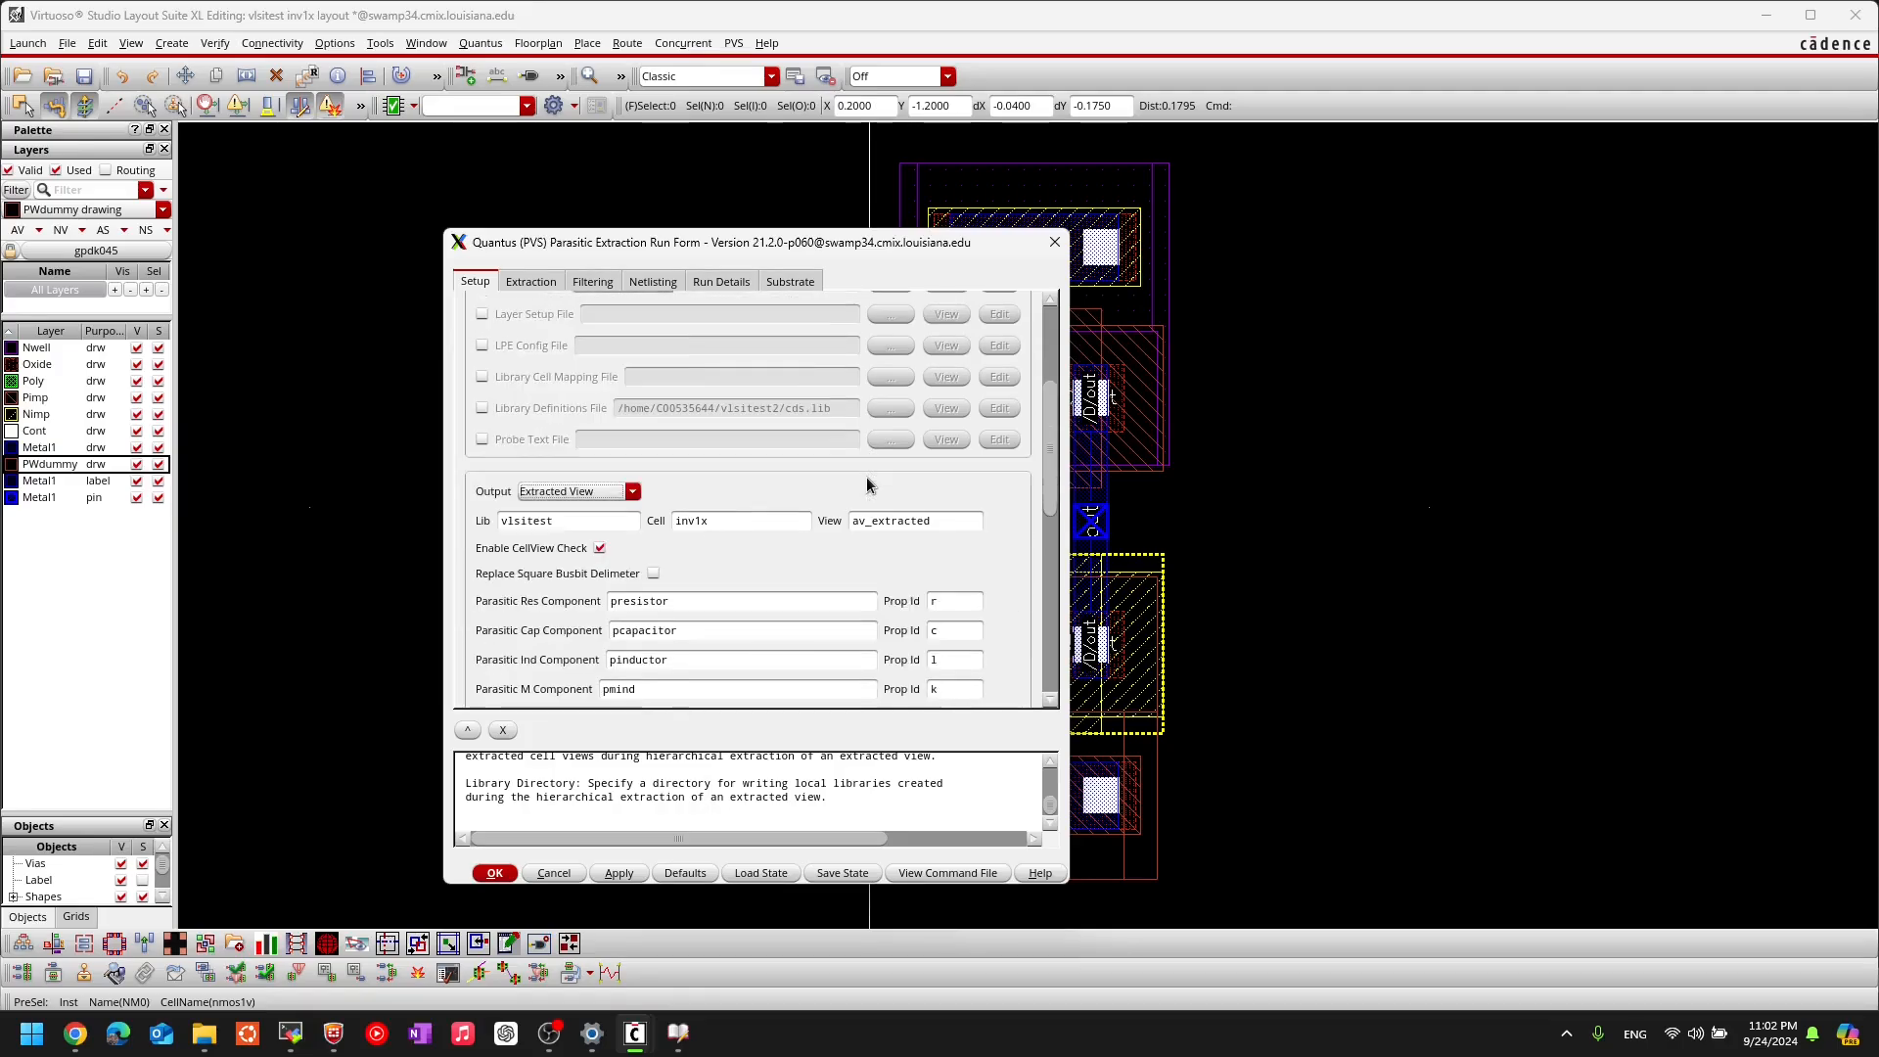
{"action": "scroll", "coordinate": [614, 555], "scroll_direction": "down", "scroll_amount": 1}
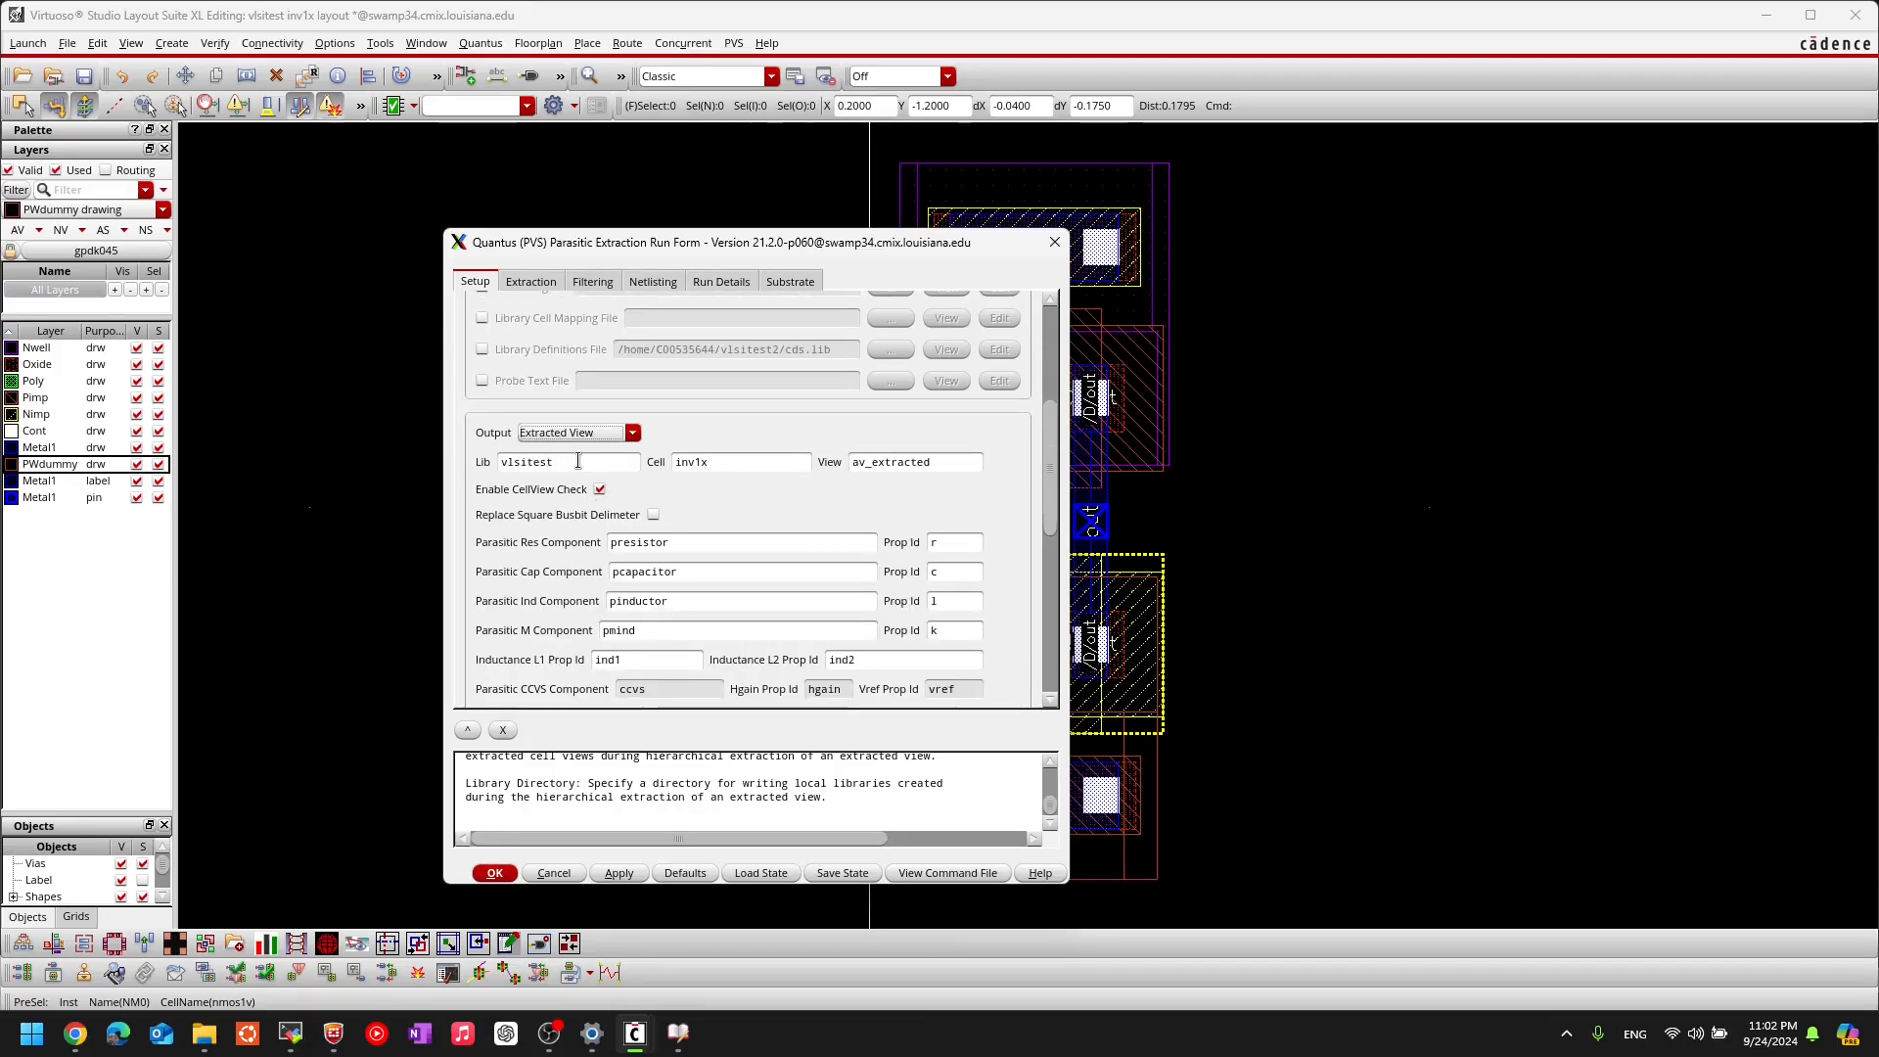
{"action": "left_click_drag", "start_coordinate": [933, 461], "coordinate": [850, 464]}
{"action": "scroll", "coordinate": [811, 565], "scroll_direction": "down", "scroll_amount": 1}
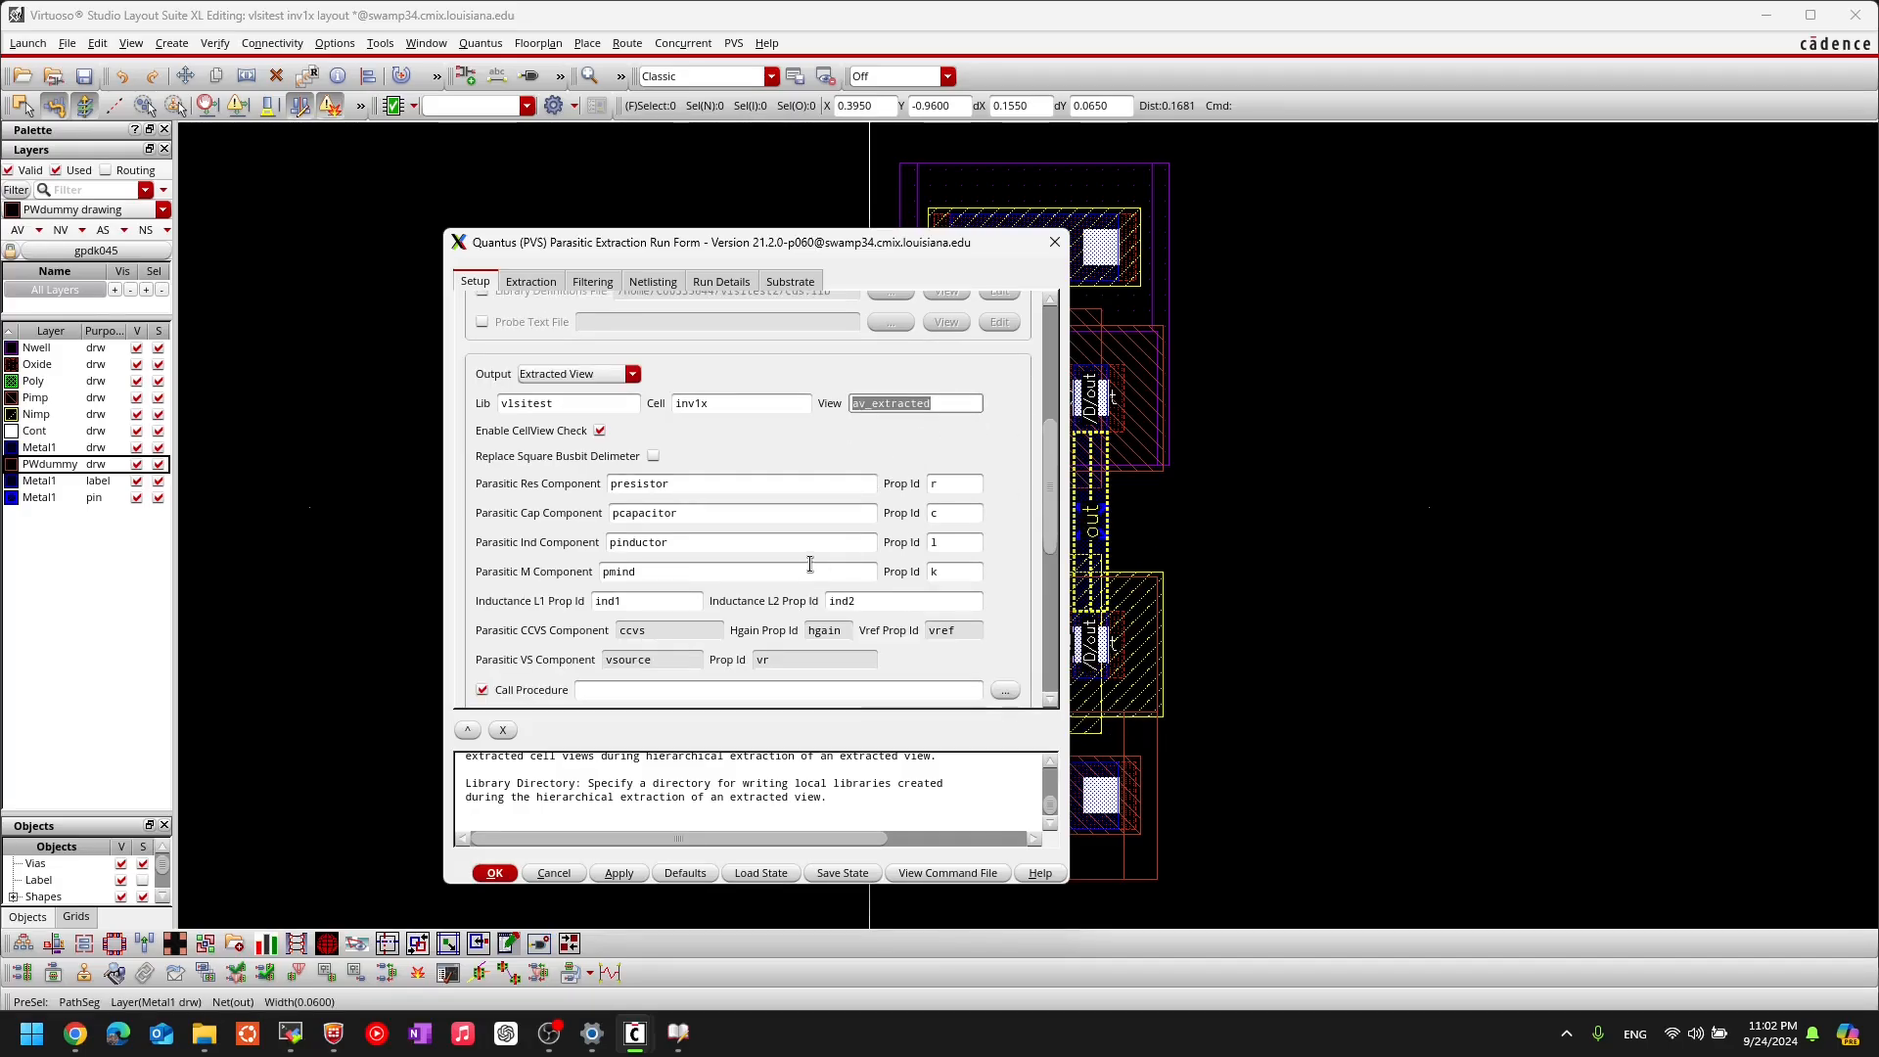
{"action": "scroll", "coordinate": [811, 564], "scroll_direction": "down", "scroll_amount": 8}
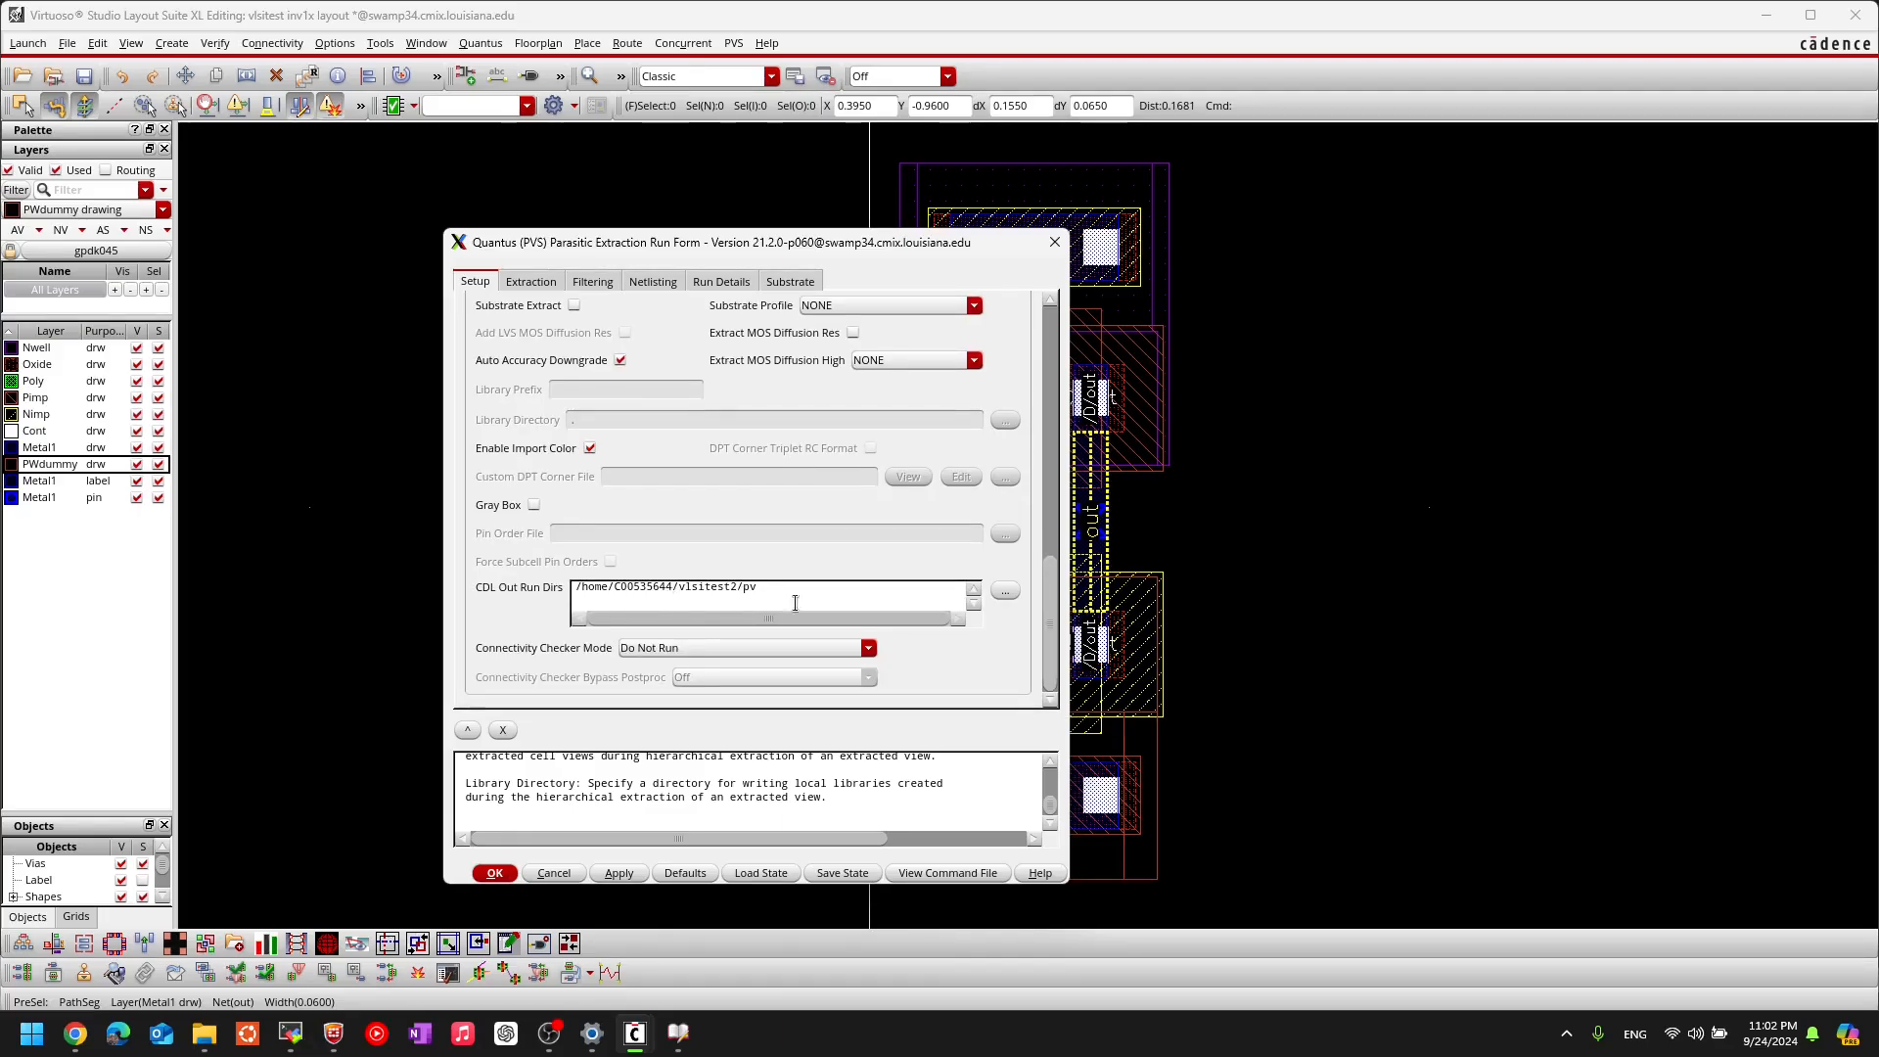
{"action": "scroll", "coordinate": [609, 599], "scroll_direction": "up", "scroll_amount": 1}
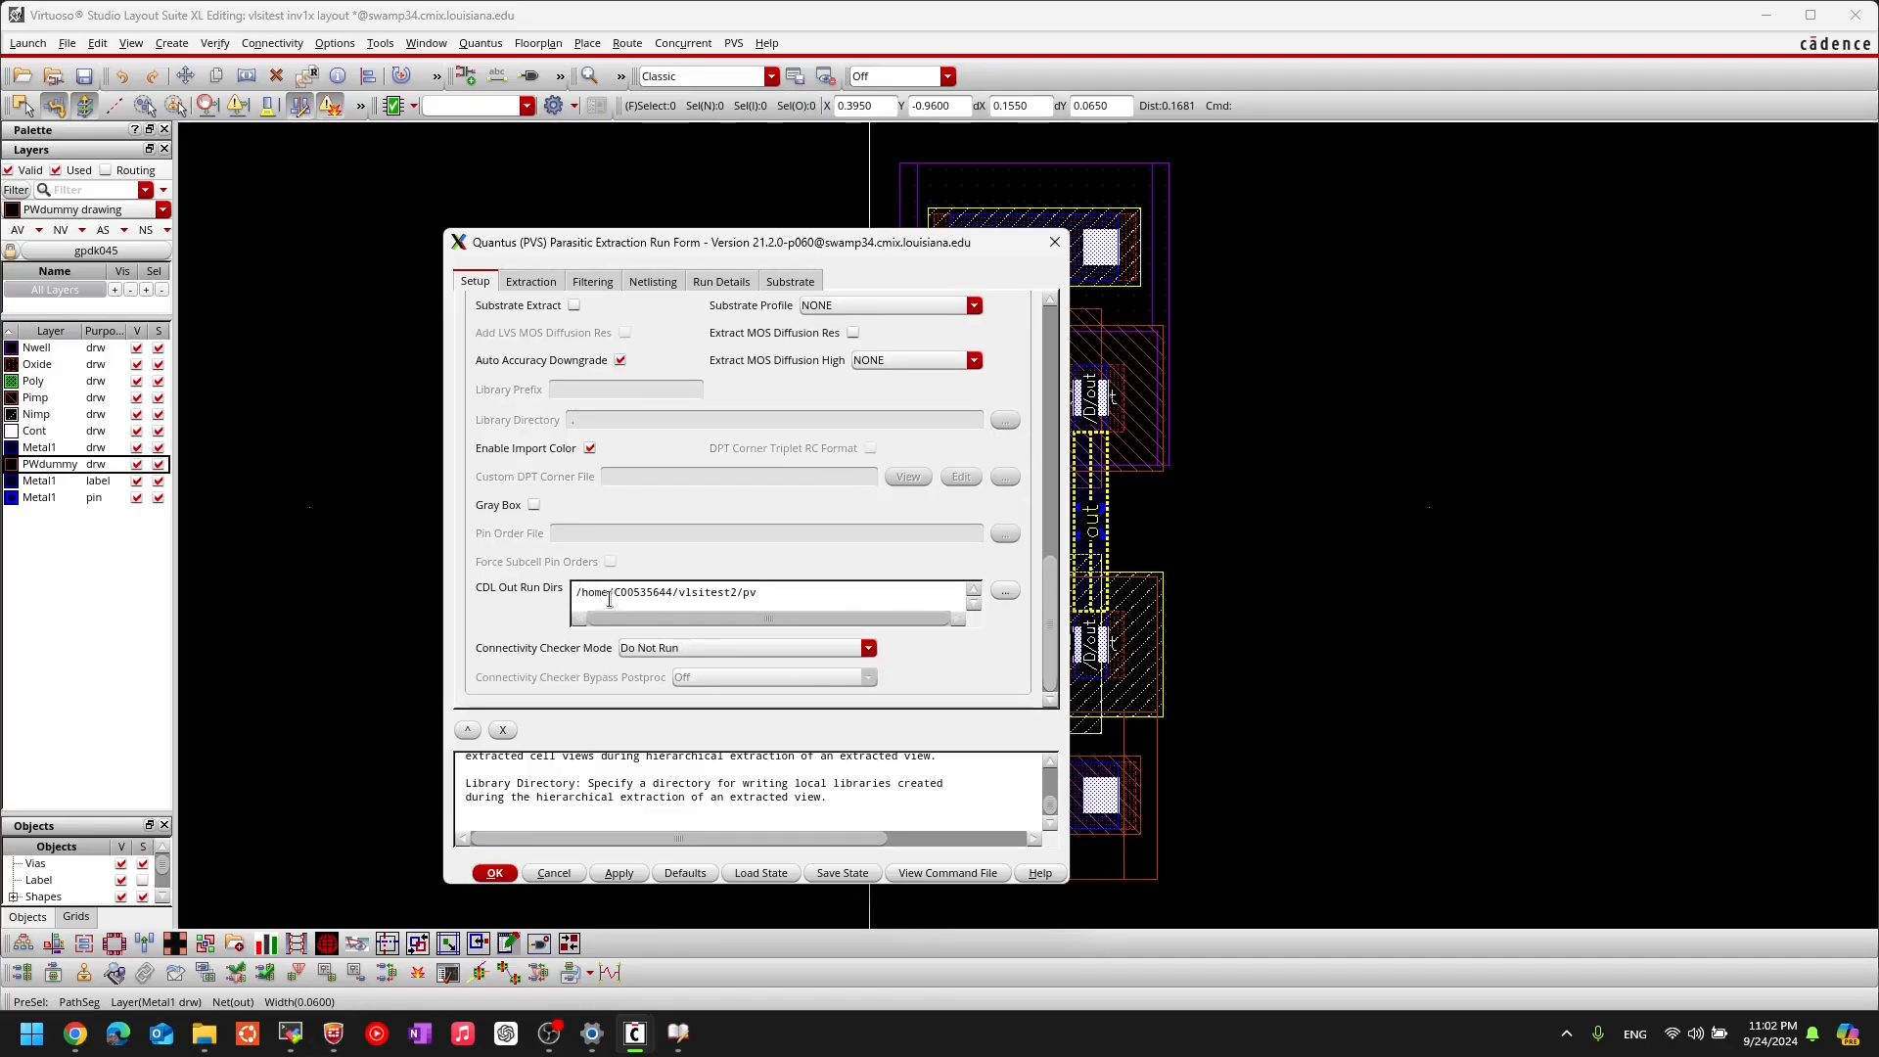
{"action": "scroll", "coordinate": [609, 599], "scroll_direction": "up", "scroll_amount": 10}
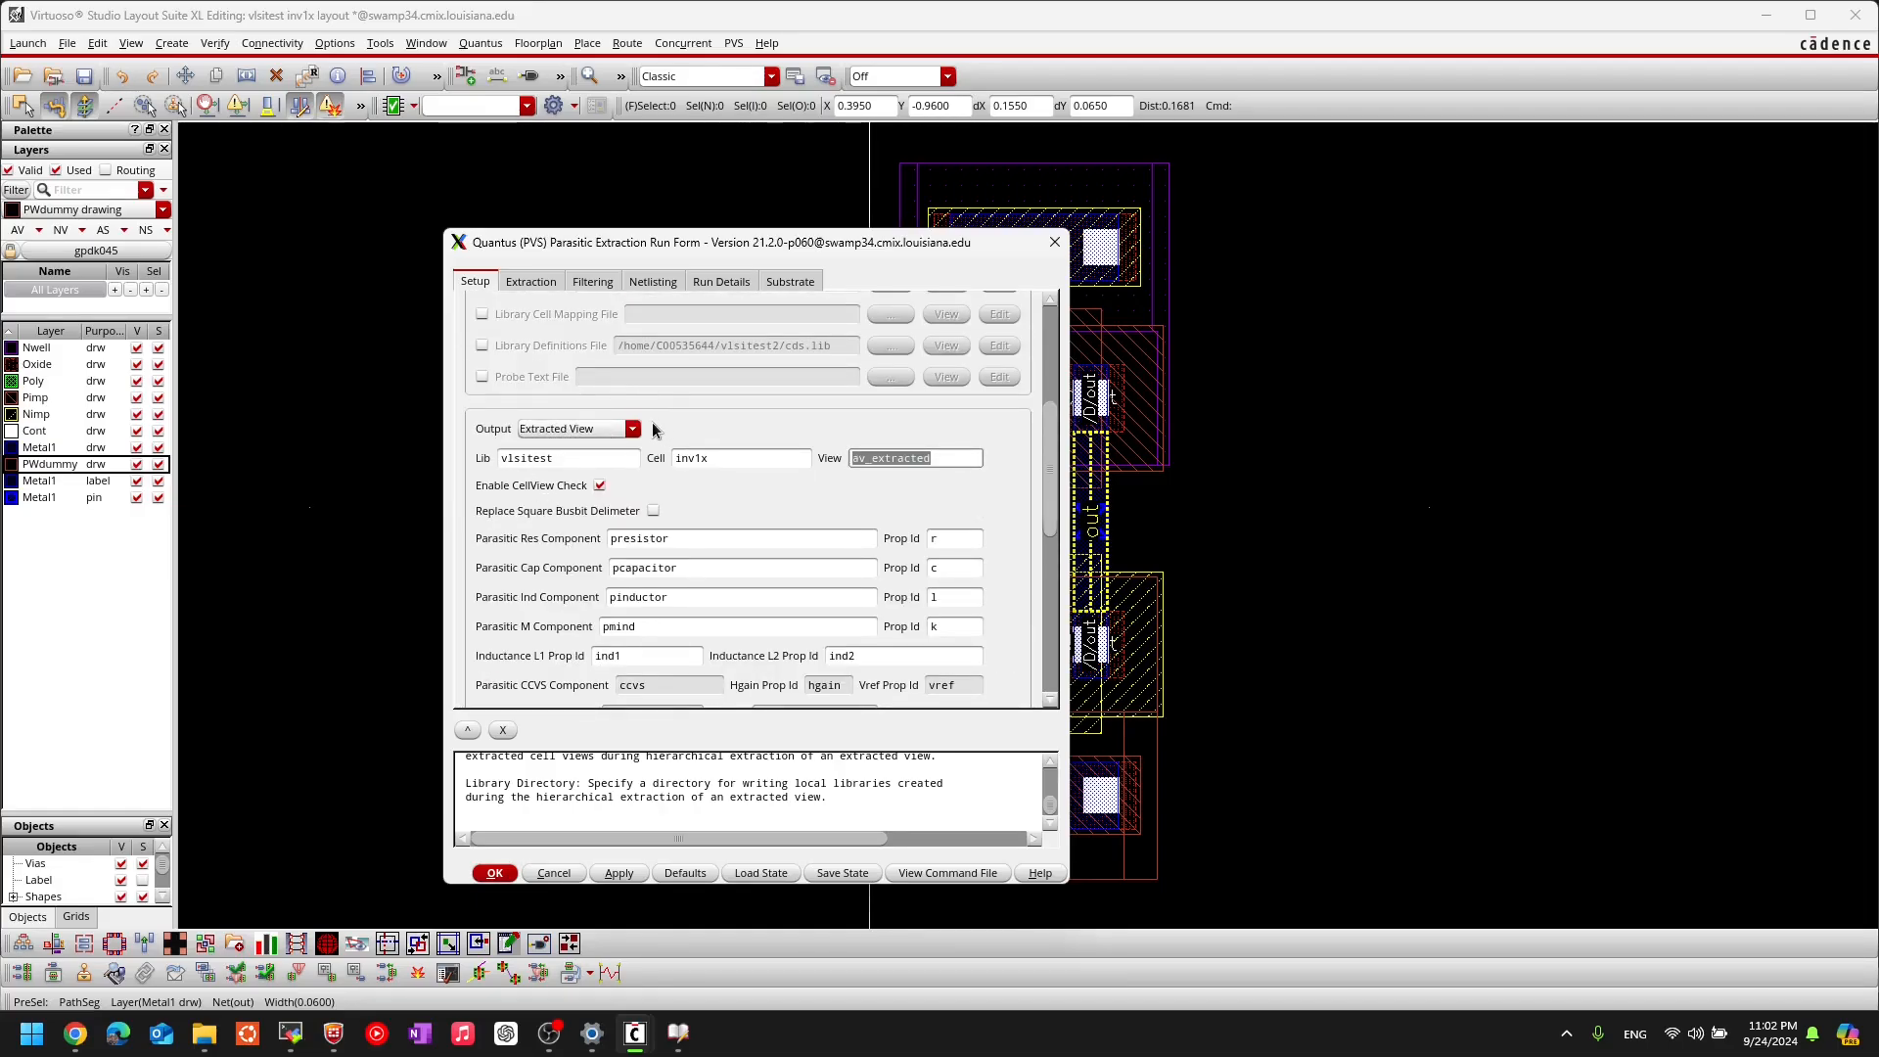
Step: Set the extraction type to RC and enter gnd! as the reference node
{"action": "left_click", "coordinate": [529, 283]}
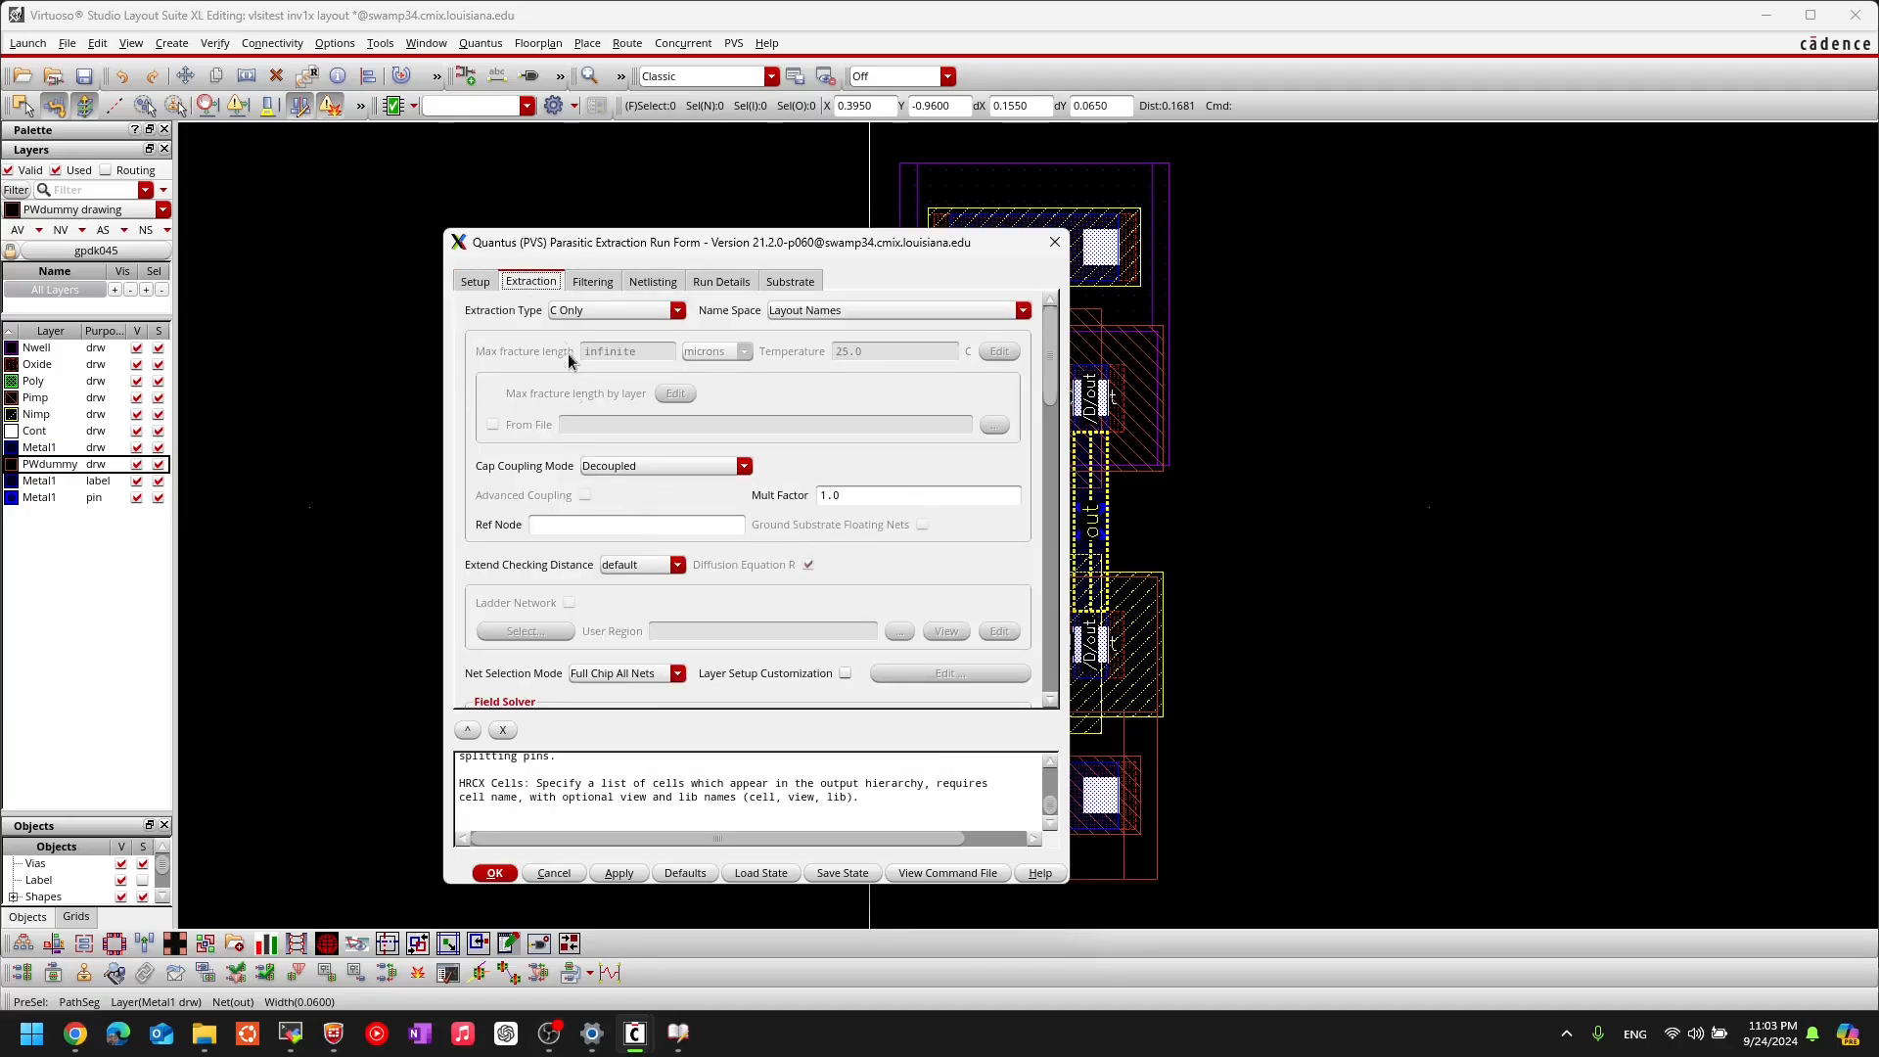
{"action": "left_click", "coordinate": [603, 311]}
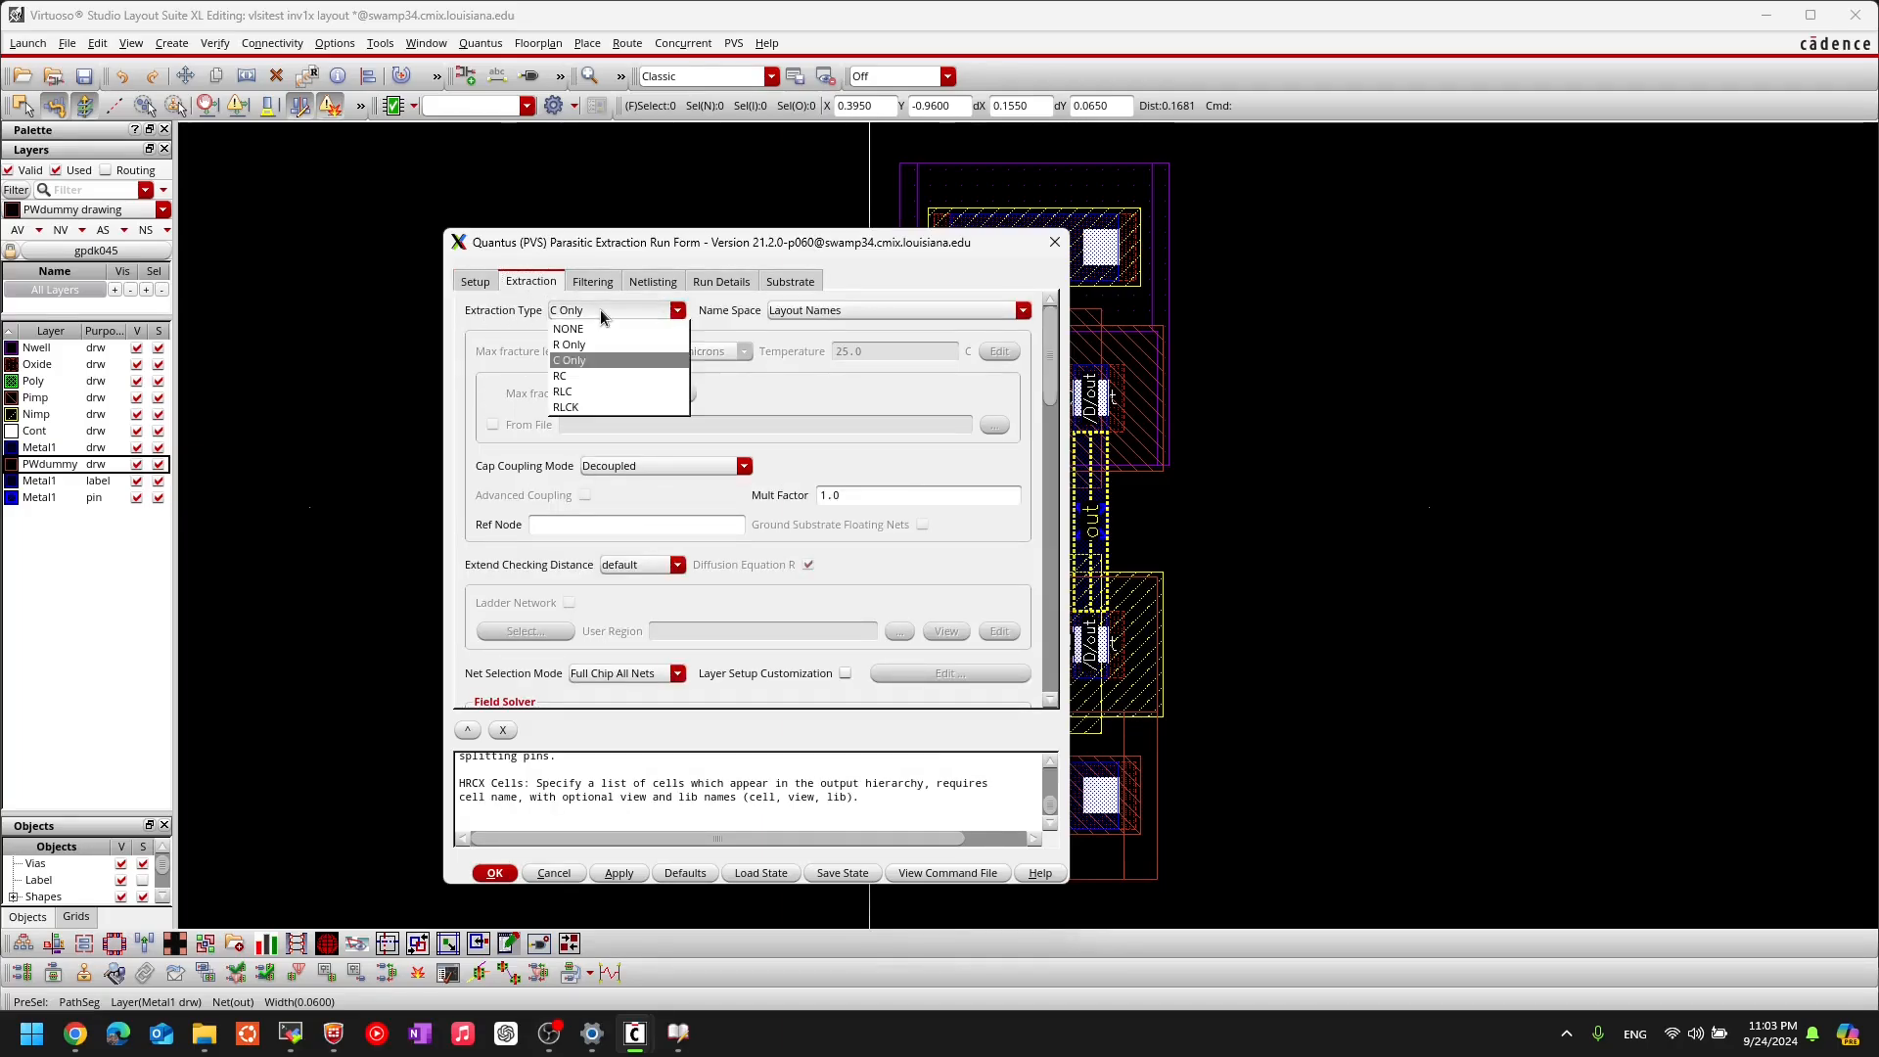
{"action": "left_click", "coordinate": [573, 377]}
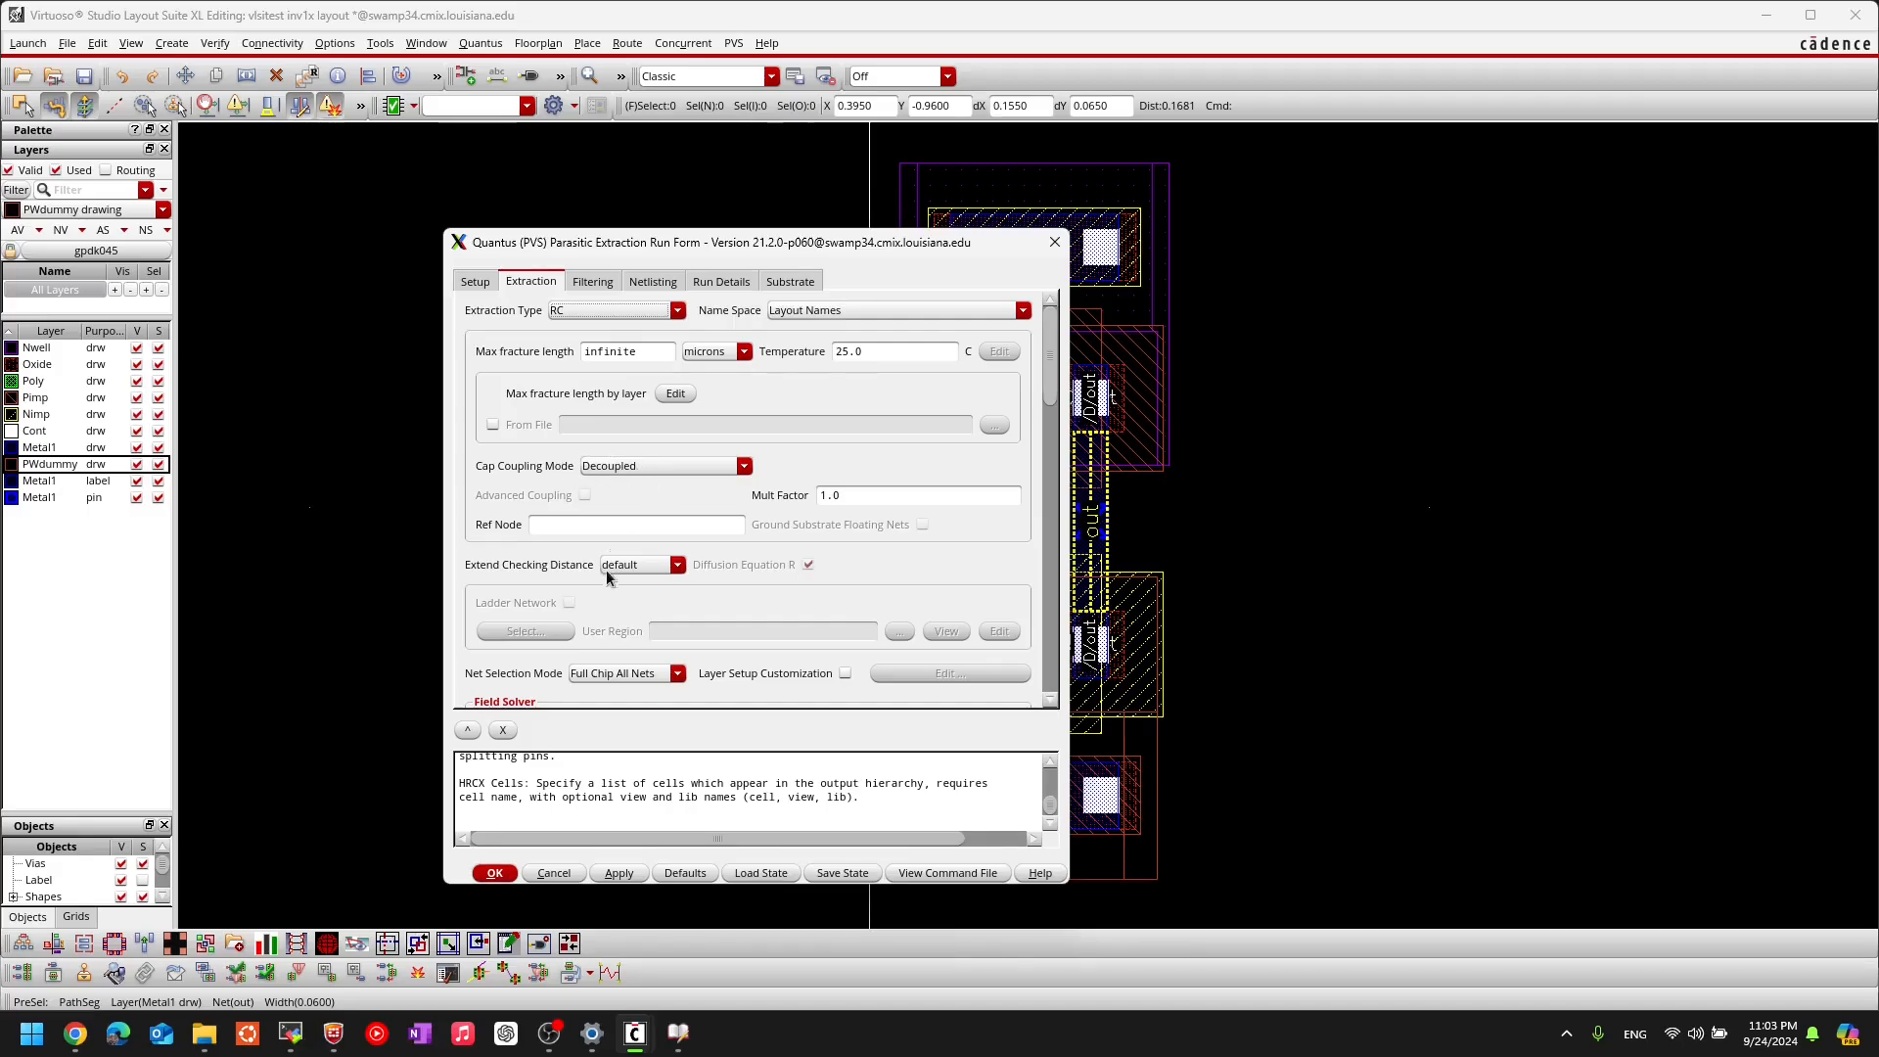
{"action": "left_click", "coordinate": [554, 525]}
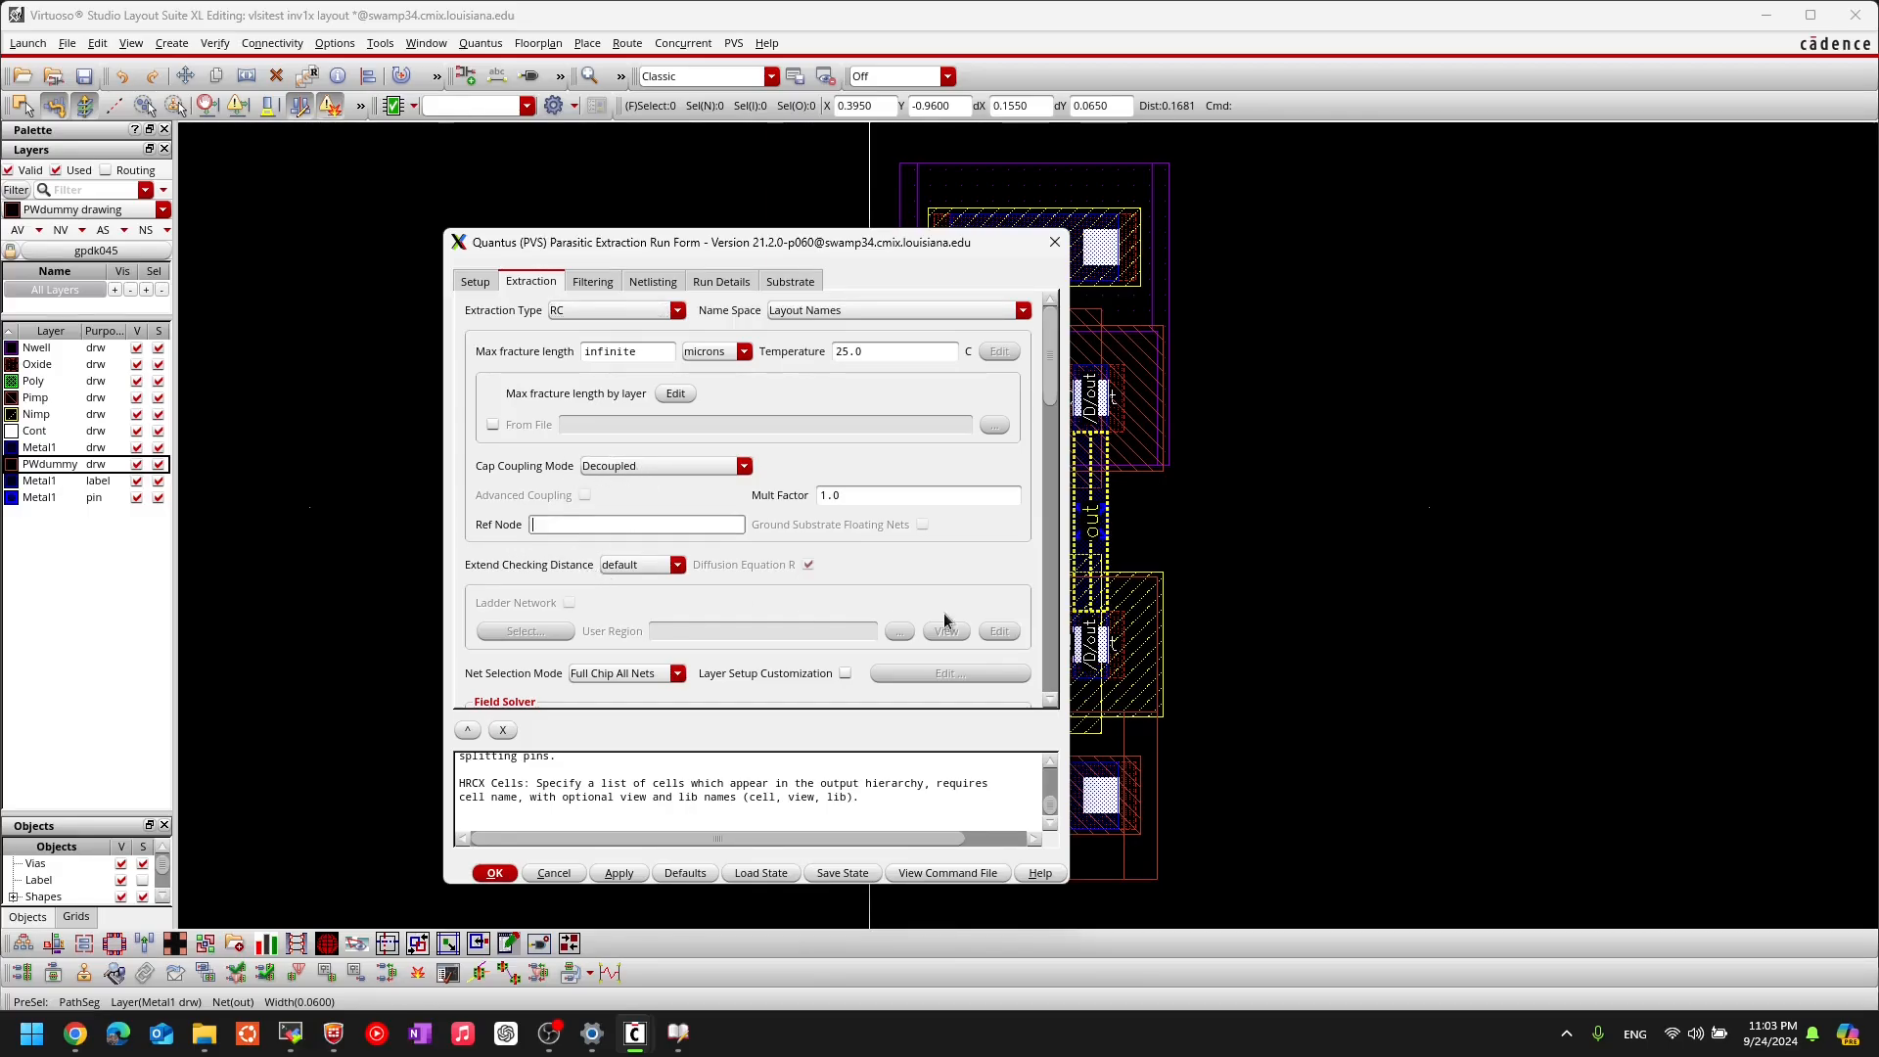
{"action": "type", "text": "gnd!"}
Step: Look through the remaining extraction options and the filtering, netlisting, run details and substrate settings
{"action": "scroll", "coordinate": [788, 534], "scroll_direction": "down", "scroll_amount": 4}
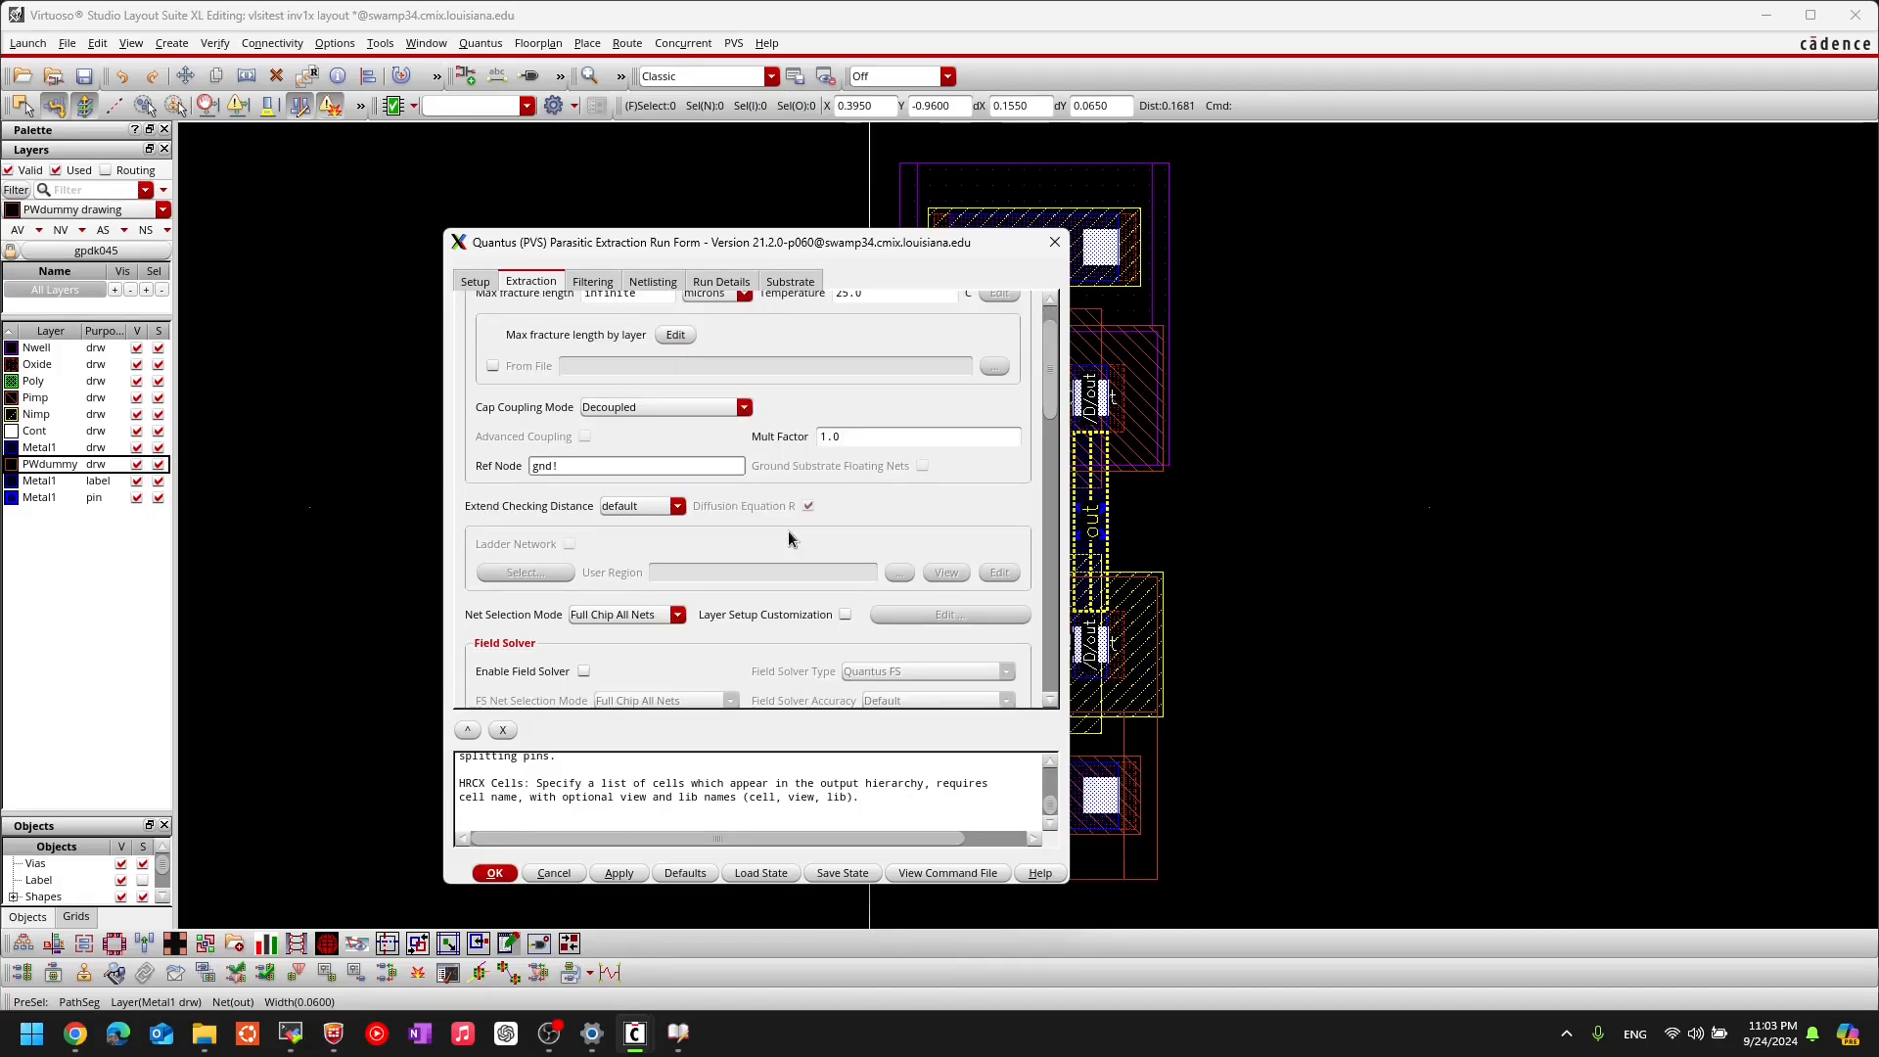
{"action": "scroll", "coordinate": [672, 485], "scroll_direction": "down", "scroll_amount": 8}
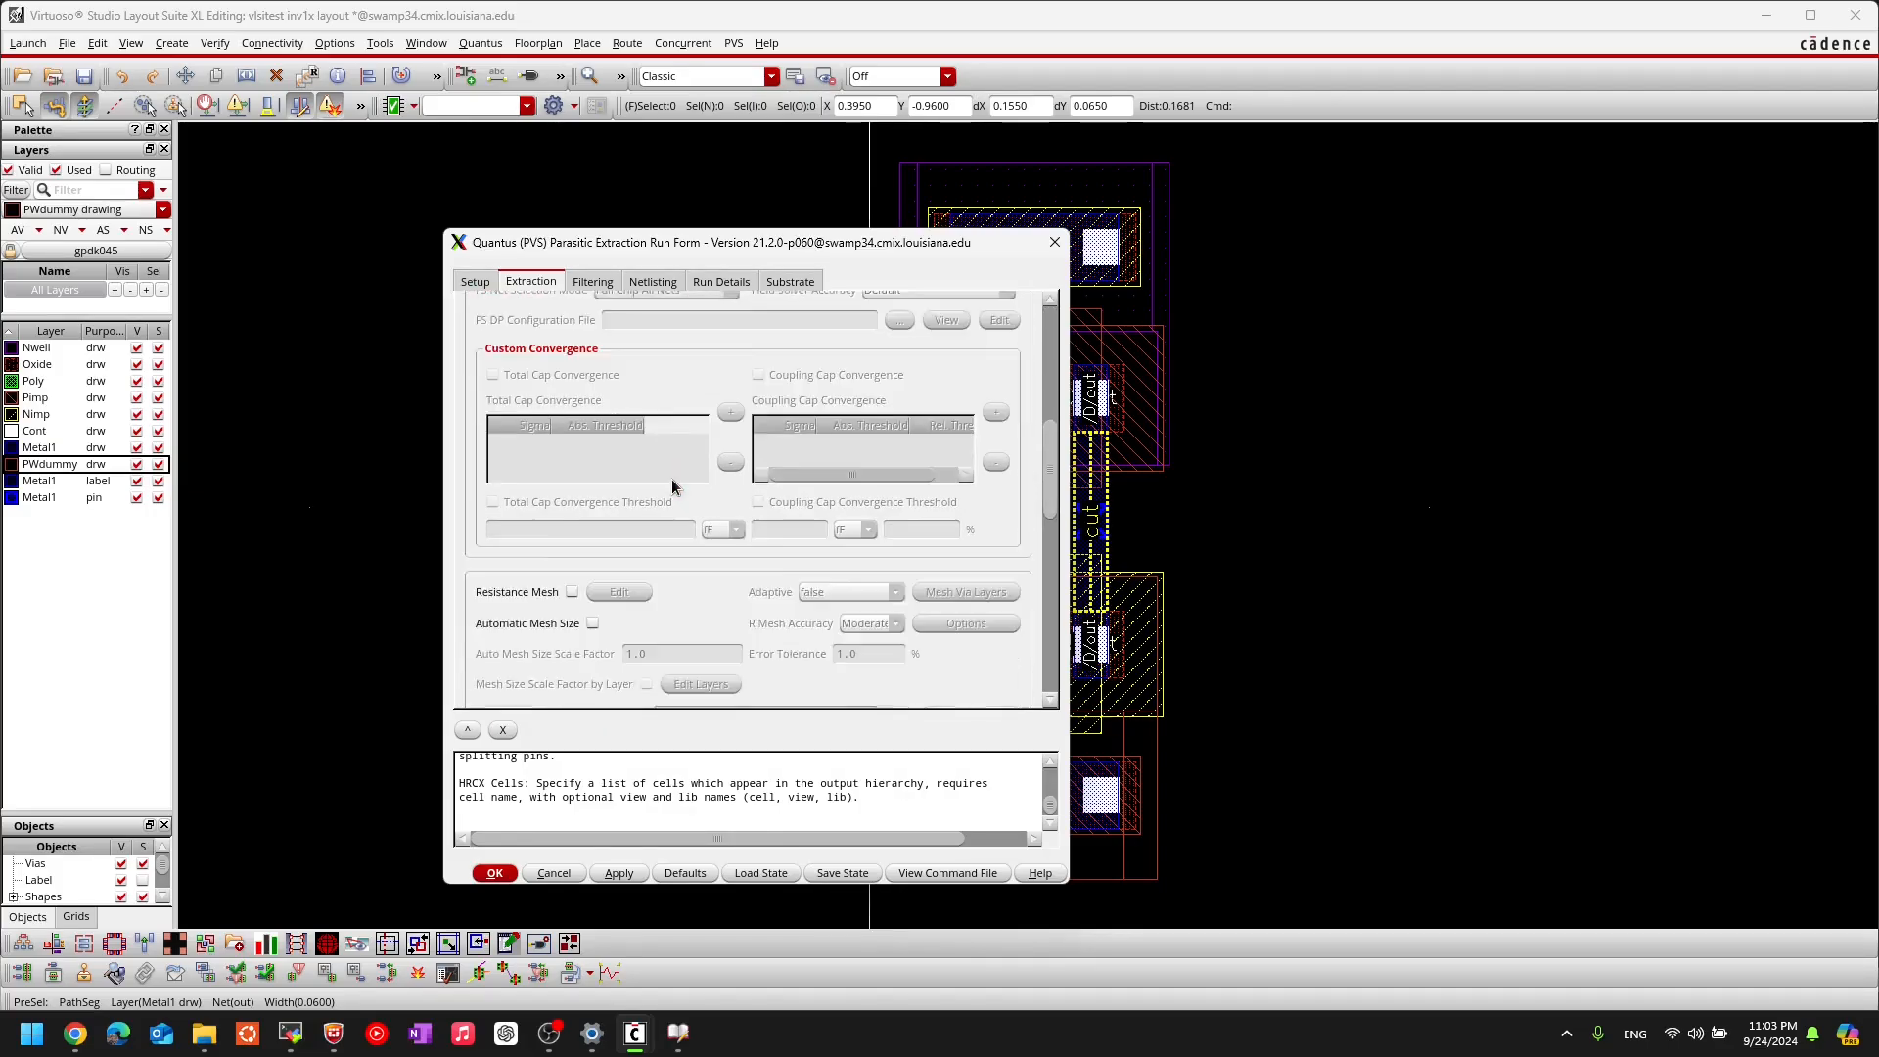
{"action": "scroll", "coordinate": [672, 483], "scroll_direction": "down", "scroll_amount": 10}
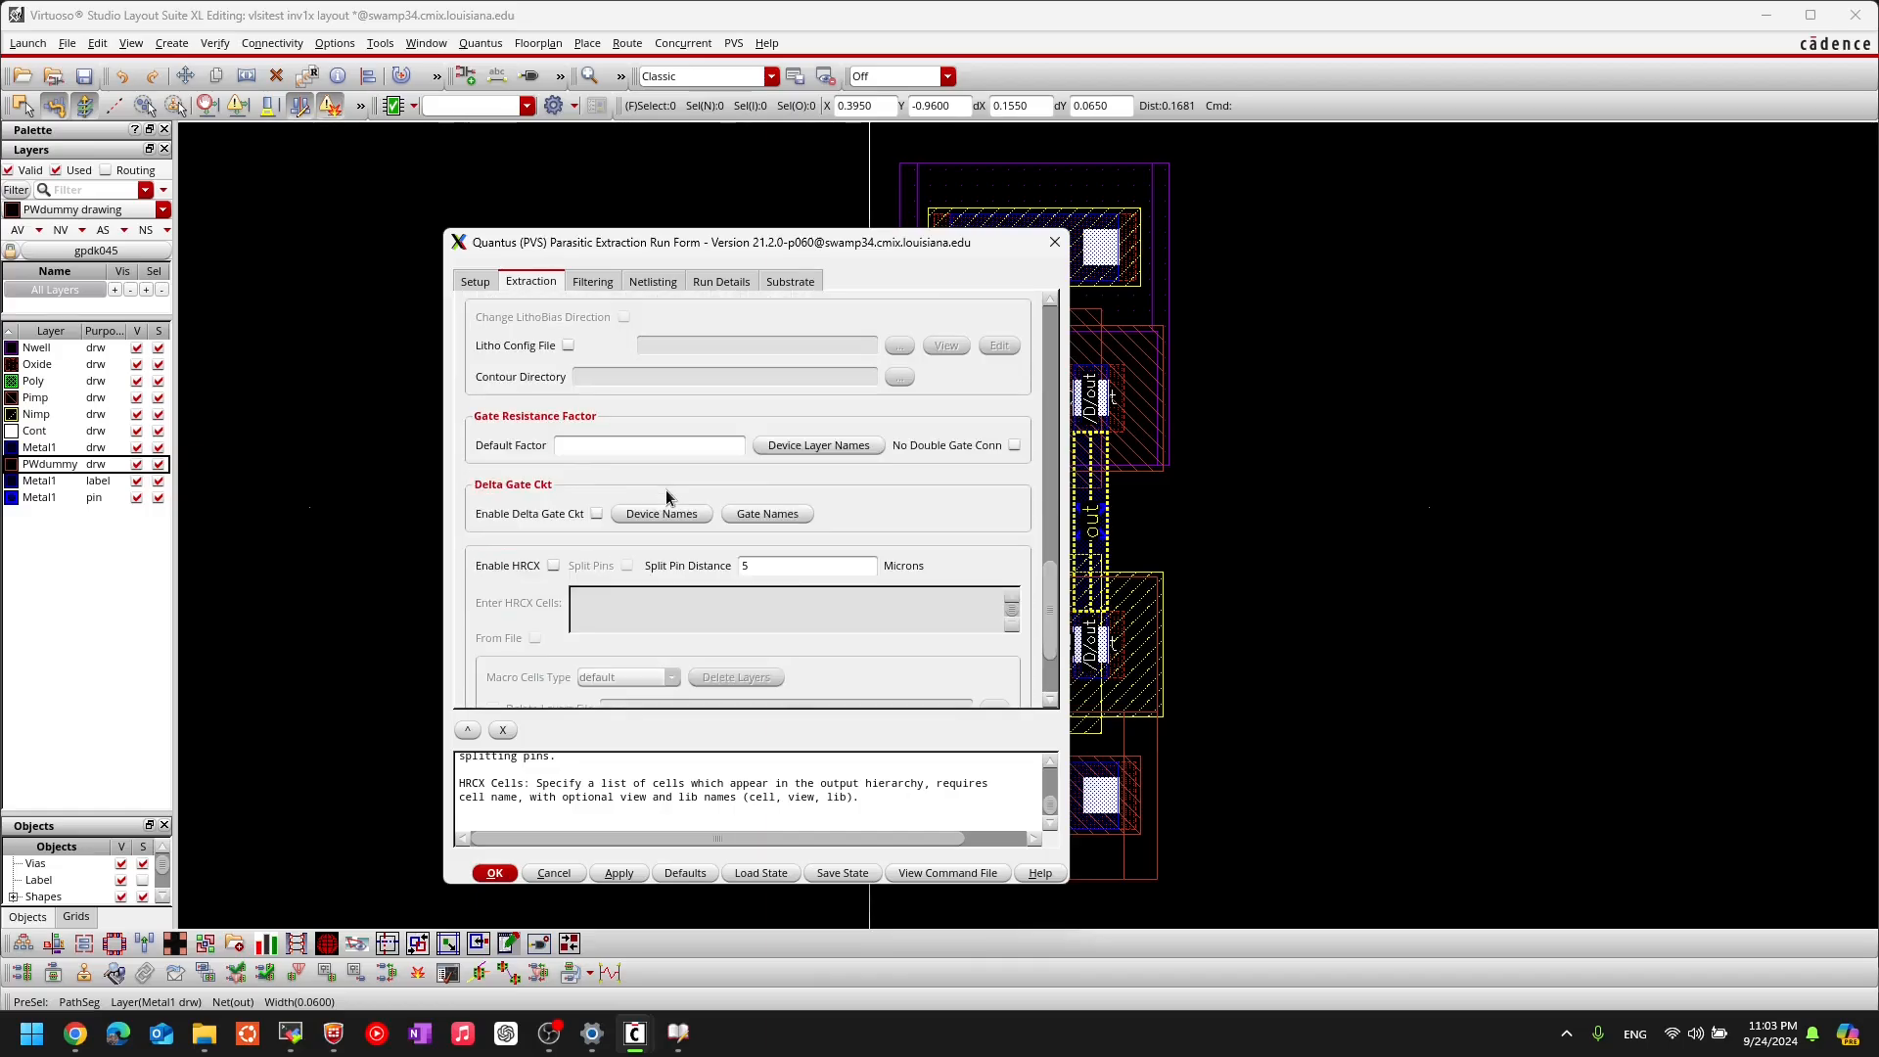
{"action": "scroll", "coordinate": [715, 561], "scroll_direction": "up", "scroll_amount": 12}
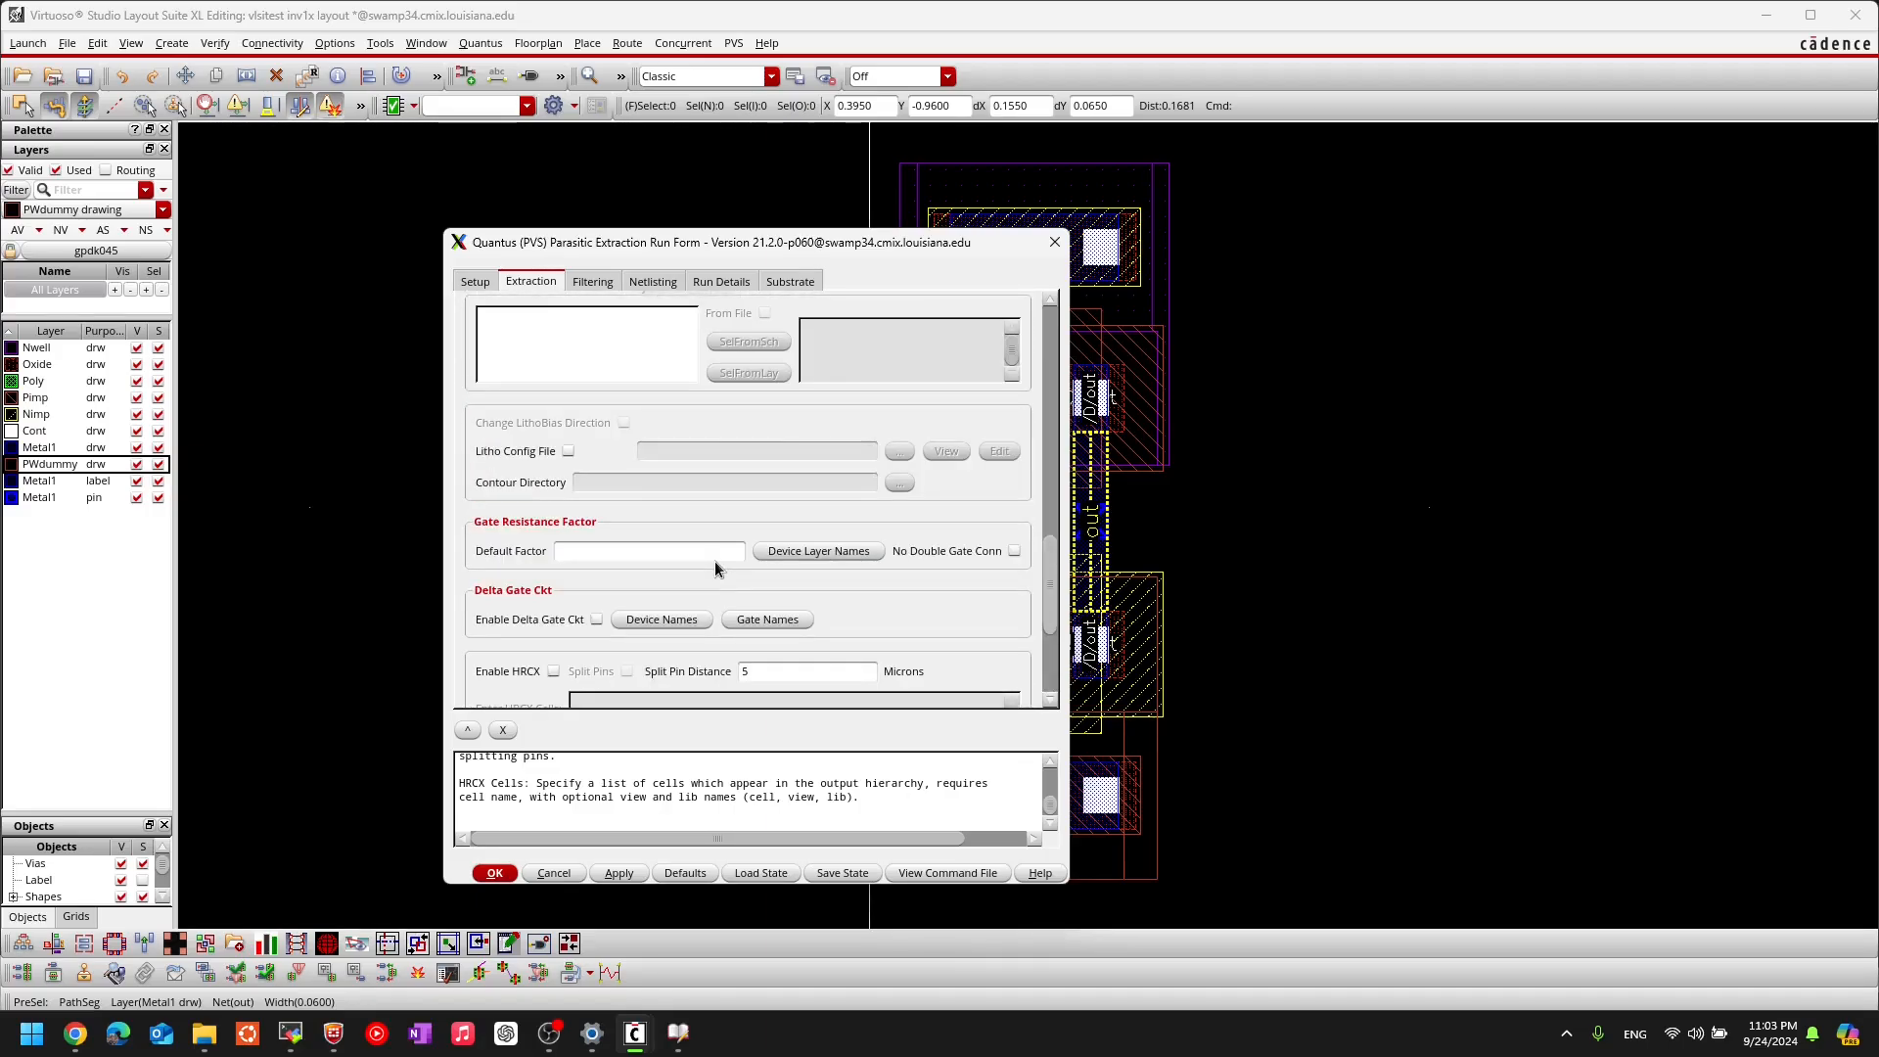
{"action": "scroll", "coordinate": [640, 369], "scroll_direction": "up", "scroll_amount": 8}
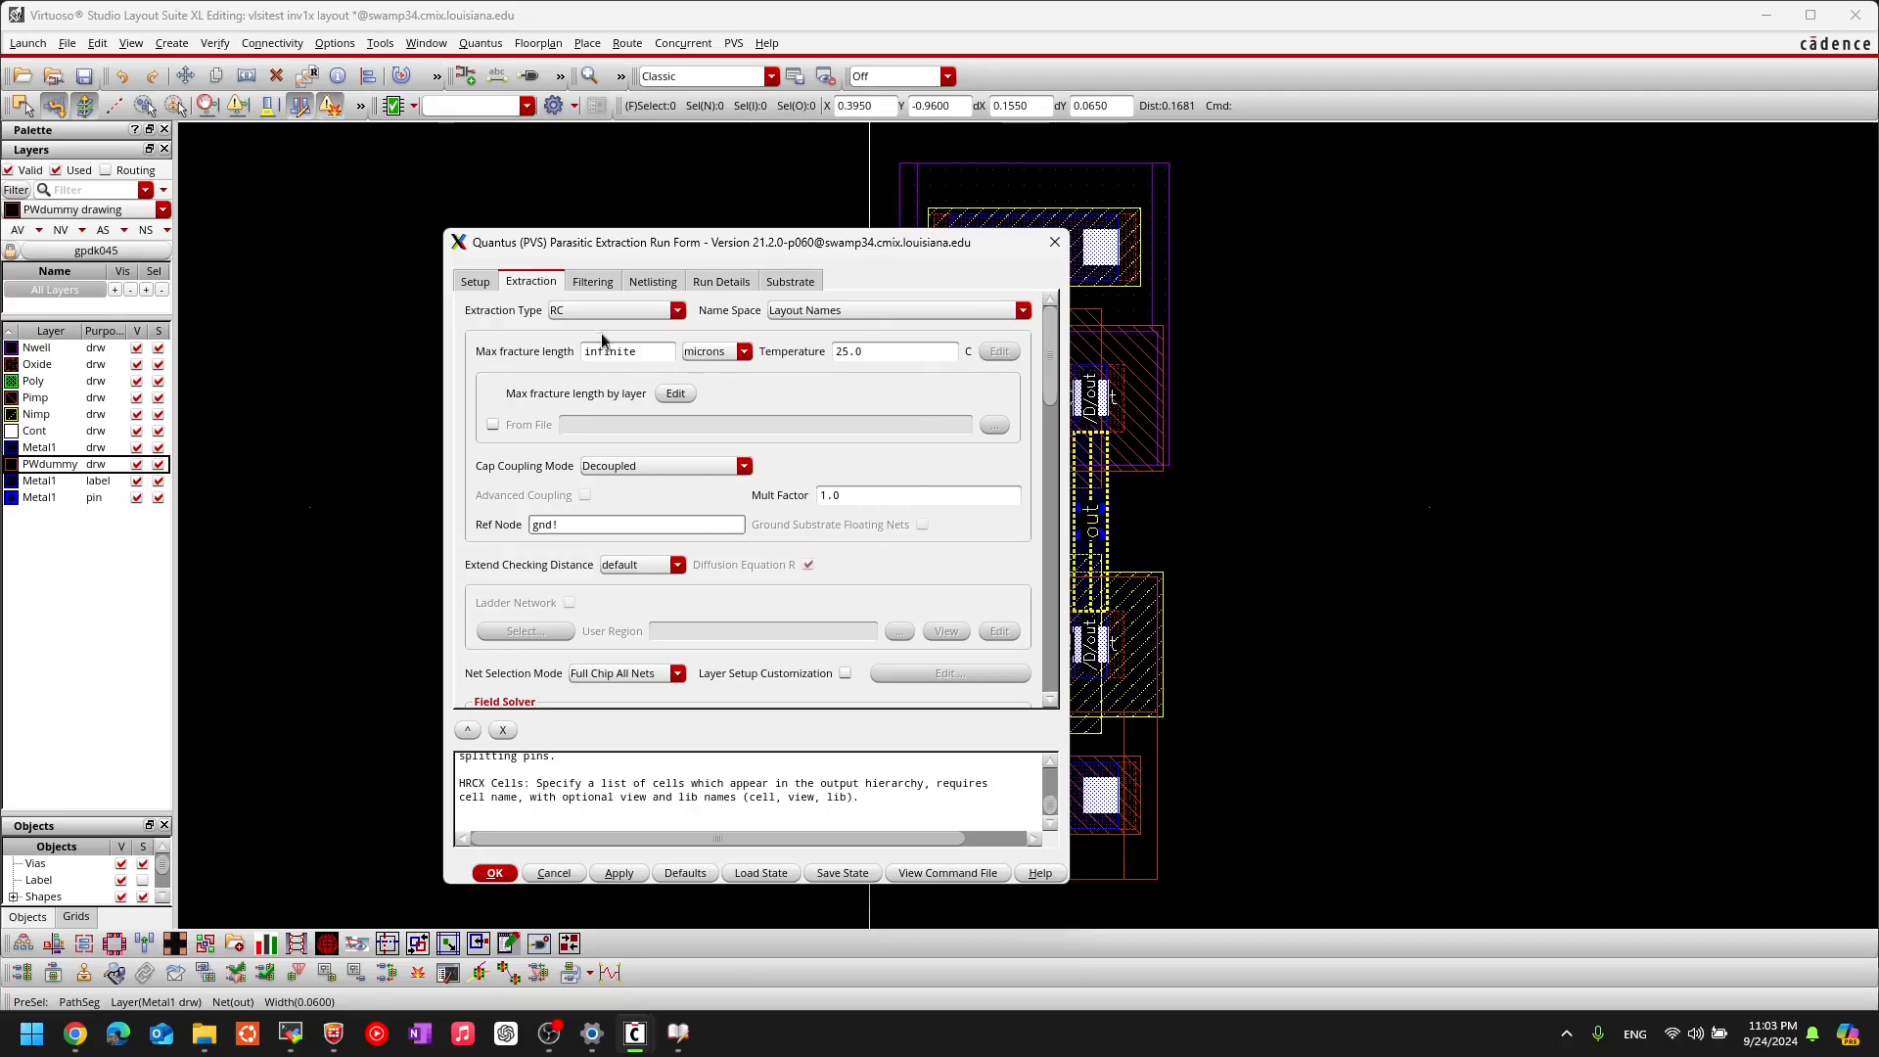
{"action": "left_click", "coordinate": [587, 284]}
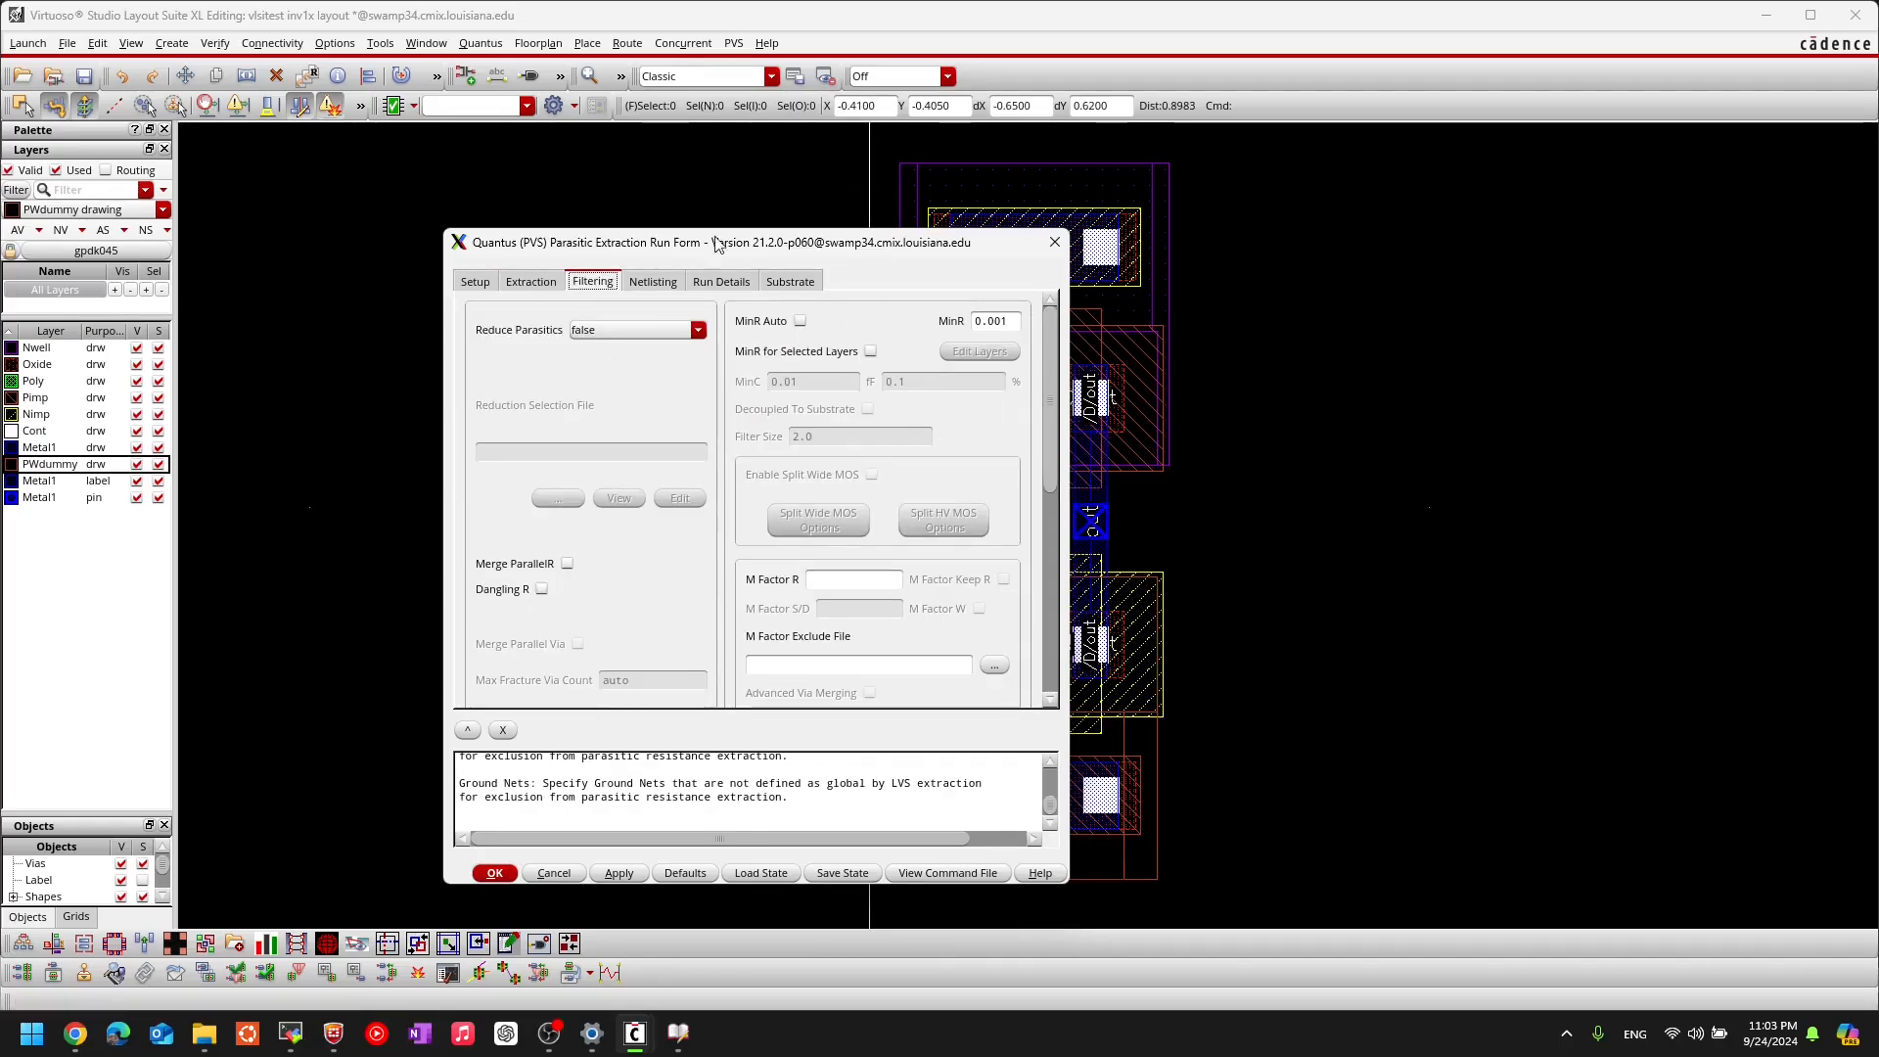
{"action": "left_click", "coordinate": [656, 282]}
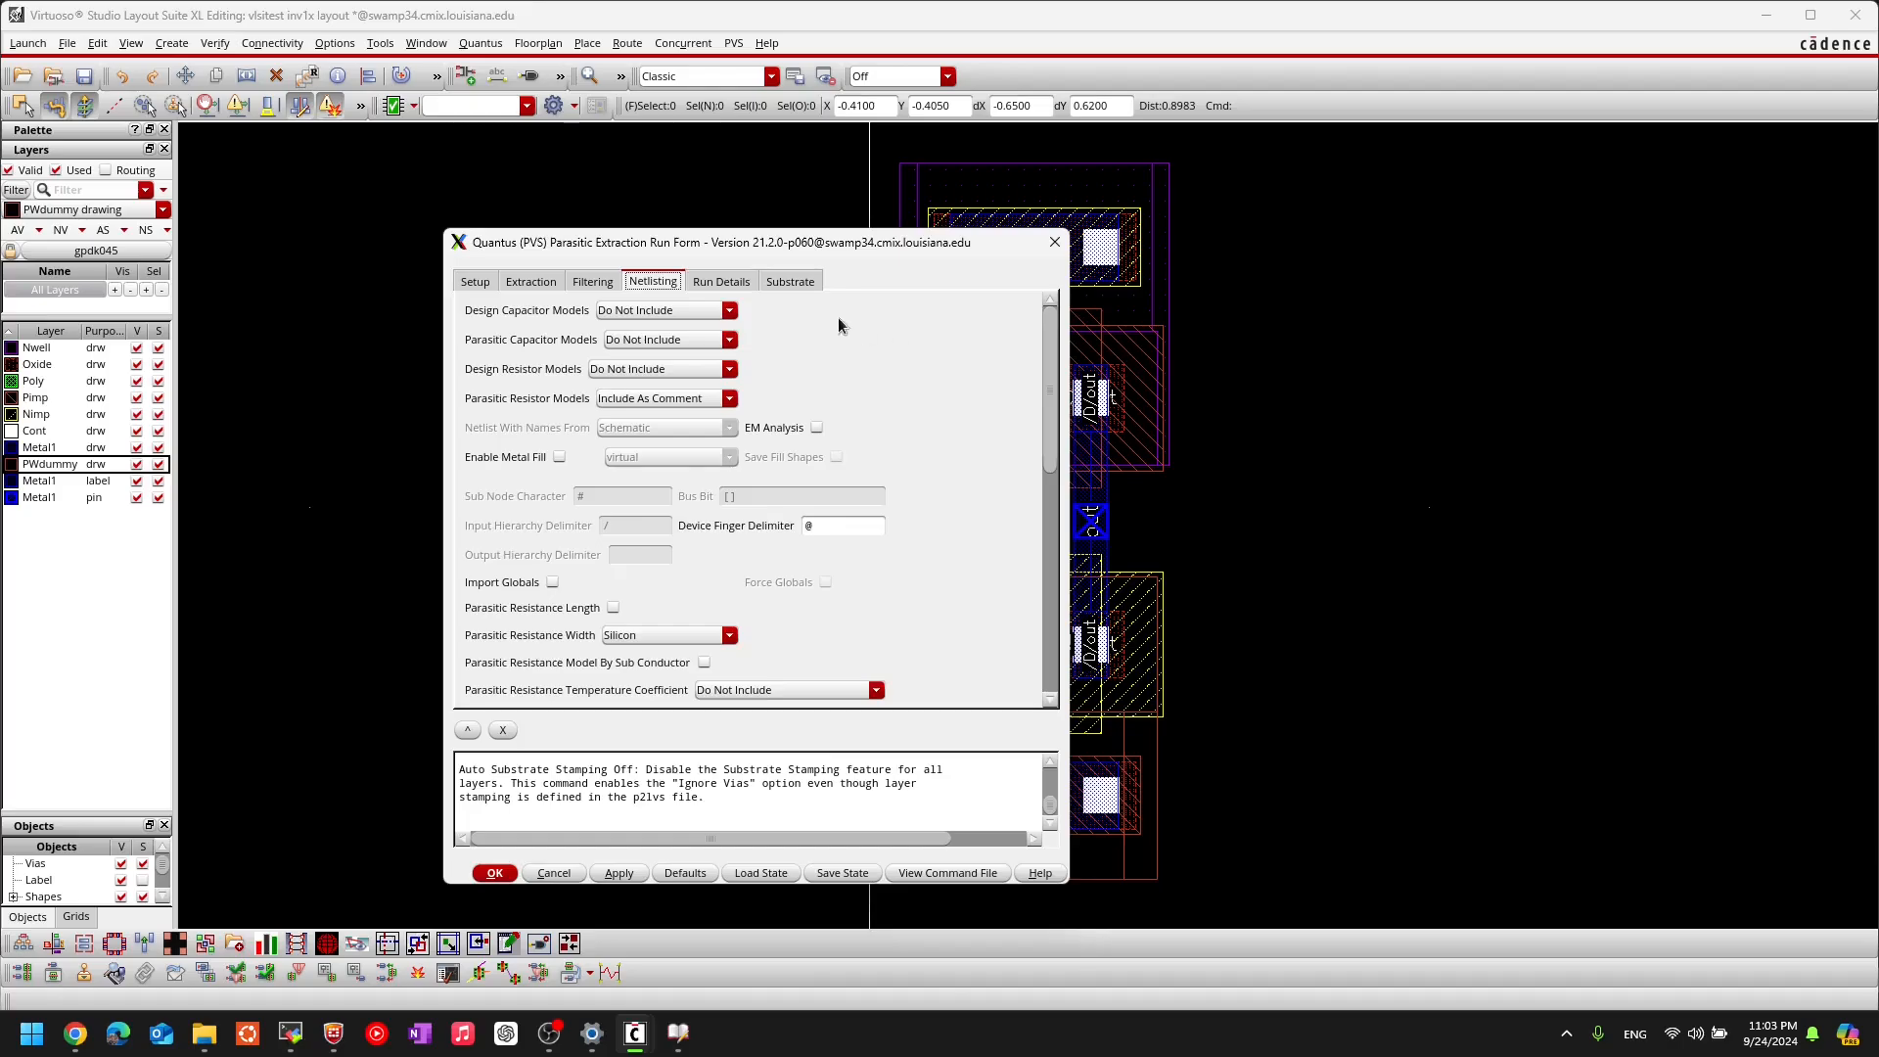
{"action": "left_click", "coordinate": [721, 283]}
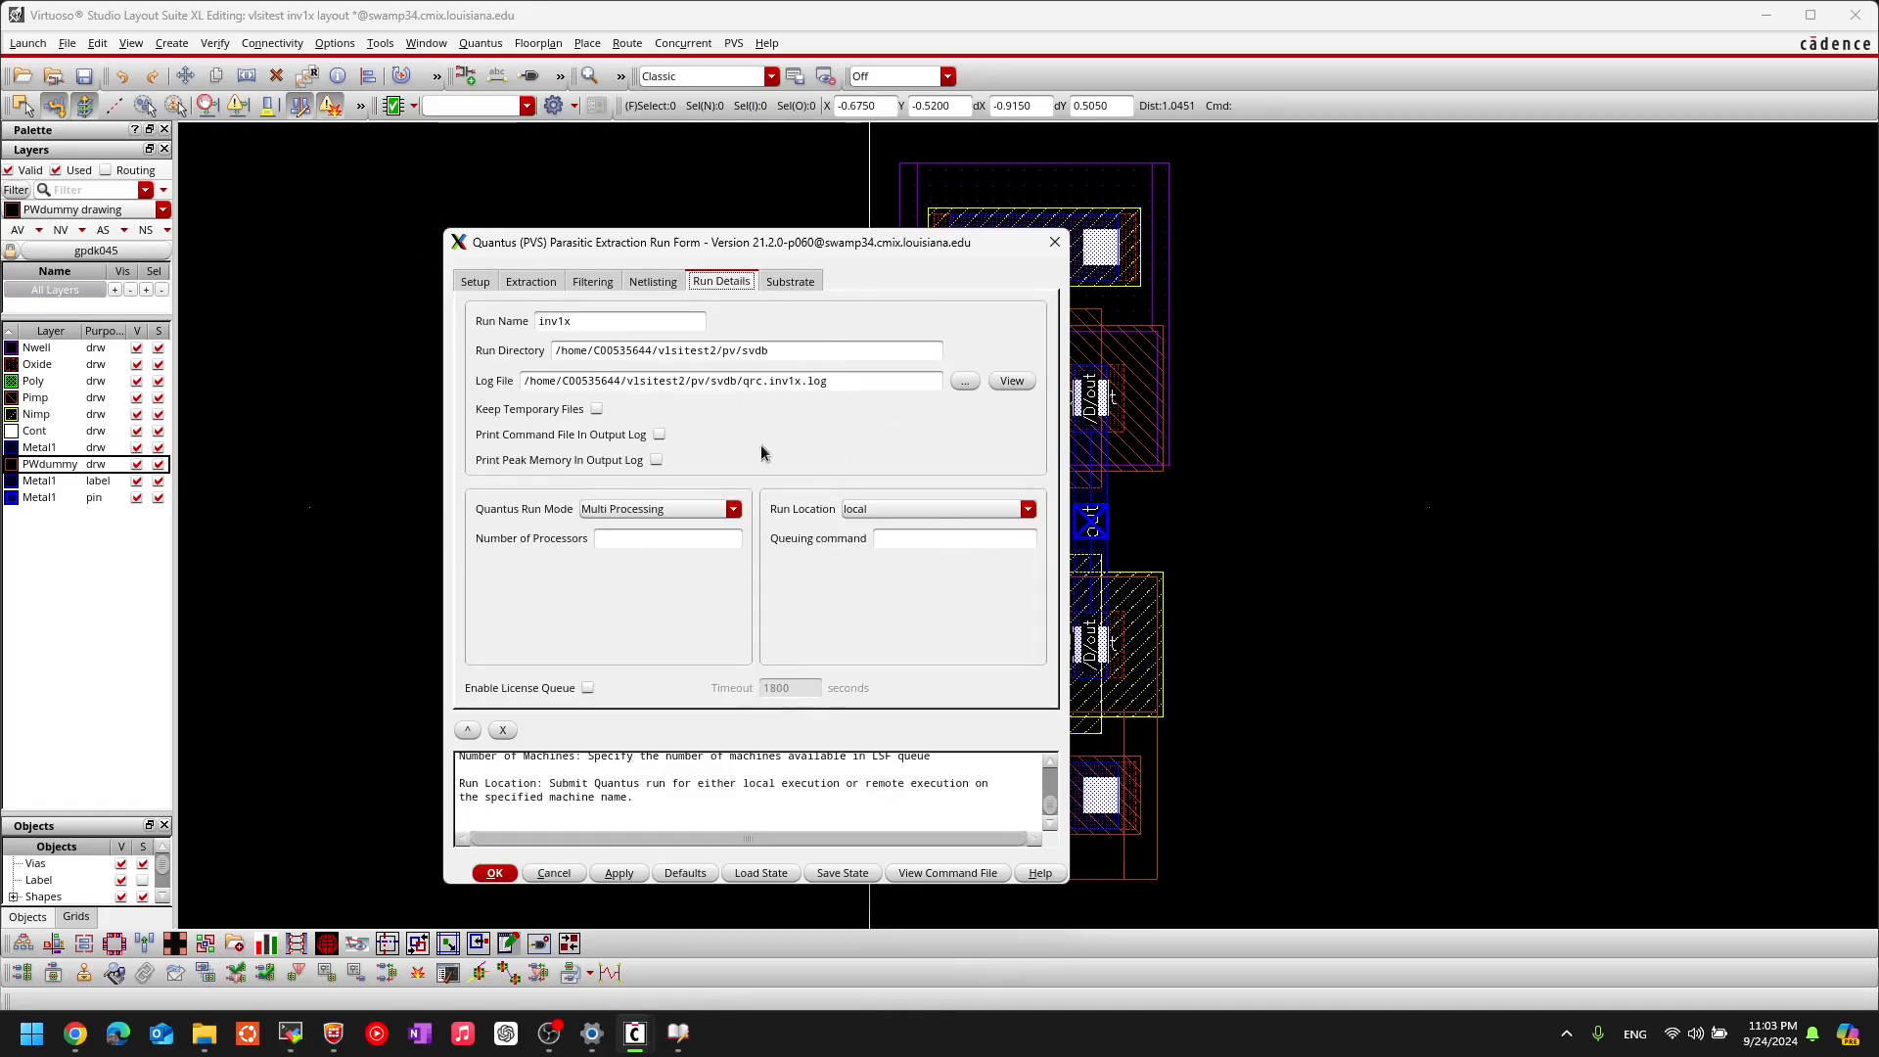
{"action": "left_click", "coordinate": [789, 282]}
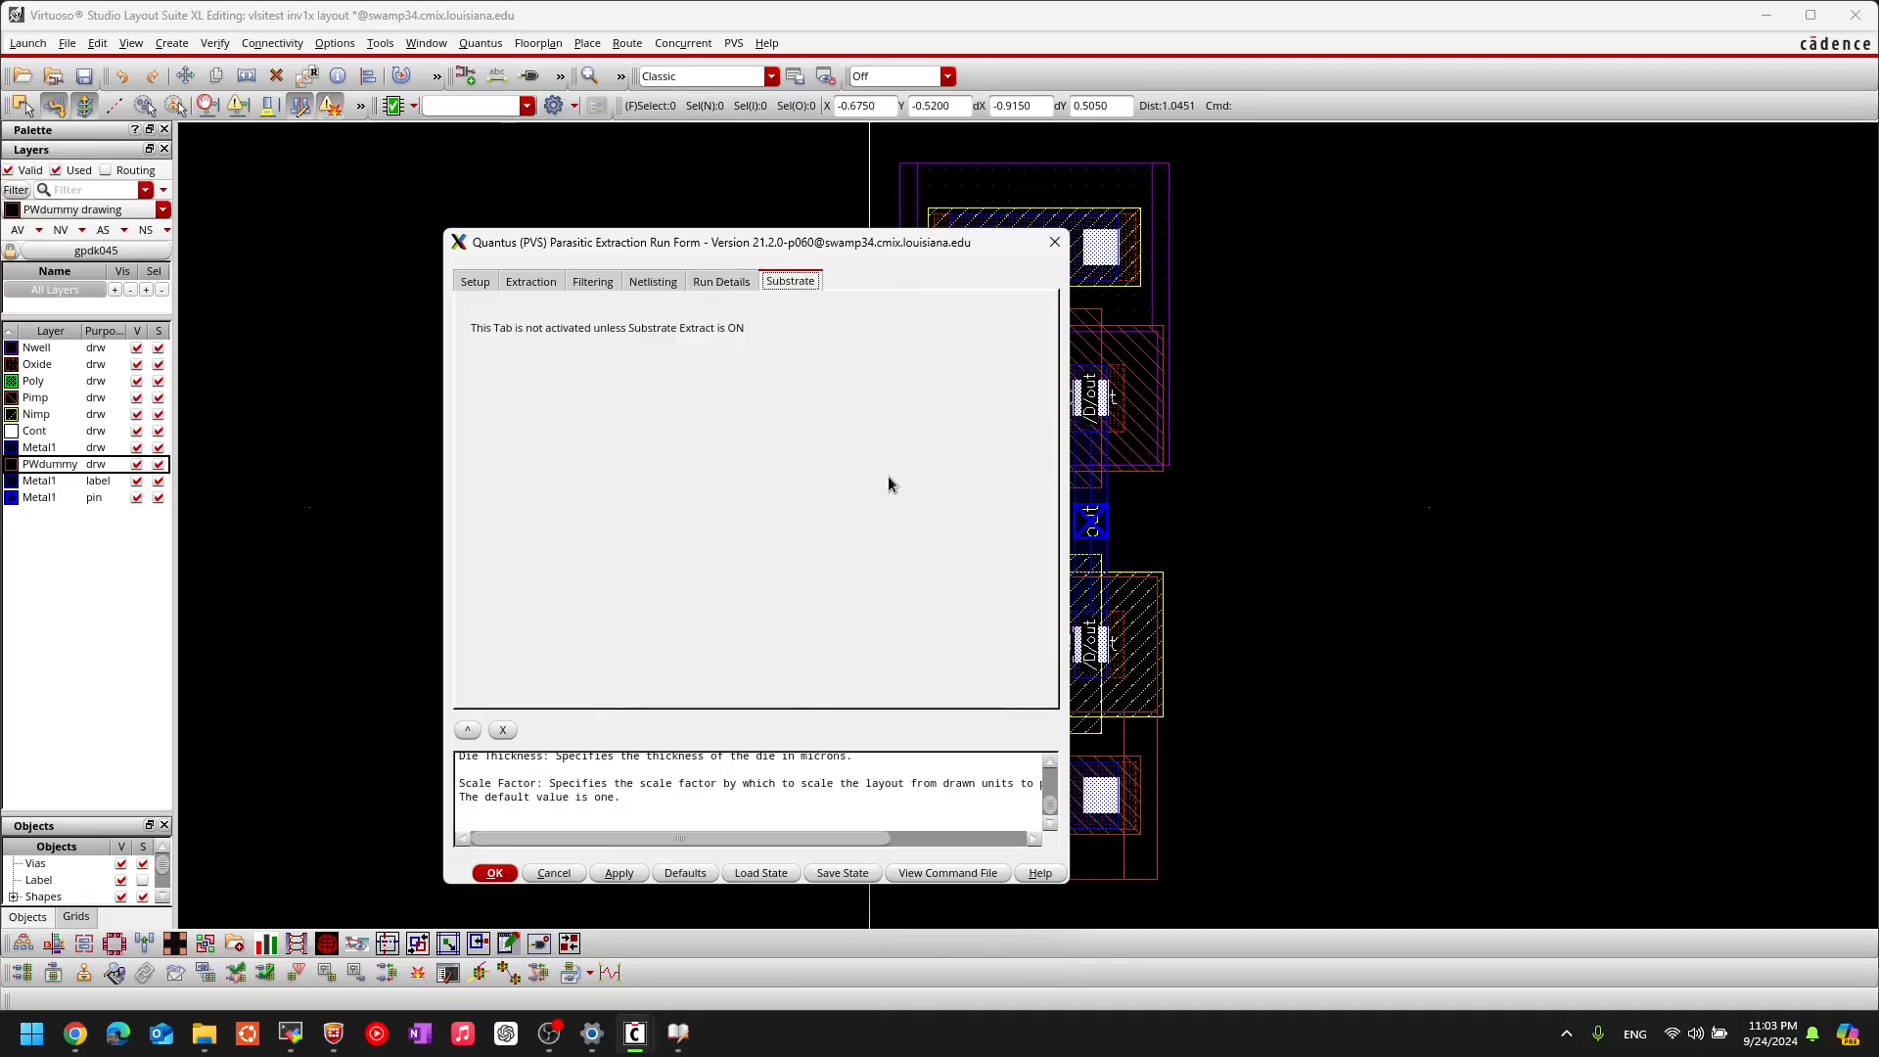
Step: Recheck the technology, rule set and output settings, and start the Quantus extraction run
{"action": "left_click", "coordinate": [476, 283]}
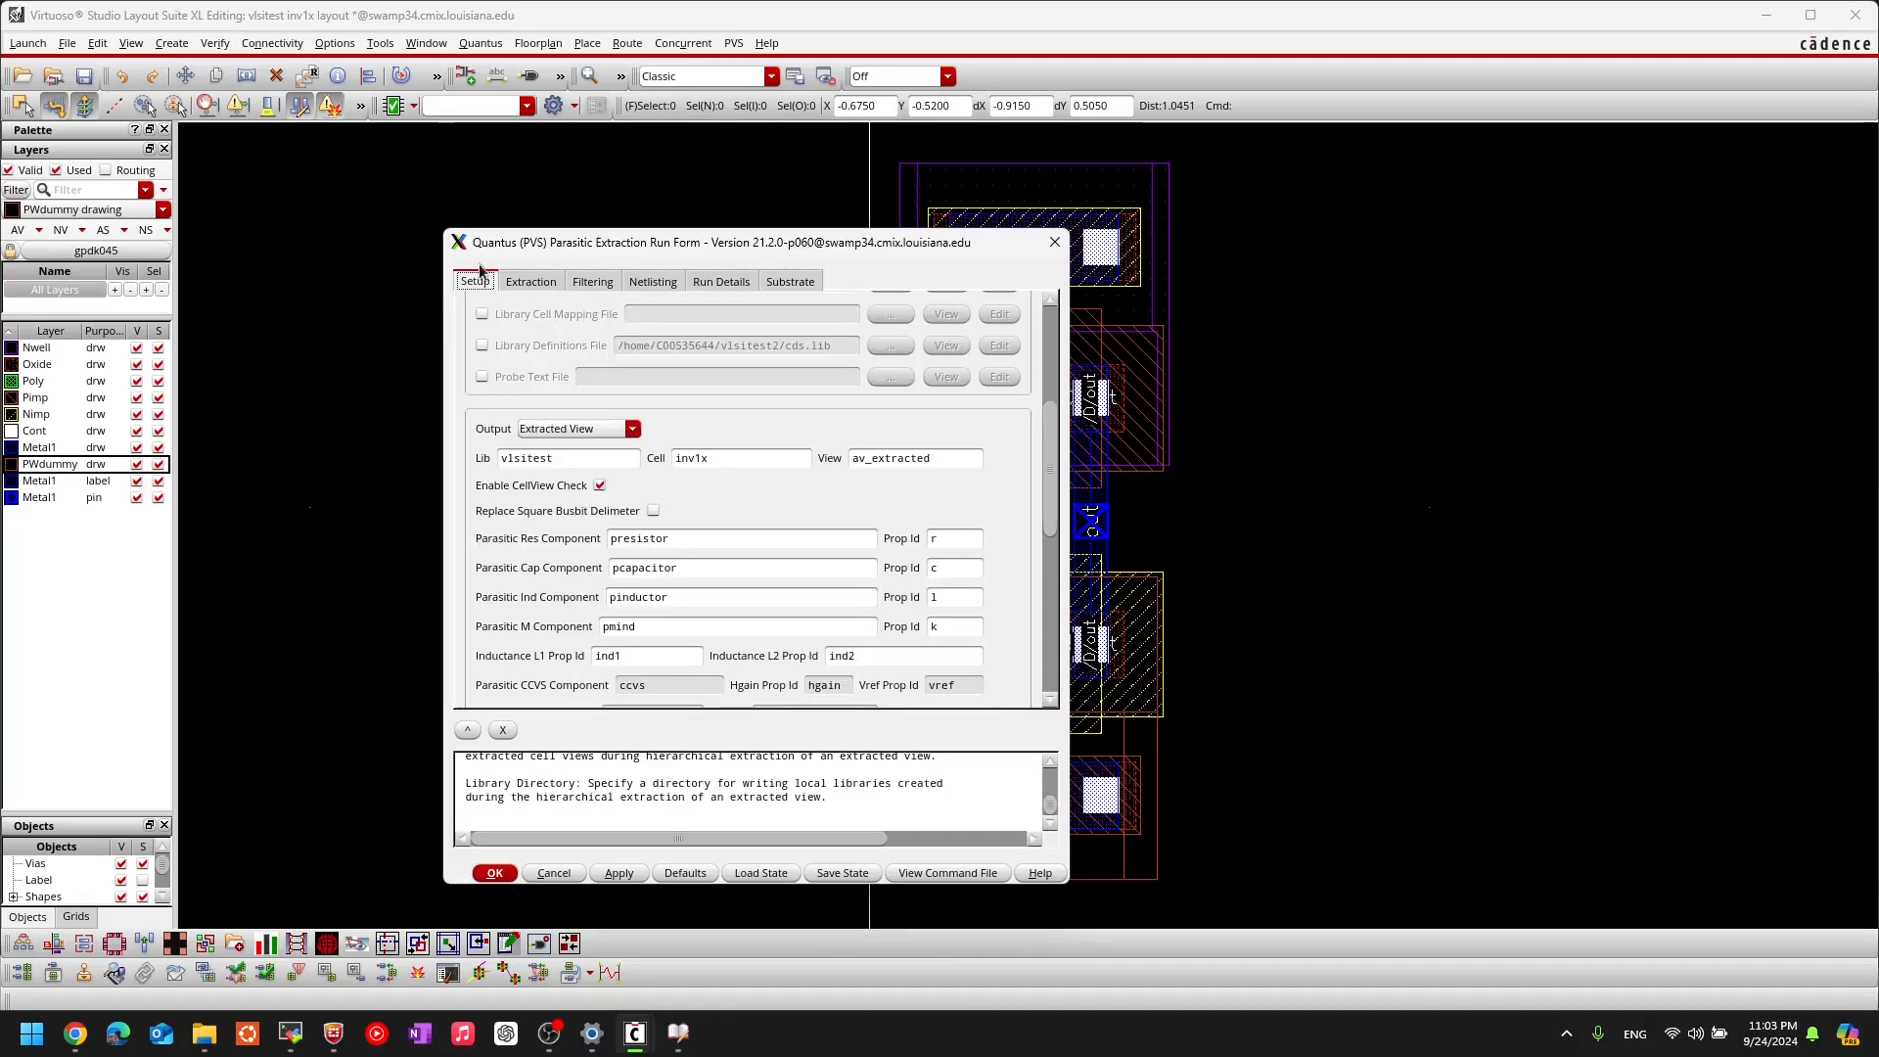
{"action": "scroll", "coordinate": [573, 374], "scroll_direction": "up", "scroll_amount": 2}
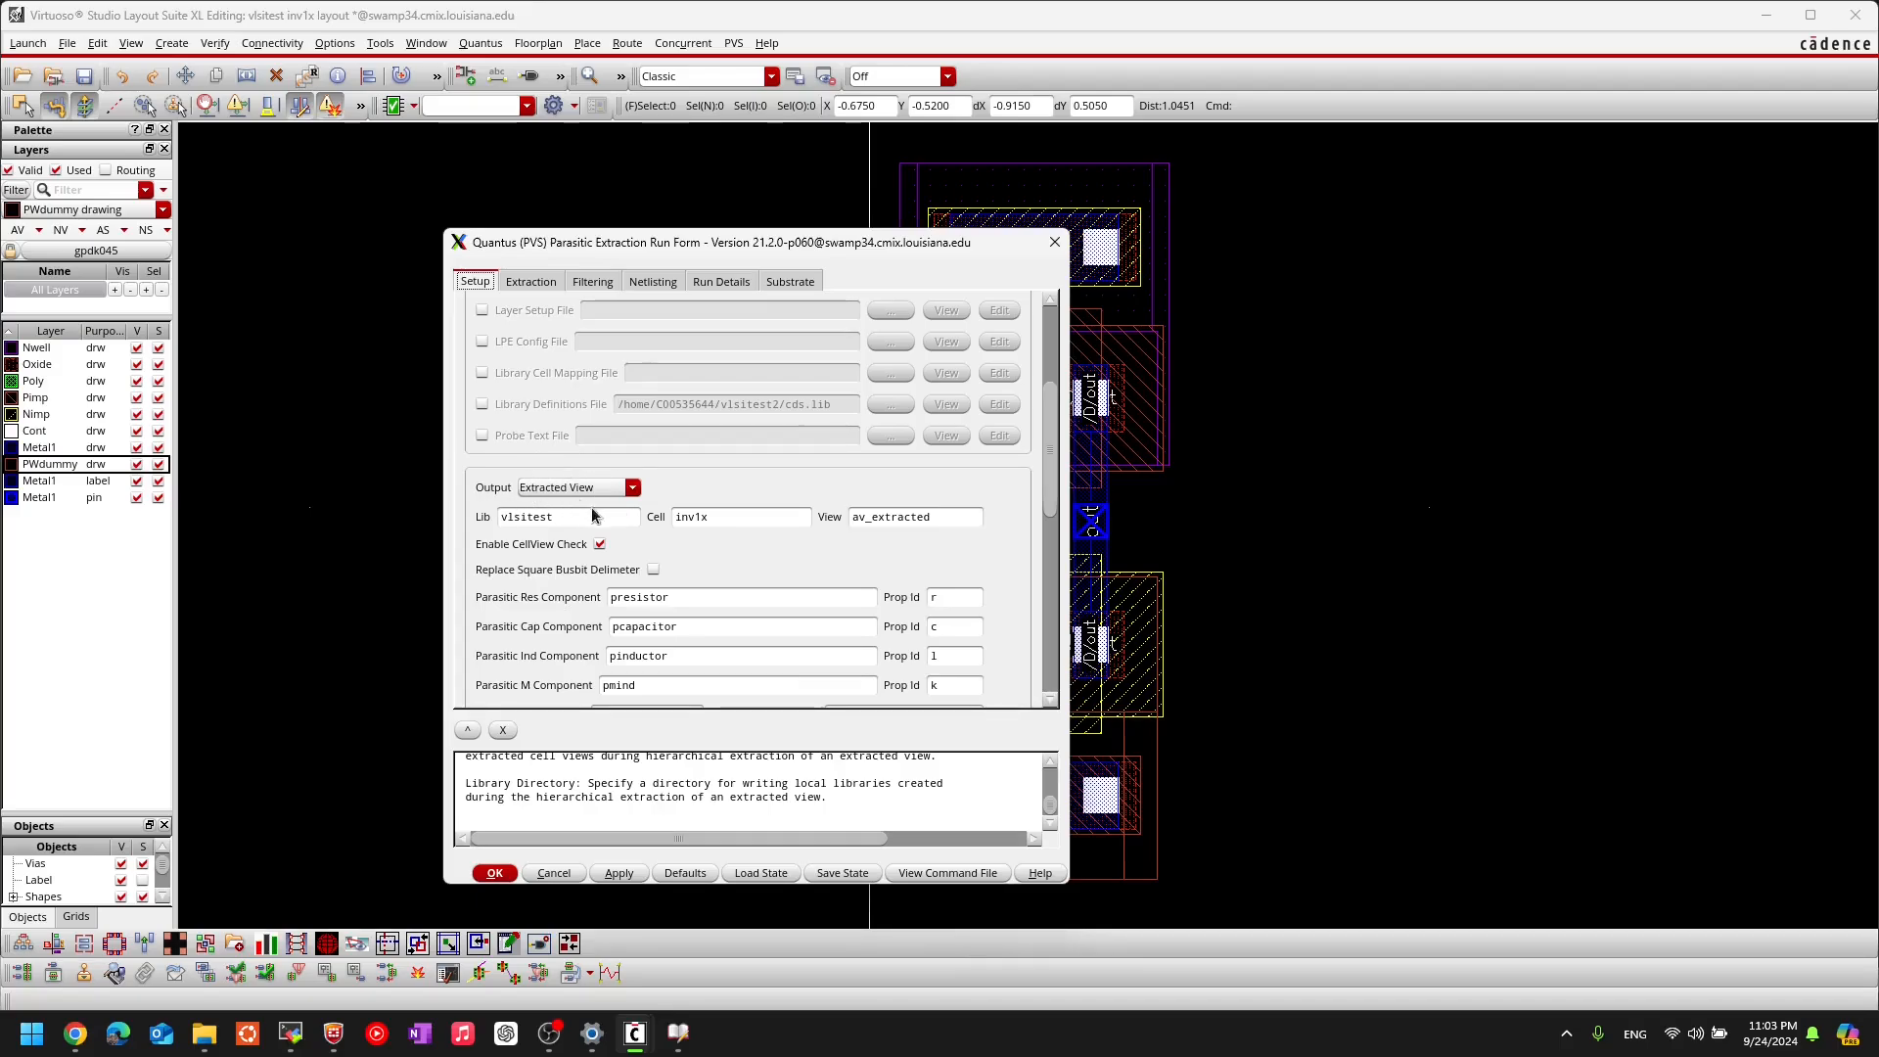
{"action": "scroll", "coordinate": [881, 514], "scroll_direction": "up", "scroll_amount": 6}
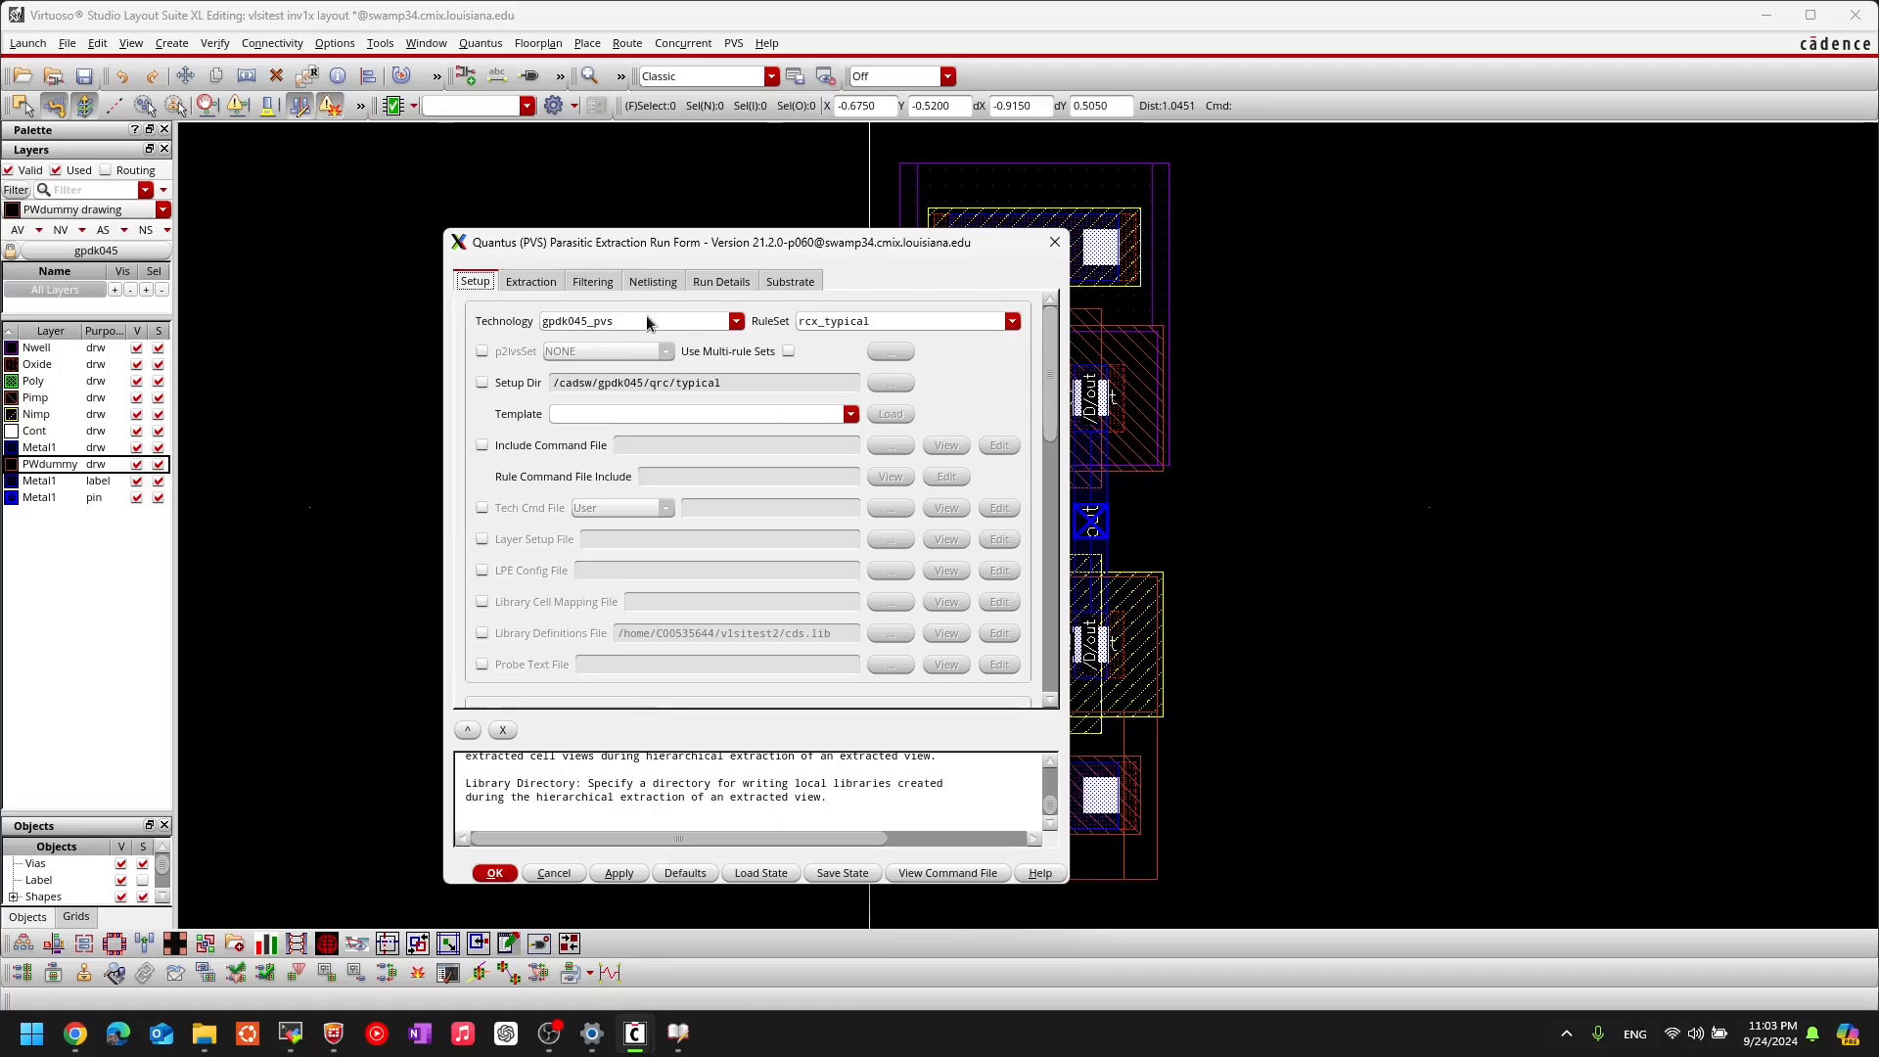
{"action": "scroll", "coordinate": [844, 414], "scroll_direction": "down", "scroll_amount": 10}
{"action": "scroll", "coordinate": [844, 414], "scroll_direction": "down", "scroll_amount": 4}
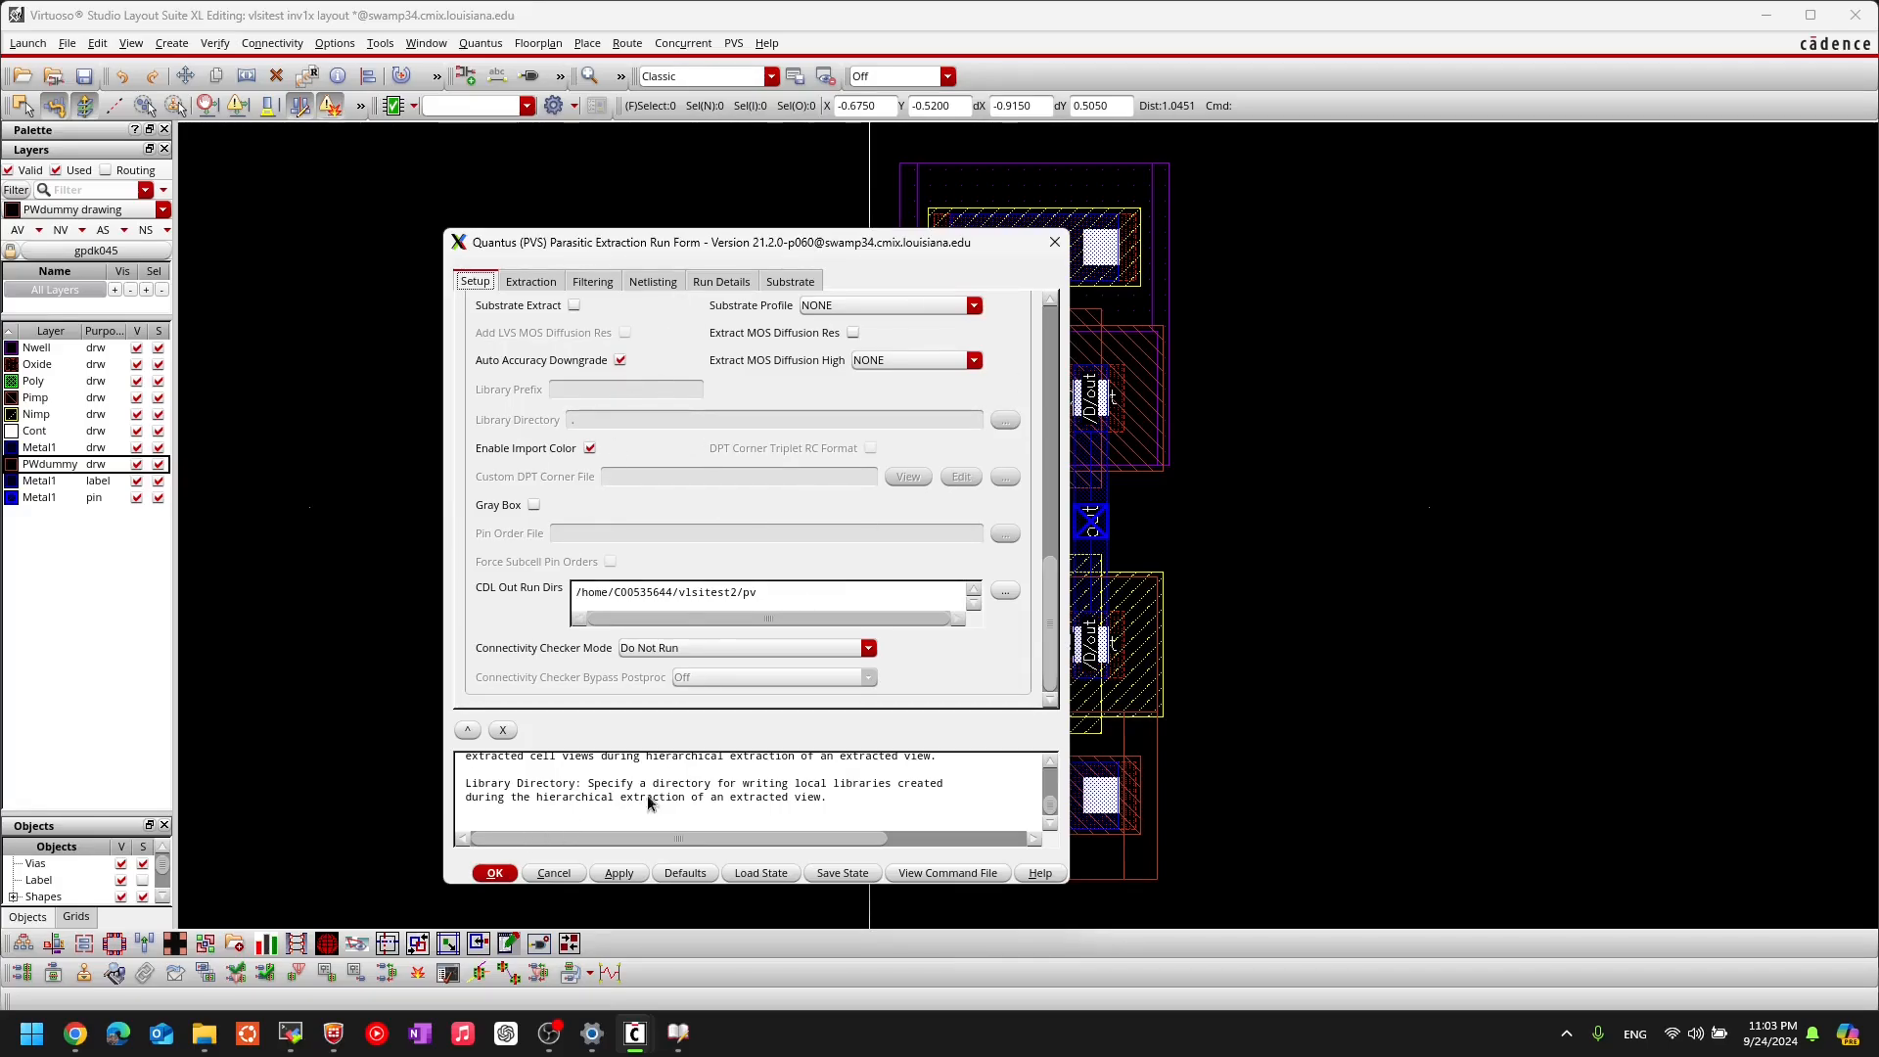
{"action": "left_click", "coordinate": [496, 875]}
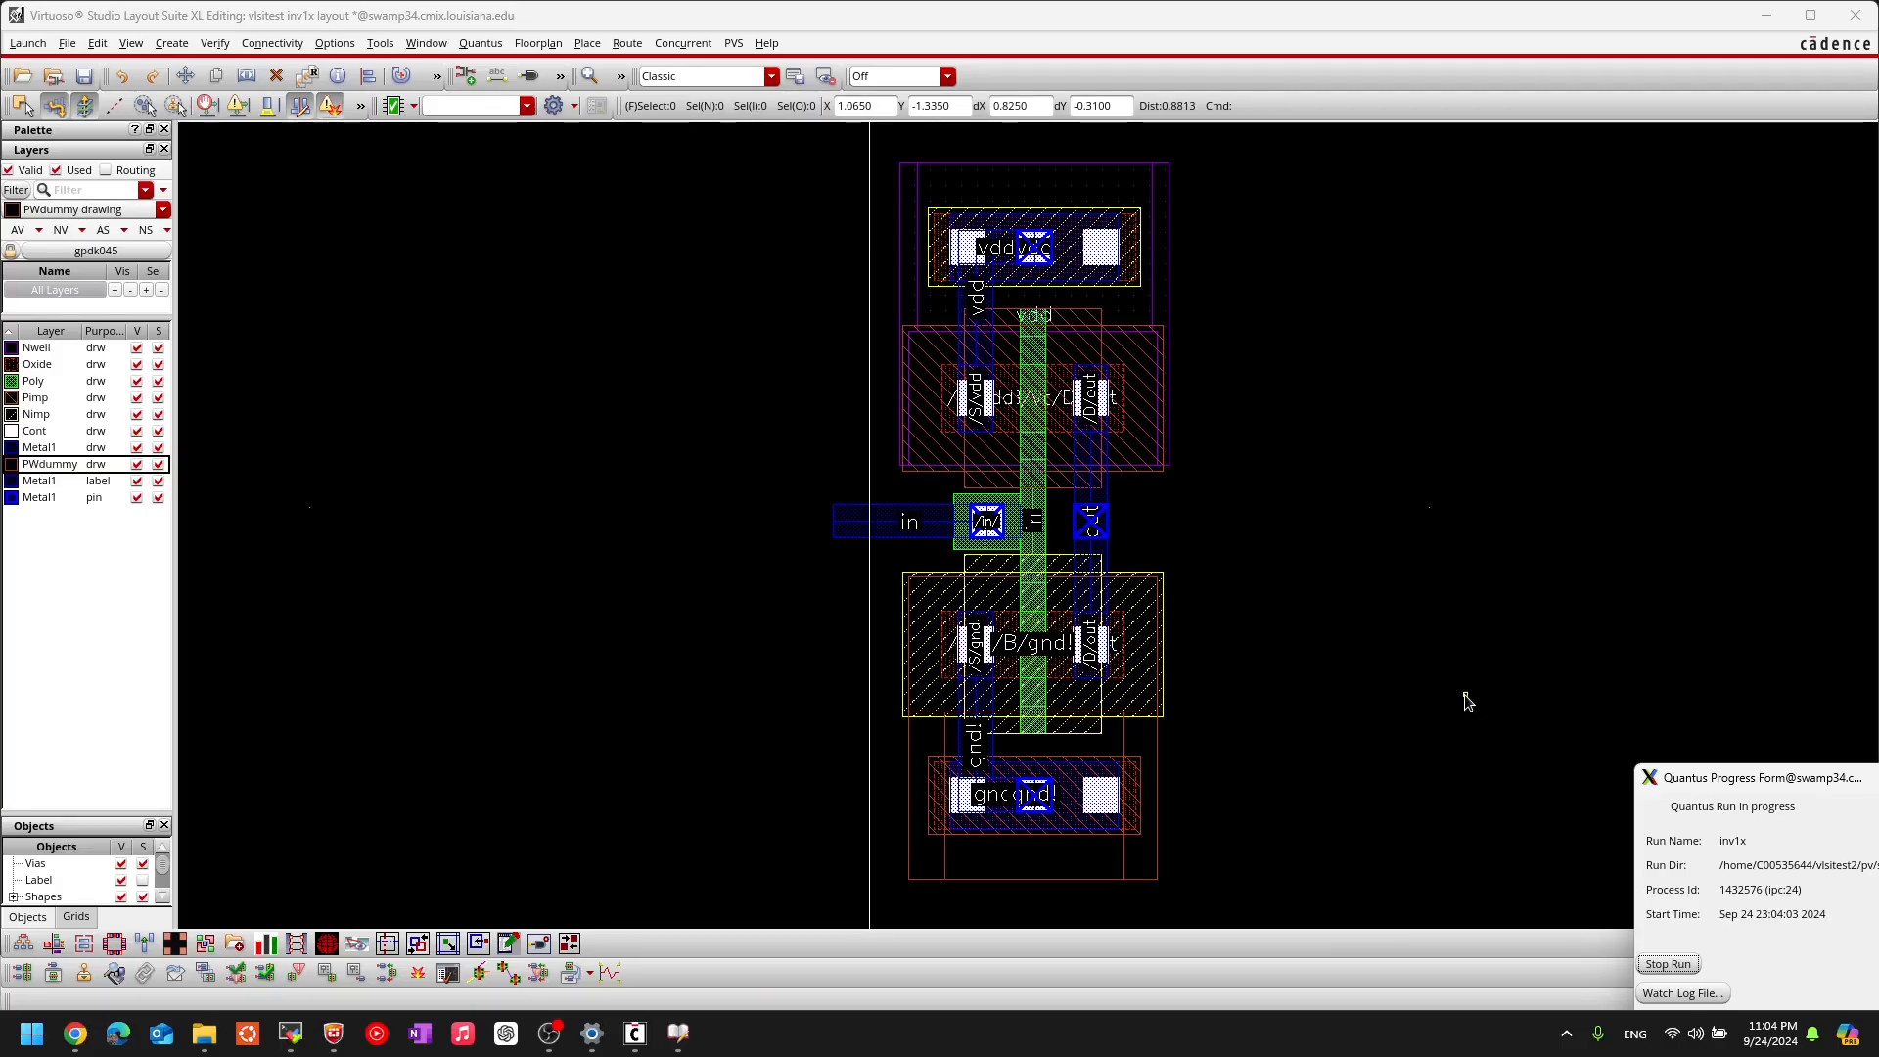
Step: Examine the summary and final status in the Quantus run log, and dismiss the run notification
{"action": "left_click", "coordinate": [1715, 997]}
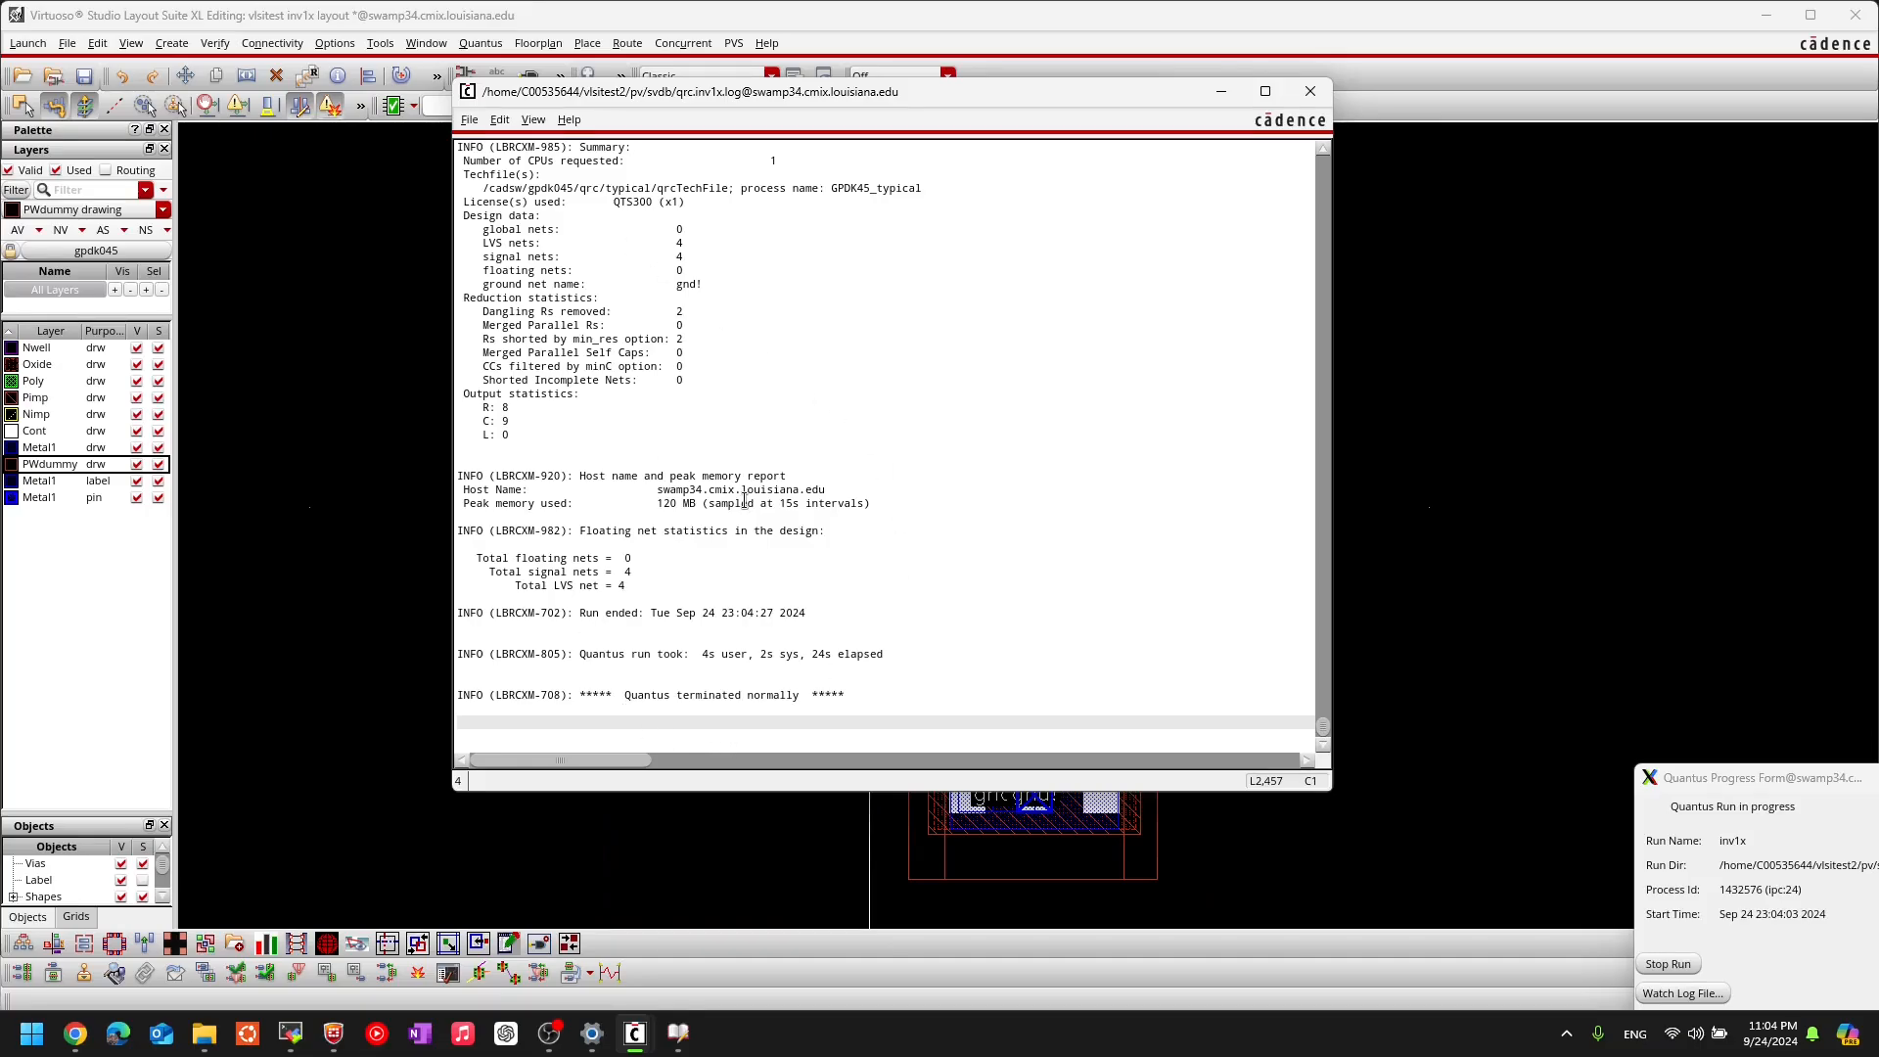
{"action": "scroll", "coordinate": [744, 500], "scroll_direction": "up", "scroll_amount": 6}
{"action": "scroll", "coordinate": [745, 500], "scroll_direction": "down", "scroll_amount": 6}
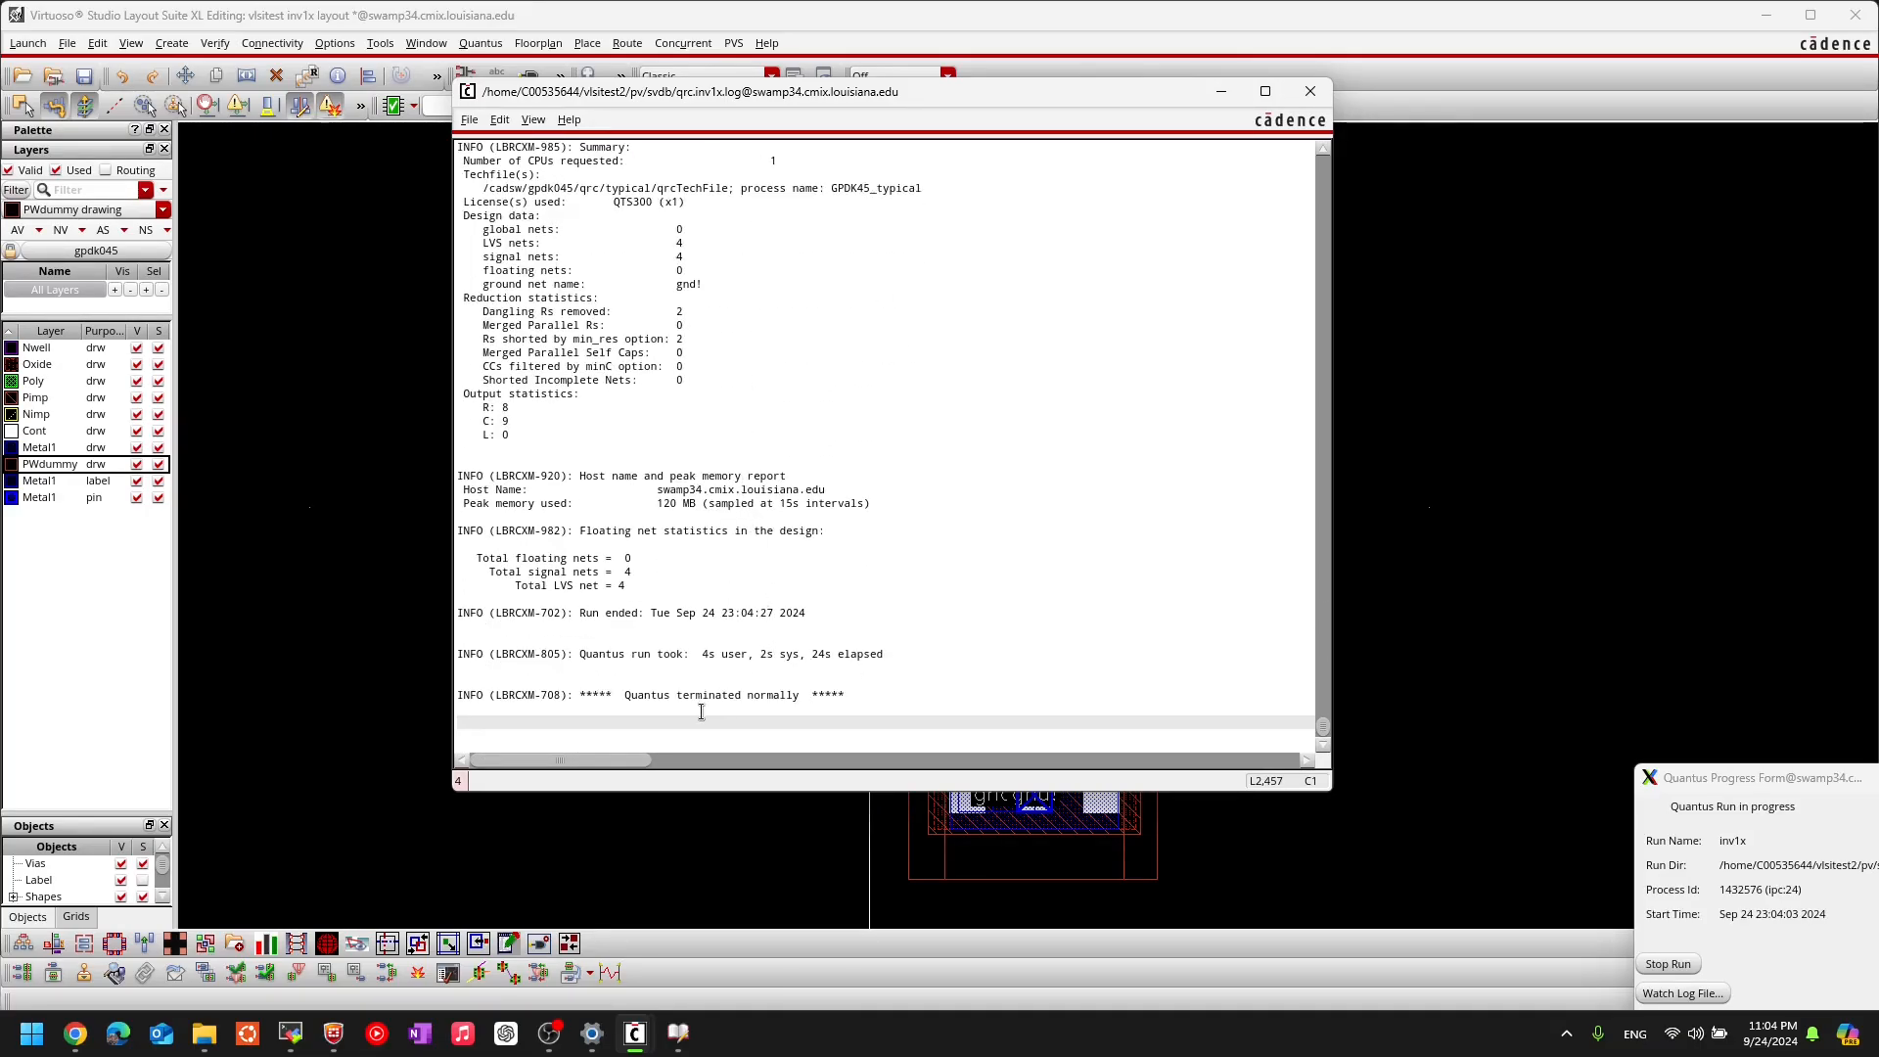
{"action": "left_click_drag", "start_coordinate": [627, 694], "coordinate": [819, 690]}
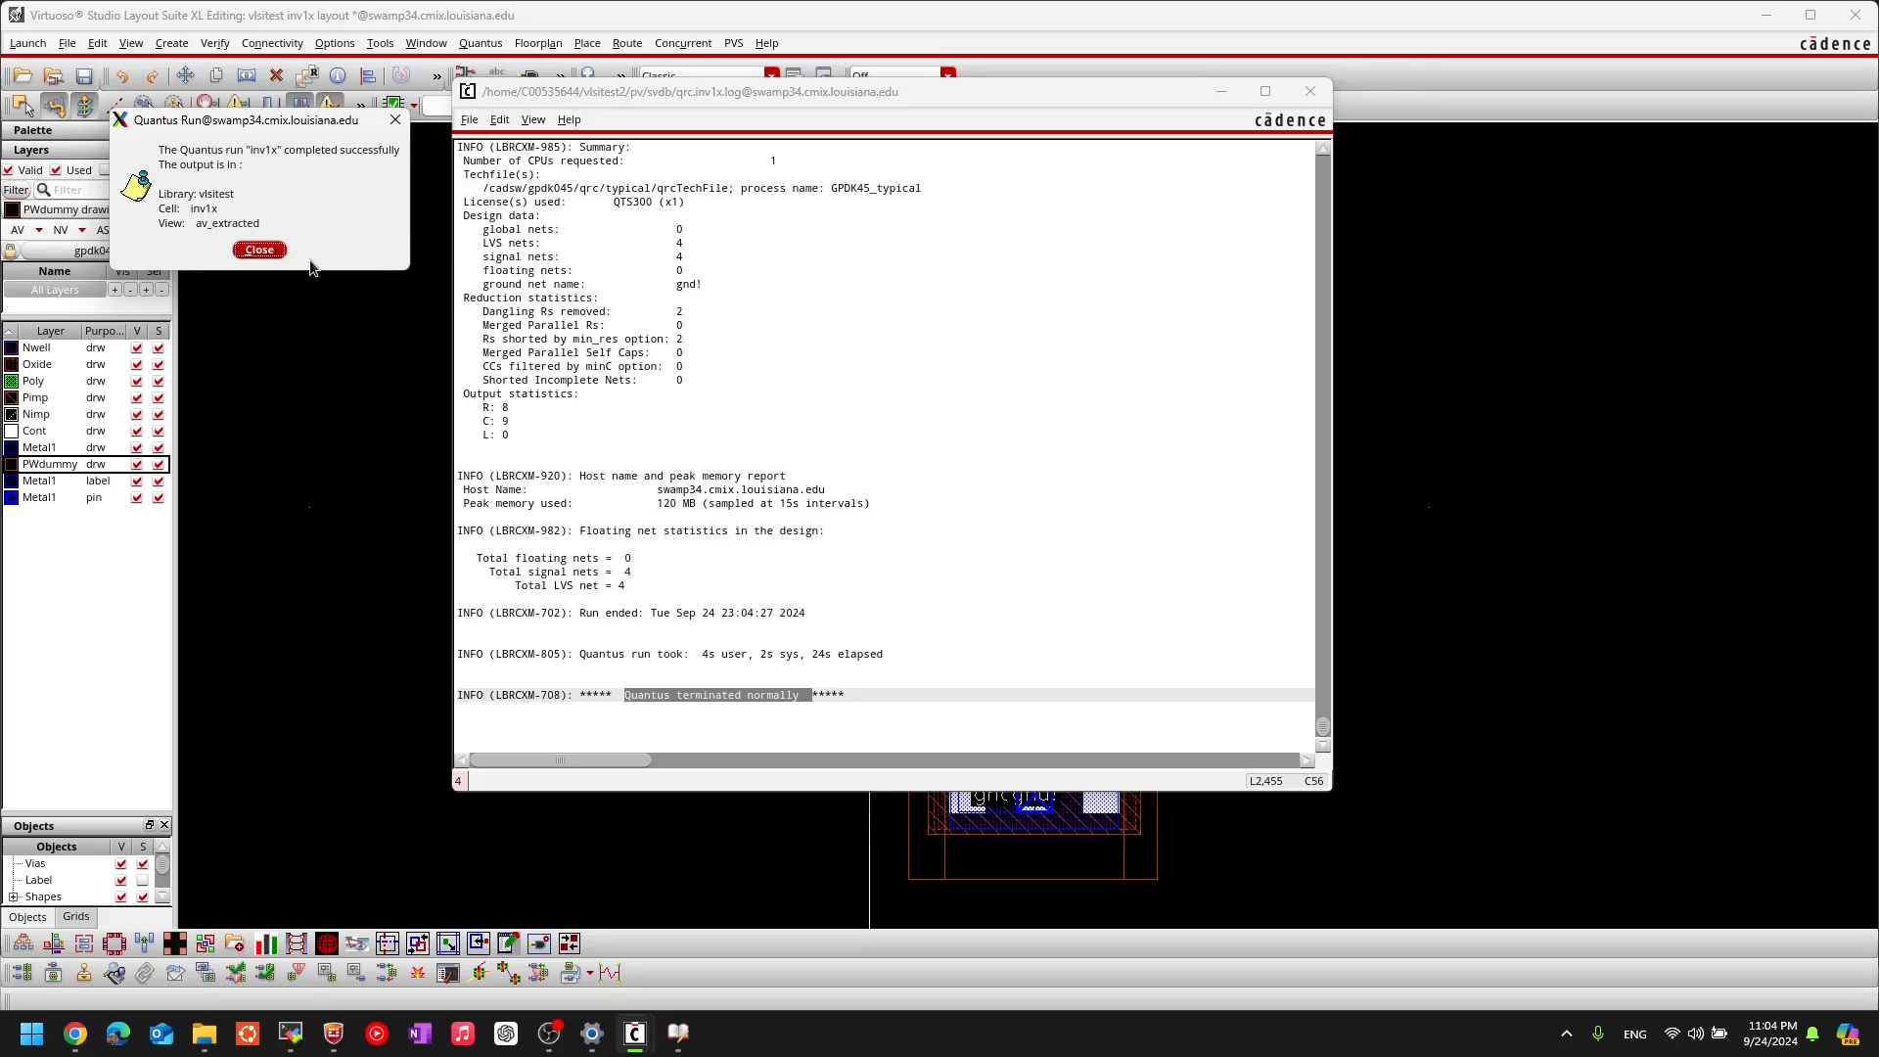
{"action": "left_click_drag", "start_coordinate": [276, 123], "coordinate": [909, 326]}
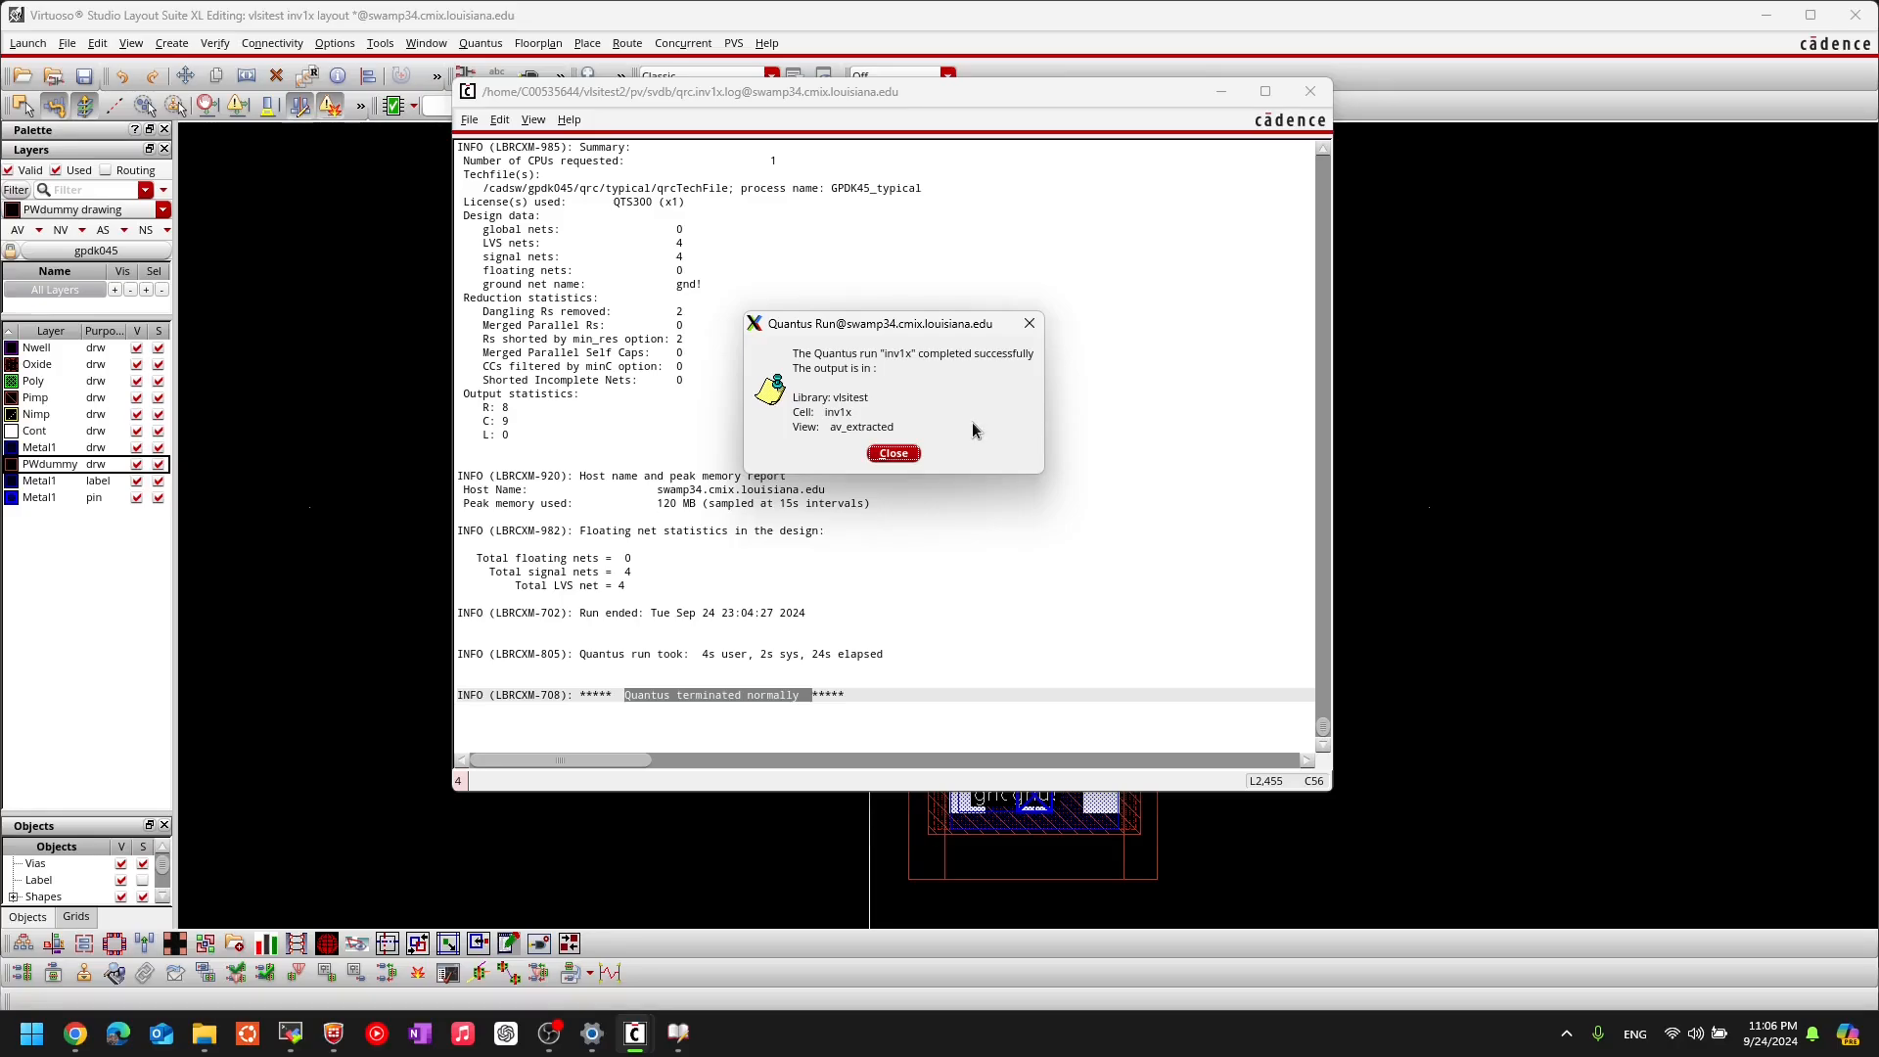
{"action": "left_click", "coordinate": [901, 450]}
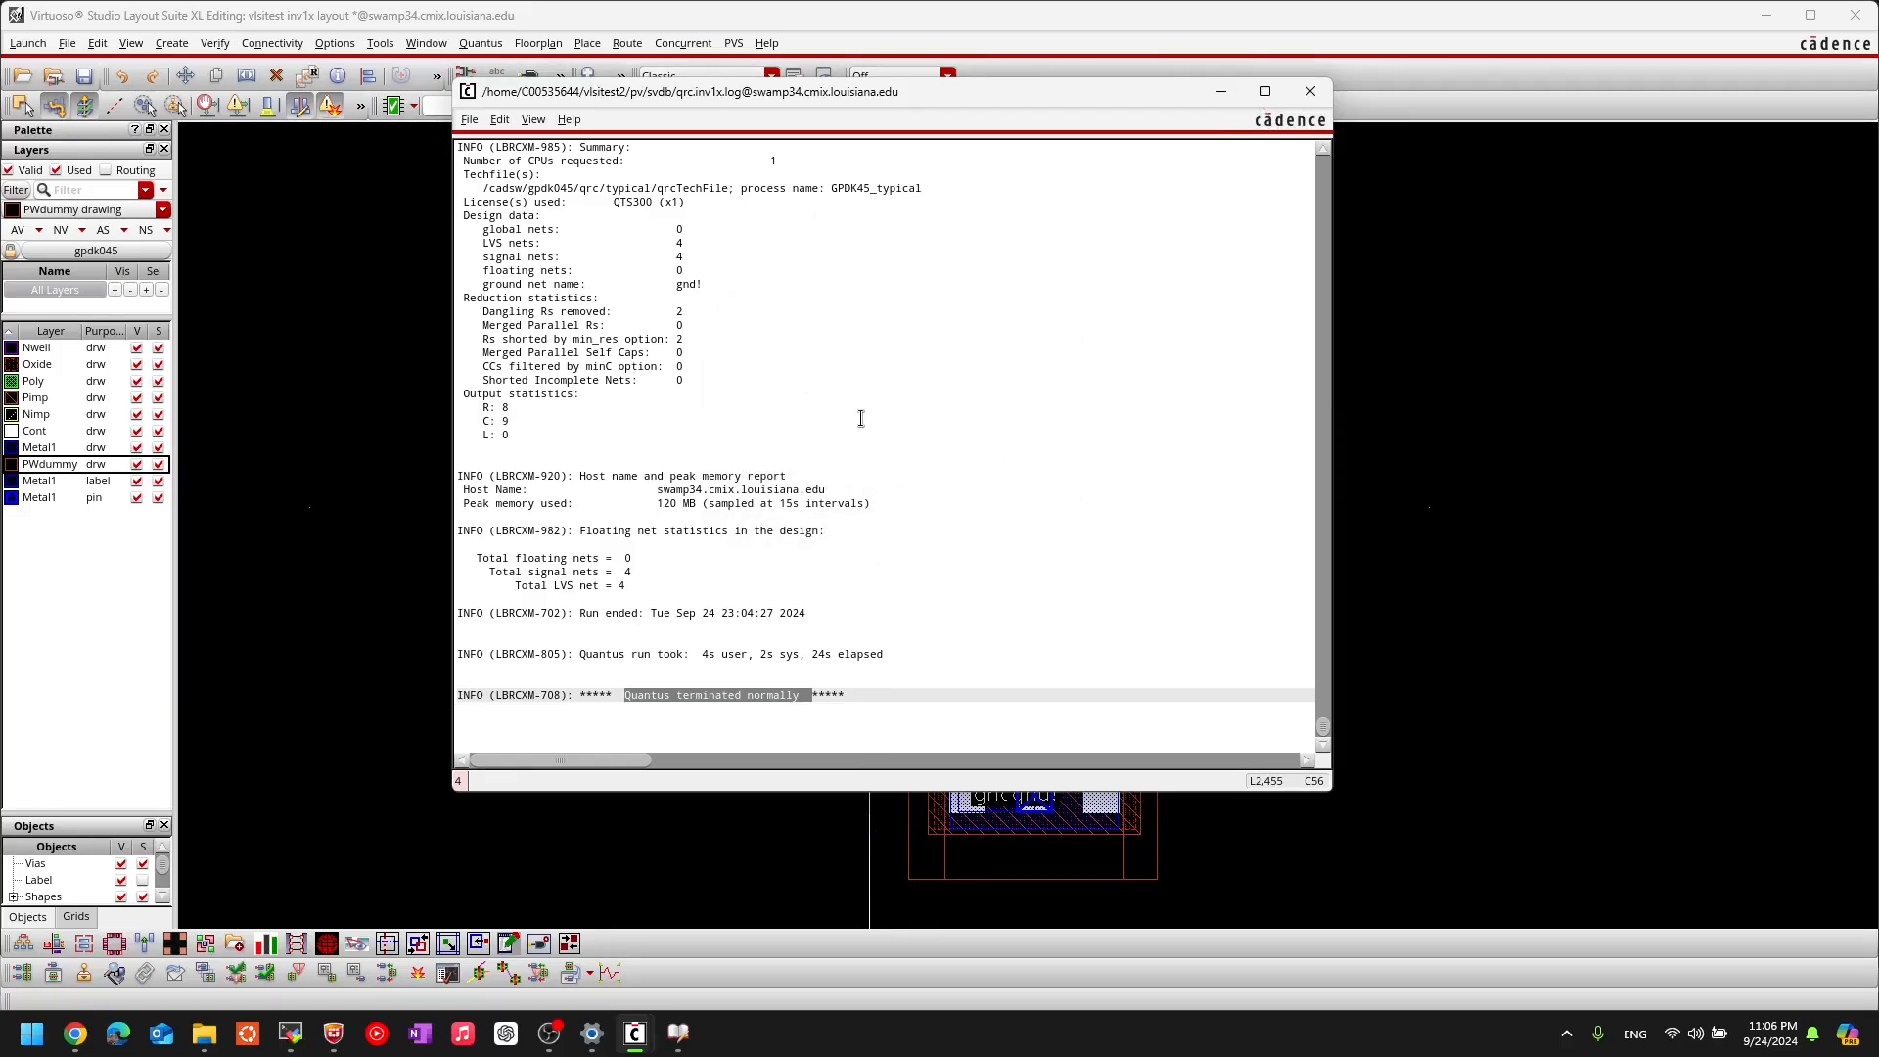
Step: Open the av_extracted view of cell inv1x in the vlsitest library from the Library Manager
{"action": "left_click", "coordinate": [676, 1036]}
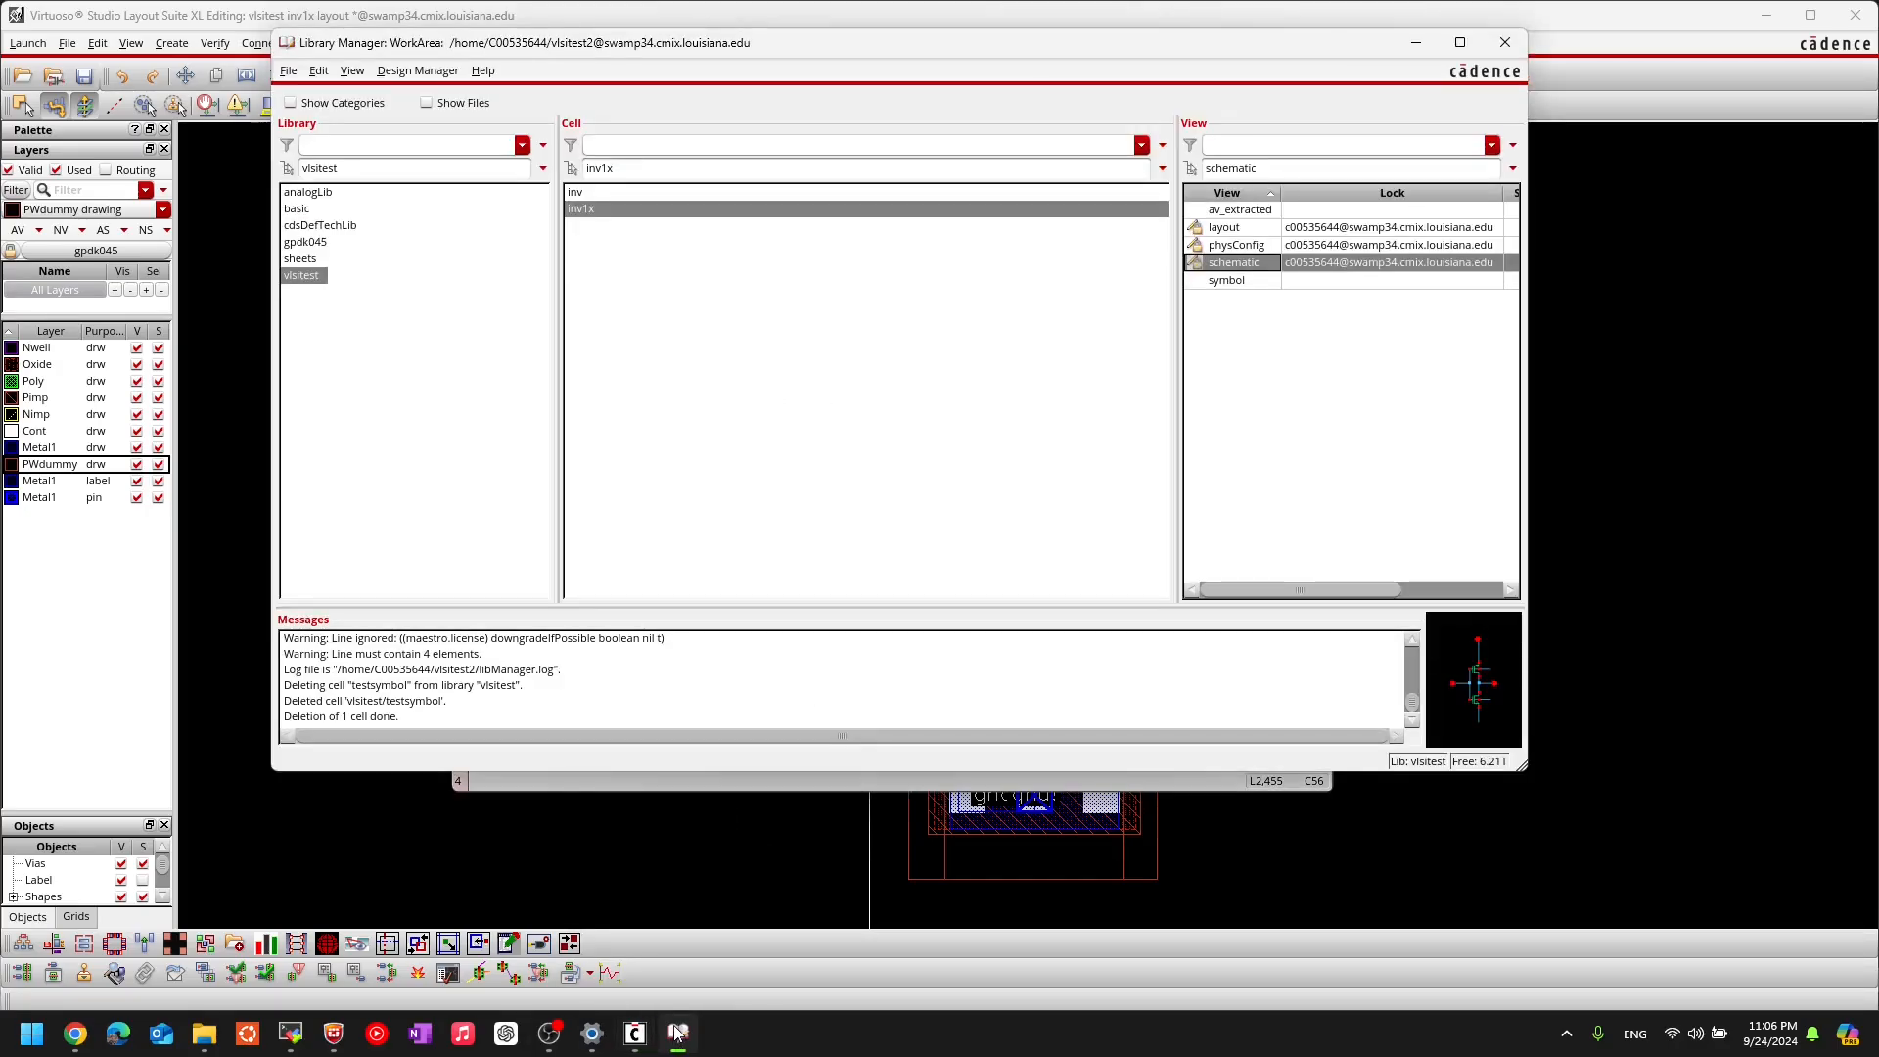
{"action": "left_click", "coordinate": [1245, 212]}
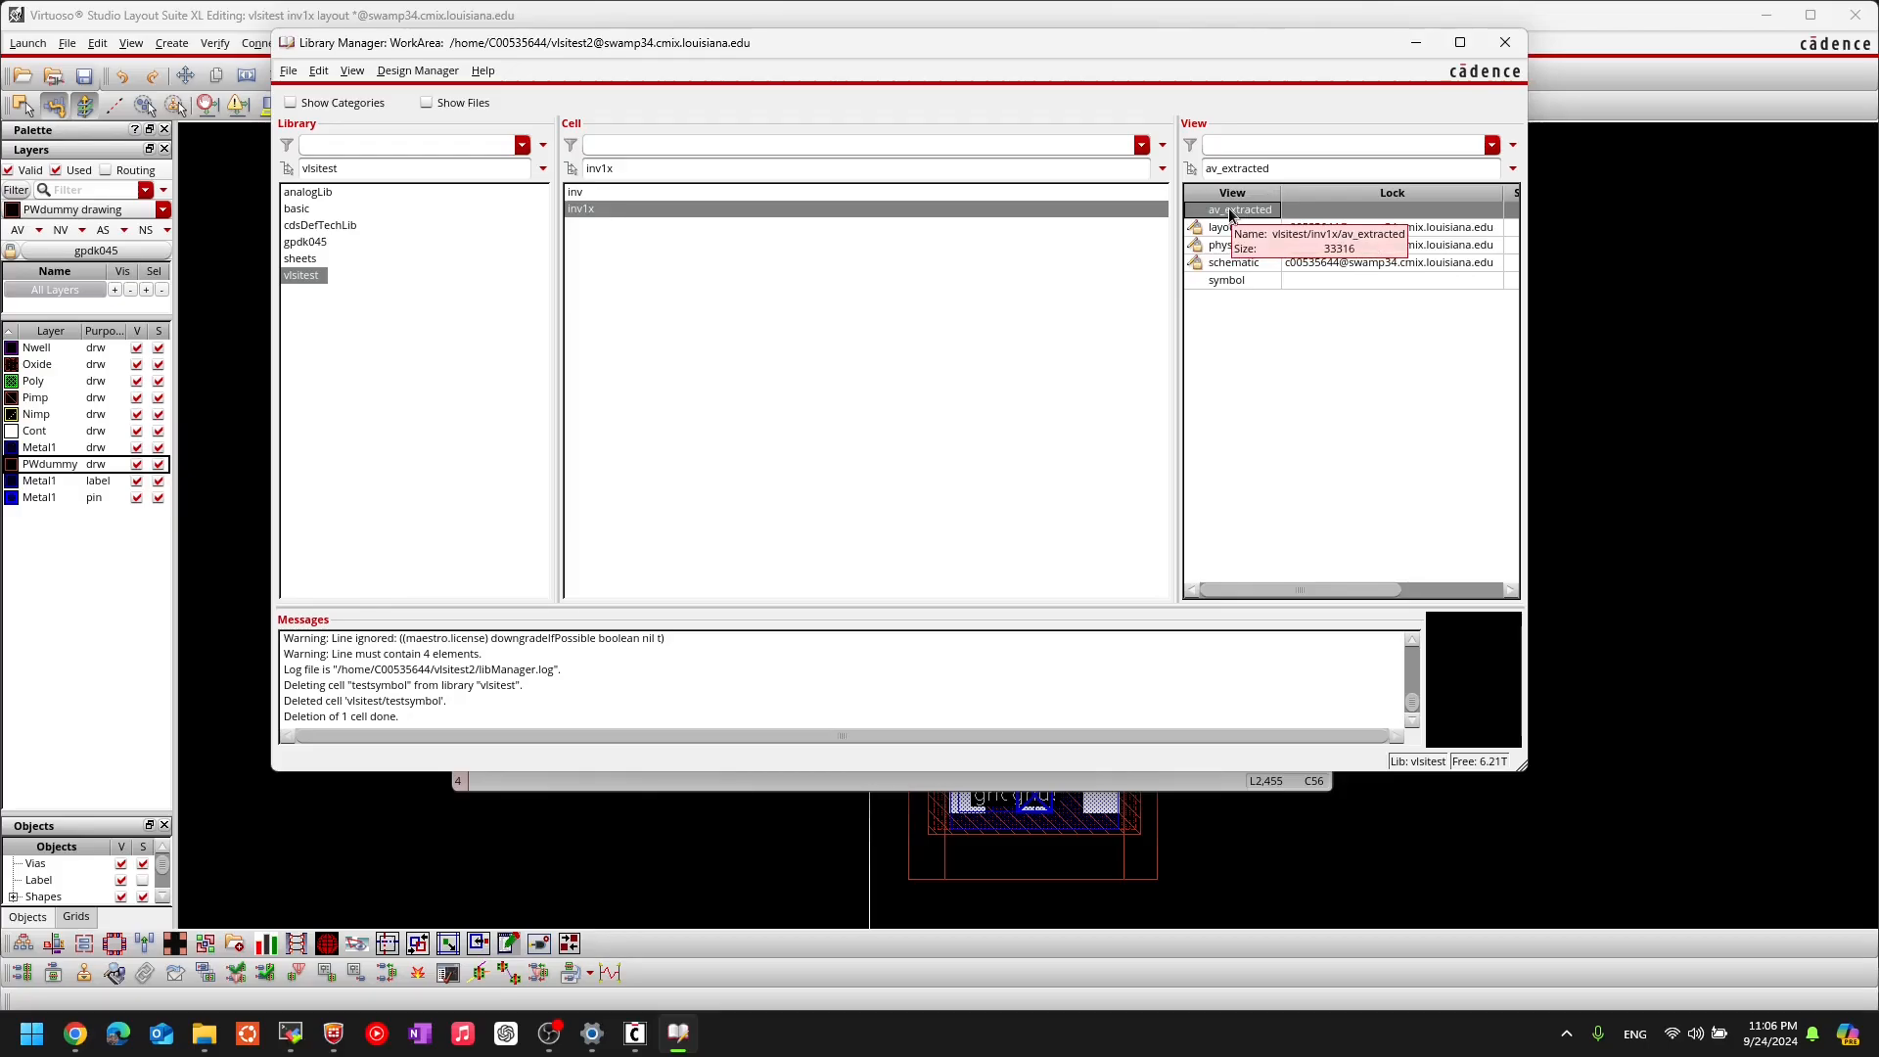
{"action": "double_click", "coordinate": [1232, 212]}
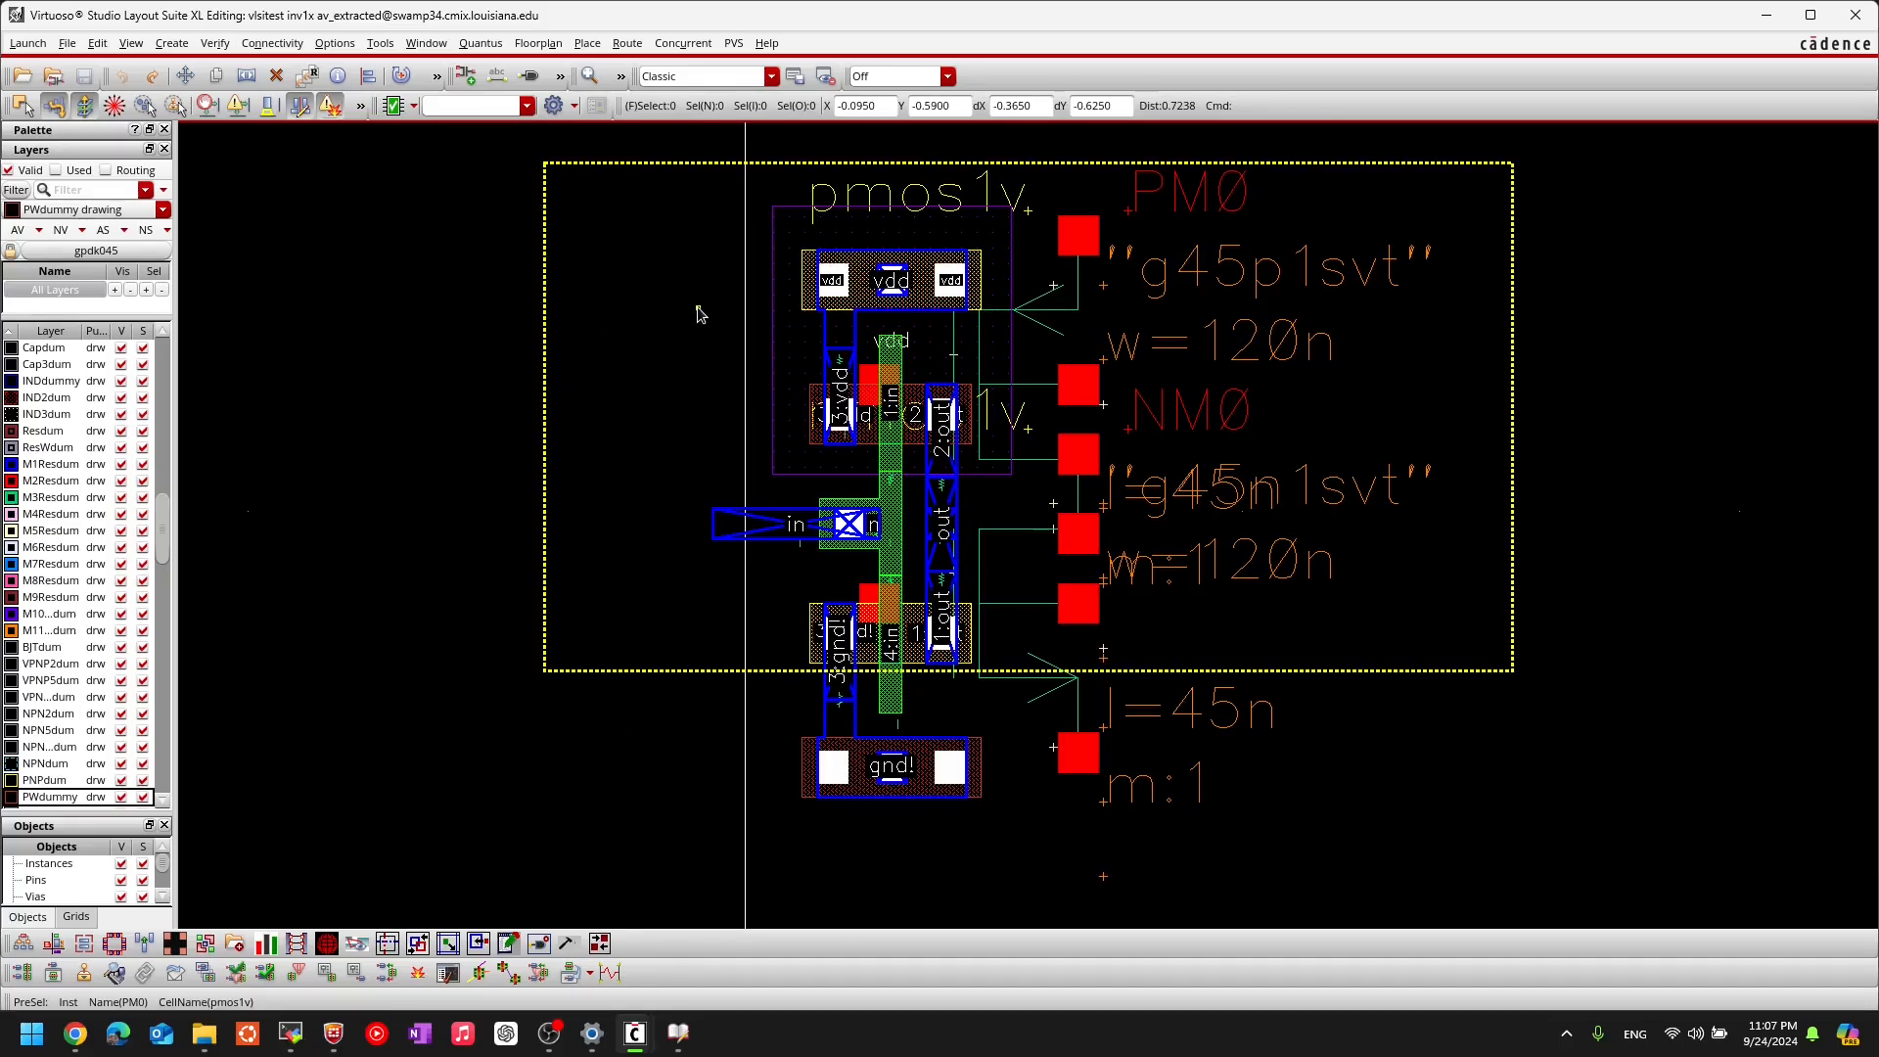
Step: Examine the vdd and gnd! rails of the extracted layout and the parasitic elements around them
{"action": "scroll", "coordinate": [861, 381], "scroll_direction": "up", "scroll_amount": 1}
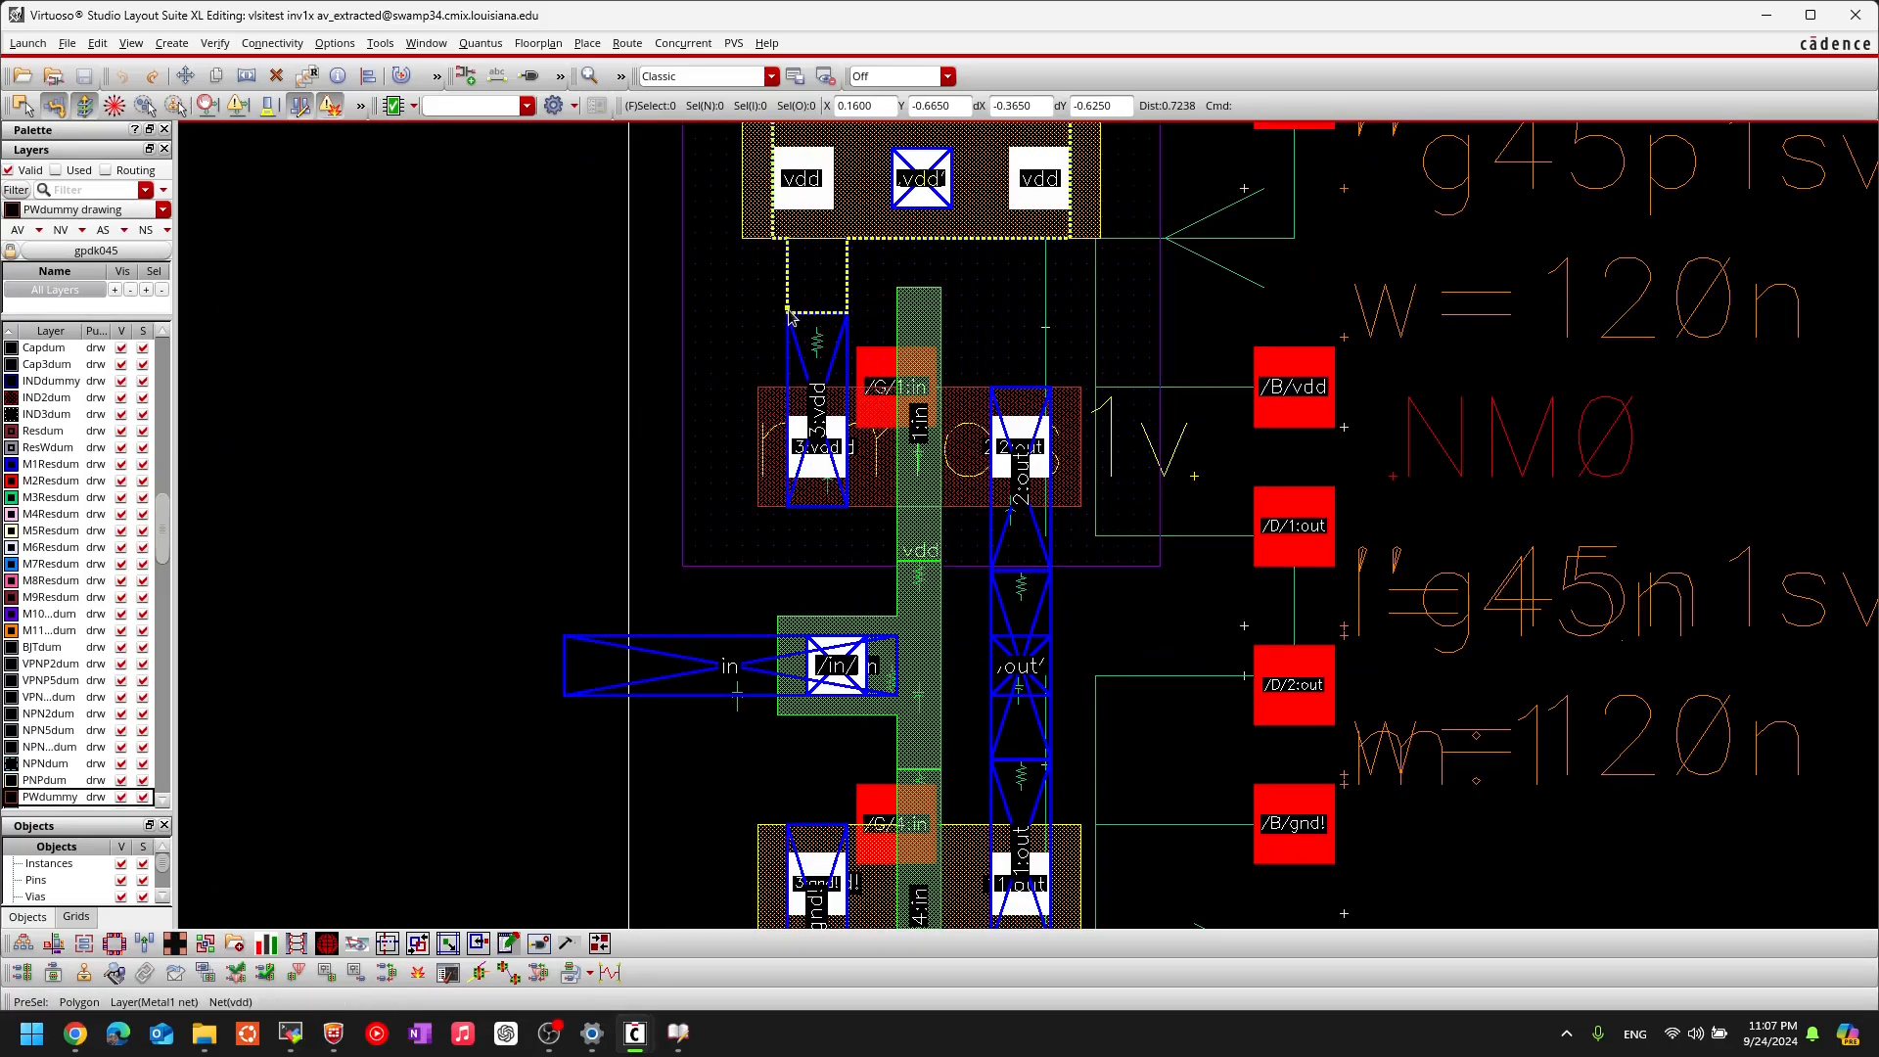
{"action": "scroll", "coordinate": [787, 315], "scroll_direction": "up", "scroll_amount": 1}
{"action": "scroll", "coordinate": [787, 315], "scroll_direction": "down", "scroll_amount": 2}
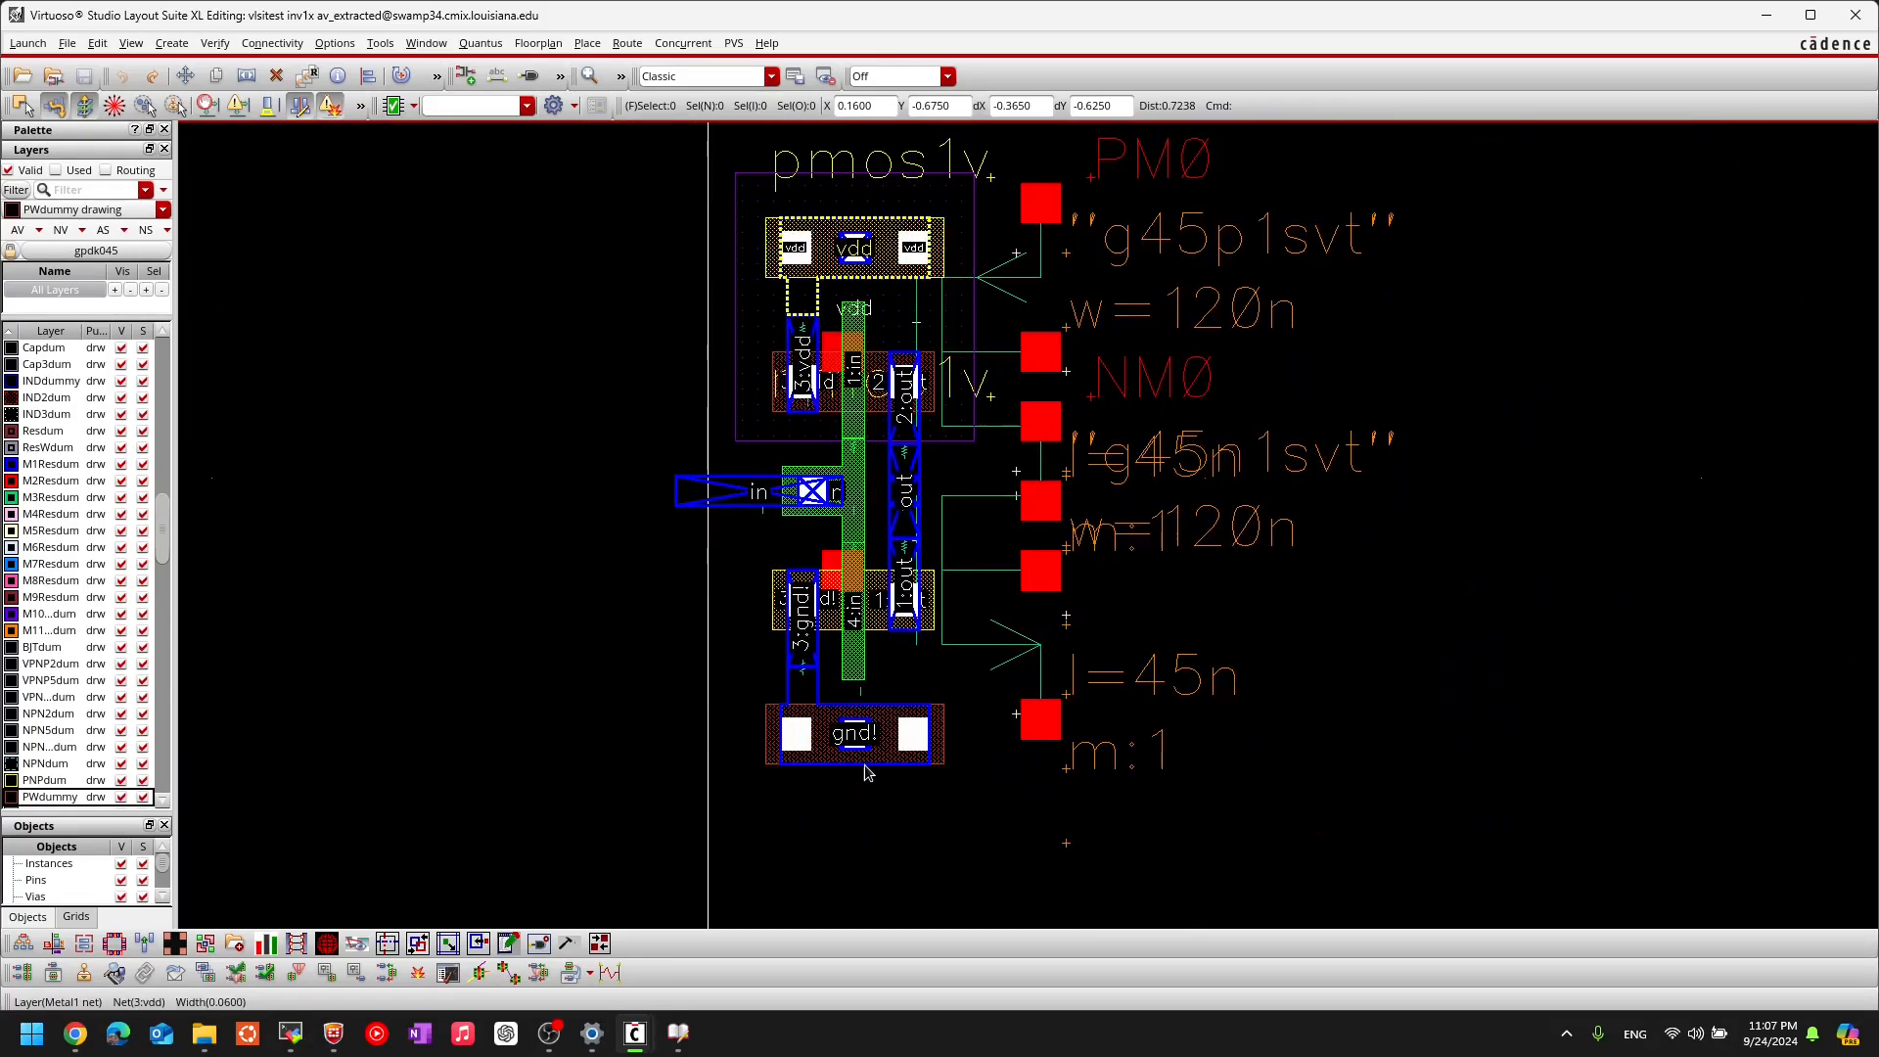
{"action": "scroll", "coordinate": [867, 764], "scroll_direction": "up", "scroll_amount": 2}
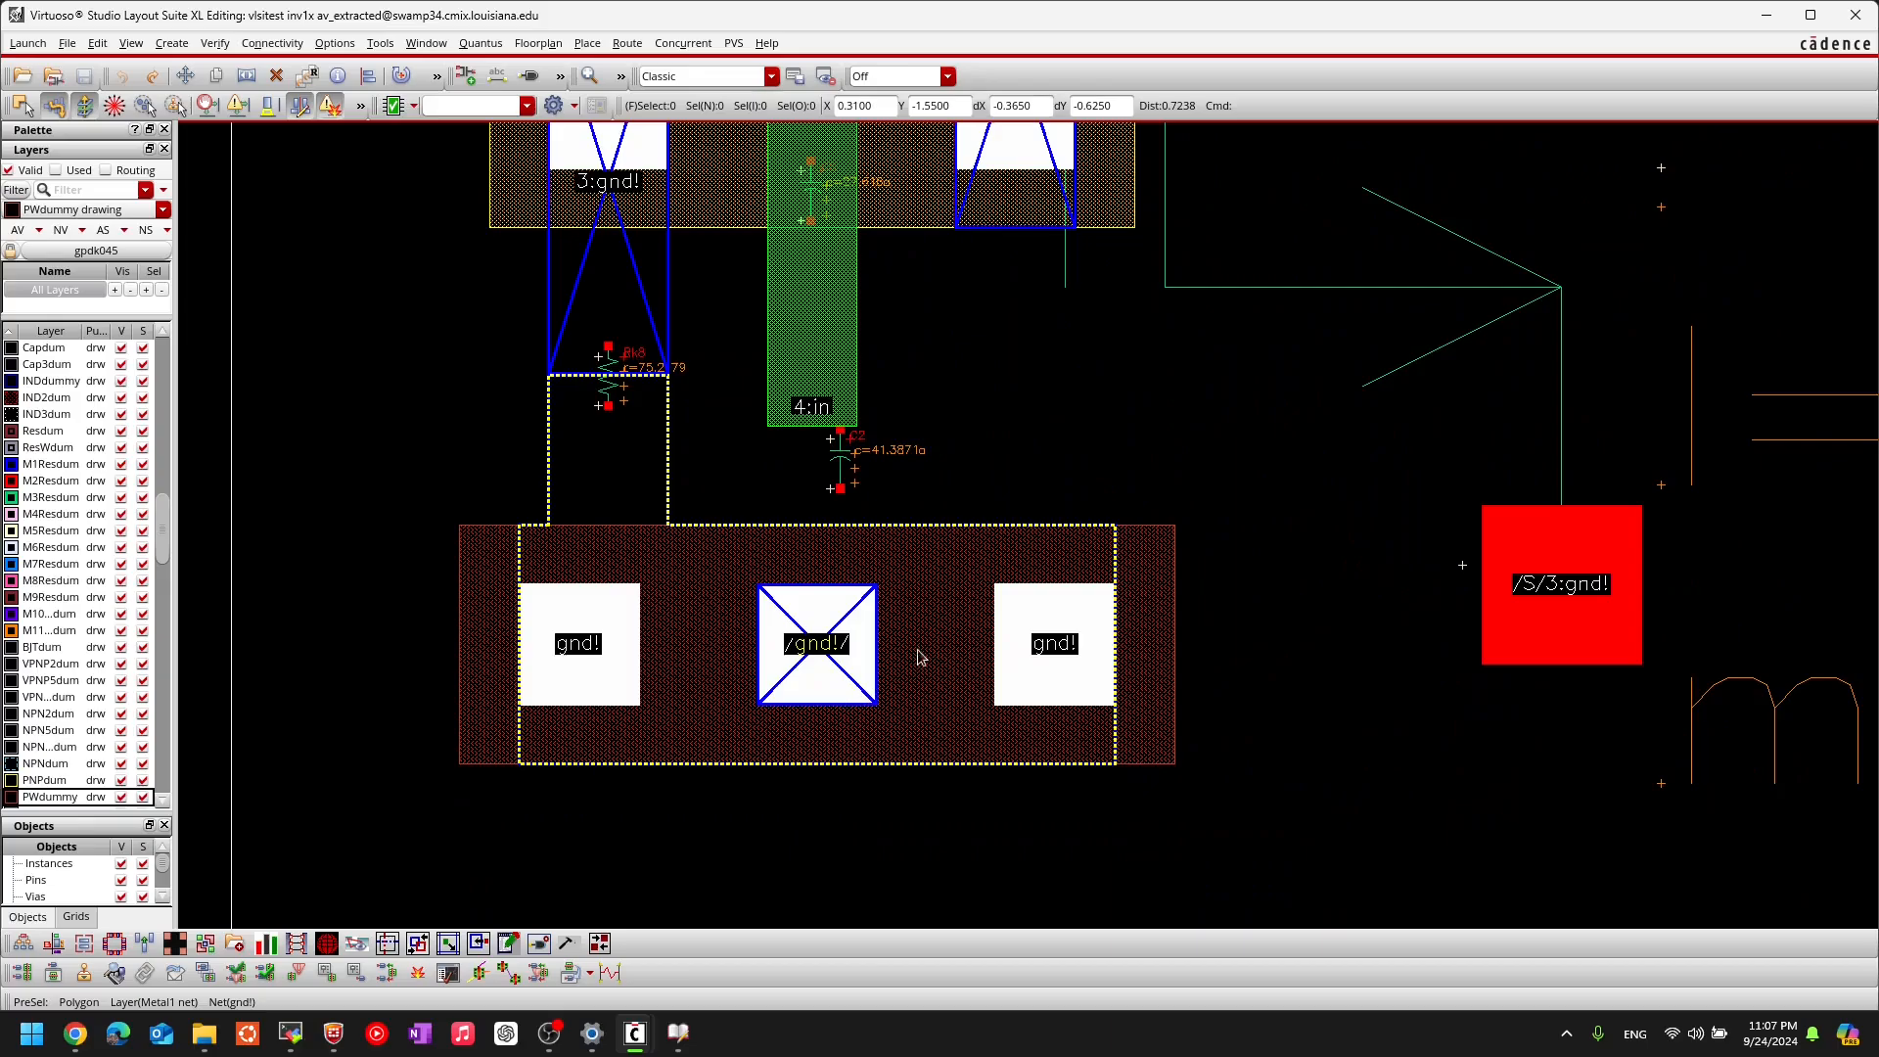
{"action": "scroll", "coordinate": [480, 509], "scroll_direction": "down", "scroll_amount": 1}
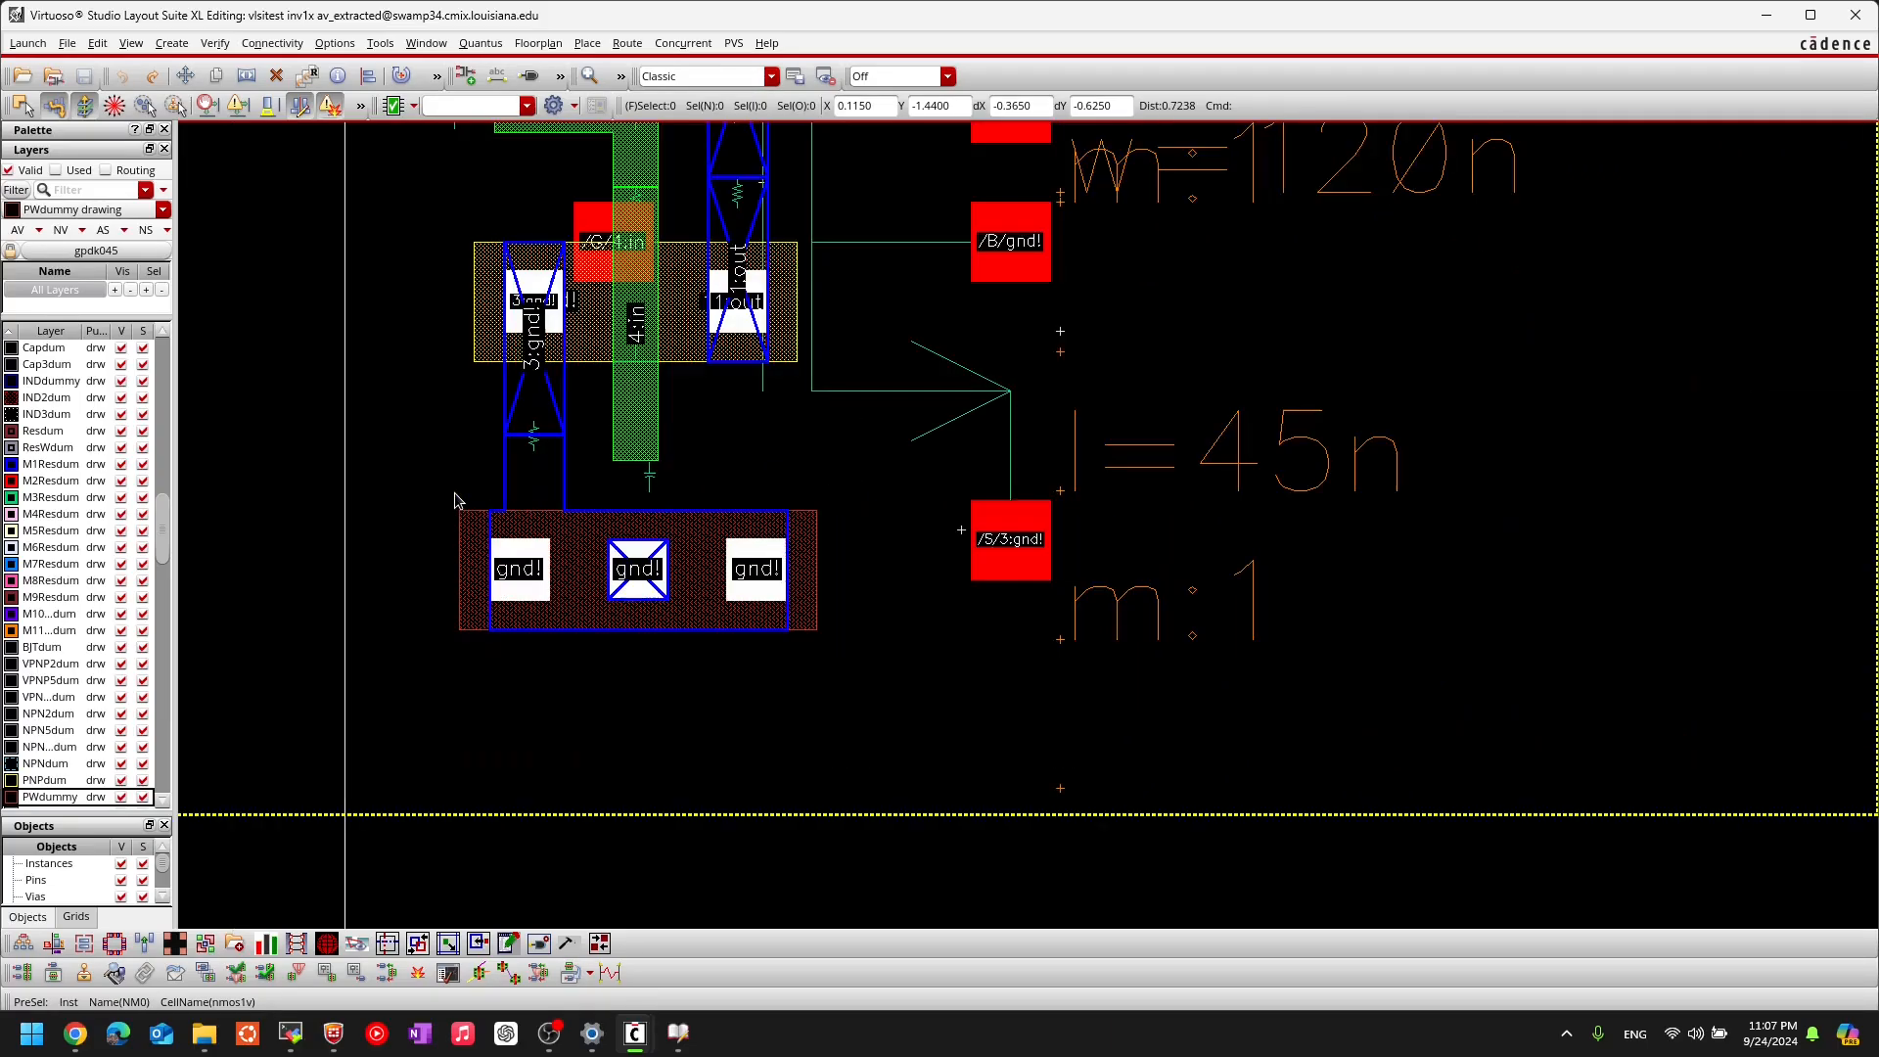
{"action": "middle_click_drag", "start_coordinate": [407, 532], "coordinate": [685, 671]}
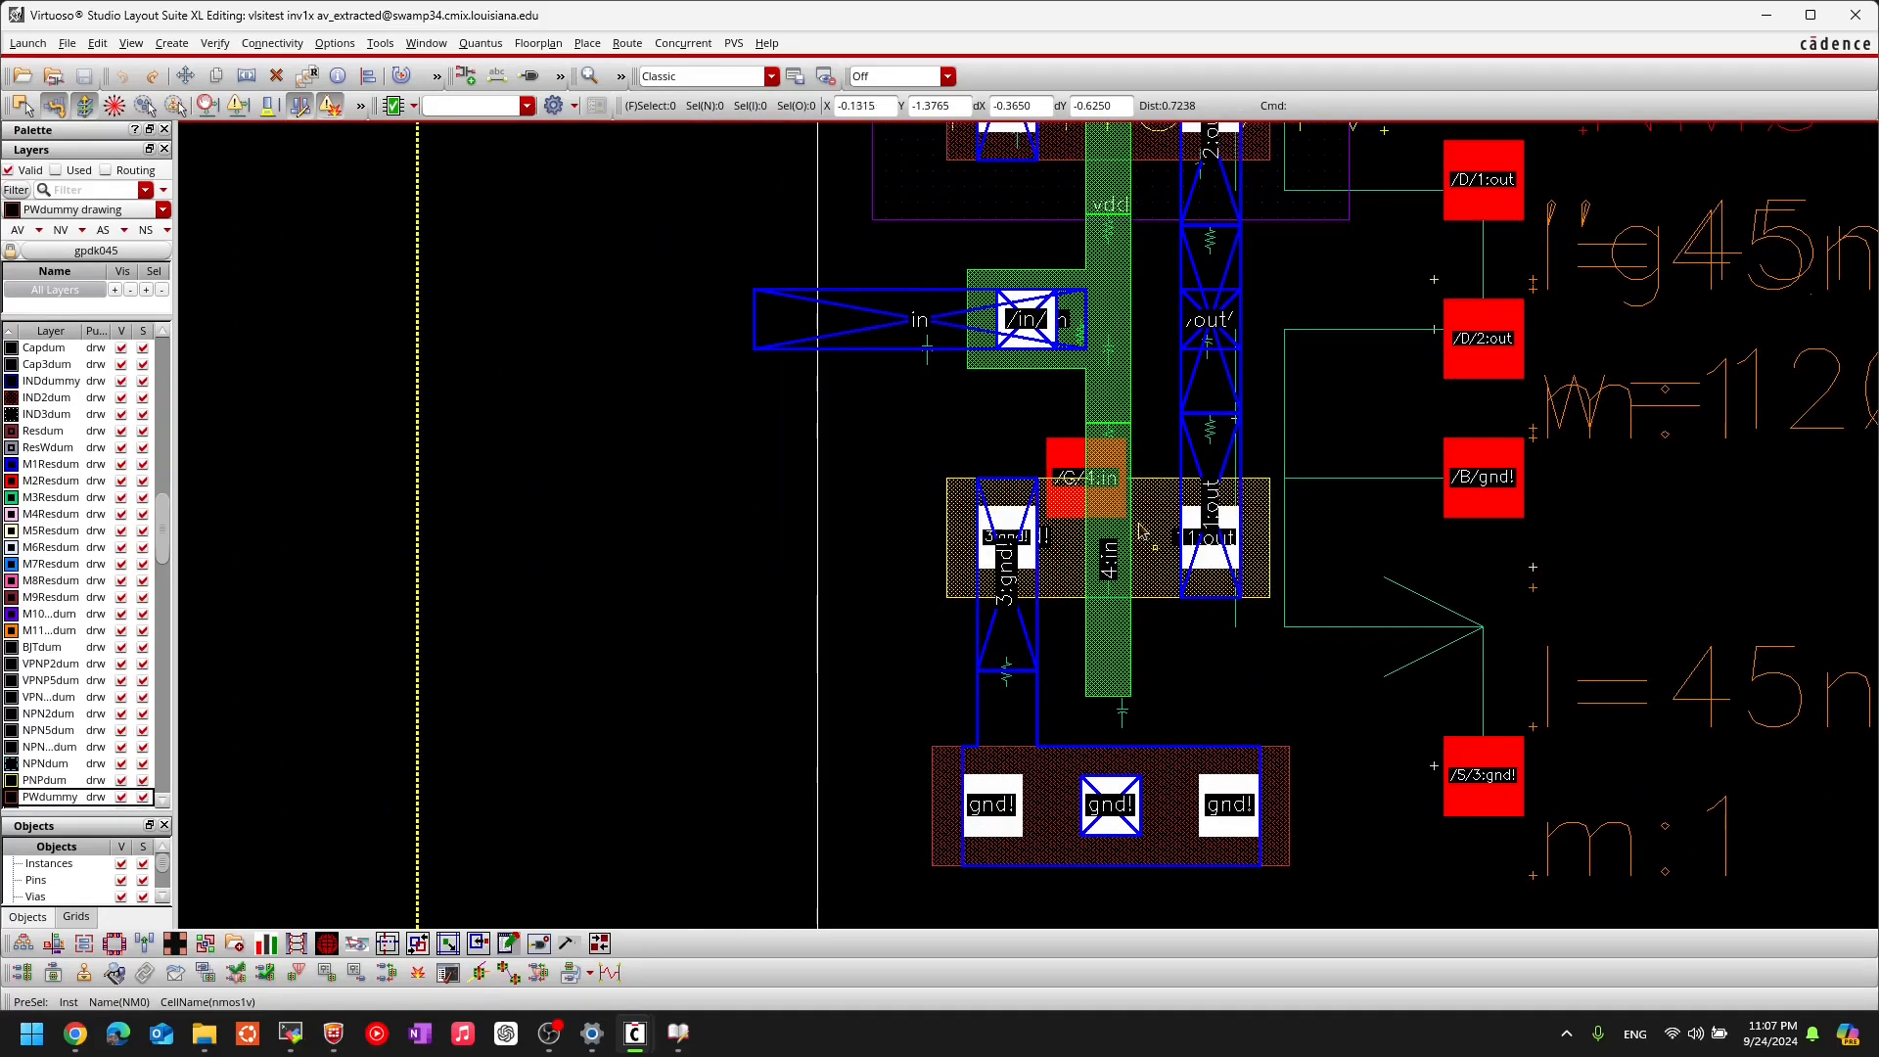
{"action": "scroll", "coordinate": [1120, 452], "scroll_direction": "down", "scroll_amount": 1}
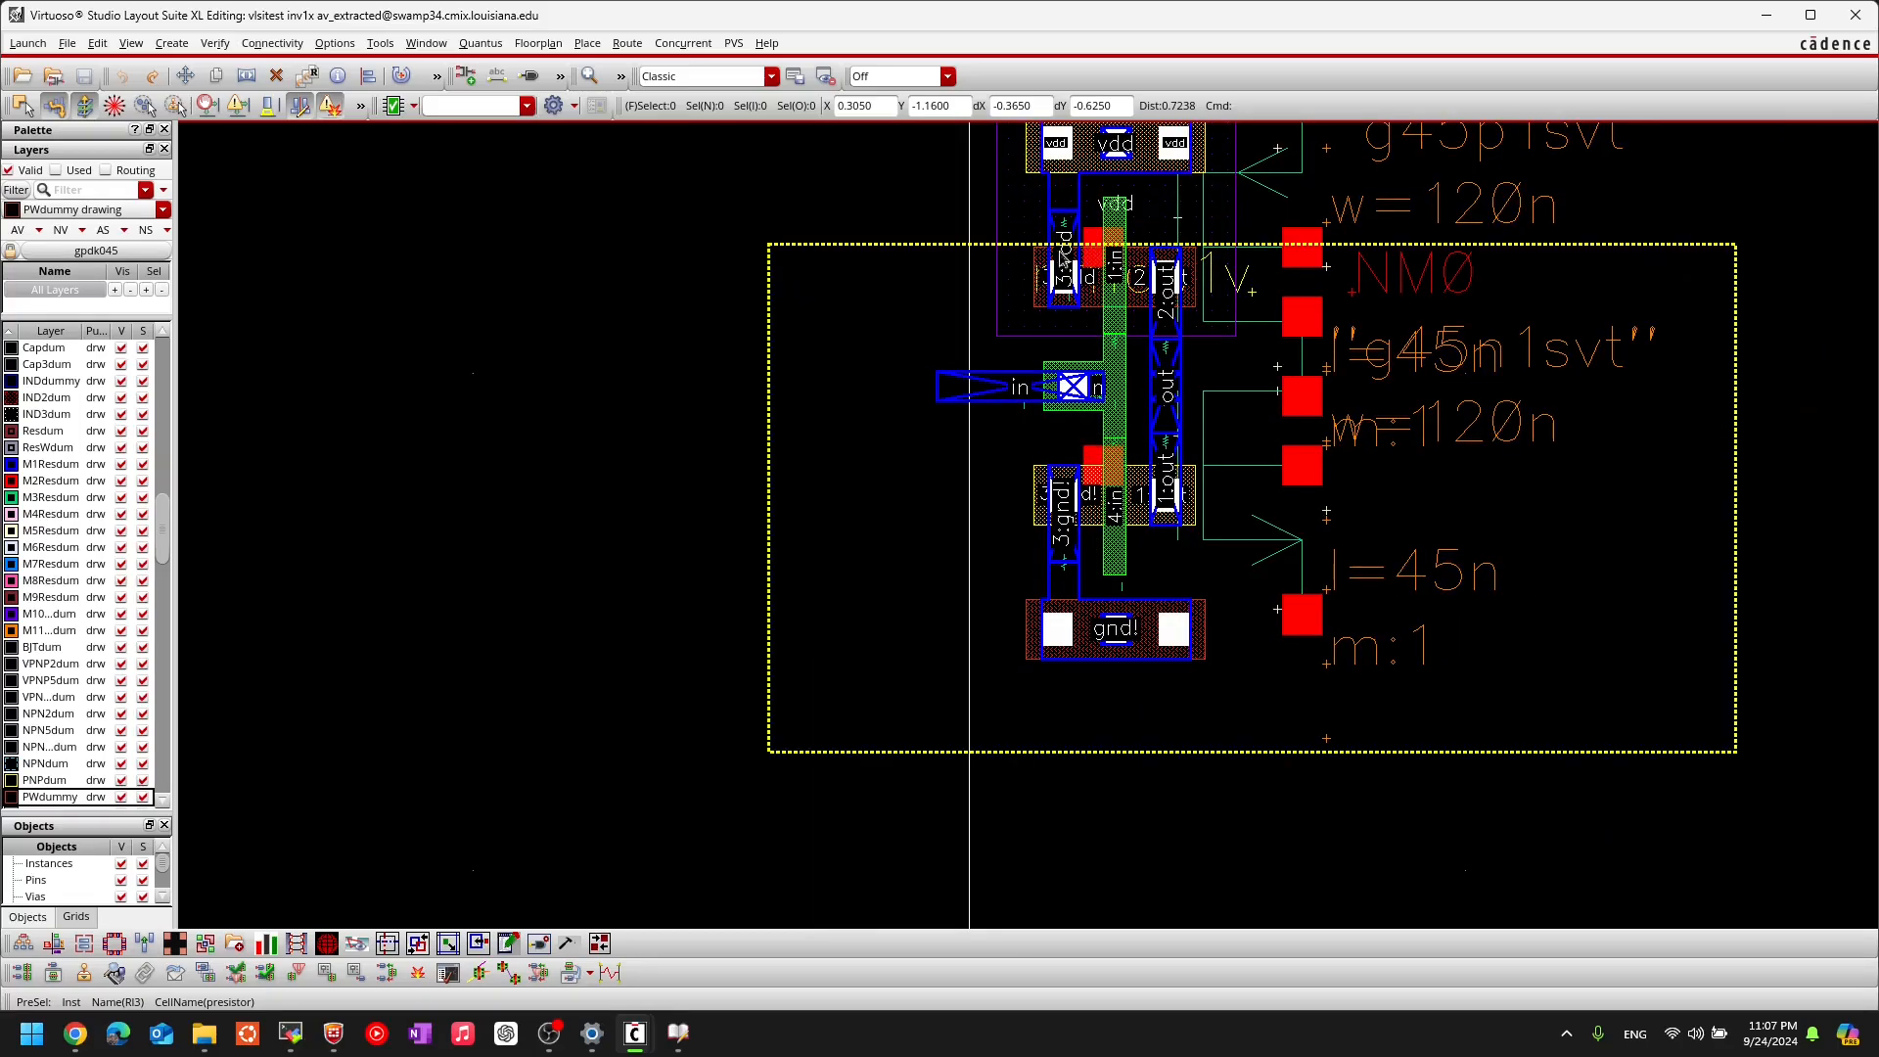
{"action": "middle_click_drag", "start_coordinate": [860, 369], "coordinate": [630, 457]}
Step: Inspect the parasitic capacitor C1 on the Metal1 strip of the input net
{"action": "scroll", "coordinate": [760, 496], "scroll_direction": "up", "scroll_amount": 2}
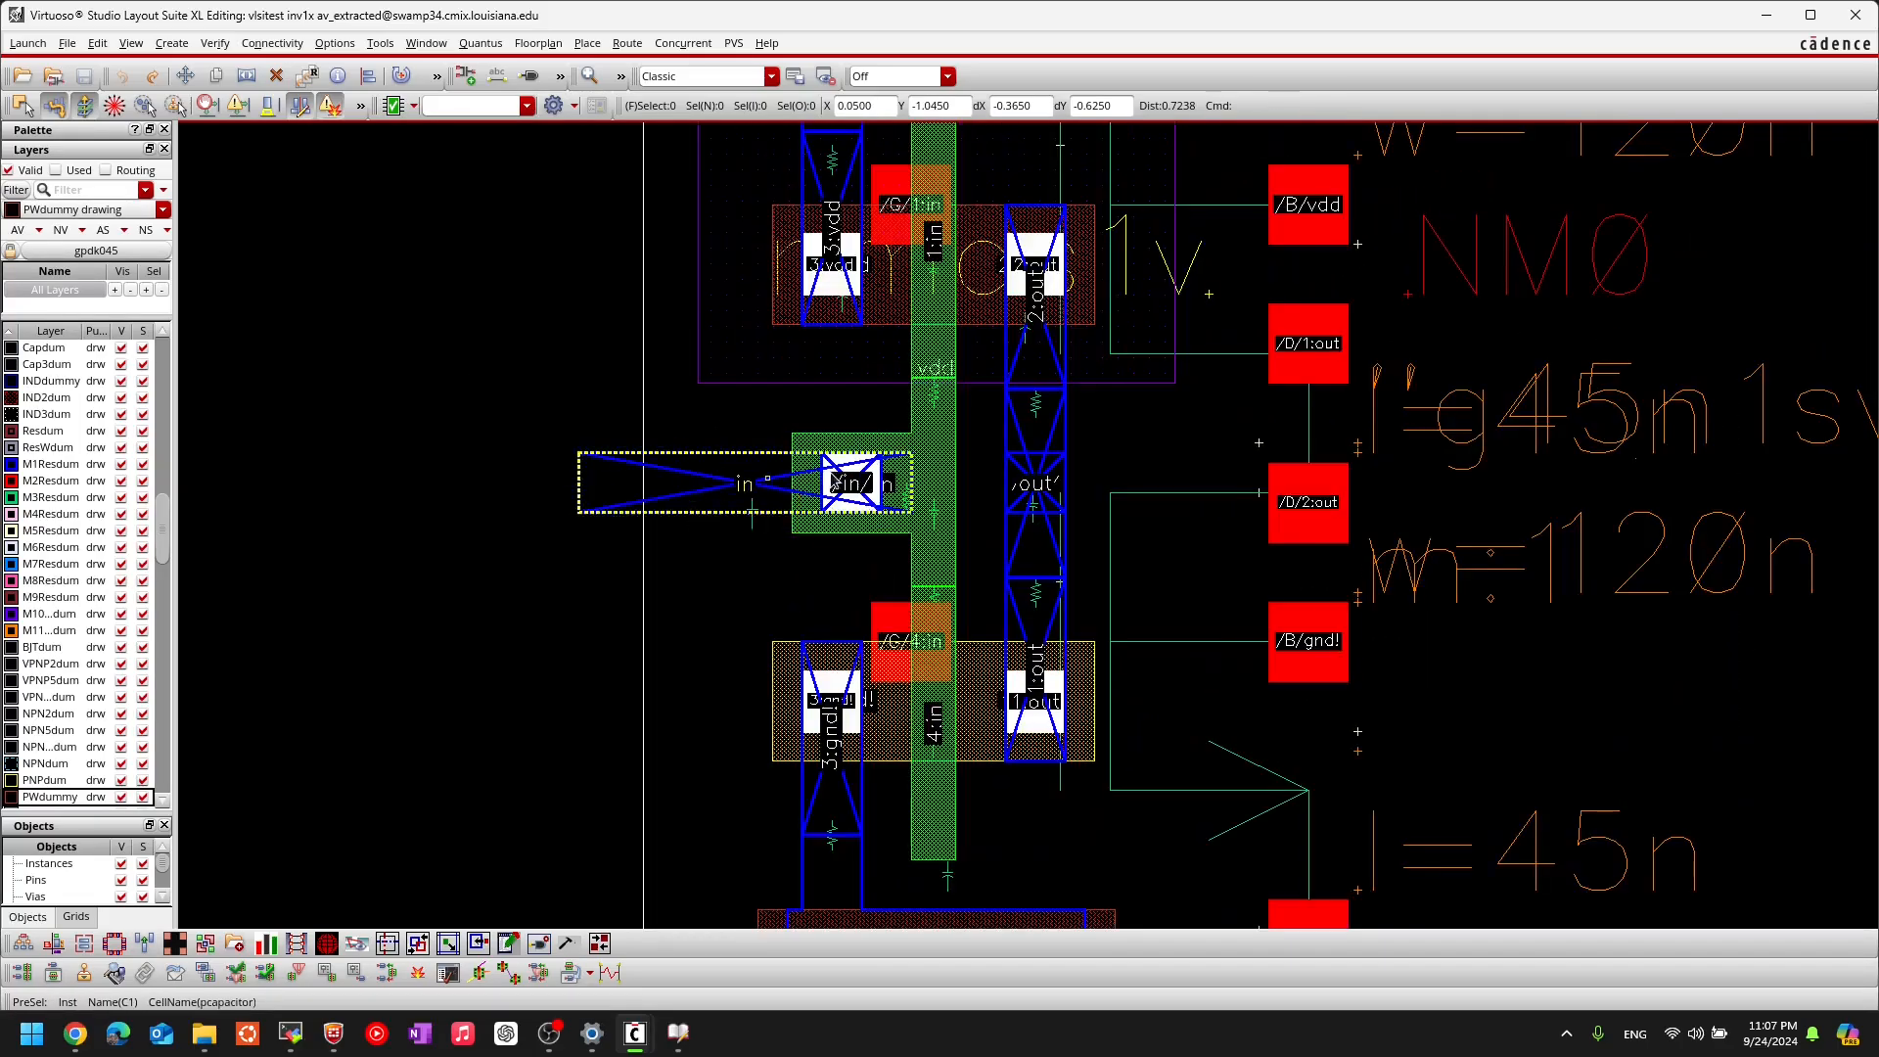
{"action": "scroll", "coordinate": [640, 478], "scroll_direction": "up", "scroll_amount": 1}
{"action": "scroll", "coordinate": [639, 477], "scroll_direction": "down", "scroll_amount": 1}
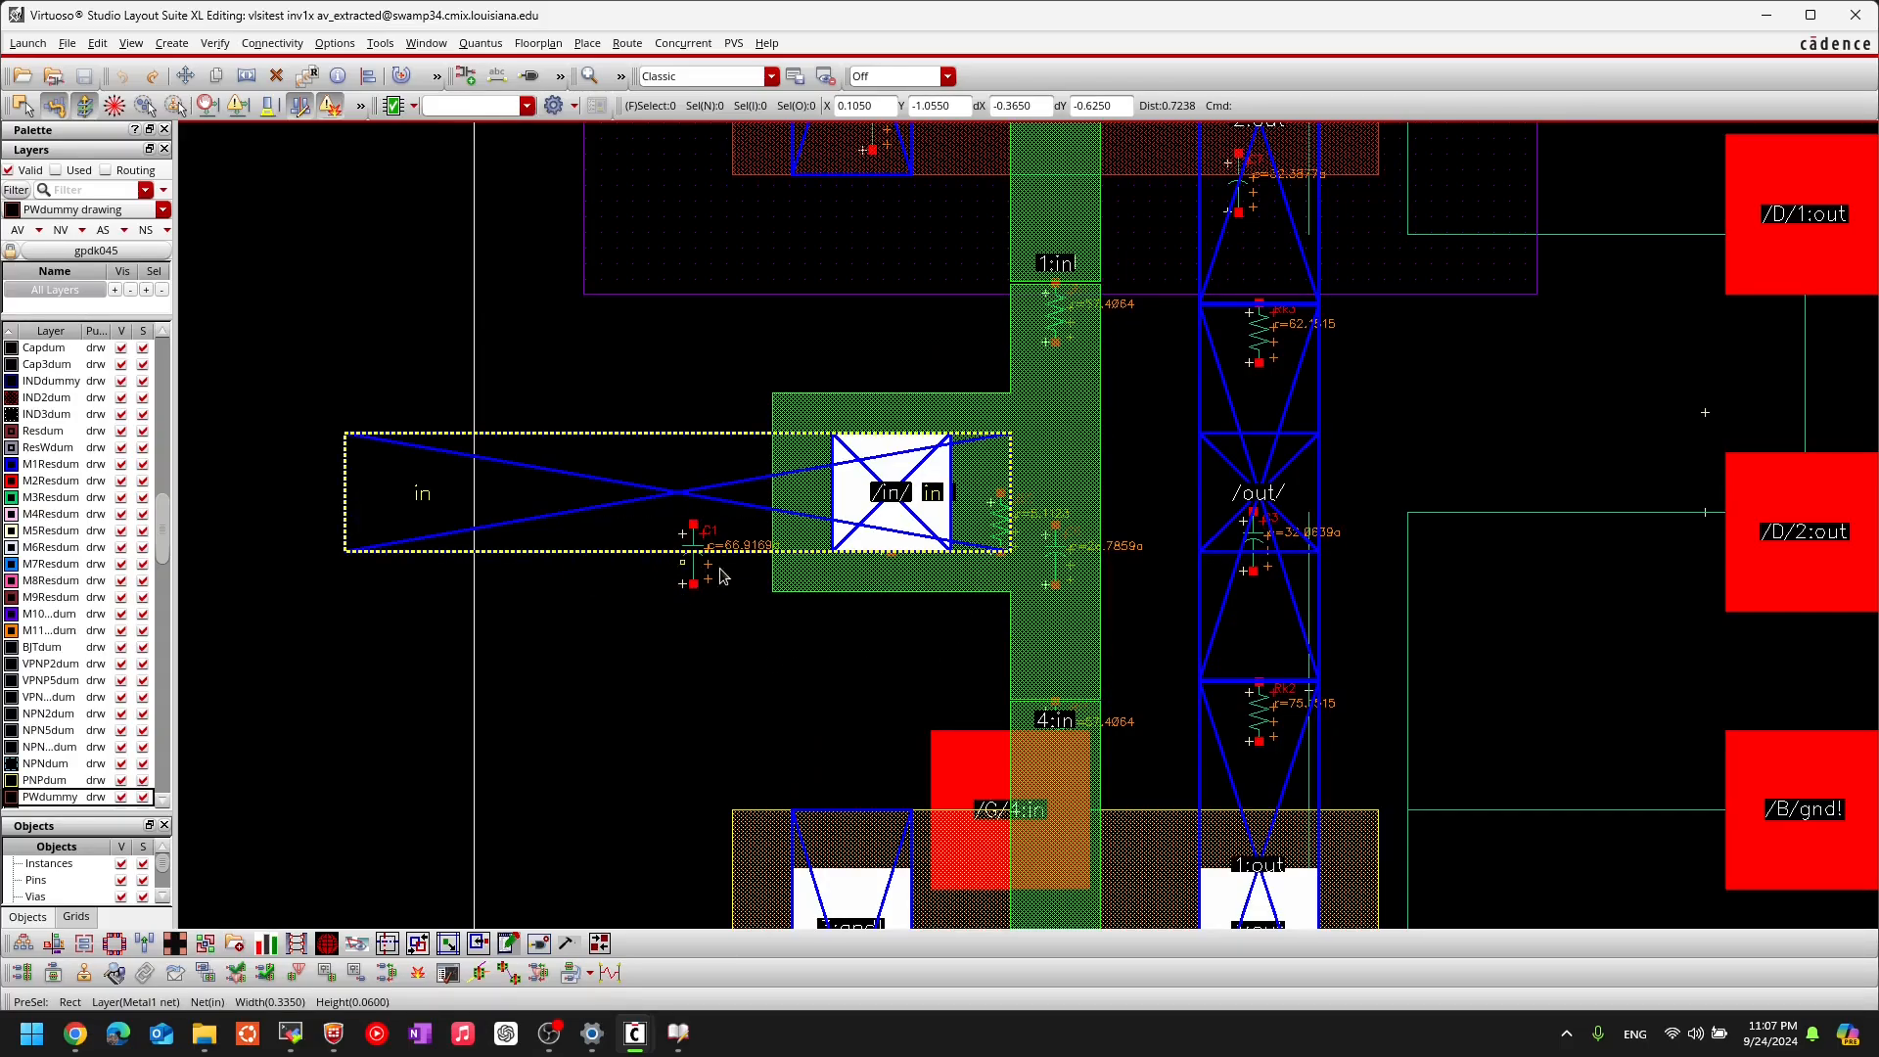
{"action": "scroll", "coordinate": [669, 554], "scroll_direction": "up", "scroll_amount": 2, "text": "ctrl"}
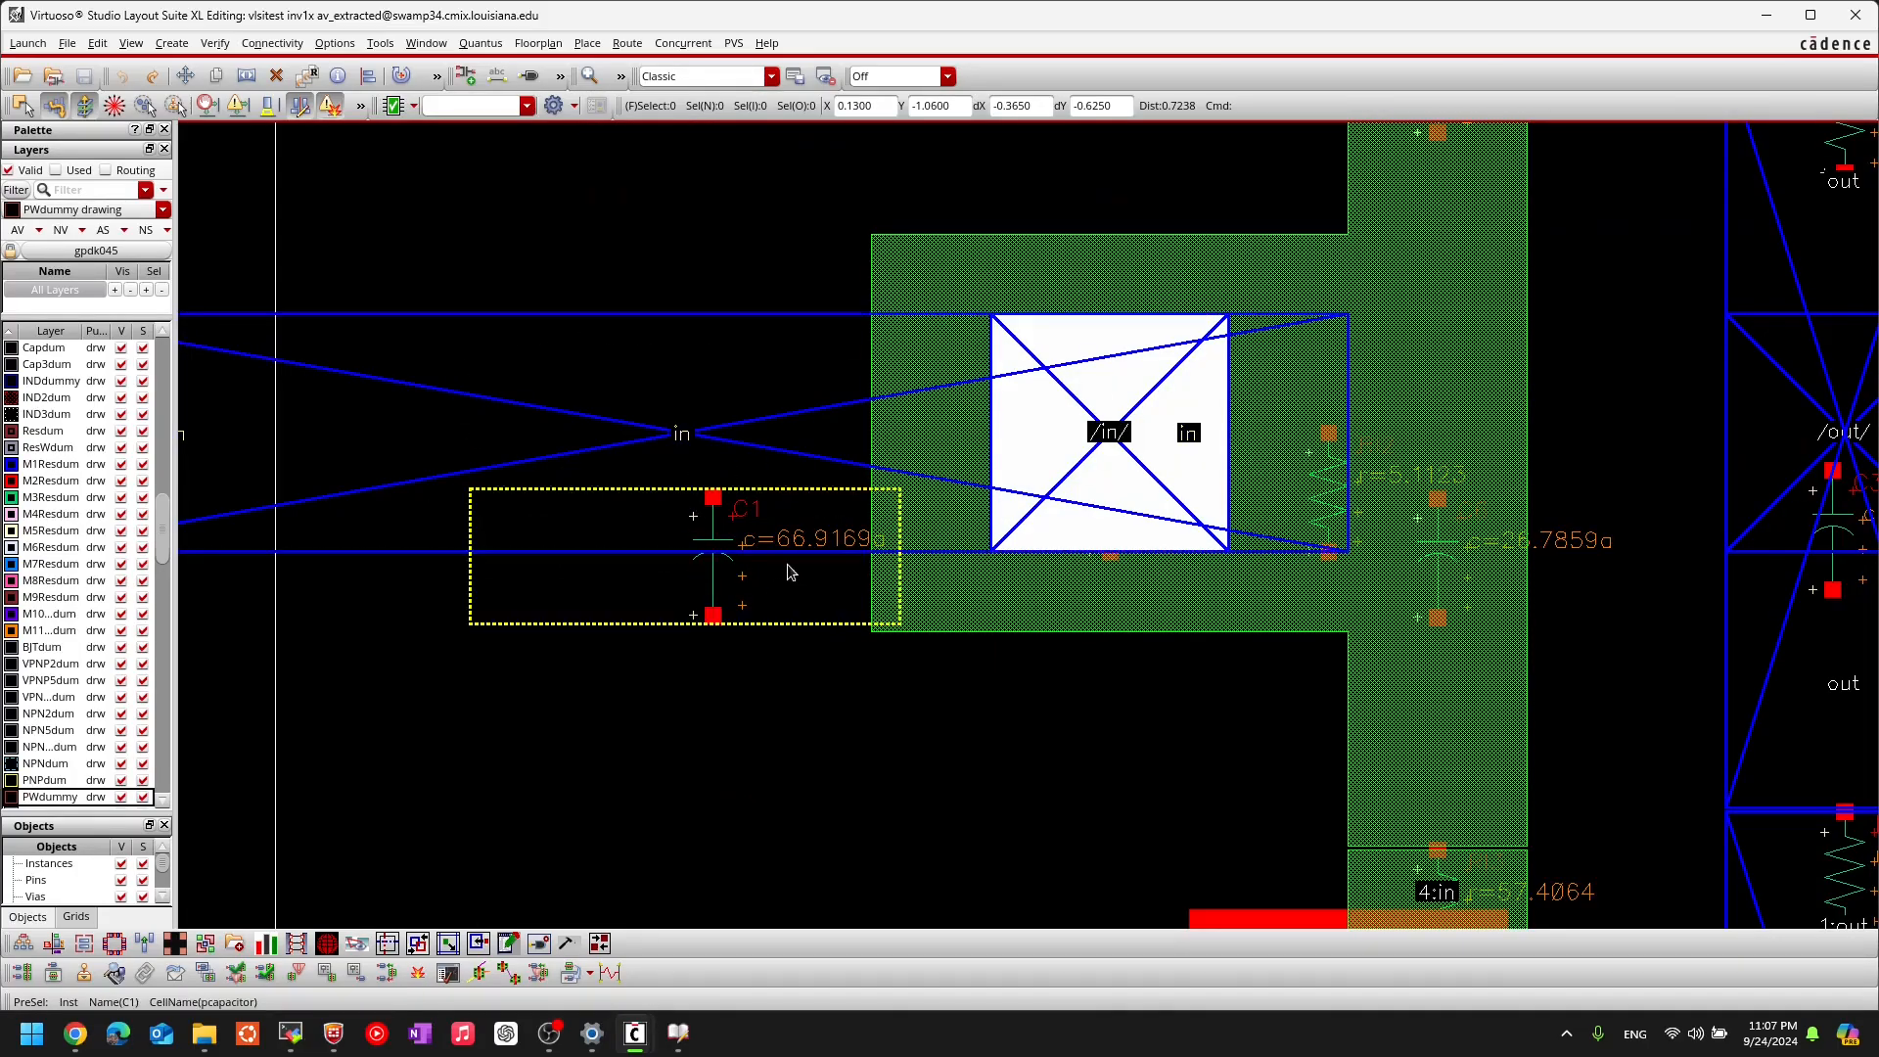
{"action": "scroll", "coordinate": [787, 570], "scroll_direction": "up", "scroll_amount": 2, "text": "ctrl"}
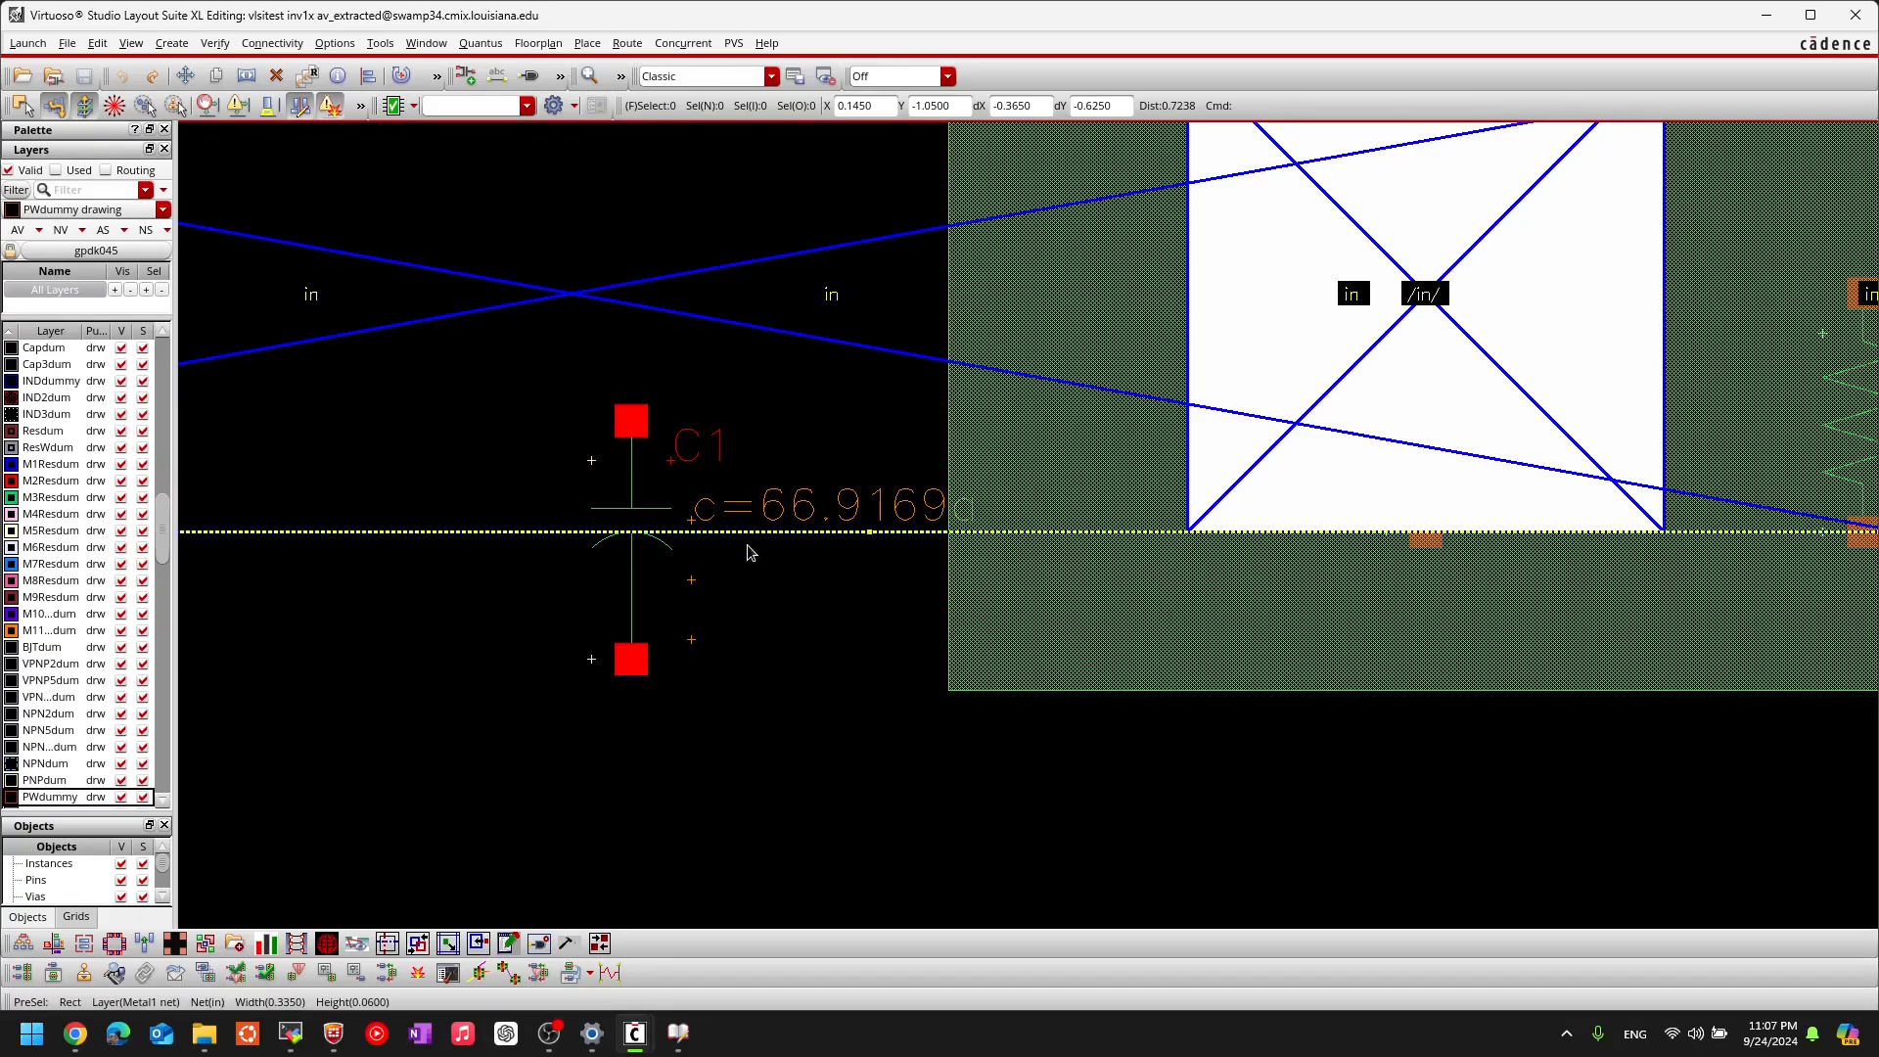
{"action": "scroll", "coordinate": [629, 545], "scroll_direction": "down", "scroll_amount": 2, "text": "ctrl"}
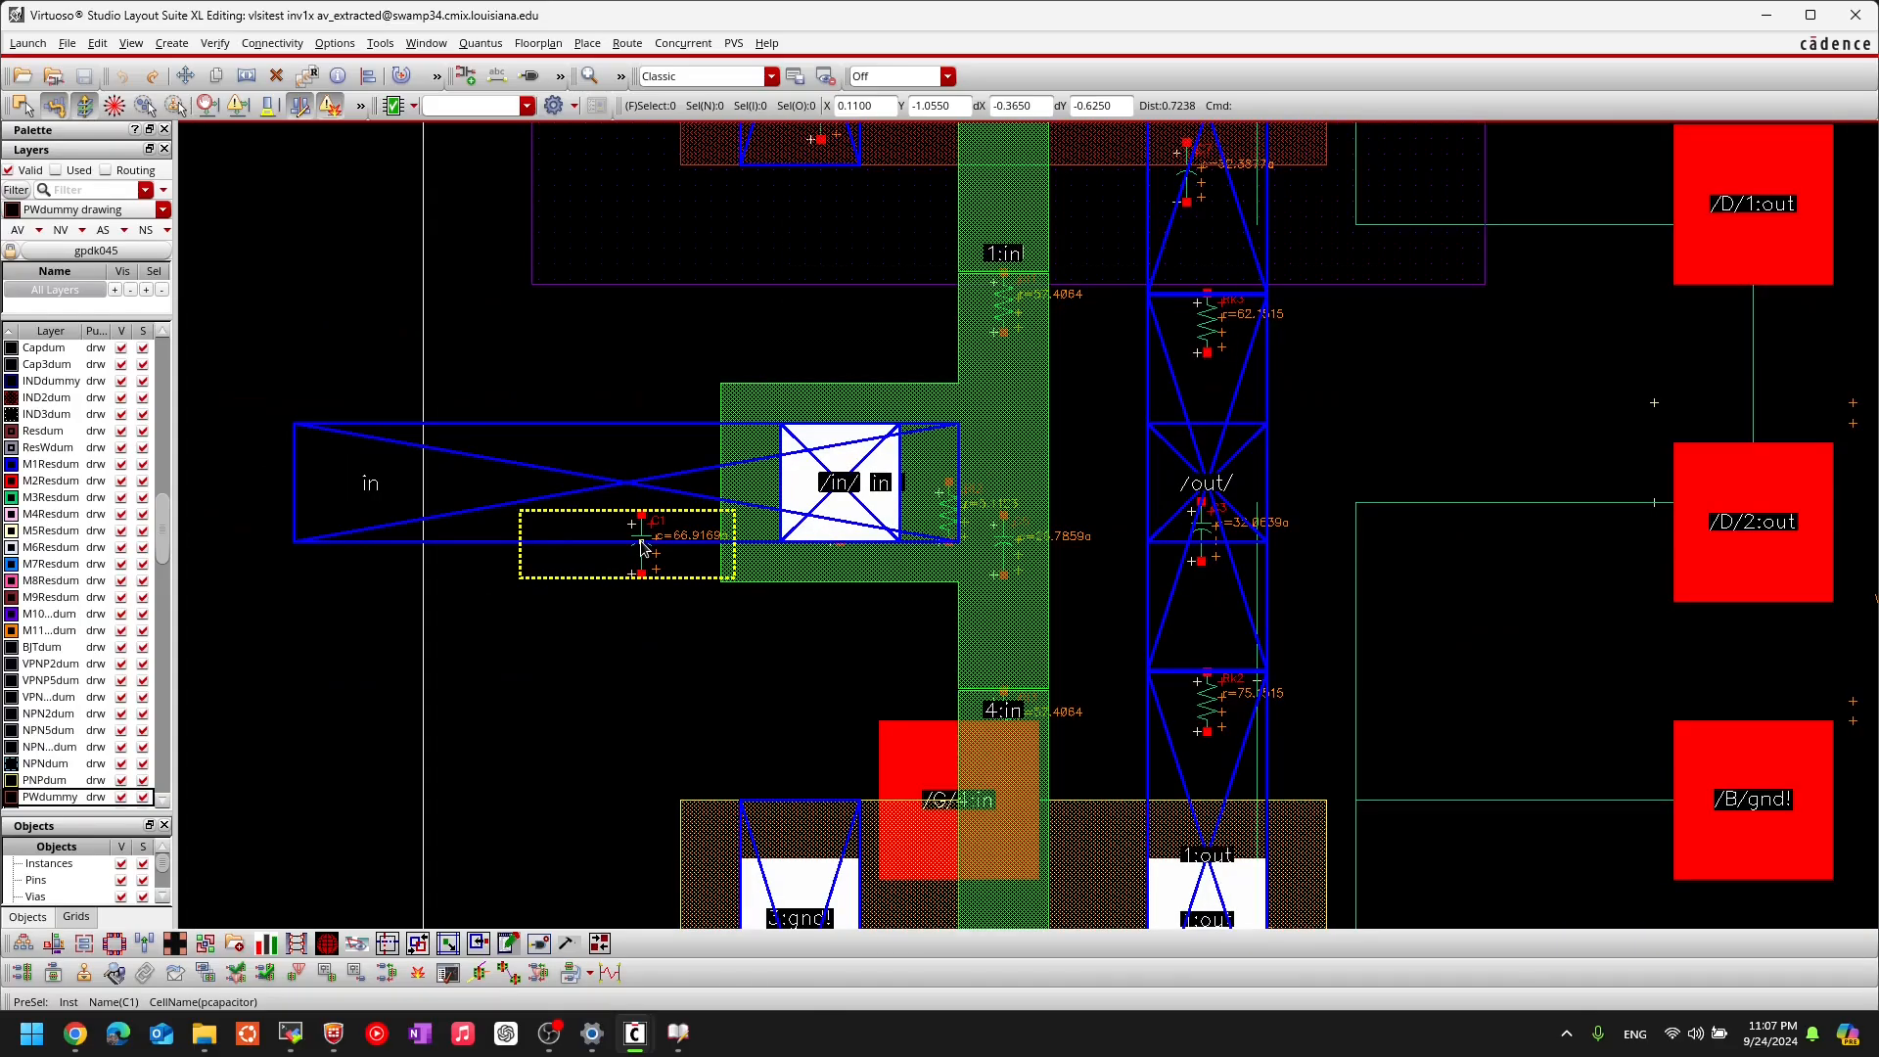
{"action": "scroll", "coordinate": [641, 546], "scroll_direction": "down", "scroll_amount": 1, "text": "ctrl"}
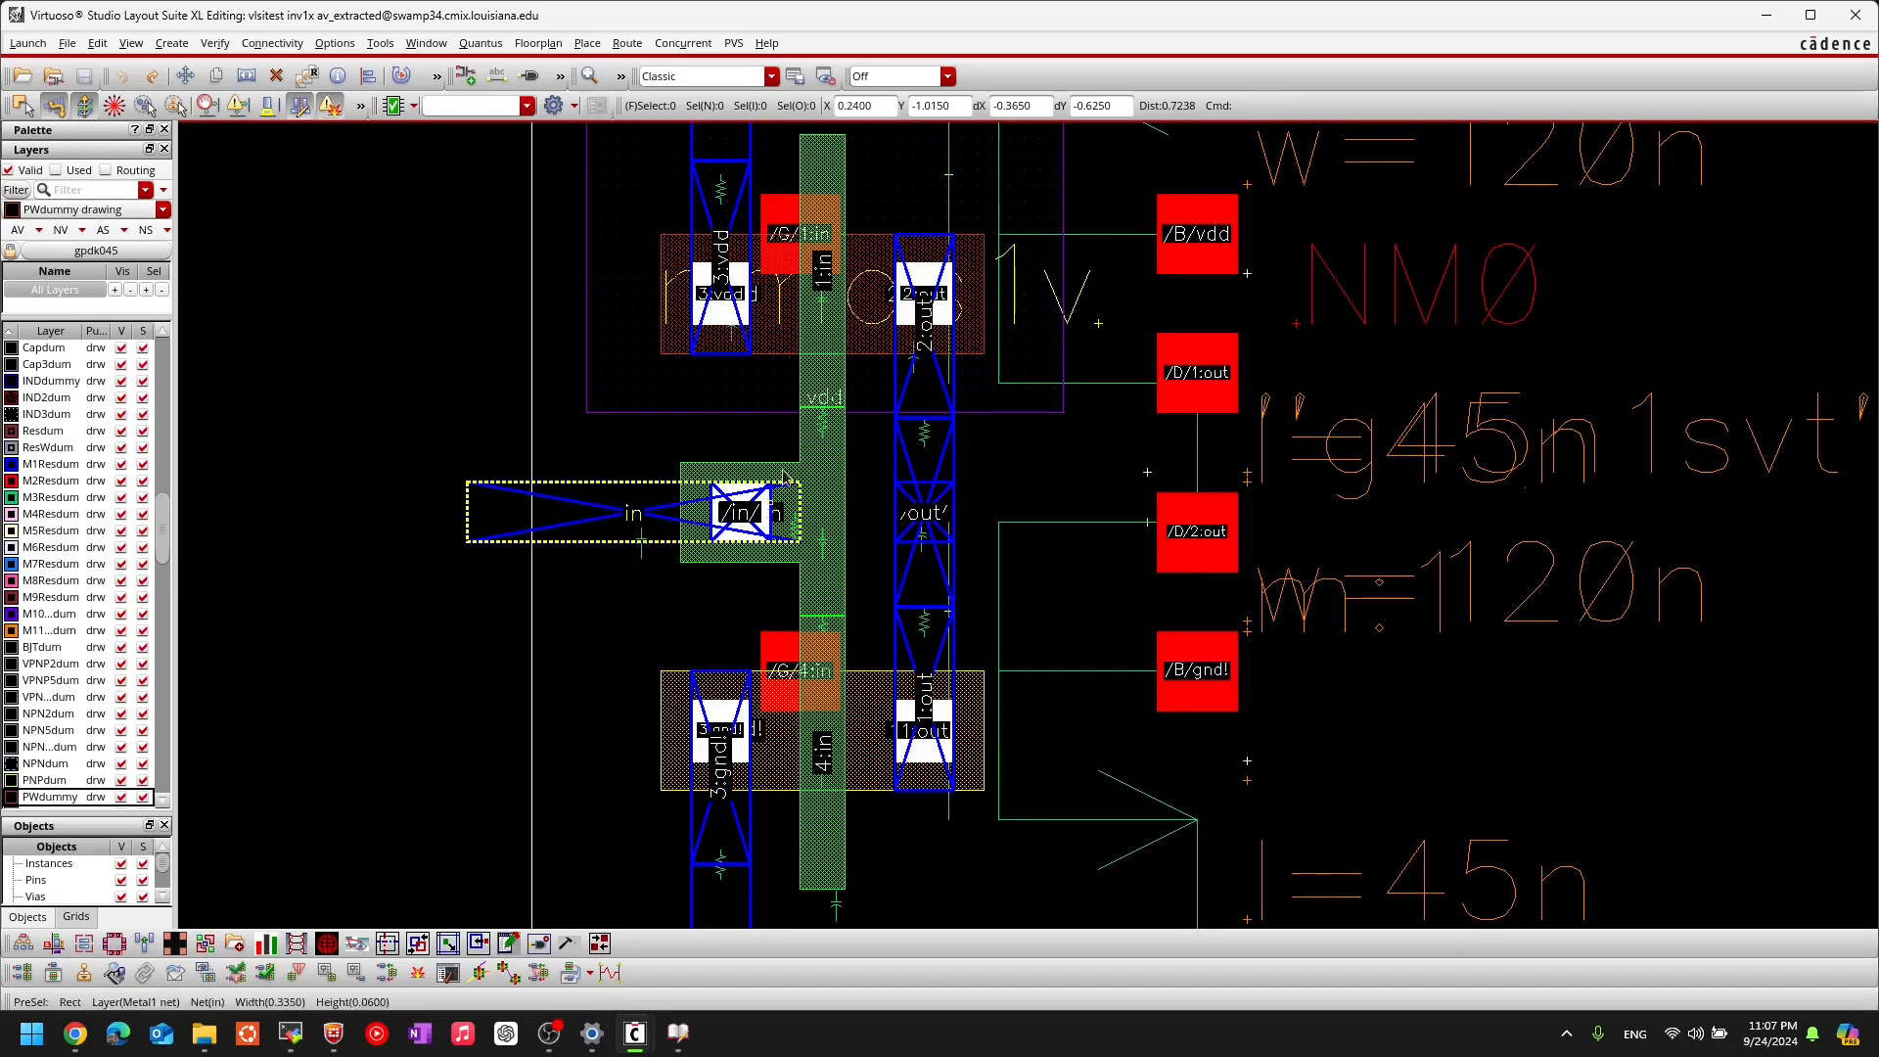
Step: Inspect the parasitic resistor Rk3 and capacitor C3 along the output net's Metal1 strip
{"action": "scroll", "coordinate": [914, 270], "scroll_direction": "up", "scroll_amount": 2, "text": "ctrl"}
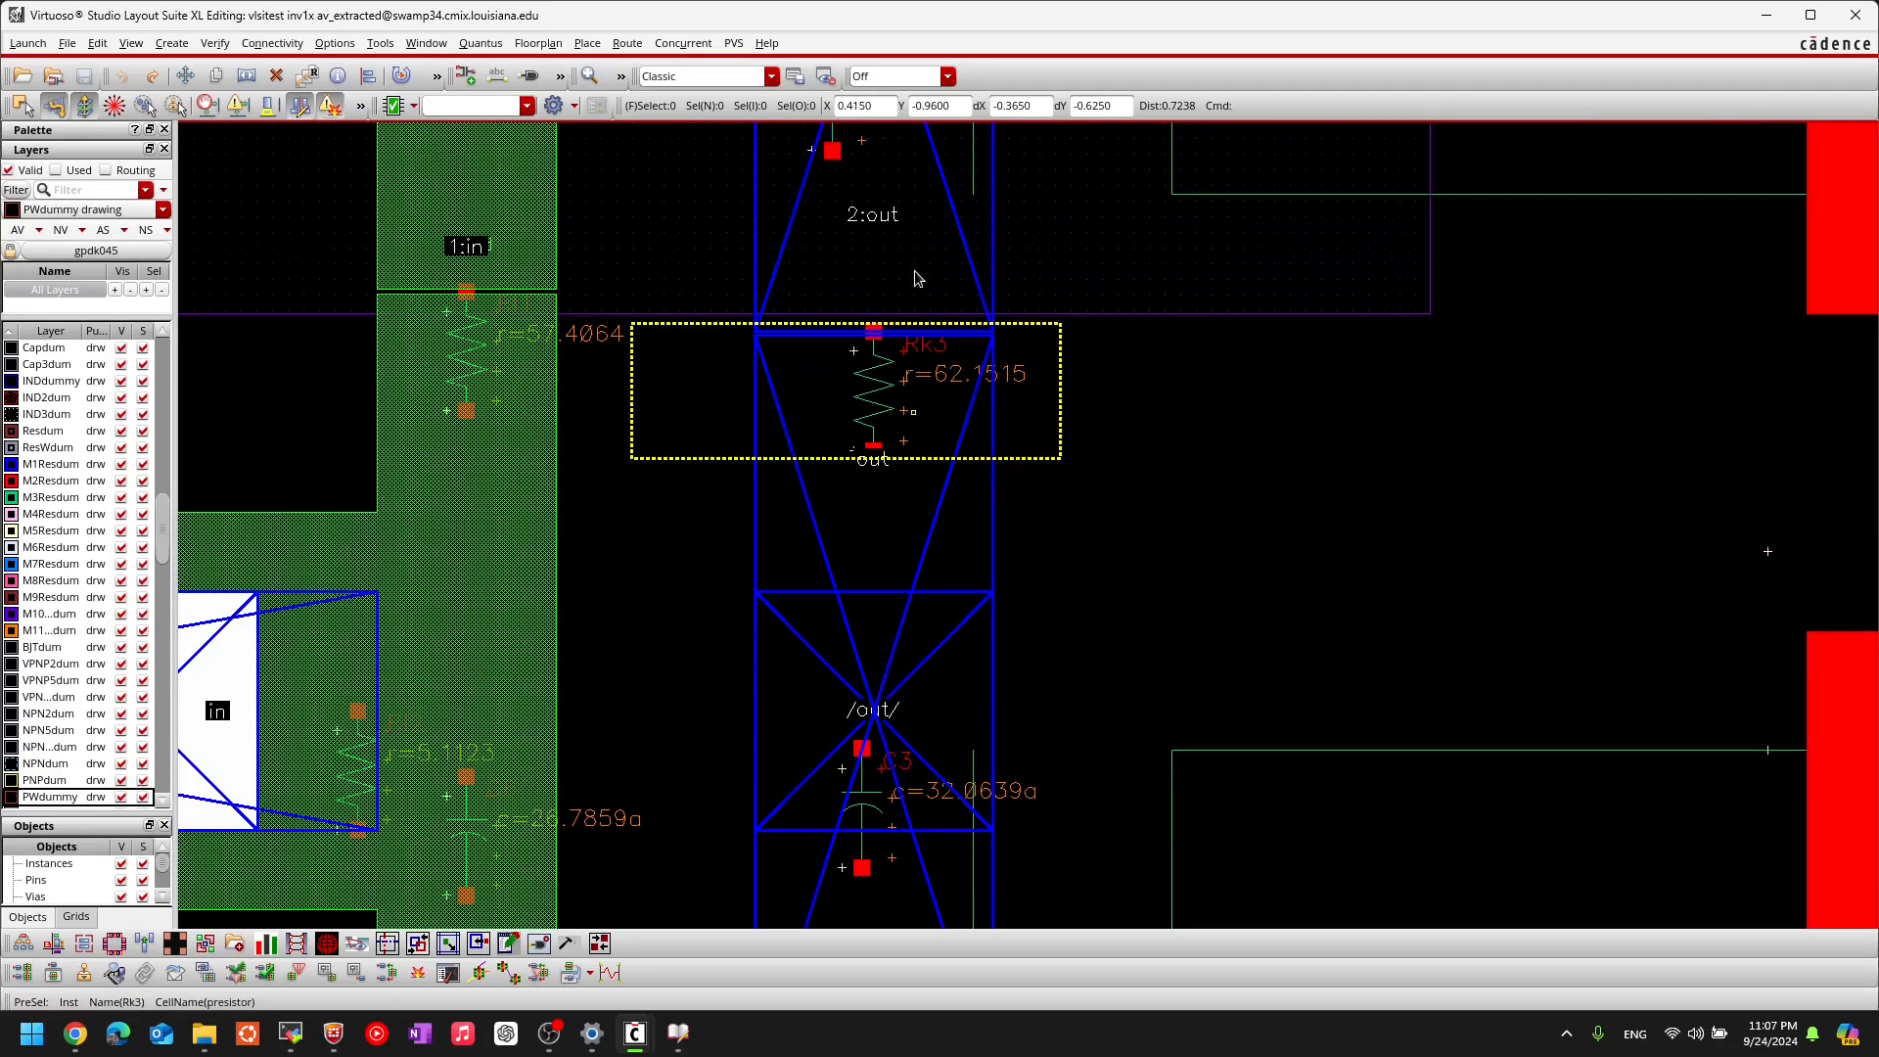
{"action": "scroll", "coordinate": [914, 271], "scroll_direction": "down", "scroll_amount": 1, "text": "ctrl"}
{"action": "scroll", "coordinate": [884, 399], "scroll_direction": "up", "scroll_amount": 1, "text": "ctrl"}
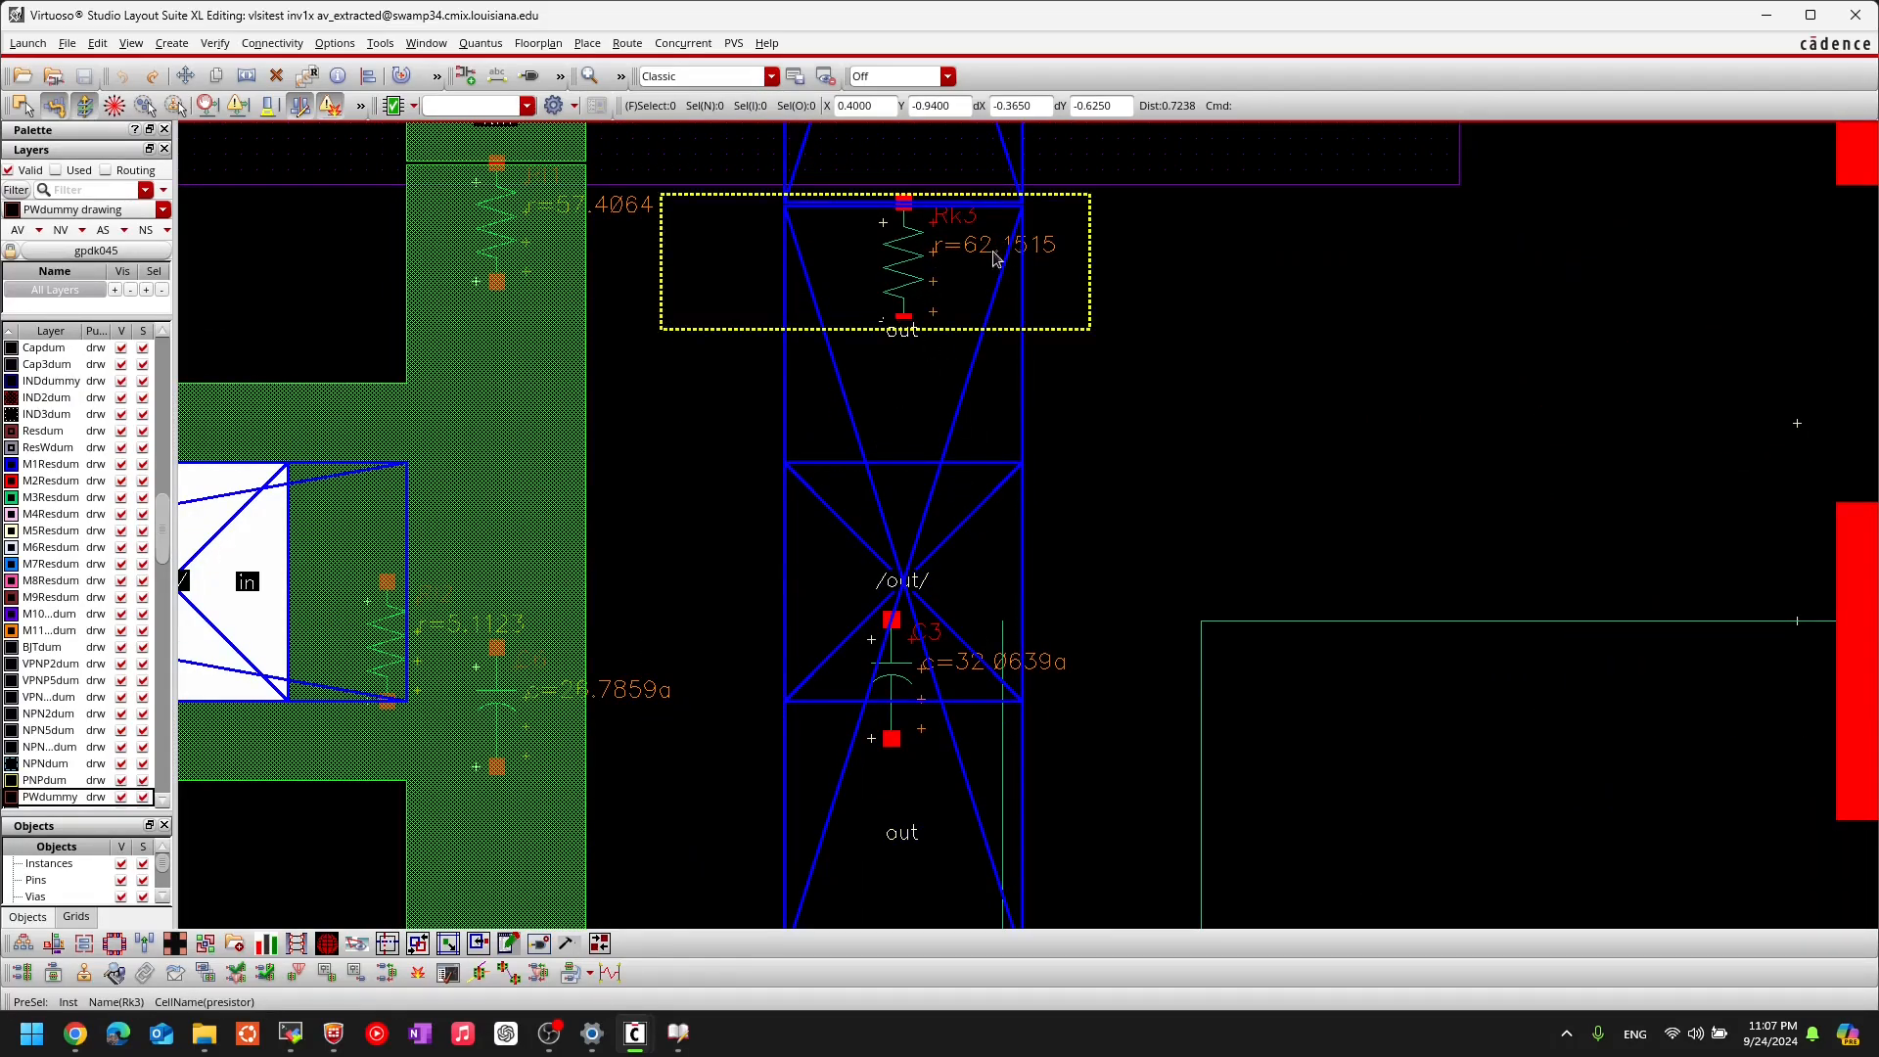
{"action": "scroll", "coordinate": [1018, 252], "scroll_direction": "up", "scroll_amount": 2, "text": "ctrl"}
{"action": "scroll", "coordinate": [1044, 240], "scroll_direction": "down", "scroll_amount": 3, "text": "ctrl"}
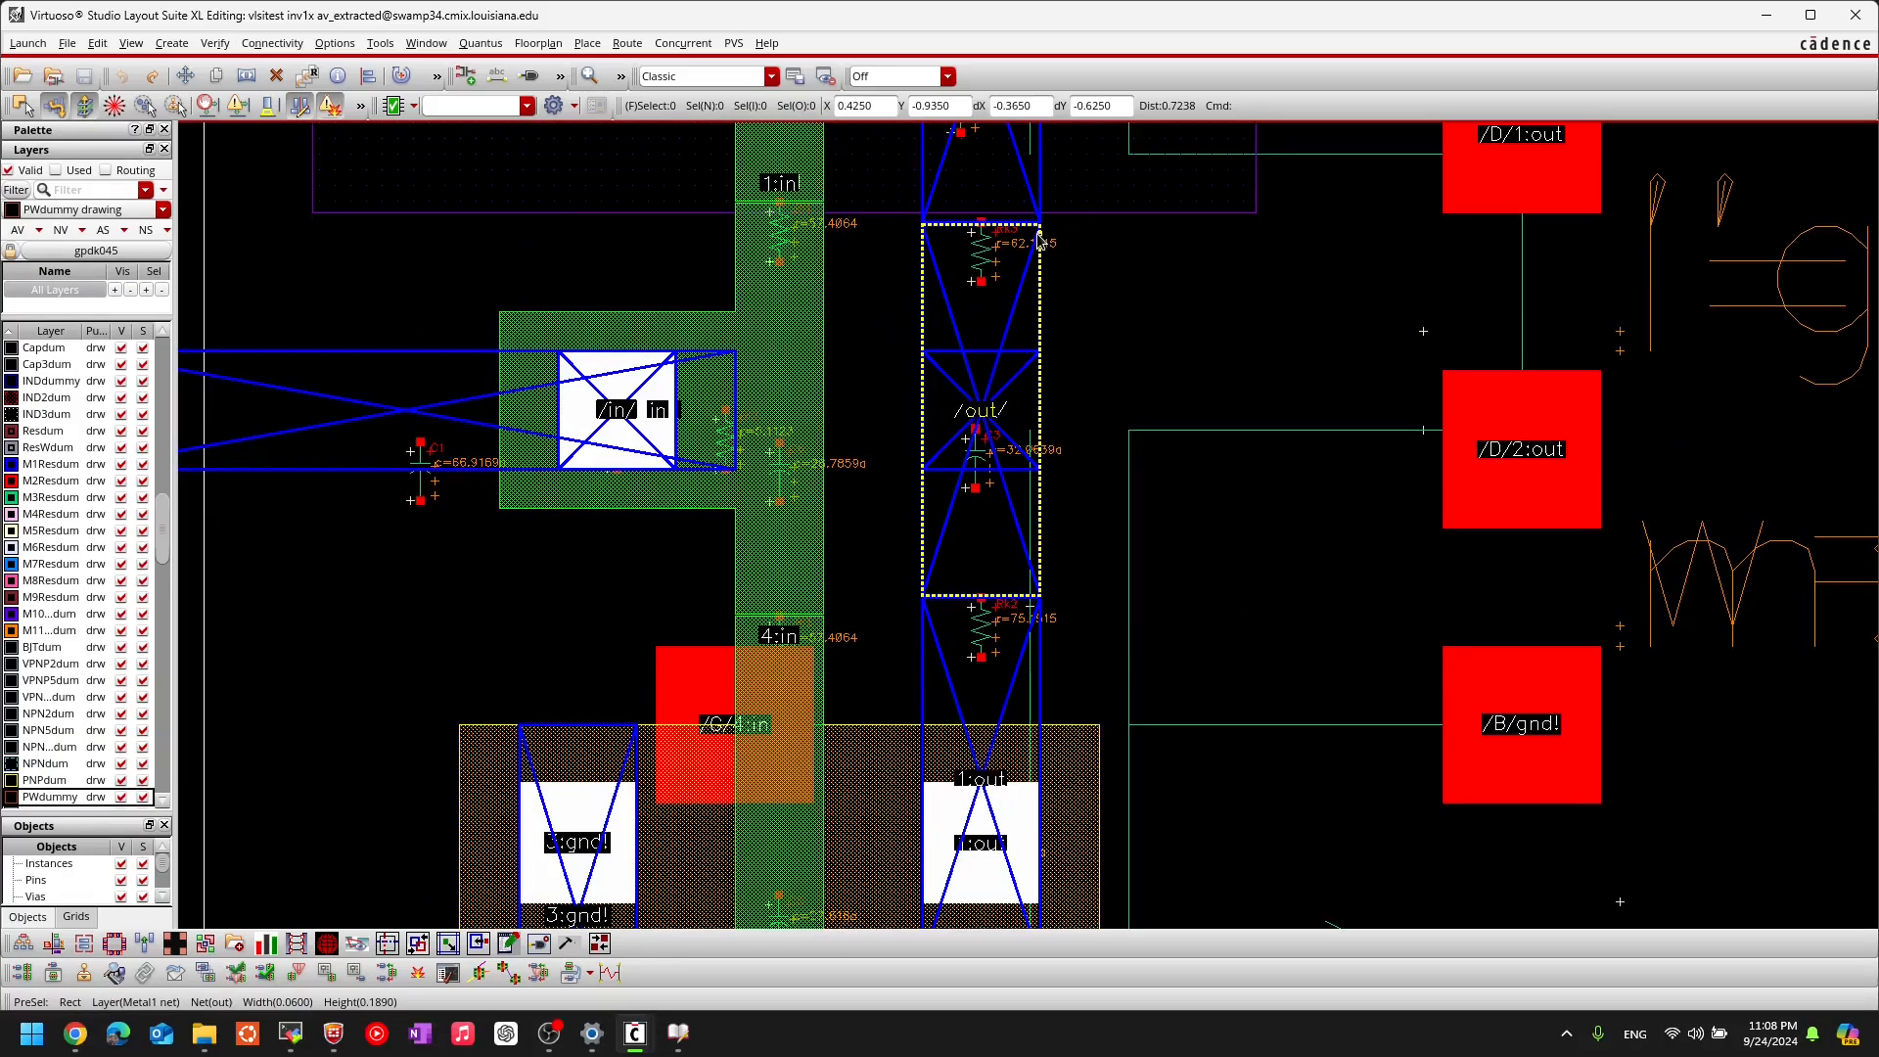
{"action": "scroll", "coordinate": [1043, 240], "scroll_direction": "up", "scroll_amount": 1, "text": "ctrl"}
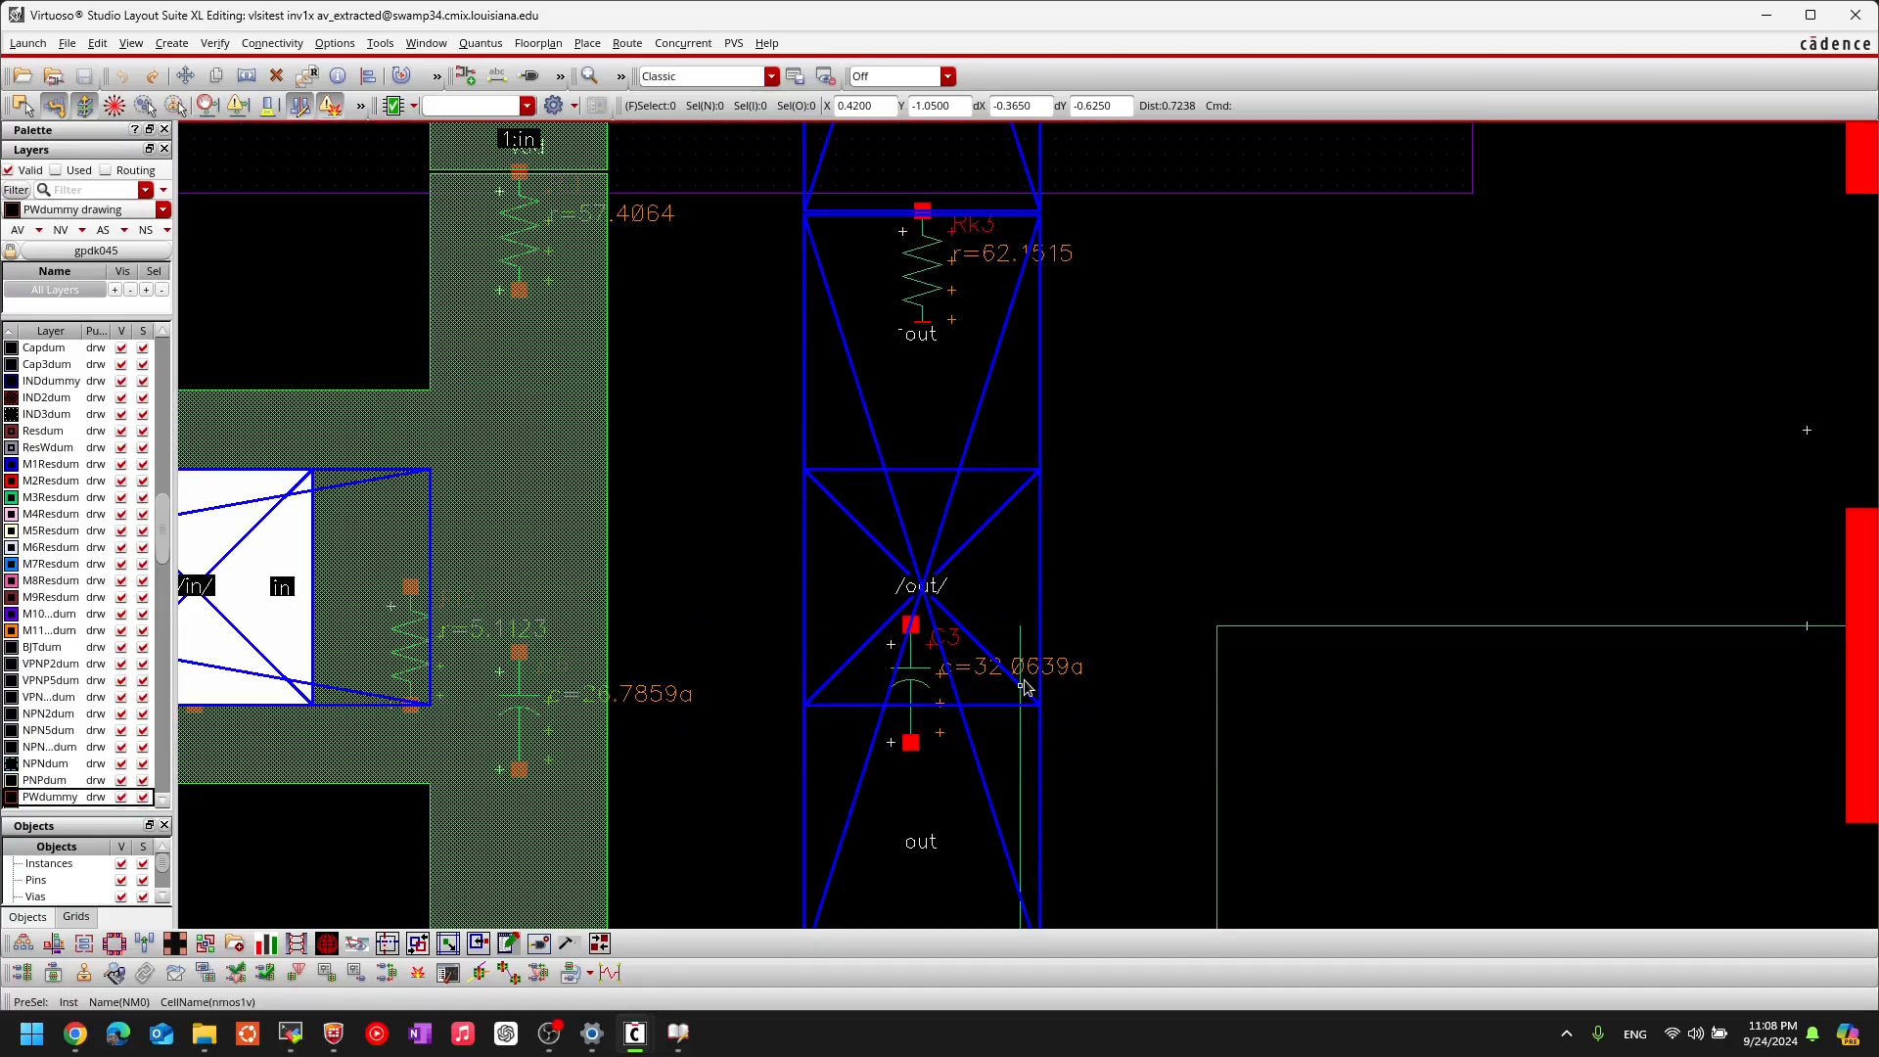
{"action": "scroll", "coordinate": [1025, 689], "scroll_direction": "down", "scroll_amount": 2, "text": "ctrl"}
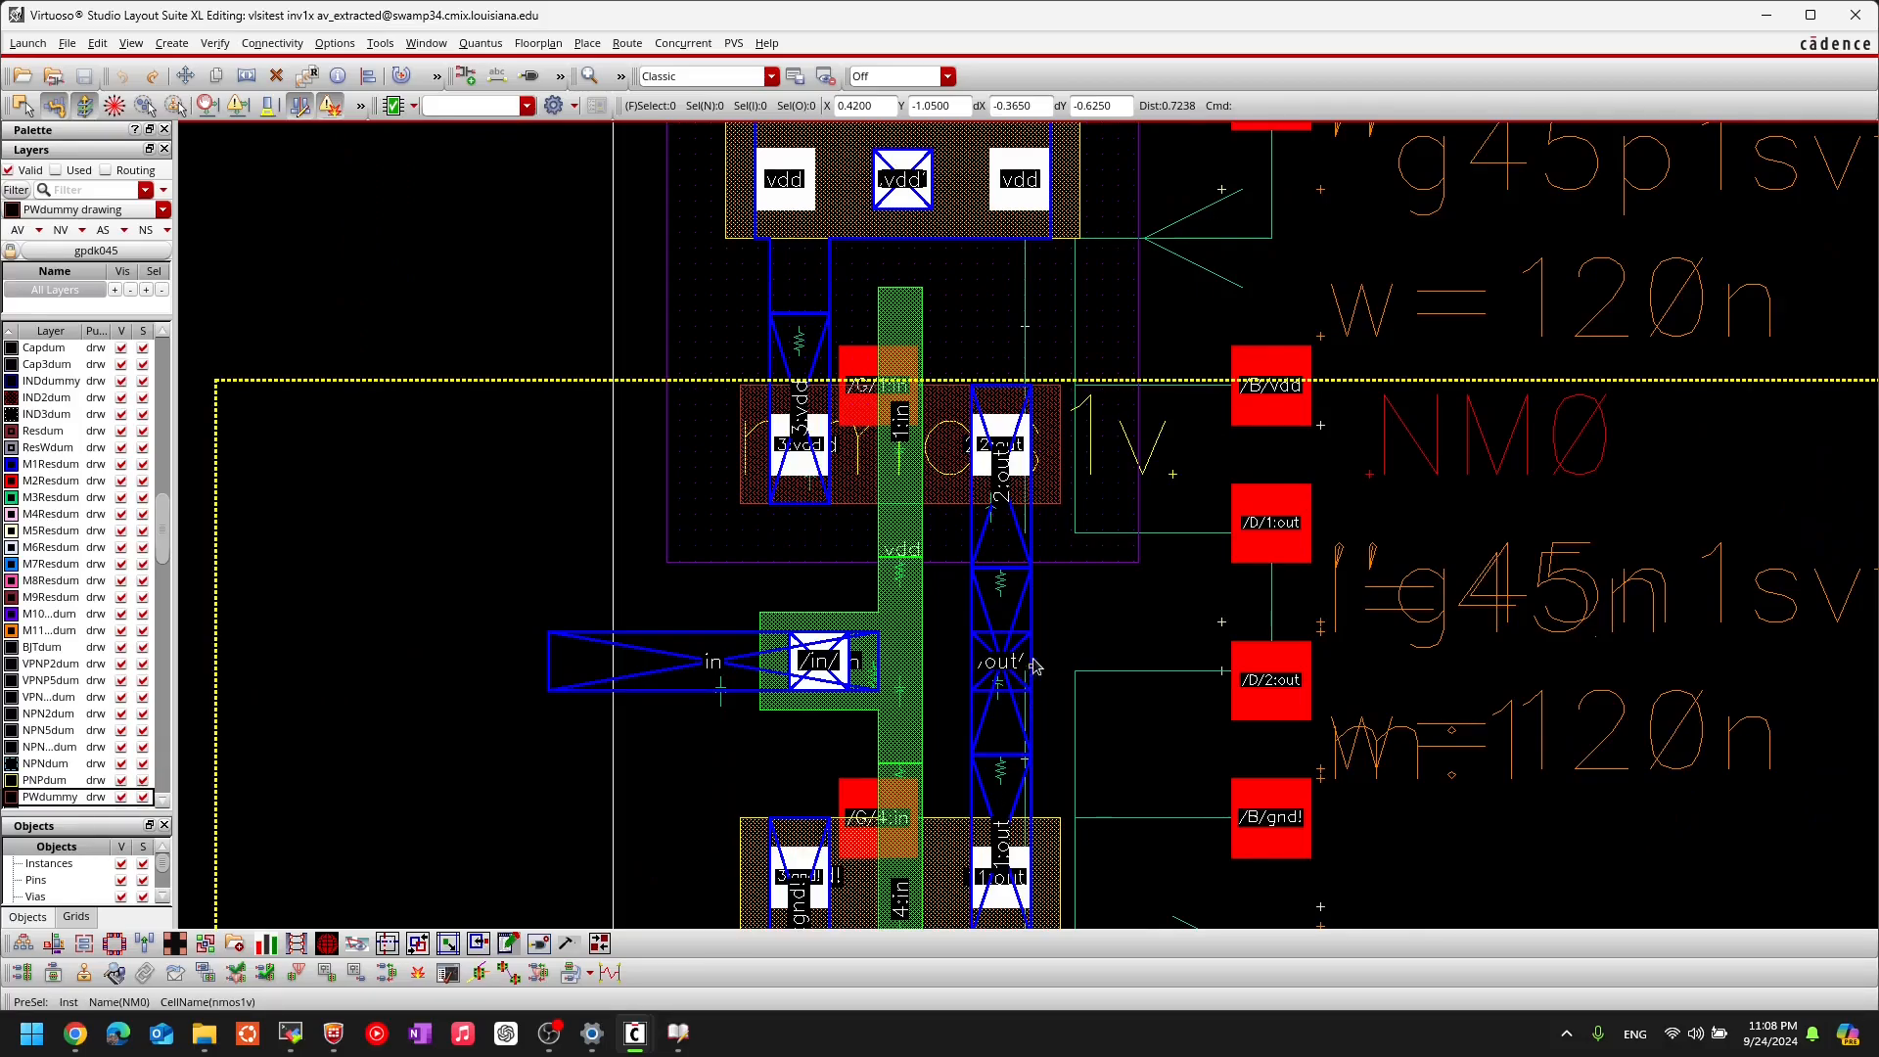
Step: Review the full extracted inverter, comparing the parasitics around the gate, input and output between the two transistors
{"action": "scroll", "coordinate": [1096, 558], "scroll_direction": "down", "scroll_amount": 3, "text": "ctrl"}
{"action": "scroll", "coordinate": [1096, 562], "scroll_direction": "up", "scroll_amount": 2, "text": "ctrl"}
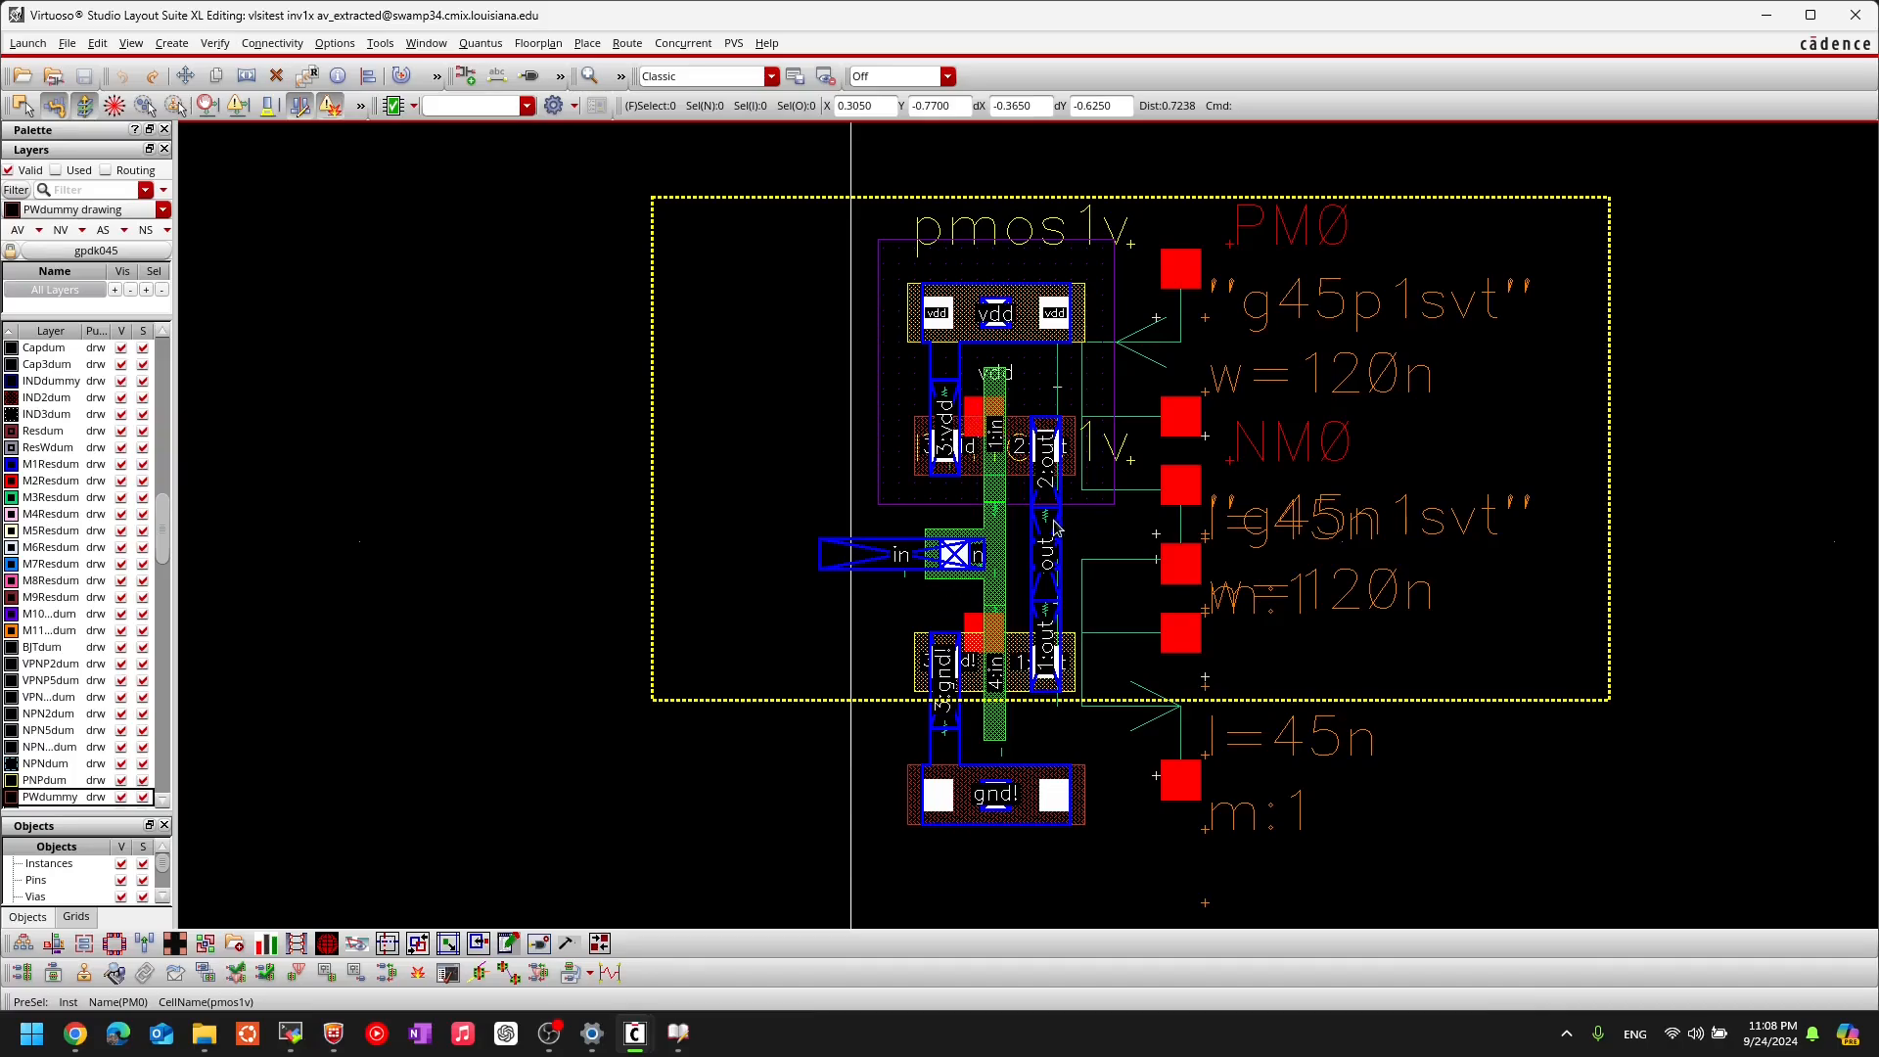
{"action": "scroll", "coordinate": [1057, 526], "scroll_direction": "up", "scroll_amount": 2}
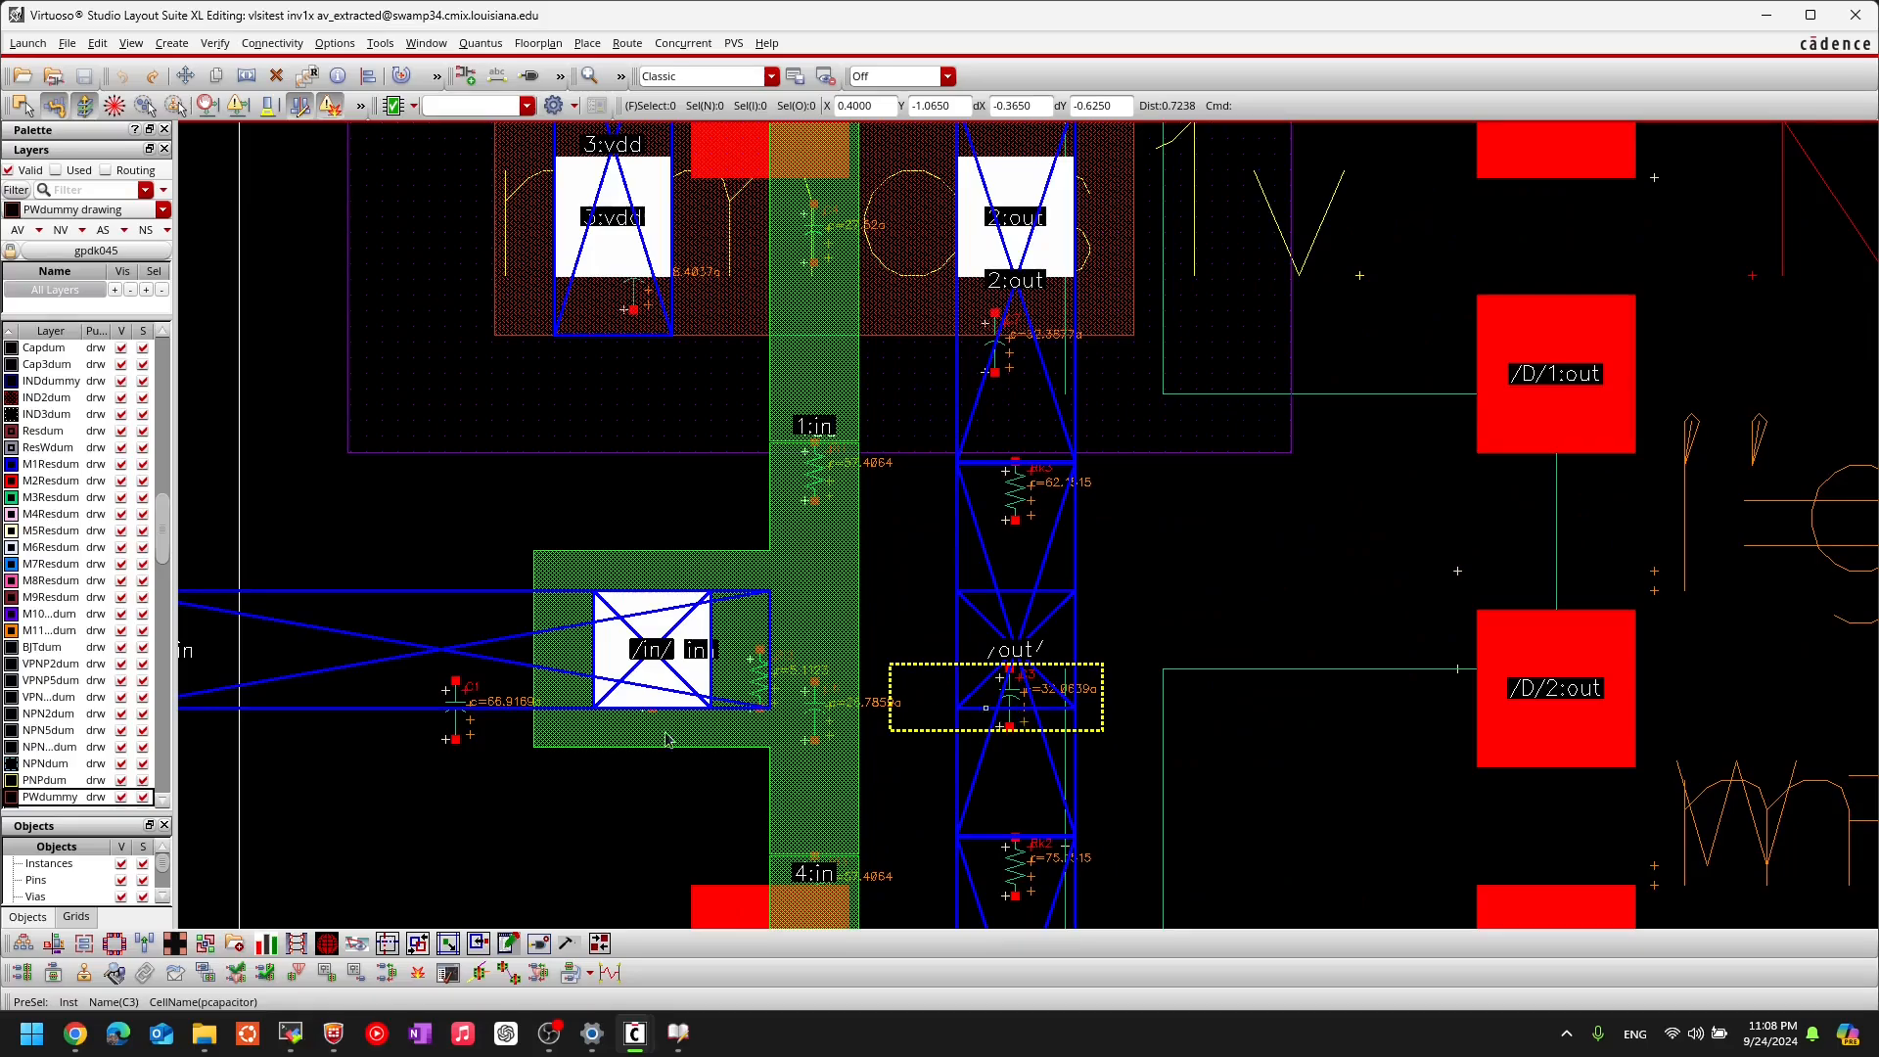
{"action": "scroll", "coordinate": [525, 465], "scroll_direction": "down", "scroll_amount": 1}
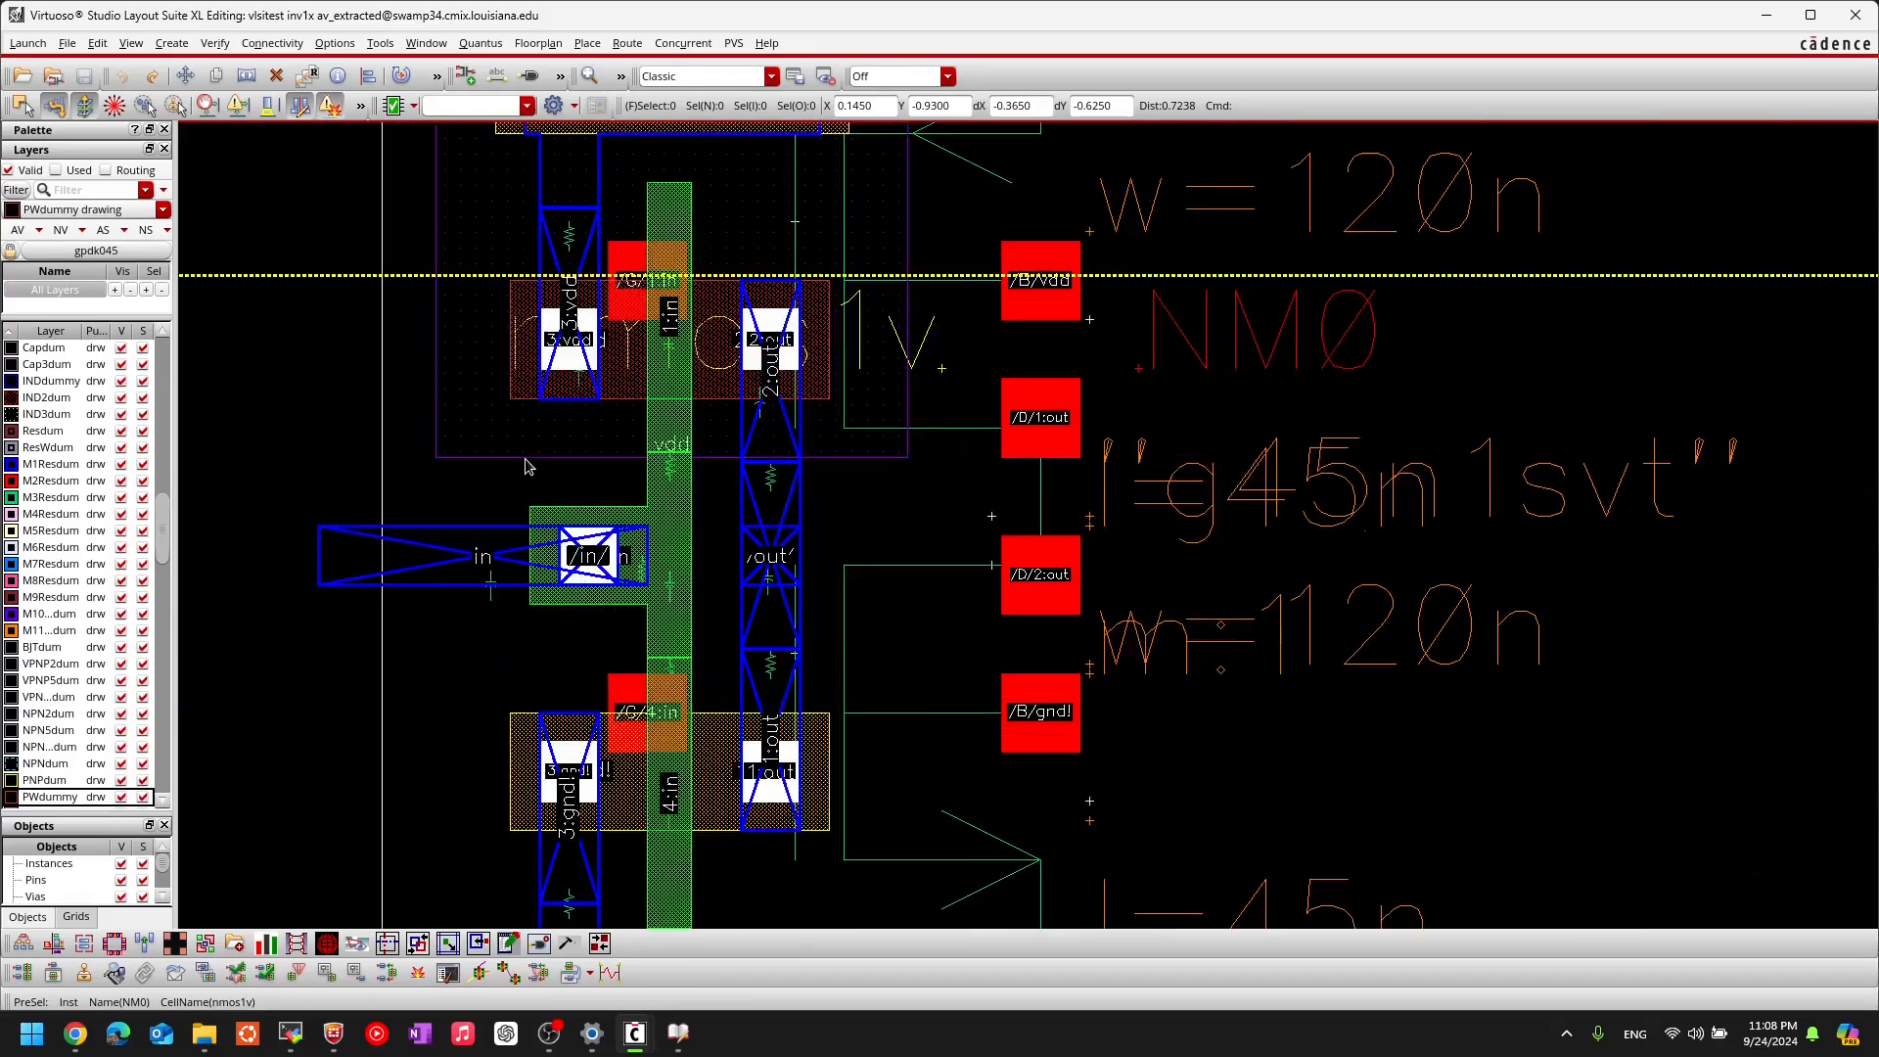
{"action": "scroll", "coordinate": [526, 466], "scroll_direction": "down", "scroll_amount": 1}
{"action": "middle_click_drag", "start_coordinate": [555, 377], "coordinate": [752, 378]}
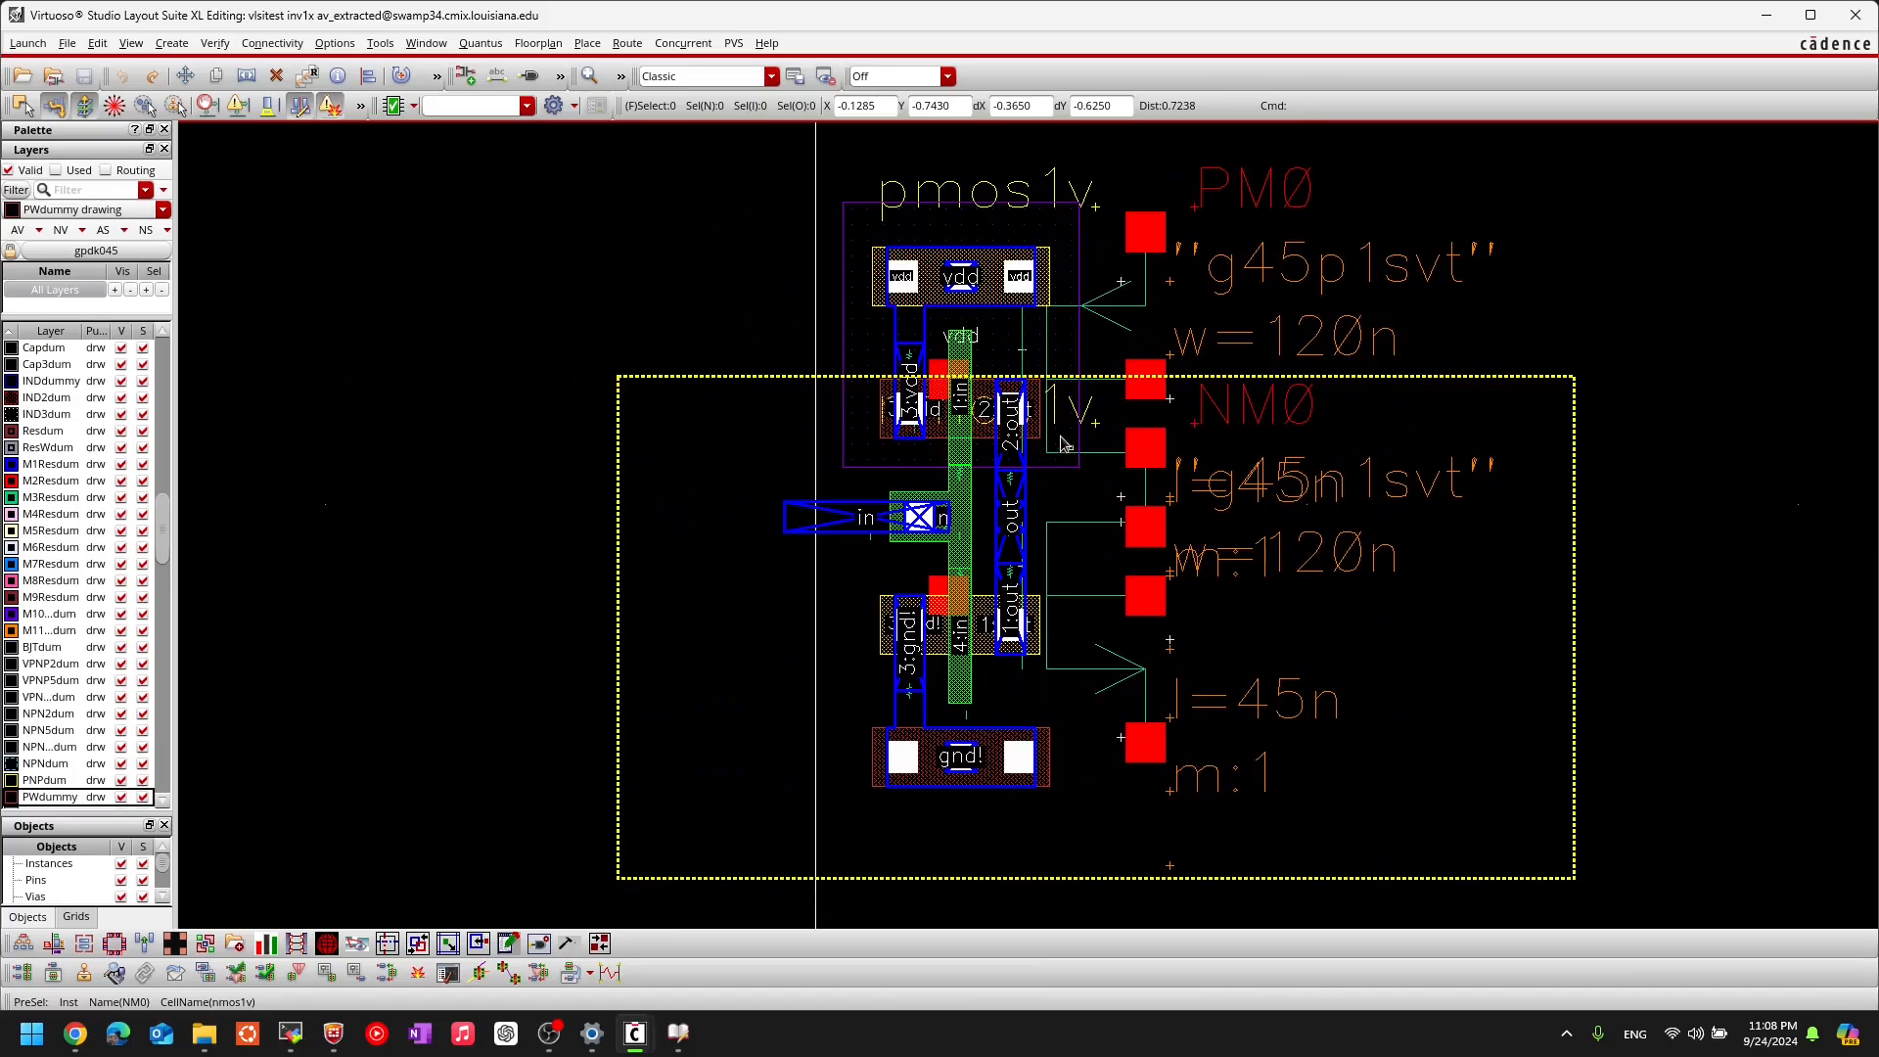